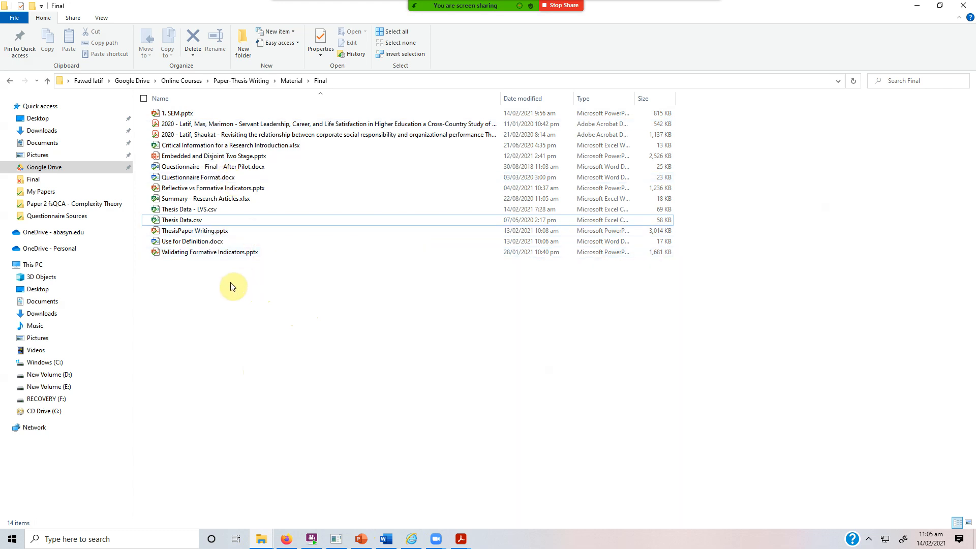
# - Open Questionnaire - Final - After Pilot.docx and look through its sections with the page at 170% zoom
pyautogui.doubleClick(220, 169)
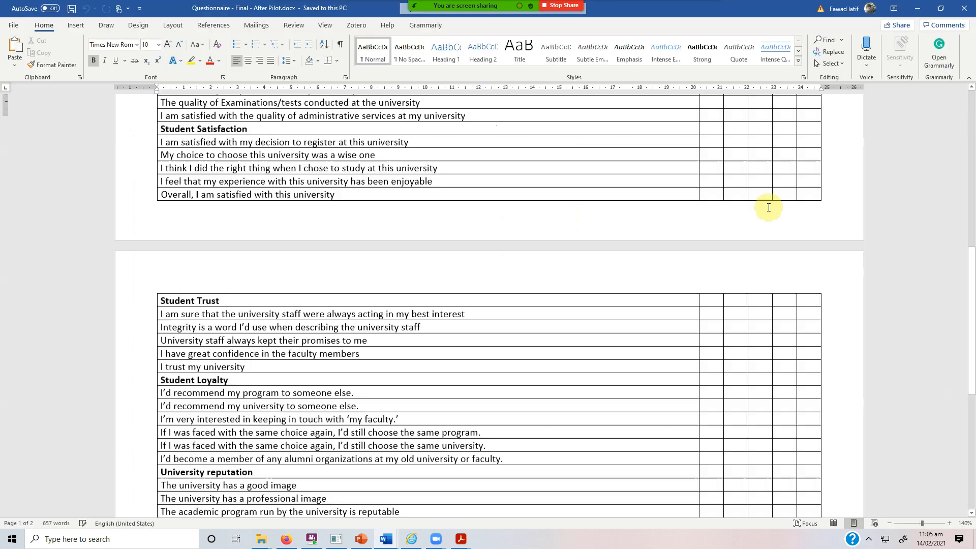
pyautogui.scroll(-9, 768, 209)
pyautogui.scroll(9, 769, 216)
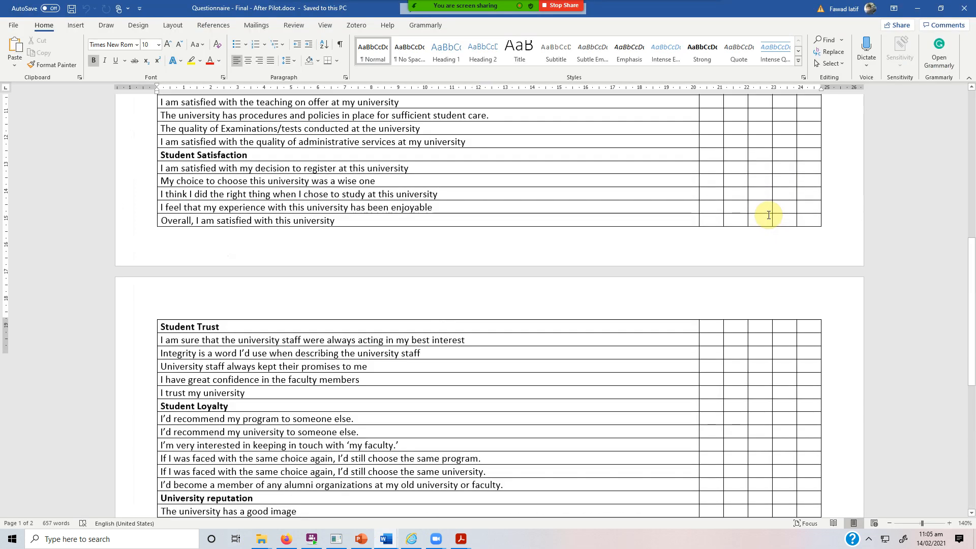
pyautogui.scroll(8, 768, 214)
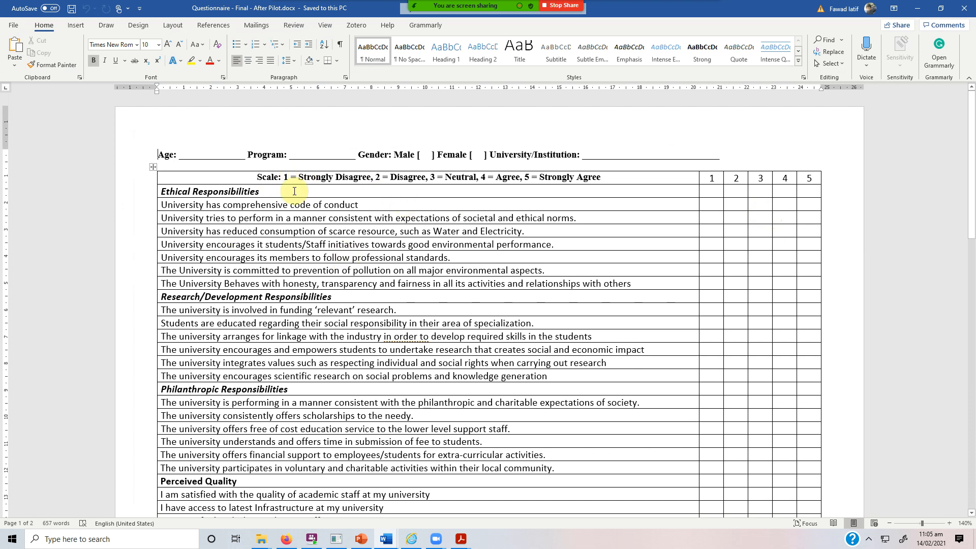
pyautogui.click(949, 522)
pyautogui.click(948, 522)
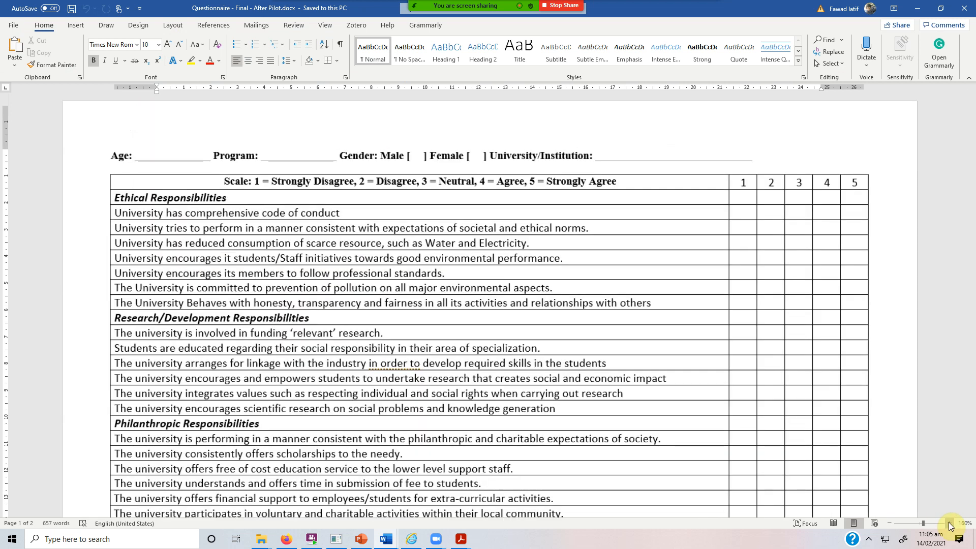
pyautogui.click(948, 523)
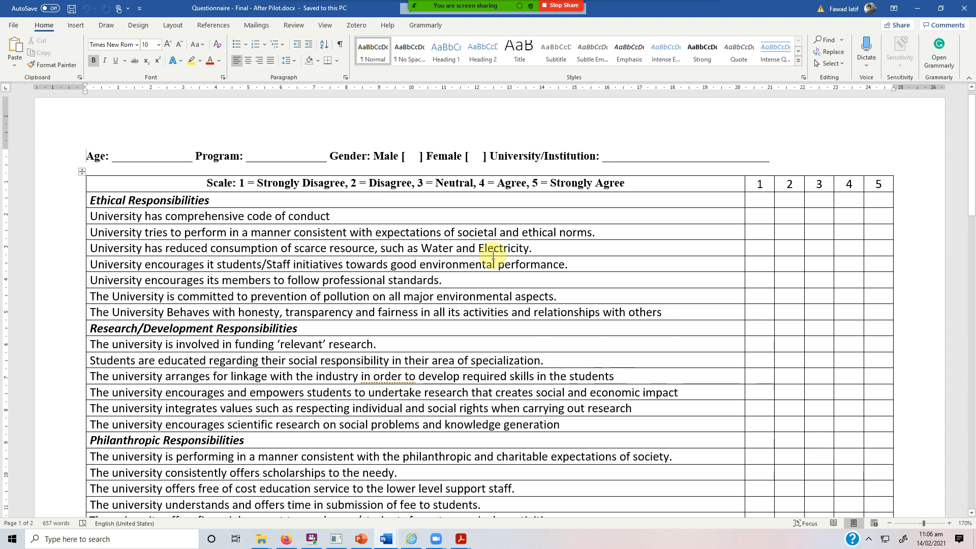
pyautogui.scroll(-12, 493, 256)
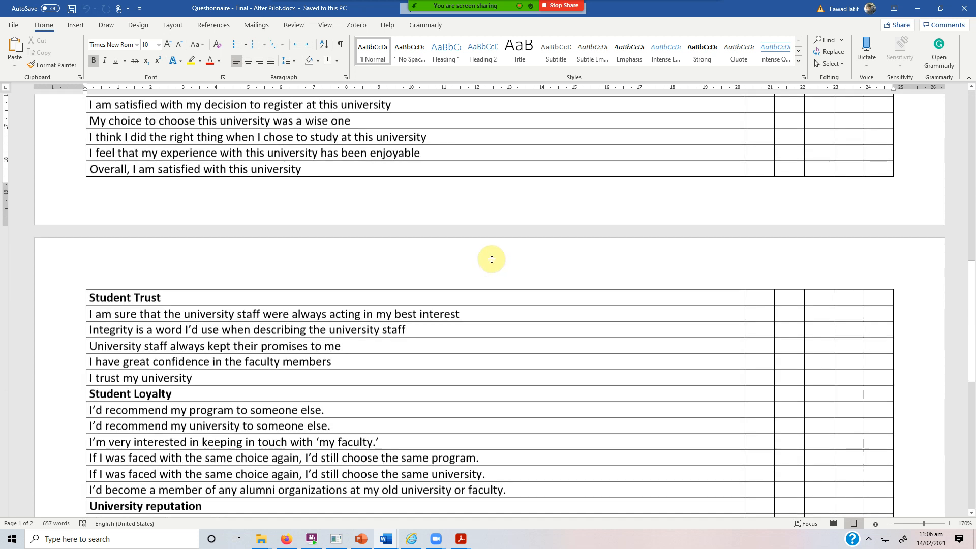
pyautogui.scroll(6, 493, 259)
pyautogui.scroll(6, 493, 259)
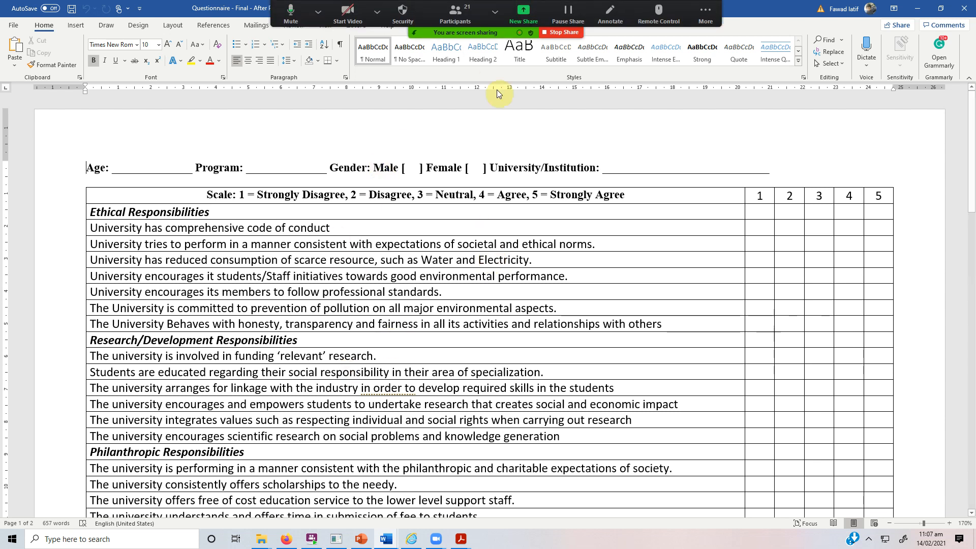
# - Switch to the Final folder in File Explorer and open Thesis Data.csv in Excel
pyautogui.moveTo(261, 538)
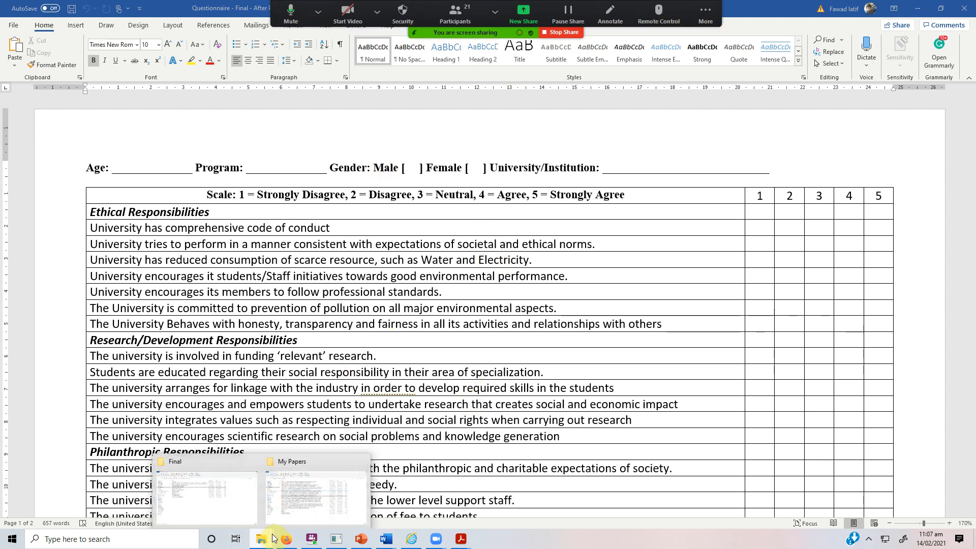
pyautogui.click(242, 503)
pyautogui.click(190, 220)
pyautogui.doubleClick(192, 222)
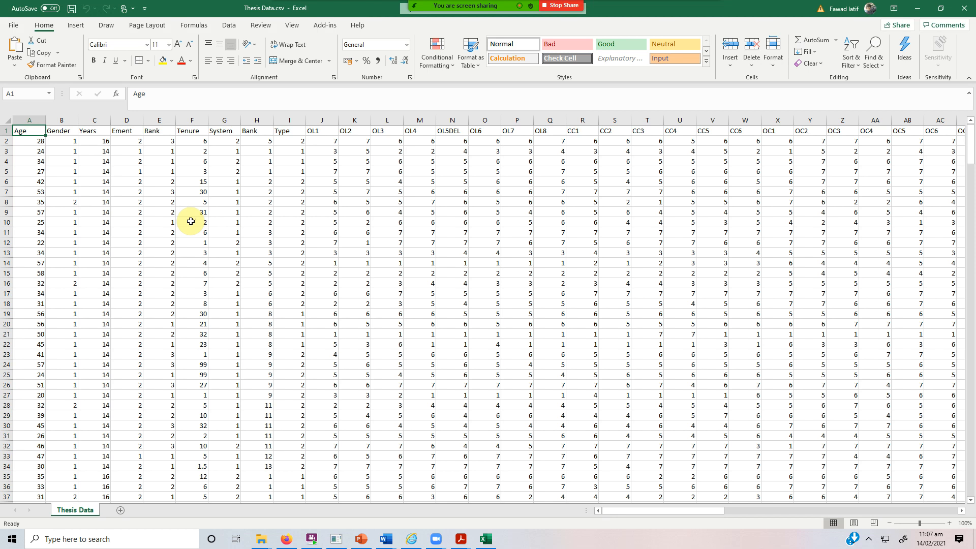
# - Add a blank worksheet to the Thesis Data workbook and slightly widen its column A
pyautogui.click(121, 509)
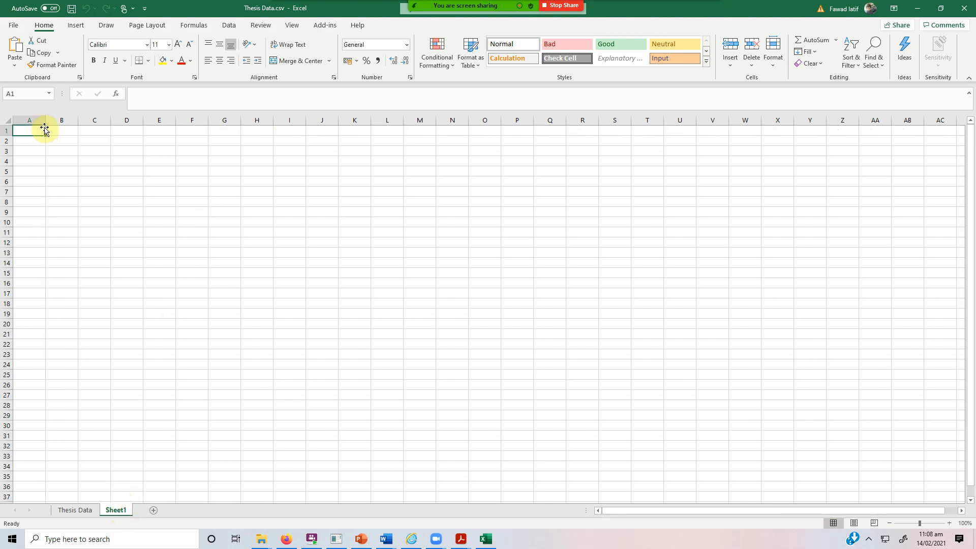
pyautogui.moveTo(44, 120); pyautogui.dragTo(71, 121)
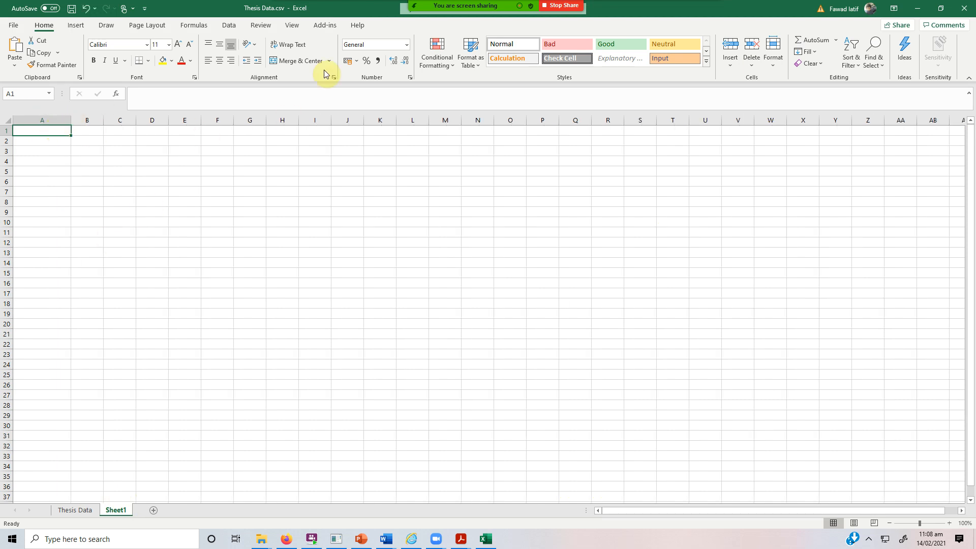
pyautogui.moveTo(71, 121); pyautogui.dragTo(60, 120)
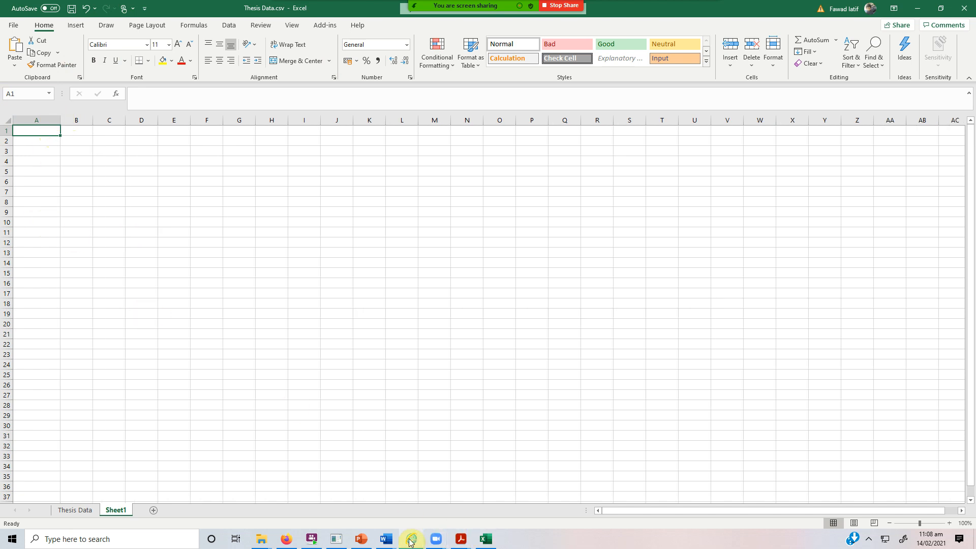
# - Switch to the Word questionnaire and examine the items under Ethical, Research/Development and Philanthropic Responsibilities and the remaining sections
pyautogui.moveTo(385, 542)
pyautogui.click(429, 501)
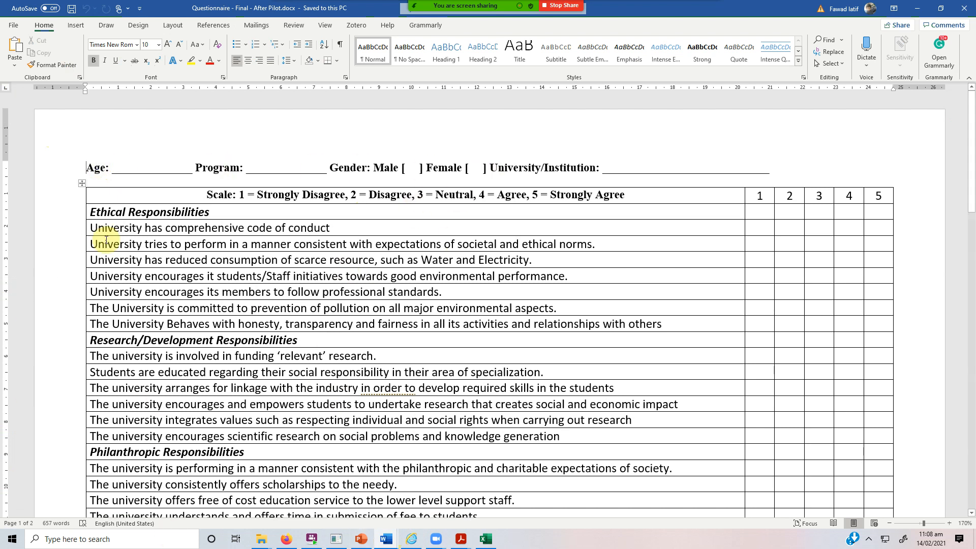
pyautogui.moveTo(90, 212); pyautogui.dragTo(209, 214)
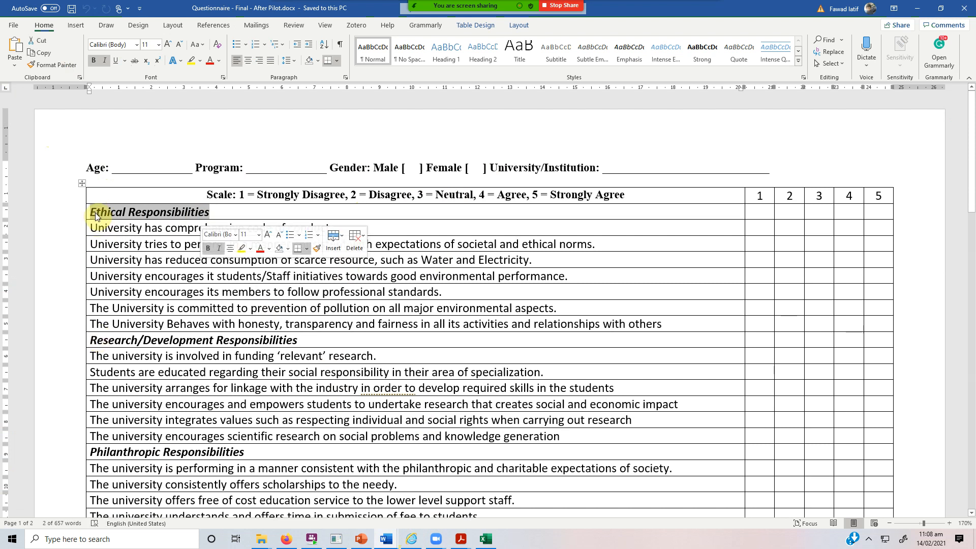
pyautogui.click(98, 233)
pyautogui.moveTo(95, 231); pyautogui.dragTo(518, 324)
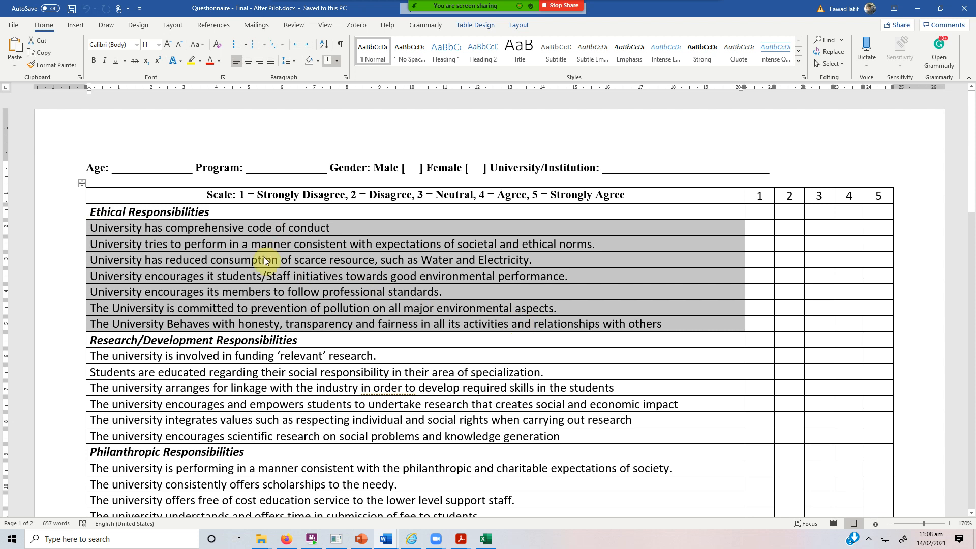
pyautogui.click(172, 340)
pyautogui.scroll(-3, 165, 342)
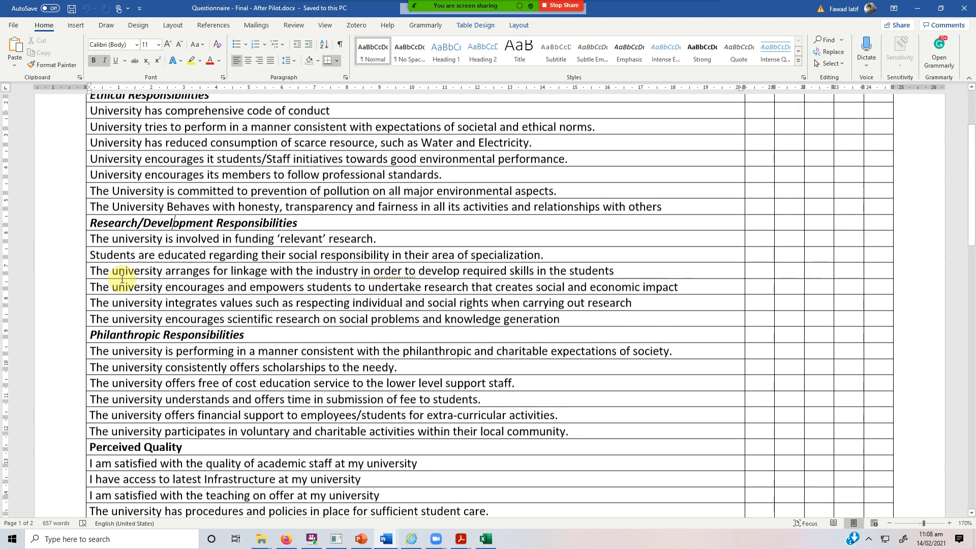
pyautogui.moveTo(122, 234); pyautogui.dragTo(136, 313)
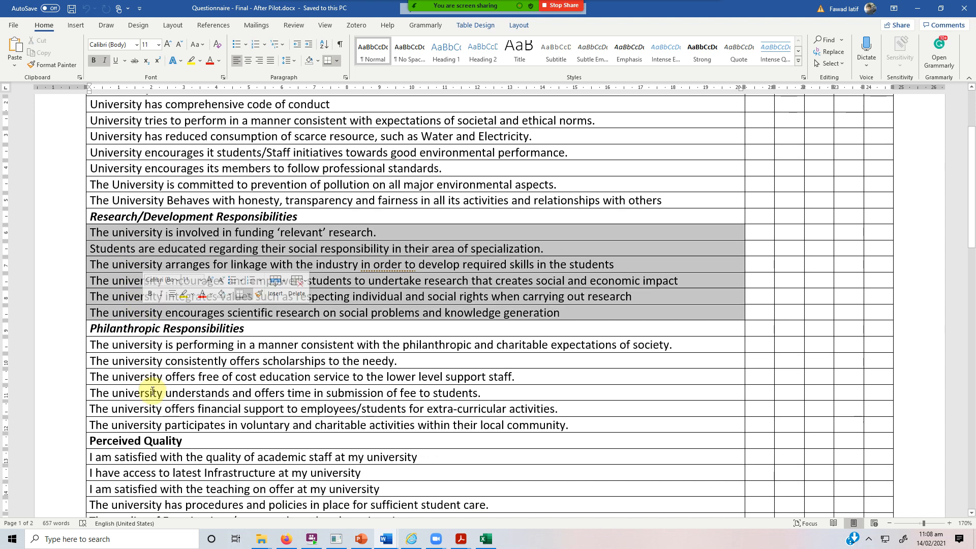
pyautogui.scroll(-1, 149, 391)
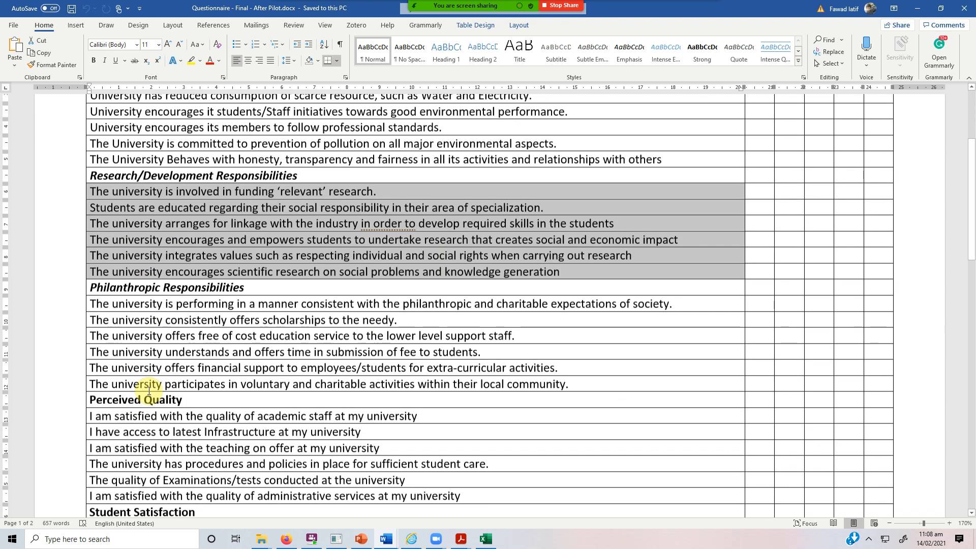
pyautogui.click(110, 303)
pyautogui.moveTo(134, 307); pyautogui.dragTo(332, 386)
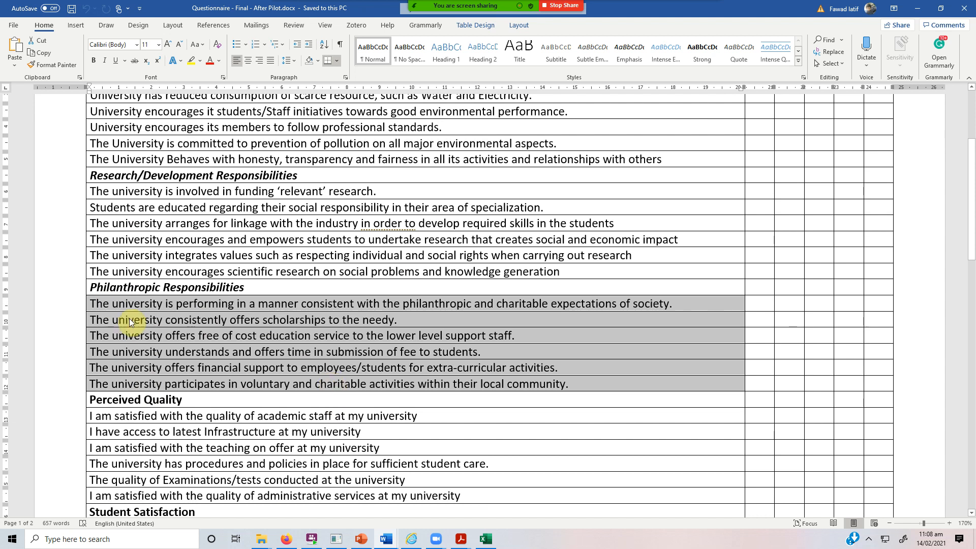
pyautogui.scroll(-5, 122, 366)
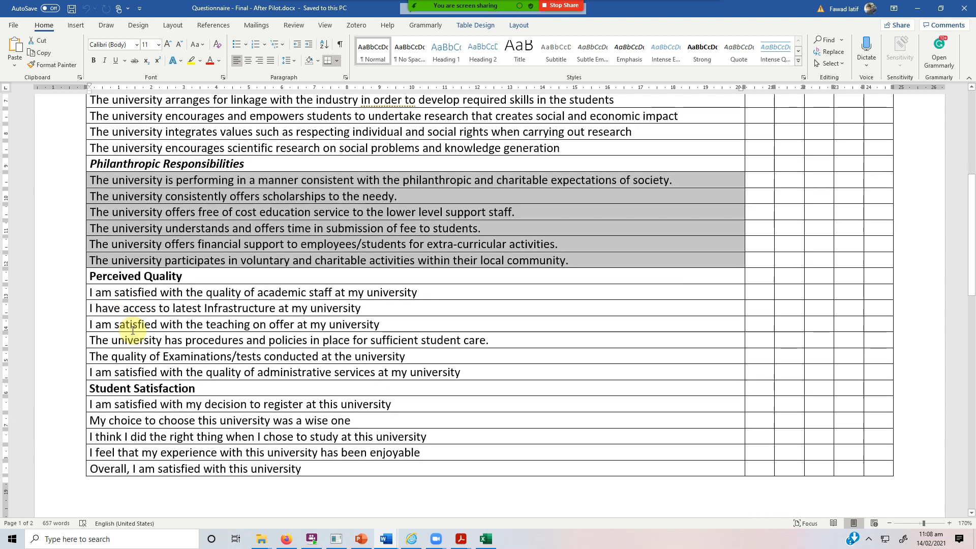
pyautogui.scroll(-16, 132, 330)
pyautogui.scroll(20, 132, 331)
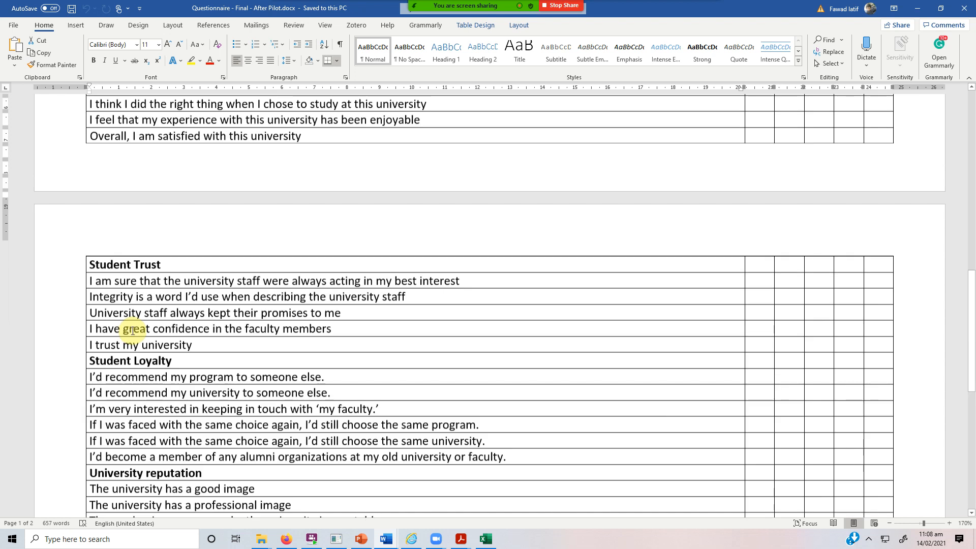
pyautogui.scroll(1, 320, 289)
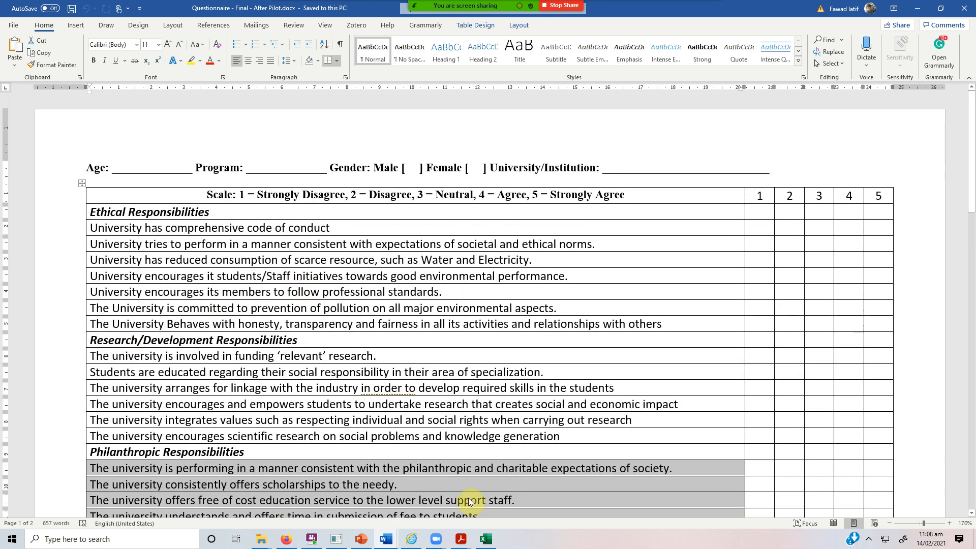
# - Switch to Excel and enter the column headers Age, Gender and Edu in cells A1 to C1 of Sheet1
pyautogui.click(486, 540)
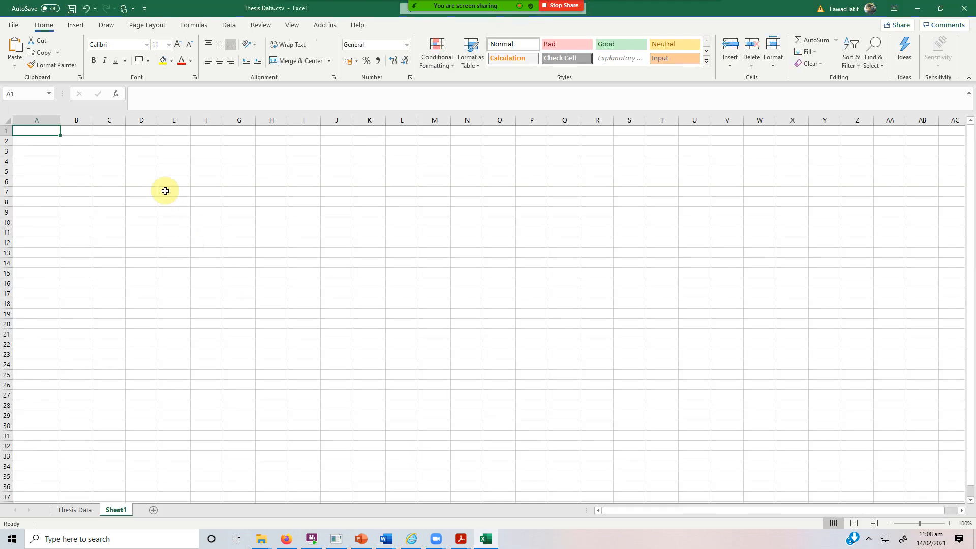
pyautogui.write('Age')
pyautogui.press('Return')
pyautogui.press('Up')
pyautogui.press('Right')
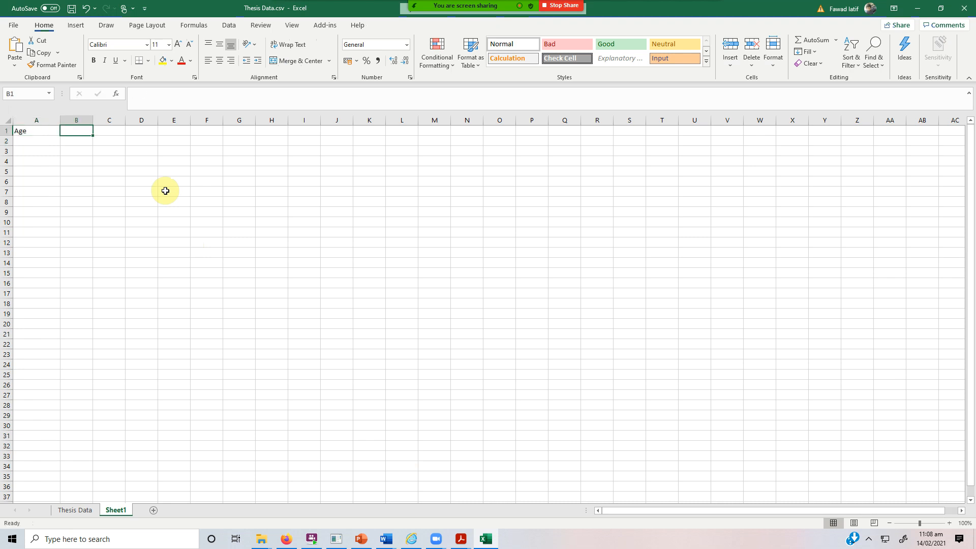
pyautogui.write('Gender')
pyautogui.press('Tab')
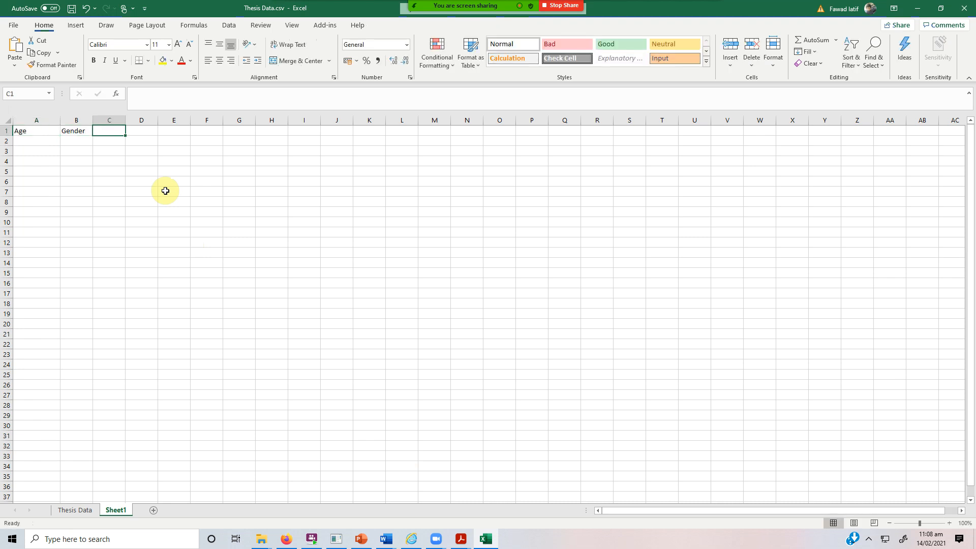
pyautogui.write('Edu')
pyautogui.press('Return')
pyautogui.press('Up')
pyautogui.press('Right')
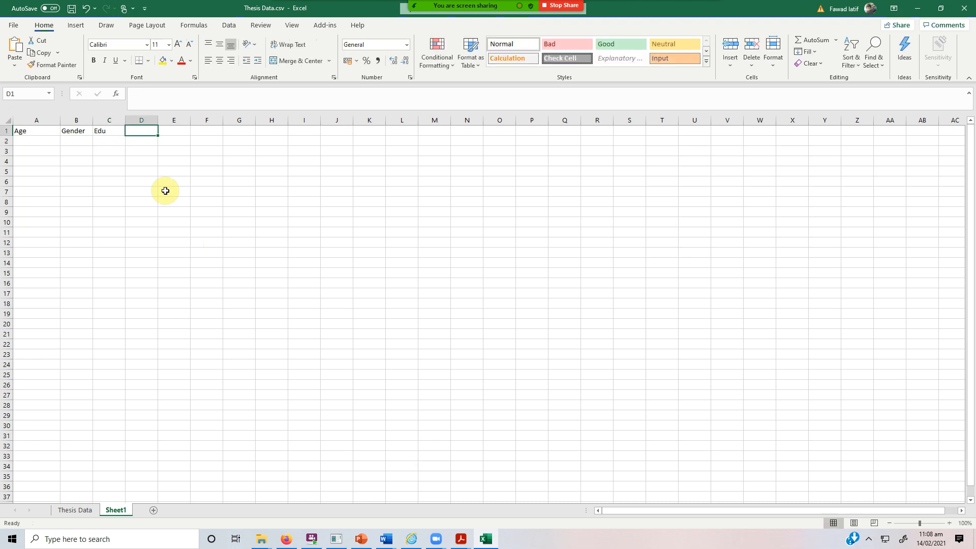
# - Switch to the Word questionnaire and append the abbreviation (ER) to the Ethical Responsibilities heading
pyautogui.moveTo(386, 538)
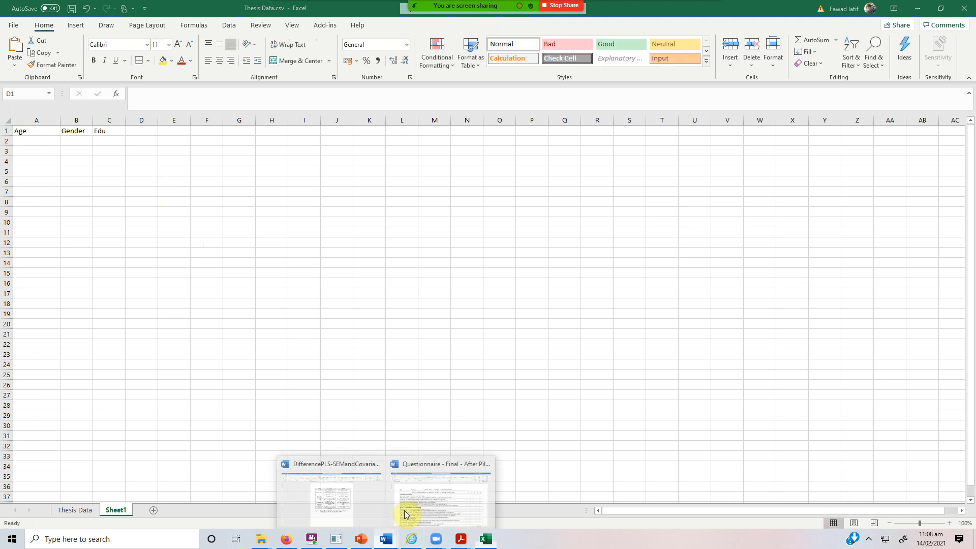
pyautogui.click(437, 478)
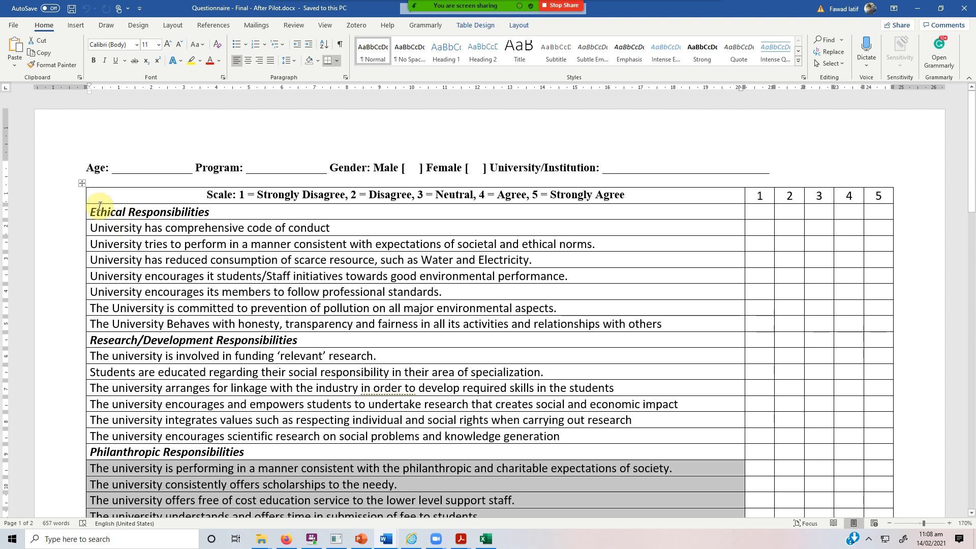
pyautogui.moveTo(94, 213)
pyautogui.mouseDown()
pyautogui.moveTo(208, 214)
pyautogui.moveTo(114, 218)
pyautogui.mouseUp()
pyautogui.click(213, 214)
pyautogui.write('(')
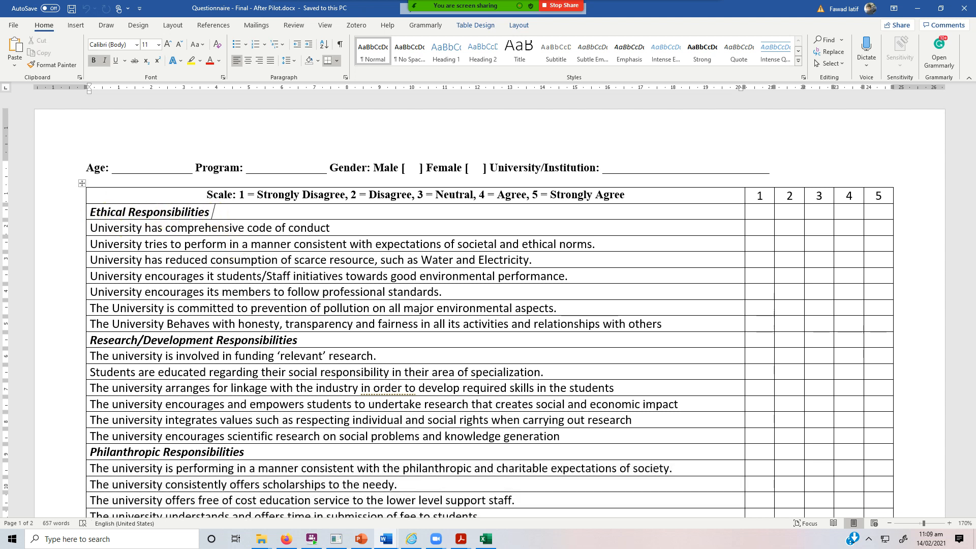
pyautogui.write('ER)')
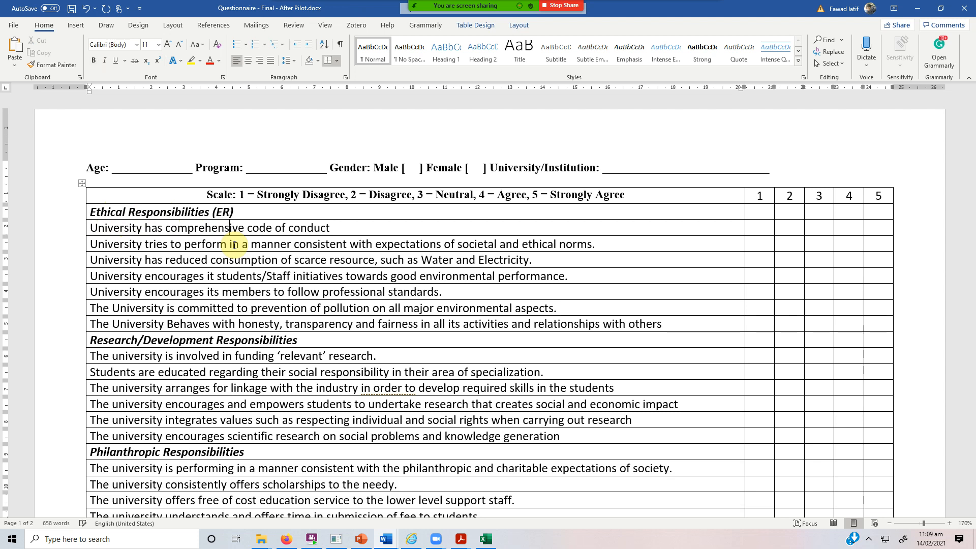
# - Prefix the first three Ethical Responsibilities items with the codes ER1:, Er2: and ER3:
pyautogui.press('Home')
pyautogui.write('1:')
pyautogui.press('Down')
pyautogui.write('Er2:')
pyautogui.press('Down')
pyautogui.press('Home')
pyautogui.write('ER3:')
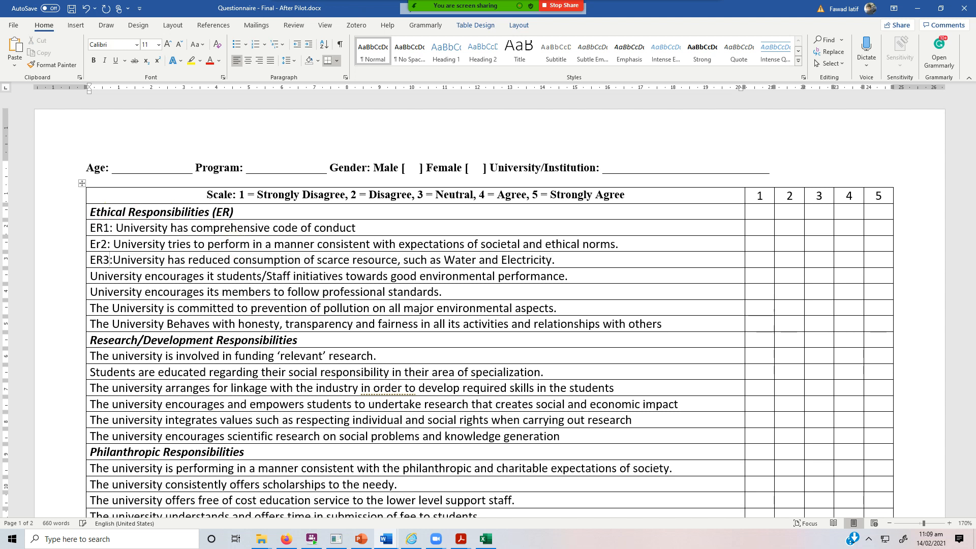
# - Prefix the first two Research/Development Responsibilities items with the codes RDR1: and RDR2:
pyautogui.press('Down')
pyautogui.press('Down')
pyautogui.press('Down')
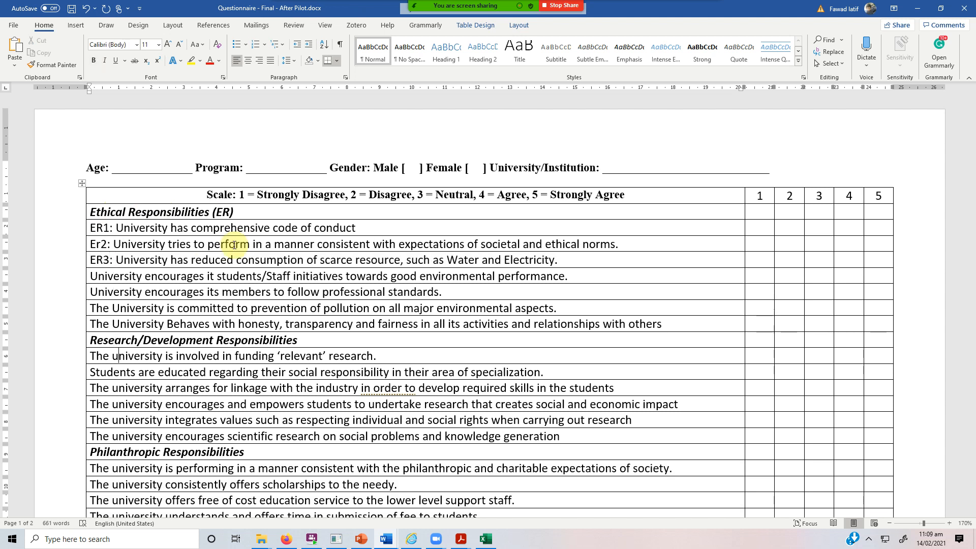
pyautogui.write('RDR2')
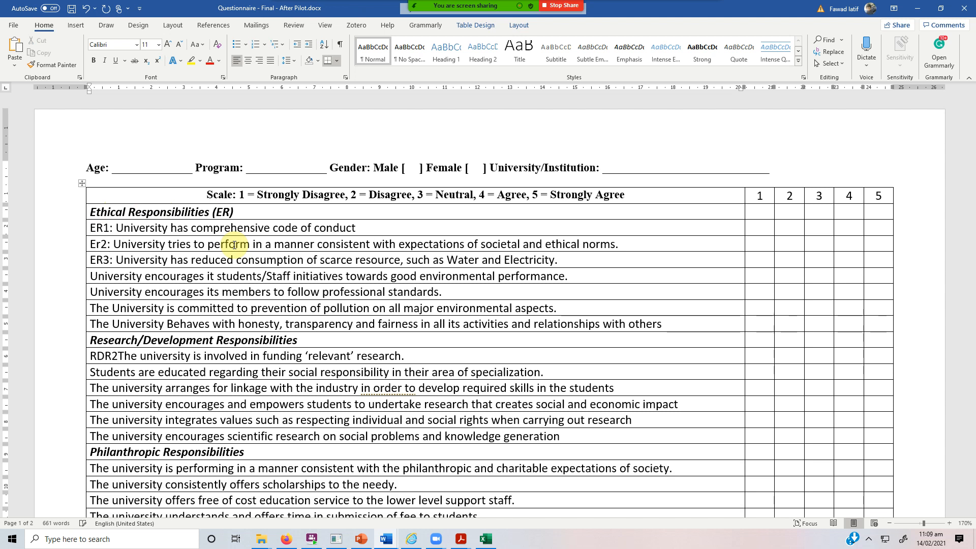
pyautogui.write(':')
pyautogui.press('Home')
pyautogui.write('RDR2:')
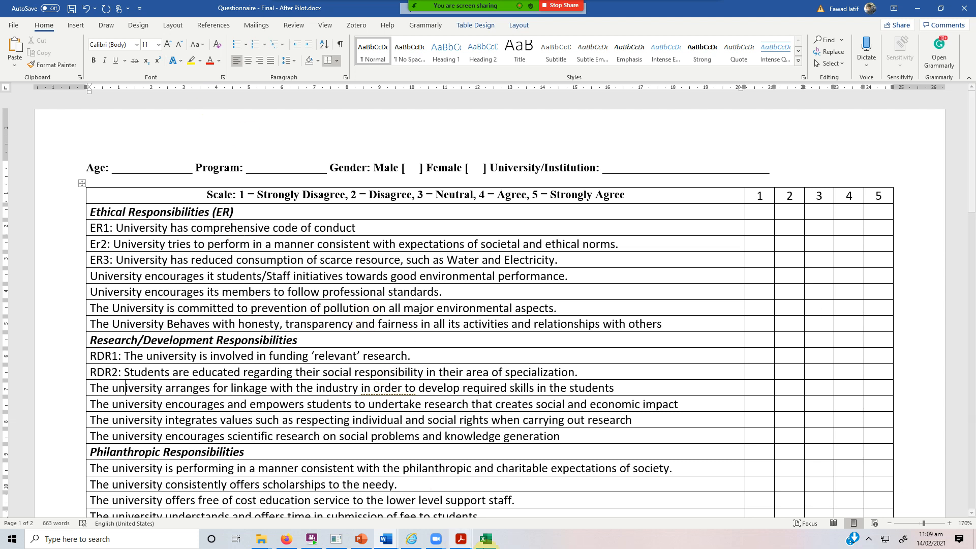
# - Switch to Excel, enter the column headers ER1 and ER2 in cells D1 and E1 of Sheet1, and return to cell A2
pyautogui.doubleClick(491, 541)
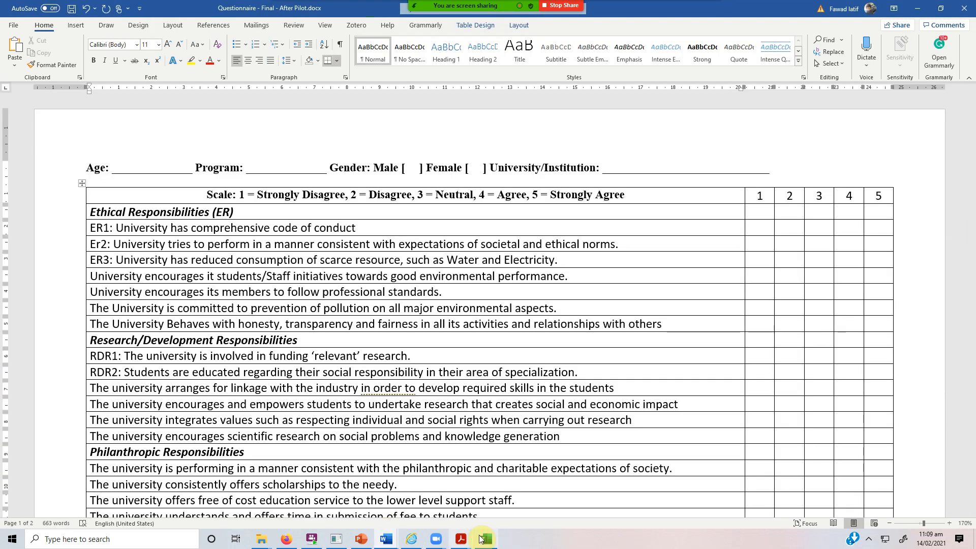
pyautogui.click(485, 538)
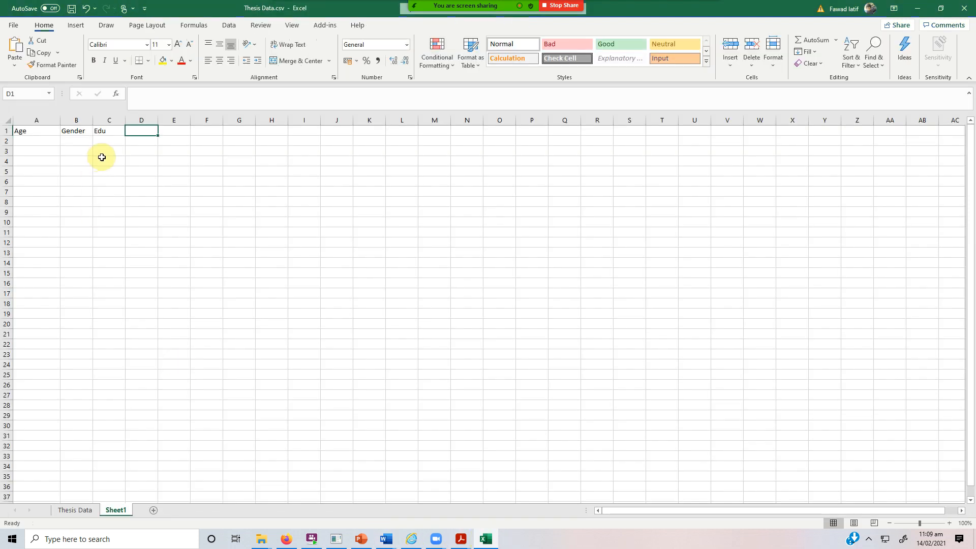
pyautogui.write('ER1')
pyautogui.press('Tab')
pyautogui.write('ER2')
pyautogui.press('Tab')
pyautogui.press('Right')
pyautogui.press('Right')
pyautogui.press('Right')
pyautogui.press('Right')
pyautogui.press('Right')
pyautogui.press('Down')
pyautogui.press('Left')
pyautogui.press('Left')
pyautogui.press('Left')
pyautogui.press('Left')
pyautogui.press('Left')
pyautogui.press('Left')
pyautogui.press('Left')
pyautogui.press('Left')
pyautogui.press('Left')
pyautogui.press('Left')
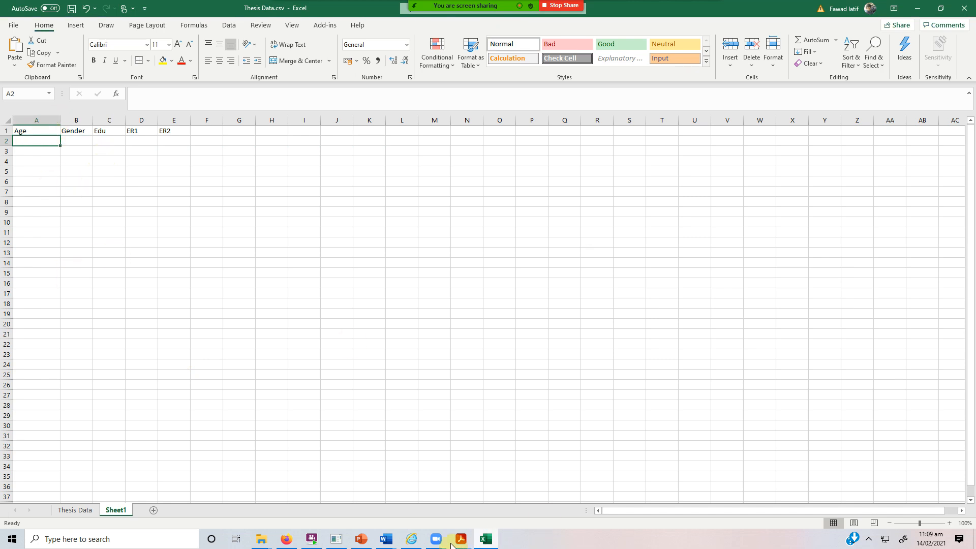
# - Select row 2 of Sheet1, and switch to the Word questionnaire to review the respondent fields and the coded items
pyautogui.moveTo(417, 546)
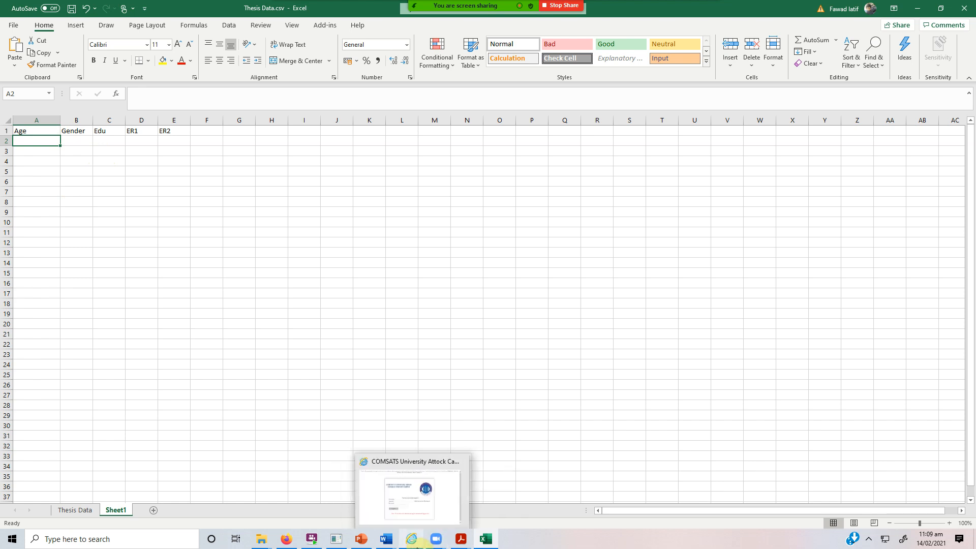
pyautogui.moveTo(384, 542)
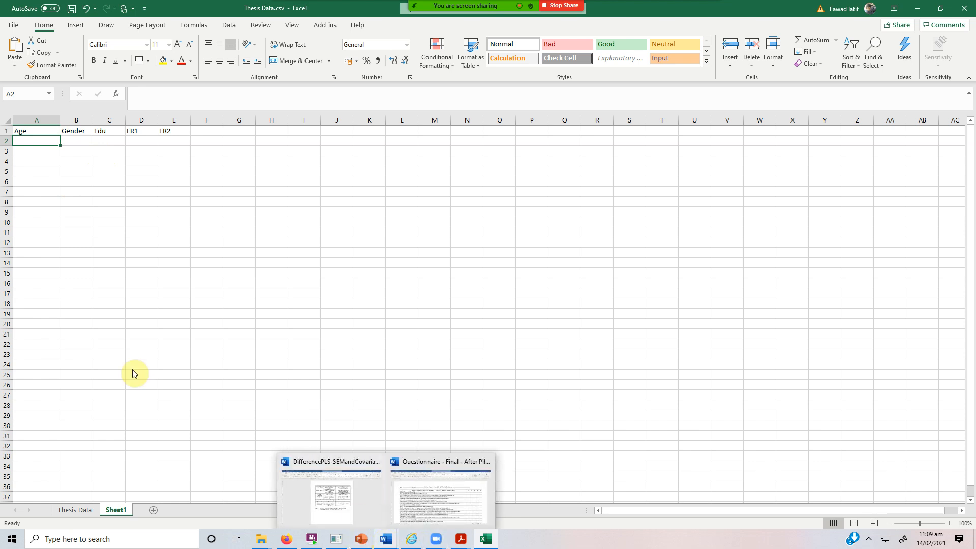
pyautogui.click(6, 141)
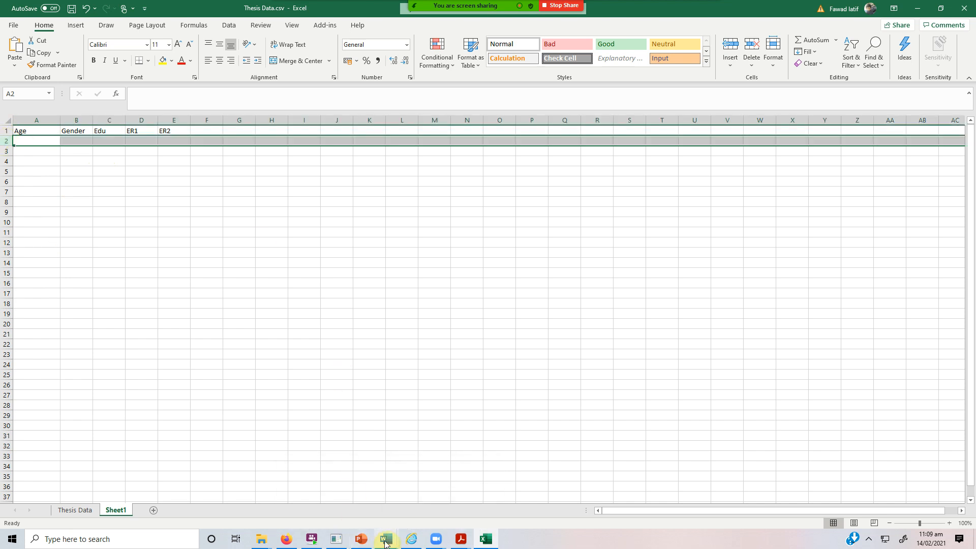
pyautogui.moveTo(386, 540)
pyautogui.click(419, 508)
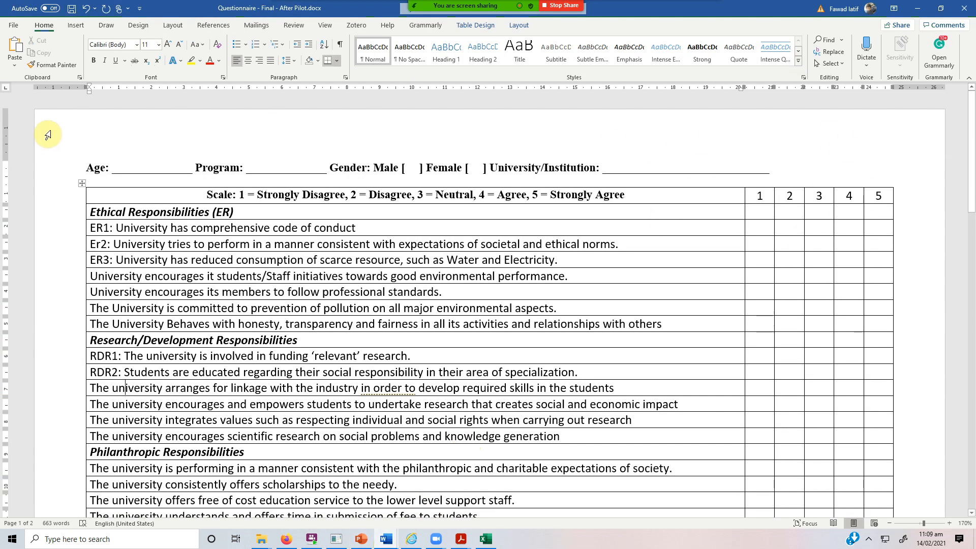
pyautogui.scroll(-4, 381, 228)
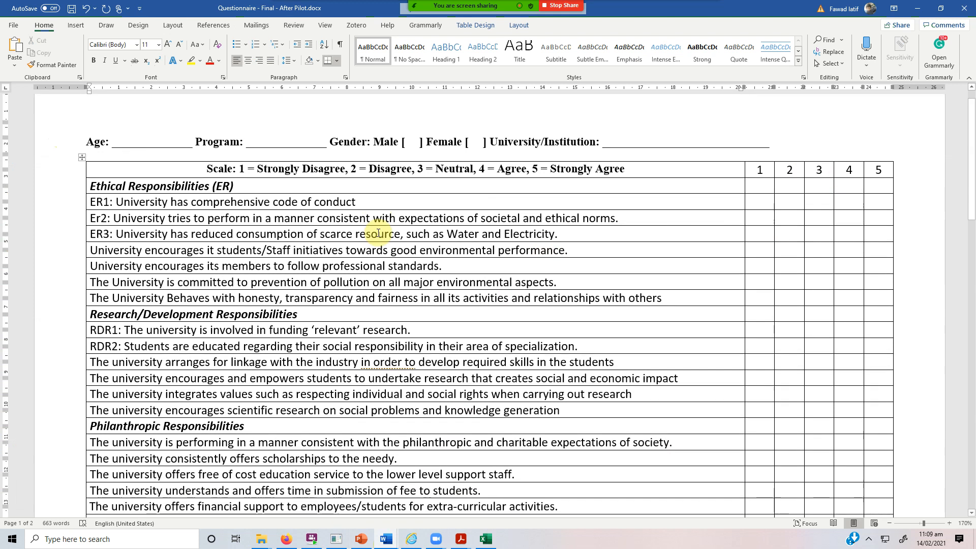
pyautogui.scroll(4, 32, 114)
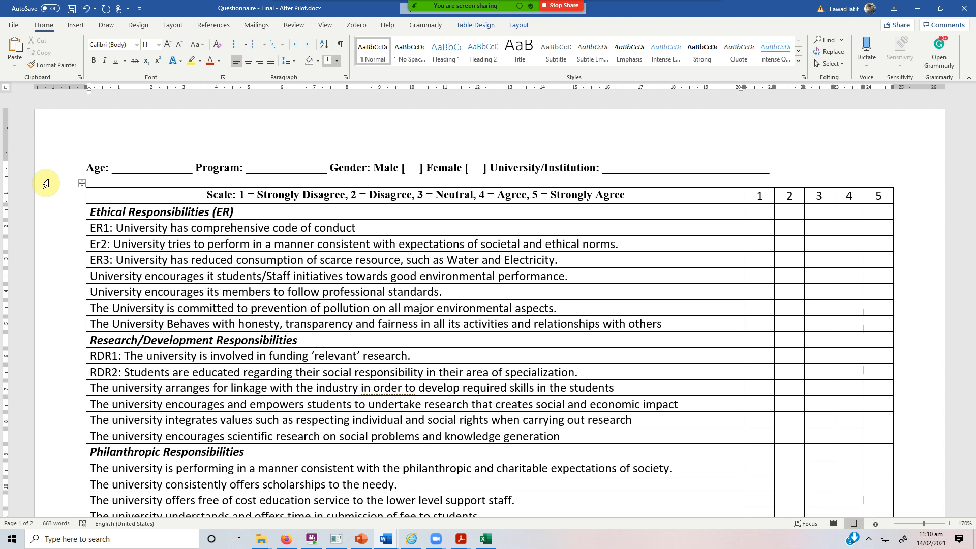
# - Switch back to Excel and select rows 2, 3 and 4 of Sheet1 in turn to point out one row per respondent
pyautogui.click(485, 538)
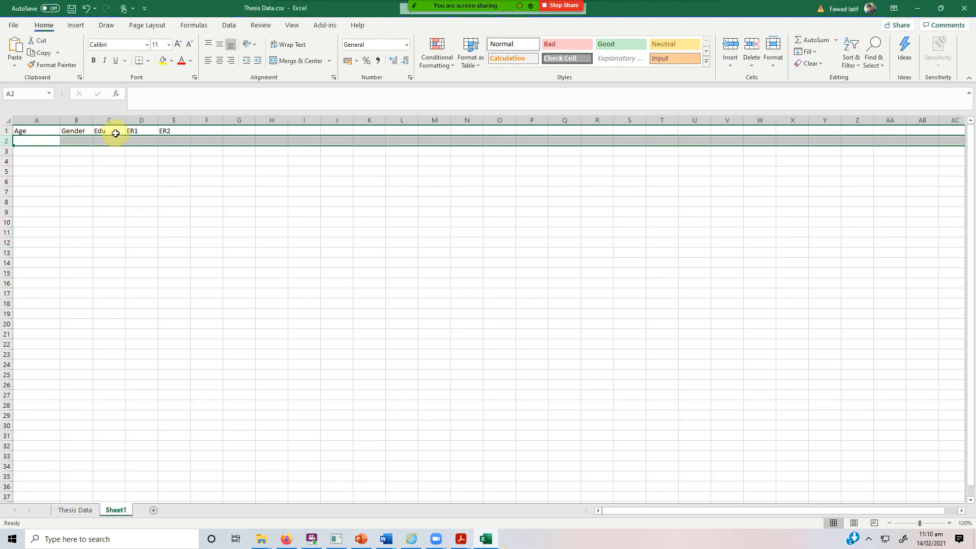
pyautogui.click(4, 151)
pyautogui.click(4, 165)
pyautogui.click(4, 161)
pyautogui.click(5, 141)
pyautogui.click(5, 151)
pyautogui.click(5, 161)
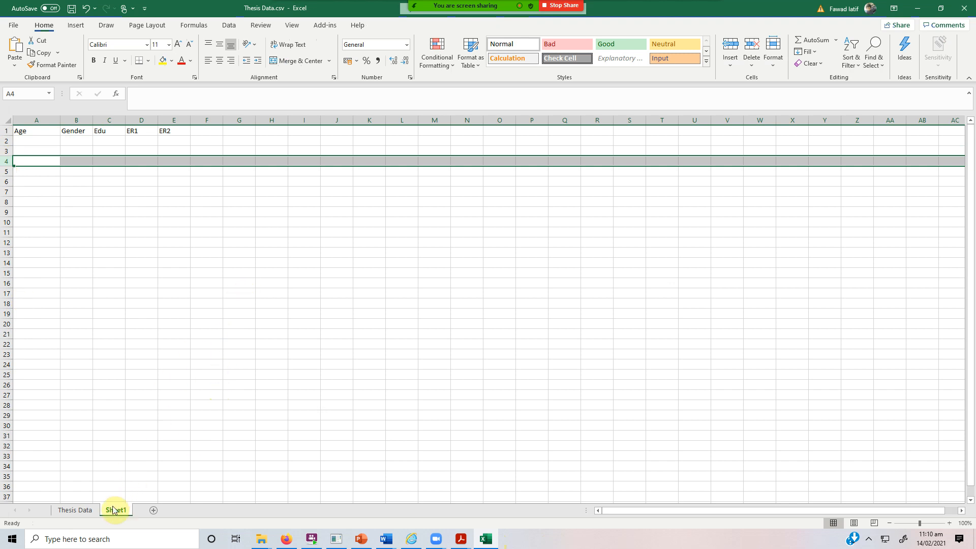
# - Check the Thesis Data sheet and delete Sheet1 from the workbook
pyautogui.click(74, 509)
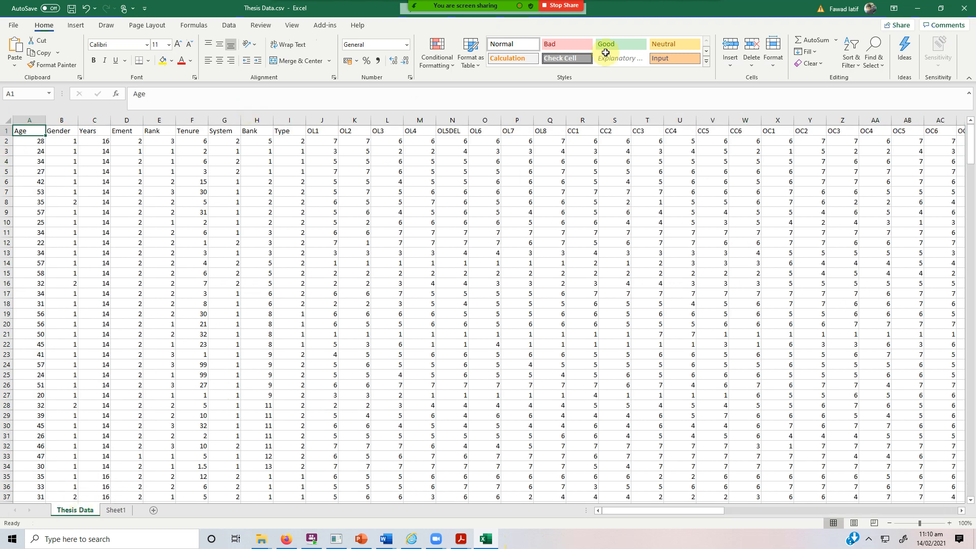
pyautogui.click(117, 511)
pyautogui.rightClick(118, 511)
pyautogui.press('Escape')
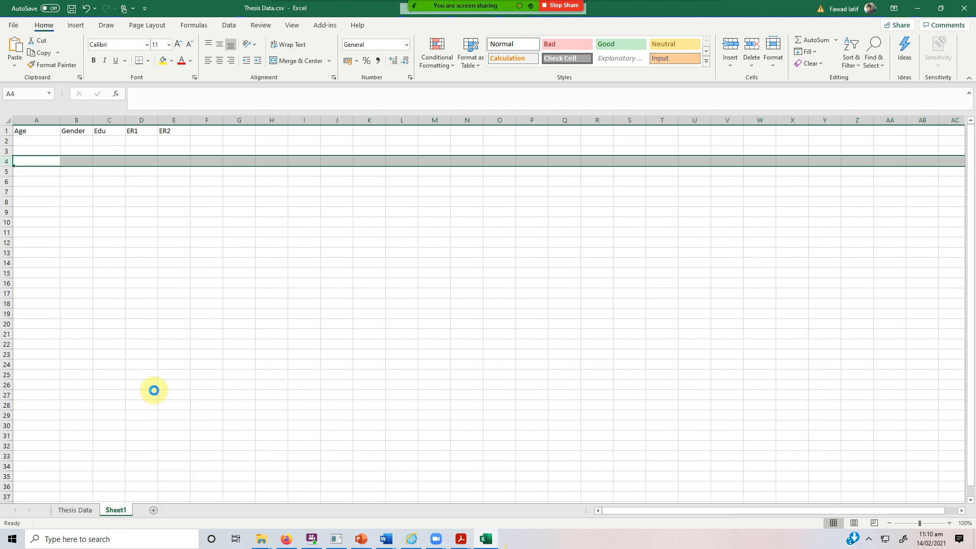
pyautogui.click(466, 297)
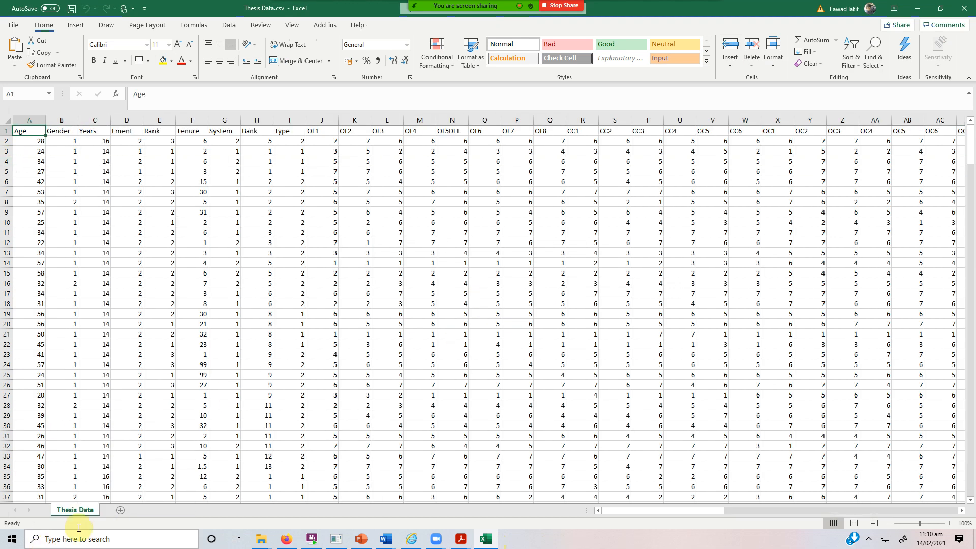
# - Examine the Thesis Data records down to the last filled row and return to the header row
pyautogui.scroll(-20, 661, 215)
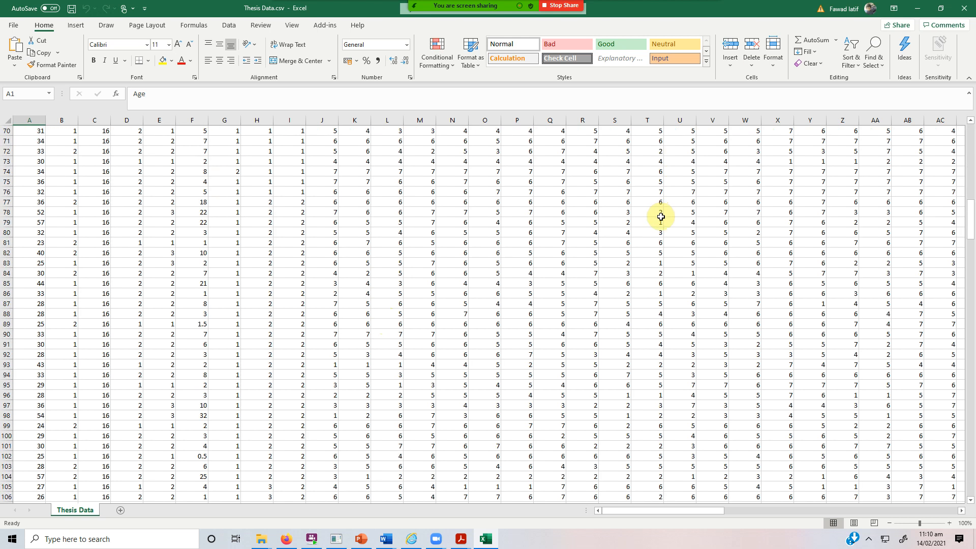
pyautogui.scroll(-20, 660, 216)
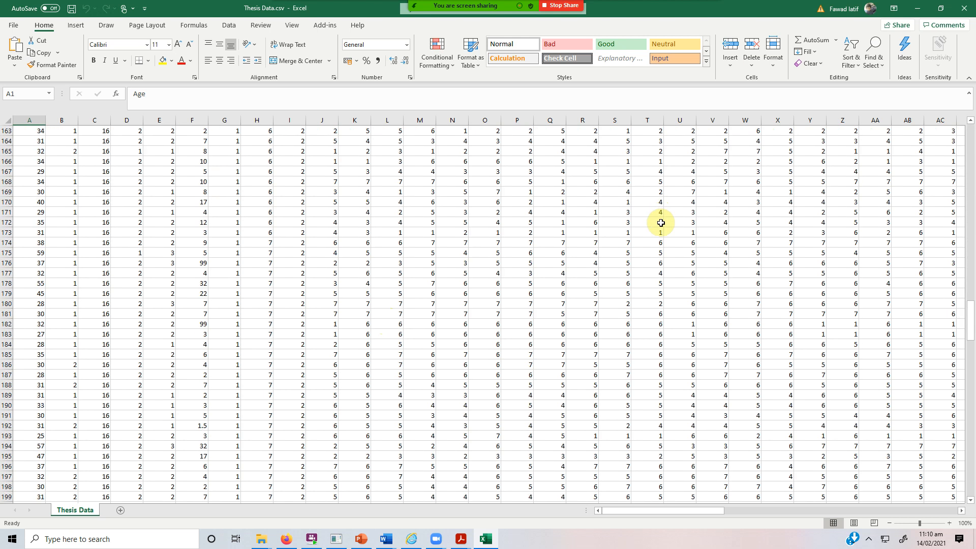
pyautogui.moveTo(969, 335); pyautogui.dragTo(972, 381)
pyautogui.moveTo(974, 451); pyautogui.dragTo(971, 497)
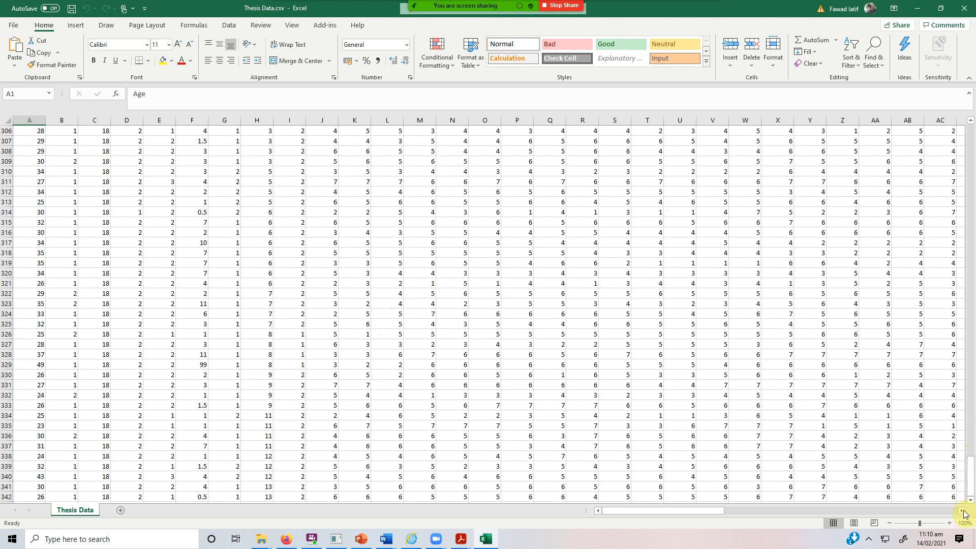
pyautogui.click(971, 501)
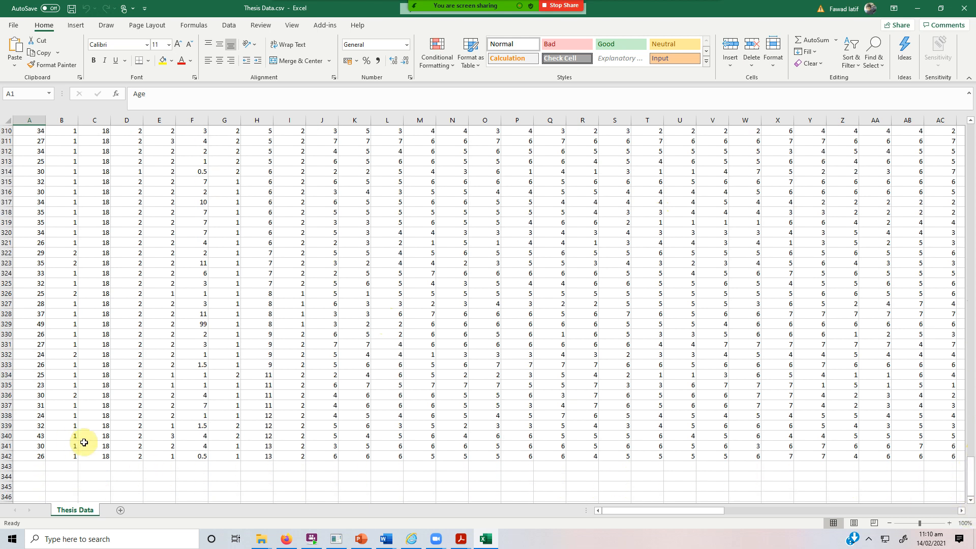
pyautogui.scroll(20, 300, 261)
pyautogui.scroll(18, 300, 261)
pyautogui.moveTo(967, 327); pyautogui.dragTo(971, 133)
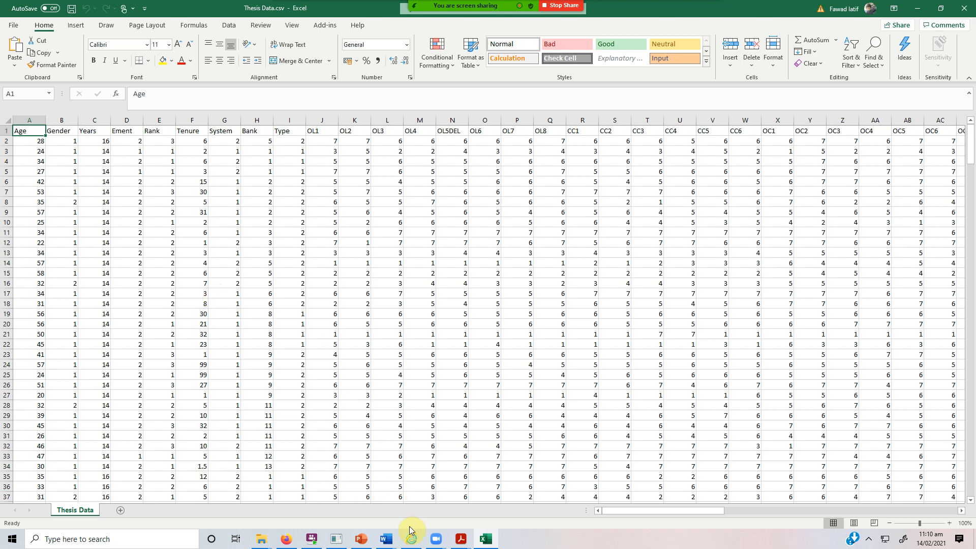
# - Switch to the SEM presentation in PowerPoint and view the factor diagrams on slide 2 and the path model on slide 3
pyautogui.click(460, 538)
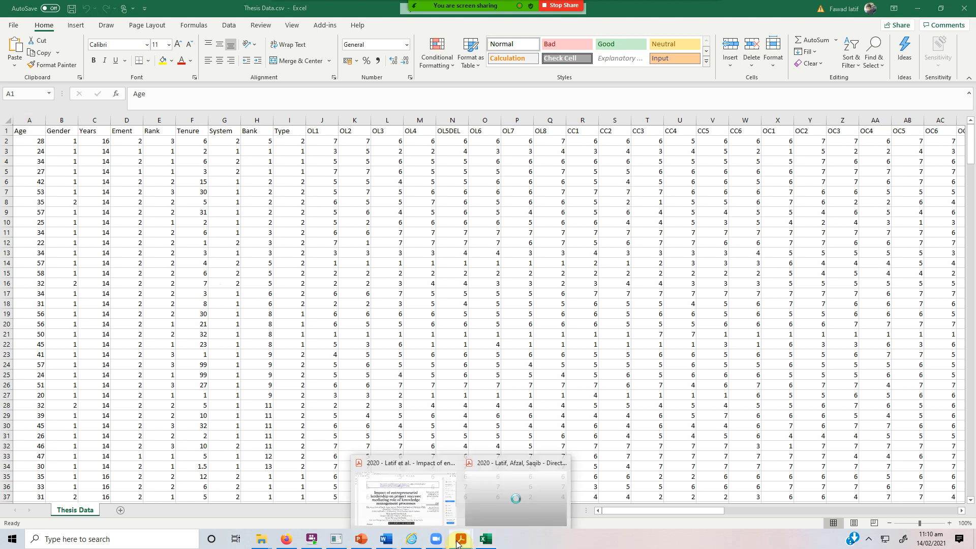
pyautogui.click(361, 538)
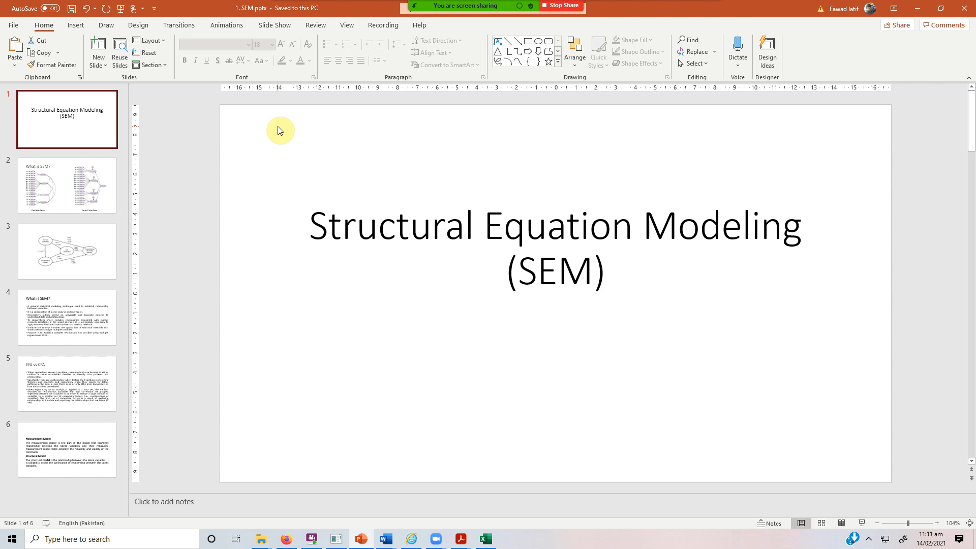
pyautogui.click(45, 185)
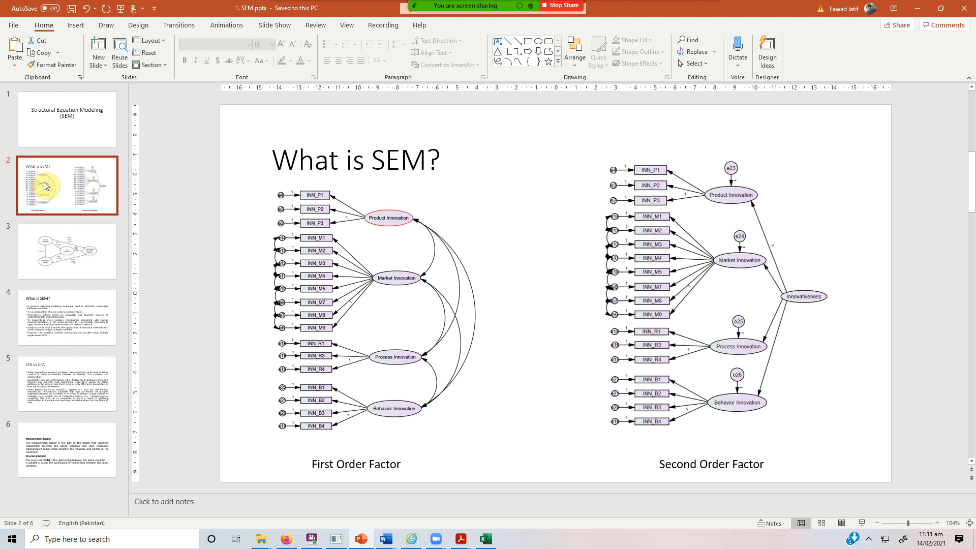
pyautogui.click(84, 261)
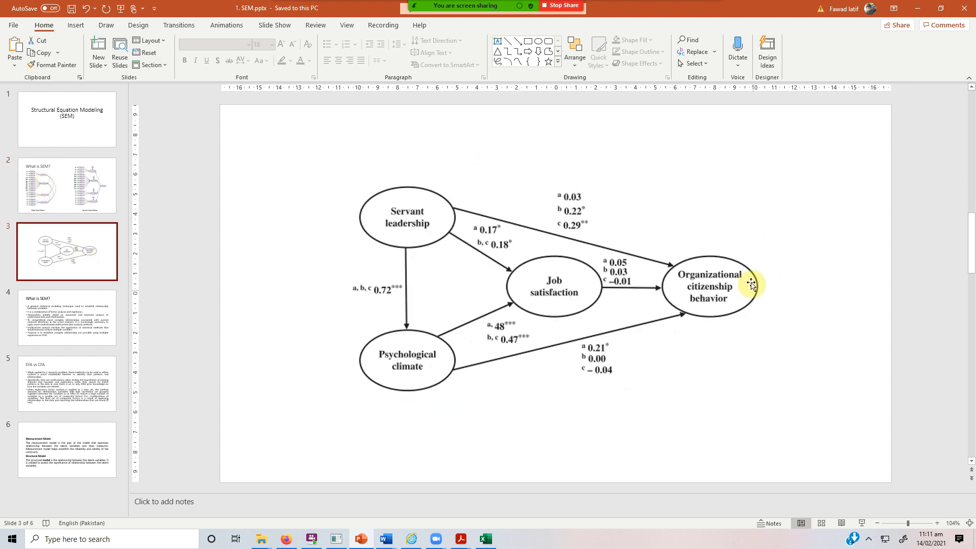
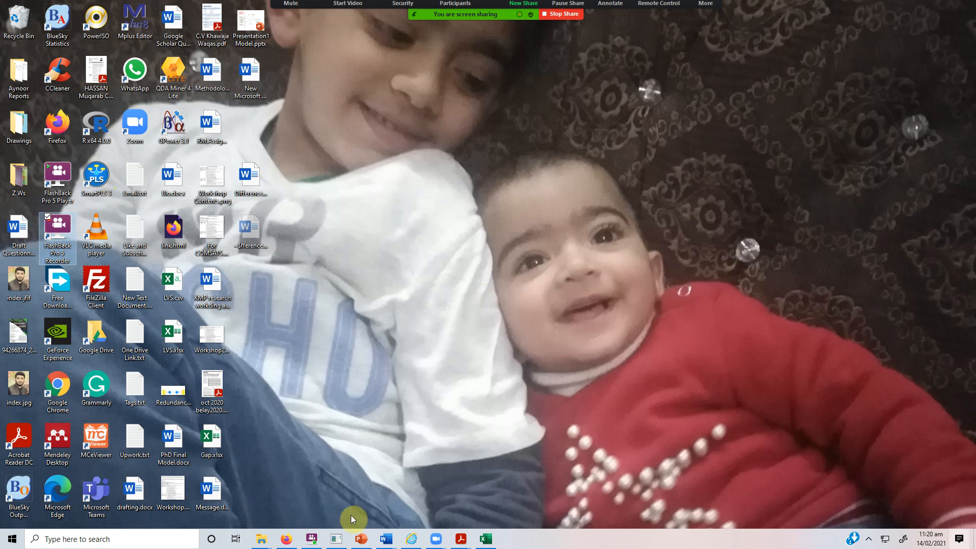
# - Switch to SmartPLS, narrow the Project Explorer and Indicators area, and look through the full list of projects
pyautogui.click(336, 539)
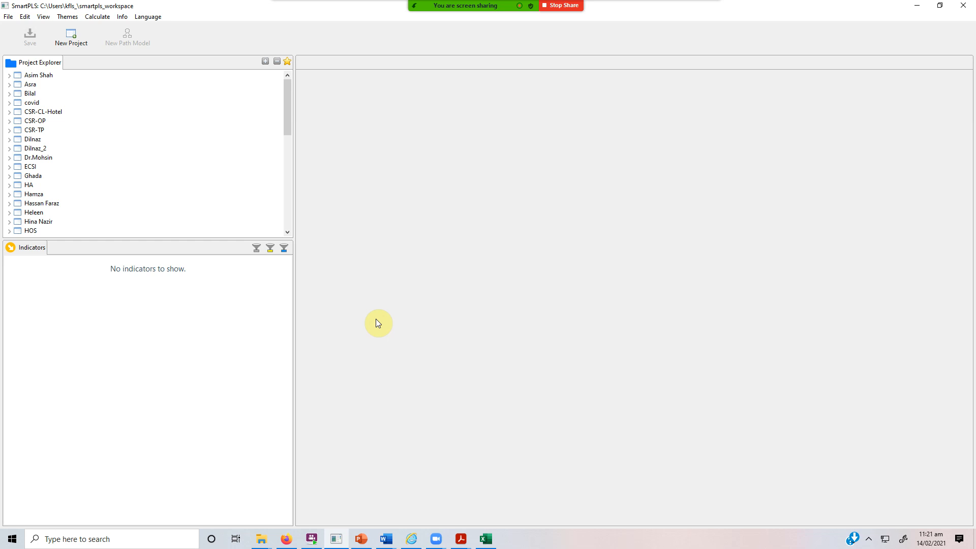
pyautogui.moveTo(294, 112); pyautogui.dragTo(217, 114)
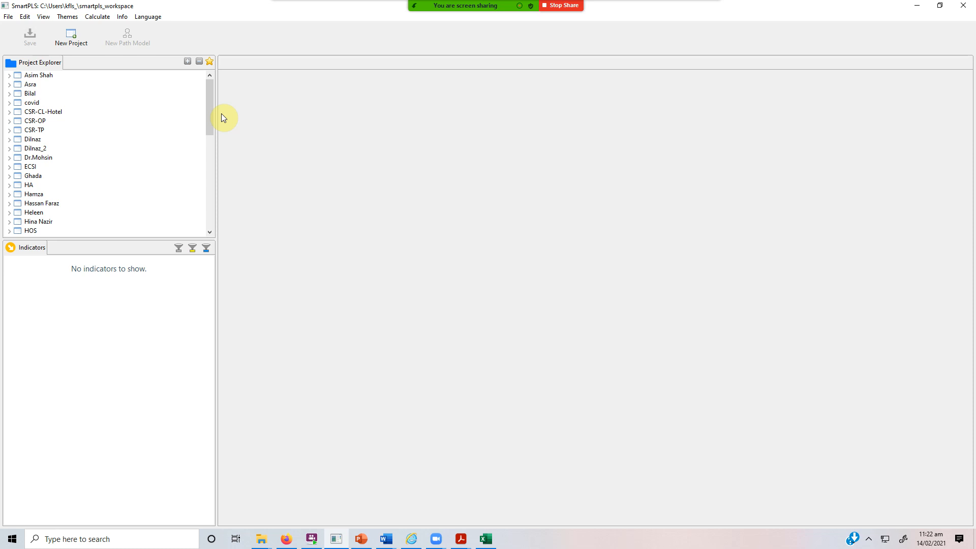
pyautogui.moveTo(218, 114); pyautogui.dragTo(194, 114)
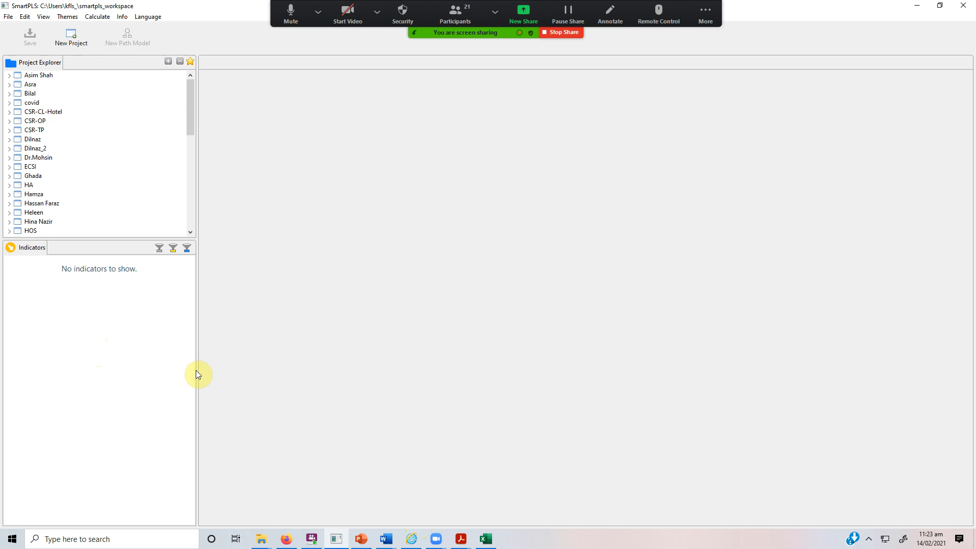
pyautogui.moveTo(196, 374); pyautogui.dragTo(167, 368)
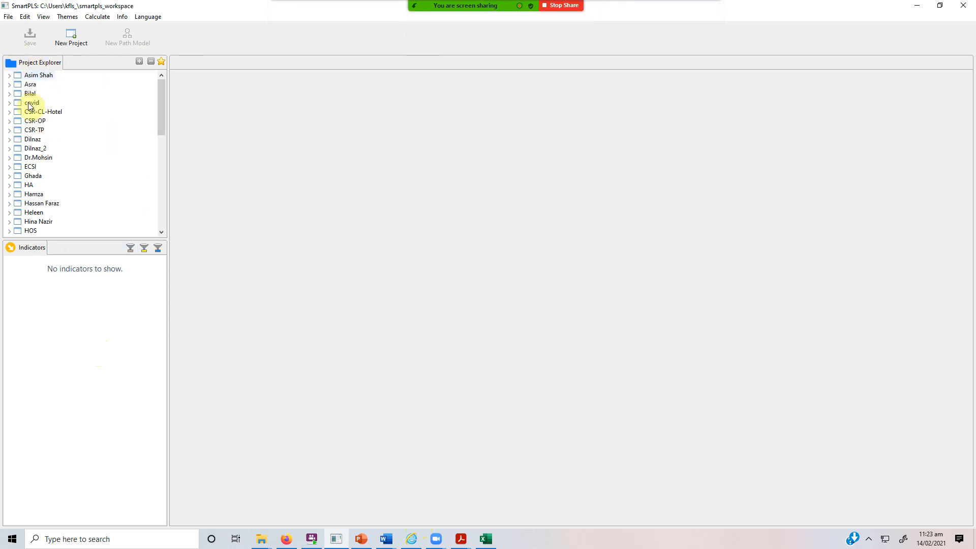
pyautogui.scroll(-3, 108, 163)
pyautogui.scroll(-5, 106, 161)
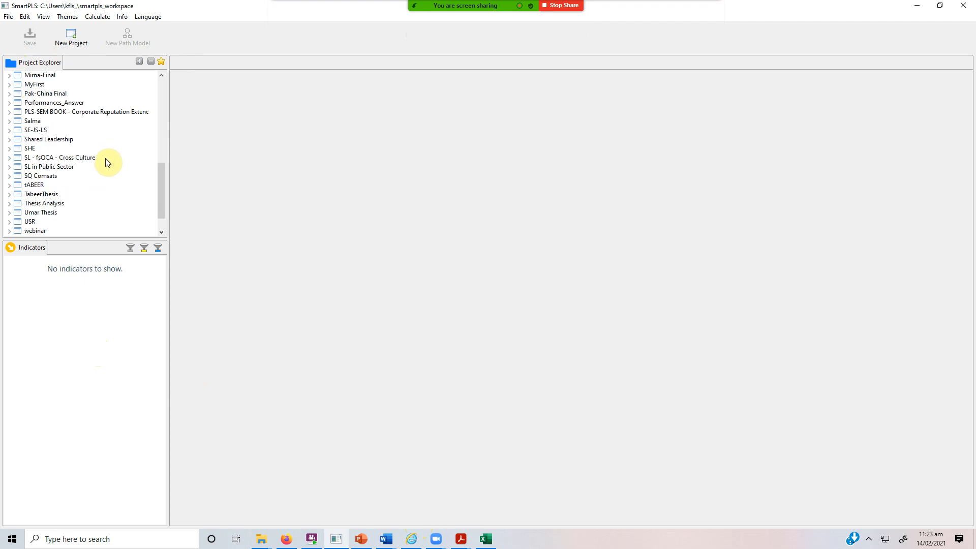
pyautogui.scroll(8, 114, 156)
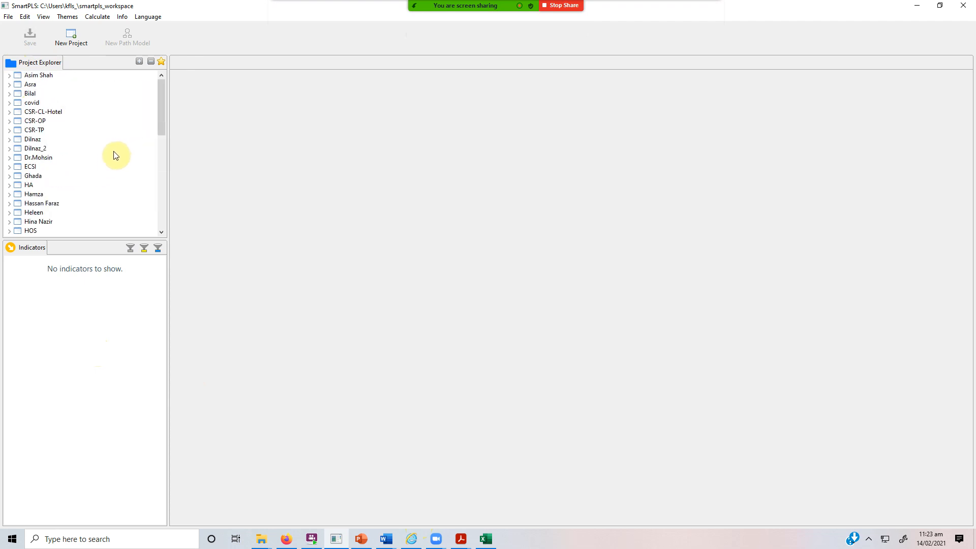
pyautogui.scroll(-12, 84, 191)
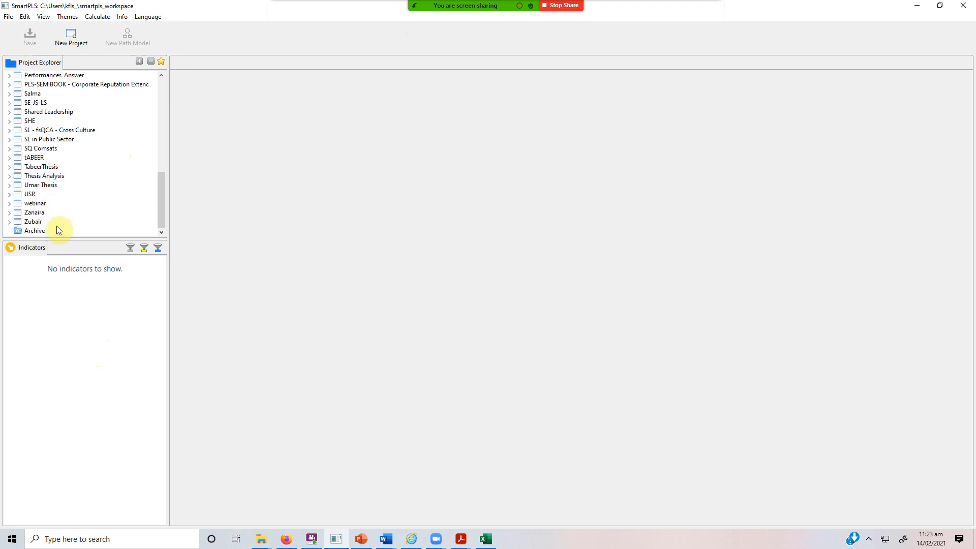
pyautogui.scroll(12, 68, 161)
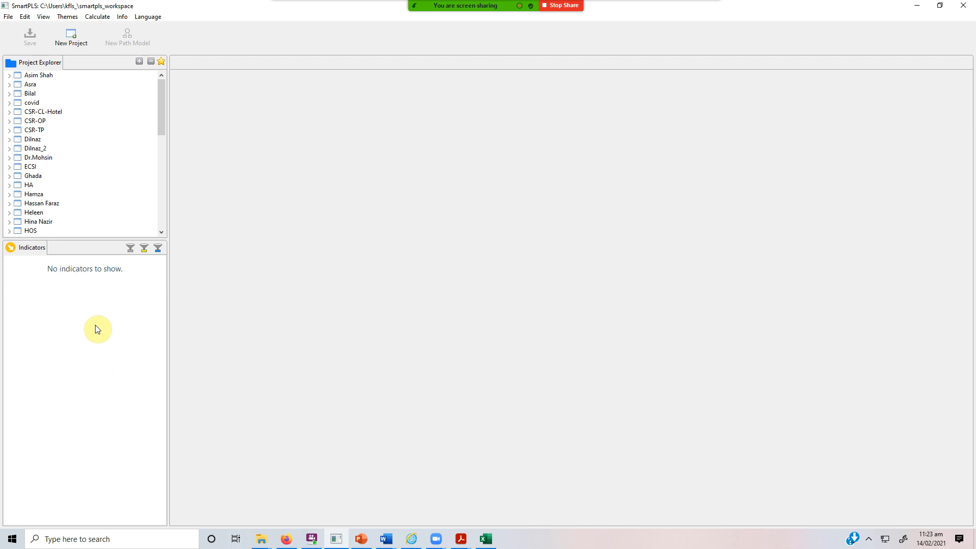
# - Switch to the Word questionnaire and highlight the Ethical and Research/Development Responsibilities items and headings in turn to point them out
pyautogui.moveTo(386, 538)
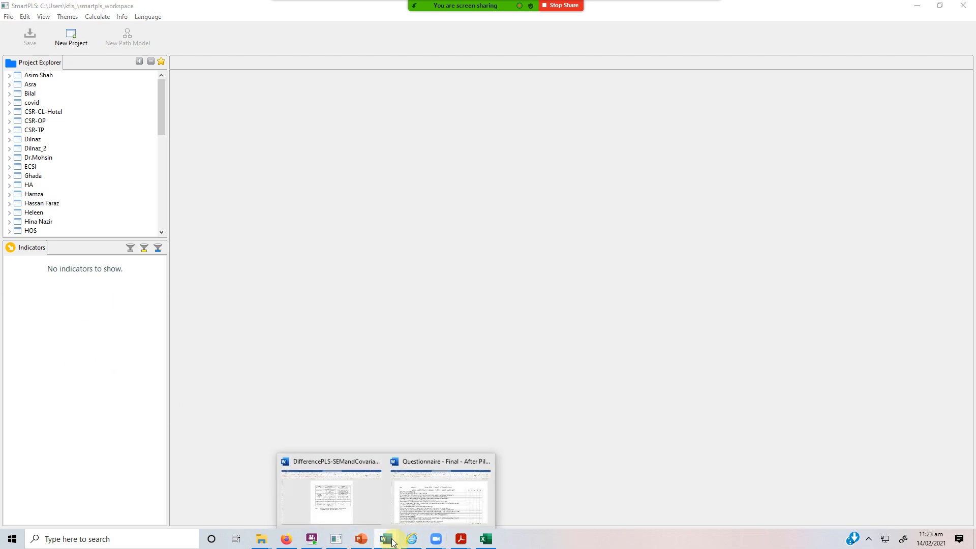
pyautogui.click(447, 485)
pyautogui.moveTo(135, 227); pyautogui.dragTo(203, 324)
pyautogui.moveTo(186, 217); pyautogui.dragTo(111, 210)
pyautogui.moveTo(224, 357); pyautogui.dragTo(258, 438)
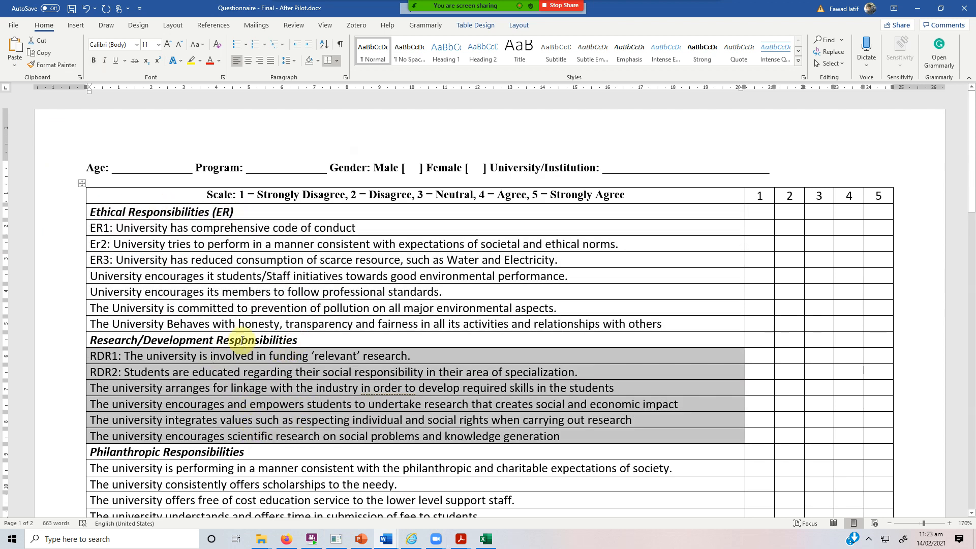
pyautogui.moveTo(299, 339); pyautogui.dragTo(97, 340)
pyautogui.click(224, 453)
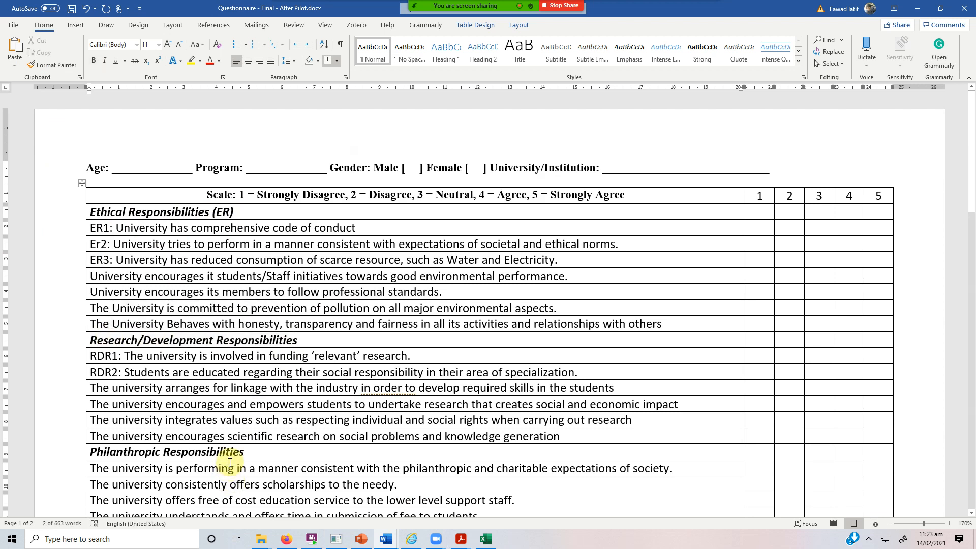
# - Highlight a line further down the Word questionnaire to point it out
pyautogui.scroll(-3, 224, 453)
pyautogui.moveTo(257, 287); pyautogui.dragTo(90, 287)
# - Switch to SmartPLS and create a new project named Workshop
pyautogui.click(336, 536)
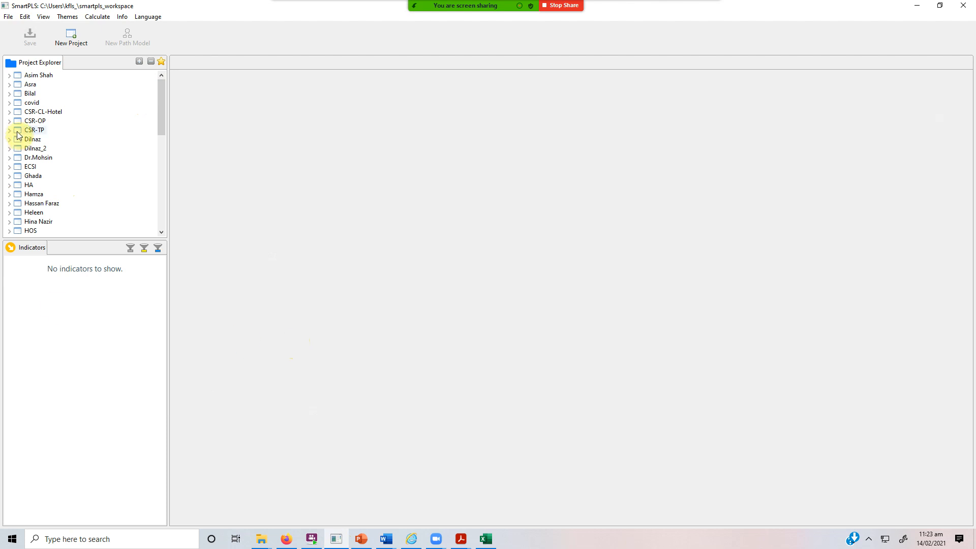
pyautogui.click(73, 46)
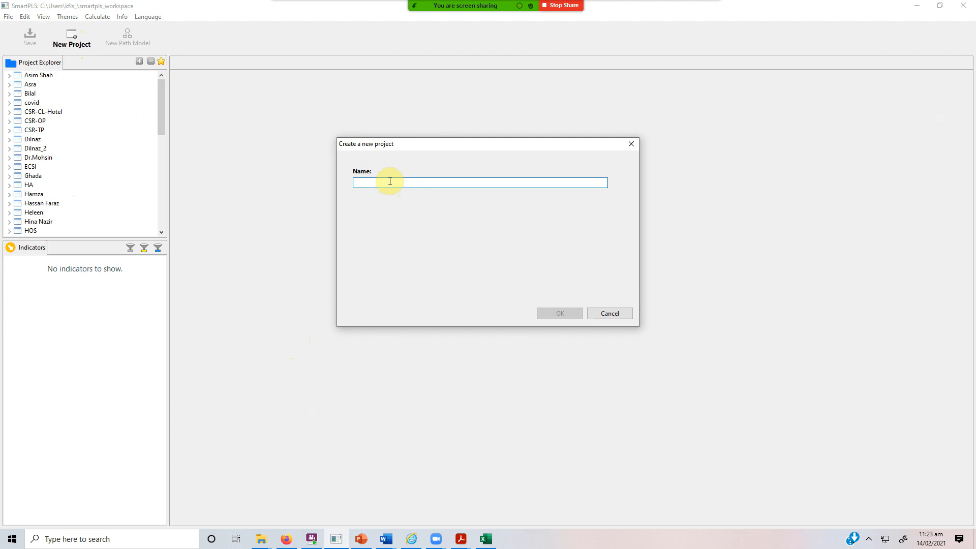
pyautogui.write('w')
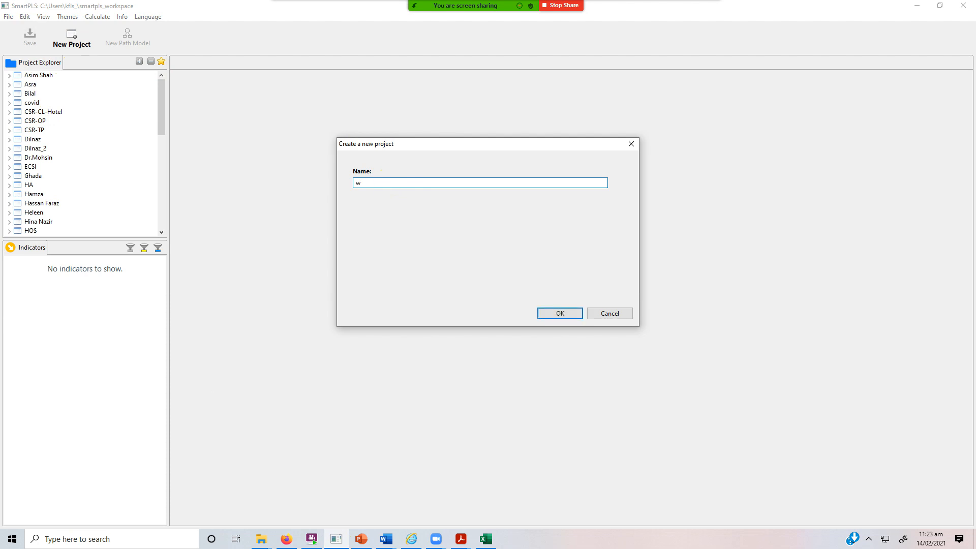
pyautogui.press('BackSpace')
pyautogui.write('Workshop')
pyautogui.click(545, 315)
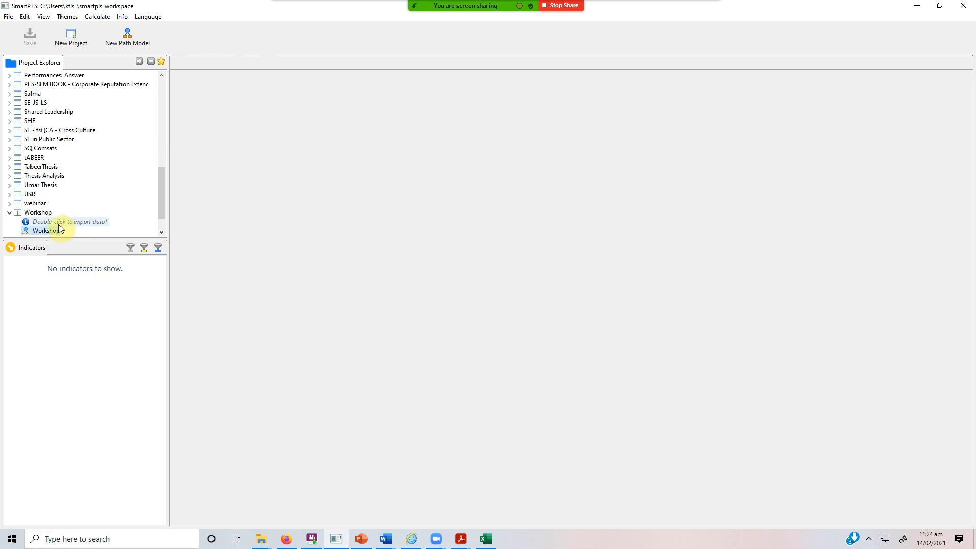
pyautogui.scroll(-1, 60, 221)
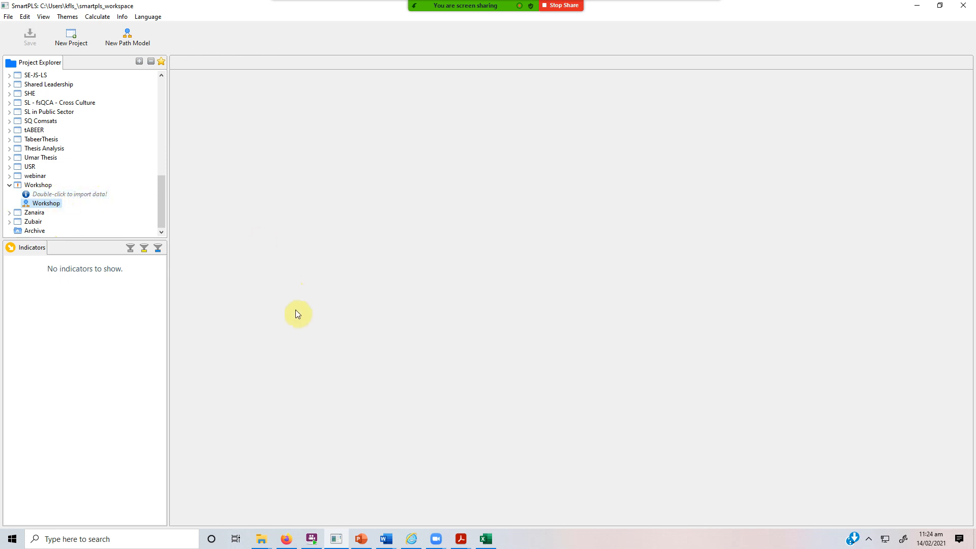
# - Switch to the Thesis Data sheet in Excel and select a response value in the OL1 column
pyautogui.click(487, 538)
pyautogui.click(487, 538)
pyautogui.click(487, 538)
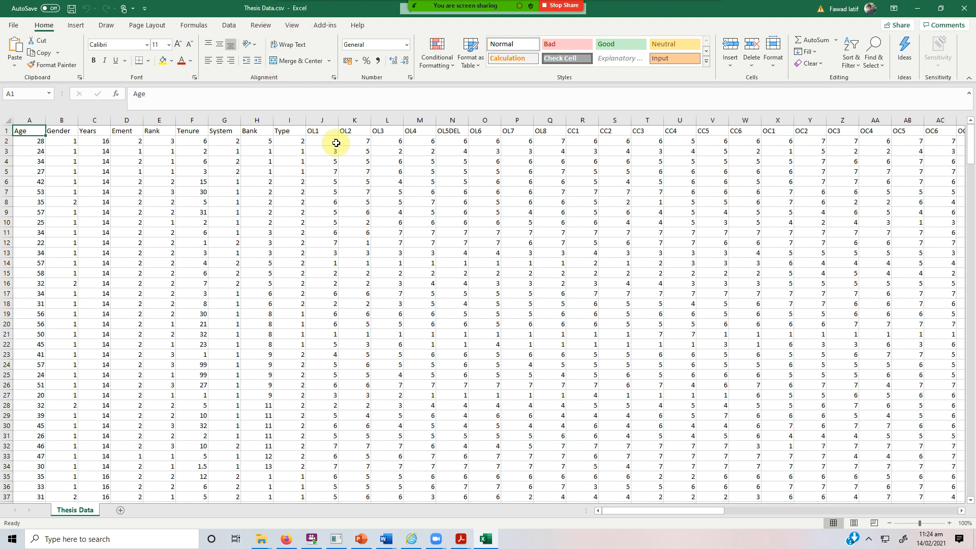
pyautogui.click(327, 193)
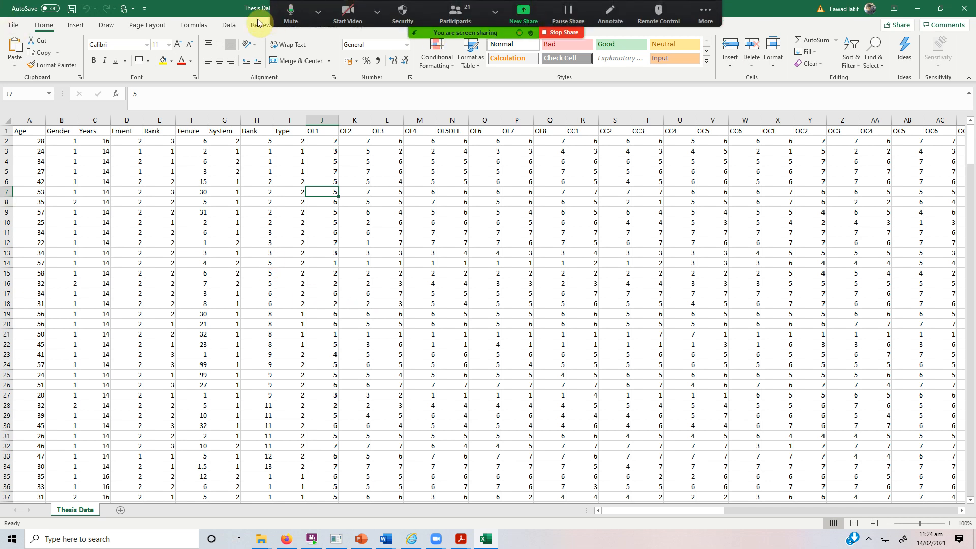
# - View the Save As file types, pointing out CSV (Comma delimited), and return to the sheet without saving or closing it
pyautogui.click(14, 29)
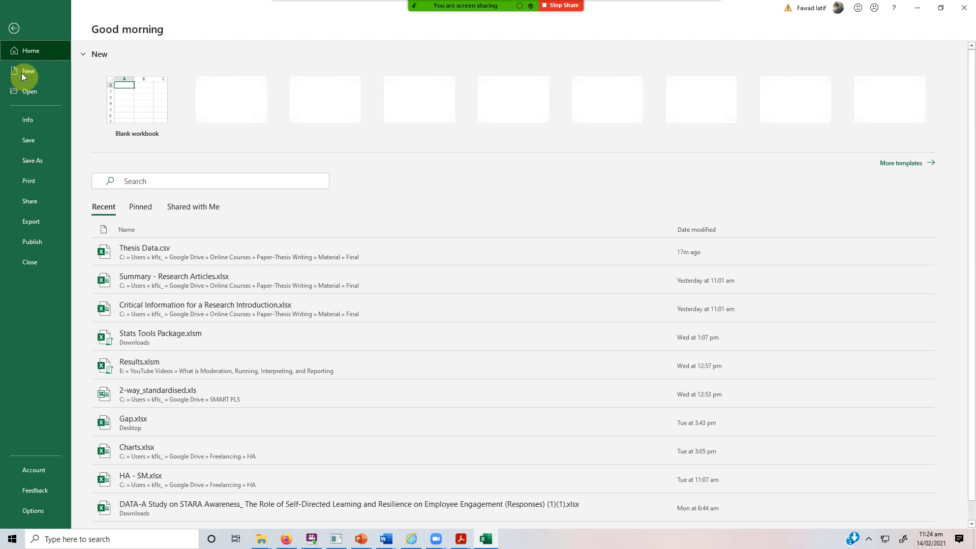
pyautogui.click(38, 161)
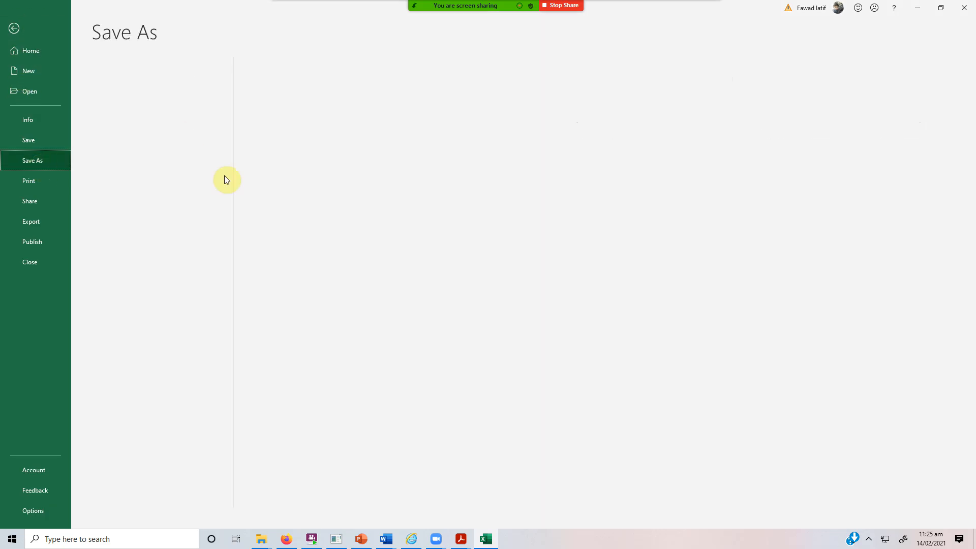
pyautogui.click(392, 90)
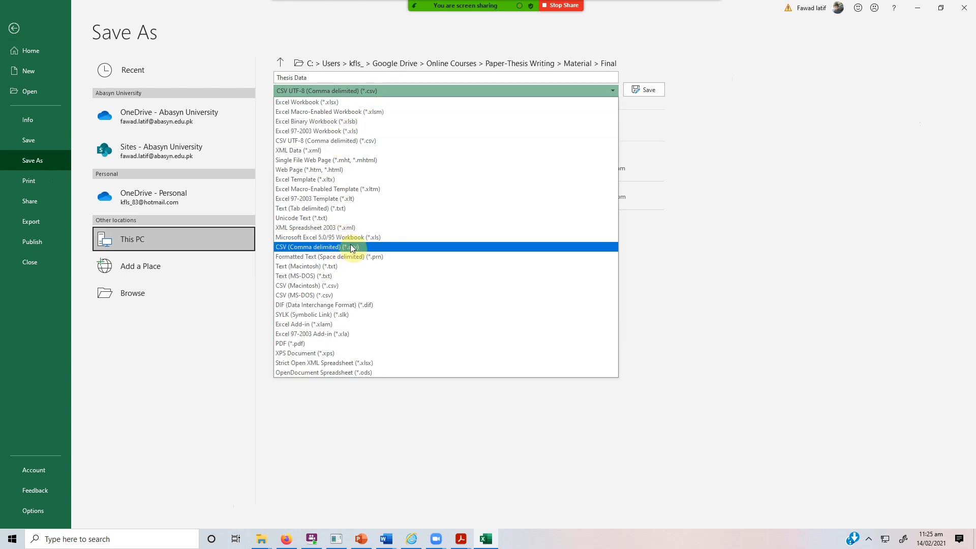
pyautogui.click(831, 112)
pyautogui.click(963, 7)
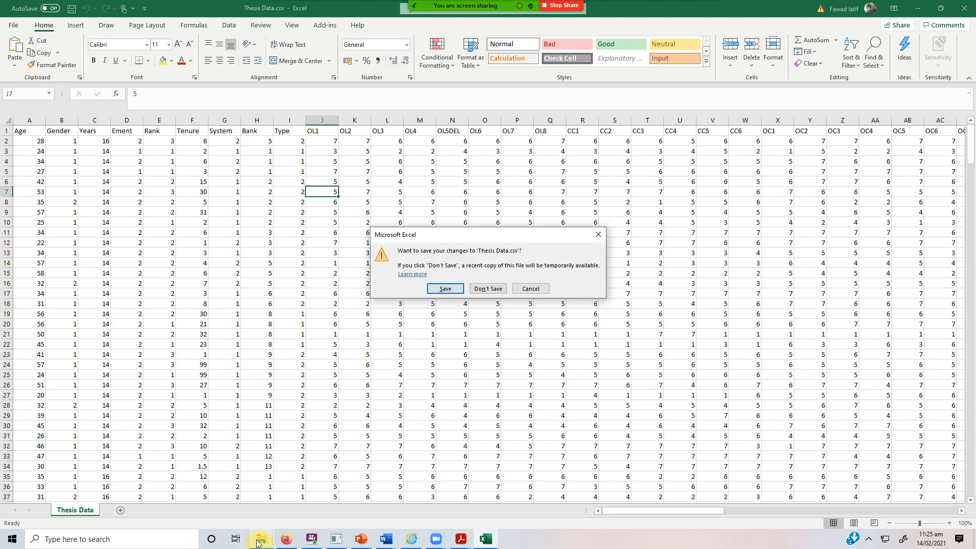
pyautogui.click(528, 288)
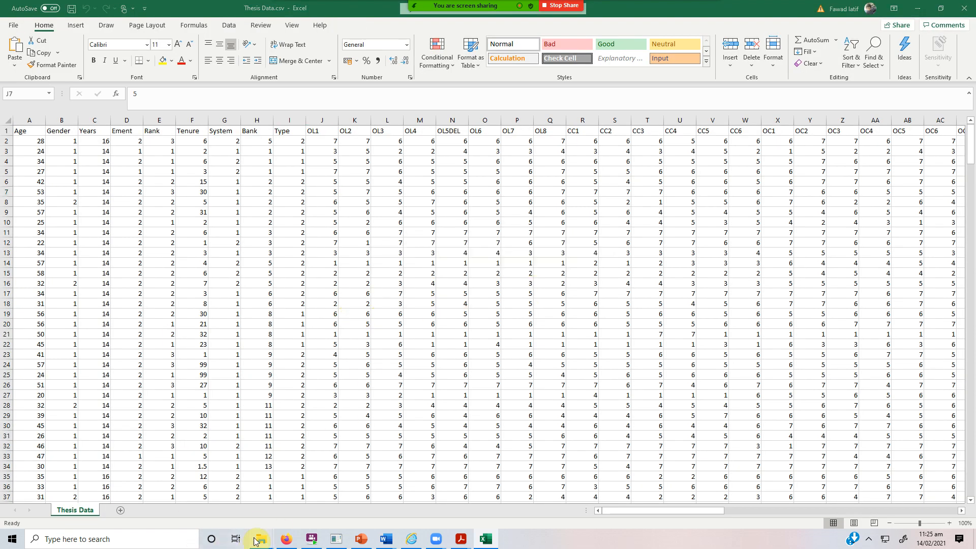
# - Locate Thesis Data.csv in the Final folder in File Explorer, and import it into the SmartPLS Workshop project under the name Thesis Data
pyautogui.moveTo(261, 539)
pyautogui.click(238, 511)
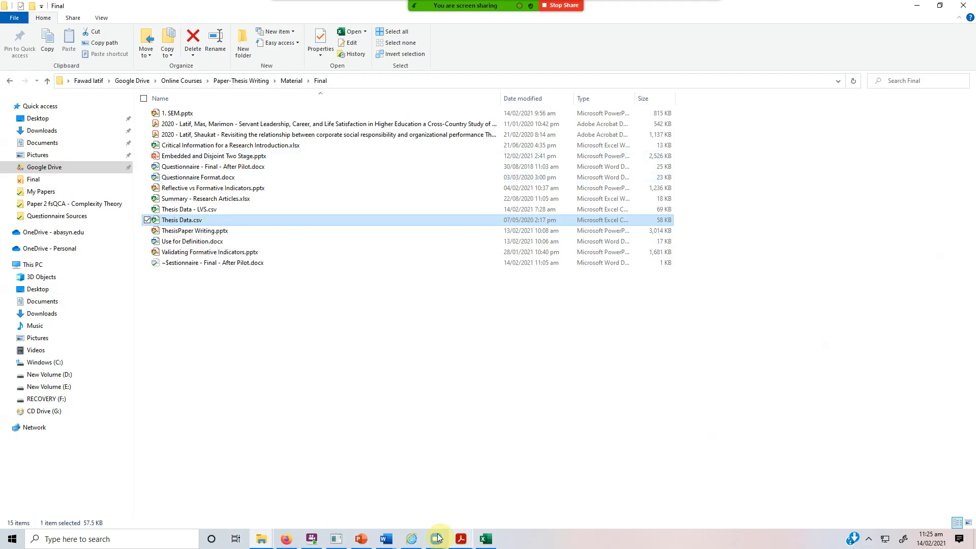
pyautogui.click(335, 539)
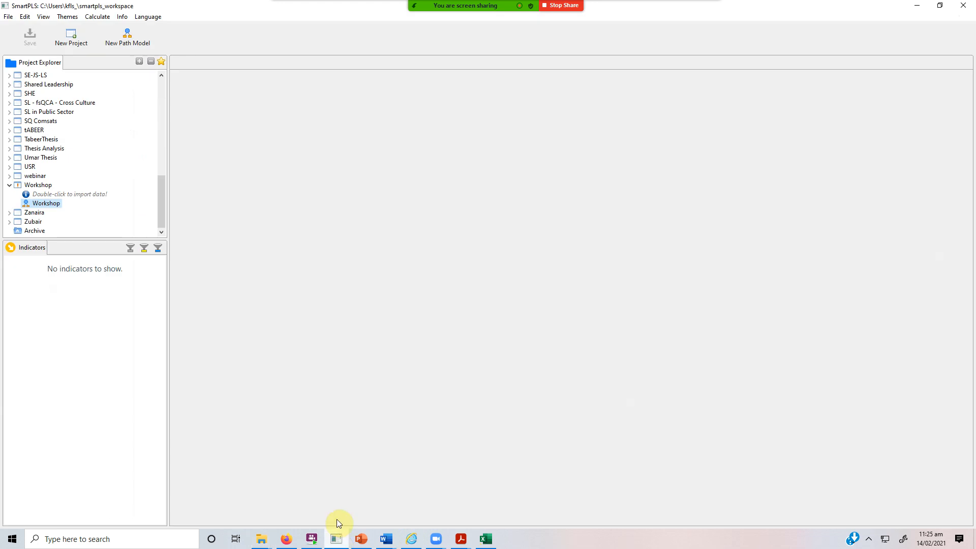
pyautogui.doubleClick(90, 193)
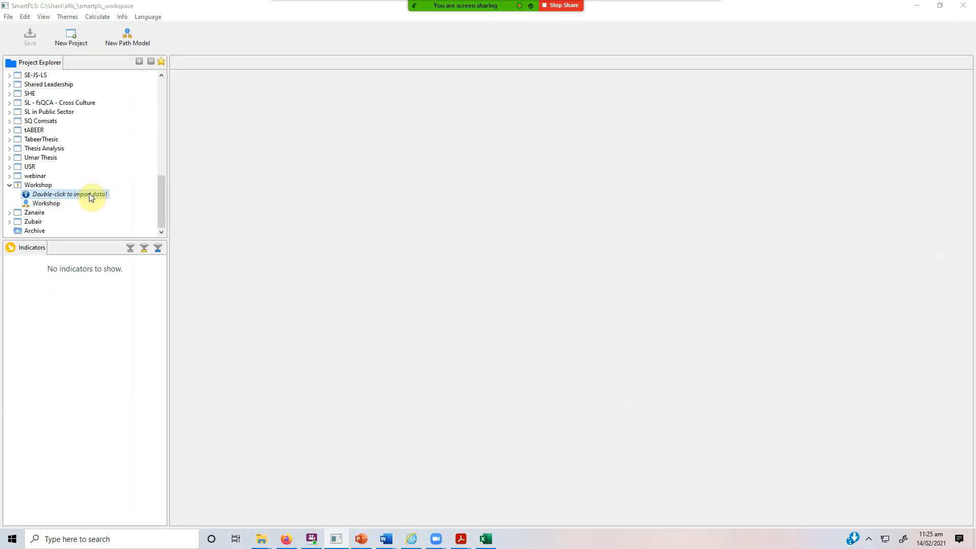
pyautogui.click(126, 107)
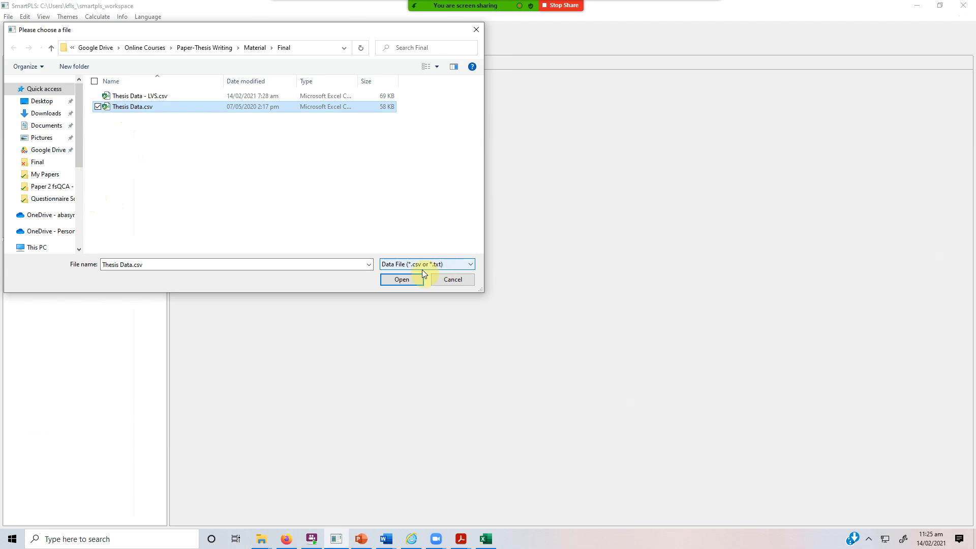
pyautogui.click(399, 282)
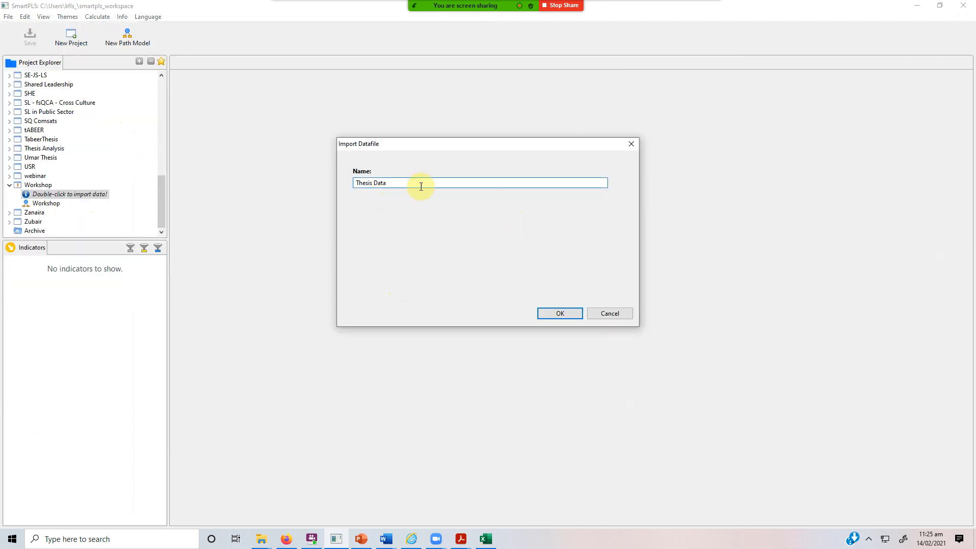
pyautogui.click(560, 313)
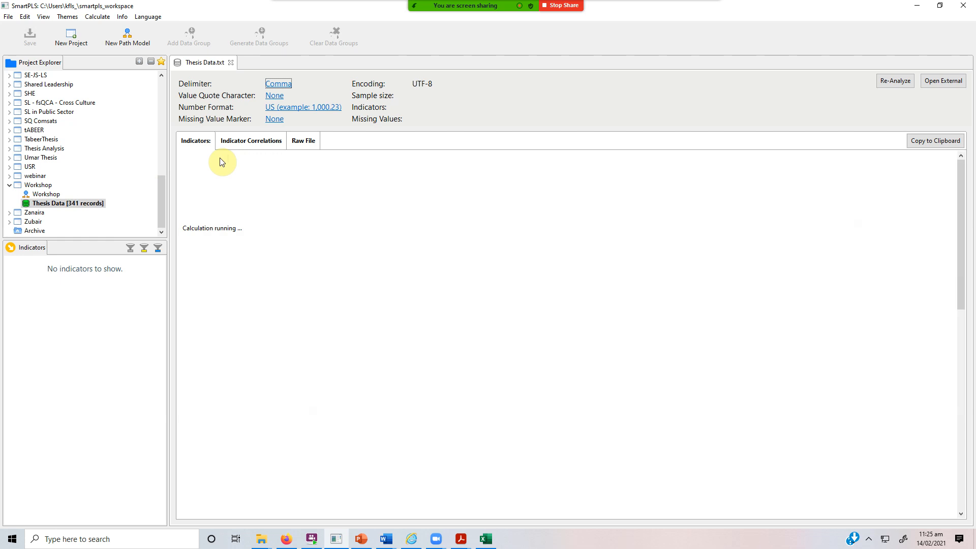
# - Examine the missing, minimum and maximum values of all imported indicators from Age to OP5DEL
pyautogui.scroll(-9, 252, 221)
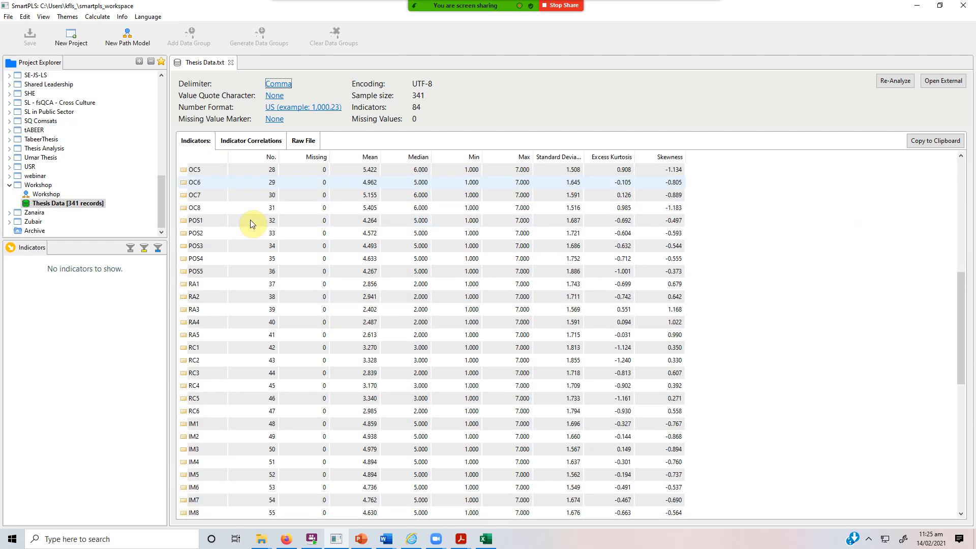
pyautogui.scroll(-10, 251, 224)
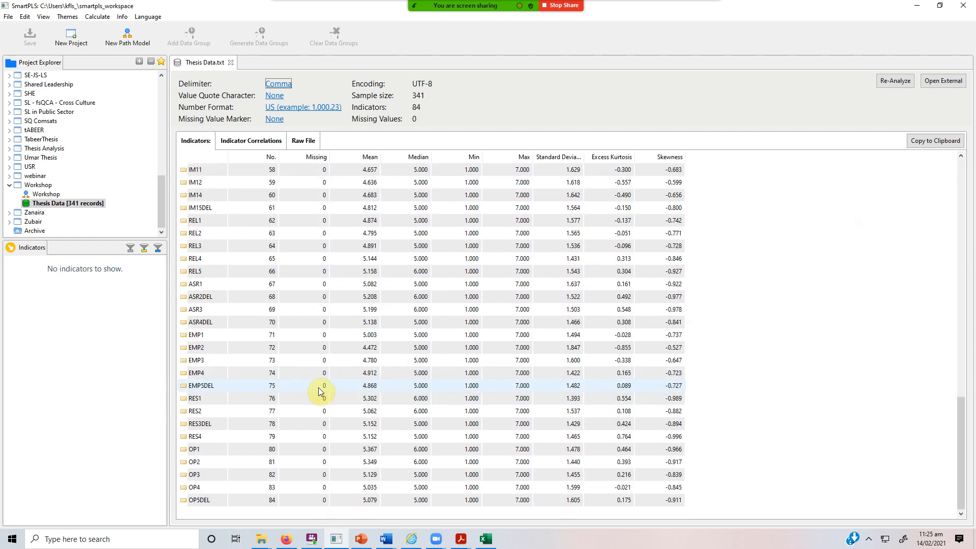
pyautogui.scroll(19, 318, 382)
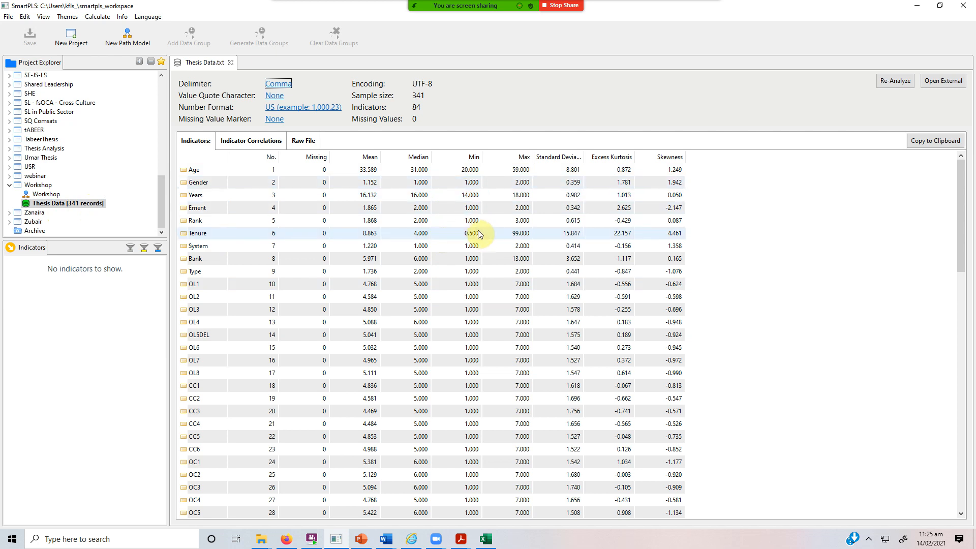
pyautogui.scroll(-19, 478, 233)
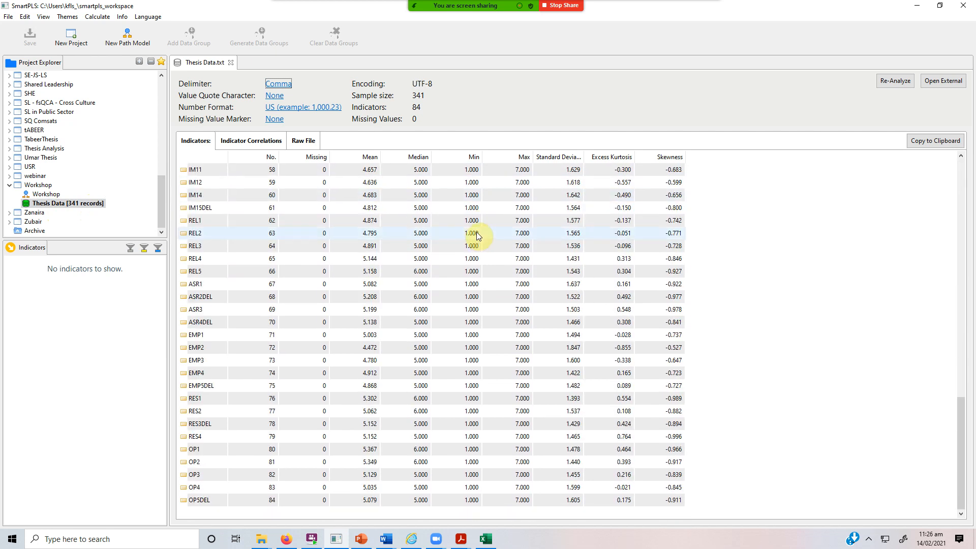
pyautogui.scroll(17, 489, 290)
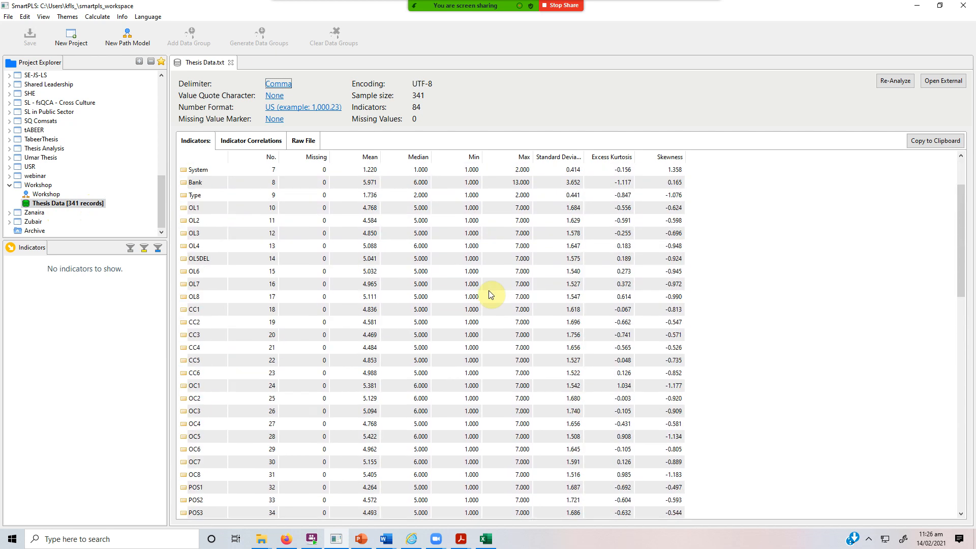
pyautogui.scroll(2, 489, 291)
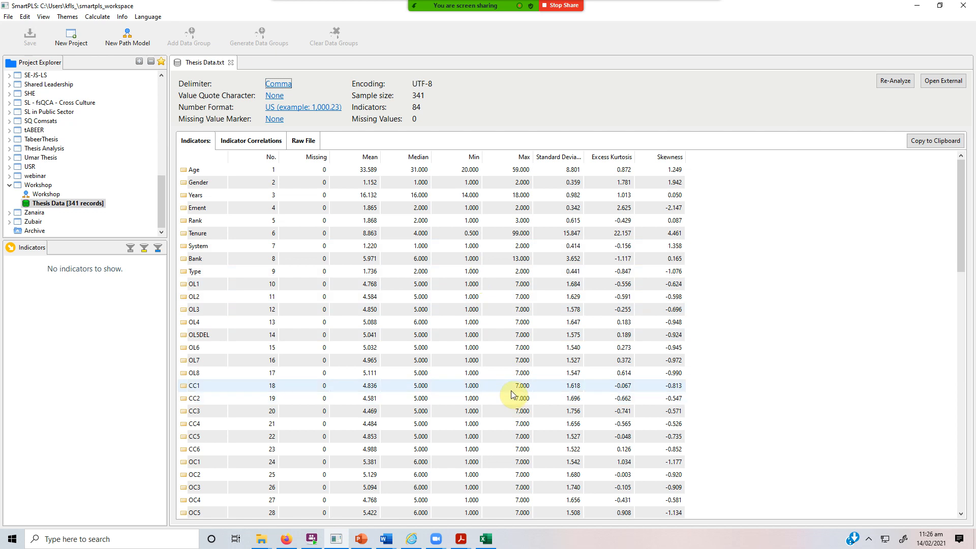
pyautogui.scroll(-19, 512, 394)
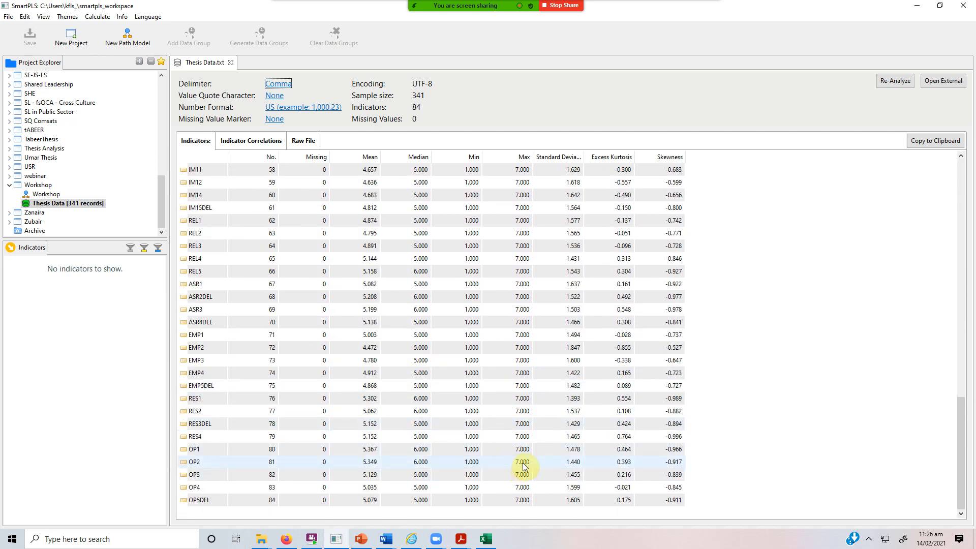
pyautogui.scroll(19, 473, 399)
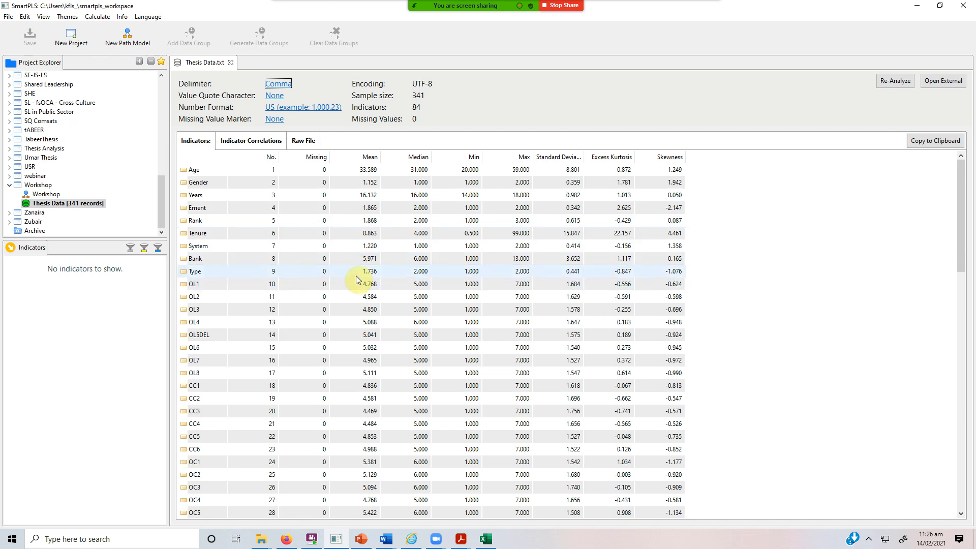
# - Select the OL1 and OL4 rows in turn and examine the indicator means down to the last item
pyautogui.click(349, 297)
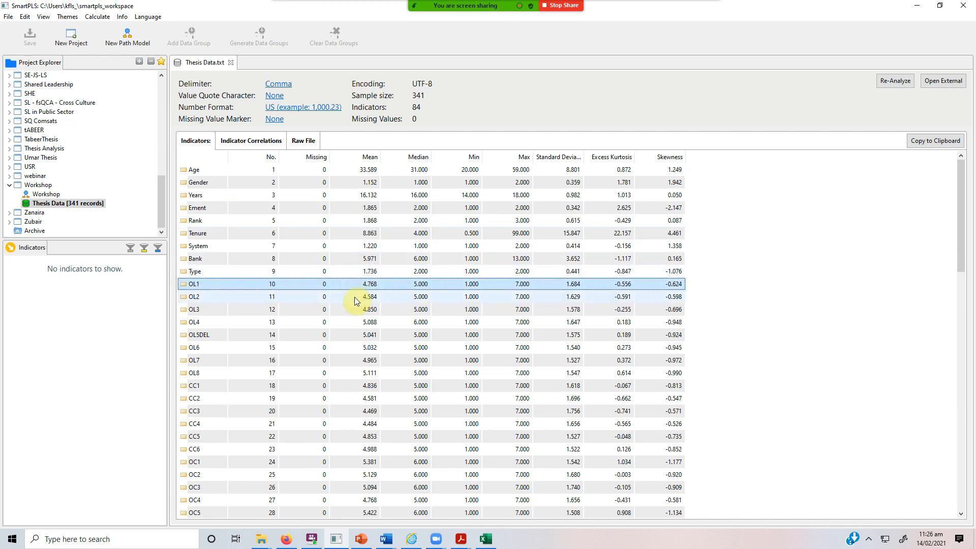
pyautogui.click(357, 322)
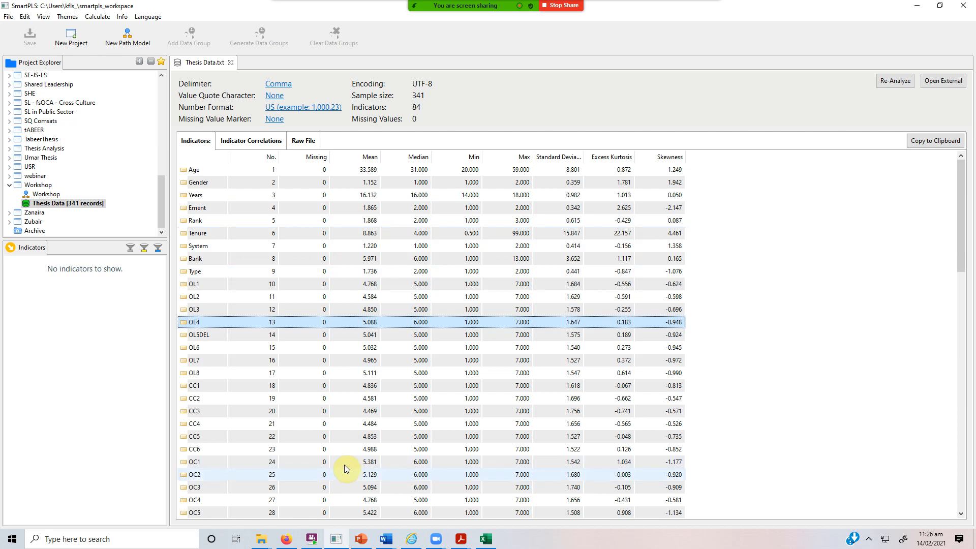
pyautogui.scroll(-11, 357, 347)
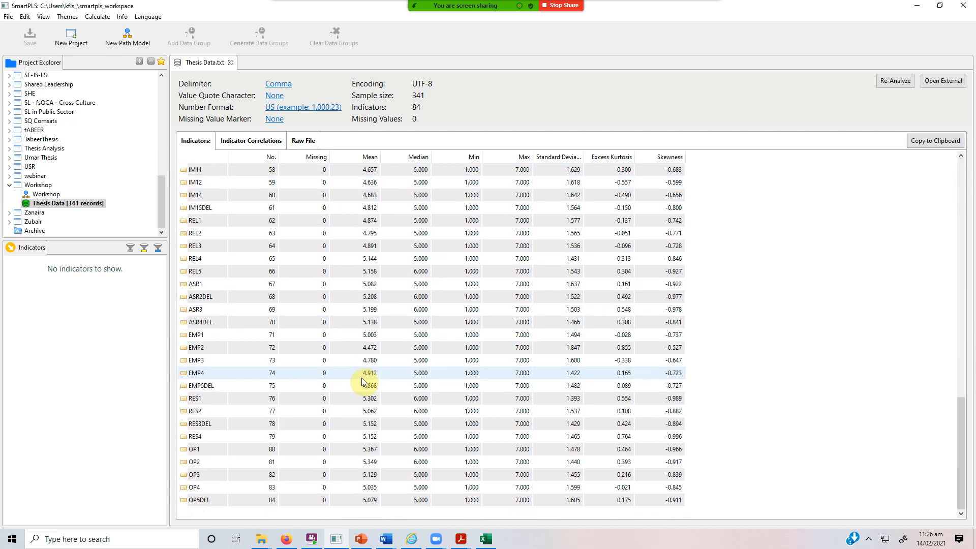
pyautogui.scroll(11, 360, 384)
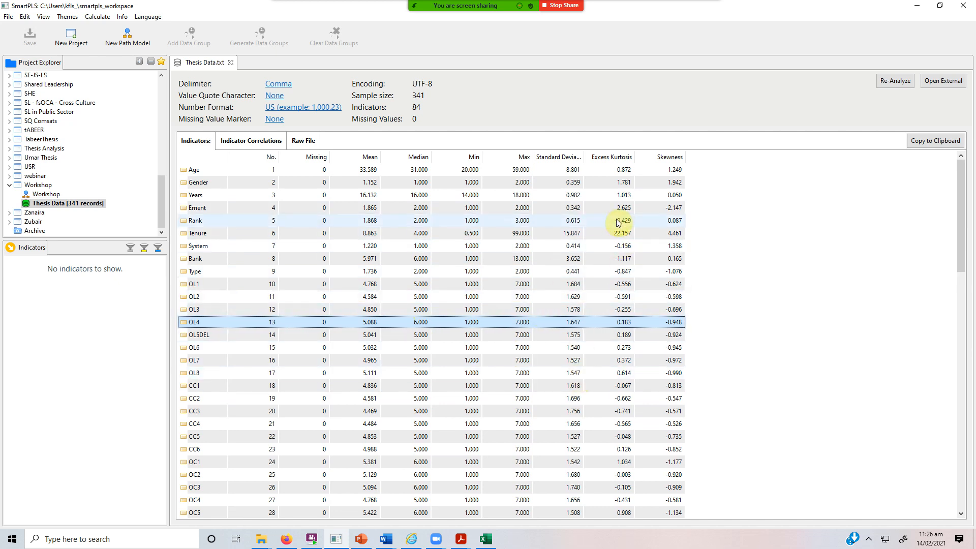
# - Widen the Excess Kurtosis and Skewness columns and look through their values for the indicators
pyautogui.moveTo(634, 157); pyautogui.dragTo(755, 155)
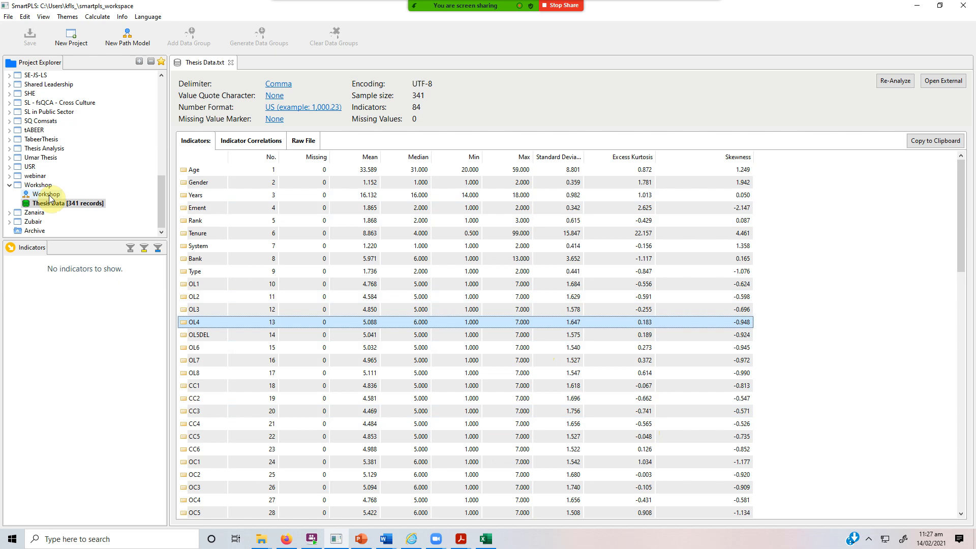
pyautogui.scroll(-13, 645, 332)
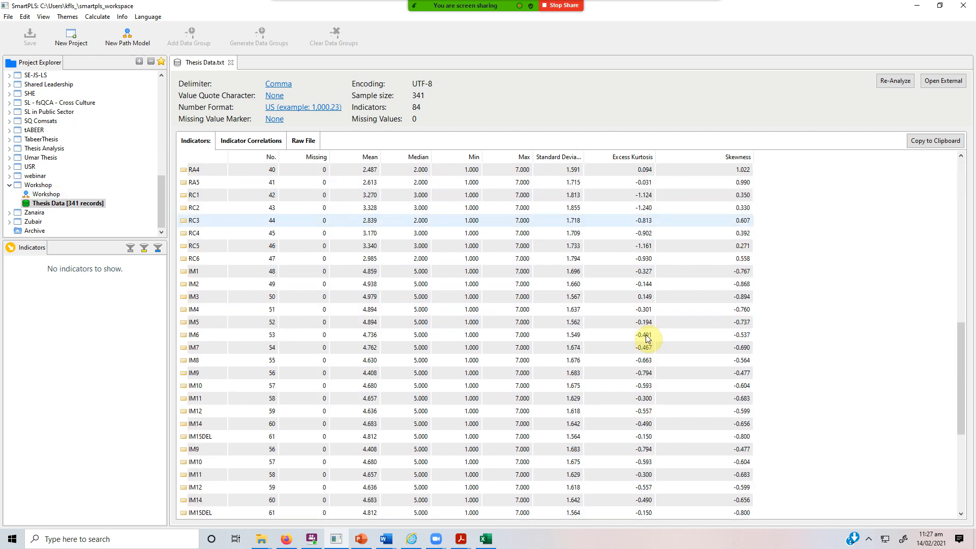
pyautogui.scroll(13, 661, 333)
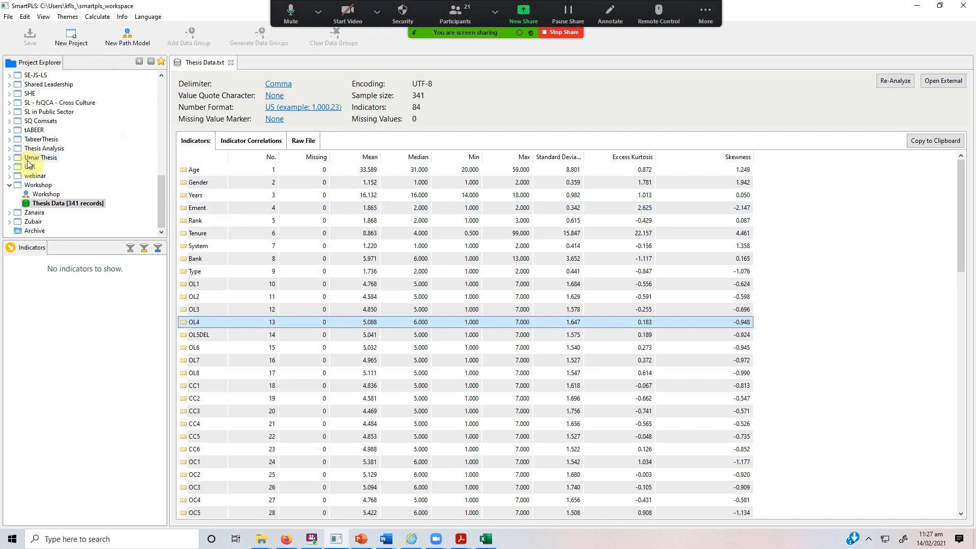
# - Open the Workshop path model of the Workshop project for editing
pyautogui.click(36, 195)
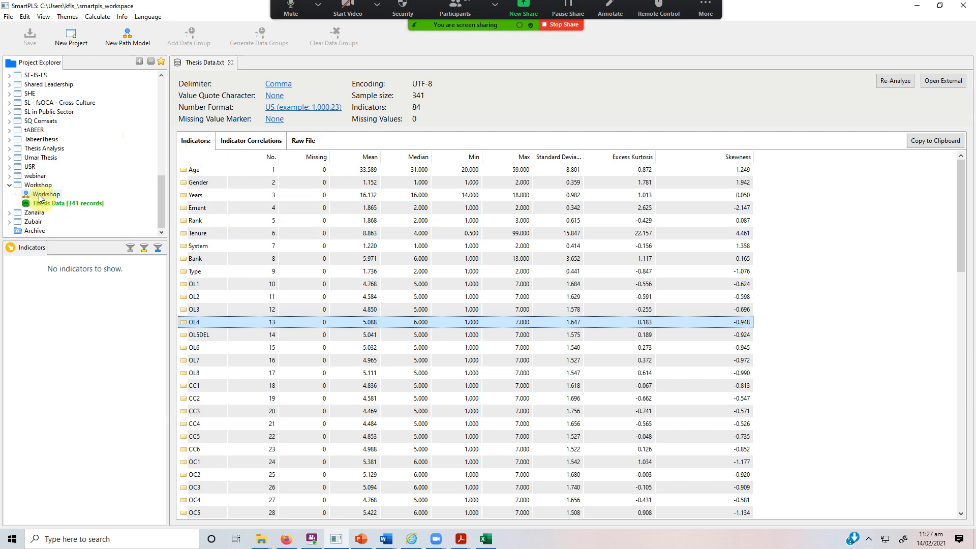
pyautogui.doubleClick(41, 194)
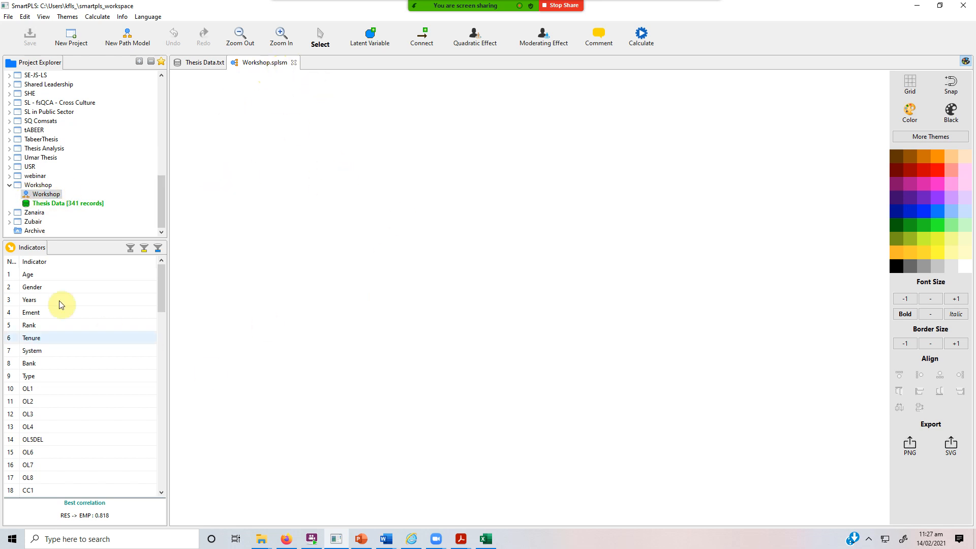
# - Review the indicator list down to OP5DEL and select the items OL1 through OL8 in it
pyautogui.scroll(-20, 63, 405)
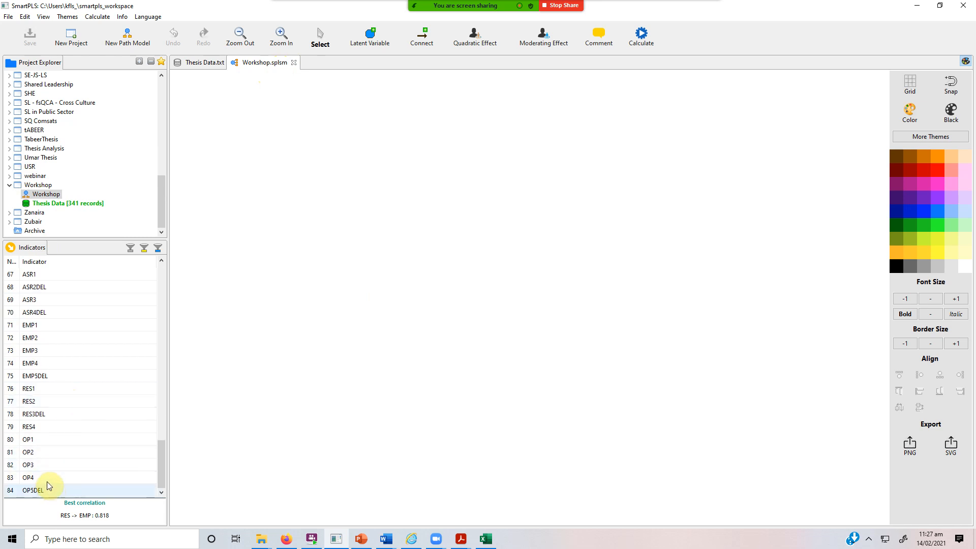
pyautogui.scroll(12, 66, 401)
pyautogui.scroll(10, 66, 399)
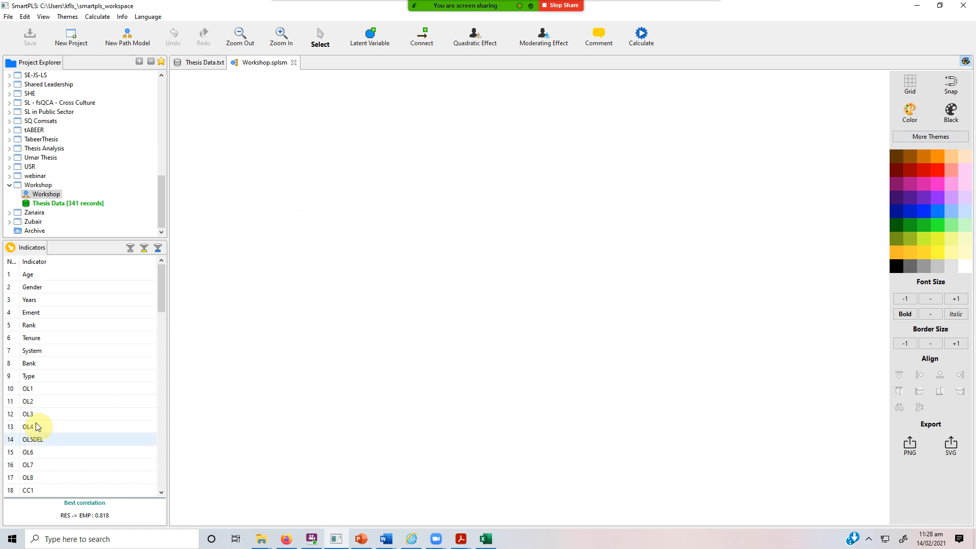
pyautogui.click(36, 388)
pyautogui.hotkey('shift', 'Down')
pyautogui.hotkey('shift', 'Down')
pyautogui.hotkey('shift', 'Down')
pyautogui.hotkey('shift', 'Down')
pyautogui.hotkey('shift', 'Down')
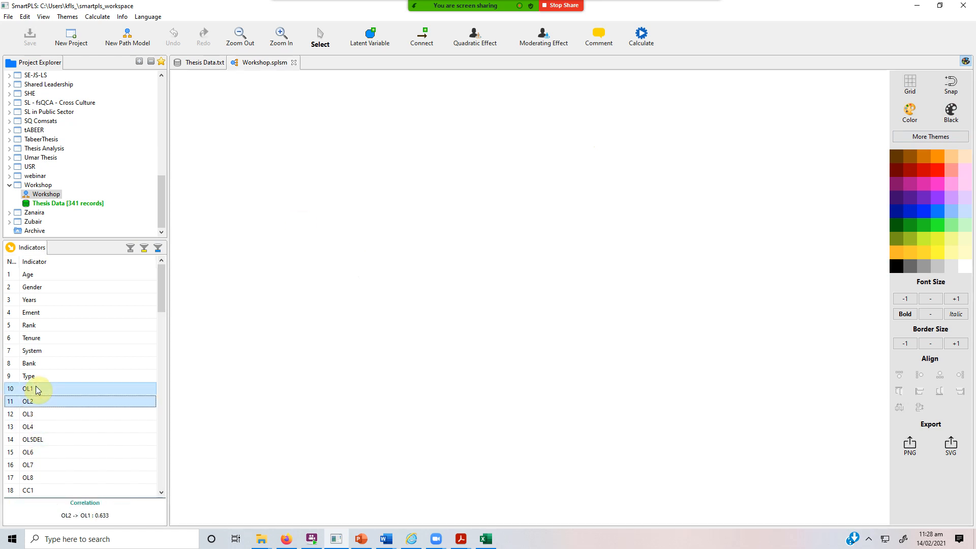
pyautogui.hotkey('shift', 'Down')
pyautogui.hotkey('shift', 'Down')
pyautogui.hotkey('shift', 'Down')
pyautogui.hotkey('shift', 'Up')
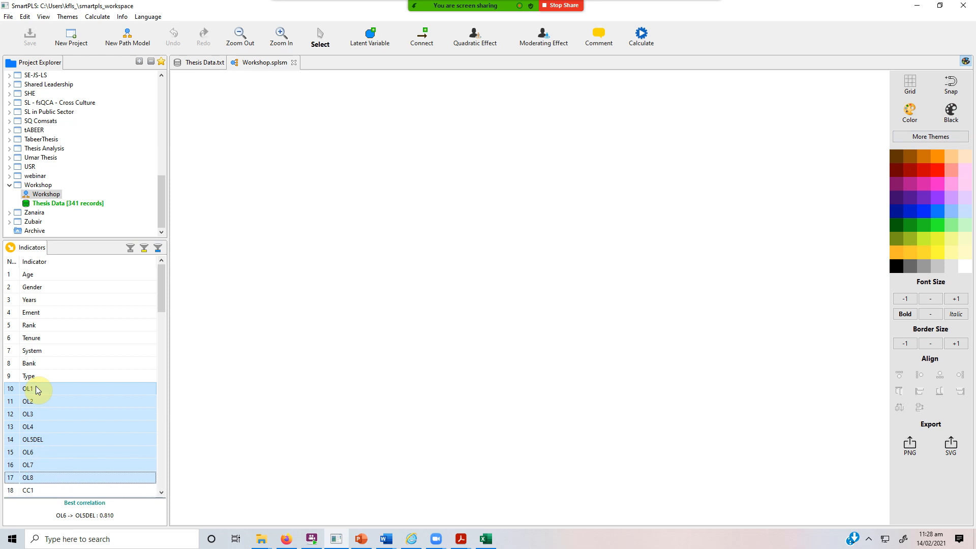
# - Select the indicators OL1 through OL8 as one block and place them on the empty canvas as a latent variable
pyautogui.click(63, 377)
pyautogui.click(56, 390)
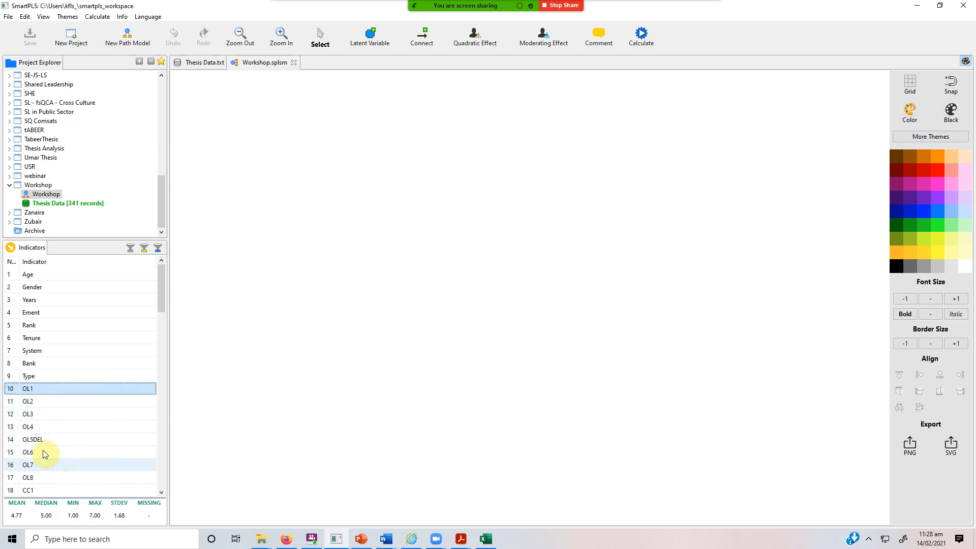
pyautogui.click(47, 477)
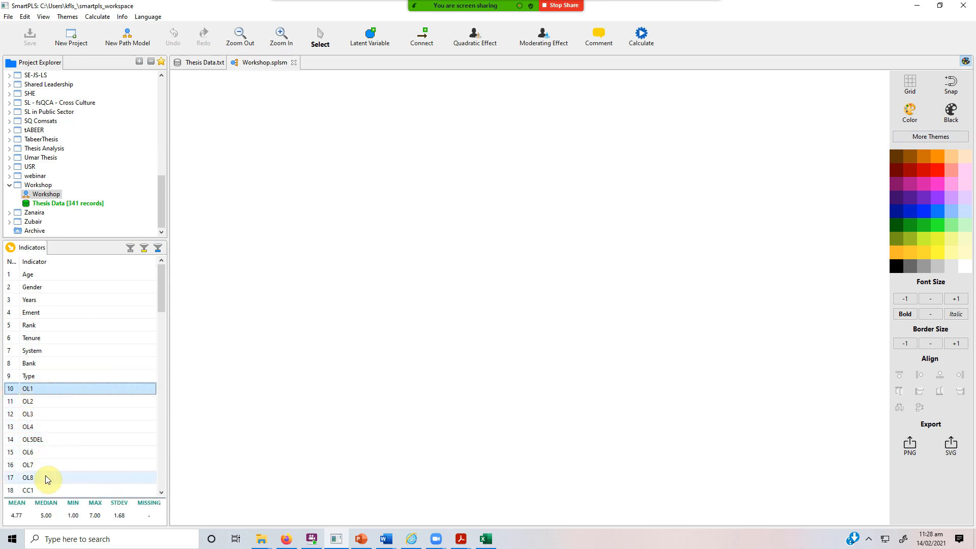
pyautogui.click(70, 390)
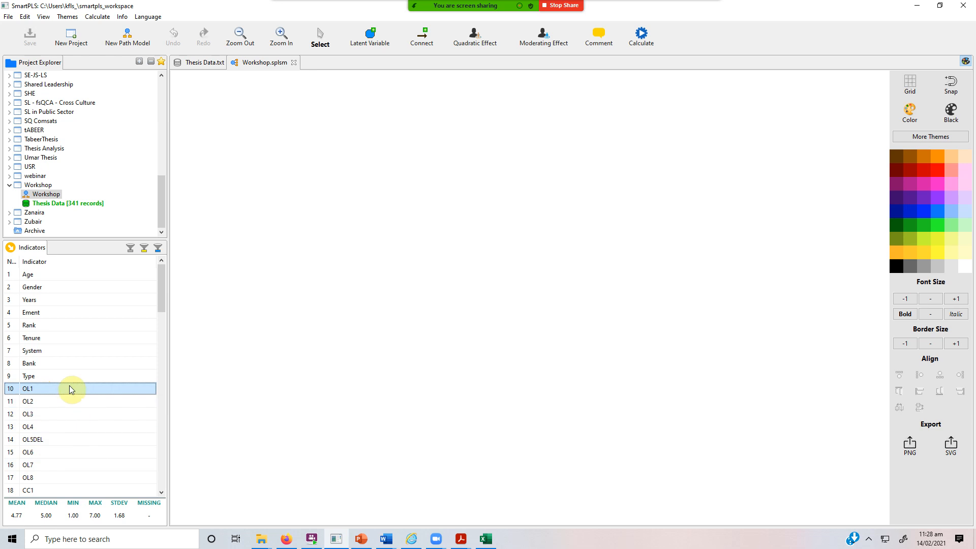
pyautogui.keyDown('ctrl'); pyautogui.click(69, 401); pyautogui.keyUp('ctrl')
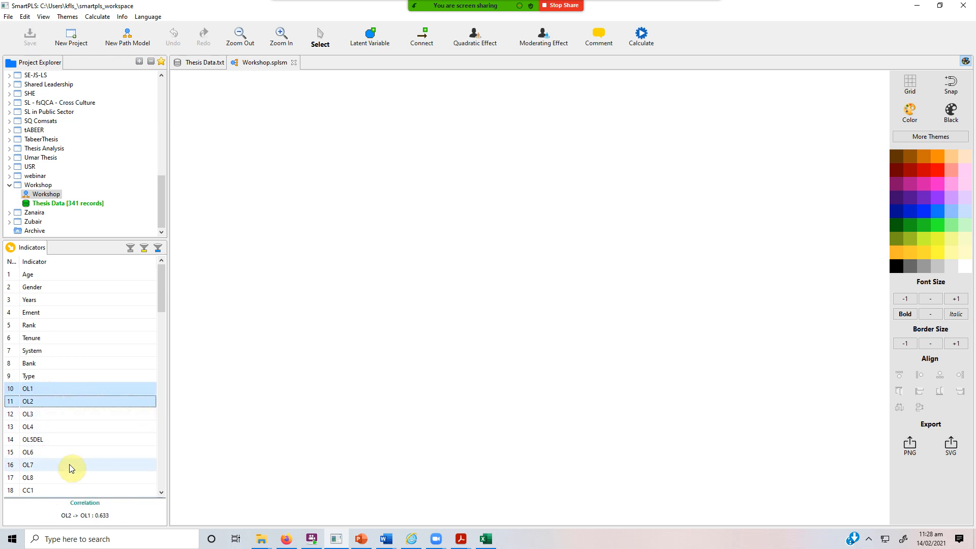
pyautogui.click(65, 388)
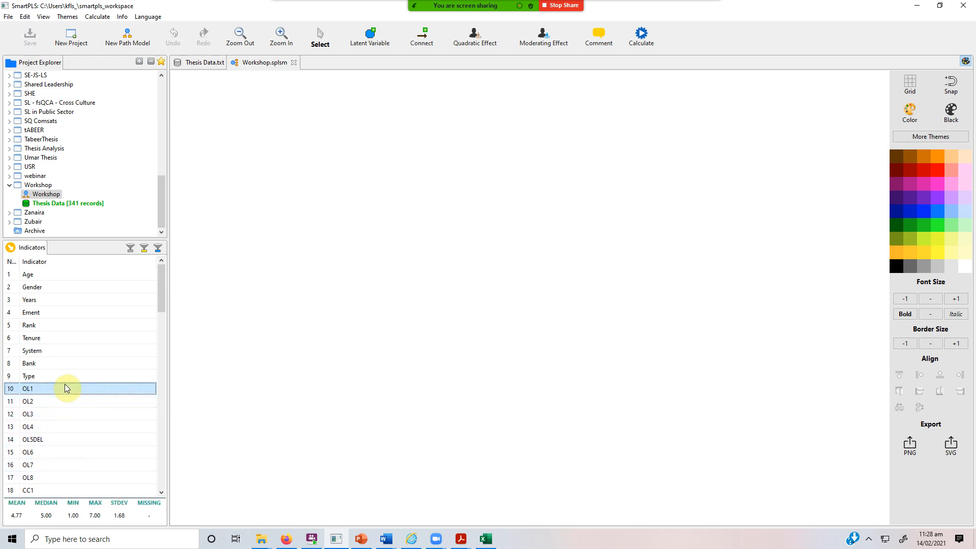
pyautogui.keyDown('shift'); pyautogui.click(75, 480); pyautogui.keyUp('shift')
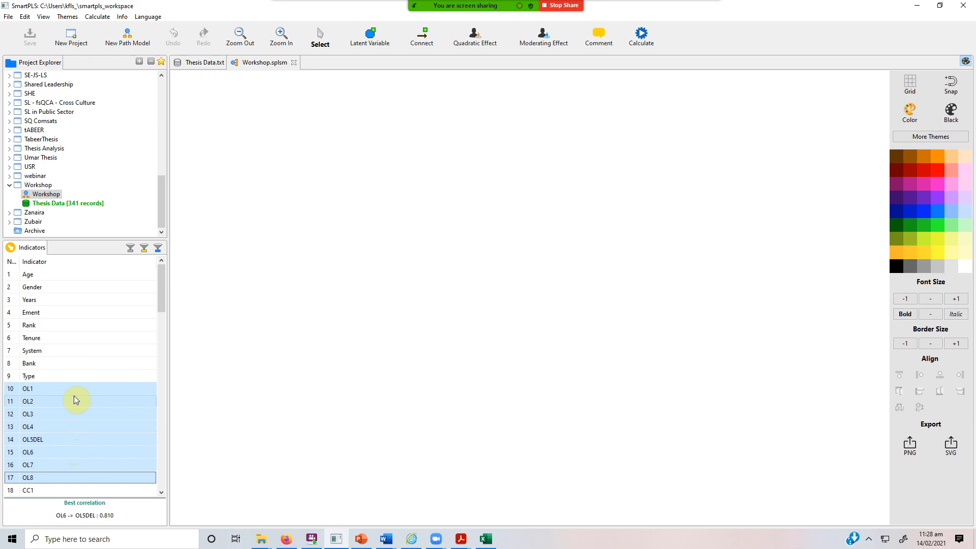
pyautogui.moveTo(90, 427); pyautogui.dragTo(346, 270)
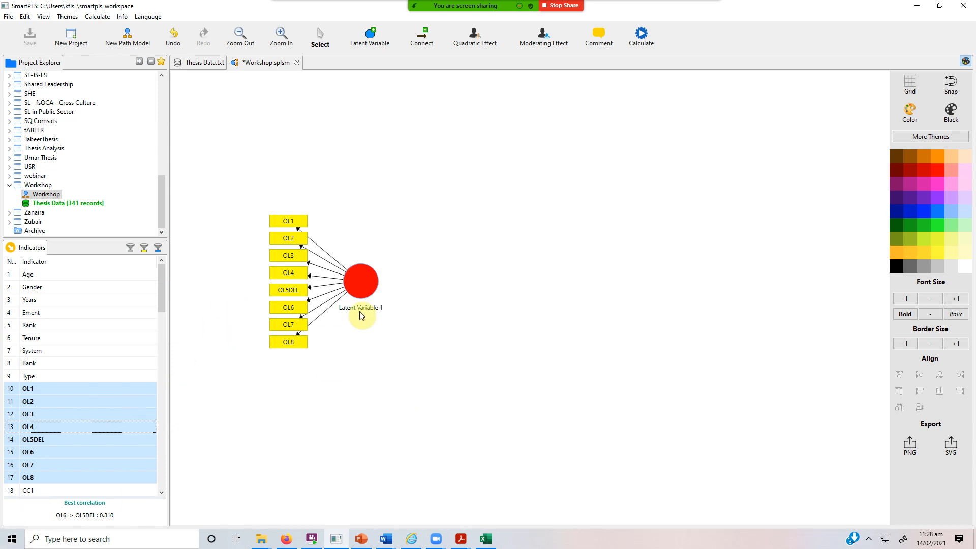
# - Highlight the OL1 to OL8 indicator boxes and their latent variable in turn to examine both parts of the construct
pyautogui.moveTo(247, 192); pyautogui.dragTo(320, 387)
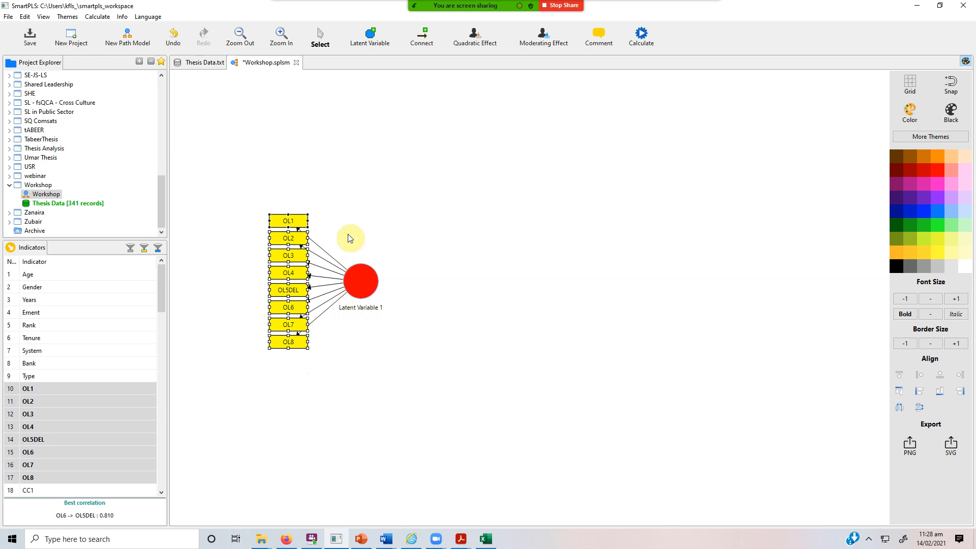
pyautogui.click(355, 281)
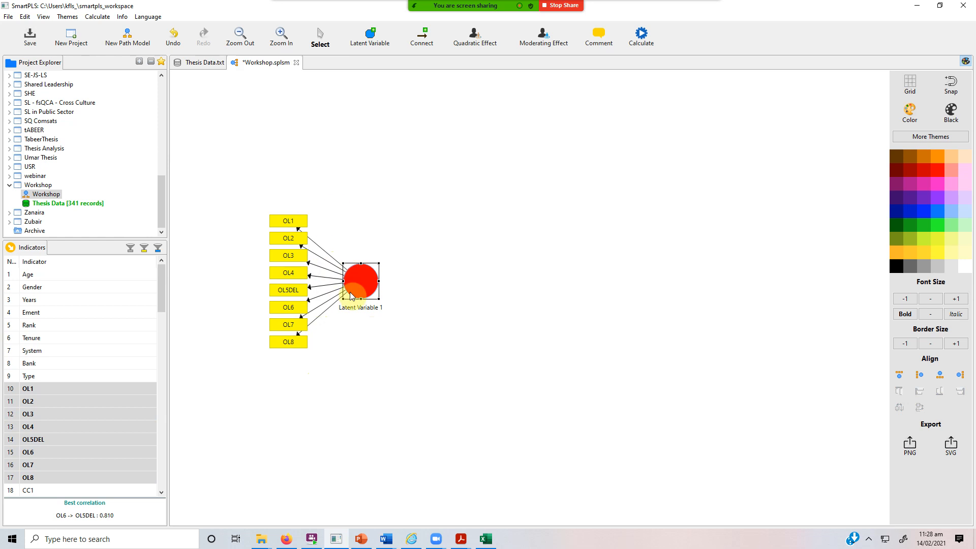
pyautogui.moveTo(238, 174); pyautogui.dragTo(309, 410)
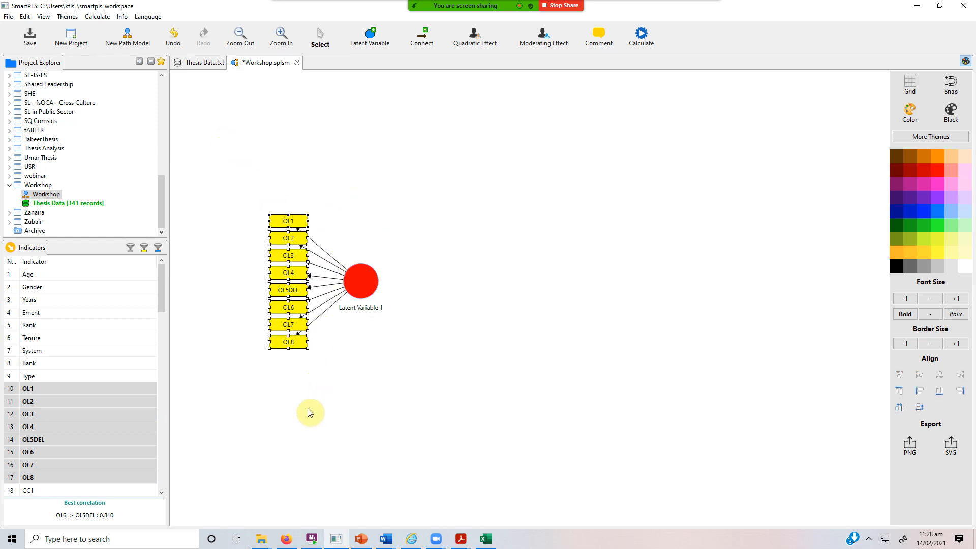
pyautogui.click(330, 390)
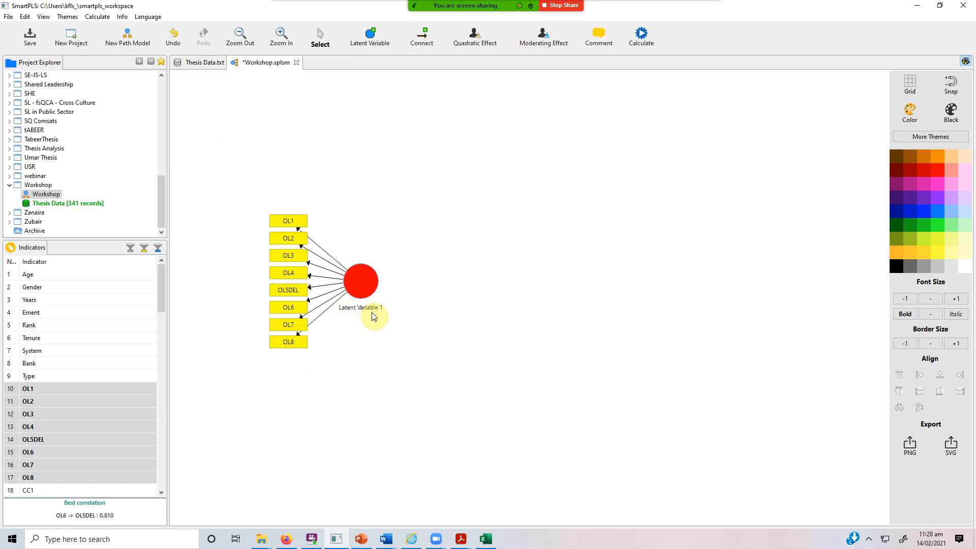
pyautogui.click(362, 282)
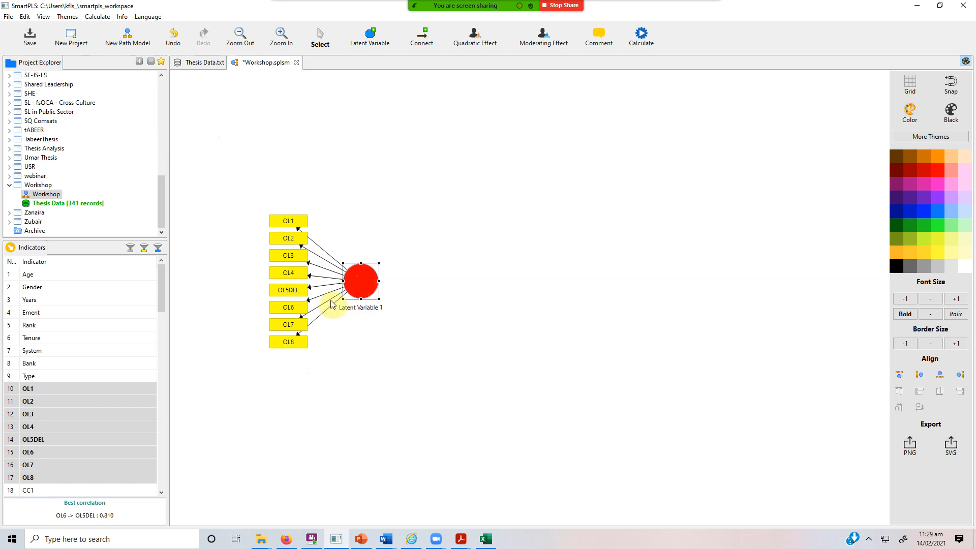
# - Select the indicators OP1 through OP5DEL and place them on the canvas as a second latent variable beside the first
pyautogui.click(160, 293)
pyautogui.moveTo(159, 292); pyautogui.dragTo(172, 477)
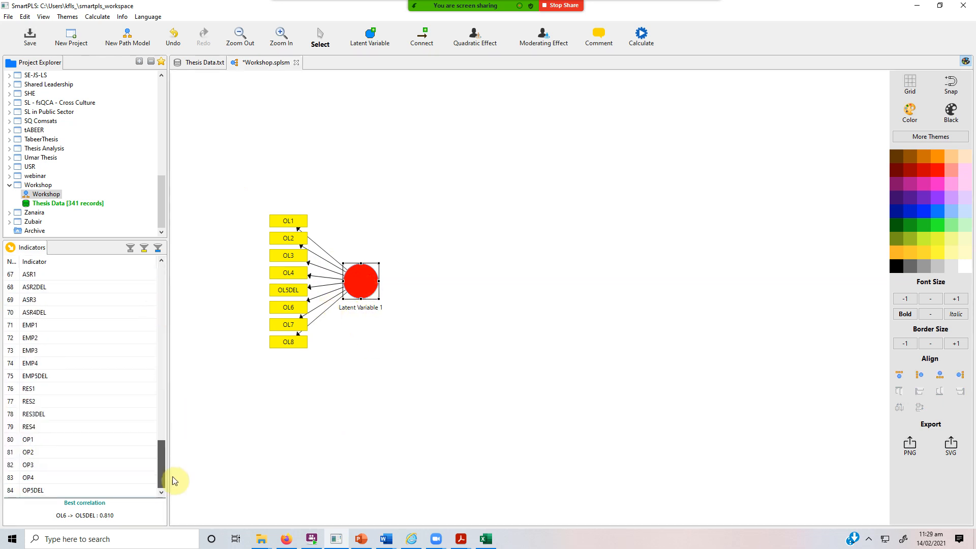
pyautogui.click(37, 436)
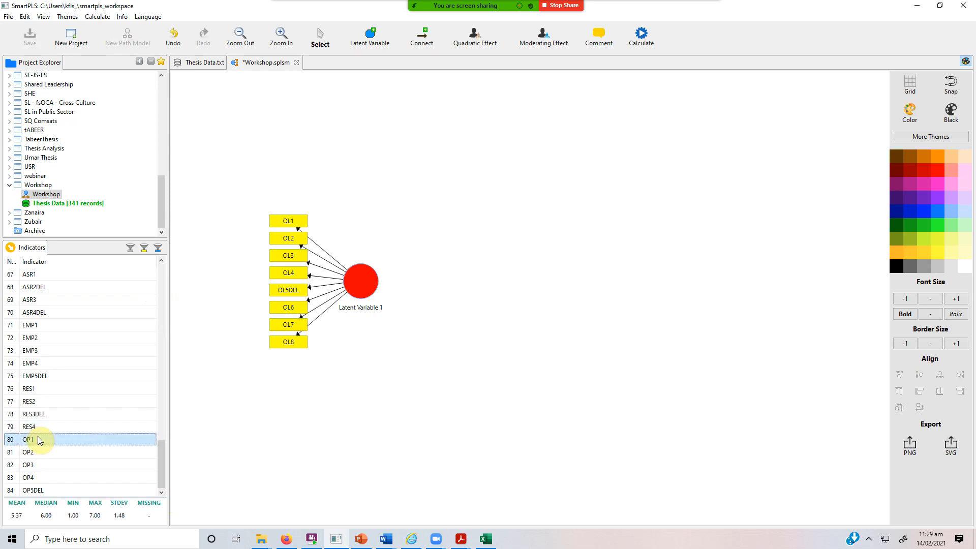
pyautogui.hotkey('shift', 'Down')
pyautogui.hotkey('shift', 'Down')
pyautogui.hotkey('shift', 'Down')
pyautogui.hotkey('shift', 'Down')
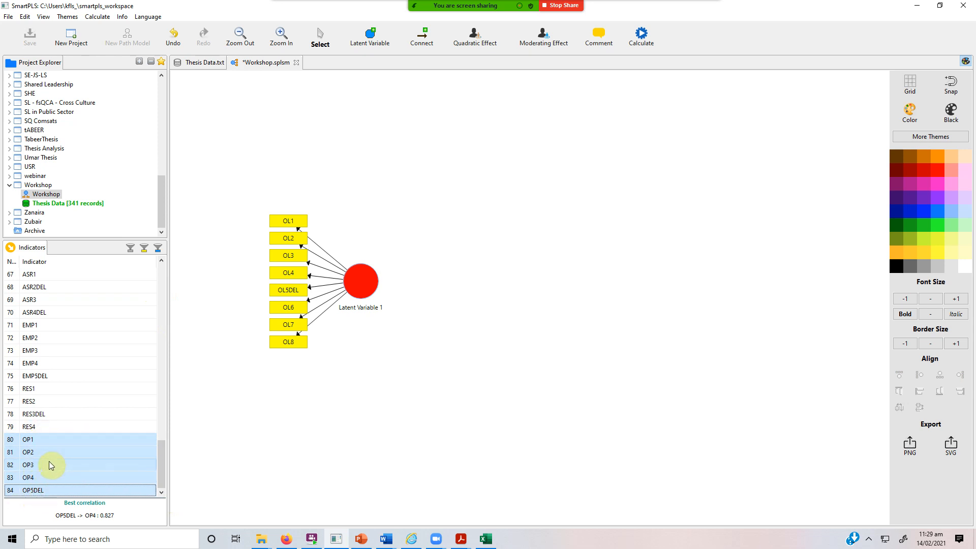
pyautogui.moveTo(38, 468); pyautogui.dragTo(584, 328)
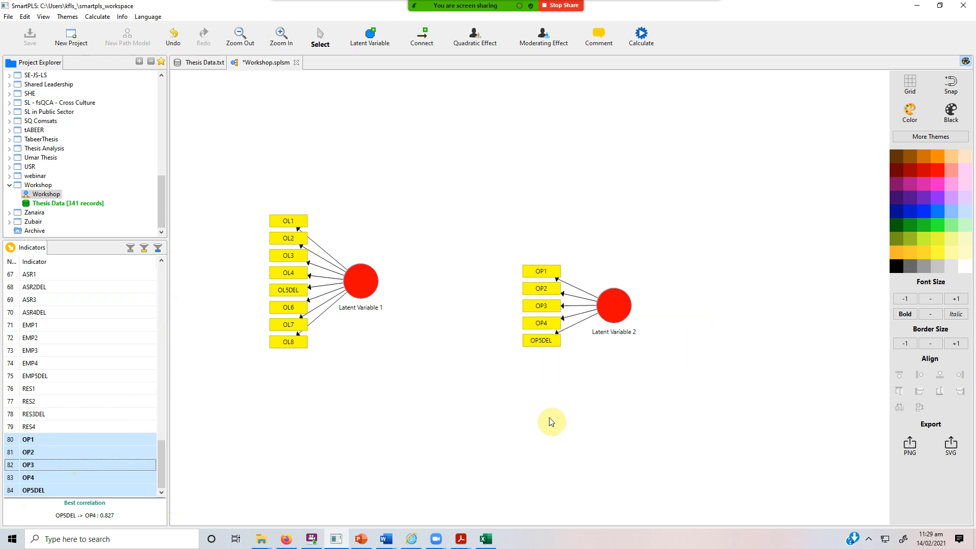
# - Turn on snapping and move Latent Variable 2 with its OP indicators closer to Latent Variable 1
pyautogui.click(951, 84)
pyautogui.click(617, 305)
pyautogui.moveTo(560, 288); pyautogui.dragTo(507, 271)
pyautogui.click(681, 283)
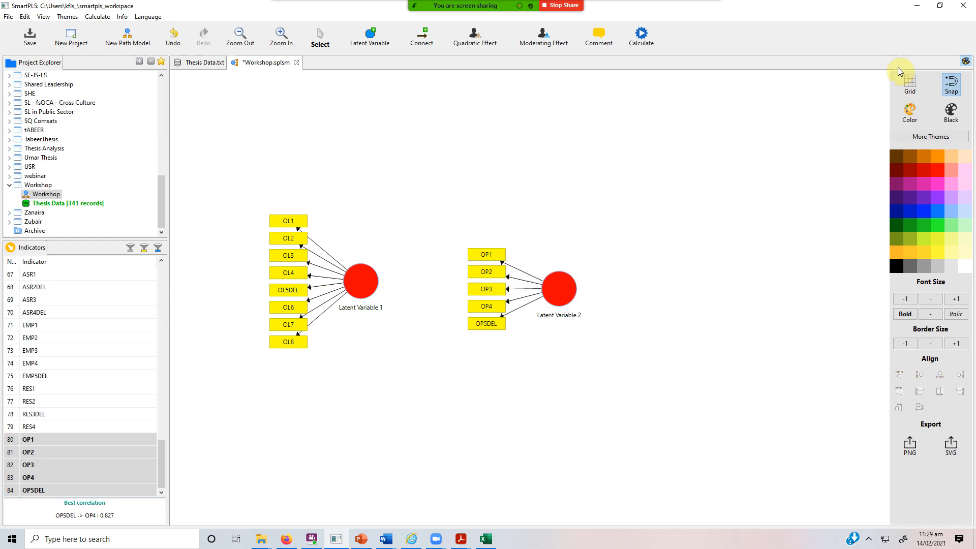
# - Snap Latent Variable 2 level with Latent Variable 1 and align its OP indicators on its right side
pyautogui.click(949, 86)
pyautogui.moveTo(563, 289)
pyautogui.mouseDown()
pyautogui.moveTo(580, 245)
pyautogui.moveTo(559, 293)
pyautogui.mouseUp()
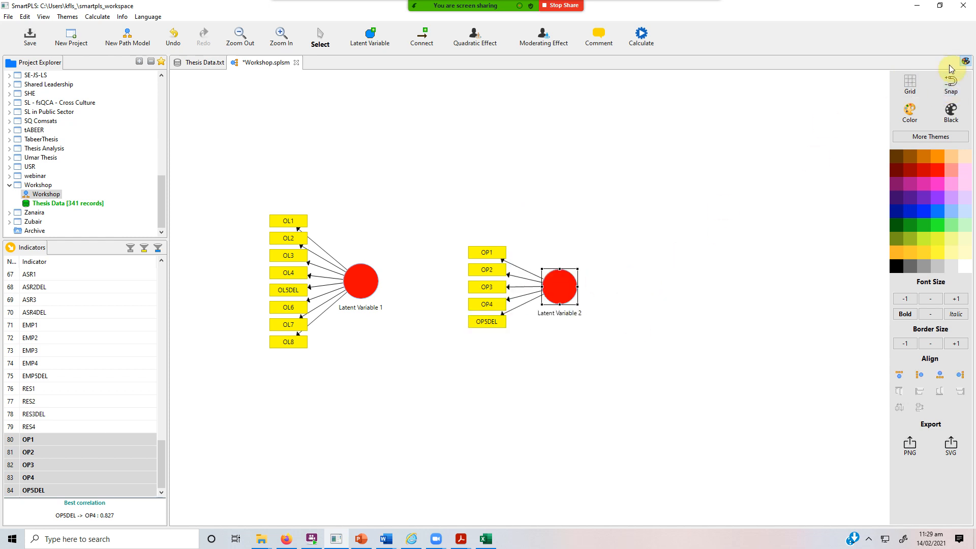
pyautogui.click(948, 92)
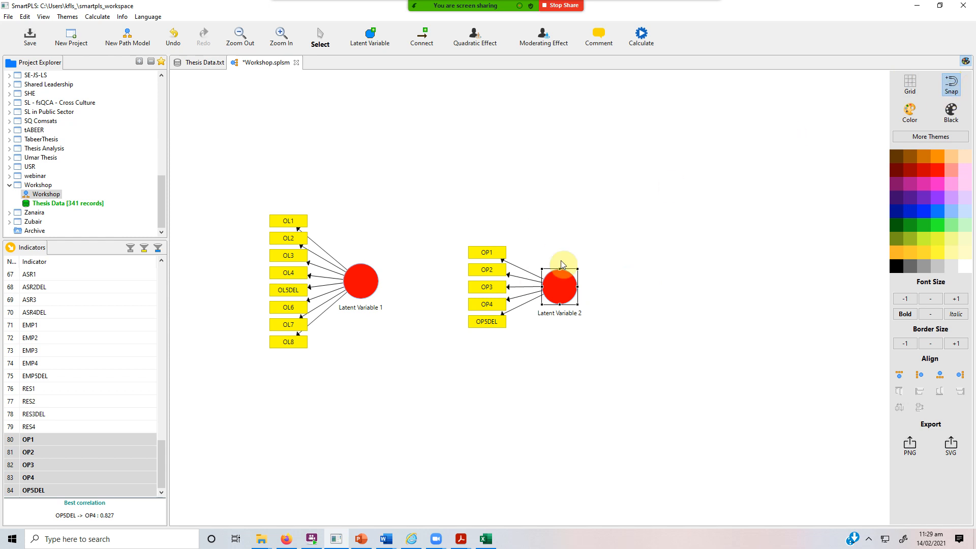
pyautogui.moveTo(561, 286); pyautogui.dragTo(506, 278)
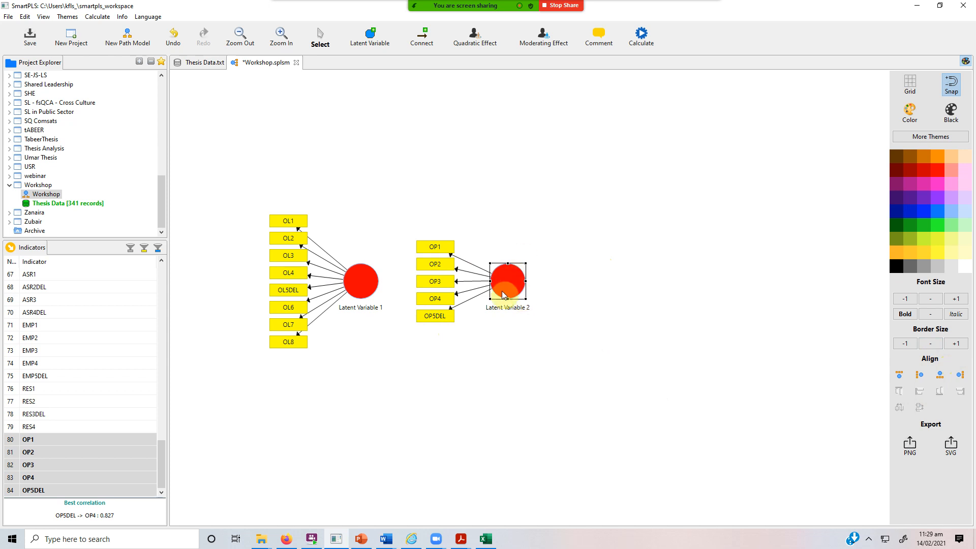
pyautogui.click(961, 376)
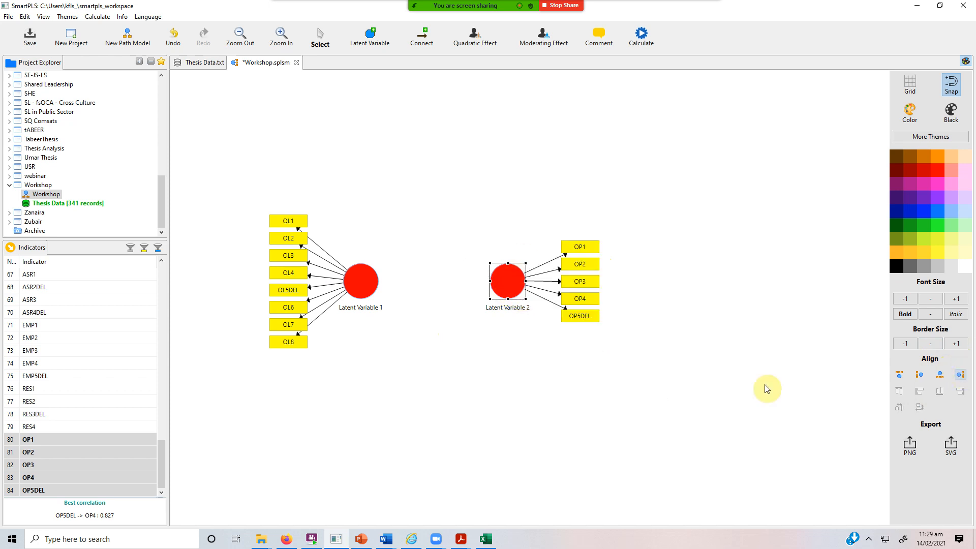
# - Select the whole model and each latent variable in turn to examine the arrangement of the two constructs
pyautogui.click(504, 446)
pyautogui.moveTo(242, 171); pyautogui.dragTo(653, 415)
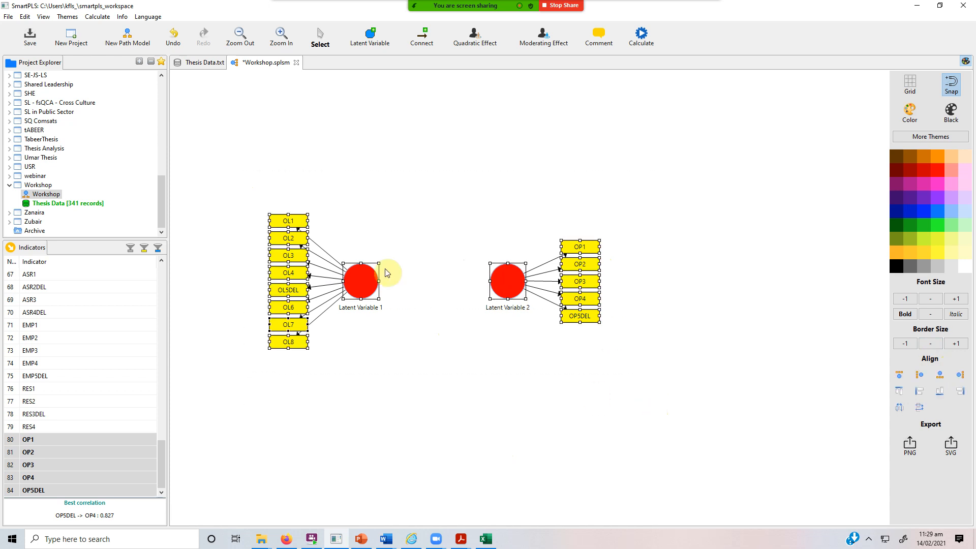
pyautogui.click(359, 279)
pyautogui.click(511, 278)
pyautogui.click(414, 365)
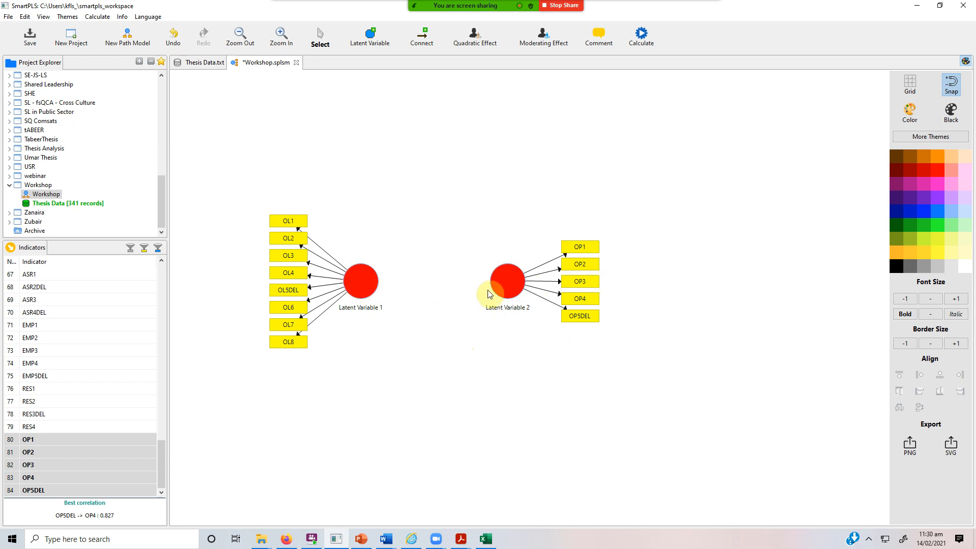
pyautogui.click(364, 284)
pyautogui.rightClick(368, 281)
pyautogui.click(396, 252)
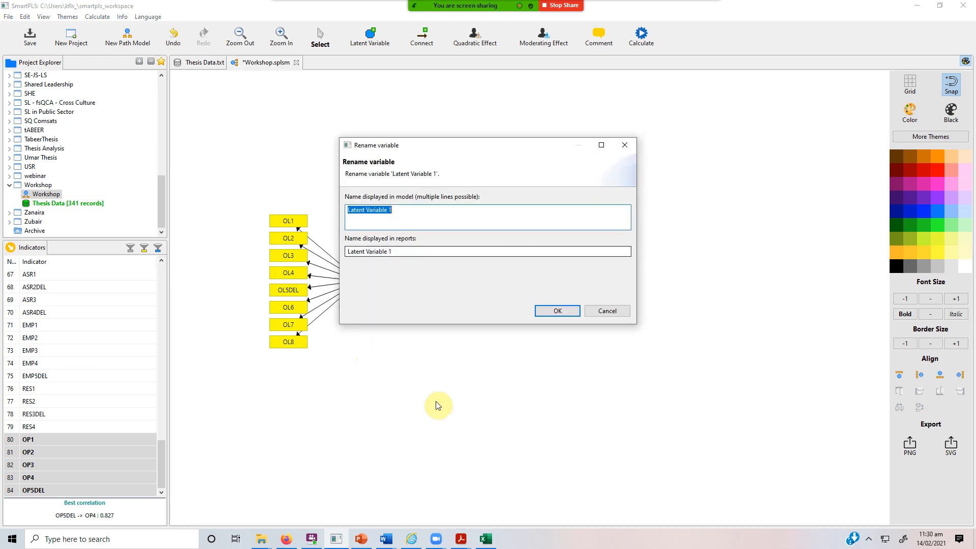
pyautogui.click(624, 145)
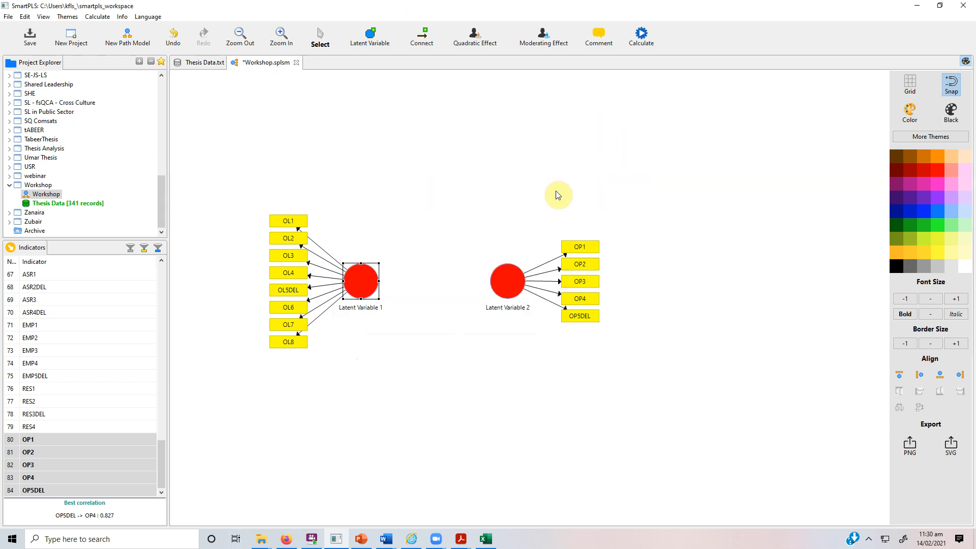
# - Rename Latent Variable 1 as OL for both the model and the reports
pyautogui.rightClick(368, 283)
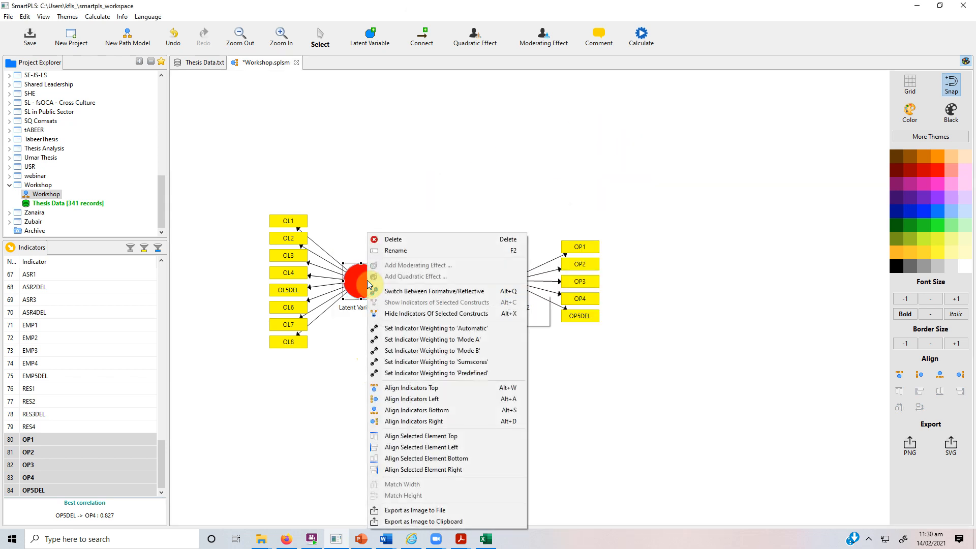
pyautogui.click(423, 250)
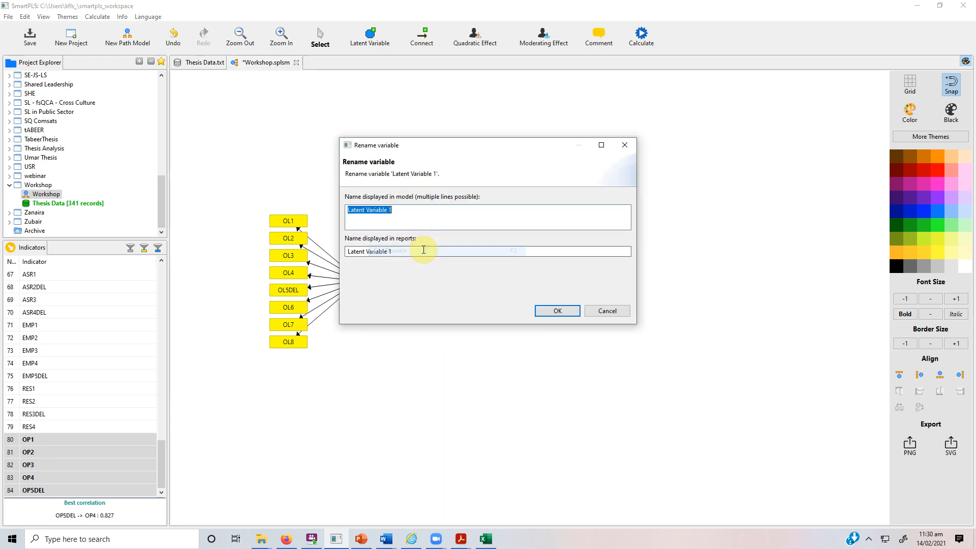
pyautogui.write('OL')
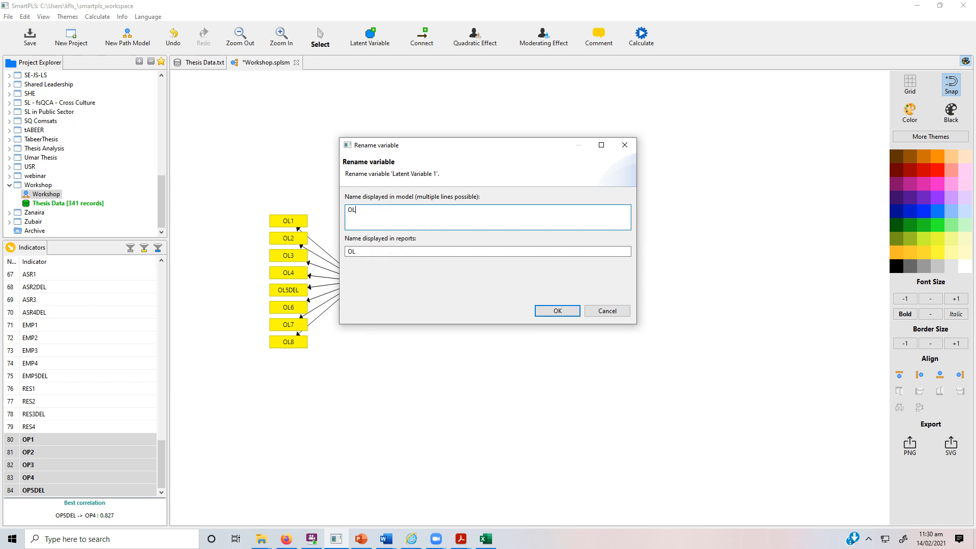
pyautogui.click(563, 310)
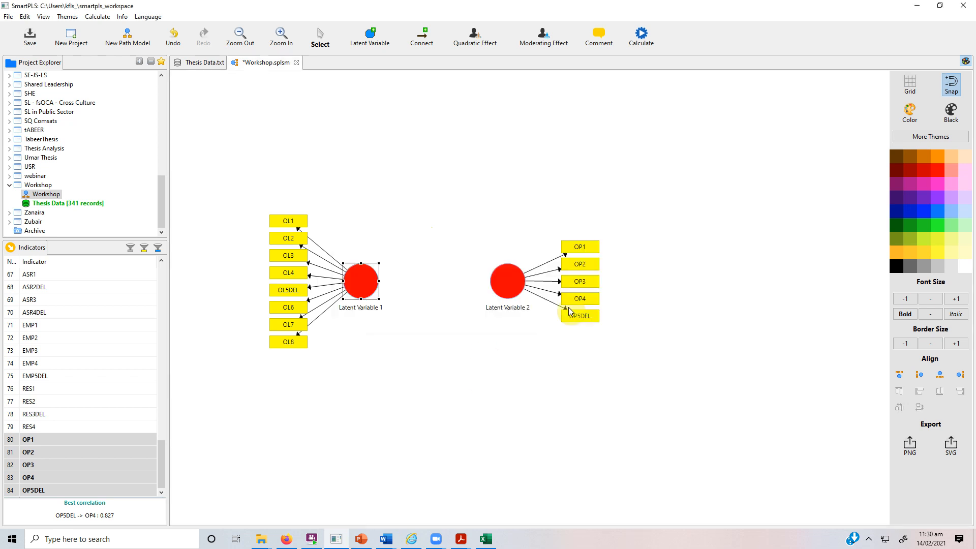
# - Rename Latent Variable 2 as OP for both the model and the reports
pyautogui.click(514, 280)
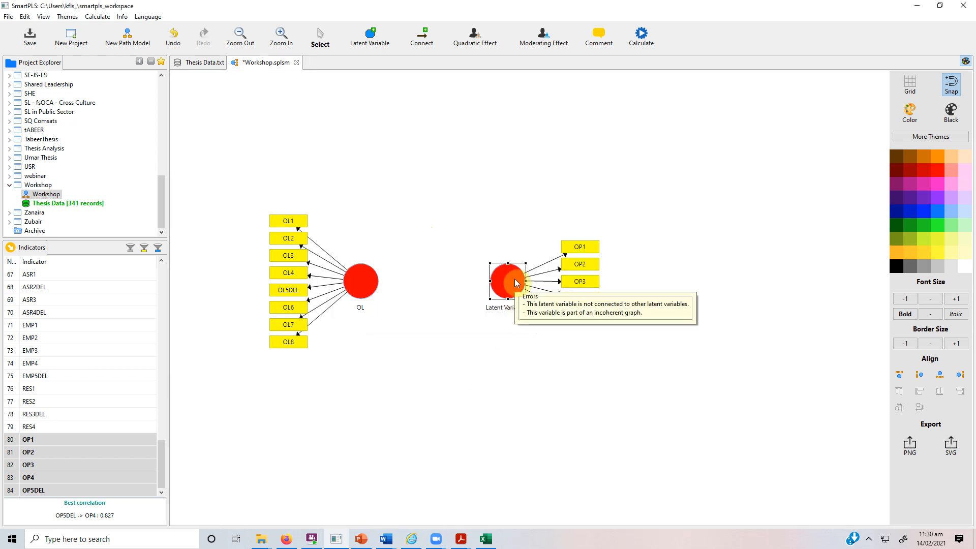
pyautogui.rightClick(516, 283)
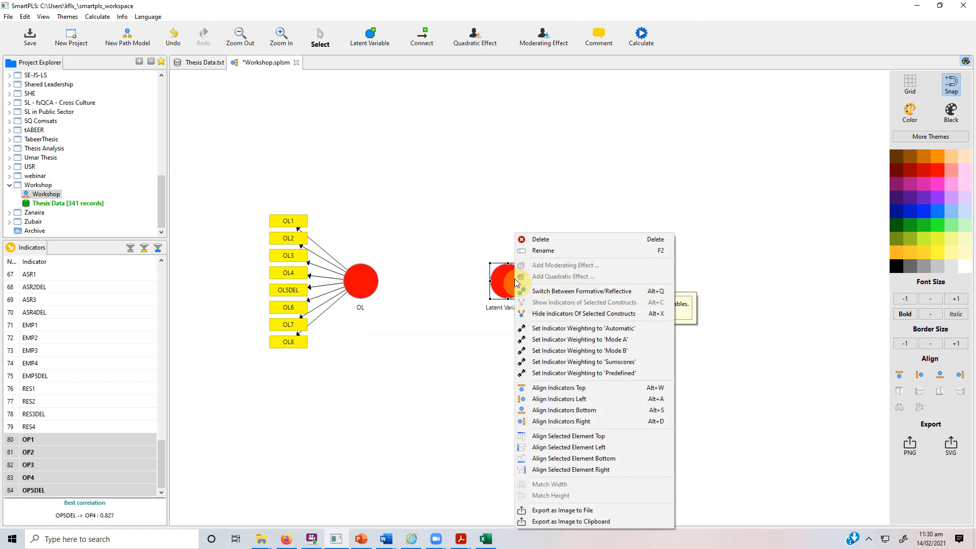
pyautogui.click(552, 251)
pyautogui.write('OP')
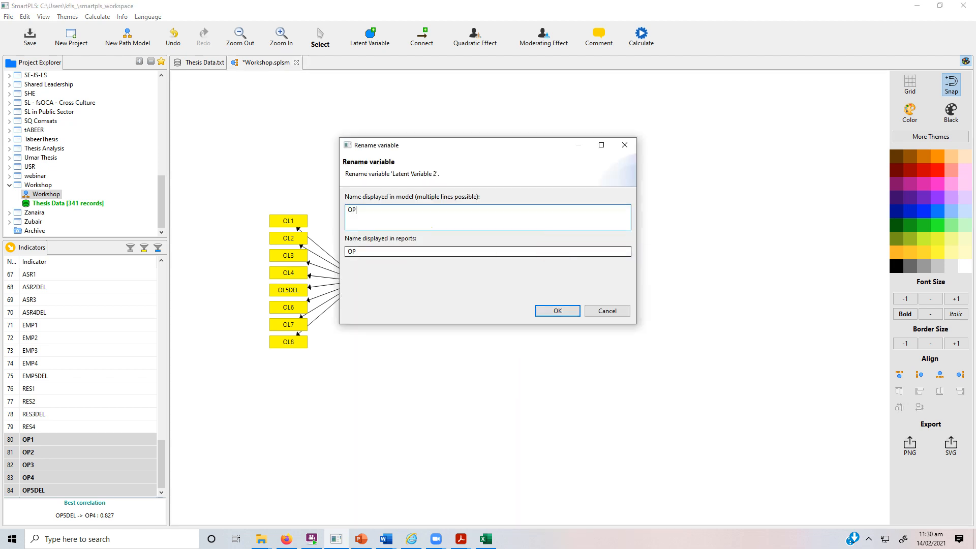
pyautogui.click(543, 313)
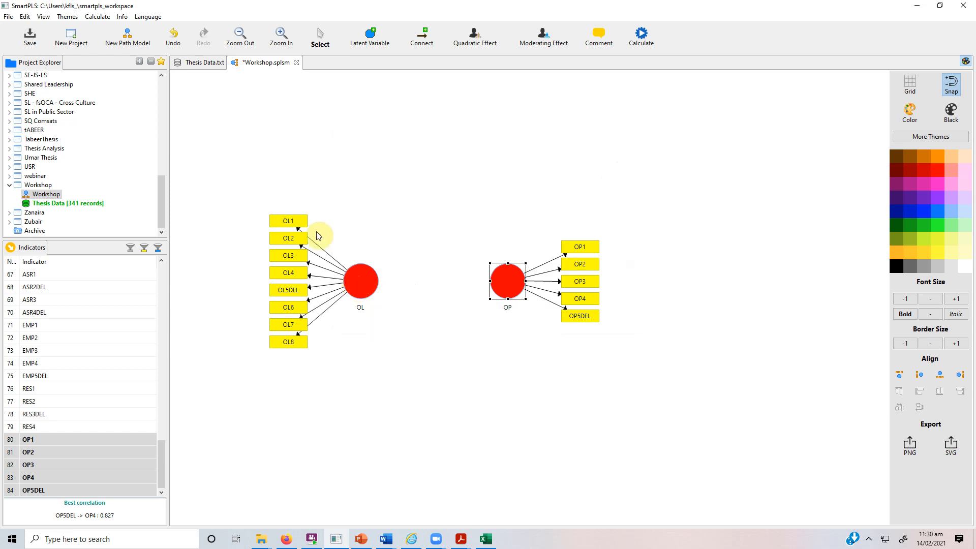
# - Connect the OL construct to the OP construct with a path from OL to OP, and return to selection mode
pyautogui.click(422, 47)
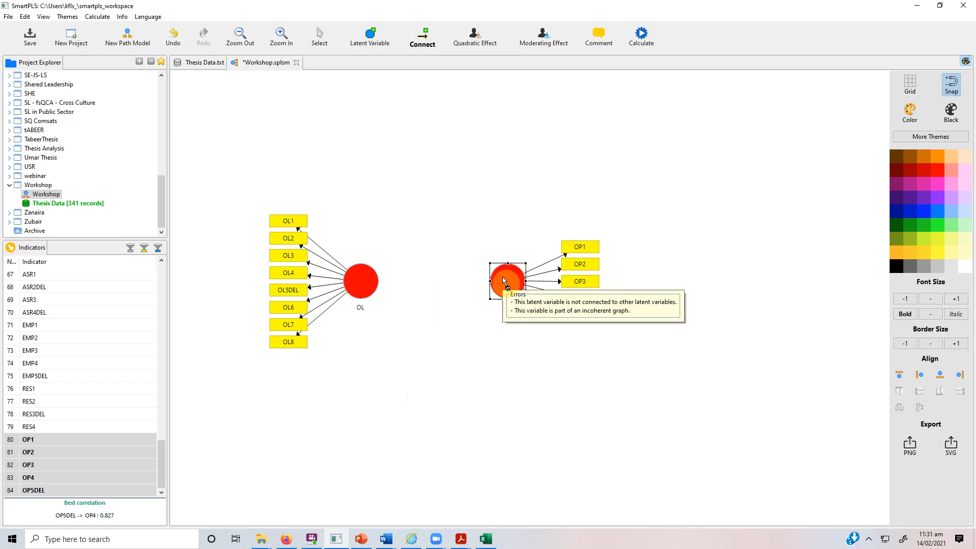
pyautogui.click(364, 279)
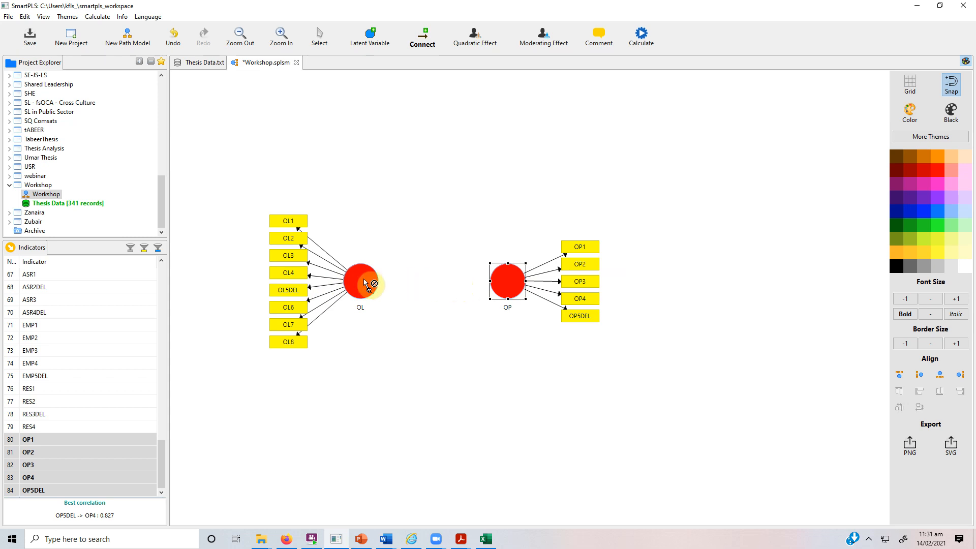
pyautogui.click(505, 288)
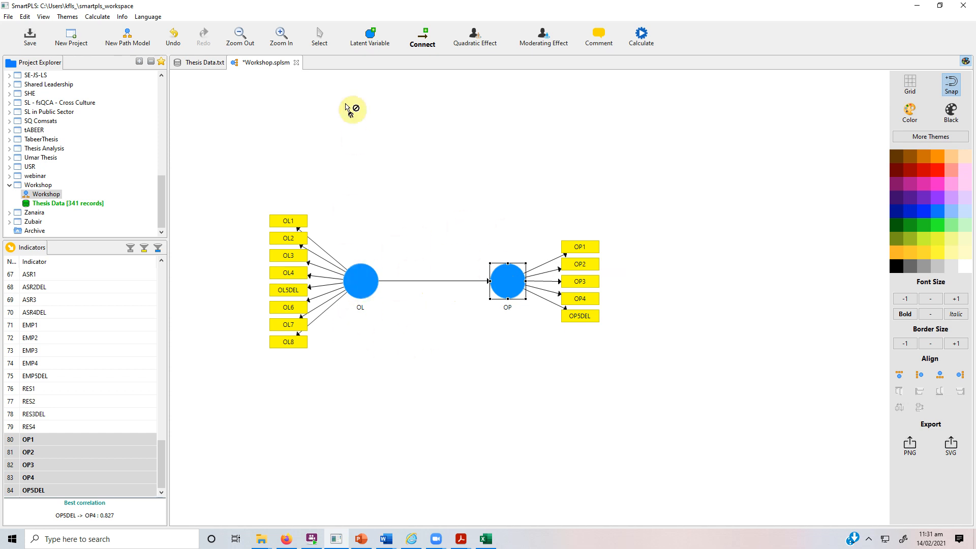
pyautogui.click(322, 35)
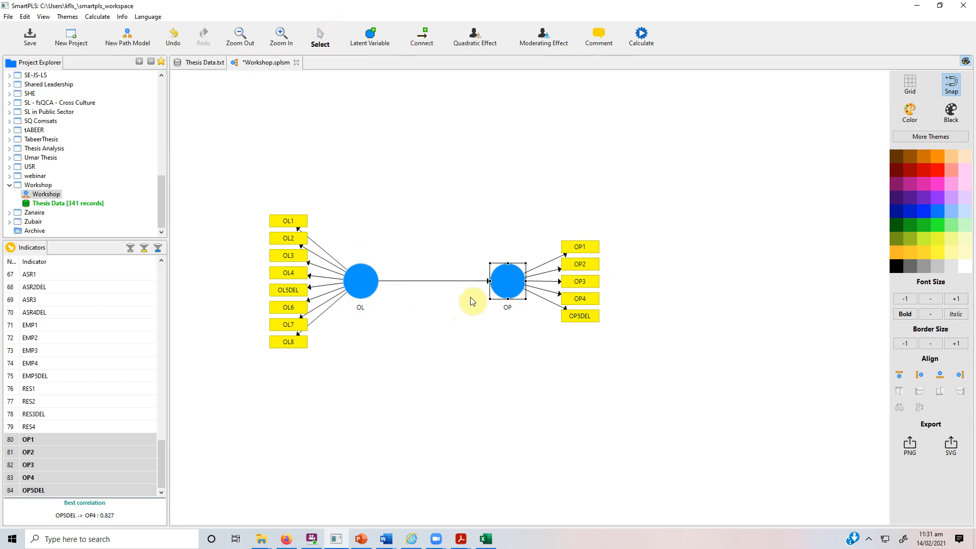
pyautogui.click(395, 247)
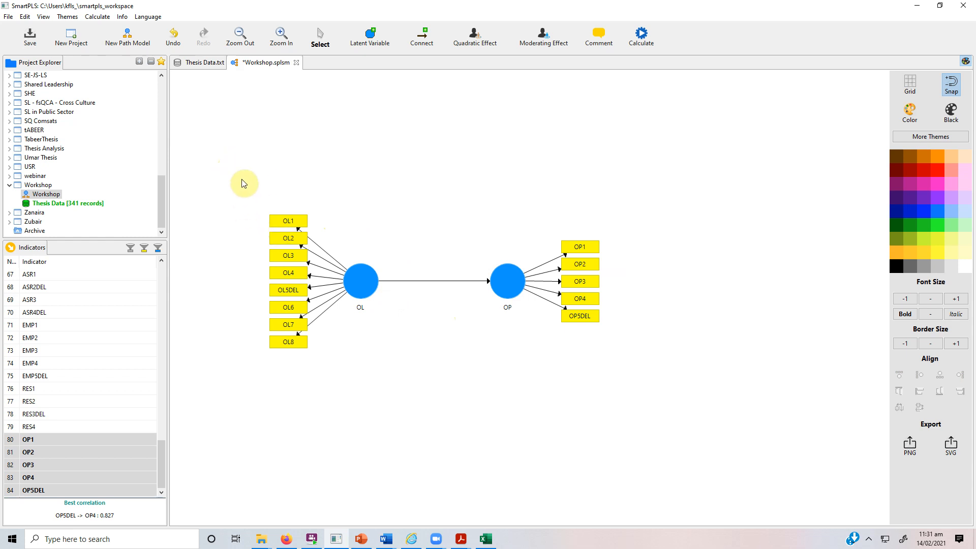
# - Examine the whole path model, the two connected constructs and the OL and OP indicator groups
pyautogui.moveTo(242, 179); pyautogui.dragTo(694, 407)
pyautogui.click(301, 189)
pyautogui.moveTo(337, 225); pyautogui.dragTo(538, 348)
pyautogui.moveTo(246, 184); pyautogui.dragTo(322, 409)
pyautogui.moveTo(547, 197); pyautogui.dragTo(628, 404)
pyautogui.click(465, 443)
# - Review the PLS Algorithm's weighting scheme, maximum iterations and weighting vector options, and close the settings without calculating
pyautogui.click(643, 43)
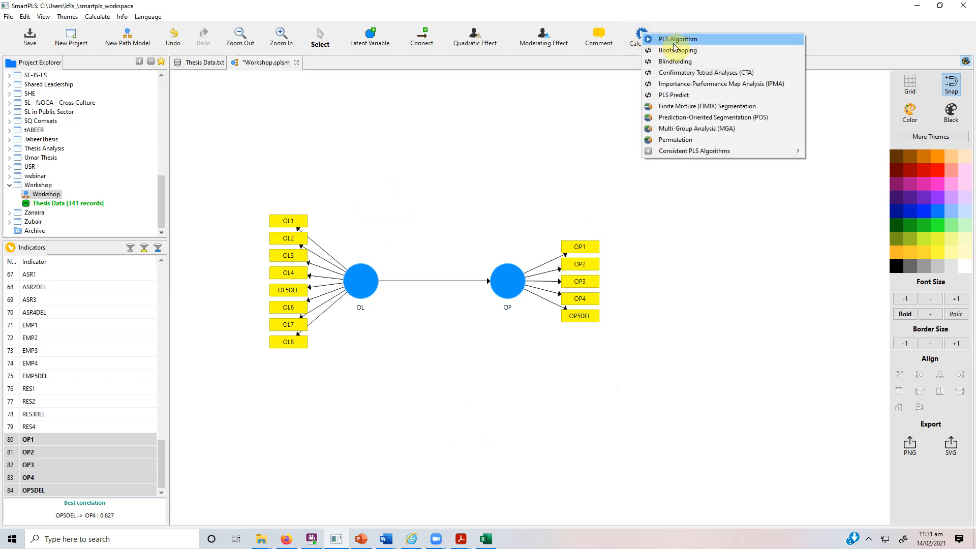
pyautogui.click(708, 41)
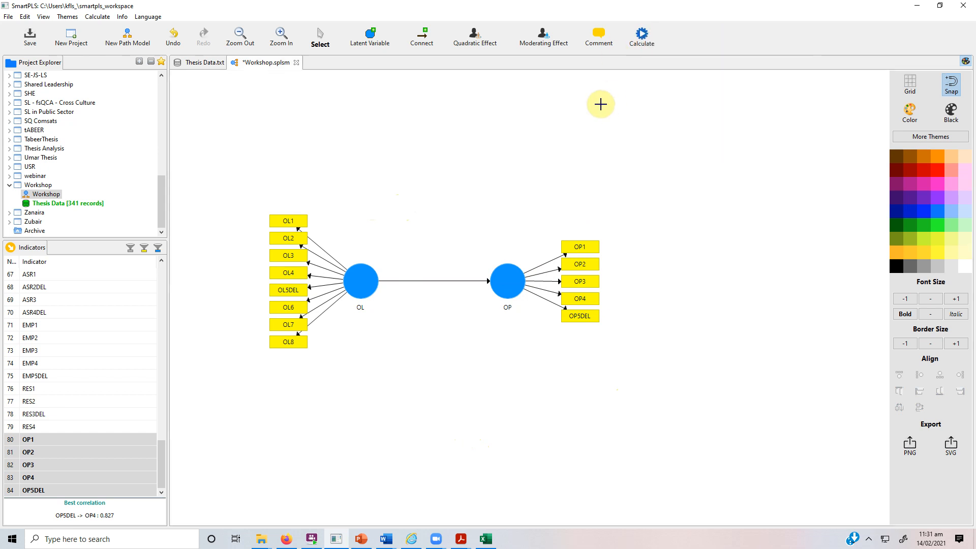
pyautogui.click(644, 36)
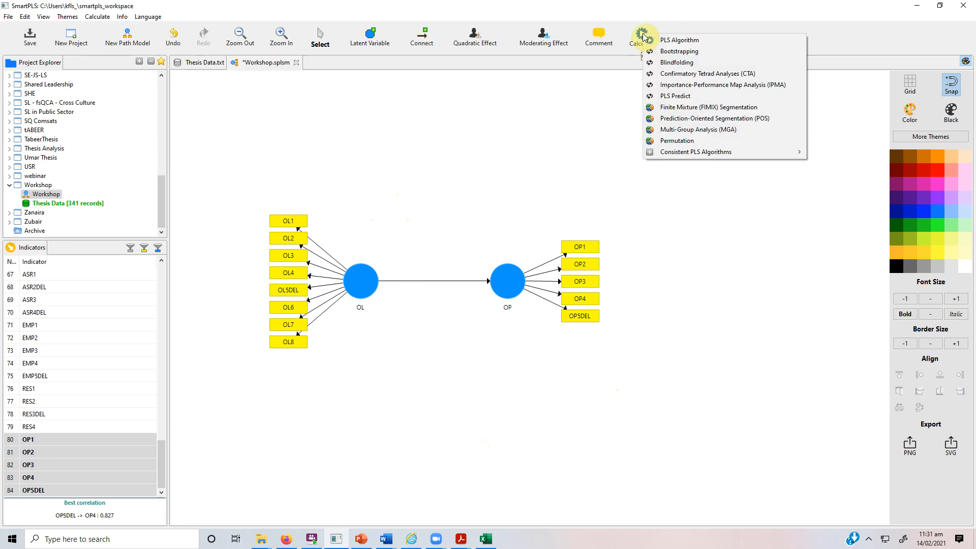
pyautogui.click(709, 41)
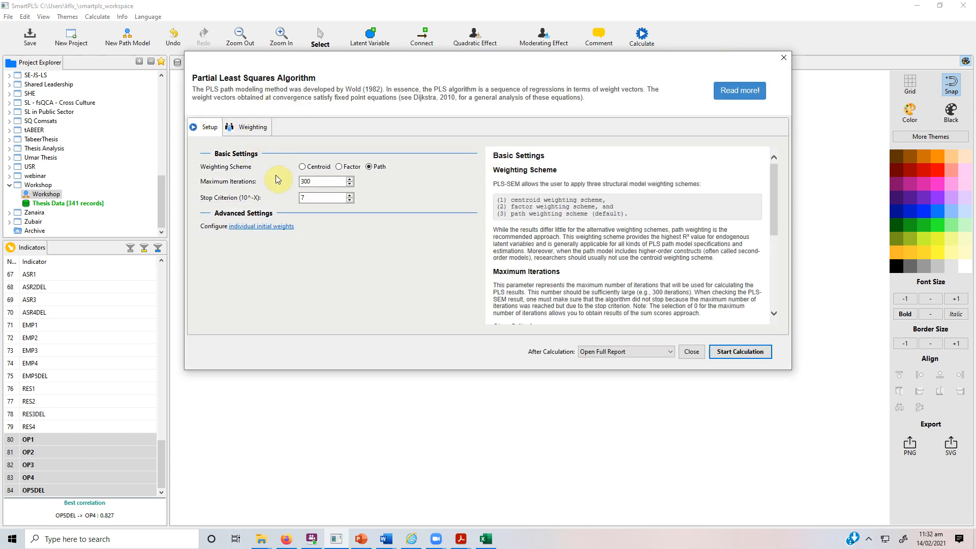
pyautogui.click(339, 166)
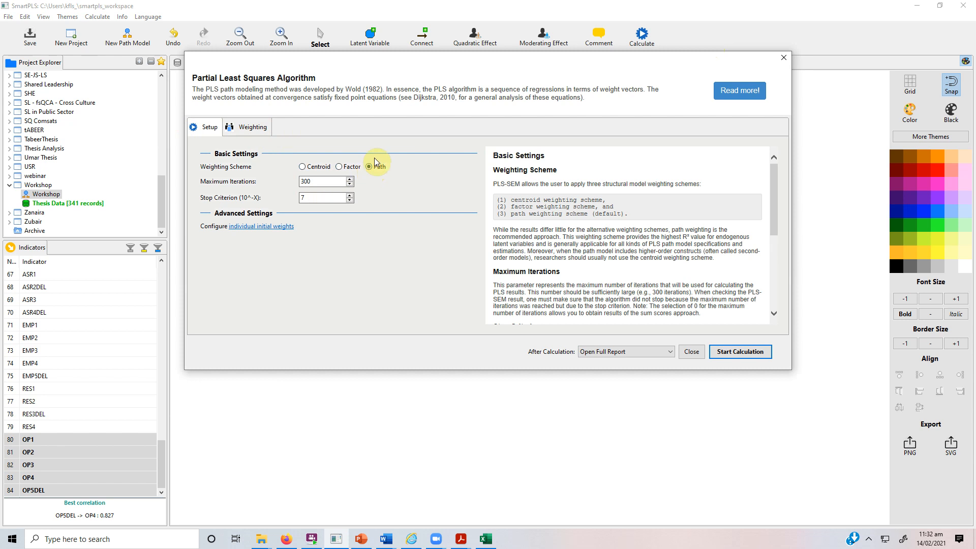
pyautogui.click(252, 127)
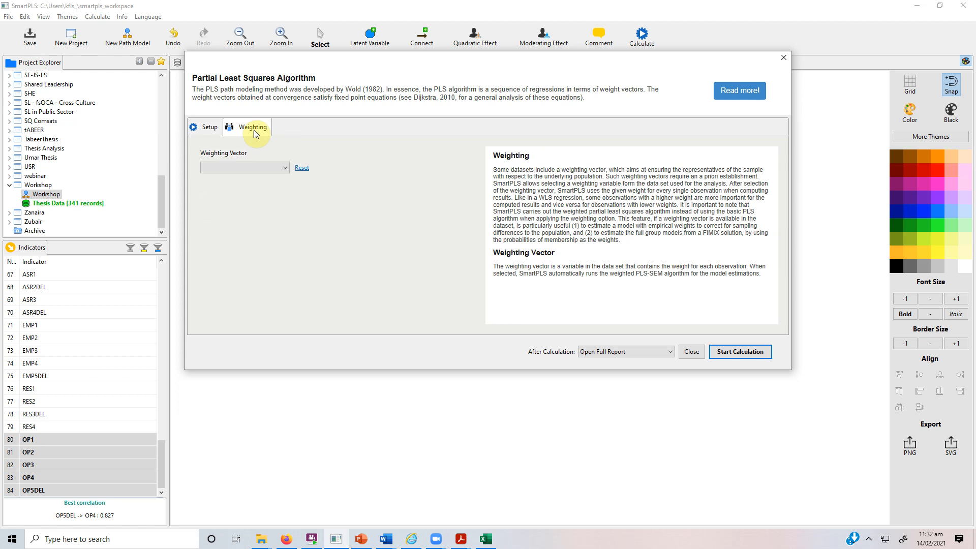
pyautogui.click(197, 127)
pyautogui.moveTo(323, 181); pyautogui.dragTo(289, 185)
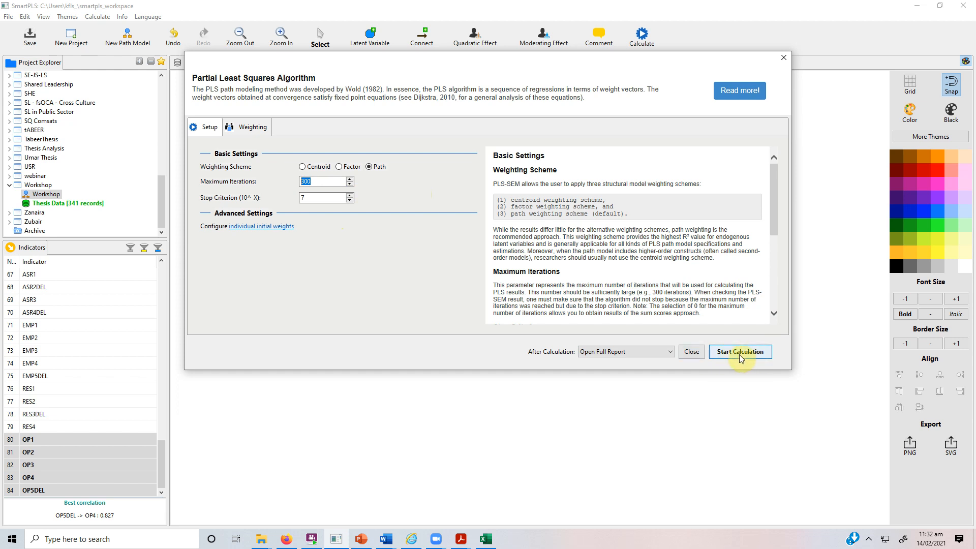
pyautogui.click(787, 57)
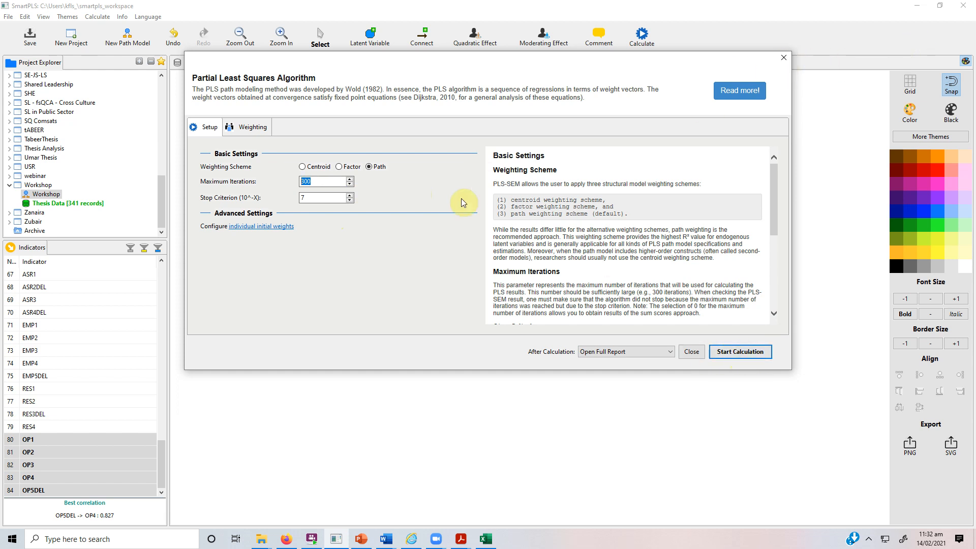
# - Run the PLS Algorithm on the Workshop model with the default settings and open the full report
pyautogui.click(641, 35)
pyautogui.click(675, 35)
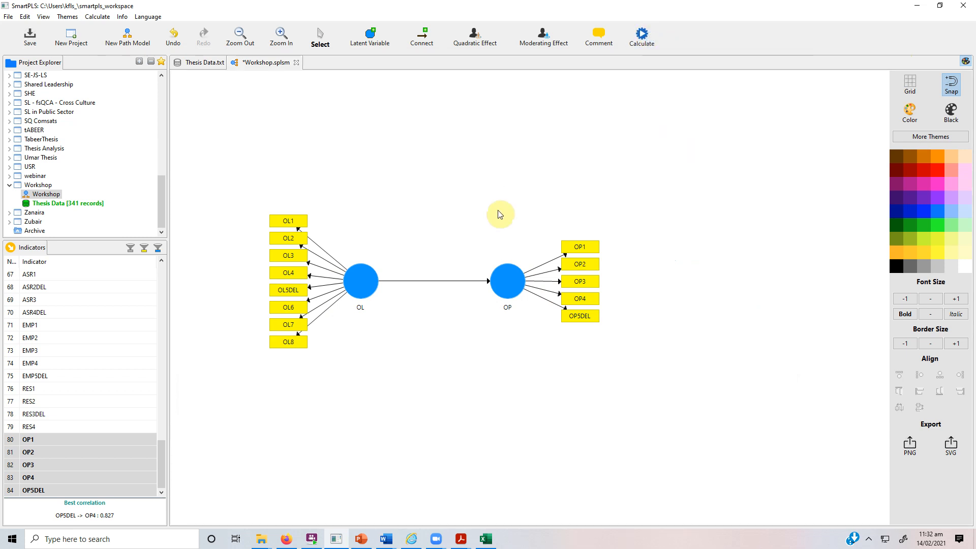
pyautogui.click(748, 351)
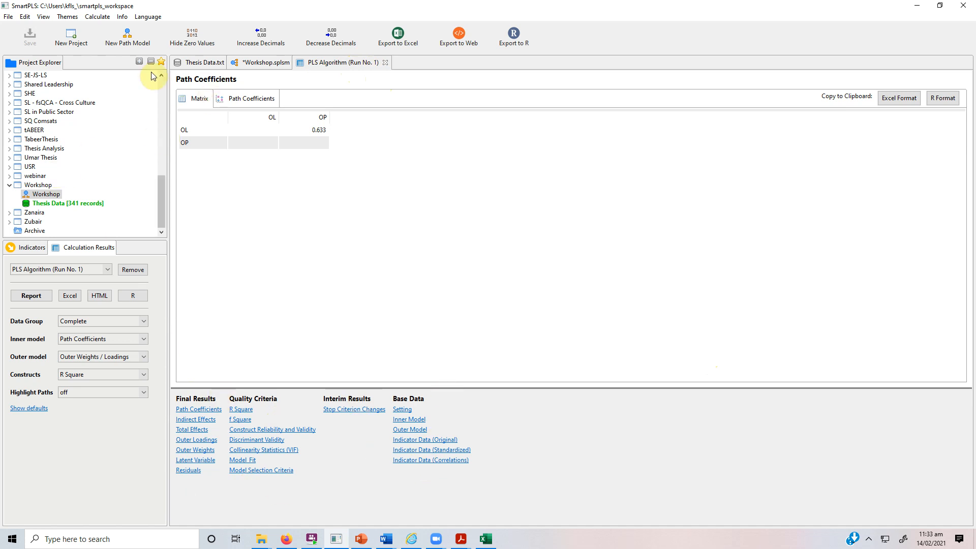
pyautogui.click(180, 81)
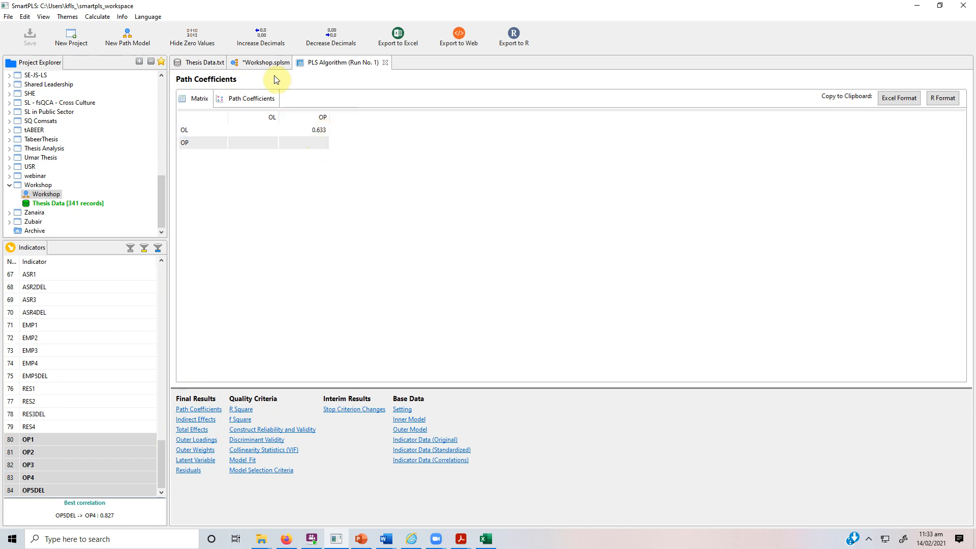
# - Examine the indicator loadings, the OL to OP path coefficient and OP's R Square in the model, and compare them with the report
pyautogui.click(264, 63)
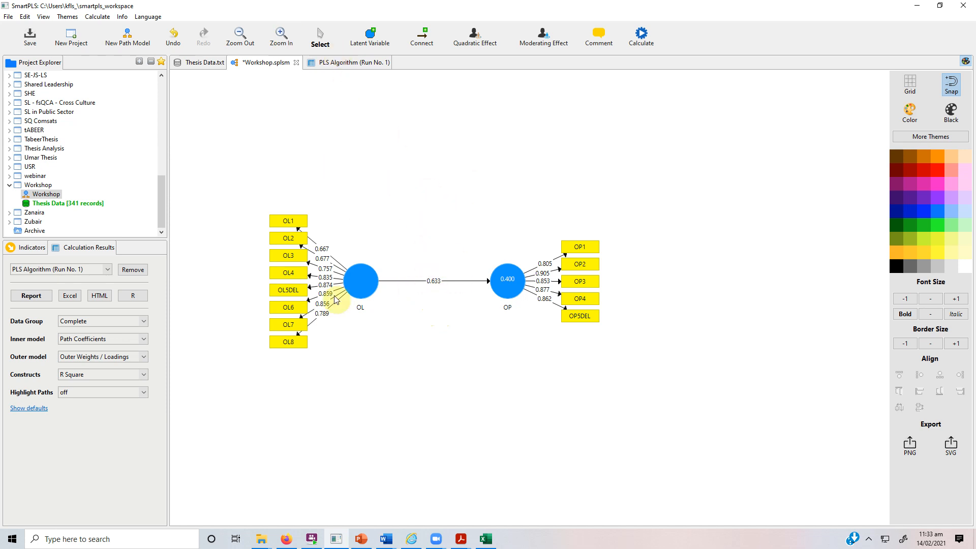
pyautogui.moveTo(316, 210); pyautogui.dragTo(341, 378)
pyautogui.moveTo(532, 230); pyautogui.dragTo(555, 363)
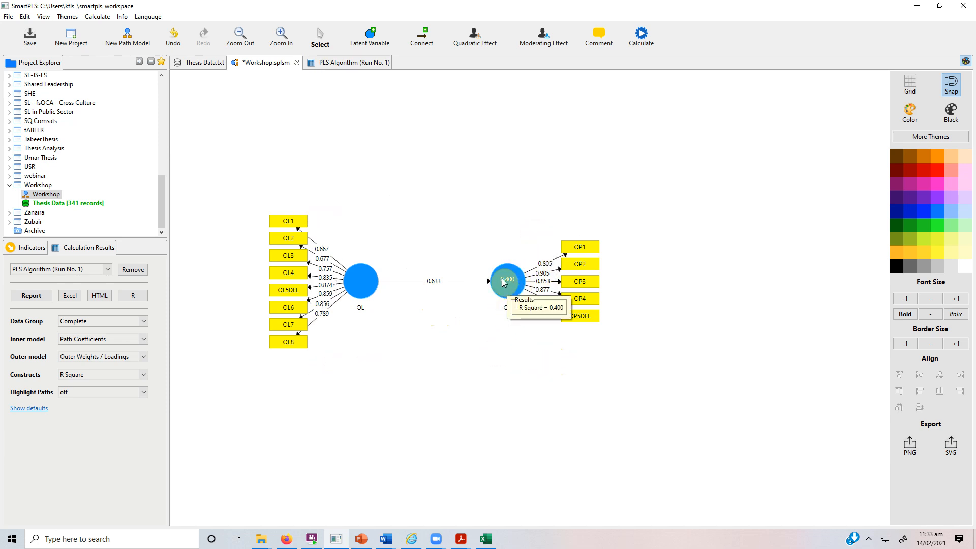
pyautogui.click(339, 63)
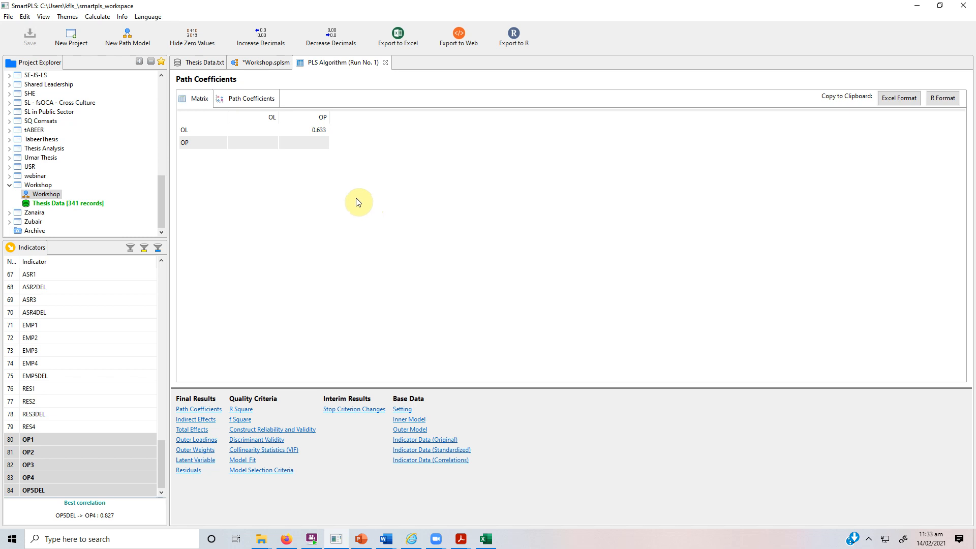
pyautogui.click(262, 65)
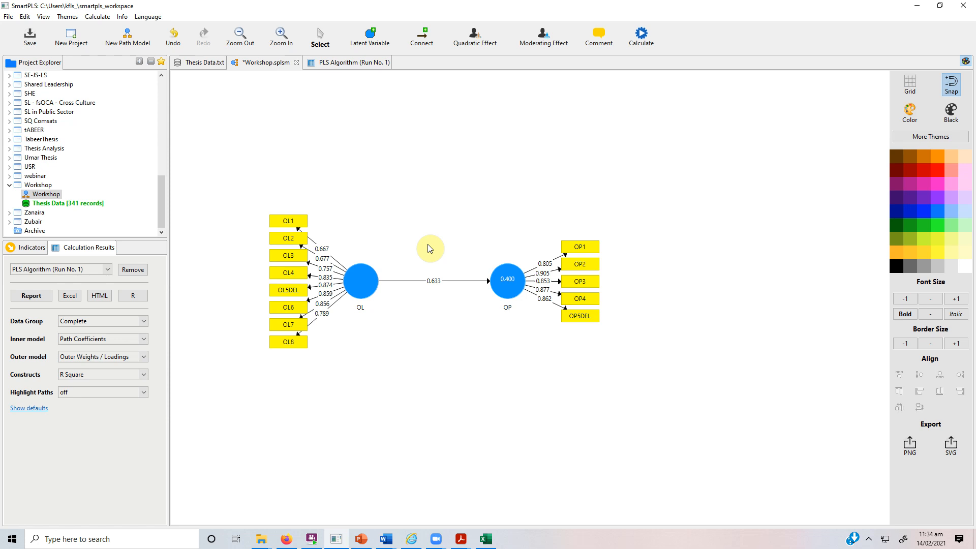
pyautogui.moveTo(412, 234); pyautogui.dragTo(459, 331)
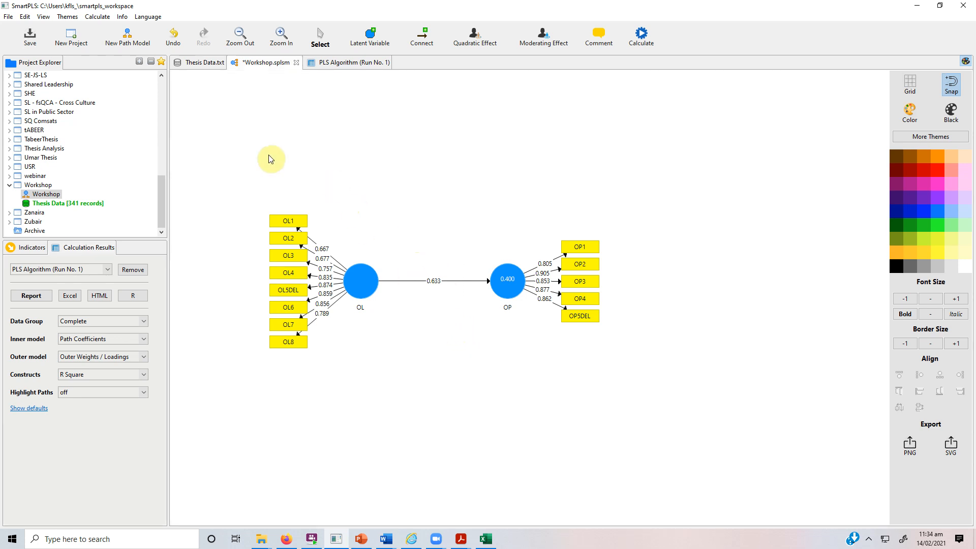
pyautogui.moveTo(241, 150); pyautogui.dragTo(676, 473)
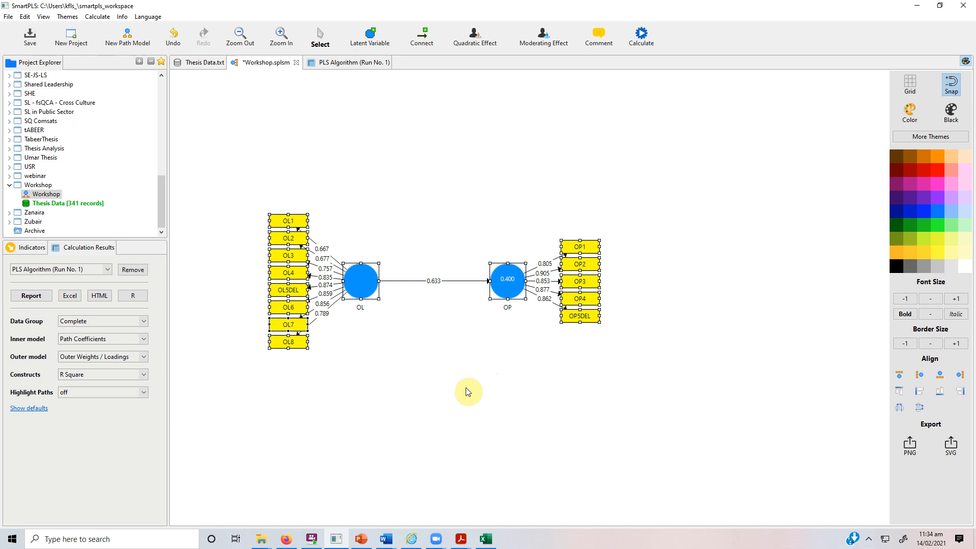
pyautogui.click(426, 245)
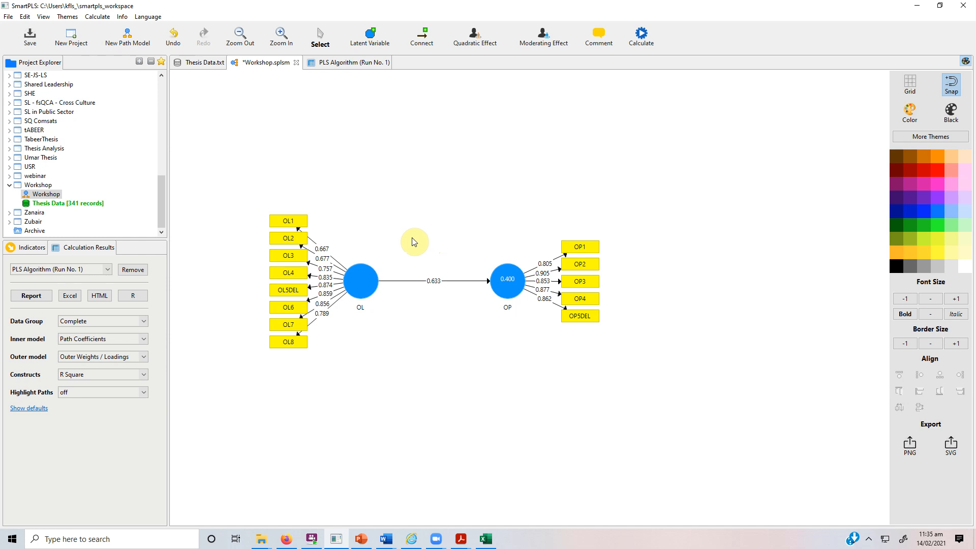
# - Show the Construct Reliability and Validity results and widen the Composite Reliability and Cronbach's Alpha columns to show their full headings
pyautogui.click(353, 64)
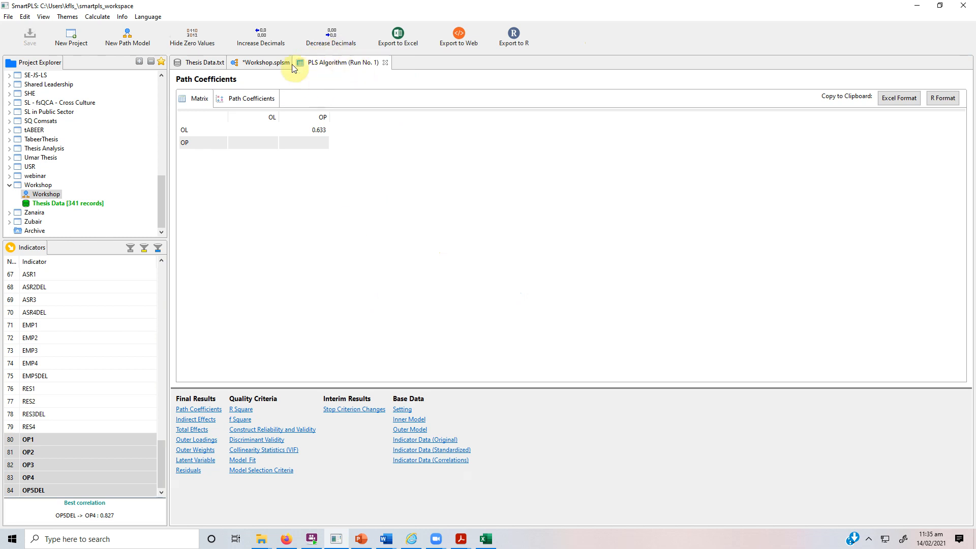
pyautogui.click(272, 63)
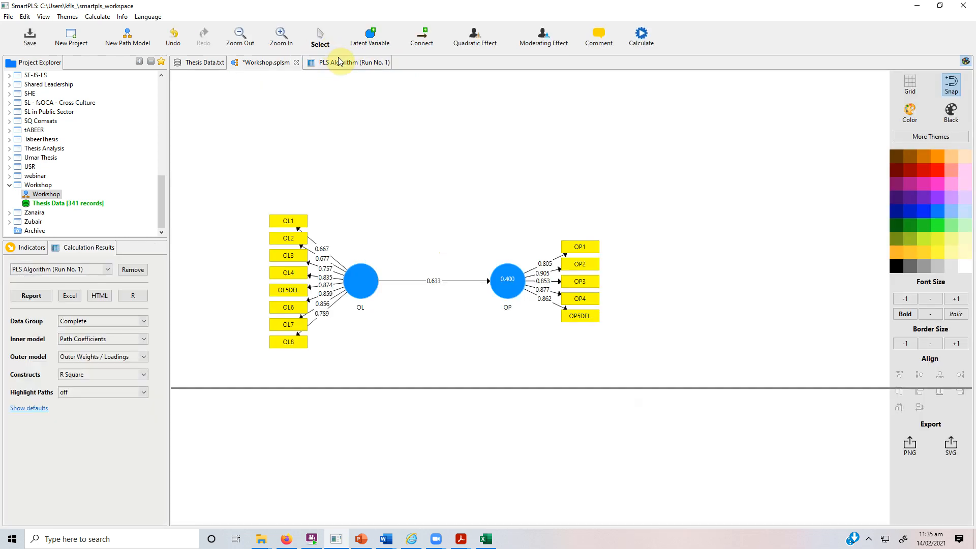
pyautogui.click(338, 60)
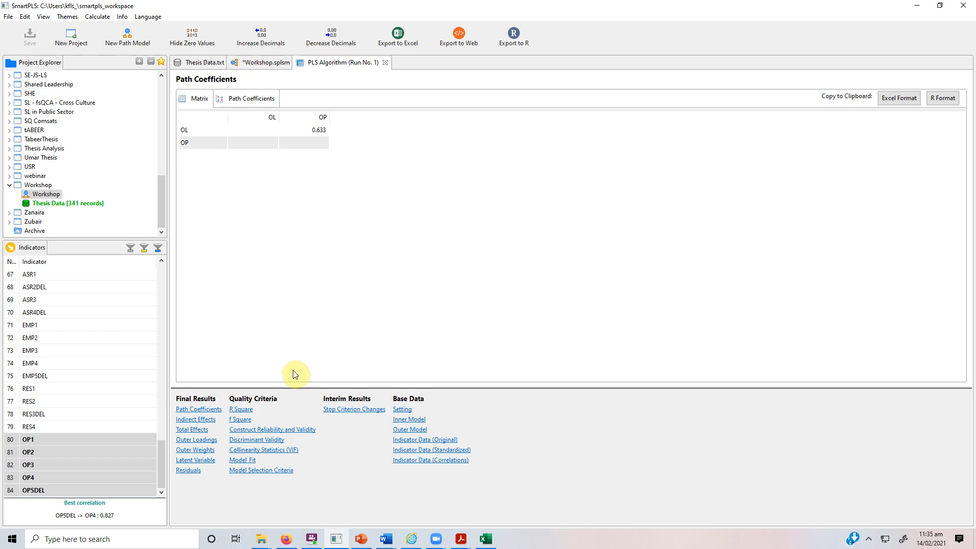
pyautogui.click(298, 431)
pyautogui.moveTo(380, 116); pyautogui.dragTo(431, 117)
pyautogui.moveTo(278, 115); pyautogui.dragTo(329, 115)
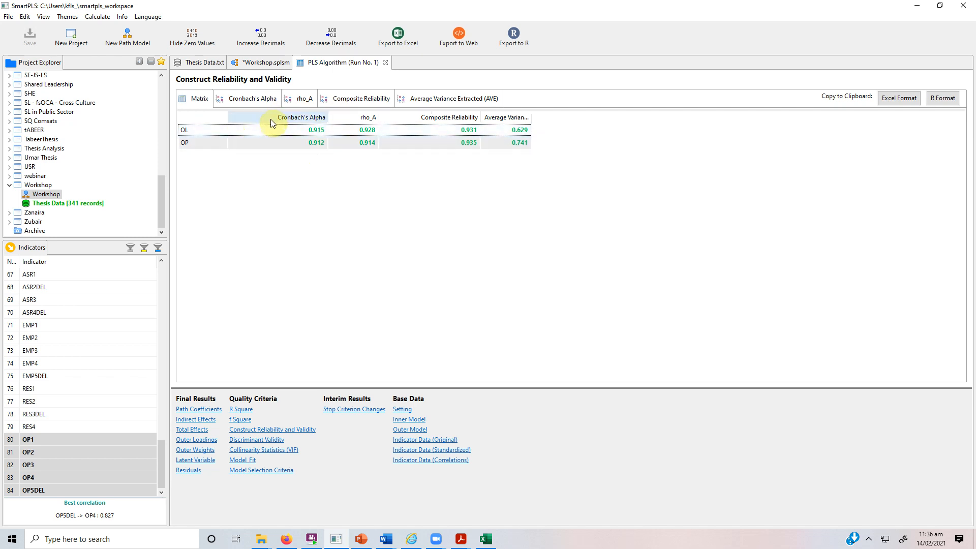
# - Widen the Average Variance Extracted (AVE) column and compare the OL and OP reliability results with the loadings in the model
pyautogui.click(192, 136)
pyautogui.click(197, 145)
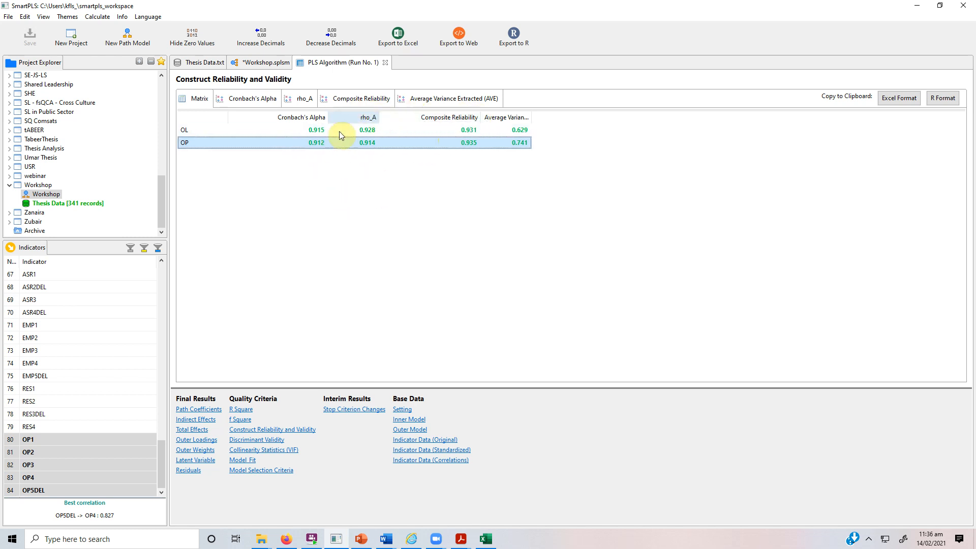
pyautogui.moveTo(480, 115); pyautogui.dragTo(610, 116)
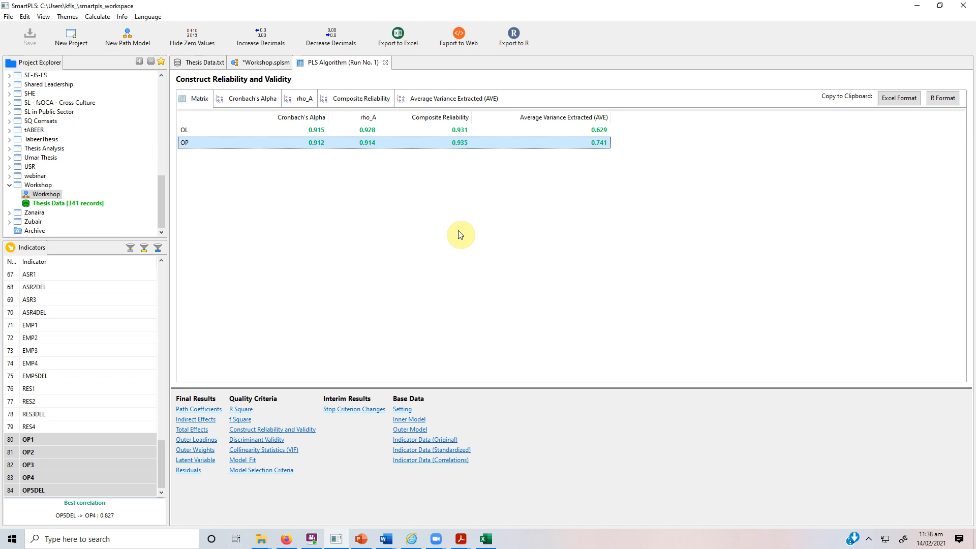
pyautogui.click(247, 64)
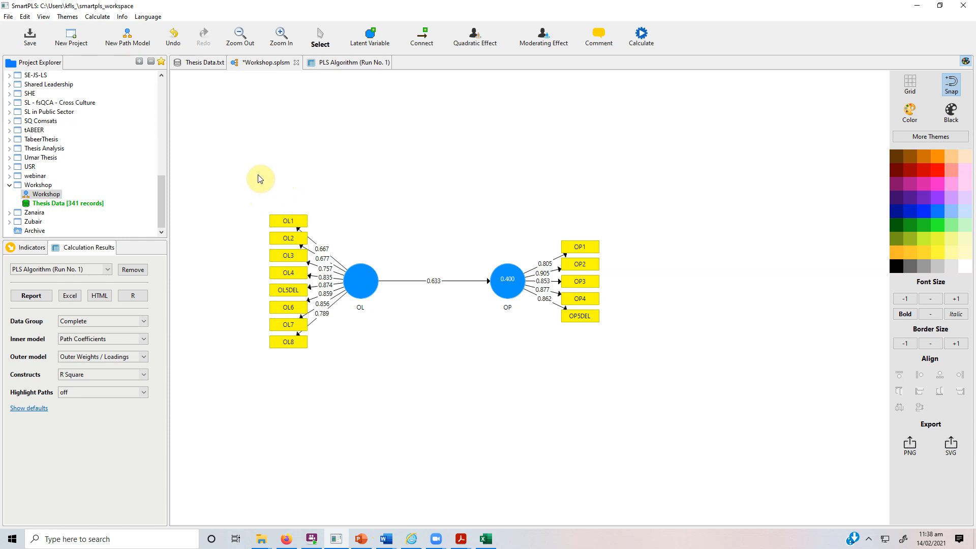
pyautogui.click(337, 63)
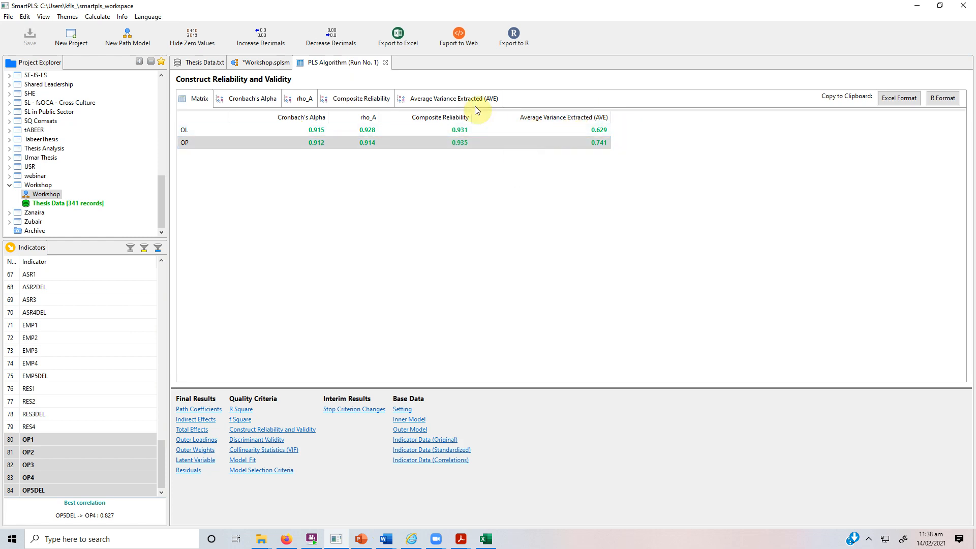
# - Compare the OL and OP results under Construct Reliability and Validity with the indicator loadings in the Workshop path model
pyautogui.click(568, 143)
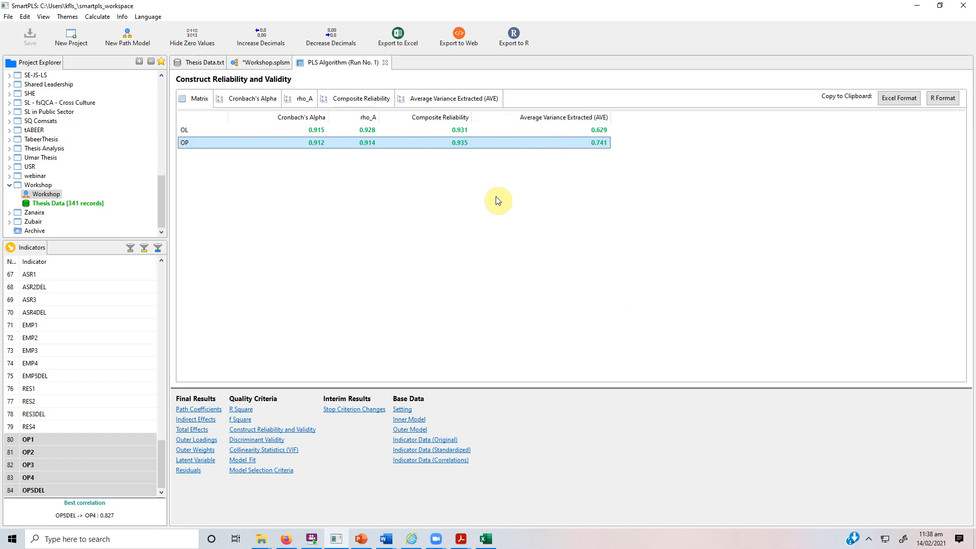
pyautogui.click(249, 66)
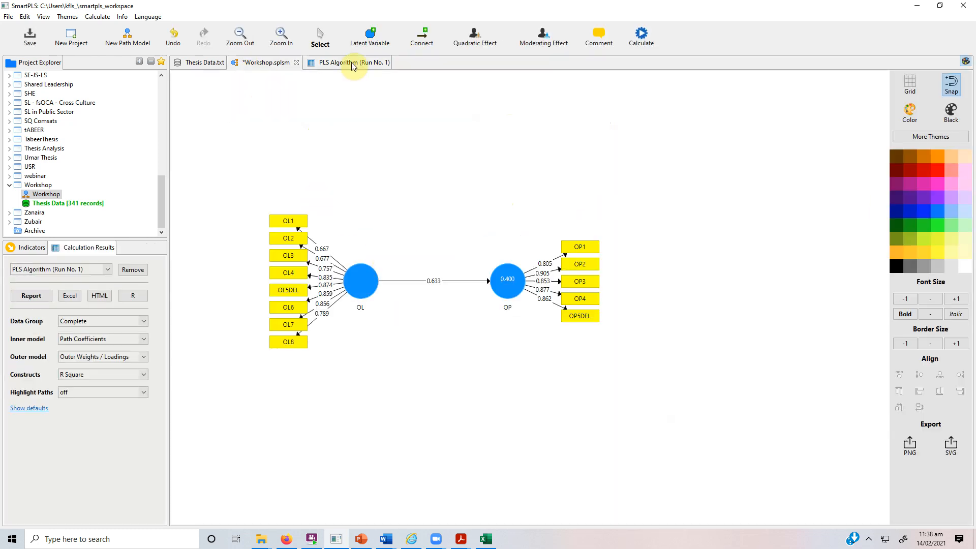
pyautogui.click(353, 64)
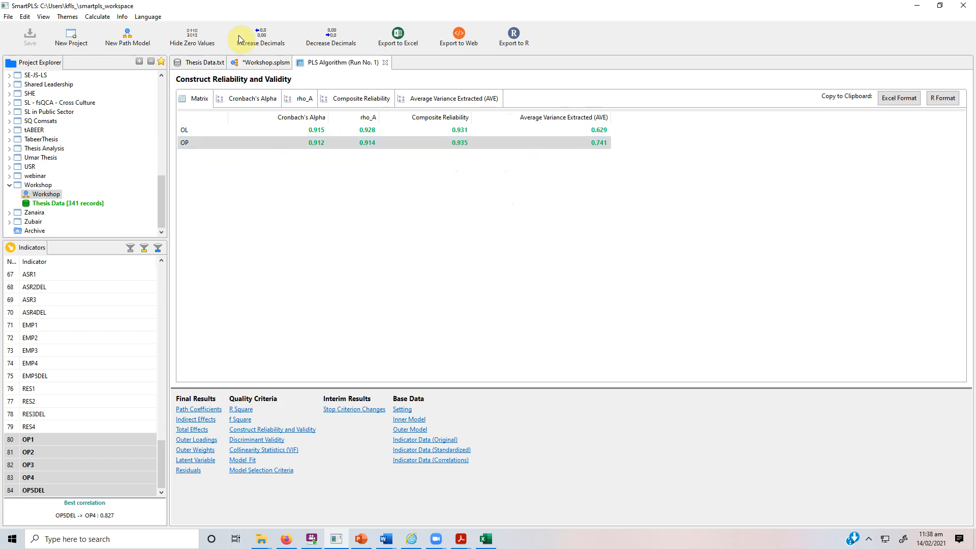
pyautogui.click(258, 66)
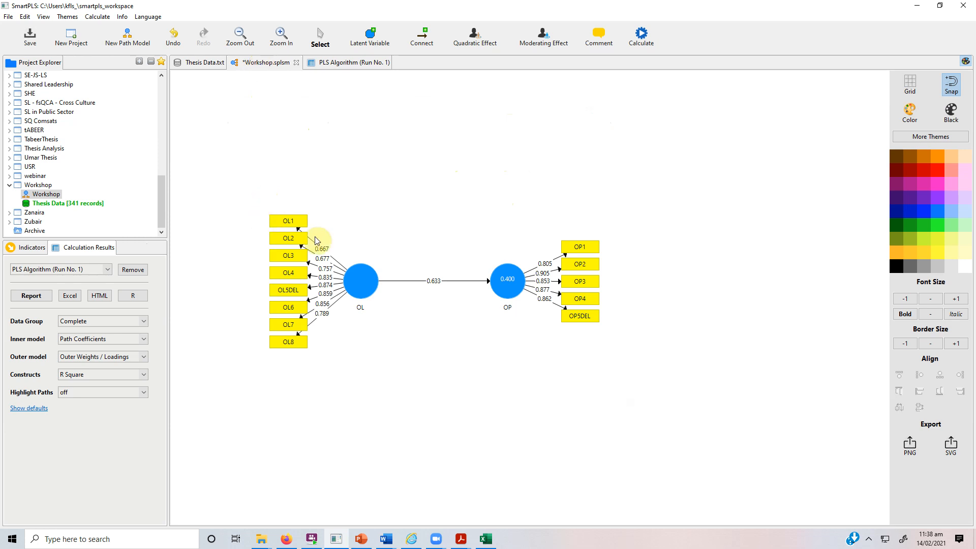
pyautogui.click(322, 250)
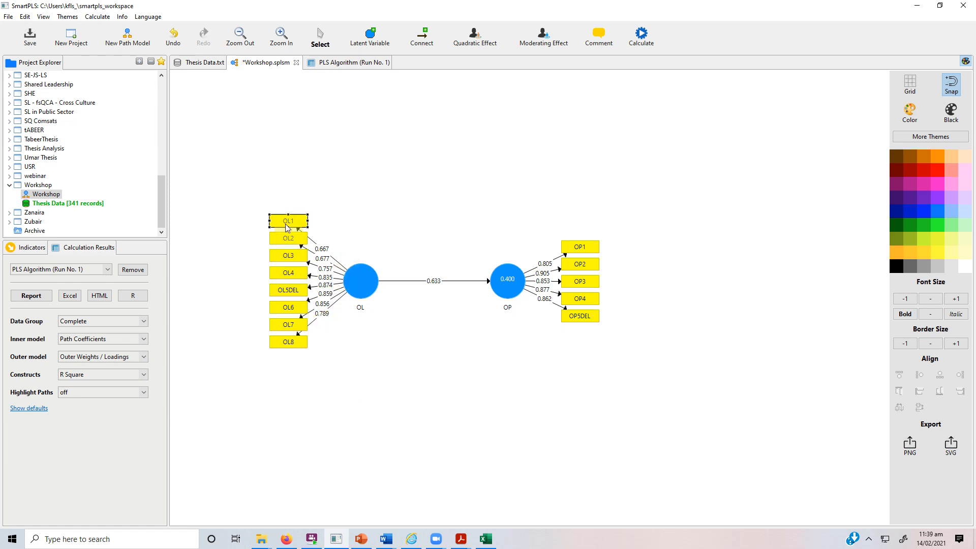
# - Examine the individual indicators from OL1 to OL8 and their loadings on the OL construct
pyautogui.click(287, 239)
pyautogui.click(288, 255)
pyautogui.click(288, 273)
pyautogui.click(288, 298)
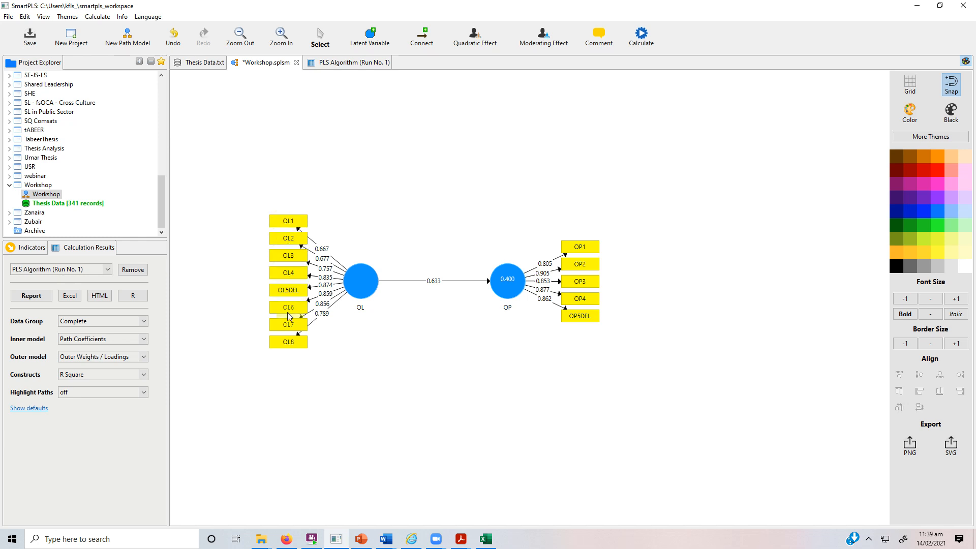
pyautogui.click(289, 339)
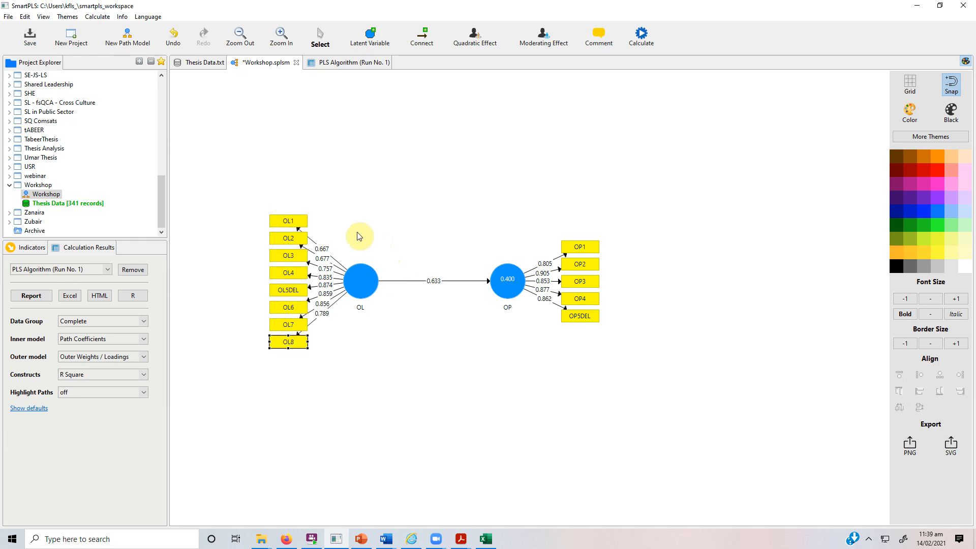
pyautogui.moveTo(335, 220); pyautogui.dragTo(373, 395)
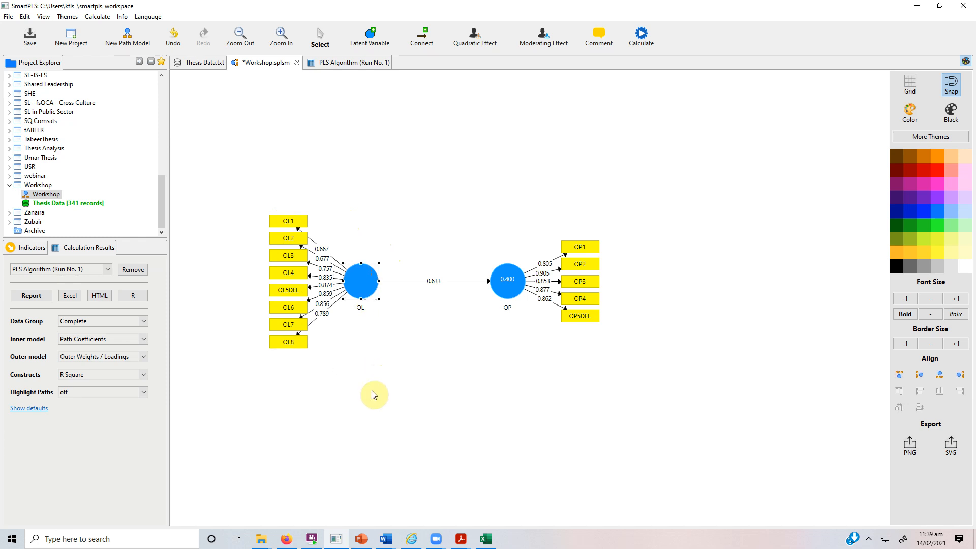
pyautogui.click(291, 226)
pyautogui.click(290, 258)
pyautogui.click(291, 275)
pyautogui.click(288, 325)
pyautogui.click(288, 343)
pyautogui.moveTo(333, 207); pyautogui.dragTo(396, 394)
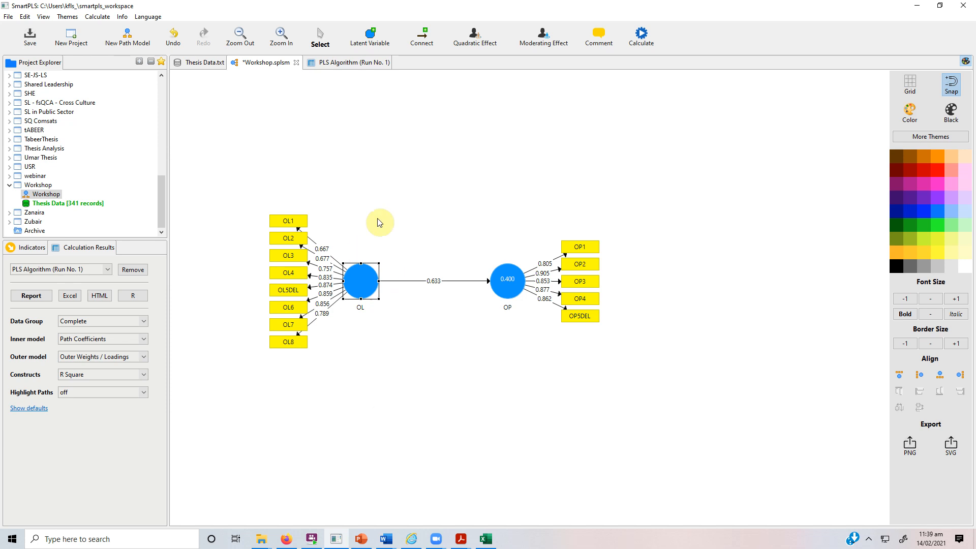
pyautogui.click(374, 332)
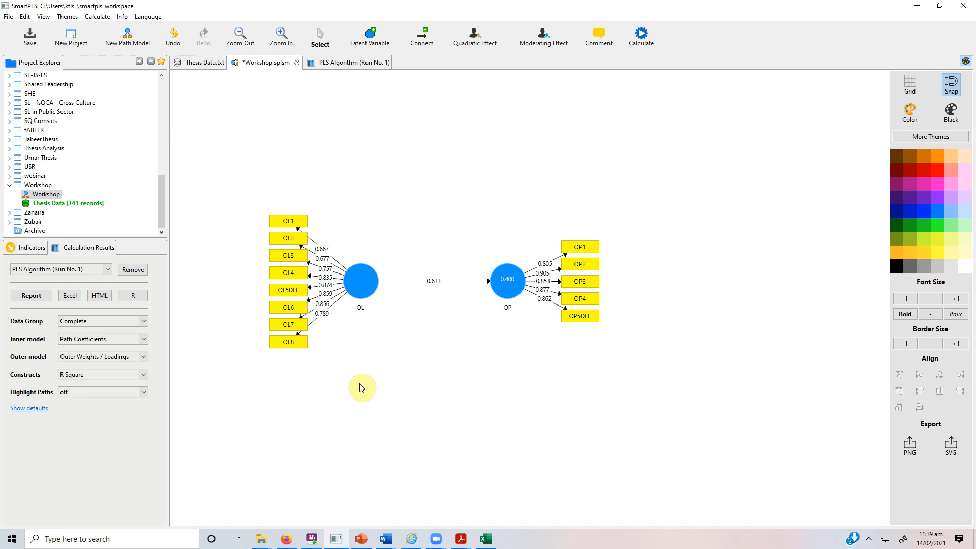
# - Examine how the OL indicator block relates to the OL construct and the OP indicator block to the OP construct
pyautogui.moveTo(238, 186); pyautogui.dragTo(316, 431)
pyautogui.moveTo(319, 206); pyautogui.dragTo(339, 389)
pyautogui.click(362, 281)
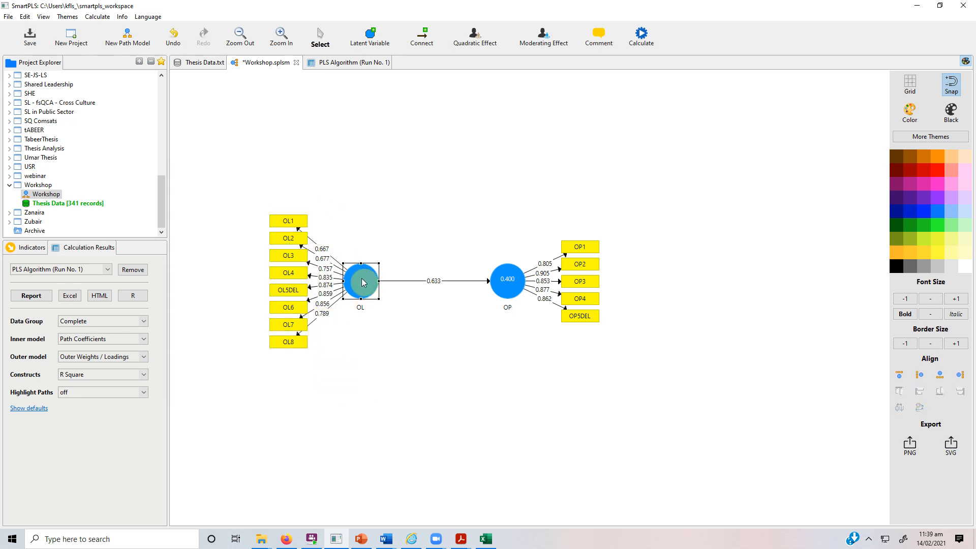
pyautogui.moveTo(544, 201); pyautogui.dragTo(598, 363)
pyautogui.click(578, 245)
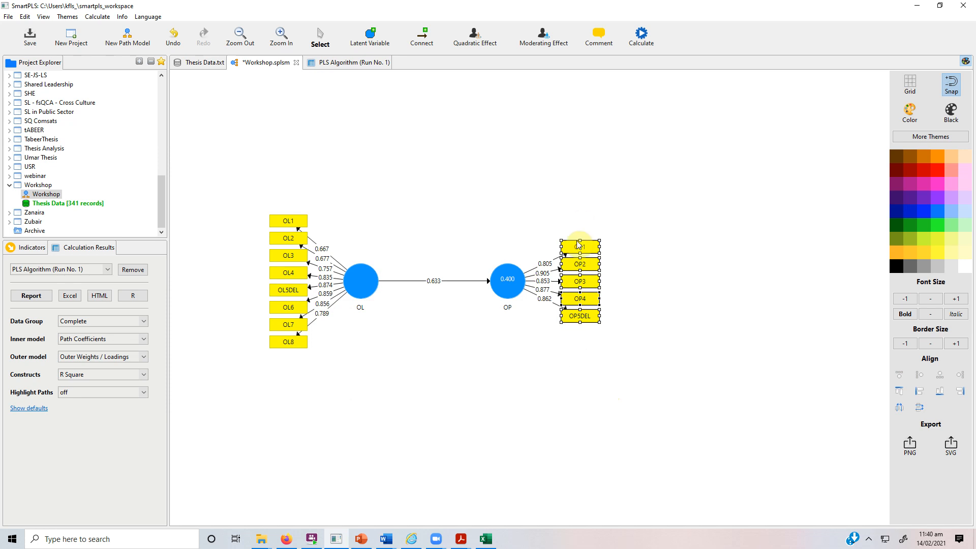
pyautogui.click(506, 281)
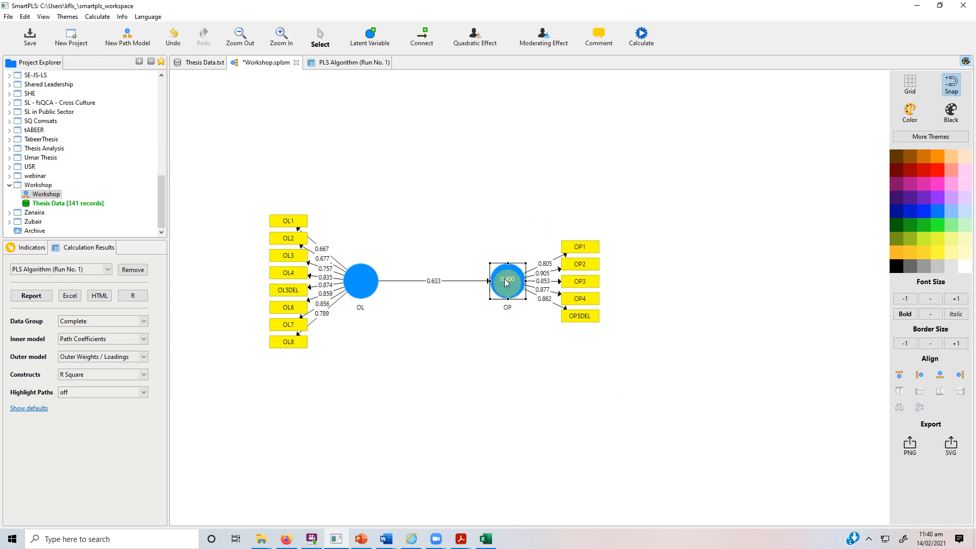
pyautogui.click(490, 390)
# - Compare the whole OL1 to OL8 indicator group with the OP1 to OP5DEL group in the path model
pyautogui.moveTo(226, 171); pyautogui.dragTo(337, 378)
pyautogui.moveTo(528, 187); pyautogui.dragTo(618, 415)
pyautogui.click(600, 400)
pyautogui.moveTo(249, 193); pyautogui.dragTo(334, 379)
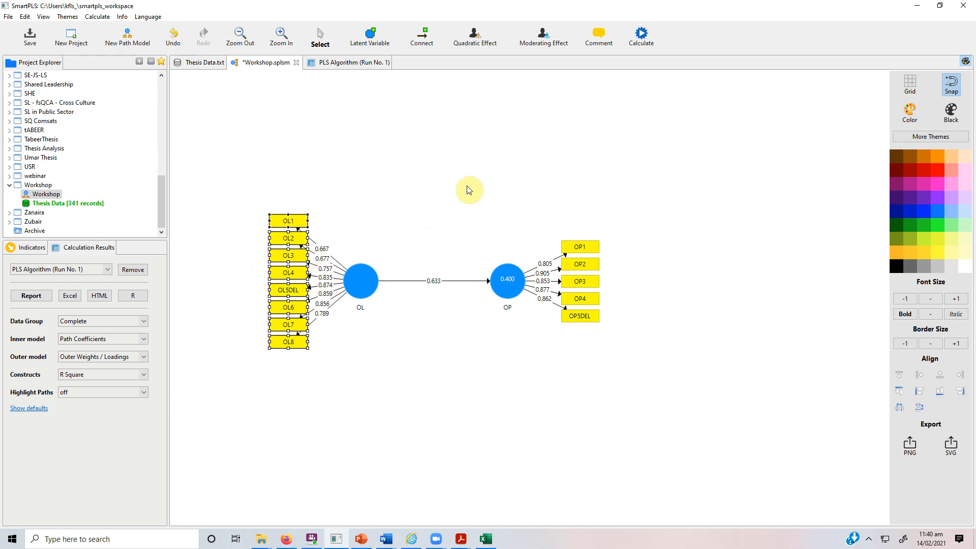
pyautogui.click(268, 281)
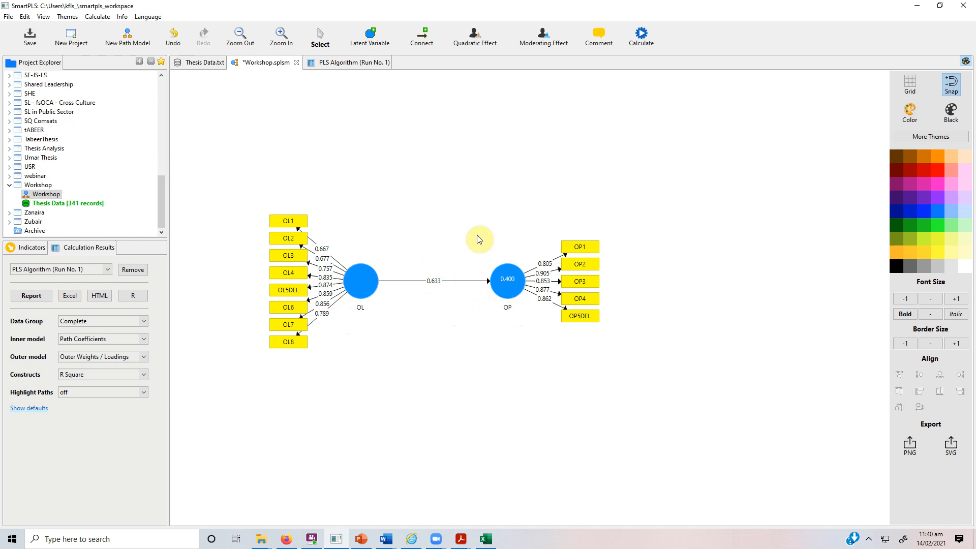
pyautogui.moveTo(258, 186); pyautogui.dragTo(342, 328)
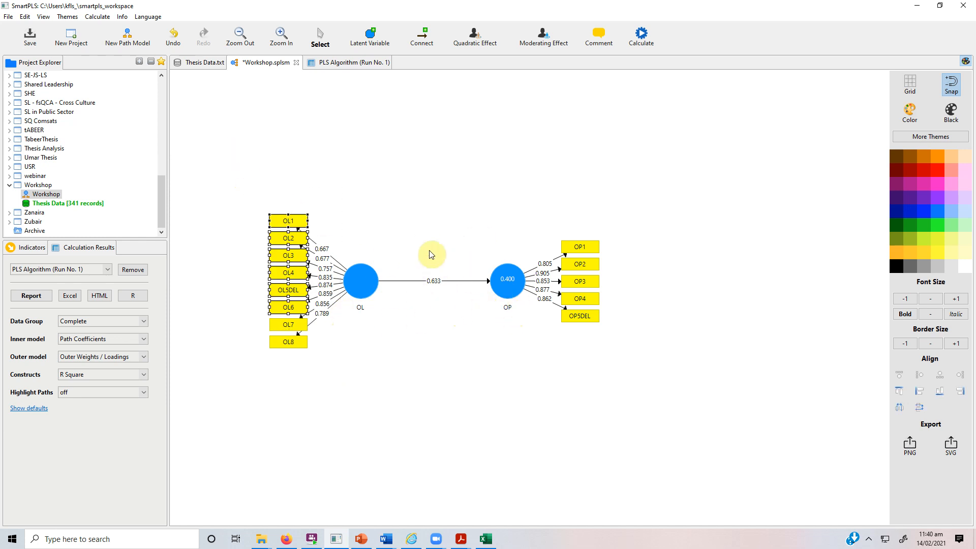
pyautogui.click(414, 222)
pyautogui.moveTo(249, 188); pyautogui.dragTo(340, 376)
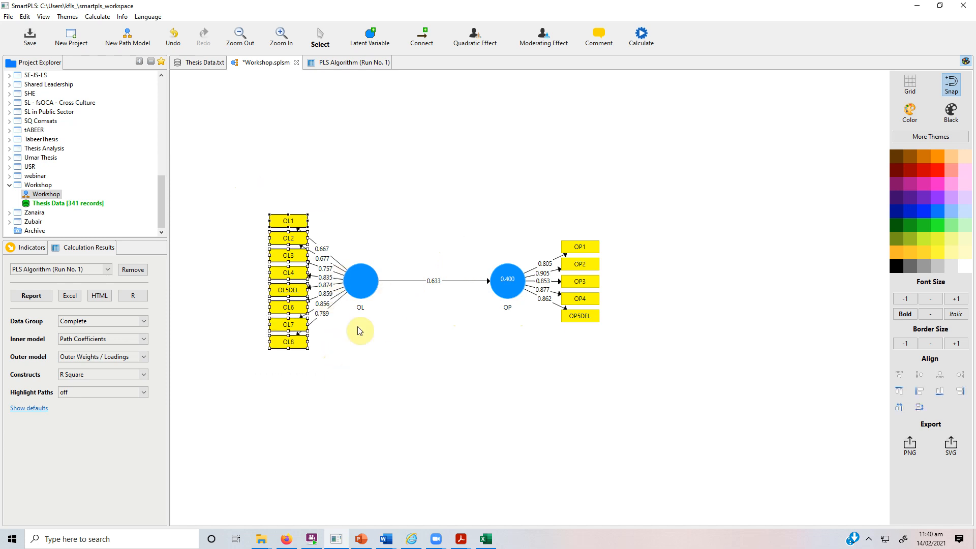
pyautogui.moveTo(531, 208); pyautogui.dragTo(616, 377)
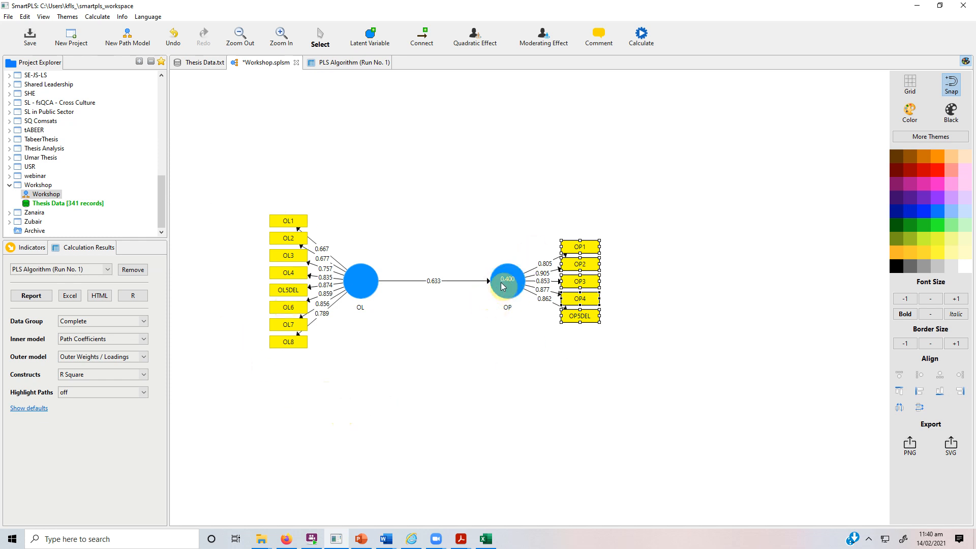
pyautogui.moveTo(502, 284)
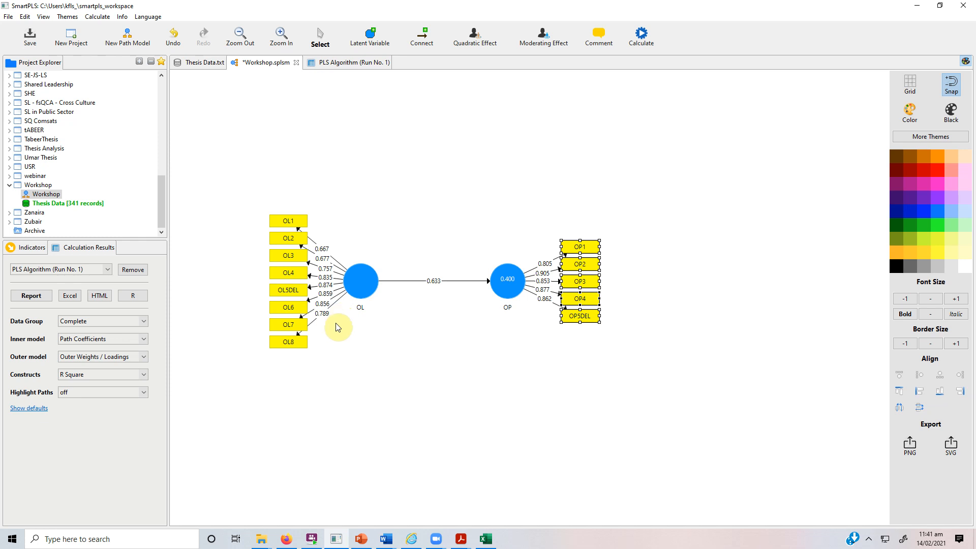
# - Return to the PLS Algorithm report and review the construct reliability and validity values of OL and OP
pyautogui.click(317, 65)
pyautogui.click(252, 62)
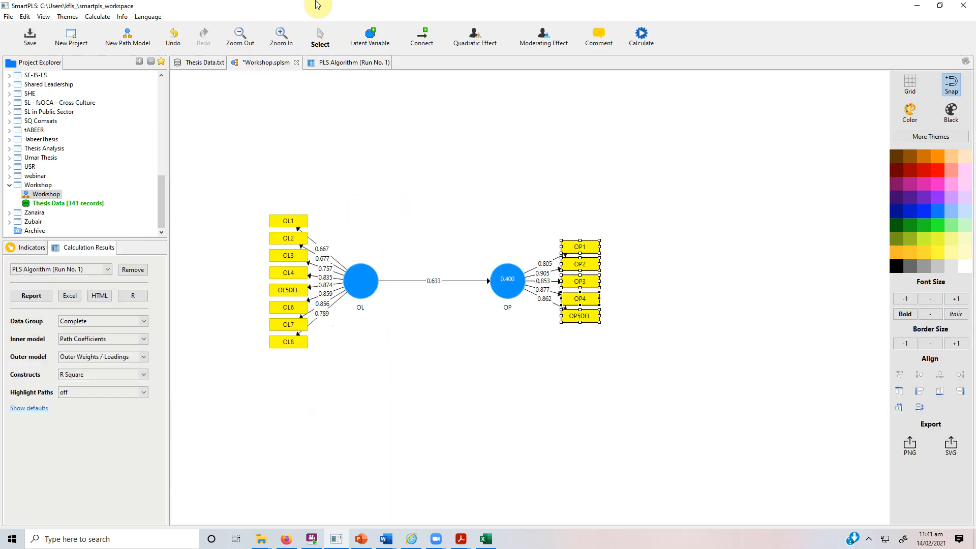
pyautogui.click(337, 65)
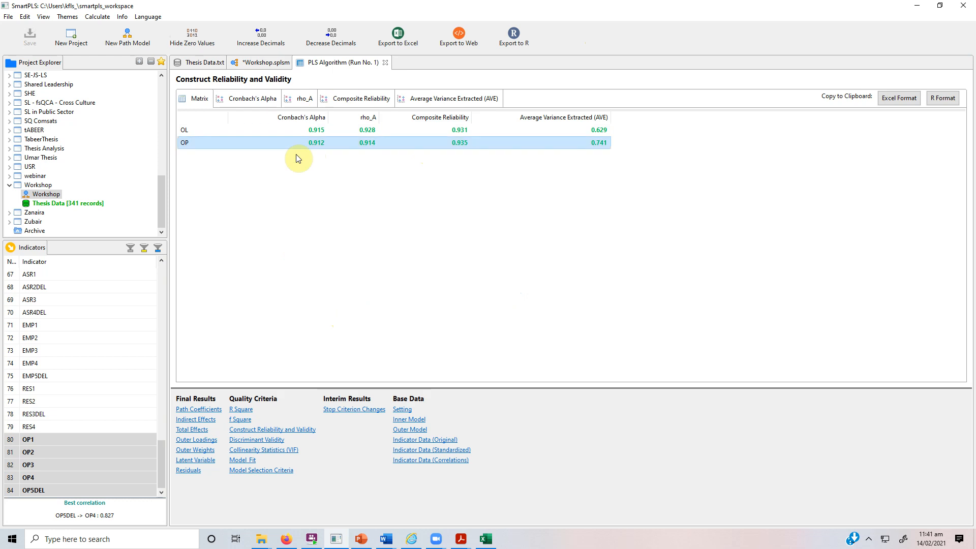
pyautogui.click(449, 128)
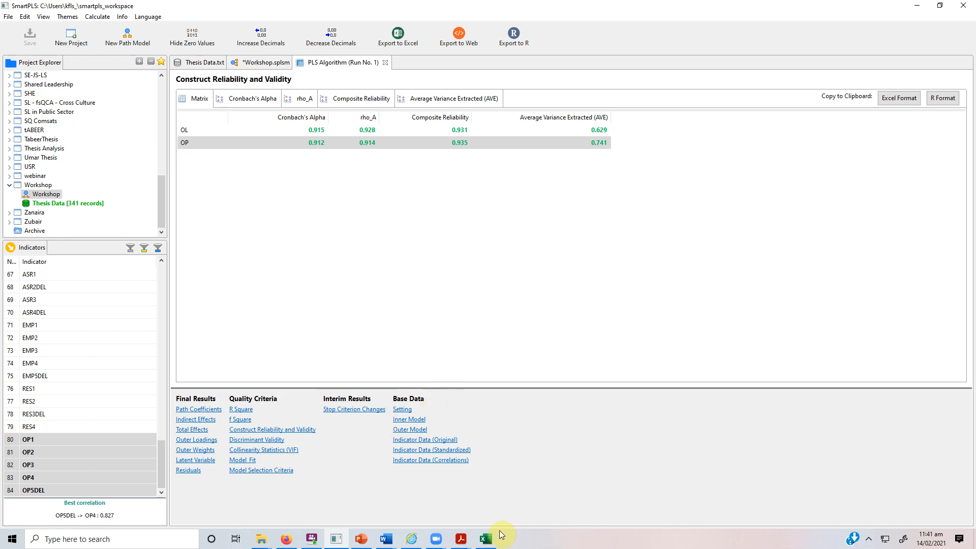
# - Switch to Adobe Acrobat Reader and show the paper on the impact of entrepreneurial leadership on project success
pyautogui.moveTo(456, 543)
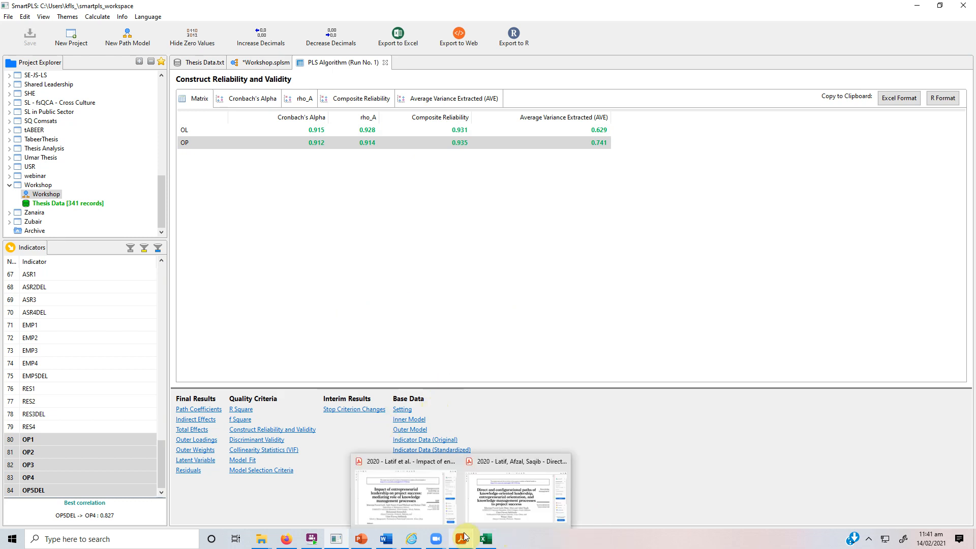
pyautogui.click(485, 500)
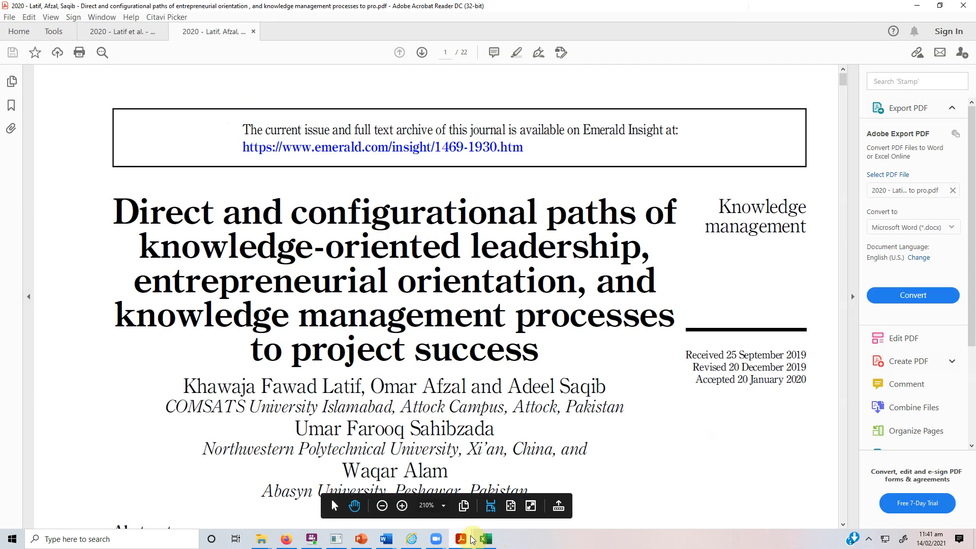
pyautogui.click(136, 36)
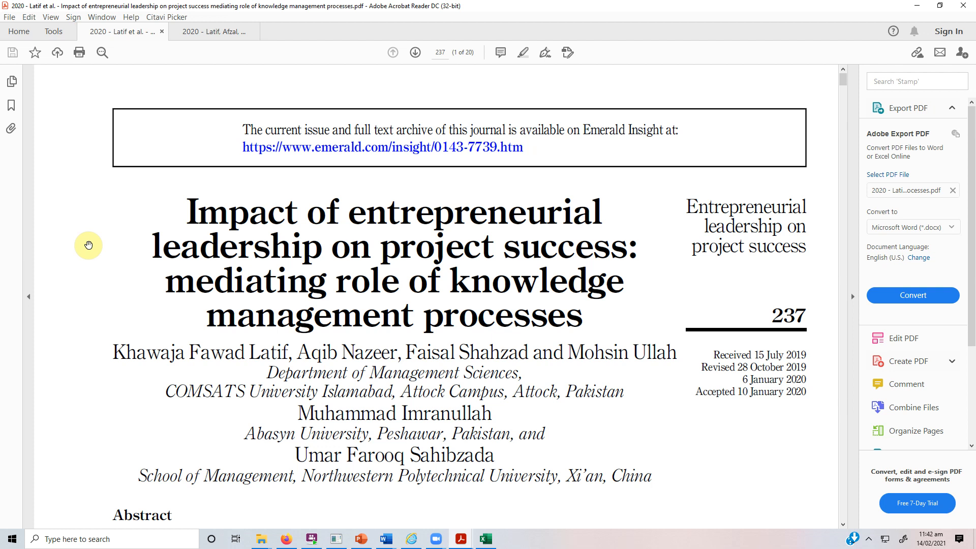
# - Find the Data analysis and results section of the paper and examine its Measurement model part
pyautogui.scroll(-15, 88, 245)
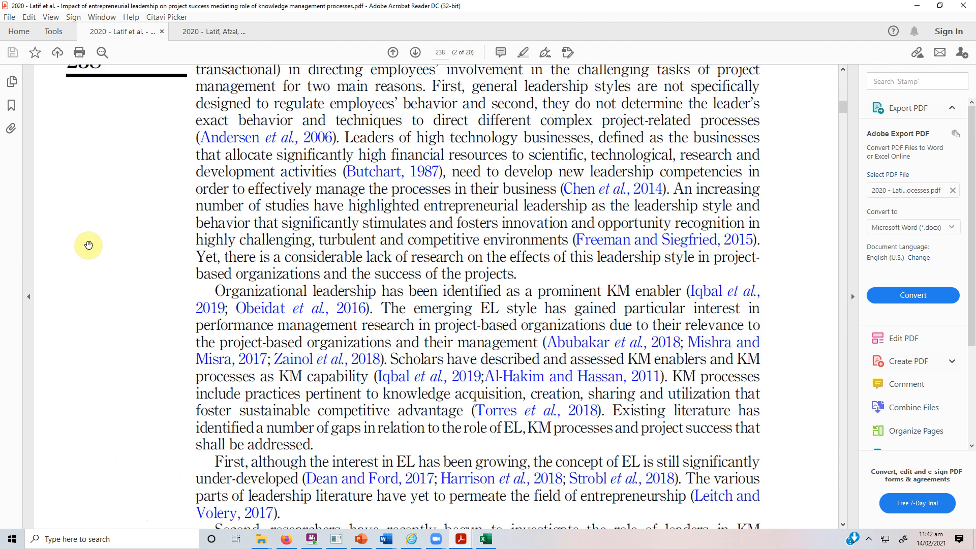
pyautogui.scroll(-20, 88, 245)
pyautogui.scroll(-20, 88, 245)
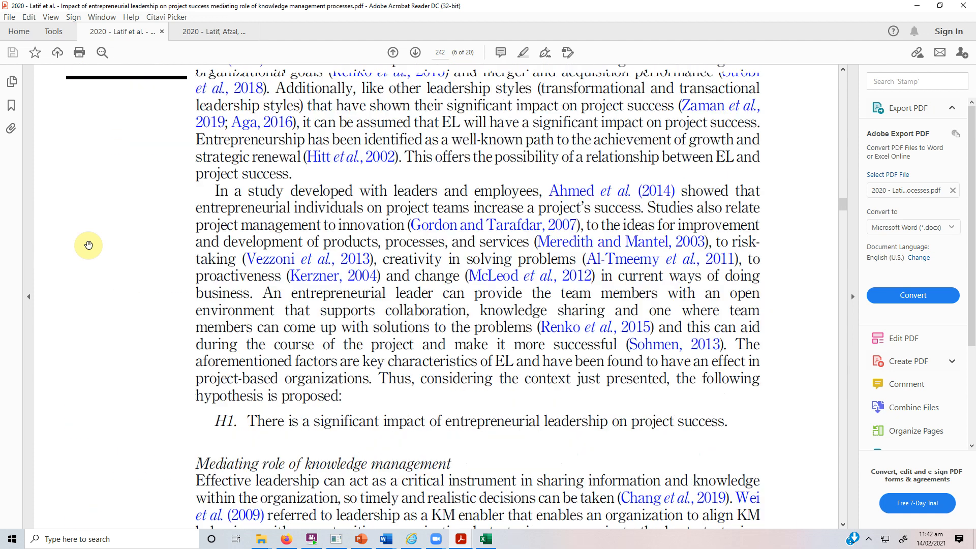
pyautogui.scroll(-20, 88, 245)
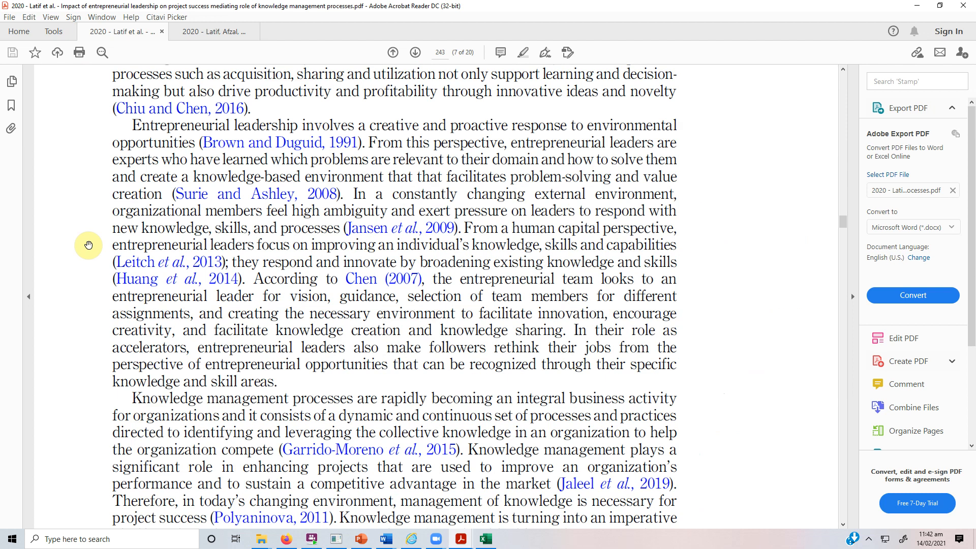
pyautogui.scroll(-10, 88, 245)
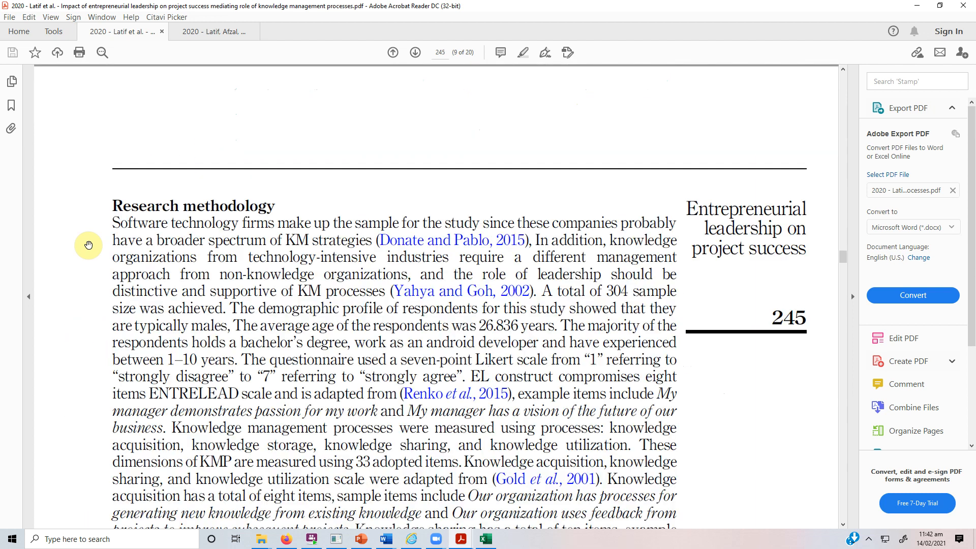
pyautogui.scroll(-10, 88, 245)
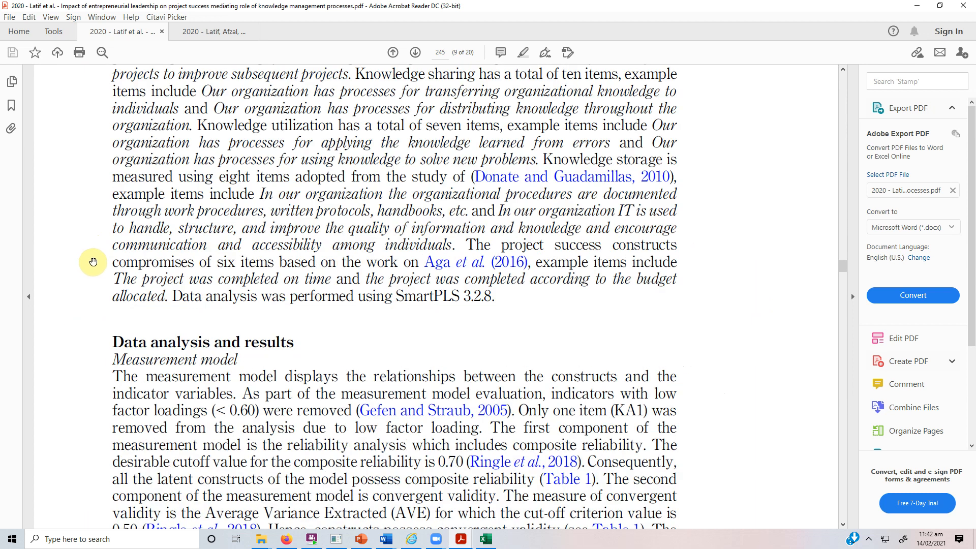
pyautogui.scroll(-4, 156, 183)
pyautogui.moveTo(113, 148); pyautogui.dragTo(309, 150)
pyautogui.click(310, 151)
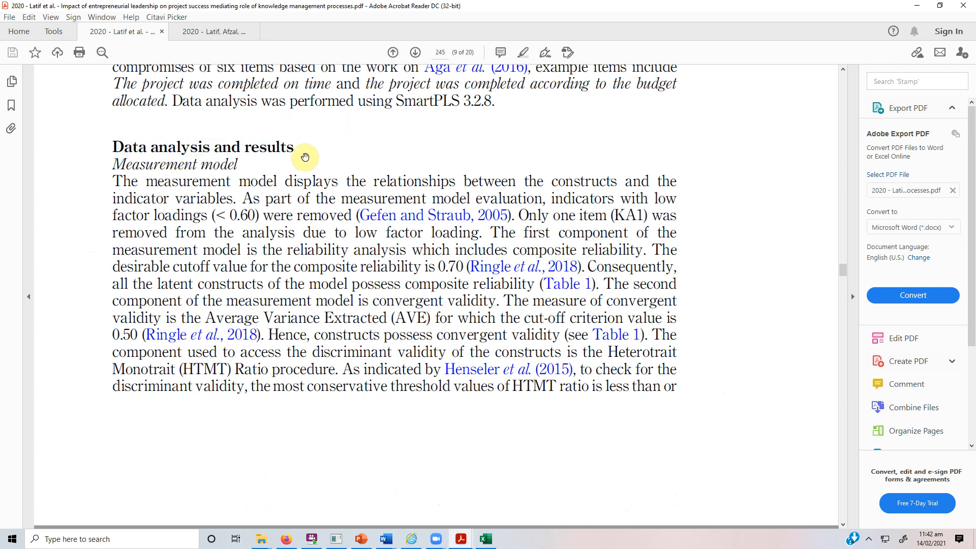
pyautogui.moveTo(116, 164); pyautogui.dragTo(238, 164)
pyautogui.click(82, 270)
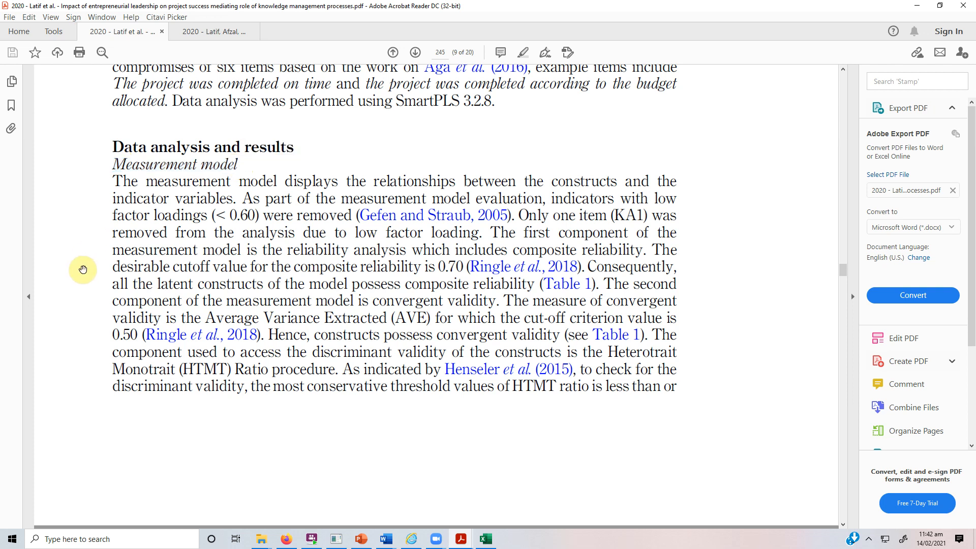
# - Examine the paper's Structural model and Mediation analysis sections, and return to the Measurement model section
pyautogui.scroll(-15, 83, 270)
pyautogui.scroll(-15, 106, 265)
pyautogui.scroll(-10, 110, 260)
pyautogui.moveTo(116, 202); pyautogui.dragTo(216, 204)
pyautogui.click(96, 305)
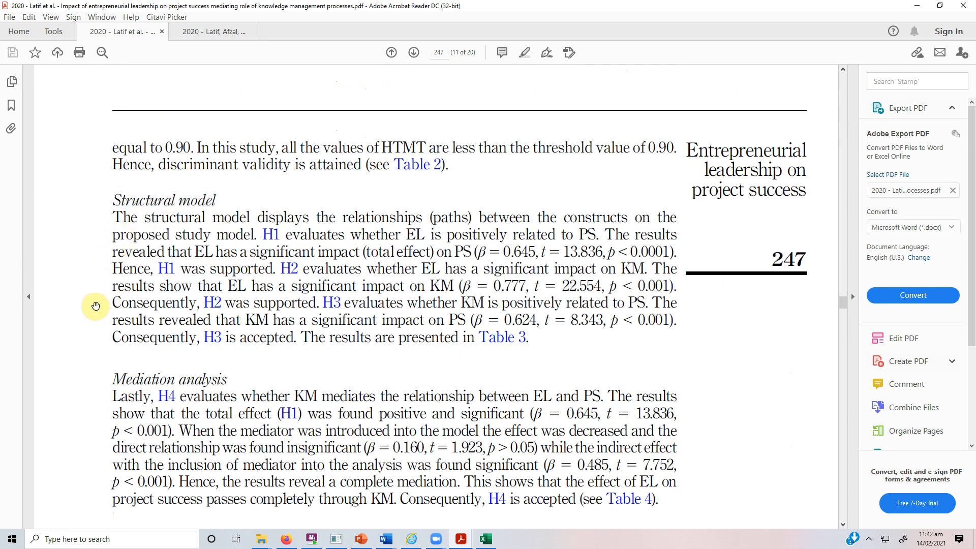
pyautogui.scroll(-5, 193, 279)
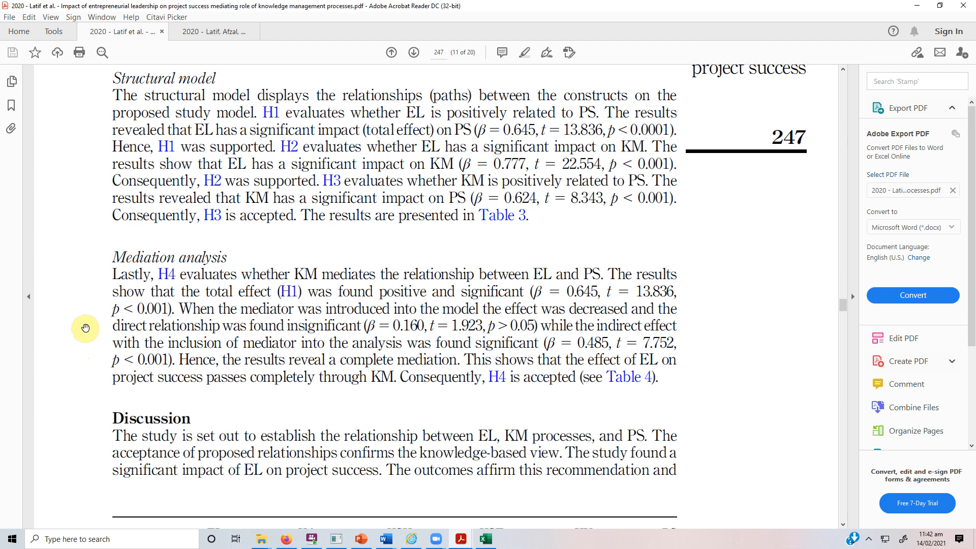
pyautogui.scroll(20, 85, 328)
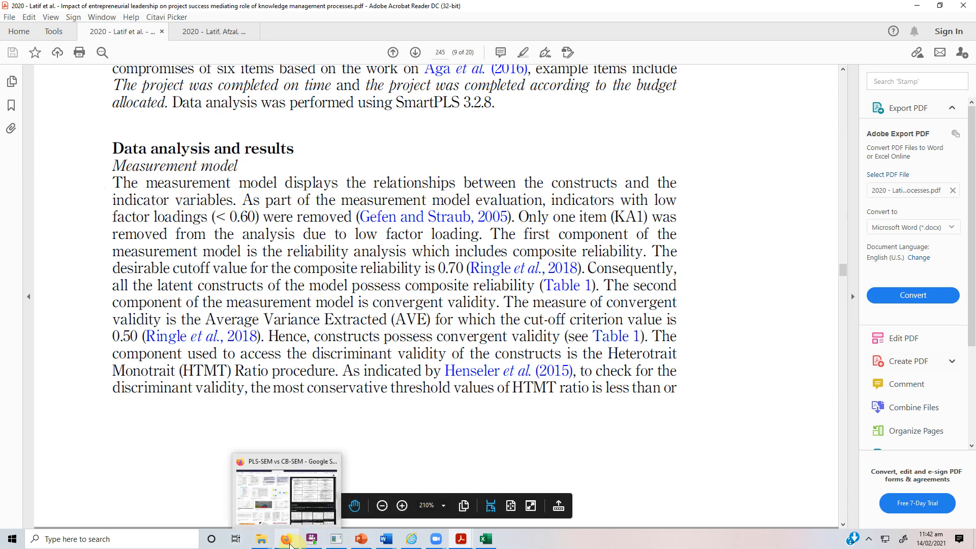
# - Switch to SmartPLS and examine the OL and OP constructs with their indicator loadings in the Workshop model, and reopen the PLS Algorithm report
pyautogui.click(345, 540)
pyautogui.click(246, 68)
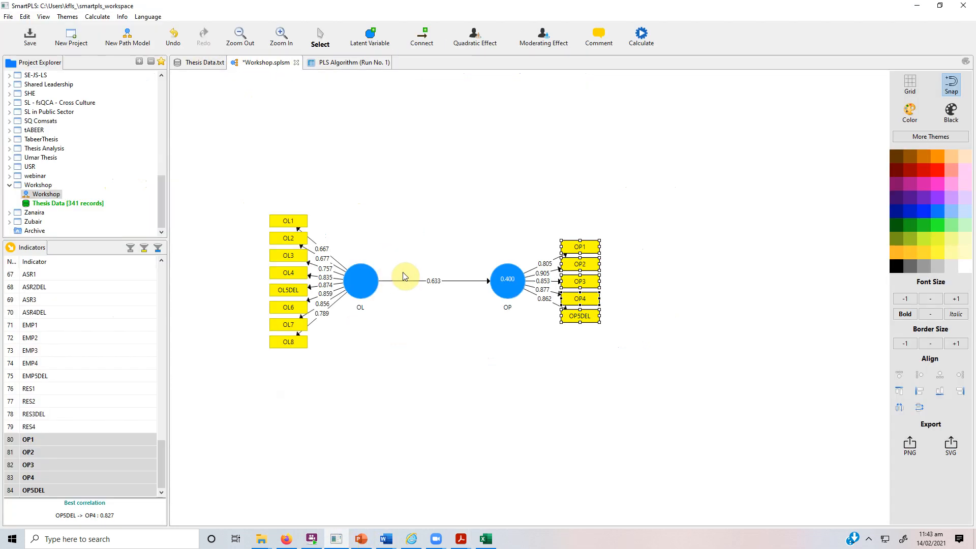
pyautogui.click(491, 281)
pyautogui.click(364, 274)
pyautogui.moveTo(245, 187); pyautogui.dragTo(314, 381)
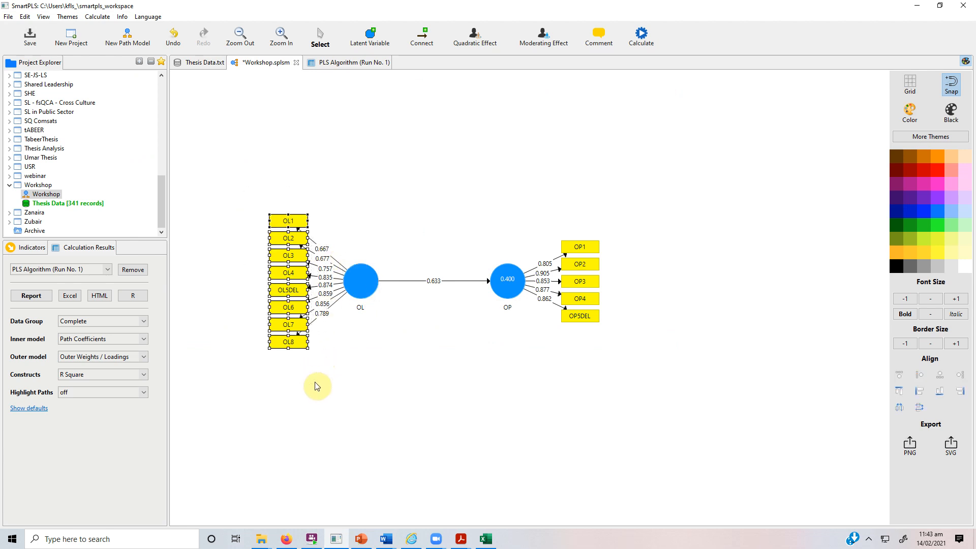
pyautogui.moveTo(239, 198); pyautogui.dragTo(321, 373)
pyautogui.click(363, 282)
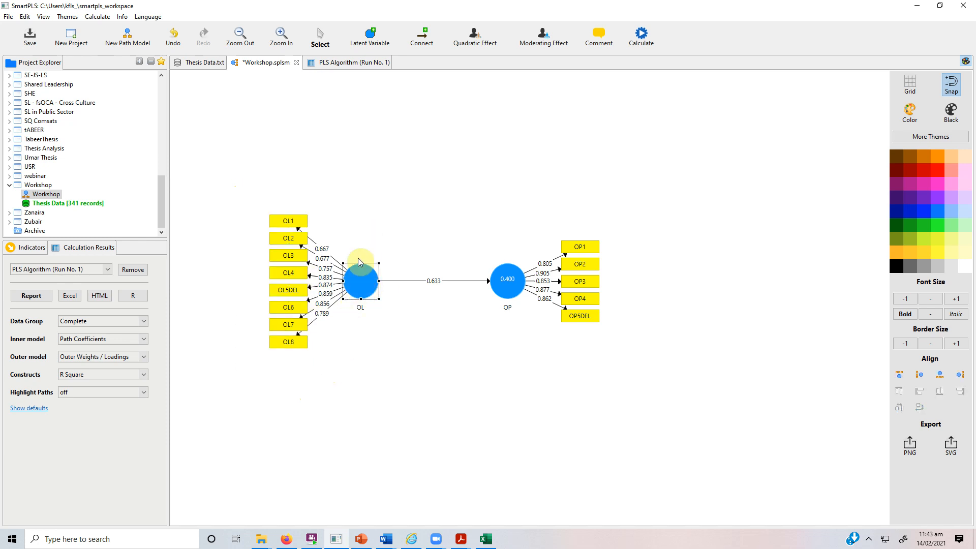
pyautogui.moveTo(544, 219); pyautogui.dragTo(618, 391)
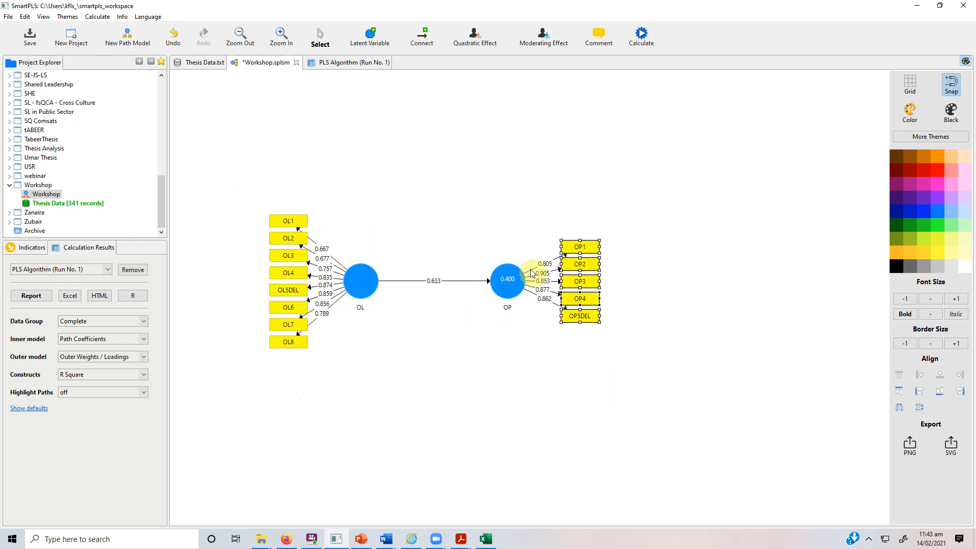
pyautogui.click(322, 67)
# - Examine the low factor loading cutoff in the paper's Measurement model section in Acrobat Reader, and return to the Workshop model in SmartPLS
pyautogui.click(461, 539)
pyautogui.click(406, 511)
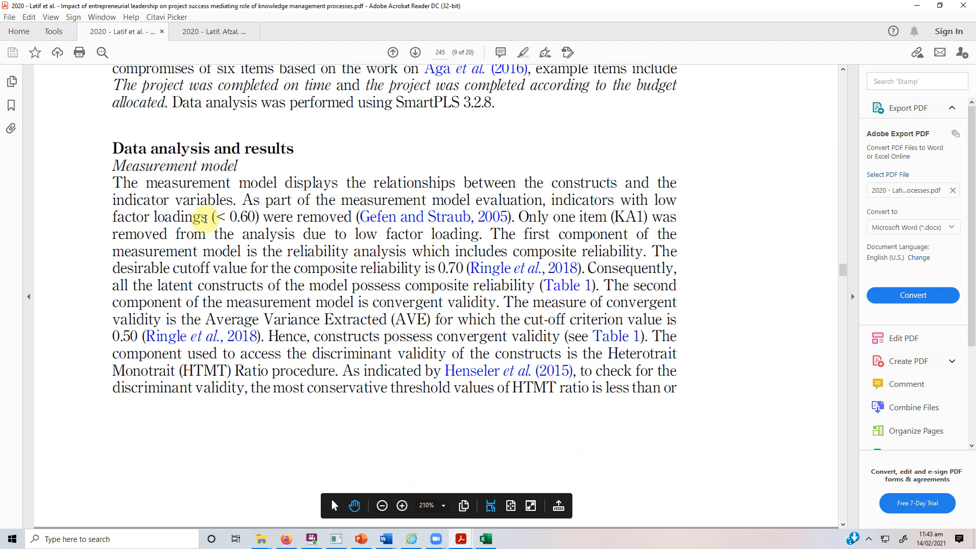
pyautogui.moveTo(209, 217); pyautogui.dragTo(262, 217)
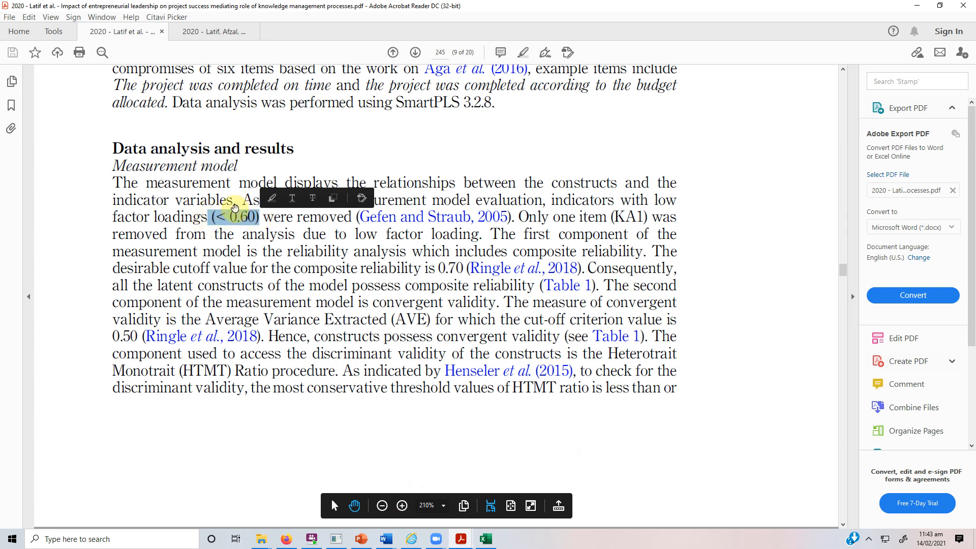
pyautogui.click(89, 256)
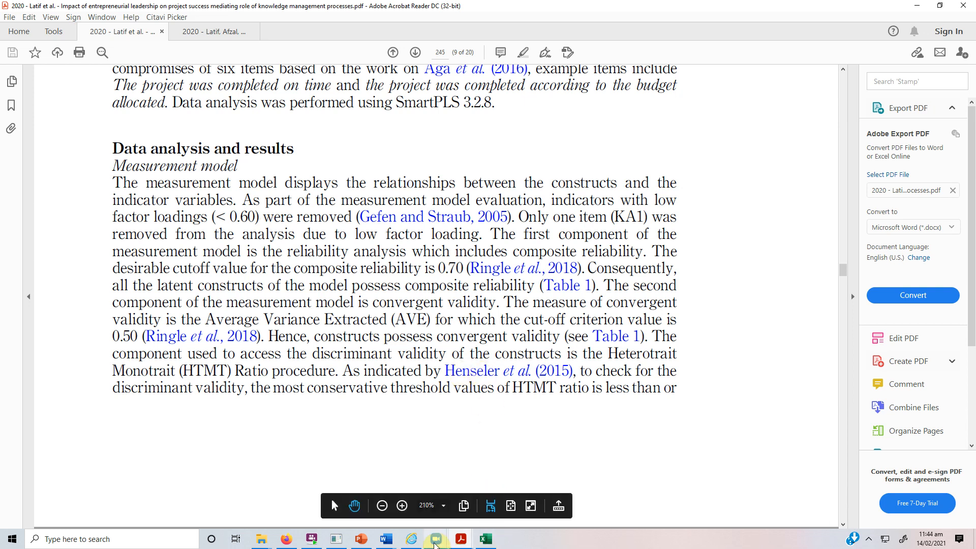
pyautogui.click(336, 538)
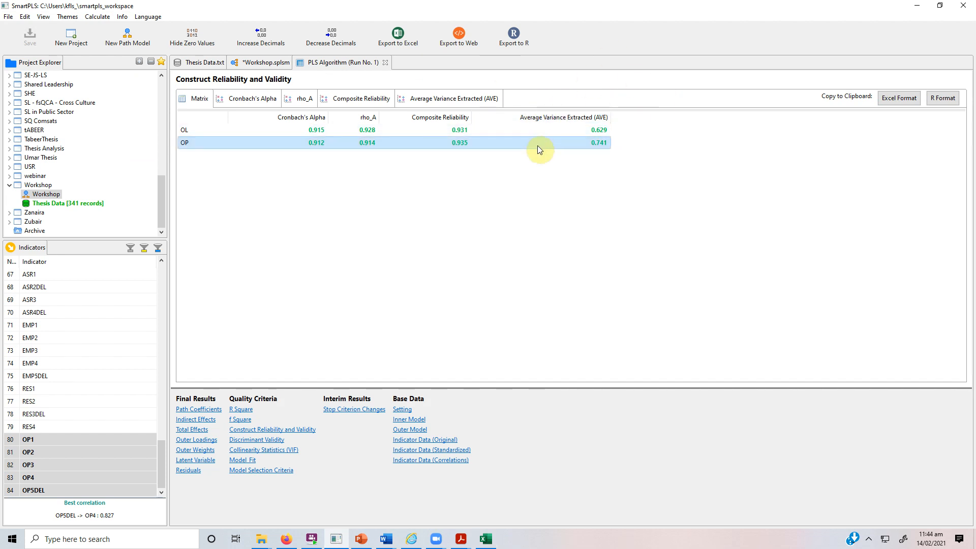
pyautogui.click(263, 63)
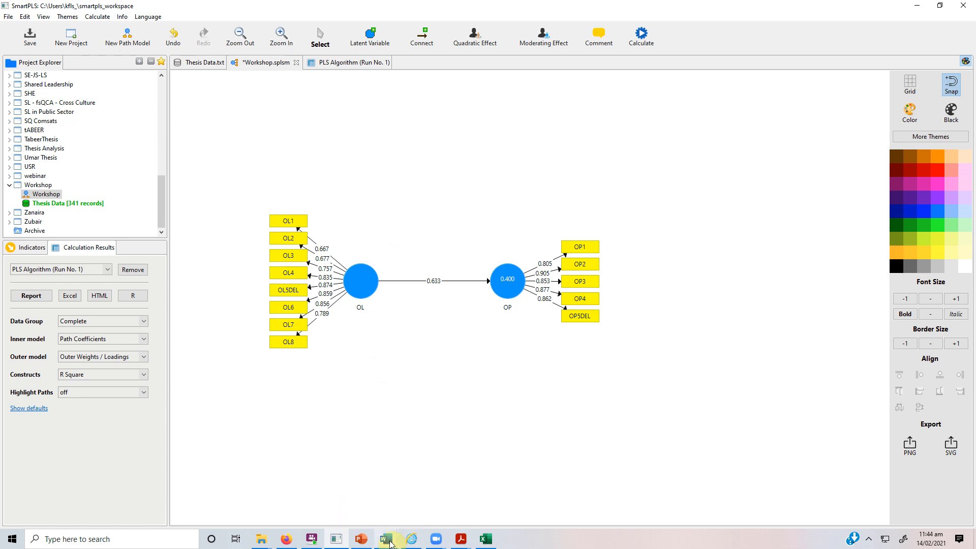
# - Switch to the Word questionnaire and add the lines "Construct Validity", "Convergent Validity" and "Discriminant Validity" below the CGPA line
pyautogui.moveTo(390, 544)
pyautogui.click(440, 491)
pyautogui.scroll(-1, 971, 295)
pyautogui.scroll(-8, 970, 294)
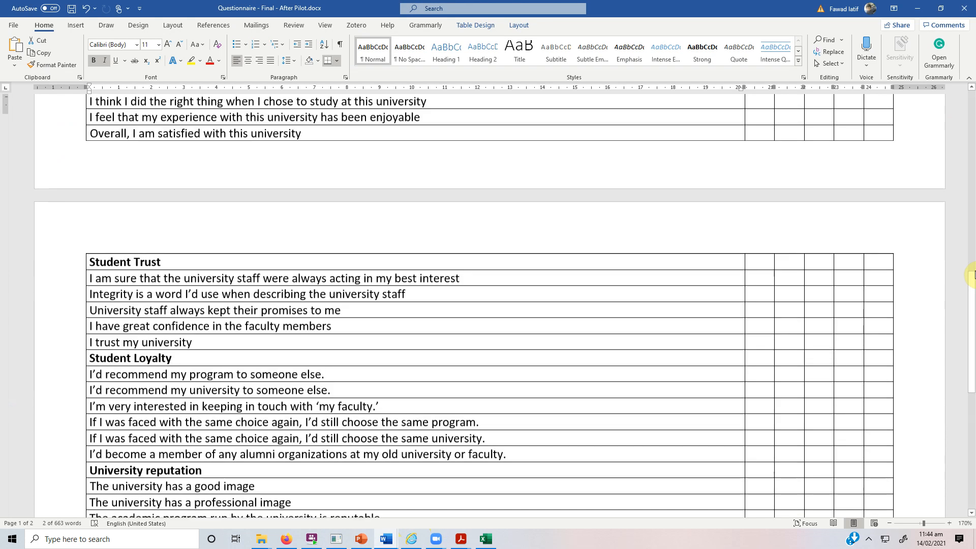
pyautogui.scroll(-8, 701, 264)
pyautogui.click(451, 312)
pyautogui.press('Return')
pyautogui.write('Construct Validity')
pyautogui.press('Return')
pyautogui.write('Convergent Validity')
pyautogui.press('Return')
pyautogui.write('Discriminant Validity')
# - Format the Convergent Validity and Discriminant Validity lines as a numbered list
pyautogui.press('Up')
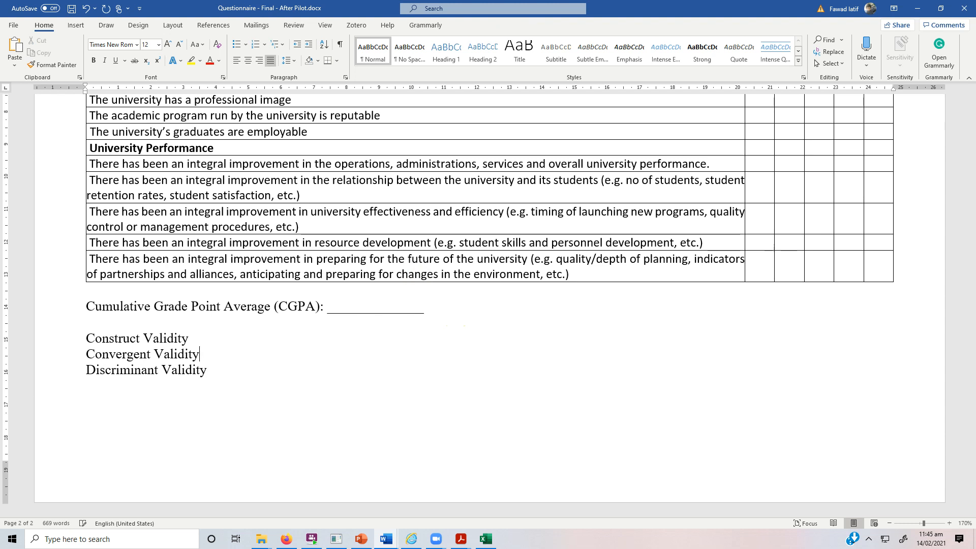
pyautogui.press('Home')
pyautogui.hotkey('shift', 'Down')
pyautogui.hotkey('shift', 'Down')
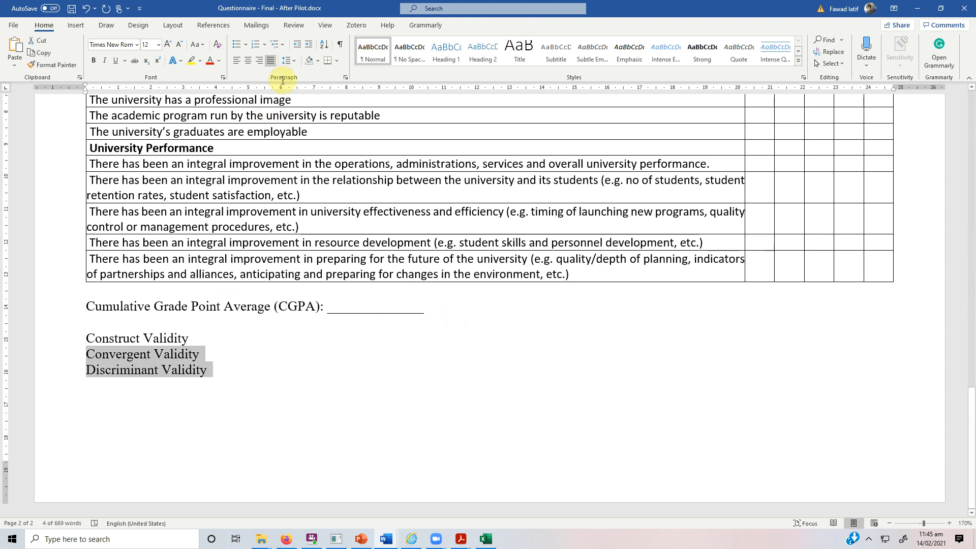
pyautogui.click(256, 44)
pyautogui.click(265, 376)
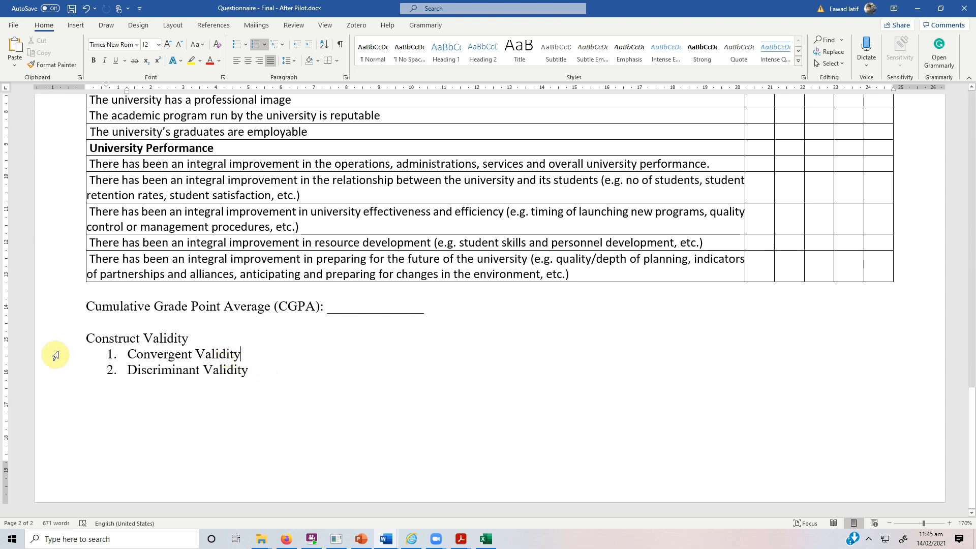
# - Push the Construct Validity heading and its list onto a new page with blank lines above it
pyautogui.click(85, 338)
pyautogui.press('Return')
pyautogui.press('Return')
pyautogui.press('Return')
pyautogui.press('Return')
pyautogui.press('Return')
pyautogui.press('Return')
pyautogui.press('Return')
pyautogui.press('Return')
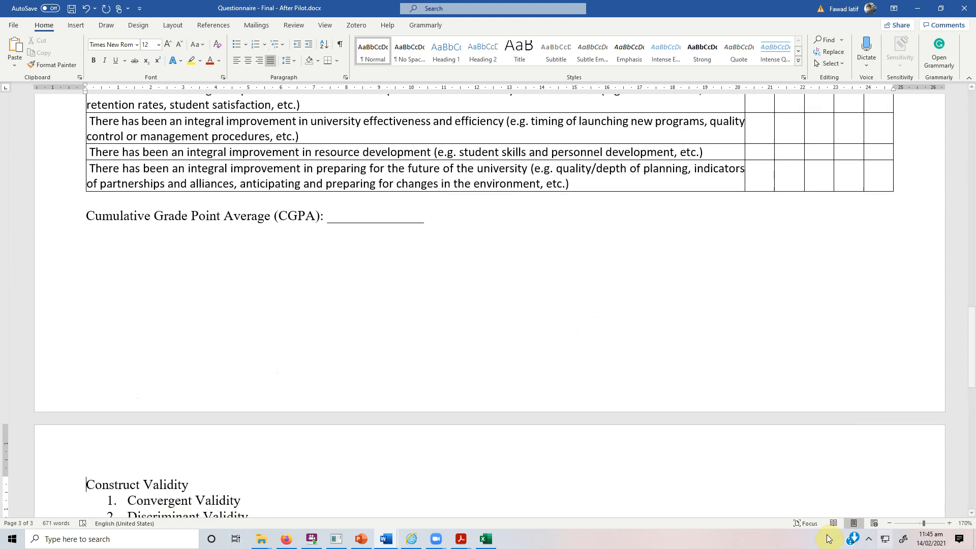
pyautogui.scroll(-5, 718, 433)
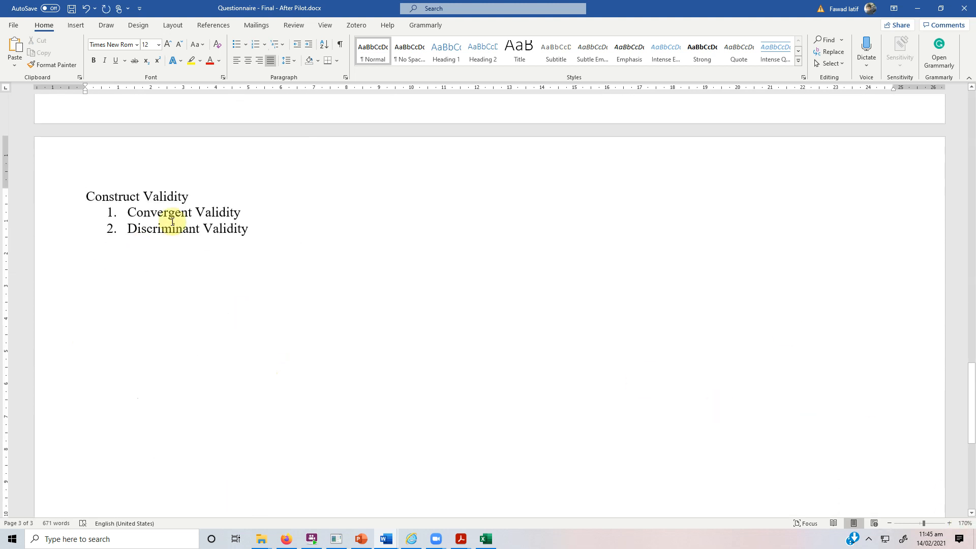
# - Append "– Average Variance Extracted (AVE)" to the Convergent Validity list item
pyautogui.click(254, 213)
pyautogui.write('- Average Variance Ex')
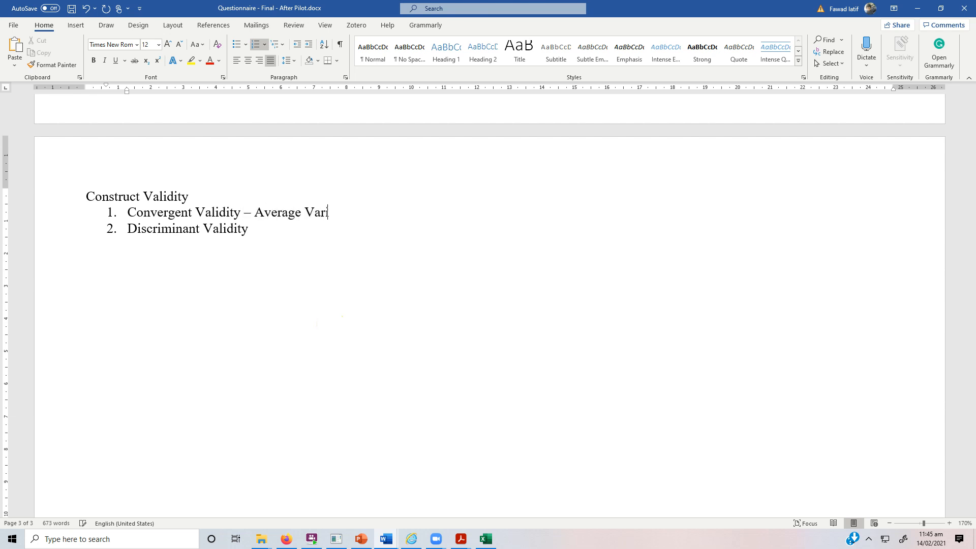
pyautogui.write('tracted ()')
pyautogui.press('Left')
pyautogui.write('AVE')
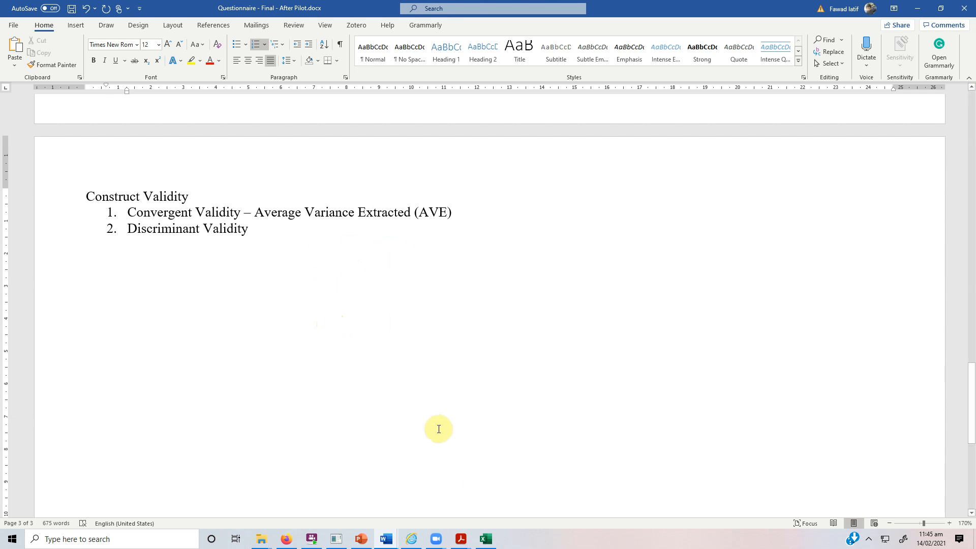
# - Switch to SmartPLS and compare the AVE values in the PLS Algorithm report with the OL construct and its indicators in the model
pyautogui.click(341, 543)
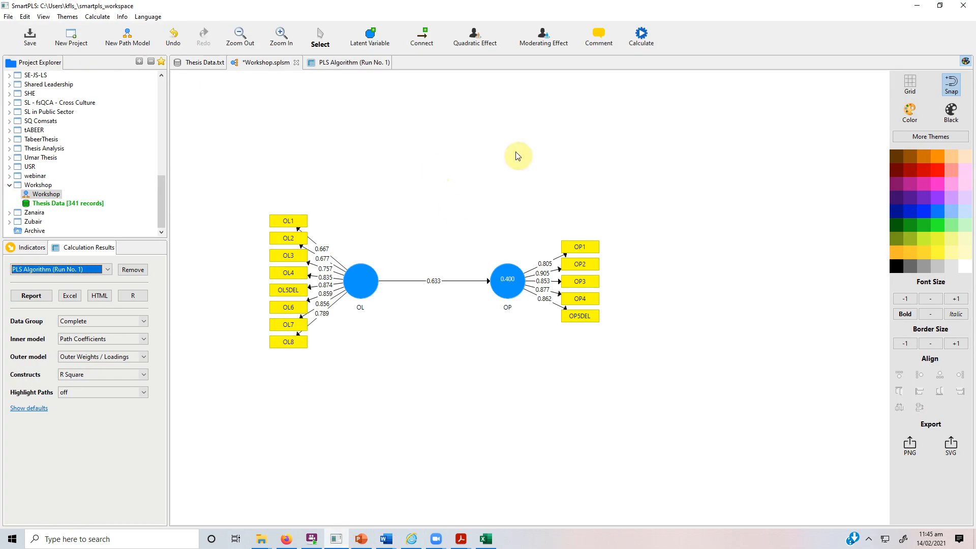
pyautogui.click(364, 65)
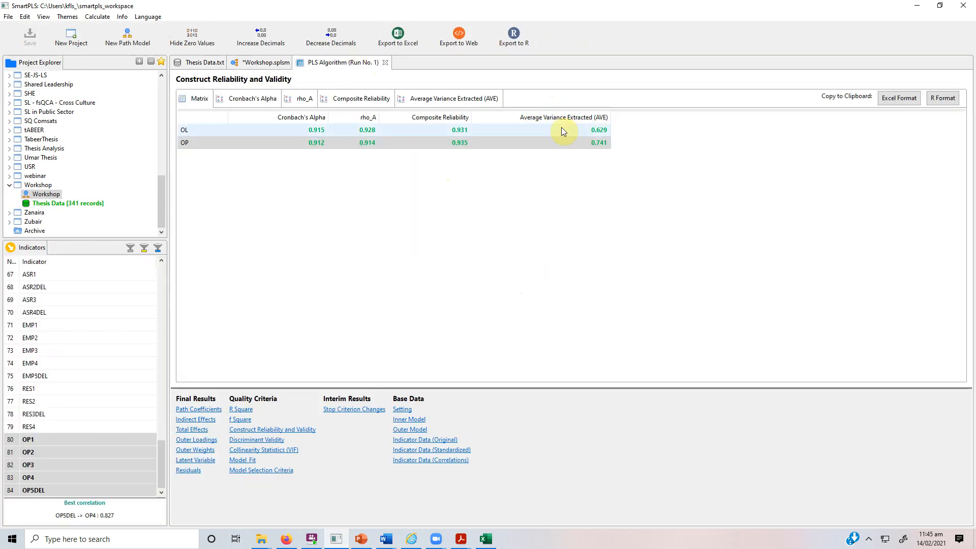
pyautogui.click(256, 66)
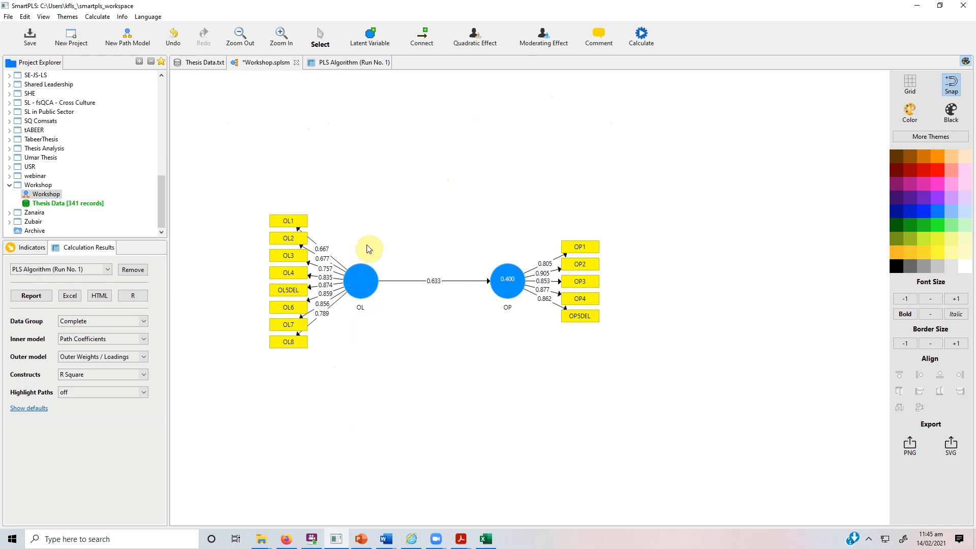
pyautogui.click(358, 286)
pyautogui.moveTo(253, 193); pyautogui.dragTo(317, 395)
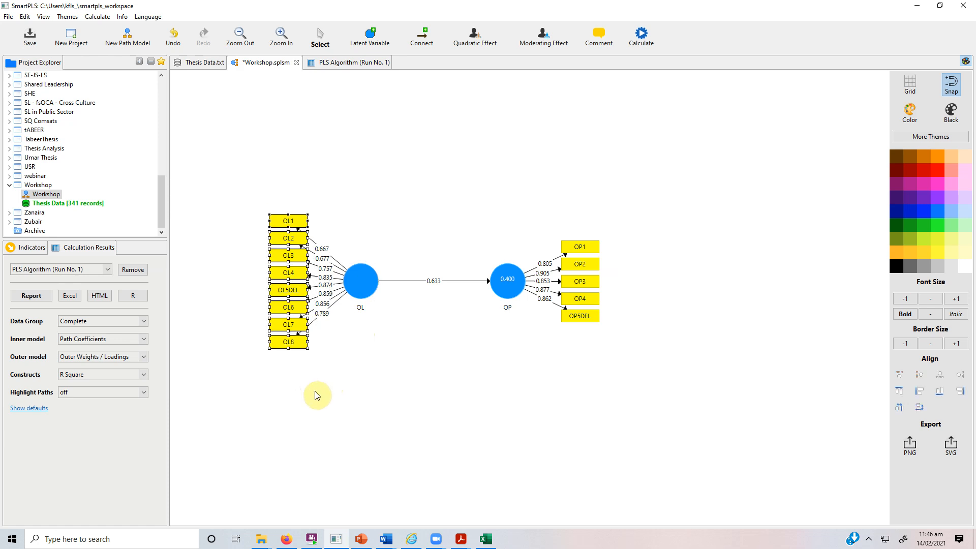
pyautogui.click(317, 395)
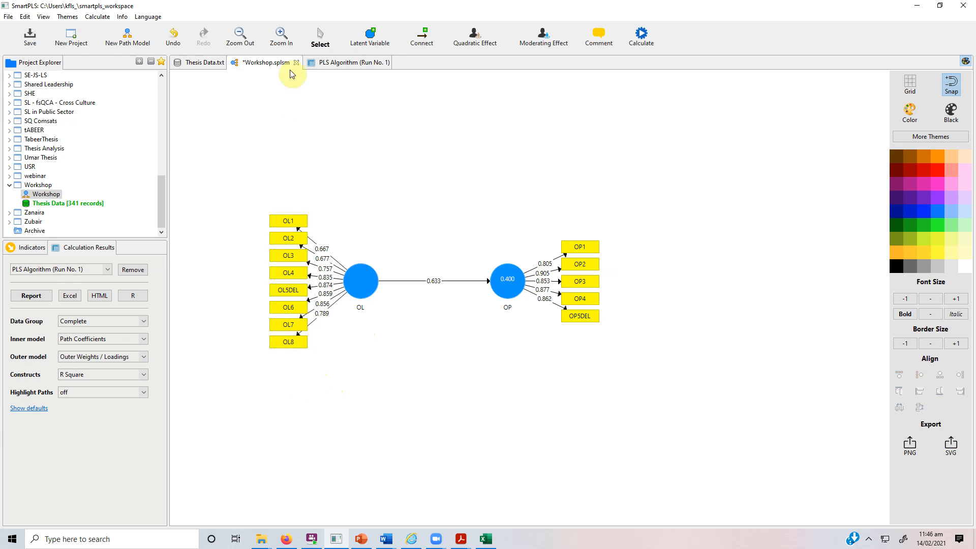
pyautogui.click(331, 66)
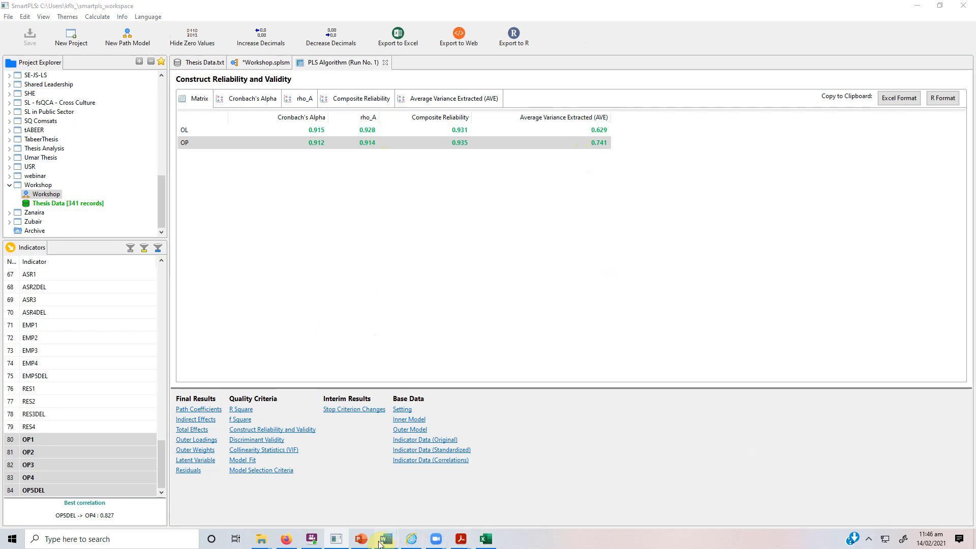
# - Switch to Word and add the threshold "> .50" after Average Variance Extracted (AVE) in the Convergent Validity item
pyautogui.moveTo(386, 538)
pyautogui.click(420, 514)
pyautogui.press('End')
pyautogui.write('> .5')
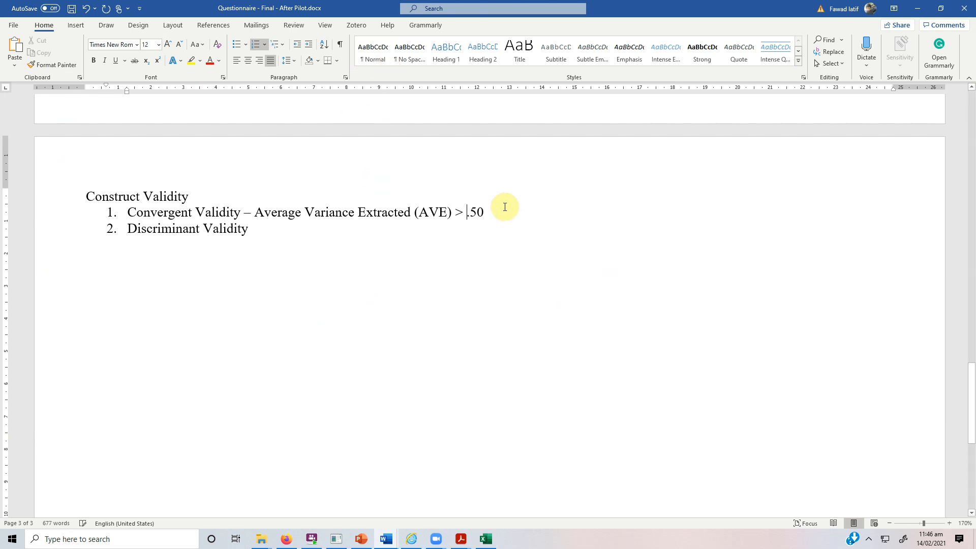
# - Glance at the Thesis Data workbook in Excel, and check the AVE values in SmartPLS against the OL and OP blocks of the model
pyautogui.click(496, 539)
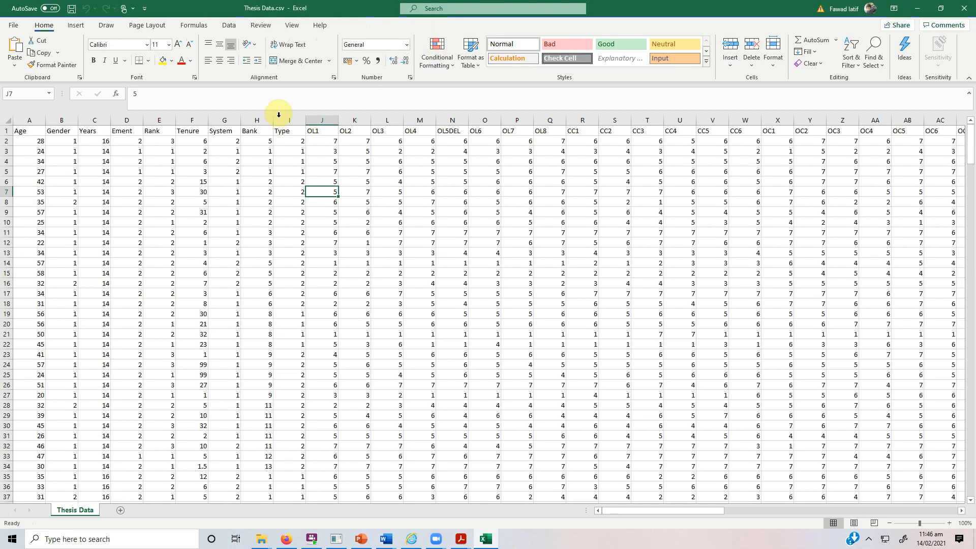
pyautogui.click(330, 542)
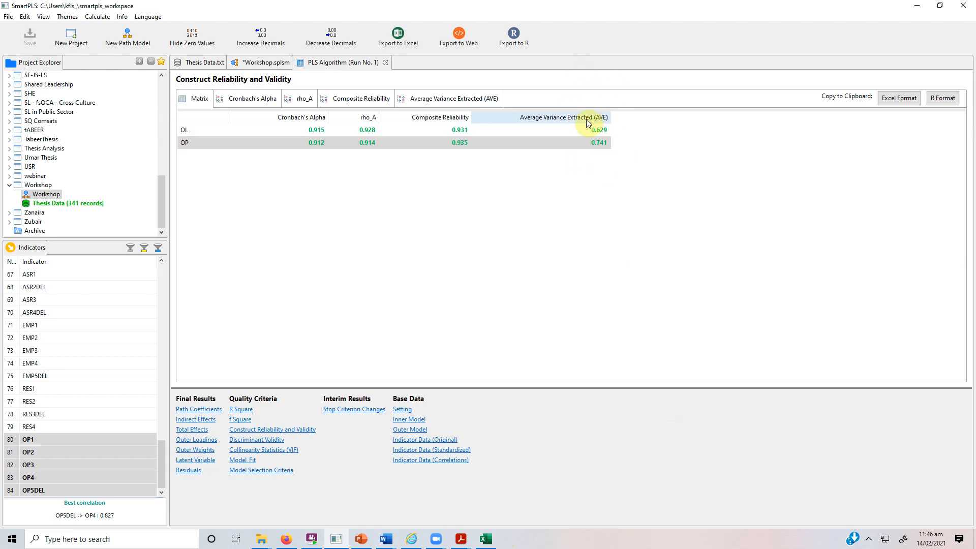
pyautogui.click(593, 139)
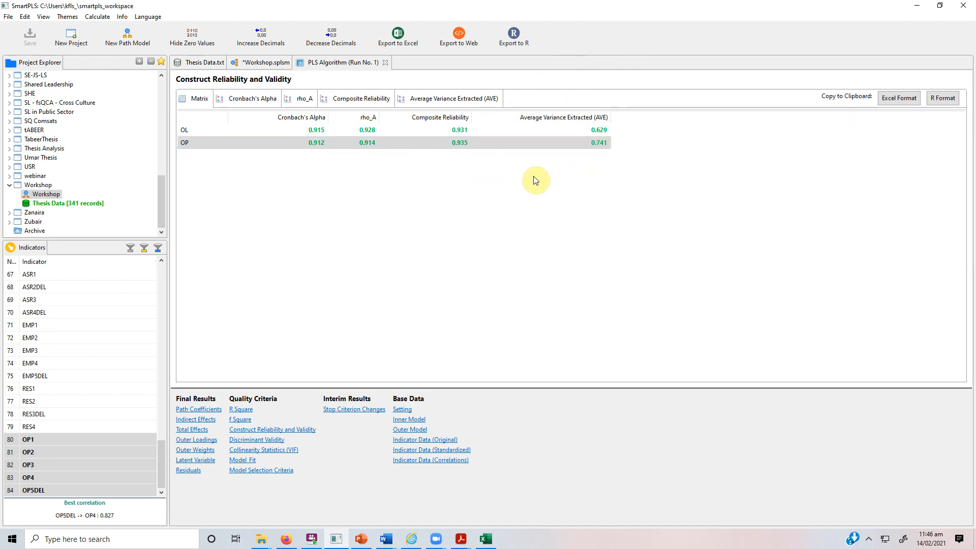
pyautogui.click(254, 62)
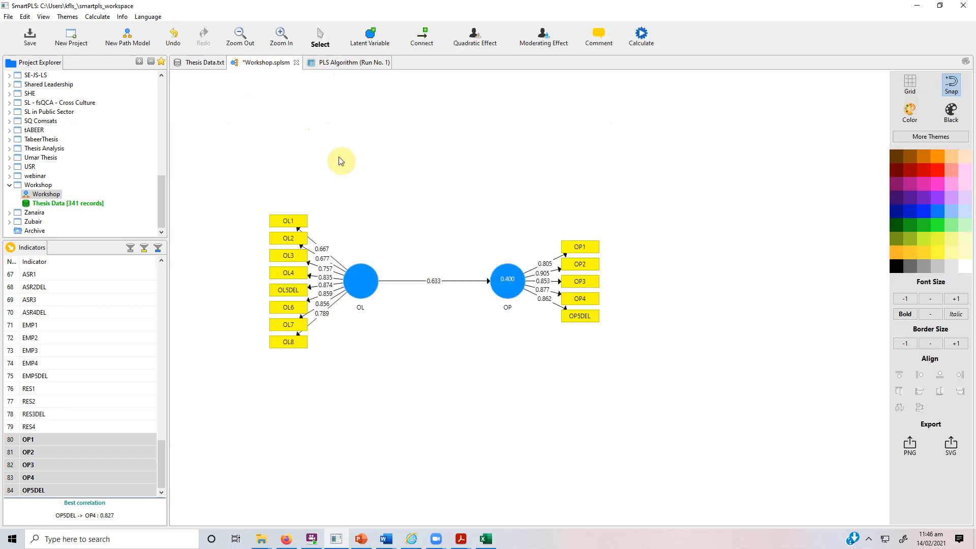
pyautogui.moveTo(251, 175); pyautogui.dragTo(413, 409)
pyautogui.moveTo(461, 175); pyautogui.dragTo(658, 446)
pyautogui.click(340, 62)
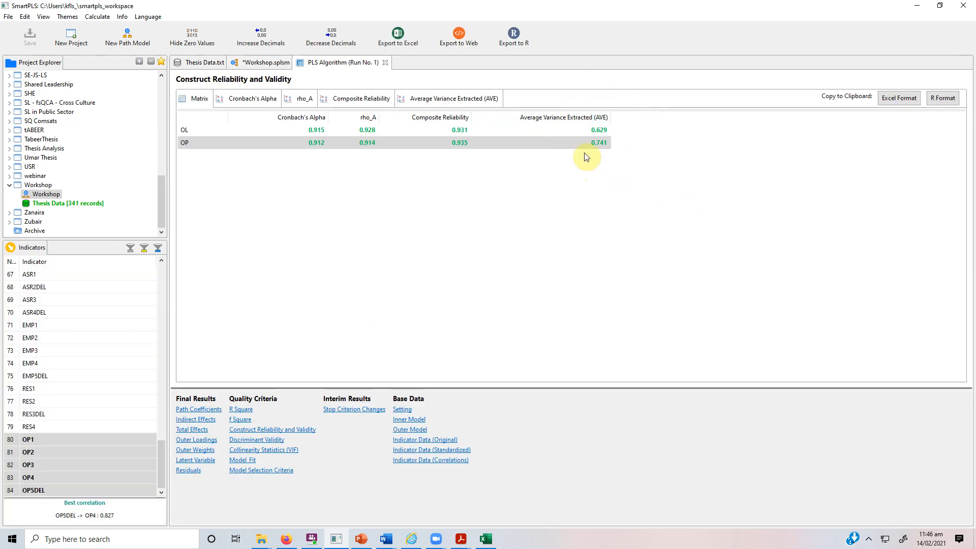
# - Examine an enlarged view of the Workshop model, going through the OL construct and its indicators from OL1 to OL8
pyautogui.click(271, 64)
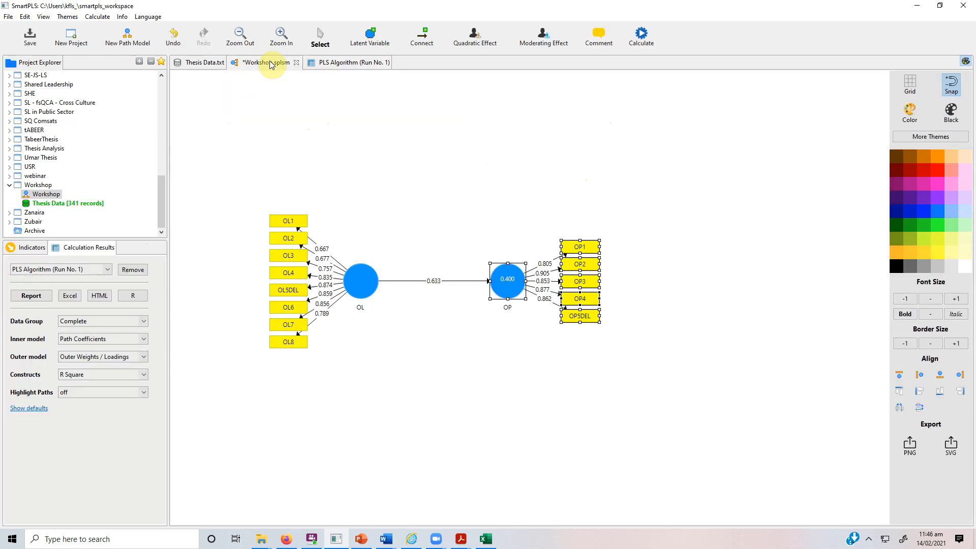
pyautogui.click(363, 286)
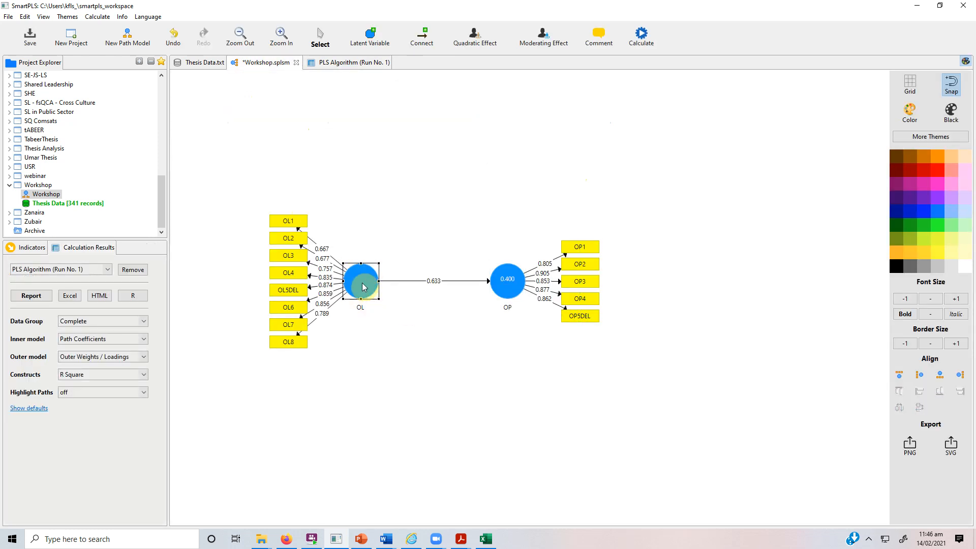
pyautogui.click(282, 34)
pyautogui.click(282, 34)
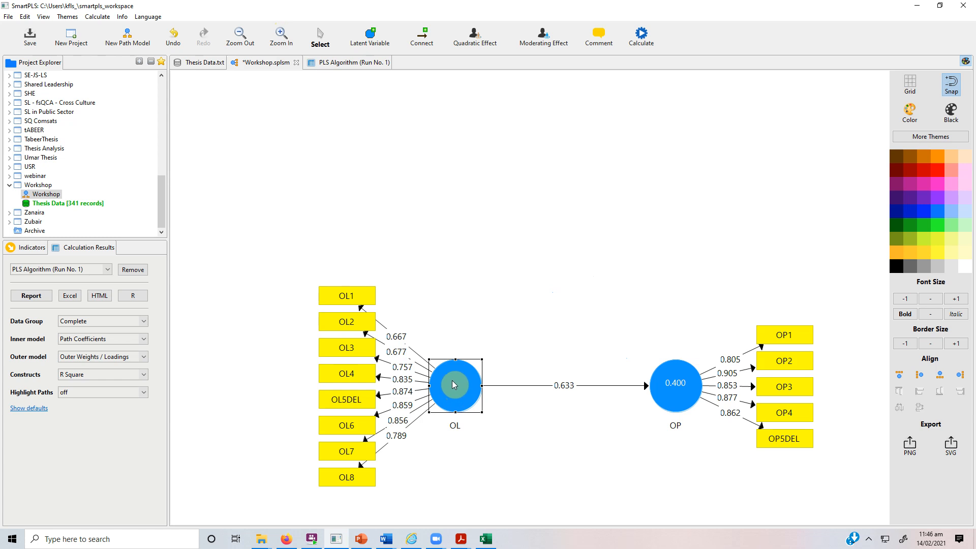
pyautogui.click(346, 299)
pyautogui.click(349, 326)
pyautogui.click(350, 354)
pyautogui.click(355, 401)
pyautogui.click(351, 427)
pyautogui.click(350, 452)
pyautogui.click(348, 478)
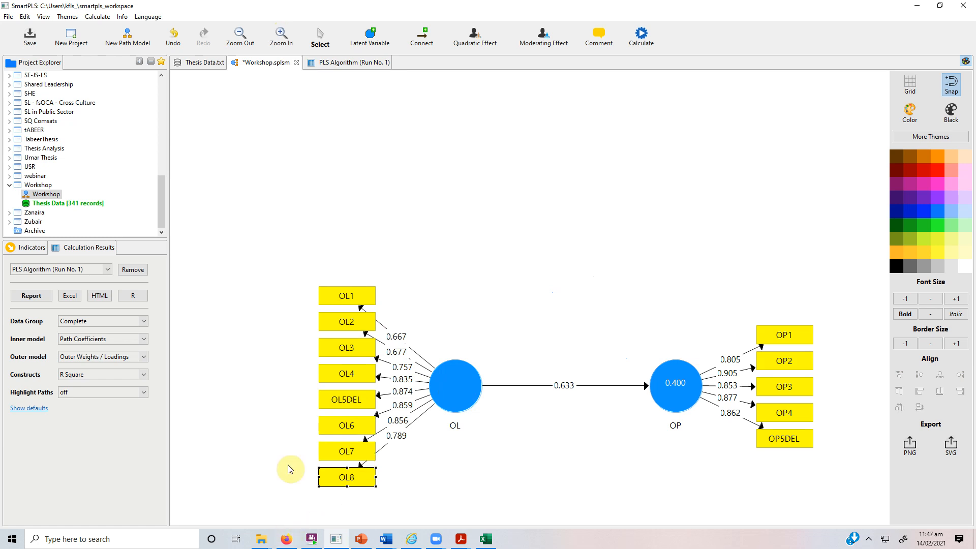
pyautogui.click(289, 438)
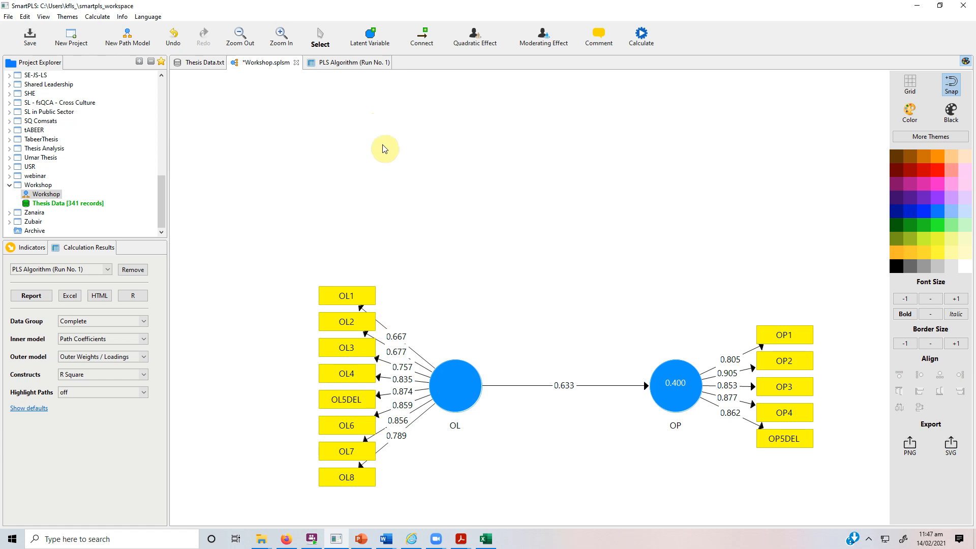
pyautogui.moveTo(418, 320); pyautogui.dragTo(470, 424)
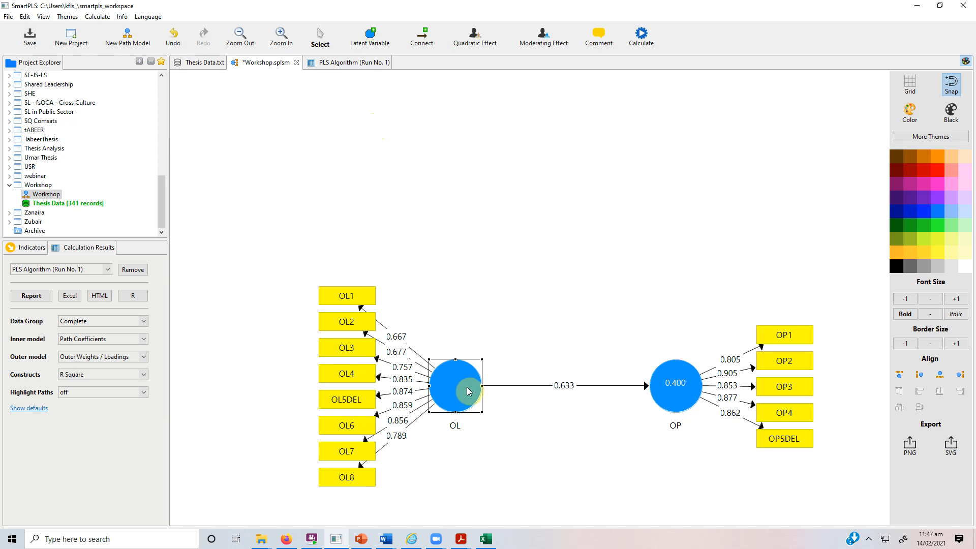
# - Examine the OL construct together with its indicators OL1 to OL8 in the Workshop model
pyautogui.moveTo(276, 253); pyautogui.dragTo(398, 501)
pyautogui.moveTo(418, 288); pyautogui.dragTo(494, 468)
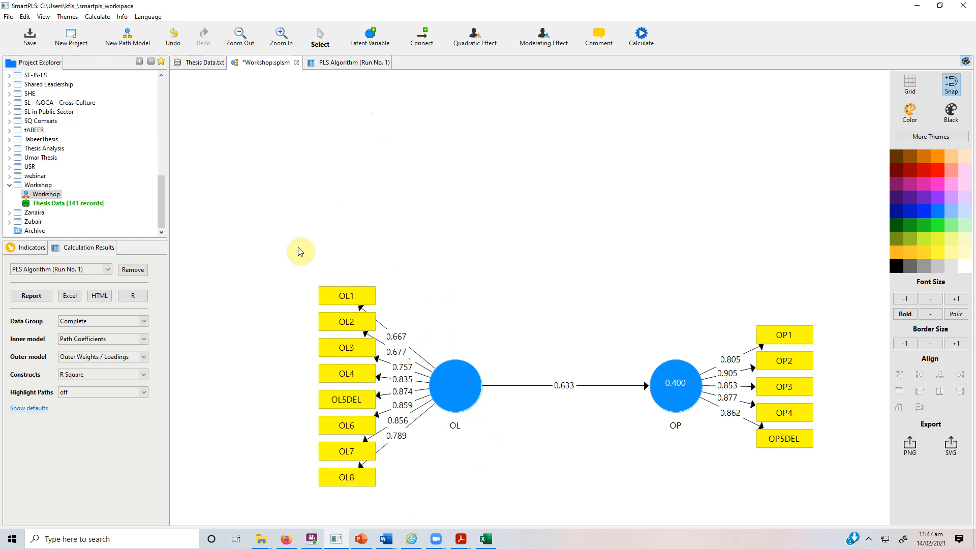
pyautogui.click(463, 389)
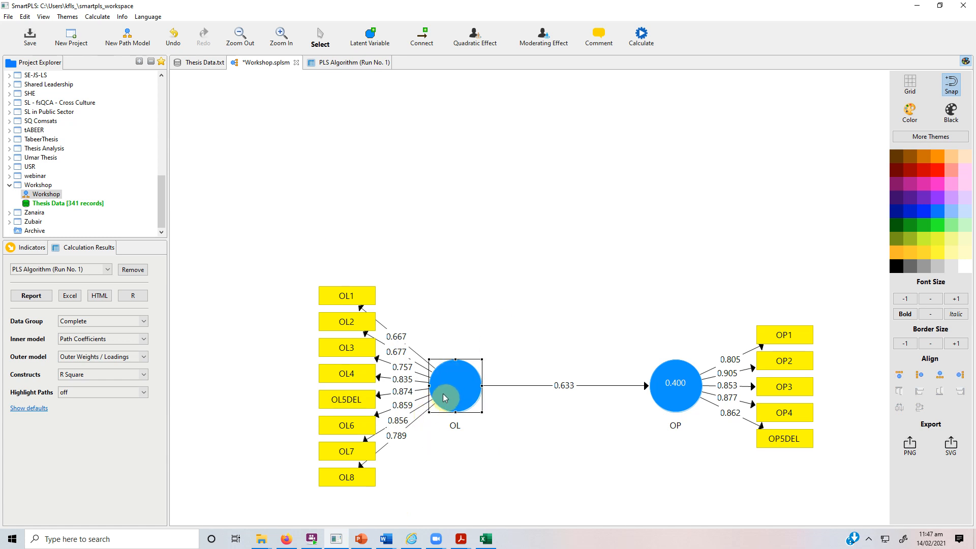
pyautogui.click(301, 255)
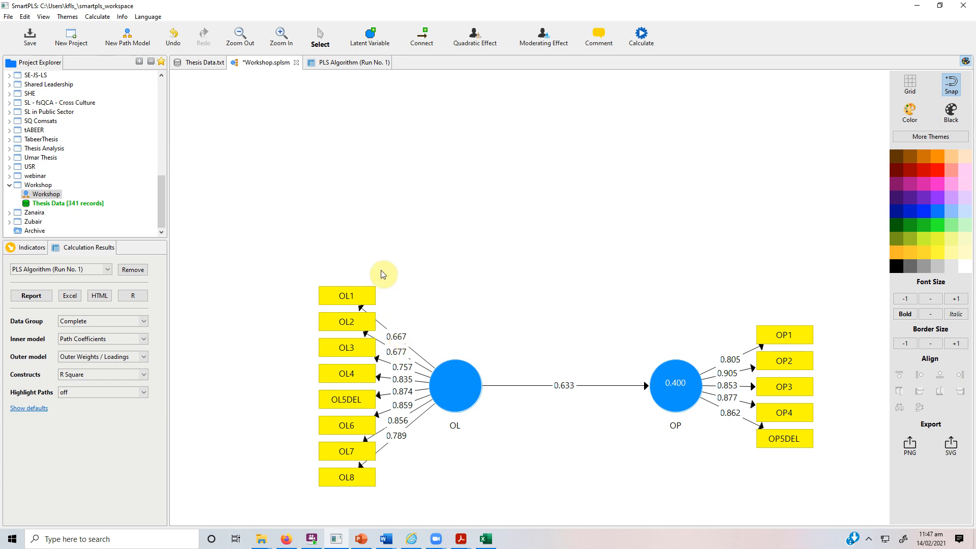
pyautogui.moveTo(305, 256); pyautogui.dragTo(404, 494)
pyautogui.click(252, 223)
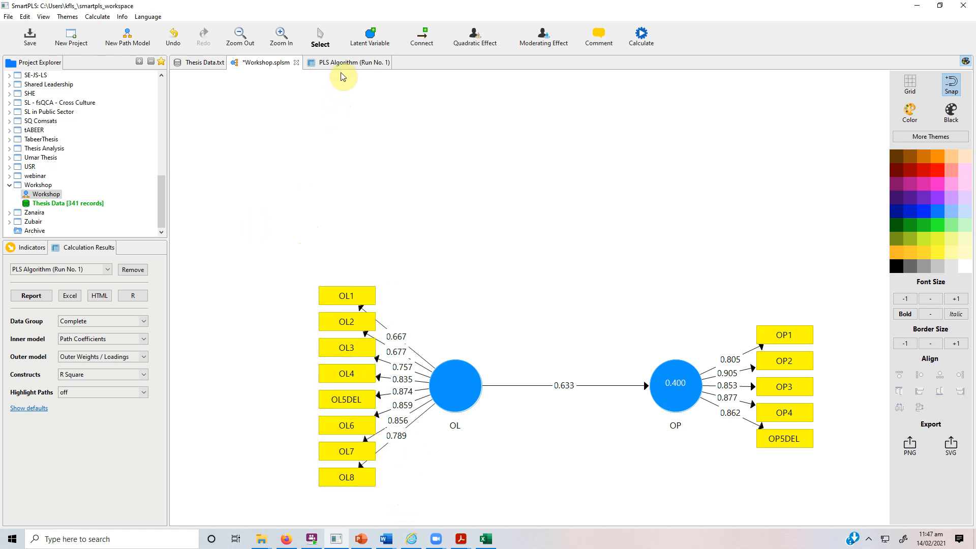
# - Compare the OL indicators in the Workshop model with OL's AVE value in the PLS Algorithm report
pyautogui.click(341, 67)
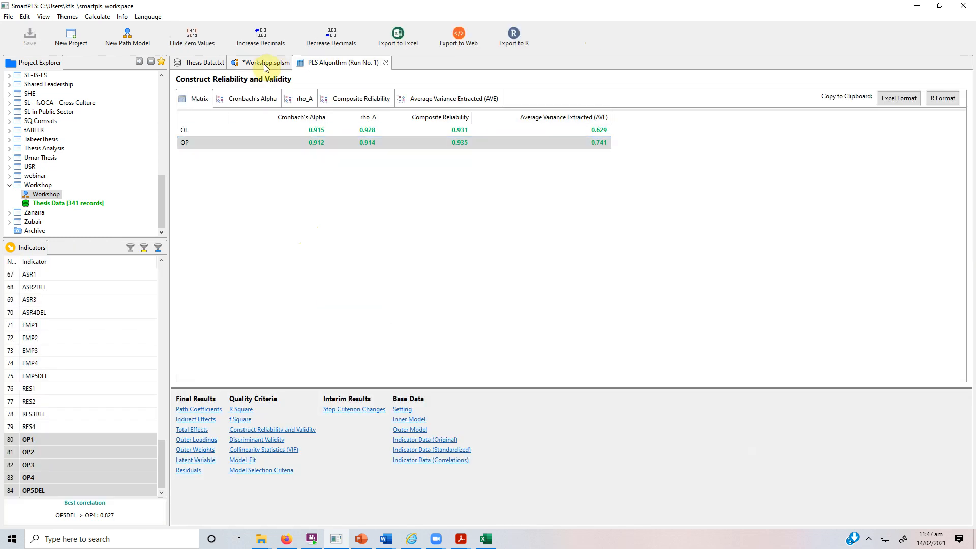
pyautogui.hotkey('ctrl', 'pageup')
pyautogui.moveTo(285, 242); pyautogui.dragTo(414, 503)
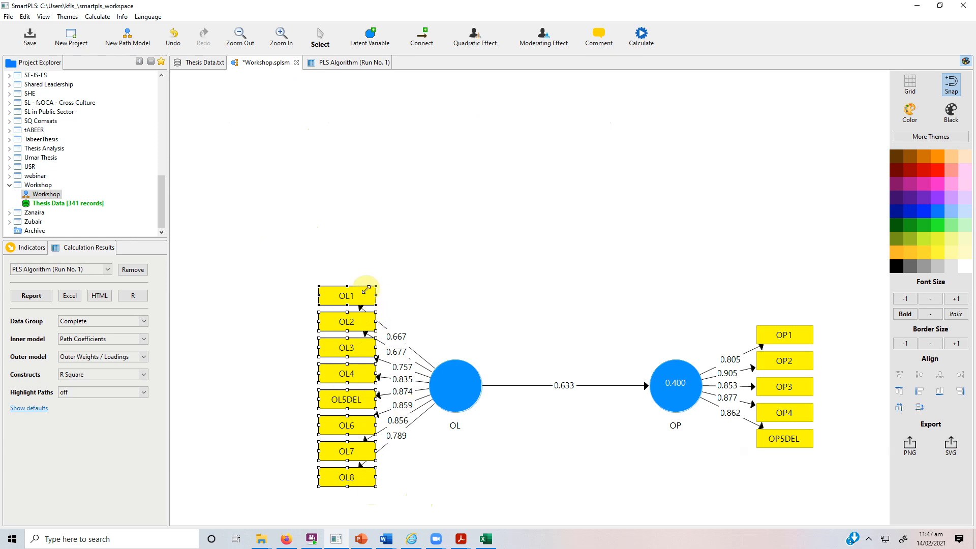
pyautogui.click(342, 63)
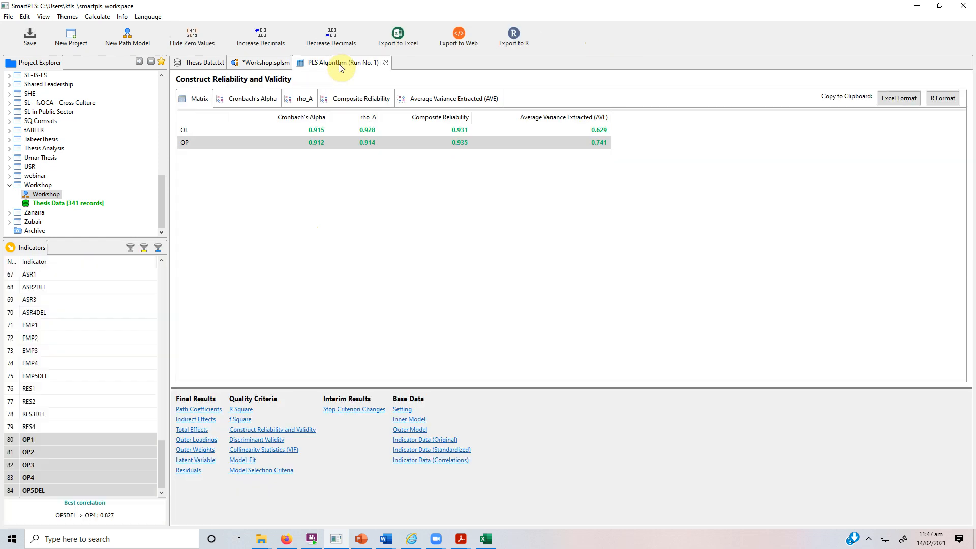
pyautogui.click(589, 130)
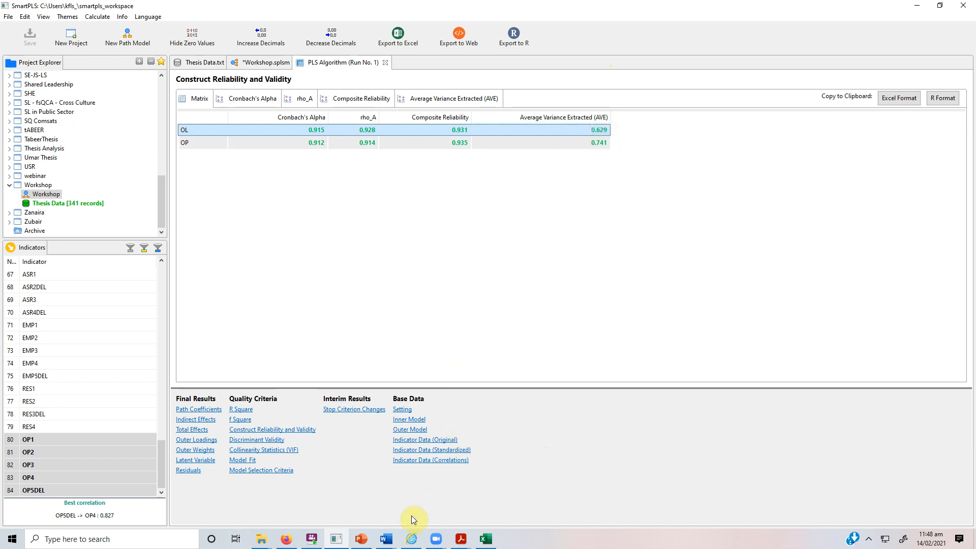
# - Review the OL and OP blocks with their indicators in the model against the Construct Reliability and Validity results
pyautogui.click(270, 61)
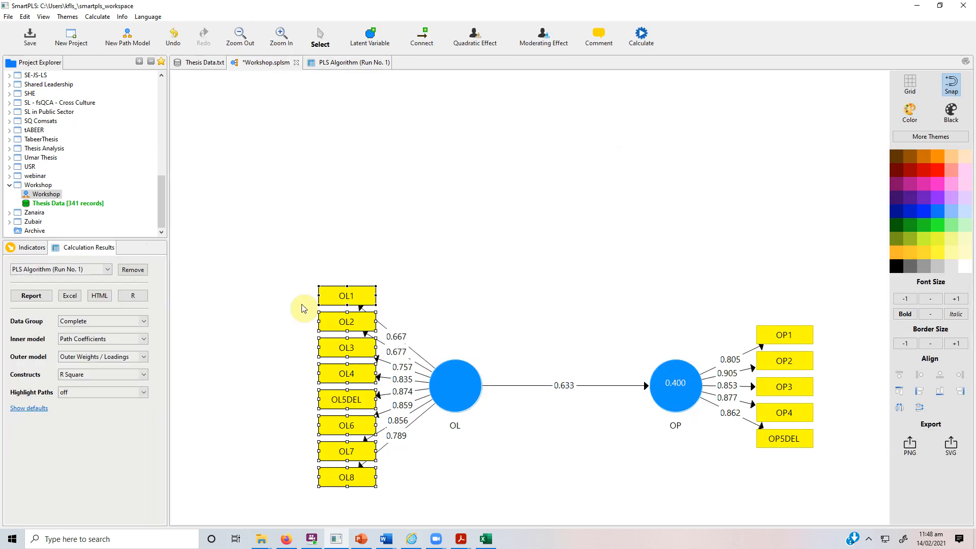
pyautogui.moveTo(287, 251); pyautogui.dragTo(496, 501)
pyautogui.moveTo(605, 248); pyautogui.dragTo(829, 487)
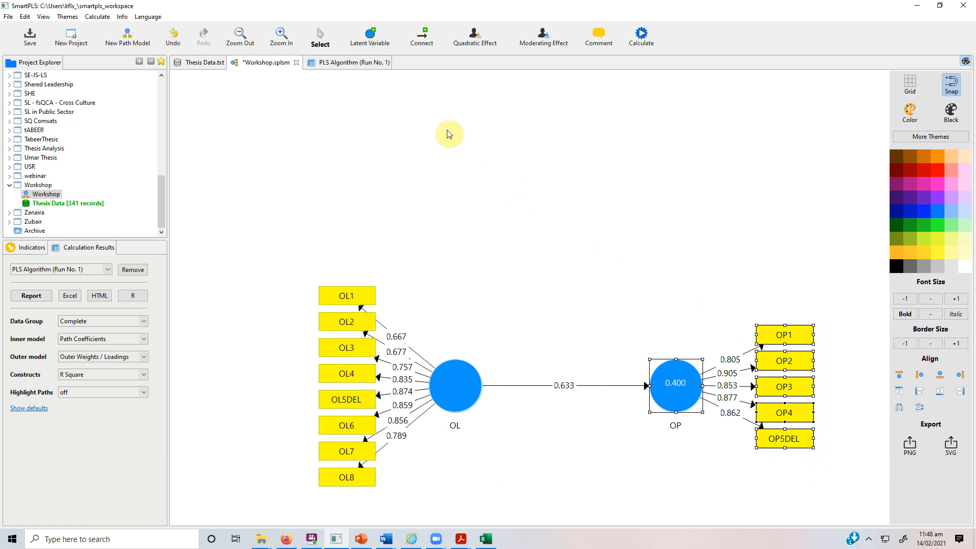
pyautogui.click(375, 62)
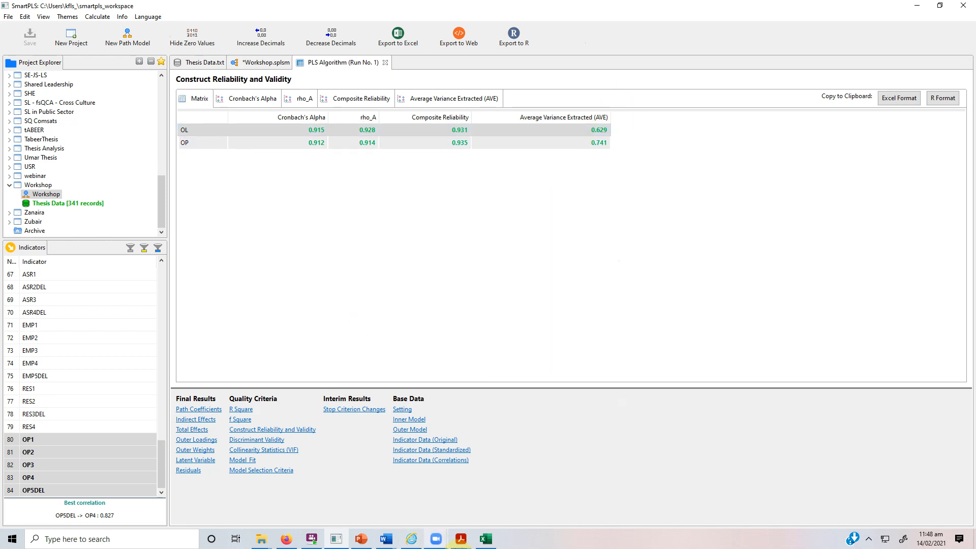
# - Find the Validity Calculator.xlsx workbook on the computer and open it in Excel
pyautogui.click(48, 536)
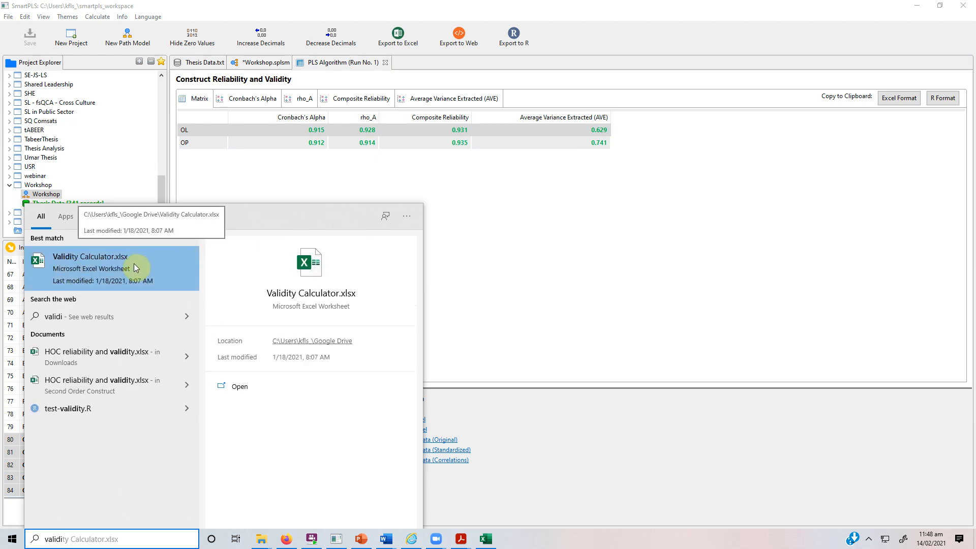
pyautogui.click(243, 385)
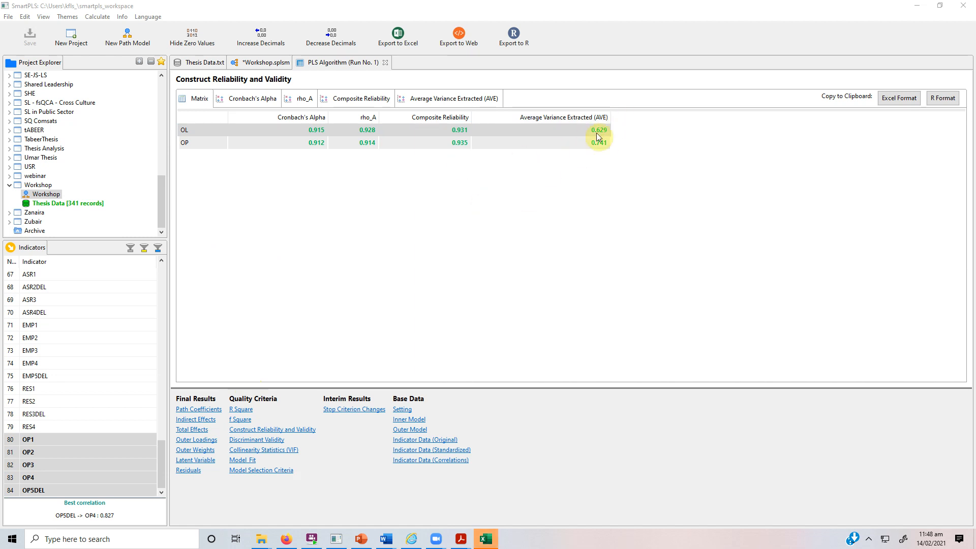
pyautogui.click(486, 538)
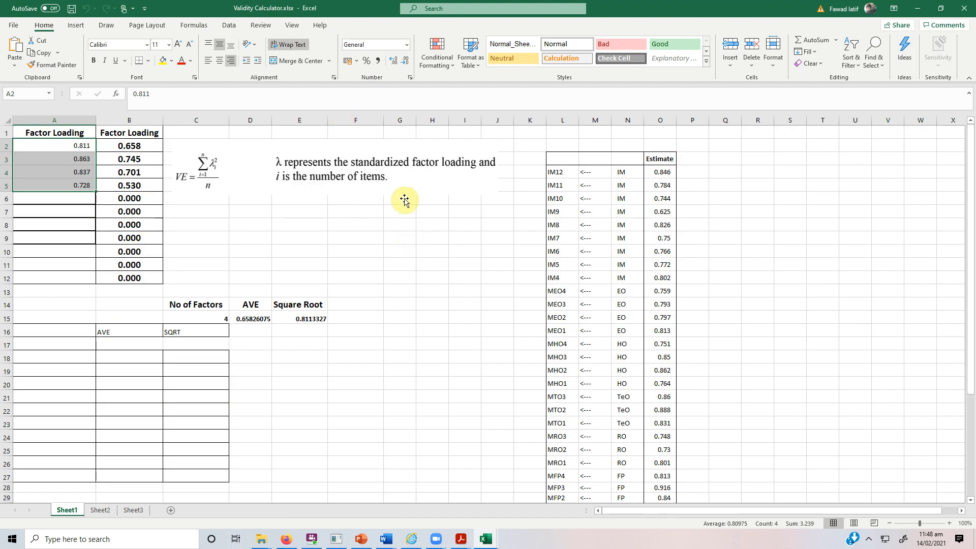
# - Examine the variance extracted formula picture, the factor loadings in A2:A5, and the squaring formula in B2
pyautogui.click(212, 161)
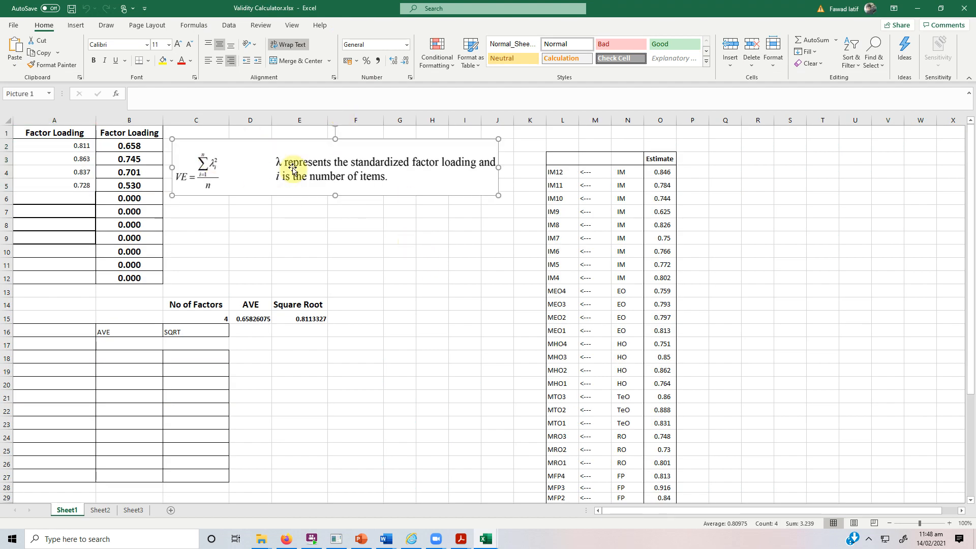
pyautogui.click(556, 120)
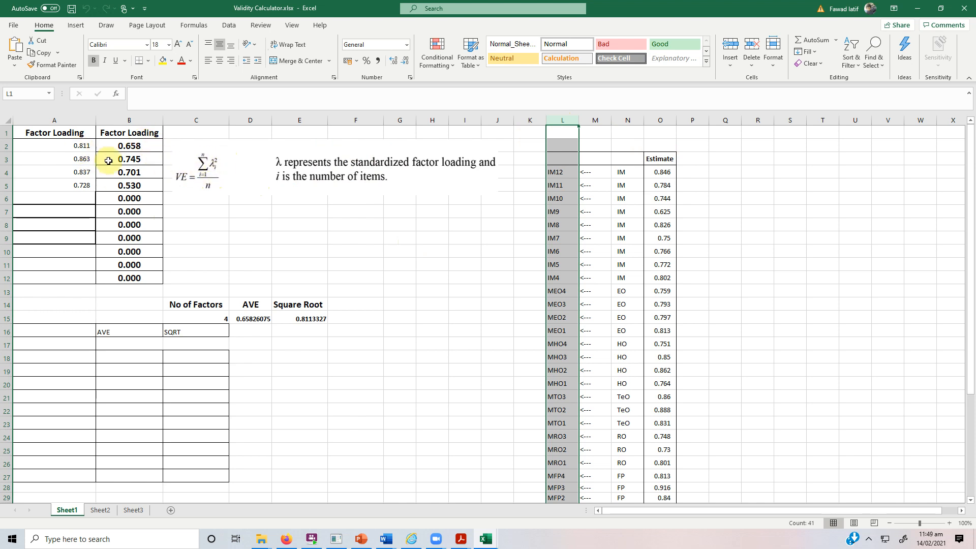
pyautogui.moveTo(79, 147); pyautogui.dragTo(78, 191)
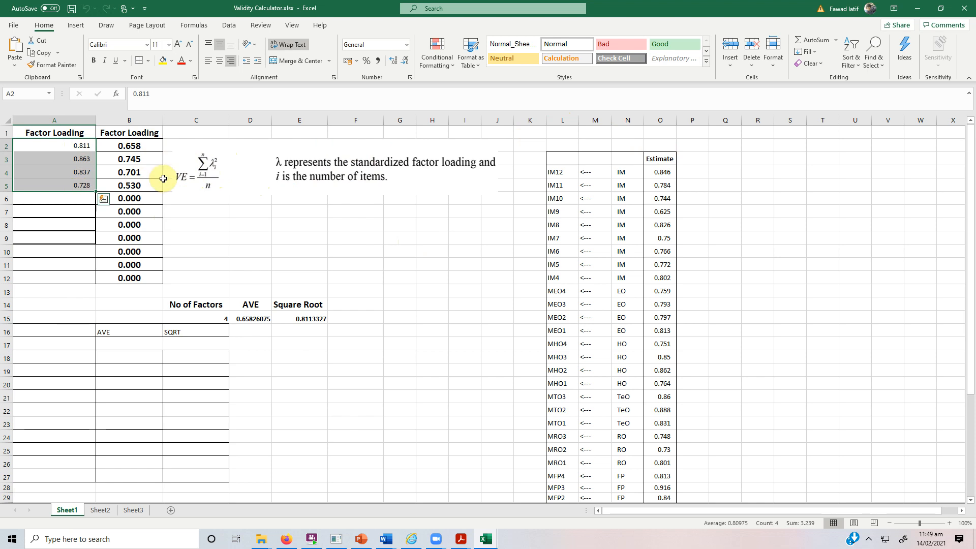
pyautogui.click(85, 146)
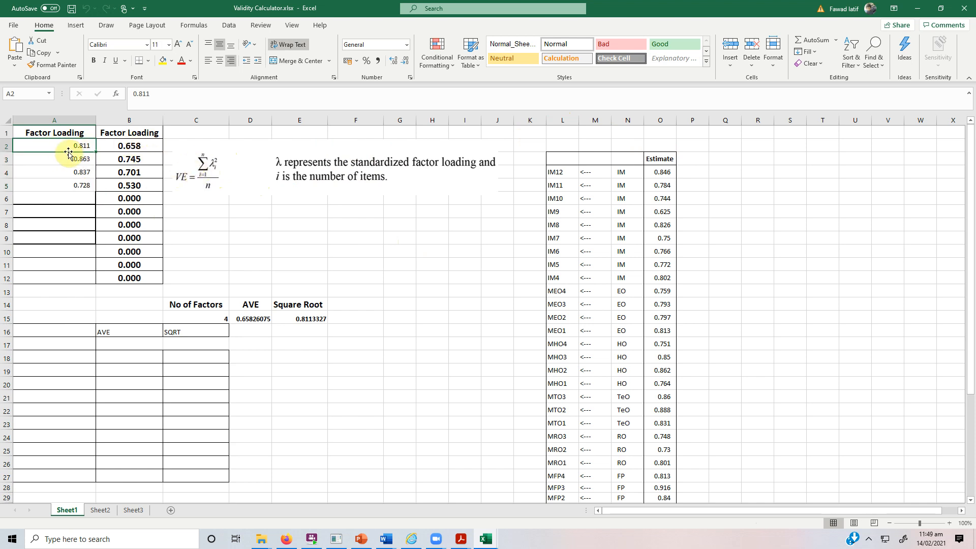
pyautogui.click(137, 147)
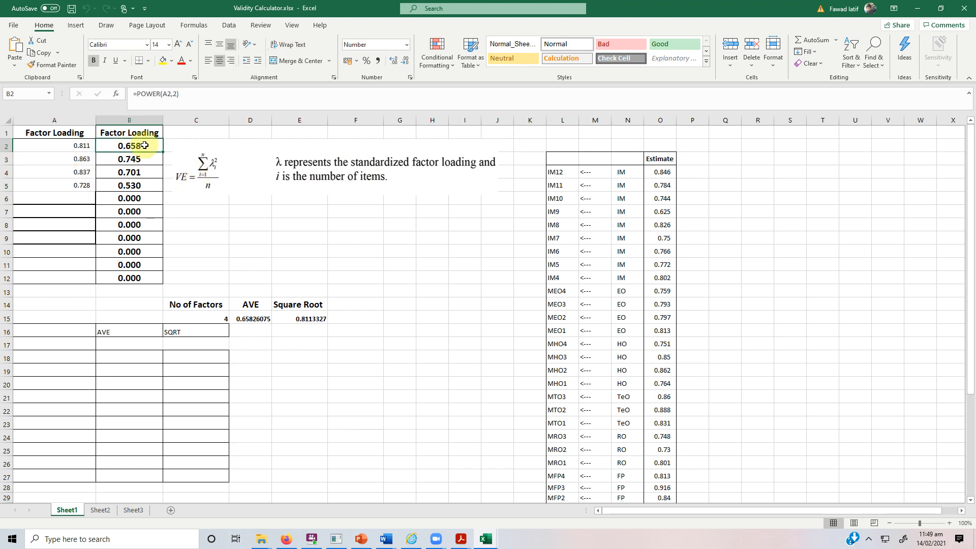
# - Check each factor loading in A2:A5 against its squared value in B2:B5 in an enlarged view of the sheet
pyautogui.click(950, 524)
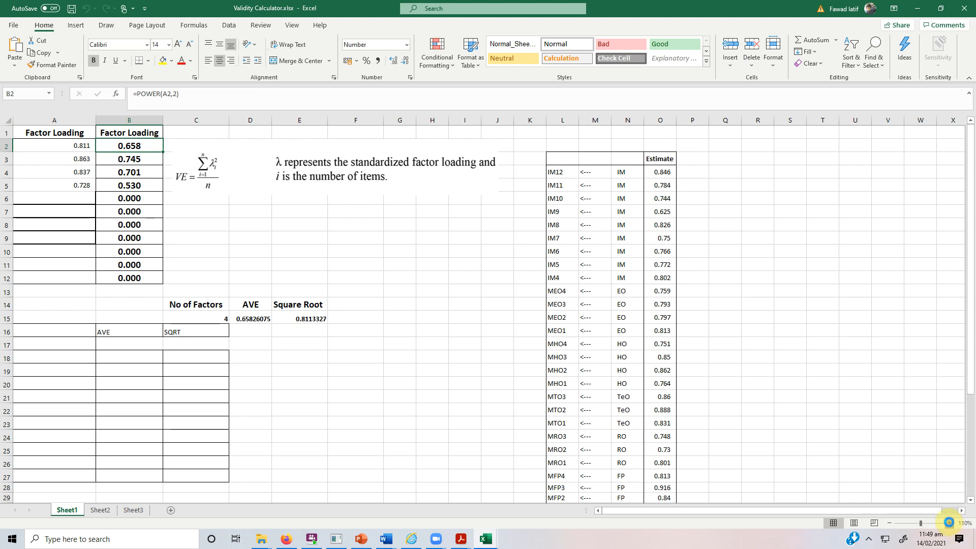
pyautogui.click(950, 524)
pyautogui.click(950, 523)
pyautogui.click(950, 524)
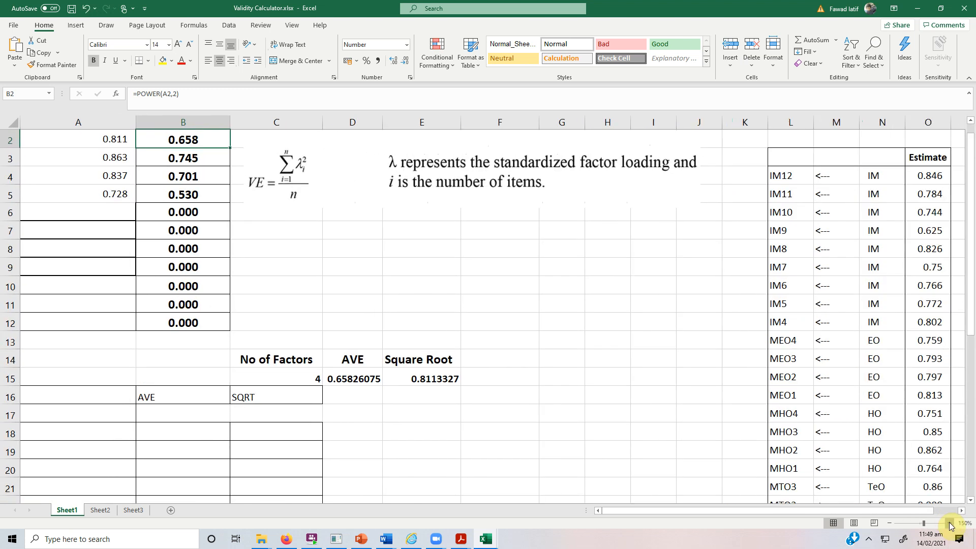
pyautogui.click(950, 524)
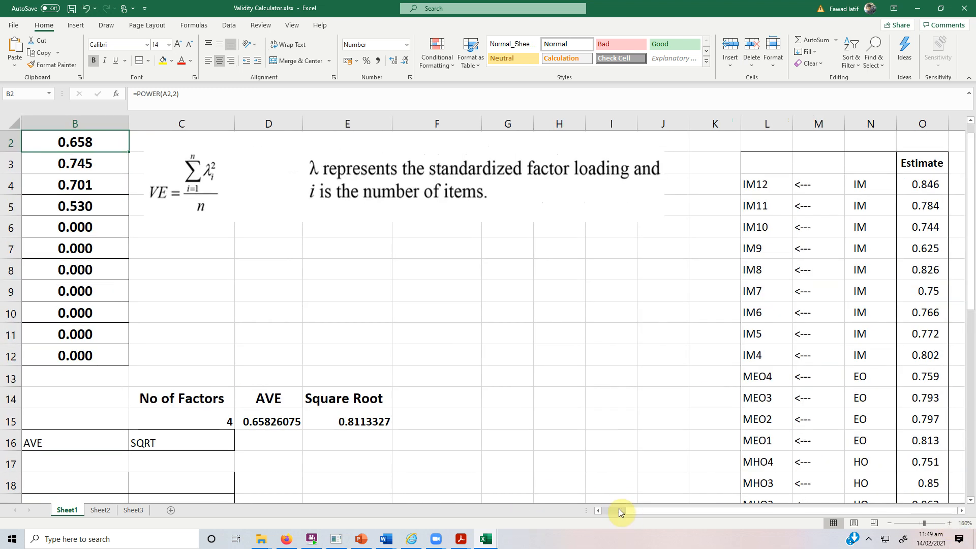
pyautogui.click(618, 508)
pyautogui.scroll(1, 338, 322)
pyautogui.click(122, 164)
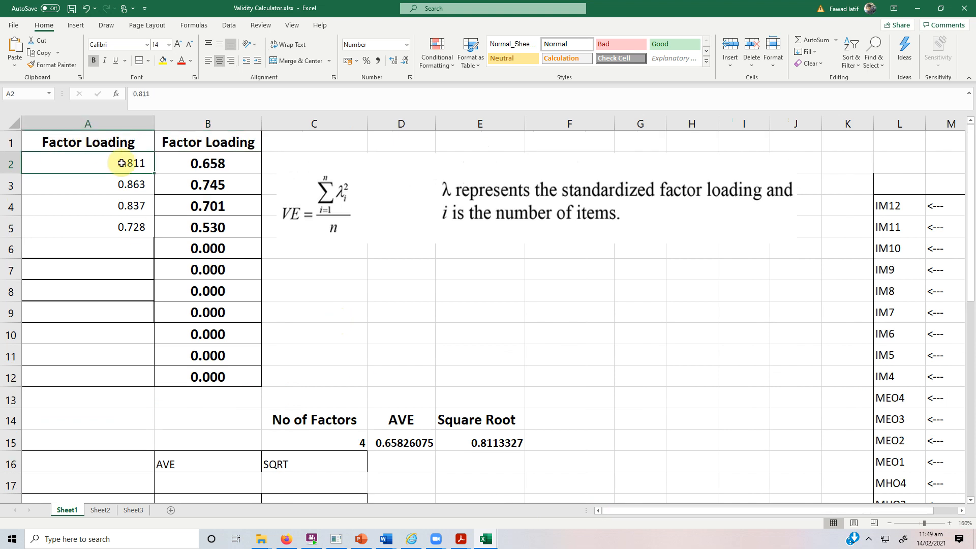
pyautogui.click(222, 164)
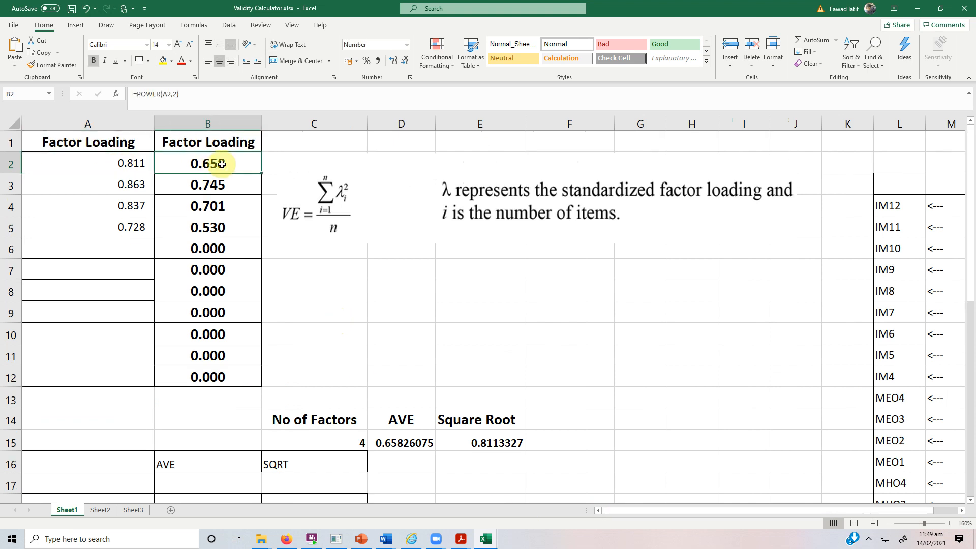
pyautogui.click(111, 183)
pyautogui.click(189, 184)
pyautogui.click(120, 205)
pyautogui.click(199, 206)
pyautogui.click(131, 227)
pyautogui.click(192, 230)
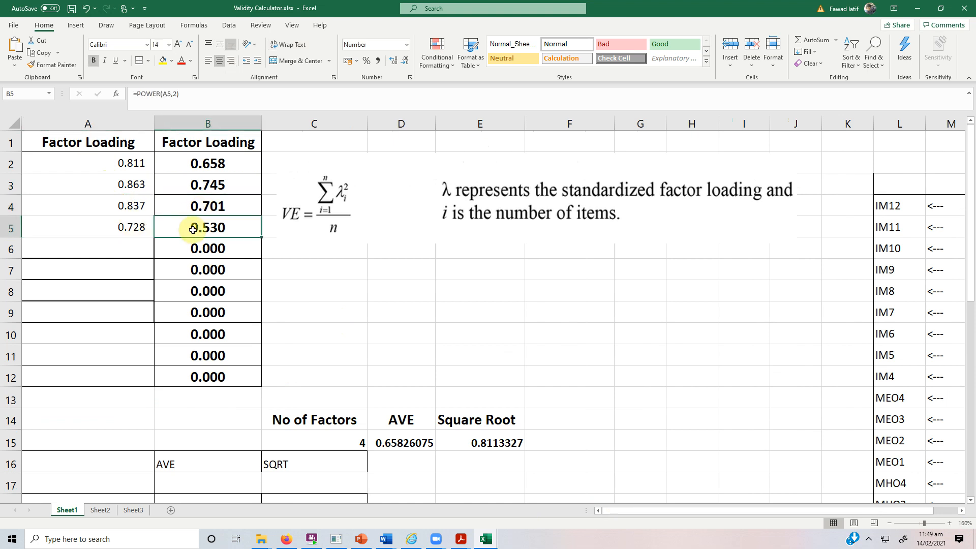
# - Inspect the squared loadings in B2:B5 and the AVE formula in D15, and check the "> .50" AVE threshold in the Word document
pyautogui.moveTo(211, 157); pyautogui.dragTo(219, 231)
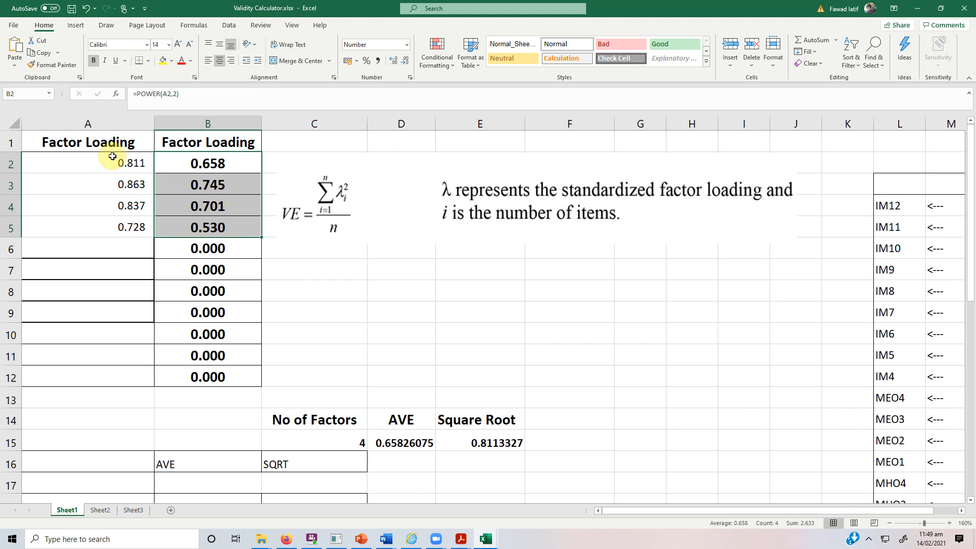
pyautogui.click(382, 443)
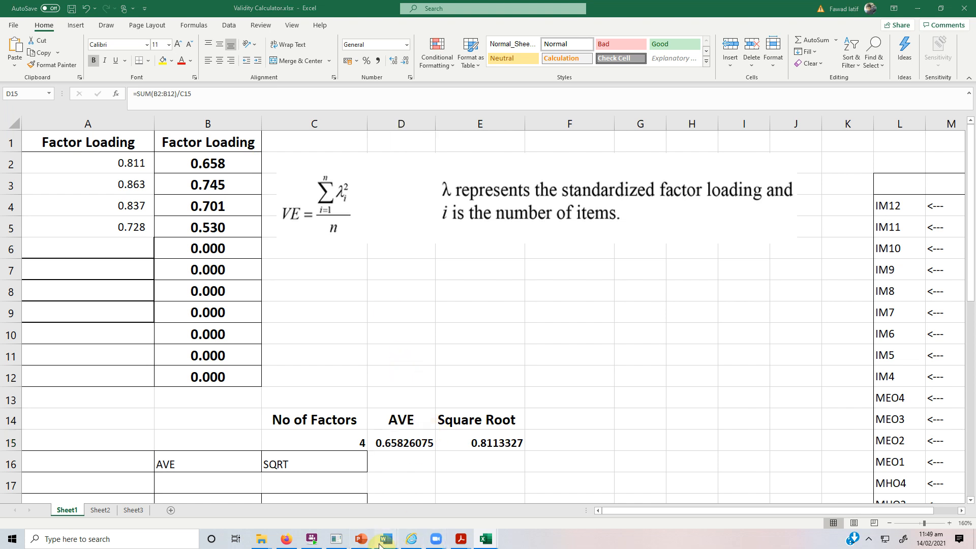
pyautogui.moveTo(386, 539)
pyautogui.click(420, 503)
pyautogui.moveTo(469, 212); pyautogui.dragTo(477, 212)
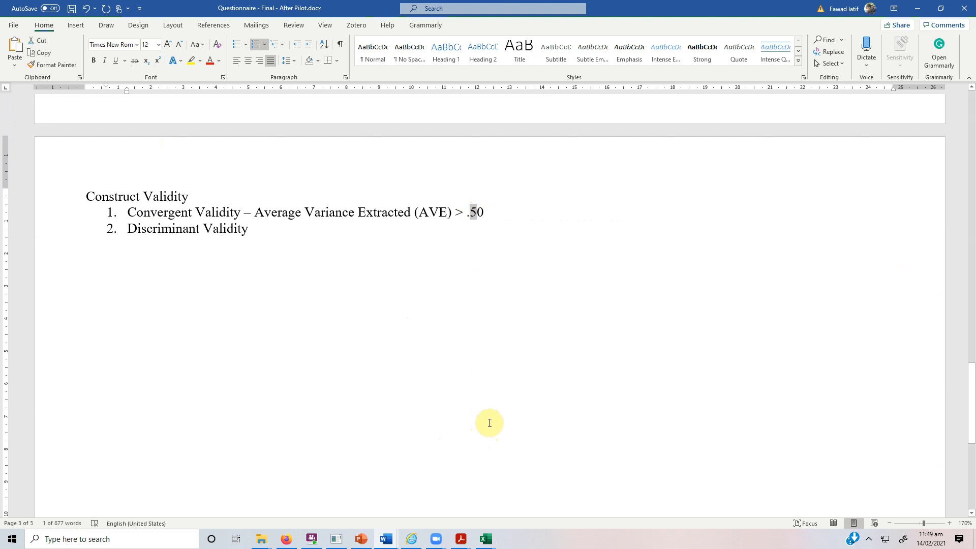
# - Return to the Validity Calculator in Excel and set the factor loadings in A2 and A3 to .70, and in A4 and A5 to .710
pyautogui.click(486, 538)
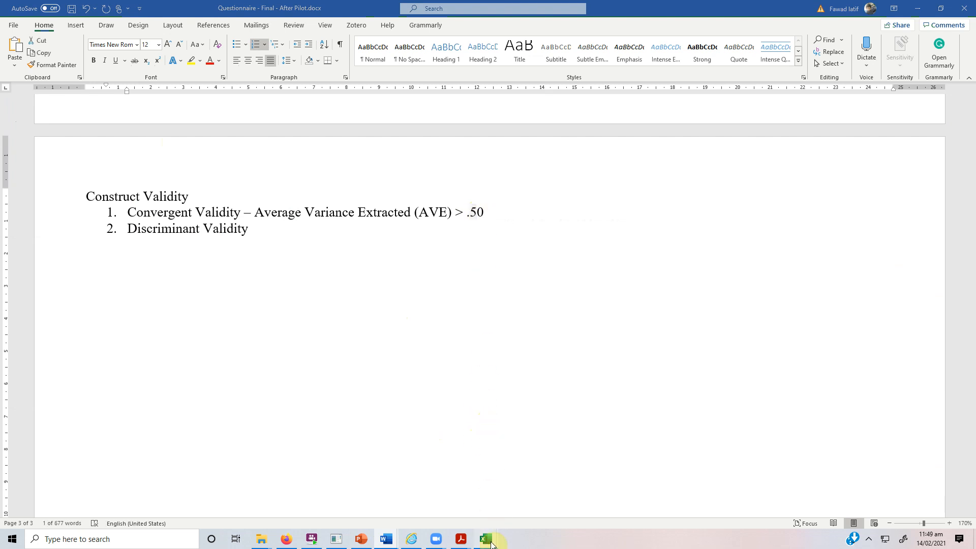
pyautogui.click(519, 503)
pyautogui.click(131, 162)
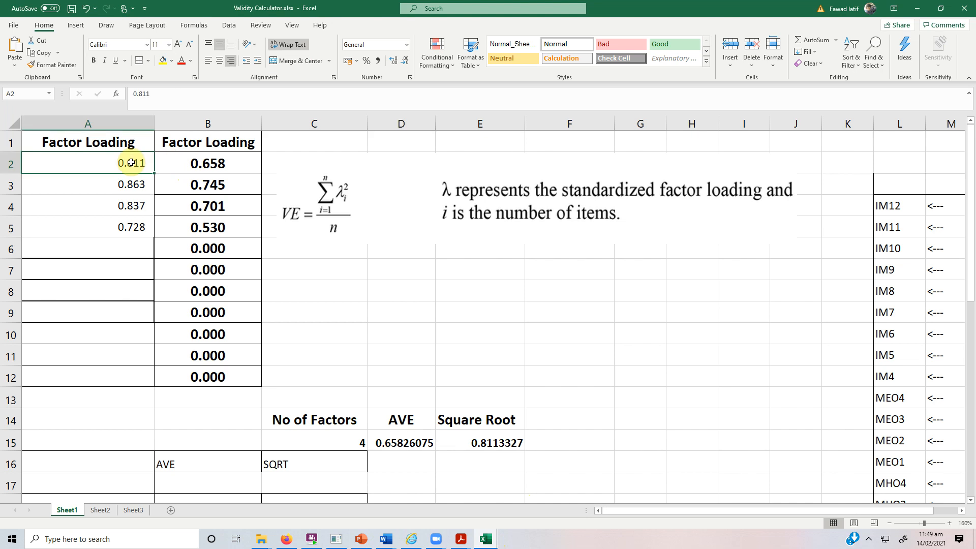
pyautogui.write('.7')
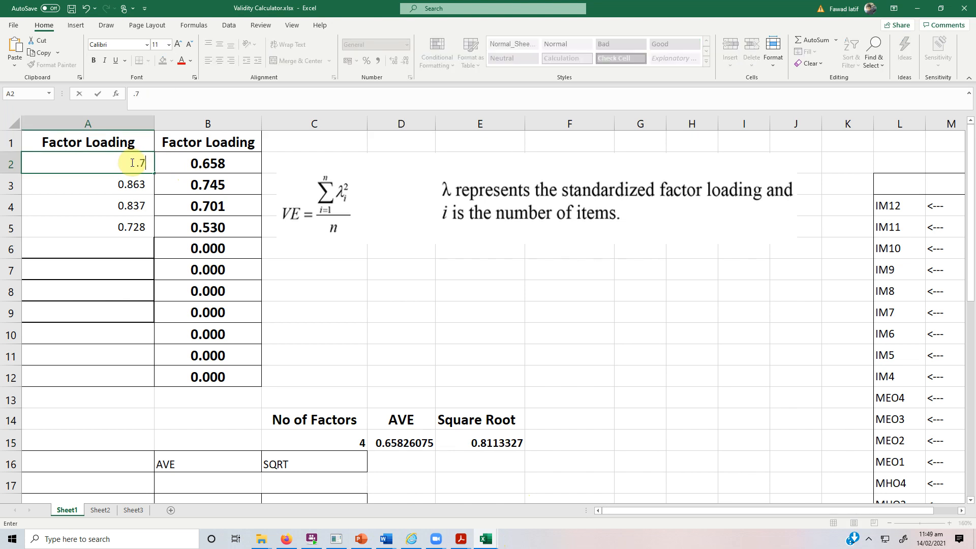
pyautogui.press('Return')
pyautogui.write('.7')
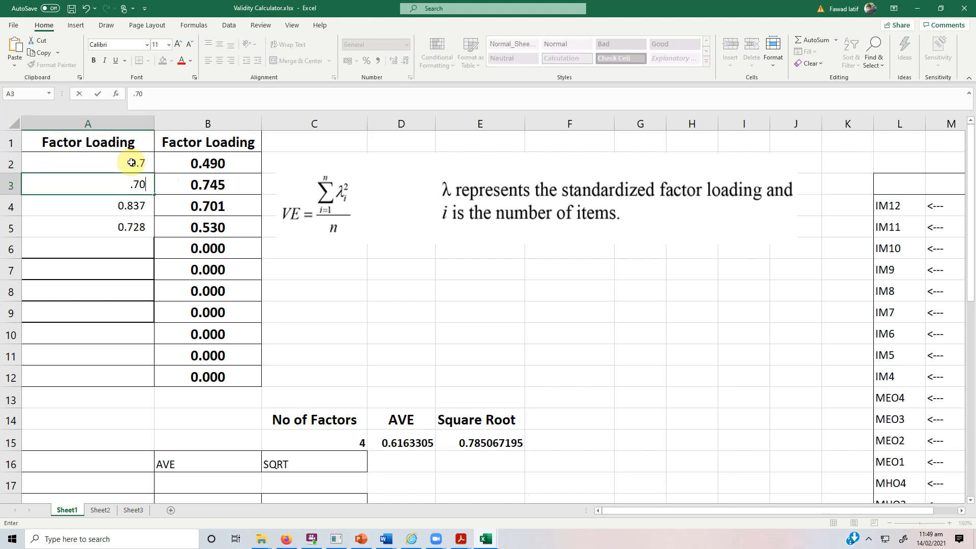
pyautogui.press('Return')
pyautogui.write('.71')
pyautogui.press('Return')
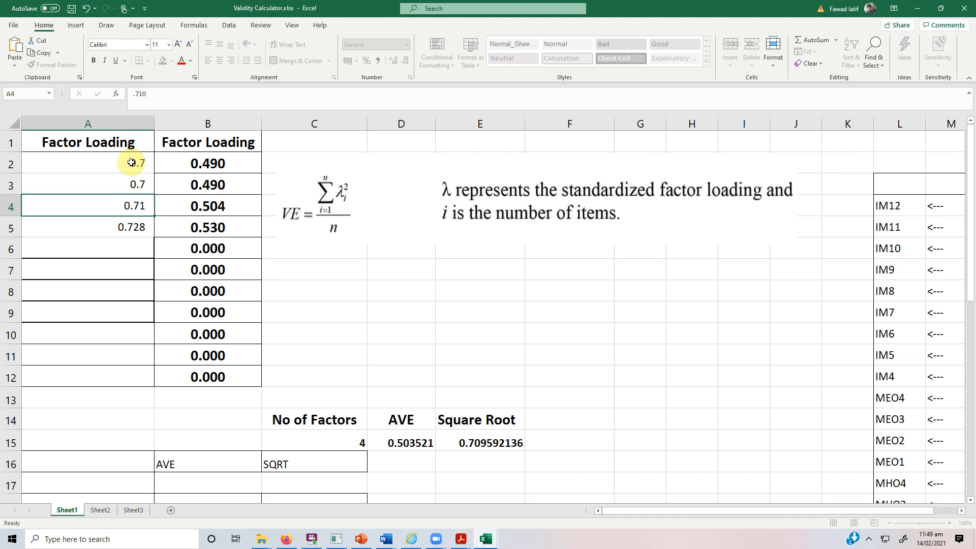
pyautogui.write('.710')
pyautogui.press('Return')
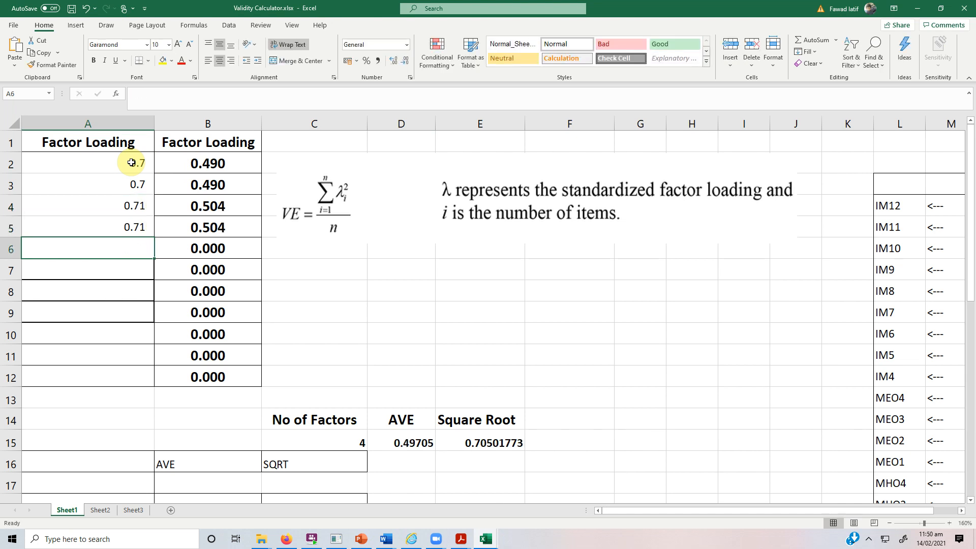
# - Set the factor loading in A2 to .71 and the one in A3 to .70
pyautogui.click(103, 168)
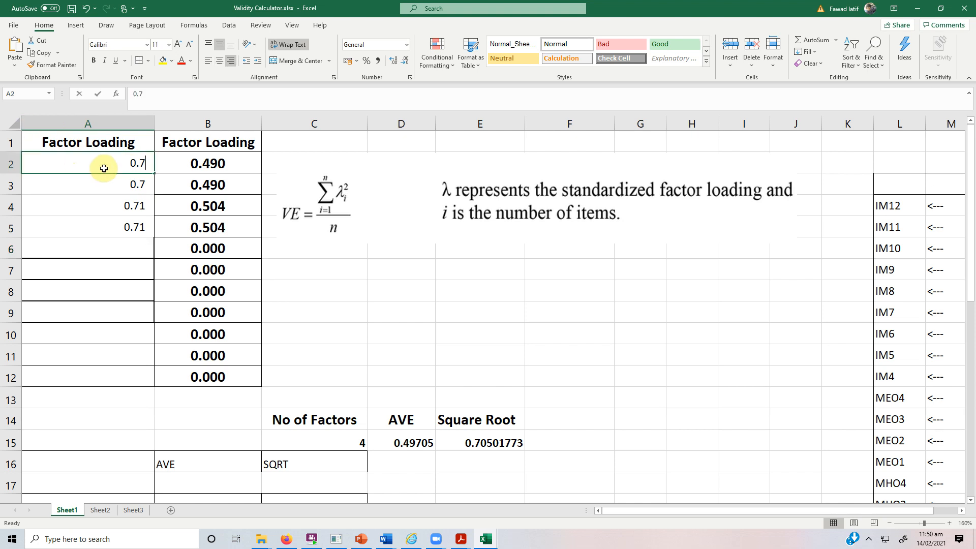
pyautogui.write('.71')
pyautogui.press('Return')
pyautogui.write('.')
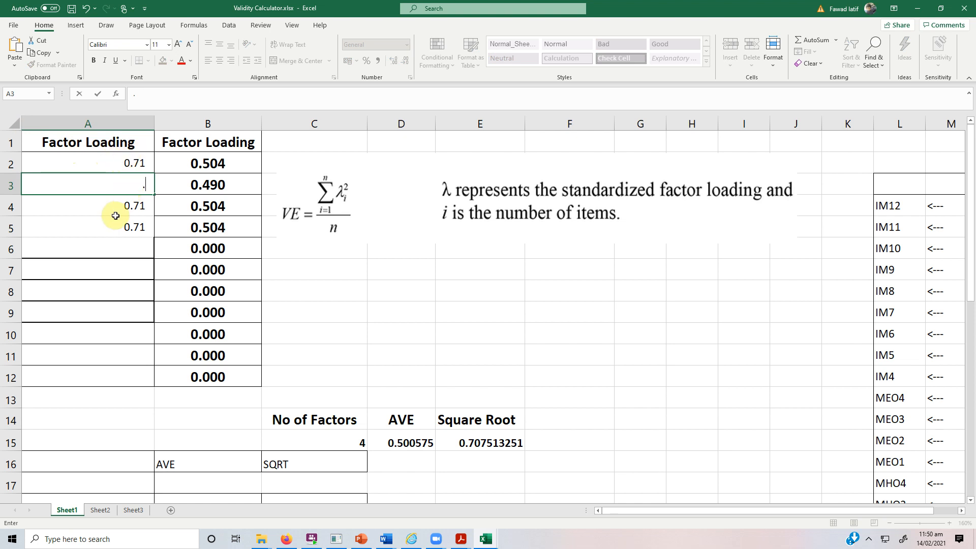
pyautogui.write('70')
pyautogui.press('Return')
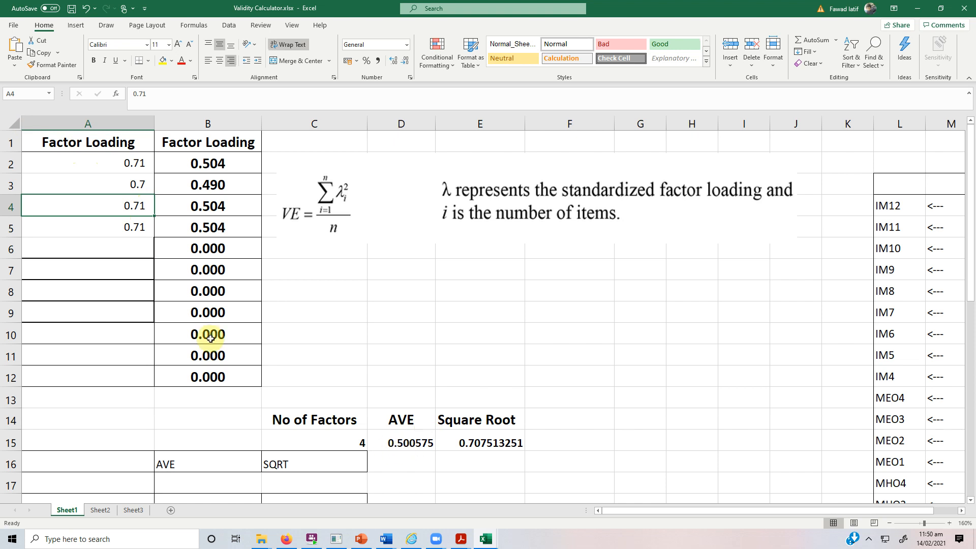
# - Review the factor loadings in A2:A5 together with the AVE formula in D15
pyautogui.click(325, 162)
pyautogui.moveTo(98, 164); pyautogui.dragTo(116, 233)
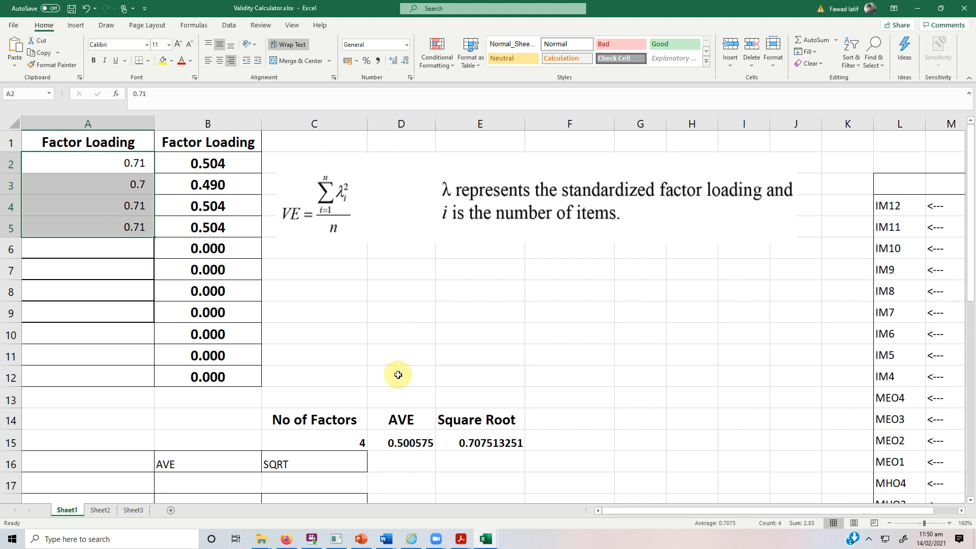
pyautogui.click(404, 439)
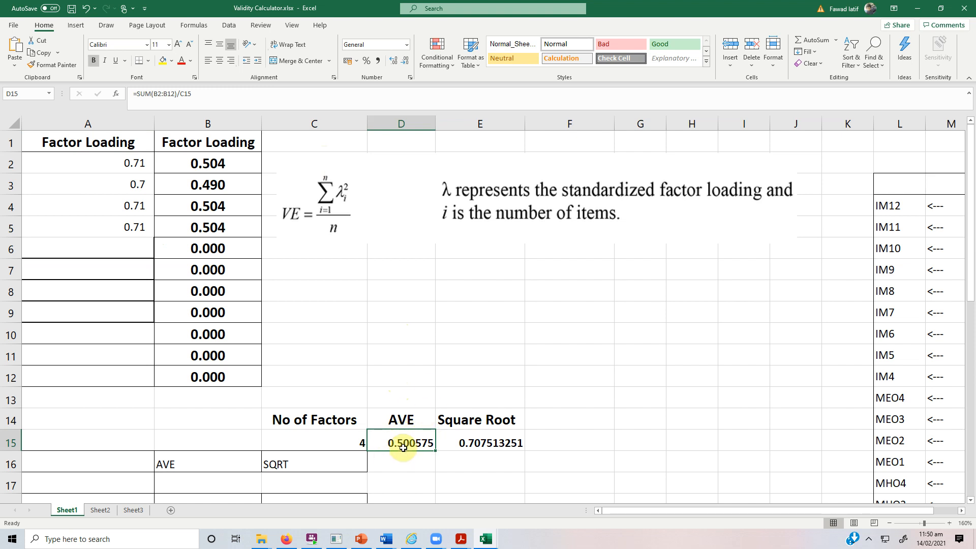
# - Set the factor loadings in A2 to .65, A3 to .75 and A4 to .72
pyautogui.click(105, 161)
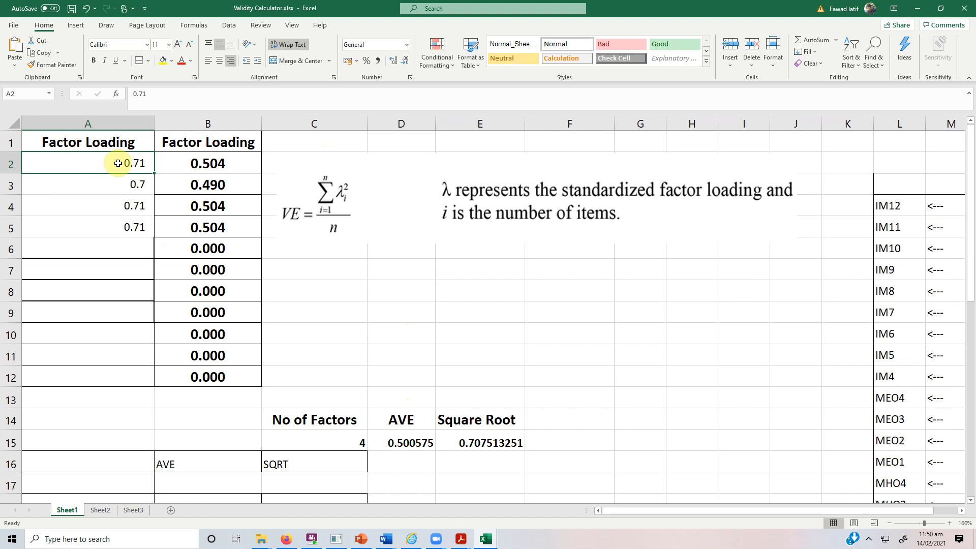
pyautogui.write('0.65')
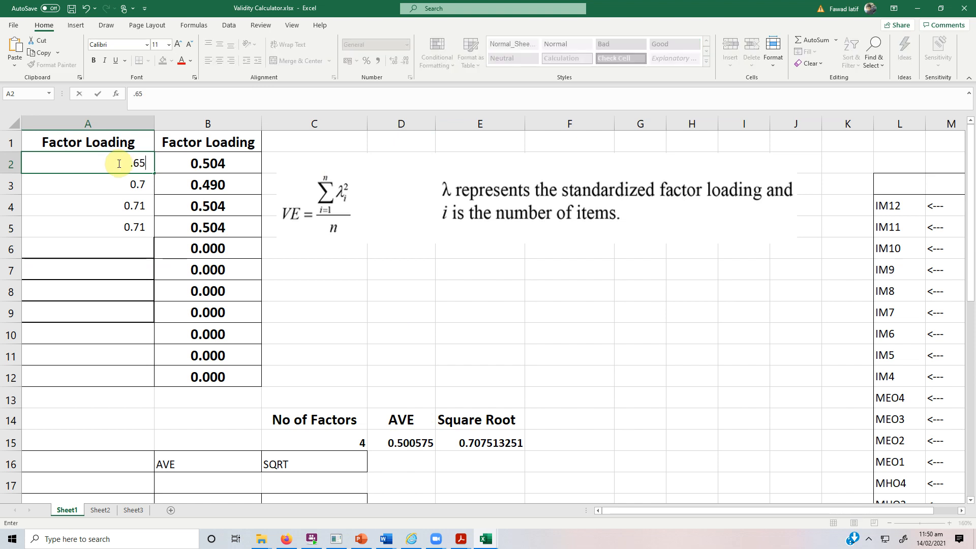
pyautogui.press('Return')
pyautogui.write('0.75')
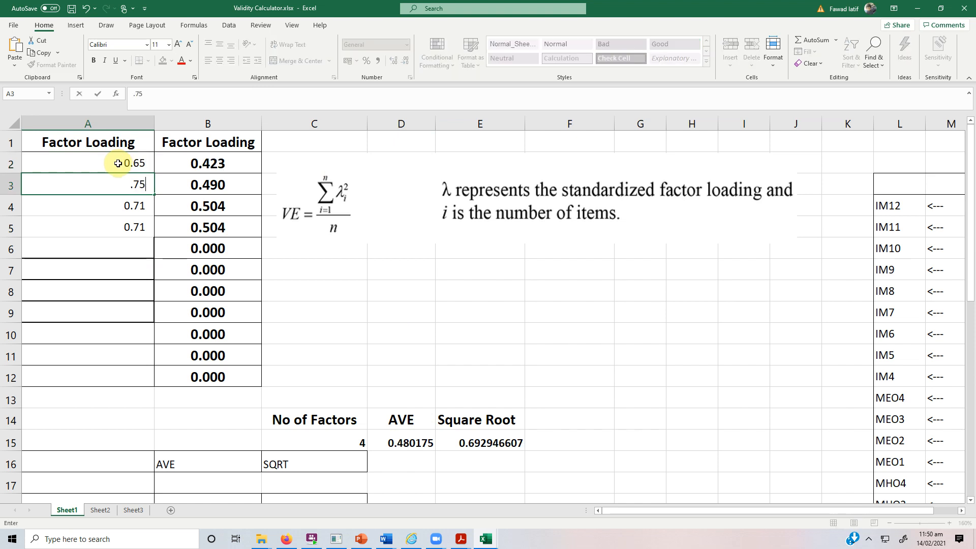
pyautogui.press('Return')
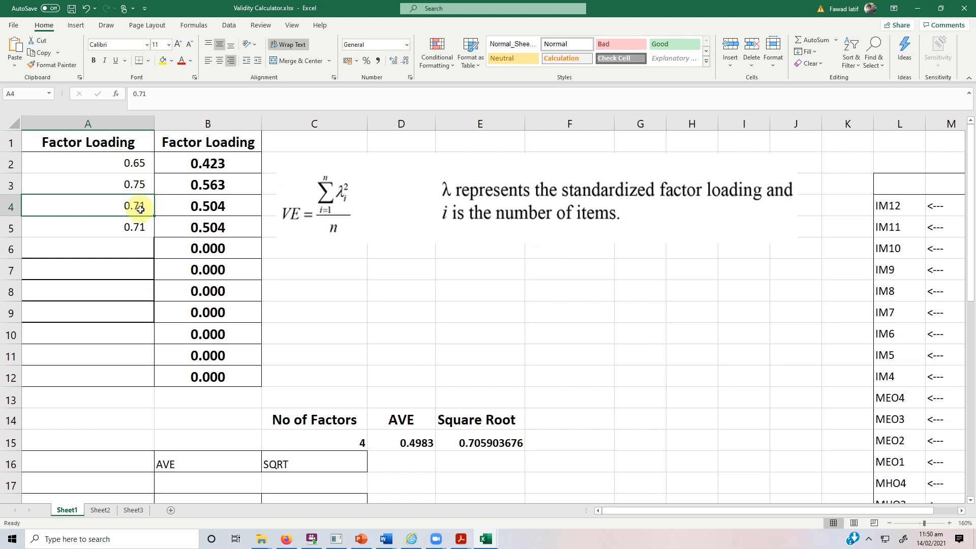
pyautogui.write('.')
pyautogui.press('Return')
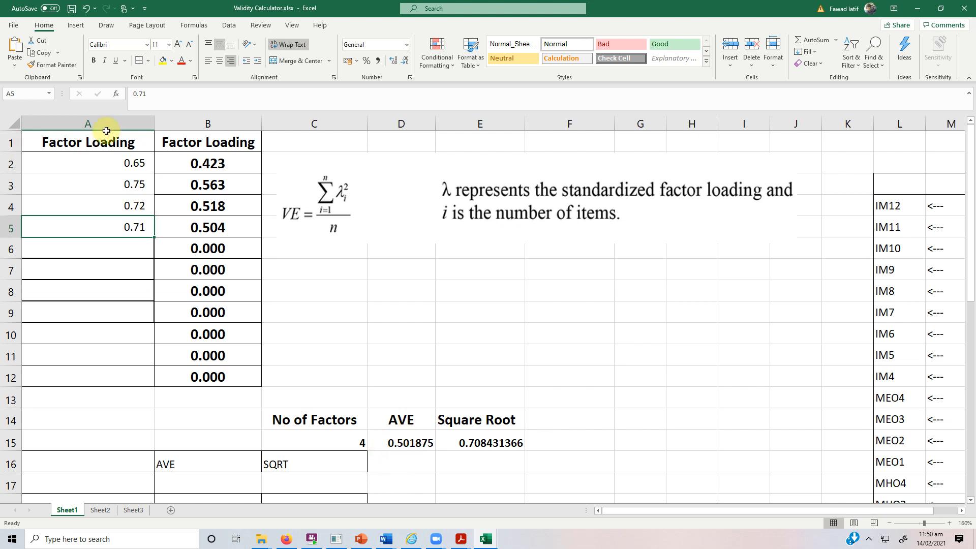
# - Compare the loadings in A2 and A3 with the AVE in D15, then switch to SmartPLS and check the AVE of OL
pyautogui.click(105, 163)
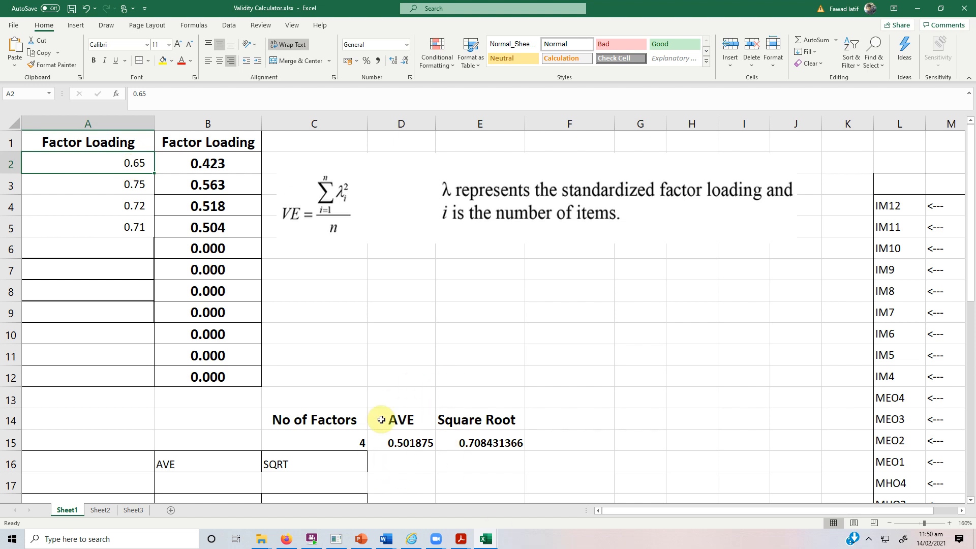
pyautogui.click(398, 452)
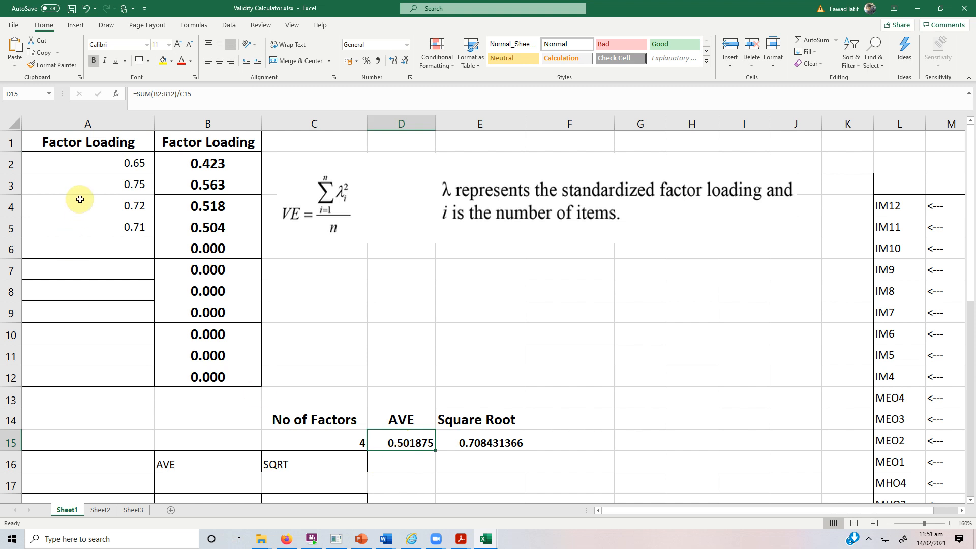
pyautogui.click(92, 163)
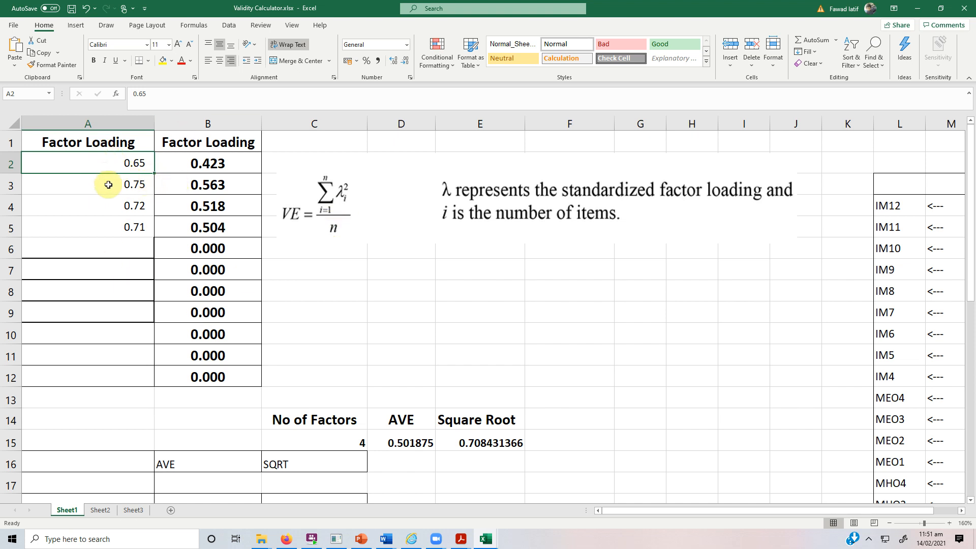
pyautogui.click(109, 184)
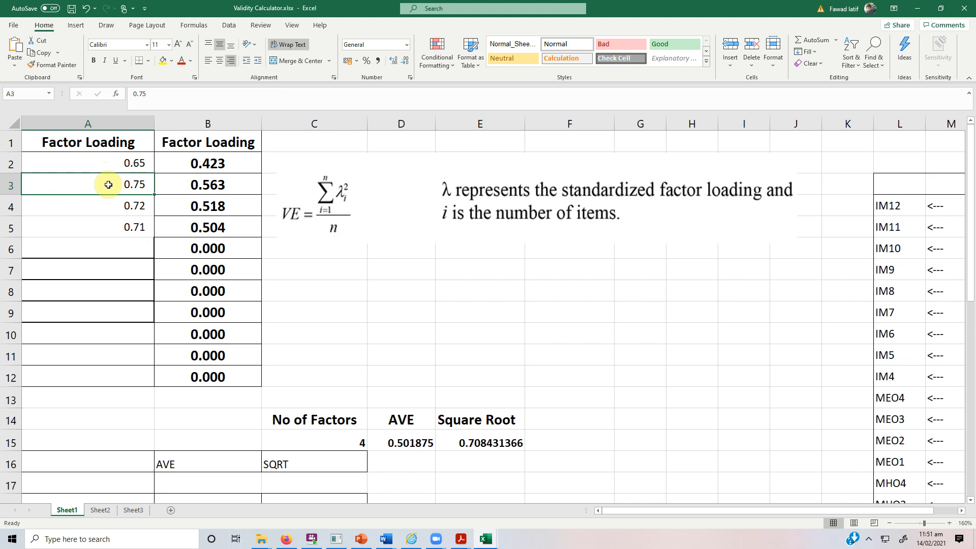
pyautogui.click(336, 539)
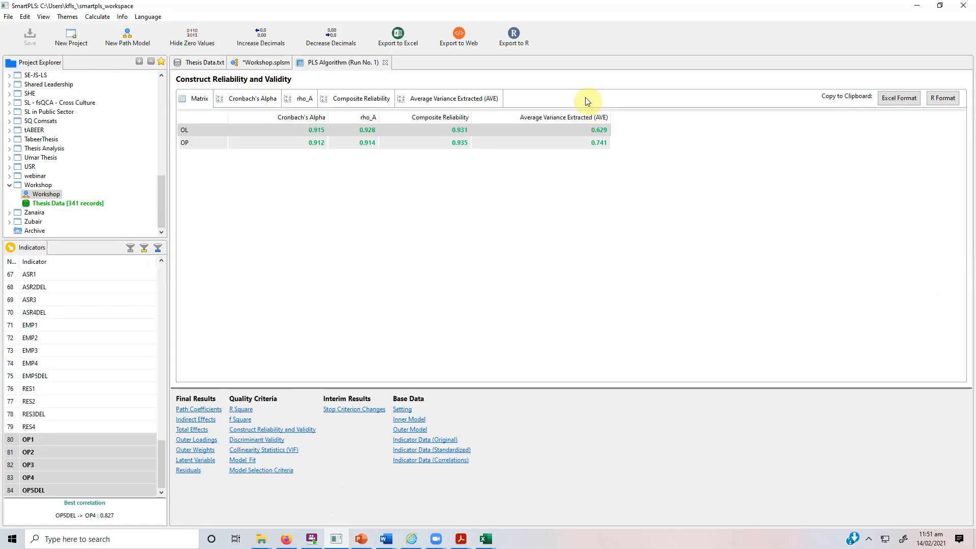
pyautogui.click(583, 133)
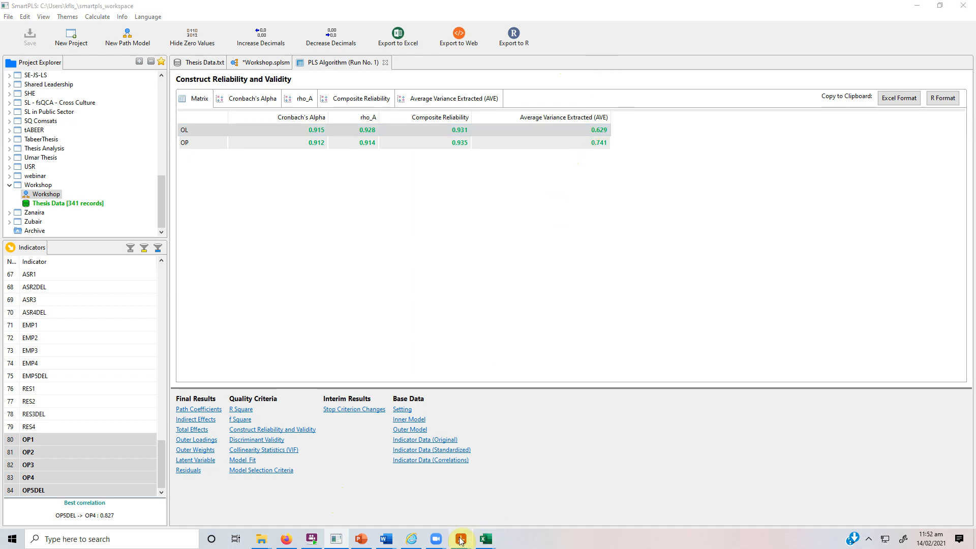
# - Switch to the entrepreneurial leadership paper in Adobe Acrobat Reader and mark the sentence on removing indicators with factor loadings below 0.60 for reading
pyautogui.click(516, 501)
pyautogui.moveTo(463, 545)
pyautogui.click(386, 501)
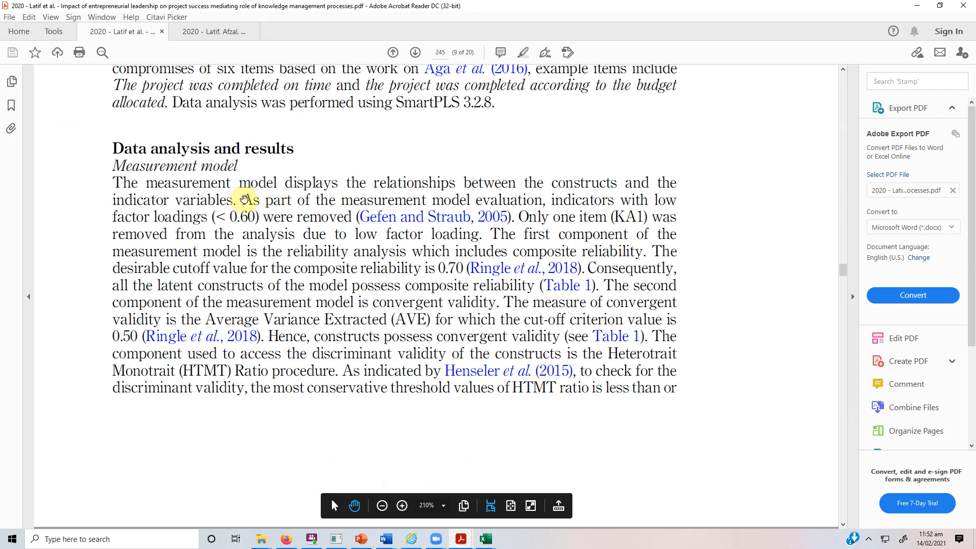
pyautogui.moveTo(245, 199); pyautogui.dragTo(513, 219)
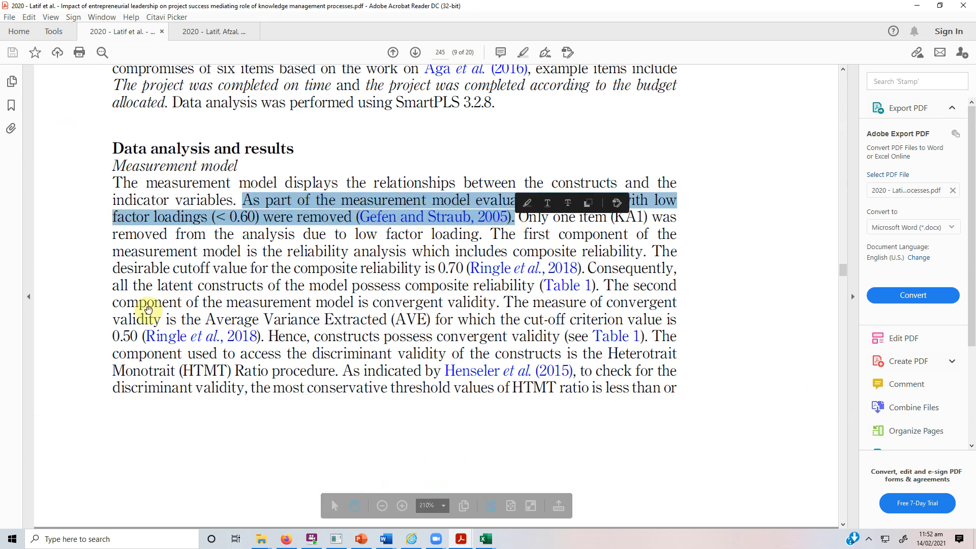
pyautogui.click(97, 291)
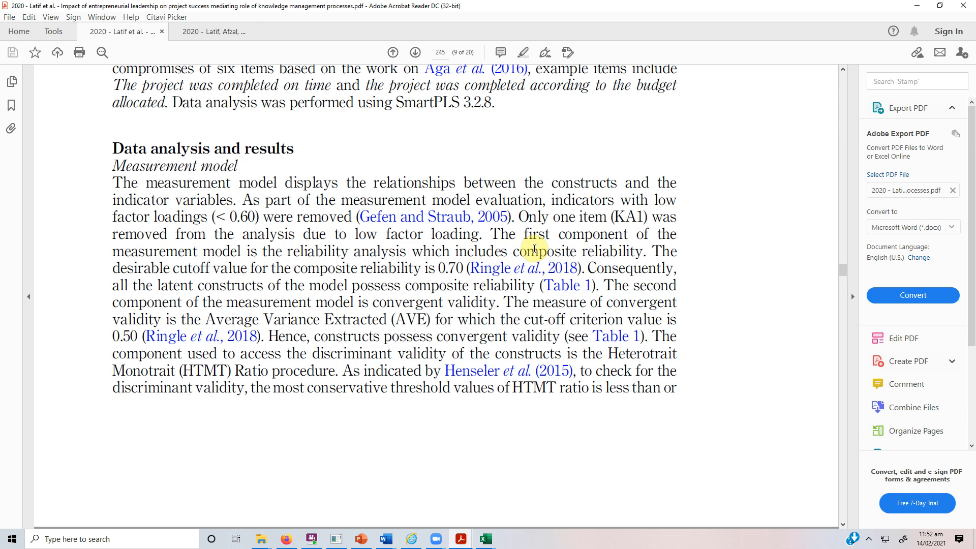
# - Examine how the paper's factor loadings, reliability and validity table lists the loadings, Alpha, CR and AVE for each construct
pyautogui.scroll(-10, 534, 249)
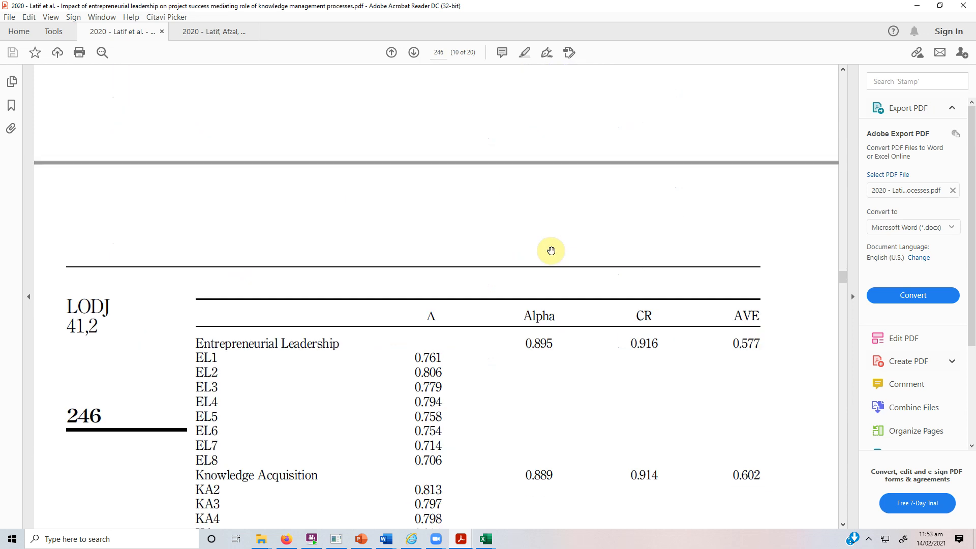
pyautogui.scroll(-2, 551, 251)
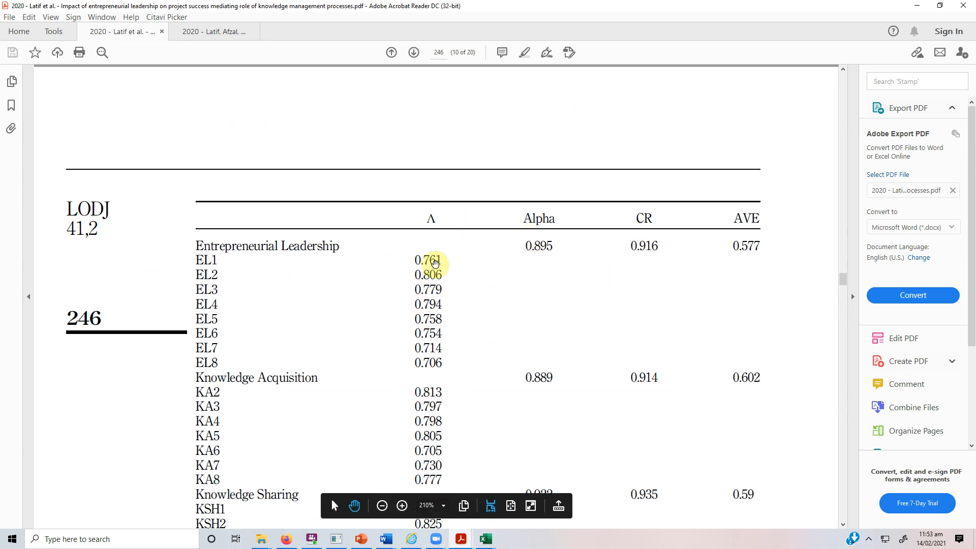
pyautogui.scroll(4, 706, 253)
pyautogui.scroll(8, 707, 252)
pyautogui.scroll(-1, 703, 246)
pyautogui.scroll(-9, 699, 242)
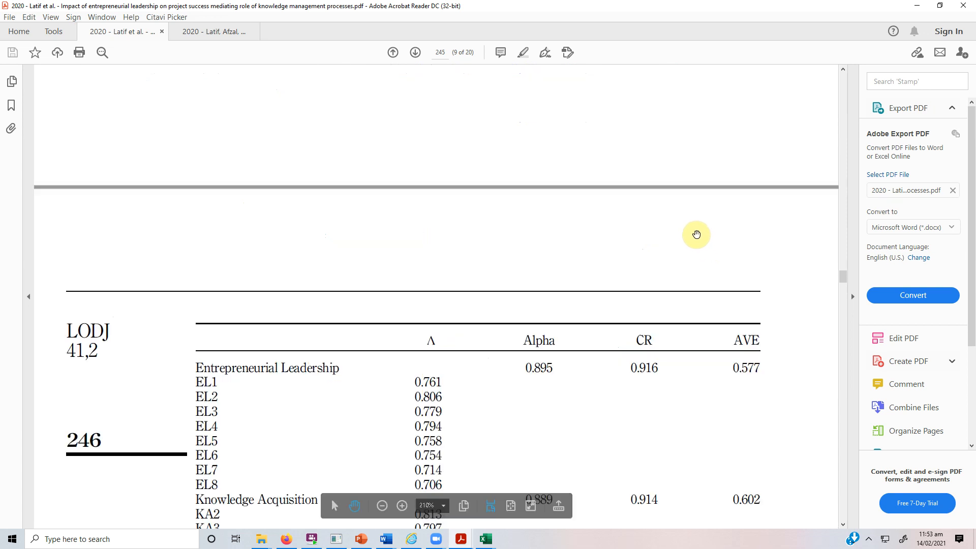
pyautogui.scroll(-3, 696, 235)
pyautogui.scroll(-1, 464, 239)
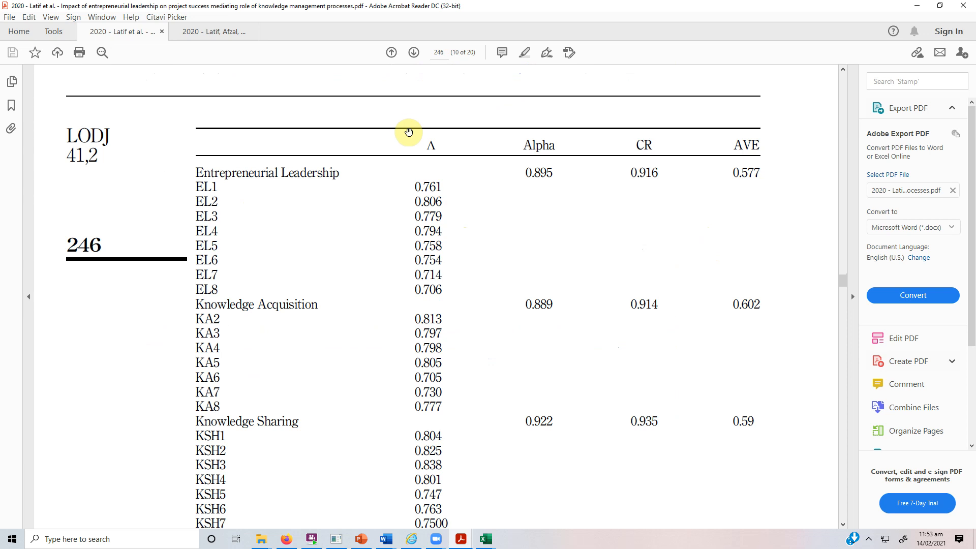
# - Return to SmartPLS and review the Outer Loadings report, followed by the Construct Reliability and Validity report
pyautogui.click(335, 539)
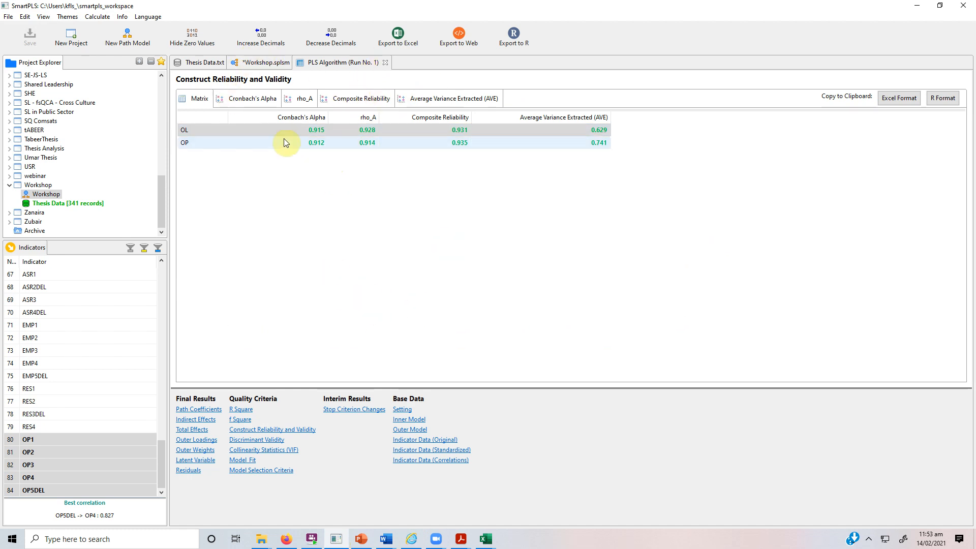
pyautogui.click(203, 440)
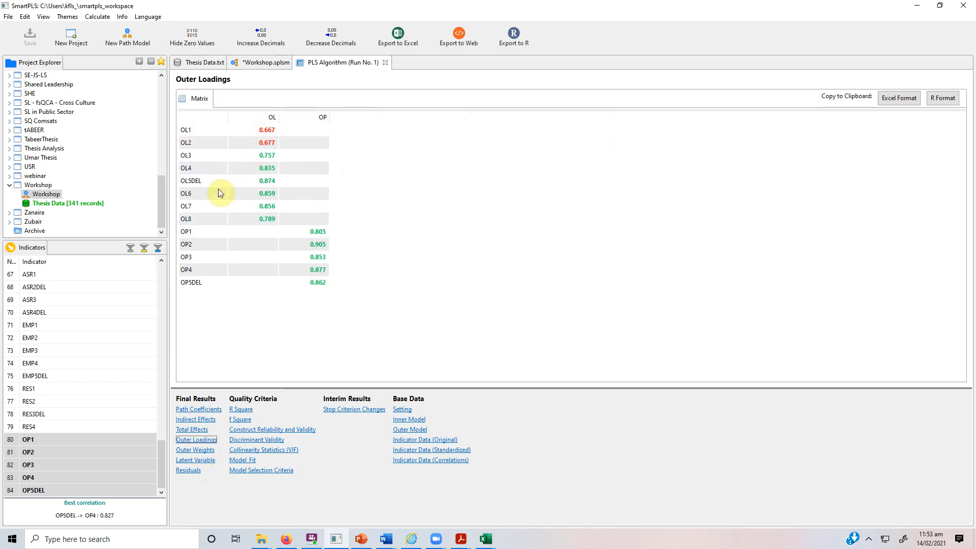
pyautogui.click(262, 430)
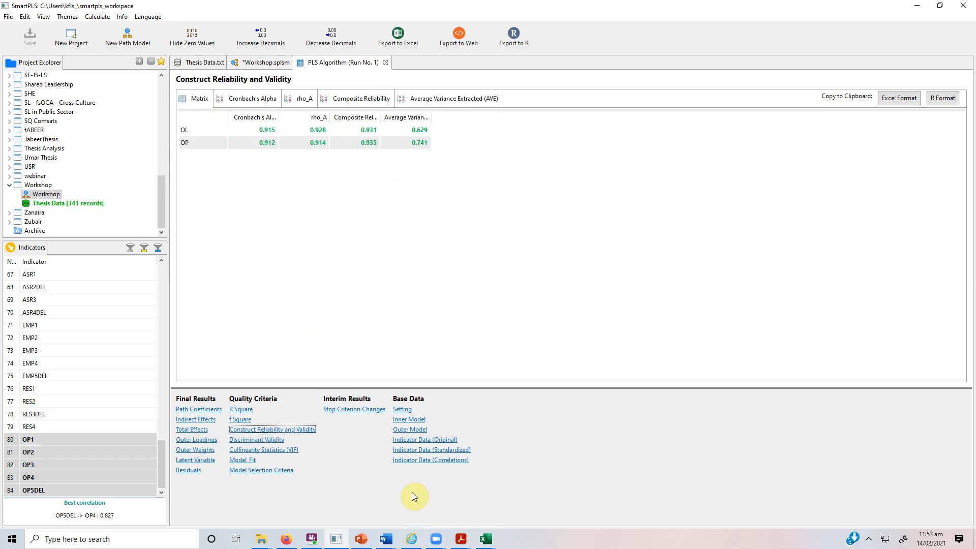
# - Return to the entrepreneurial leadership paper and read the composite reliability cut-off of 0.70 in the Measurement model section
pyautogui.moveTo(385, 537)
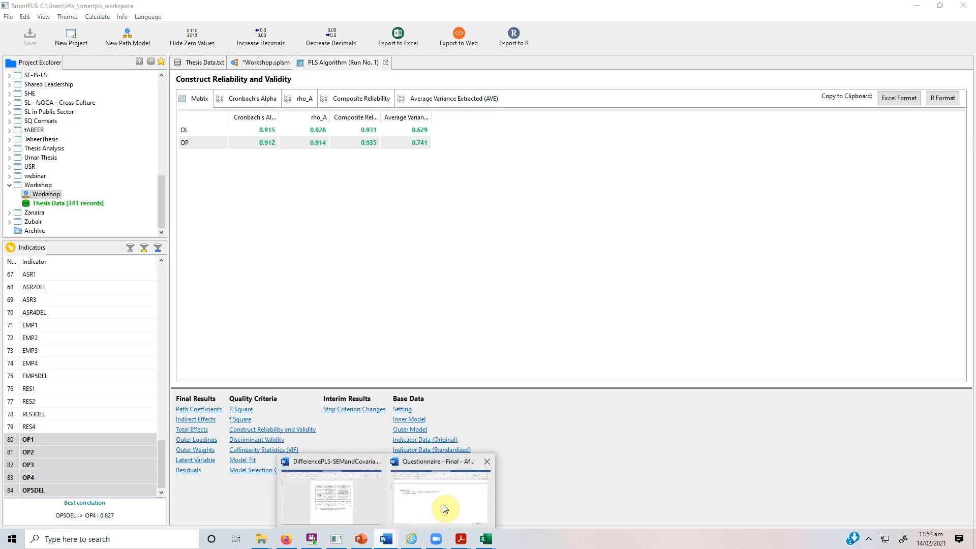
pyautogui.moveTo(460, 538)
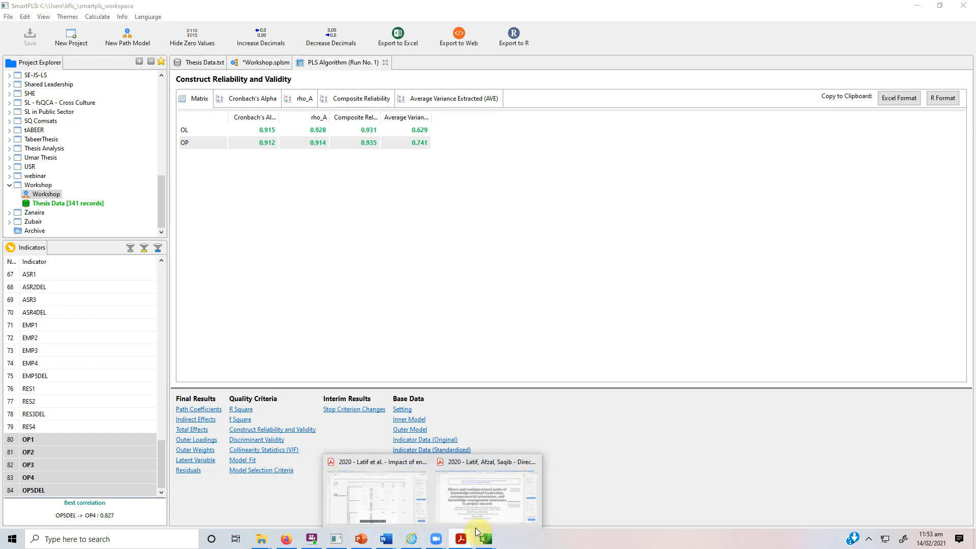
pyautogui.click(419, 512)
pyautogui.scroll(4, 523, 268)
pyautogui.scroll(3, 527, 262)
pyautogui.scroll(3, 526, 261)
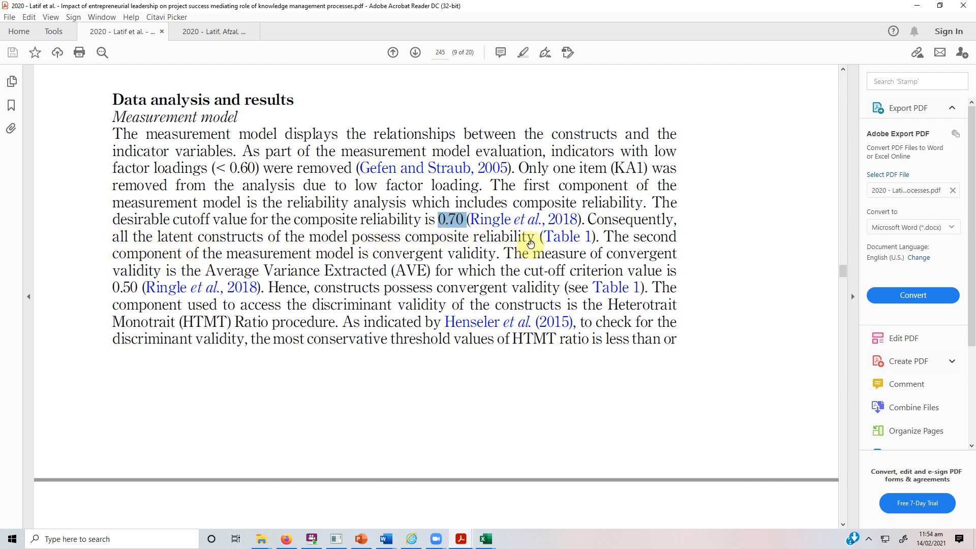
# - Look through Table 1 for the constructs' reliability and AVE values, and go back to the convergent validity text in the Measurement model section
pyautogui.scroll(-10, 528, 244)
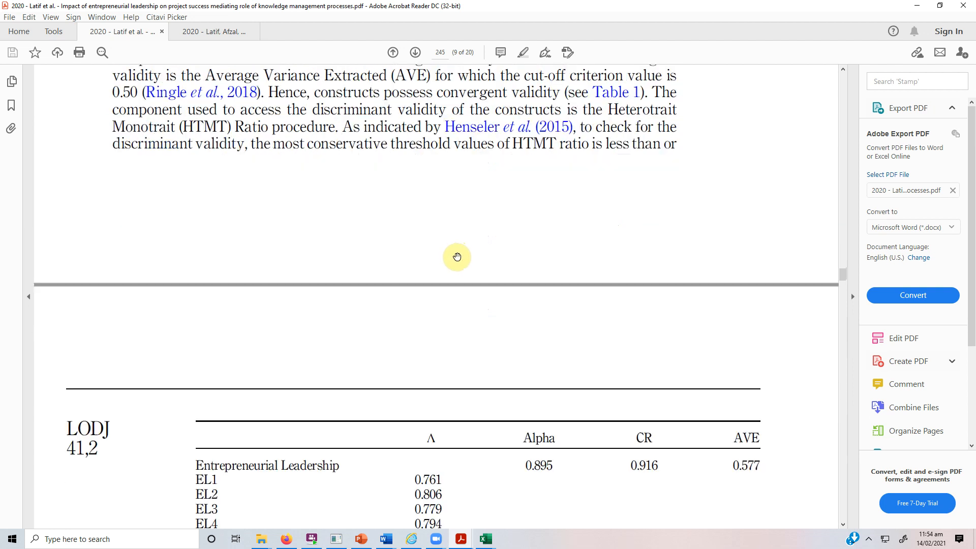
pyautogui.scroll(-19, 518, 254)
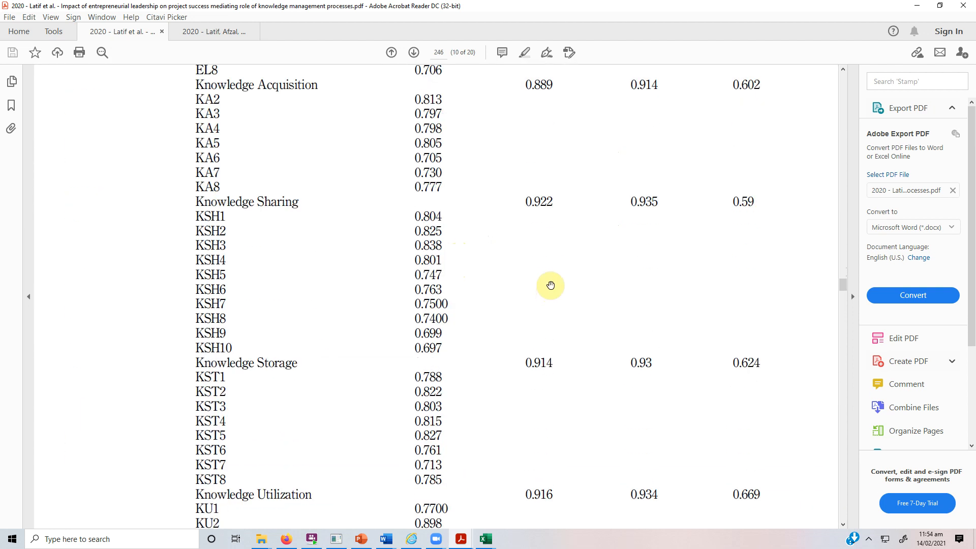
pyautogui.scroll(-11, 551, 285)
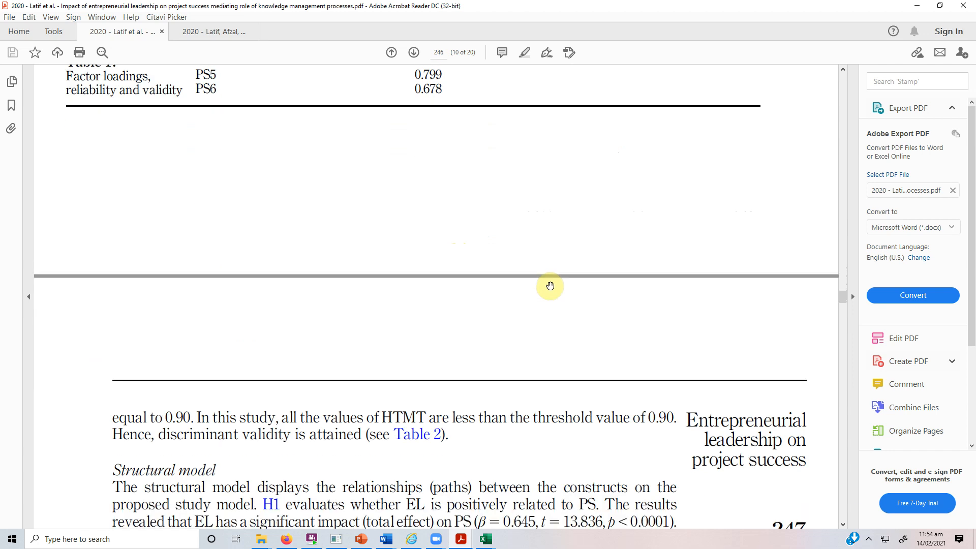
pyautogui.scroll(20, 551, 281)
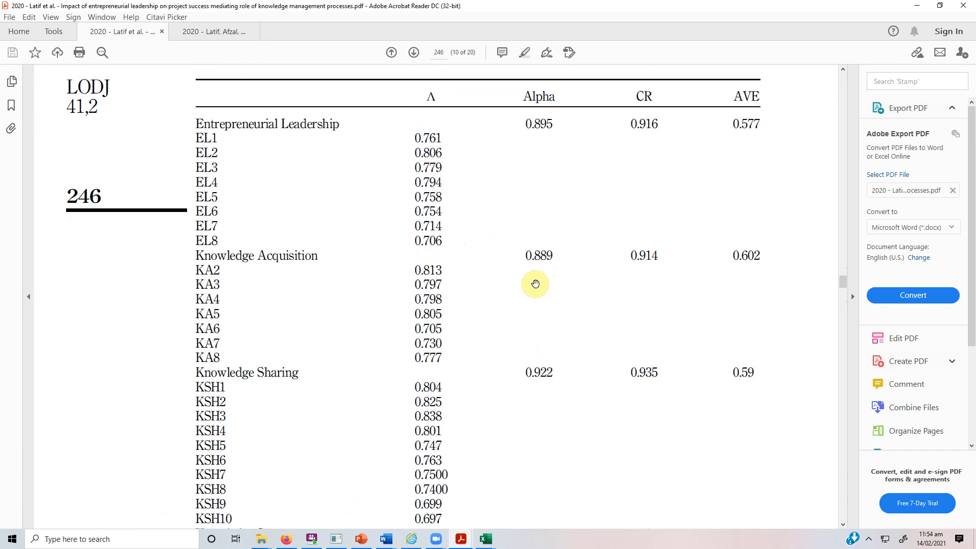
pyautogui.scroll(11, 632, 254)
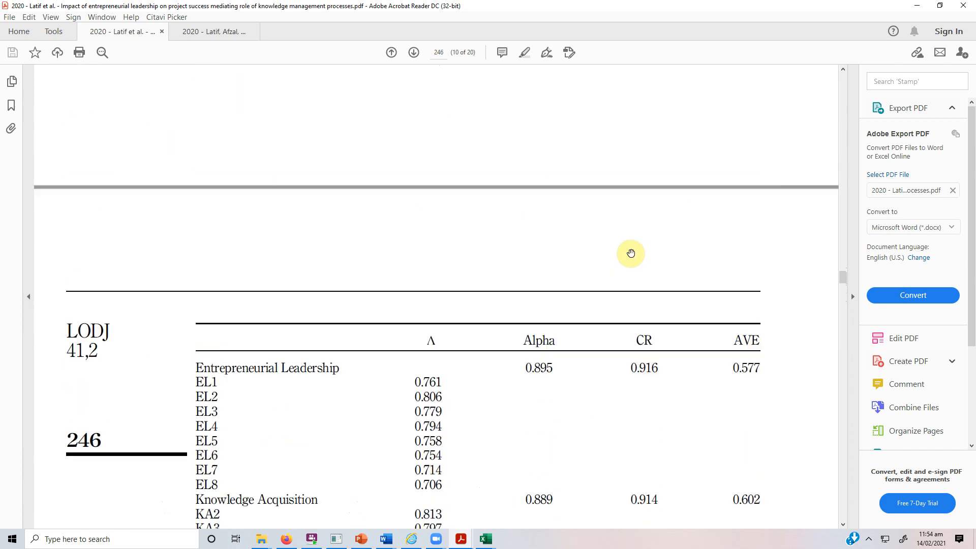
pyautogui.scroll(4, 630, 253)
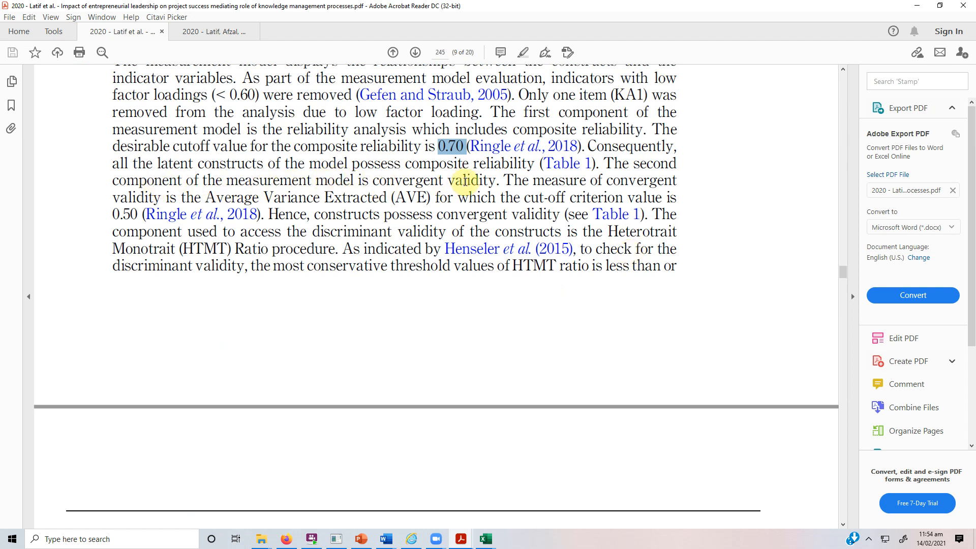
# - Check the AVE values of the constructs in Table 1 against the convergent validity text in the Measurement model section
pyautogui.scroll(-10, 466, 179)
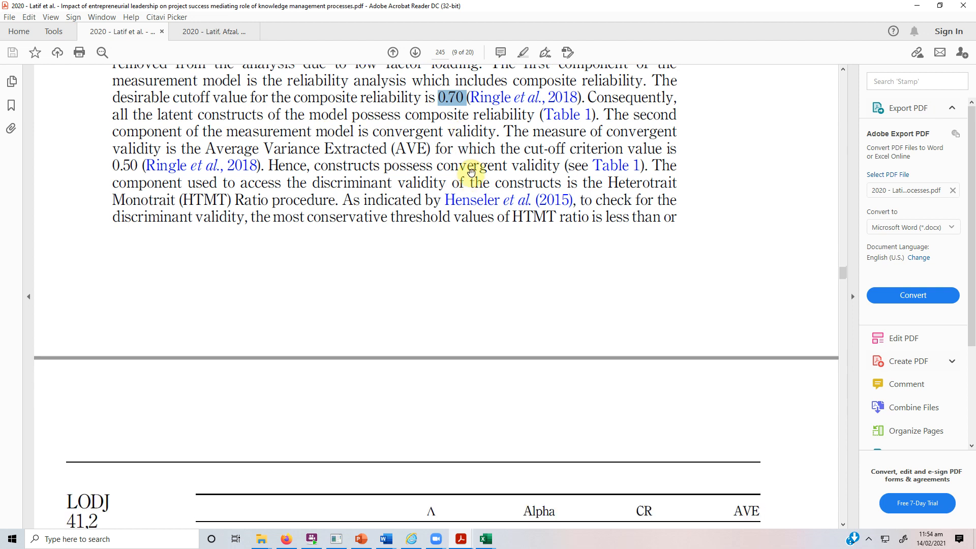
pyautogui.scroll(10, 483, 144)
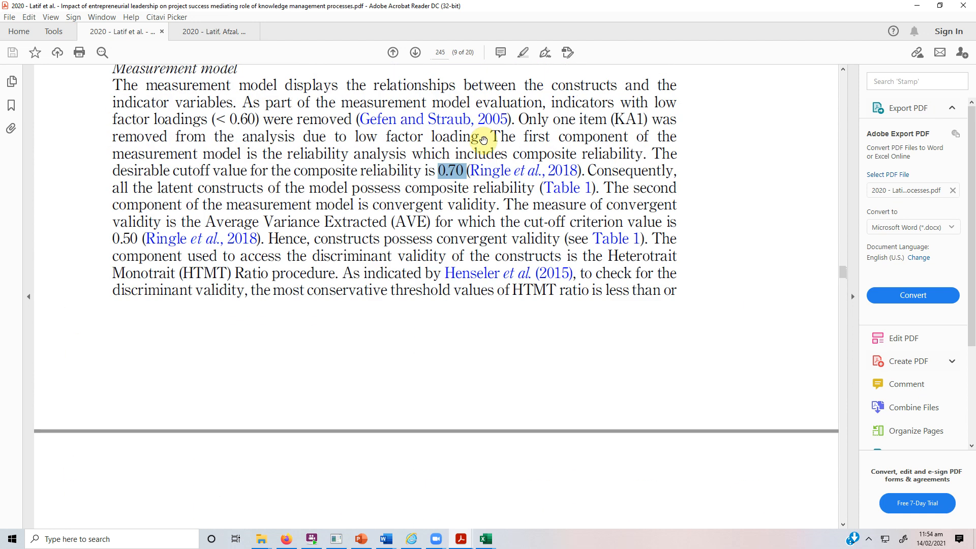
pyautogui.scroll(-10, 619, 325)
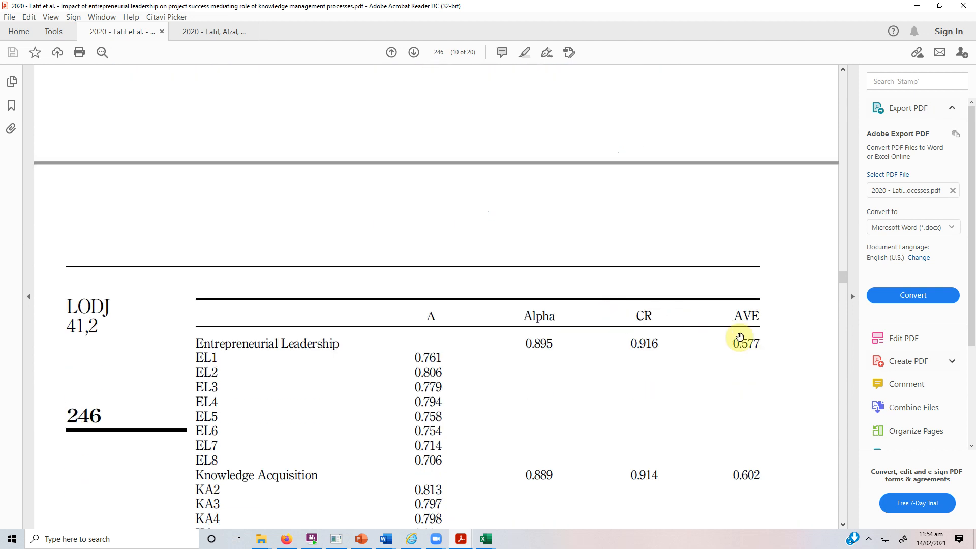
pyautogui.scroll(-12, 747, 320)
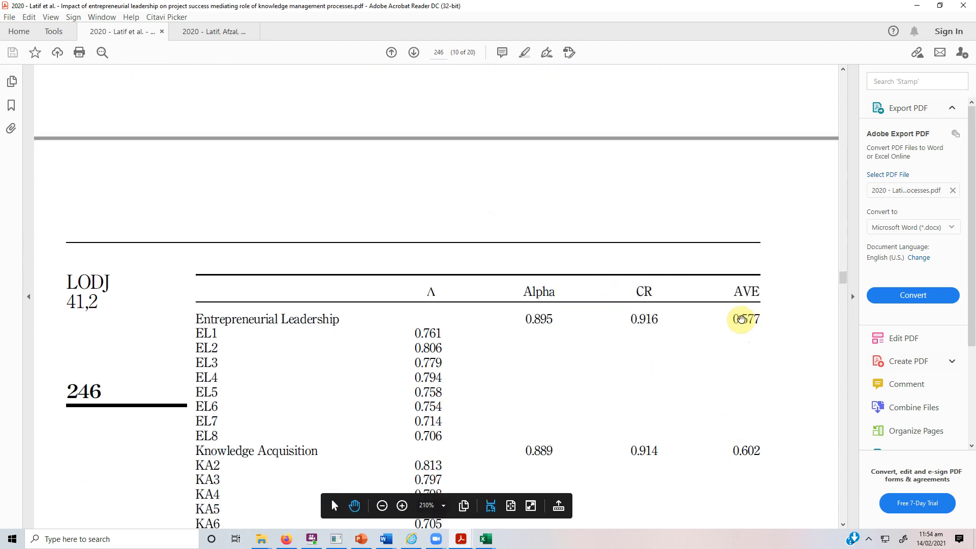
pyautogui.scroll(-20, 736, 320)
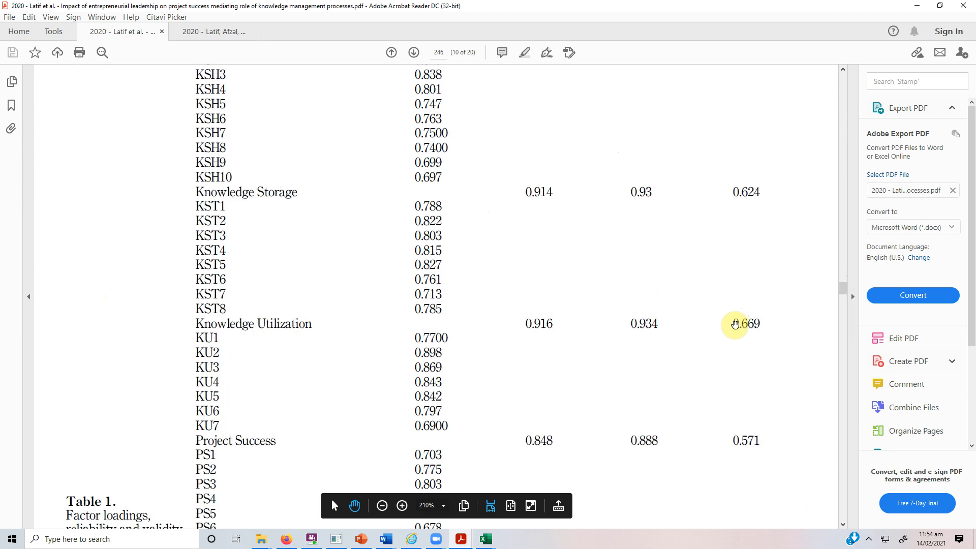
pyautogui.scroll(20, 734, 326)
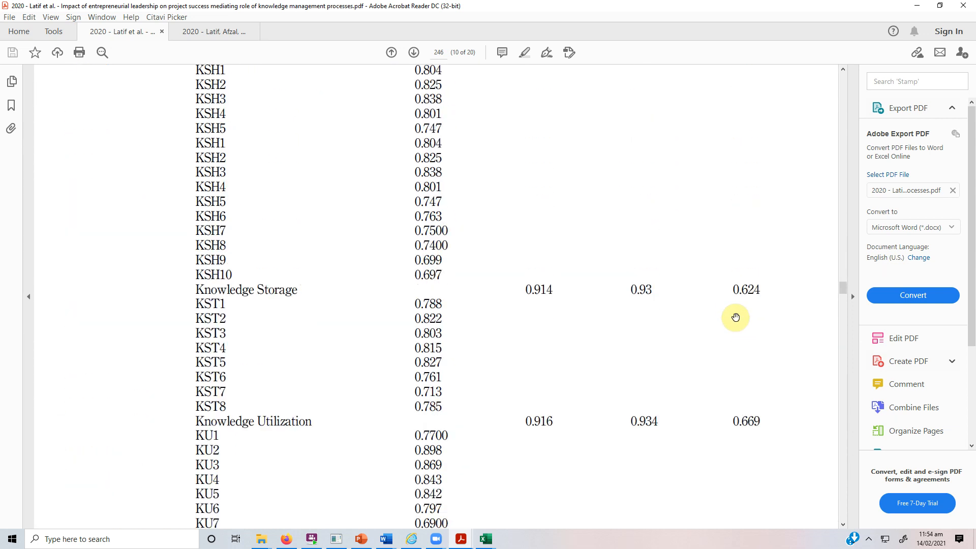
pyautogui.scroll(11, 729, 274)
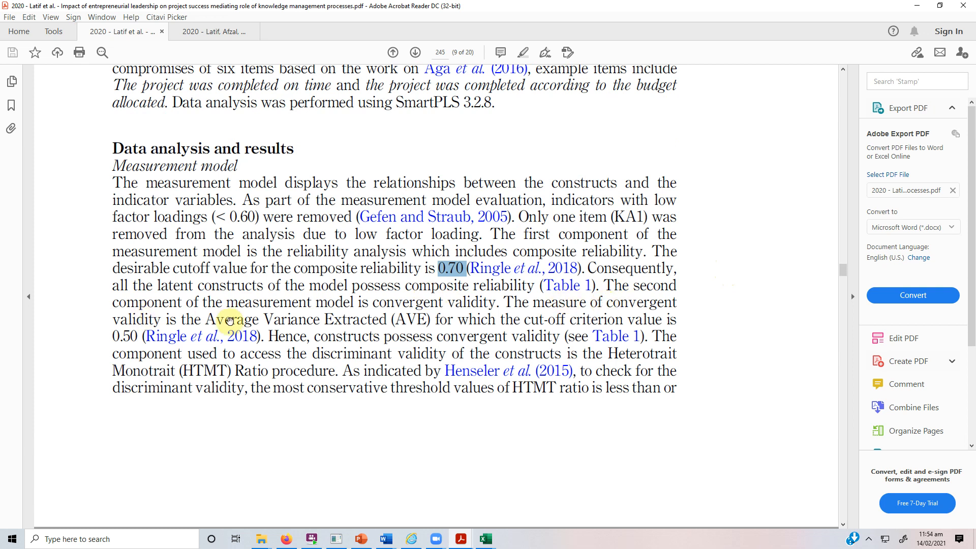
# - Highlight the 0.50 AVE cut-off with its citation, followed by the sentence stating that the constructs possess convergent validity
pyautogui.moveTo(113, 336); pyautogui.dragTo(261, 337)
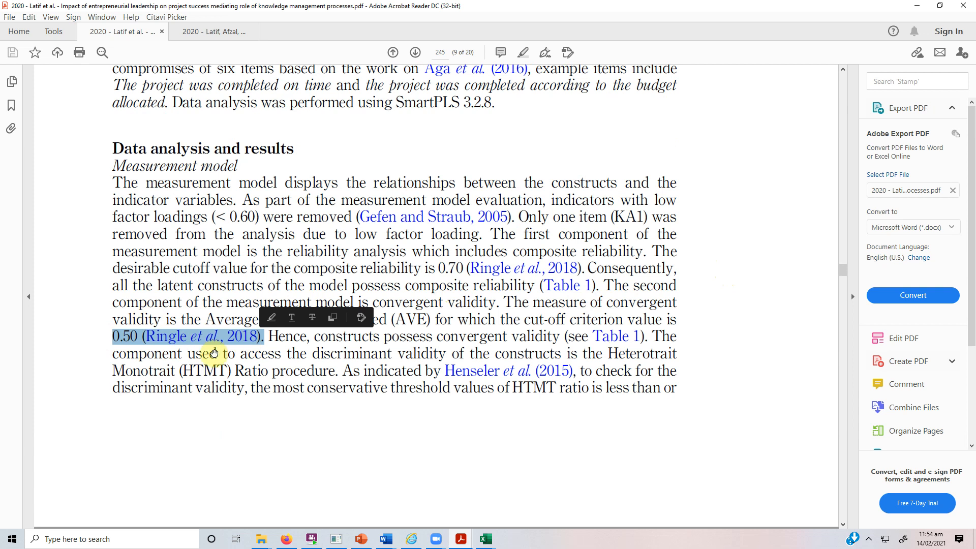
pyautogui.moveTo(269, 336); pyautogui.dragTo(641, 336)
pyautogui.click(734, 353)
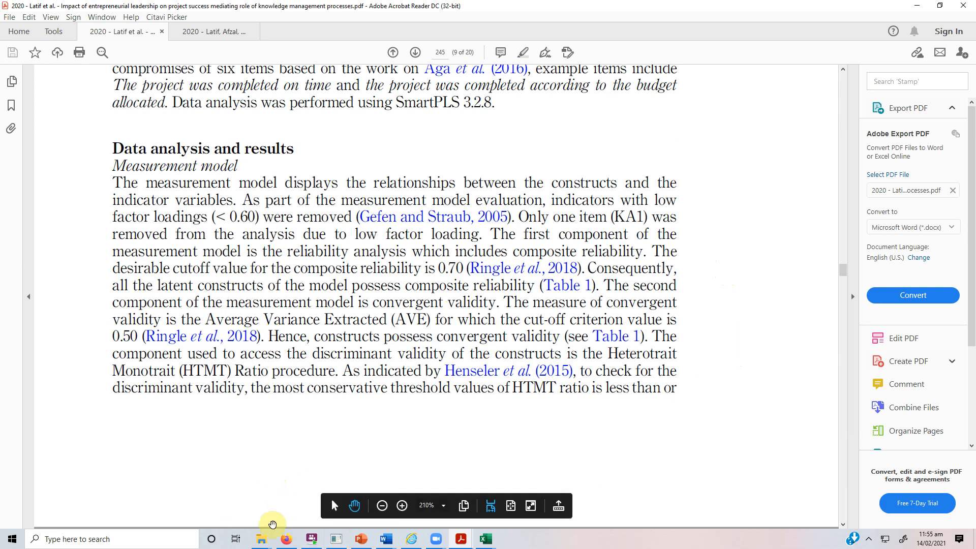
# - Switch to the Data Analysis and Results chapter in Word and decline to view the exported MPEG4 file
pyautogui.hotkey('alt', 'Tab')
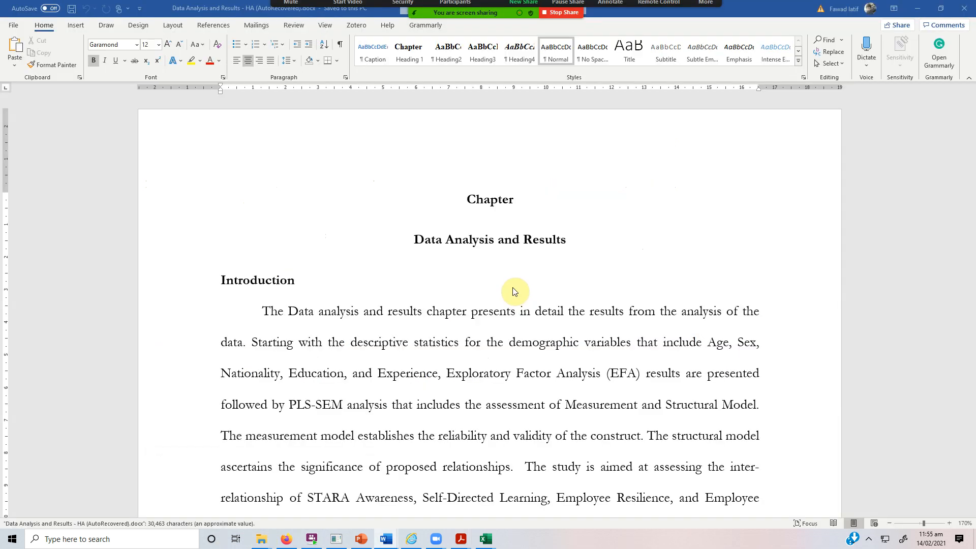
pyautogui.click(487, 280)
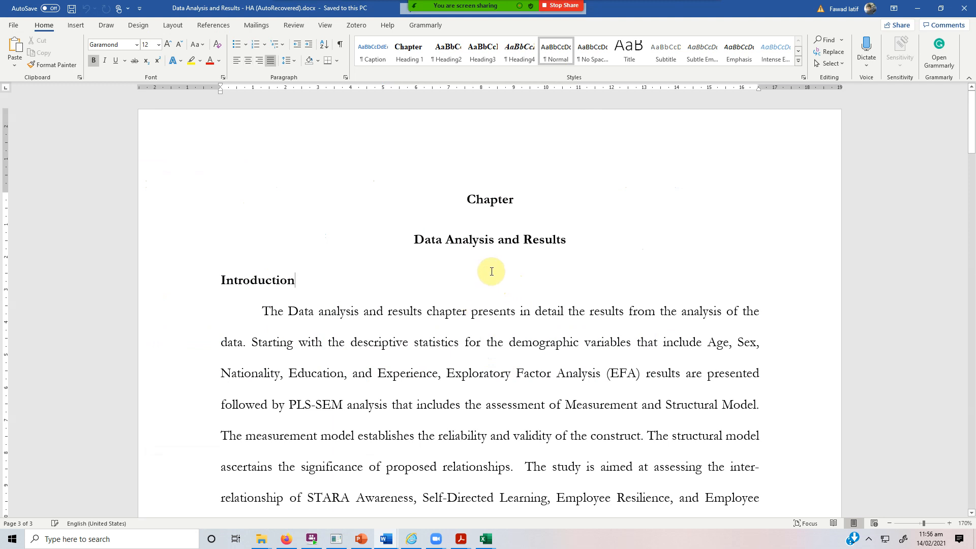
pyautogui.scroll(-3, 488, 264)
pyautogui.scroll(4, 488, 260)
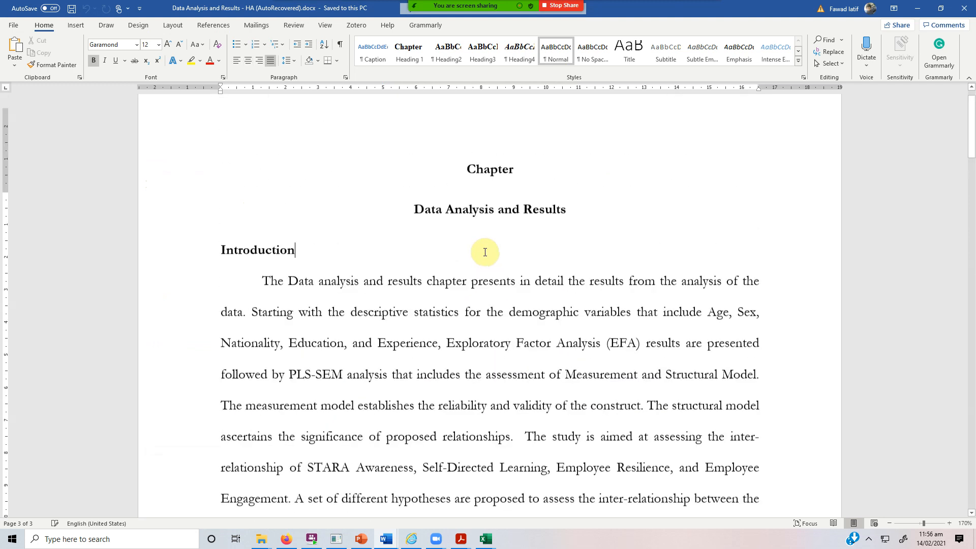
pyautogui.scroll(-1, 405, 274)
pyautogui.scroll(3, 419, 249)
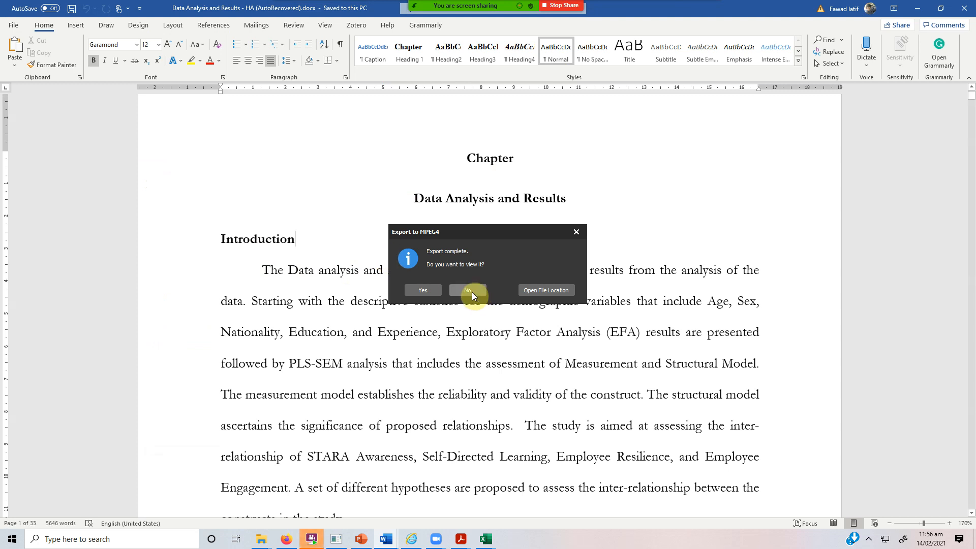
pyautogui.click(471, 292)
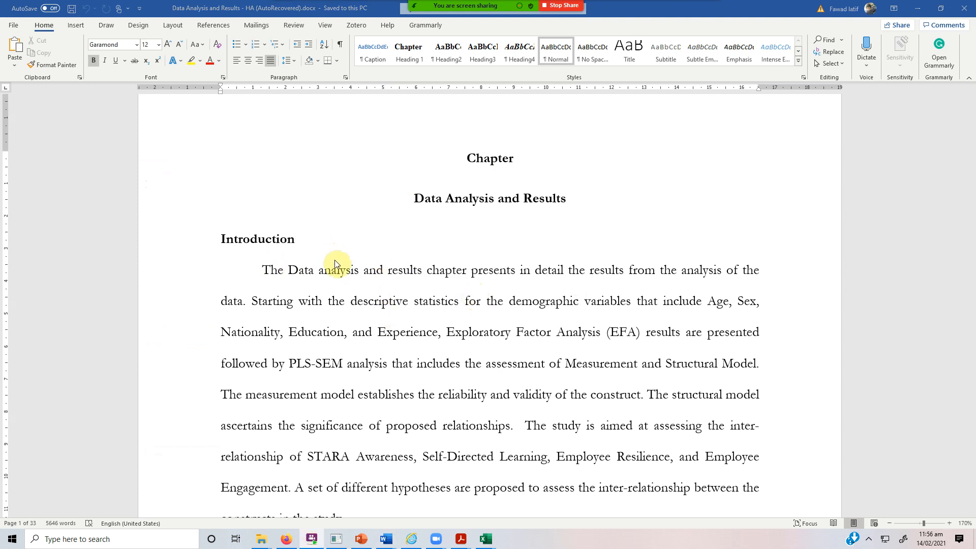
# - Look through the chapter's introduction, hypotheses H1 to H5 and the demographic profile from age group to working experience
pyautogui.scroll(-1, 334, 259)
pyautogui.scroll(-1, 338, 257)
pyautogui.scroll(1, 406, 264)
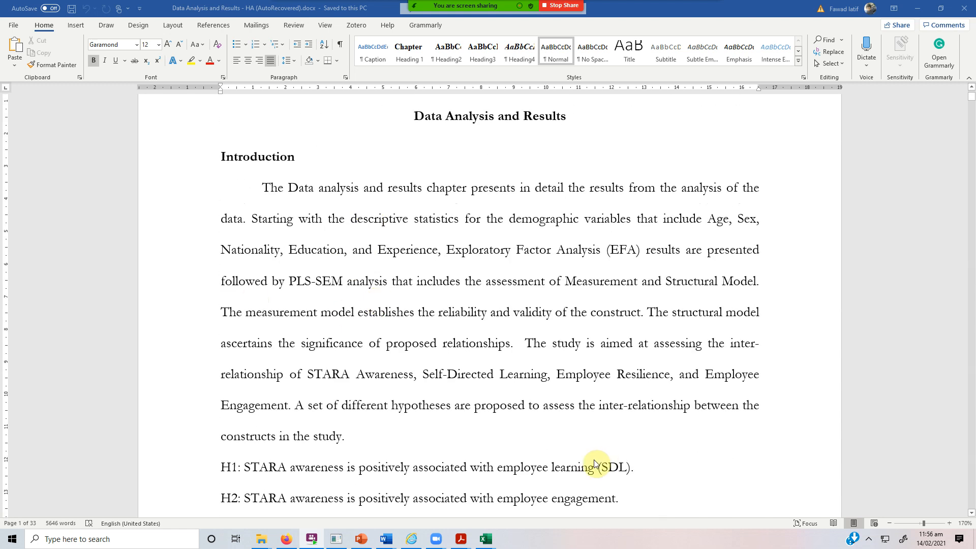
pyautogui.scroll(-3, 559, 325)
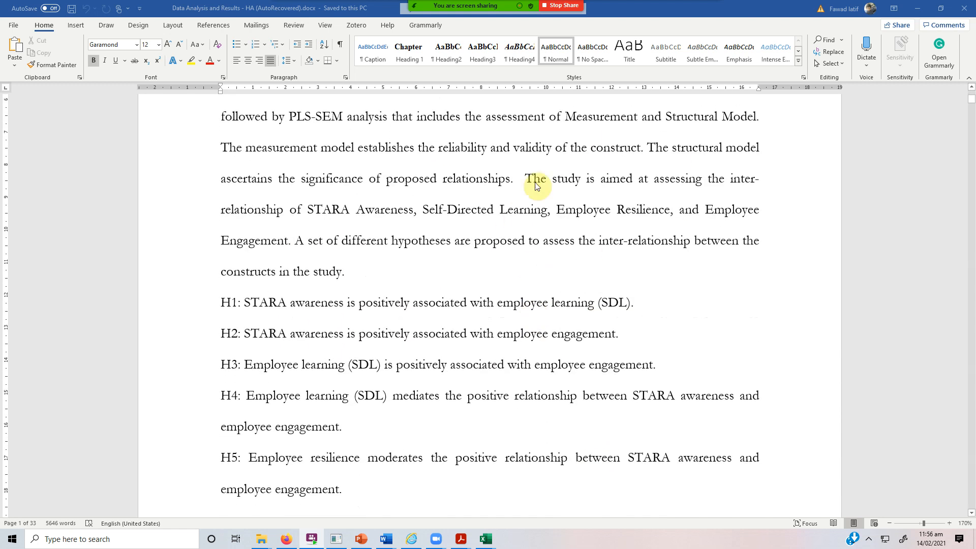
pyautogui.scroll(-9, 425, 327)
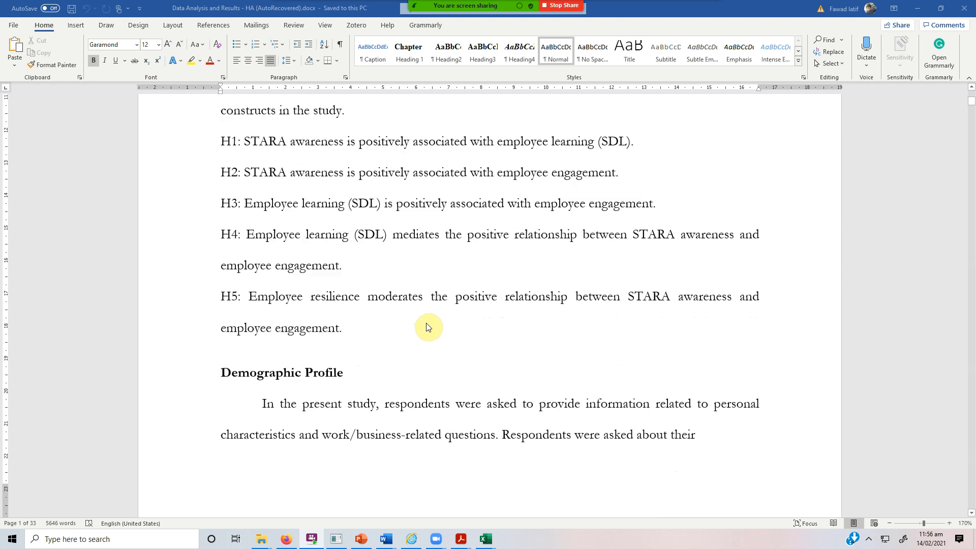
pyautogui.scroll(-12, 347, 171)
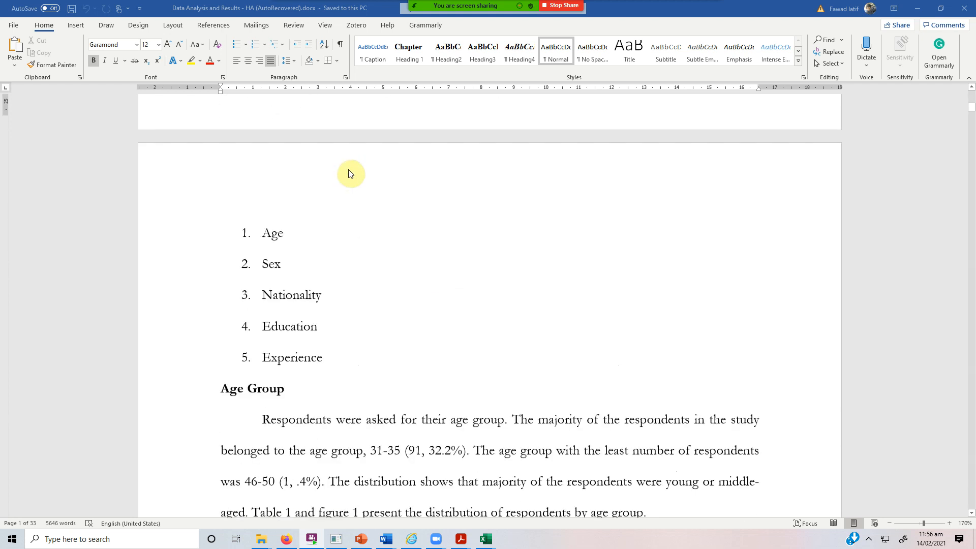
pyautogui.scroll(-15, 356, 187)
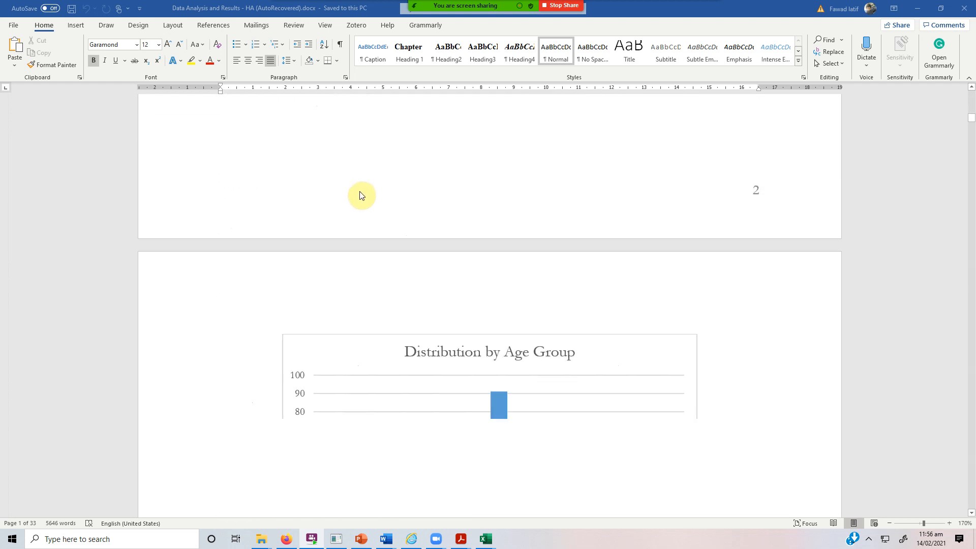
pyautogui.scroll(-20, 363, 208)
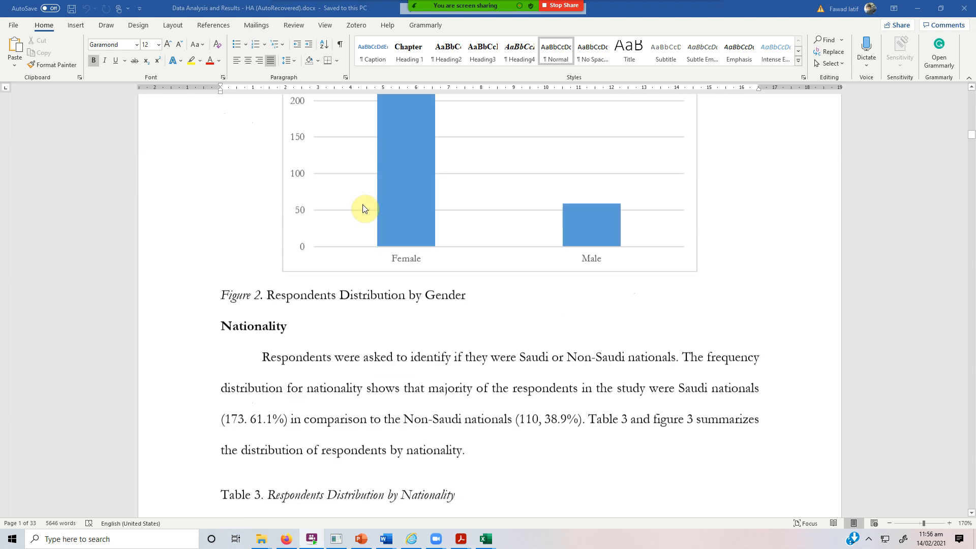
pyautogui.scroll(-20, 364, 209)
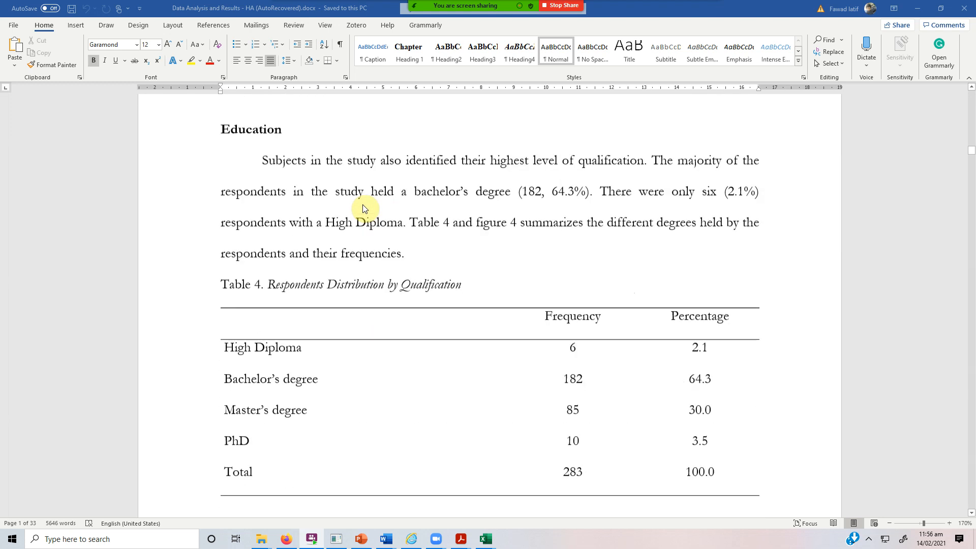
pyautogui.scroll(-20, 363, 208)
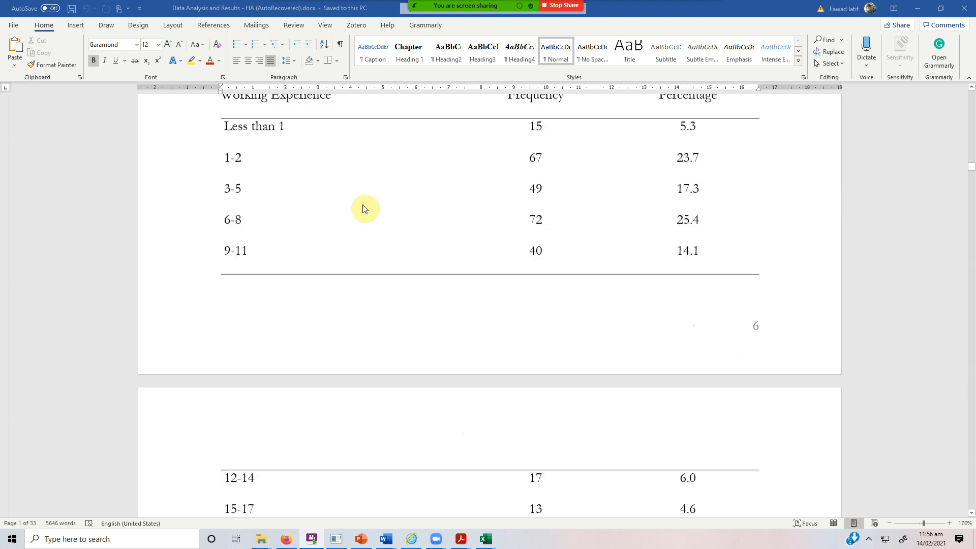
# - Review the descriptive statistics for each construct and the Exploratory Factor Analysis results, down to the paragraph introducing the study's model evaluation
pyautogui.scroll(-18, 363, 208)
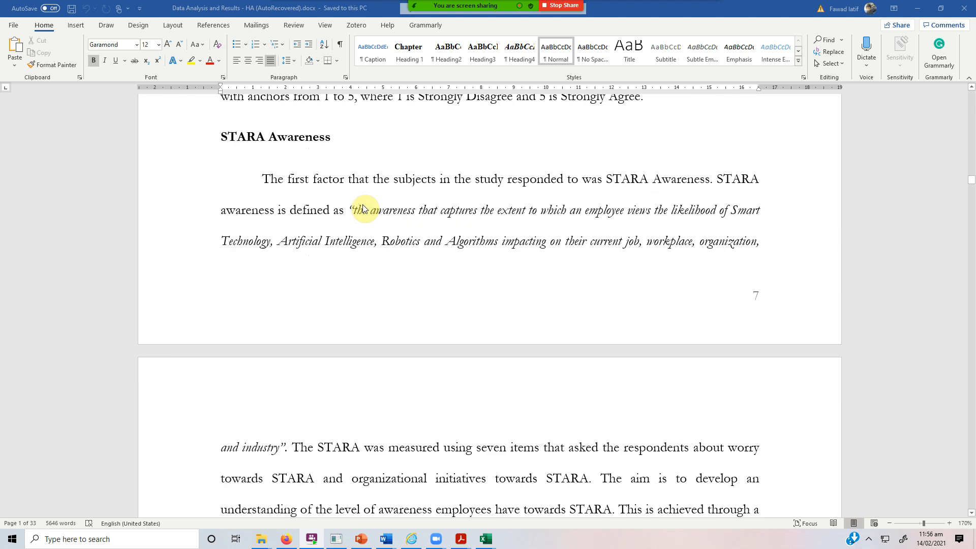
pyautogui.scroll(-18, 366, 206)
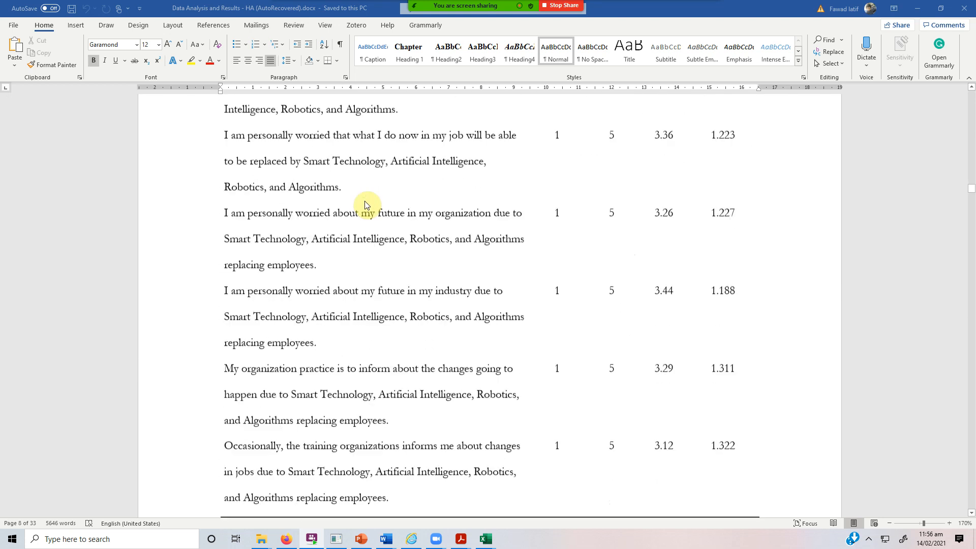
pyautogui.scroll(-20, 370, 210)
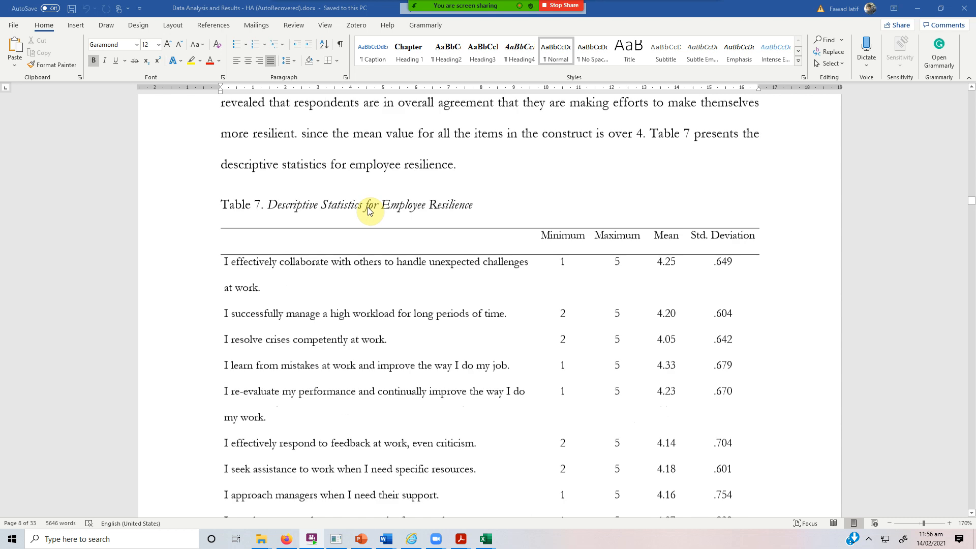
pyautogui.scroll(-20, 368, 206)
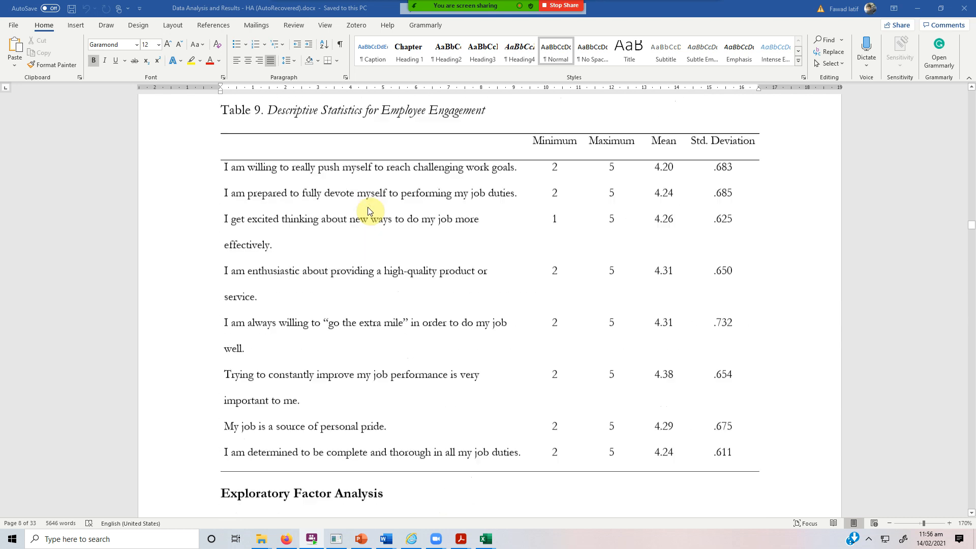
pyautogui.scroll(-20, 368, 206)
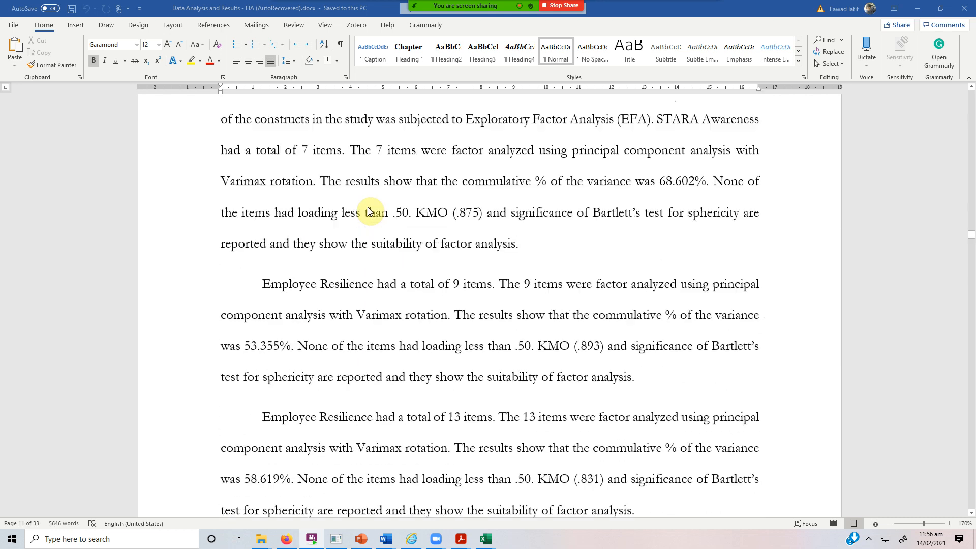
pyautogui.scroll(-10, 369, 211)
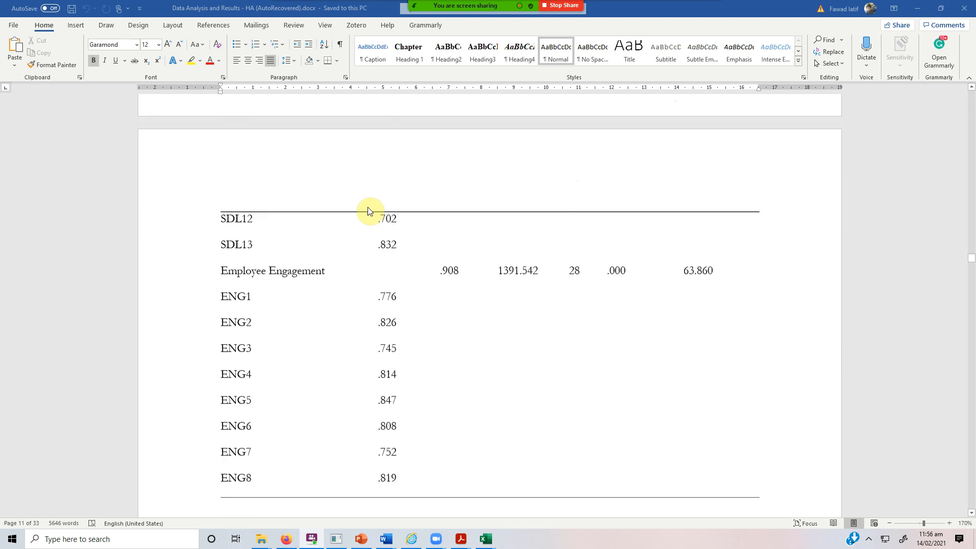
pyautogui.scroll(5, 369, 211)
pyautogui.scroll(-6, 369, 211)
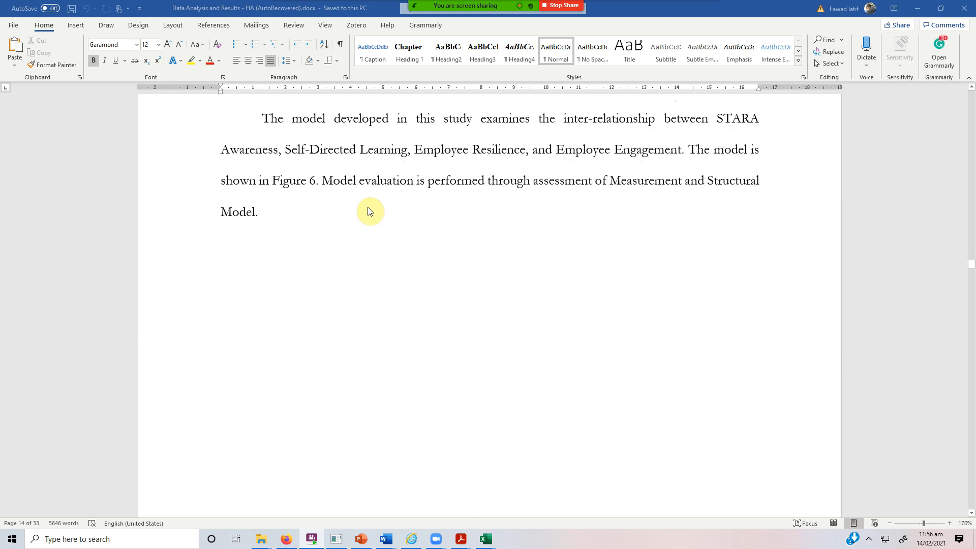
# - Review the Model Evaluation section, the Figure 6 model, and the Factor Loadings text and table
pyautogui.scroll(3, 368, 211)
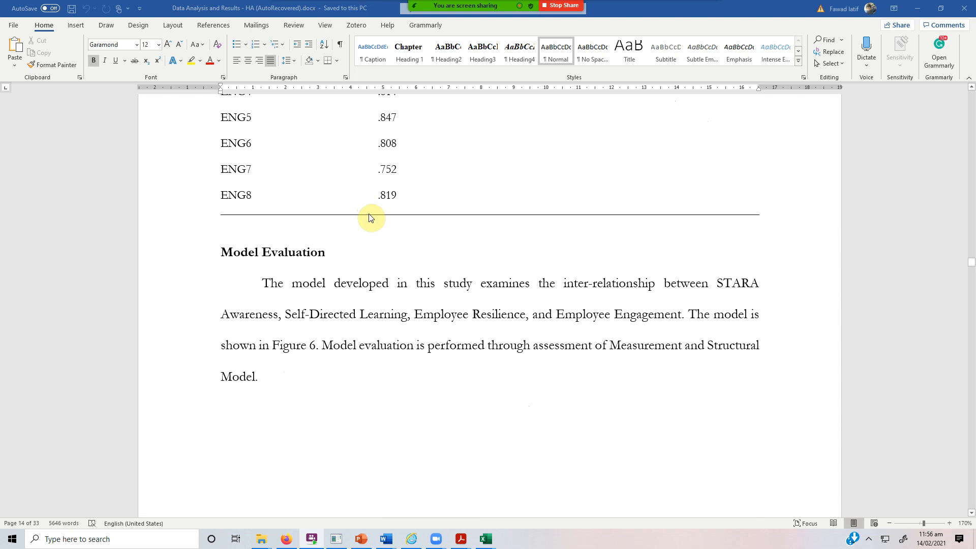
pyautogui.scroll(-1, 371, 218)
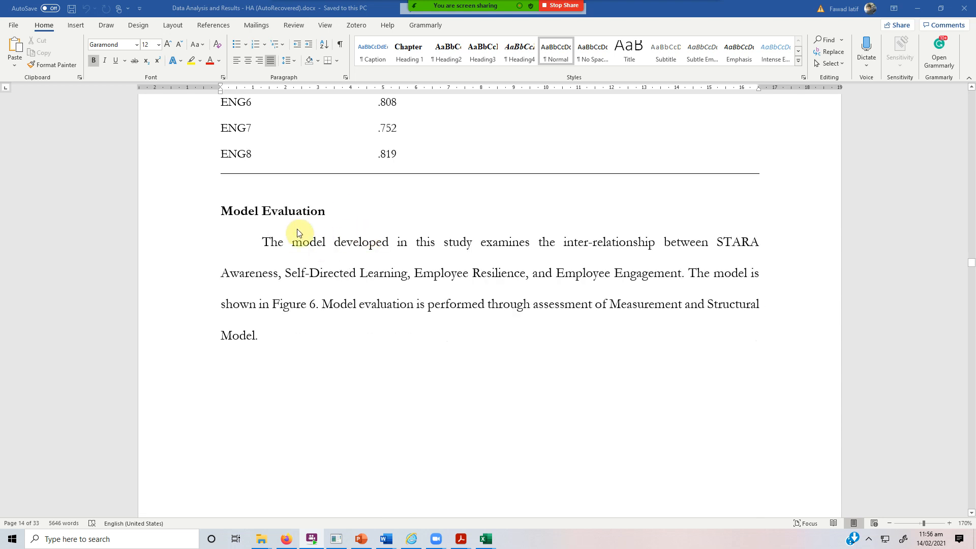
pyautogui.scroll(-12, 342, 236)
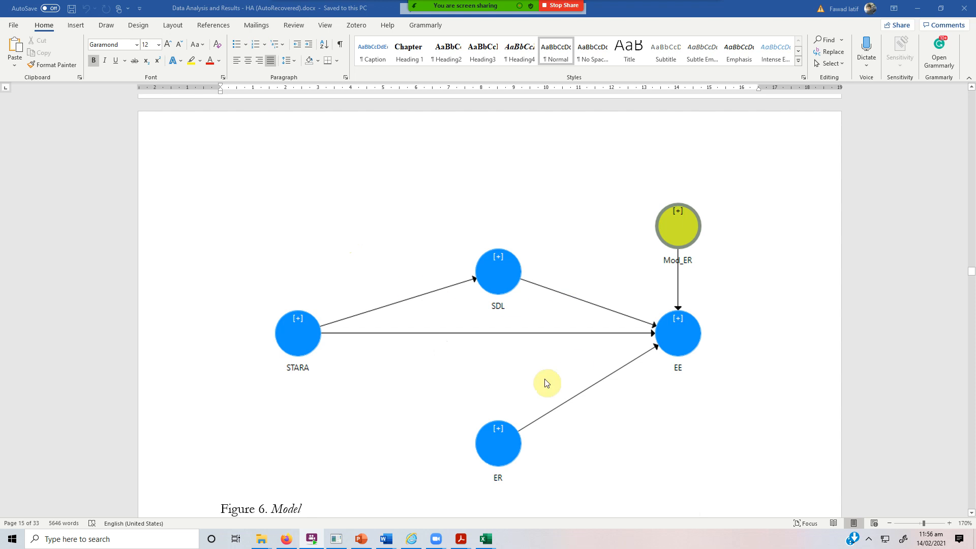
pyautogui.scroll(-8, 564, 283)
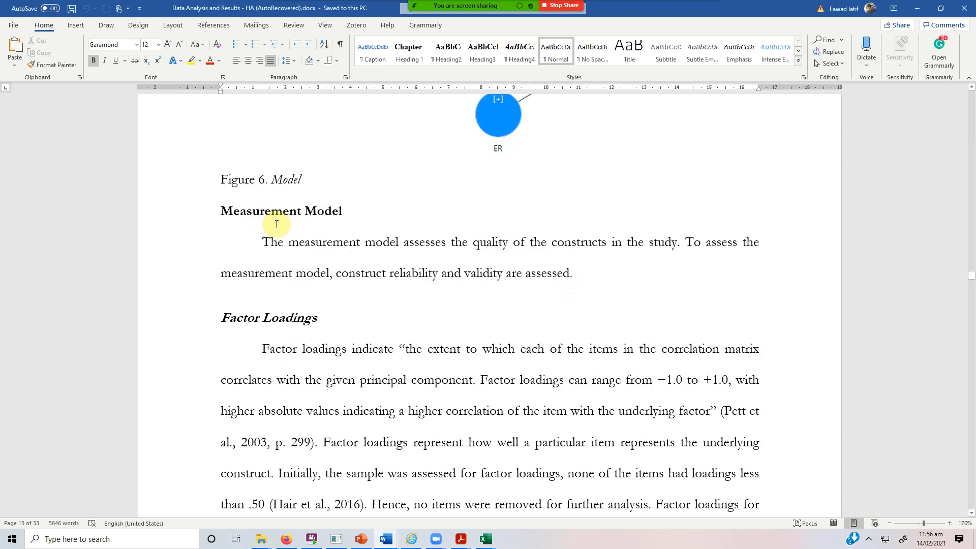
pyautogui.scroll(-1, 346, 275)
pyautogui.scroll(-3, 346, 274)
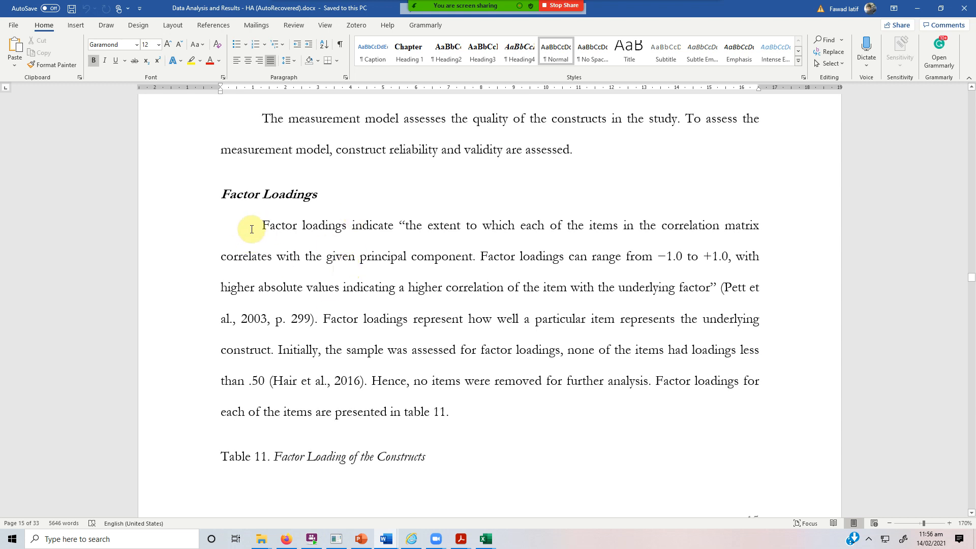
pyautogui.moveTo(219, 198); pyautogui.dragTo(338, 192)
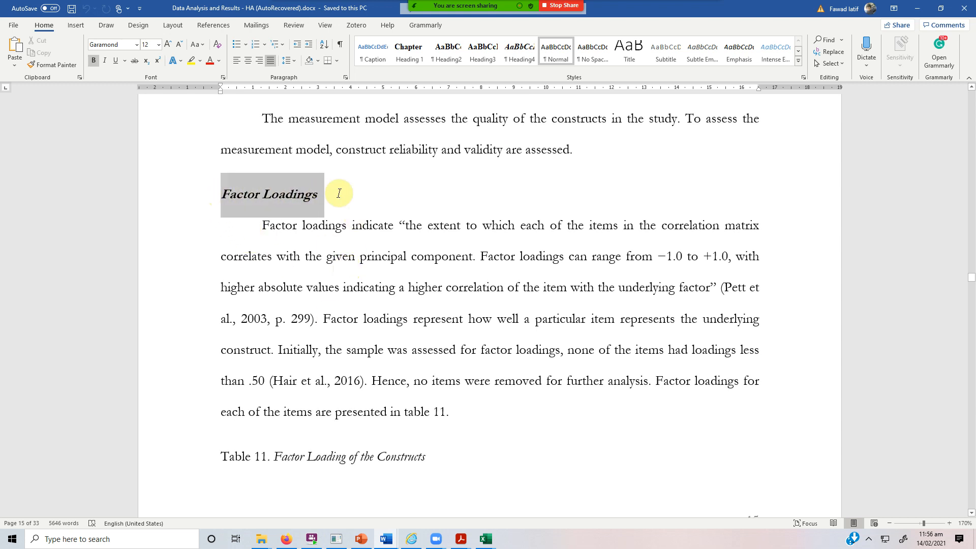
pyautogui.click(349, 256)
pyautogui.scroll(-20, 359, 263)
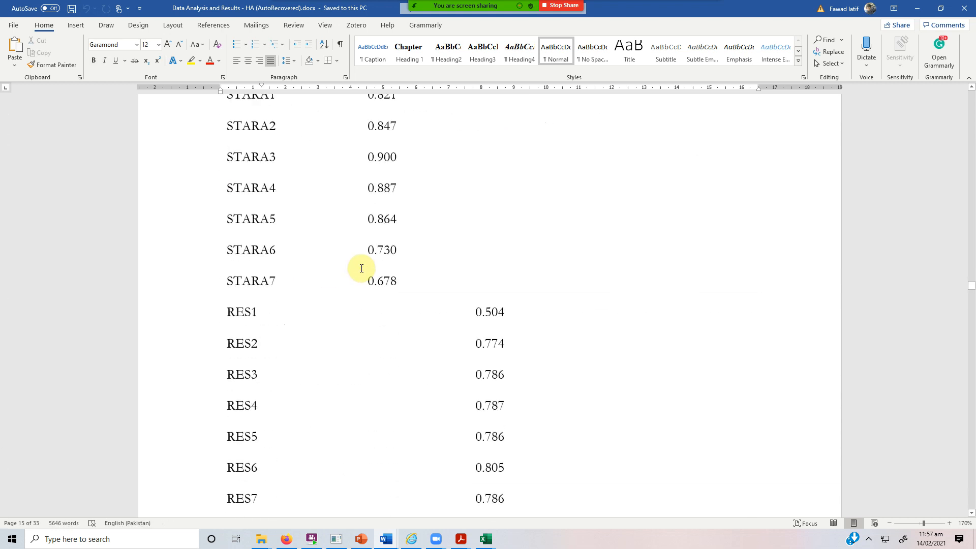
pyautogui.scroll(-20, 360, 268)
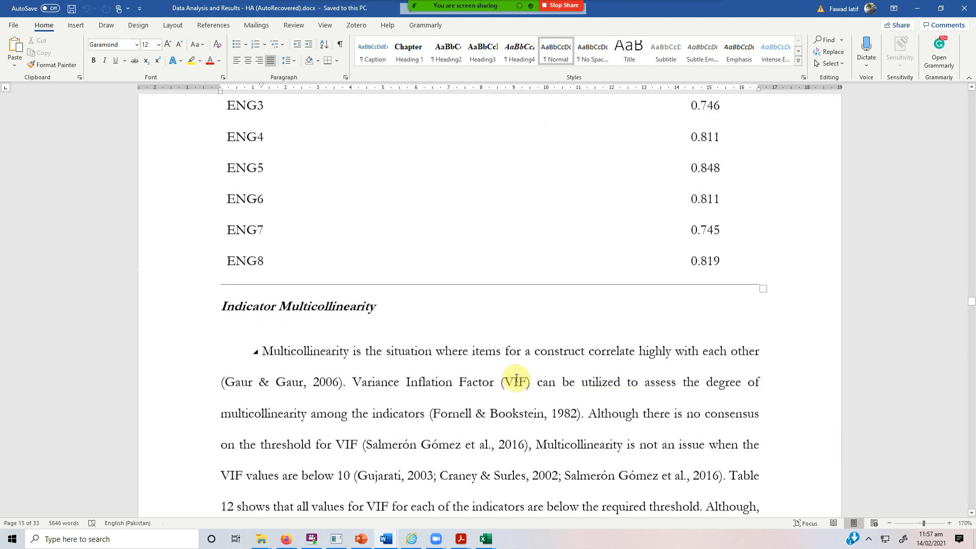
# - Review the Indicator Multicollinearity section with its VIF table and the Reliability Analysis section through Table 13
pyautogui.scroll(-1, 437, 364)
pyautogui.scroll(-20, 414, 305)
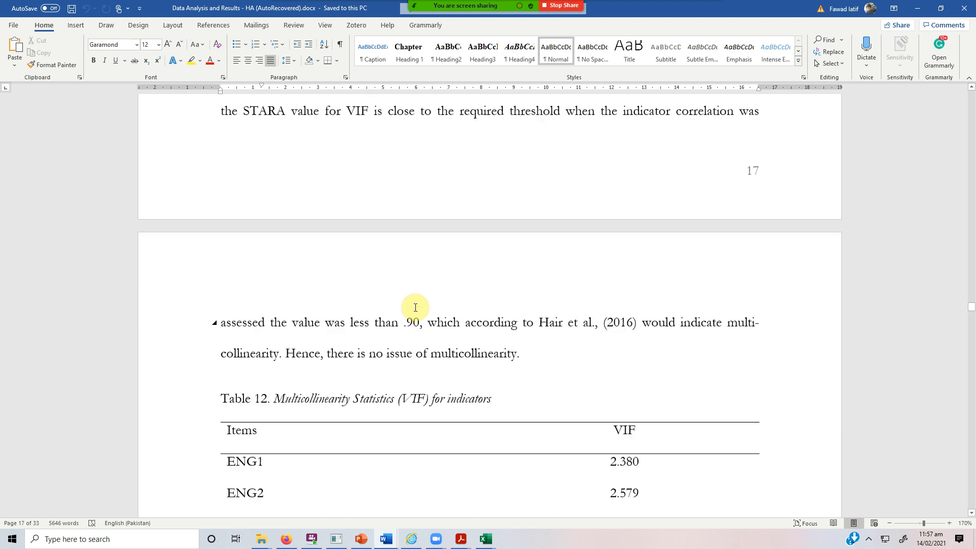
pyautogui.scroll(-20, 415, 307)
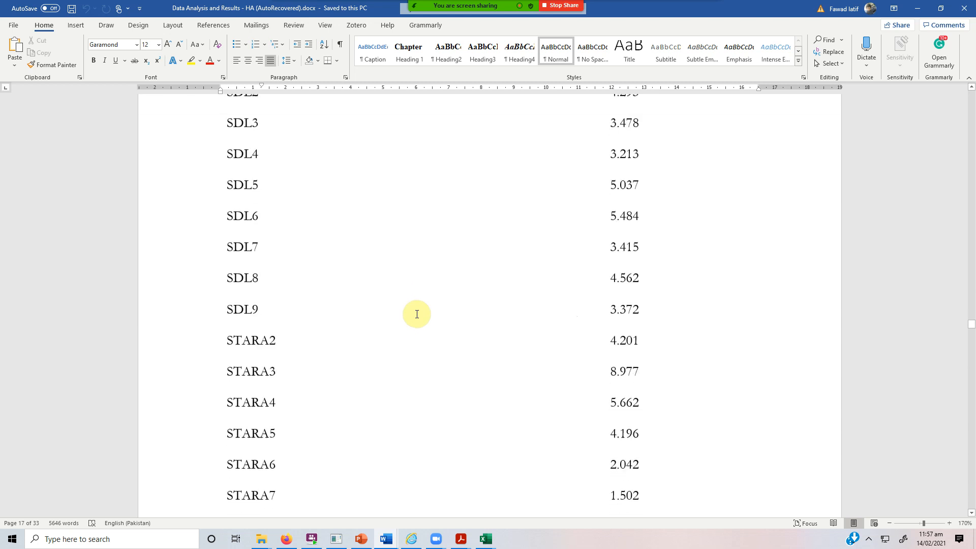
pyautogui.scroll(-5, 356, 279)
pyautogui.scroll(-10, 316, 229)
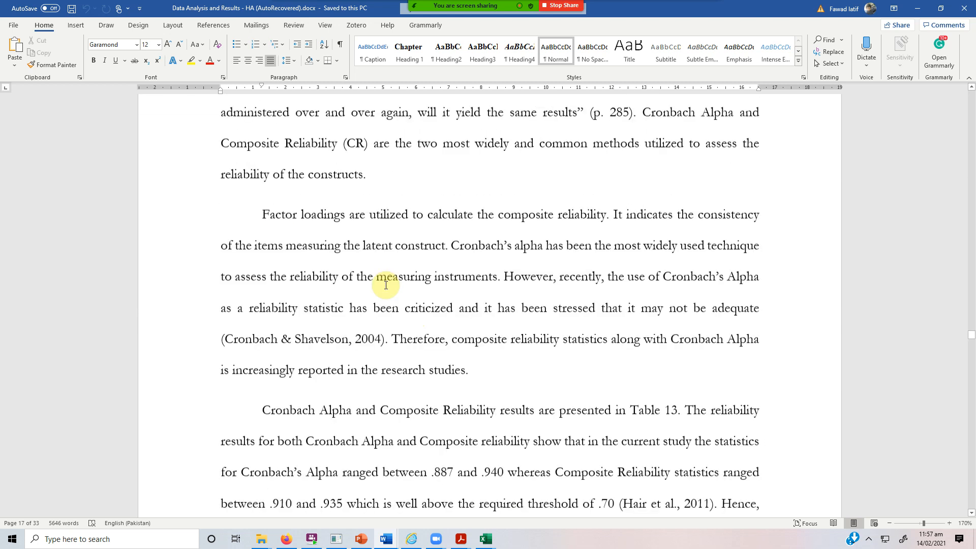
pyautogui.scroll(12, 387, 283)
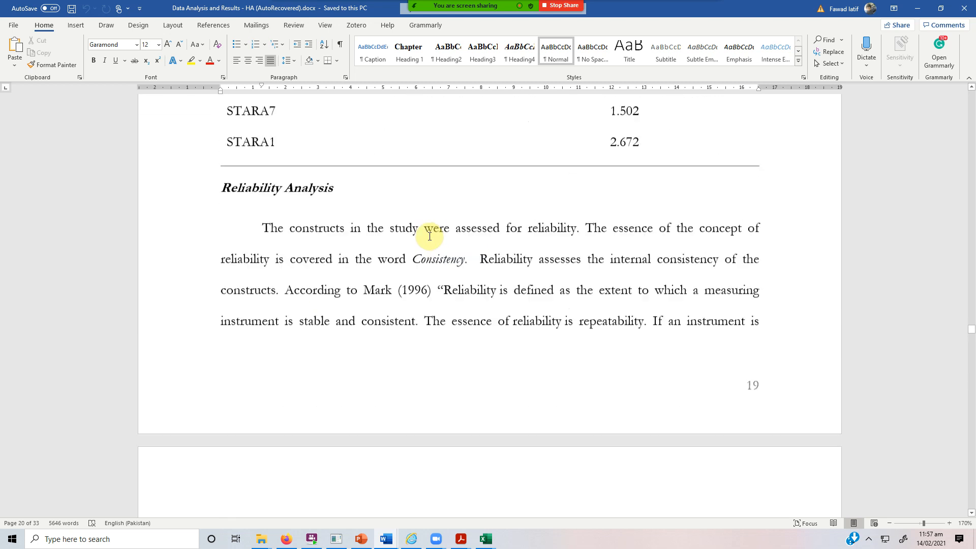
pyautogui.scroll(-12, 445, 254)
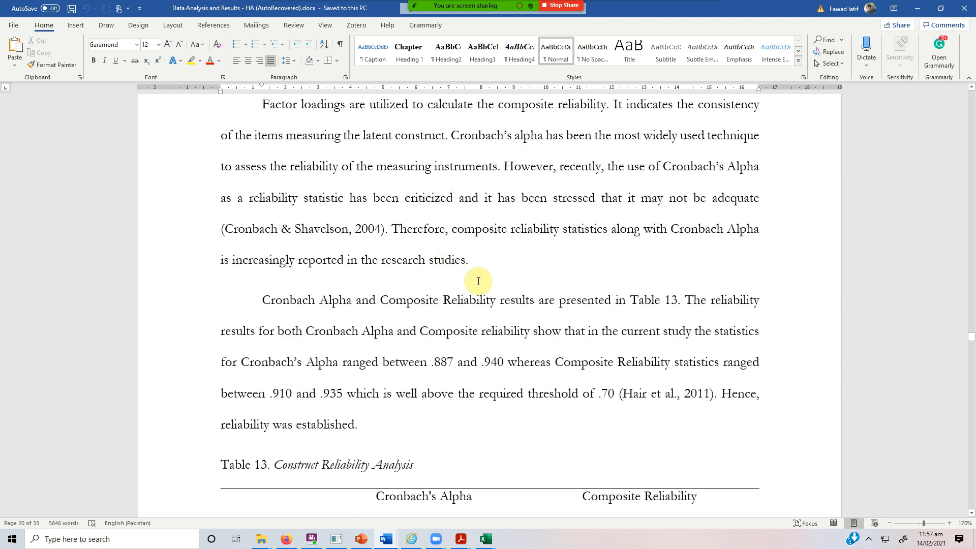
pyautogui.scroll(-10, 479, 281)
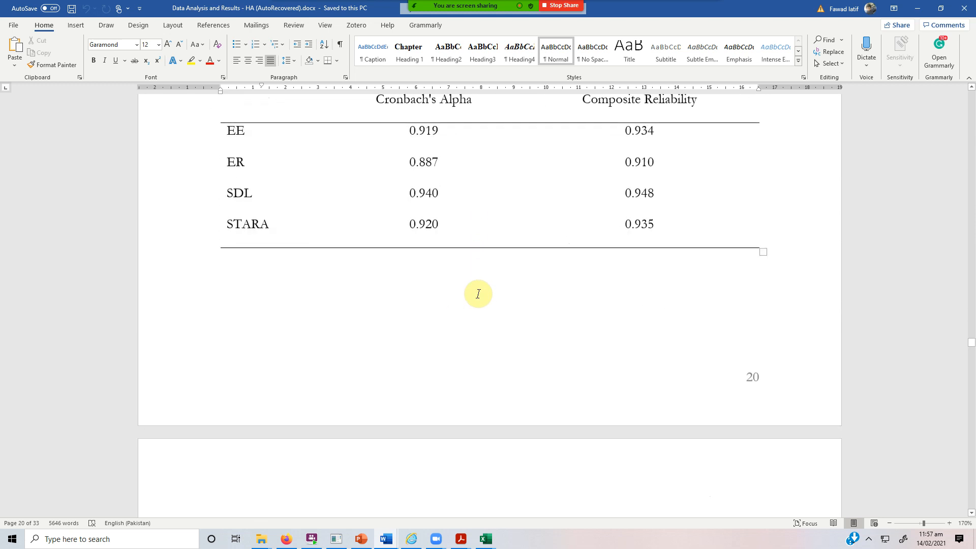
# - Review the Construct Validity and Convergent Validity sections with the AVE table, and look back over the reliability and VIF results
pyautogui.scroll(-6, 477, 294)
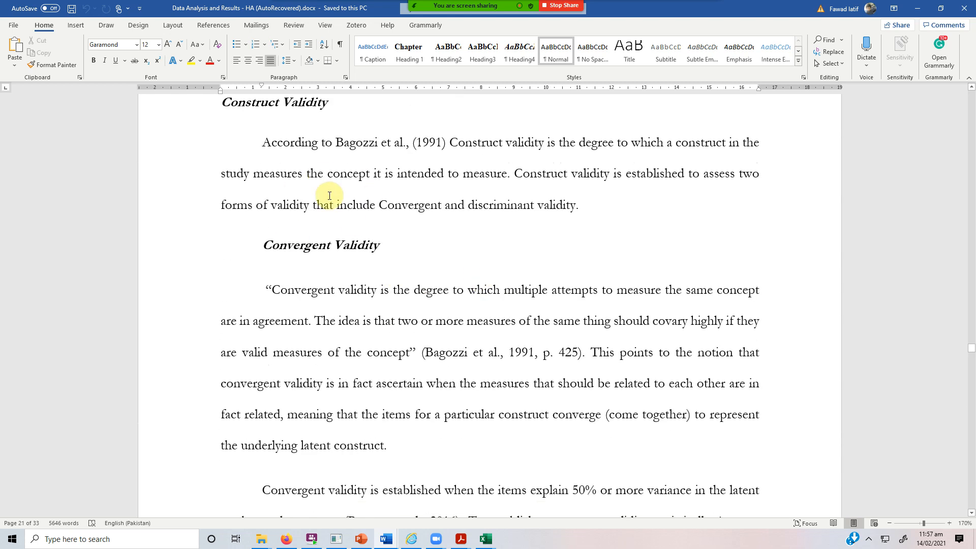
pyautogui.moveTo(263, 144); pyautogui.dragTo(505, 152)
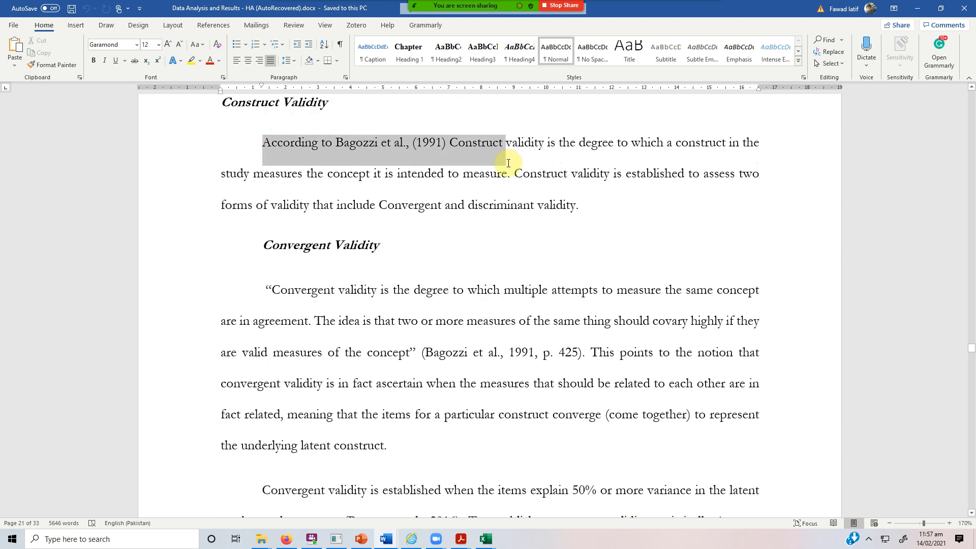
pyautogui.click(426, 262)
pyautogui.scroll(-5, 307, 303)
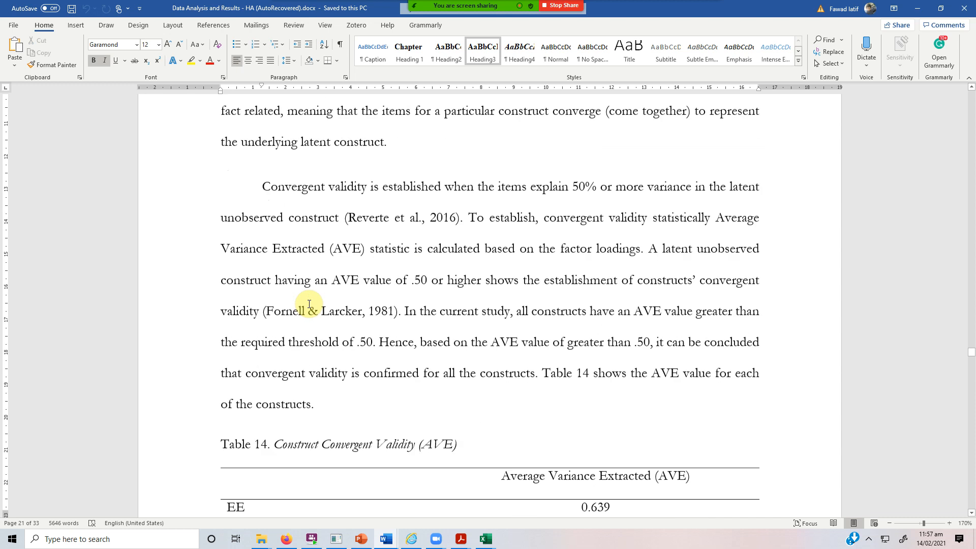
pyautogui.scroll(-6, 366, 204)
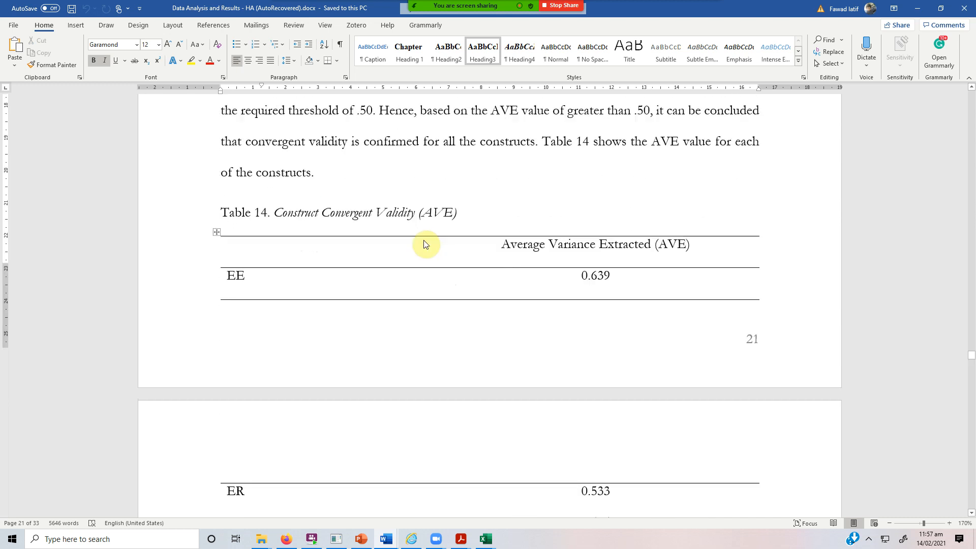
pyautogui.scroll(-5, 458, 281)
pyautogui.scroll(6, 448, 265)
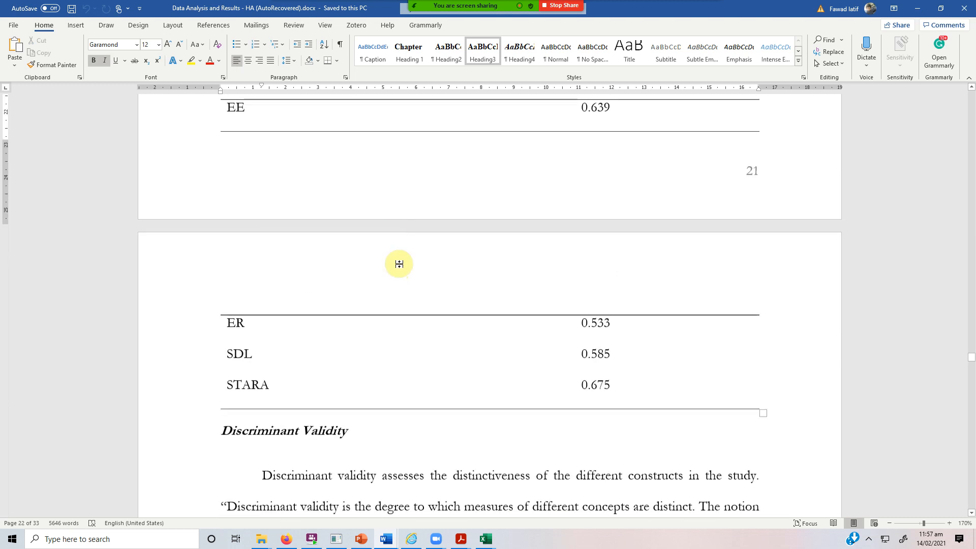
pyautogui.scroll(20, 421, 310)
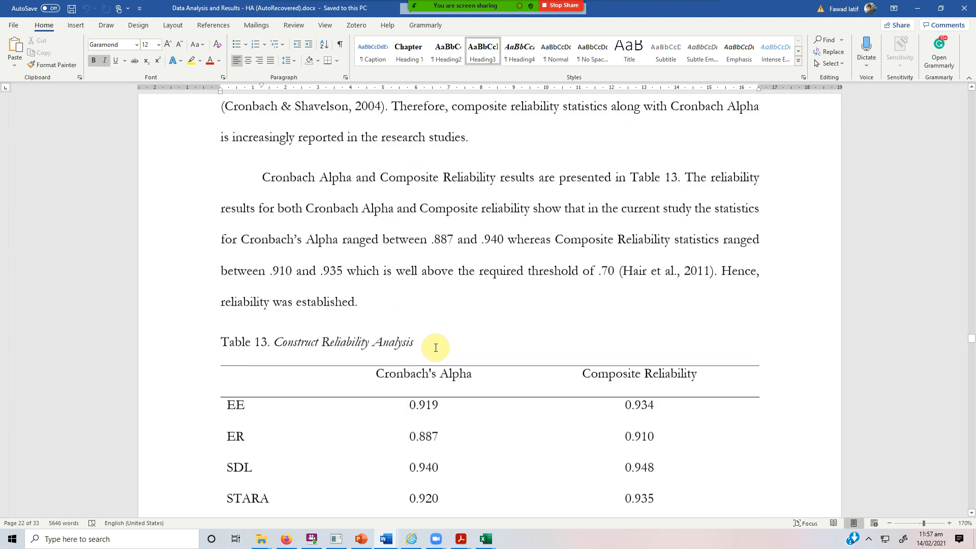
pyautogui.scroll(8, 436, 315)
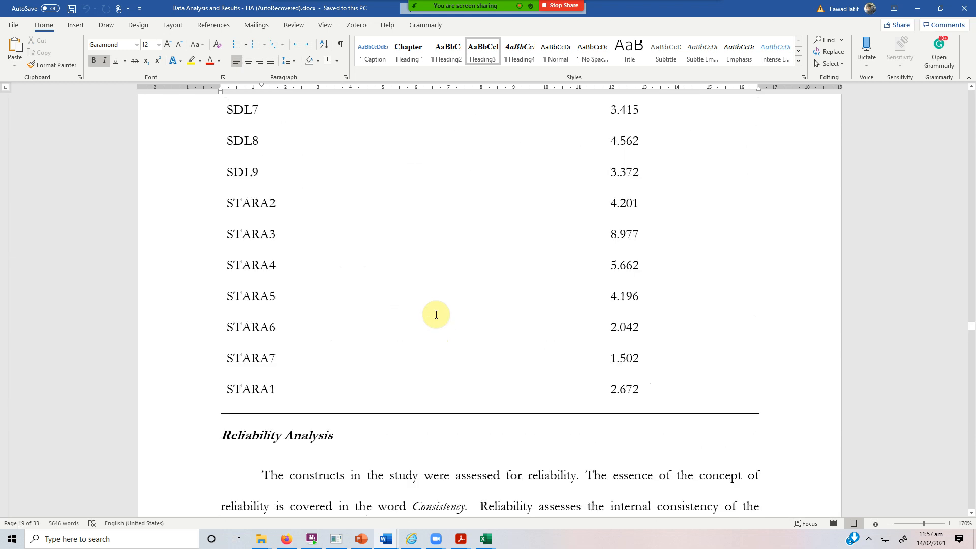
pyautogui.scroll(4, 436, 315)
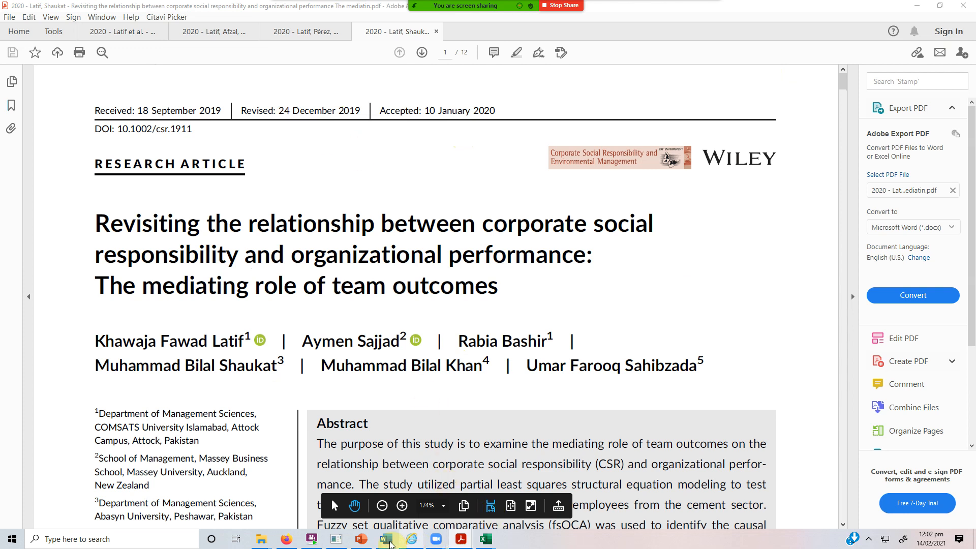
# - Switch to the Questionnaire - Final - After Pilot document in Word and examine the convergent and discriminant validity items under Construct Validity
pyautogui.moveTo(386, 539)
pyautogui.click(379, 503)
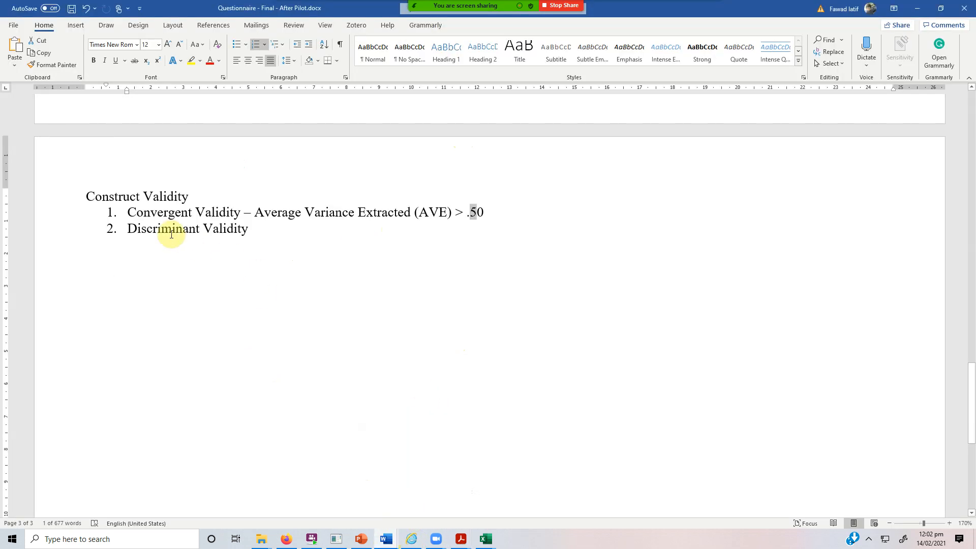
pyautogui.moveTo(129, 228); pyautogui.dragTo(272, 230)
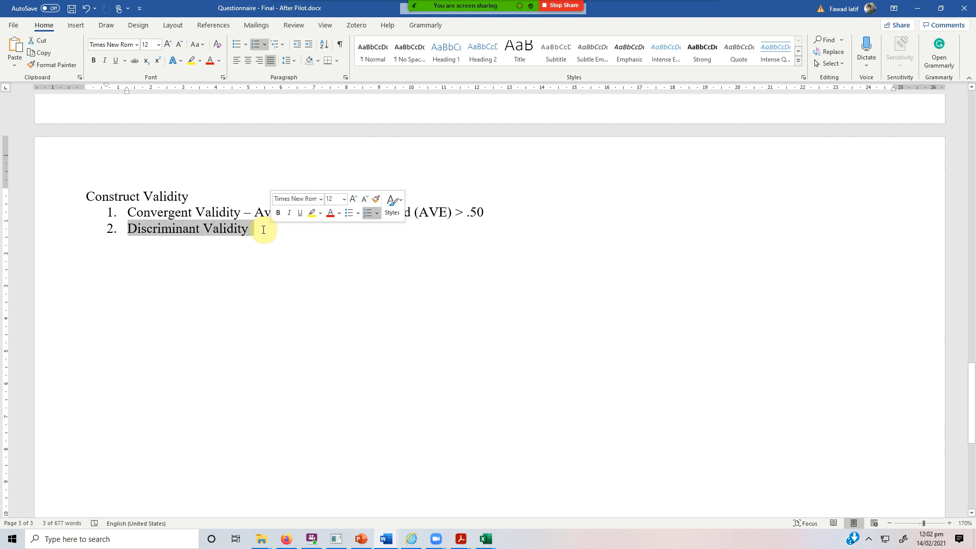
pyautogui.click(264, 229)
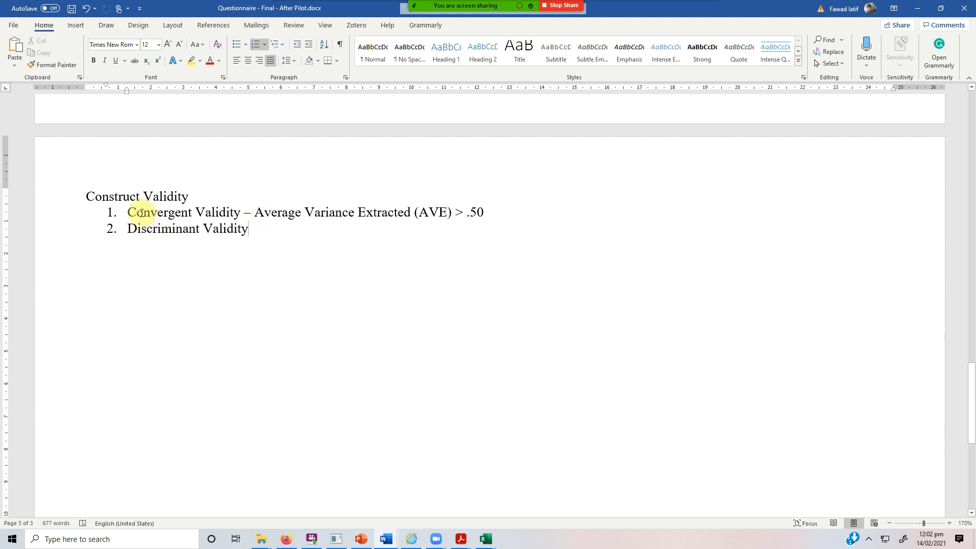
pyautogui.moveTo(128, 212); pyautogui.dragTo(177, 212)
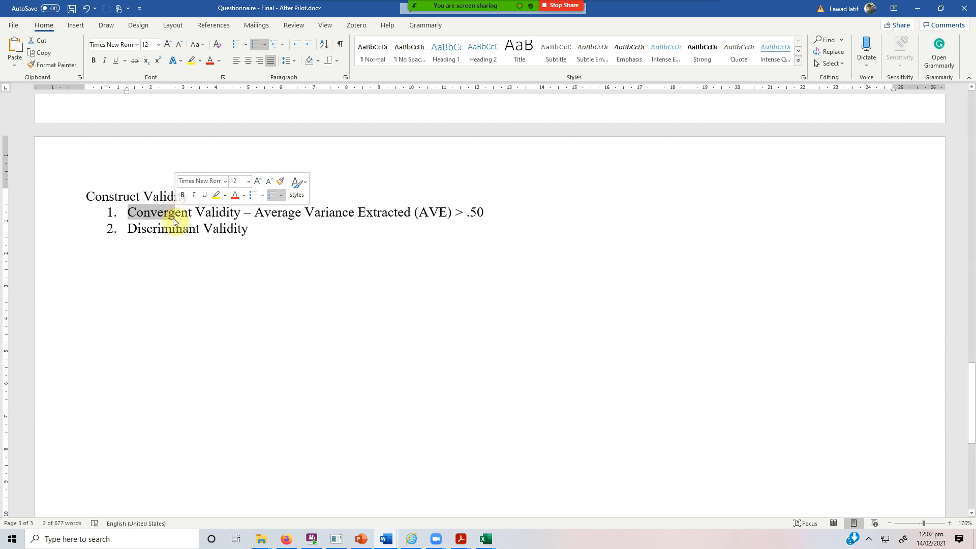
pyautogui.moveTo(255, 228); pyautogui.dragTo(172, 222)
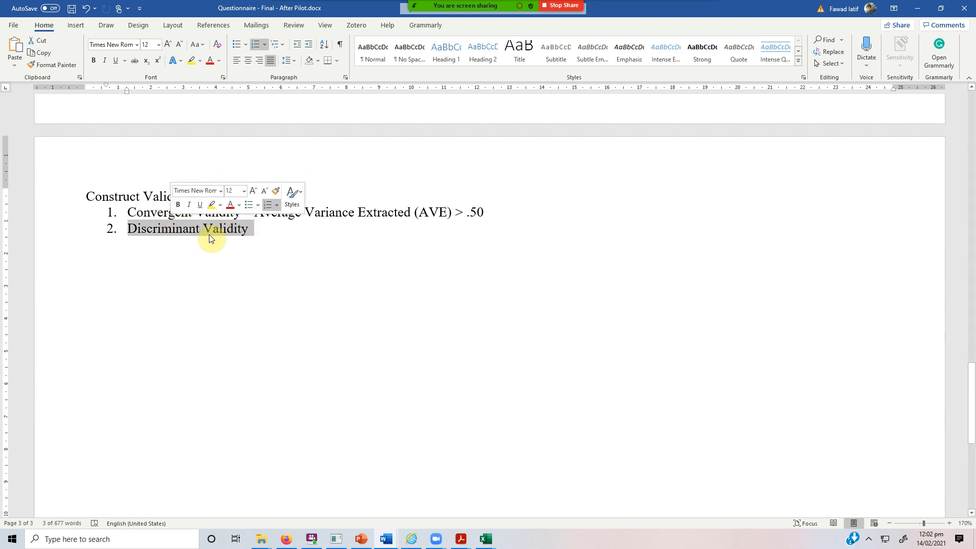
# - Extend the Discriminant Validity list item with "– Distinctiveness of the Constructs"
pyautogui.click(276, 234)
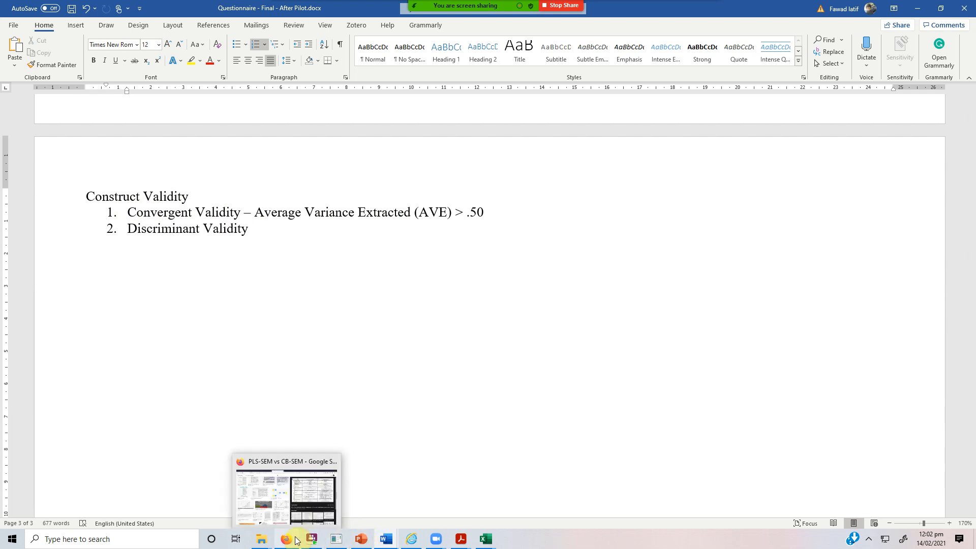
pyautogui.write('- Disti')
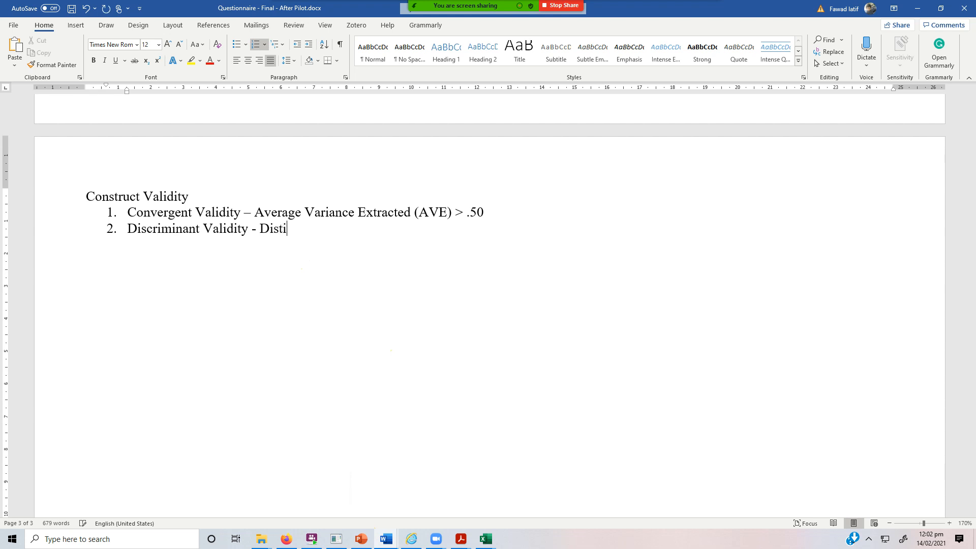
pyautogui.write('nctiveness of the Constructs')
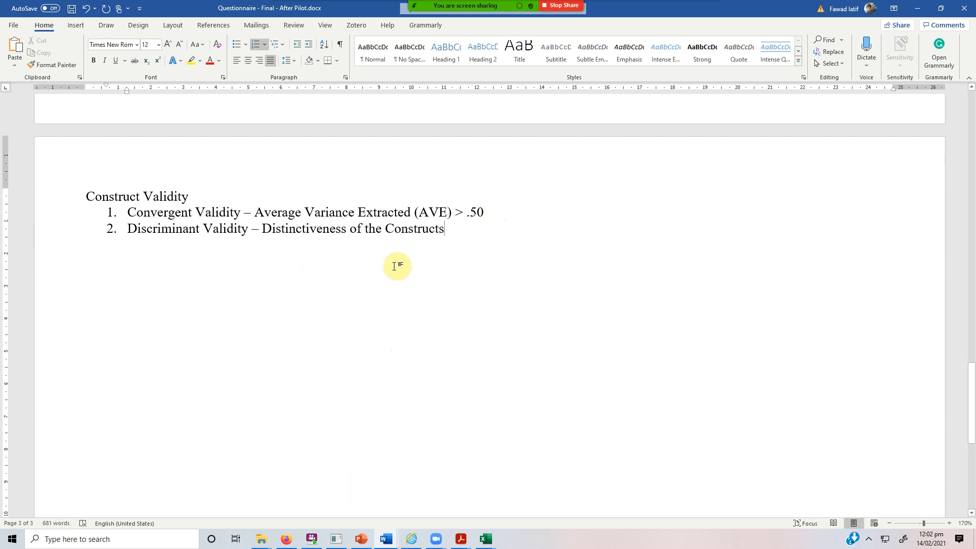
# - Add lettered sub-items "Fornell & Larcker Criterion", "Cross-Loadings" and "HTMT Ratio" under Discriminant Validity, and save the document
pyautogui.press('Return')
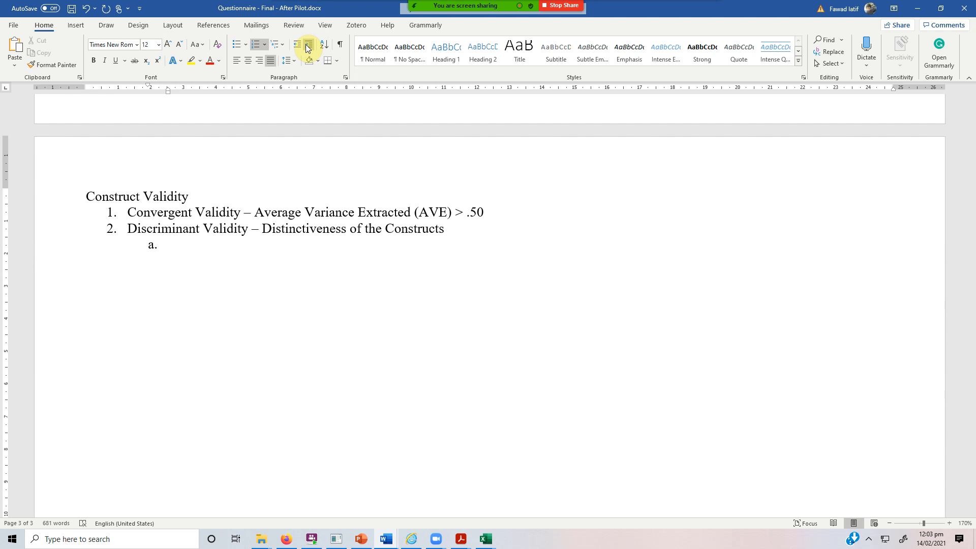
pyautogui.write('Fornell & Larcker Criterion')
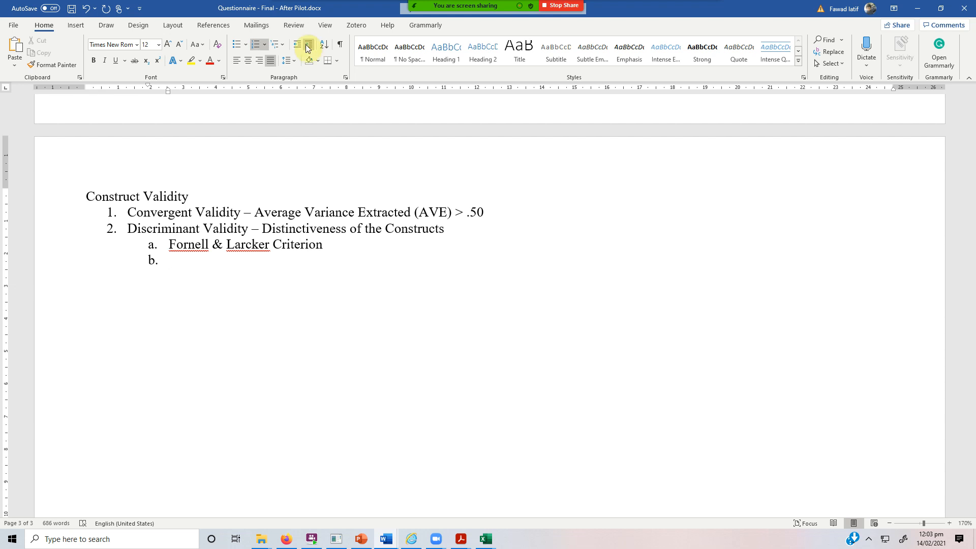
pyautogui.write('ross-Loadings')
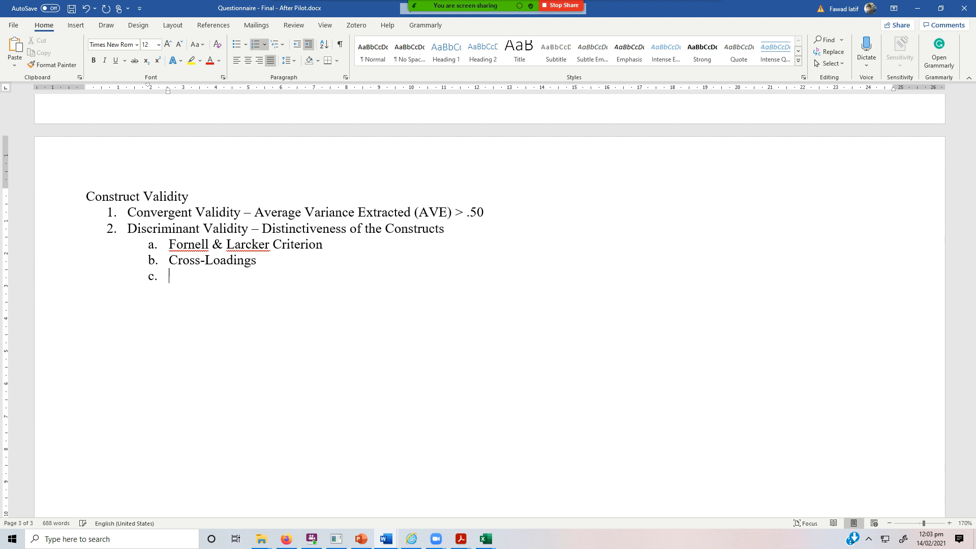
pyautogui.write('HTMT')
pyautogui.hotkey('ctrl', 's')
pyautogui.moveTo(171, 245); pyautogui.dragTo(255, 277)
pyautogui.click(256, 277)
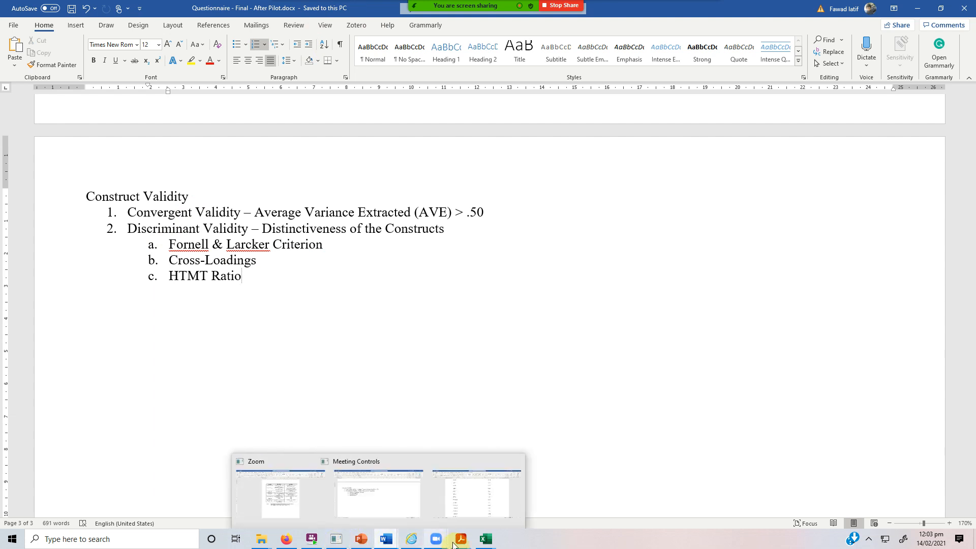
# - Switch to the corporate social responsibility article in Acrobat and examine Table 2 with the Fornell–Larcker criterion and heterotrait–monotrait ratios on page 7
pyautogui.moveTo(457, 541)
pyautogui.click(568, 505)
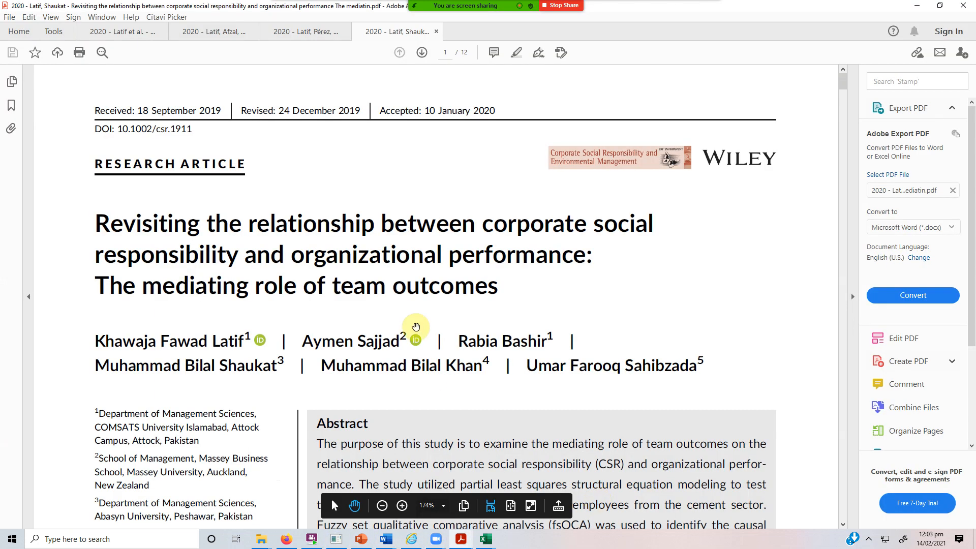
pyautogui.scroll(-15, 472, 285)
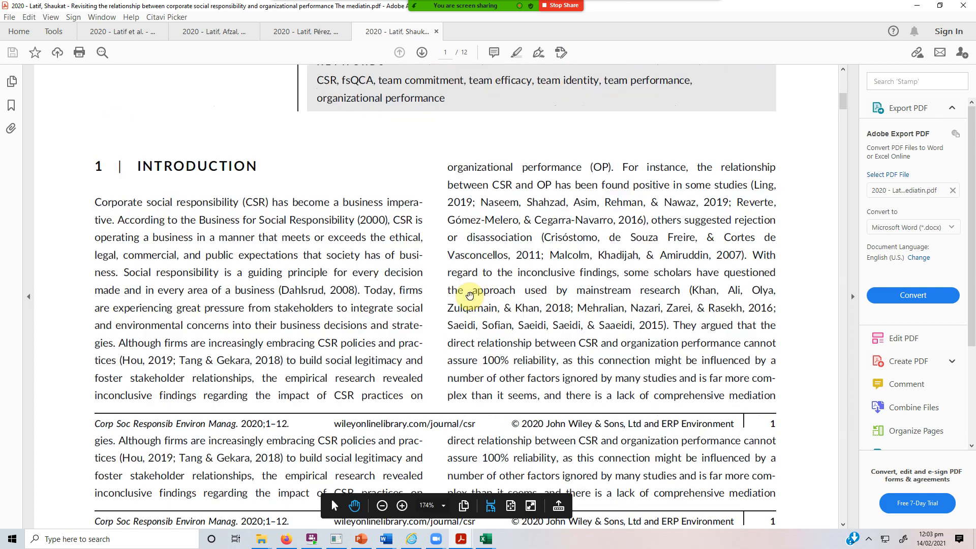
pyautogui.scroll(-3, 469, 295)
pyautogui.scroll(-15, 815, 277)
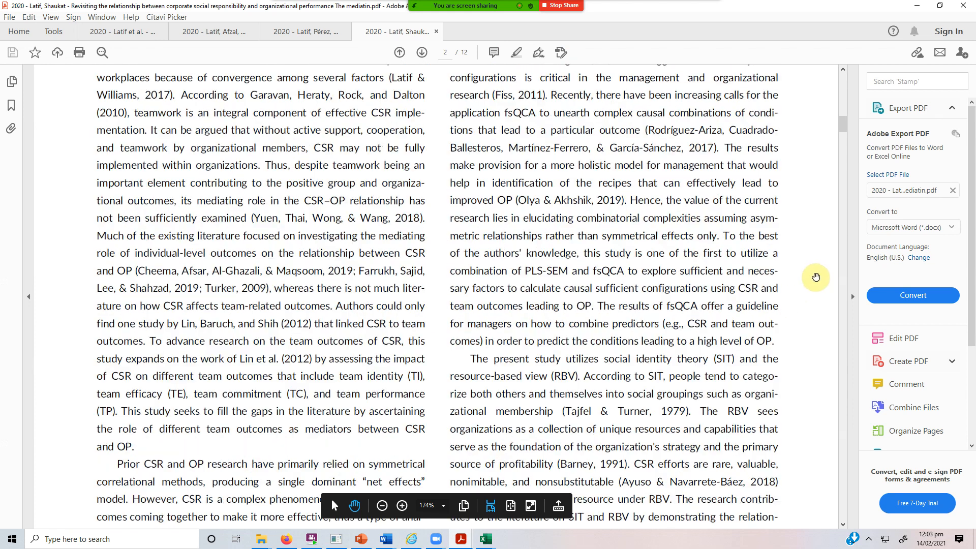
pyautogui.scroll(-8, 815, 277)
pyautogui.scroll(-20, 816, 277)
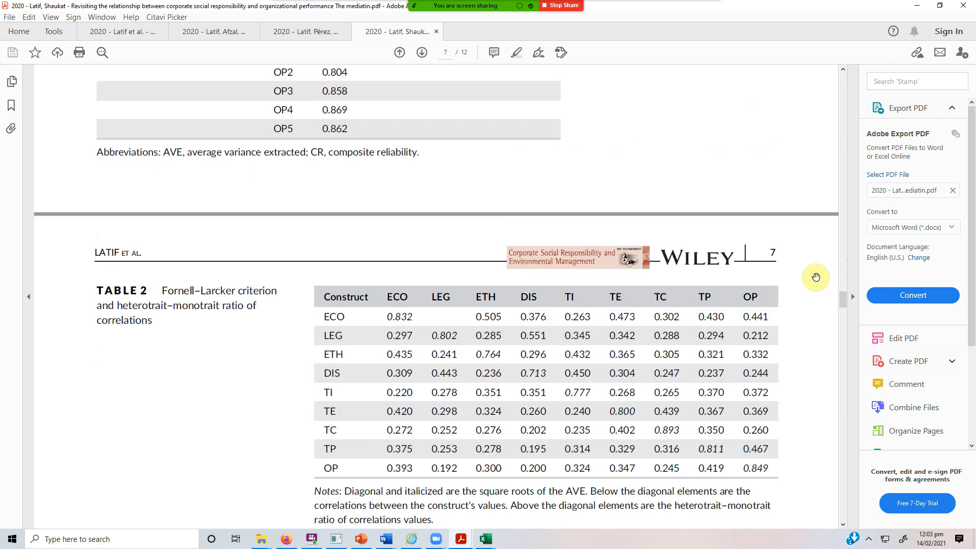
pyautogui.scroll(-4, 813, 279)
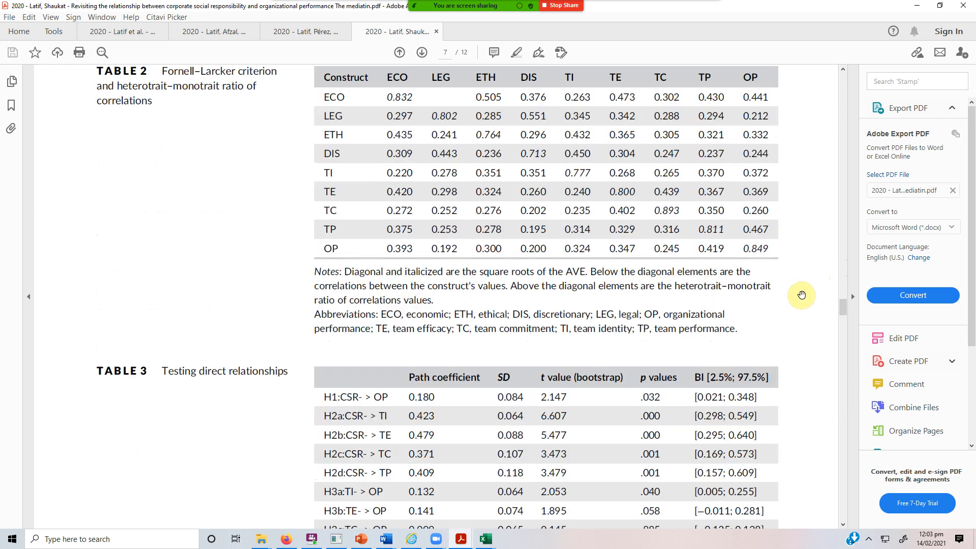
pyautogui.scroll(1, 802, 285)
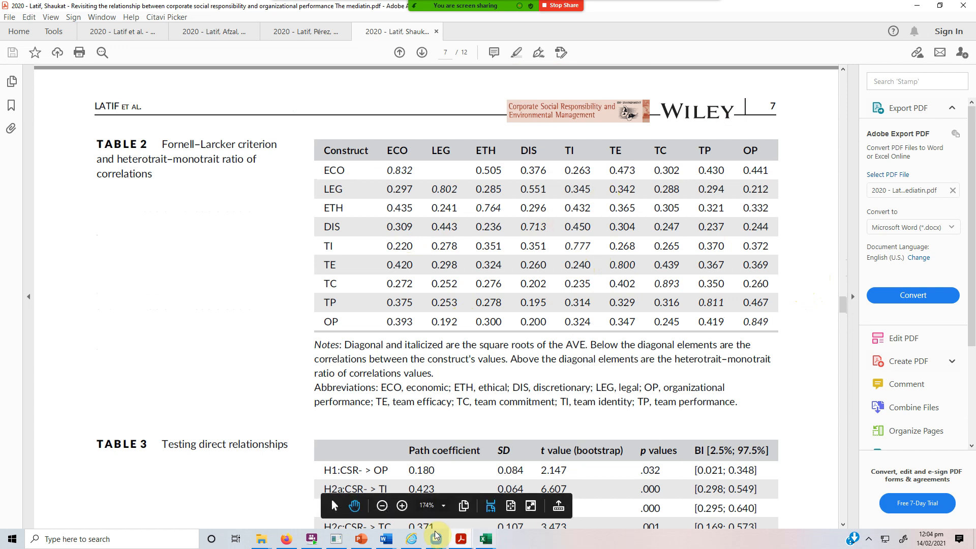
# - Switch to SmartPLS and move the whole OL–OP path model higher on the Workshop canvas
pyautogui.click(340, 535)
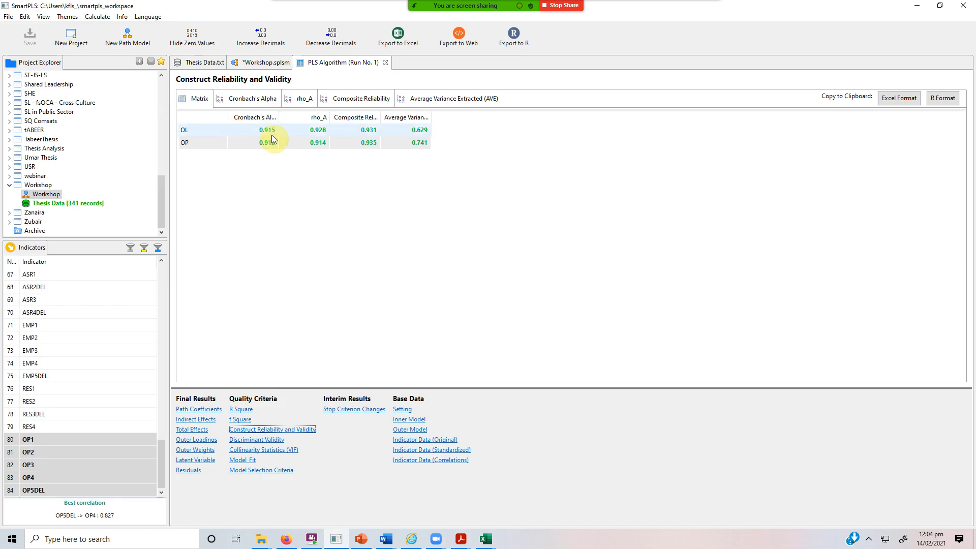
pyautogui.click(262, 62)
pyautogui.moveTo(292, 242); pyautogui.dragTo(856, 516)
pyautogui.moveTo(667, 394); pyautogui.dragTo(622, 263)
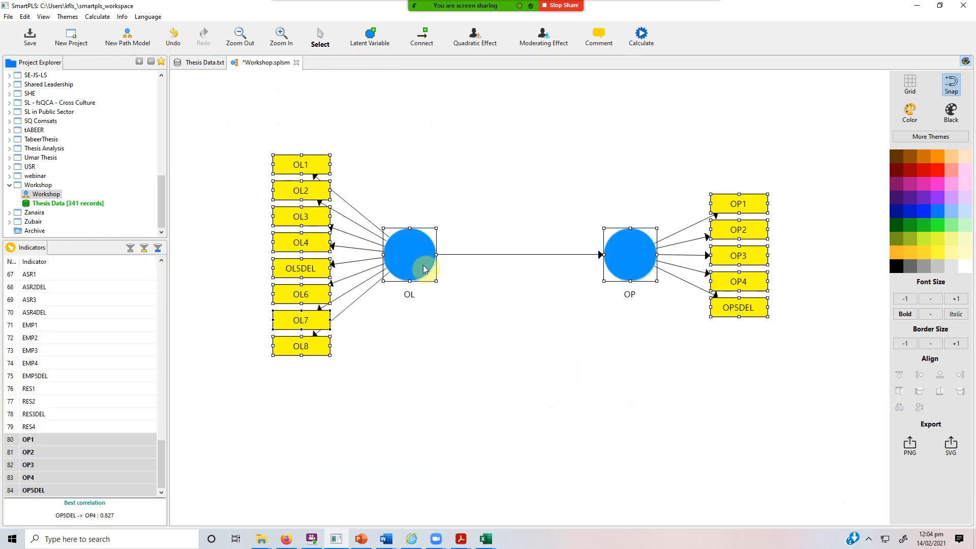
# - Run the PLS Algorithm on the Workshop model with the default settings and view the estimates on the path model
pyautogui.click(650, 36)
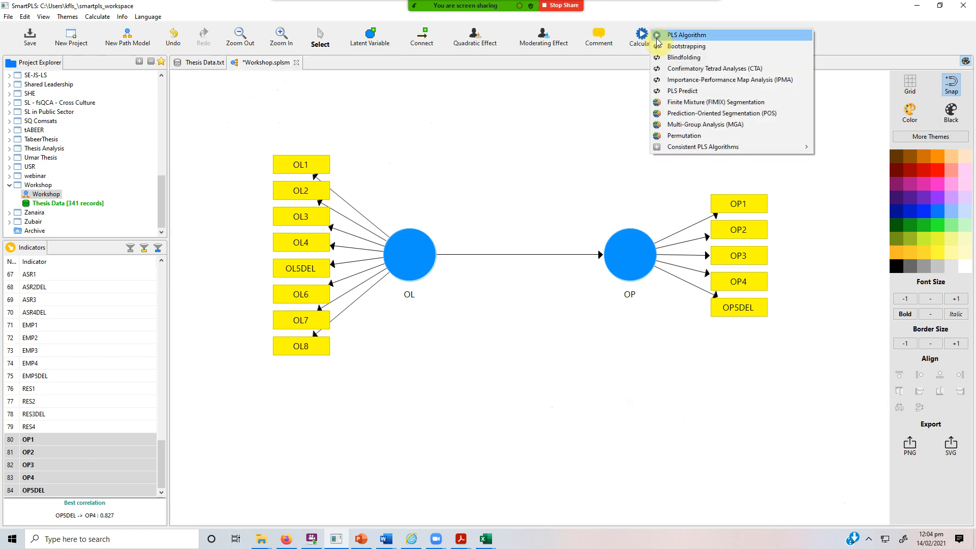
pyautogui.click(659, 35)
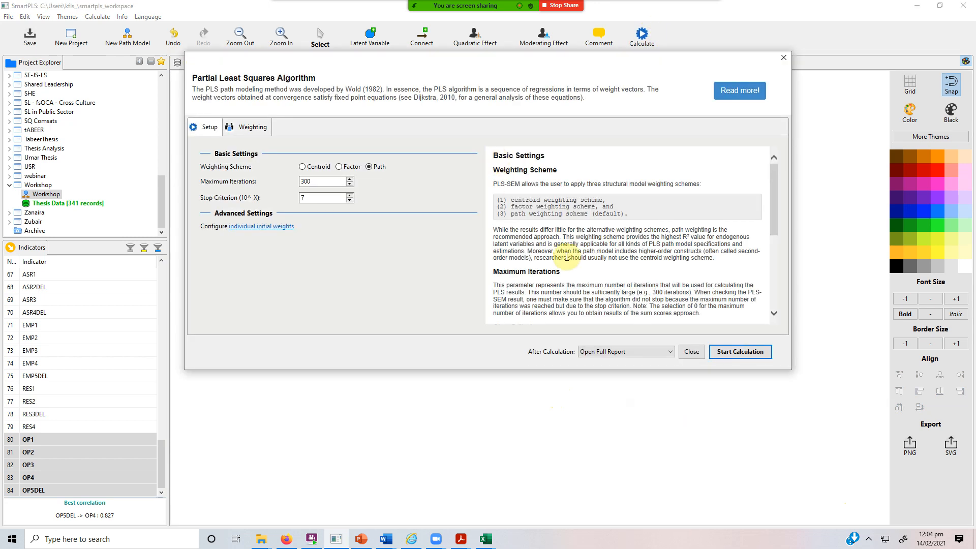
pyautogui.click(739, 352)
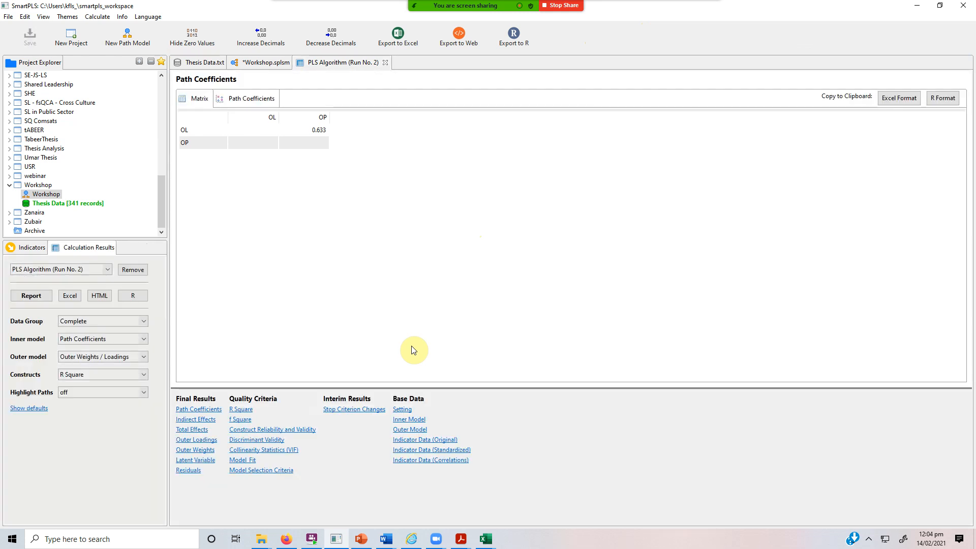
pyautogui.click(266, 65)
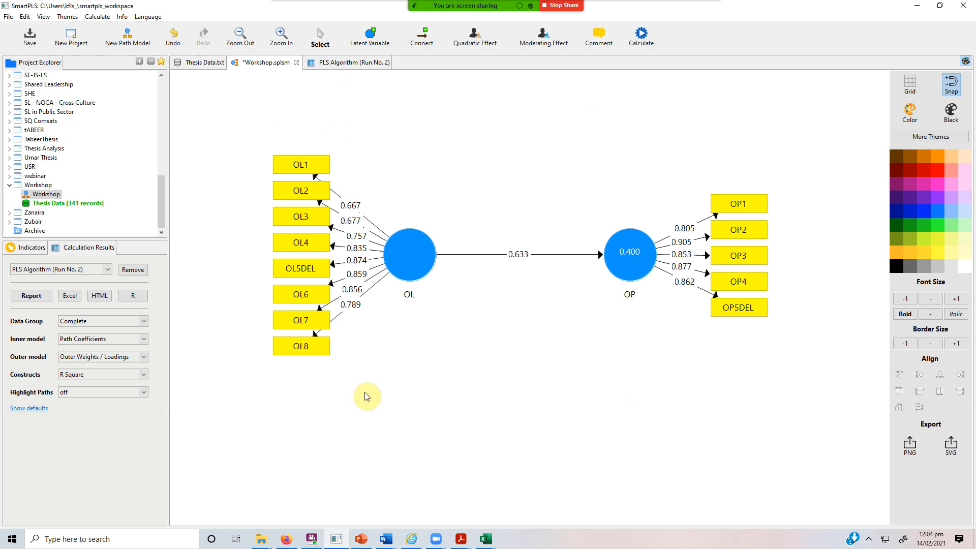
# - In the Word questionnaire document, insert the year "(1981)" after "Fornell & Larcker" in the first discriminant validity sub-item, and save
pyautogui.moveTo(386, 539)
pyautogui.click(428, 505)
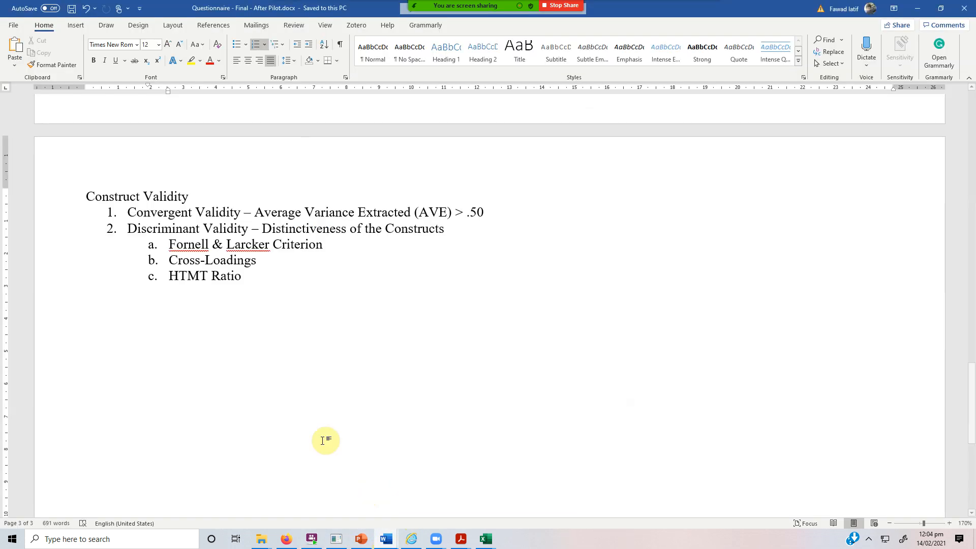
pyautogui.moveTo(171, 239); pyautogui.dragTo(274, 274)
pyautogui.click(273, 274)
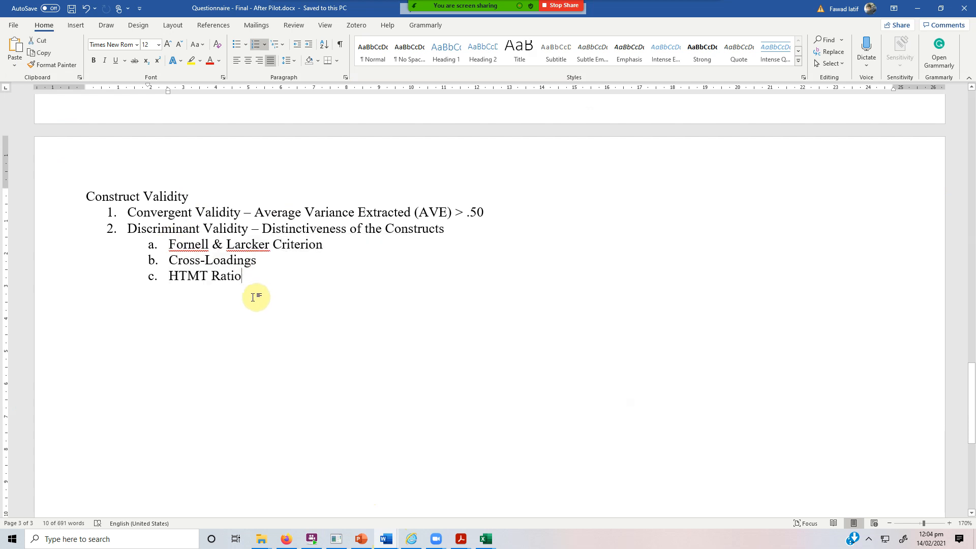
pyautogui.click(274, 244)
pyautogui.write('()')
pyautogui.press('Left')
pyautogui.press('Left')
pyautogui.write('1981')
pyautogui.hotkey('ctrl', 's')
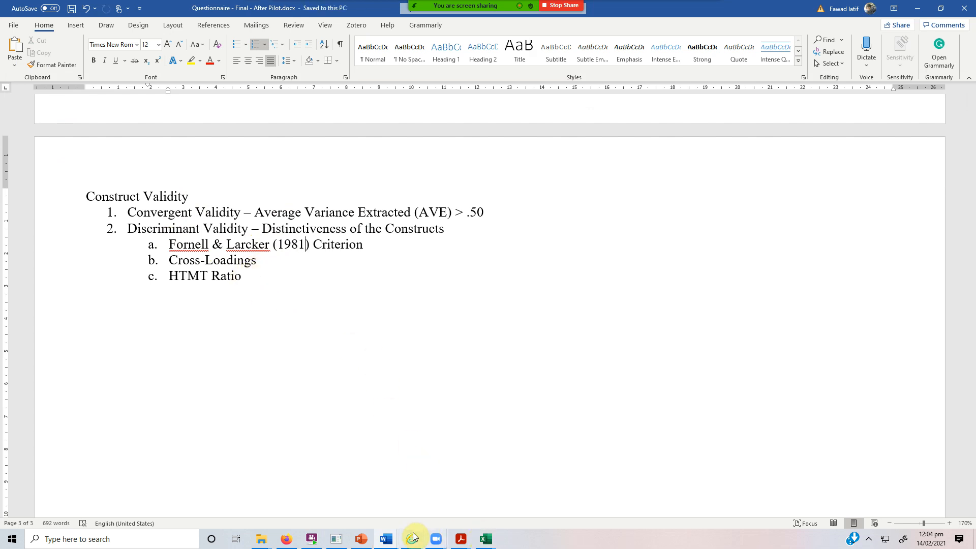
# - Switch to SmartPLS and review the Discriminant Validity results: Fornell-Larcker Criterion, Cross Loadings, and the HTMT matrix and chart, glancing back at the path model
pyautogui.click(336, 539)
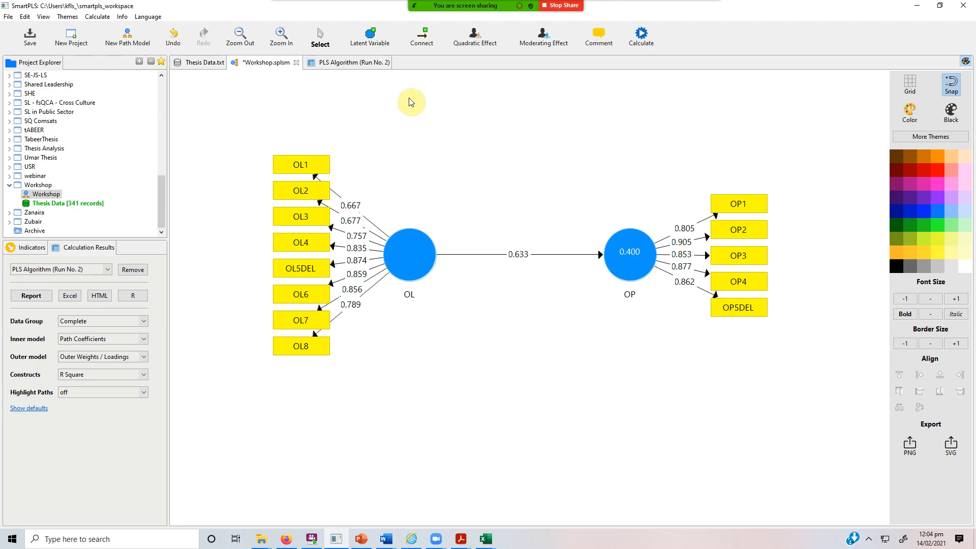
pyautogui.click(348, 63)
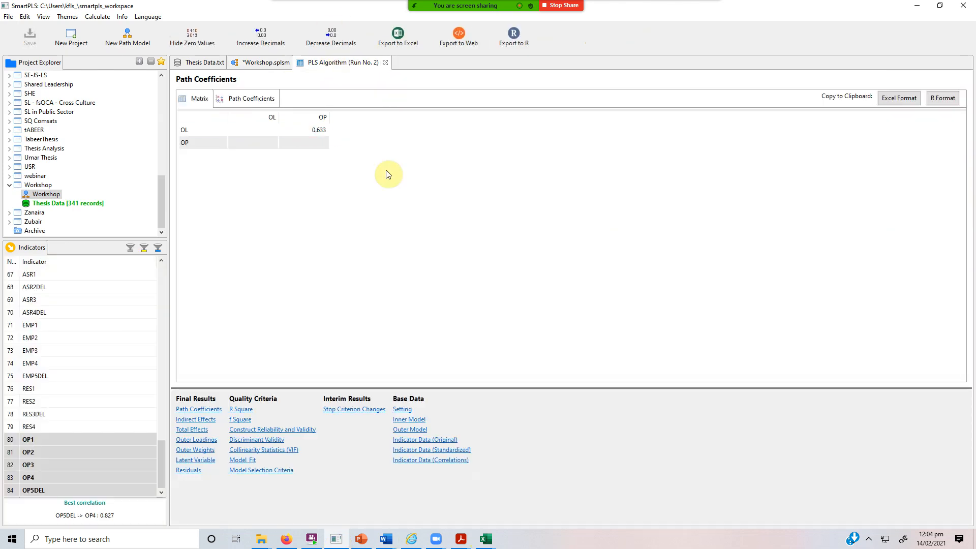
pyautogui.click(257, 440)
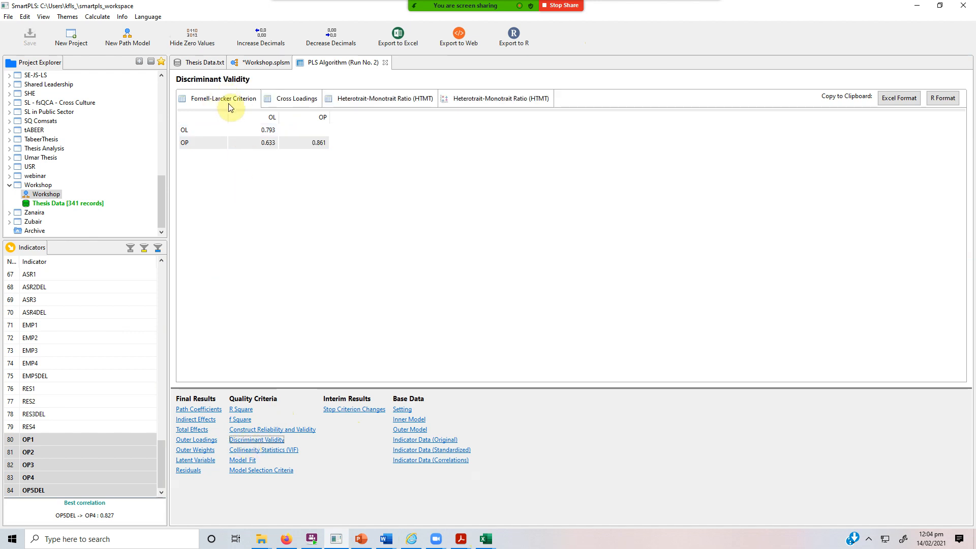
pyautogui.click(285, 100)
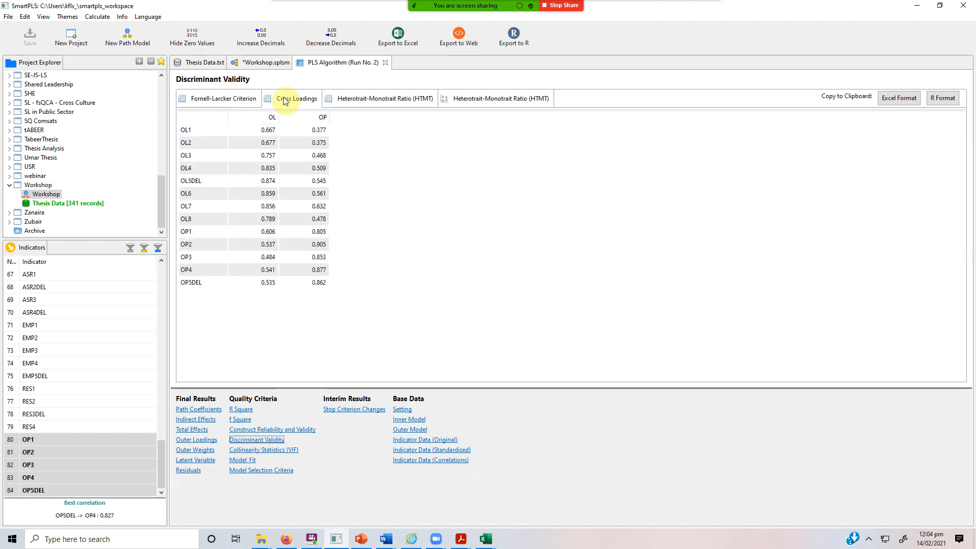
pyautogui.click(384, 98)
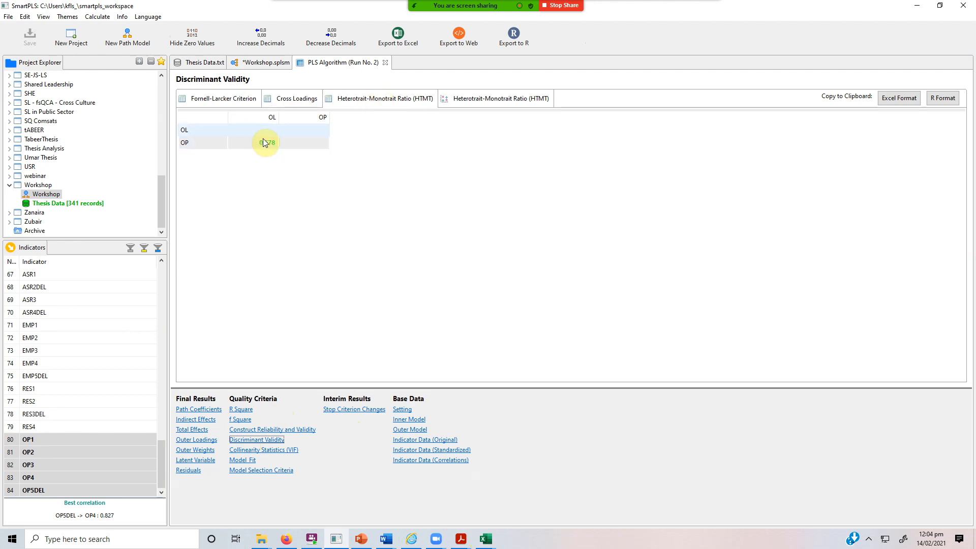
pyautogui.click(483, 98)
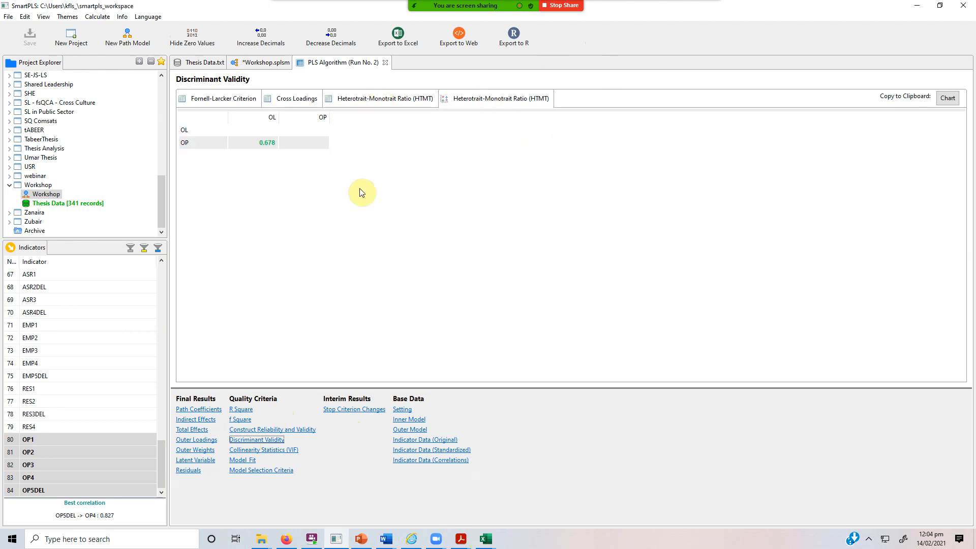
pyautogui.click(465, 99)
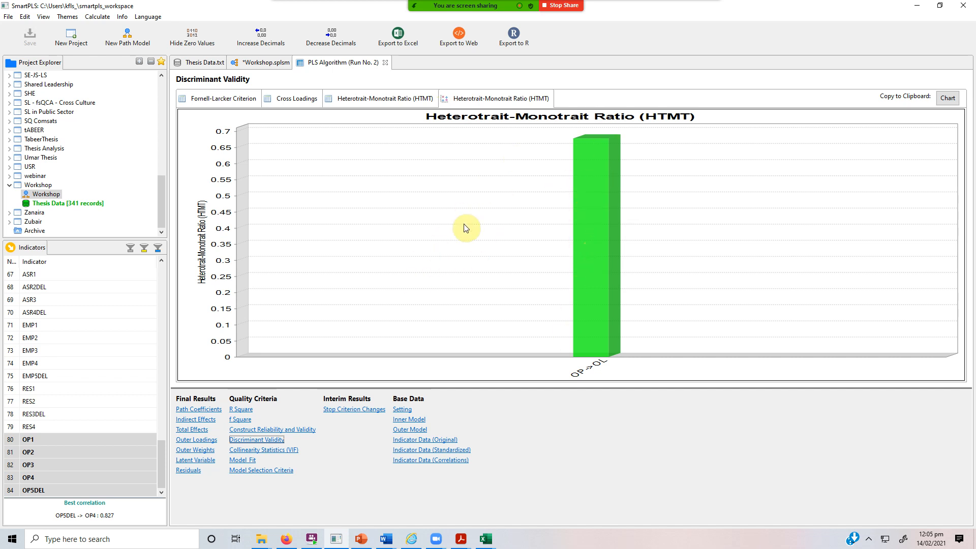
pyautogui.click(265, 63)
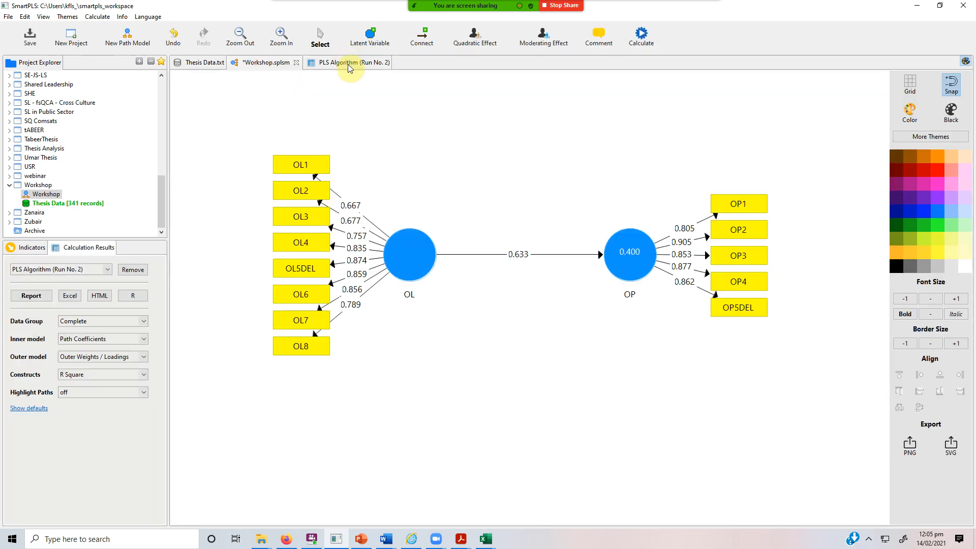
pyautogui.click(349, 64)
# - Copy the Fornell-Larcker Criterion matrix in Excel format and paste it at A1 of a new sheet in the Validity Calculator workbook
pyautogui.click(231, 98)
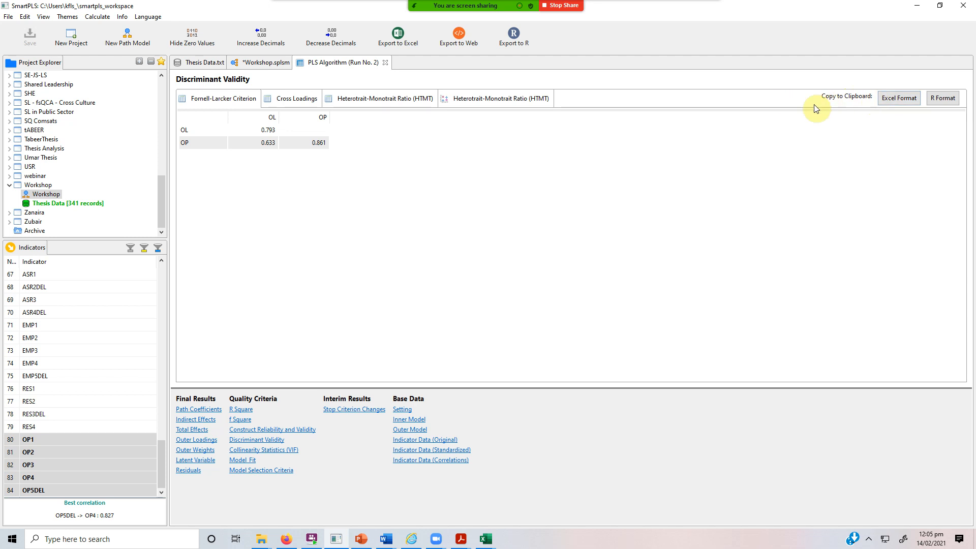
pyautogui.click(907, 100)
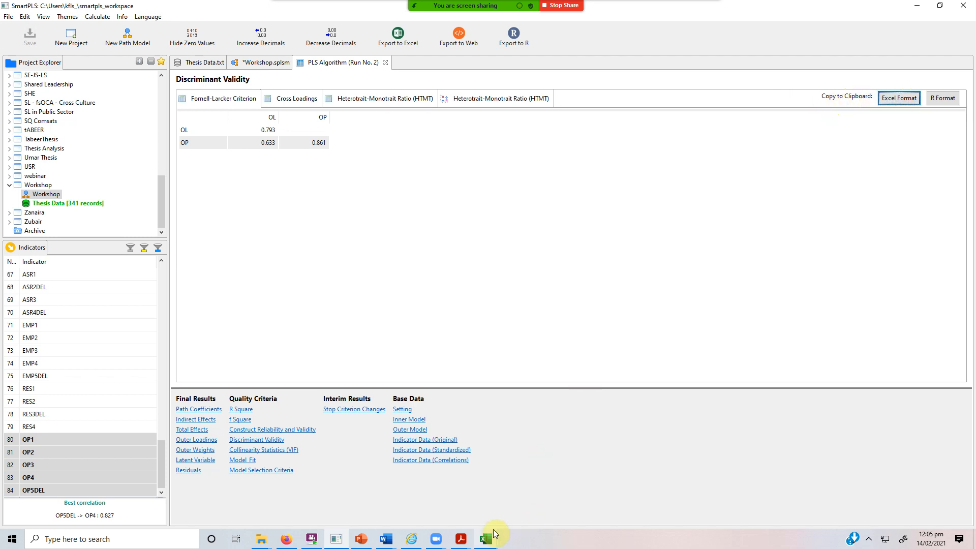
pyautogui.moveTo(492, 534)
pyautogui.click(525, 504)
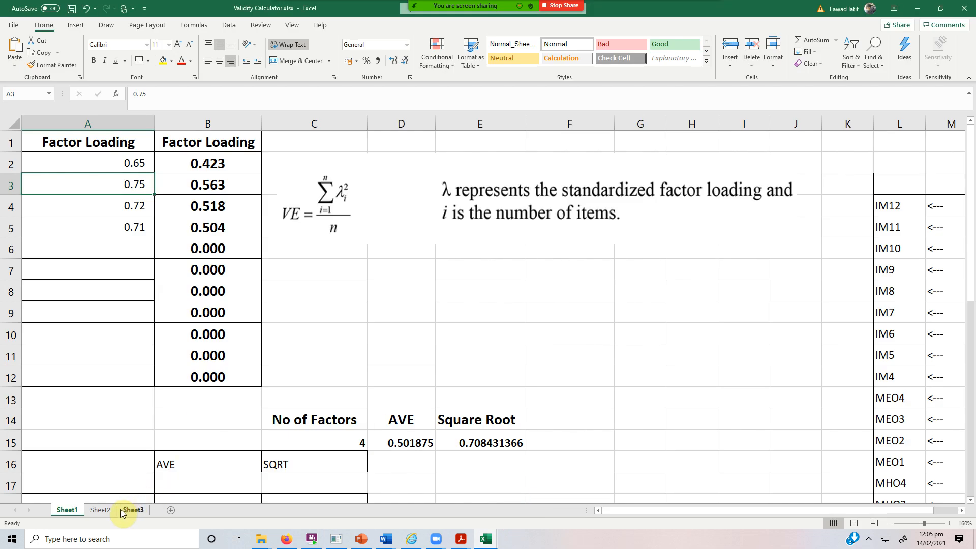
pyautogui.click(100, 509)
pyautogui.click(133, 510)
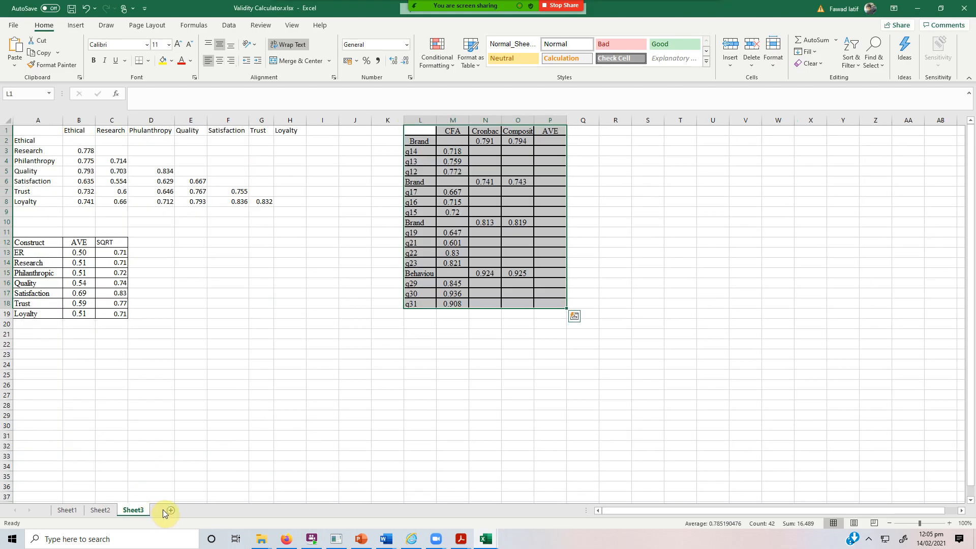
pyautogui.click(171, 510)
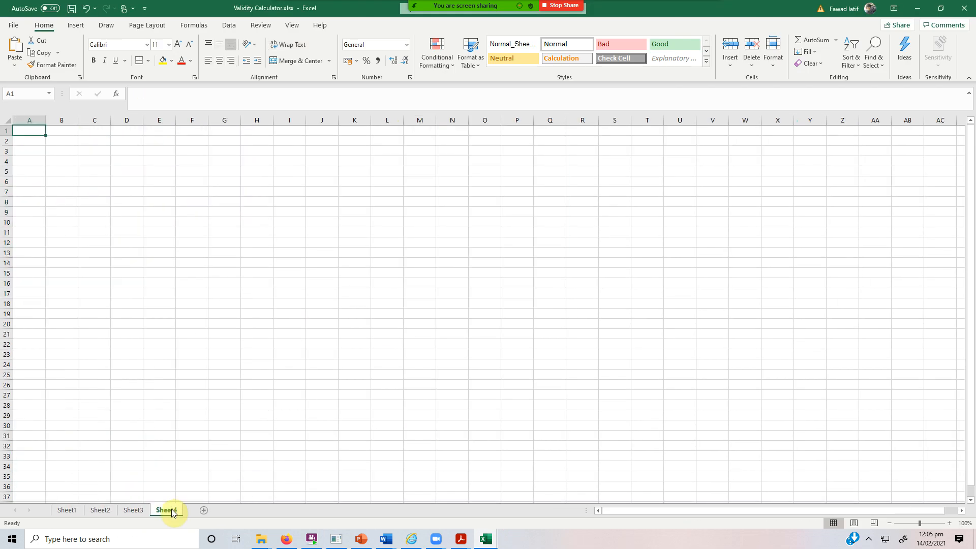
pyautogui.write('OL\tOP OL\t0.793\t OP\t0.633\t0.861')
pyautogui.click(72, 198)
# - Make the pasted matrix in A1:C3 bold and enlarge the sheet to 400% to examine the OL value in B2
pyautogui.moveTo(29, 129); pyautogui.dragTo(100, 155)
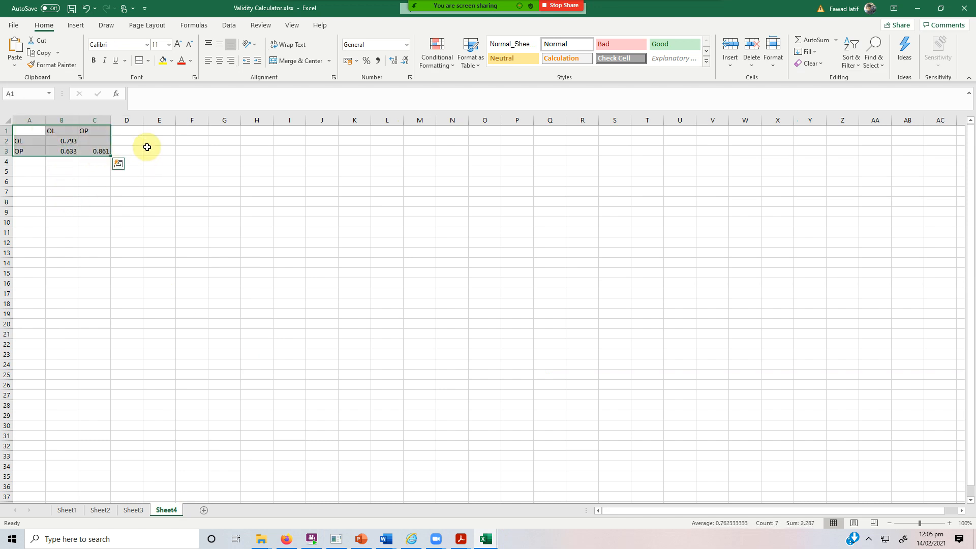
pyautogui.click(93, 61)
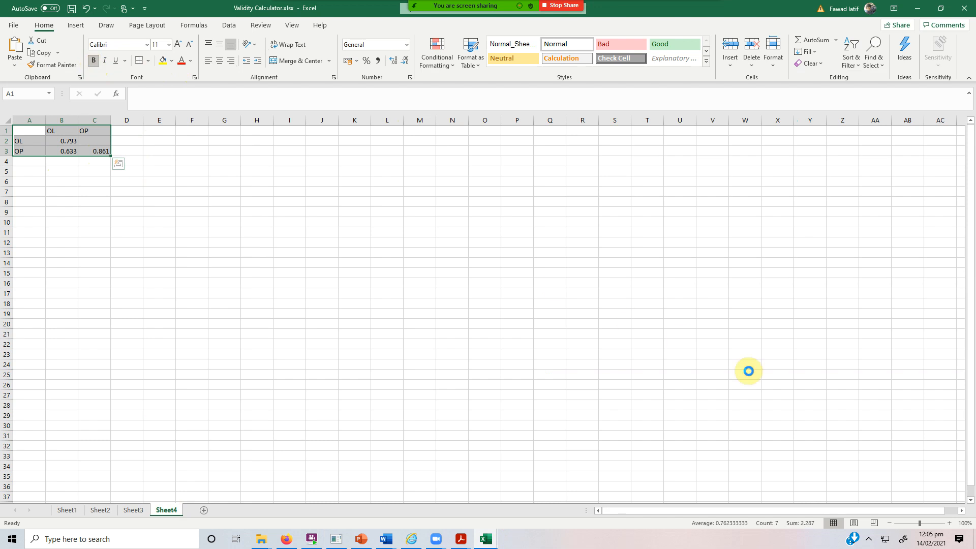
pyautogui.click(948, 523)
pyautogui.click(950, 523)
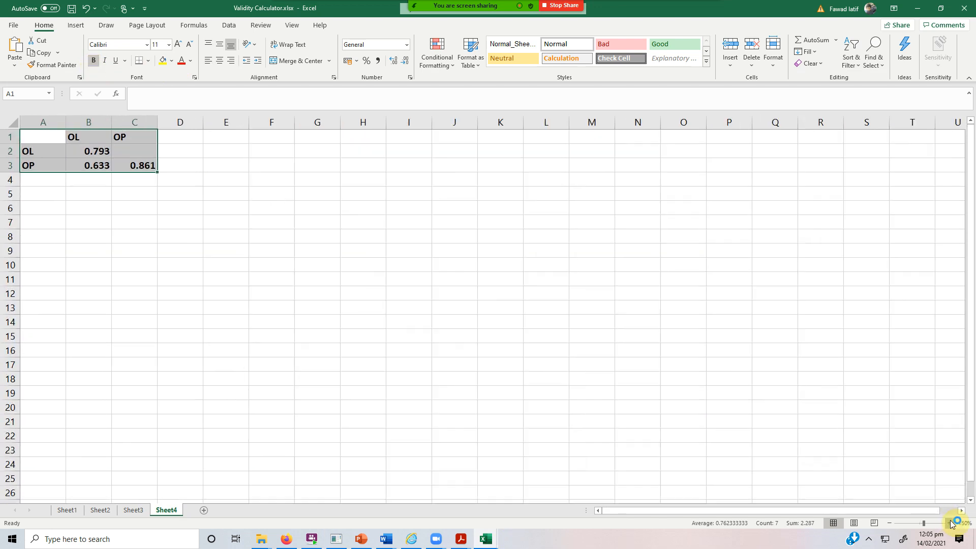
pyautogui.click(950, 522)
pyautogui.click(950, 522)
pyautogui.click(949, 520)
pyautogui.click(949, 521)
pyautogui.click(949, 521)
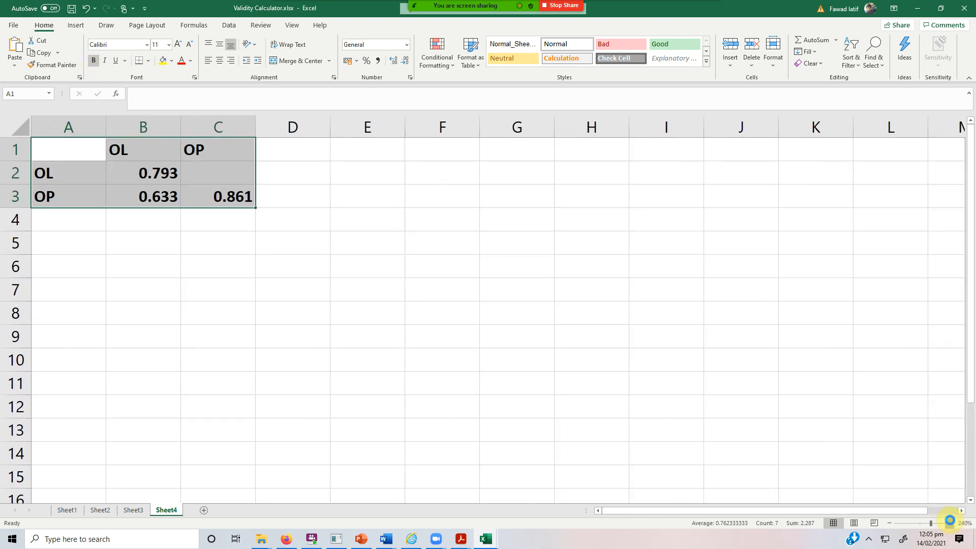
pyautogui.click(949, 521)
pyautogui.click(949, 520)
pyautogui.click(949, 520)
pyautogui.click(949, 520)
pyautogui.click(949, 520)
pyautogui.click(949, 520)
pyautogui.click(949, 520)
pyautogui.click(949, 520)
pyautogui.click(949, 520)
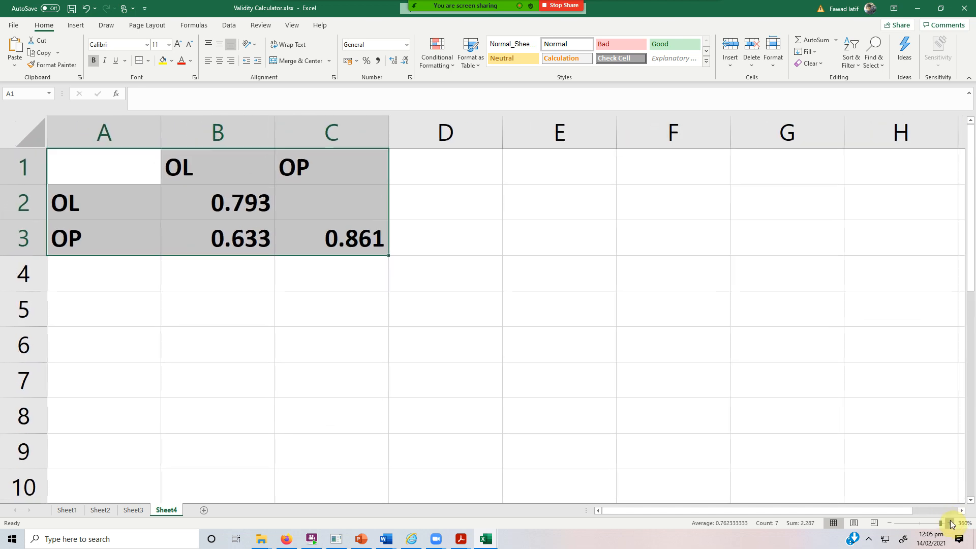
pyautogui.click(949, 521)
pyautogui.click(950, 520)
pyautogui.click(950, 520)
pyautogui.click(949, 520)
pyautogui.click(227, 410)
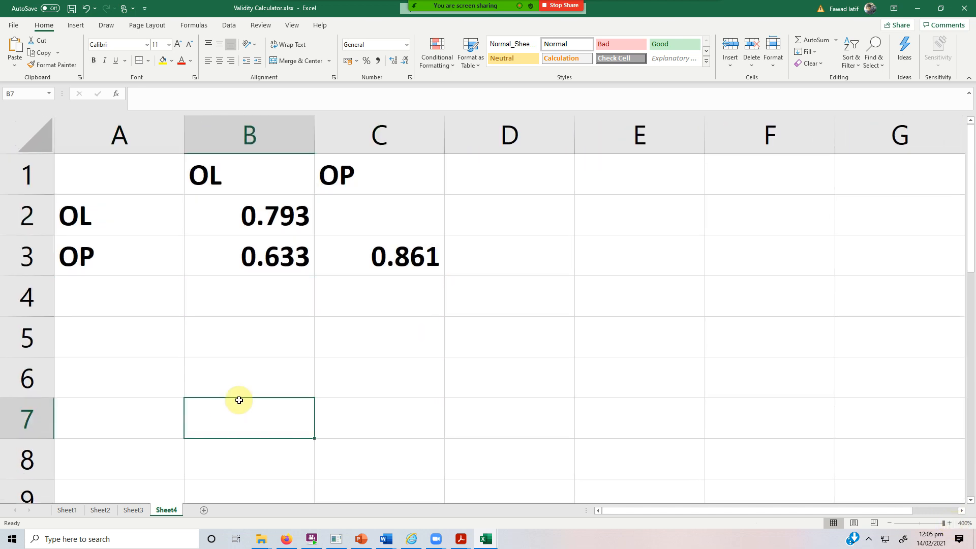
pyautogui.click(215, 217)
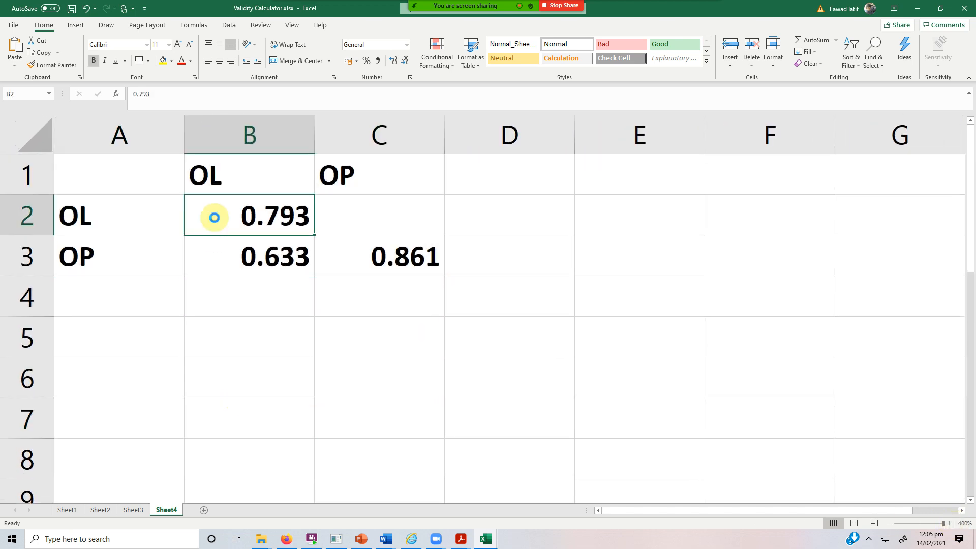
# - Italicize the diagonal values in B2 and C3 and remove the bold from the OL–OP value in B3
pyautogui.hotkey('ctrl', 'i')
pyautogui.press('Down')
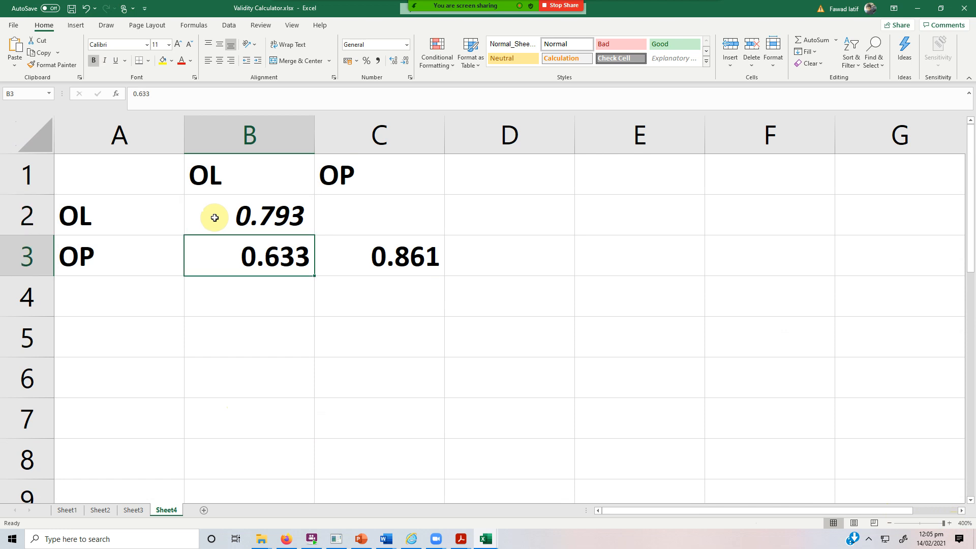
pyautogui.hotkey('ctrl', 'b')
pyautogui.press('Right')
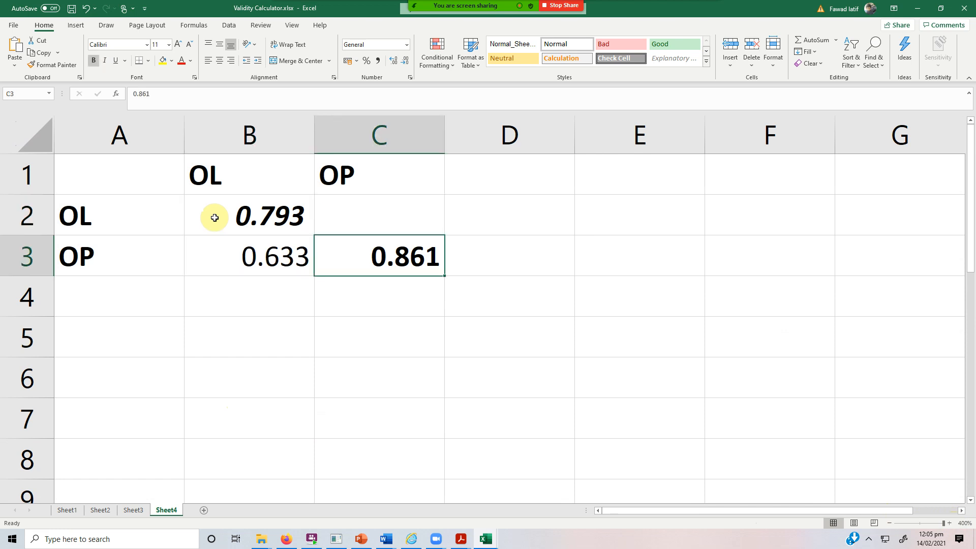
pyautogui.hotkey('ctrl', 'i')
# - Compare the diagonal values in B2 and C3 with the off-diagonal OL–OP value in B3
pyautogui.click(214, 217)
pyautogui.press('Left')
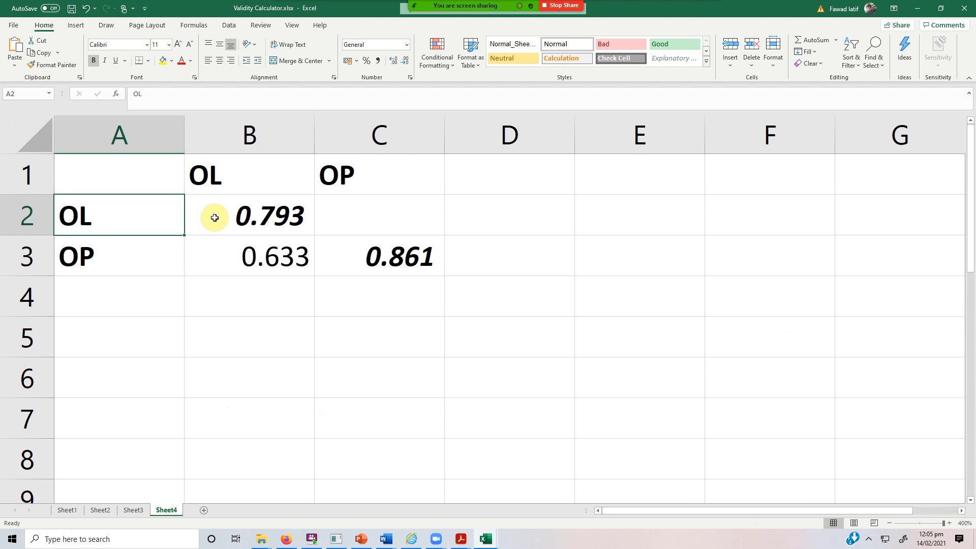
pyautogui.click(253, 261)
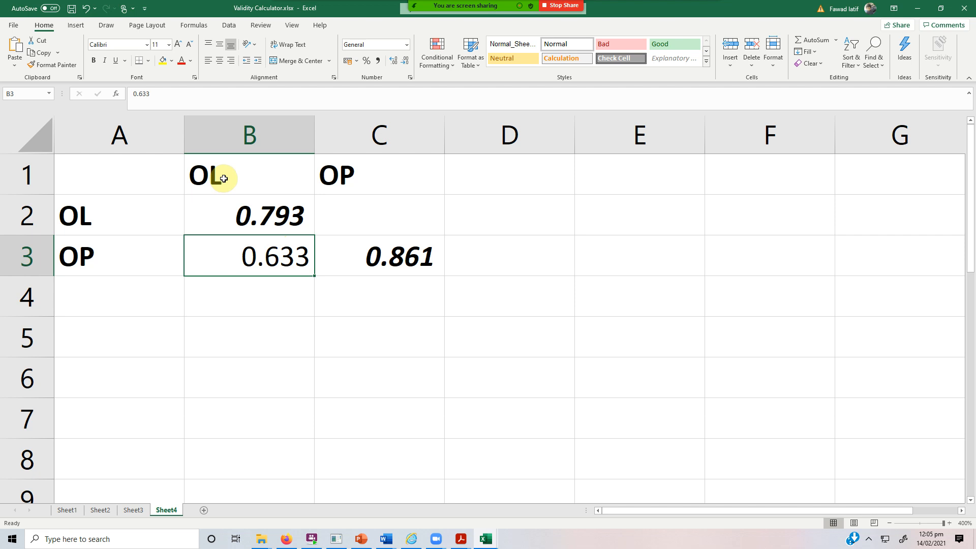
pyautogui.click(239, 213)
pyautogui.click(250, 256)
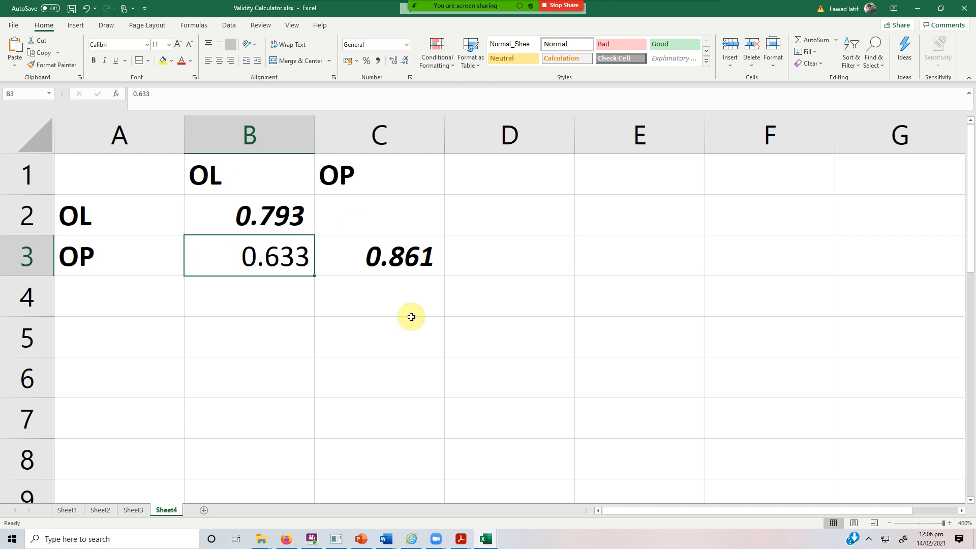
pyautogui.click(412, 258)
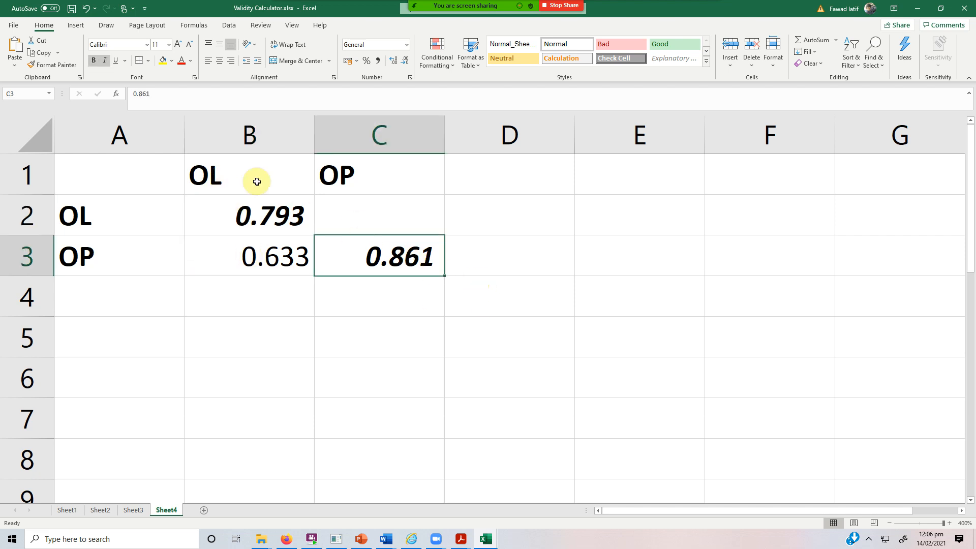
pyautogui.click(234, 223)
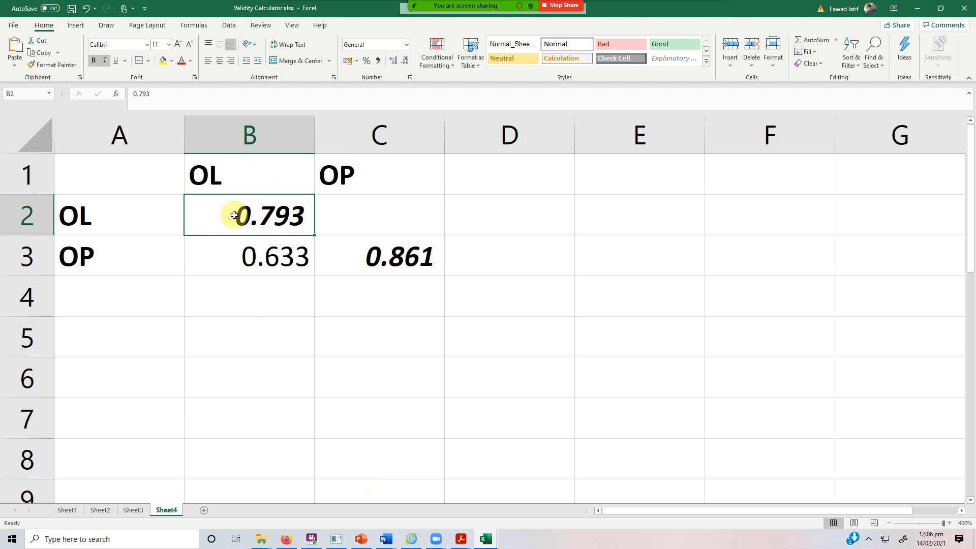
pyautogui.click(218, 249)
pyautogui.click(229, 213)
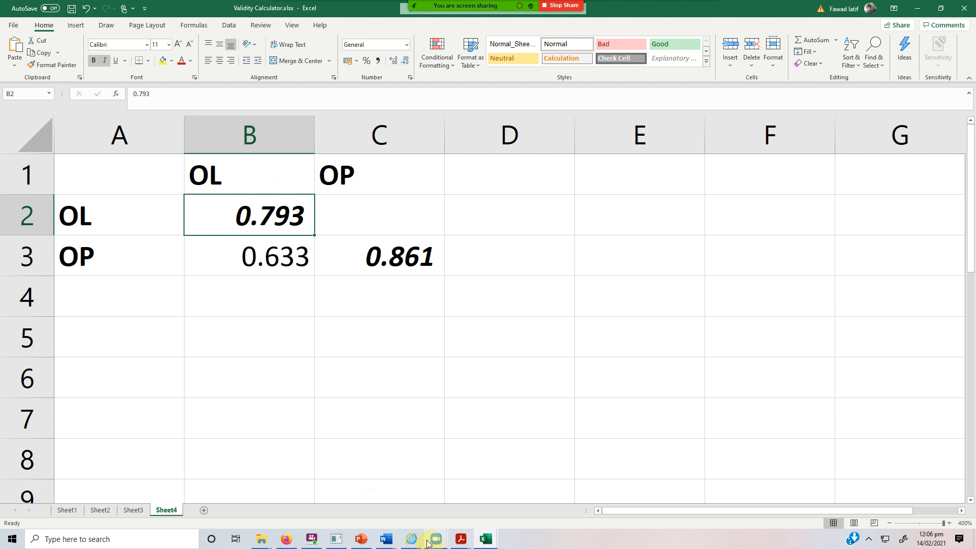
# - Check the Fornell-Larcker Criterion matrix in SmartPLS, and compare B3 with B2 back in the Excel sheet
pyautogui.click(336, 538)
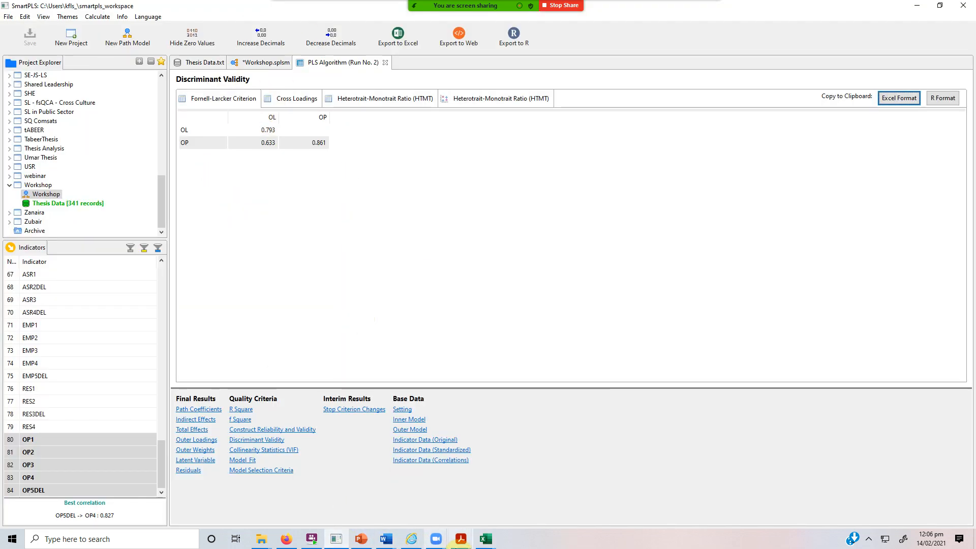
pyautogui.moveTo(485, 538)
pyautogui.click(513, 508)
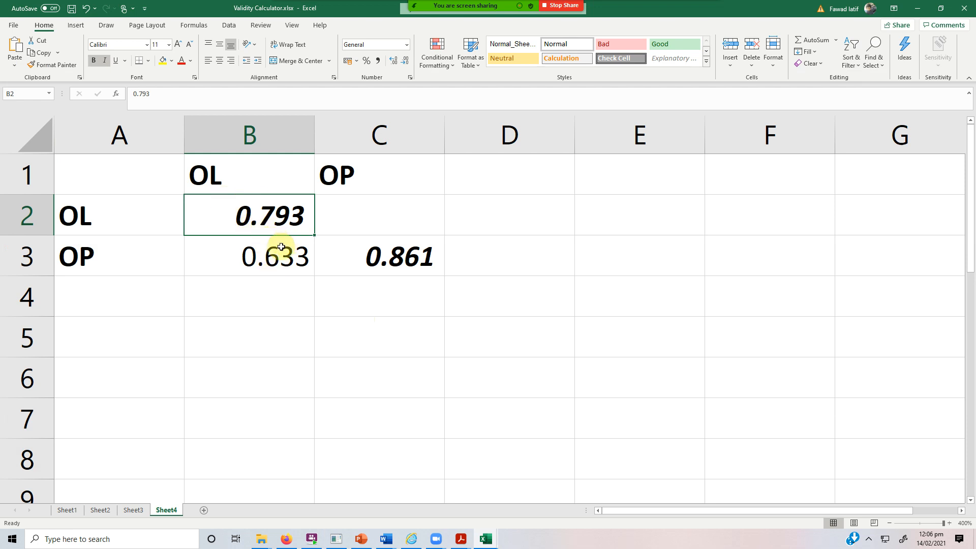
pyautogui.click(223, 263)
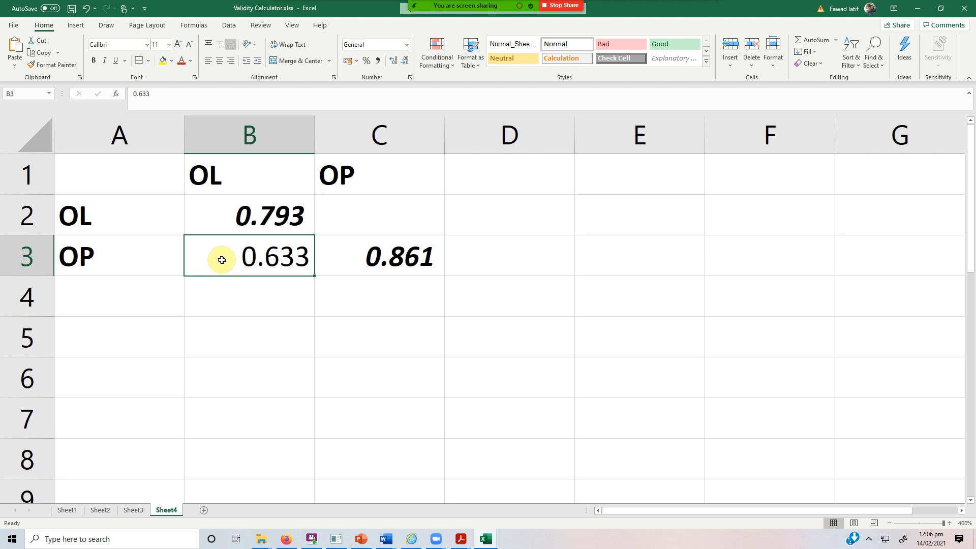
pyautogui.click(250, 210)
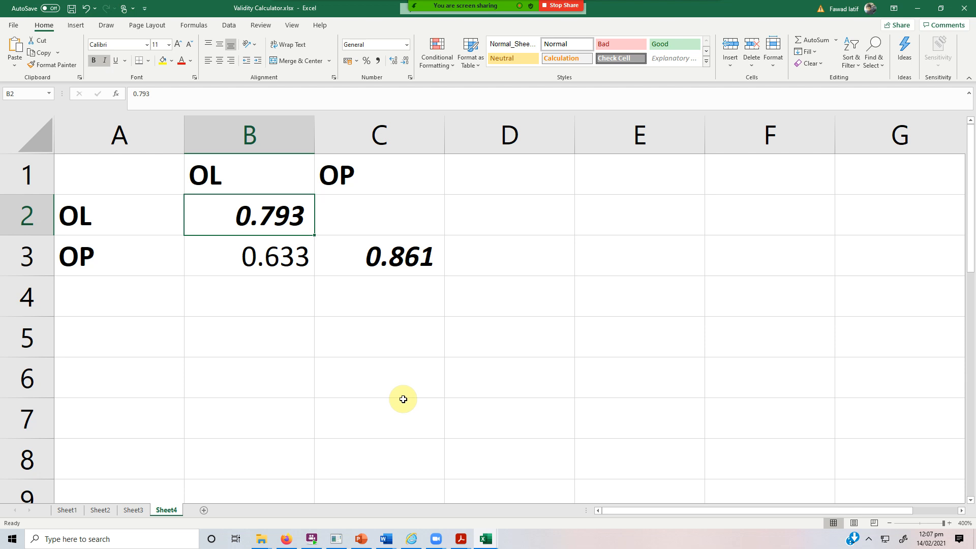
pyautogui.click(387, 302)
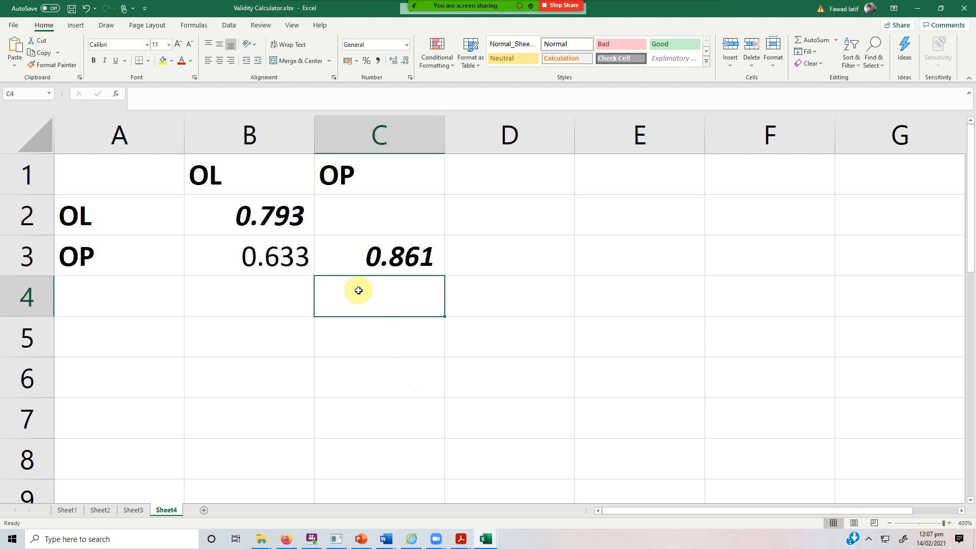
pyautogui.click(264, 216)
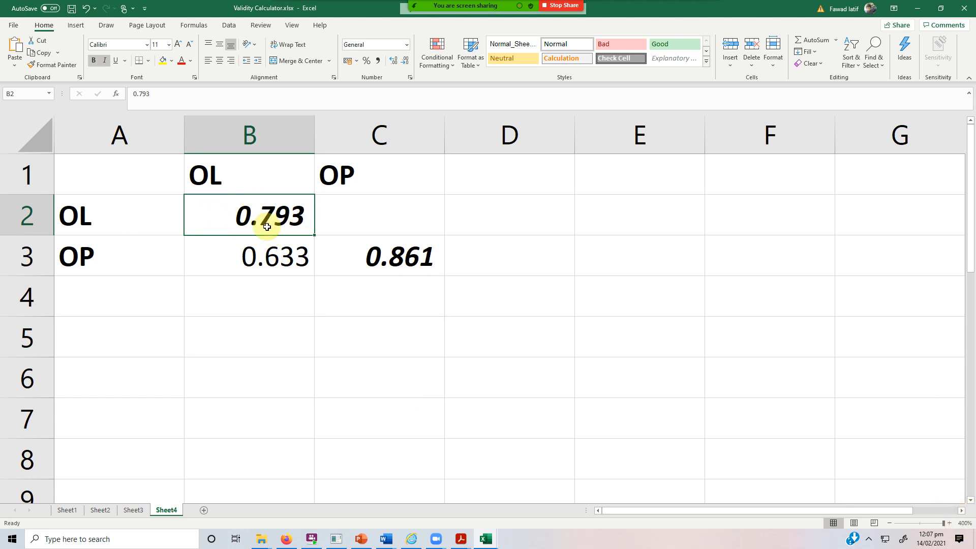
# - Enter the note "SQRT(AVE)" in B5 and widen column B to fit it
pyautogui.click(240, 330)
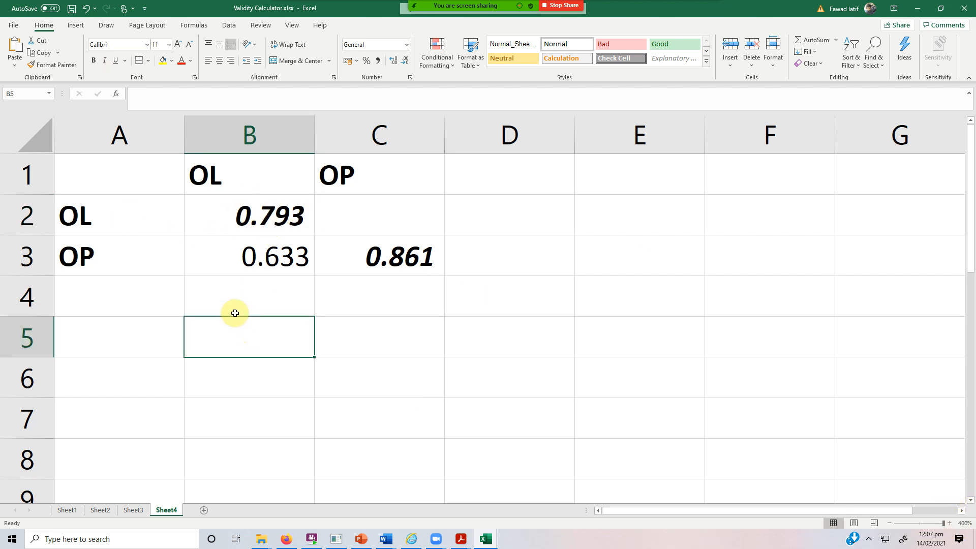
pyautogui.write('SQRT(AVE')
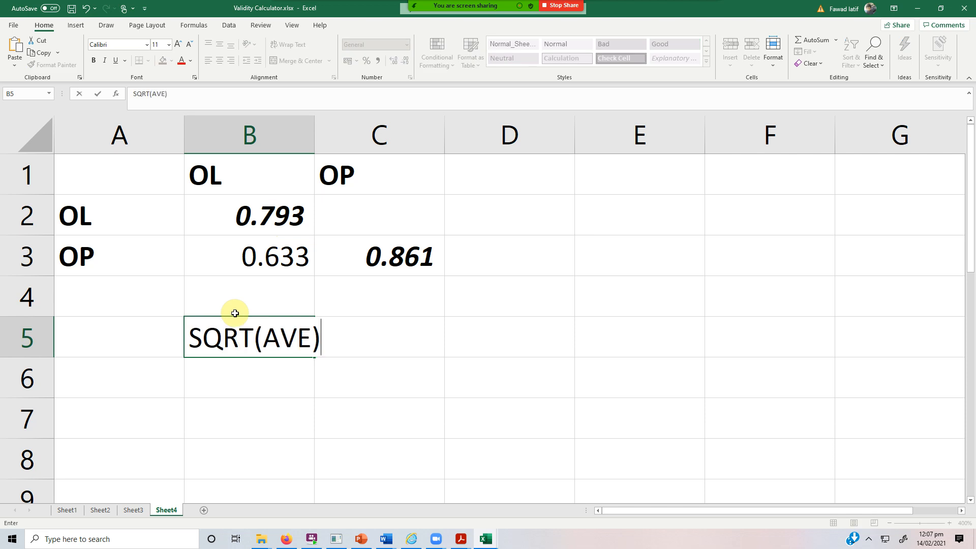
pyautogui.press('Return')
pyautogui.moveTo(314, 127); pyautogui.dragTo(347, 127)
# - Examine how the OL column and row headings in B1 and A2 meet at the diagonal value in B2
pyautogui.click(263, 209)
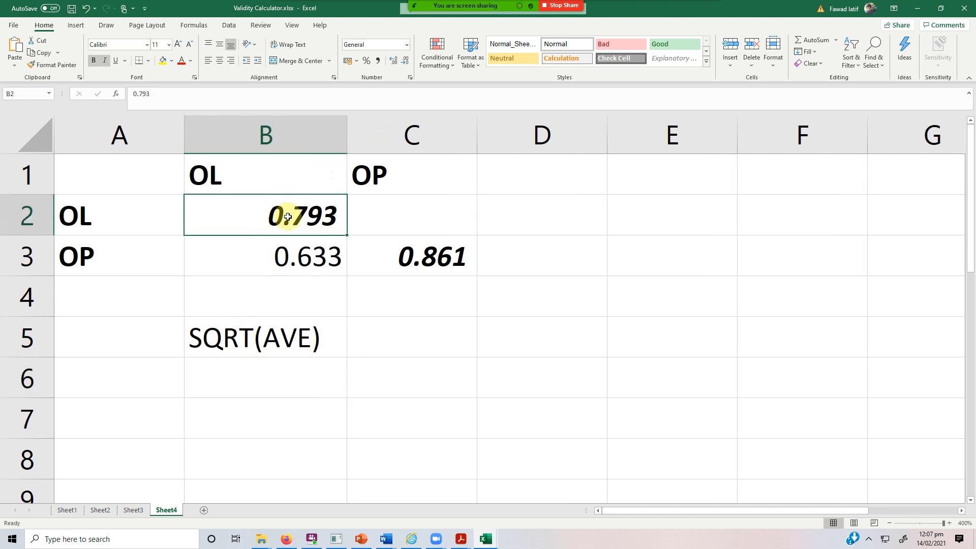
pyautogui.click(236, 169)
pyautogui.click(132, 217)
pyautogui.click(239, 176)
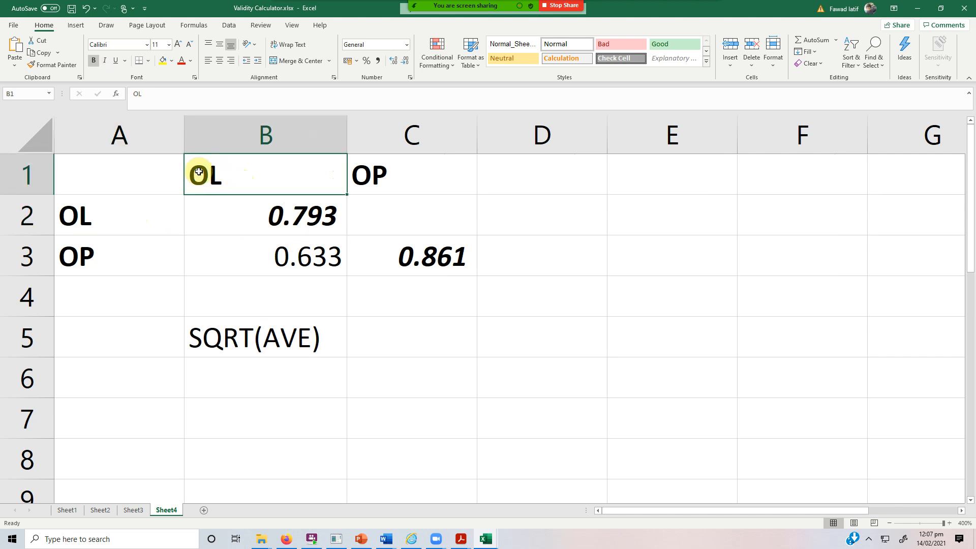
pyautogui.click(277, 217)
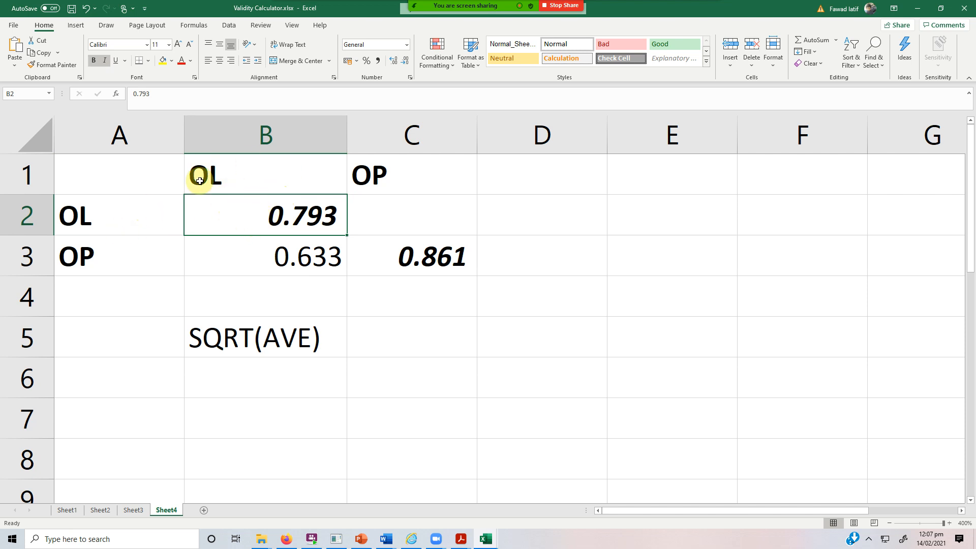
pyautogui.click(122, 211)
pyautogui.click(197, 183)
pyautogui.click(157, 216)
pyautogui.click(231, 188)
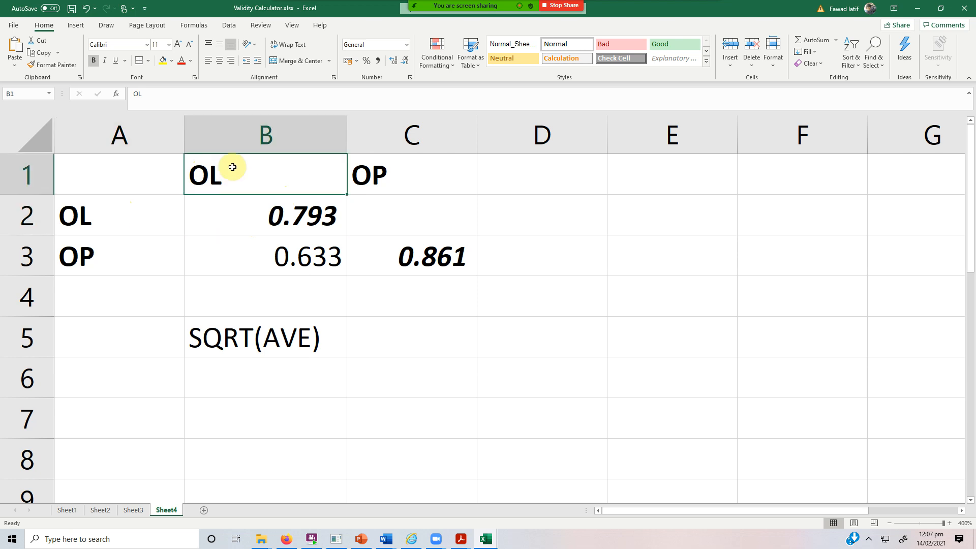
pyautogui.click(304, 216)
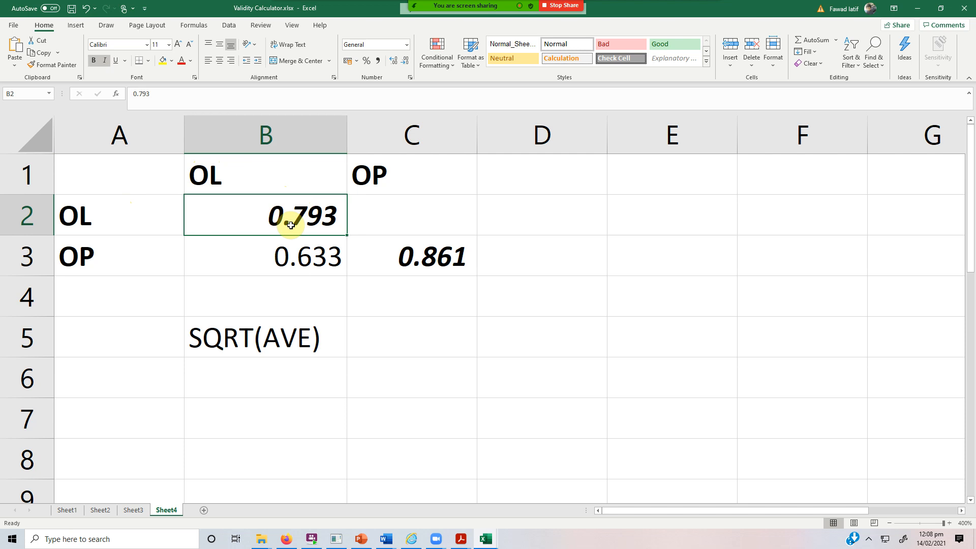
pyautogui.click(198, 173)
pyautogui.click(164, 197)
pyautogui.click(195, 183)
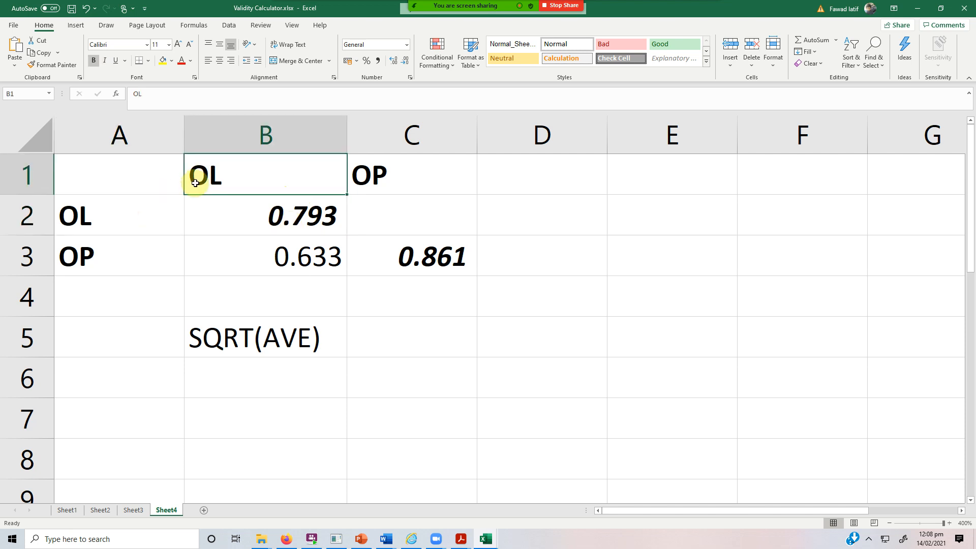
# - Examine the OL–OP correlation in B3 against its headings in B1 and A3 and the SQRT(AVE) note
pyautogui.click(329, 261)
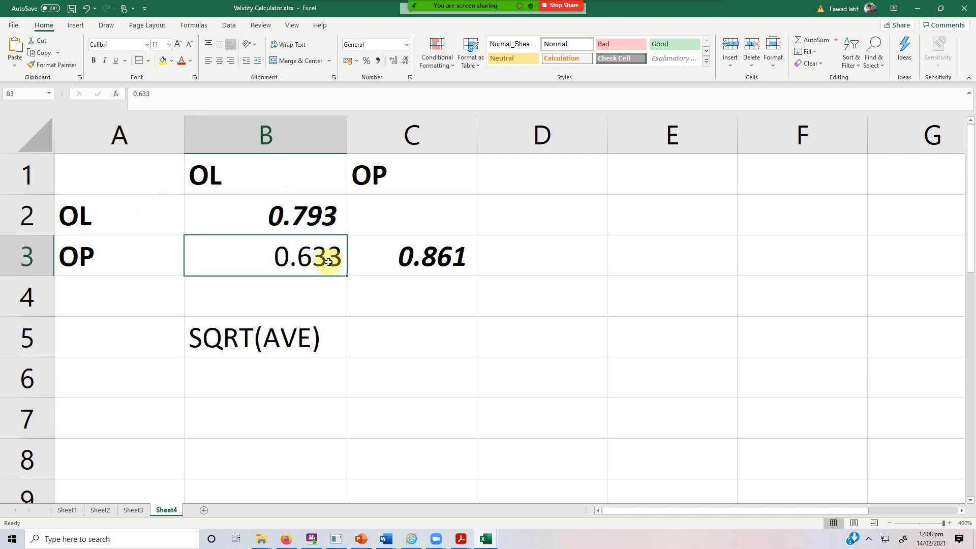
pyautogui.click(235, 178)
pyautogui.click(97, 255)
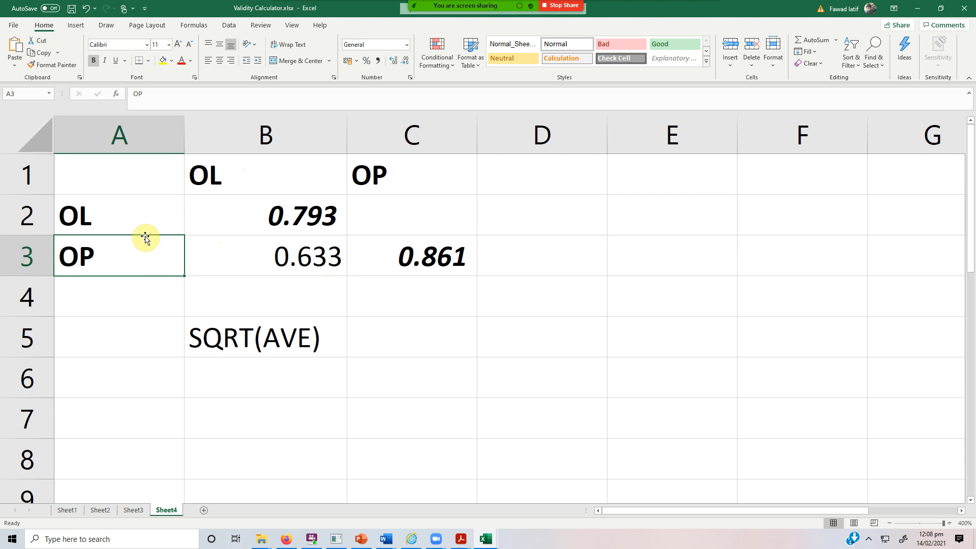
pyautogui.click(233, 341)
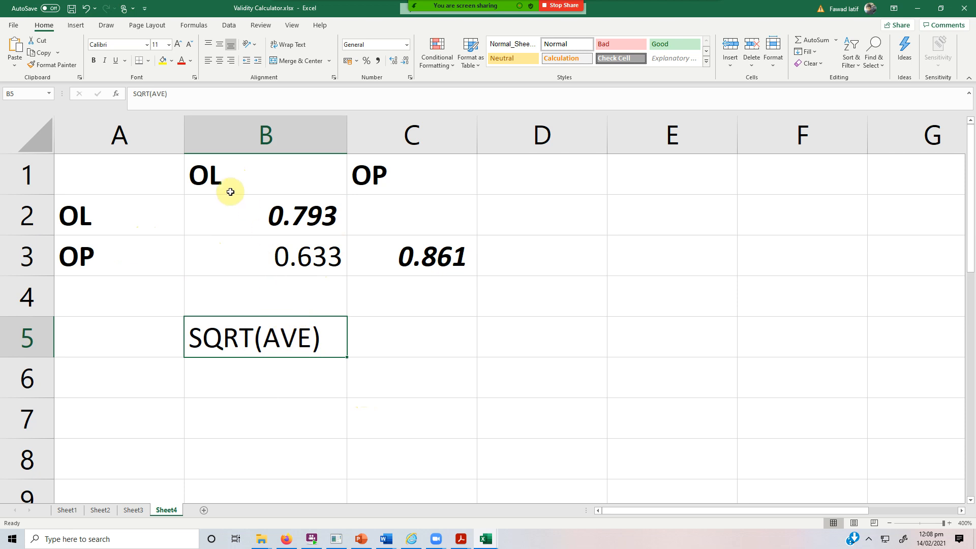
pyautogui.click(229, 172)
pyautogui.click(279, 256)
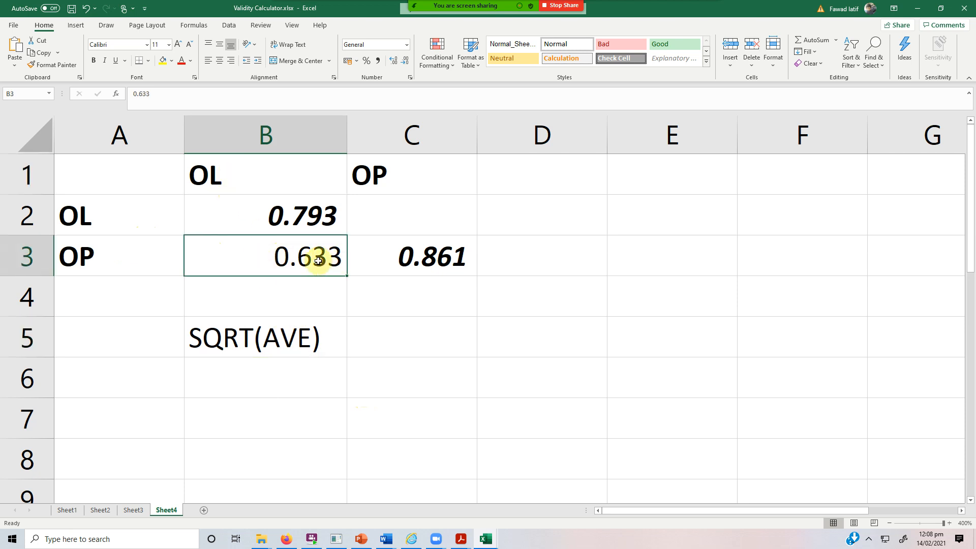
pyautogui.click(254, 165)
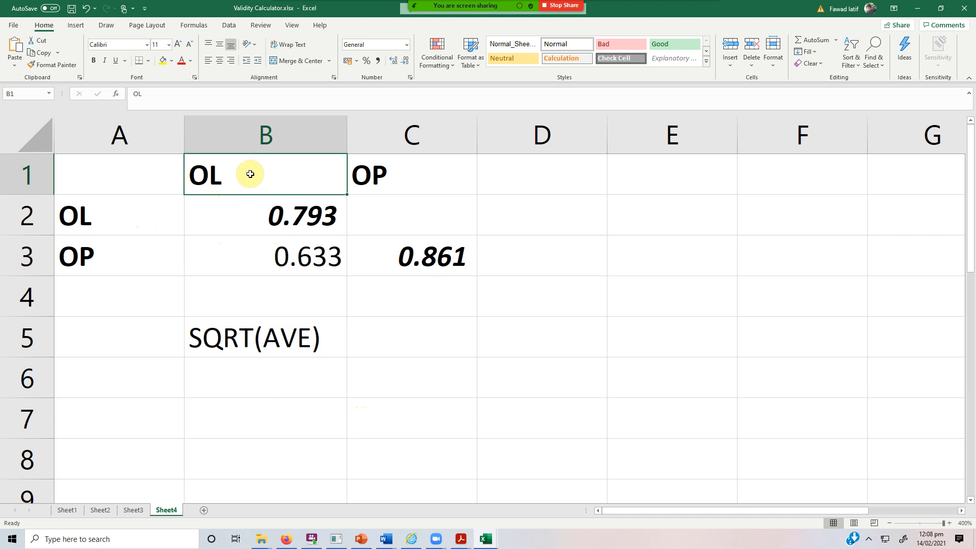
pyautogui.click(90, 263)
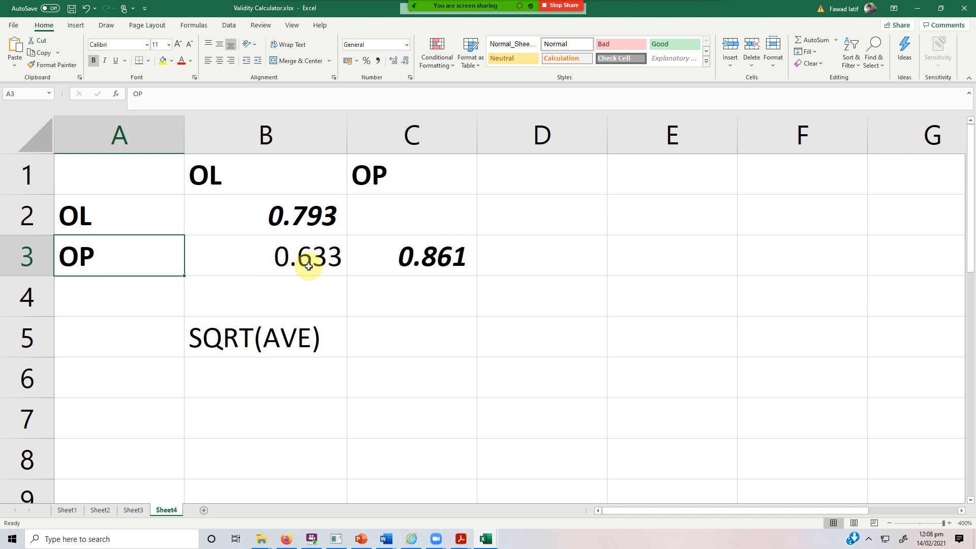
# - Compare OL's square root of AVE in B2 with its correlation with OP in B3, tracing the matching headings
pyautogui.click(269, 212)
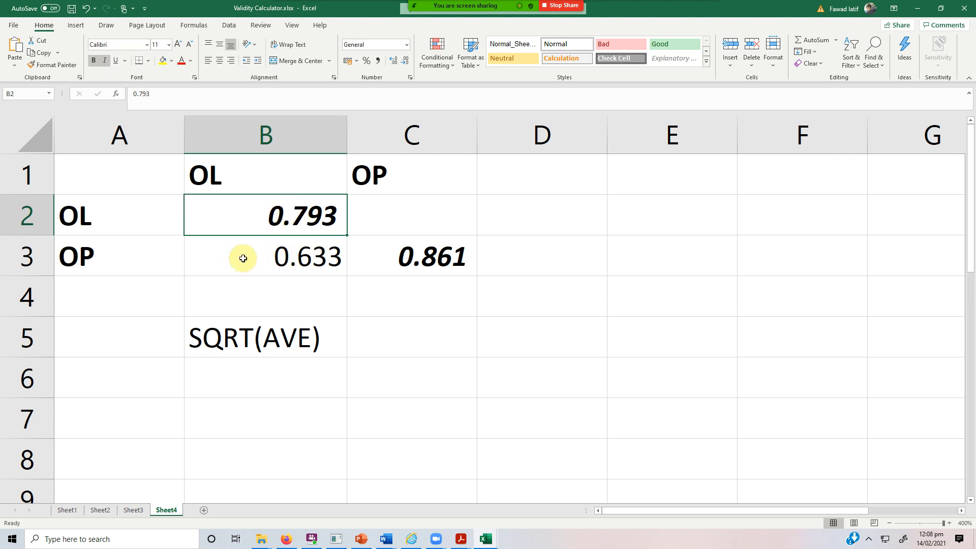
pyautogui.click(218, 270)
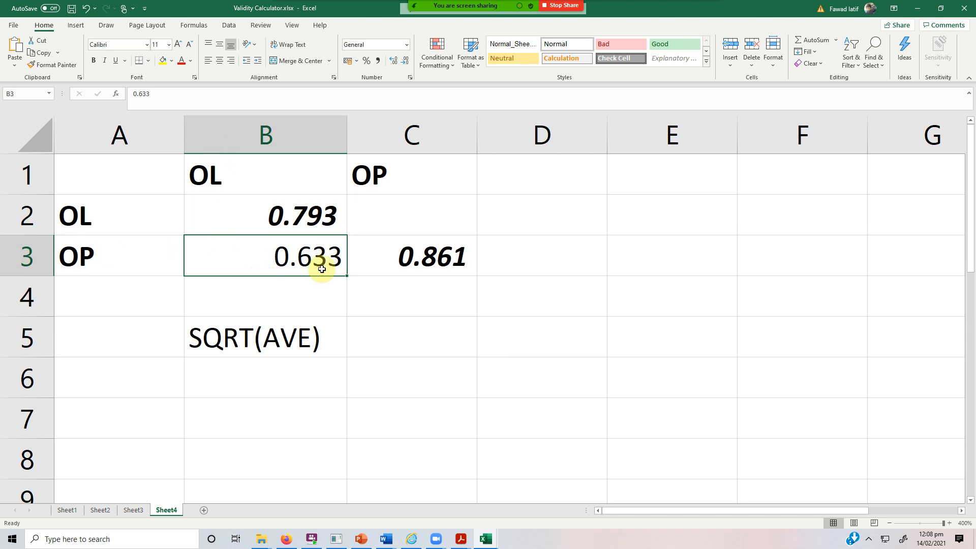
pyautogui.click(306, 220)
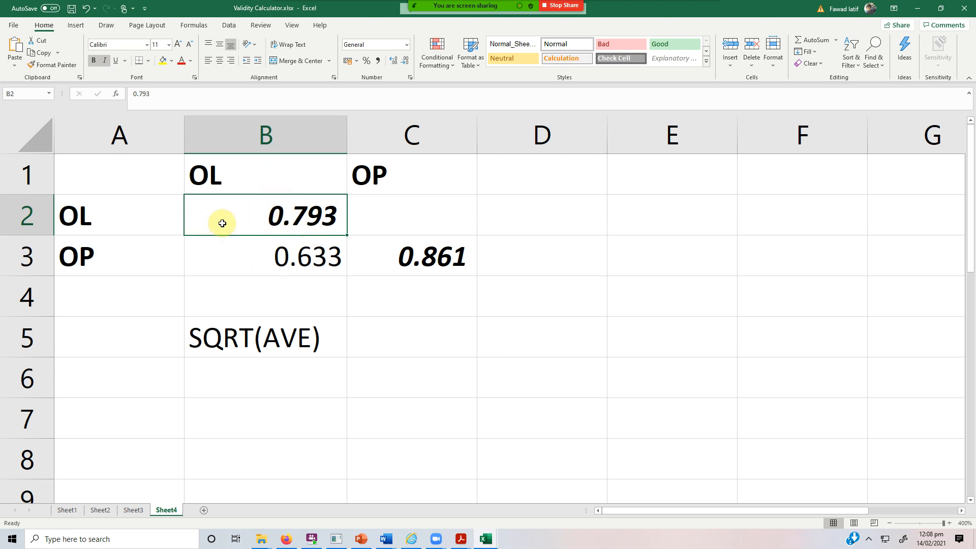
pyautogui.click(224, 180)
pyautogui.click(282, 212)
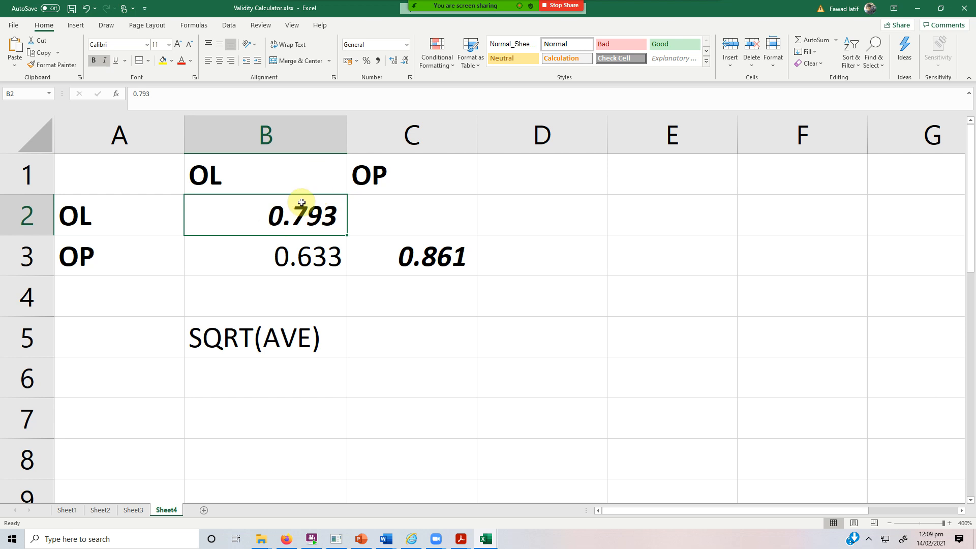
pyautogui.click(216, 177)
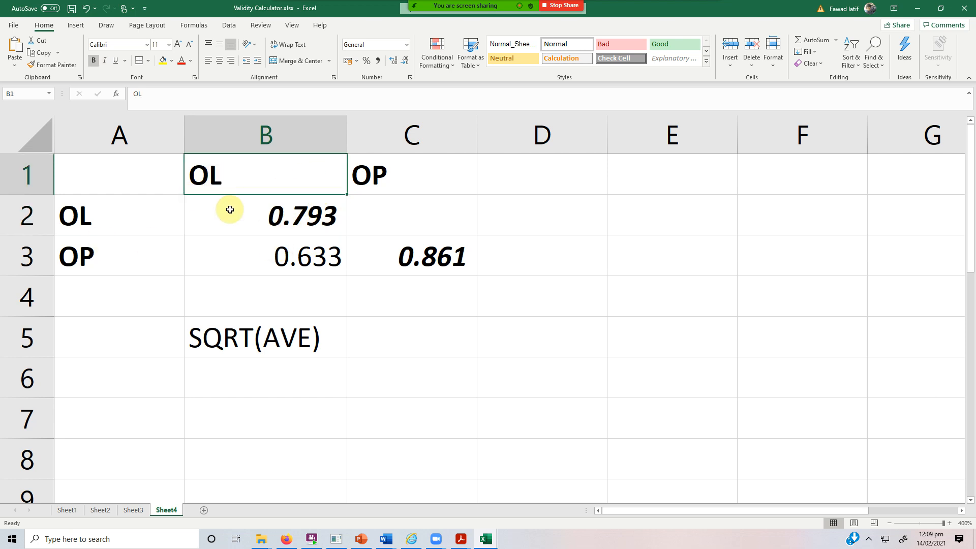
pyautogui.click(124, 259)
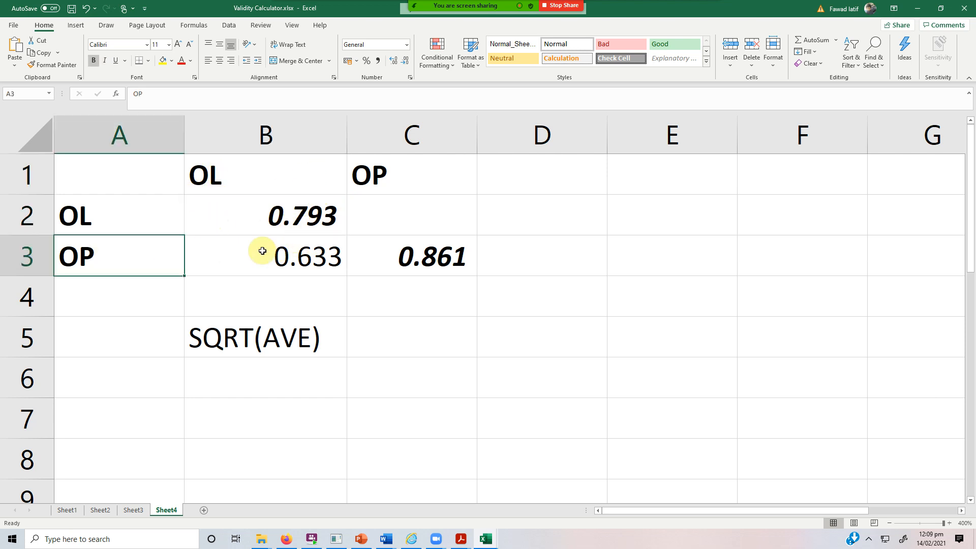
pyautogui.click(284, 261)
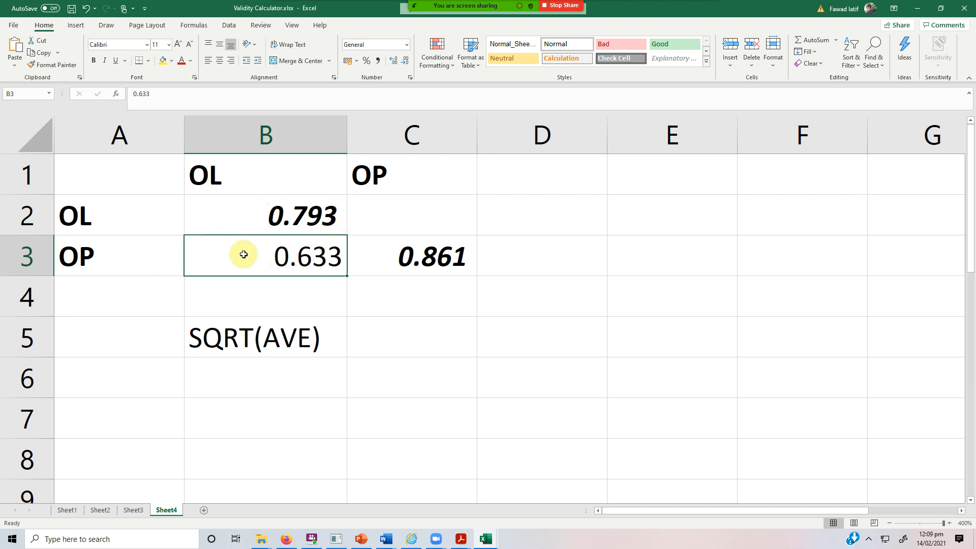
# - Move the OL–OP correlation from B3 to C2, beneath the OP column heading
pyautogui.click(426, 264)
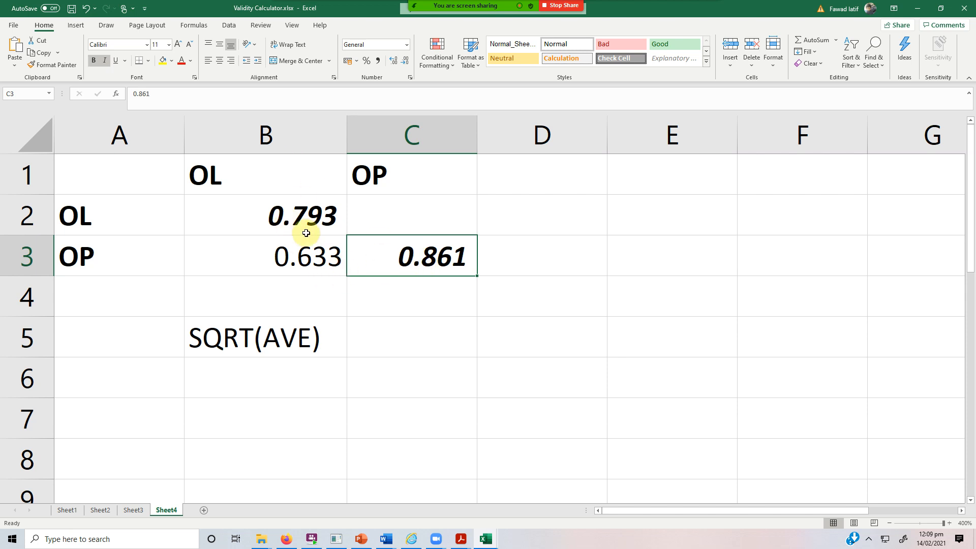
pyautogui.click(310, 263)
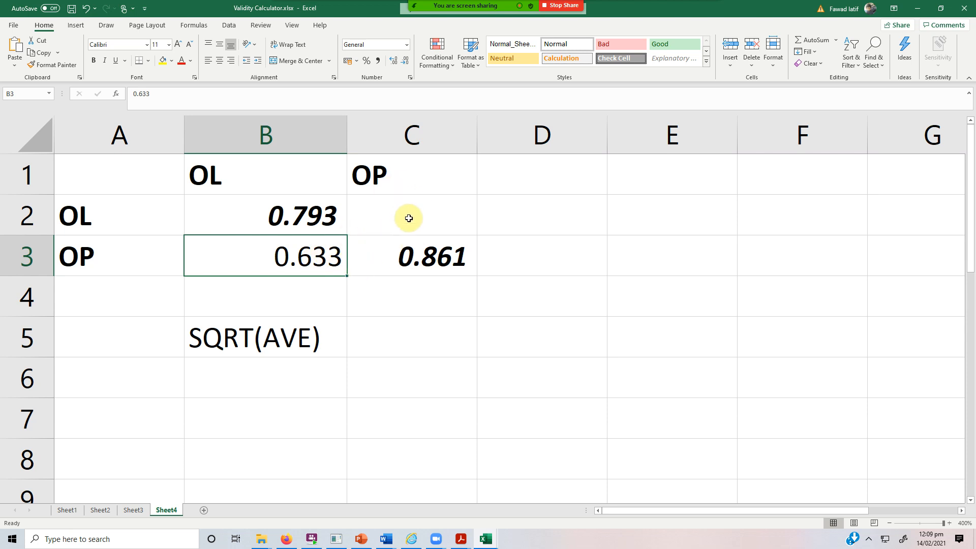
pyautogui.hotkey('ctrl', 'c')
pyautogui.click(381, 227)
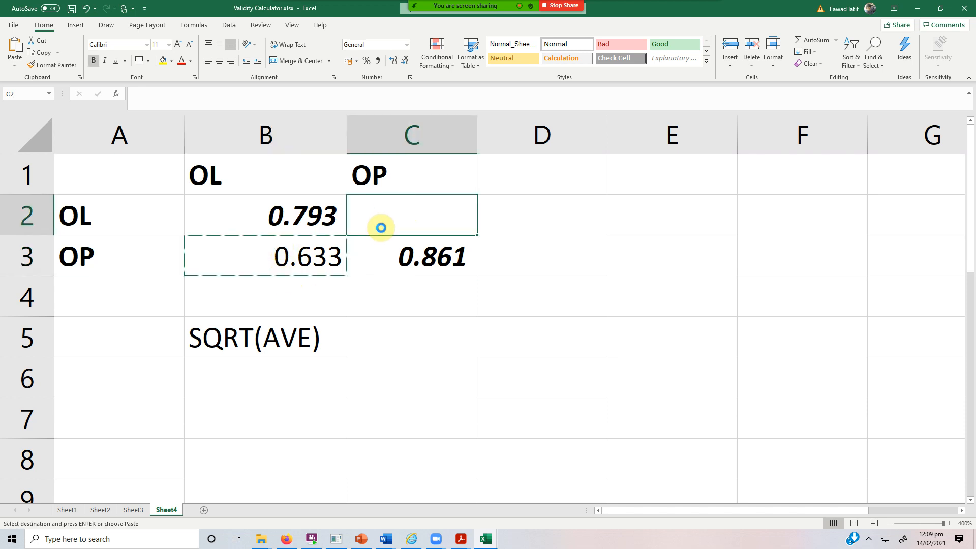
pyautogui.hotkey('ctrl', 'v')
pyautogui.click(392, 297)
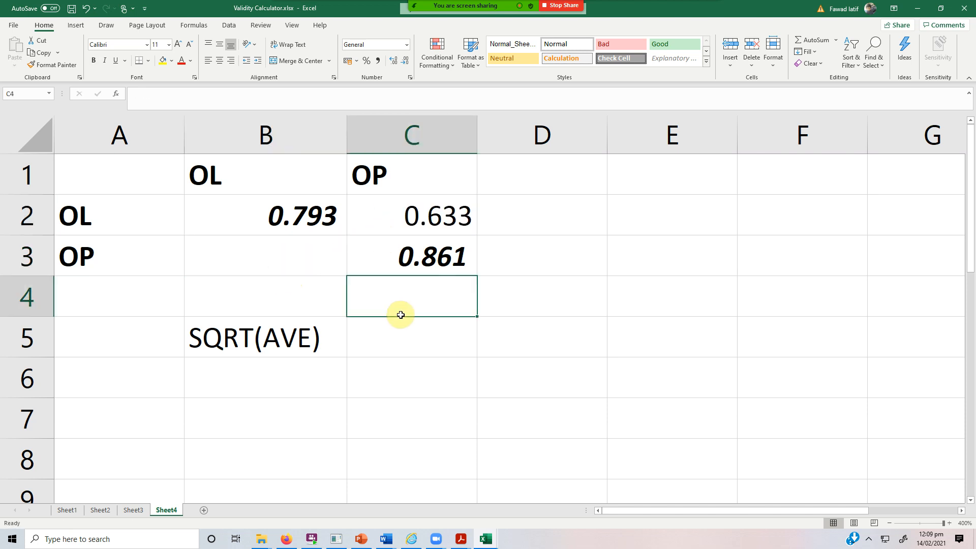
# - Compare OP's square root of AVE in C3 with its correlation with OL in C2 under the OP heading
pyautogui.click(432, 259)
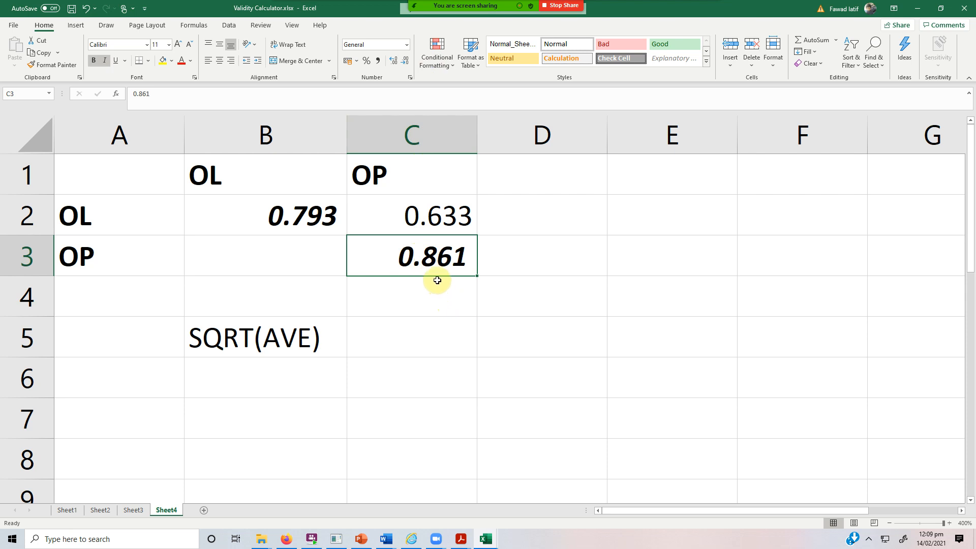
pyautogui.click(249, 214)
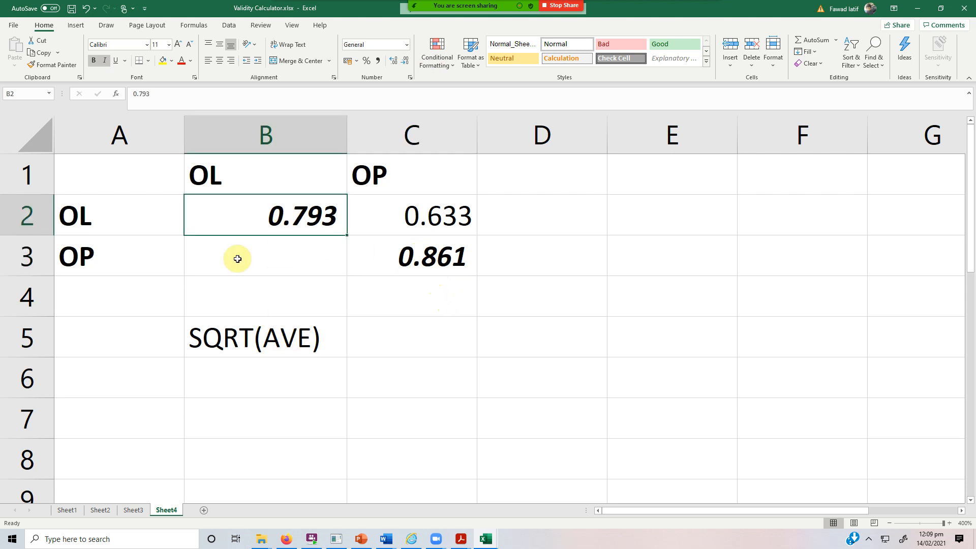
pyautogui.click(382, 255)
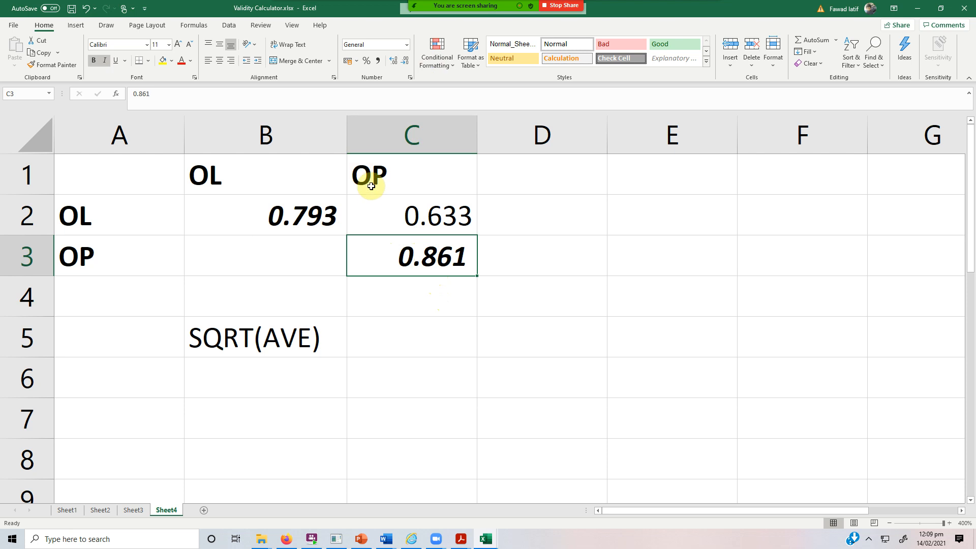
pyautogui.click(367, 173)
pyautogui.click(399, 267)
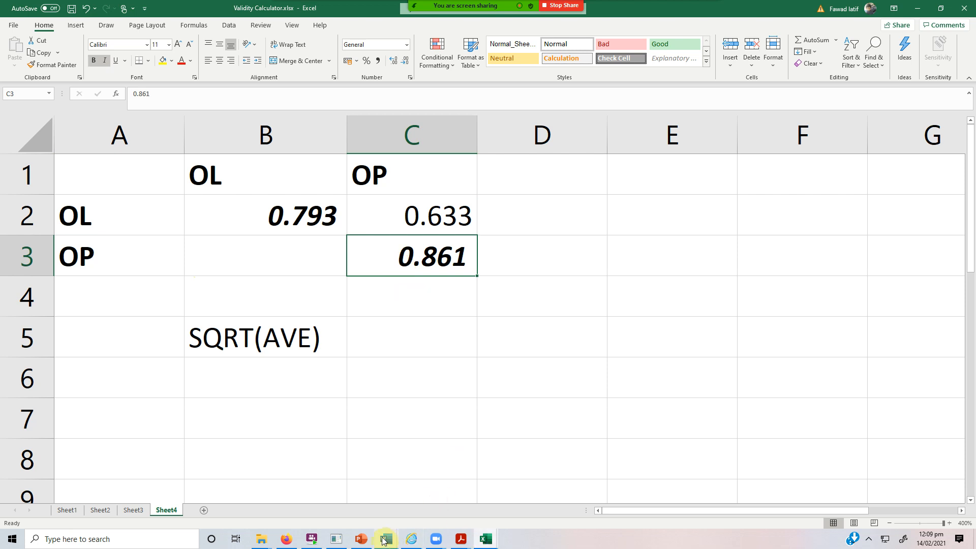
# - In the Word document, add below the list "SQRT(AVE) shall be greater than the correlation of that construct with other constructs in the study." and save
pyautogui.moveTo(385, 539)
pyautogui.click(397, 503)
pyautogui.click(279, 363)
pyautogui.press('Return')
pyautogui.press('Return')
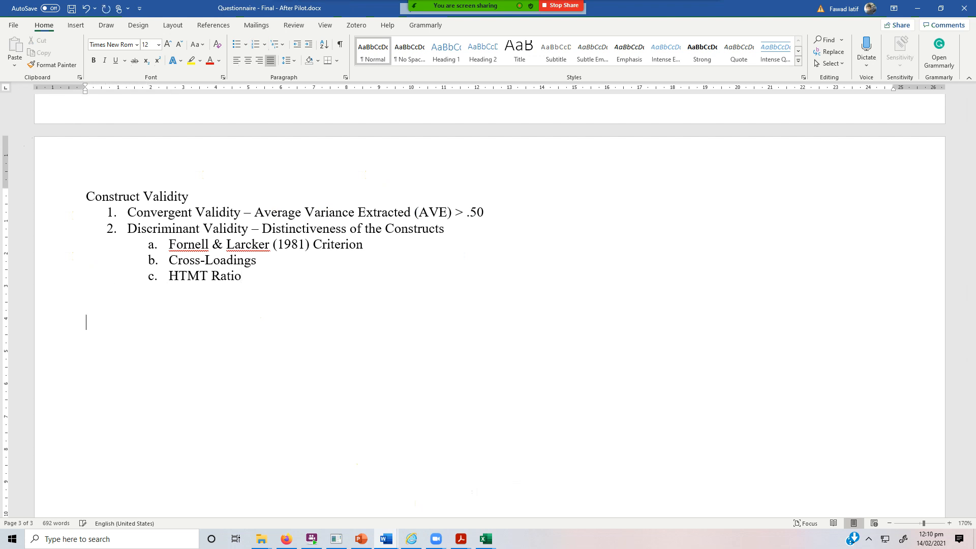
pyautogui.write('SQRT(AVE)')
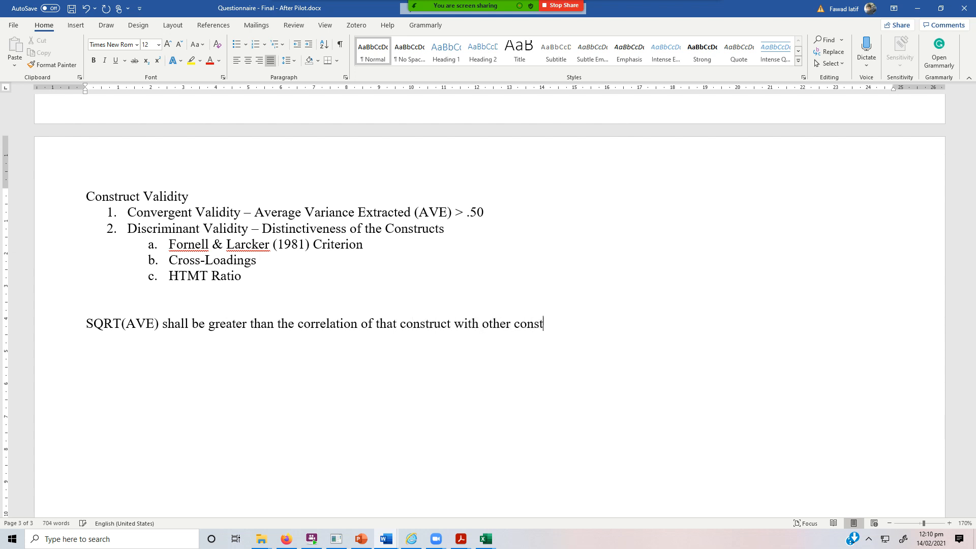
pyautogui.write('.')
pyautogui.hotkey('ctrl', 's')
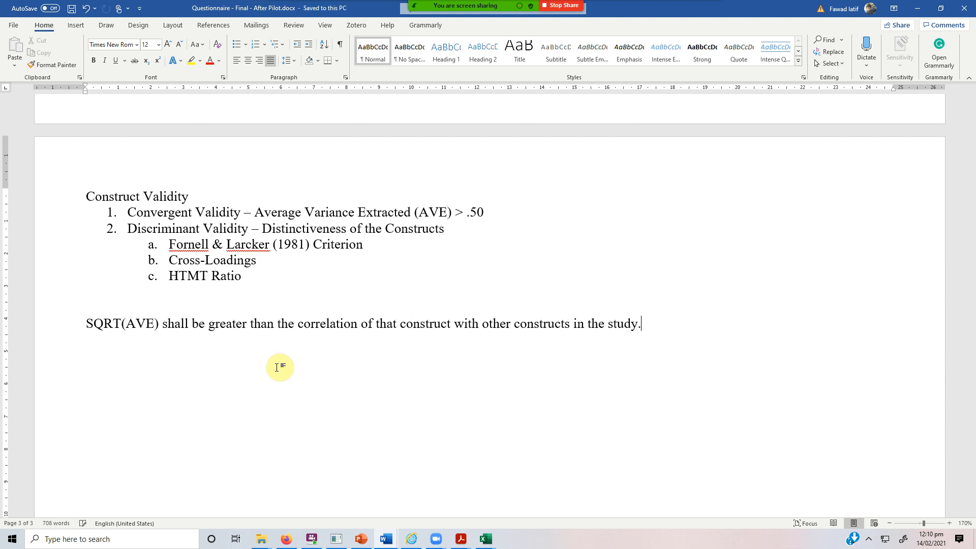
# - In SmartPLS, add indicators CC1 to CC6 to the Workshop model as a new latent variable and place it beneath OL
pyautogui.click(433, 537)
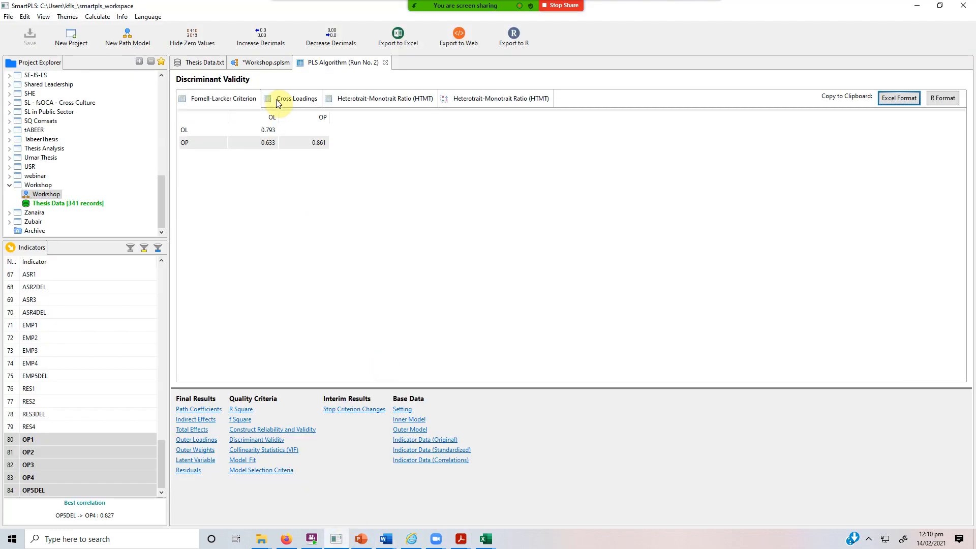
pyautogui.click(274, 63)
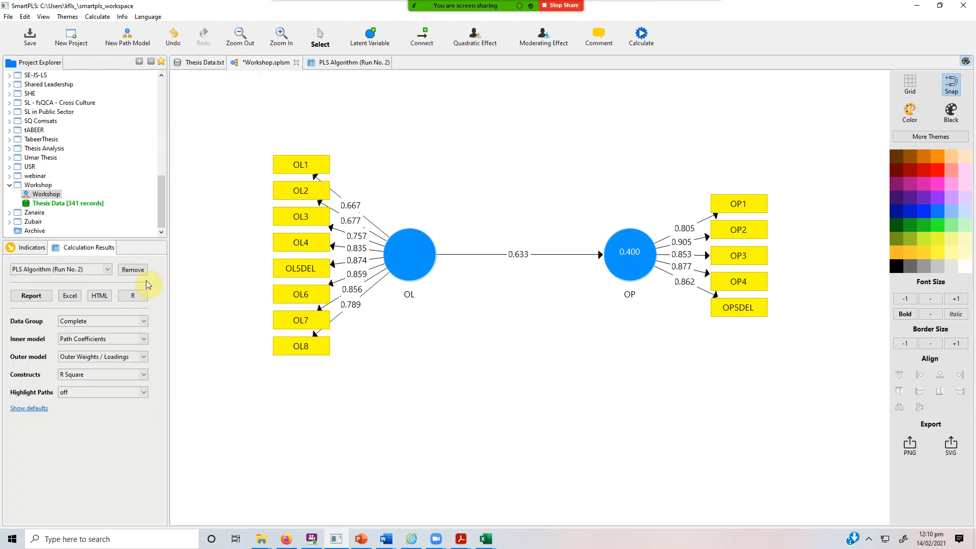
pyautogui.click(21, 249)
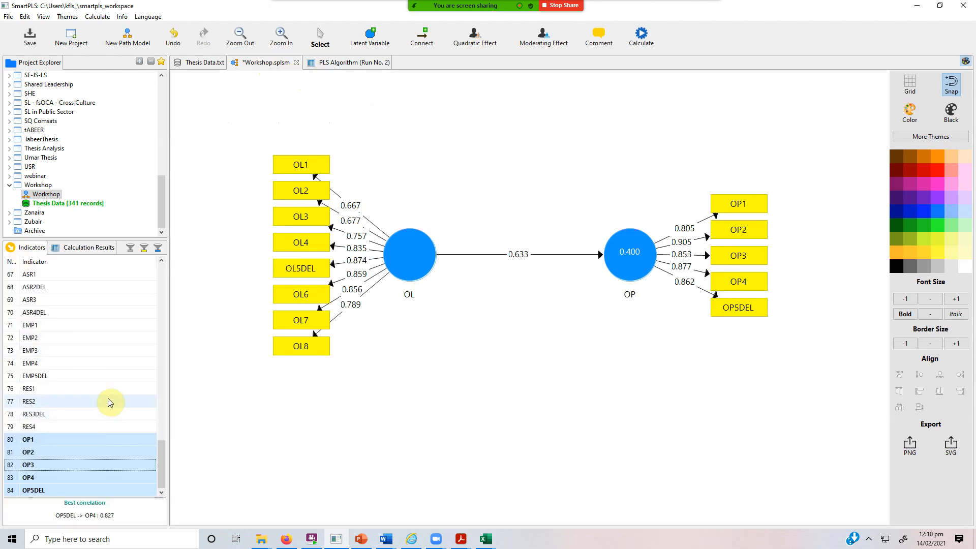
pyautogui.moveTo(159, 458); pyautogui.dragTo(168, 325)
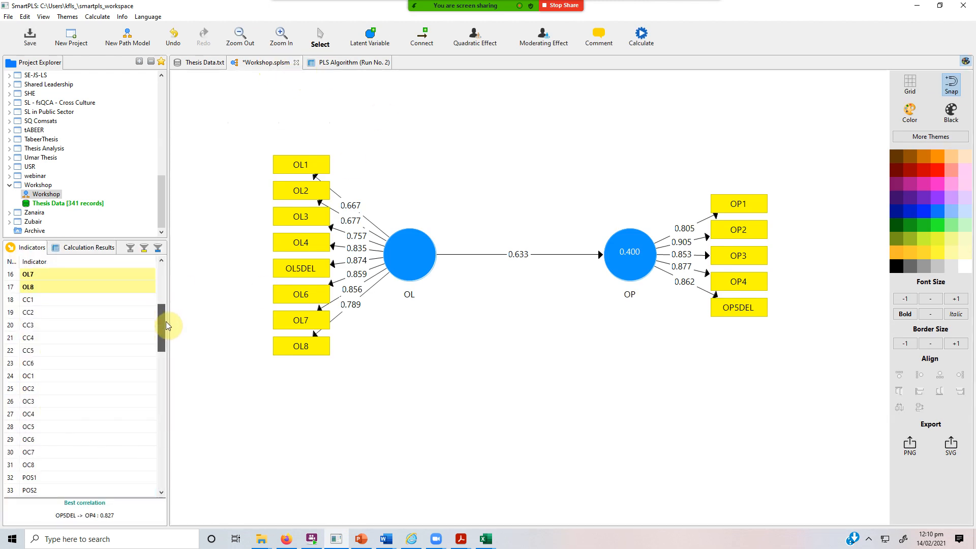
pyautogui.click(84, 302)
pyautogui.keyDown('shift'); pyautogui.click(69, 363); pyautogui.keyUp('shift')
pyautogui.moveTo(68, 368); pyautogui.dragTo(525, 410)
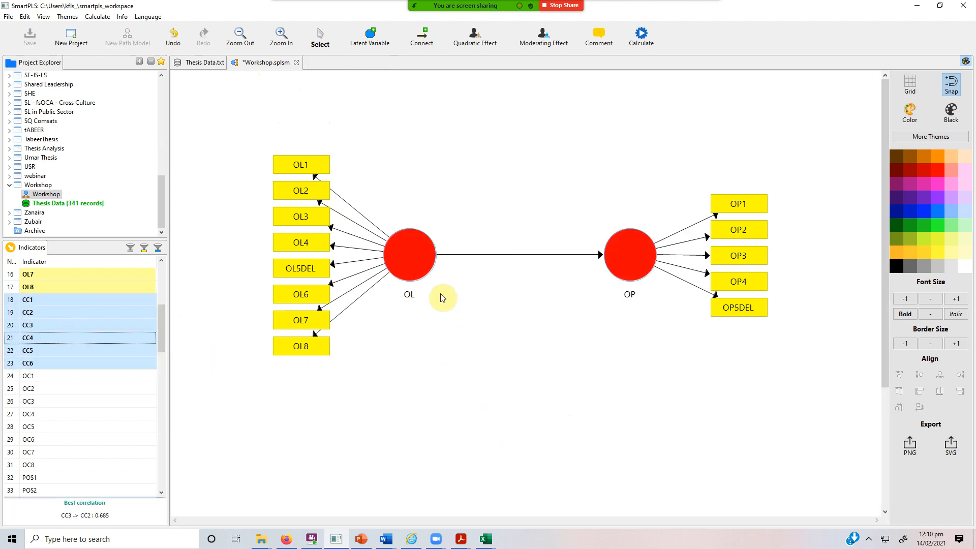
pyautogui.scroll(-3, 808, 375)
pyautogui.moveTo(679, 436); pyautogui.dragTo(415, 294)
pyautogui.click(238, 35)
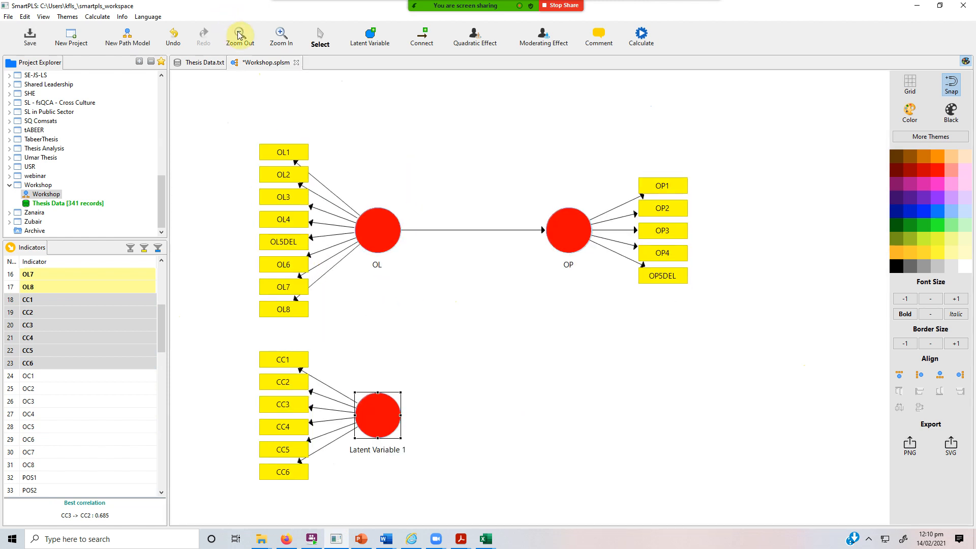
# - Rename the new latent variable as CC
pyautogui.click(382, 419)
pyautogui.rightClick(382, 420)
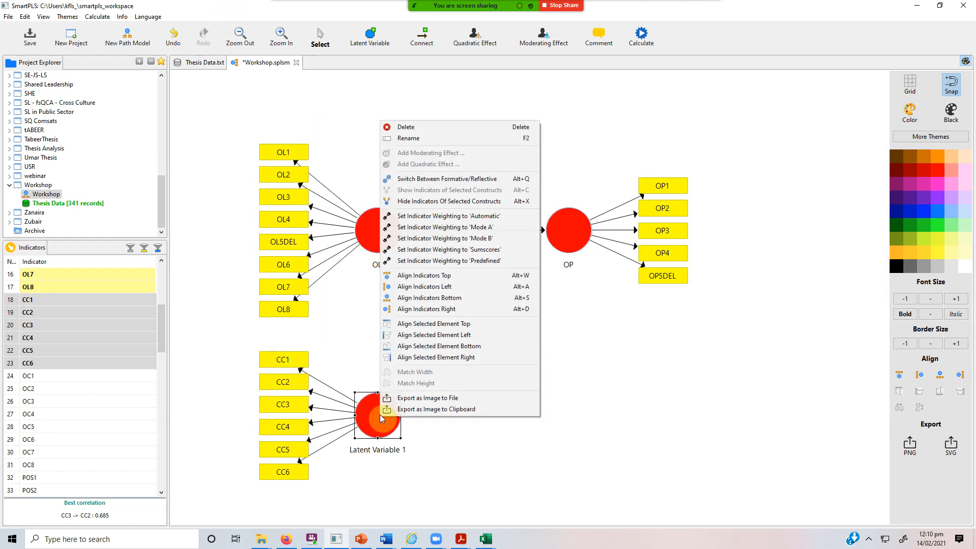
pyautogui.click(460, 139)
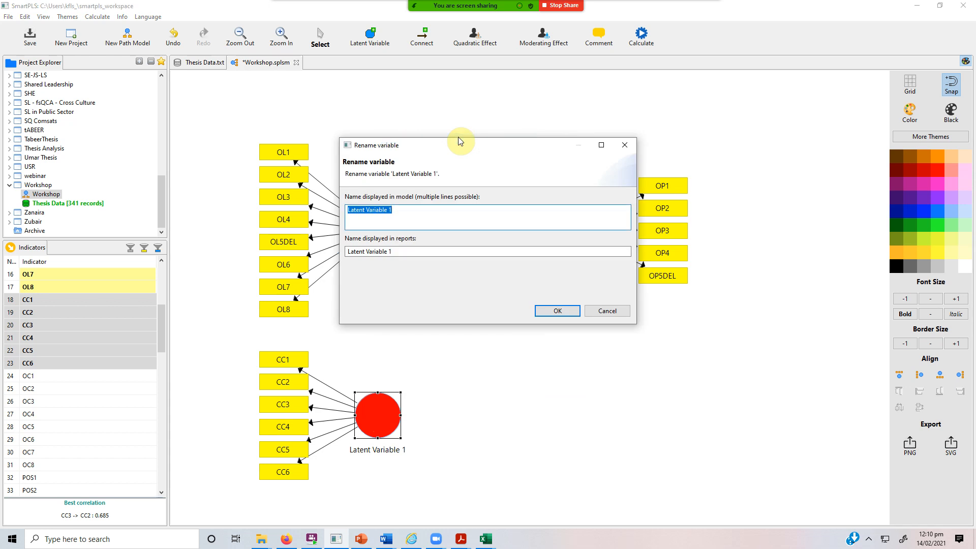
pyautogui.write('CC')
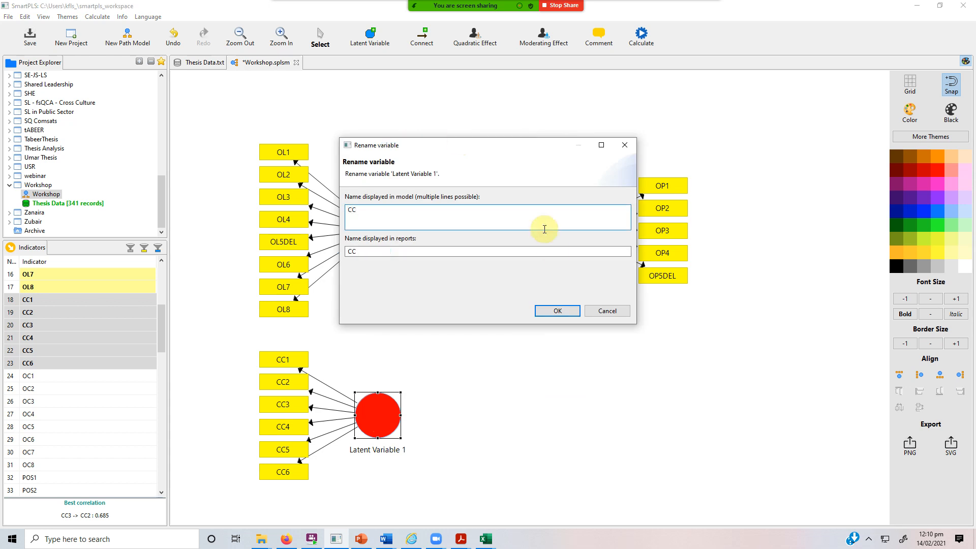
pyautogui.click(557, 311)
# - Connect the CC construct to OP with a path
pyautogui.click(423, 38)
pyautogui.click(380, 414)
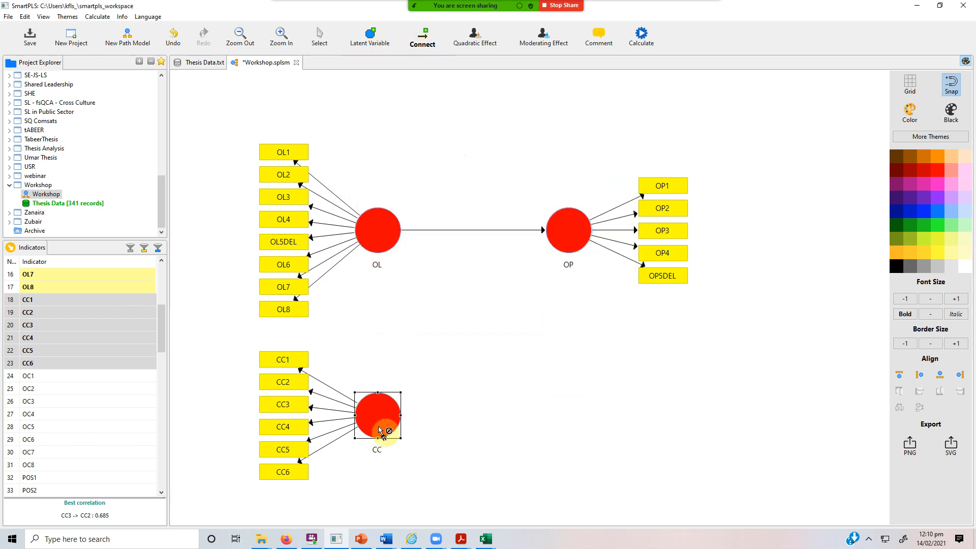
pyautogui.click(580, 230)
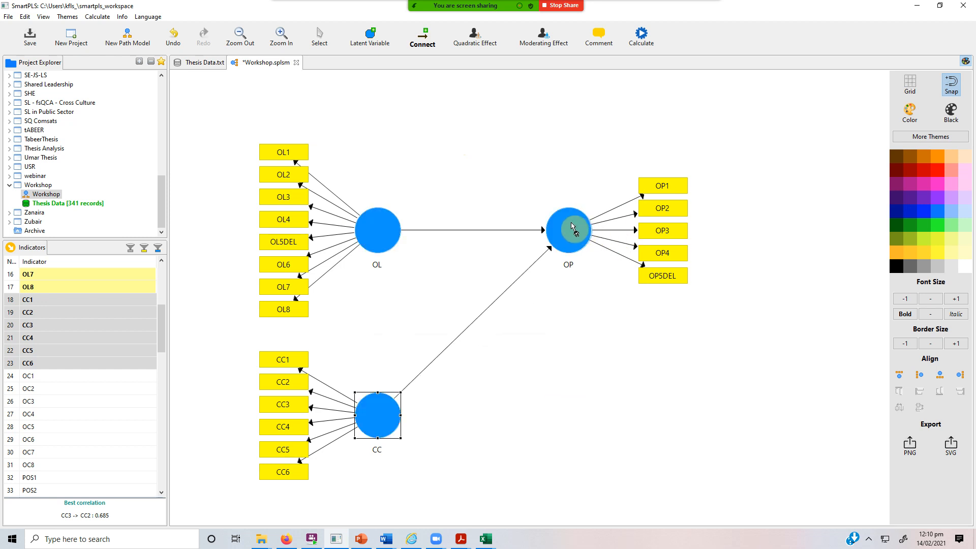
# - Run the PLS Algorithm on the extended model with the Path weighting scheme and 300 maximum iterations, opening the full report
pyautogui.click(642, 35)
pyautogui.click(666, 37)
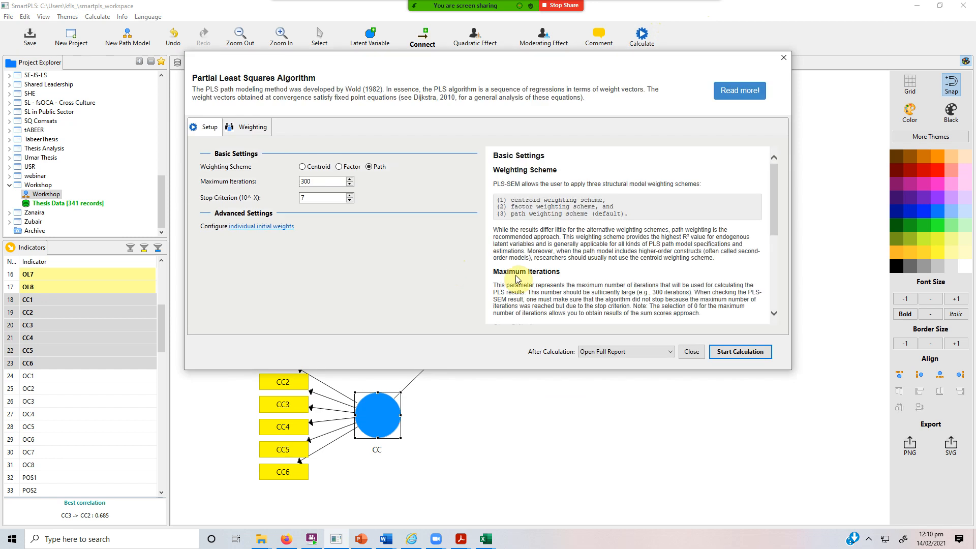
pyautogui.click(719, 352)
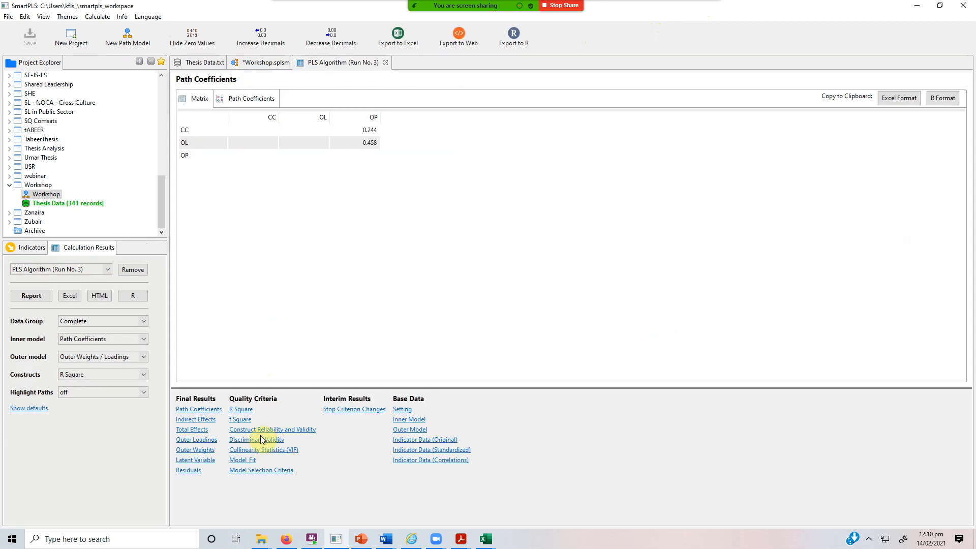
# - Copy the Fornell-Larcker matrix from the Discriminant Validity results in Excel format and paste it at A1 of Sheet4 in Excel
pyautogui.click(260, 439)
pyautogui.click(897, 99)
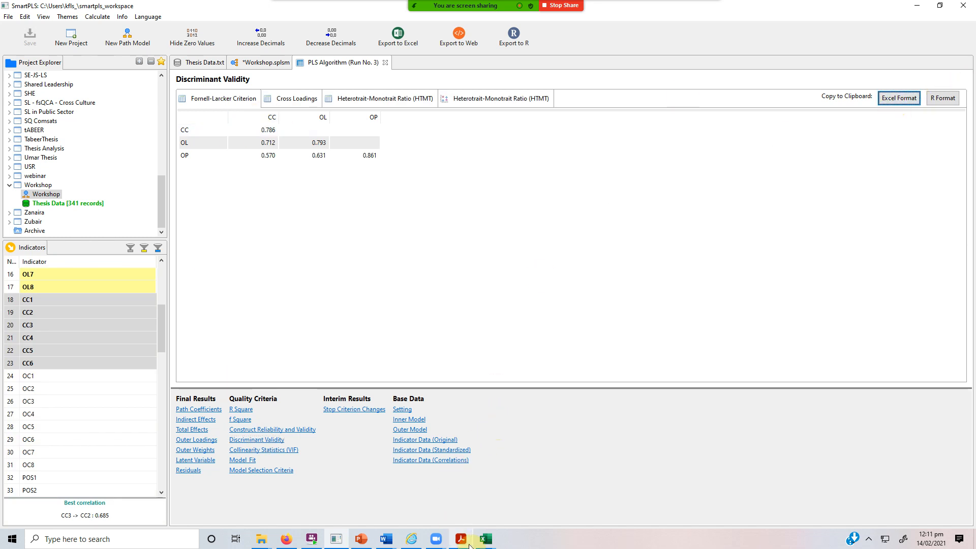
pyautogui.moveTo(488, 540)
pyautogui.click(548, 501)
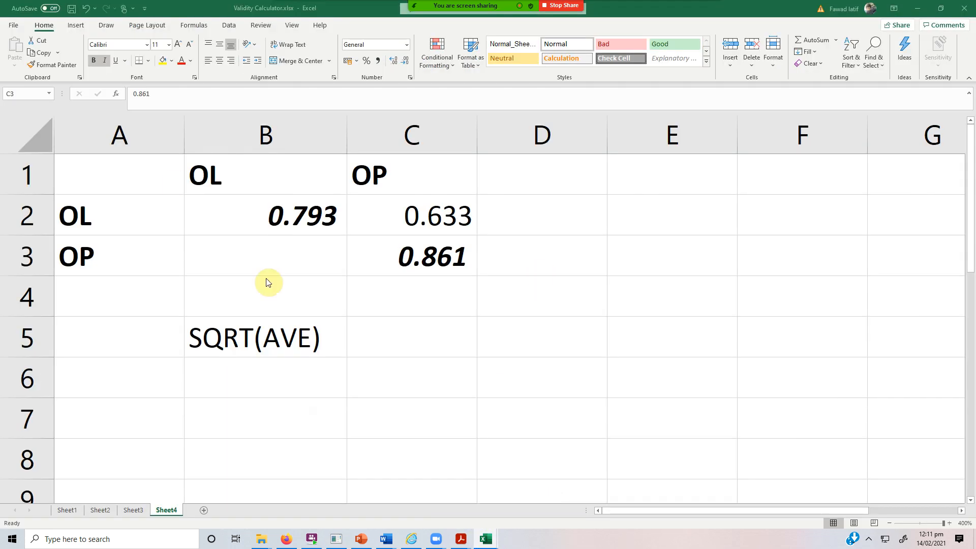
pyautogui.click(146, 177)
pyautogui.write('CC\tOL\tOP CC\t0.786 OL\t0.712\t0.793 OP\t0.57\t0.631\t0.861')
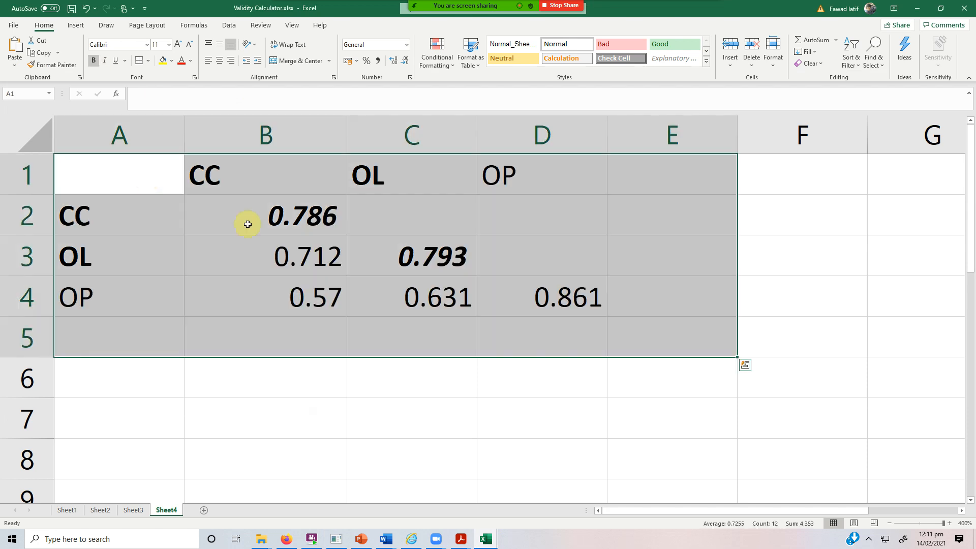
pyautogui.click(363, 355)
# - Compare CC's square root of AVE in B2 with its correlations below, and examine OP's diagonal value in D4
pyautogui.click(261, 213)
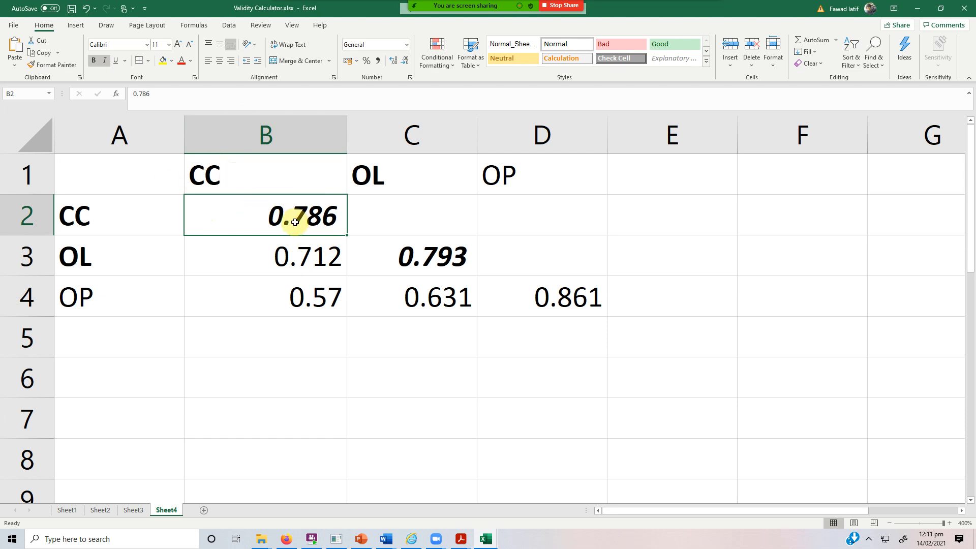
pyautogui.click(242, 174)
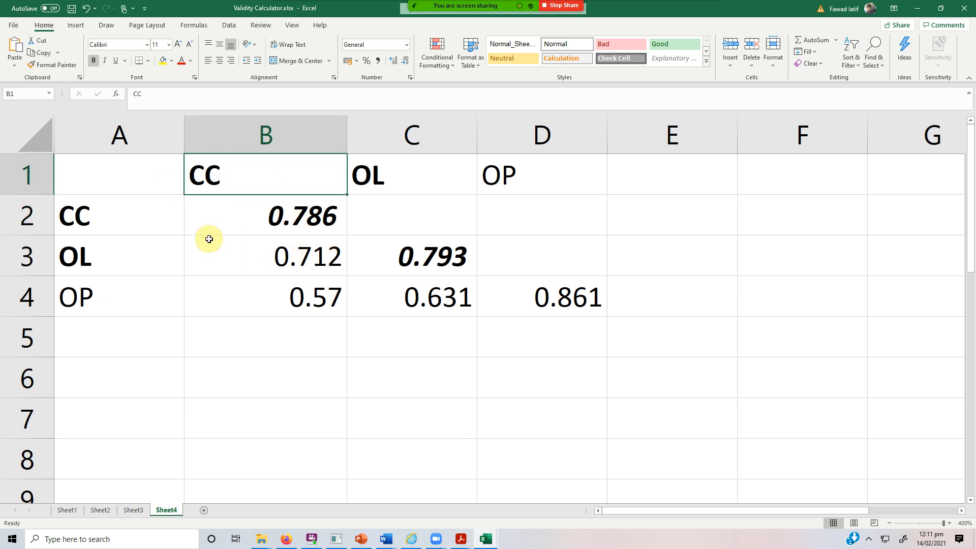
pyautogui.moveTo(142, 257); pyautogui.dragTo(290, 279)
pyautogui.click(285, 246)
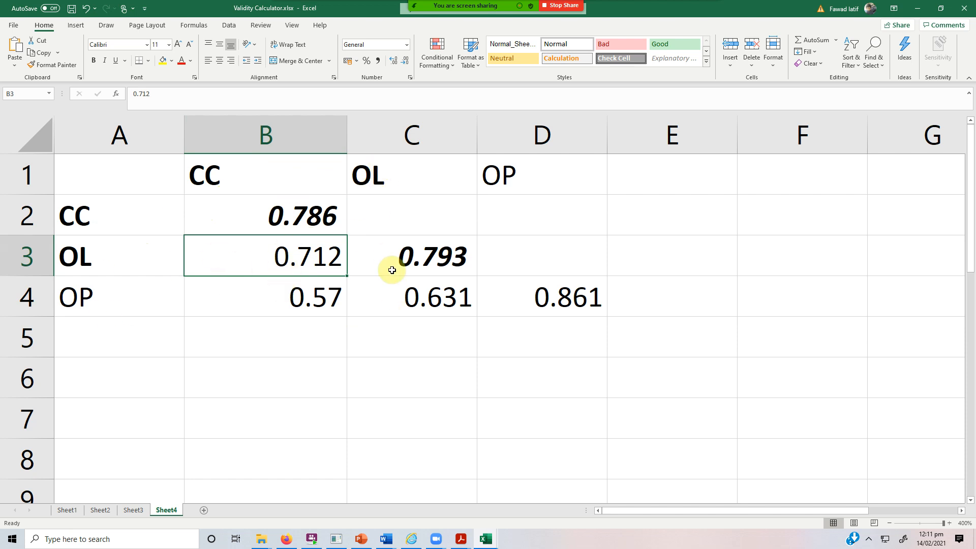
pyautogui.click(548, 297)
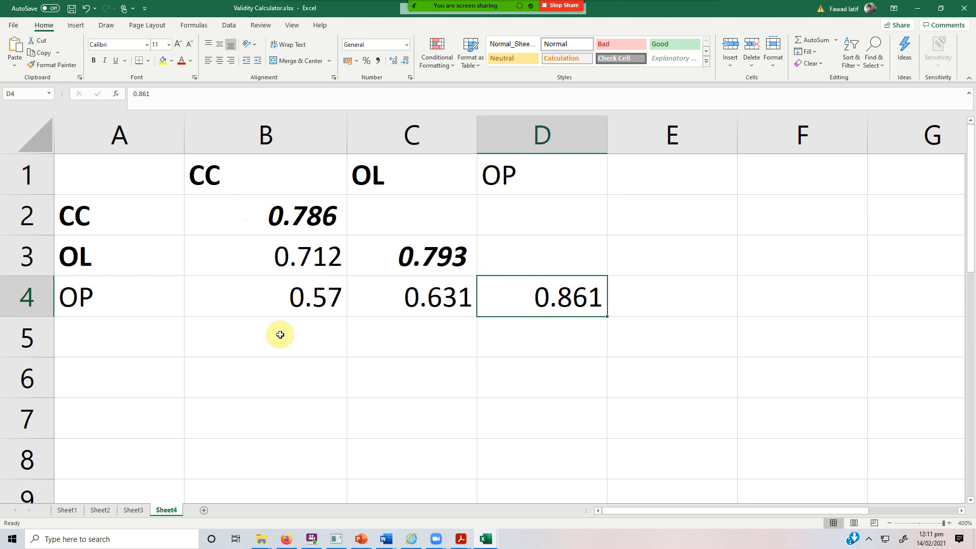
# - Enter the OL–OP correlation 0.631 in D3, beneath the OP column heading
pyautogui.click(522, 256)
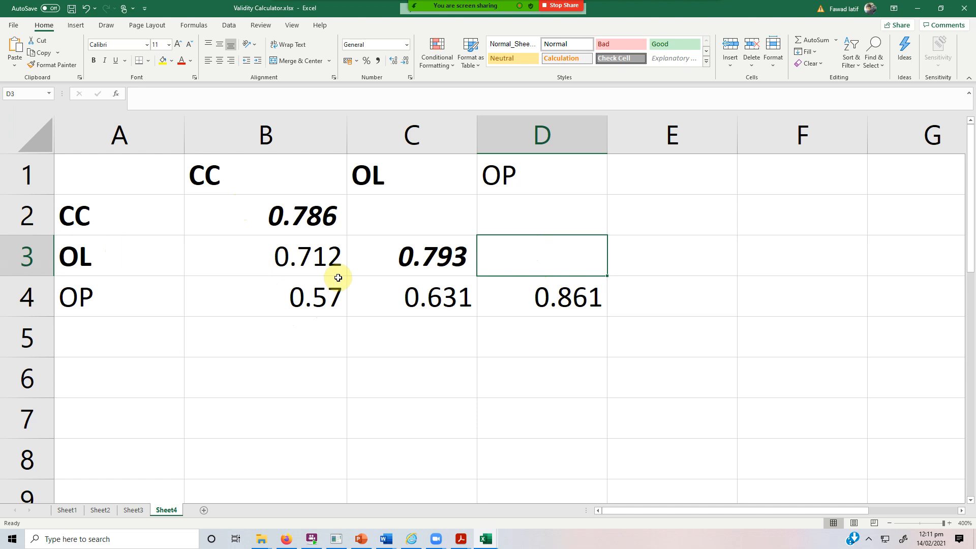
pyautogui.write('0.631')
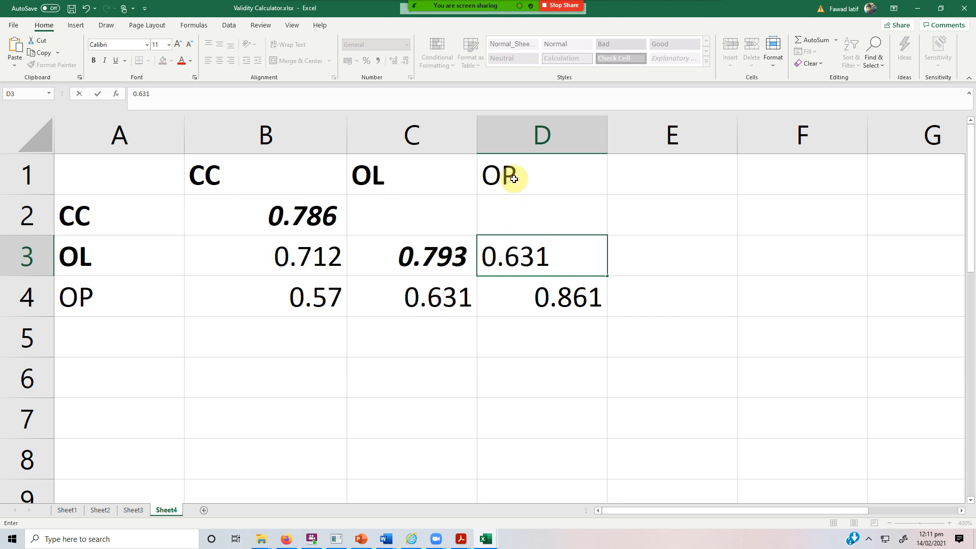
pyautogui.press('Return')
pyautogui.press('Up')
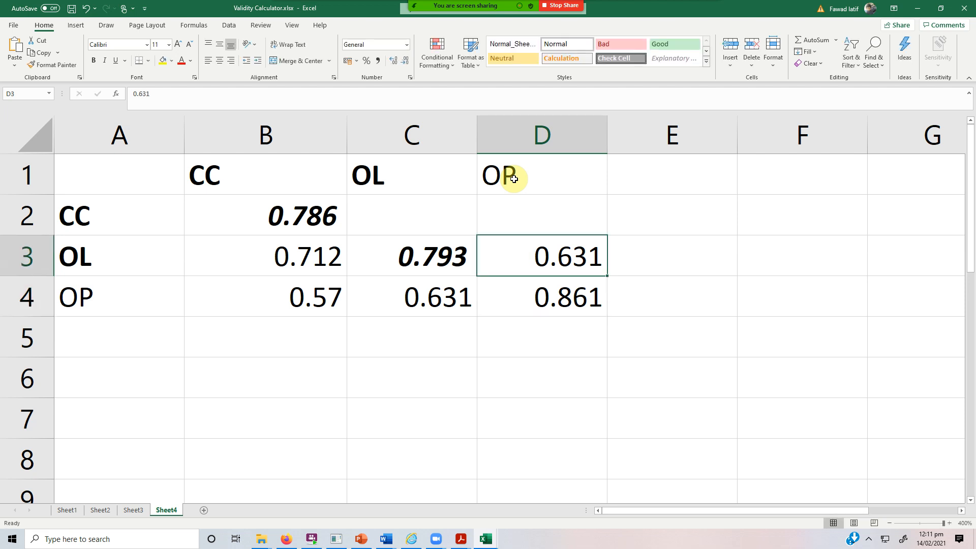
# - Format OP's diagonal value in D4 as bold italic
pyautogui.press('Down')
pyautogui.hotkey('ctrl', 'b')
pyautogui.hotkey('ctrl', 'i')
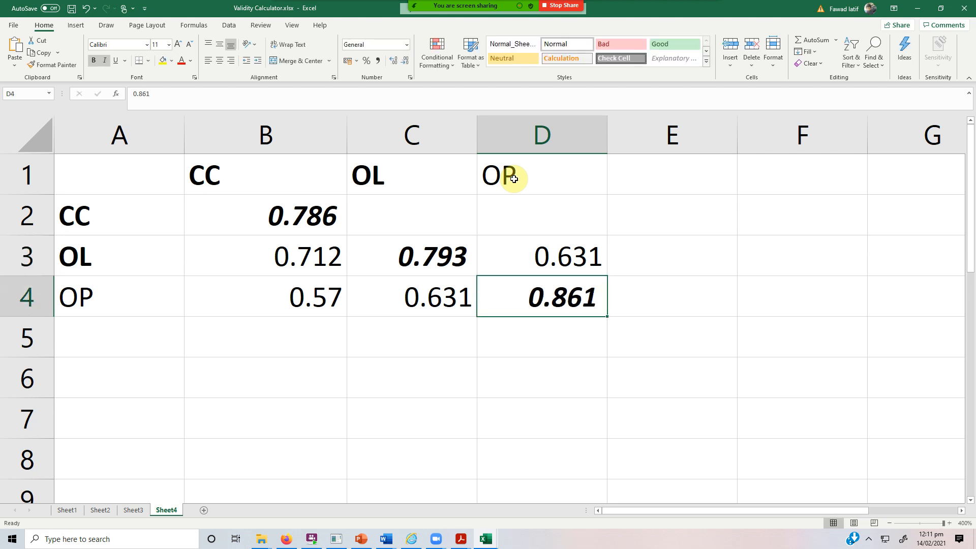
# - Enter the CC–OP correlation 0.570 in D2 and compare OP's diagonal value with the correlations above it
pyautogui.press('Up')
pyautogui.press('Up')
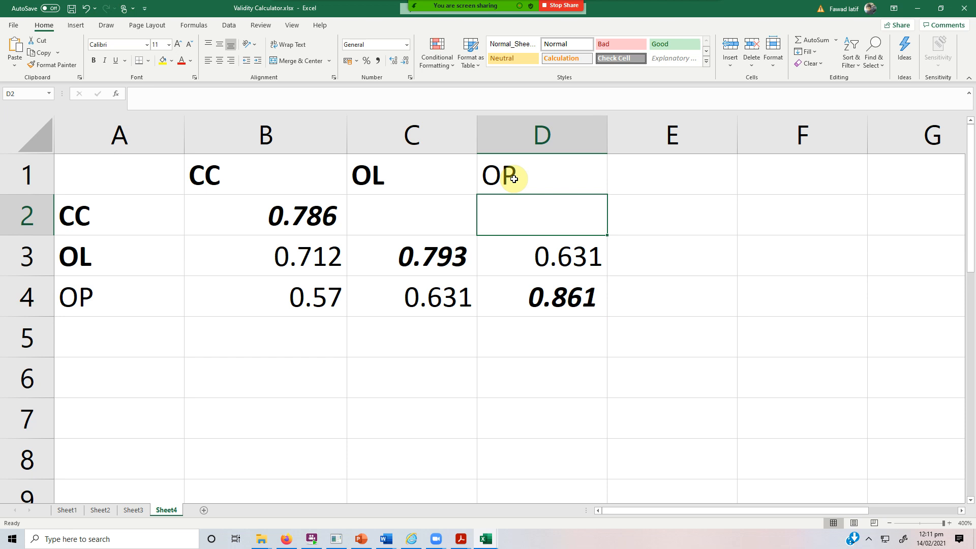
pyautogui.write('0.570')
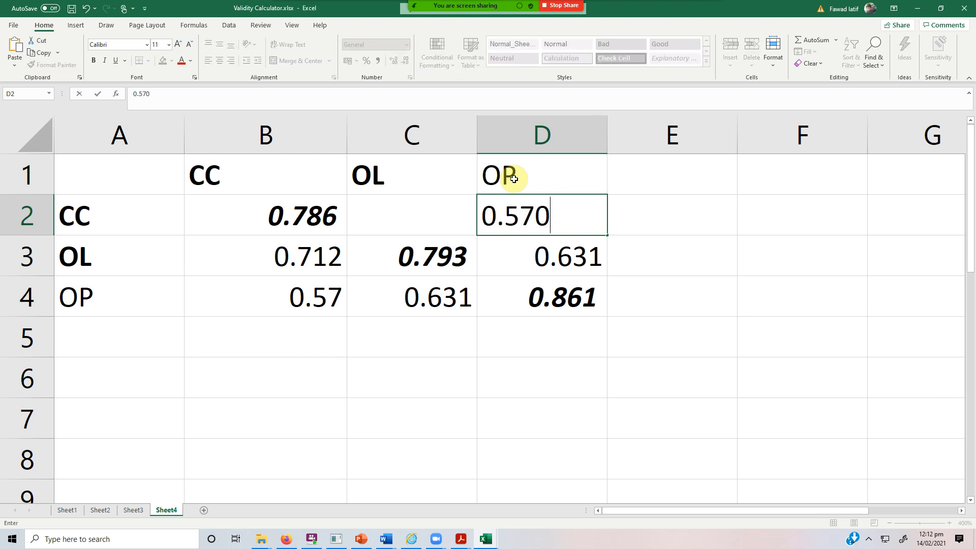
pyautogui.press('Return')
pyautogui.press('Down')
pyautogui.press('Up')
pyautogui.press('Up')
pyautogui.press('Up')
pyautogui.press('Down')
pyautogui.press('Down')
pyautogui.press('Down')
pyautogui.press('Up')
pyautogui.press('Up')
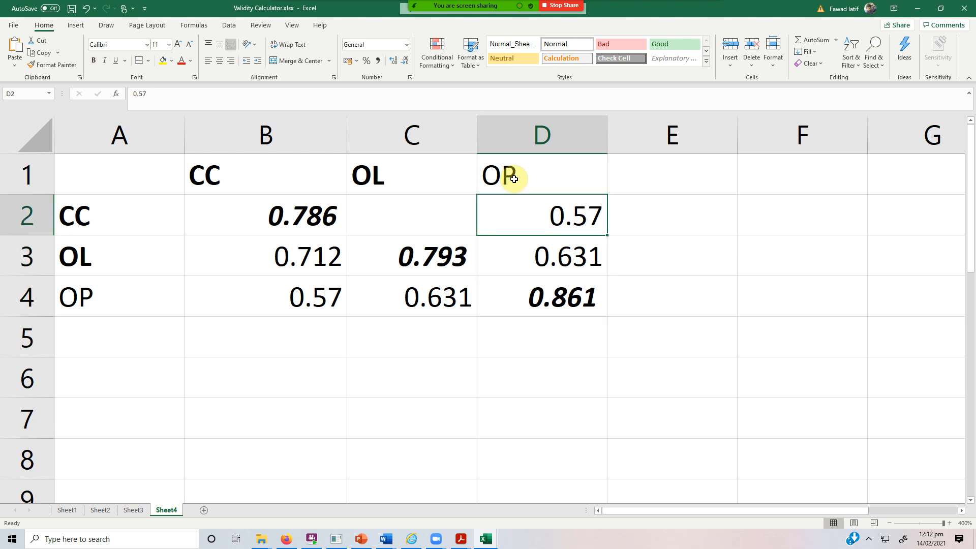
# - Undo the correlations added in D2 and D3, and format OP's diagonal value in D4 as bold italic
pyautogui.hotkey('ctrl', 'z')
pyautogui.hotkey('ctrl', 'z')
pyautogui.hotkey('ctrl', 'z')
pyautogui.hotkey('ctrl', 'z')
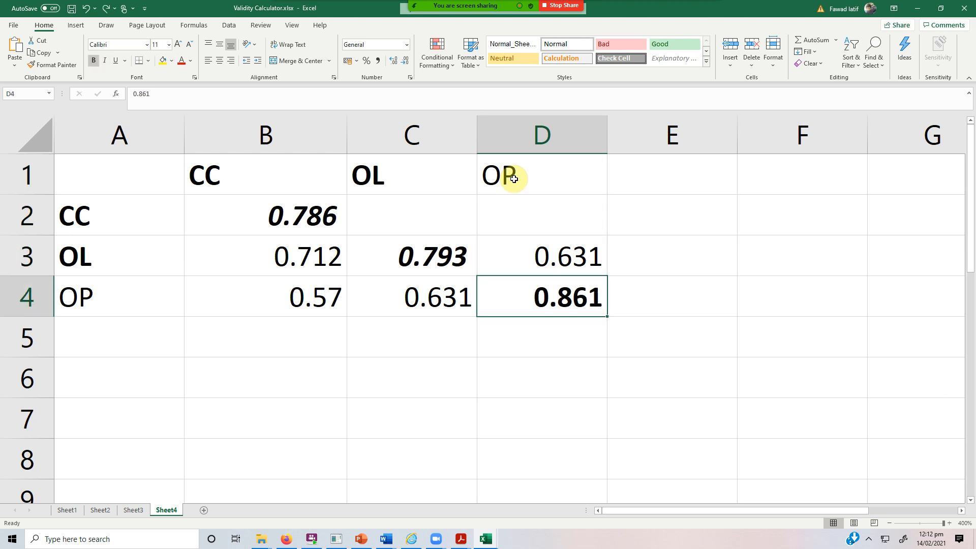
pyautogui.press('Down')
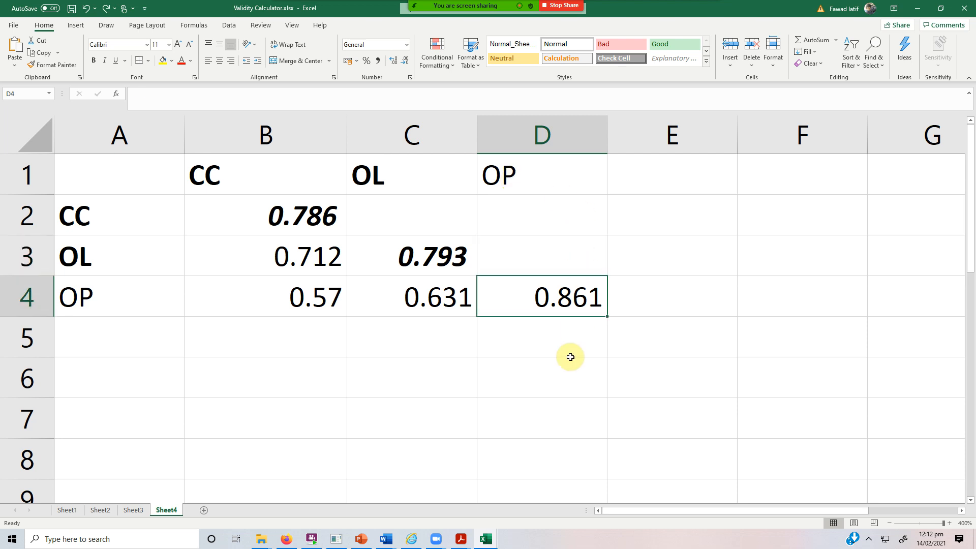
pyautogui.hotkey('ctrl', 'b')
pyautogui.hotkey('ctrl', 'i')
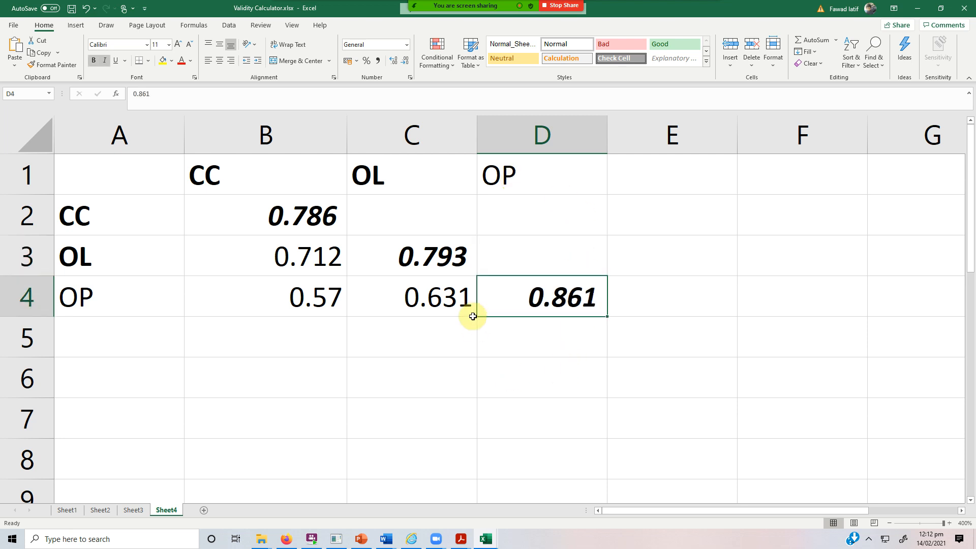
# - Check the OP–CC correlation in B4 against the Fornell-Larcker matrix in SmartPLS, and return to the Validity Calculator workbook in Excel
pyautogui.click(287, 301)
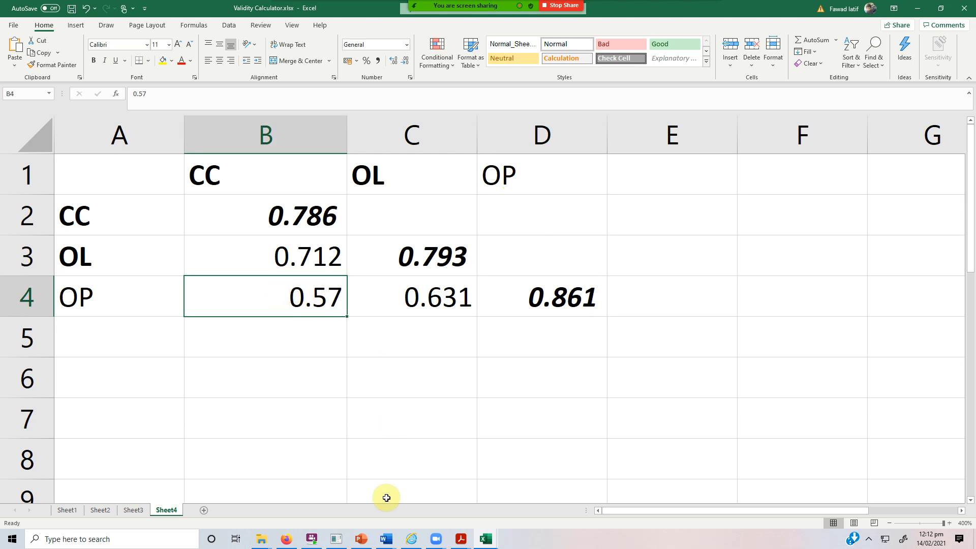
pyautogui.click(335, 539)
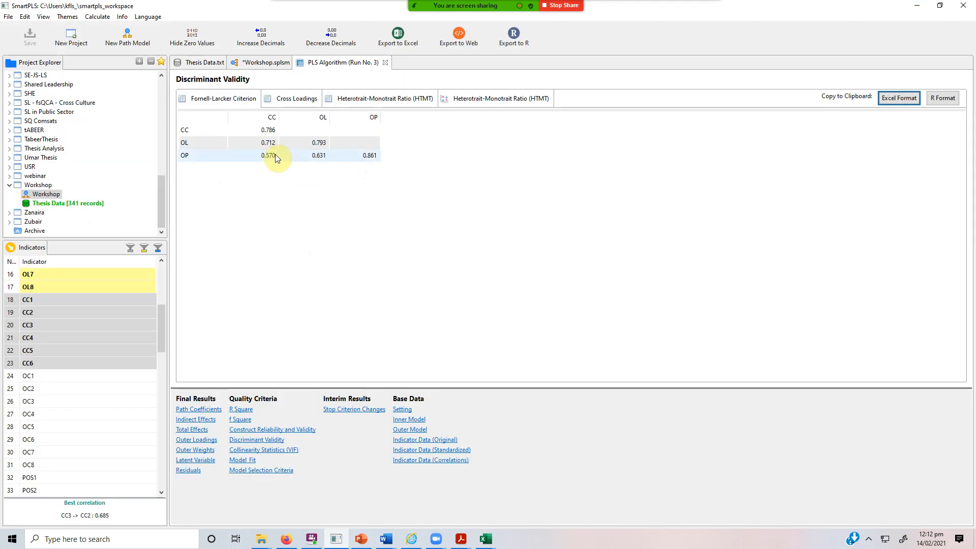
pyautogui.moveTo(486, 538)
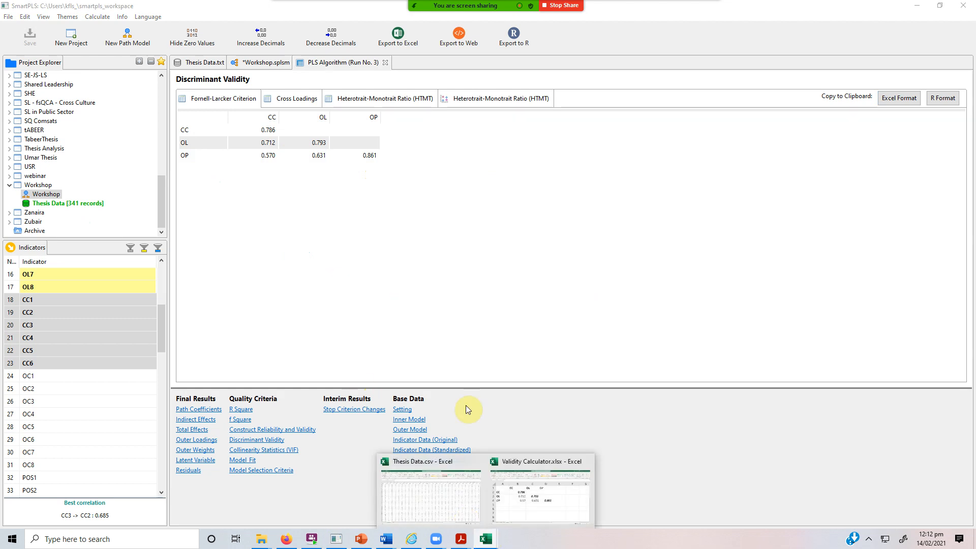
pyautogui.click(529, 508)
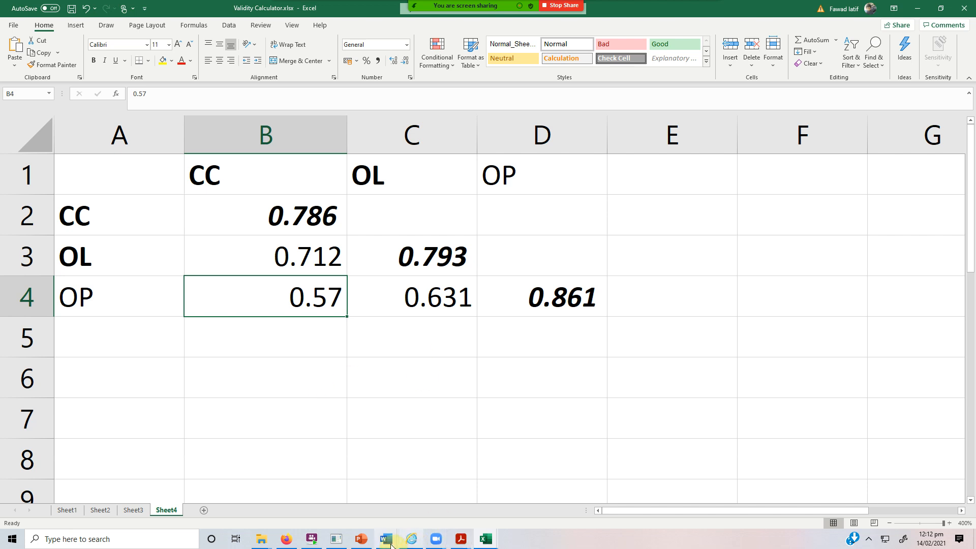
# - Switch to SmartPLS and copy the Cross Loadings table from the Discriminant Validity results in Excel format
pyautogui.click(336, 539)
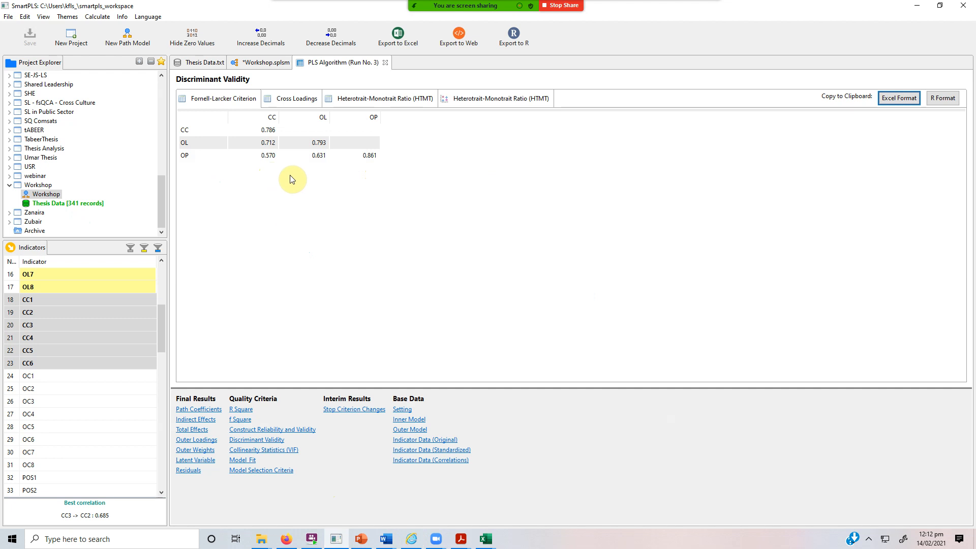
pyautogui.click(303, 98)
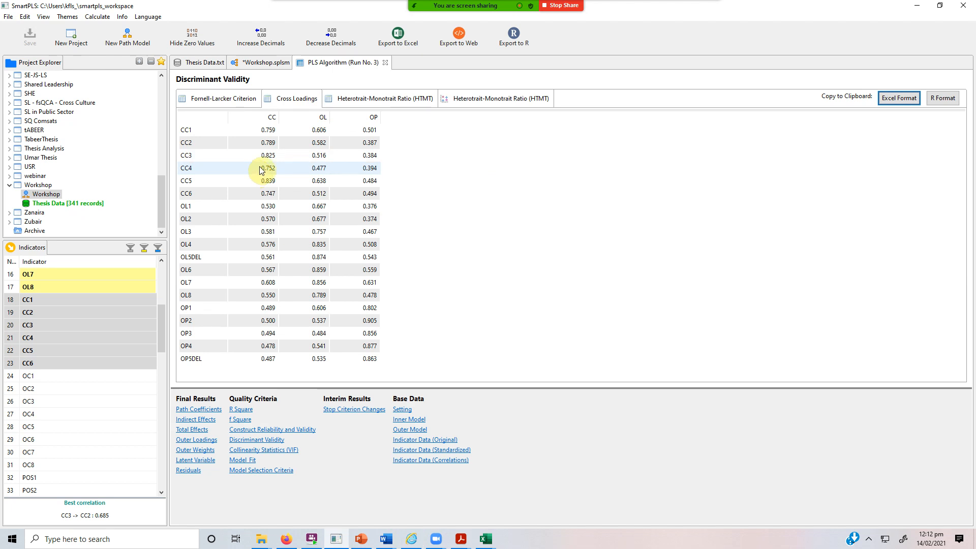
pyautogui.click(228, 100)
pyautogui.click(279, 100)
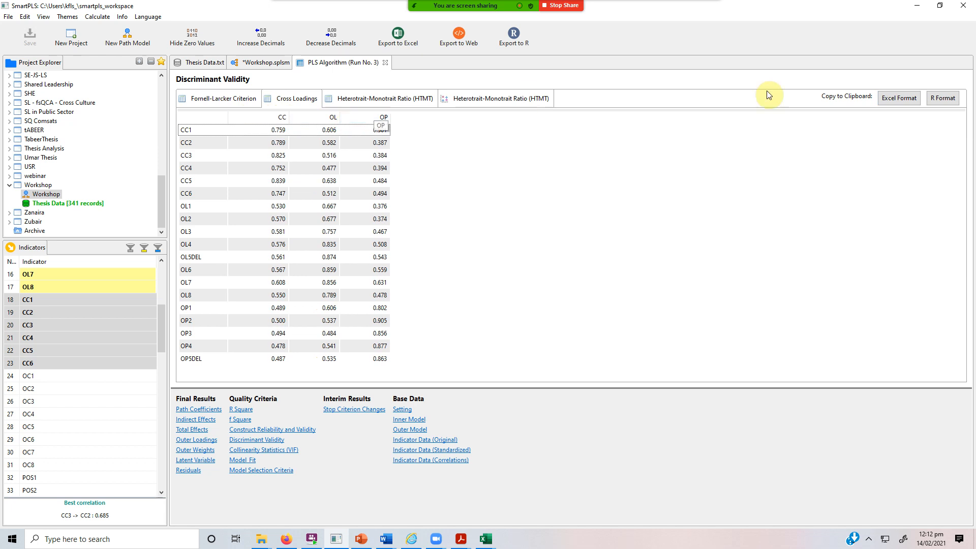
pyautogui.click(905, 101)
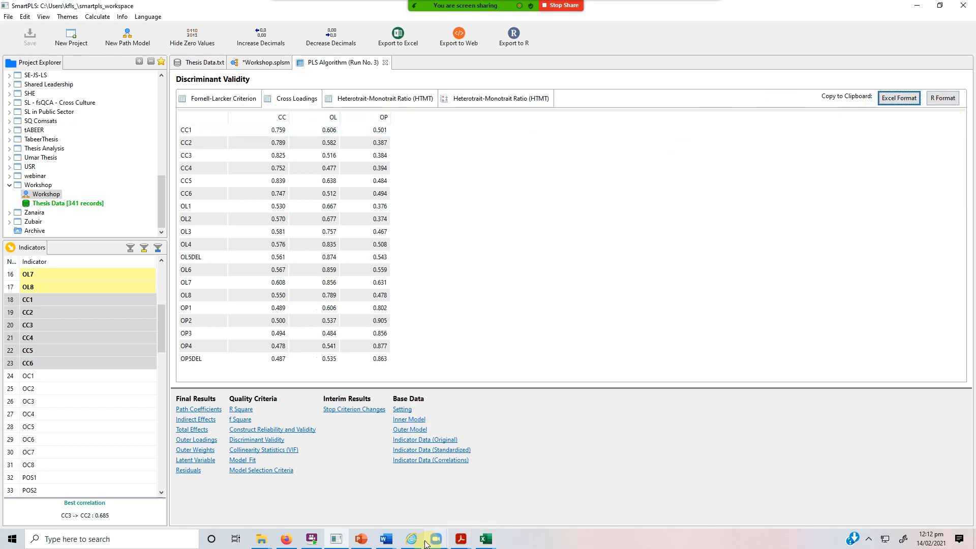
# - Switch to the Validity Calculator workbook in Excel and paste the cross loadings at A1 of a new worksheet
pyautogui.moveTo(480, 543)
pyautogui.click(512, 498)
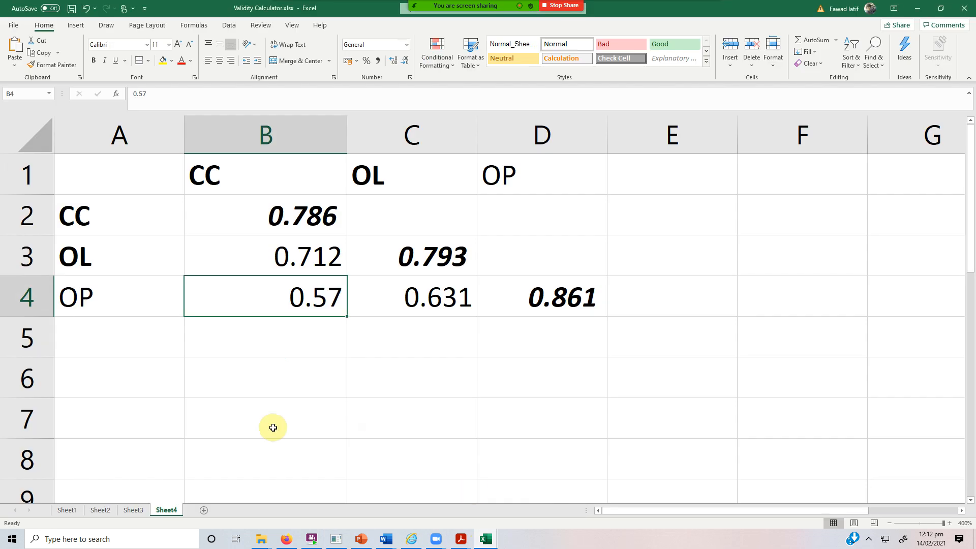
pyautogui.click(203, 510)
pyautogui.write('CC\tOL\tOP CC1\t0.759\t0.606\t0.501 CC2\t0.789\t0.582\t0.387 CC3\t0.825\t0.516\t0.384 CC4\t0.752\t0.477\t0.394 CC5\t0.839\t0.638\t0.484 CC6\t0.747\t0.512\t0.494 OL1\t0.53\t0.667\t0.376 OL2\t0.57\t0.677\t0.374 OL3\t0.581\t0.757\t0.467 OL4\t0.576\t0.835\t0.508 OL5DEL\t0.561\t0.874\t0.543 OL6\t0.567\t0.859\t0.559 OL7\t0.608\t0.856\t0.631 OL8\t0.55\t0.789\t0.478 OP1\t0.489\t0.606\t0.802 OP2\t0.5\t0.537\t0.905 OP3\t0.494\t0.484\t0.856 OP4\t0.478\t0.541\t0.877 OP5DEL\t0.487\t0.535\t0.863')
pyautogui.click(101, 200)
pyautogui.moveTo(37, 129); pyautogui.dragTo(136, 323)
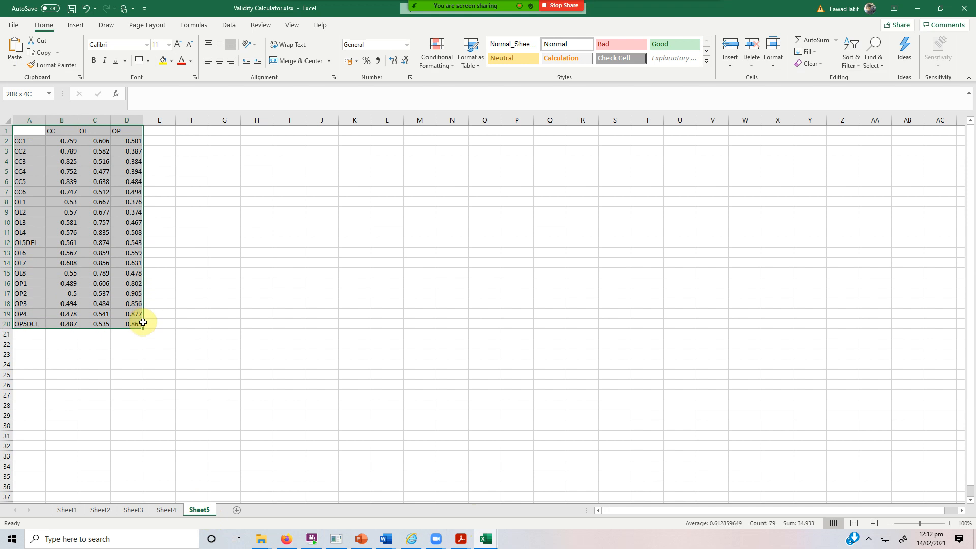
# - Format the CC, OL and OP column headings in B1:D1 as bold and centred
pyautogui.click(950, 524)
pyautogui.click(950, 523)
pyautogui.click(951, 523)
pyautogui.click(950, 524)
pyautogui.click(951, 523)
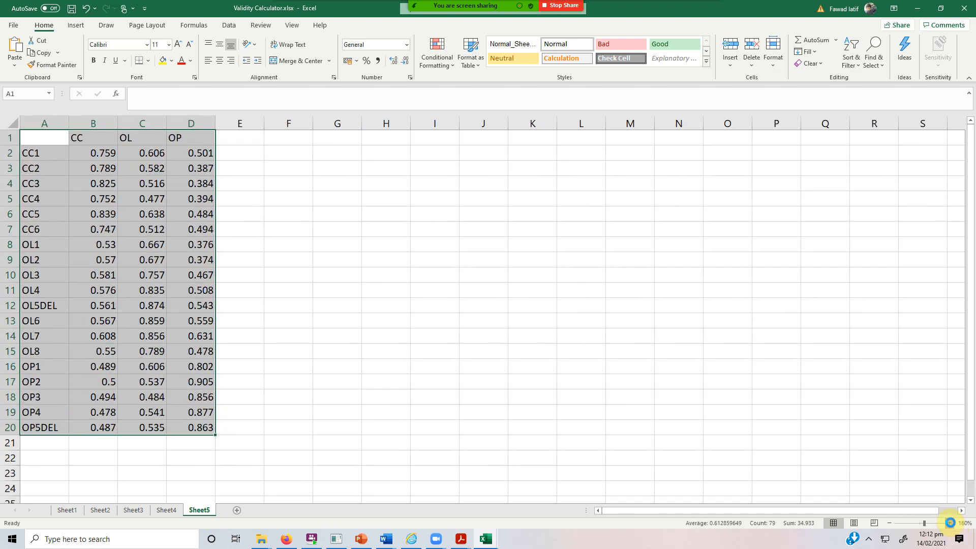
pyautogui.click(951, 523)
pyautogui.click(950, 523)
pyautogui.click(951, 524)
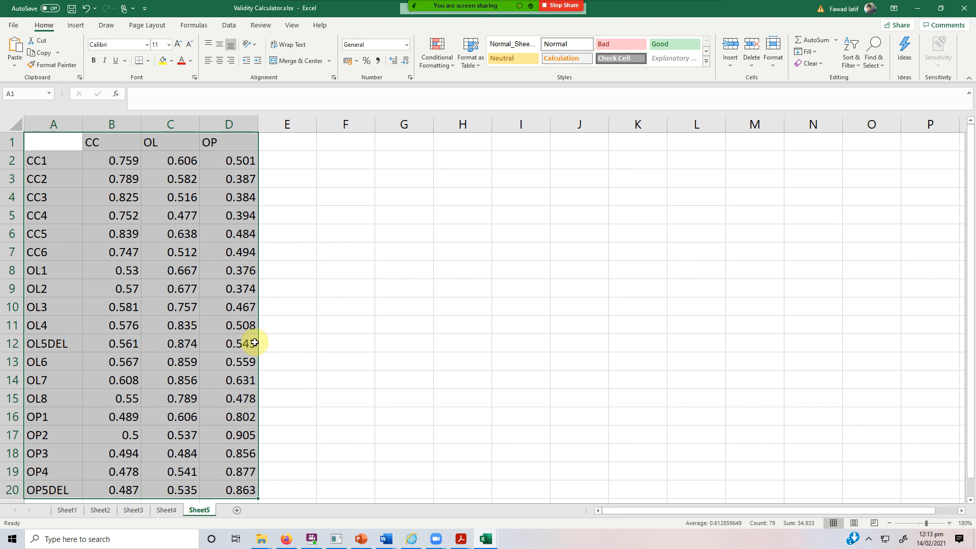
pyautogui.click(107, 164)
pyautogui.click(102, 144)
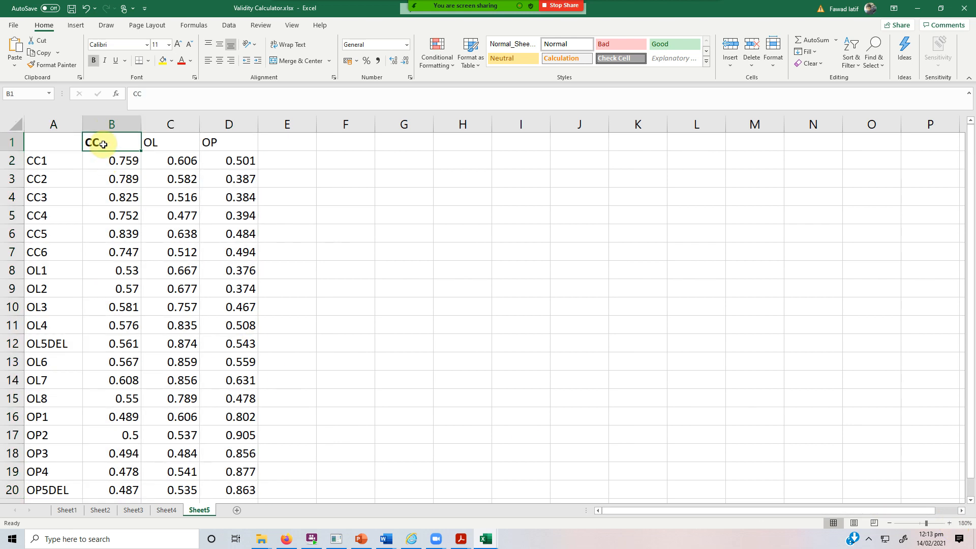
pyautogui.press('Right')
pyautogui.press('Right')
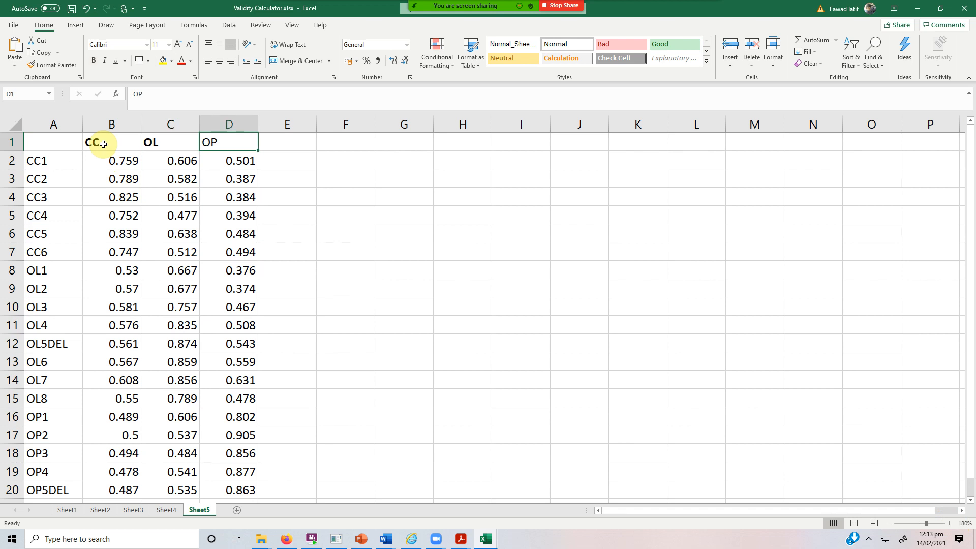
pyautogui.press('Left')
pyautogui.press('Left')
pyautogui.hotkey('shift', 'Right')
pyautogui.hotkey('shift', 'Right')
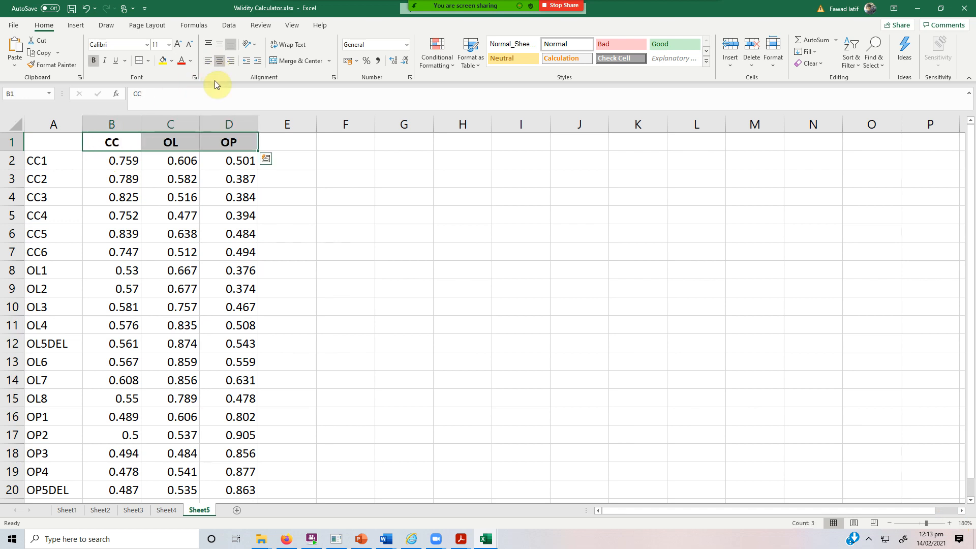
# - Switch to SmartPLS to view the Workshop path model with its constructs and indicators, and return to the cross loadings in Excel
pyautogui.click(336, 538)
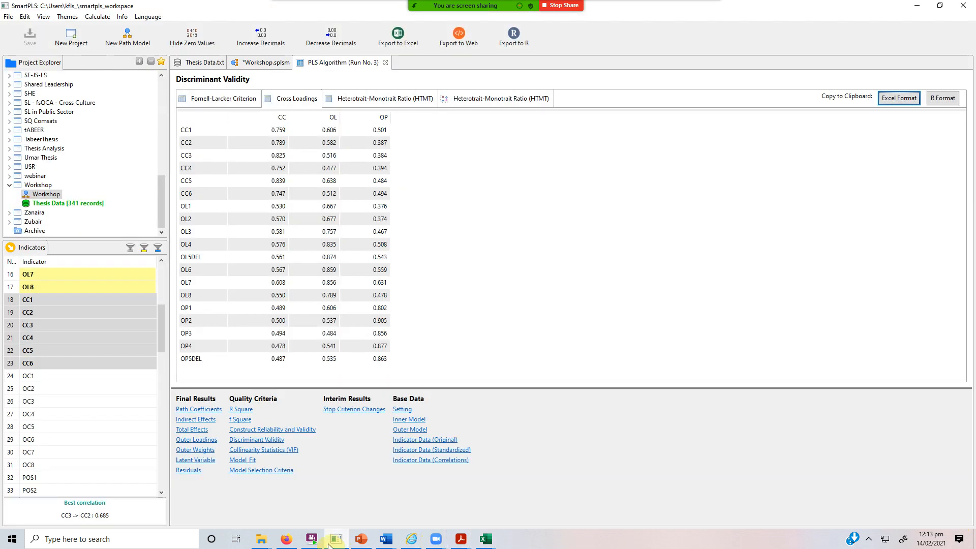
pyautogui.click(257, 65)
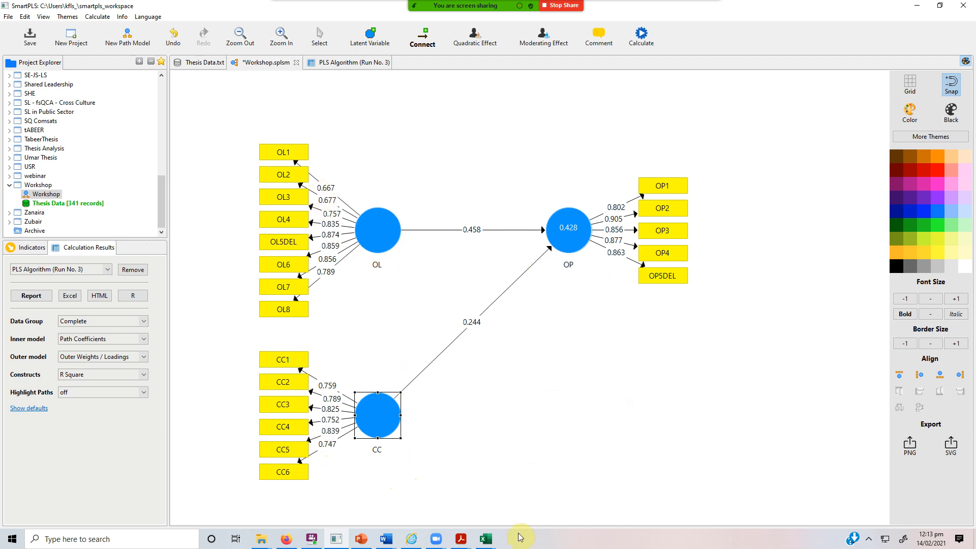
pyautogui.moveTo(491, 546)
pyautogui.click(549, 508)
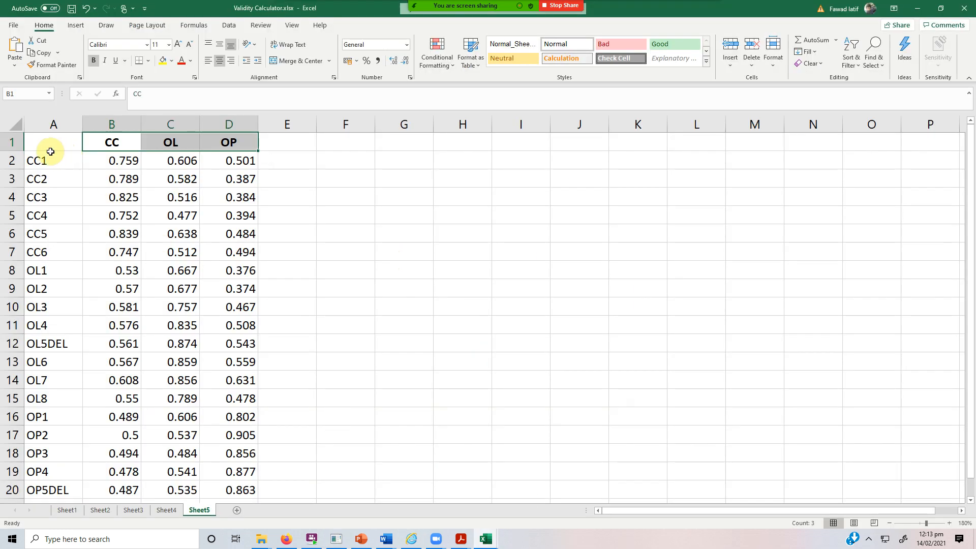
# - Examine the loadings of the CC, OL and OP indicators under their own construct columns in the cross loadings table
pyautogui.moveTo(51, 157); pyautogui.dragTo(63, 246)
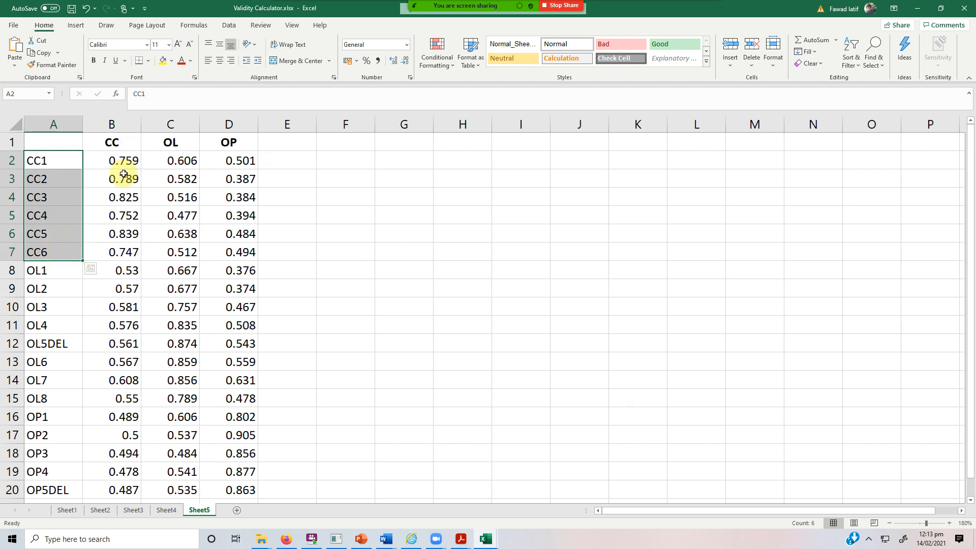
pyautogui.moveTo(60, 158); pyautogui.dragTo(123, 252)
pyautogui.click(101, 265)
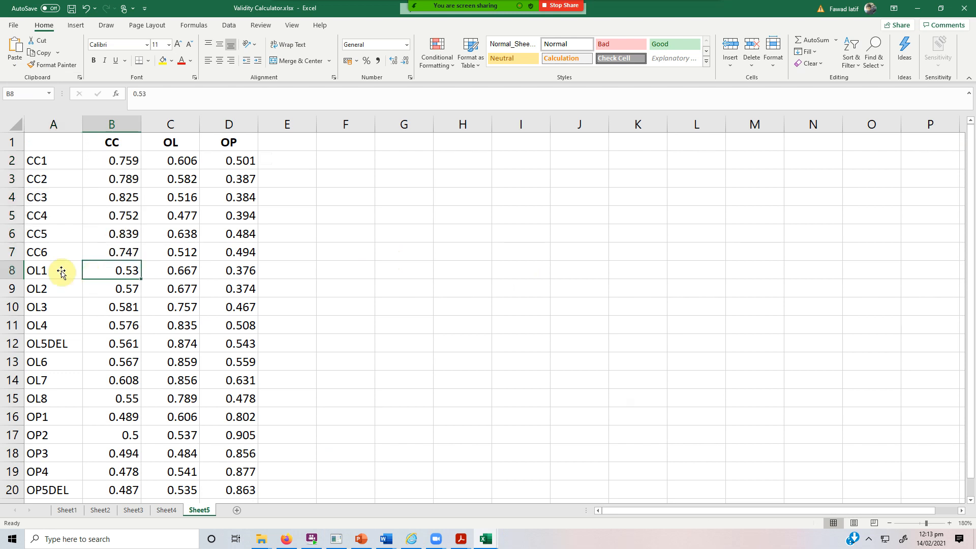
pyautogui.moveTo(54, 268); pyautogui.dragTo(65, 398)
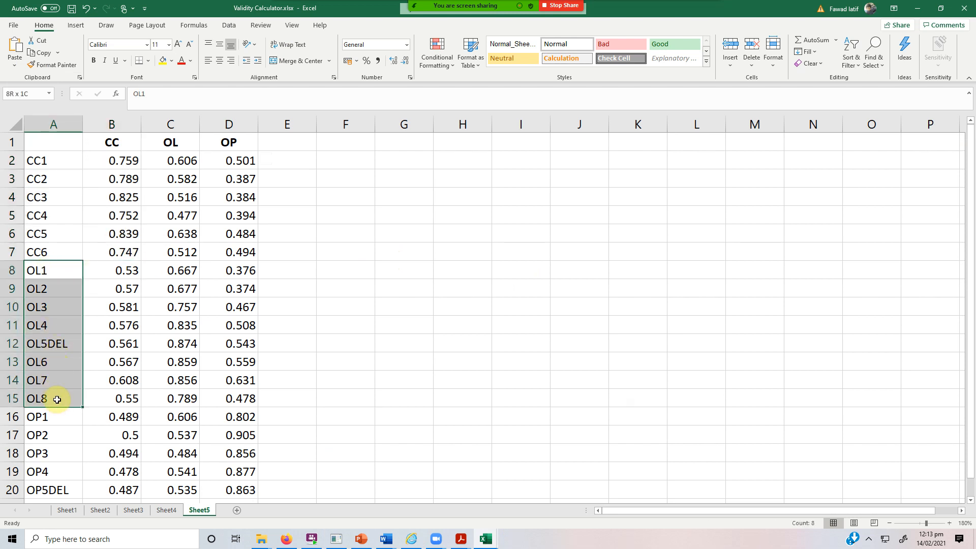
pyautogui.moveTo(163, 270); pyautogui.dragTo(168, 402)
pyautogui.moveTo(49, 419); pyautogui.dragTo(48, 492)
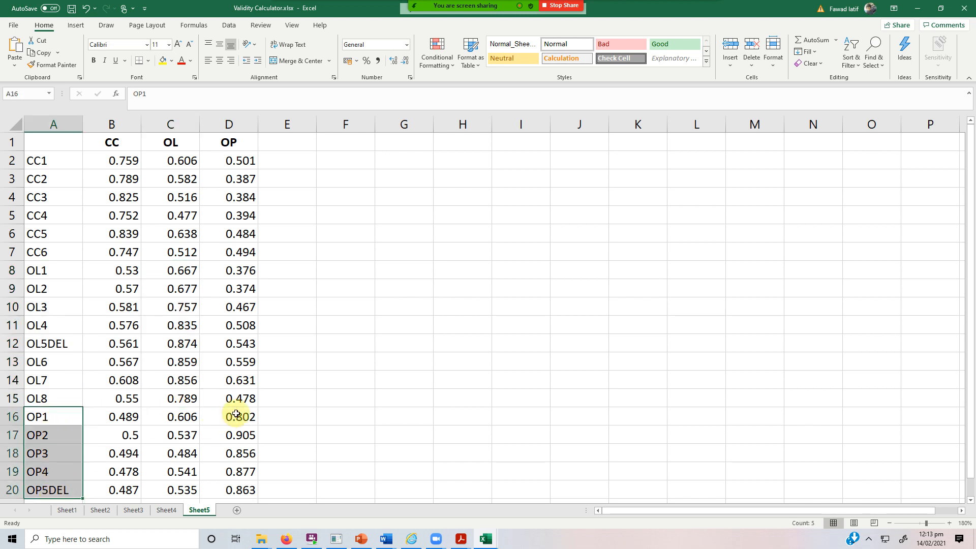
pyautogui.moveTo(239, 416); pyautogui.dragTo(239, 489)
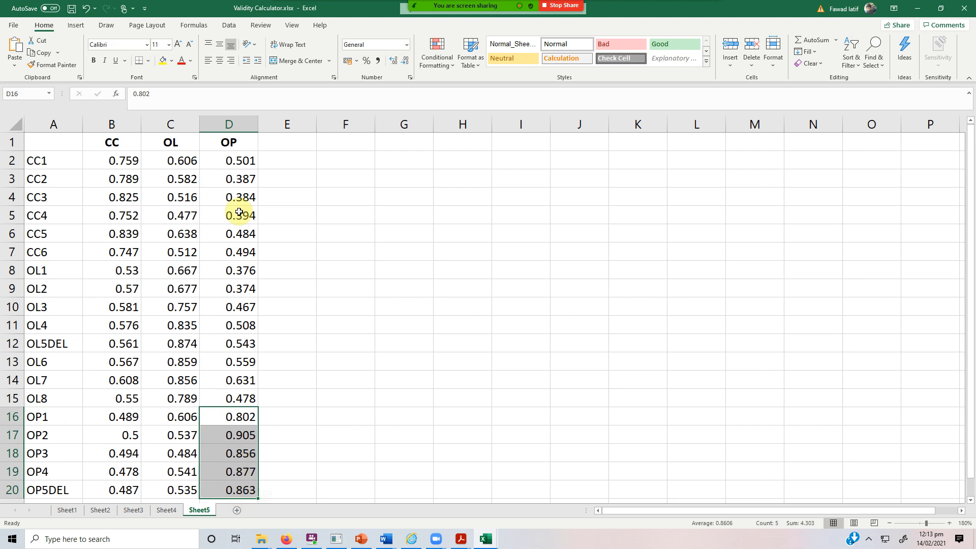
# - Compare indicators CC1 to CC6 with their parent construct column CC to examine where they should load most strongly
pyautogui.click(288, 210)
pyautogui.click(96, 159)
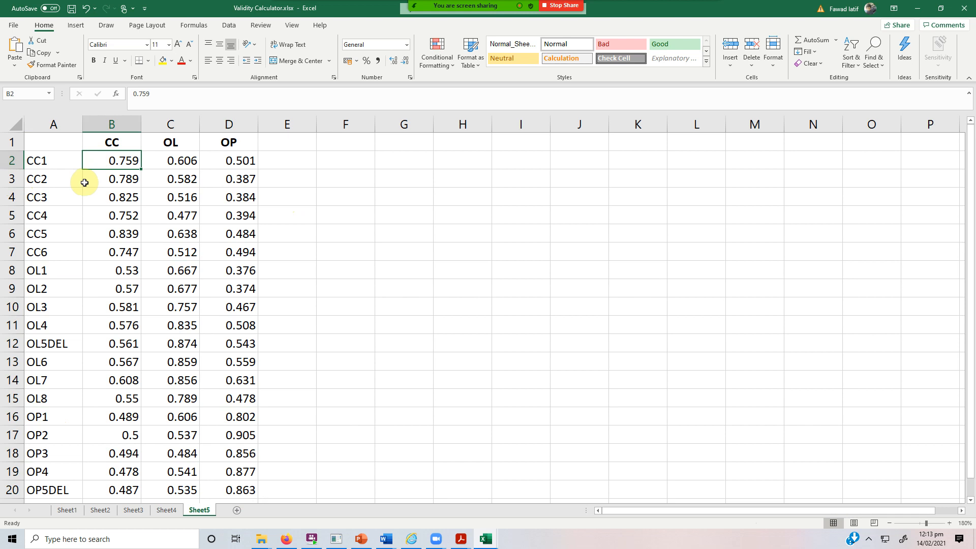
pyautogui.moveTo(57, 161); pyautogui.dragTo(64, 249)
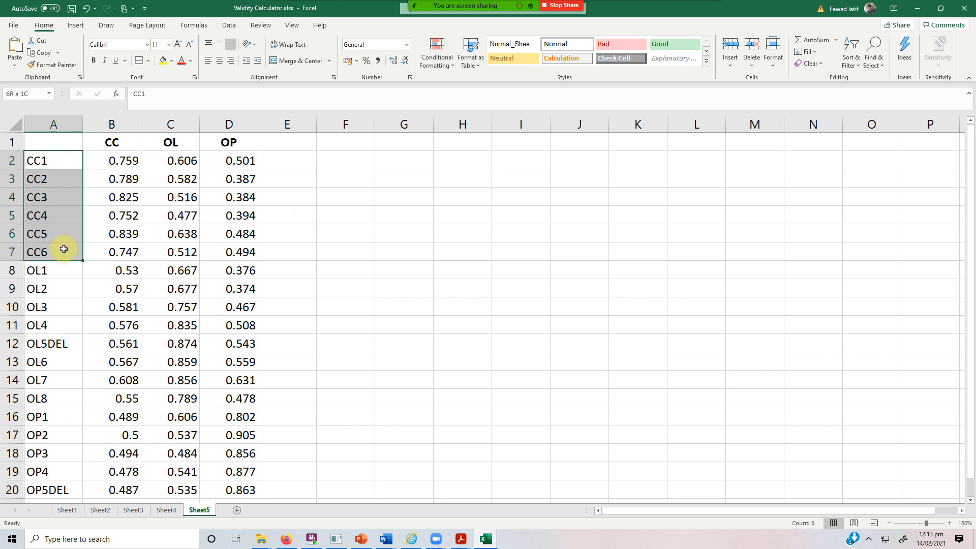
pyautogui.click(113, 140)
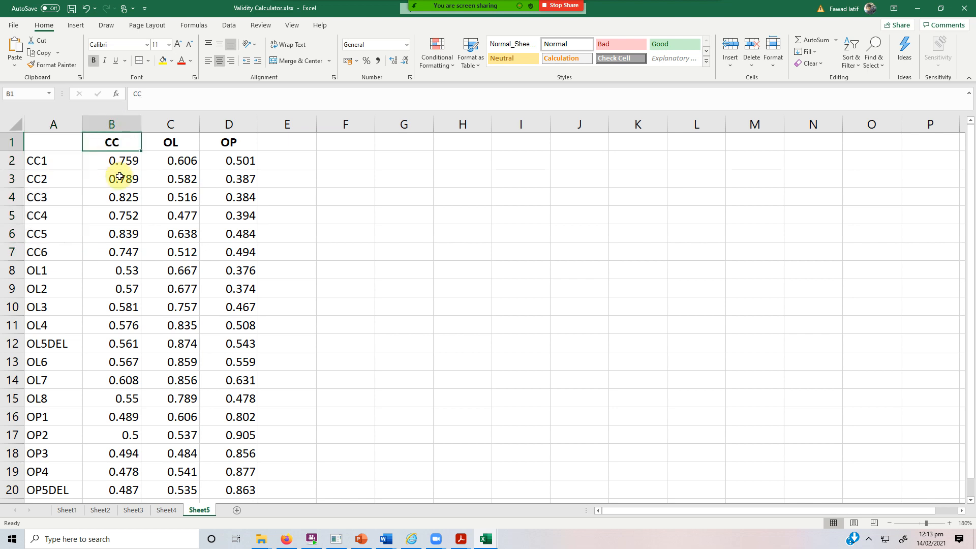
pyautogui.moveTo(65, 160); pyautogui.dragTo(58, 252)
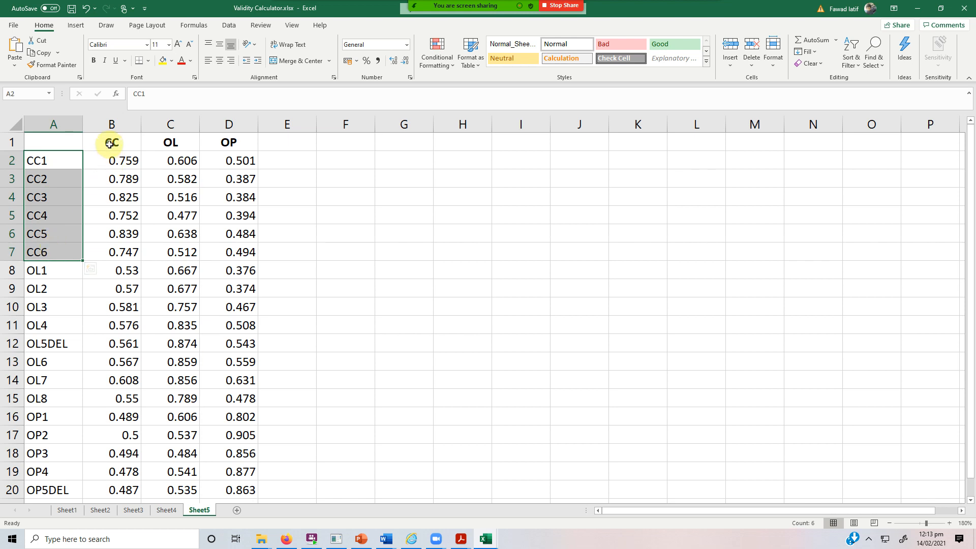
pyautogui.click(109, 144)
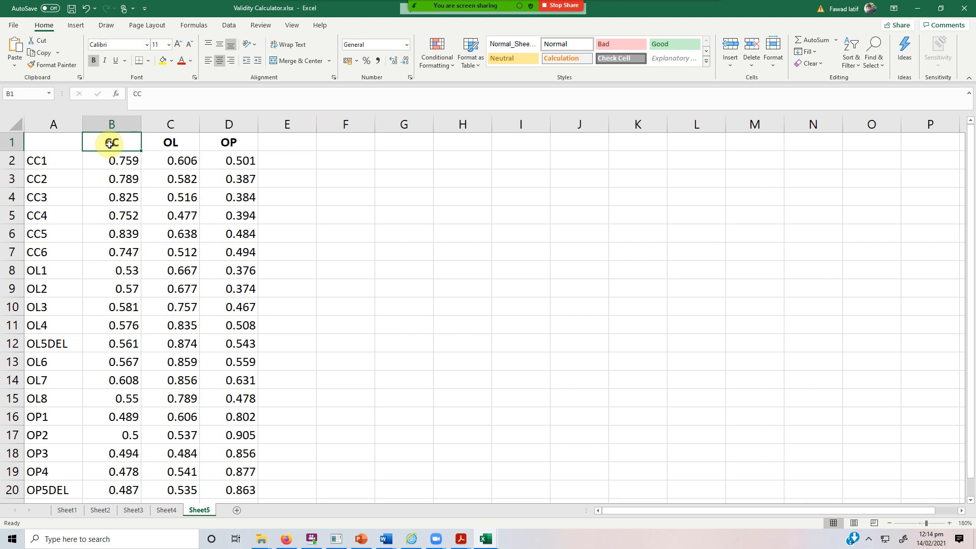
pyautogui.moveTo(38, 163); pyautogui.dragTo(42, 249)
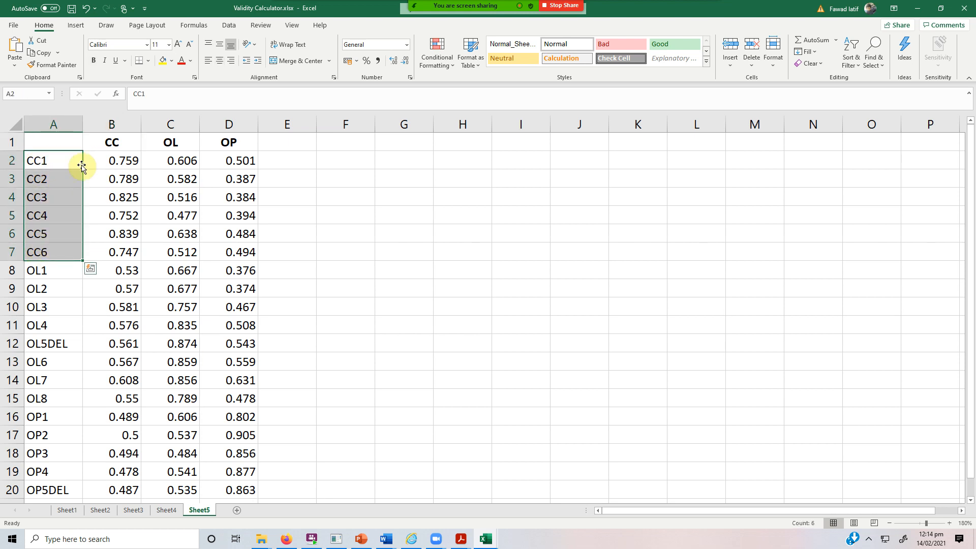
# - Match the CC, OL and OP indicator groups in column A with their parent construct headings in row 1
pyautogui.click(108, 137)
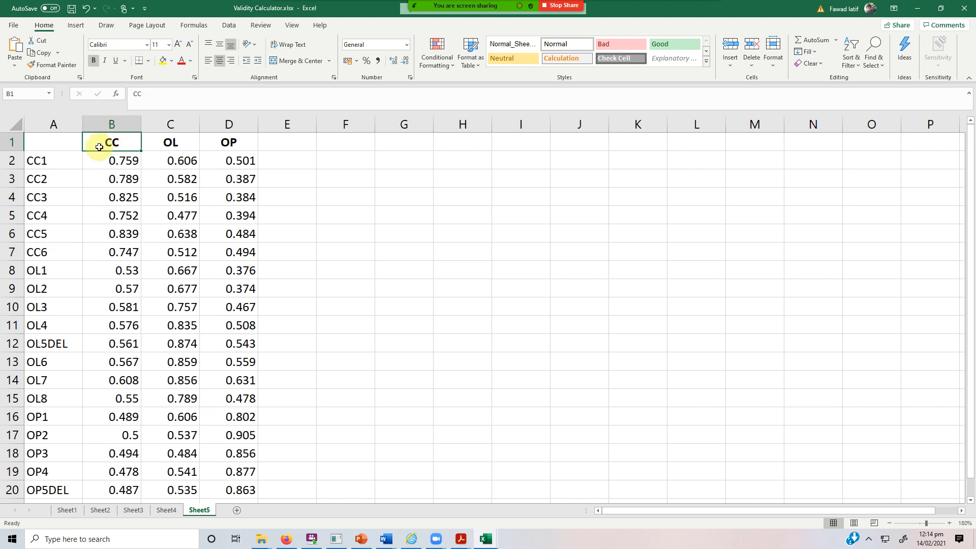
pyautogui.moveTo(33, 158); pyautogui.dragTo(38, 249)
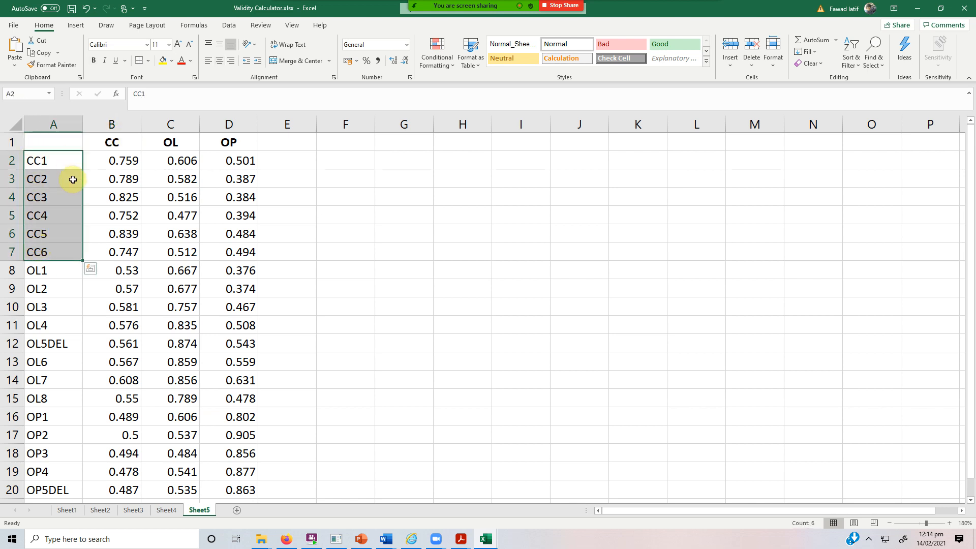
pyautogui.moveTo(43, 275); pyautogui.dragTo(52, 485)
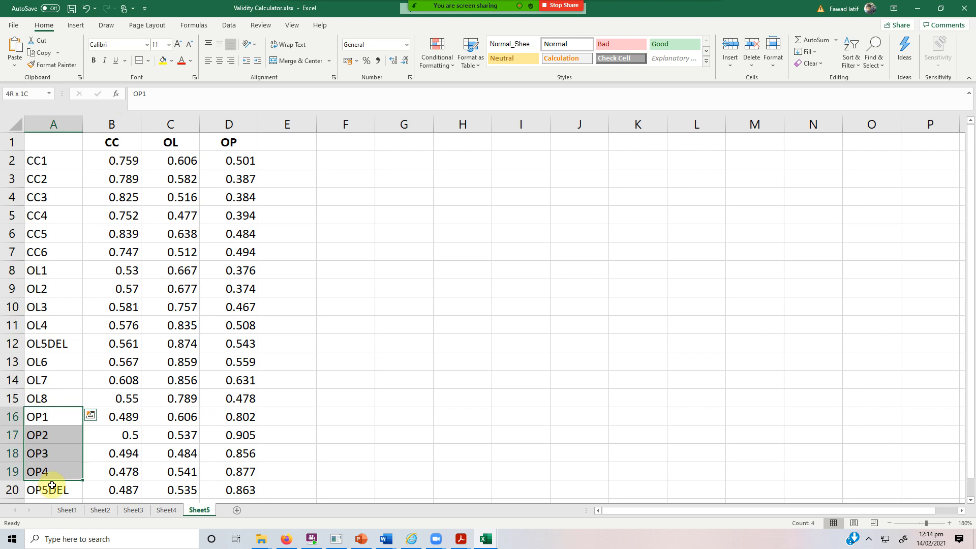
pyautogui.click(230, 144)
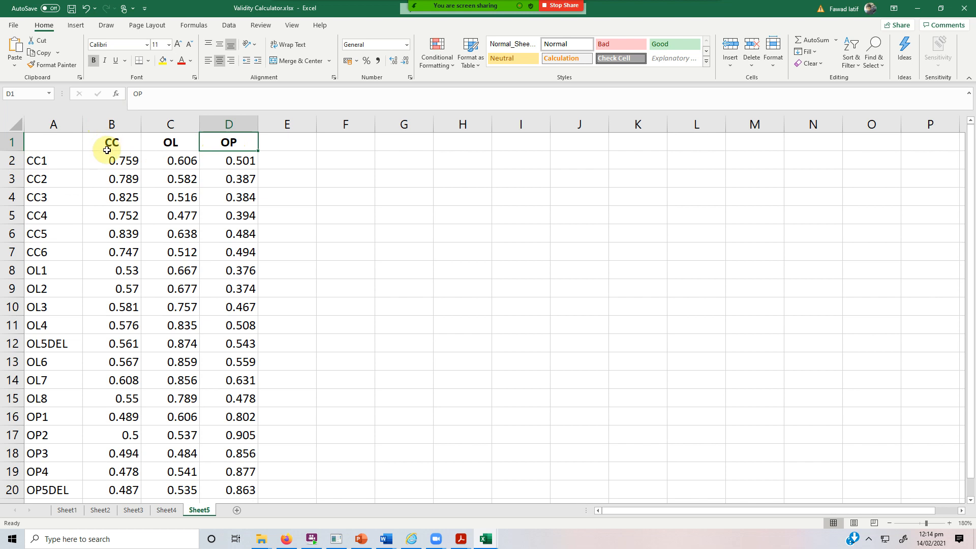
# - Shade each indicator group's loadings on its own construct grey: B2:B7 for CC, C8:C15 for OL and D16:D20 for OP
pyautogui.moveTo(113, 157); pyautogui.dragTo(122, 254)
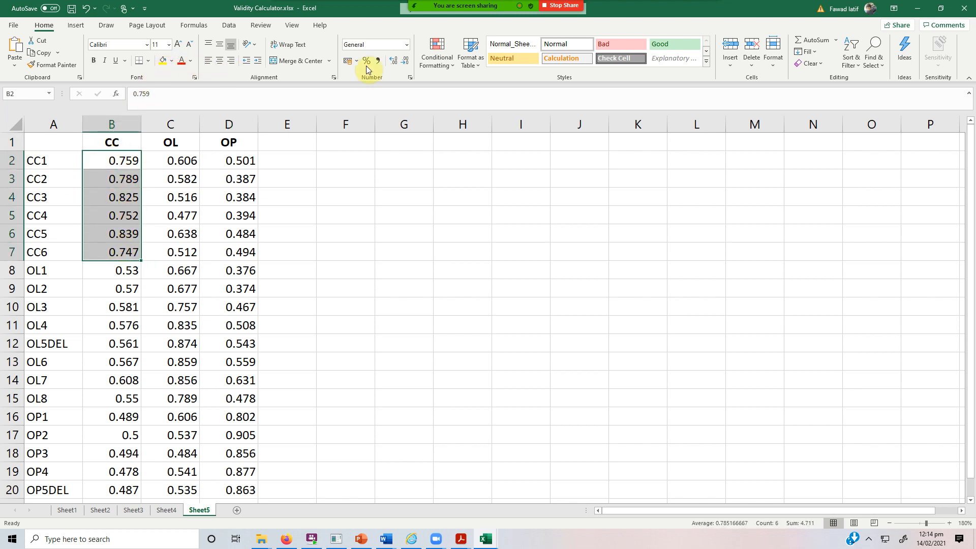
pyautogui.click(172, 60)
pyautogui.click(162, 114)
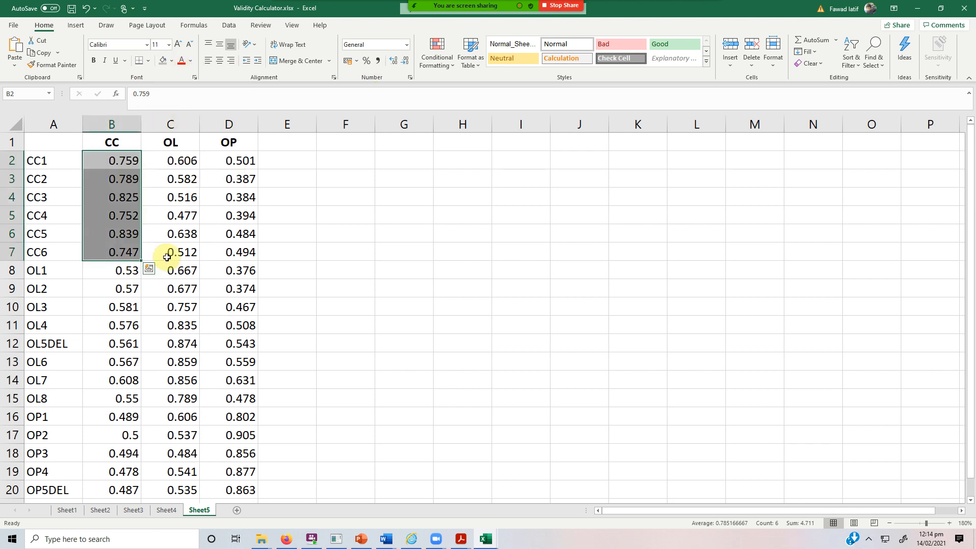
pyautogui.click(40, 271)
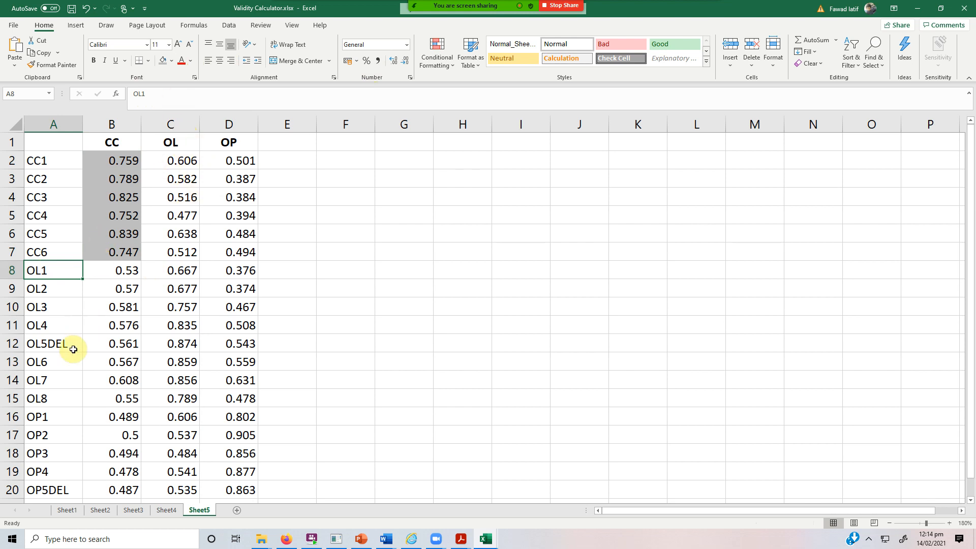
pyautogui.moveTo(174, 266); pyautogui.dragTo(175, 396)
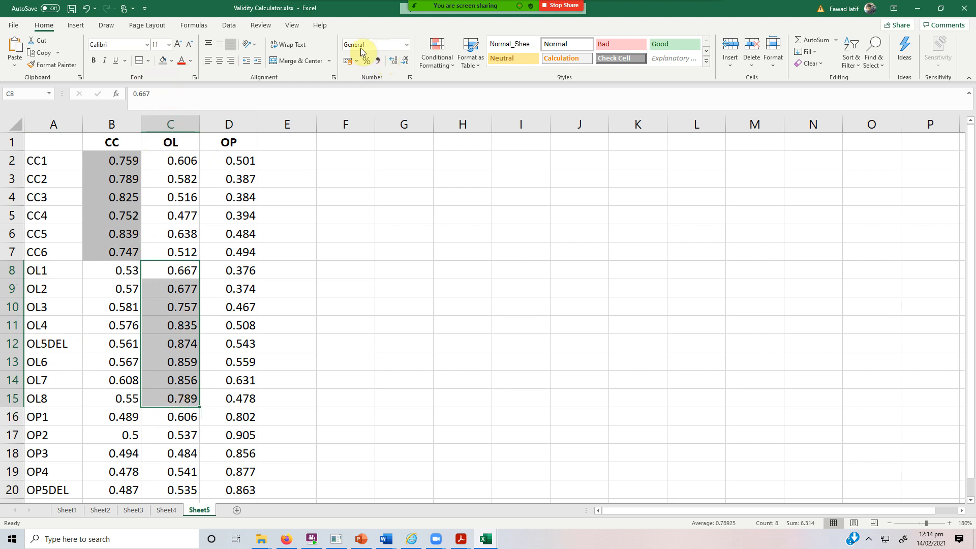
pyautogui.click(163, 64)
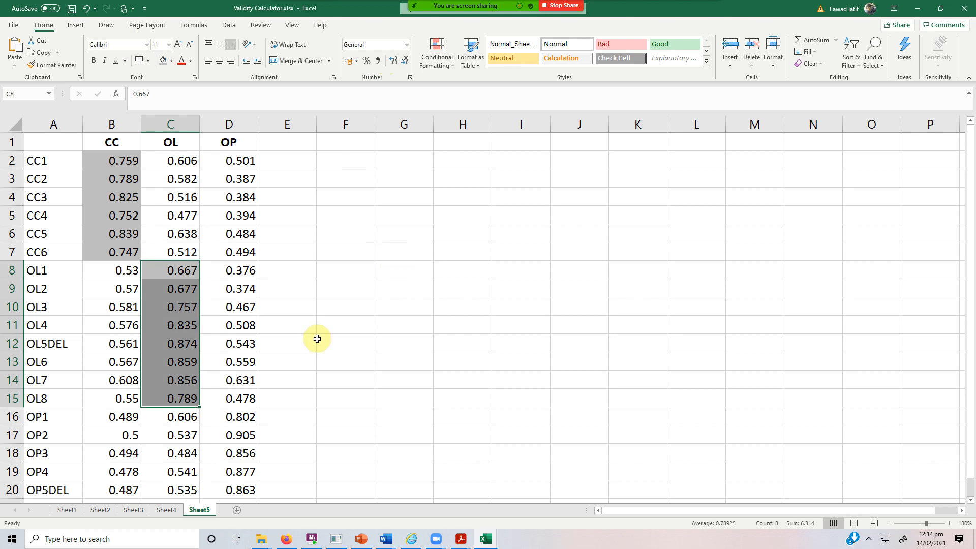
pyautogui.moveTo(242, 416); pyautogui.dragTo(244, 488)
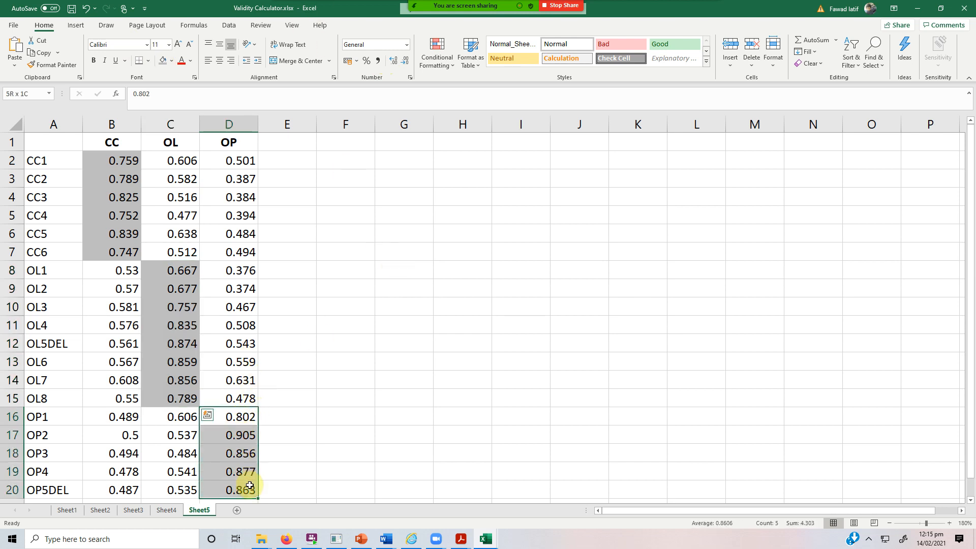
pyautogui.click(162, 62)
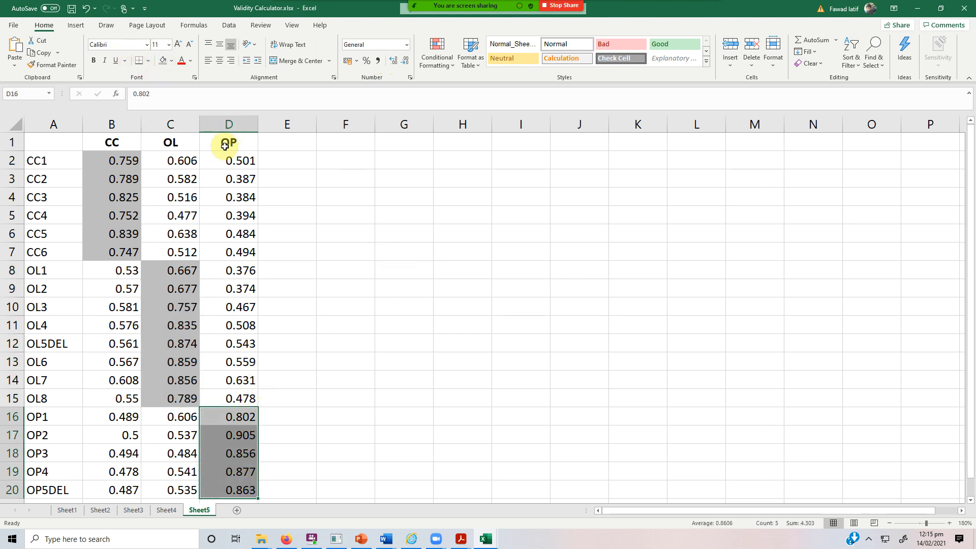
pyautogui.click(308, 287)
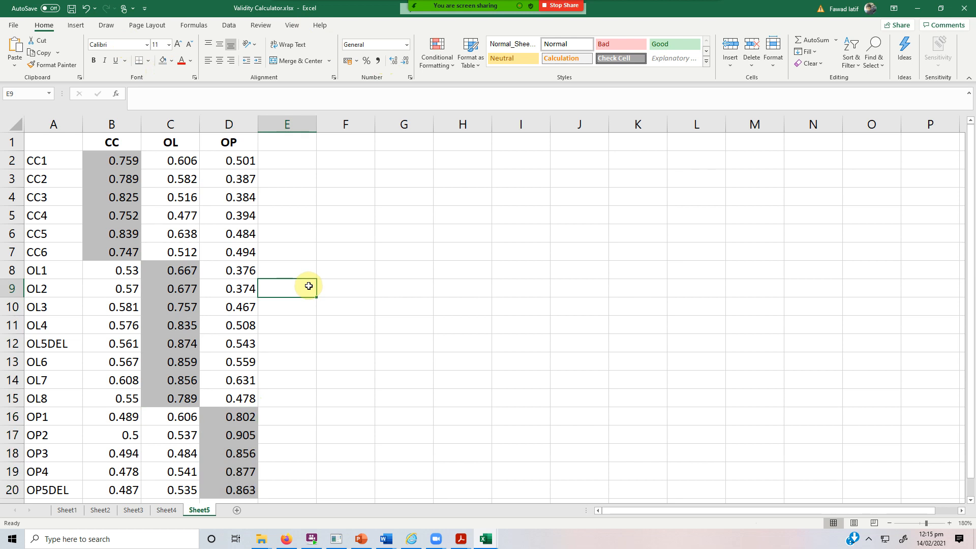
# - Examine the shaded CC1 to CC6 loadings, and compare OL1's loading on OL with its loadings on CC and OP
pyautogui.click(105, 159)
pyautogui.moveTo(45, 157); pyautogui.dragTo(73, 249)
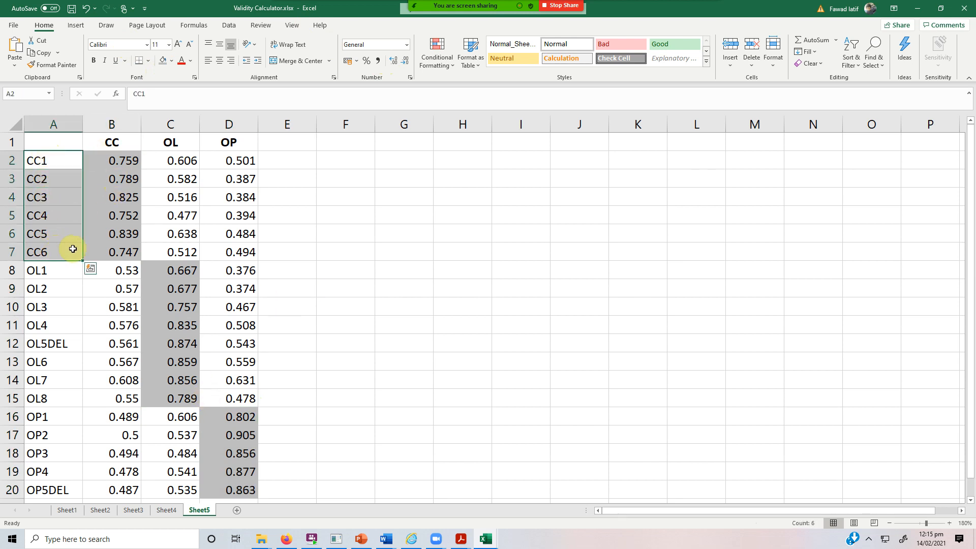
pyautogui.click(109, 158)
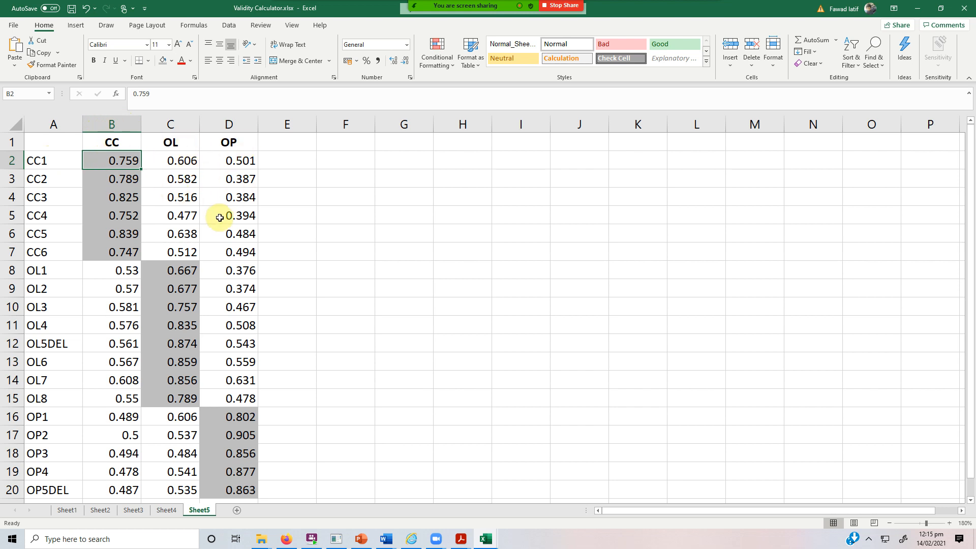
pyautogui.click(58, 269)
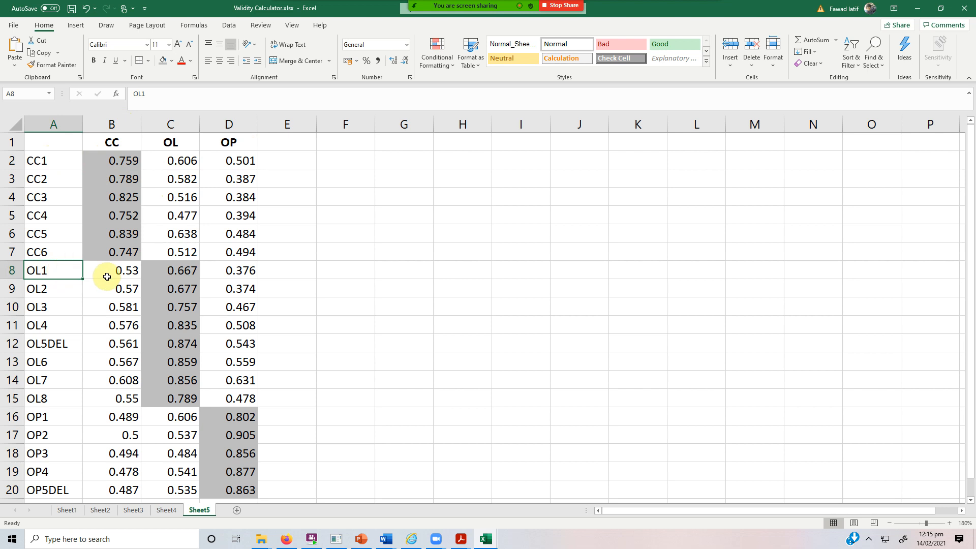
pyautogui.keyDown('shift'); pyautogui.click(165, 271); pyautogui.keyUp('shift')
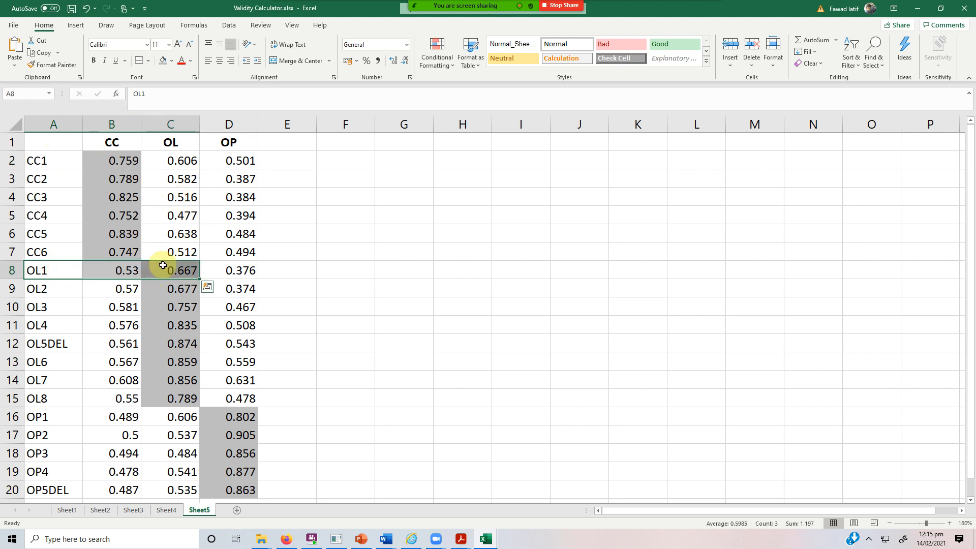
pyautogui.click(164, 268)
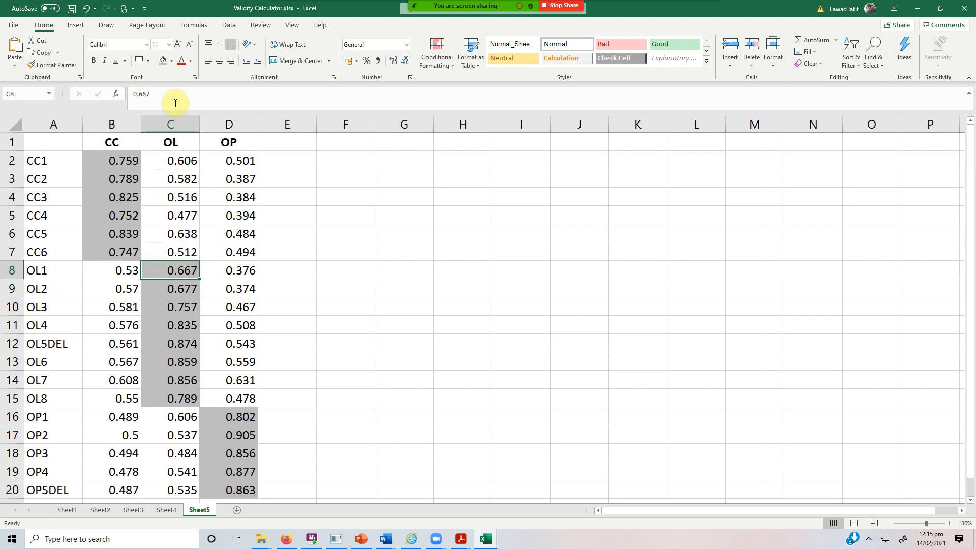
pyautogui.click(115, 273)
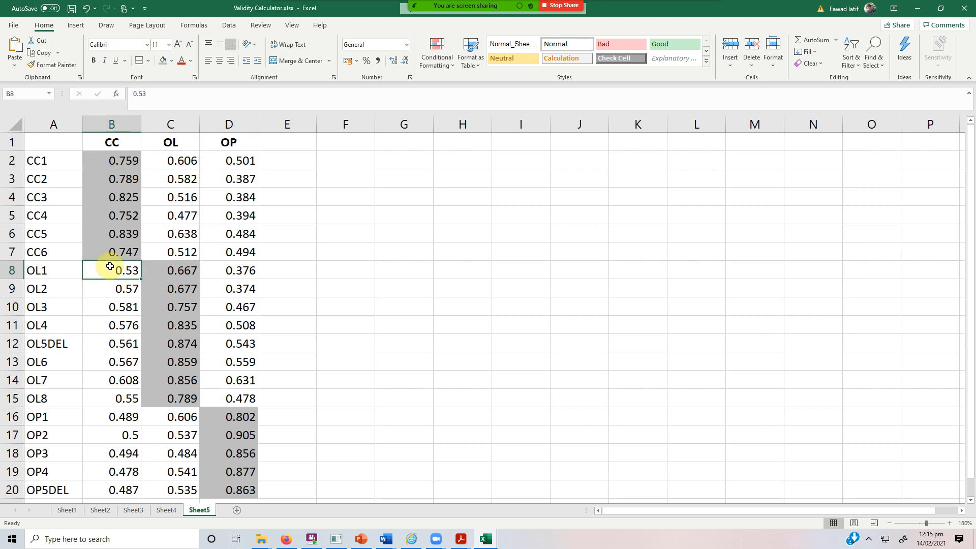
pyautogui.click(224, 271)
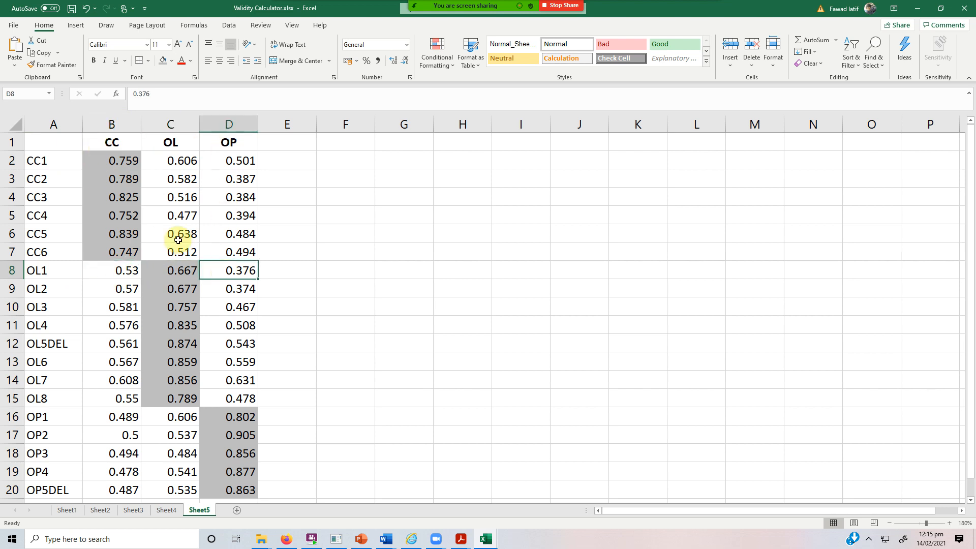
pyautogui.click(130, 271)
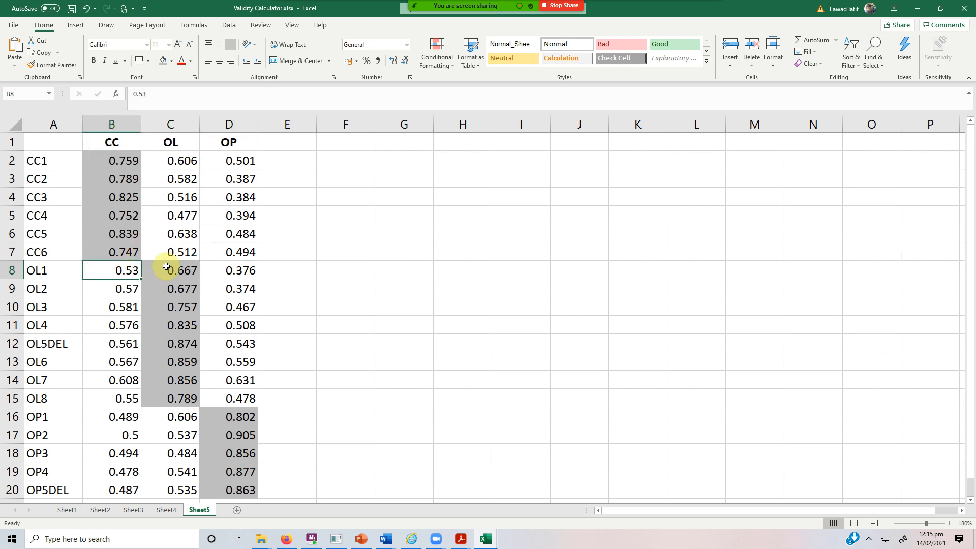
pyautogui.click(233, 420)
pyautogui.click(336, 173)
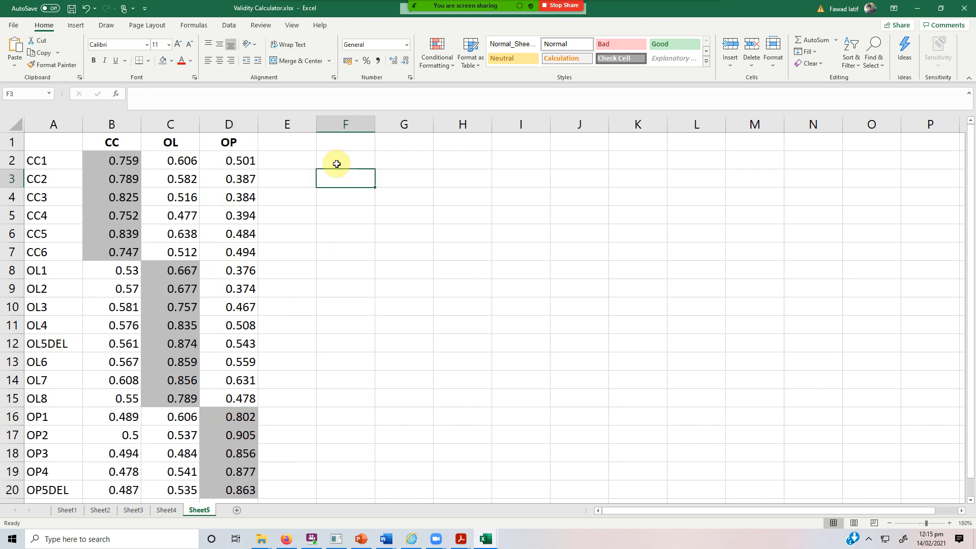
# - Compare CC1's loading with the Workshop path model in SmartPLS, and return to the cross loadings in Excel
pyautogui.click(127, 160)
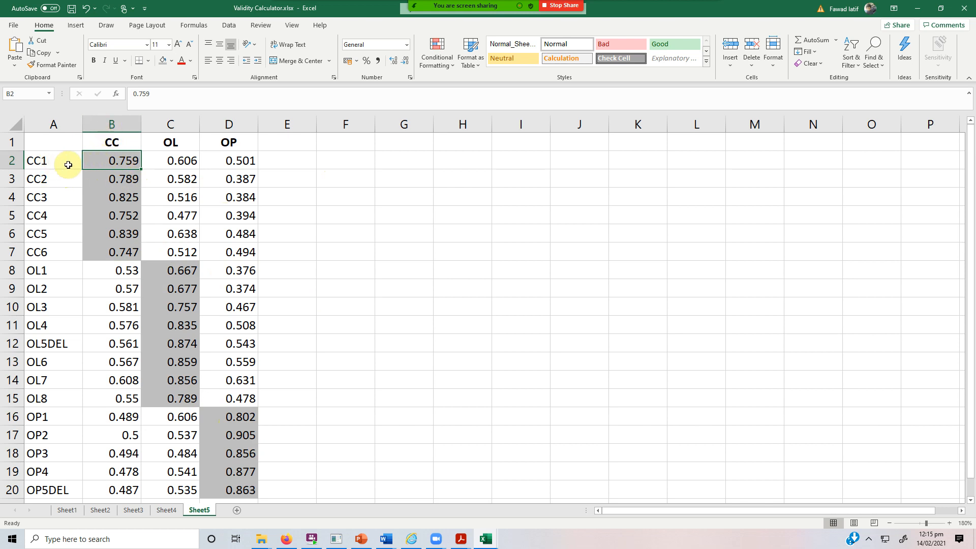
pyautogui.click(335, 539)
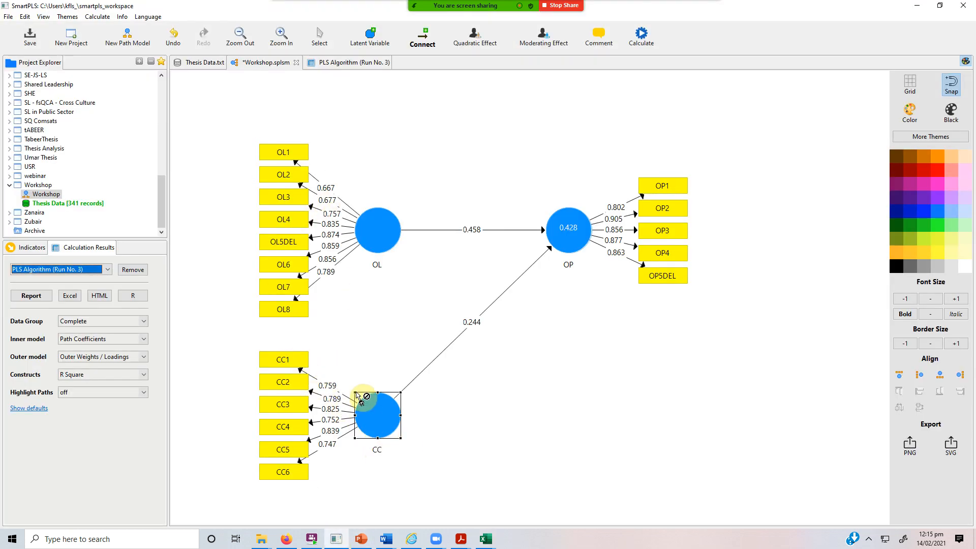
pyautogui.click(485, 538)
pyautogui.click(516, 507)
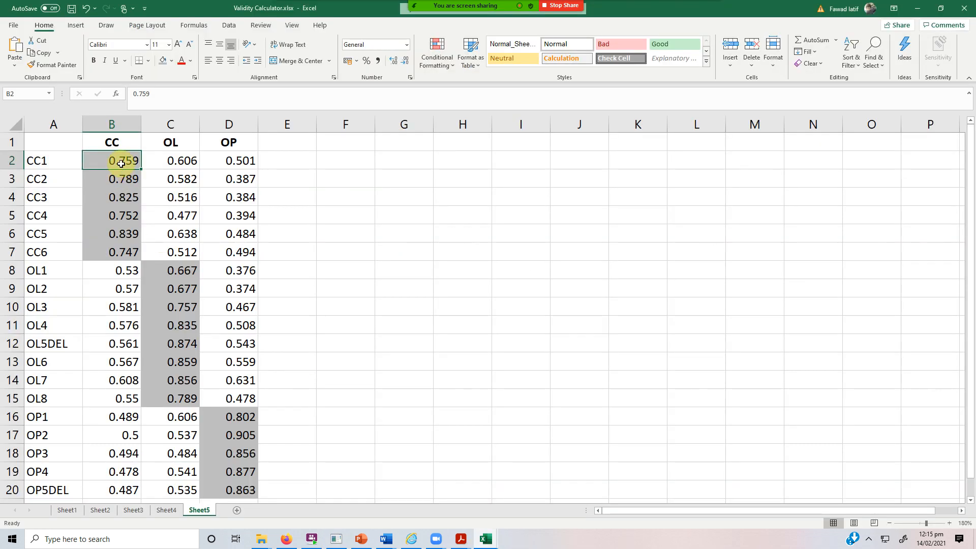
pyautogui.click(59, 163)
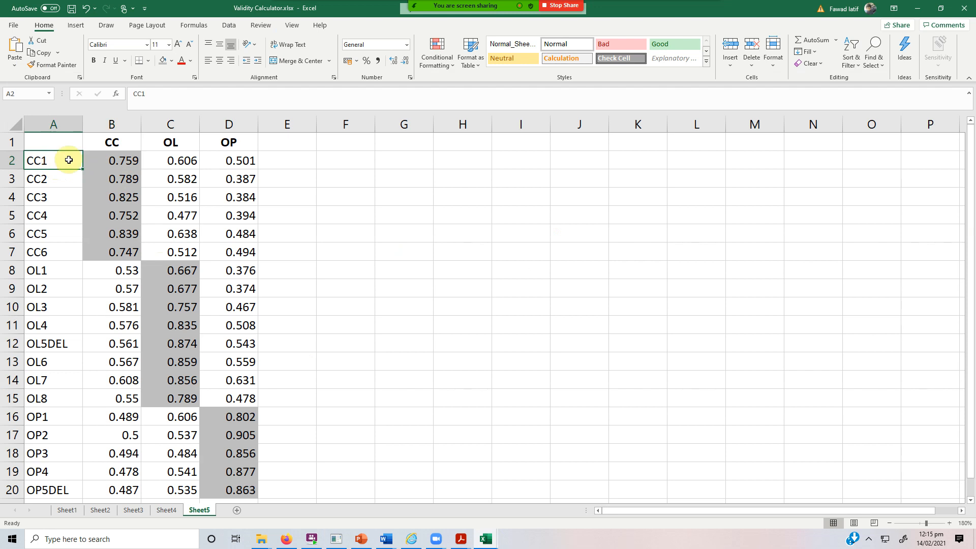
pyautogui.click(118, 159)
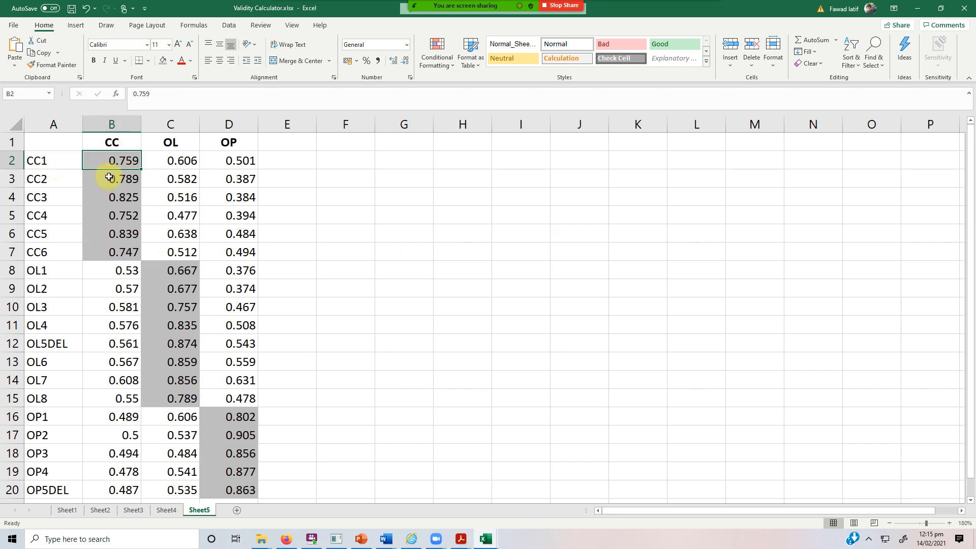
pyautogui.click(337, 541)
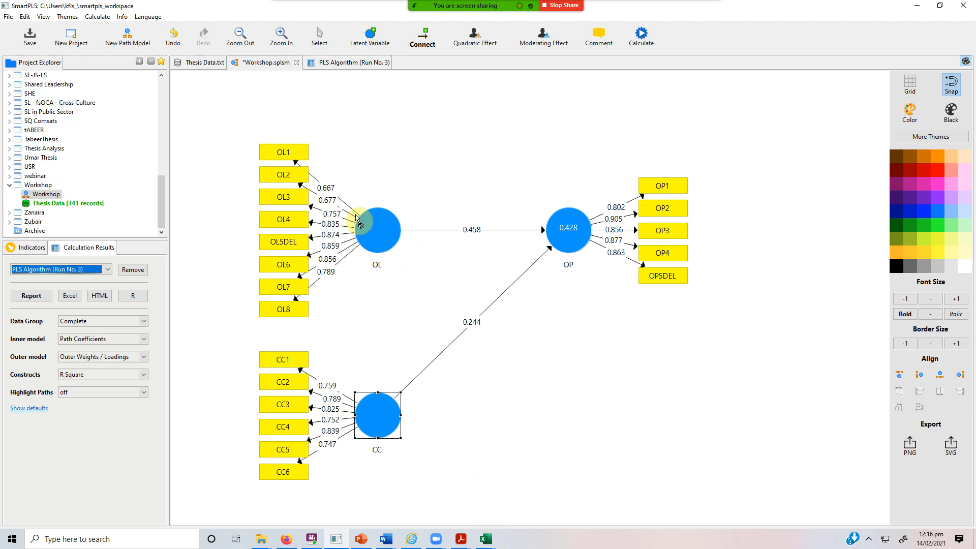
pyautogui.click(478, 544)
pyautogui.click(504, 500)
# - Compare the loadings of CC1 and OL1 on their parent constructs with their cross loadings on the other constructs
pyautogui.click(161, 160)
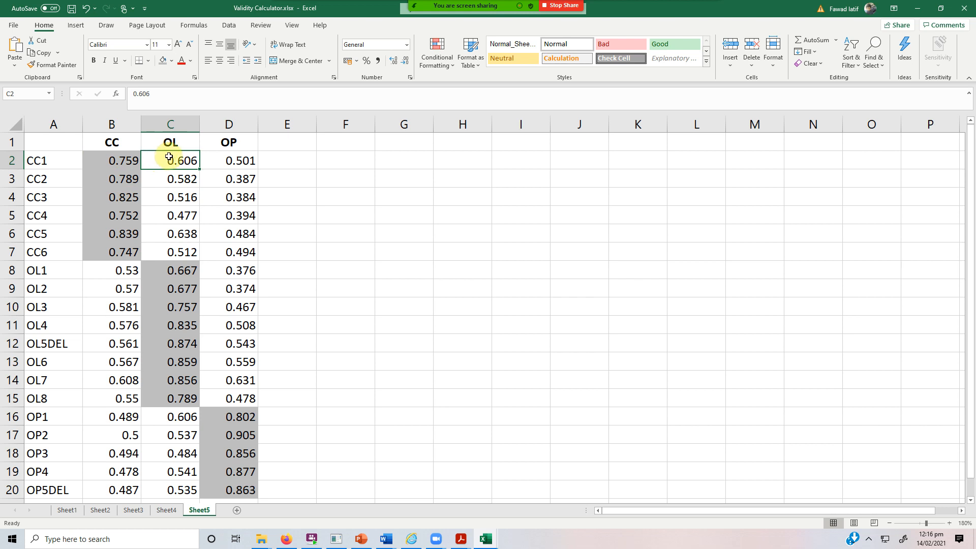
pyautogui.click(232, 164)
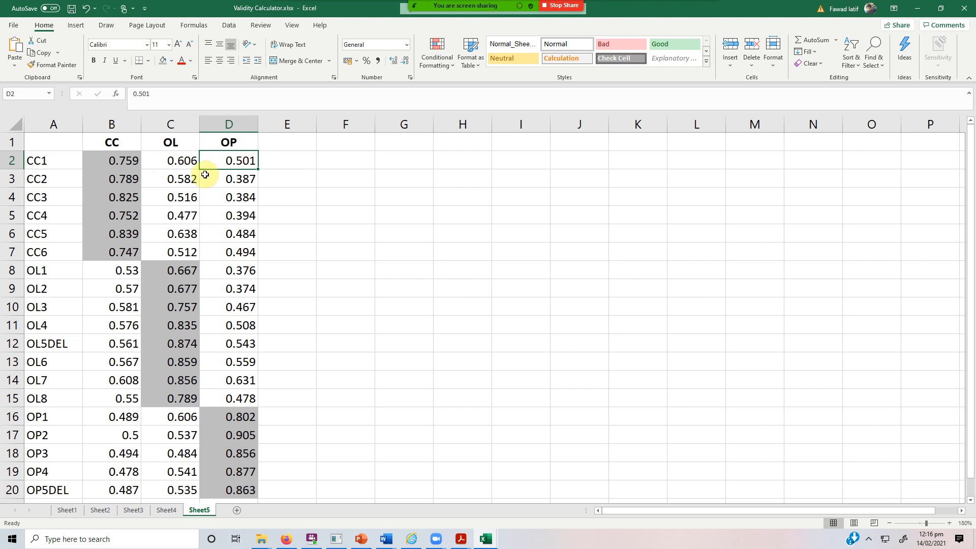
pyautogui.click(125, 252)
pyautogui.moveTo(175, 270); pyautogui.dragTo(174, 399)
pyautogui.click(163, 270)
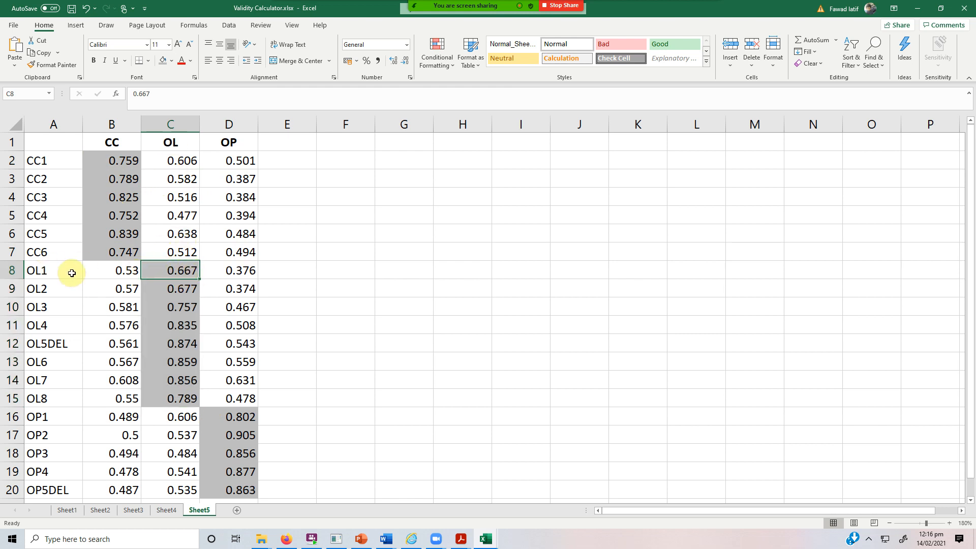
pyautogui.click(99, 272)
pyautogui.click(236, 271)
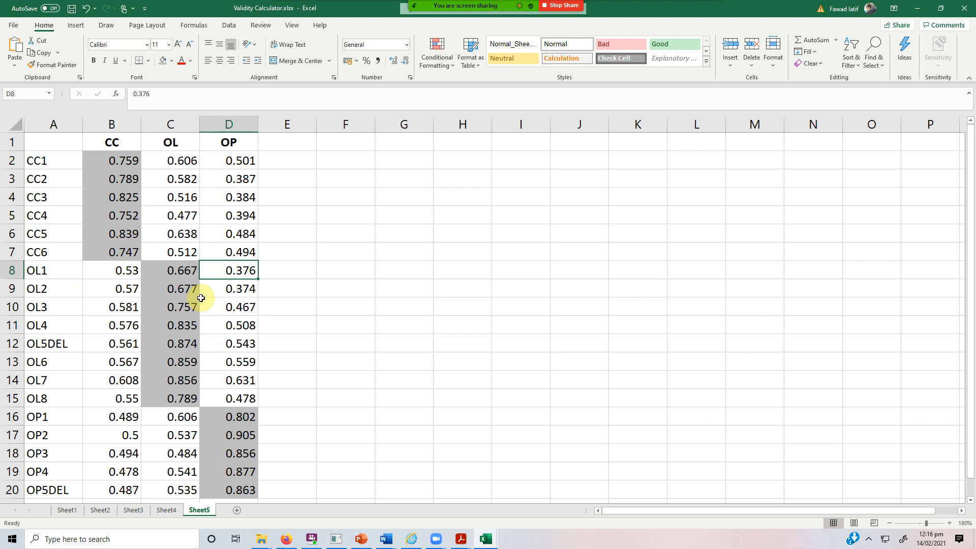
pyautogui.click(180, 271)
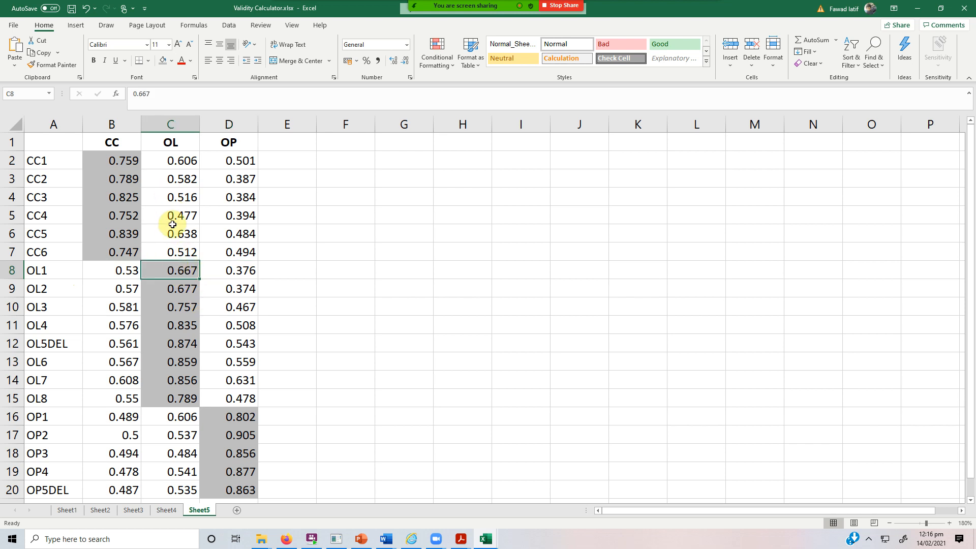
# - Examine the unshaded cross loadings of the OL and OP indicators, and compare CC1's loadings under CC and OL
pyautogui.click(120, 271)
pyautogui.click(120, 326)
pyautogui.click(119, 361)
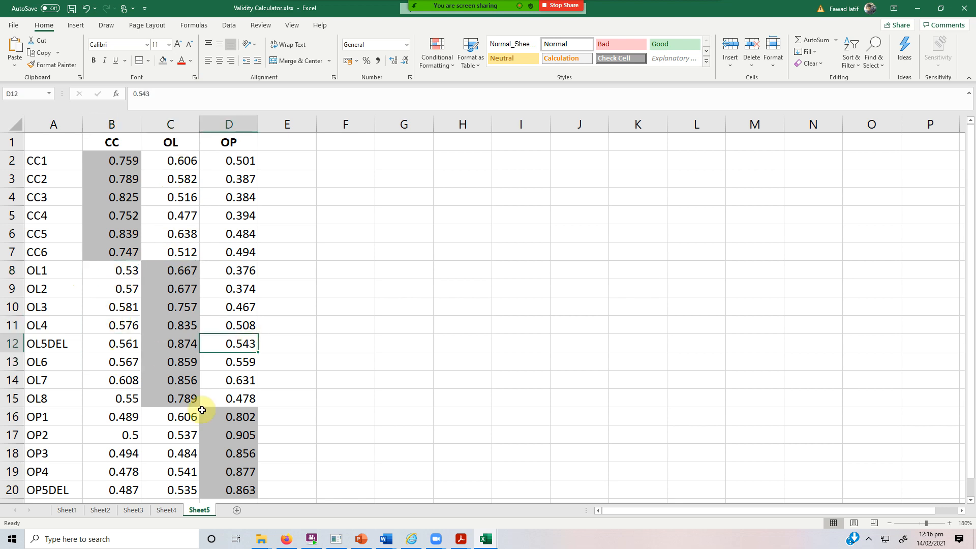
pyautogui.click(122, 435)
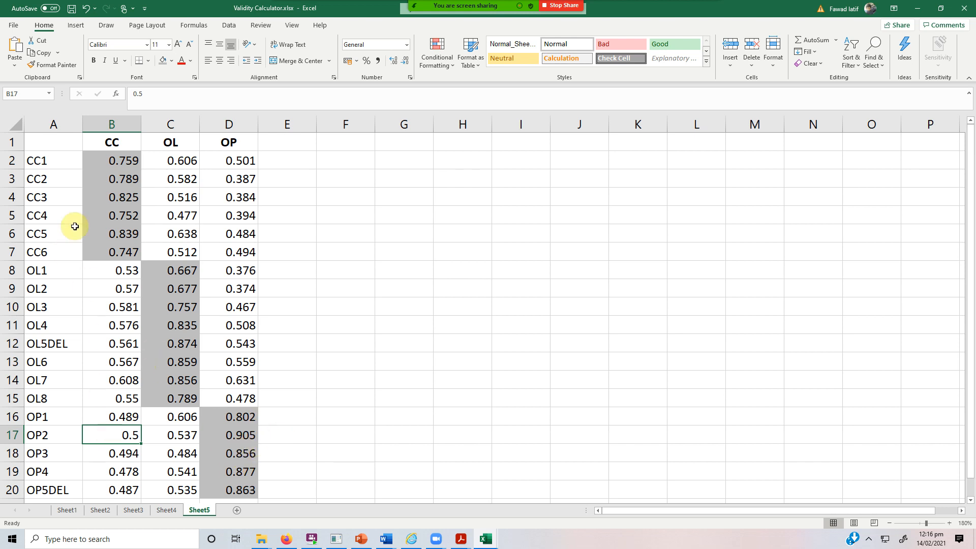
pyautogui.click(344, 183)
pyautogui.moveTo(139, 163); pyautogui.dragTo(167, 161)
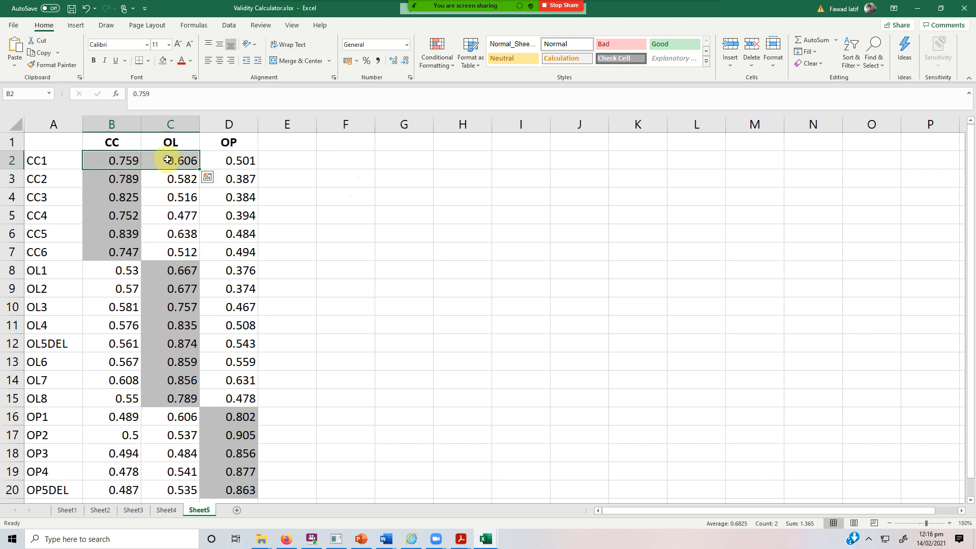
# - Enter the criterion >.10 in F2 beside the CC1 row, and examine the shaded loadings of CC, OL and OP
pyautogui.click(176, 162)
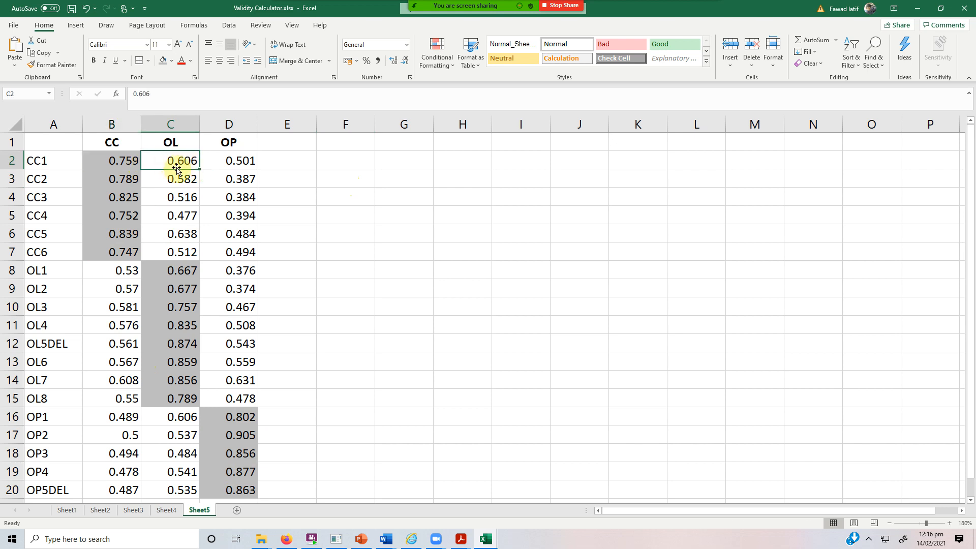
pyautogui.click(110, 166)
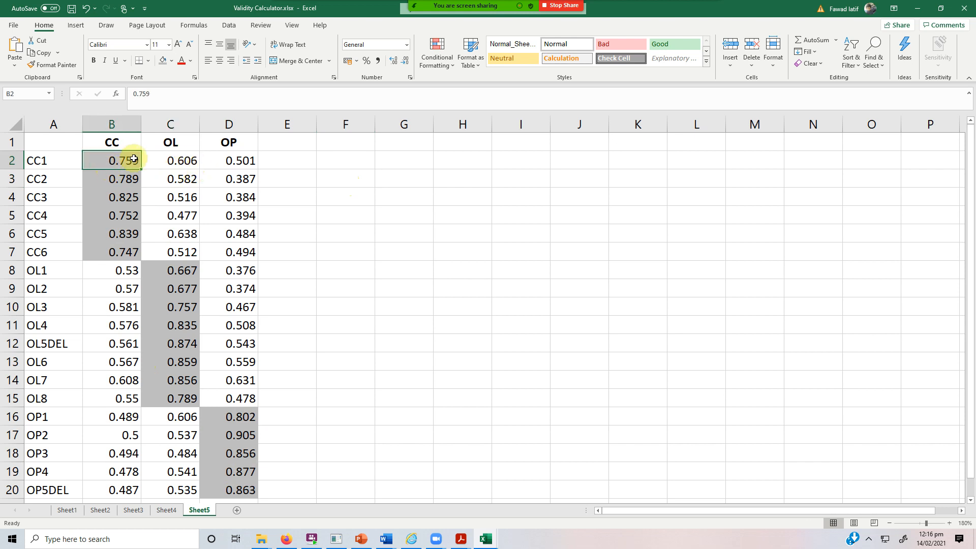
pyautogui.click(338, 159)
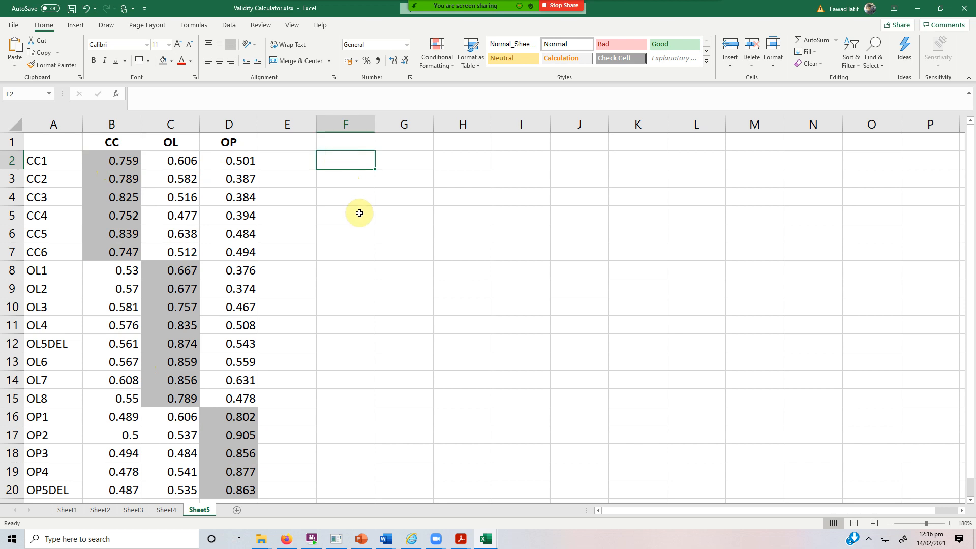
pyautogui.write('>.10')
pyautogui.press('Return')
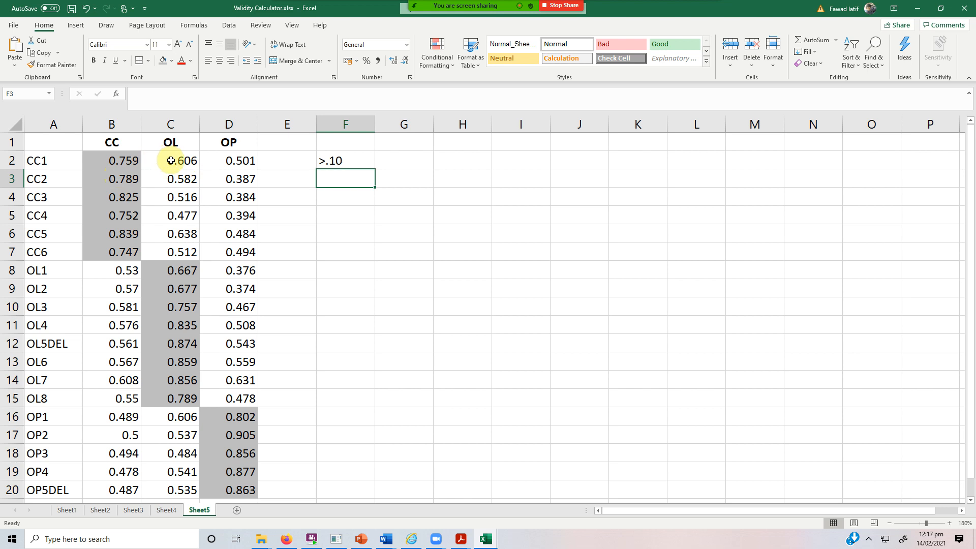
pyautogui.click(327, 161)
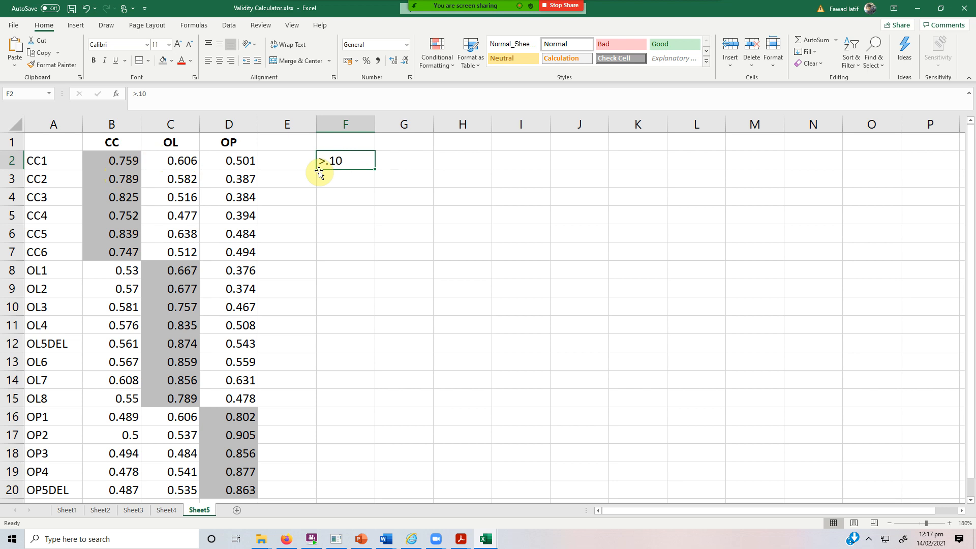
pyautogui.moveTo(99, 162); pyautogui.dragTo(108, 252)
pyautogui.moveTo(173, 272); pyautogui.dragTo(233, 489)
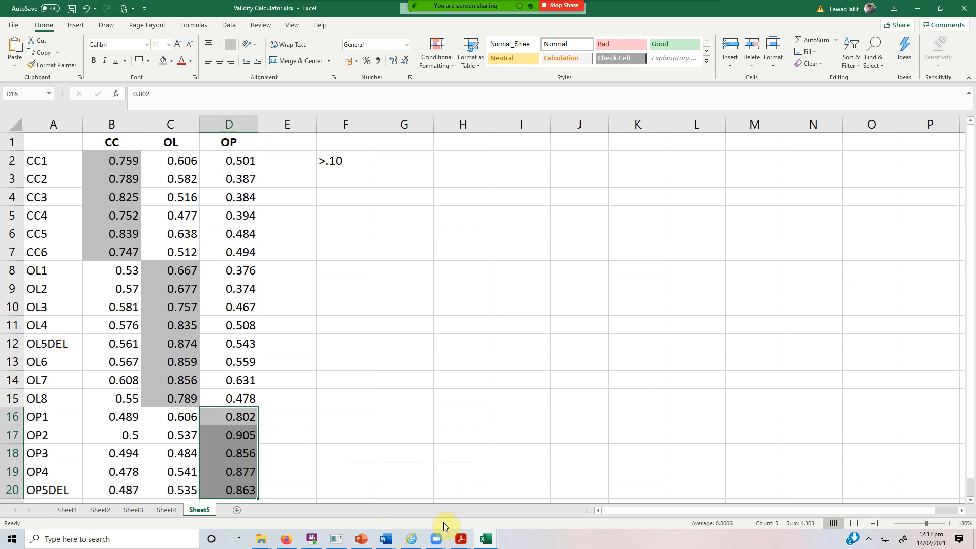
# - Switch to SmartPLS and copy the Heterotrait-Monotrait Ratio table from the PLS Algorithm (Run No. 3) discriminant validity results in Excel format
pyautogui.moveTo(310, 543)
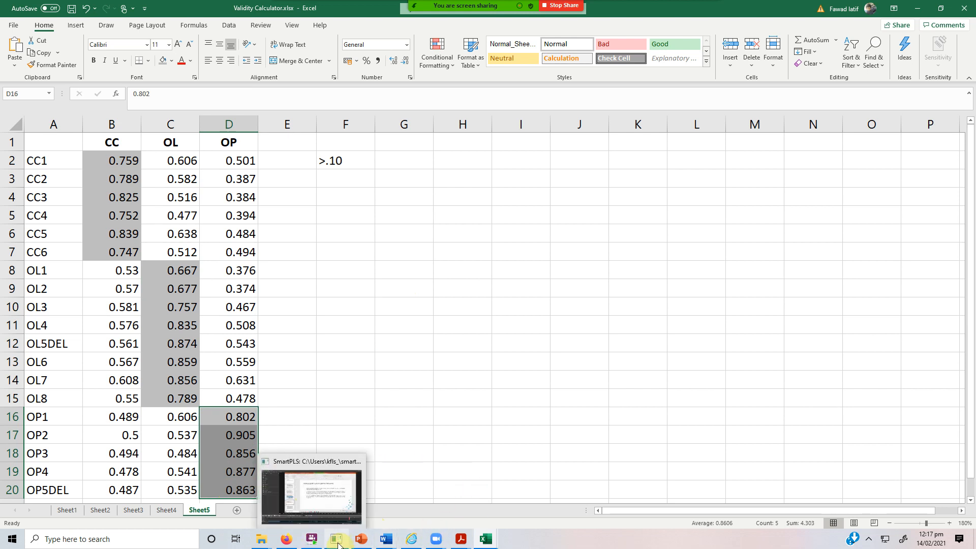
pyautogui.click(308, 516)
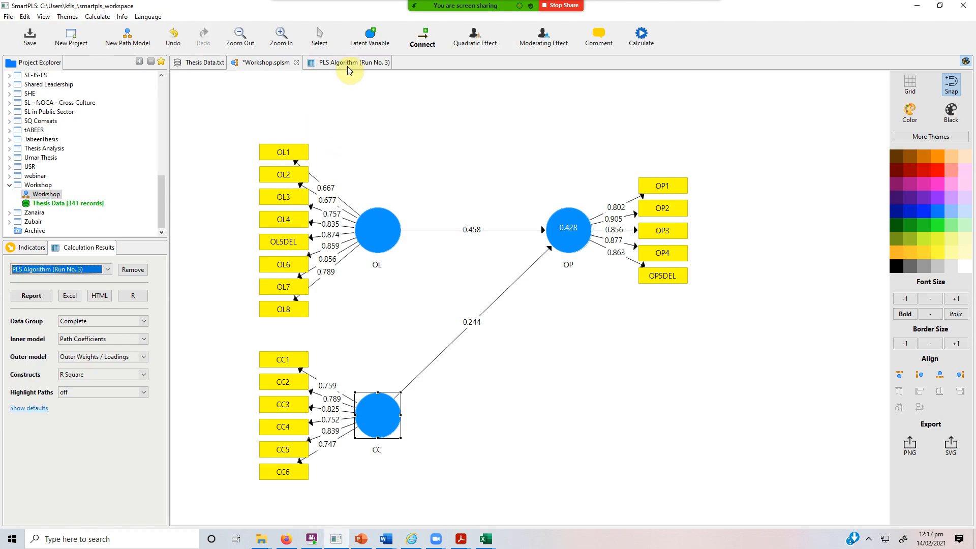
pyautogui.click(346, 65)
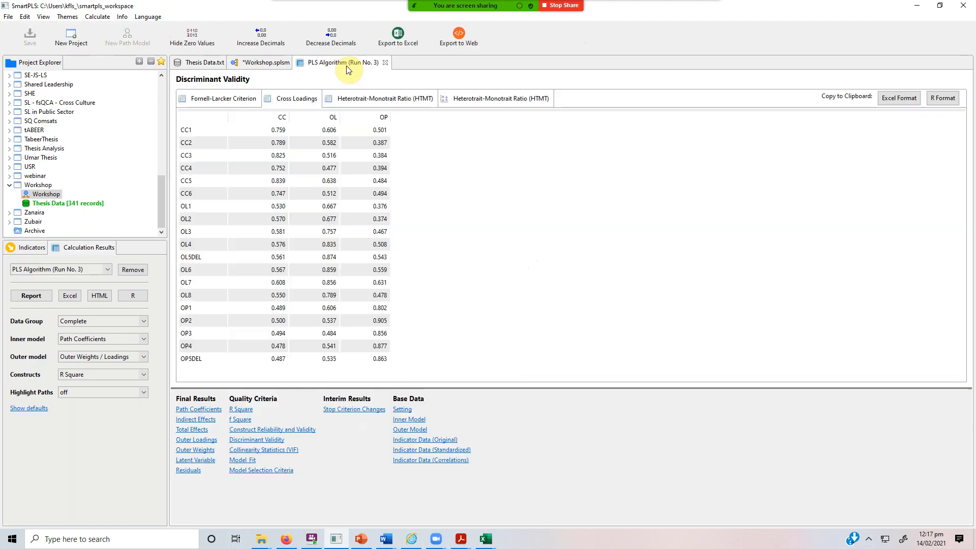
pyautogui.click(244, 440)
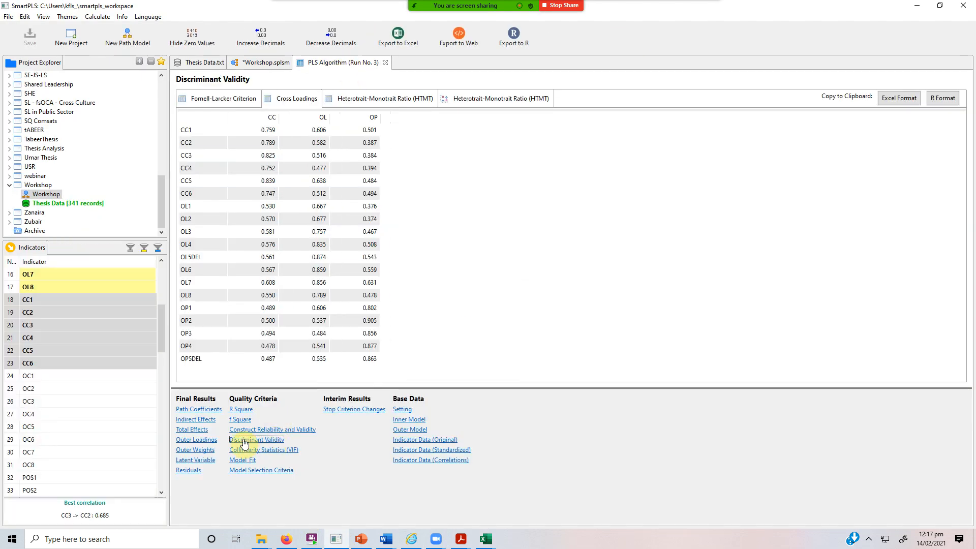
pyautogui.click(396, 101)
pyautogui.click(900, 102)
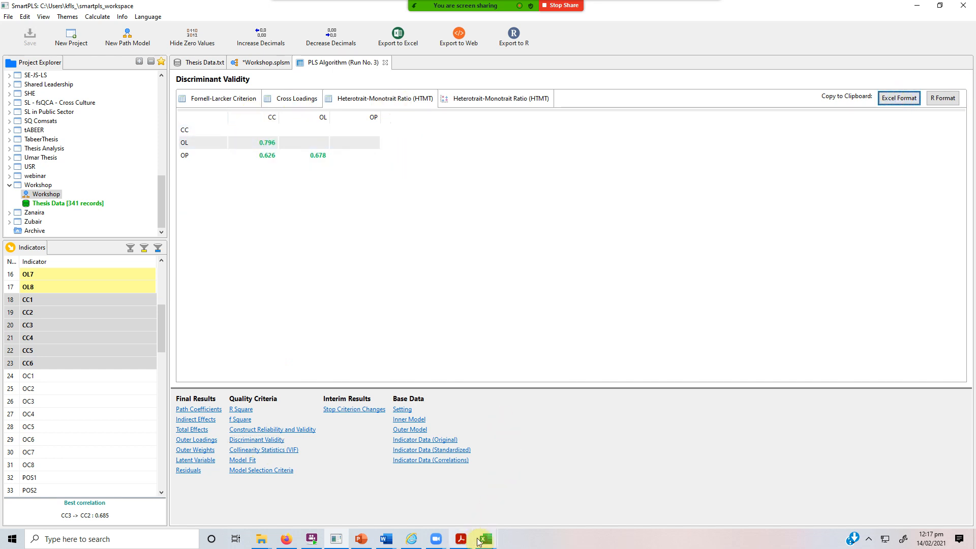
# - Return to the Validity Calculator workbook in Excel and paste the copied HTMT table into a new worksheet
pyautogui.moveTo(482, 540)
pyautogui.click(559, 501)
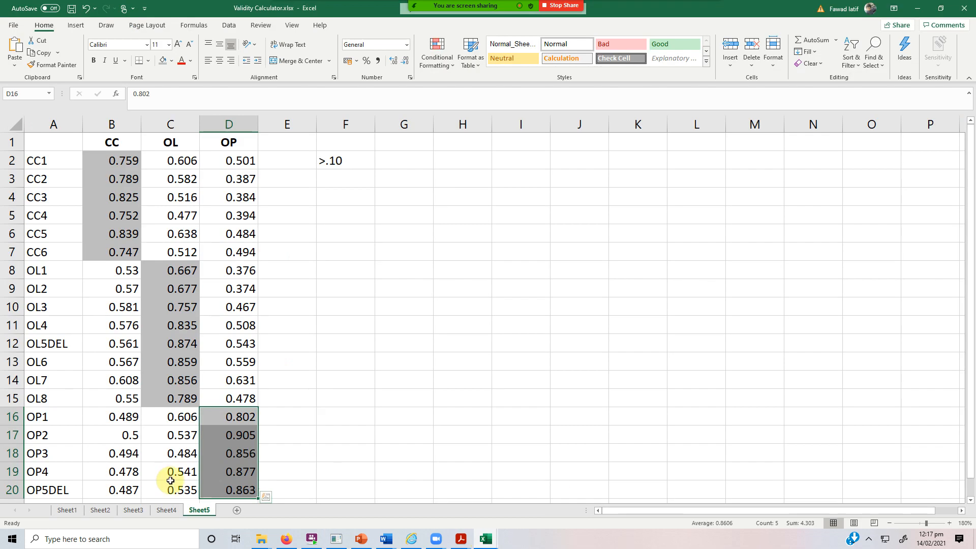
pyautogui.click(236, 510)
pyautogui.hotkey('ctrl', 'v')
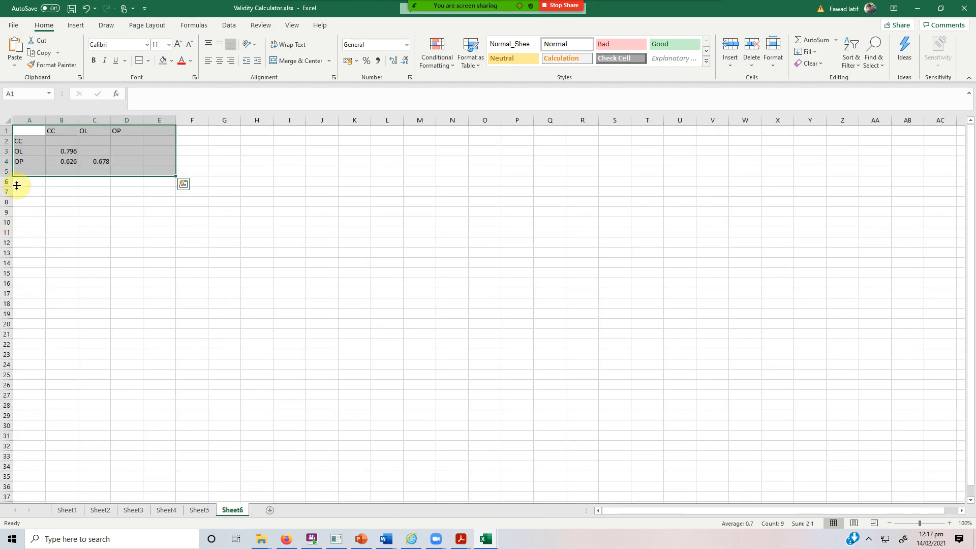
pyautogui.click(63, 190)
pyautogui.moveTo(20, 131); pyautogui.dragTo(124, 162)
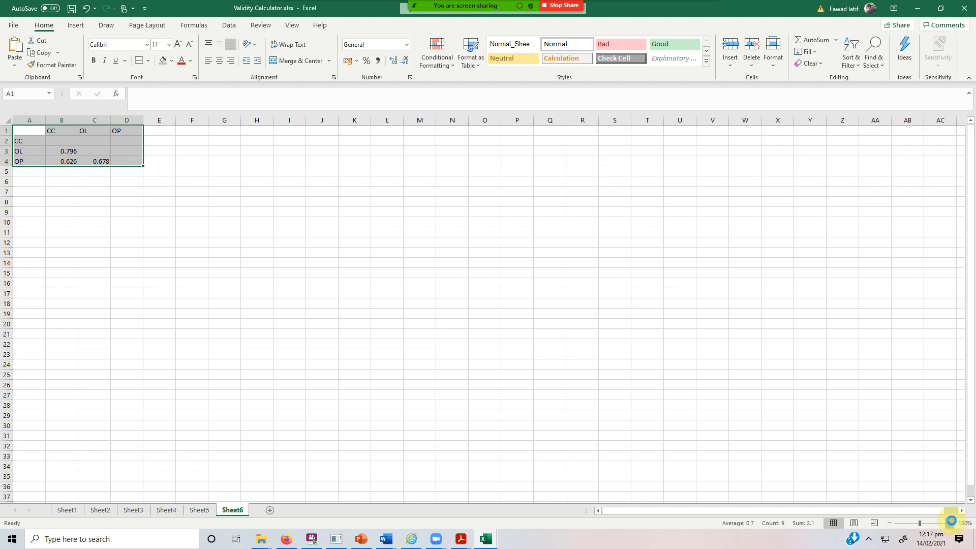
# - Enter the HTMT thresholds <.85 in C6 and <.90 in C7 below the pasted table
pyautogui.click(951, 522)
pyautogui.click(950, 522)
pyautogui.click(950, 522)
pyautogui.click(951, 522)
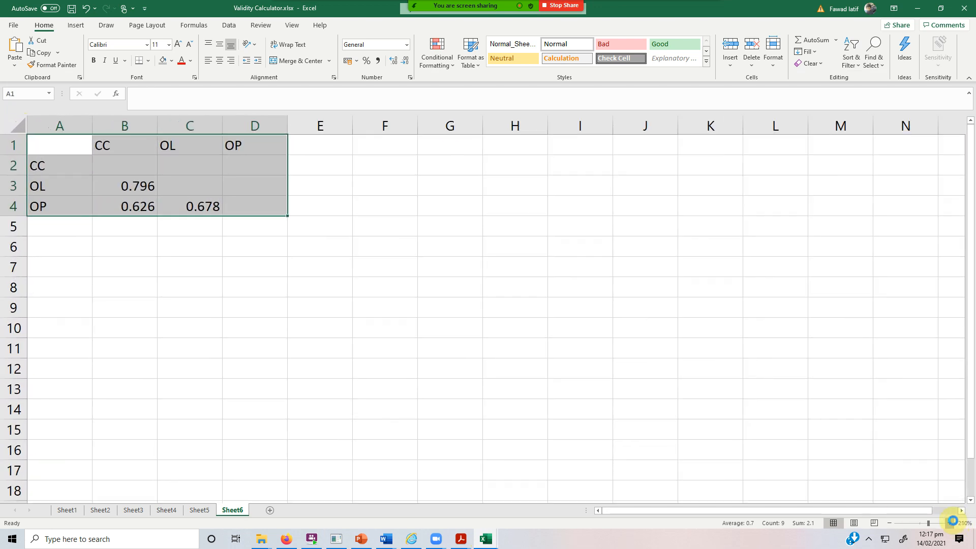
pyautogui.click(951, 522)
pyautogui.click(951, 522)
pyautogui.click(951, 522)
pyautogui.click(951, 521)
pyautogui.click(951, 522)
pyautogui.click(951, 521)
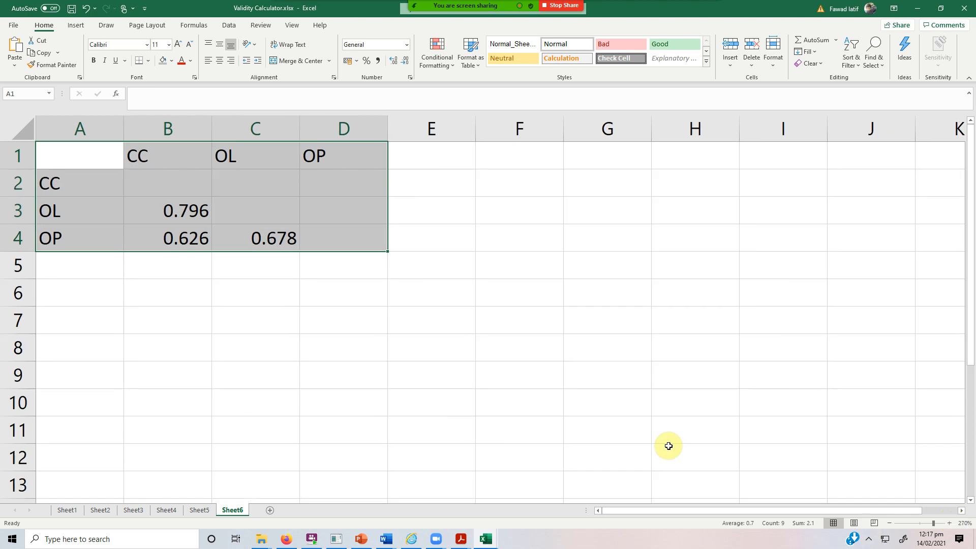
pyautogui.click(175, 209)
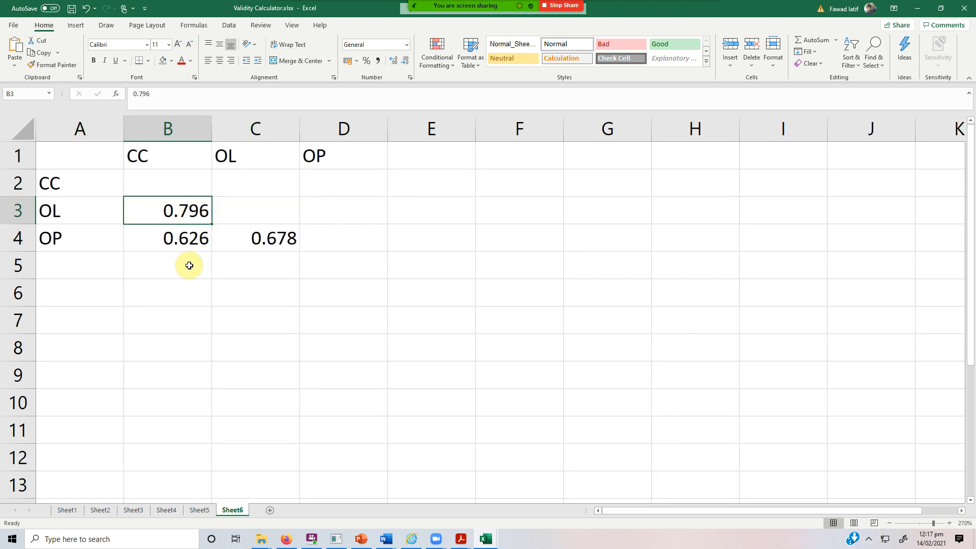
pyautogui.click(278, 292)
pyautogui.write('<.85')
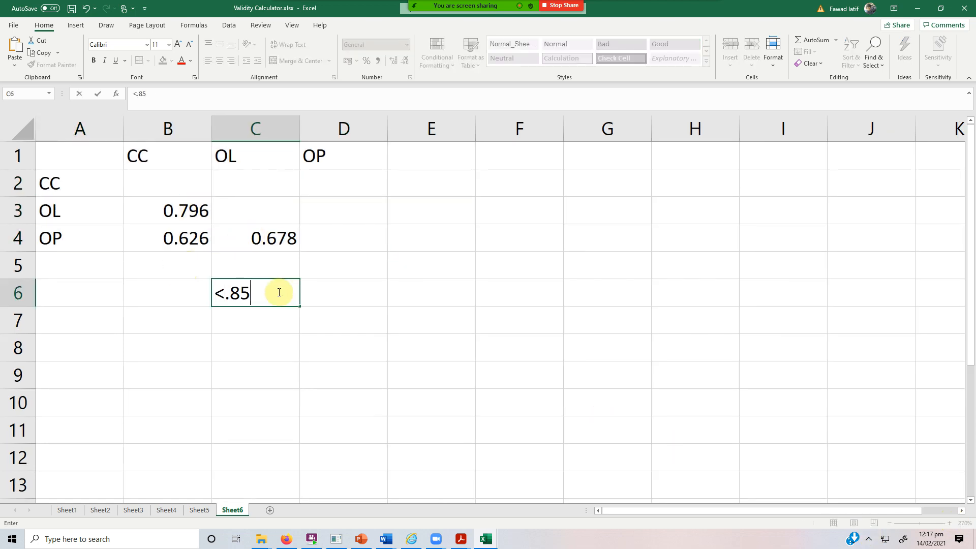
pyautogui.press('Return')
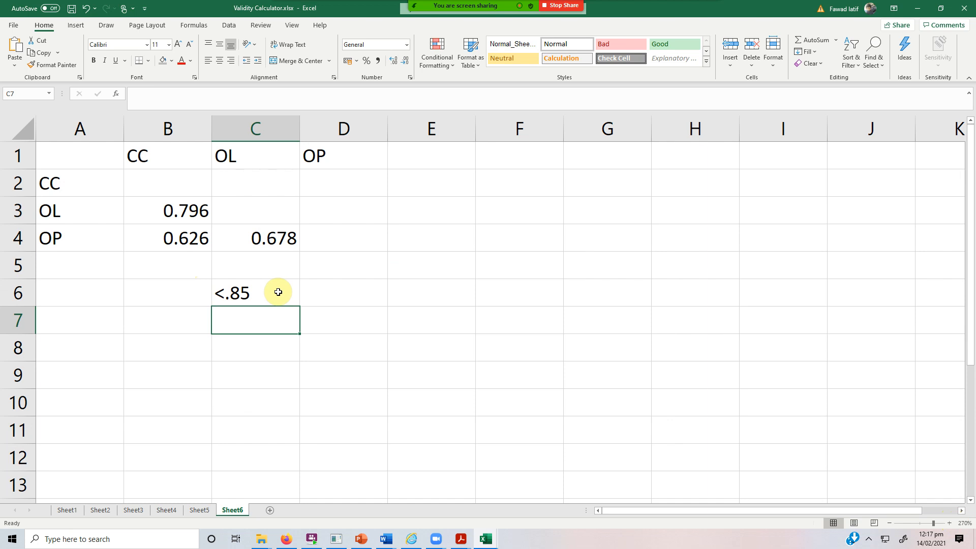
pyautogui.write('<.90')
pyautogui.press('Return')
# - Compare the HTMT ratios in B3:C4 with the <.85 and <.90 thresholds below the table
pyautogui.press('Up')
pyautogui.press('Up')
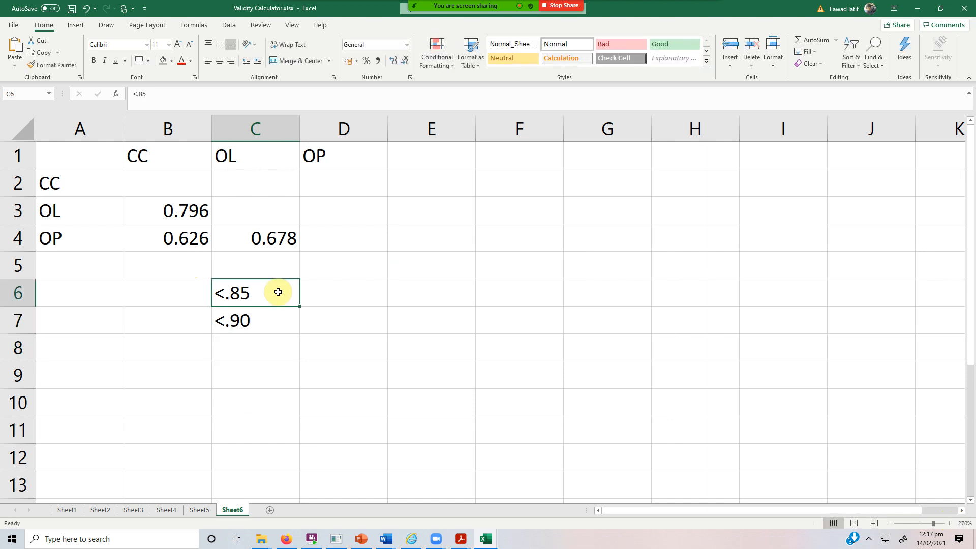
pyautogui.press('Up')
pyautogui.press('Up')
pyautogui.press('Left')
pyautogui.press('Up')
pyautogui.press('Up')
pyautogui.press('Down')
pyautogui.hotkey('shift', 'Down')
pyautogui.hotkey('shift', 'Right')
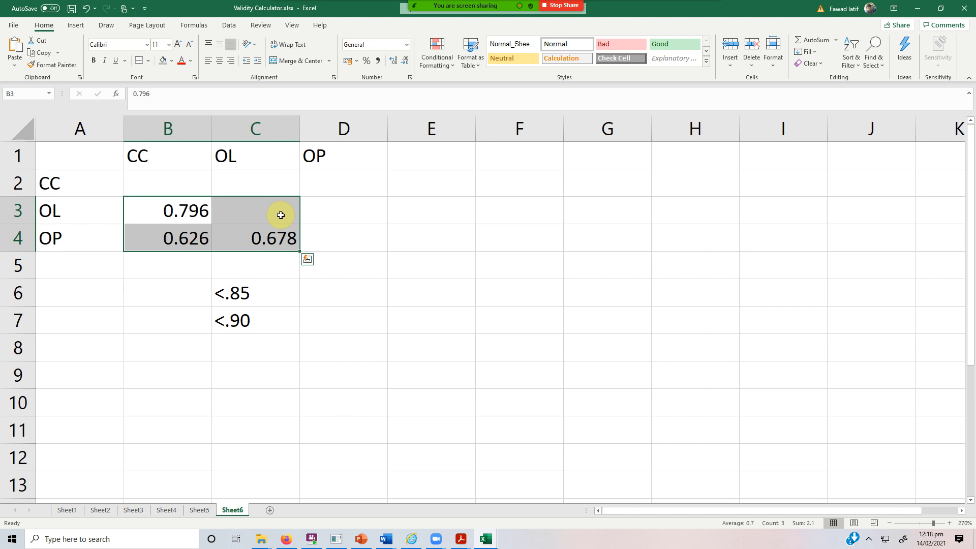
# - Check the OL and CC ratio, and review the whole HTMT table in A1:D4 against the <.85 threshold
pyautogui.click(238, 187)
pyautogui.click(176, 212)
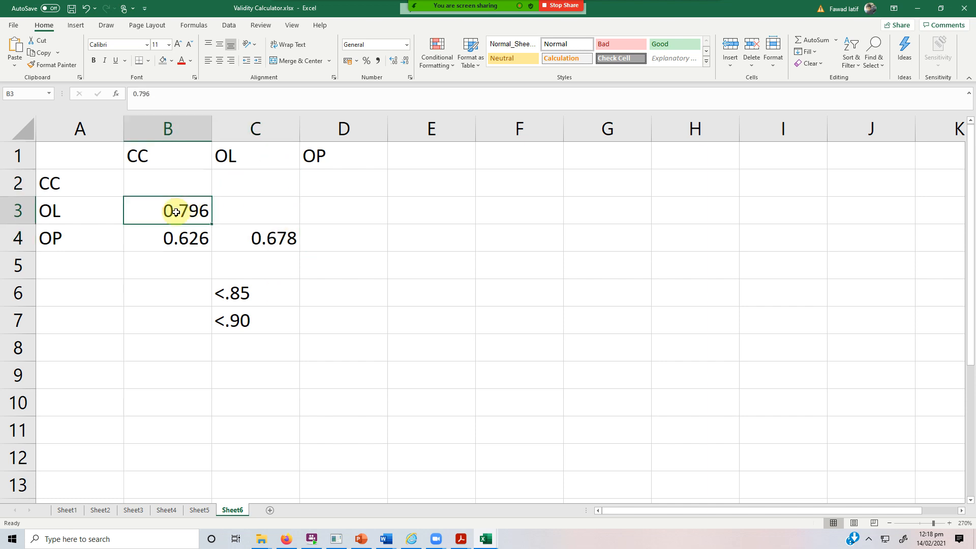
pyautogui.moveTo(175, 211); pyautogui.dragTo(236, 237)
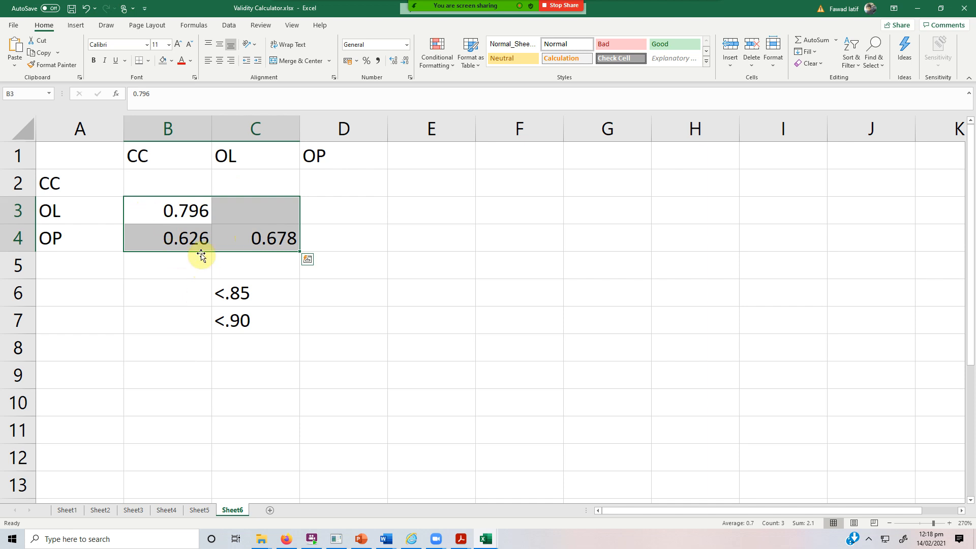
pyautogui.click(176, 210)
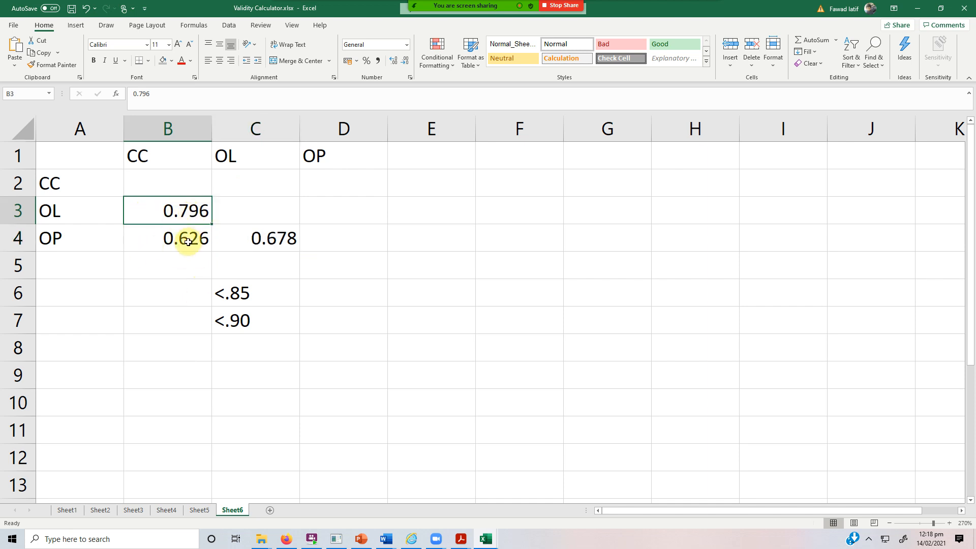
pyautogui.click(98, 181)
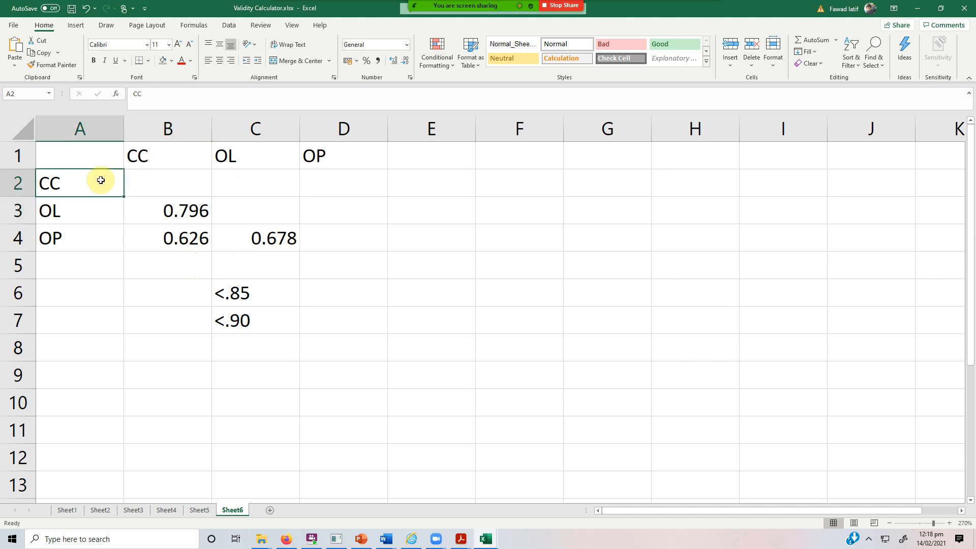
pyautogui.moveTo(81, 150); pyautogui.dragTo(316, 235)
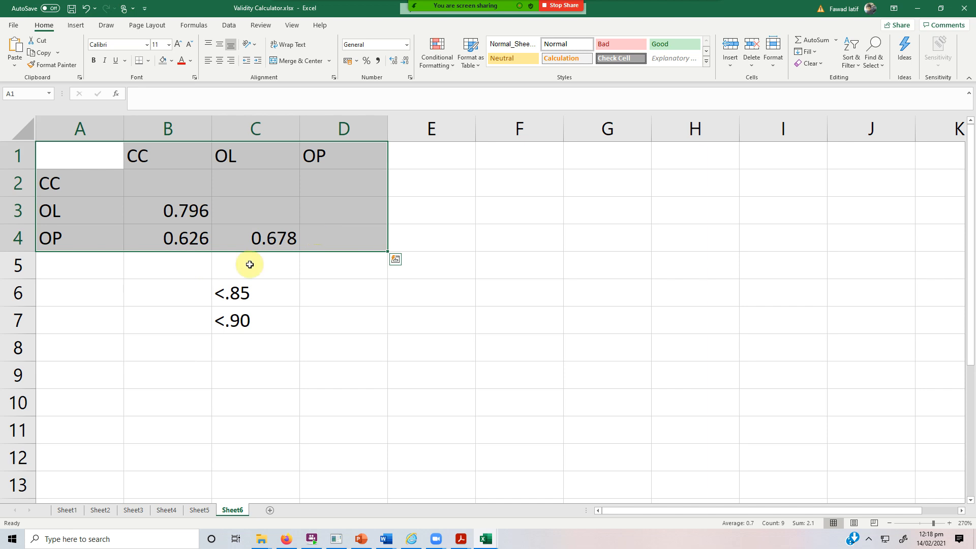
pyautogui.click(249, 293)
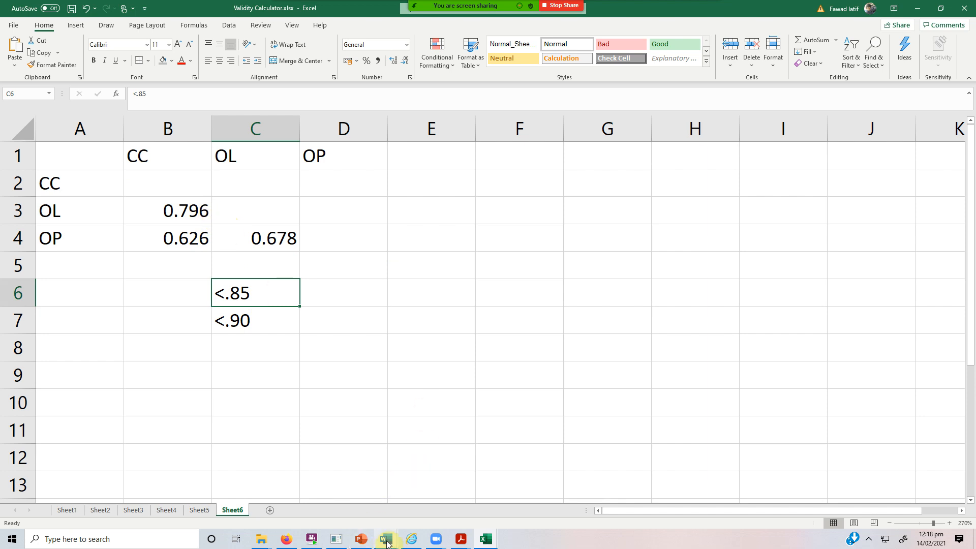
# - Switch to the Word document and highlight the Fornell & Larcker, Cross-Loadings and HTMT Ratio items under Discriminant Validity
pyautogui.moveTo(386, 542)
pyautogui.click(391, 504)
pyautogui.moveTo(247, 276); pyautogui.dragTo(166, 227)
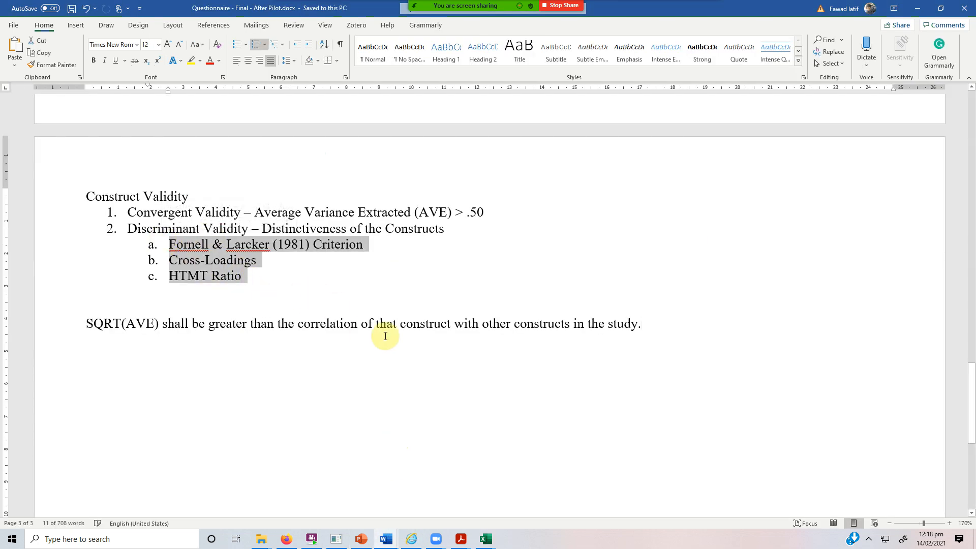
# - Switch to the entrepreneurial leadership article in Acrobat and examine its measurement model text on HTMT and Table 2, Discriminant Validity using HTMT
pyautogui.click(459, 539)
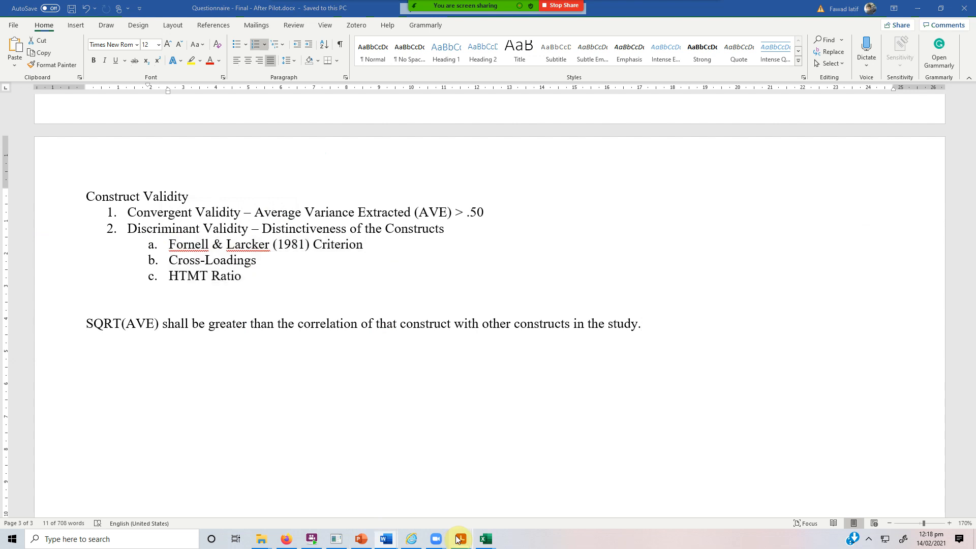
pyautogui.click(411, 503)
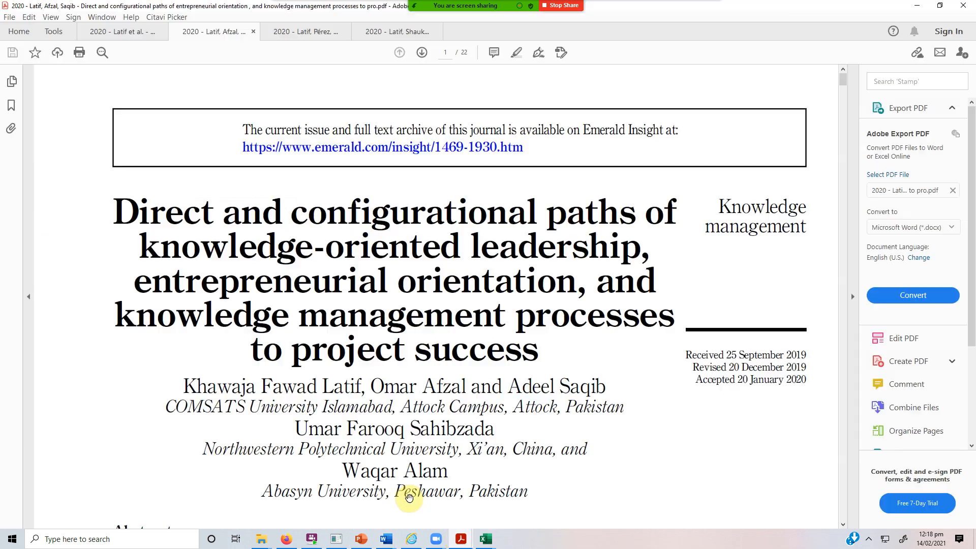
pyautogui.click(459, 539)
pyautogui.click(325, 496)
pyautogui.scroll(-1, 384, 317)
pyautogui.scroll(10, 384, 317)
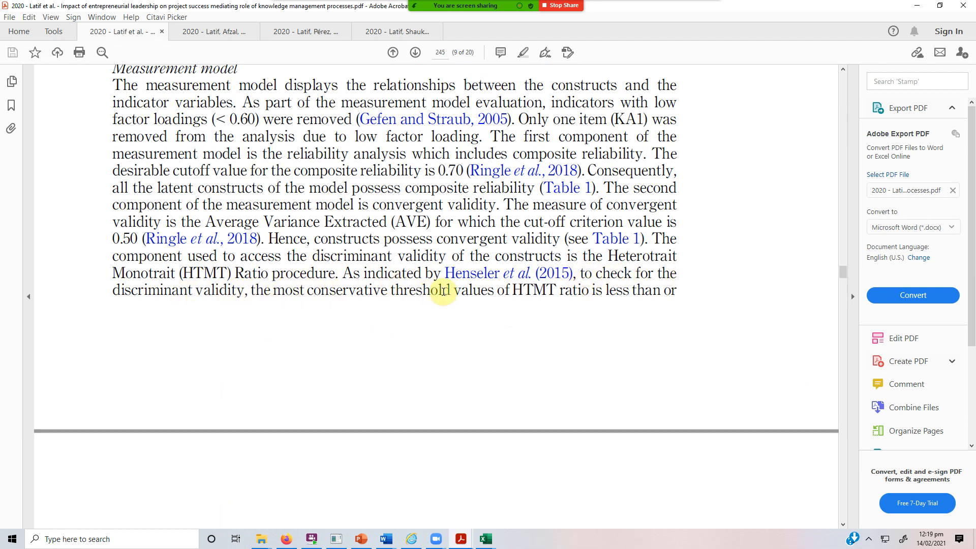
pyautogui.scroll(-10, 576, 296)
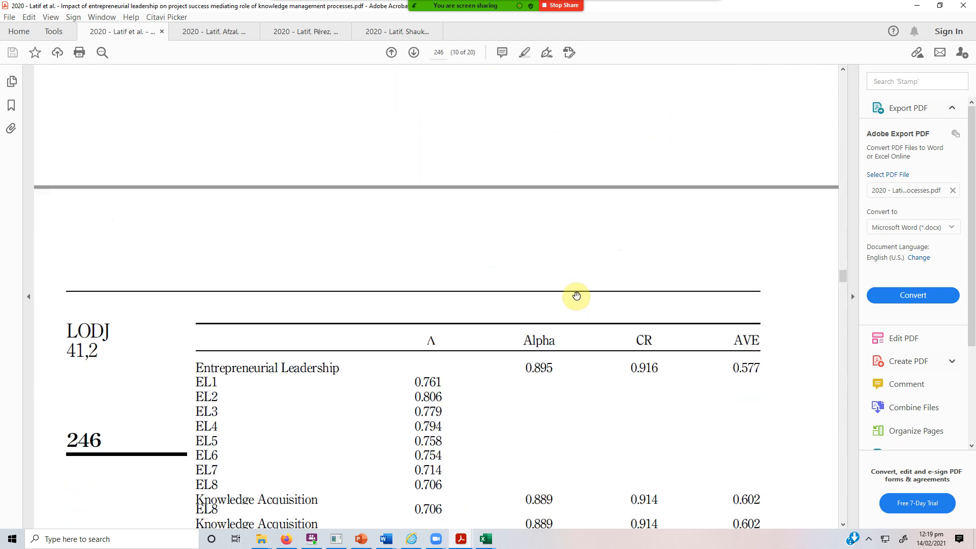
pyautogui.scroll(-10, 572, 291)
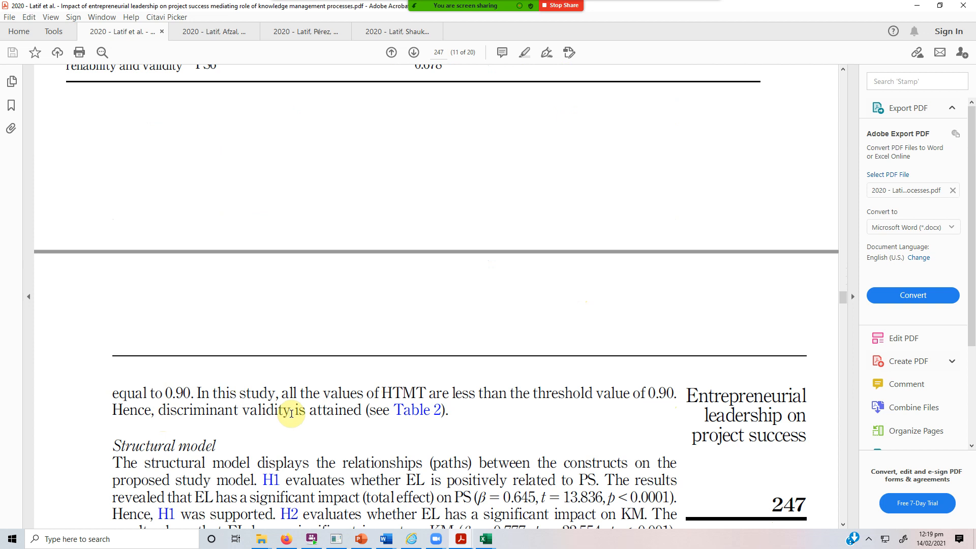
pyautogui.scroll(-15, 291, 413)
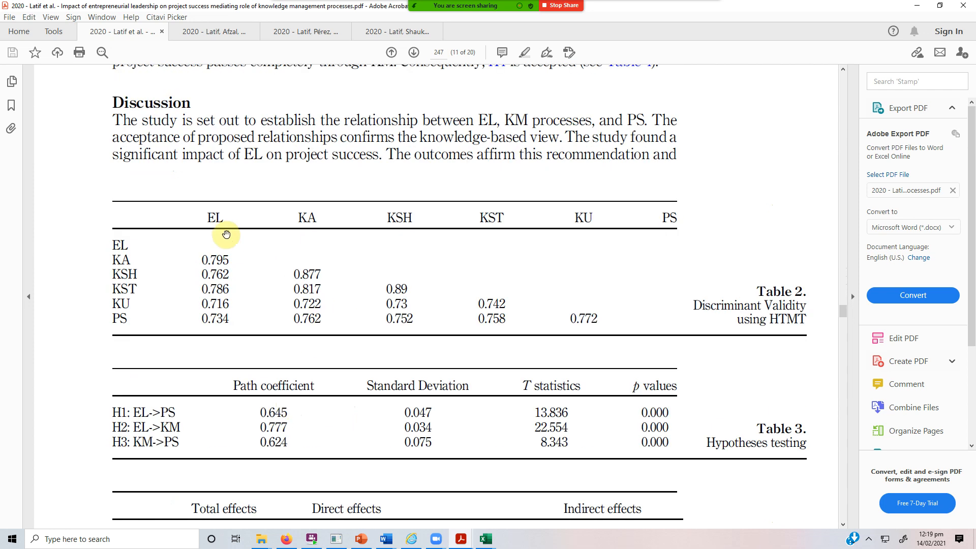
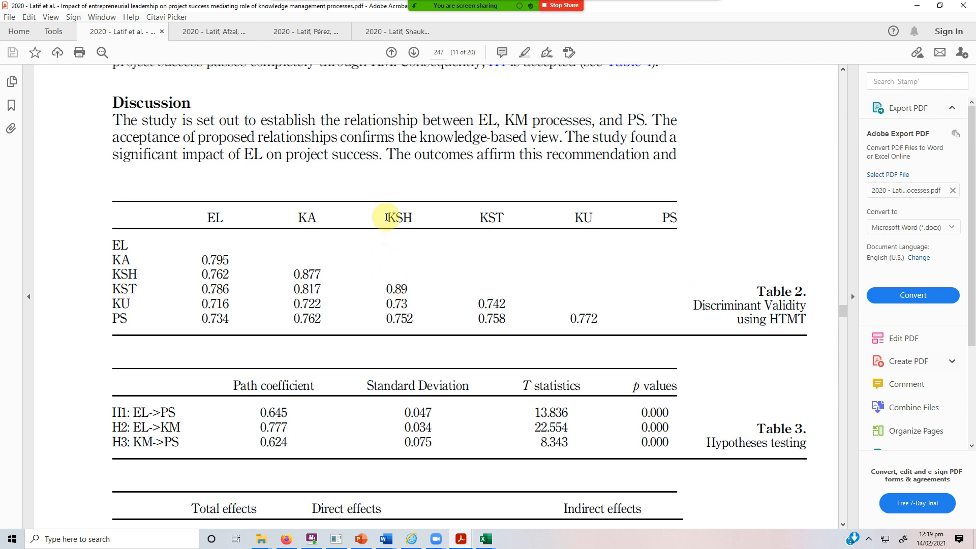
# - Examine the KSH and KST entries in Table 2, and return to the article's measurement model text on HTMT
pyautogui.moveTo(408, 218); pyautogui.dragTo(413, 218)
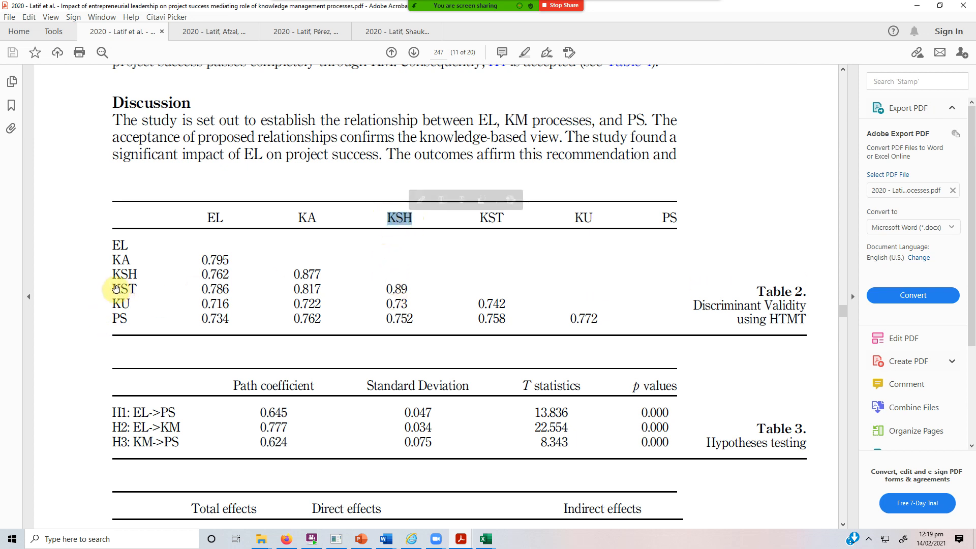
pyautogui.moveTo(113, 289); pyautogui.dragTo(138, 290)
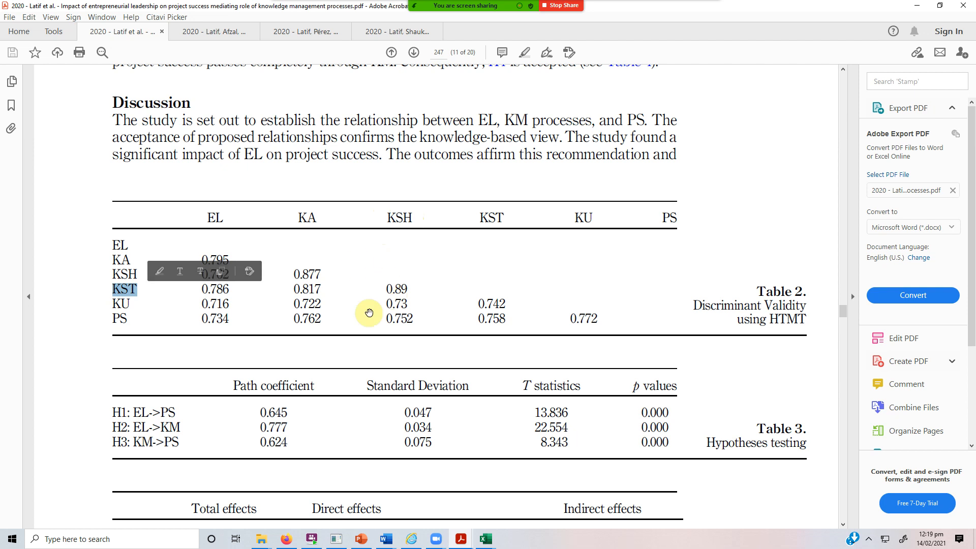
pyautogui.click(77, 272)
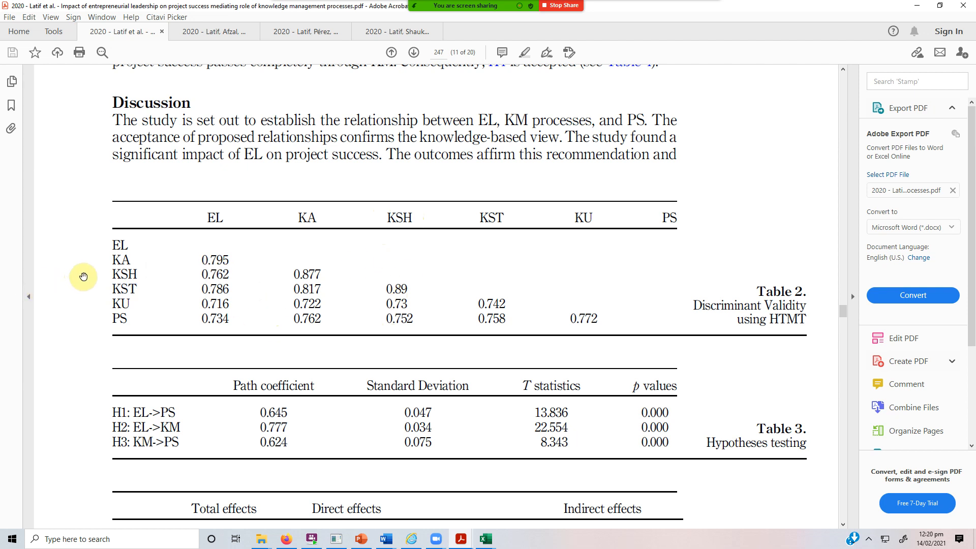
pyautogui.scroll(10, 299, 226)
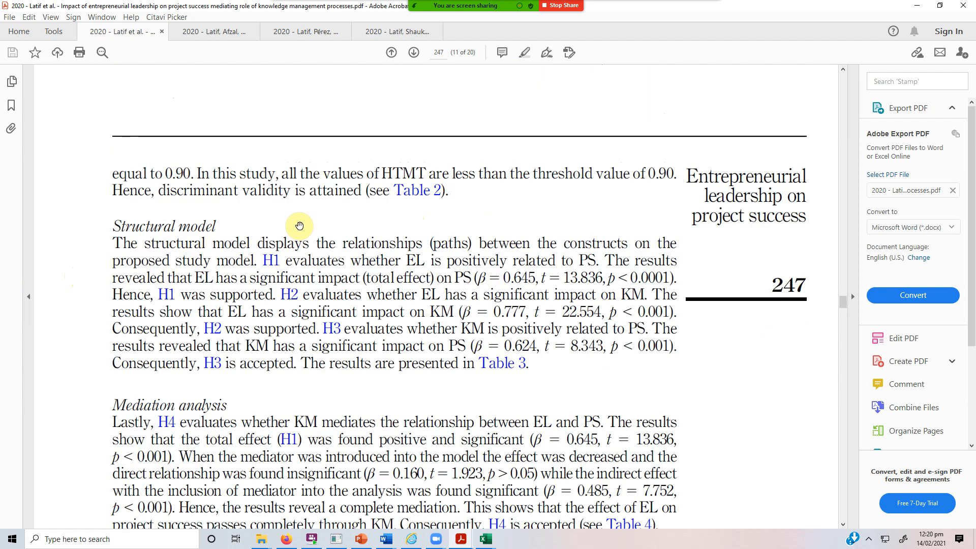
pyautogui.scroll(15, 299, 226)
pyautogui.scroll(10, 299, 225)
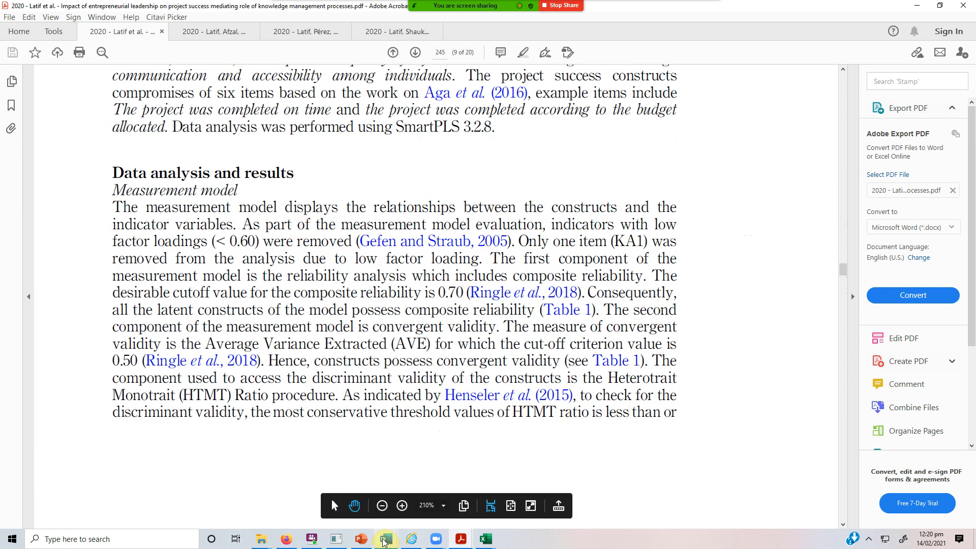
# - Switch to the Data Analysis and Results - HA document in Word and highlight the opening text under Discriminant Validity
pyautogui.moveTo(385, 540)
pyautogui.click(468, 501)
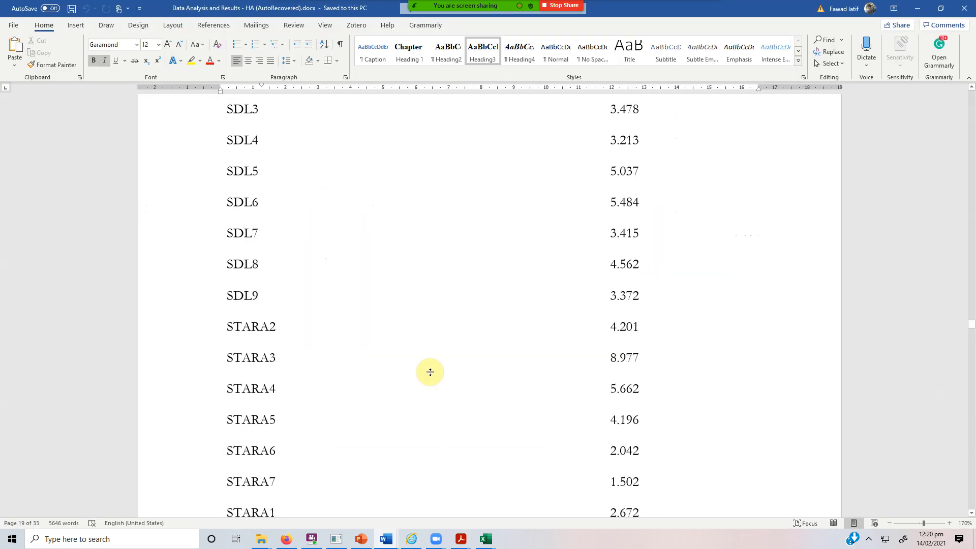
pyautogui.scroll(-15, 431, 372)
pyautogui.scroll(-15, 432, 382)
pyautogui.scroll(-5, 434, 399)
pyautogui.scroll(-8, 433, 397)
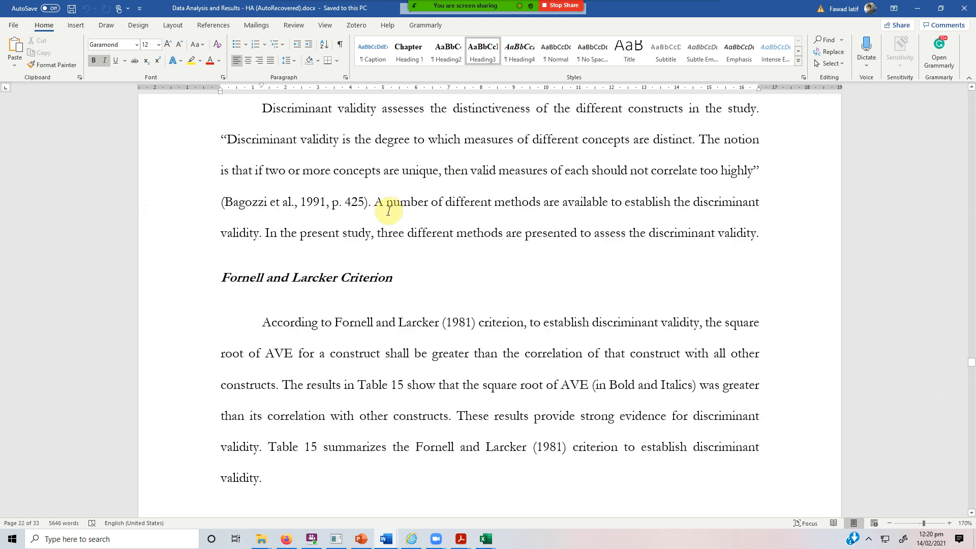
pyautogui.scroll(2, 244, 272)
pyautogui.moveTo(265, 269); pyautogui.dragTo(360, 355)
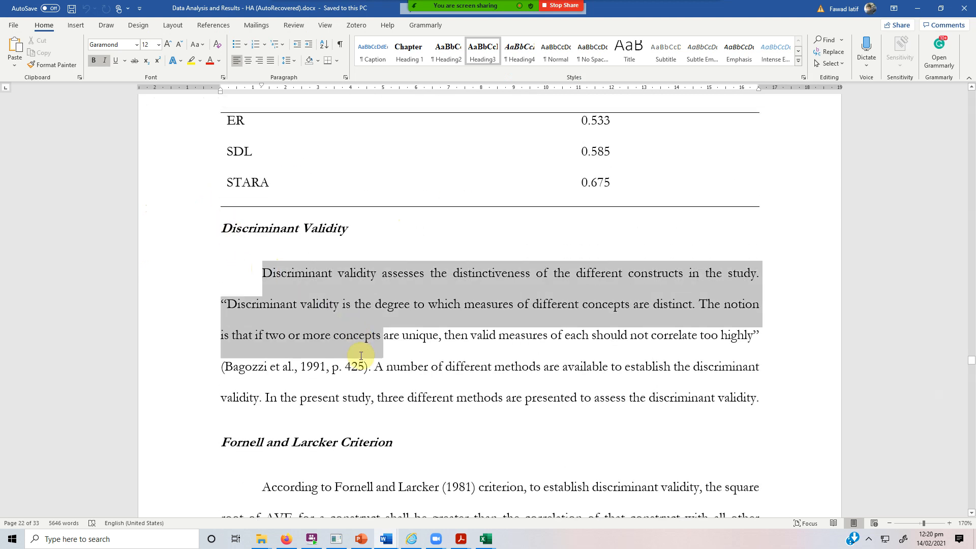
pyautogui.click(450, 380)
# - Highlight the Fornell and Larcker Criterion paragraph, covering the square root of AVE rule and the Table 15 interpretation
pyautogui.scroll(-3, 385, 378)
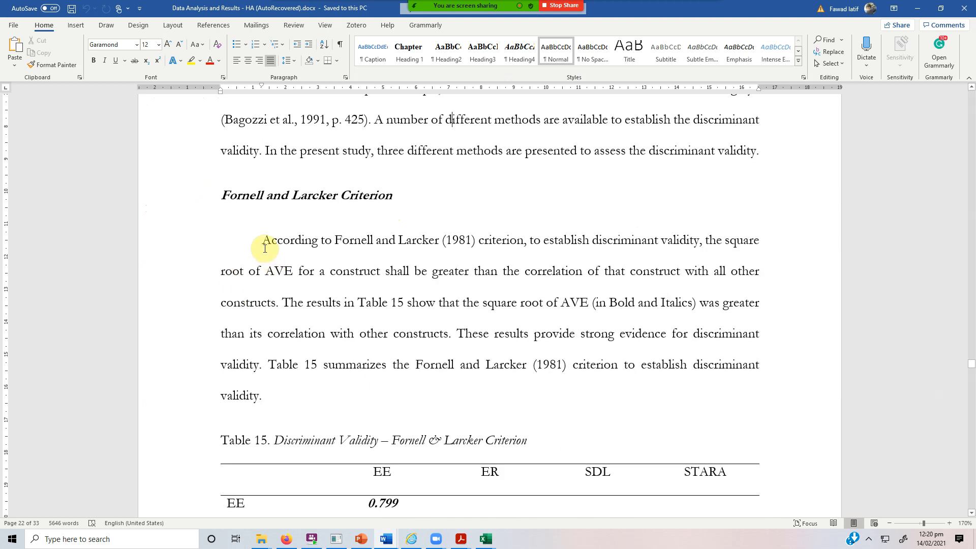
pyautogui.moveTo(266, 239); pyautogui.dragTo(426, 271)
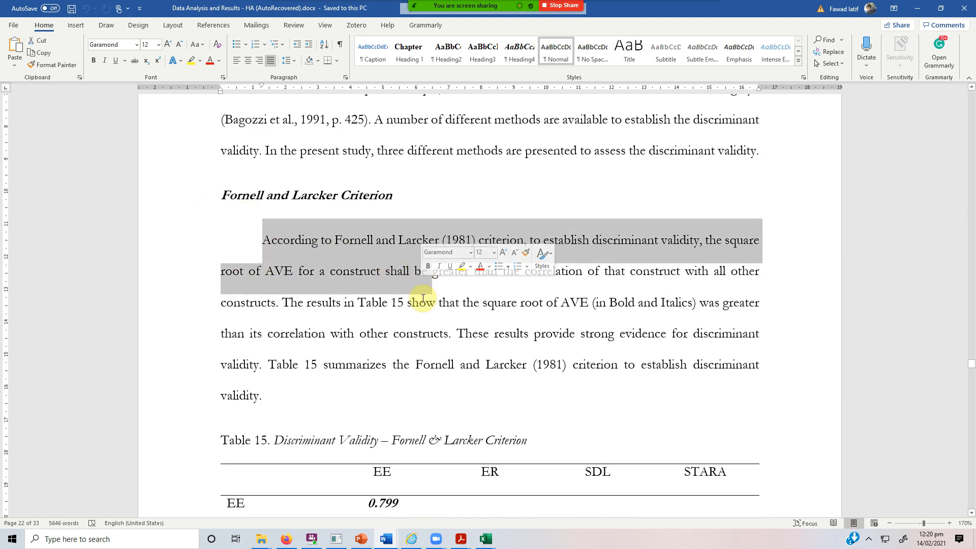
pyautogui.moveTo(283, 303); pyautogui.dragTo(457, 358)
pyautogui.click(375, 381)
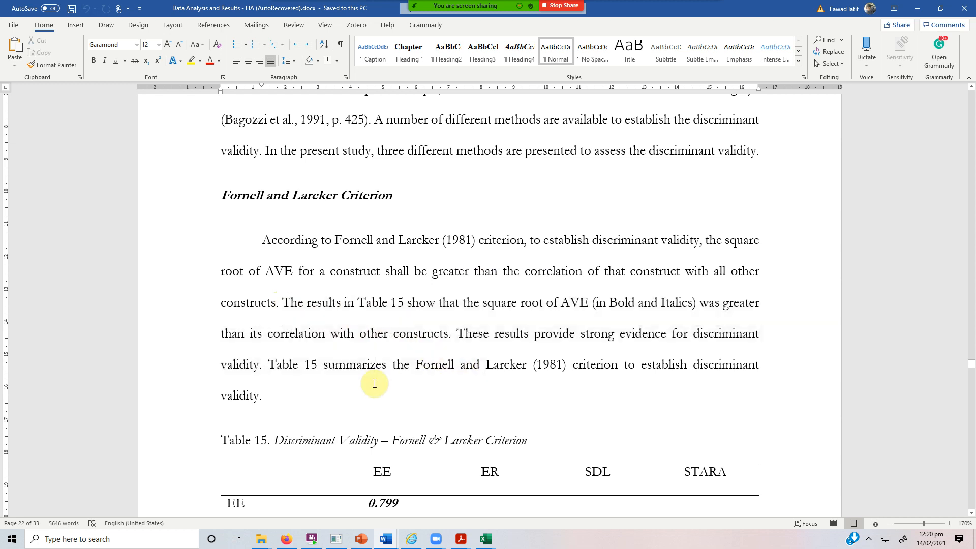
# - Review the Heterotrait-Monotrait Ratio (HTMT) section with Table 16, highlighting its explanatory paragraph on the thresholds
pyautogui.scroll(-15, 457, 187)
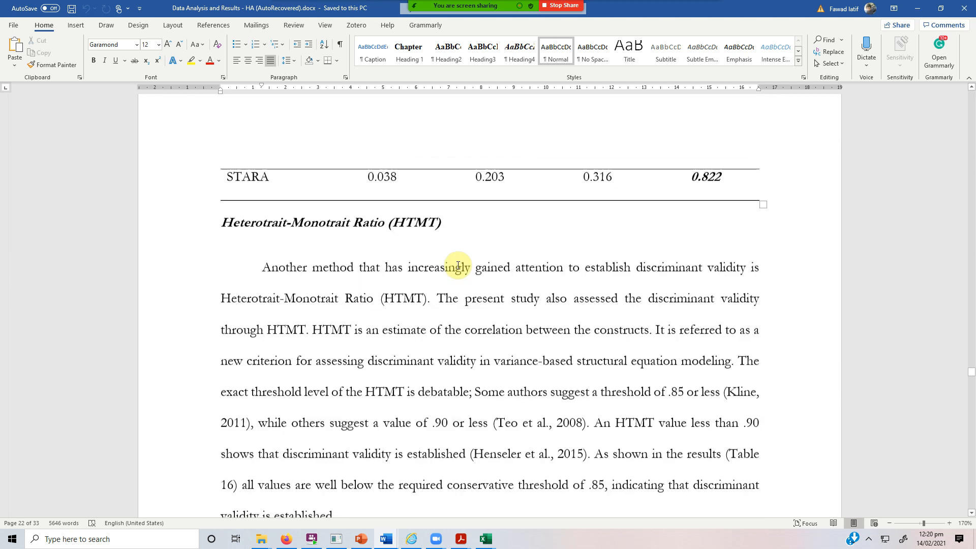
pyautogui.scroll(7, 220, 228)
pyautogui.scroll(-6, 331, 246)
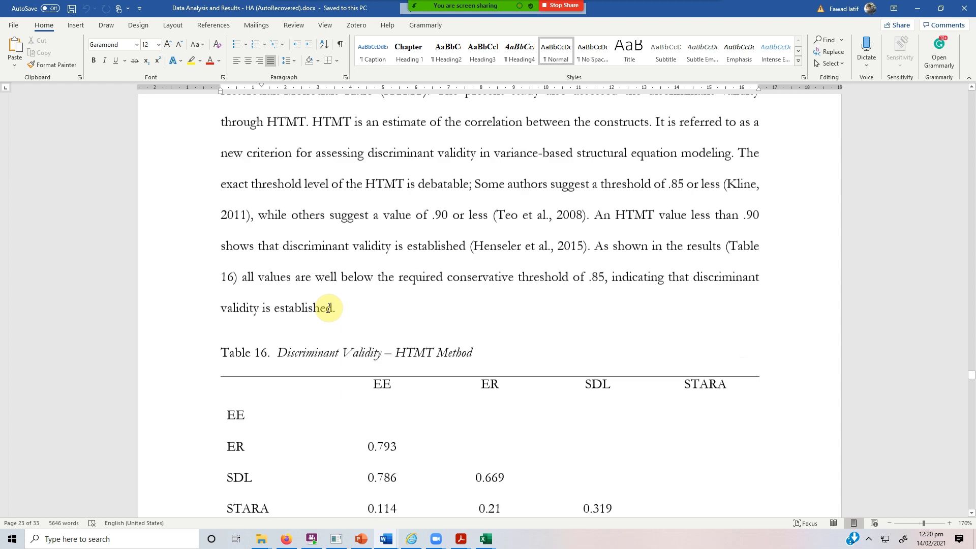
pyautogui.scroll(3, 257, 224)
pyautogui.scroll(1, 326, 220)
pyautogui.click(417, 210)
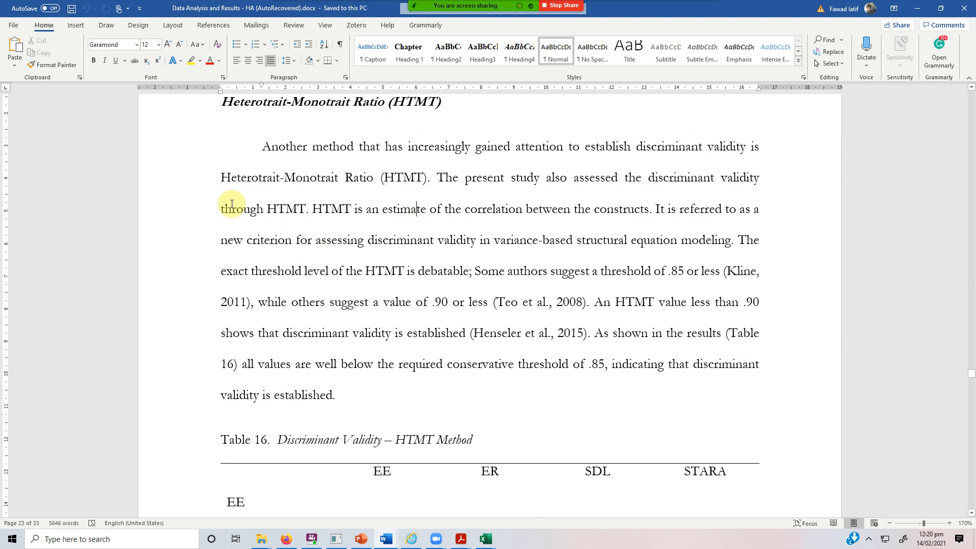
pyautogui.moveTo(266, 152); pyautogui.dragTo(479, 353)
pyautogui.click(357, 358)
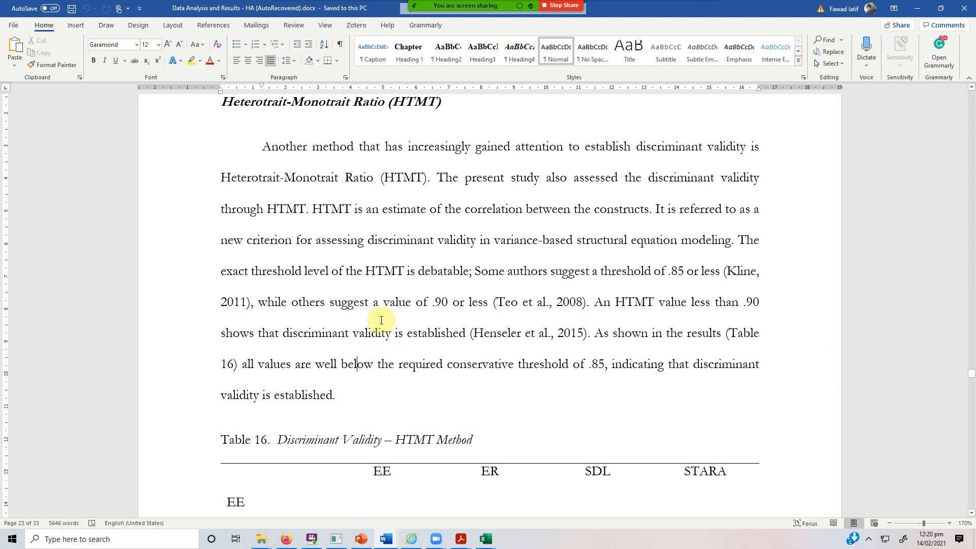
# - Go to Table 17, Cross Loadings, and compare the ENG1 to ENG8 loadings on EE with those on the other constructs
pyautogui.scroll(-15, 383, 326)
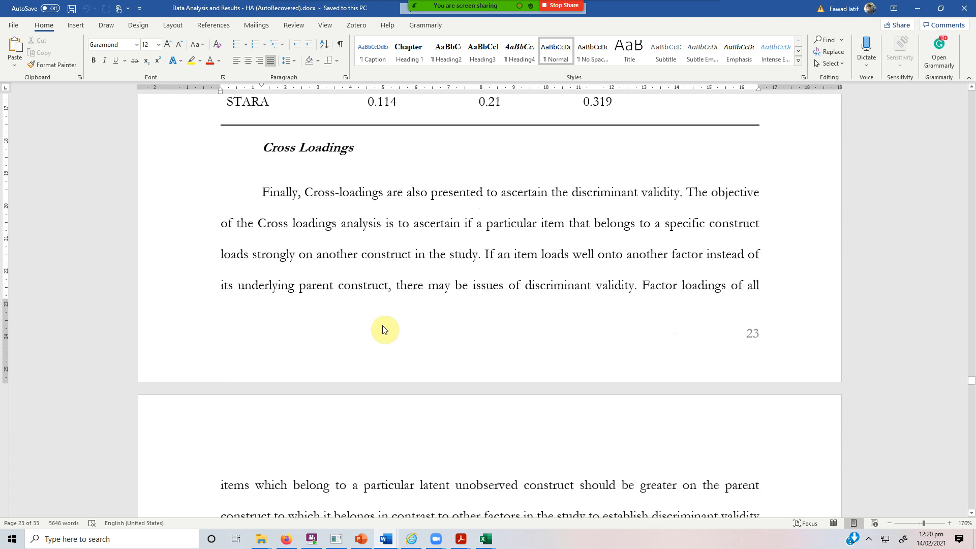
pyautogui.scroll(-15, 383, 325)
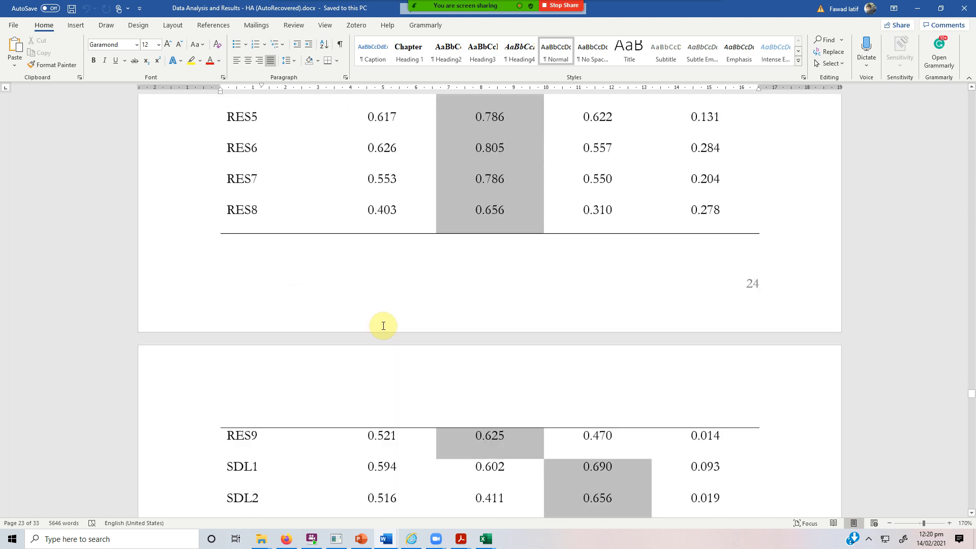
pyautogui.scroll(11, 383, 326)
pyautogui.scroll(3, 383, 326)
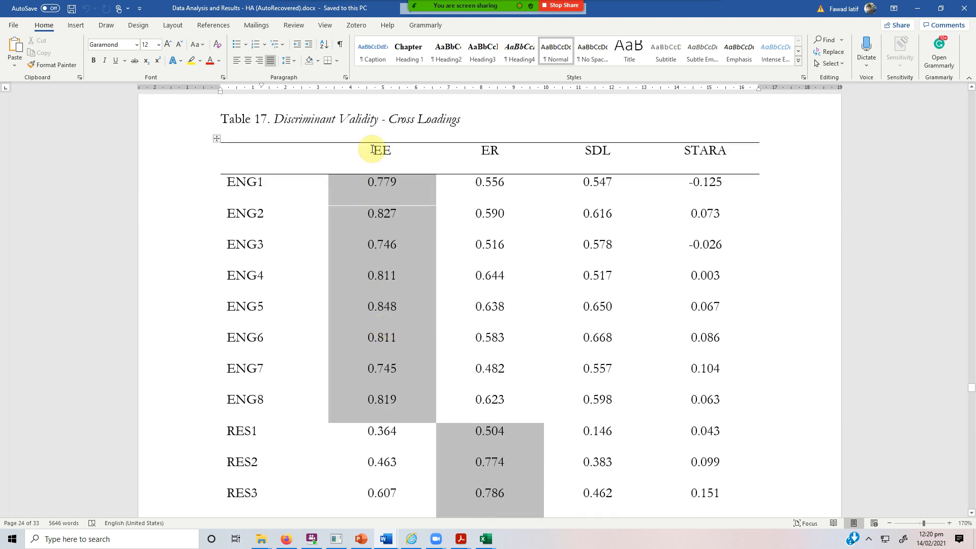
pyautogui.moveTo(250, 181); pyautogui.dragTo(266, 401)
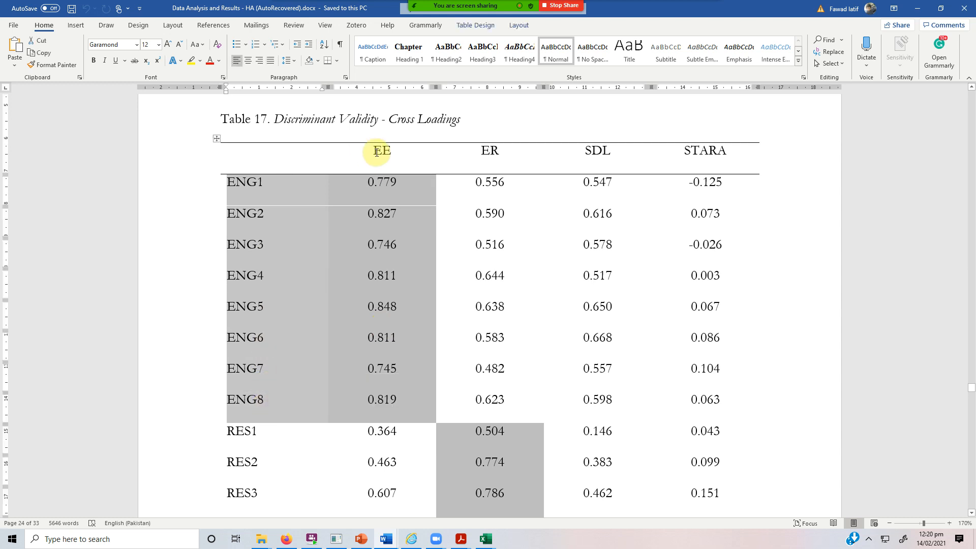
pyautogui.moveTo(377, 153); pyautogui.dragTo(386, 154)
pyautogui.click(378, 185)
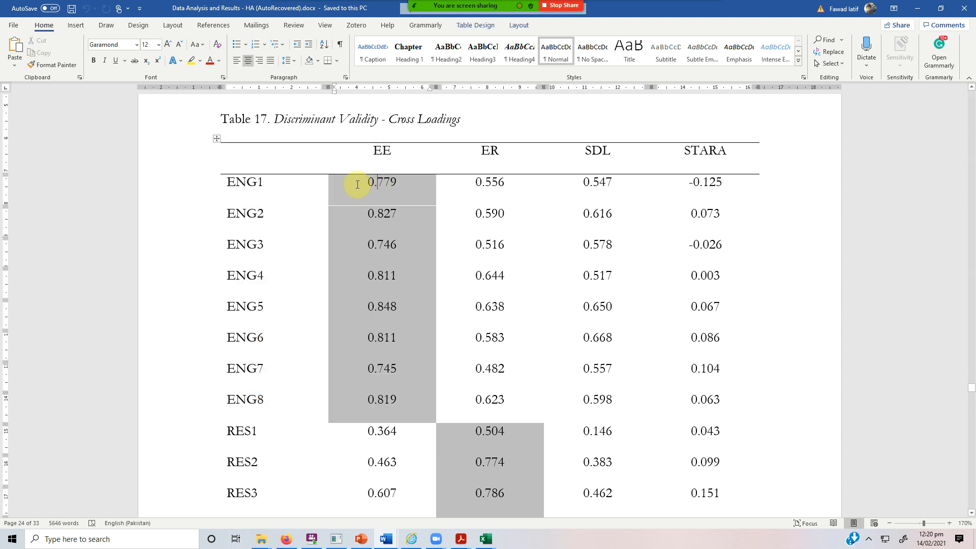
pyautogui.doubleClick(379, 181)
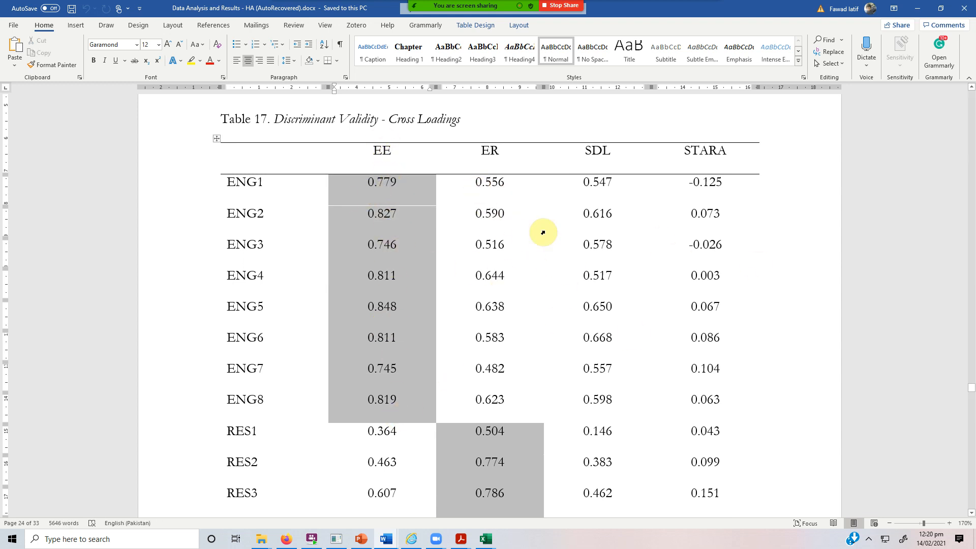
# - Review the ER, SDL and STARA item loadings through the end of Table 17, and return to the Discriminant Validity section
pyautogui.scroll(-2, 495, 308)
pyautogui.scroll(-1, 495, 308)
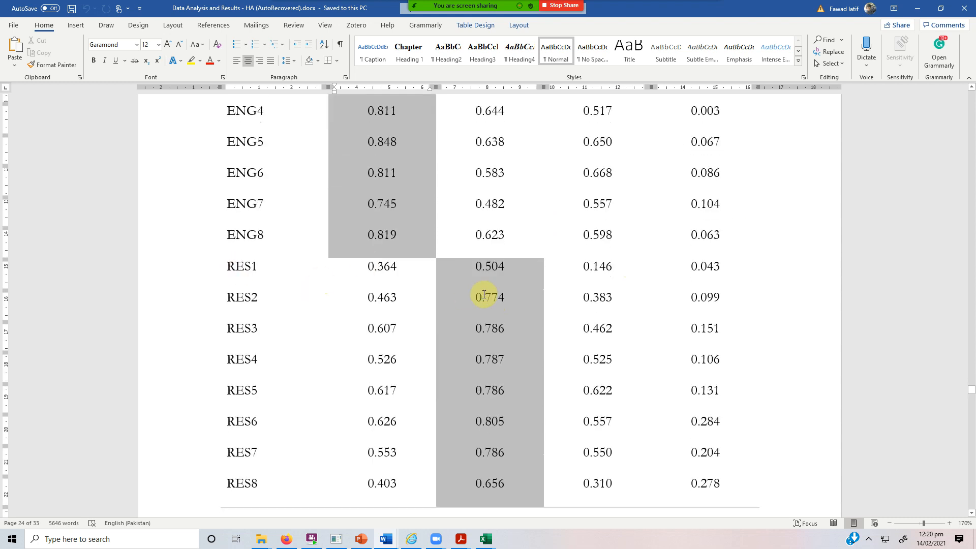
pyautogui.scroll(4, 479, 294)
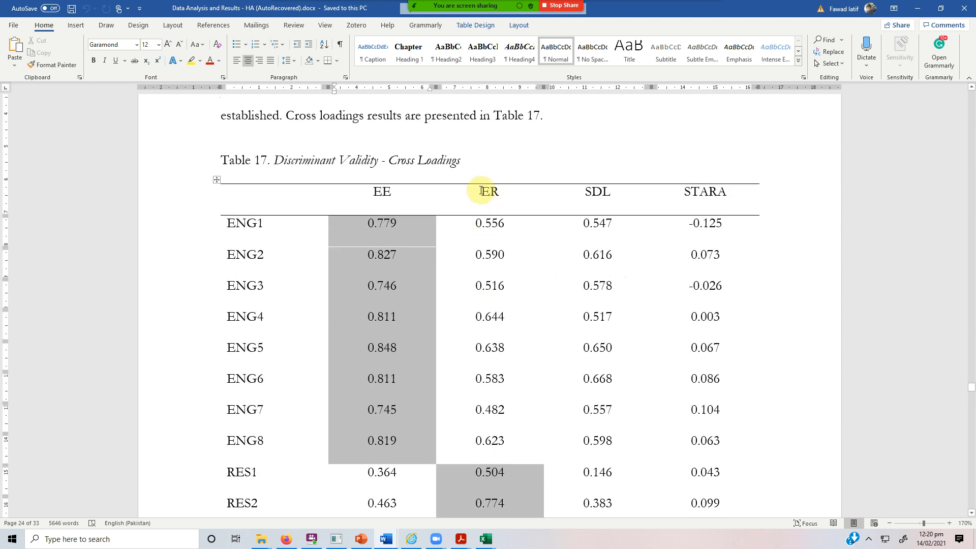
pyautogui.moveTo(492, 192); pyautogui.dragTo(500, 191)
pyautogui.scroll(-14, 511, 325)
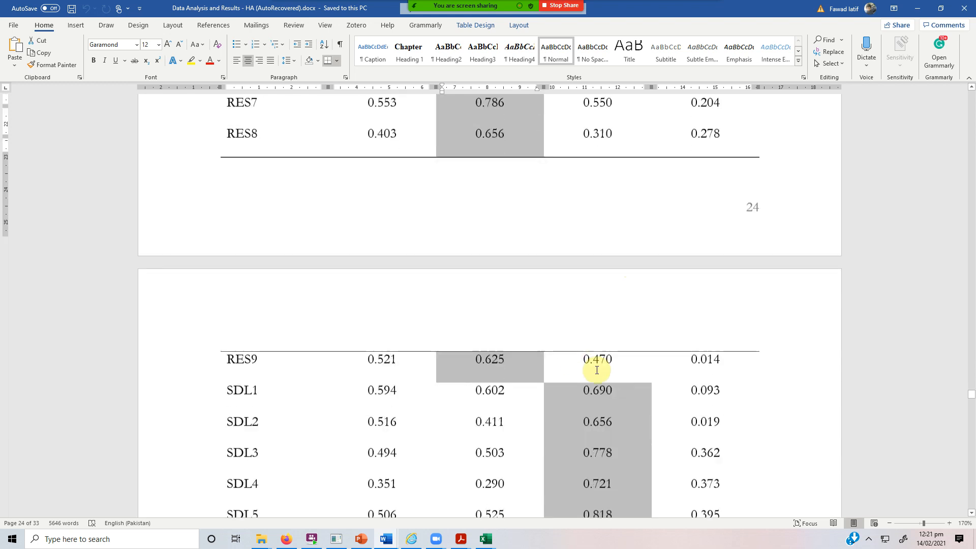
pyautogui.scroll(-13, 617, 424)
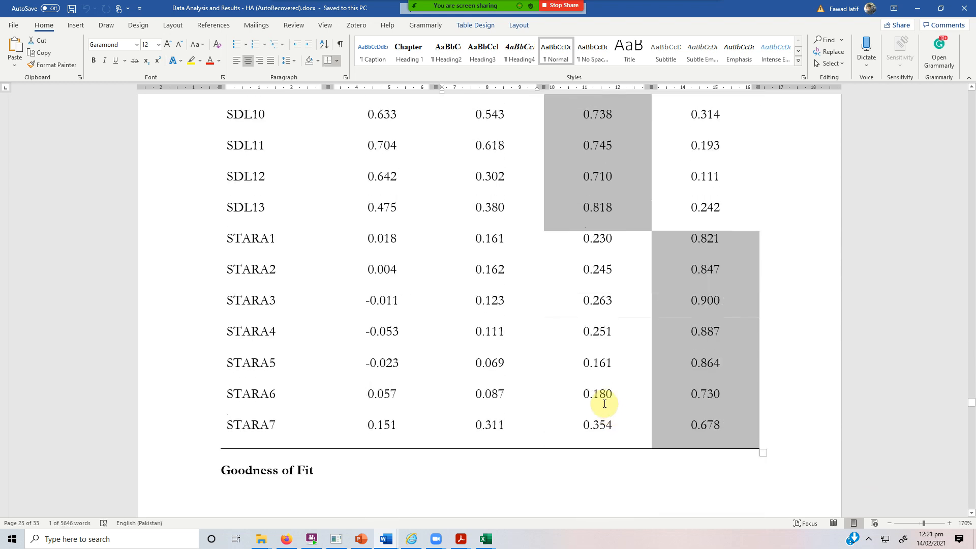
pyautogui.scroll(20, 604, 403)
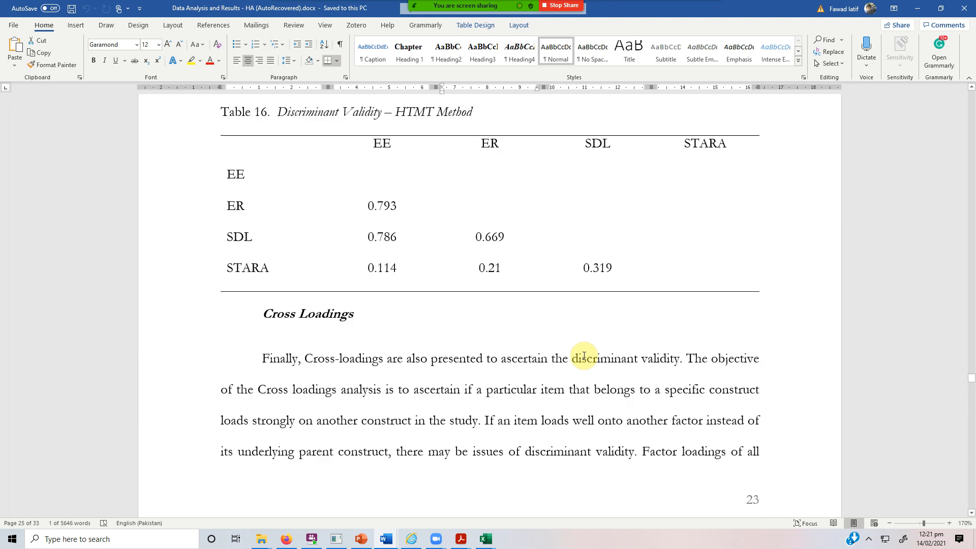
pyautogui.scroll(20, 564, 325)
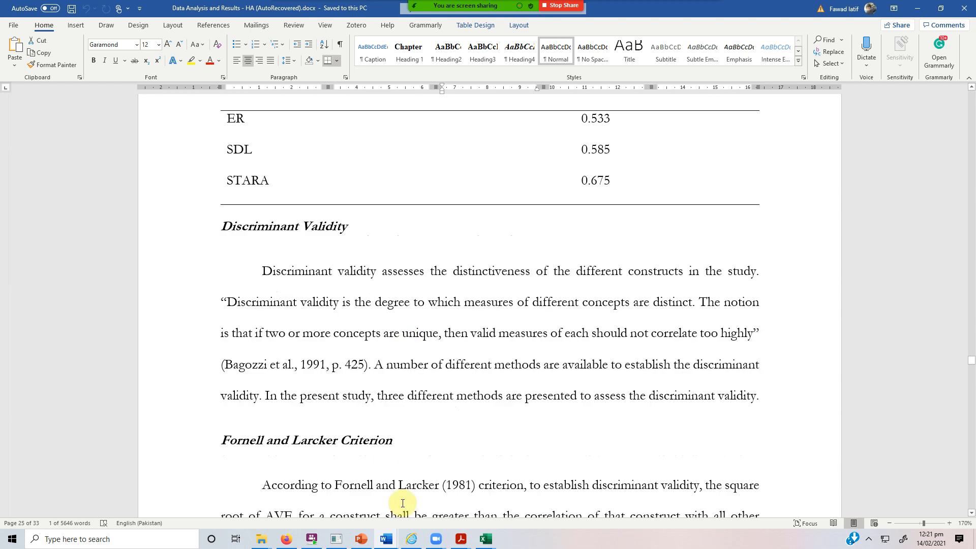
pyautogui.scroll(2, 387, 470)
# - Switch to the Discriminant Validity report in SmartPLS and check the meeting's additional options and participants
pyautogui.moveTo(334, 540)
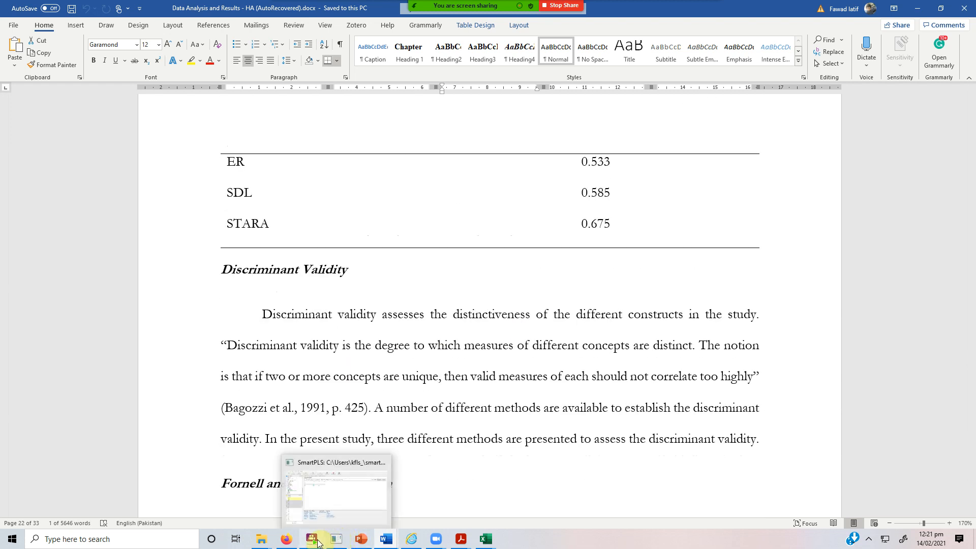
pyautogui.click(344, 494)
pyautogui.click(704, 14)
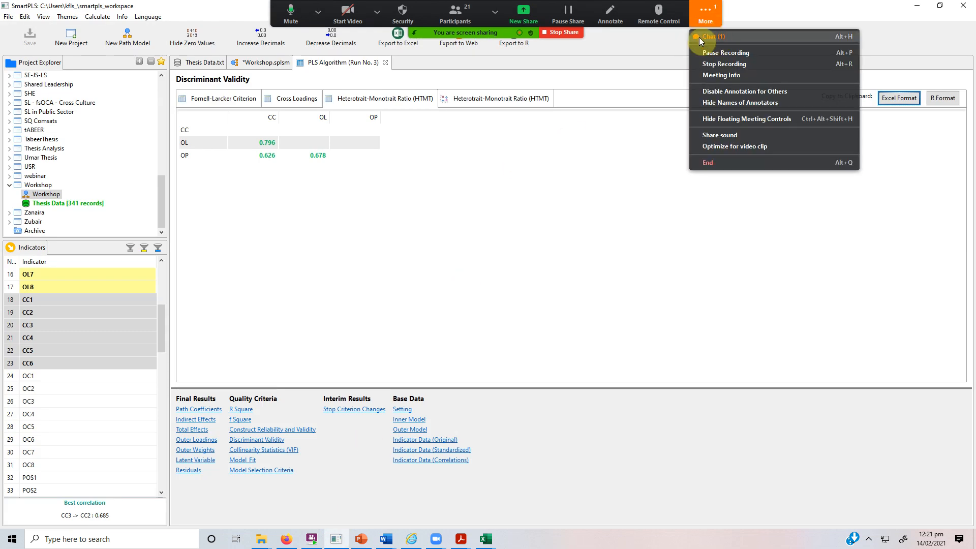
pyautogui.click(455, 10)
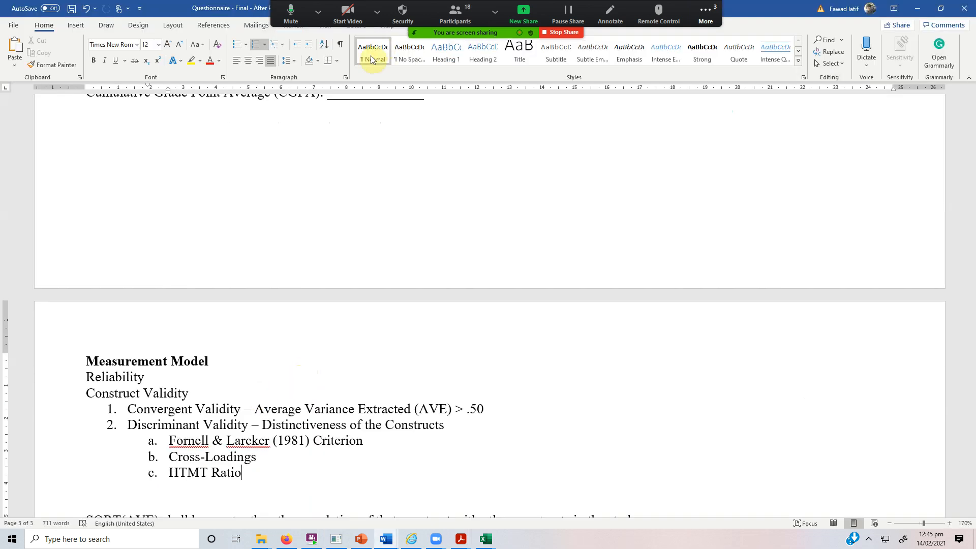
# - Switch to SmartPLS, collapse the Workshop project, and close the copied thesis model from the China and Pakistan data project, keeping the original model open
pyautogui.click(209, 389)
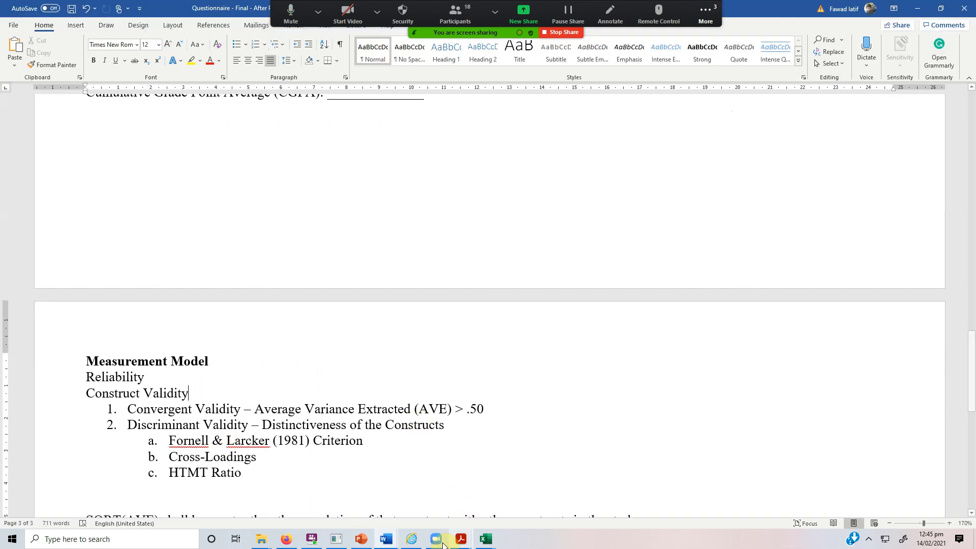
pyautogui.click(336, 539)
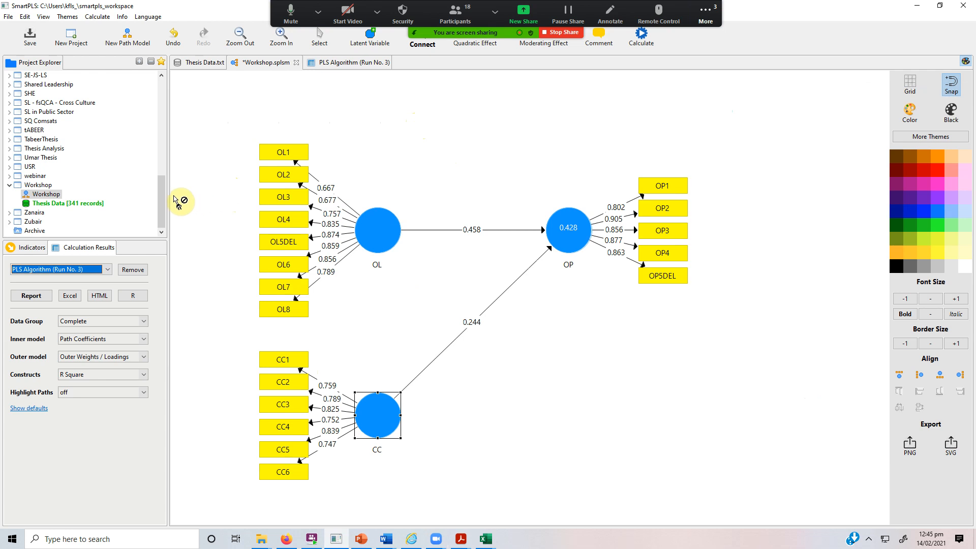
pyautogui.click(10, 187)
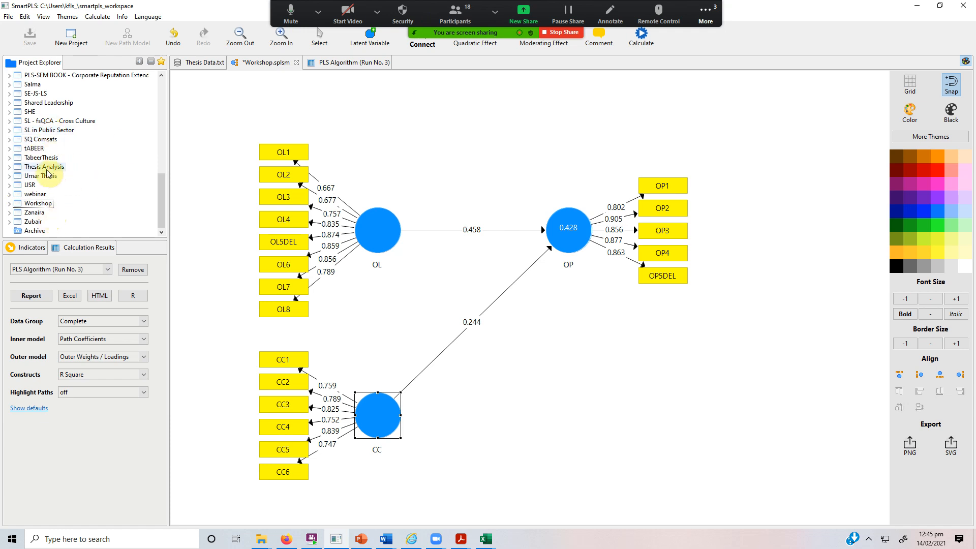
pyautogui.scroll(3, 48, 172)
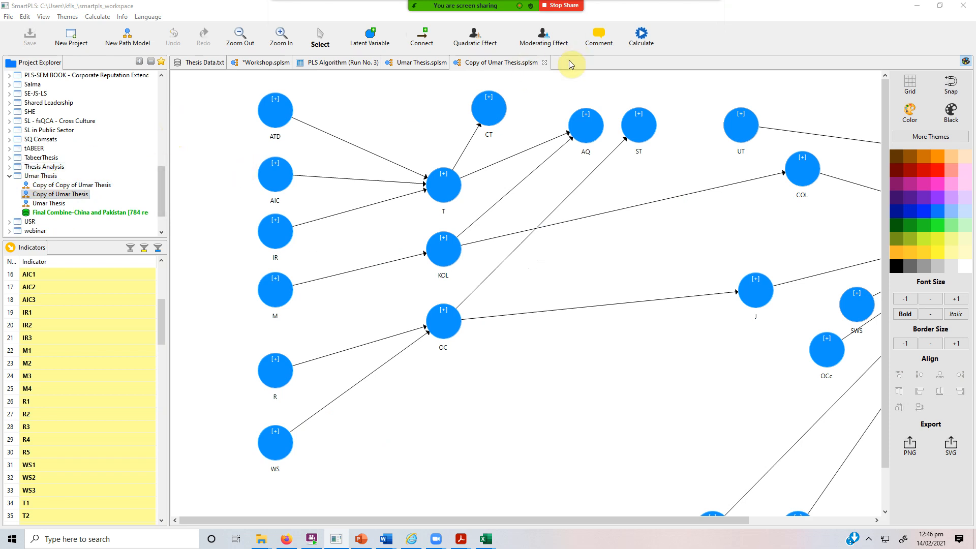
pyautogui.click(544, 62)
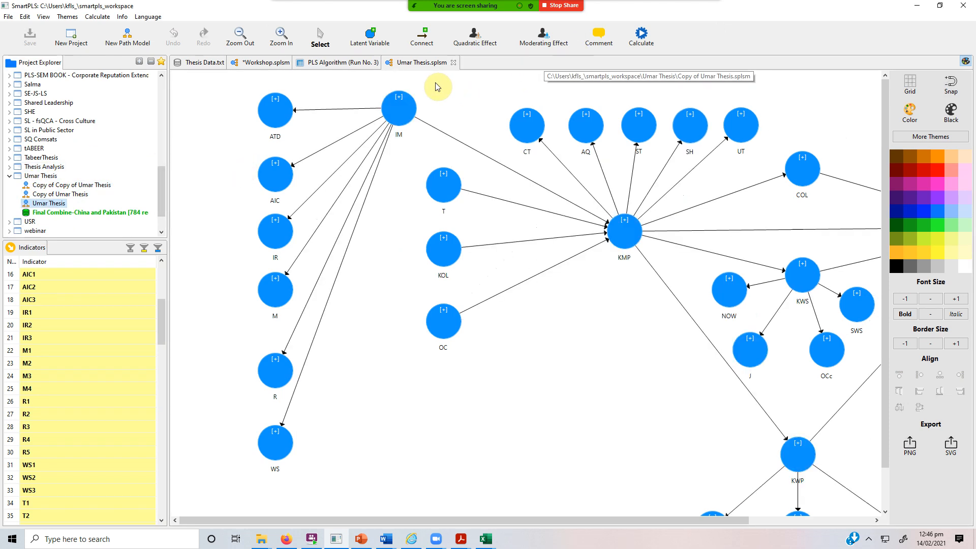
# - Close the open thesis model and create a new path model named WS in the thesis project with the China and Pakistan data
pyautogui.click(454, 63)
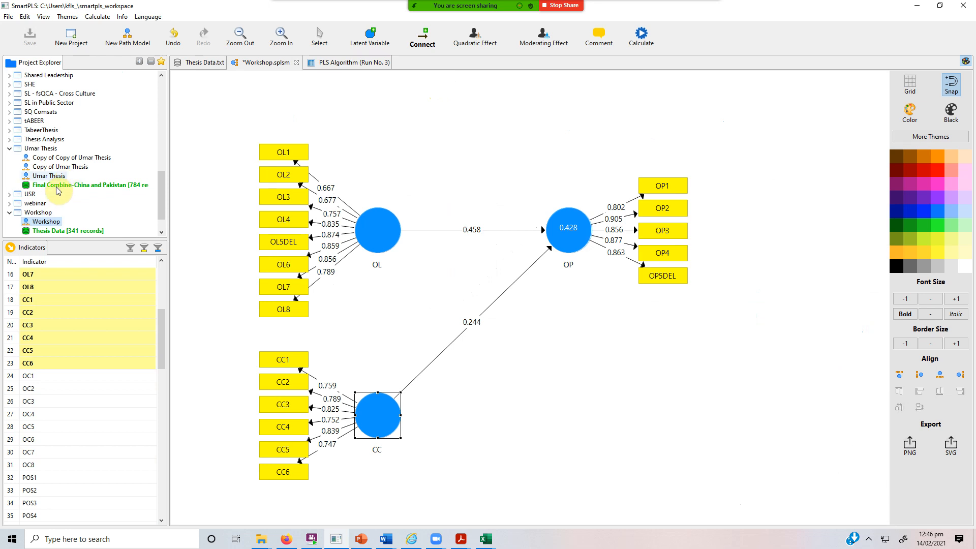
pyautogui.scroll(-1, 74, 214)
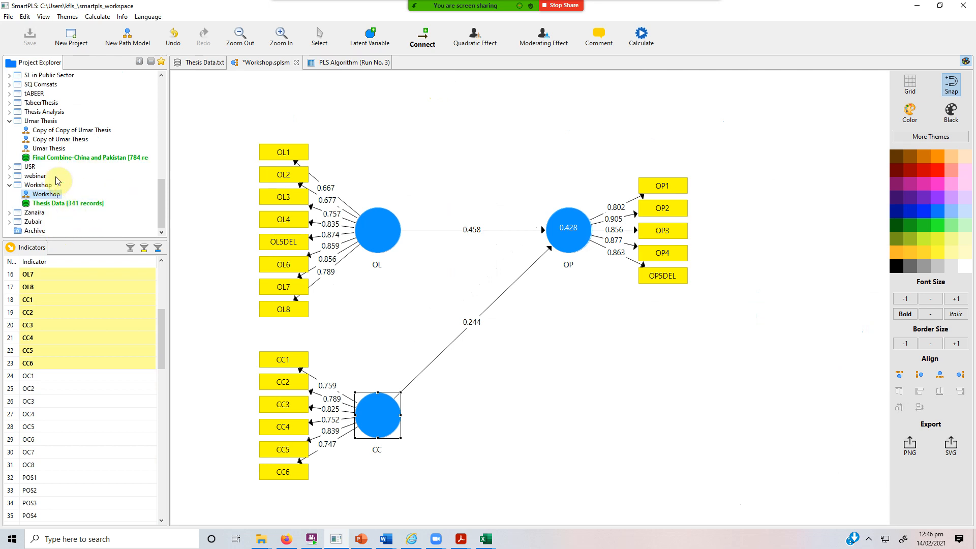
pyautogui.rightClick(42, 125)
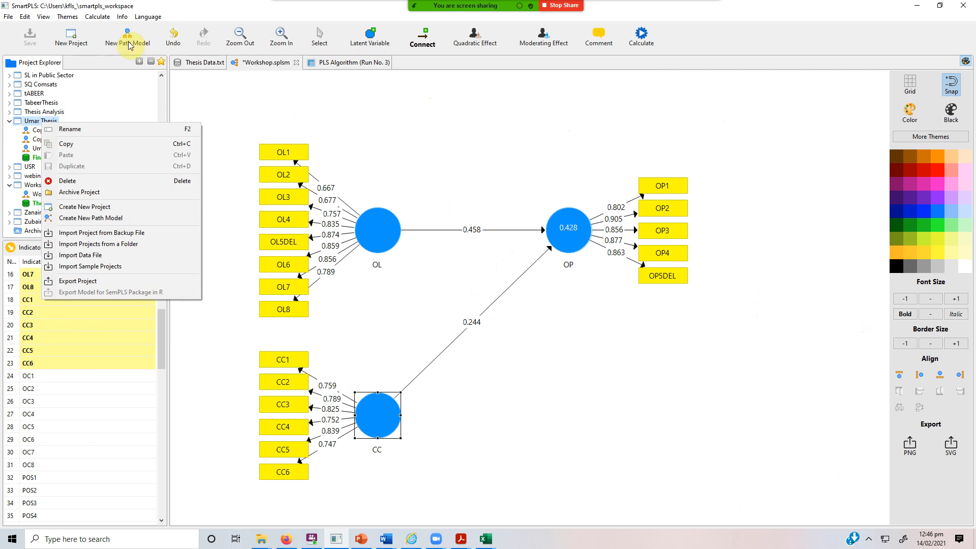
pyautogui.click(116, 223)
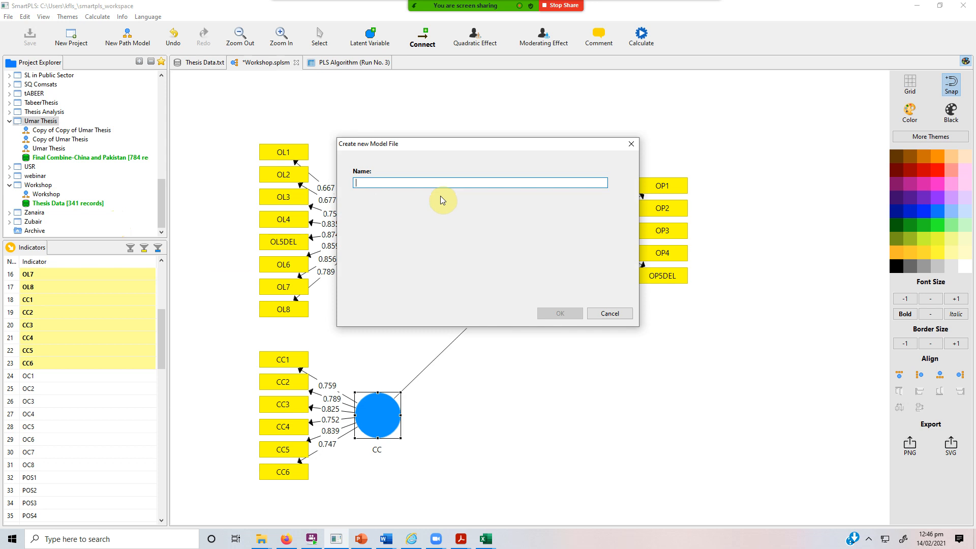
pyautogui.write('WS')
pyautogui.press('Return')
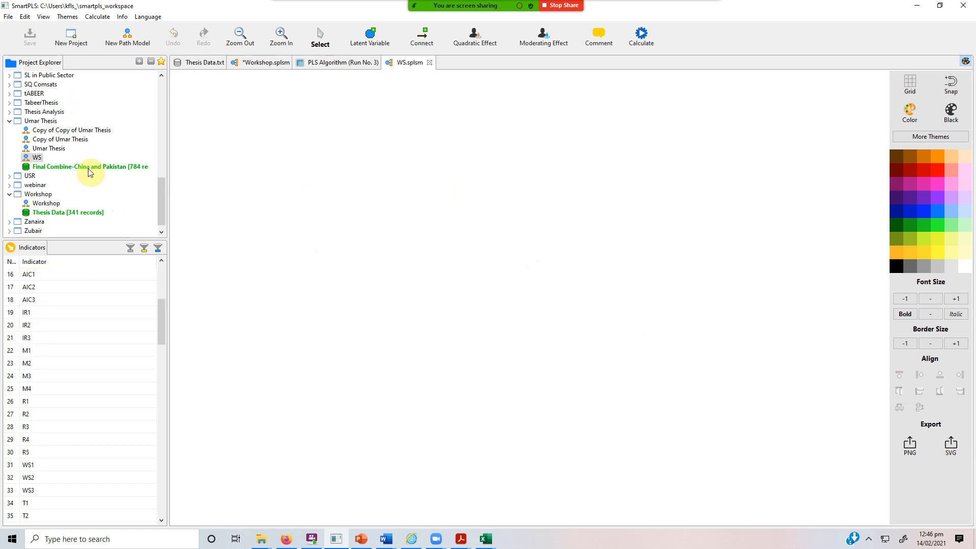
# - Add a latent variable with indicators ATD1 to ATD4 near the upper left of the empty model
pyautogui.scroll(-8, 108, 357)
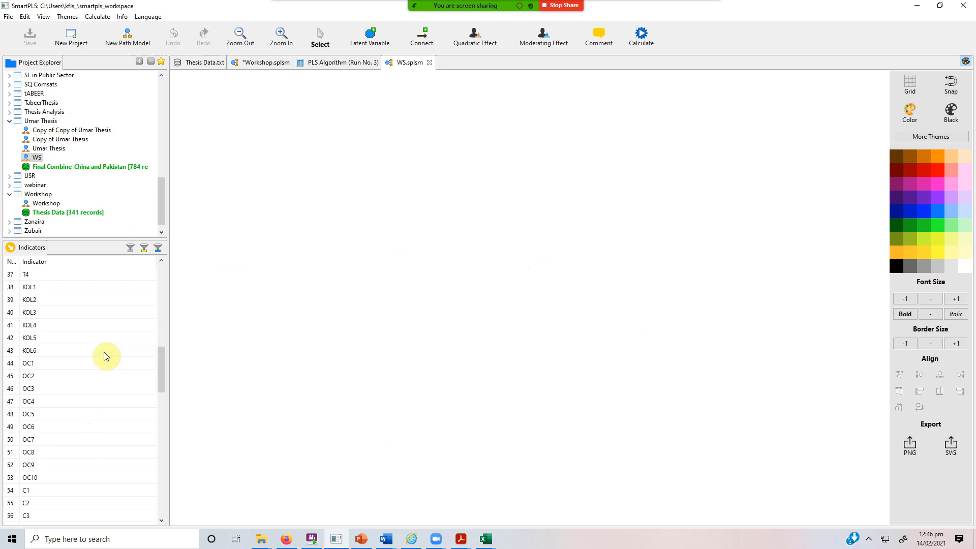
pyautogui.scroll(13, 94, 351)
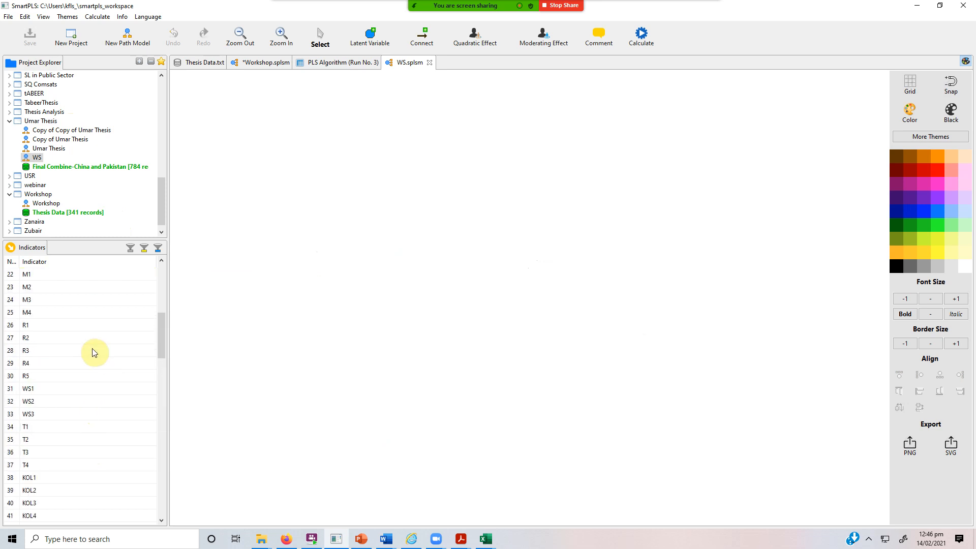
pyautogui.scroll(-4, 81, 442)
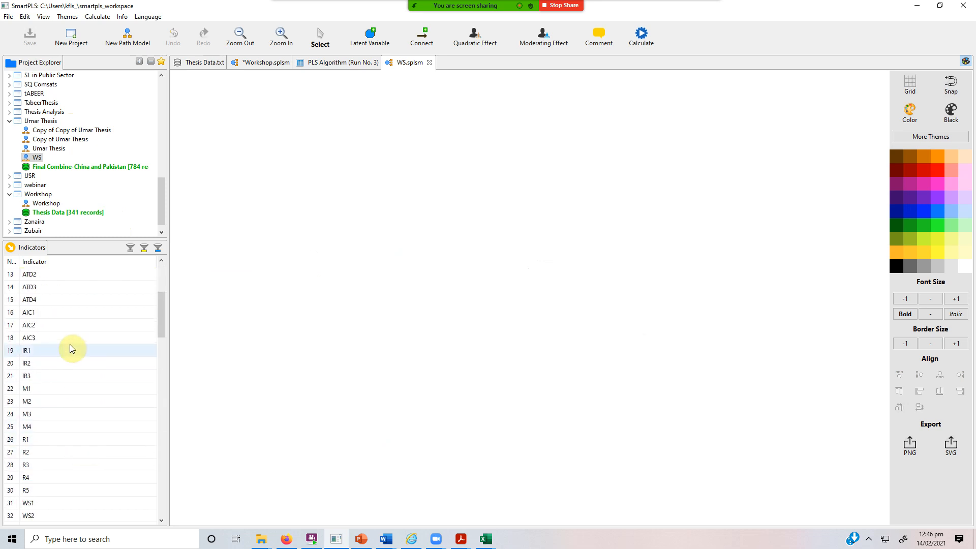
pyautogui.scroll(2, 69, 348)
pyautogui.click(51, 339)
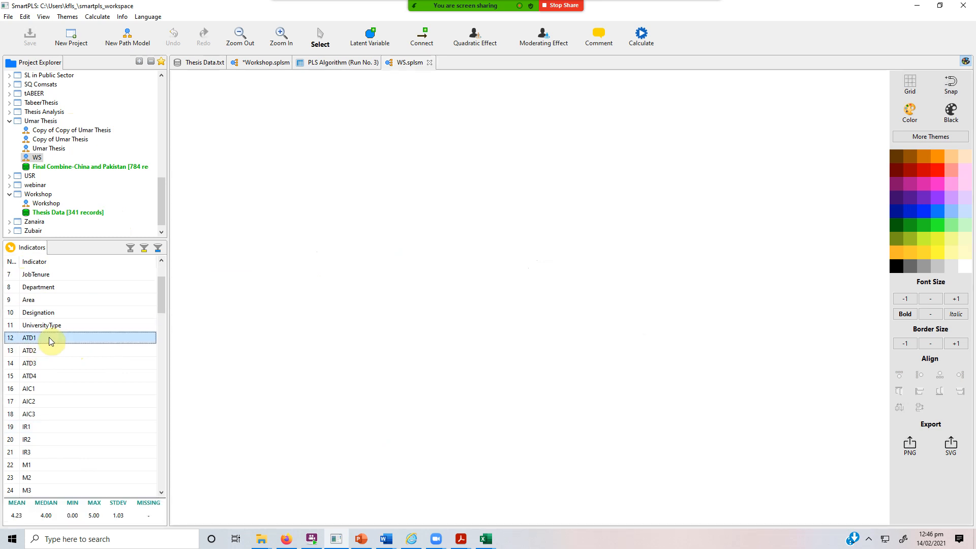
pyautogui.hotkey('shift', 'Down')
pyautogui.hotkey('shift', 'Down')
pyautogui.hotkey('shift', 'Down')
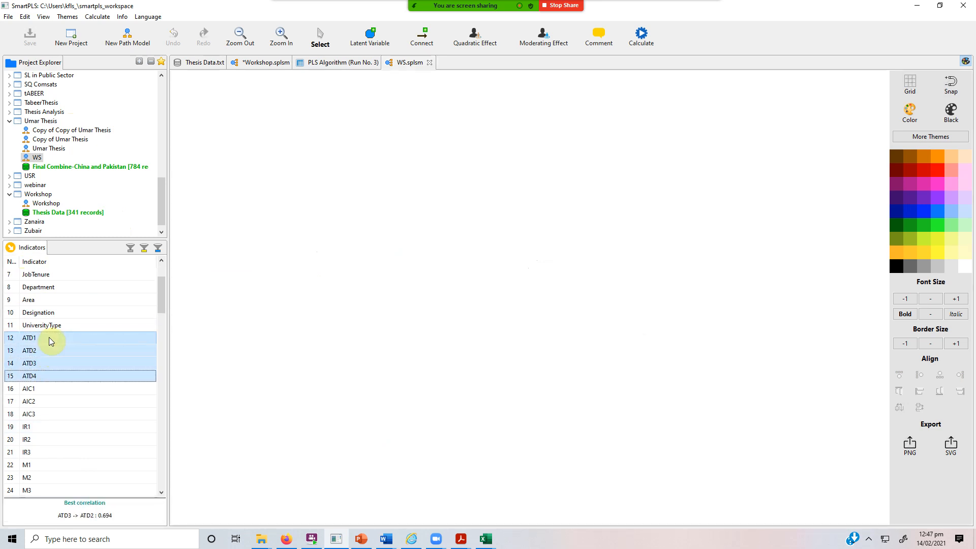
pyautogui.moveTo(41, 350); pyautogui.dragTo(269, 127)
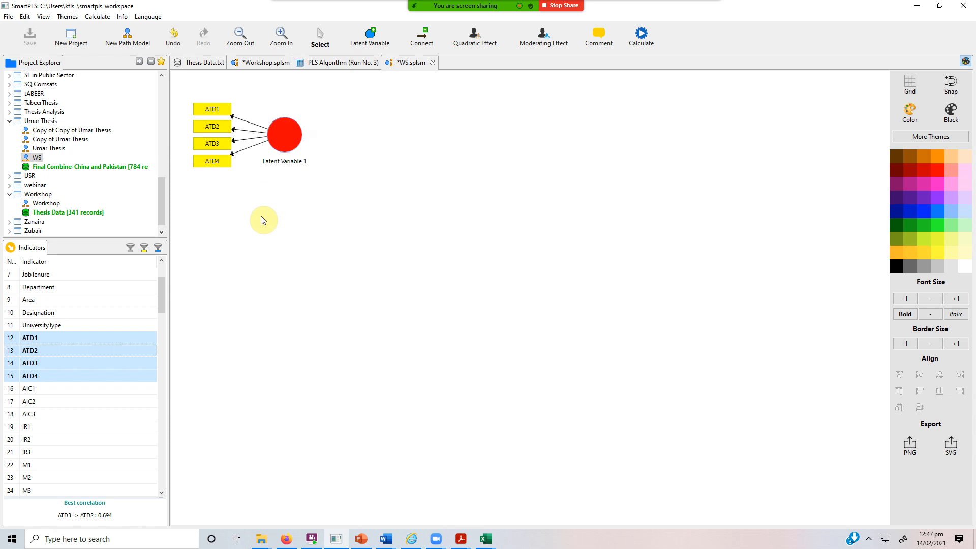
# - Add a latent variable with indicators AIC1 to AIC3 below the ATD construct
pyautogui.click(56, 389)
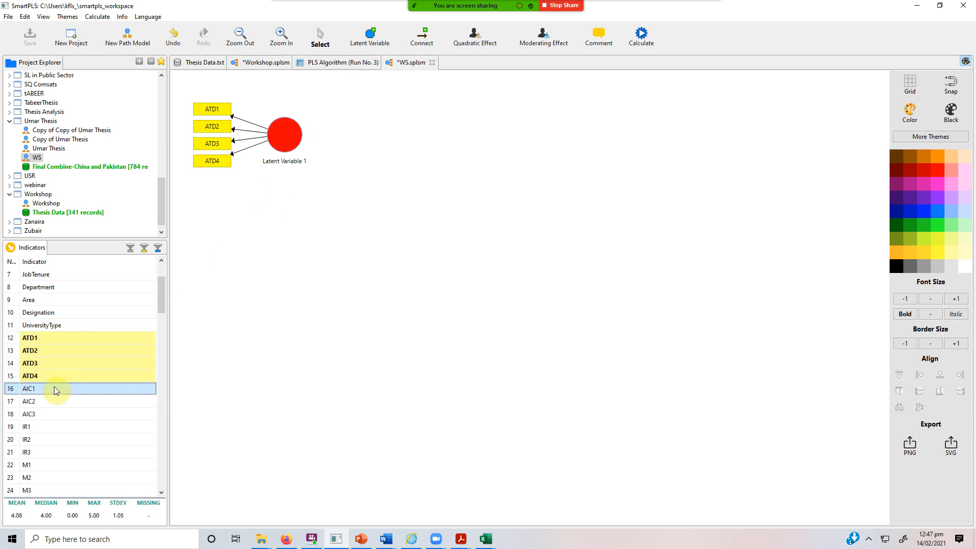
pyautogui.hotkey('shift', 'Down')
pyautogui.hotkey('shift', 'Down')
pyautogui.moveTo(56, 390); pyautogui.dragTo(254, 221)
# - Add a latent variable with indicators IR1 to IR3 below the AIC construct
pyautogui.click(45, 428)
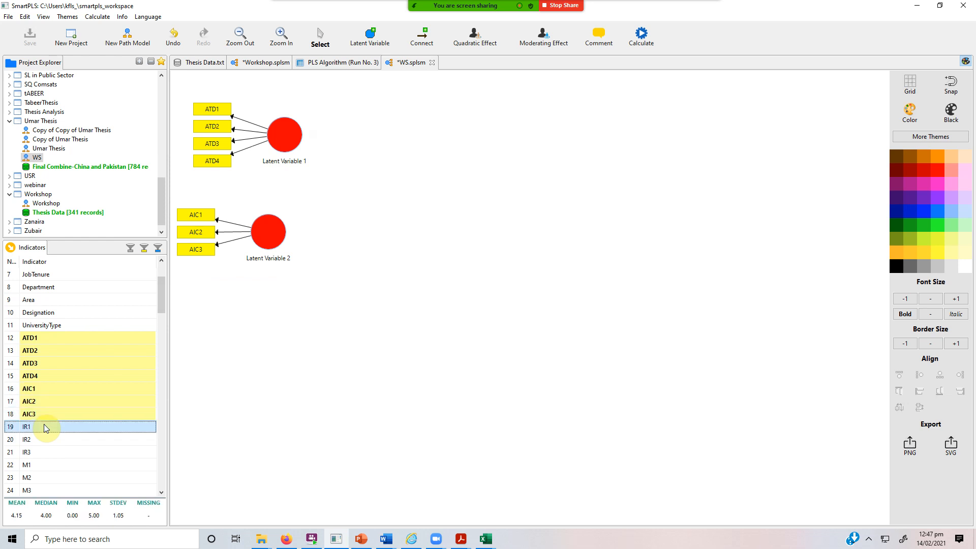
pyautogui.hotkey('shift', 'Down')
pyautogui.hotkey('shift', 'Down')
pyautogui.hotkey('shift', 'Down')
pyautogui.hotkey('shift', 'Up')
pyautogui.moveTo(45, 428); pyautogui.dragTo(191, 343)
# - Add a latent variable with indicators M1 to M4 below the IR construct
pyautogui.click(33, 466)
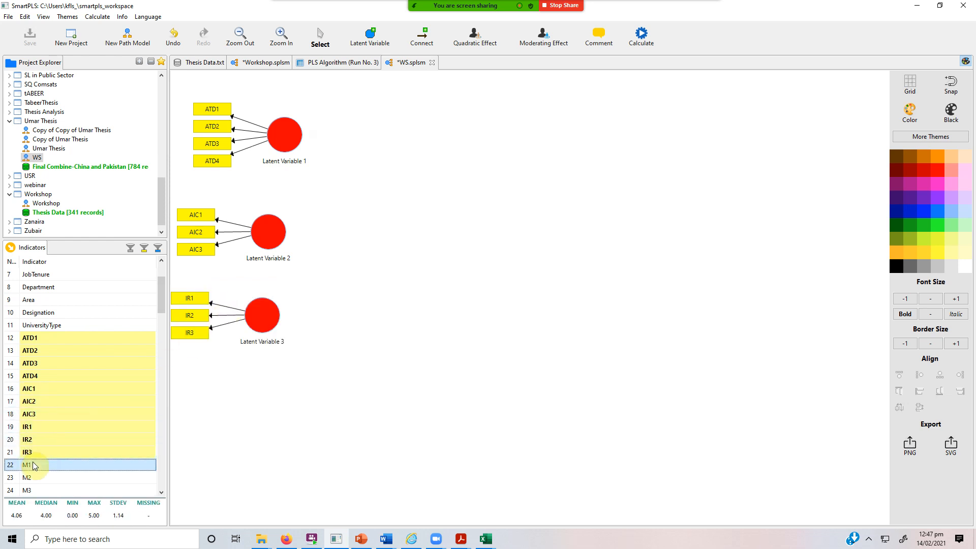
pyautogui.hotkey('shift', 'Down')
pyautogui.hotkey('shift', 'Down')
pyautogui.hotkey('shift', 'Down')
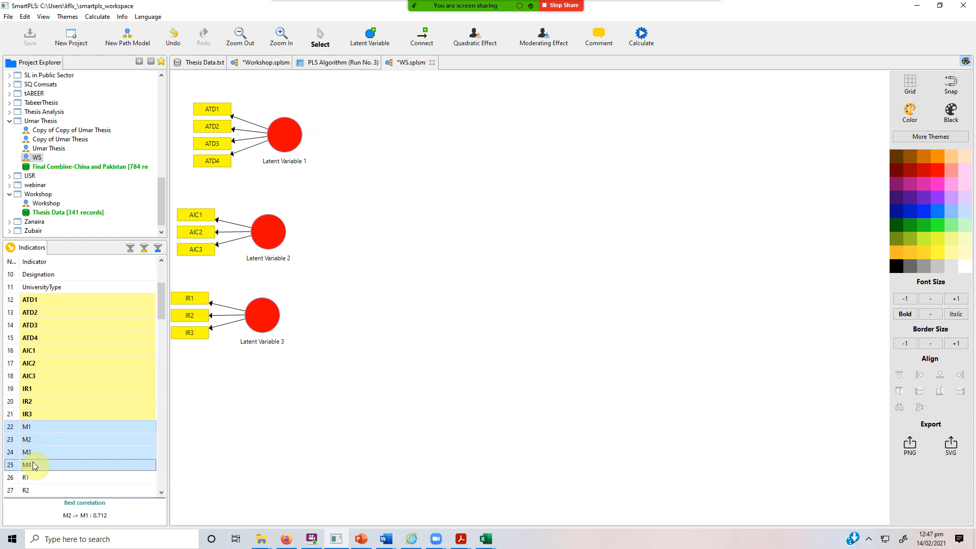
pyautogui.moveTo(34, 466); pyautogui.dragTo(239, 414)
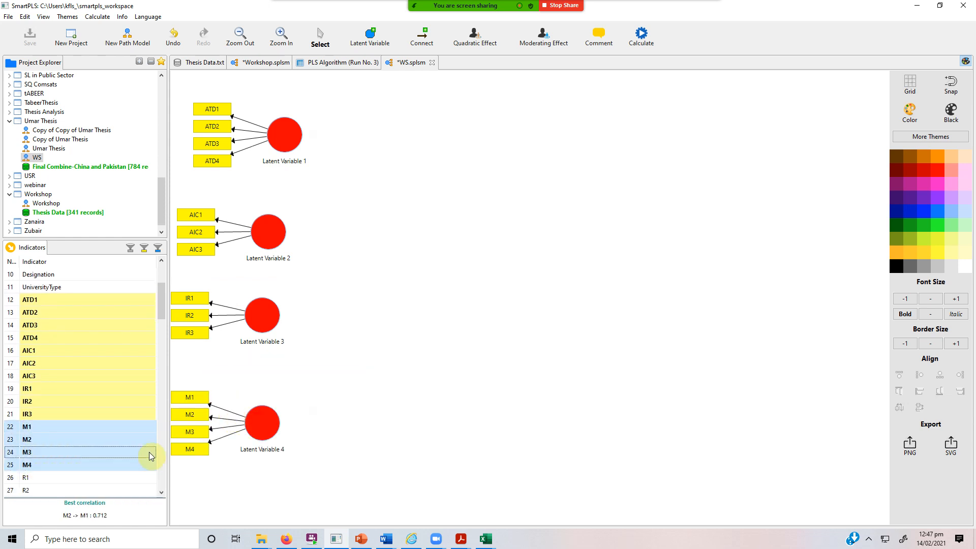
# - Add a latent variable with indicators UP1 to UP5 to the right of the four existing constructs
pyautogui.scroll(-20, 71, 447)
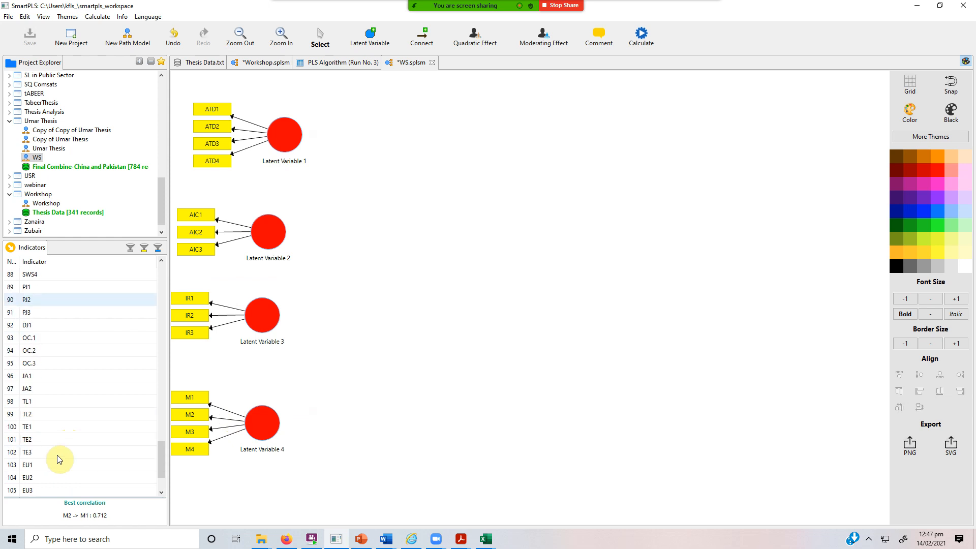
pyautogui.click(48, 443)
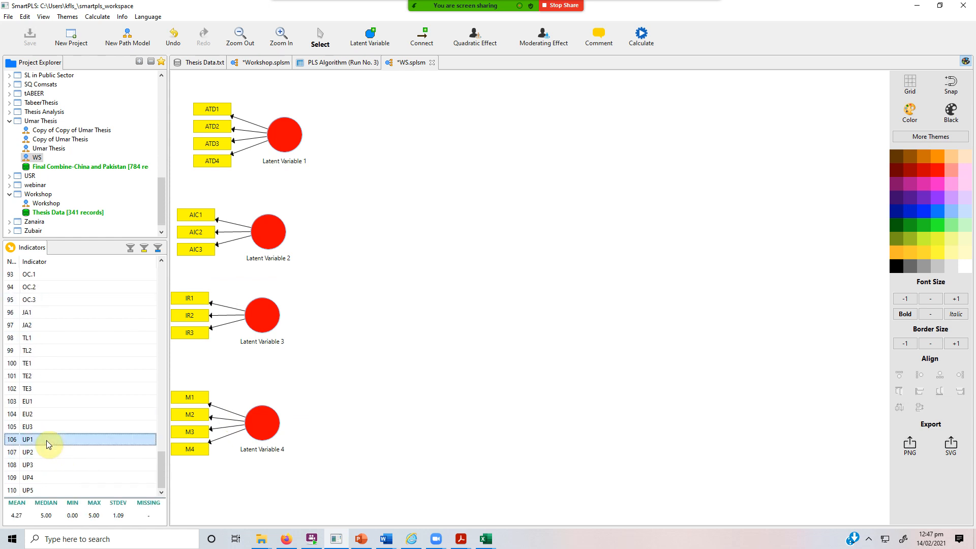
pyautogui.hotkey('shift', 'Down')
pyautogui.hotkey('shift', 'Down')
pyautogui.hotkey('shift', 'Down')
pyautogui.hotkey('shift', 'Down')
pyautogui.moveTo(48, 443); pyautogui.dragTo(545, 241)
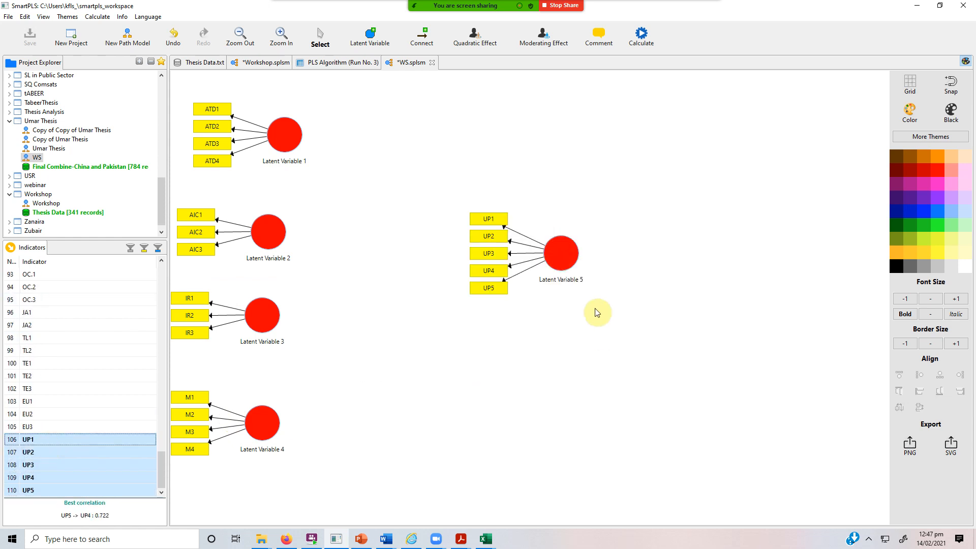
# - Rename the latent variable measured by UP1 to UP5 as UP
pyautogui.rightClick(563, 259)
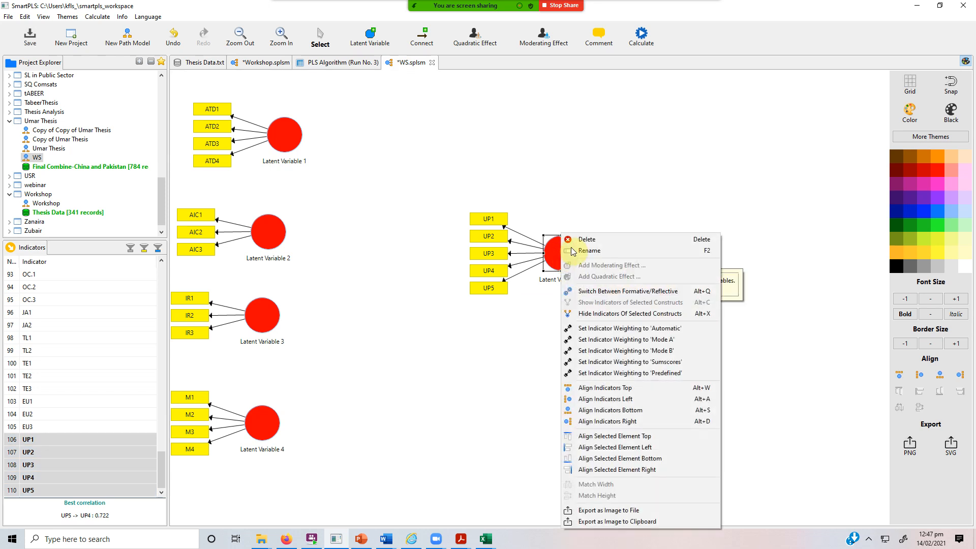
pyautogui.click(588, 252)
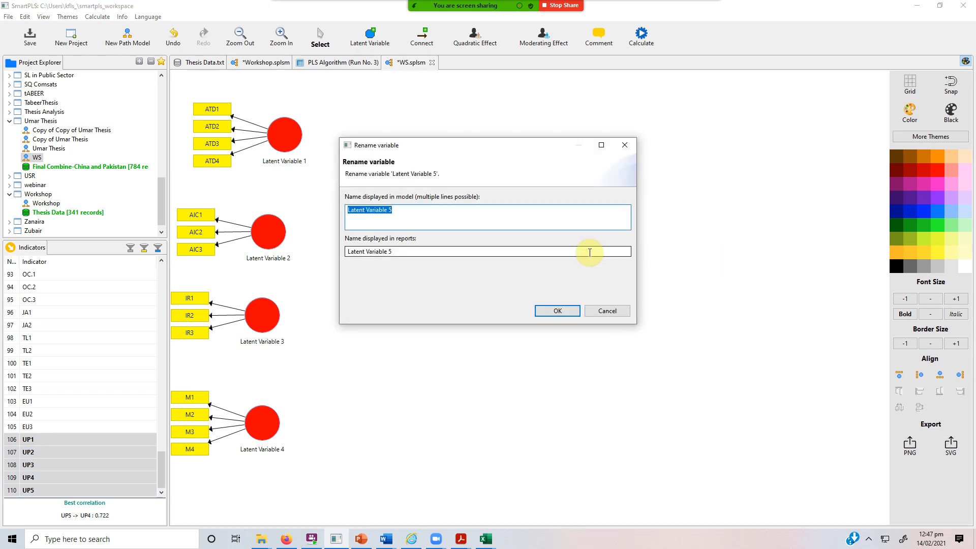
pyautogui.write('UP')
pyautogui.click(558, 311)
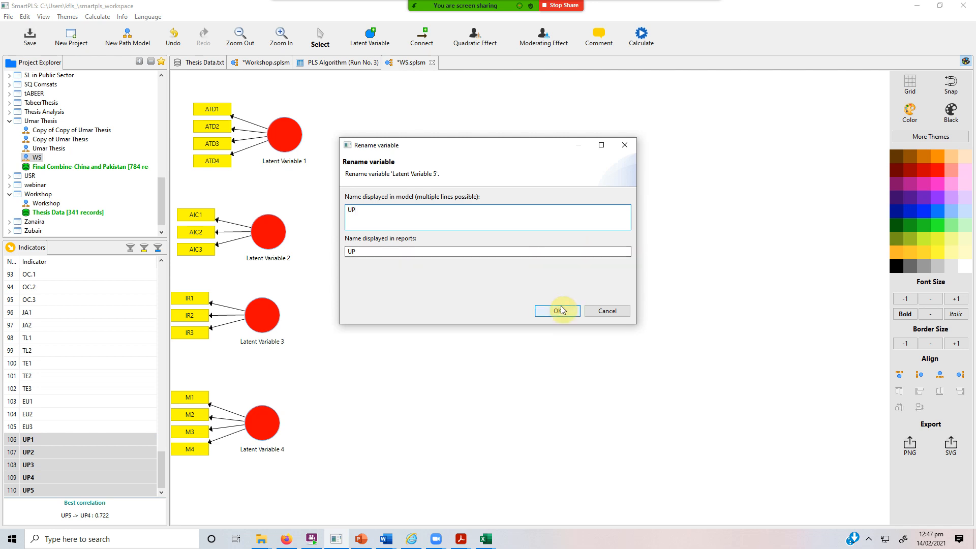
# - Rename the latent variables measured by the ATD and AIC items as ATD and AIC
pyautogui.doubleClick(287, 148)
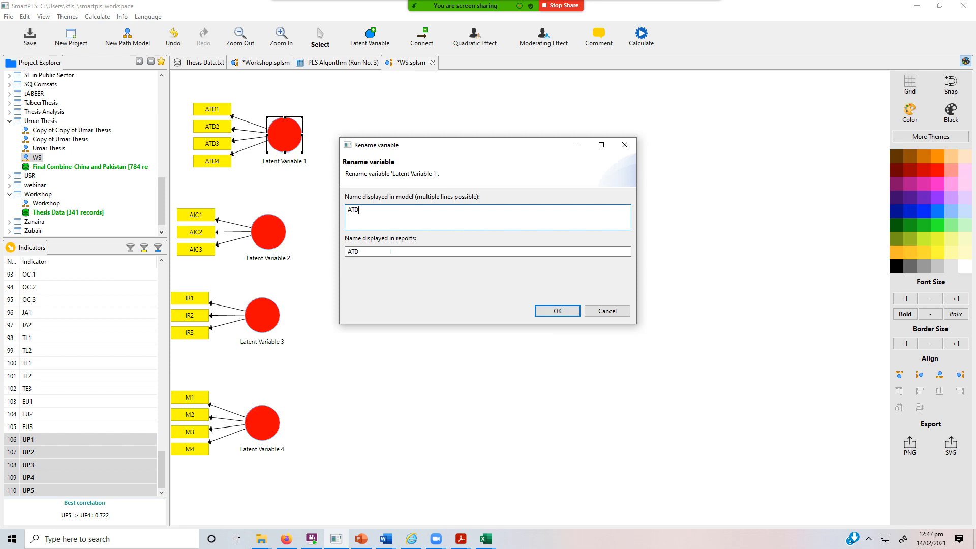
pyautogui.click(558, 310)
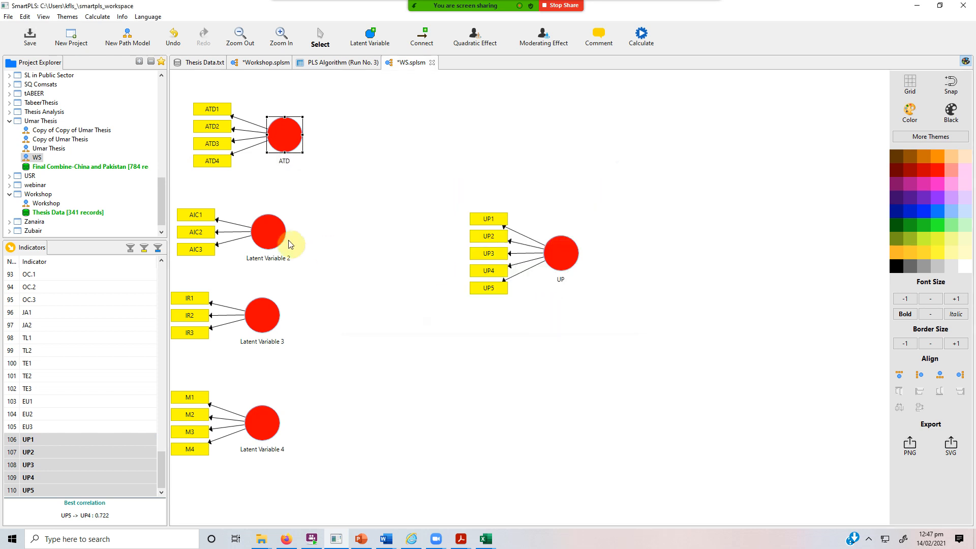
pyautogui.click(265, 241)
pyautogui.doubleClick(265, 241)
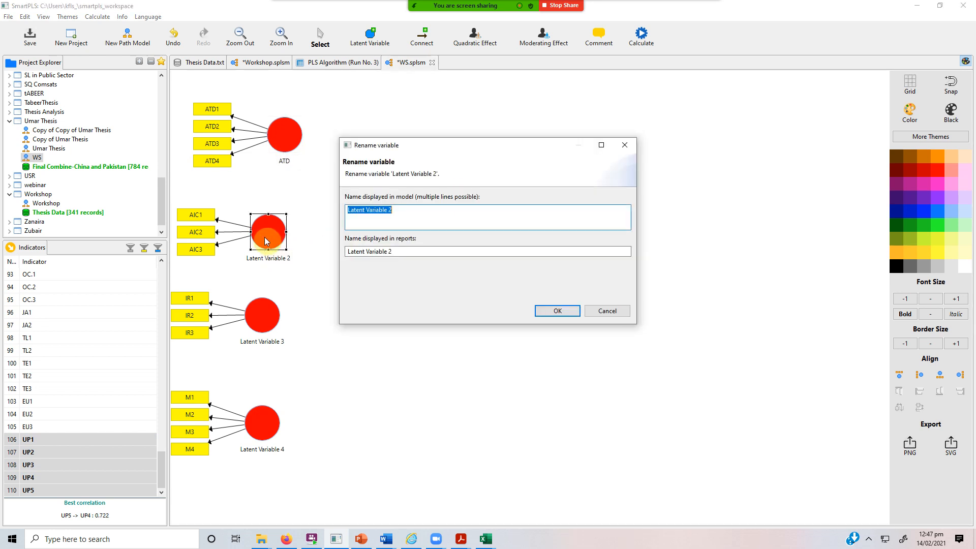
pyautogui.write('AIC')
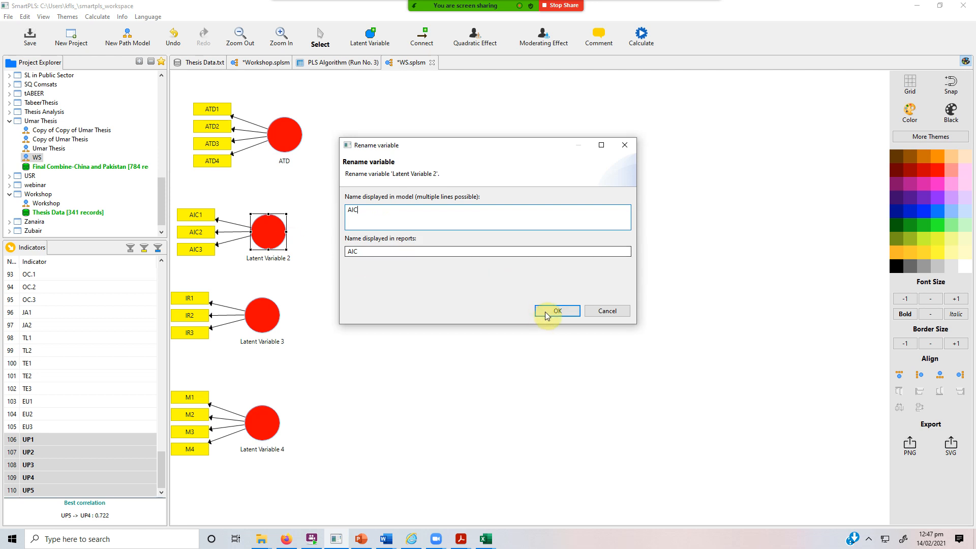
pyautogui.click(554, 311)
# - Rename the latent variables measured by the IR and M items as IR and M
pyautogui.click(255, 318)
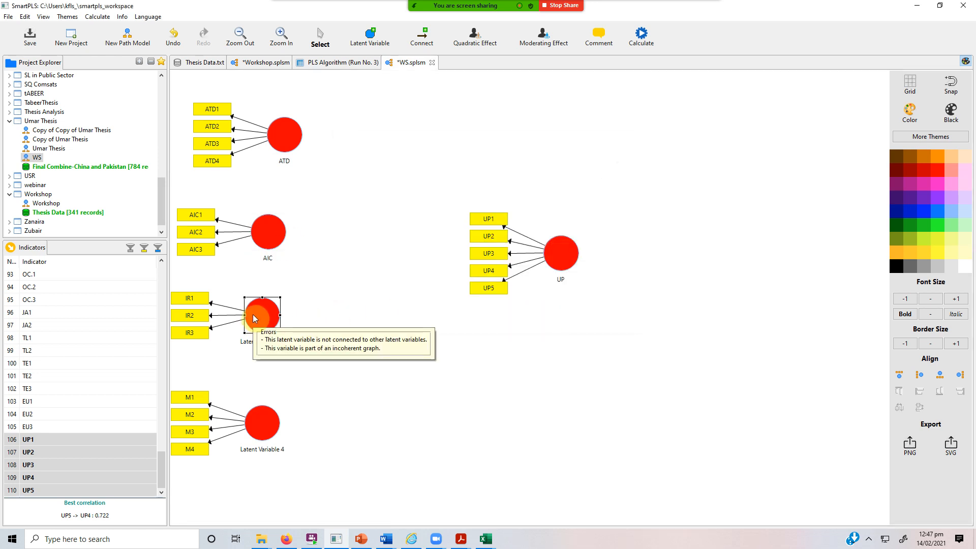
pyautogui.doubleClick(256, 317)
pyautogui.write('IR')
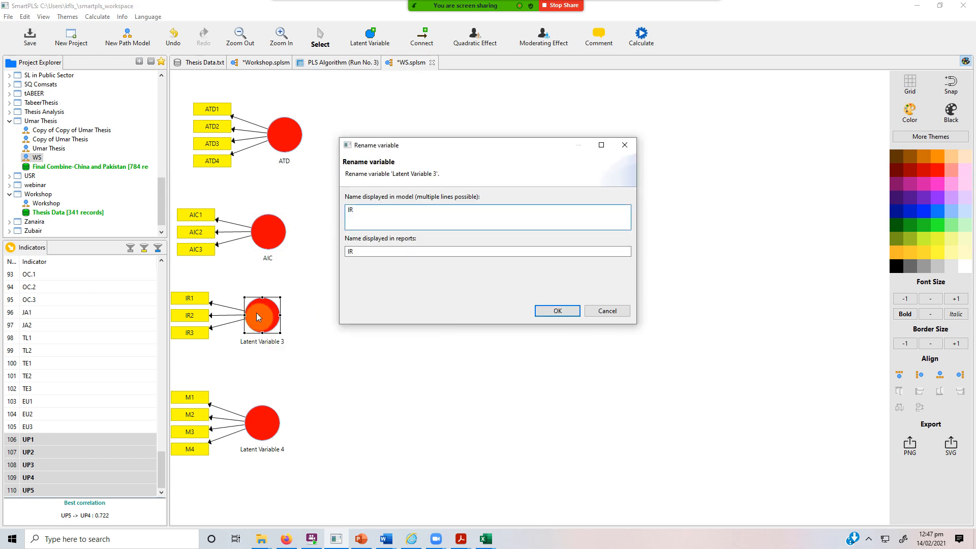
pyautogui.click(556, 310)
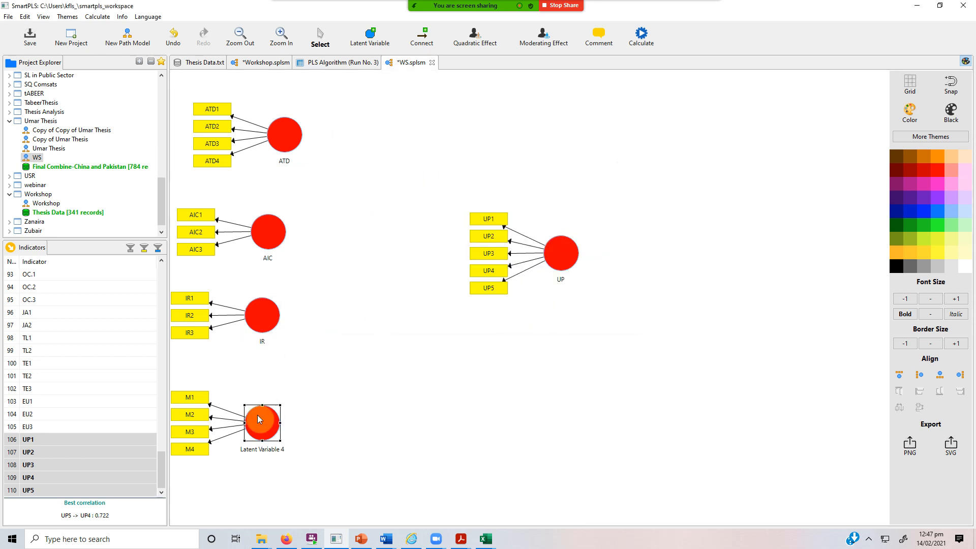
pyautogui.doubleClick(259, 419)
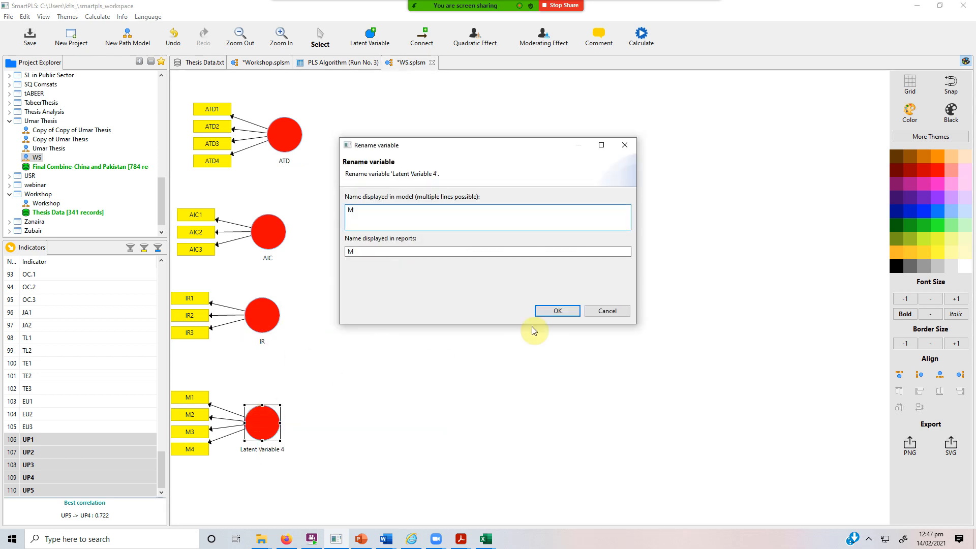
pyautogui.click(558, 310)
# - With Snap on, line up ATD, AIC, IR and M in one evenly spaced column, and align UP's indicators on its right side
pyautogui.click(952, 88)
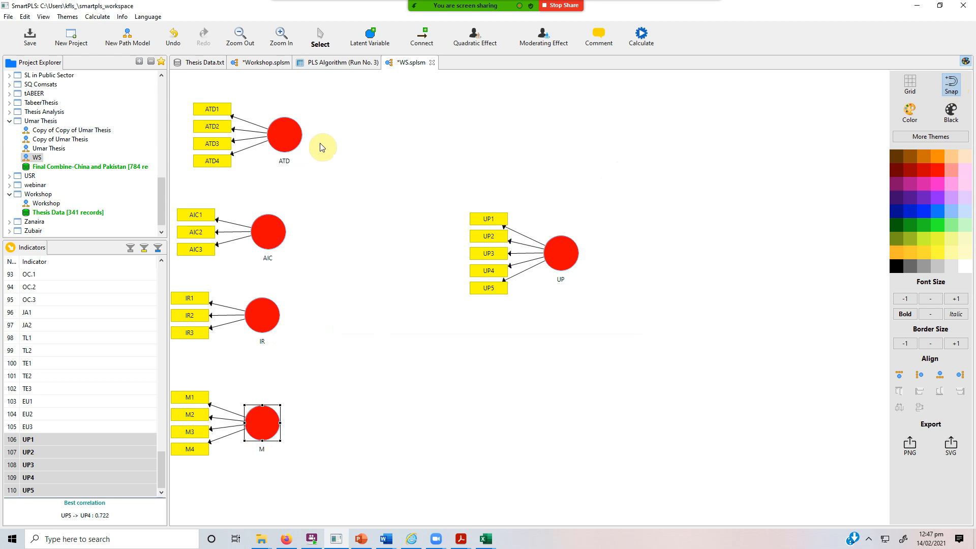
pyautogui.moveTo(284, 133); pyautogui.dragTo(371, 173)
pyautogui.moveTo(270, 239); pyautogui.dragTo(373, 243)
pyautogui.moveTo(262, 314); pyautogui.dragTo(370, 311)
pyautogui.moveTo(263, 420); pyautogui.dragTo(371, 366)
pyautogui.click(572, 262)
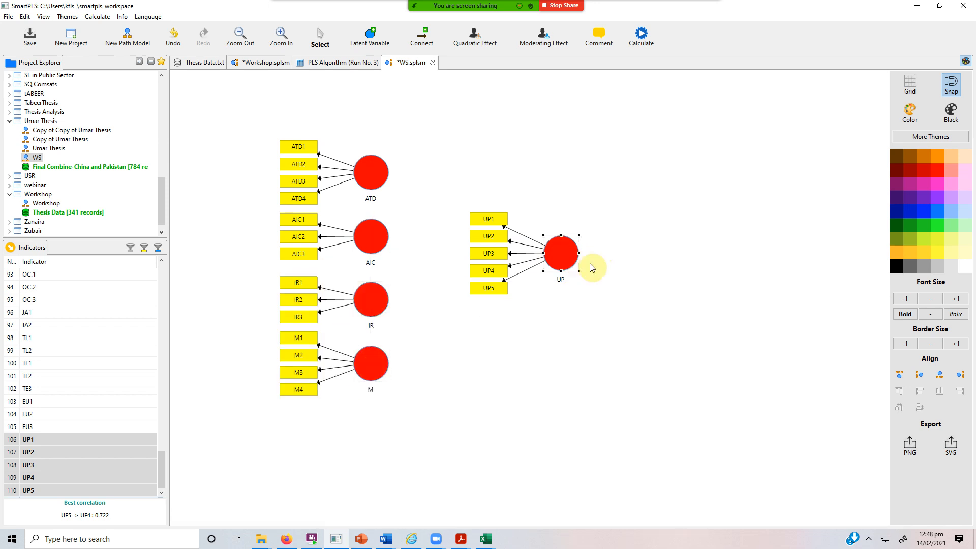
pyautogui.click(959, 377)
# - Connect ATD, AIC, IR and M to UP with structural paths pointing at UP
pyautogui.click(422, 36)
pyautogui.click(382, 168)
pyautogui.click(553, 247)
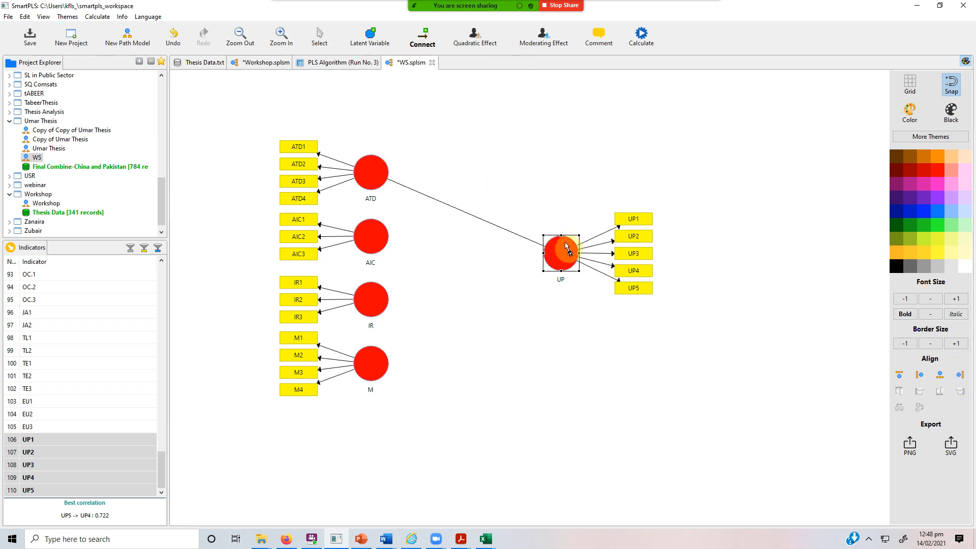
pyautogui.click(391, 243)
pyautogui.click(553, 256)
pyautogui.click(371, 300)
pyautogui.click(553, 263)
pyautogui.click(385, 365)
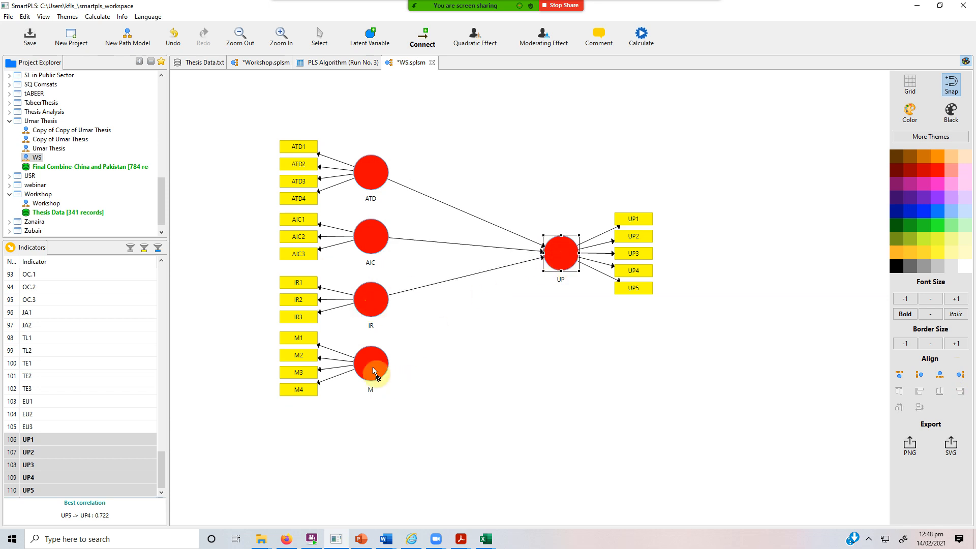
pyautogui.click(559, 261)
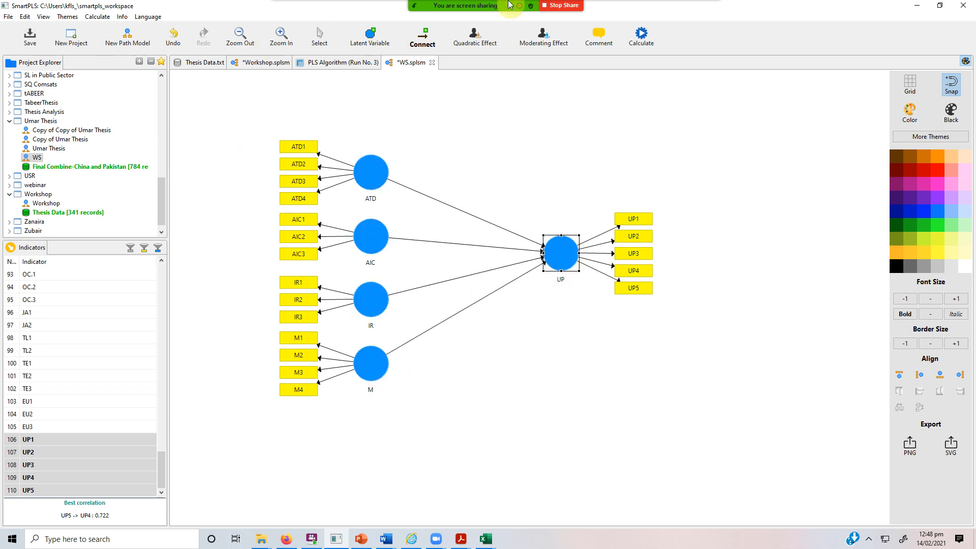
# - Run the PLS Algorithm on the WS model with its current settings and open the full report
pyautogui.click(645, 43)
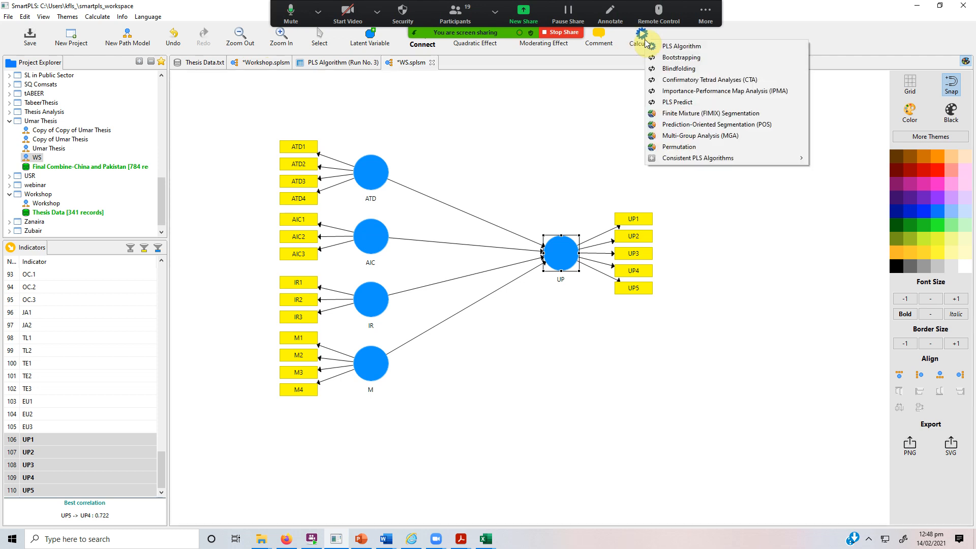
pyautogui.click(667, 49)
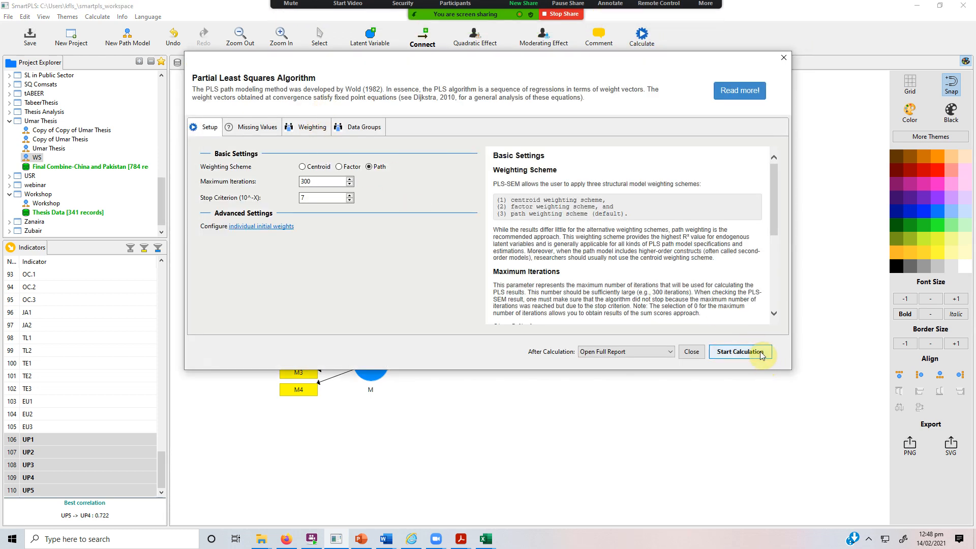
pyautogui.click(762, 353)
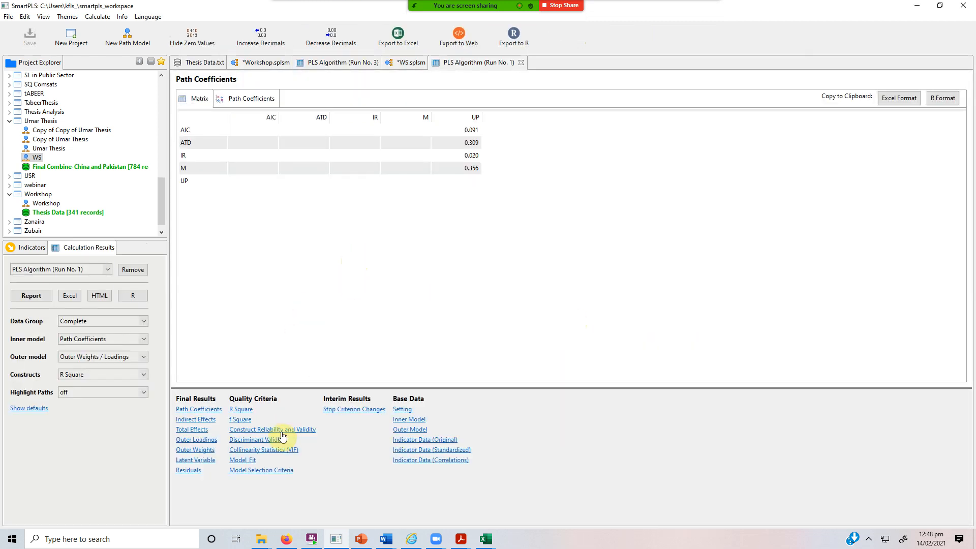
# - Review construct reliability and validity, along with the HTMT and Fornell-Larcker tables for discriminant validity
pyautogui.click(281, 430)
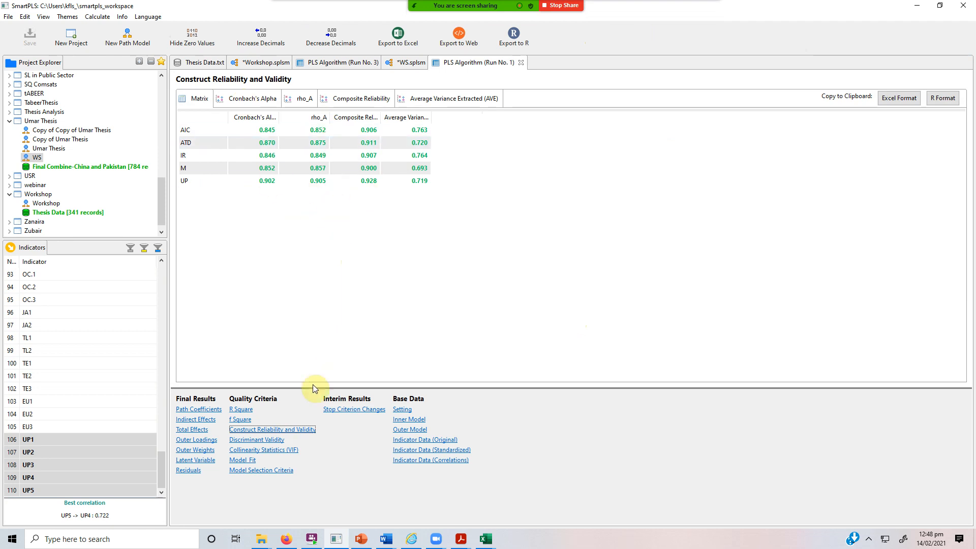
pyautogui.click(260, 440)
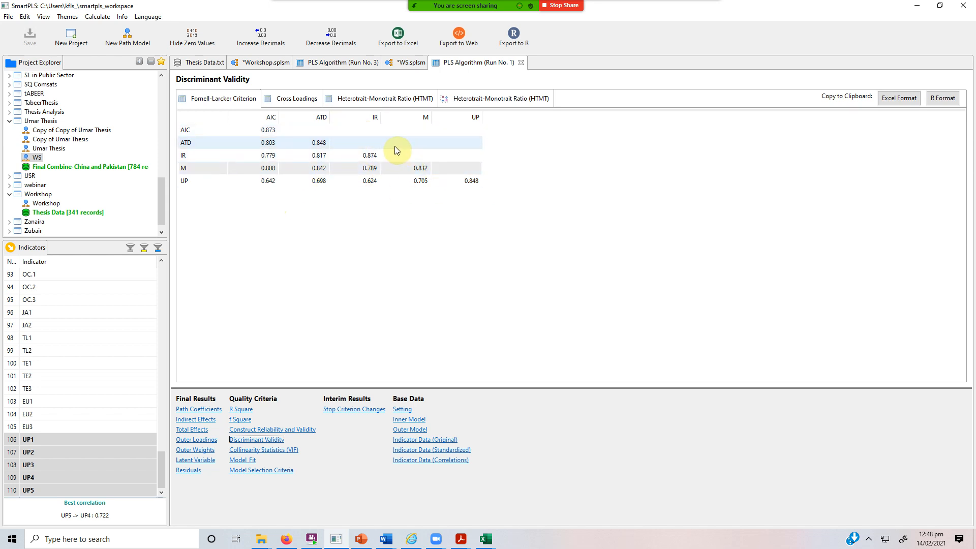
pyautogui.click(358, 100)
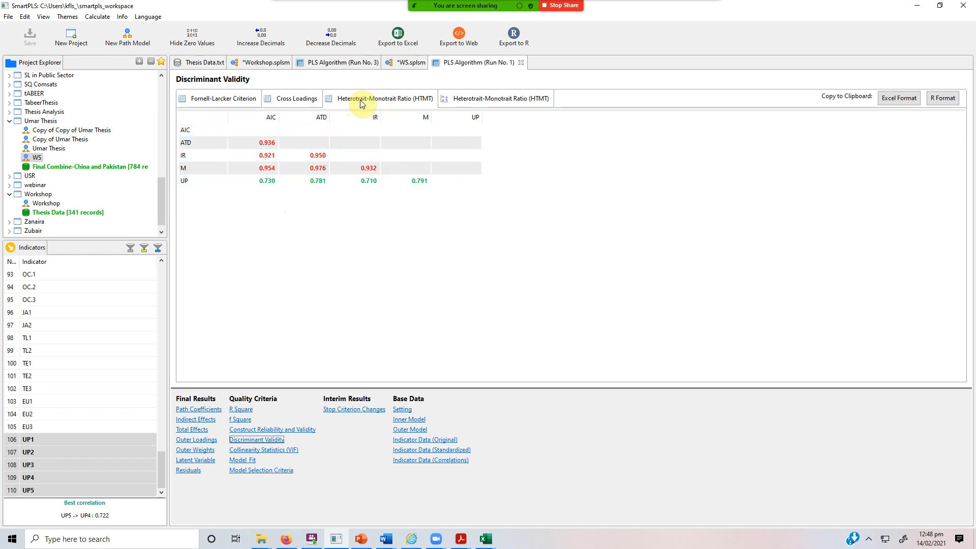
pyautogui.click(224, 99)
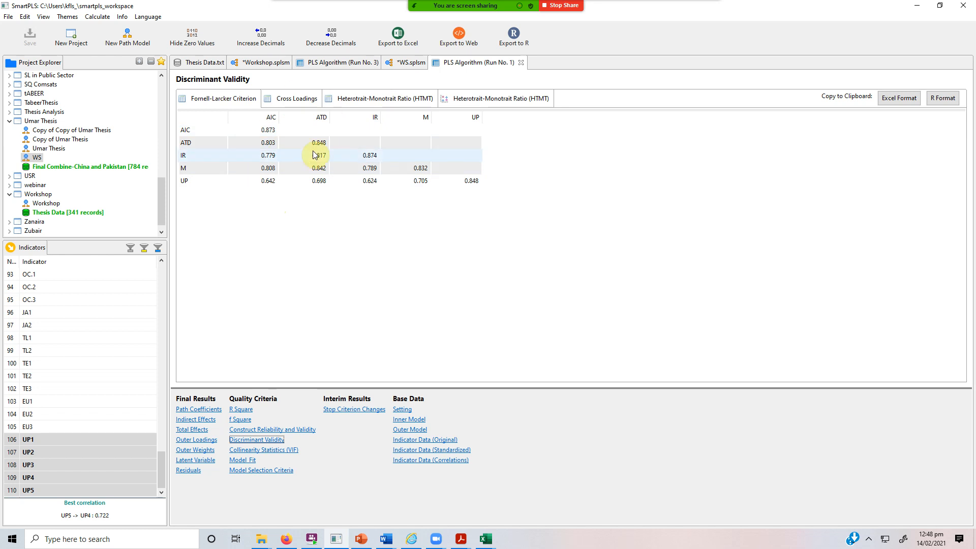
# - Copy the Fornell-Larcker matrix in Excel format and paste it into a new sheet of the Validity Calculator workbook in Excel, starting at A1
pyautogui.click(898, 98)
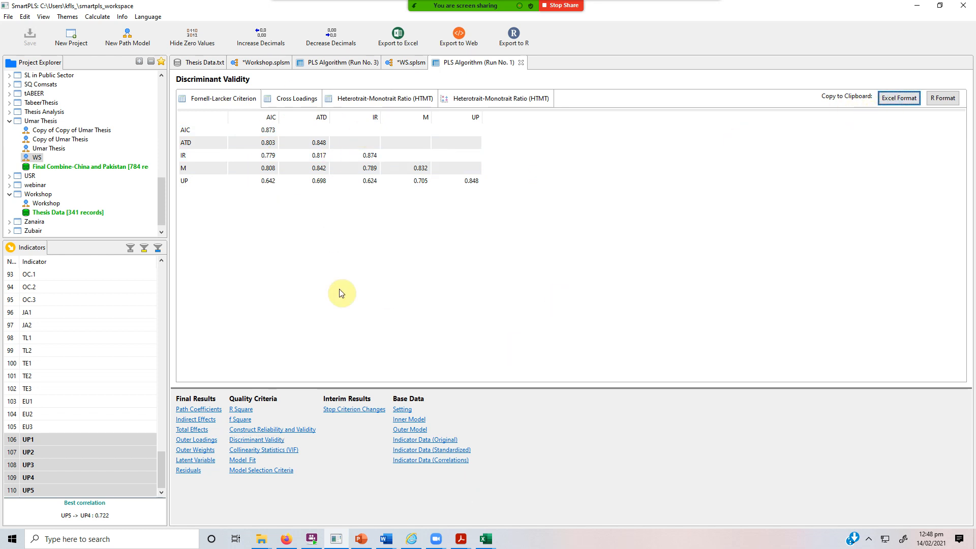
pyautogui.click(485, 538)
pyautogui.click(526, 506)
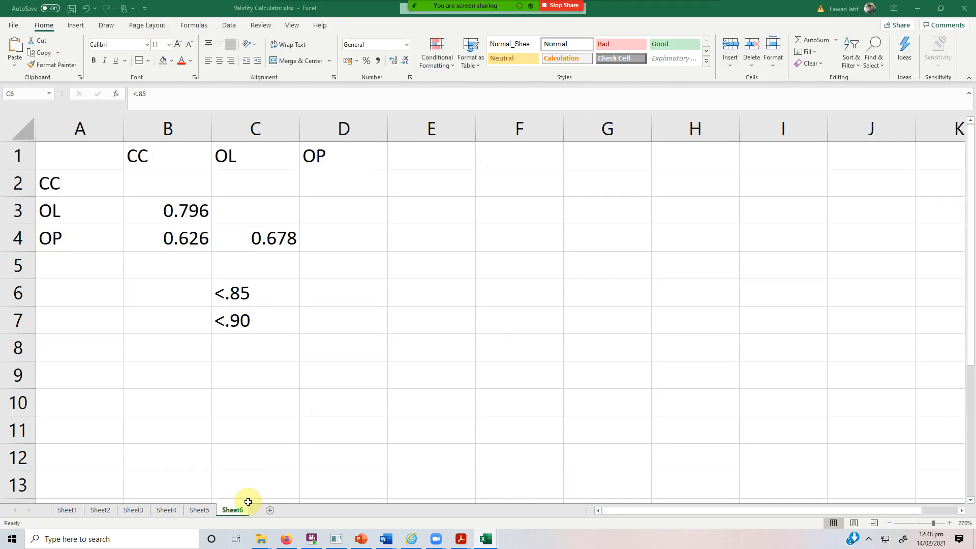
pyautogui.click(271, 512)
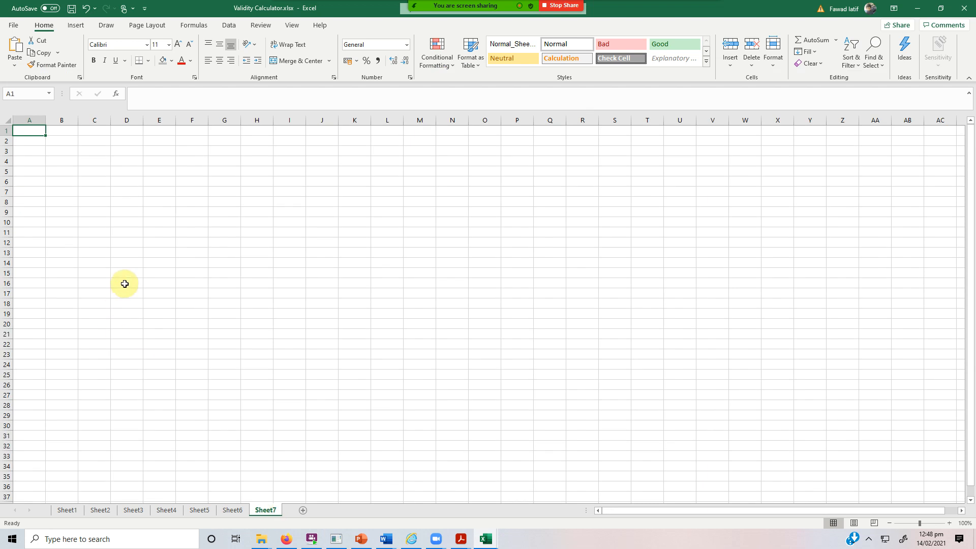
pyautogui.hotkey('ctrl', 'v')
pyautogui.click(83, 210)
pyautogui.click(42, 132)
pyautogui.moveTo(42, 132); pyautogui.dragTo(196, 182)
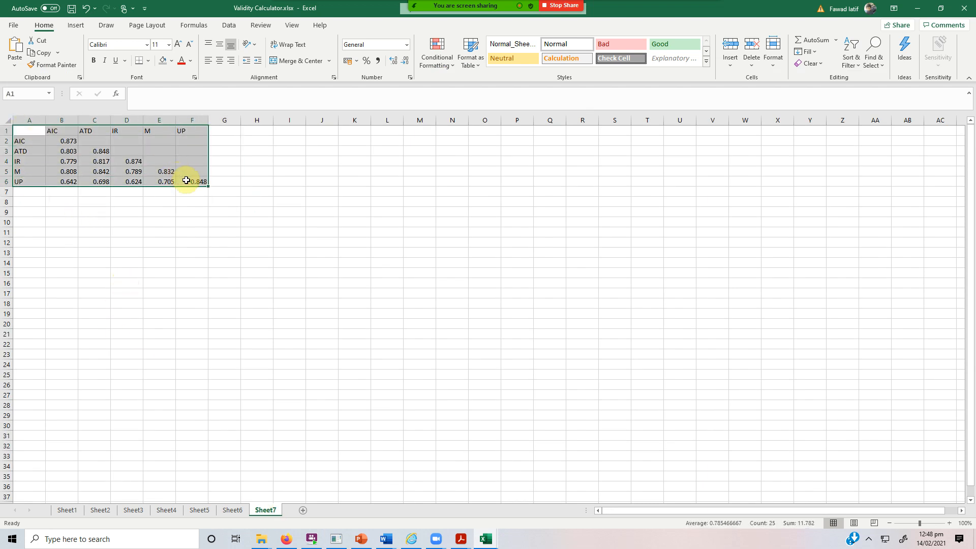
# - Make the diagonal values of the pasted Fornell-Larcker matrix, from B2 down to F6, bold and italic
pyautogui.click(949, 523)
pyautogui.click(948, 524)
pyautogui.click(949, 523)
pyautogui.click(949, 523)
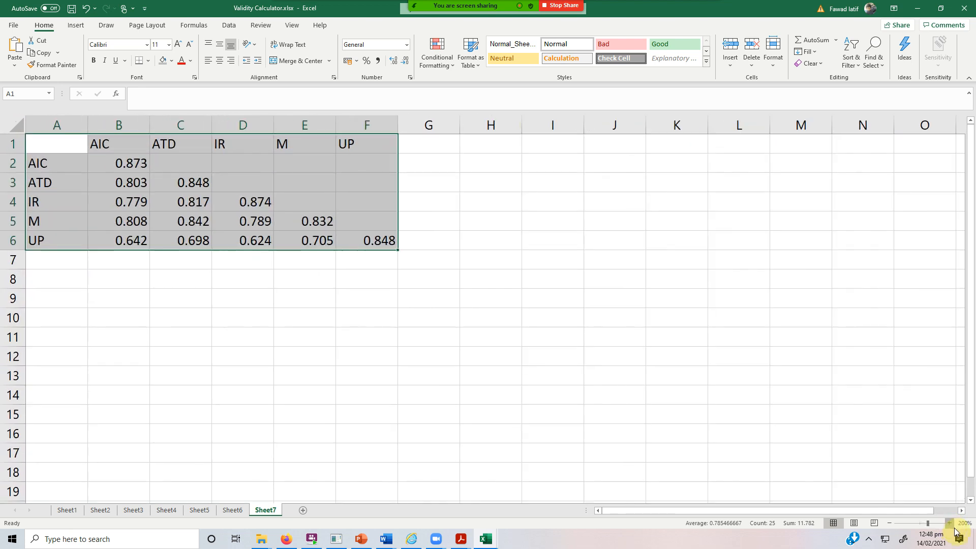
pyautogui.click(961, 523)
pyautogui.click(234, 294)
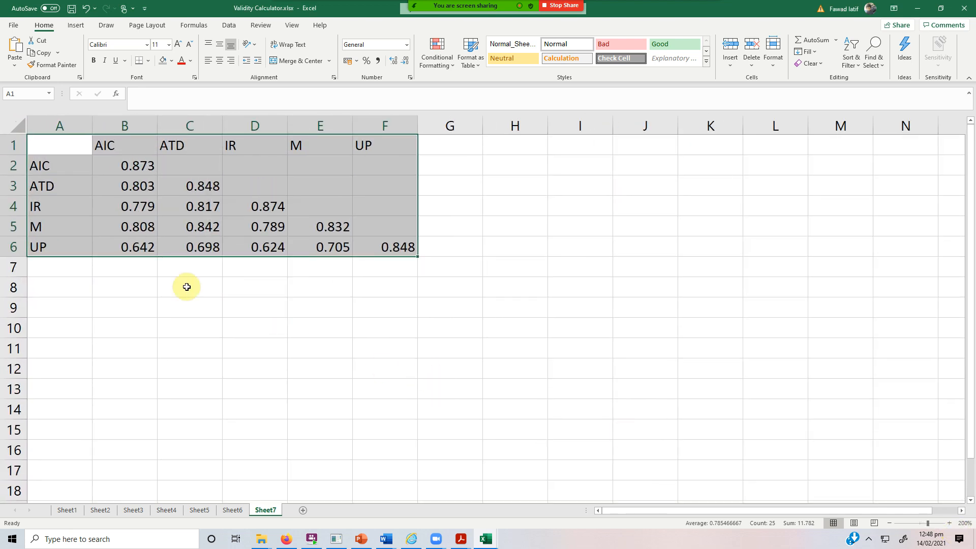
pyautogui.click(120, 165)
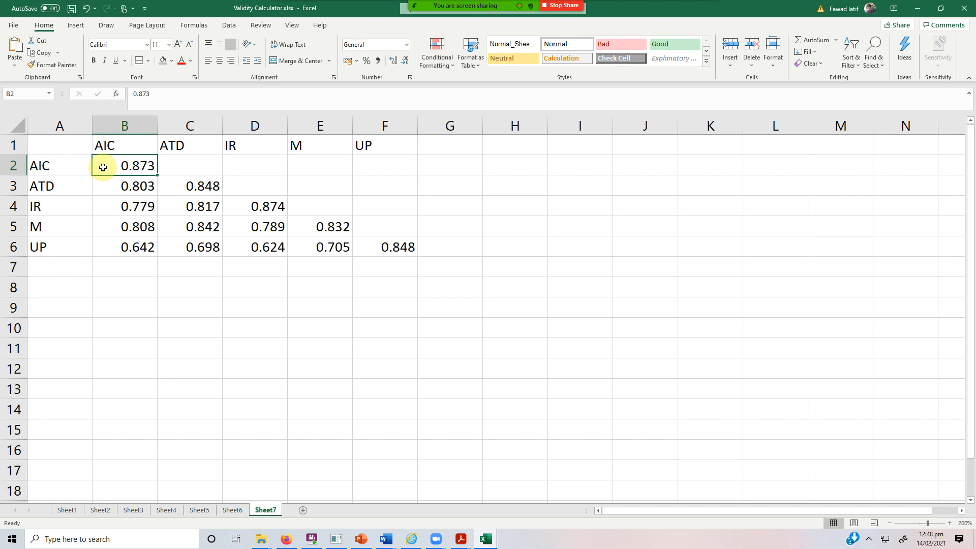
pyautogui.press('Down')
pyautogui.press('Right')
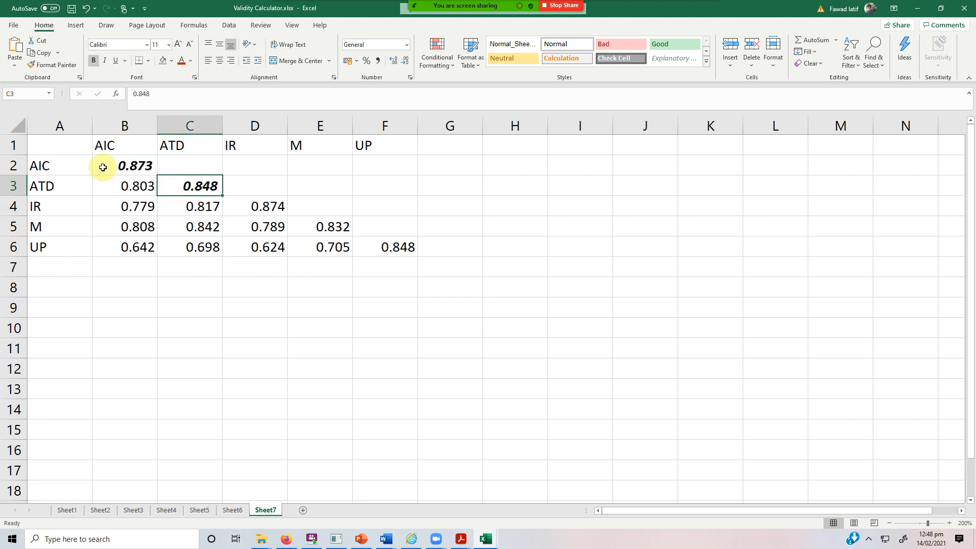
pyautogui.press('Down')
pyautogui.press('Right')
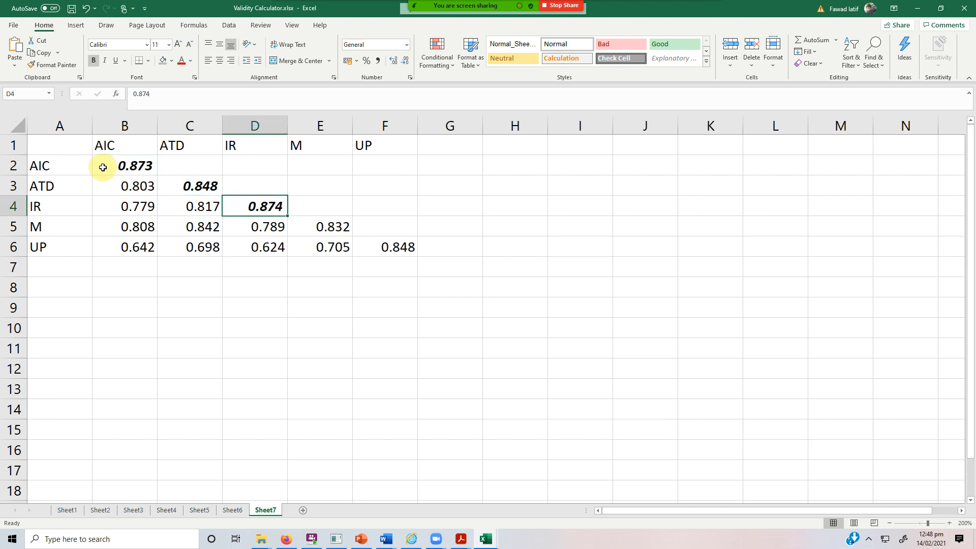
pyautogui.press('Down')
pyautogui.press('Right')
pyautogui.press('Down')
pyautogui.hotkey('shift', 'Right')
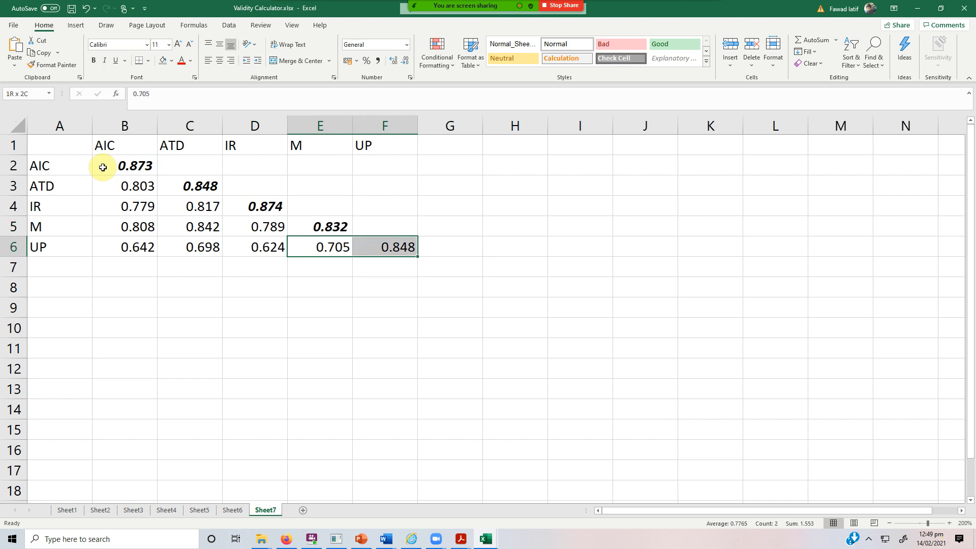
pyautogui.press('Right')
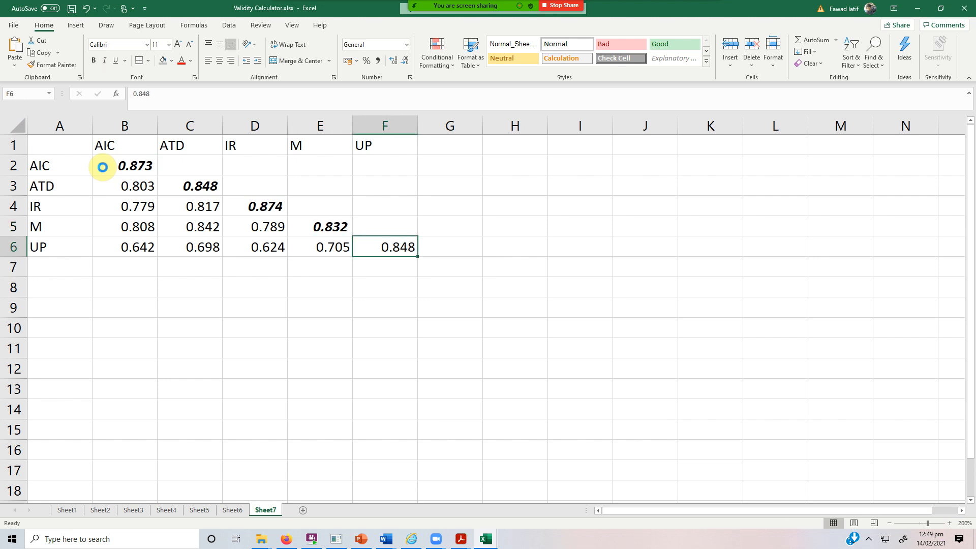
# - Examine the diagonal values of the Fornell-Larcker matrix and compare them with the correlations below them in each construct's column
pyautogui.click(99, 166)
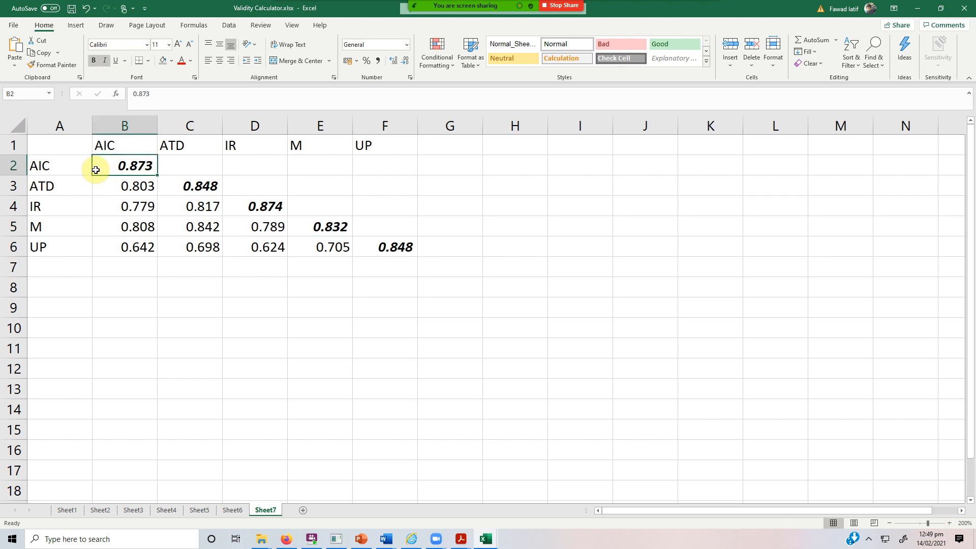
pyautogui.click(175, 184)
pyautogui.click(258, 204)
pyautogui.click(301, 222)
pyautogui.click(365, 247)
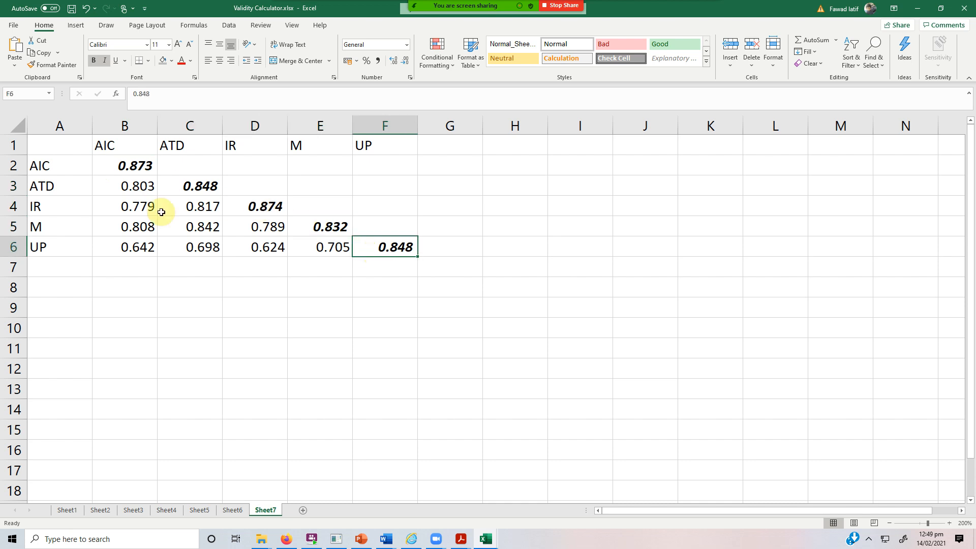
pyautogui.click(141, 187)
pyautogui.click(145, 207)
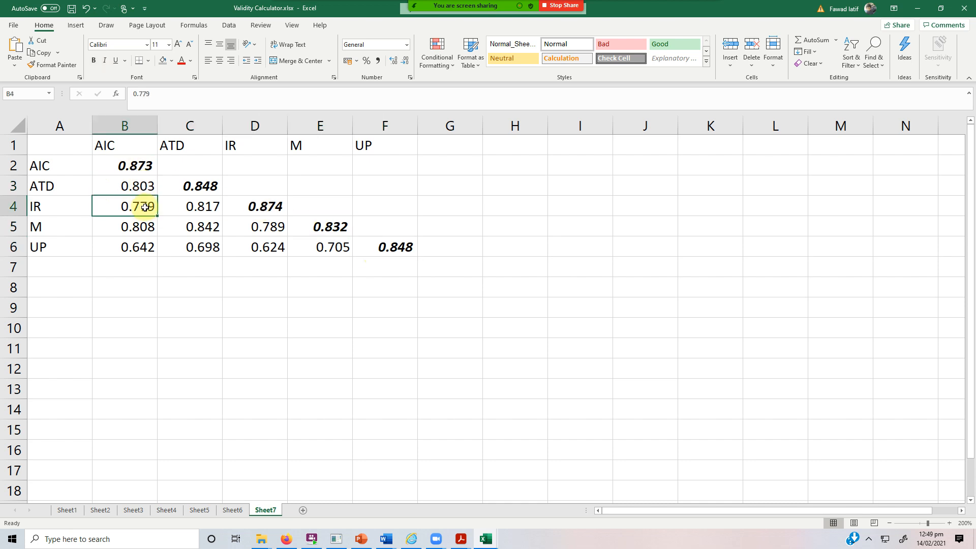
pyautogui.click(148, 226)
pyautogui.click(148, 247)
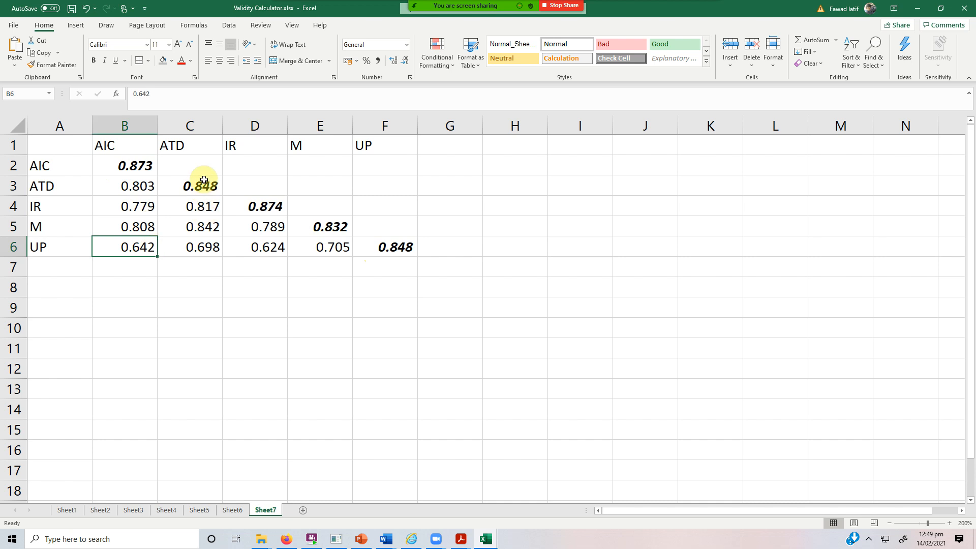
pyautogui.click(206, 187)
pyautogui.click(204, 208)
pyautogui.click(207, 228)
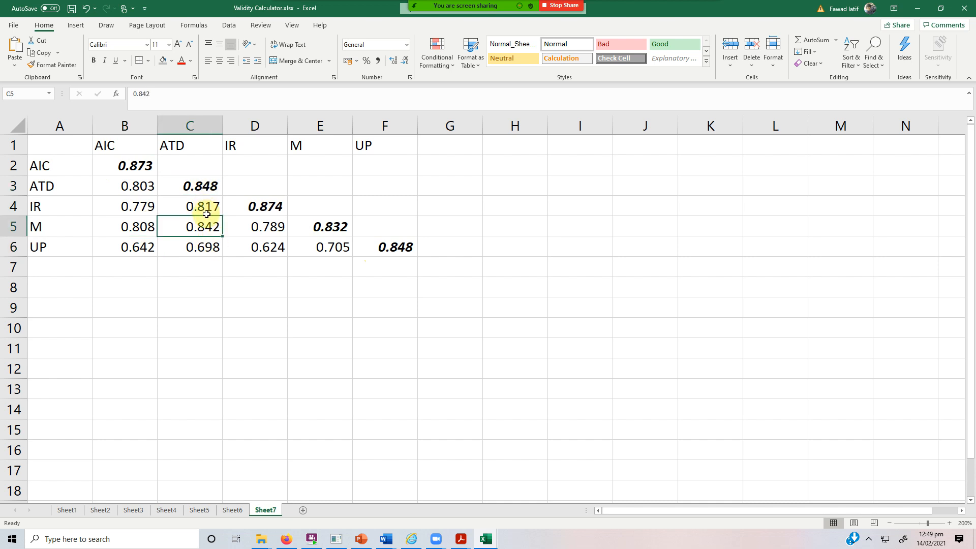
pyautogui.click(201, 251)
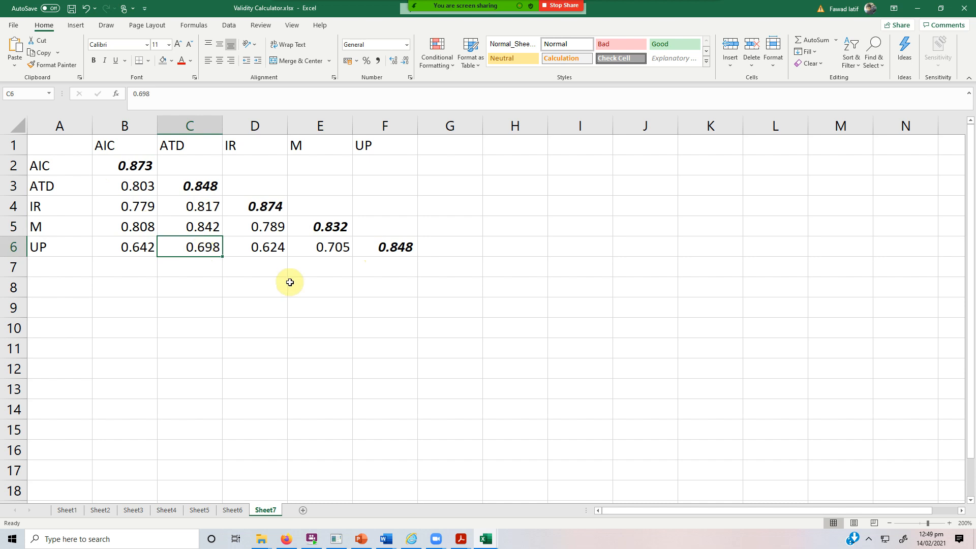
pyautogui.click(266, 230)
pyautogui.click(273, 249)
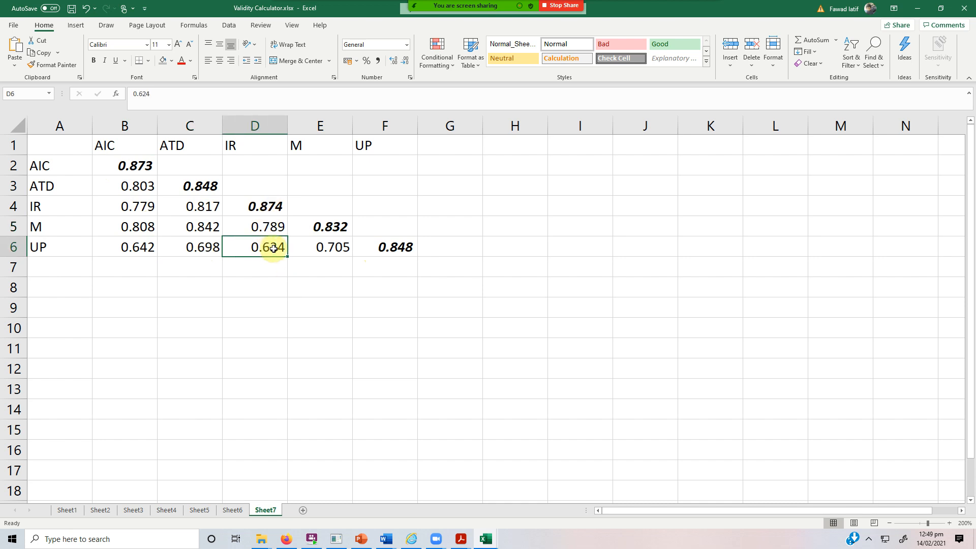
pyautogui.click(325, 248)
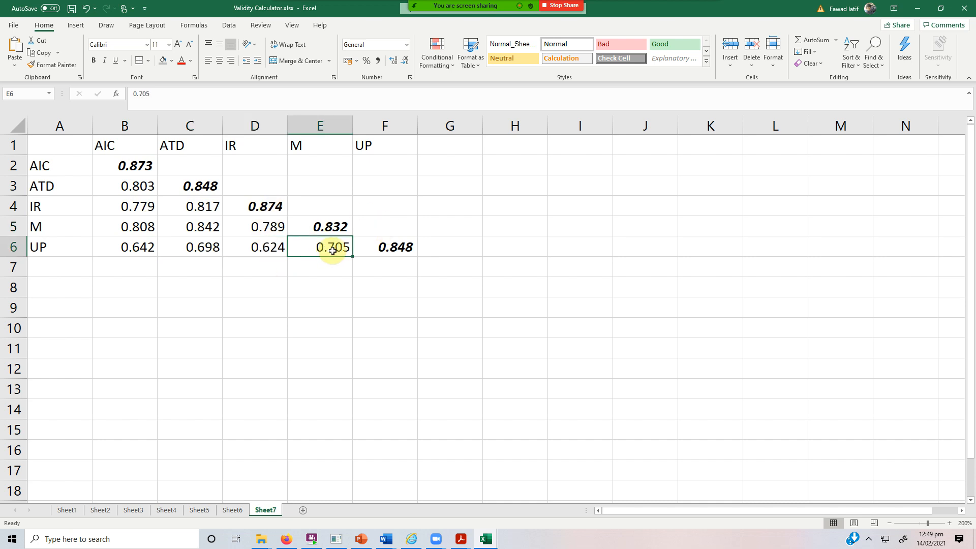
# - Switch to SmartPLS and examine the cross loadings and heterotrait-monotrait ratio tables in the discriminant validity report
pyautogui.click(347, 537)
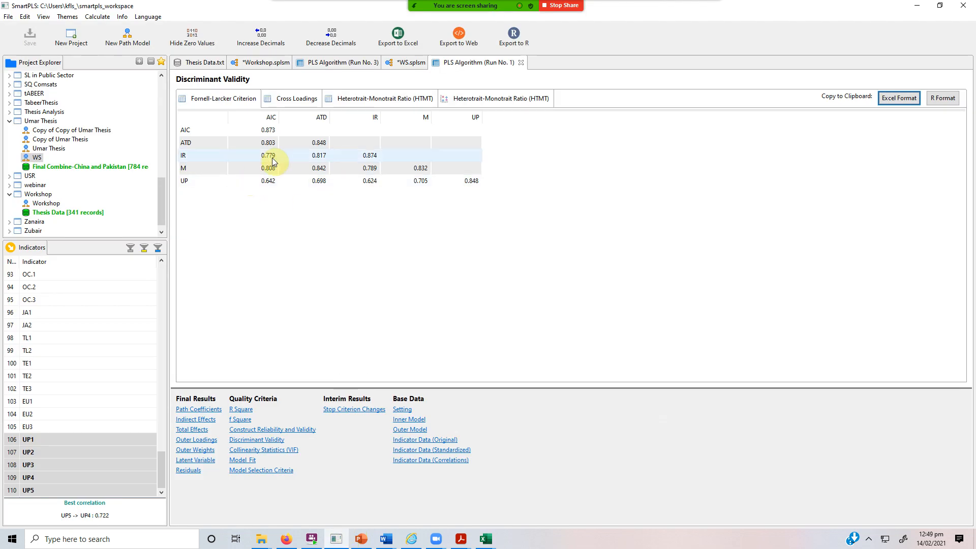
pyautogui.click(293, 100)
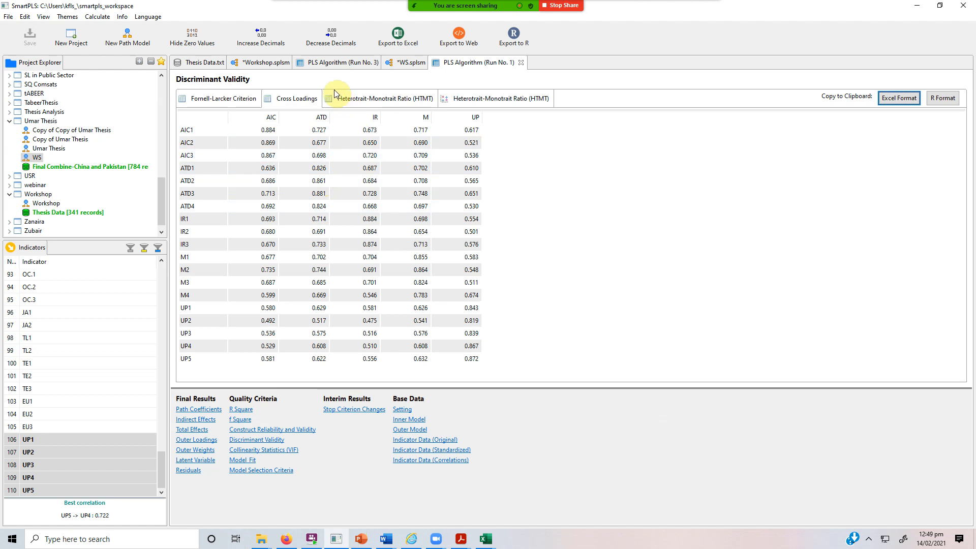
pyautogui.click(350, 98)
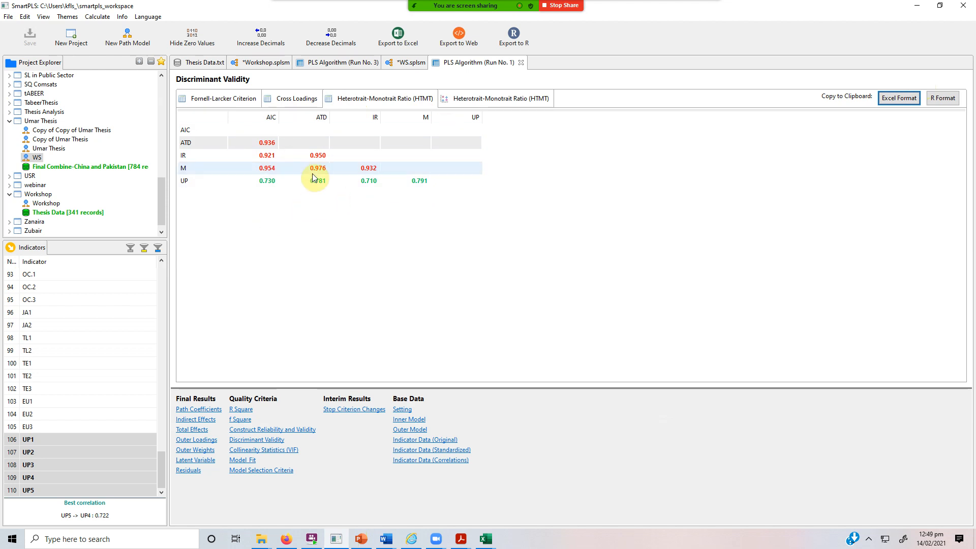
# - Select the ATD, AIC, IR and M constructs with their indicators in the WS model and return to the PLS Algorithm (Run No. 1) report
pyautogui.click(399, 65)
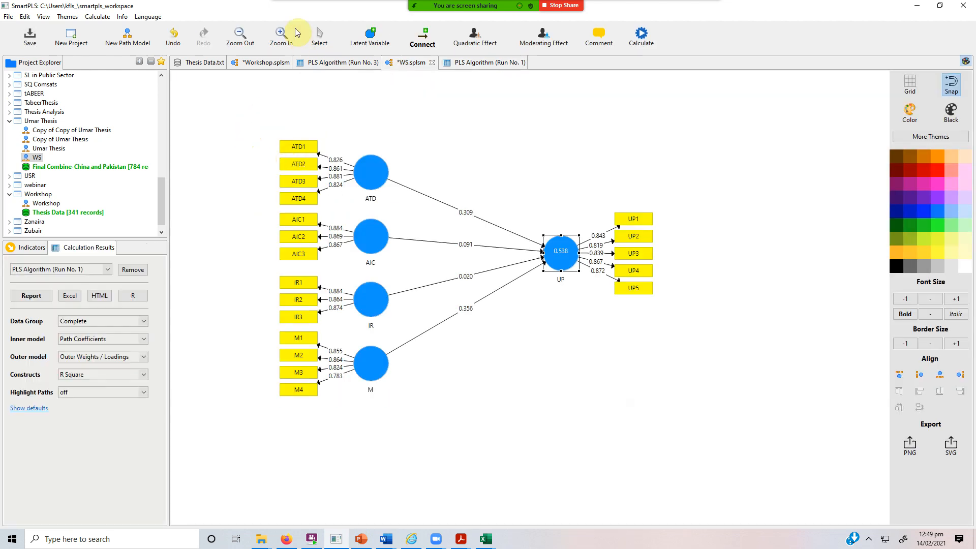
pyautogui.click(327, 36)
pyautogui.moveTo(246, 116); pyautogui.dragTo(431, 455)
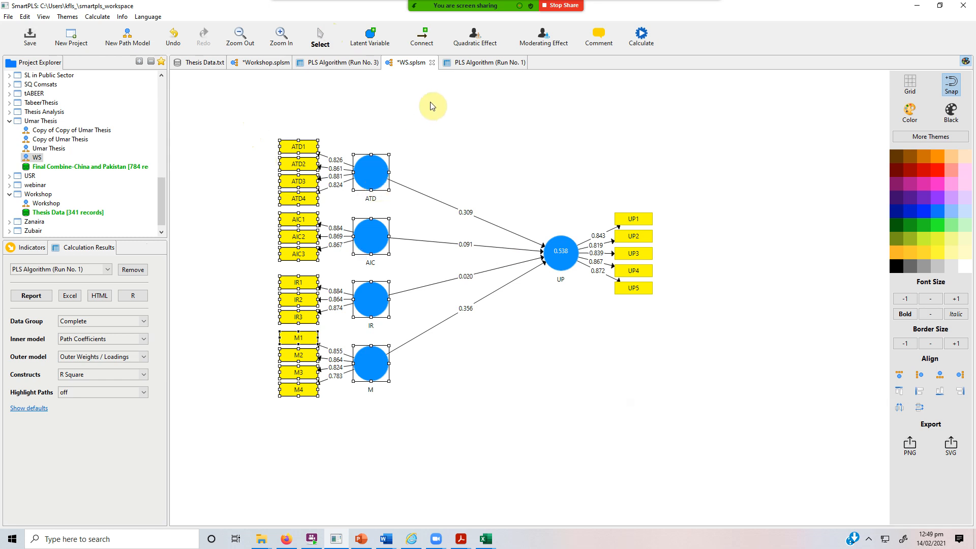
pyautogui.click(458, 63)
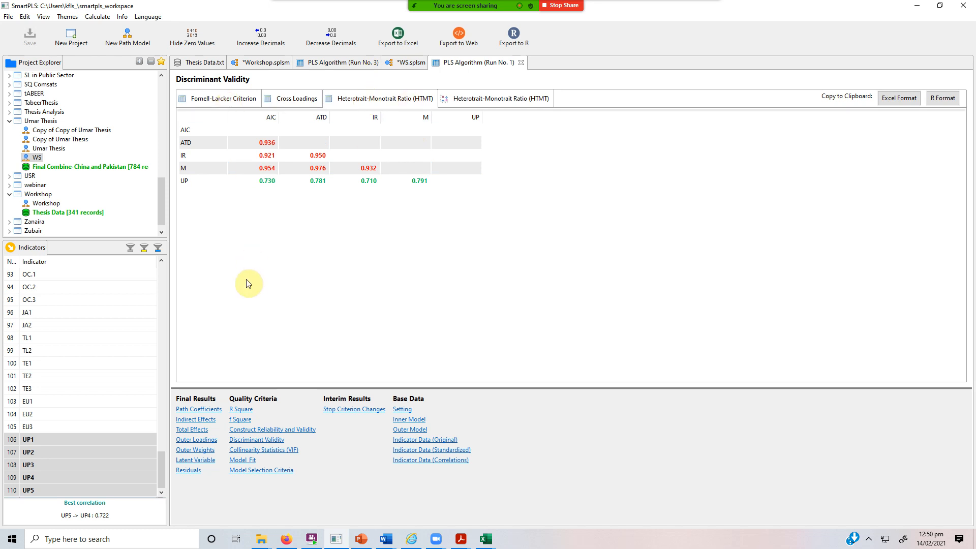
# - Copy the cross loadings table in Excel format and paste it at A1 of a new sheet in the Validity Calculator workbook
pyautogui.click(298, 103)
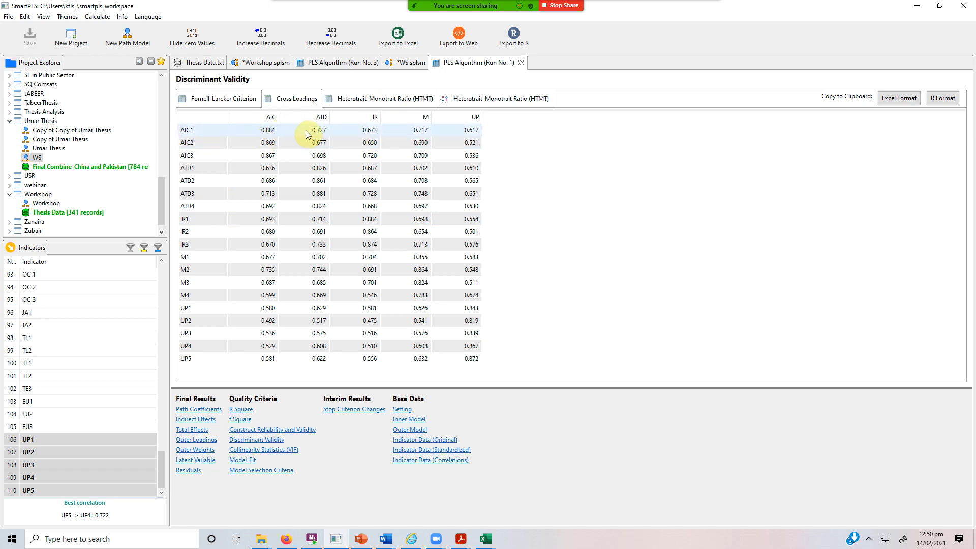
pyautogui.click(899, 98)
pyautogui.click(486, 538)
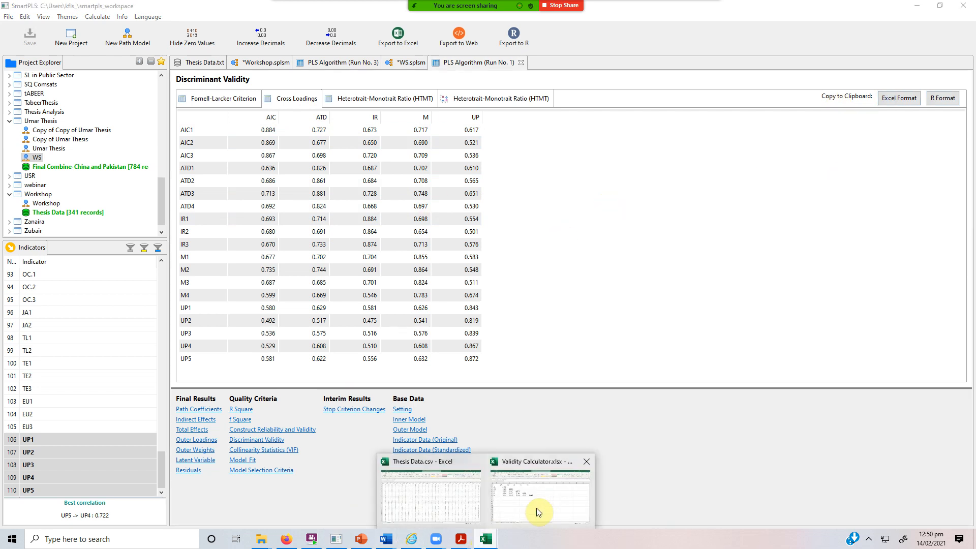
pyautogui.click(532, 508)
pyautogui.click(303, 510)
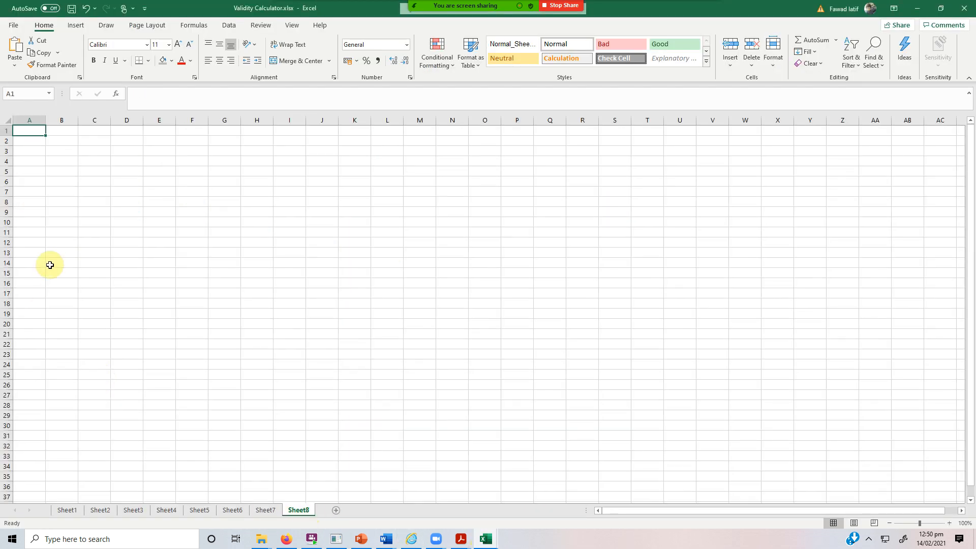
pyautogui.write('AIC\tATD\tIR\tM\tUP AIC1\t0.884\t0.727\t0.673\t0.717\t0.617 AIC2\t0.869\t0.677\t0.65\t0.69\t0.521 AIC3\t0.867\t0.698\t0.72\t0.709\t0.536 ATD1\t0.636\t0.826\t0.687\t0.702\t0.61 ATD2\t0.686\t0.861\t0.684\t0.708\t0.565 ATD3\t0.713\t0.881\t0.728\t0.748\t0.651 ATD4\t0.692\t0.824\t0.668\t0.697\t0.53 IR1\t0.693\t0.714\t0.884\t0.698\t0.554 IR2\t0.68\t0.691\t0.864\t0.654\t0.501 IR3\t0.67\t0.733\t0.874\t0.713\t0.576 M1\t0.677\t0.702\t0.704\t0.855\t0.583 M2\t0.735\t0.744\t0.691\t0.864\t0.548 M3\t0.687\t0.685\t0.701\t0.824\t0.511 M4\t0.599\t0.669\t0.546\t0.783\t0.674 UP1\t0.58\t0.629\t0.581\t0.626\t0.843 UP2\t0.492\t0.517\t0.475\t0.541\t0.819 UP3\t0.536\t0.575\t0.516\t0.576\t0.839 UP4\t0.529\t0.608\t0.51\t0.608\t0.867 UP5\t0.581\t0.622\t0.556\t0.632\t0.872')
pyautogui.click(47, 141)
pyautogui.moveTo(26, 133); pyautogui.dragTo(198, 323)
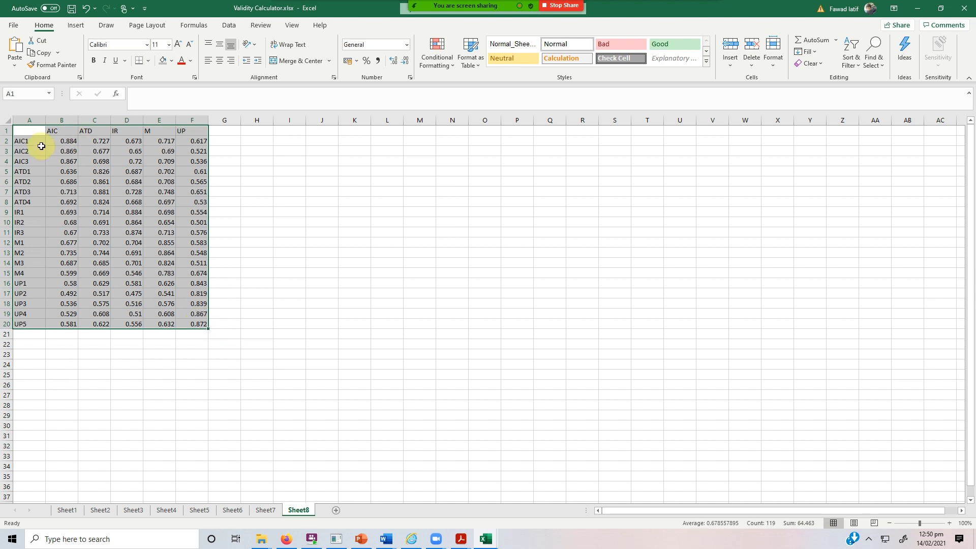
# - Shade the AIC1–AIC3 loadings in the AIC column and the ATD1–ATD4 loadings in the ATD column grey
pyautogui.click(949, 523)
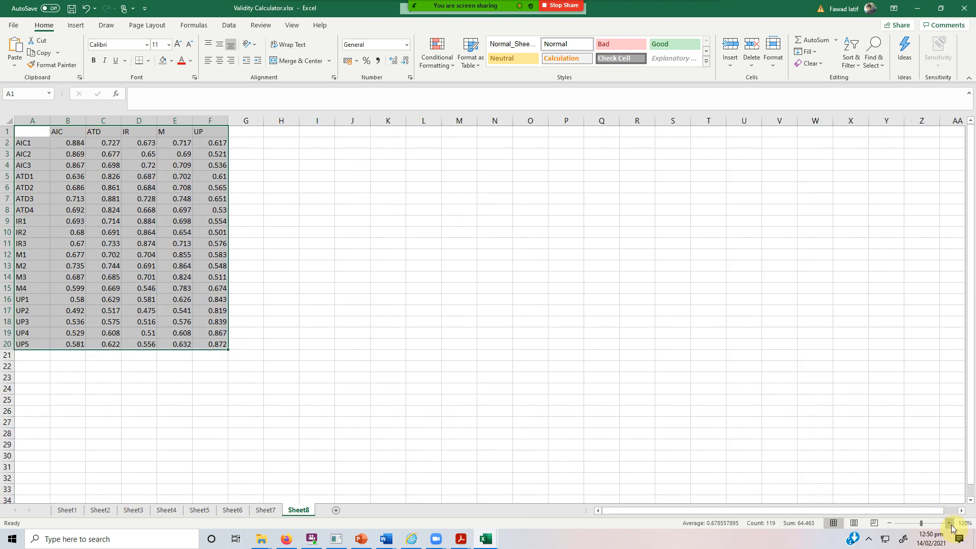
pyautogui.click(949, 524)
pyautogui.click(950, 524)
pyautogui.click(949, 523)
pyautogui.click(949, 523)
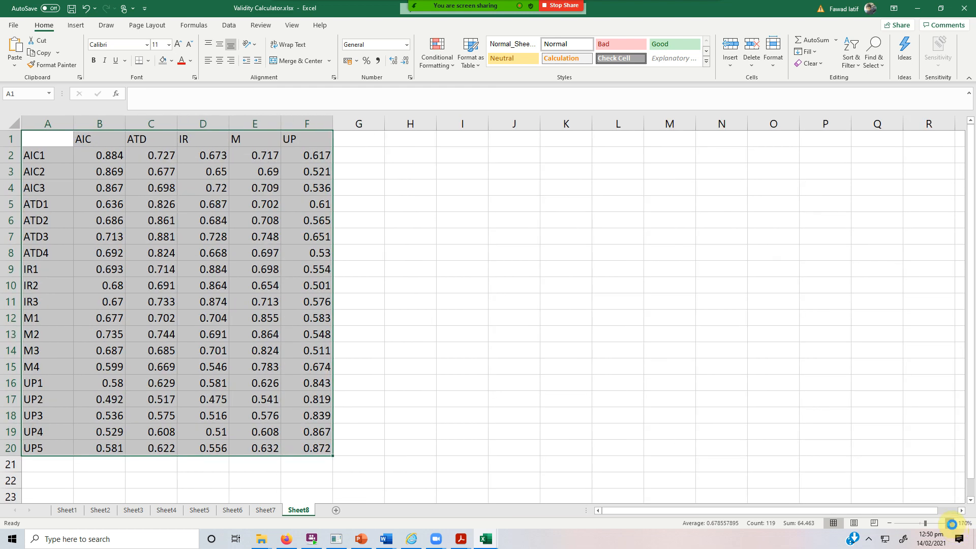
pyautogui.click(949, 523)
pyautogui.click(949, 524)
pyautogui.moveTo(133, 166); pyautogui.dragTo(108, 196)
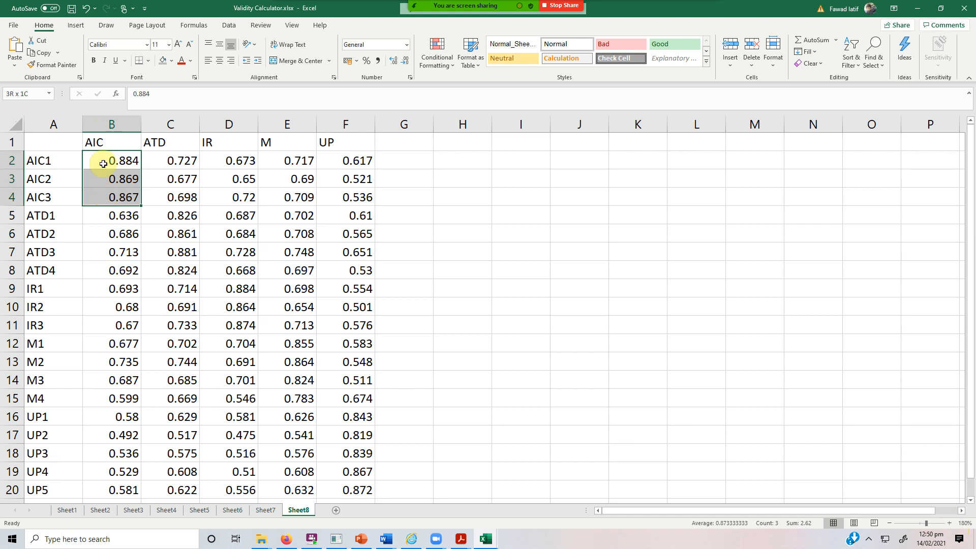
pyautogui.click(161, 63)
pyautogui.moveTo(167, 216); pyautogui.dragTo(186, 273)
pyautogui.click(162, 62)
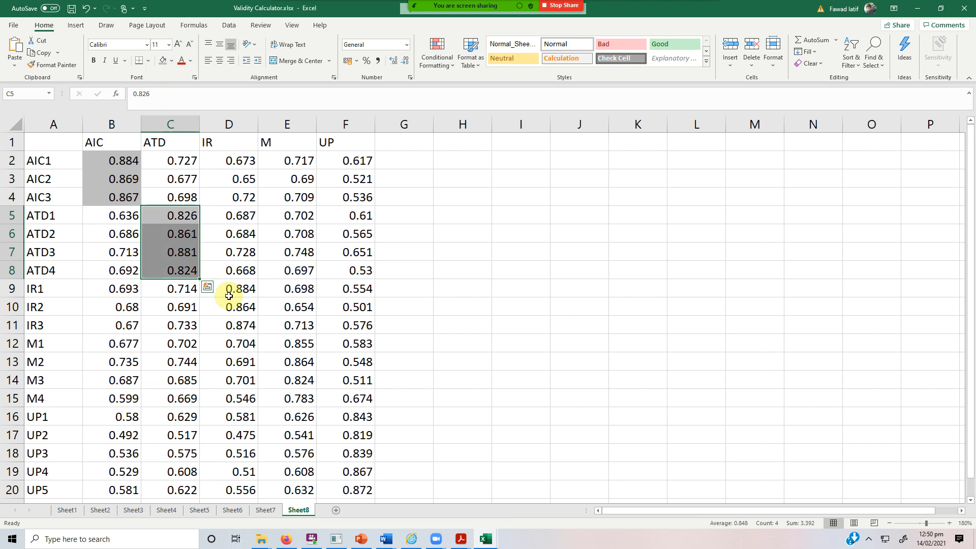
# - Apply the same grey fill to the IR, M and UP indicators' loadings on their own constructs
pyautogui.moveTo(226, 292); pyautogui.dragTo(228, 321)
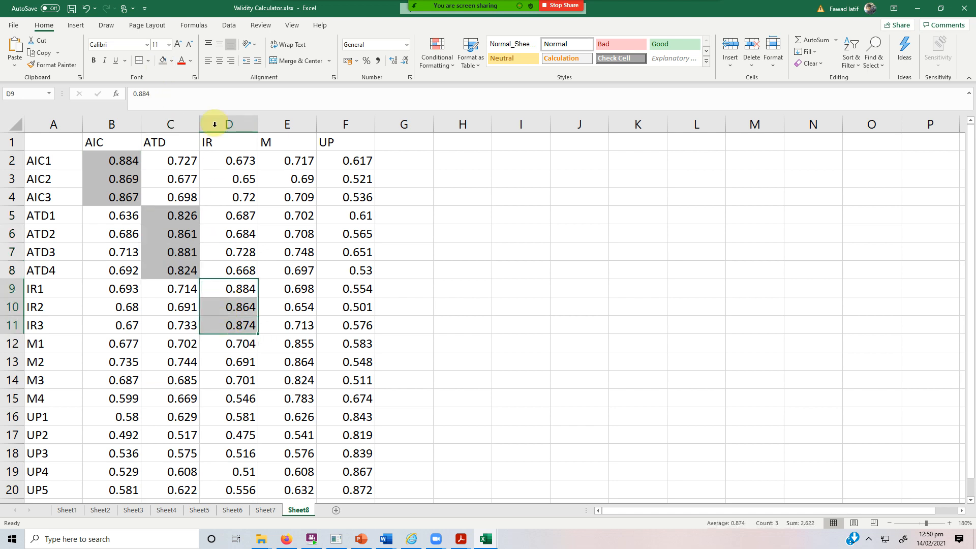
pyautogui.click(162, 61)
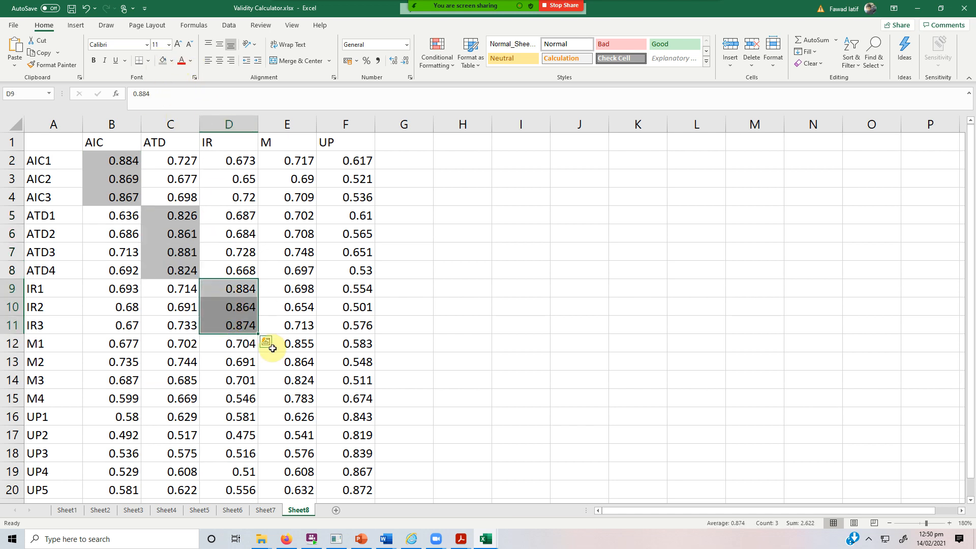
pyautogui.moveTo(288, 346); pyautogui.dragTo(291, 394)
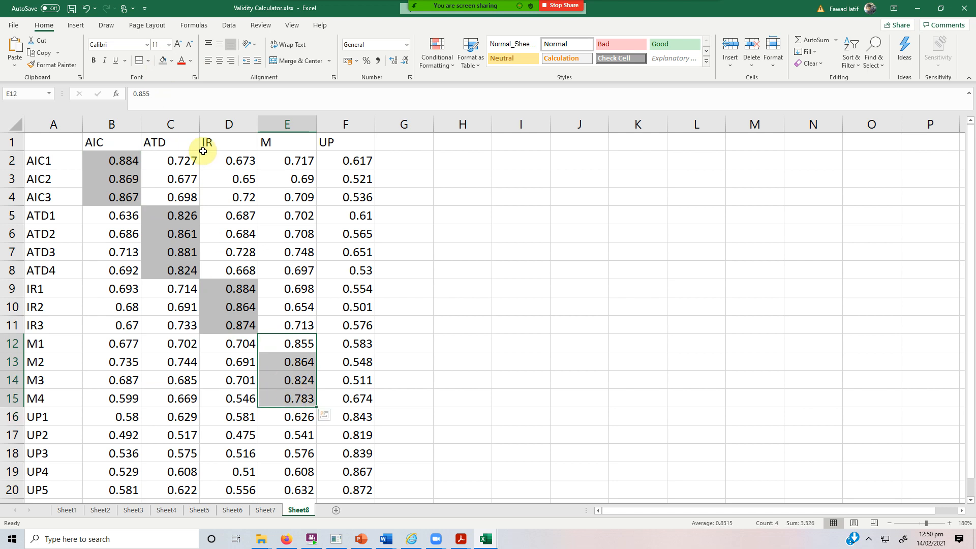
pyautogui.click(162, 61)
pyautogui.moveTo(348, 414); pyautogui.dragTo(356, 490)
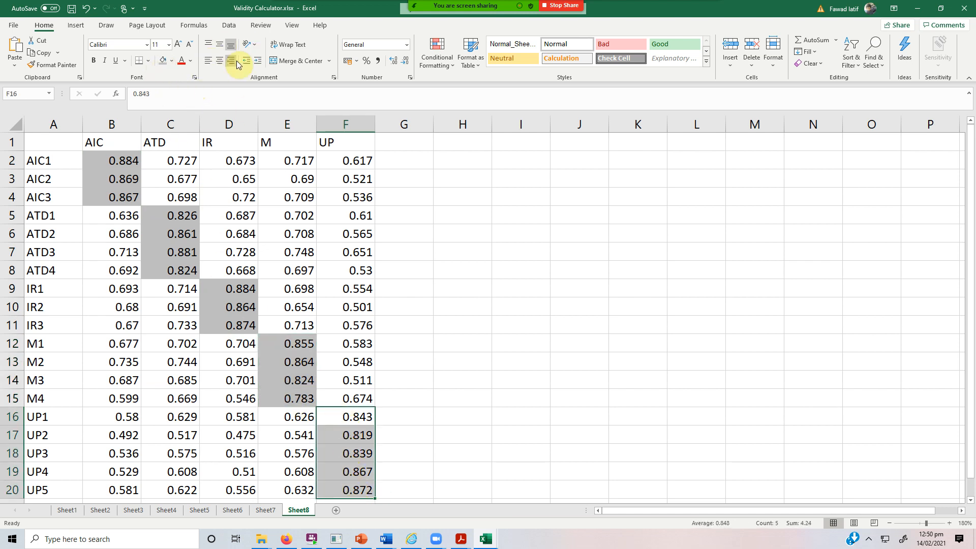
pyautogui.click(160, 64)
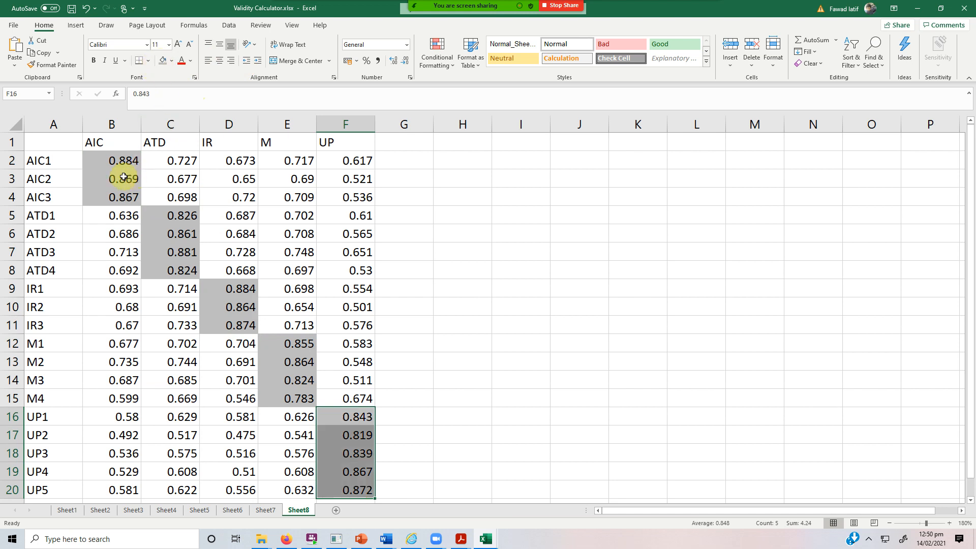
# - Inspect the shaded AIC2 and ATD1 loadings, view the HTMT table in SmartPLS, and return to the Validity Calculator workbook
pyautogui.click(124, 178)
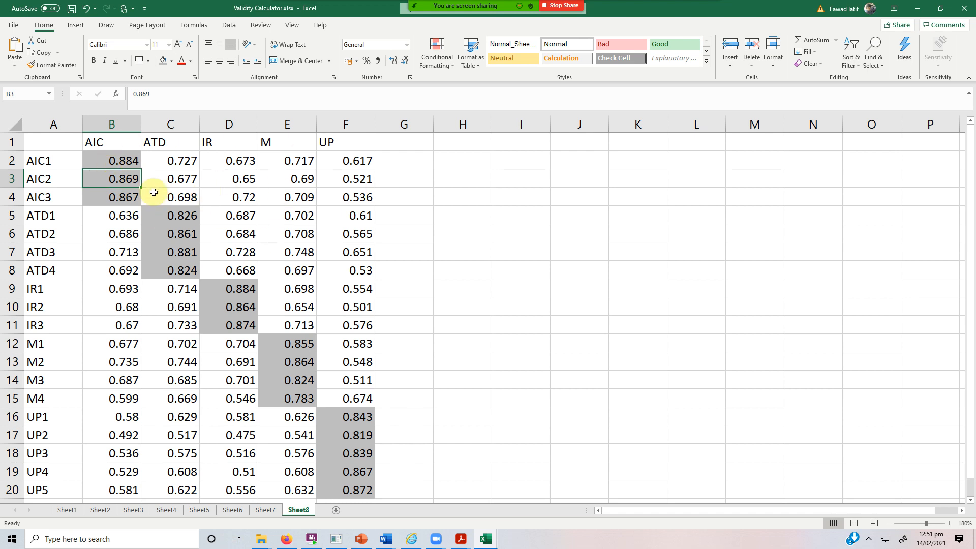
pyautogui.click(175, 215)
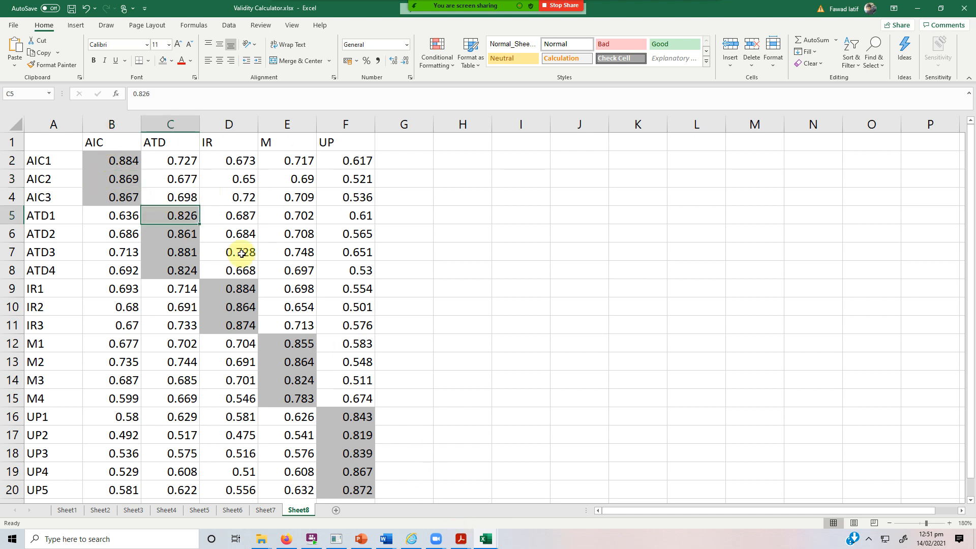
pyautogui.click(335, 538)
pyautogui.click(375, 98)
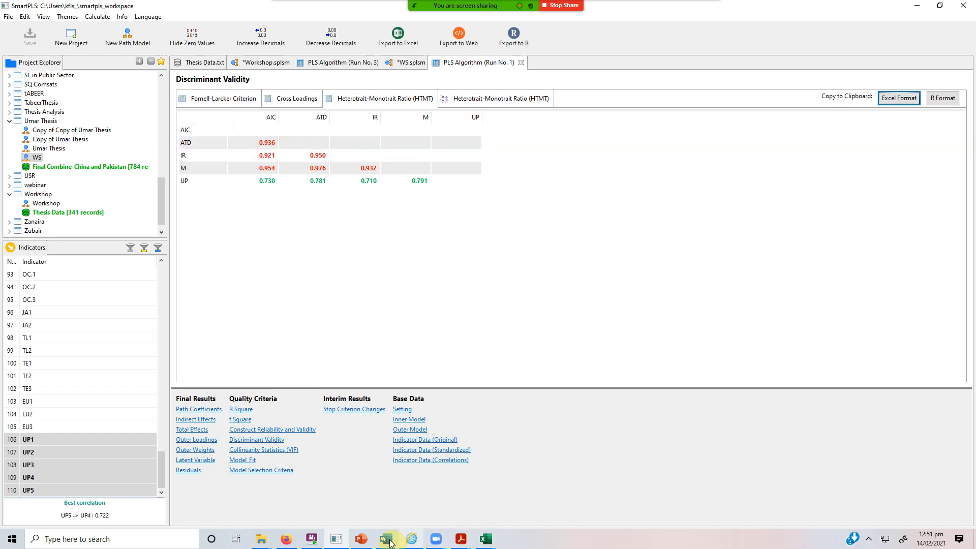
pyautogui.click(484, 541)
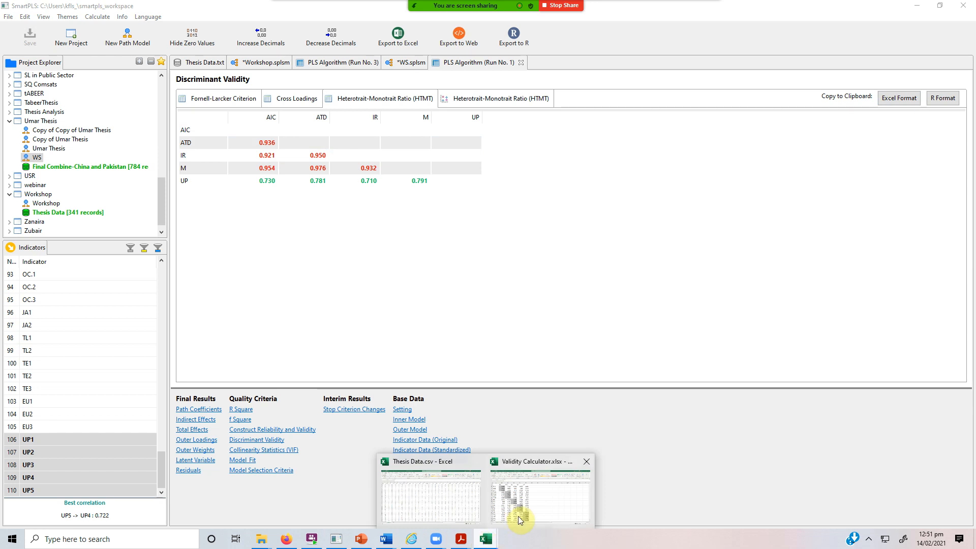
pyautogui.click(517, 516)
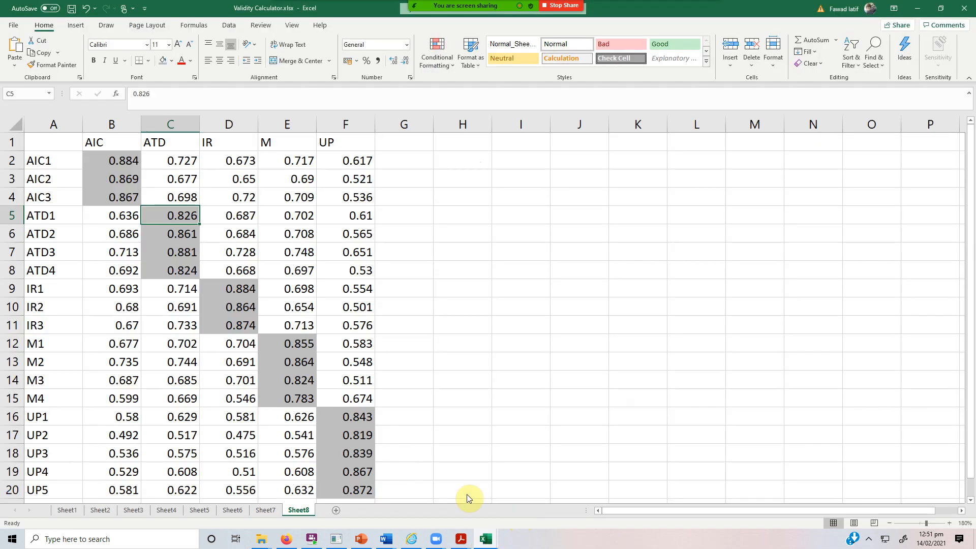
# - Compare the AIC1, AIC2 and AIC3 loadings on AIC with their cross loadings on the other constructs
pyautogui.click(120, 162)
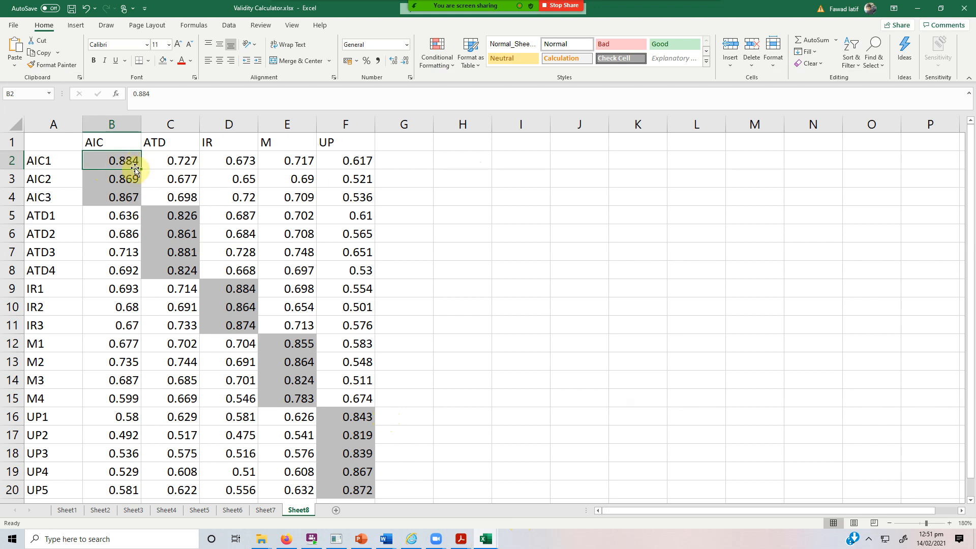
pyautogui.click(174, 163)
pyautogui.click(236, 163)
pyautogui.click(283, 162)
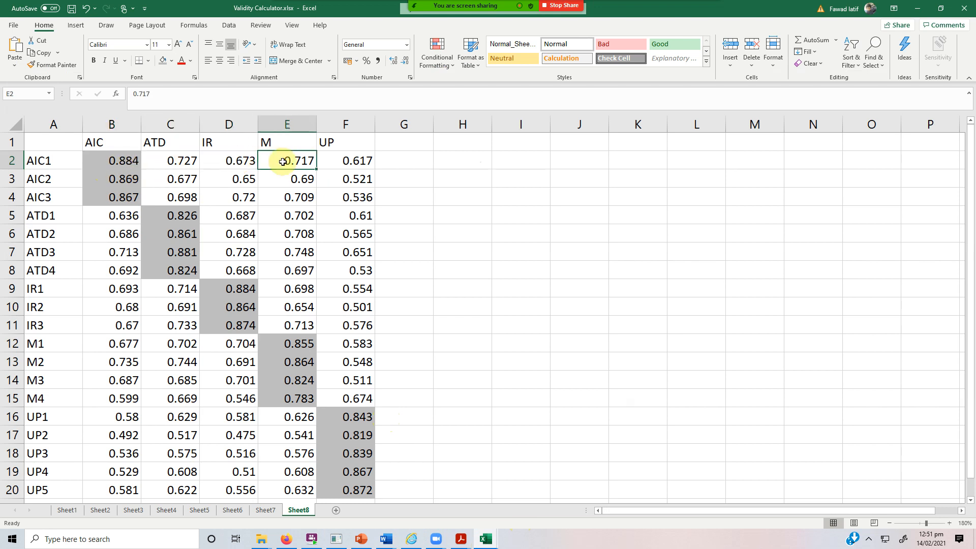
pyautogui.click(333, 161)
pyautogui.click(99, 177)
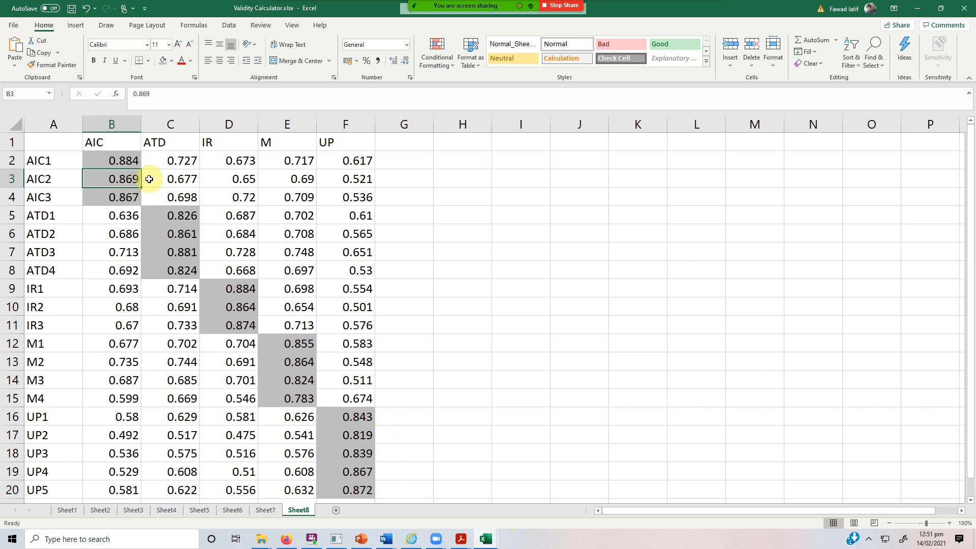
pyautogui.click(116, 203)
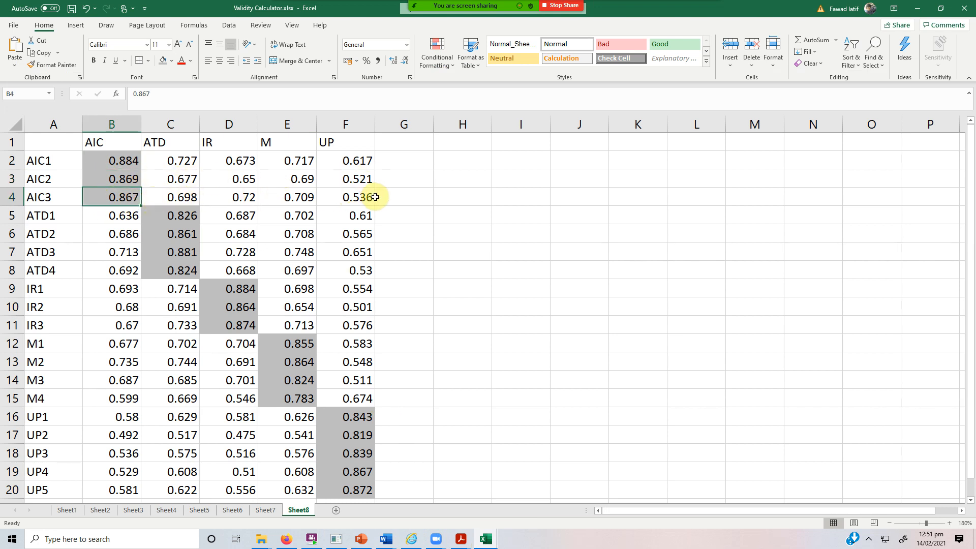
# - Compare ATD1's loading on ATD with its cross loadings on AIC, IR, M and UP
pyautogui.click(174, 216)
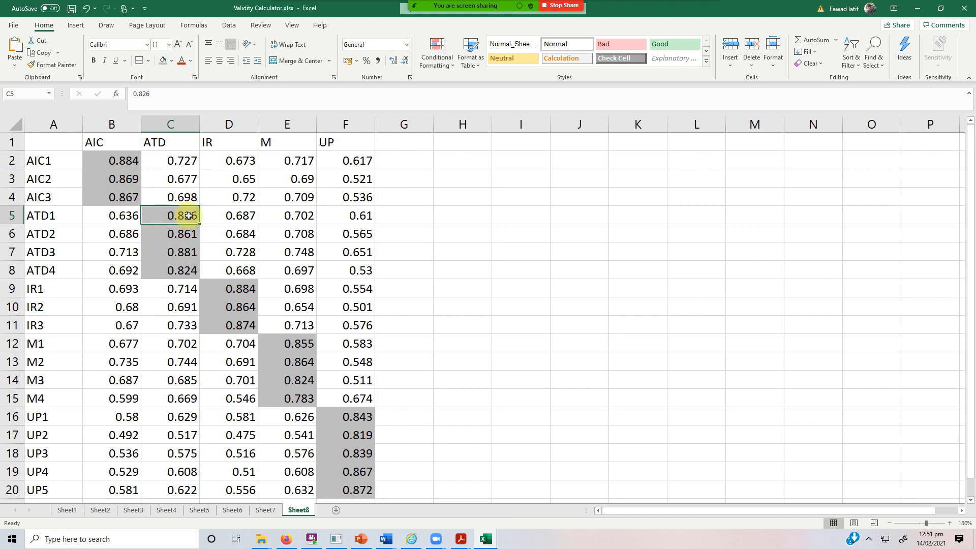
pyautogui.click(124, 217)
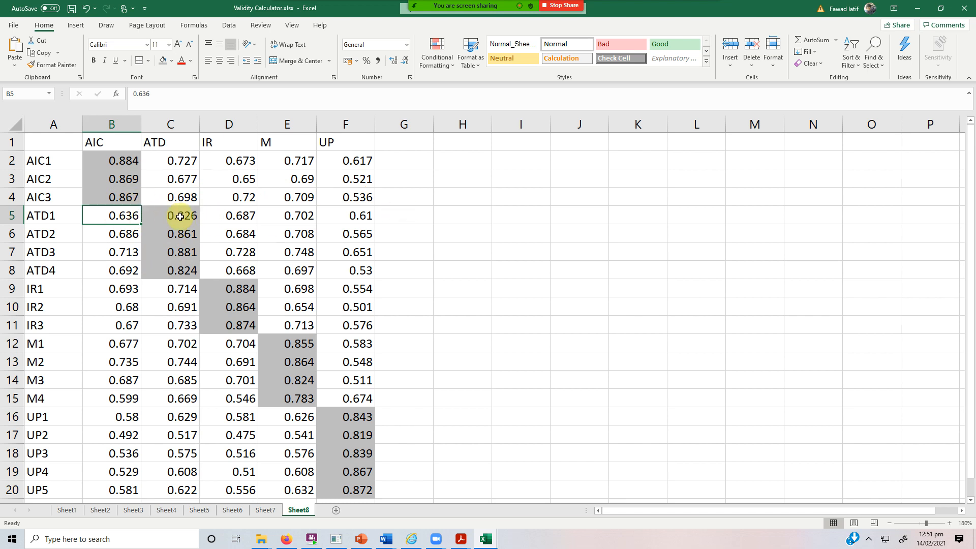
pyautogui.click(196, 219)
pyautogui.click(108, 215)
pyautogui.click(222, 217)
pyautogui.click(298, 214)
pyautogui.click(360, 217)
pyautogui.click(287, 215)
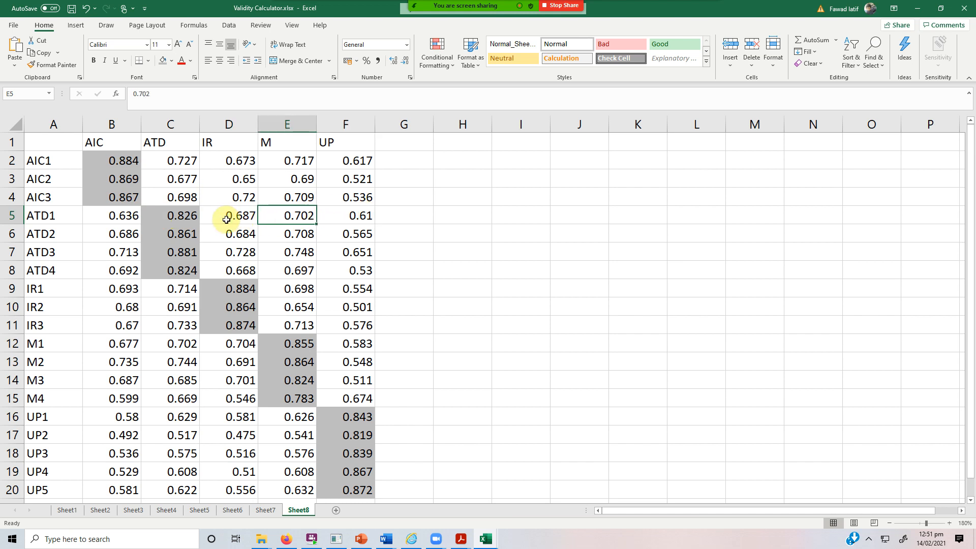
pyautogui.click(226, 219)
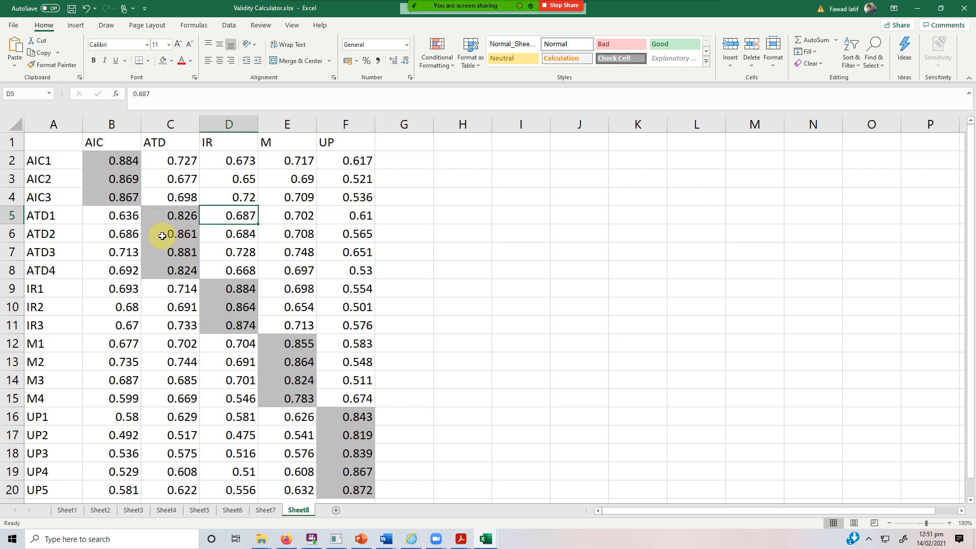
# - Check the own-construct loadings of ATD2, ATD3, ATD4 and IR1 against the other values in their rows
pyautogui.click(170, 234)
pyautogui.click(172, 254)
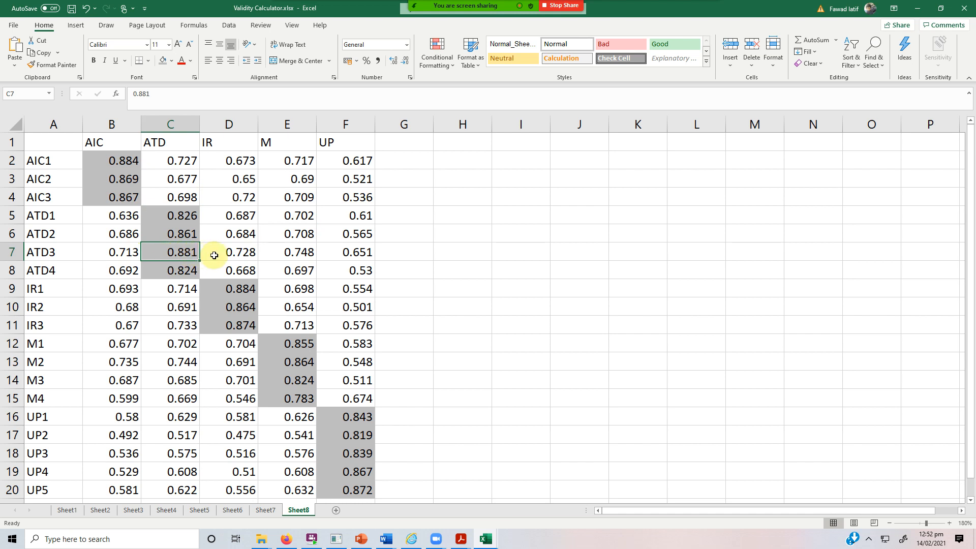
pyautogui.click(188, 270)
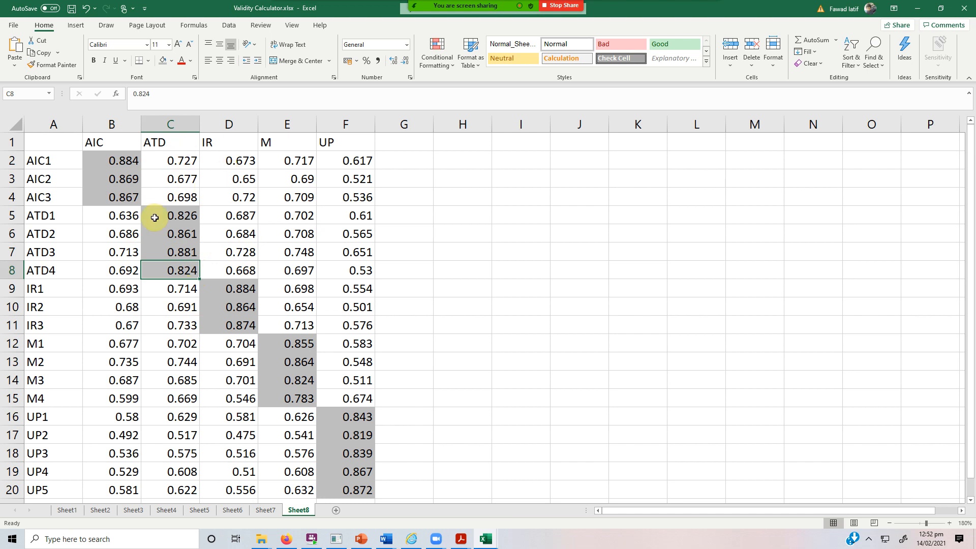
pyautogui.click(235, 288)
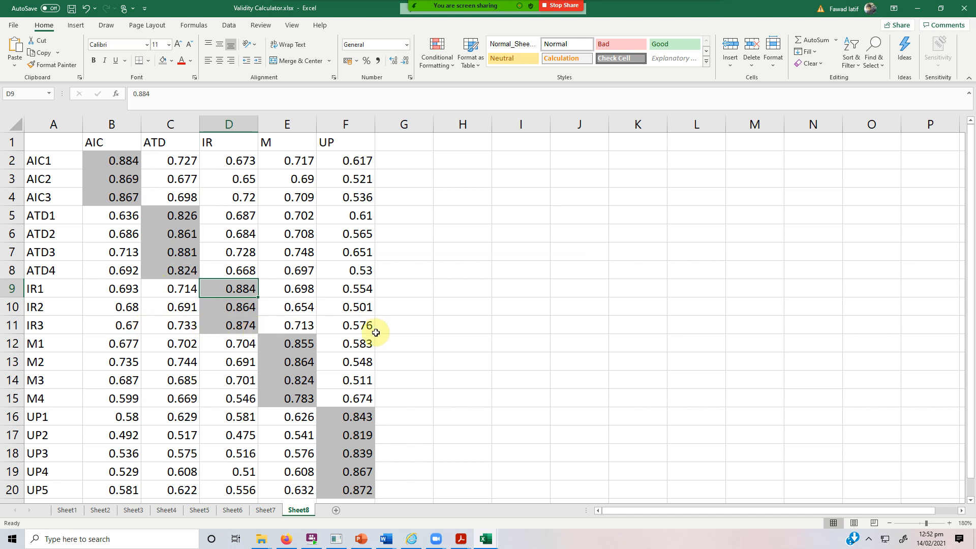
# - Check M1's loading on M, and open the empirical correlation matrix of the indicator data in SmartPLS
pyautogui.click(288, 345)
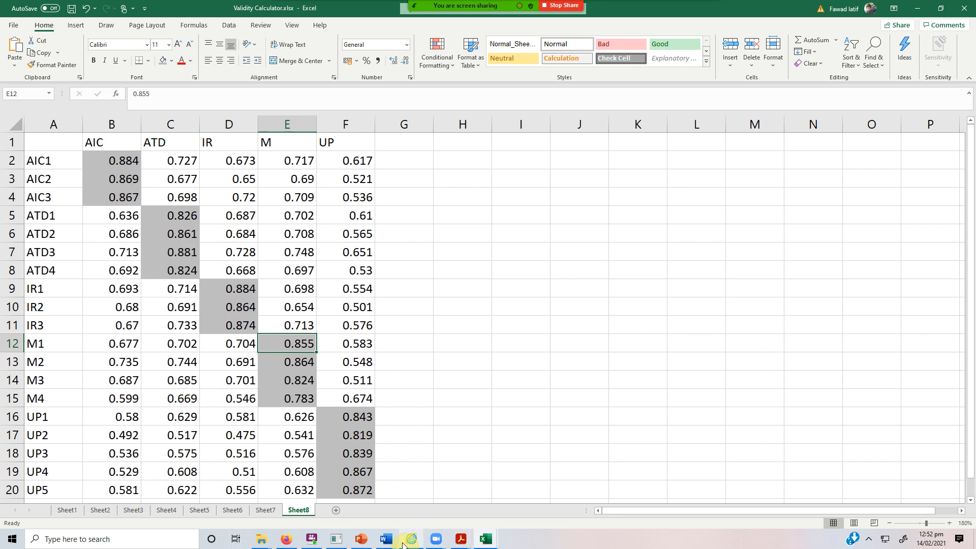
pyautogui.click(336, 542)
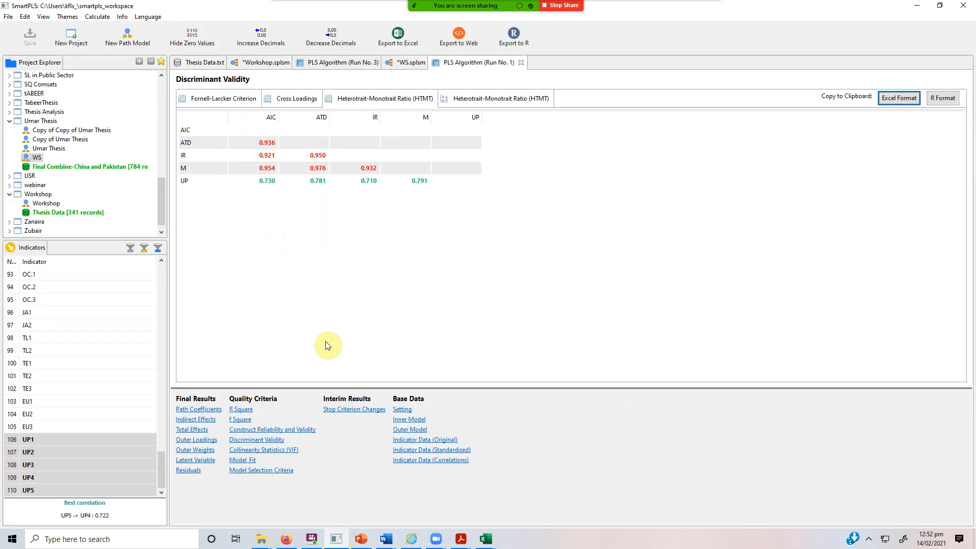
pyautogui.click(405, 463)
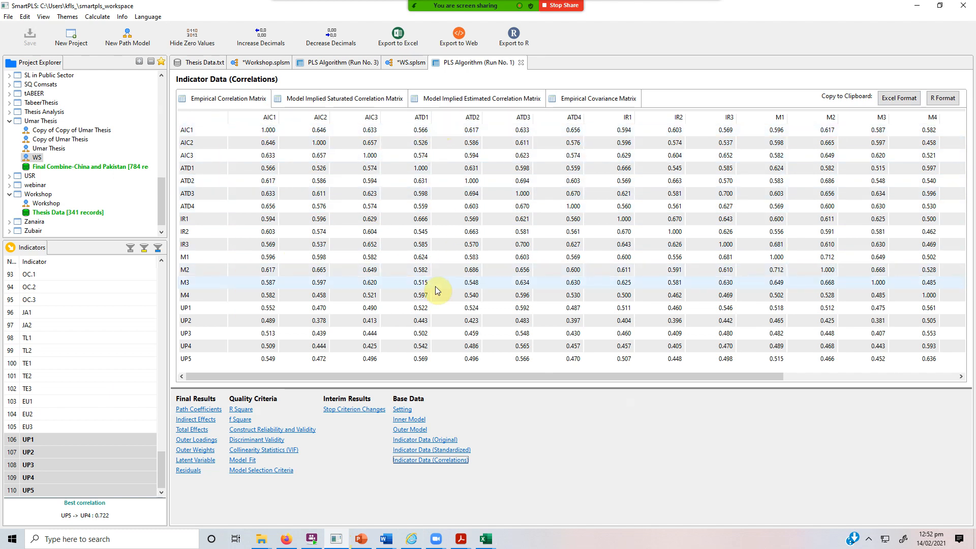
# - Sort the correlation matrix by ATD1, and restore the indicator order to examine how the items correlate with each other
pyautogui.click(412, 118)
pyautogui.click(418, 118)
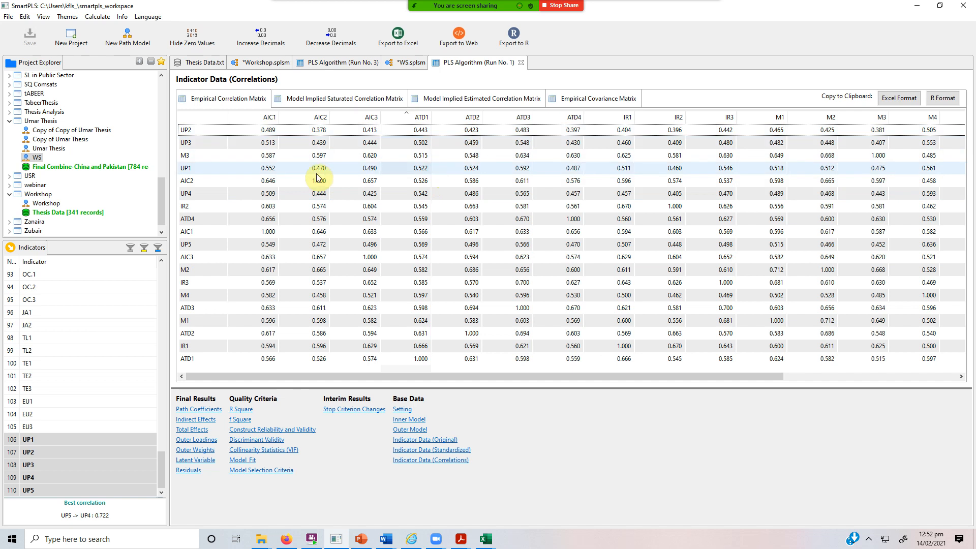
pyautogui.click(249, 118)
pyautogui.click(202, 117)
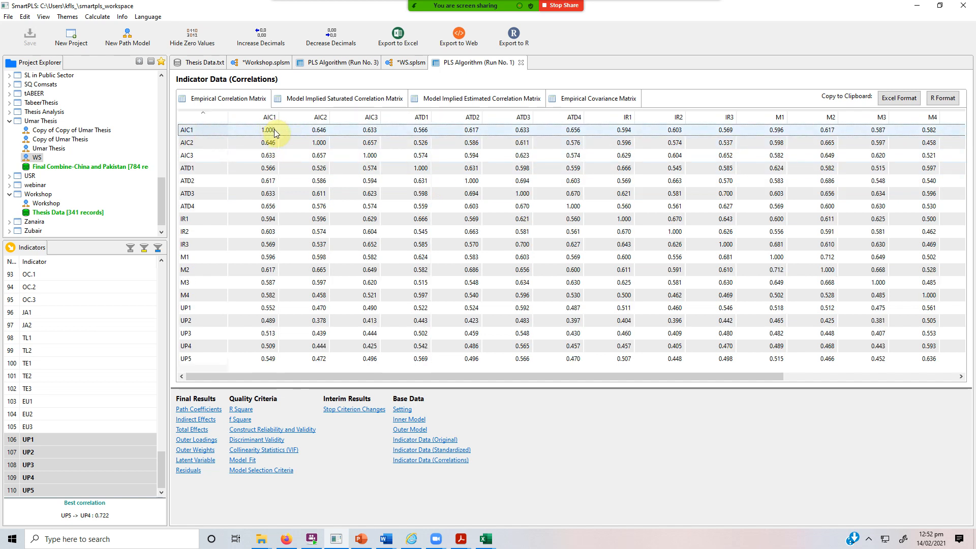
pyautogui.click(272, 144)
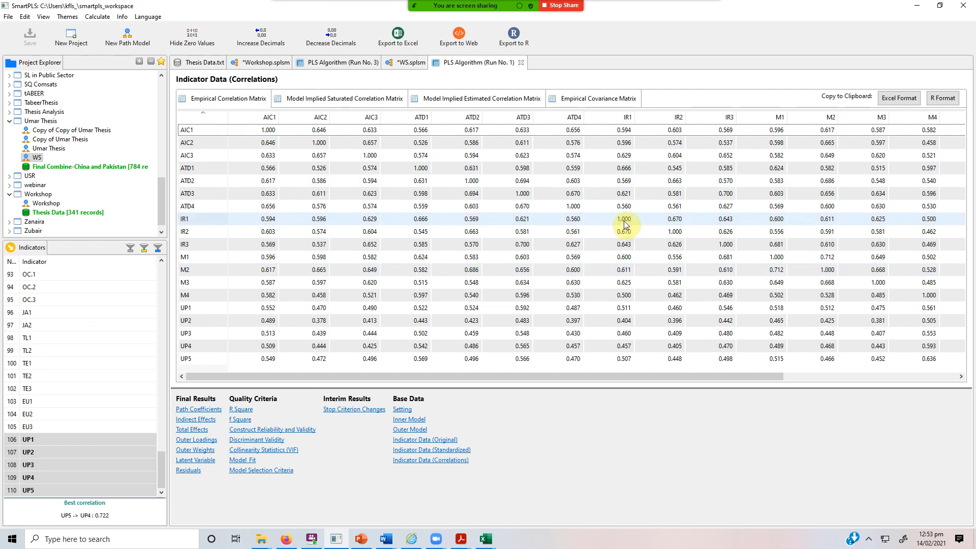
# - Review the outer and inner VIF values in the collinearity statistics of the PLS Algorithm report
pyautogui.click(284, 451)
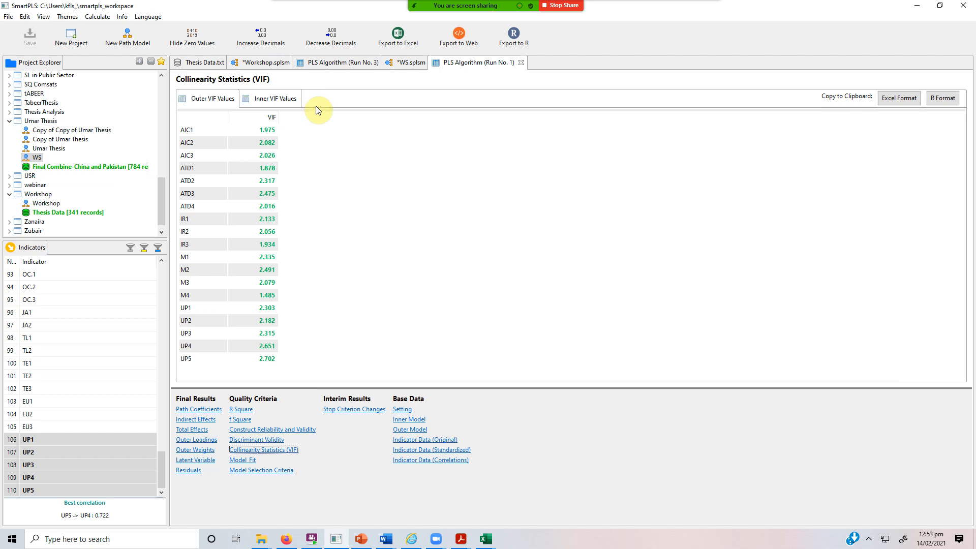
pyautogui.click(279, 99)
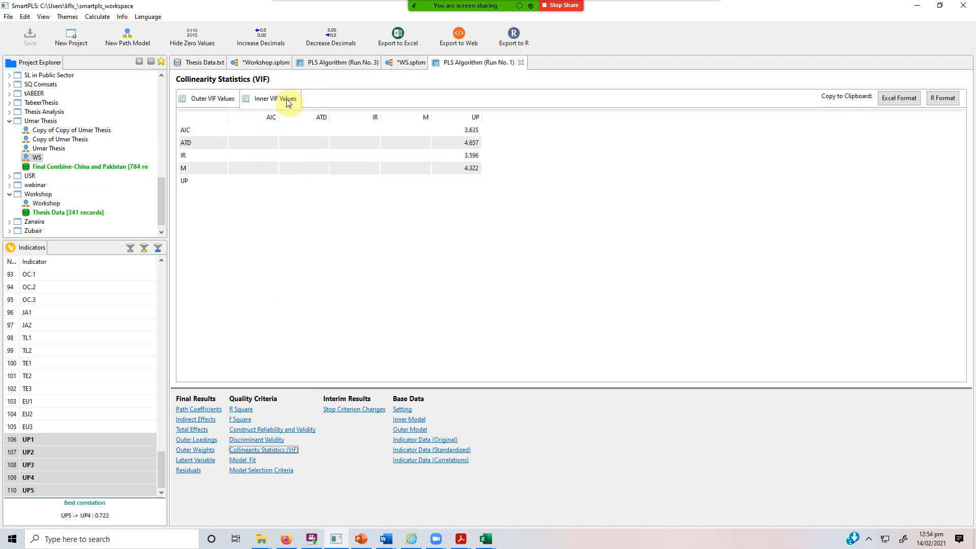
pyautogui.click(411, 63)
pyautogui.click(476, 63)
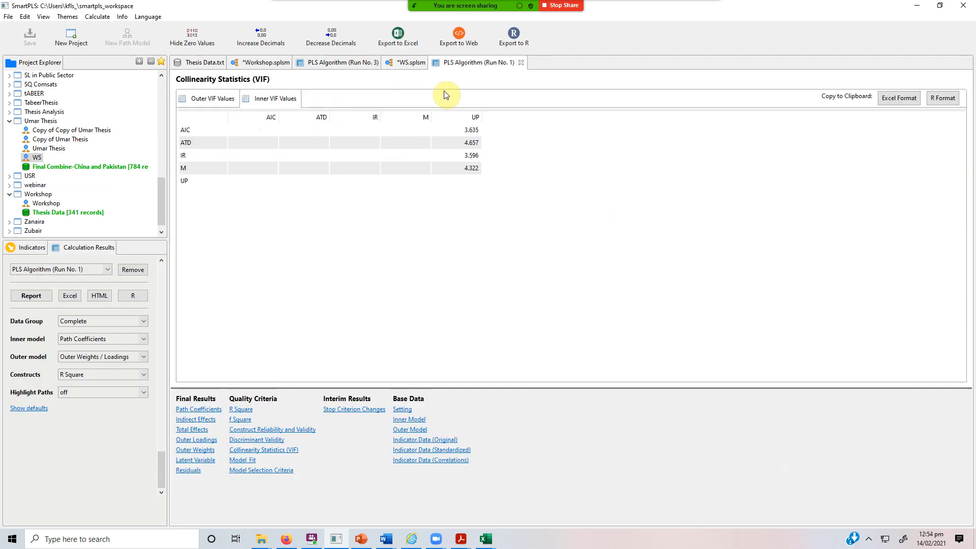
# - Return to the Validity Calculator workbook in Excel and compare the ATD items' loadings on ATD with their cross loadings on AIC
pyautogui.moveTo(486, 536)
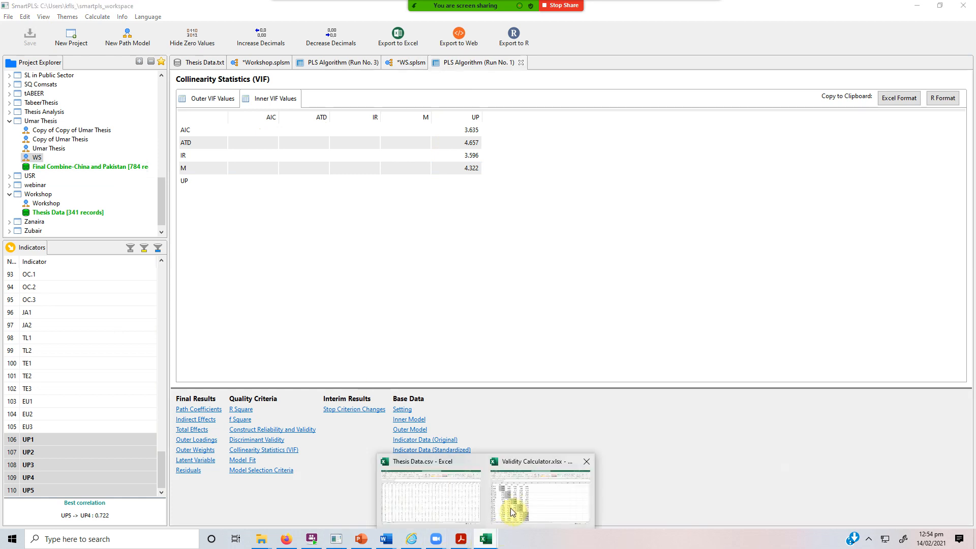
pyautogui.click(518, 503)
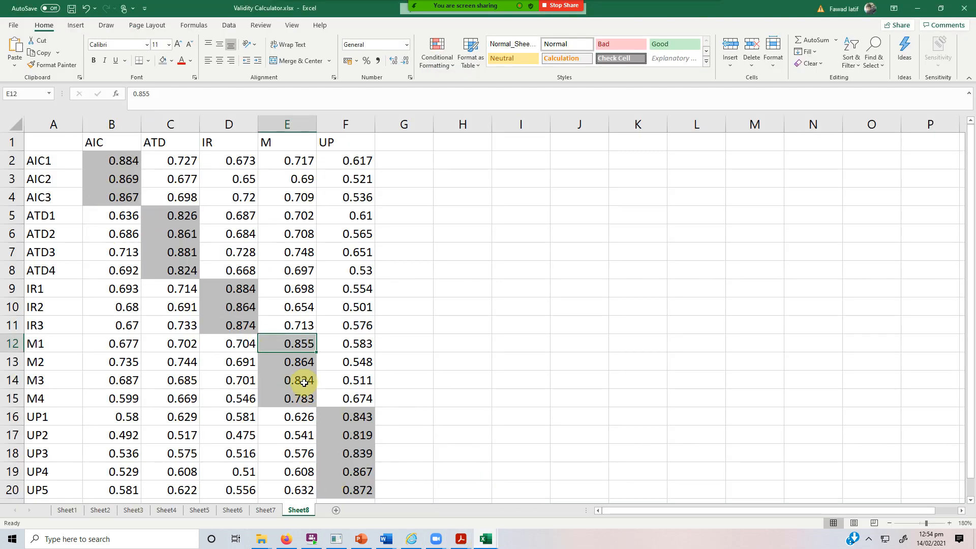
pyautogui.click(175, 208)
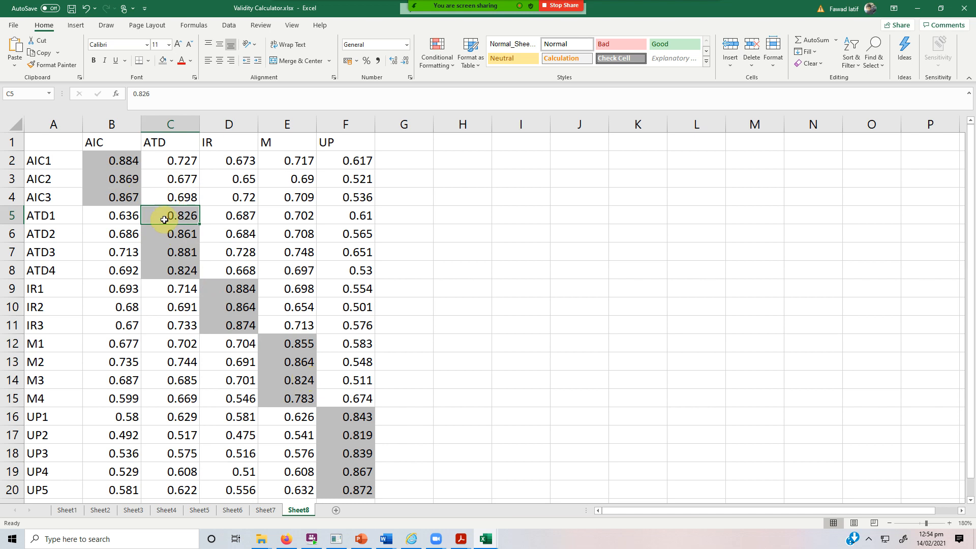
pyautogui.click(152, 232)
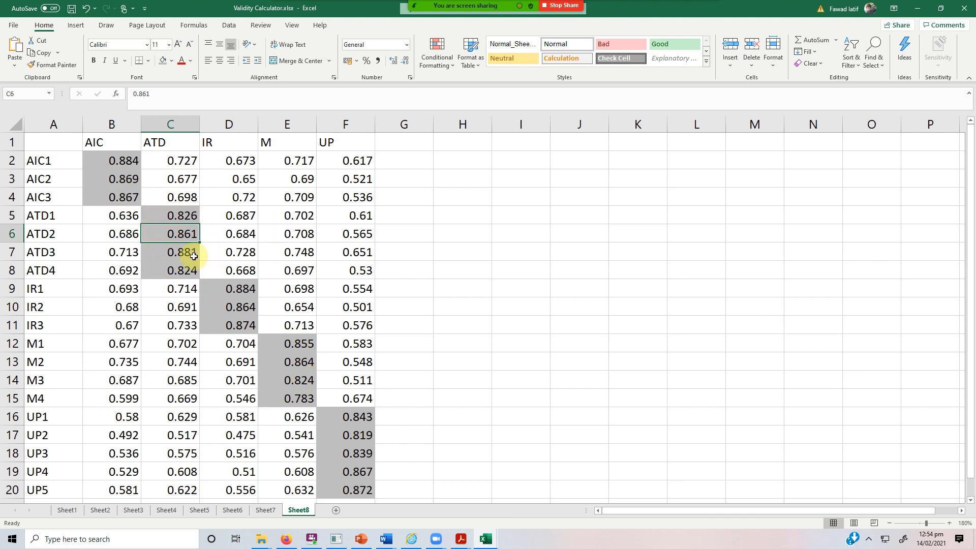
pyautogui.click(128, 252)
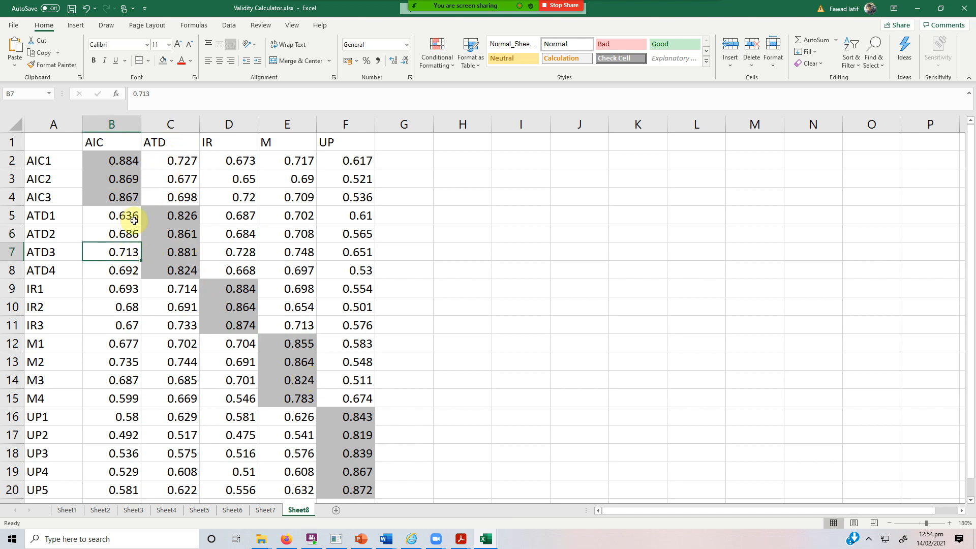
pyautogui.click(118, 269)
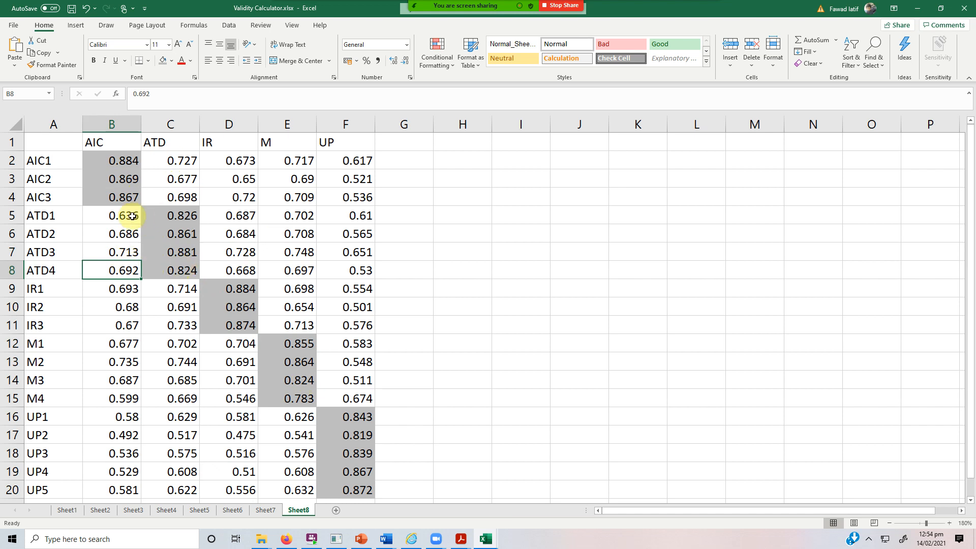
pyautogui.moveTo(121, 215); pyautogui.dragTo(119, 269)
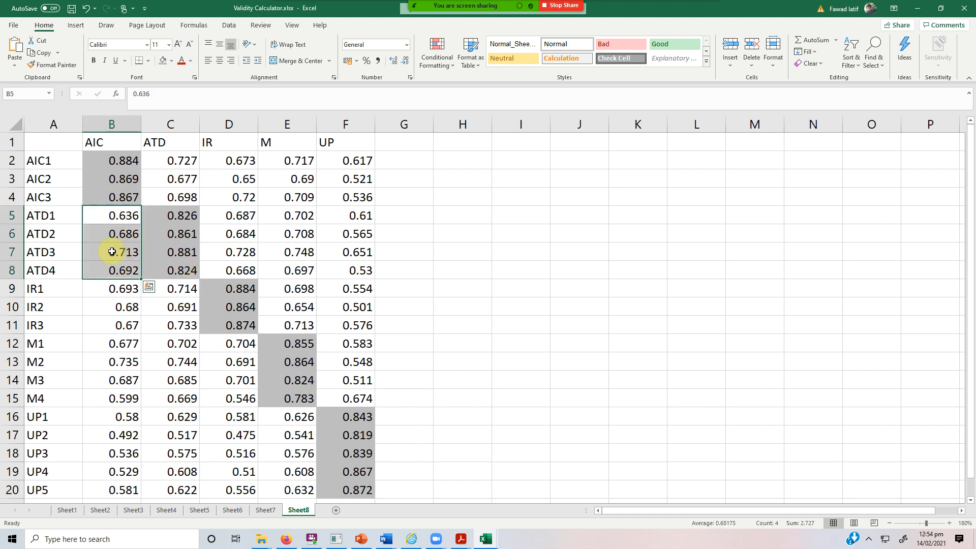
pyautogui.moveTo(170, 213); pyautogui.dragTo(170, 269)
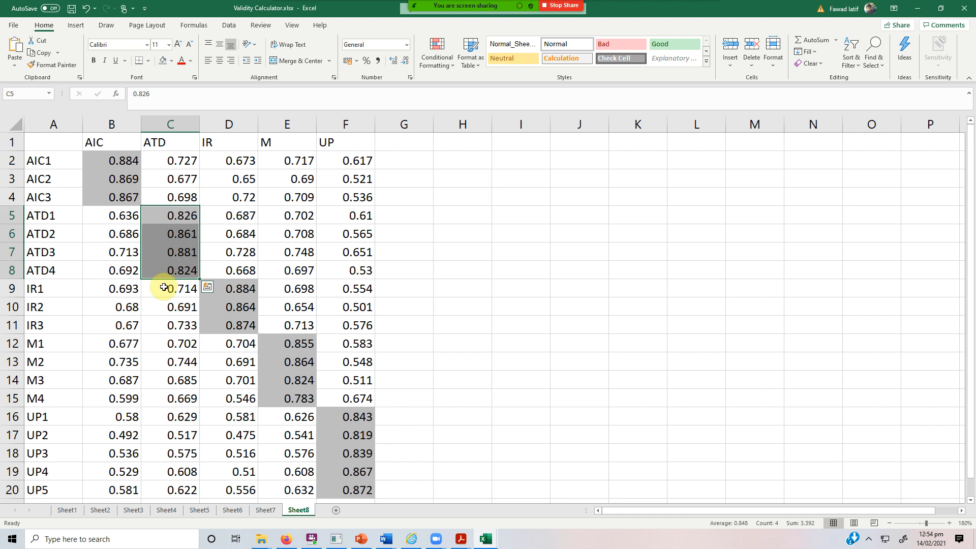
# - Inspect the ATD3 and ATD4 rows, comparing ATD3's loading on ATD with its cross loading on M
pyautogui.click(166, 252)
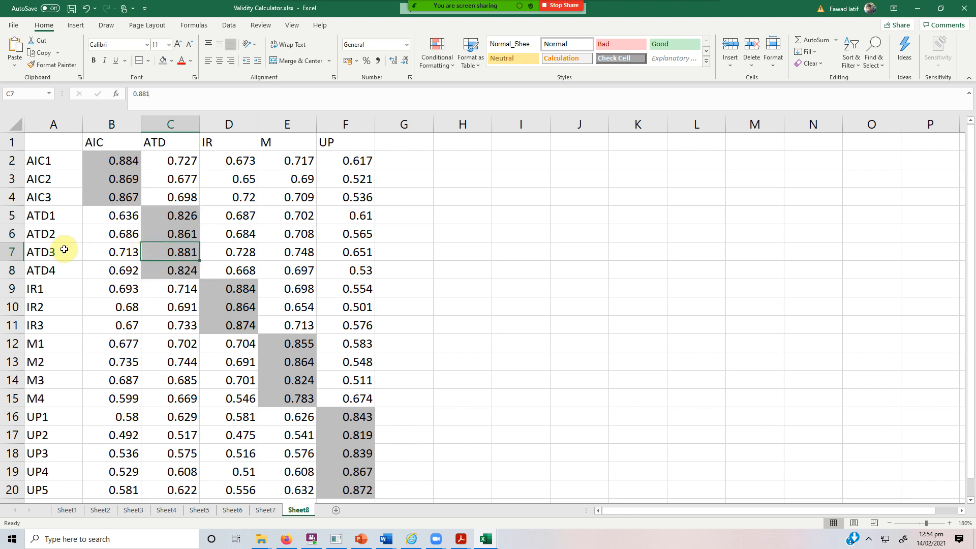
pyautogui.click(8, 250)
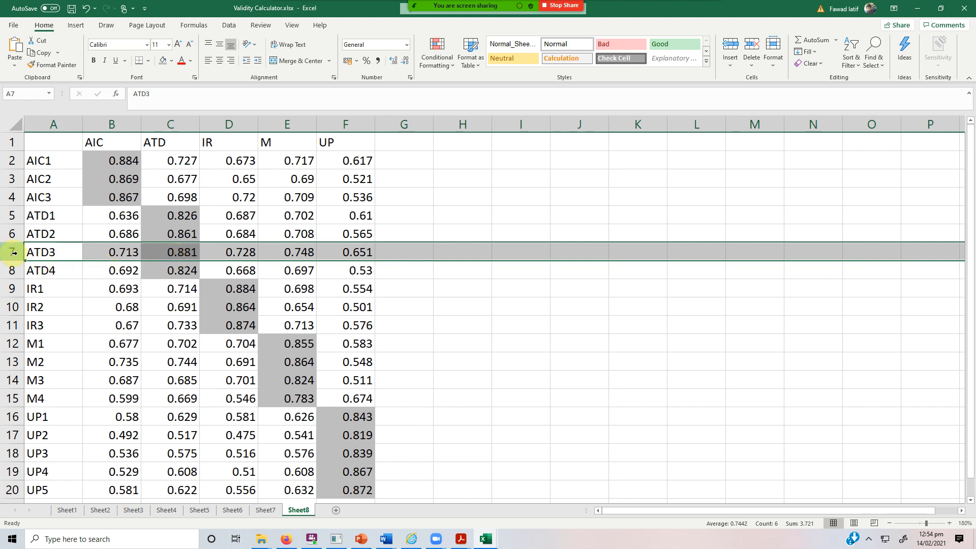
pyautogui.click(35, 269)
pyautogui.moveTo(11, 252); pyautogui.dragTo(11, 270)
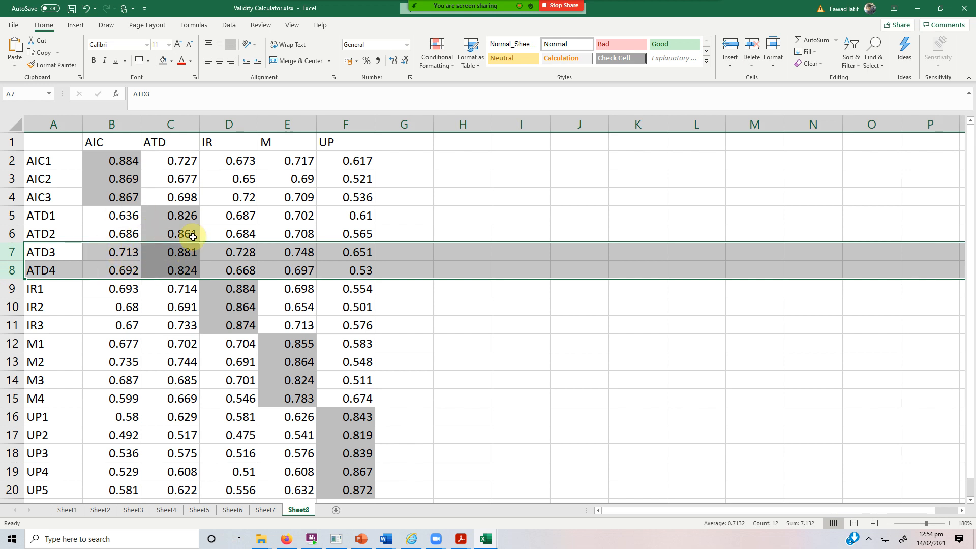
pyautogui.click(299, 254)
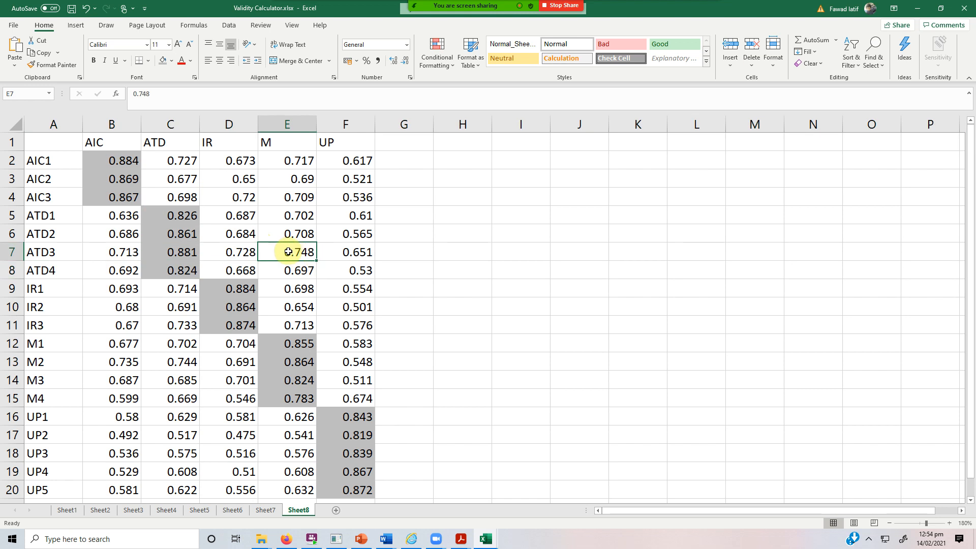
pyautogui.click(172, 253)
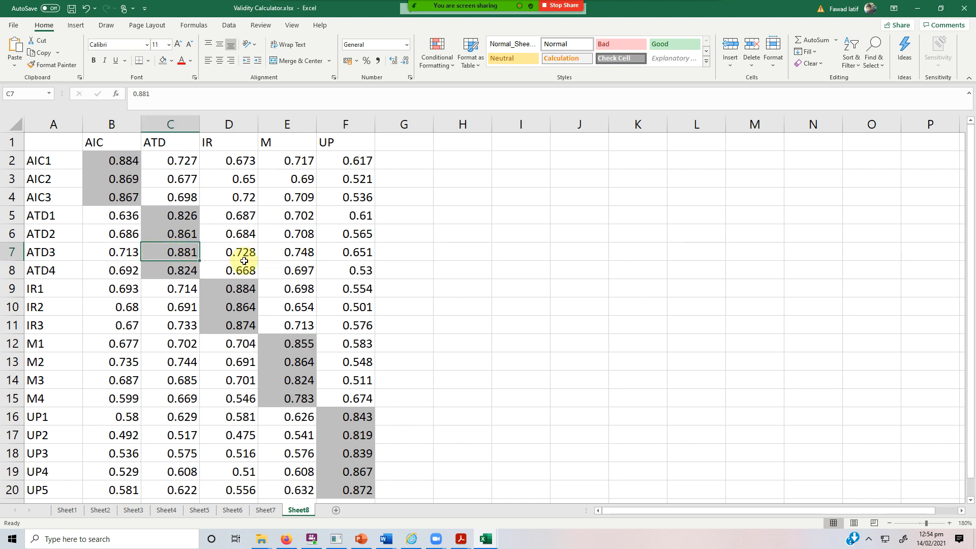
pyautogui.click(289, 254)
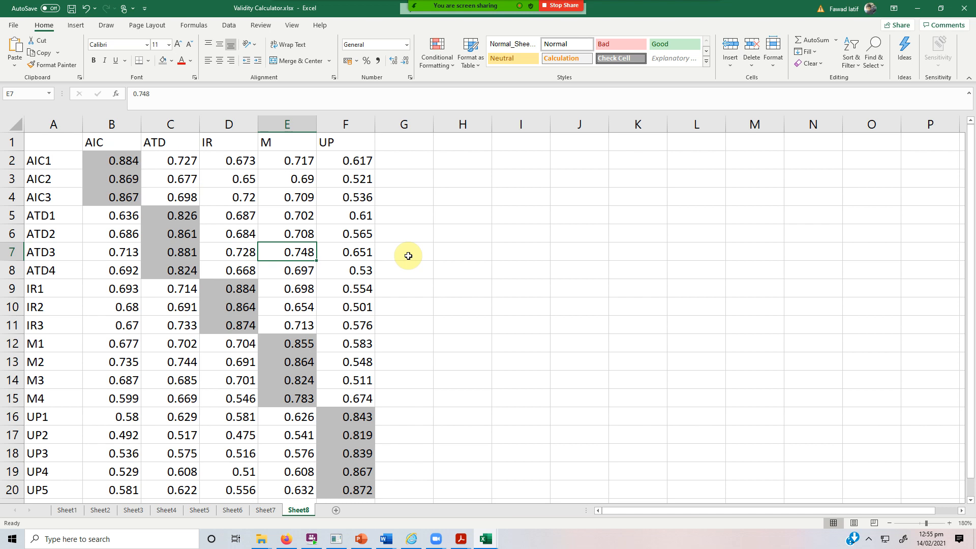
pyautogui.click(408, 256)
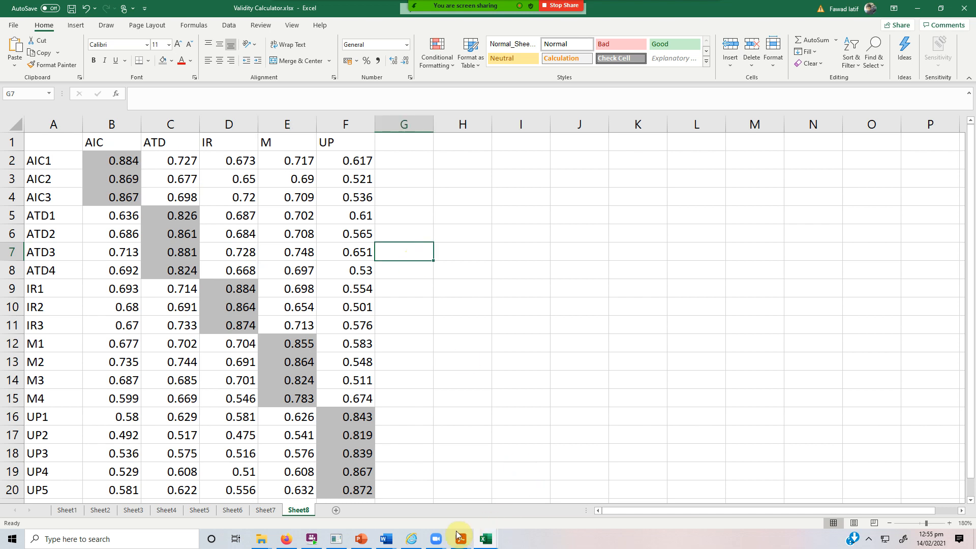
# - Switch to SmartPLS and review the Fornell-Larcker criterion and the outer loadings matrix
pyautogui.click(342, 542)
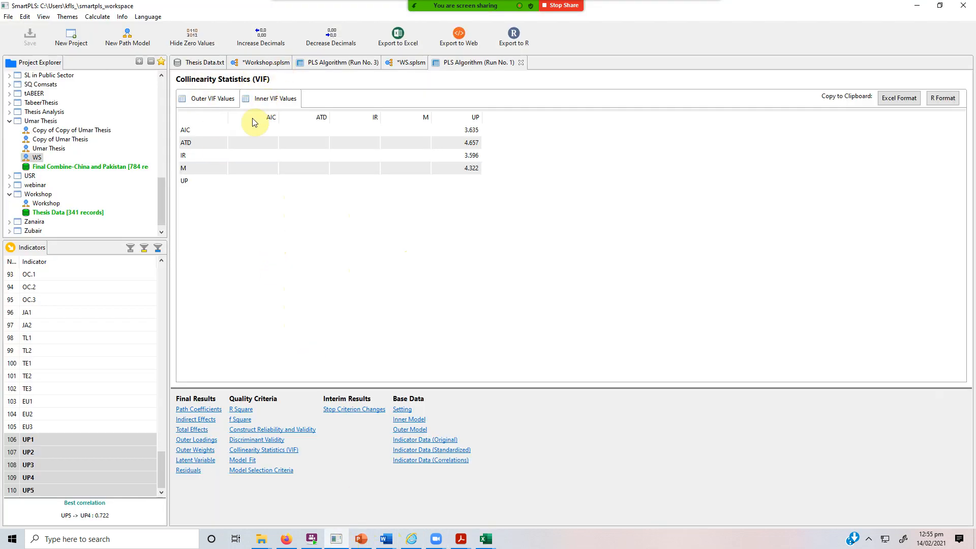
pyautogui.click(274, 439)
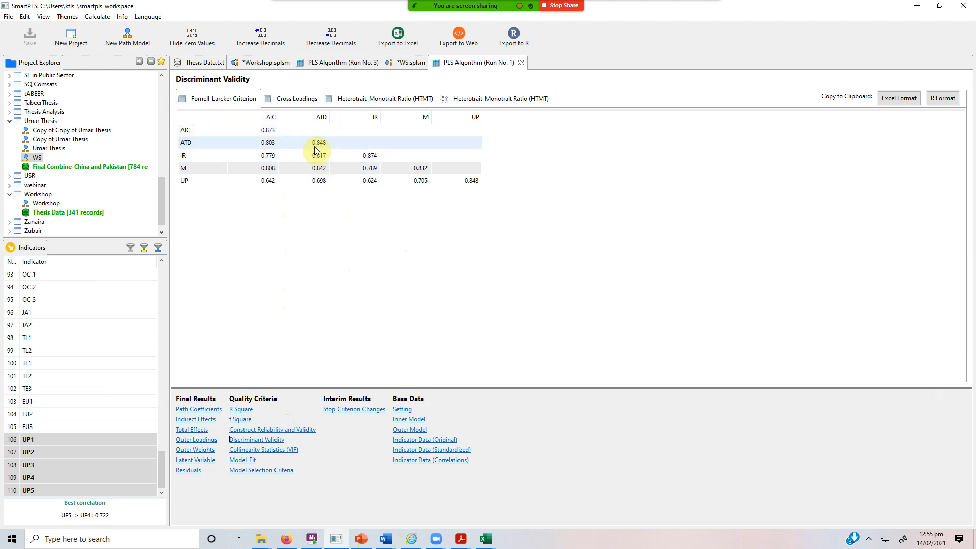
pyautogui.click(192, 440)
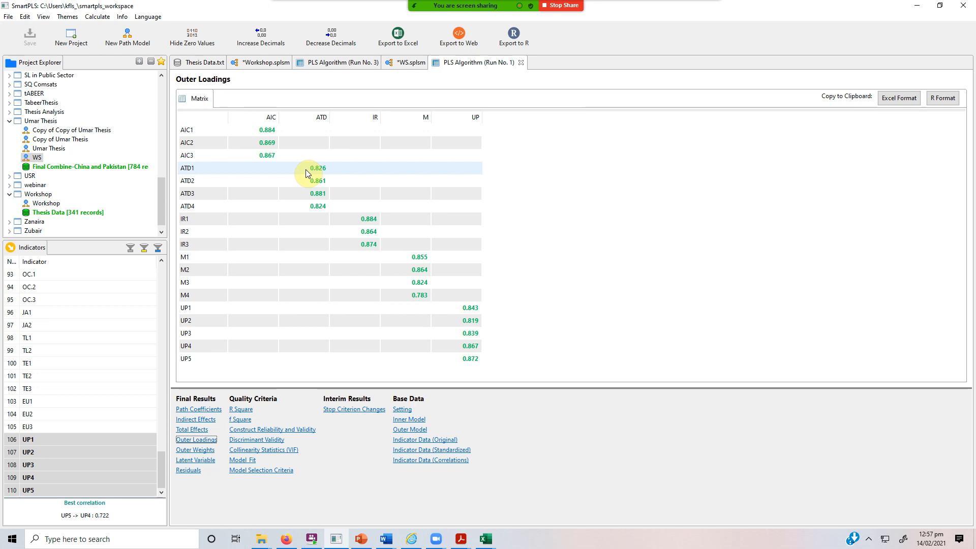
# - Switch to the Questionnaire document in Word and go over the Measurement Model outline from Reliability and Construct Validity to HTMT Ratio
pyautogui.moveTo(354, 541)
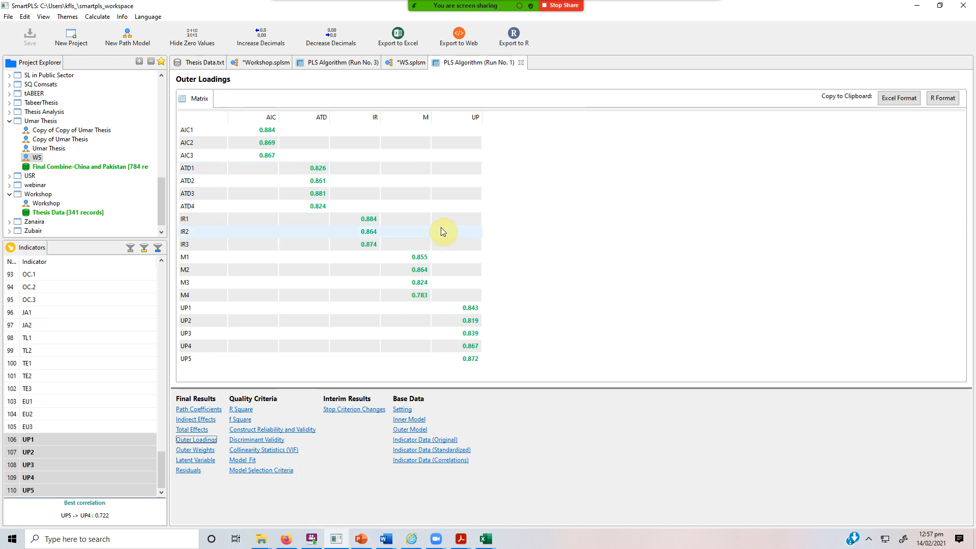
pyautogui.moveTo(387, 540)
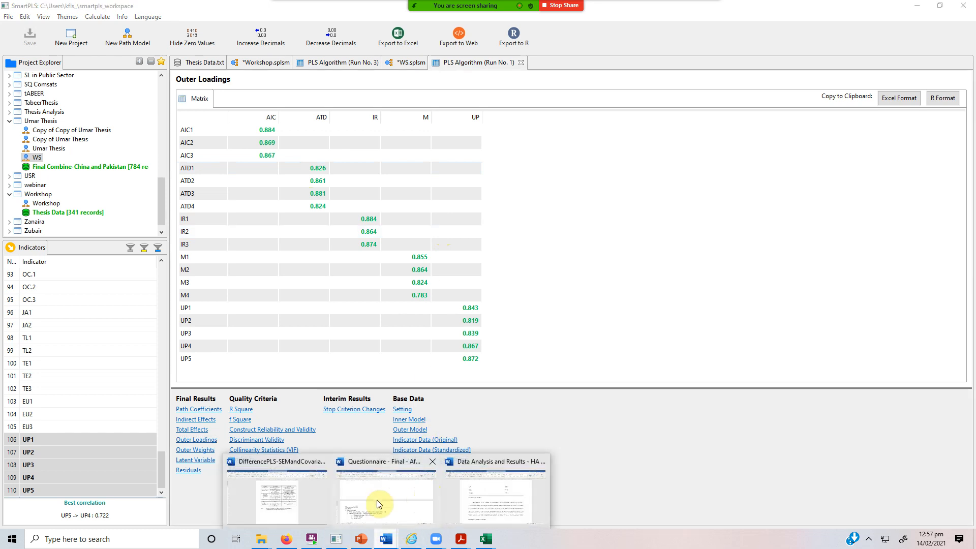
pyautogui.click(403, 503)
pyautogui.moveTo(87, 377); pyautogui.dragTo(149, 376)
pyautogui.moveTo(83, 396); pyautogui.dragTo(194, 394)
pyautogui.click(267, 467)
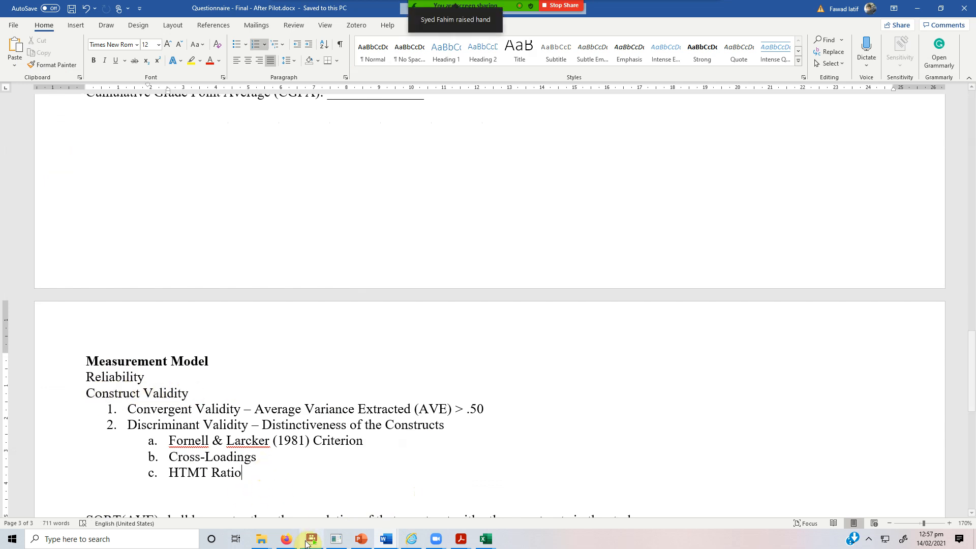
# - Open the Data Analysis and Results document in Word and locate the Convergent Validity heading under Construct Validity
pyautogui.moveTo(458, 541)
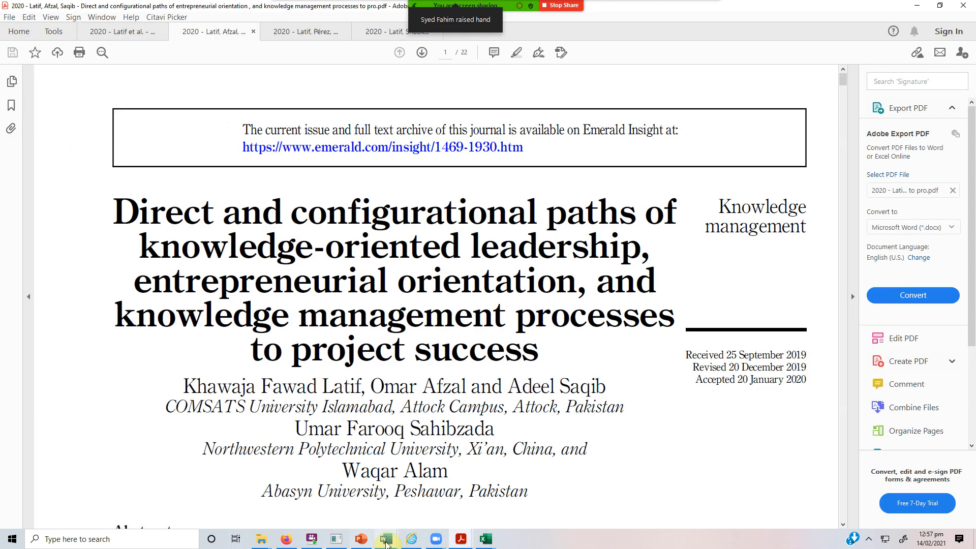
pyautogui.moveTo(384, 542)
pyautogui.click(480, 496)
pyautogui.scroll(15, 419, 339)
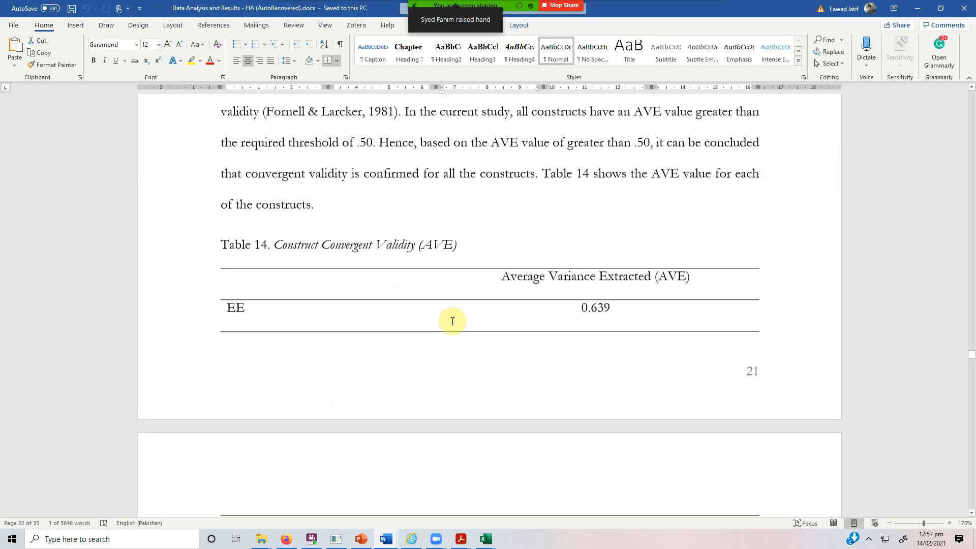
pyautogui.click(386, 285)
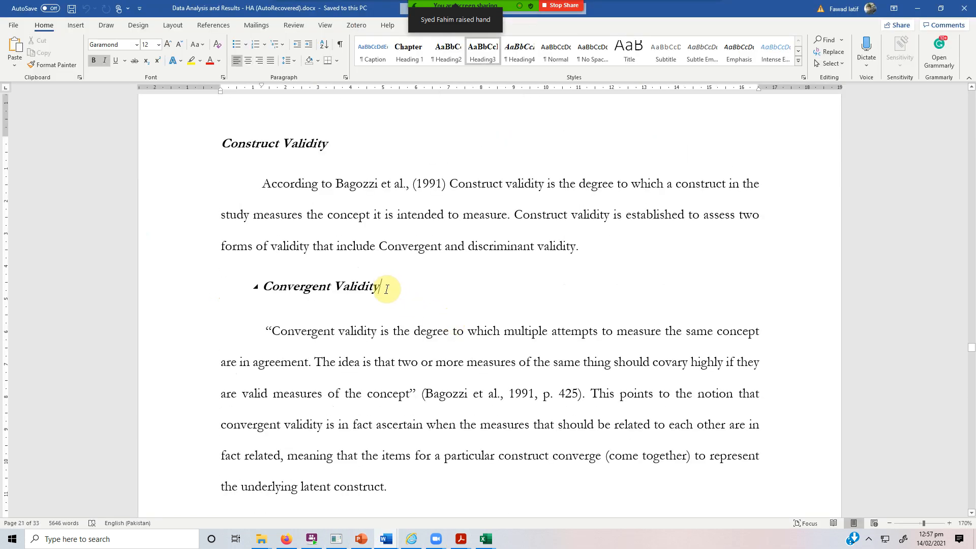
# - Switch to the hotel industry CSR and customer loyalty paper in Adobe Acrobat and read section 4.2, Reliability and validity
pyautogui.moveTo(460, 540)
pyautogui.click(507, 504)
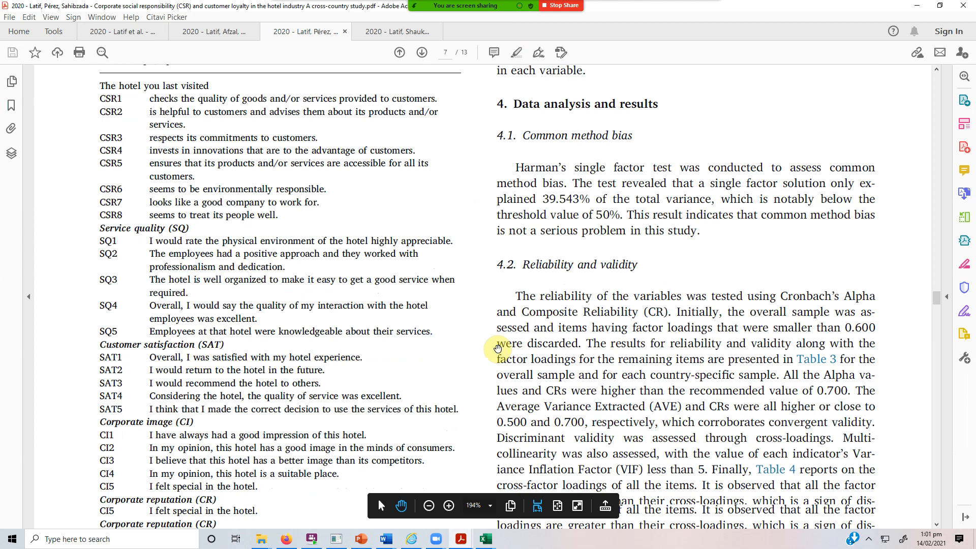
pyautogui.scroll(-15, 497, 348)
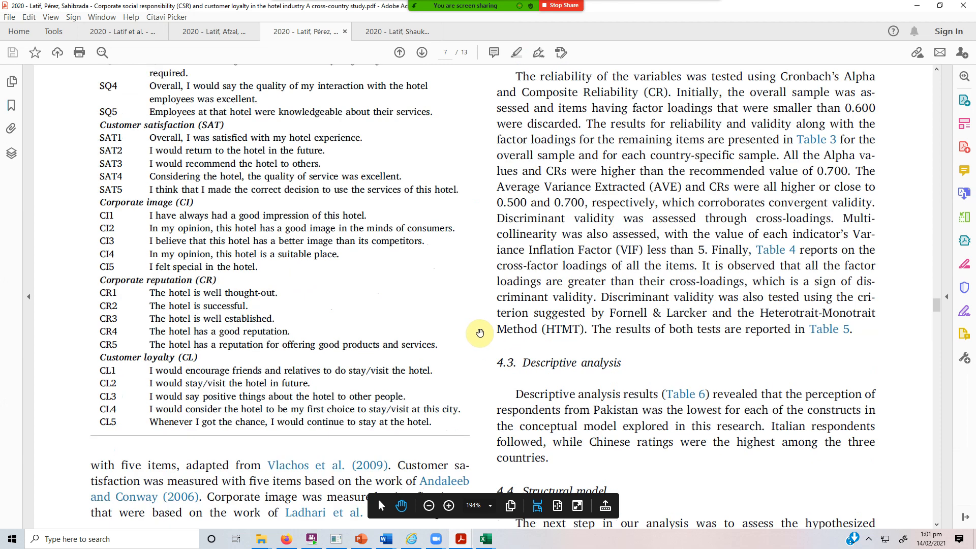
# - Look over Table 3 on item loadings, reliability and validity and Table 4 on cross loadings in the paper
pyautogui.scroll(-15, 478, 337)
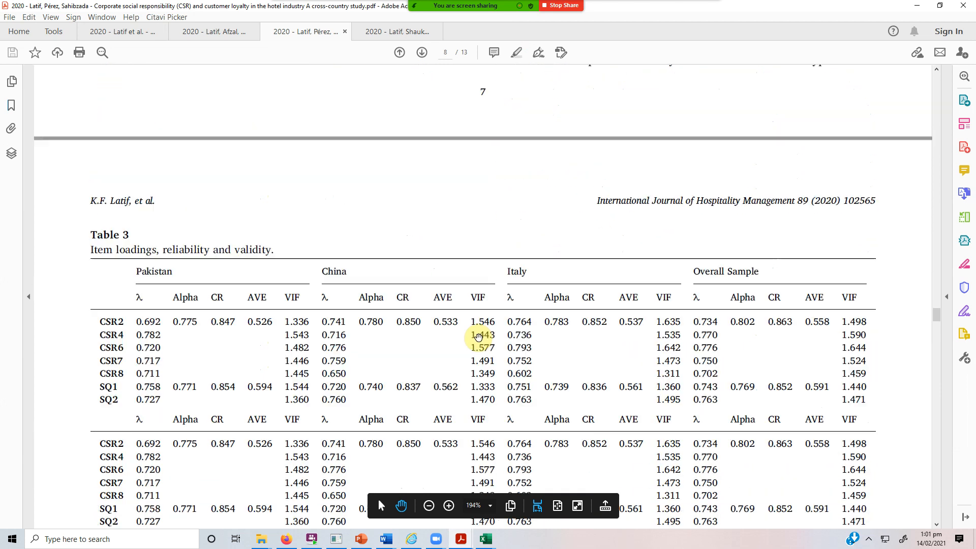
pyautogui.scroll(-5, 479, 337)
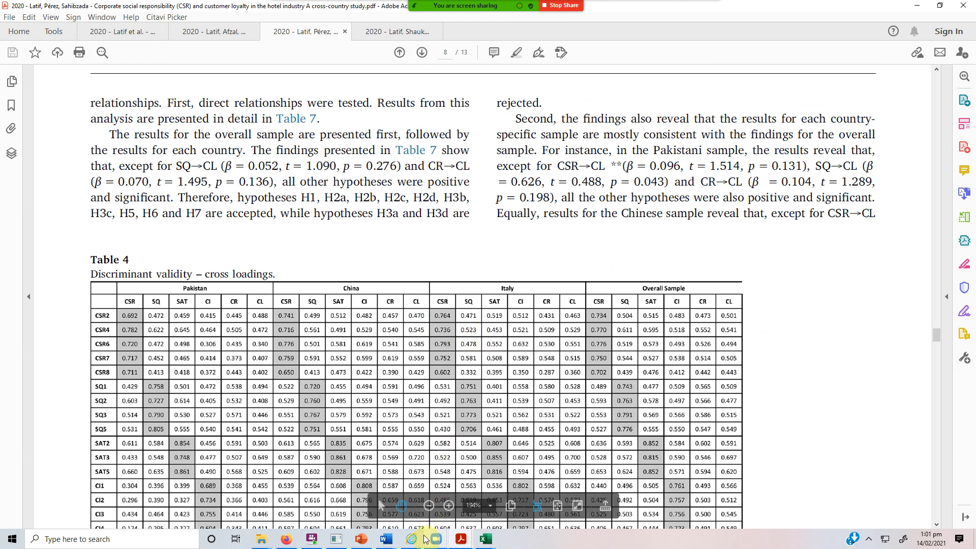
# - Switch to SmartPLS and close the WS model, saving its changes, along with its PLS Algorithm (Run No. 1) report
pyautogui.click(335, 538)
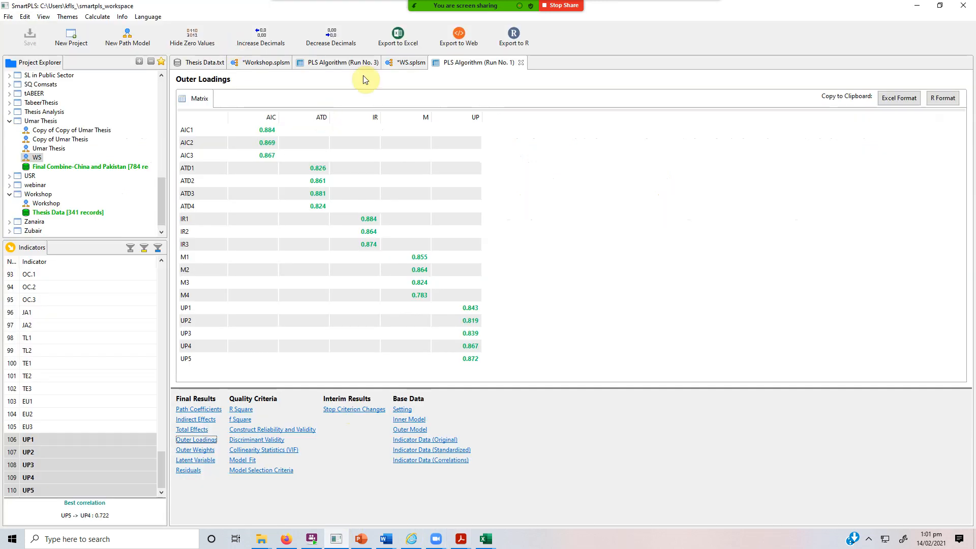
pyautogui.click(389, 63)
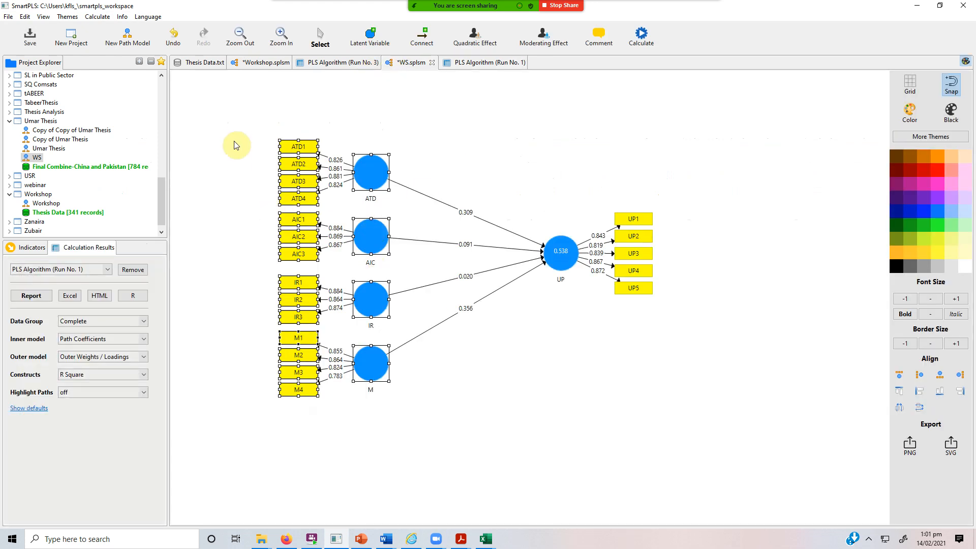
pyautogui.click(431, 62)
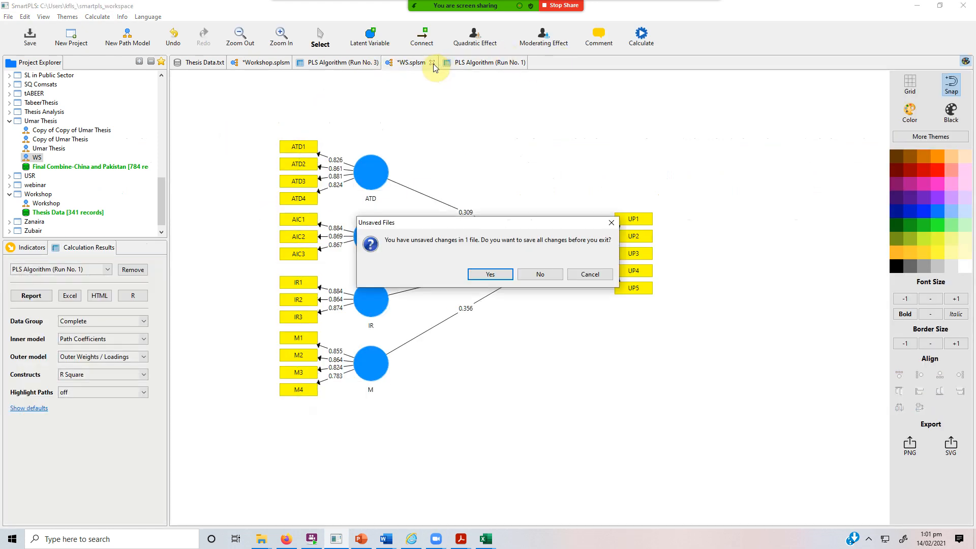
pyautogui.click(491, 274)
pyautogui.click(472, 63)
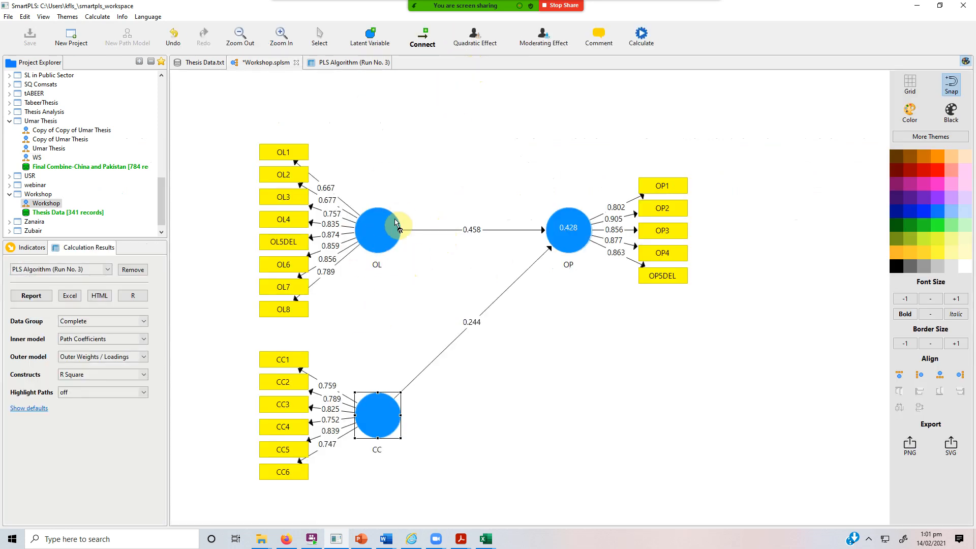
# - Run complete bootstrapping on the Workshop model with 500 subsamples, BCa confidence intervals, a two-tailed test and 0.05 significance, opening the full report
pyautogui.click(322, 36)
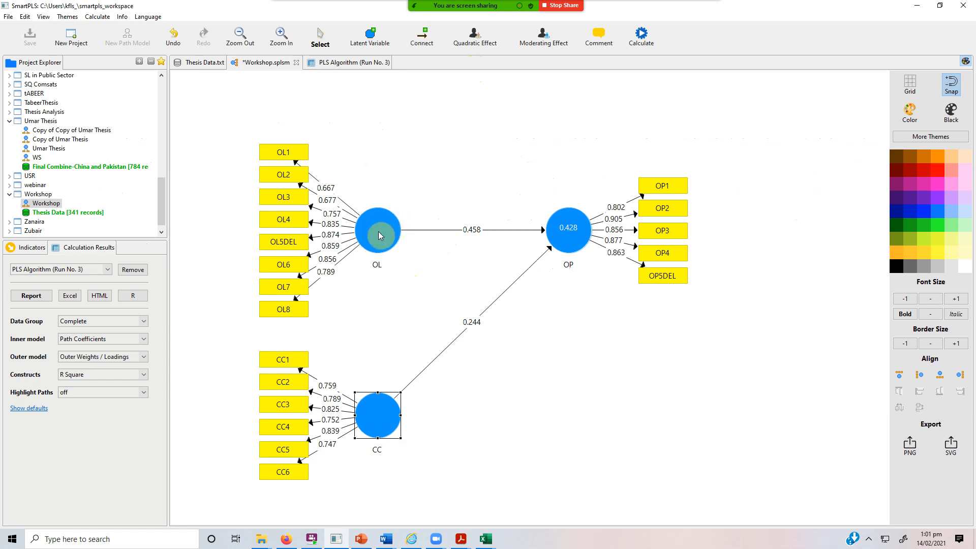
pyautogui.click(548, 359)
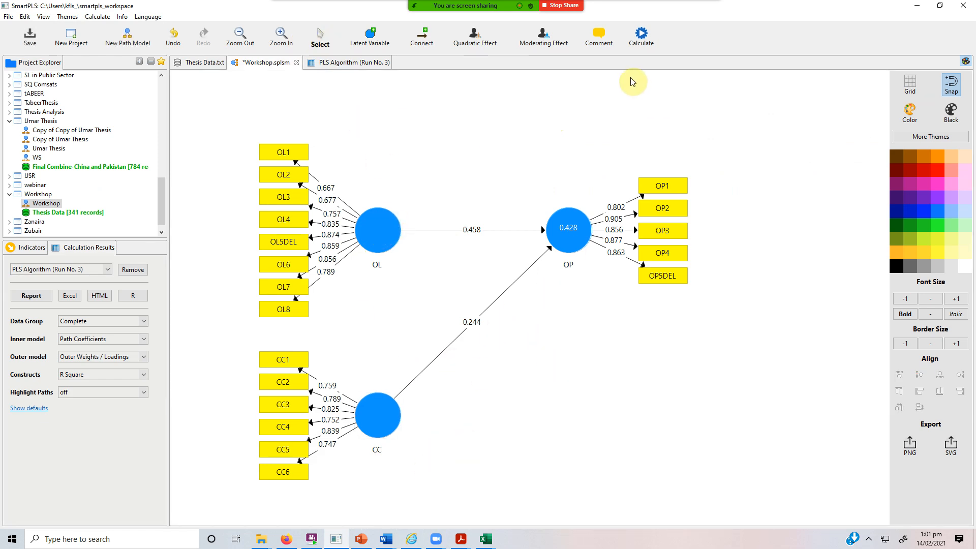
pyautogui.click(642, 36)
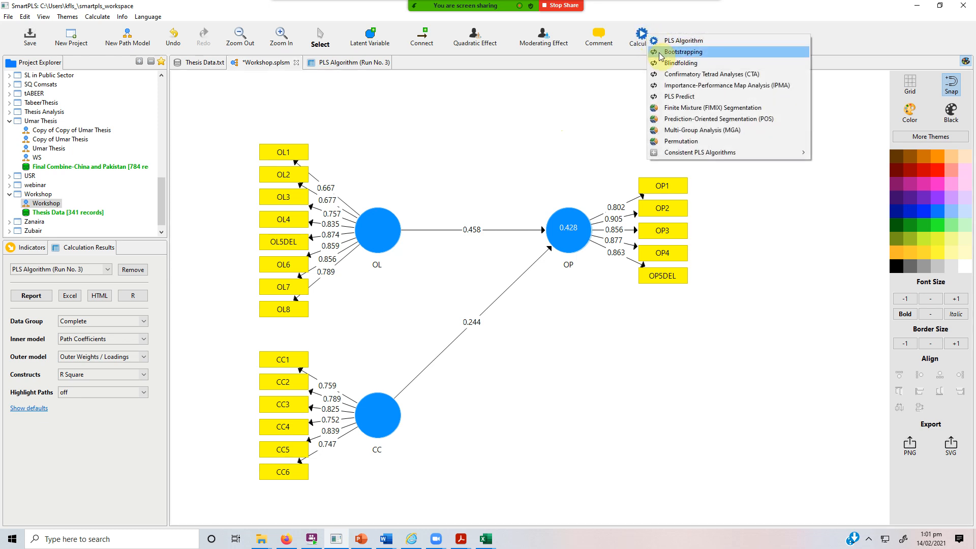
pyautogui.click(714, 51)
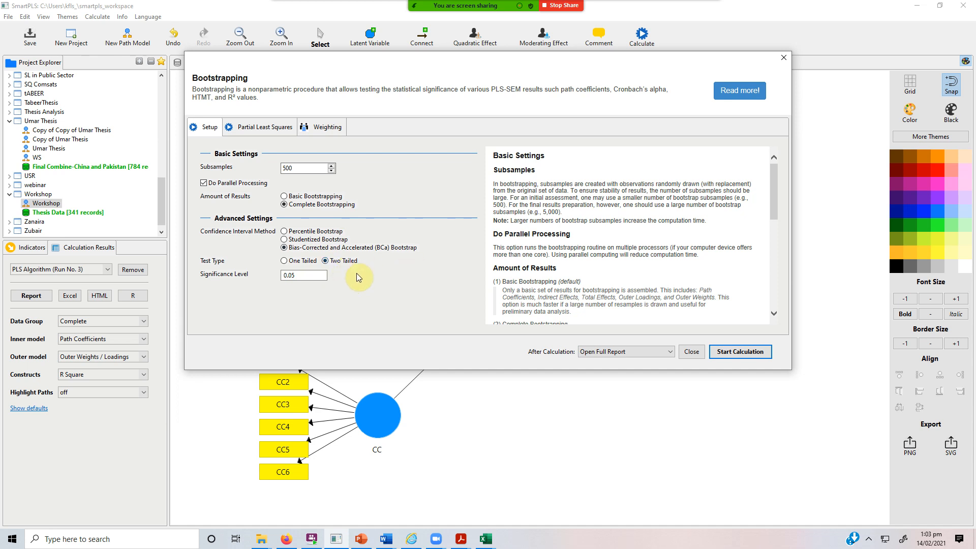
pyautogui.click(262, 126)
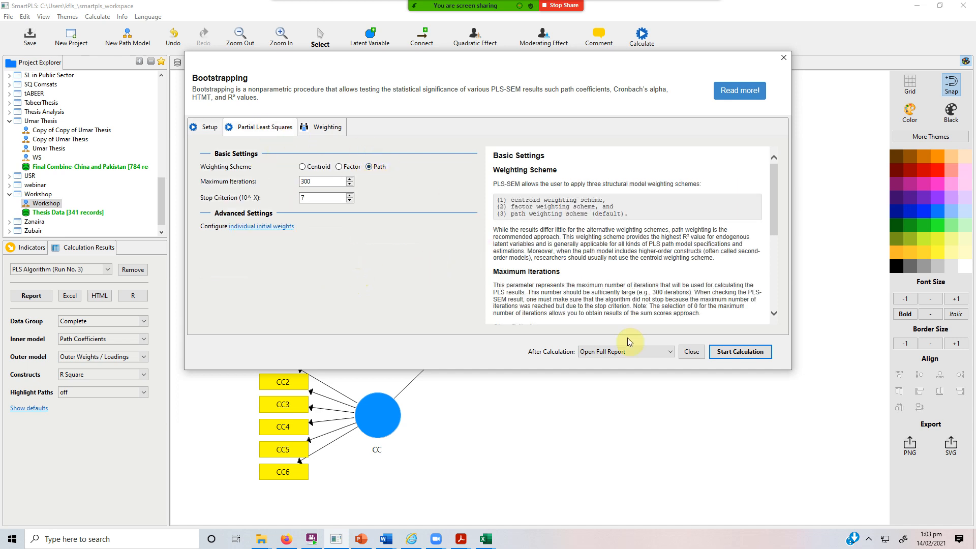
pyautogui.click(751, 355)
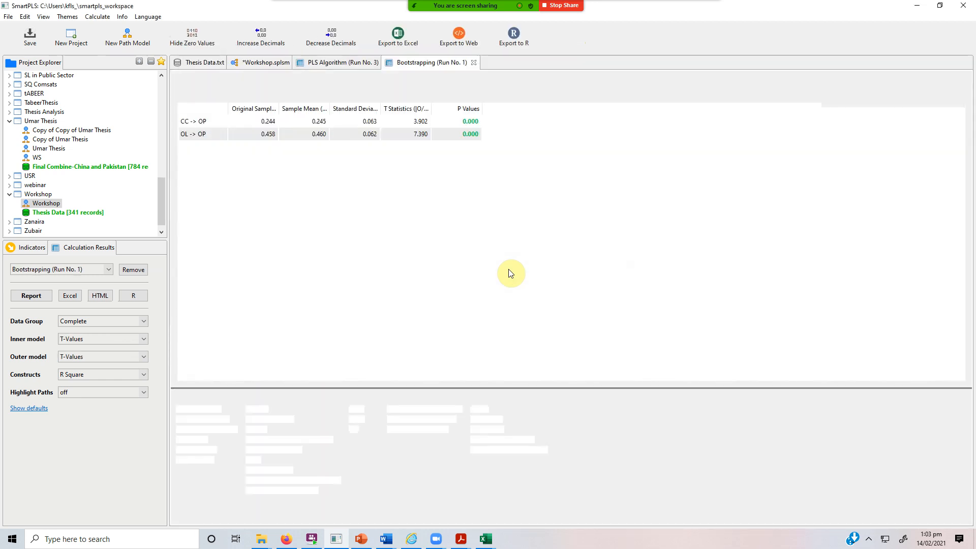
# - Widen the columns of the bootstrapping Path Coefficients table so that the full headings from Original Sample to T Statistics can be read
pyautogui.moveTo(226, 120); pyautogui.dragTo(242, 117)
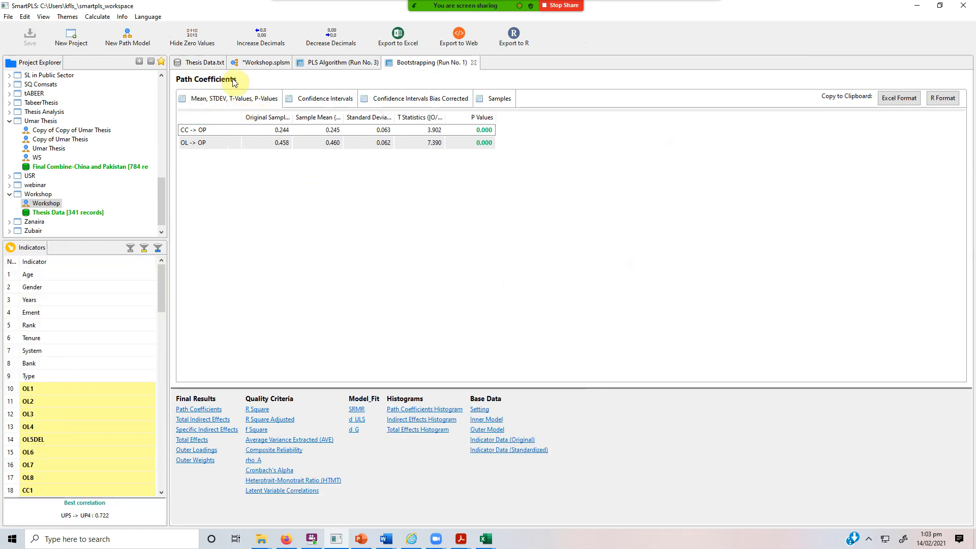
pyautogui.moveTo(289, 117); pyautogui.dragTo(314, 117)
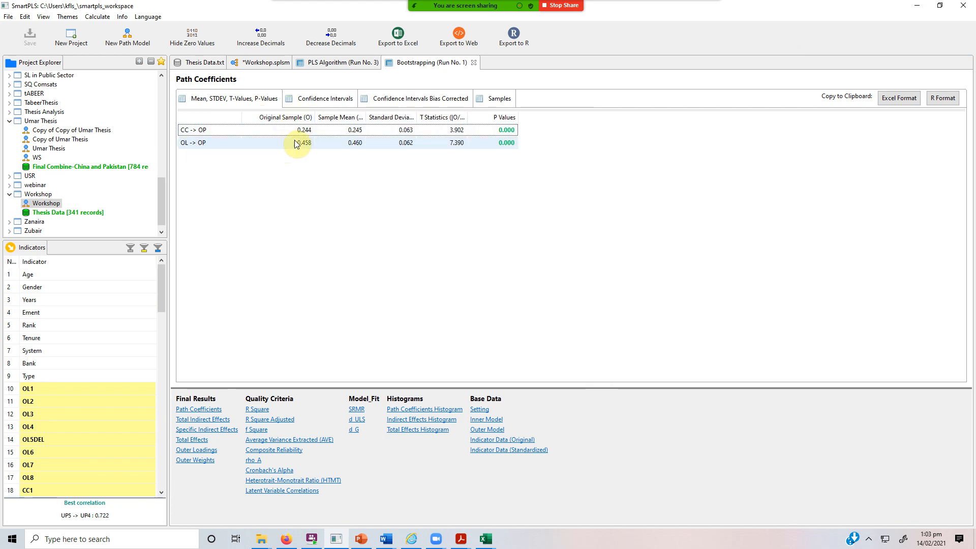
pyautogui.moveTo(366, 122); pyautogui.dragTo(410, 118)
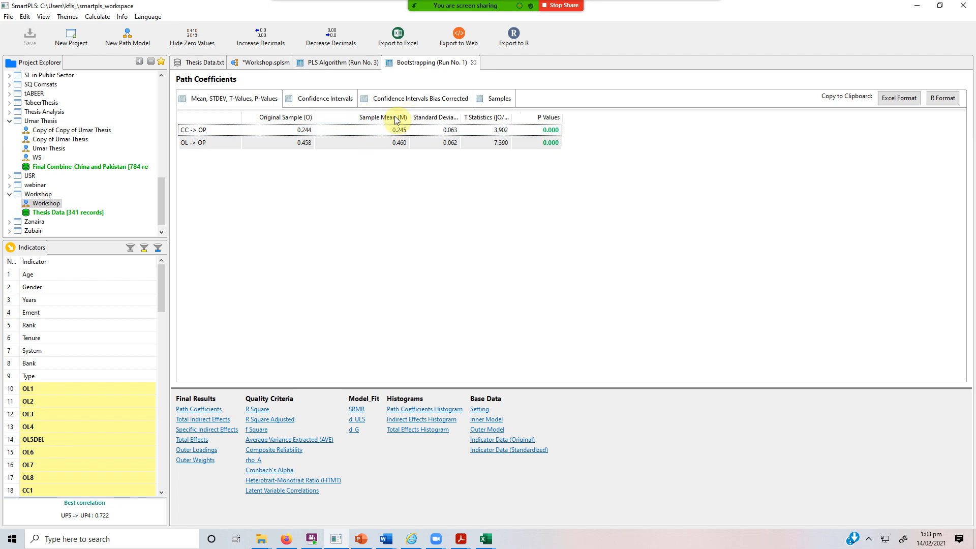
pyautogui.moveTo(461, 116); pyautogui.dragTo(701, 117)
pyautogui.click(556, 128)
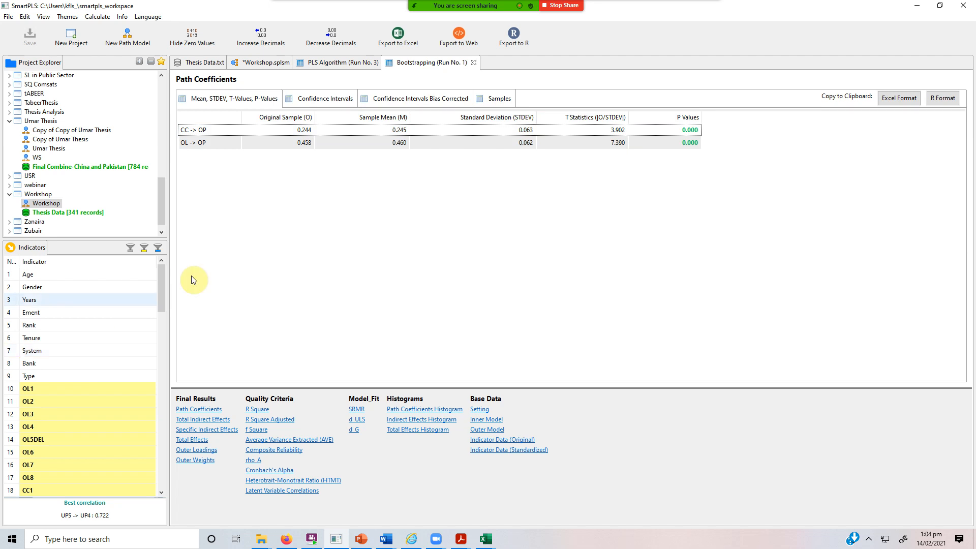
# - Review the path coefficients' confidence intervals, bias-corrected intervals and individual samples, and return to the mean, STDEV, T-values and P-values results
pyautogui.click(313, 100)
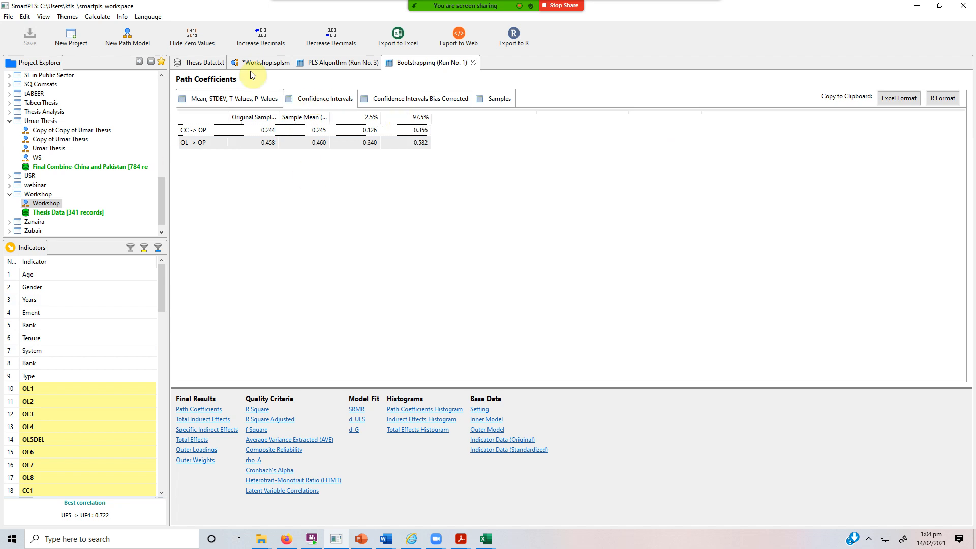
pyautogui.moveTo(229, 118); pyautogui.dragTo(292, 118)
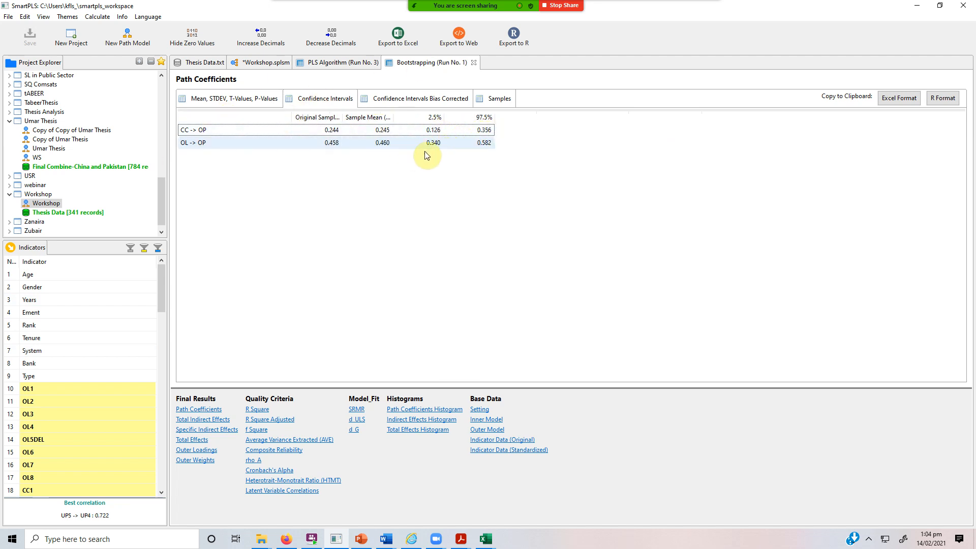
pyautogui.click(410, 97)
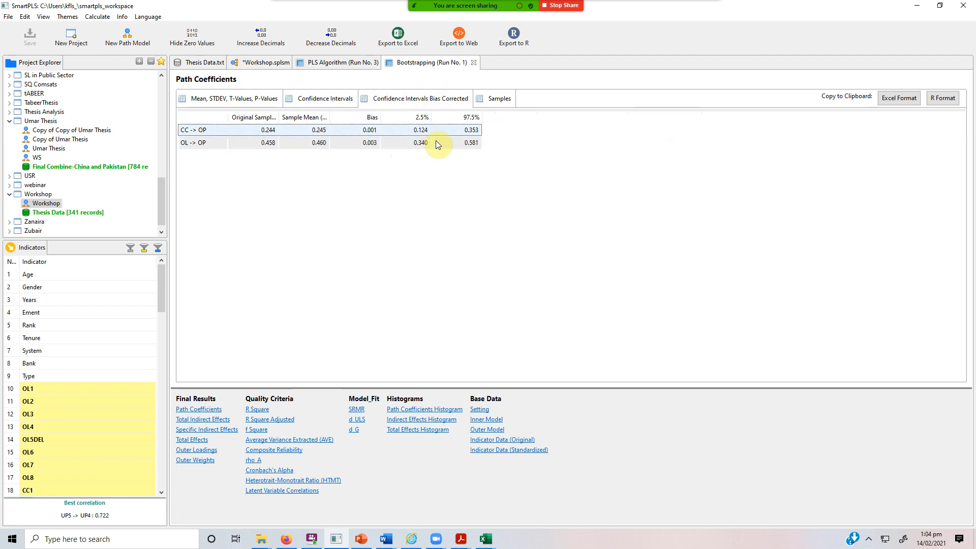
pyautogui.click(497, 100)
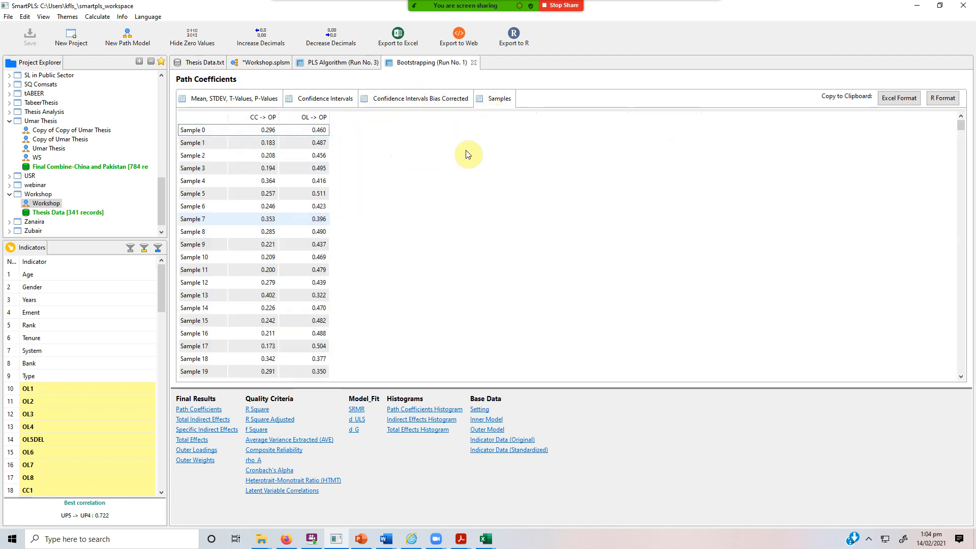
pyautogui.click(219, 97)
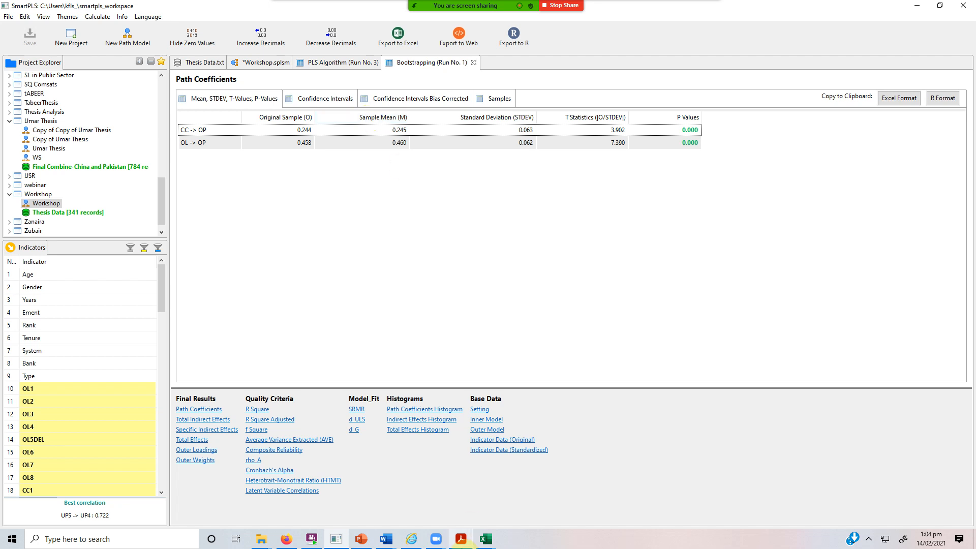
# - Switch to the hotel industry CSR paper in Adobe Acrobat and go back over the structural model text and Table 3
pyautogui.moveTo(461, 538)
pyautogui.click(525, 478)
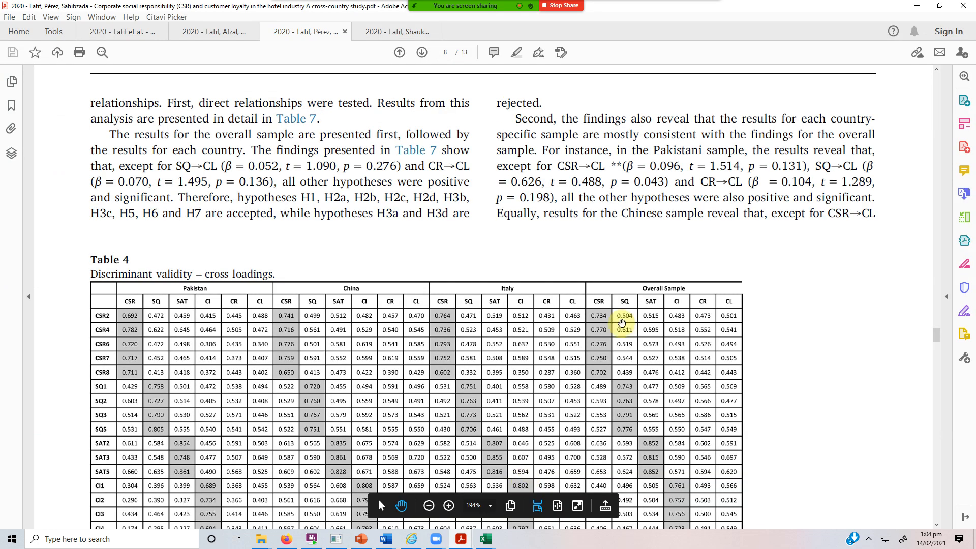
pyautogui.scroll(5, 622, 322)
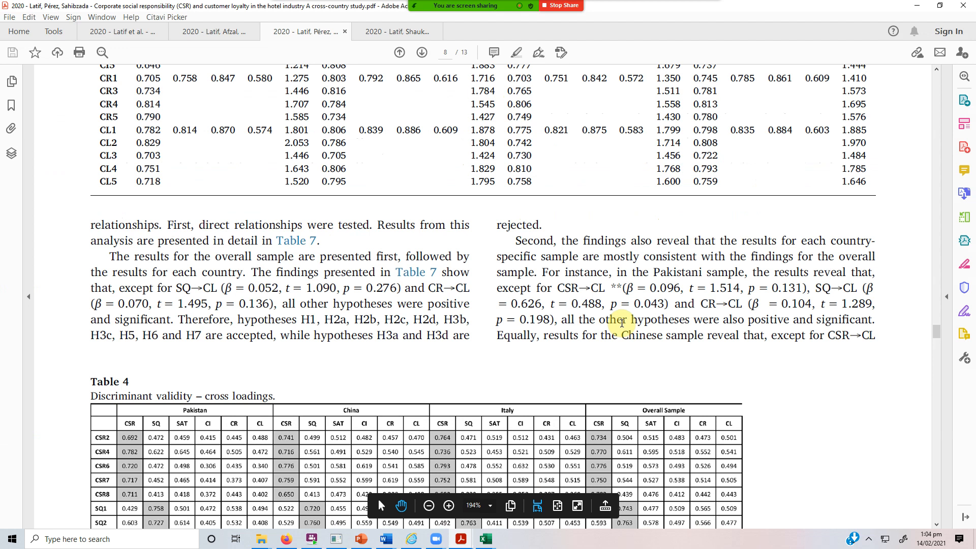
pyautogui.scroll(8, 620, 322)
pyautogui.scroll(20, 619, 323)
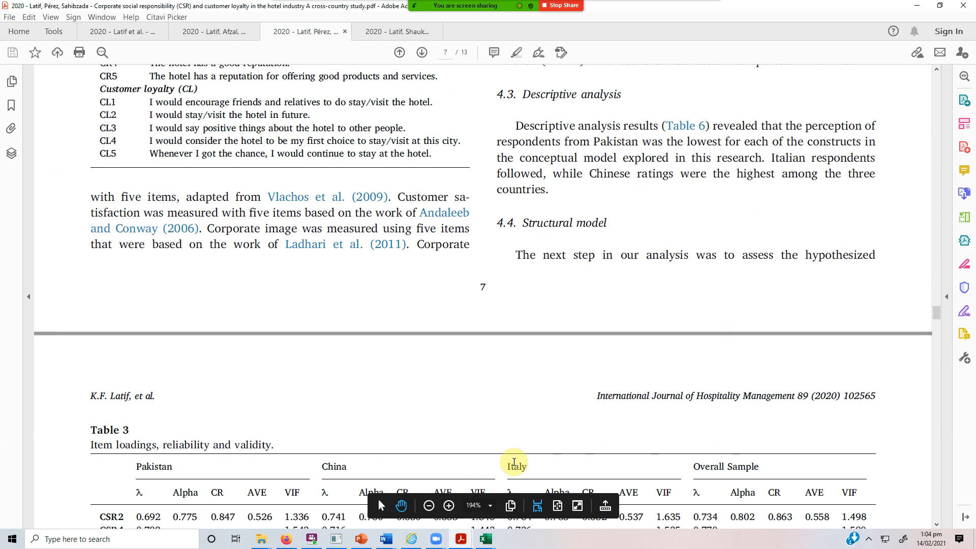
pyautogui.scroll(-8, 523, 409)
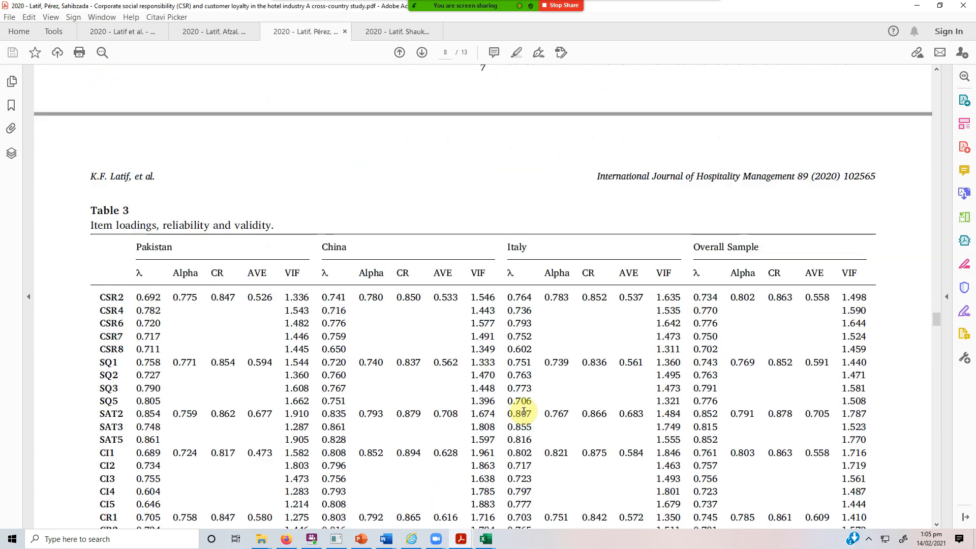
# - Switch to SmartPLS and examine the bootstrapped Workshop model, pointing out the OL and CC constructs and their paths to OP
pyautogui.click(336, 538)
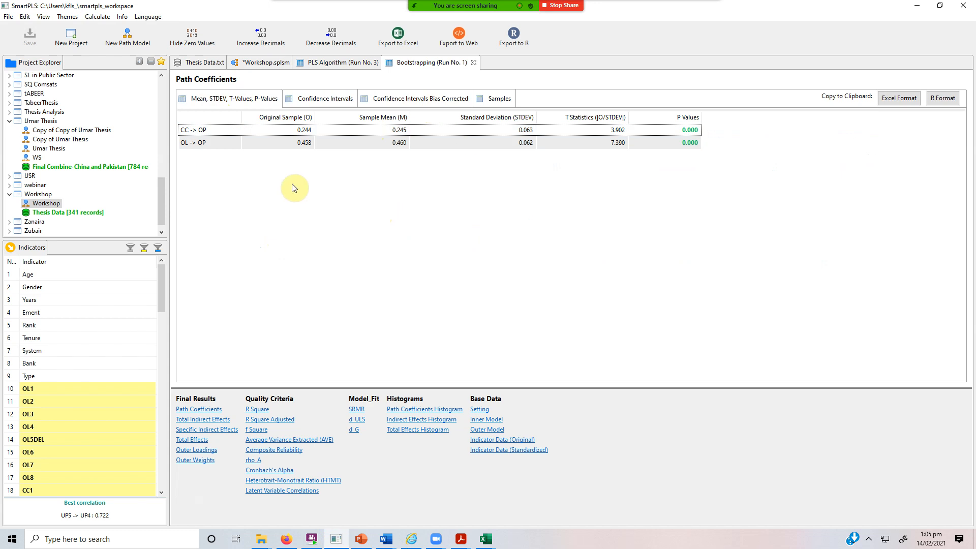
pyautogui.click(357, 66)
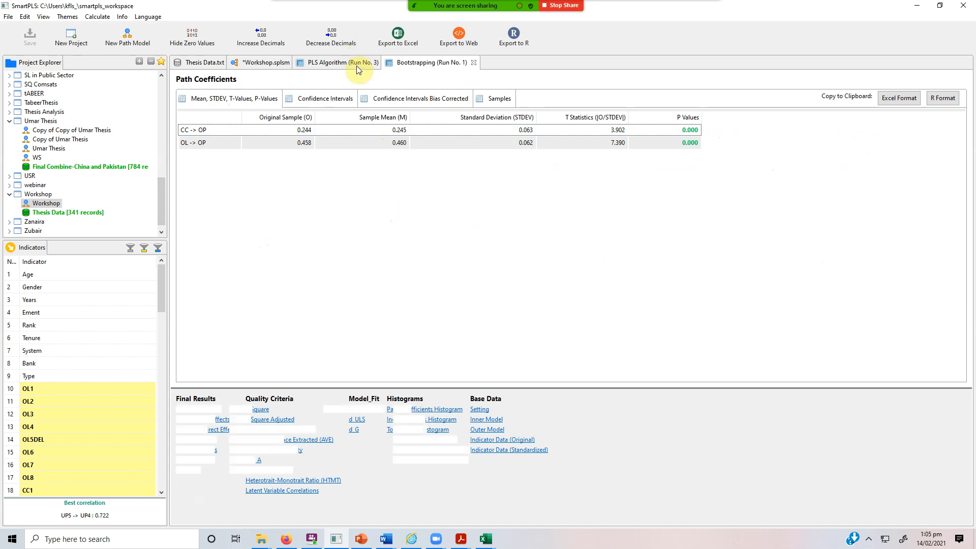
pyautogui.click(276, 66)
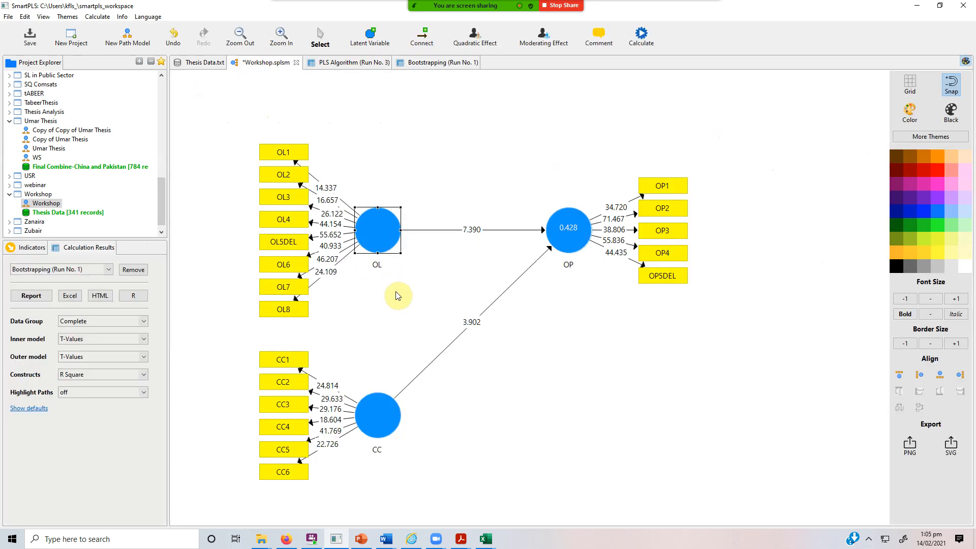
pyautogui.click(571, 229)
pyautogui.click(377, 416)
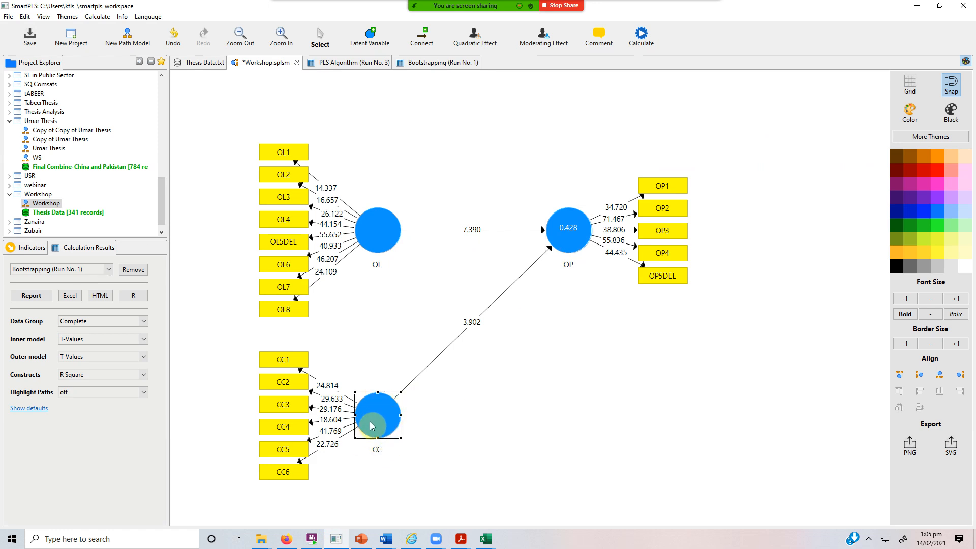
pyautogui.click(578, 247)
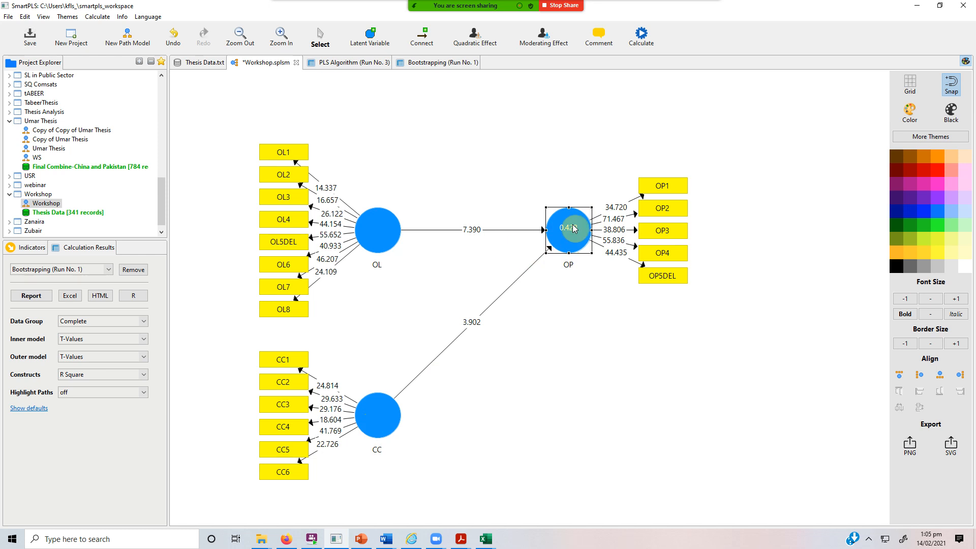
pyautogui.click(387, 242)
pyautogui.click(387, 418)
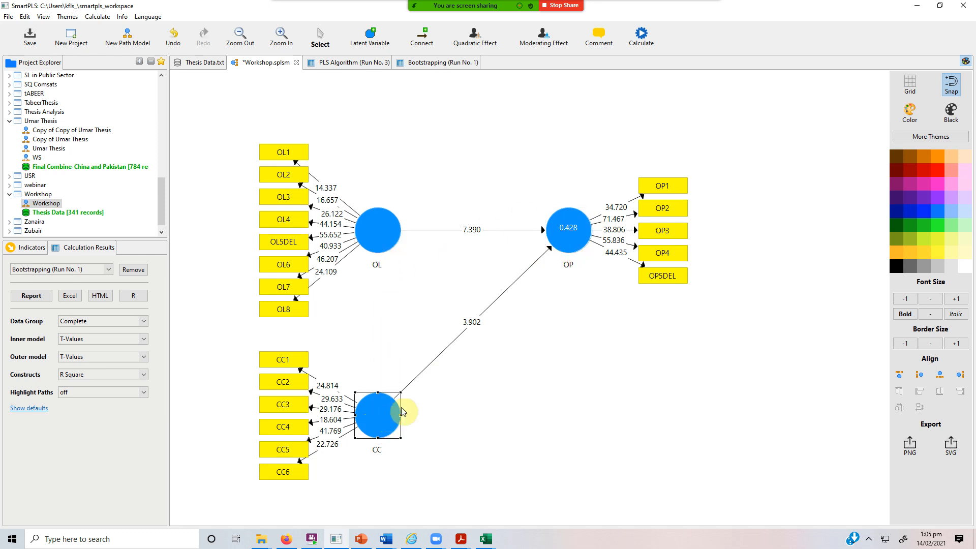
pyautogui.click(561, 244)
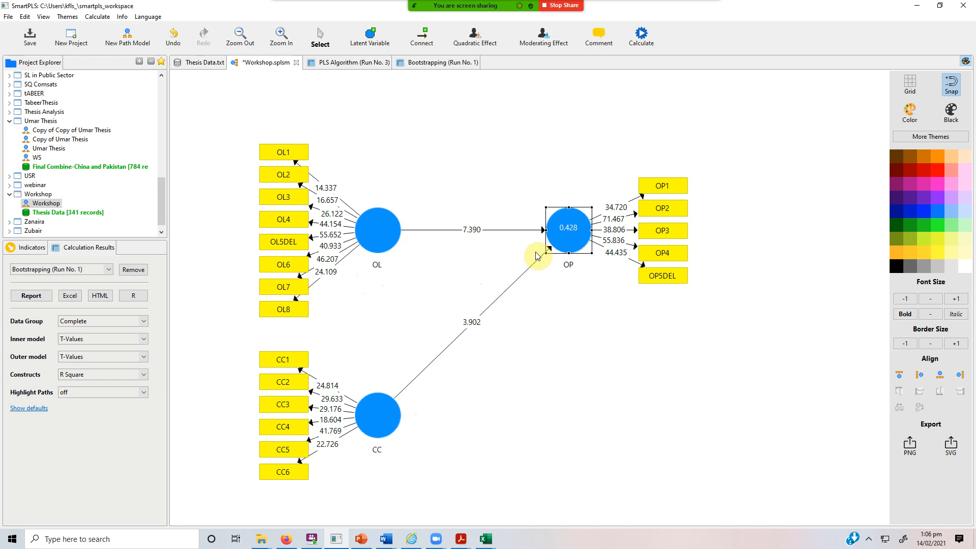
pyautogui.moveTo(571, 248)
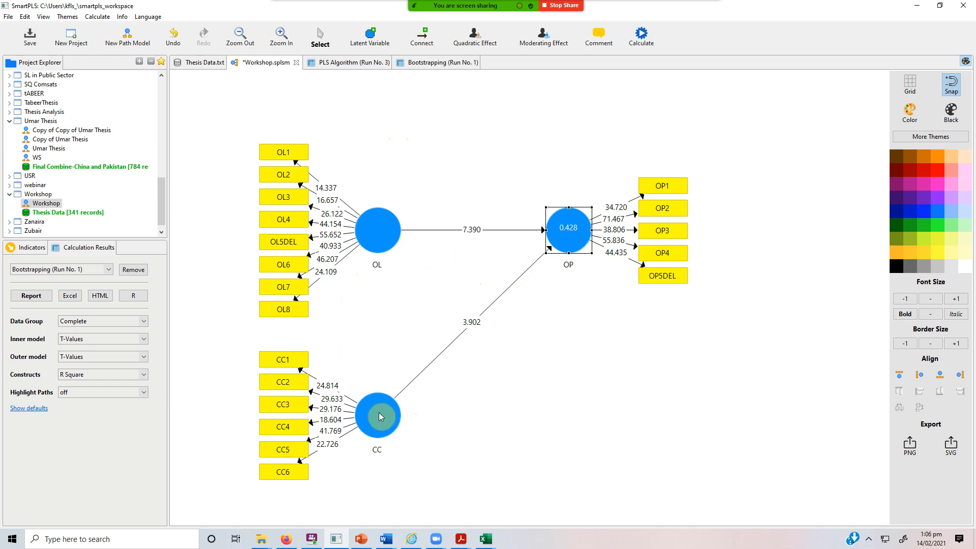
# - Revisit the bootstrapping path coefficients report and switch to the Measurement Model outline in the Questionnaire document in Word
pyautogui.click(416, 63)
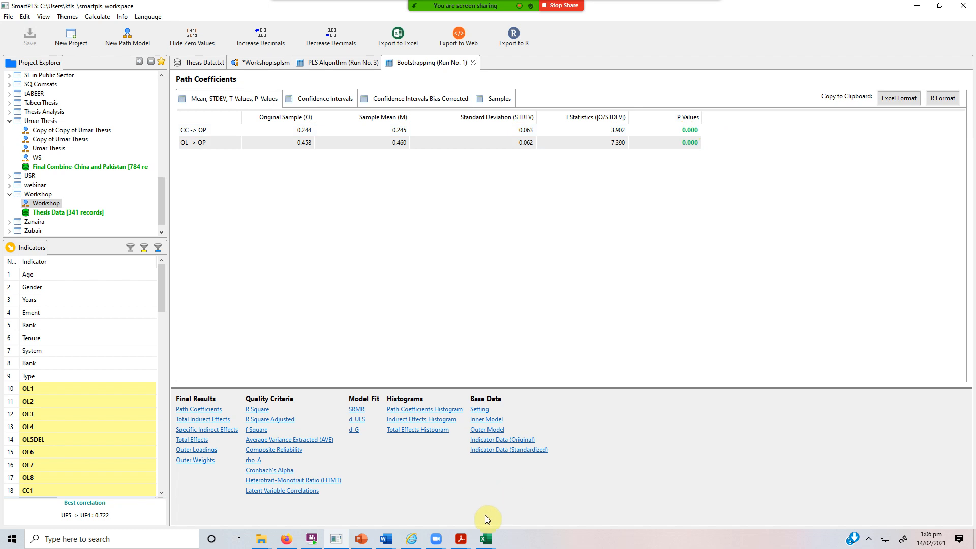
pyautogui.click(384, 542)
pyautogui.click(399, 508)
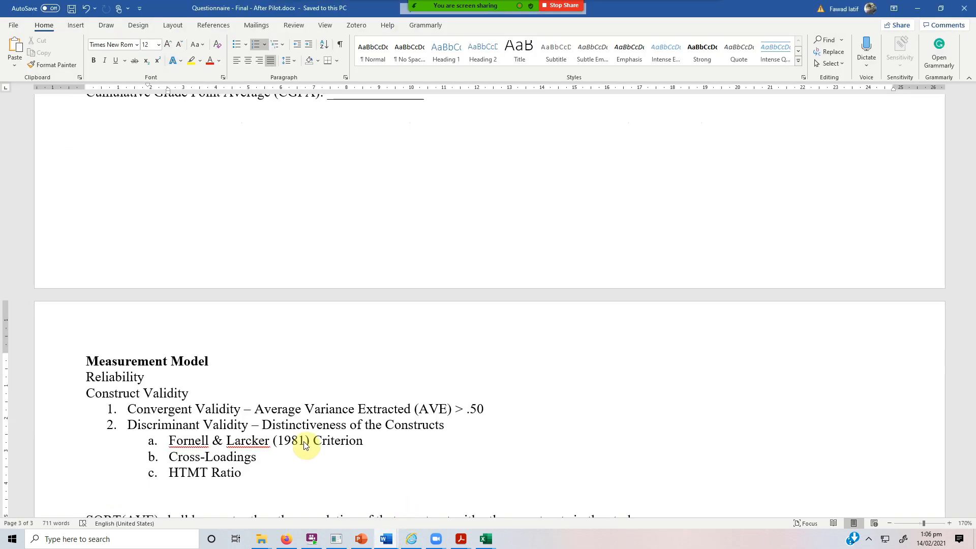
# - Add the note "P Value < .05 – Accepted – Supported – Significant" above the SQRT(AVE) line in the Measurement Model outline
pyautogui.click(222, 499)
pyautogui.scroll(-3, 221, 477)
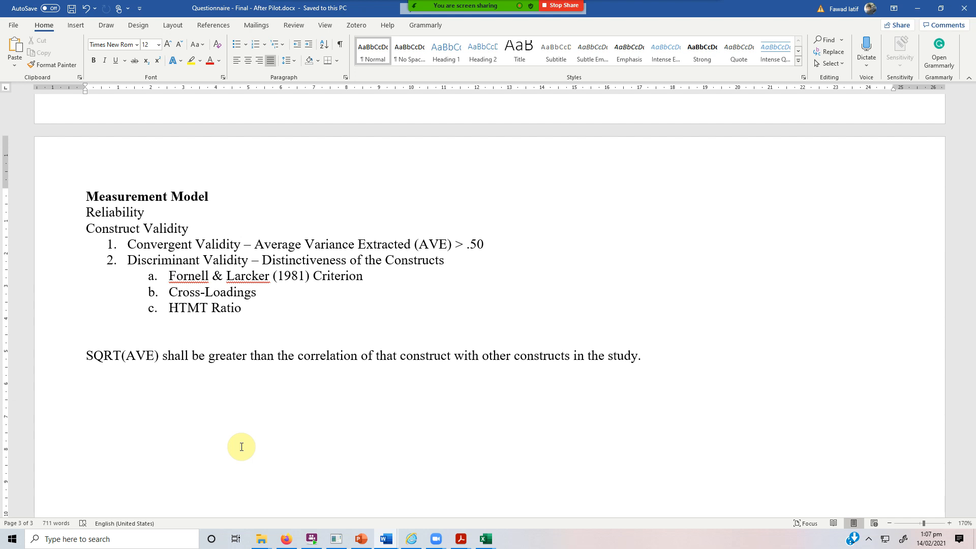
pyautogui.write('P ')
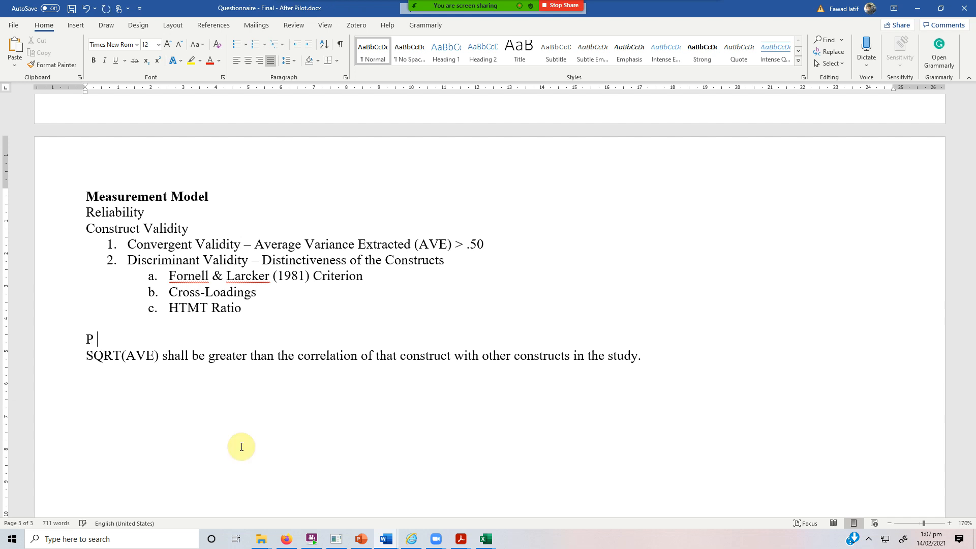
pyautogui.write('Values < .05')
pyautogui.press('Return')
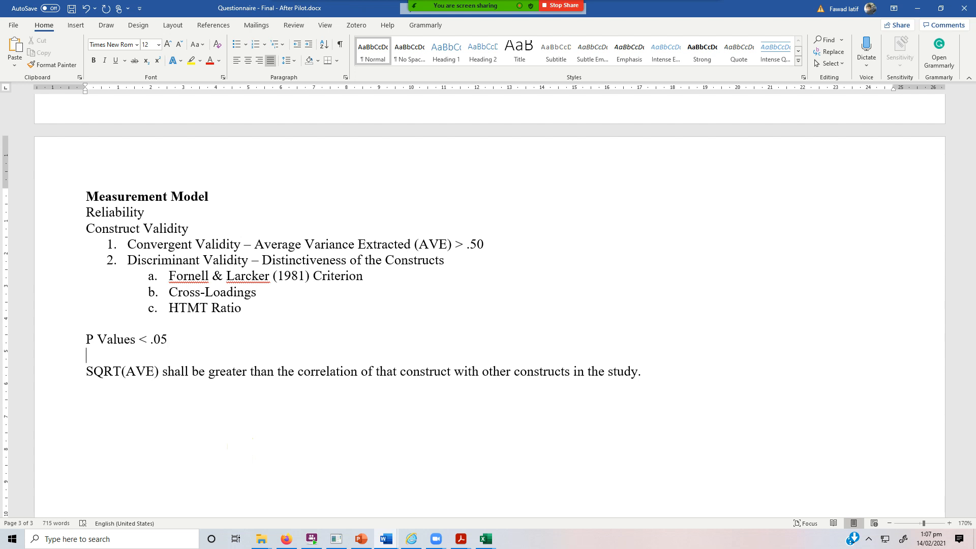
pyautogui.press('BackSpace')
pyautogui.write('- Accepted - ')
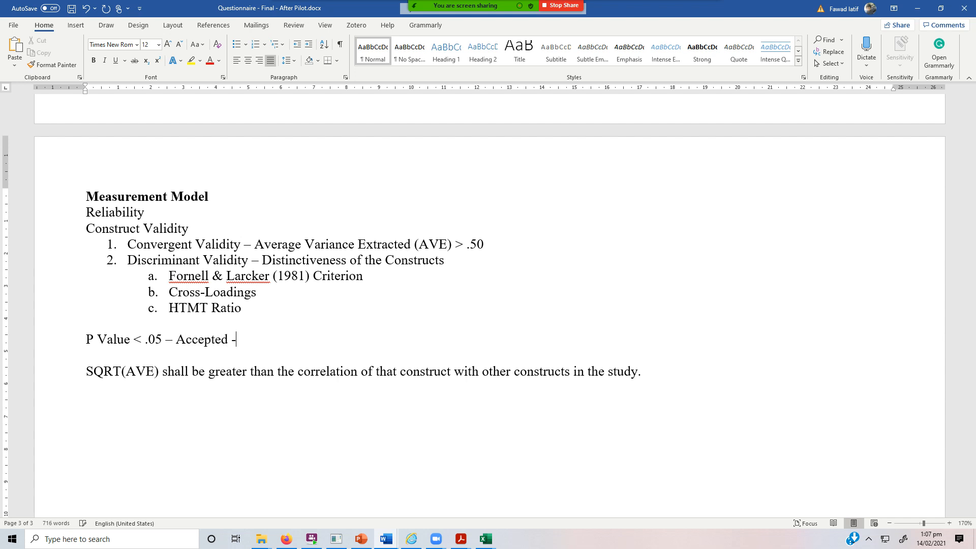
pyautogui.write('Support -0 SI')
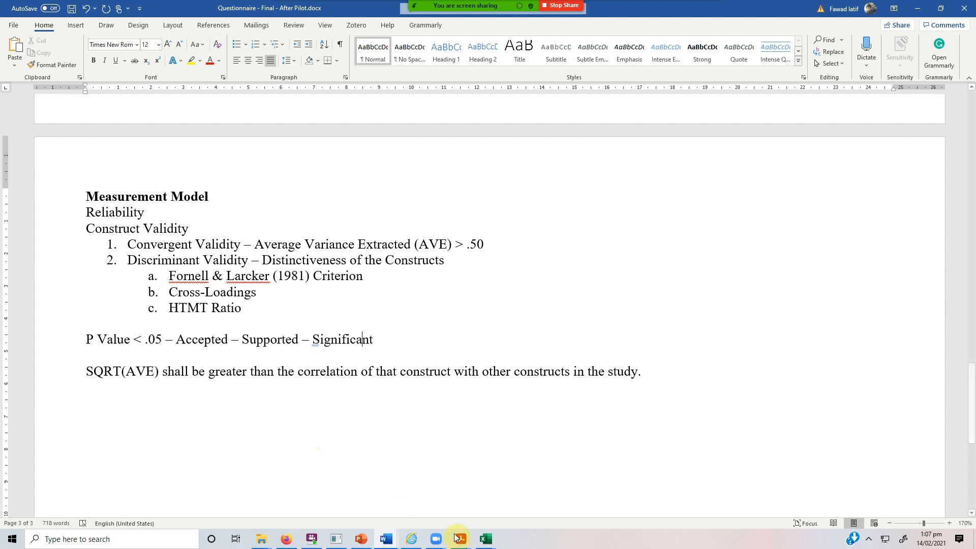
# - Switch to SmartPLS and review the bootstrapped Workshop model alongside its path coefficients and P-values report
pyautogui.click(336, 539)
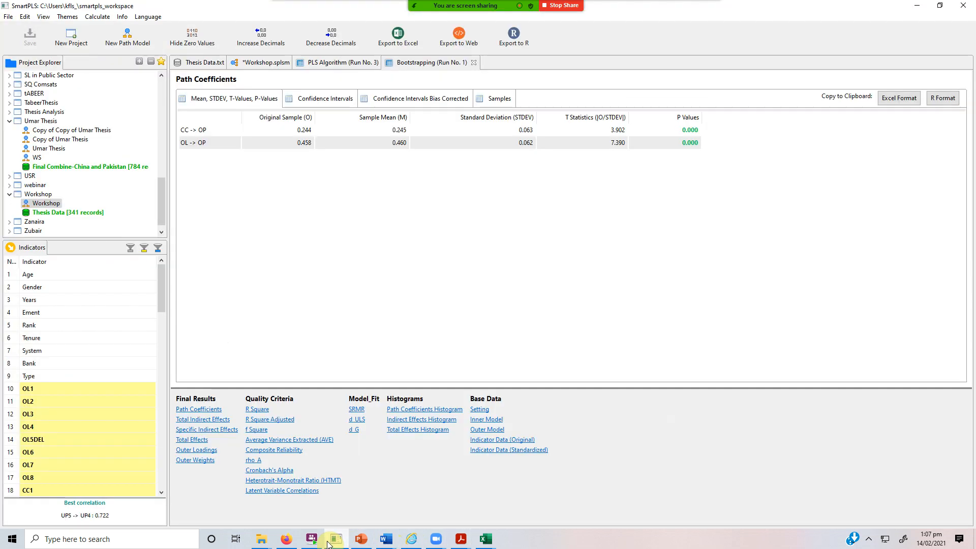
pyautogui.click(265, 63)
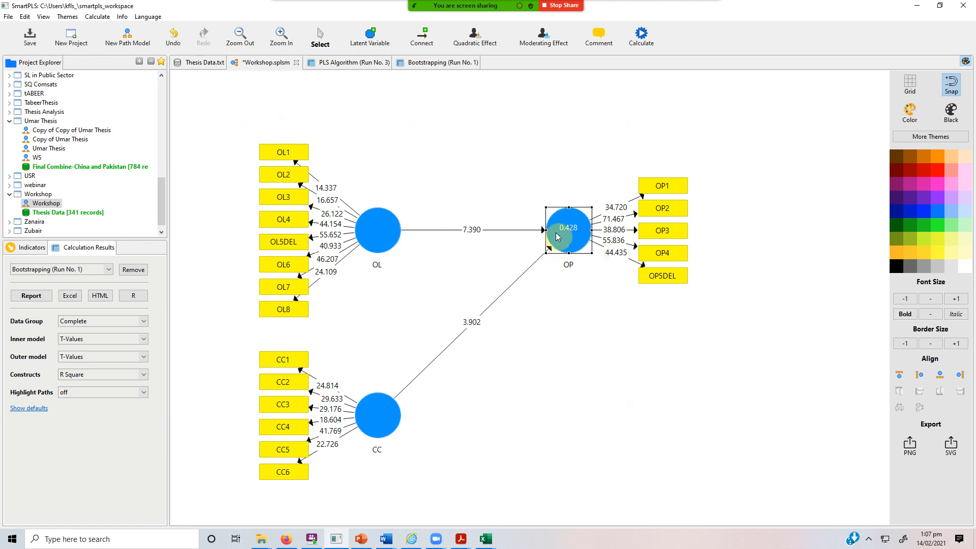
pyautogui.moveTo(559, 237)
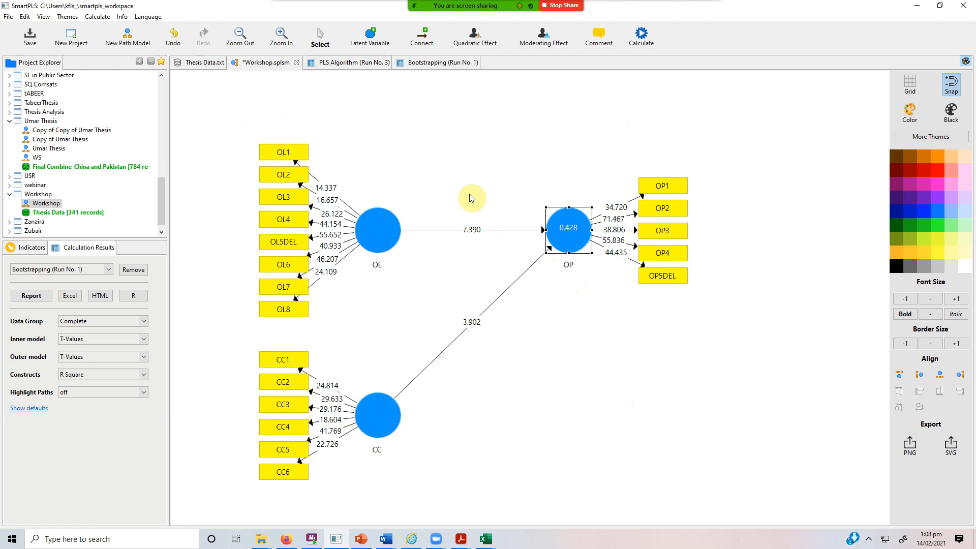
pyautogui.click(438, 66)
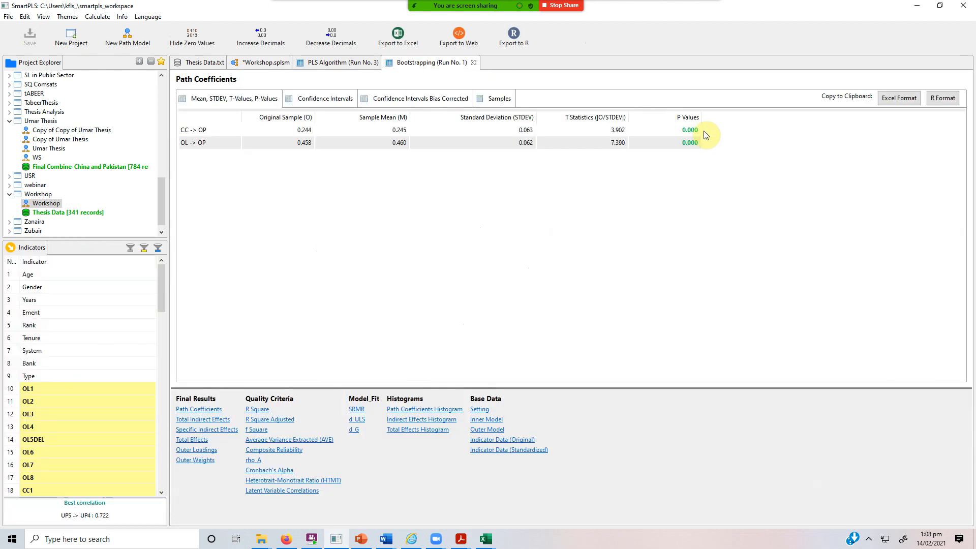
pyautogui.click(265, 62)
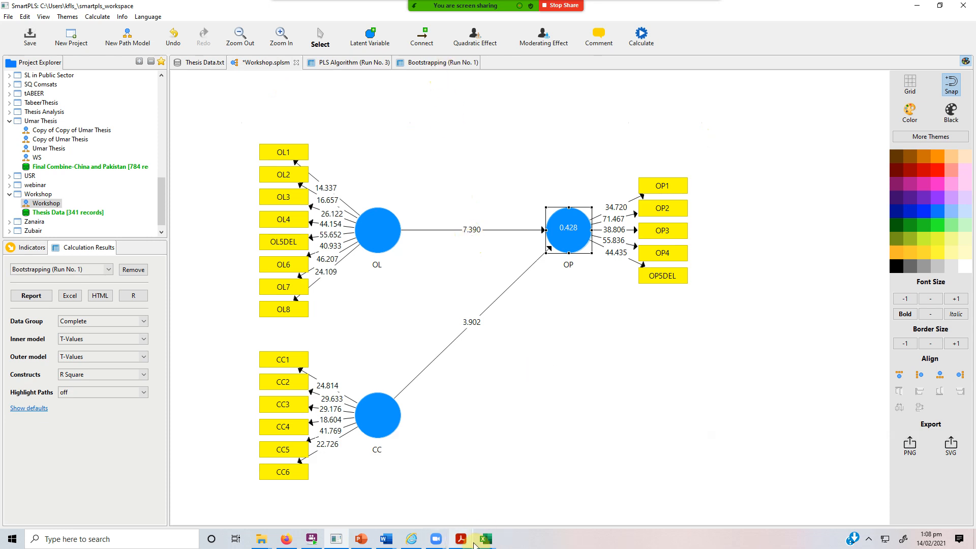
# - Switch to the entrepreneurial leadership paper in Adobe Acrobat and read its Structural model section, marking the opening sentence
pyautogui.moveTo(459, 542)
pyautogui.click(584, 508)
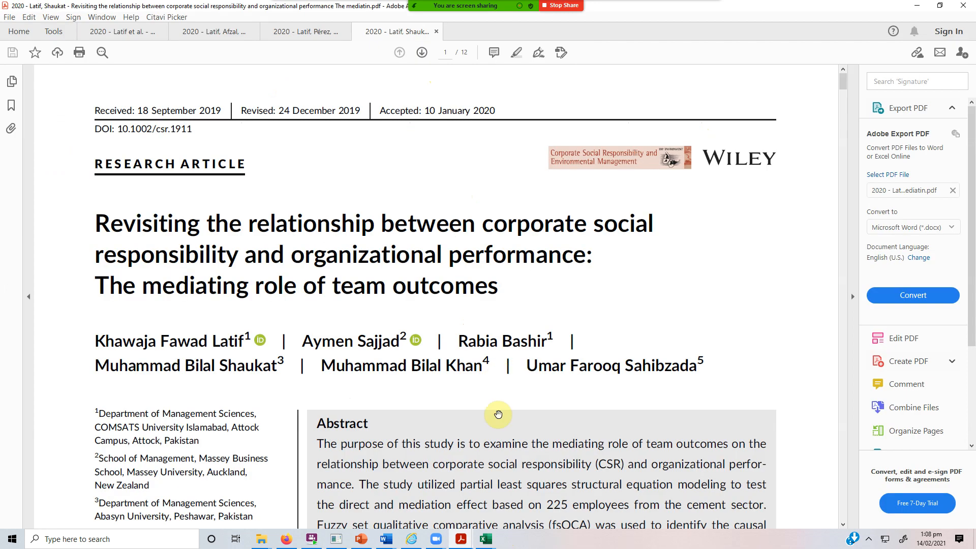
pyautogui.click(392, 499)
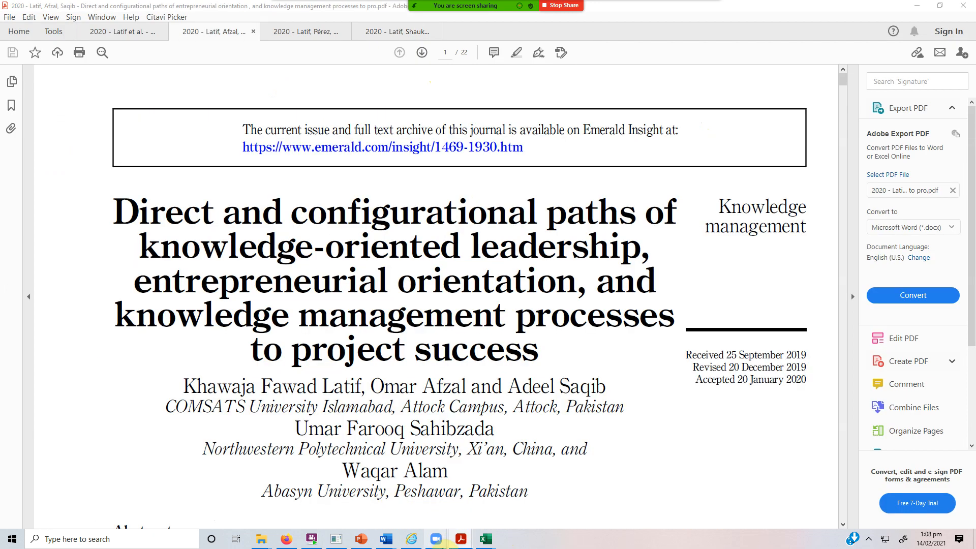
pyautogui.click(328, 503)
pyautogui.scroll(-2, 614, 371)
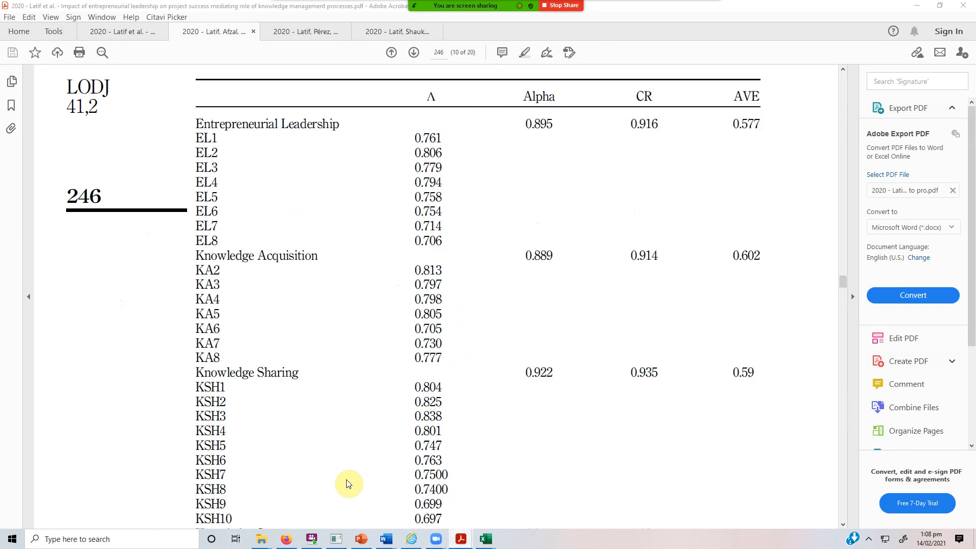
pyautogui.scroll(-15, 614, 371)
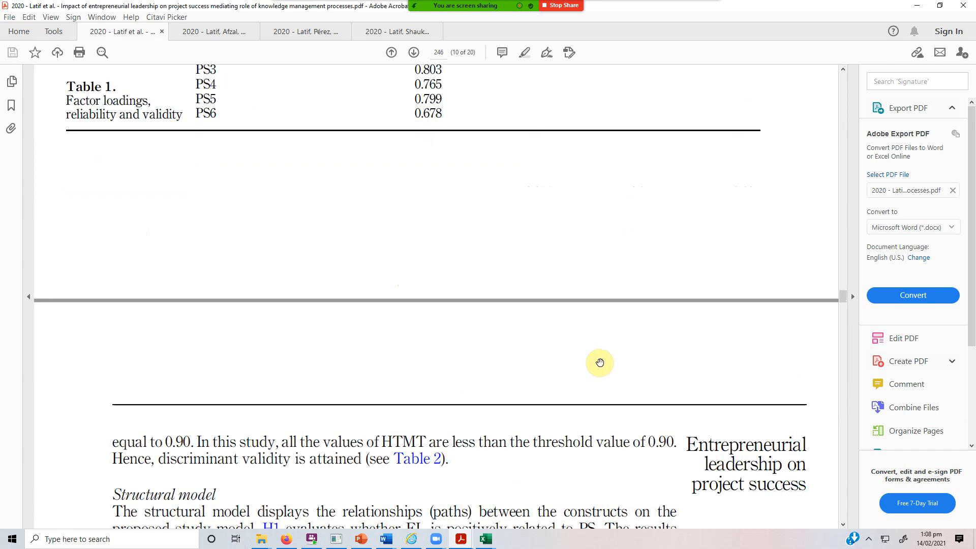
pyautogui.scroll(-2, 597, 360)
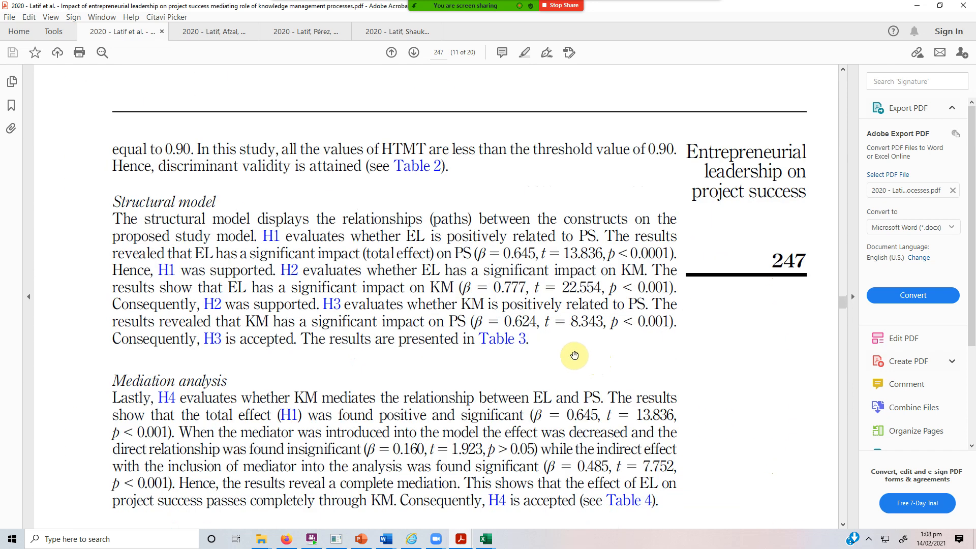
pyautogui.moveTo(113, 217); pyautogui.dragTo(257, 234)
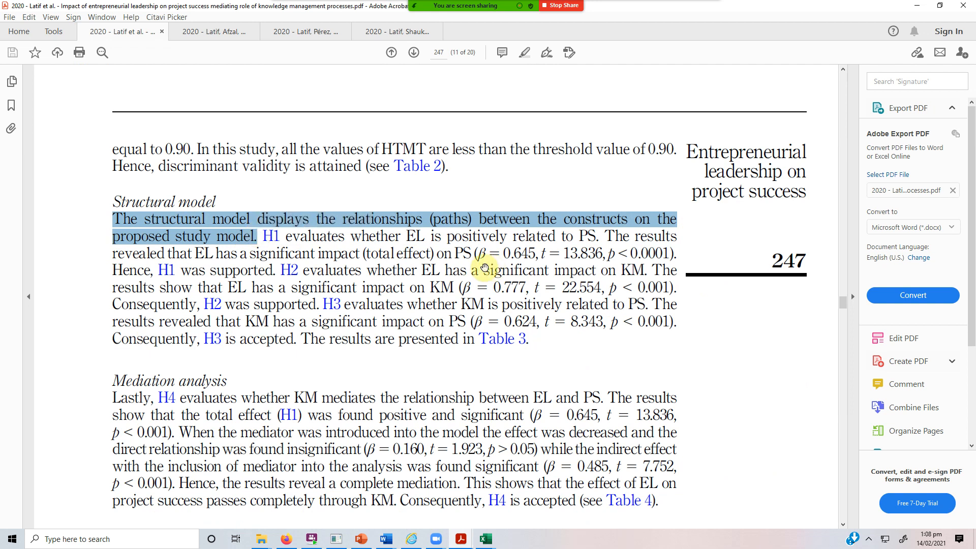
pyautogui.click(296, 240)
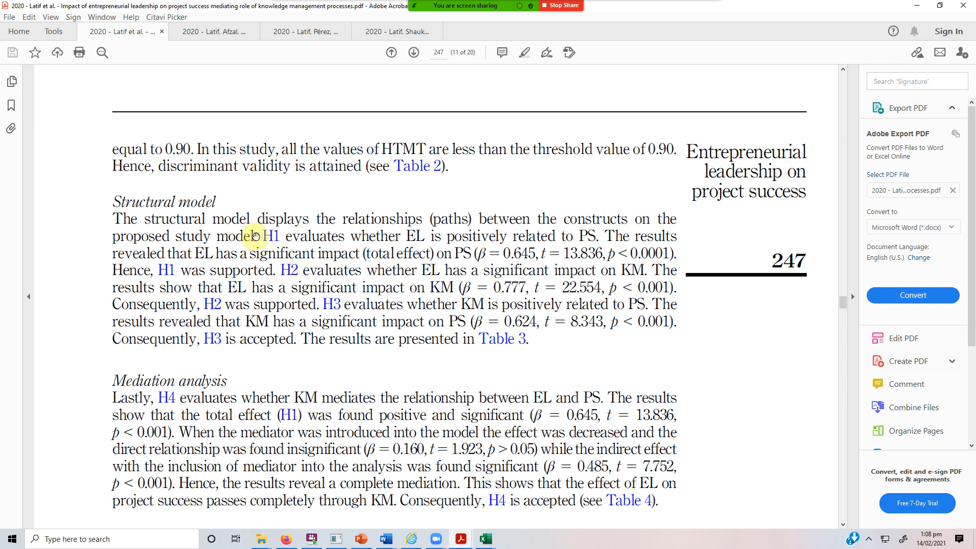
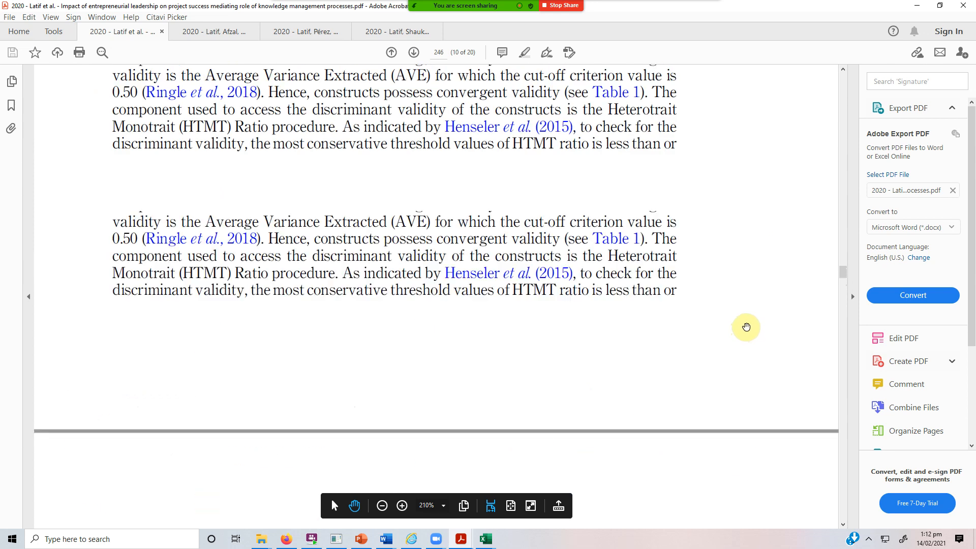
# - Examine the Figure 1 research model in the entrepreneurial leadership paper and the Figure 1 conceptual framework in the knowledge-oriented leadership paper
pyautogui.scroll(5, 734, 320)
pyautogui.scroll(-3, 574, 370)
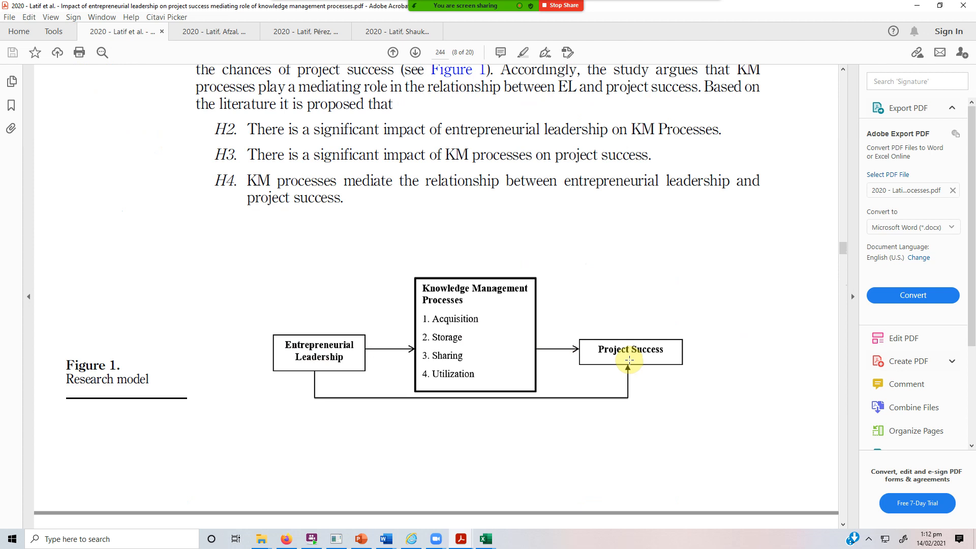
pyautogui.click(212, 32)
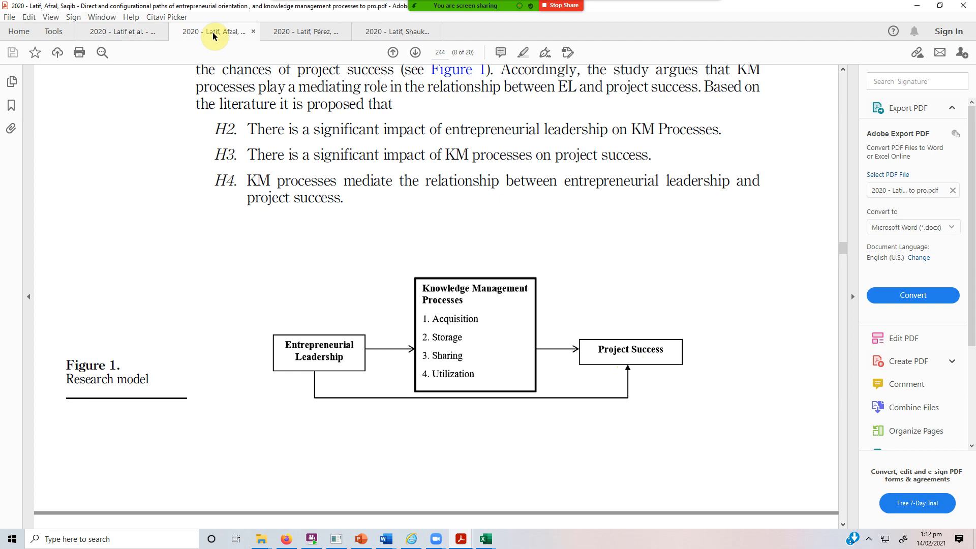
pyautogui.scroll(-15, 216, 346)
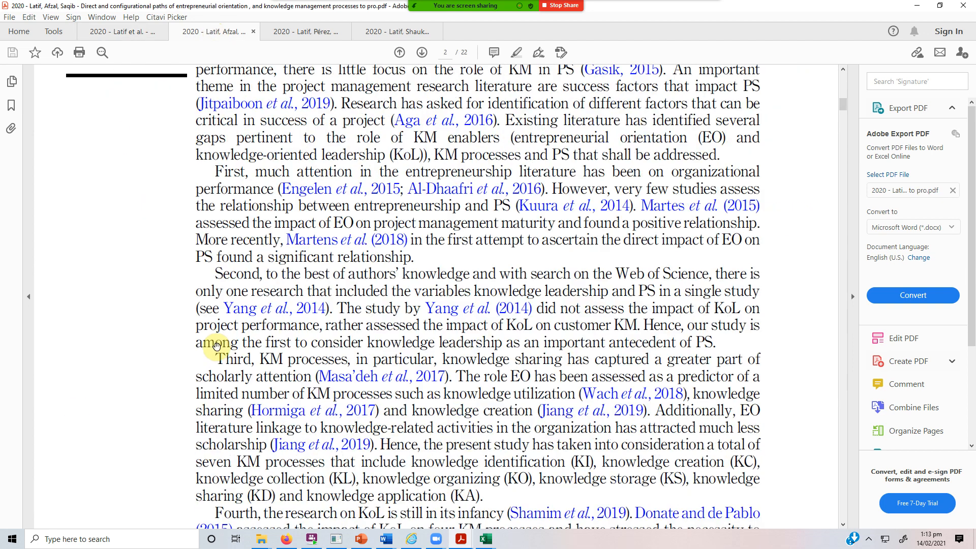
pyautogui.scroll(-20, 216, 345)
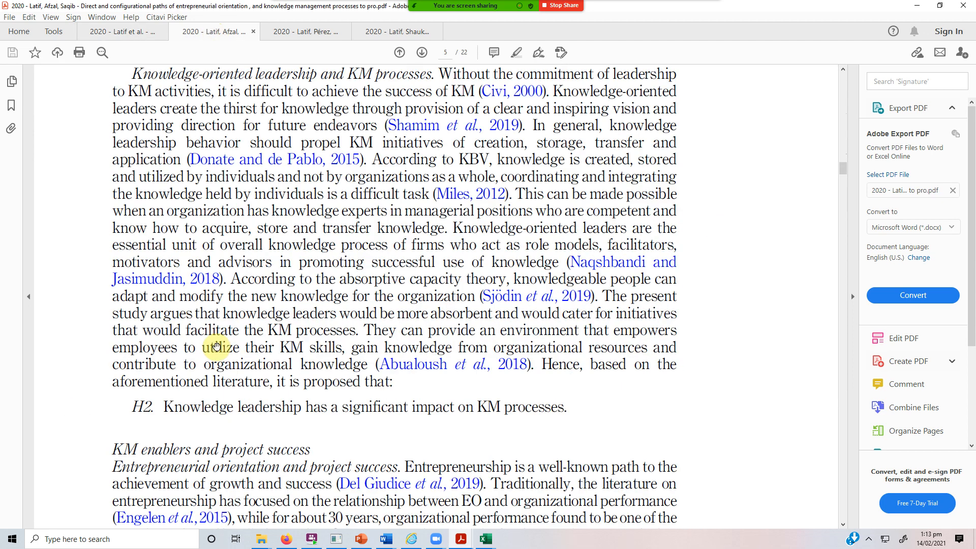
pyautogui.scroll(-10, 216, 345)
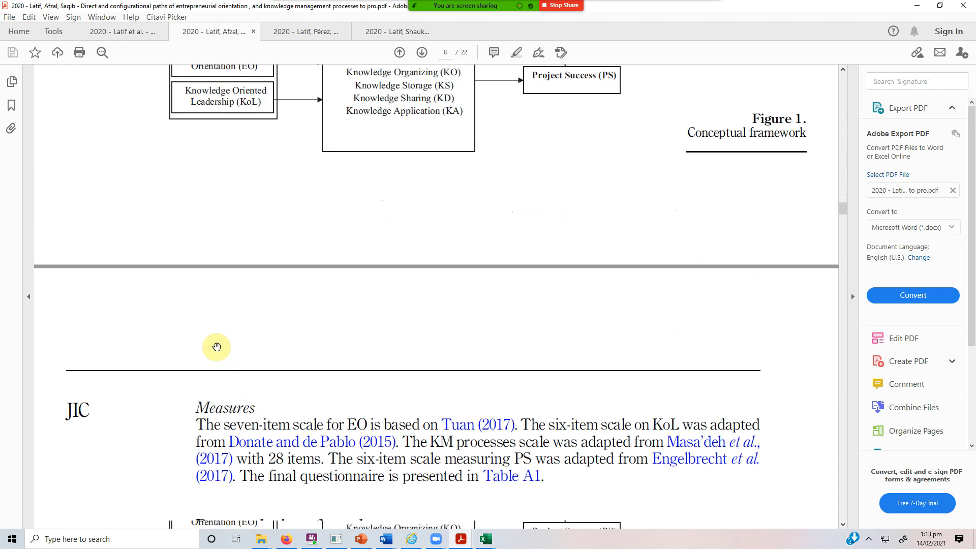
pyautogui.scroll(6, 311, 329)
pyautogui.scroll(-4, 311, 330)
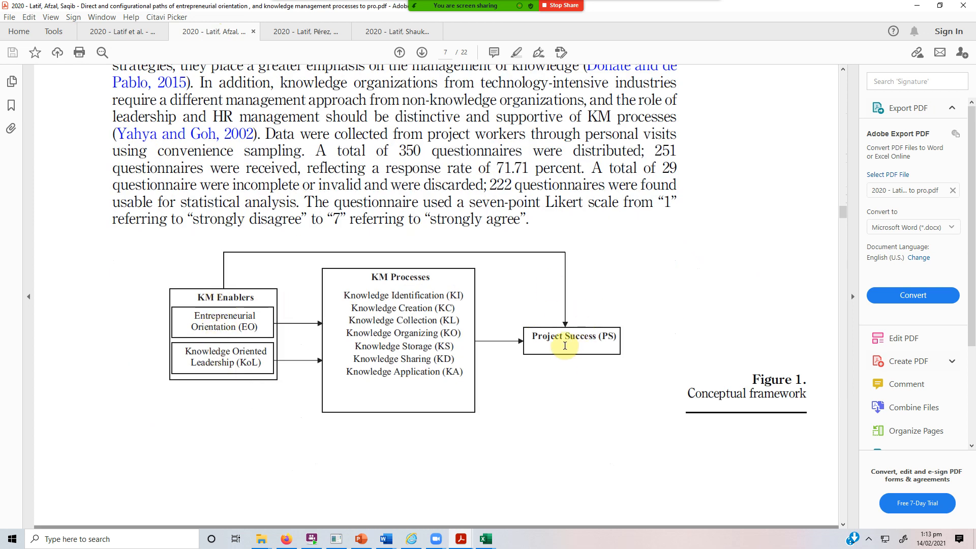
pyautogui.moveTo(346, 295); pyautogui.dragTo(462, 375)
pyautogui.click(195, 401)
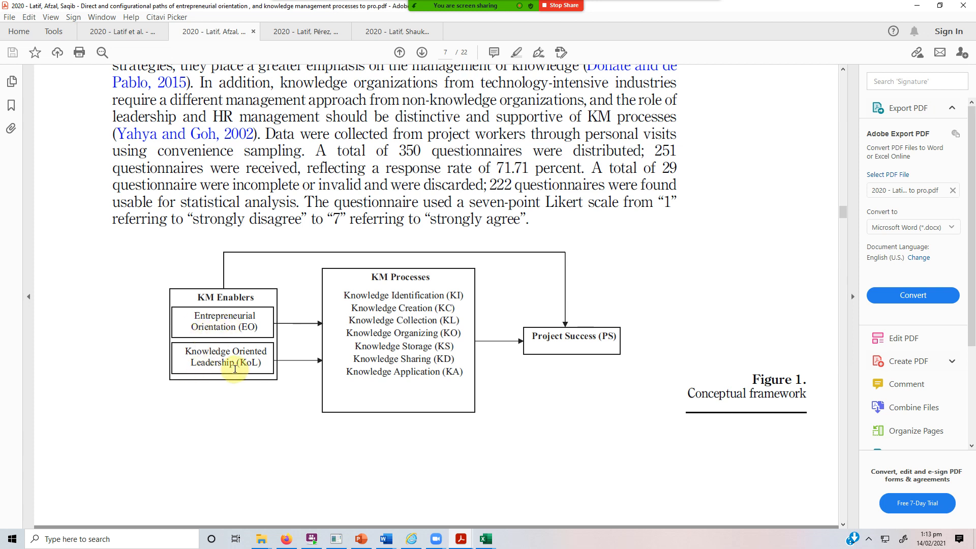
# - Examine the conceptual model in the hotel industry CSR paper and the team outcomes framework in the CSR and organizational performance paper
pyautogui.click(323, 31)
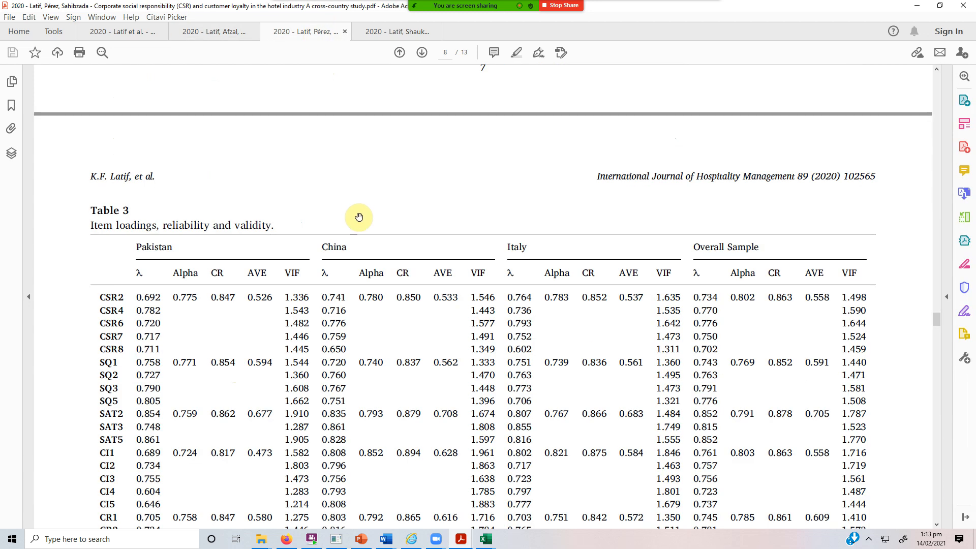
pyautogui.scroll(15, 359, 217)
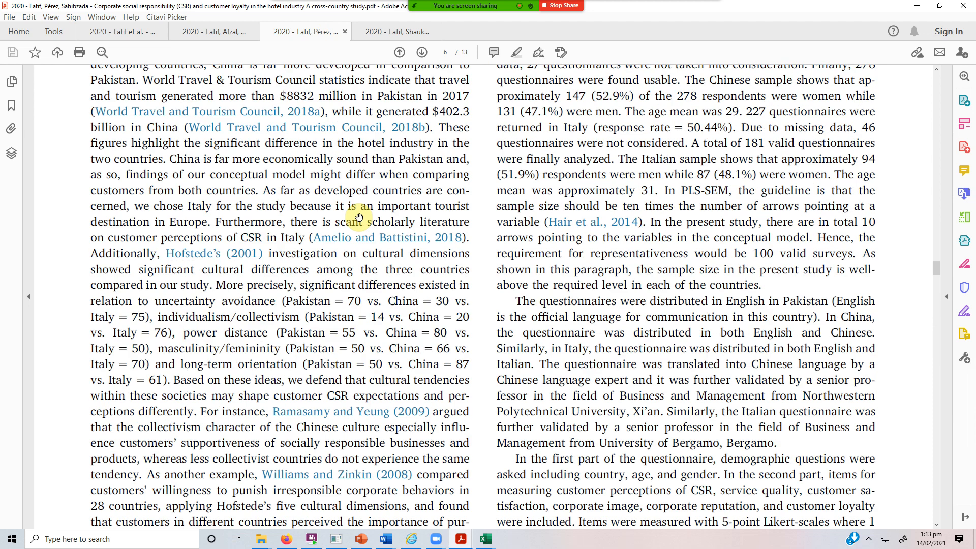
pyautogui.scroll(-10, 401, 224)
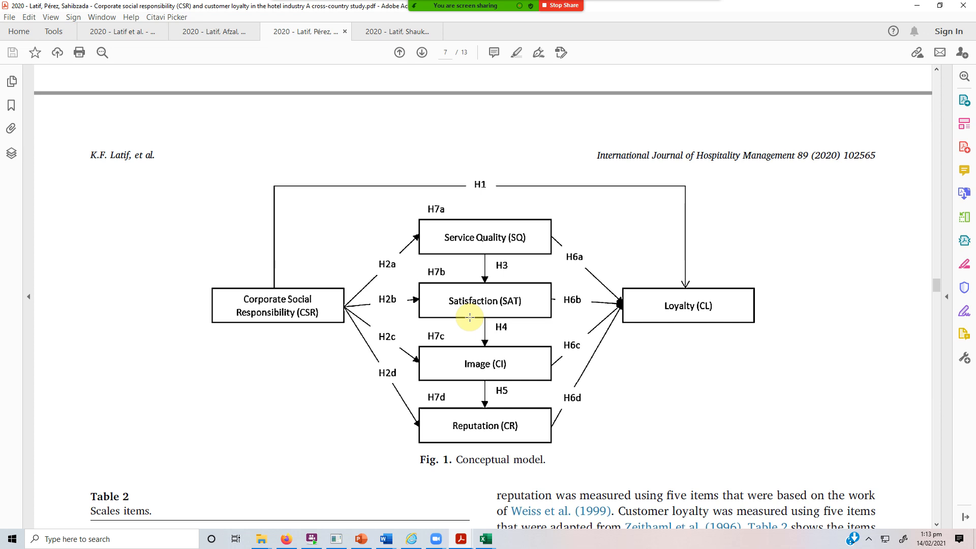
pyautogui.click(386, 32)
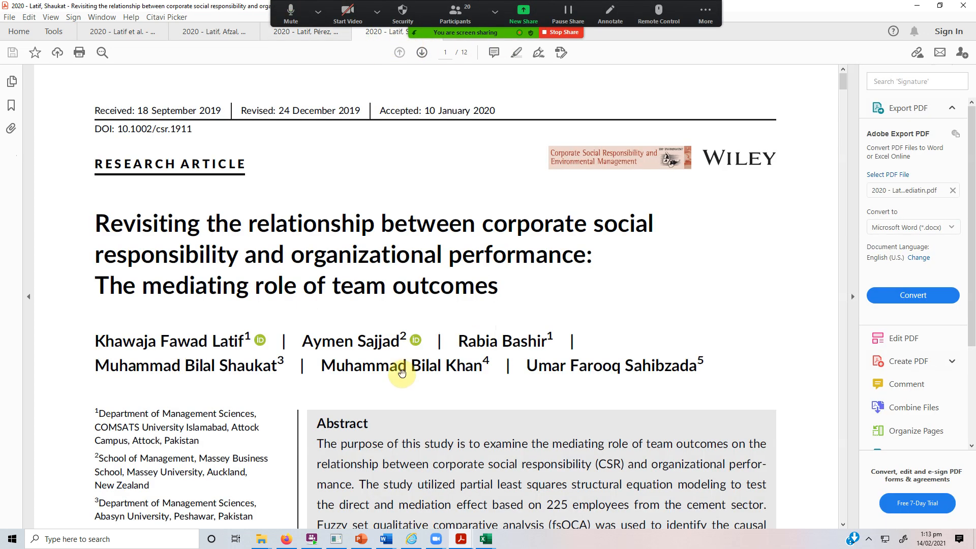
pyautogui.scroll(-15, 402, 374)
pyautogui.scroll(-20, 402, 373)
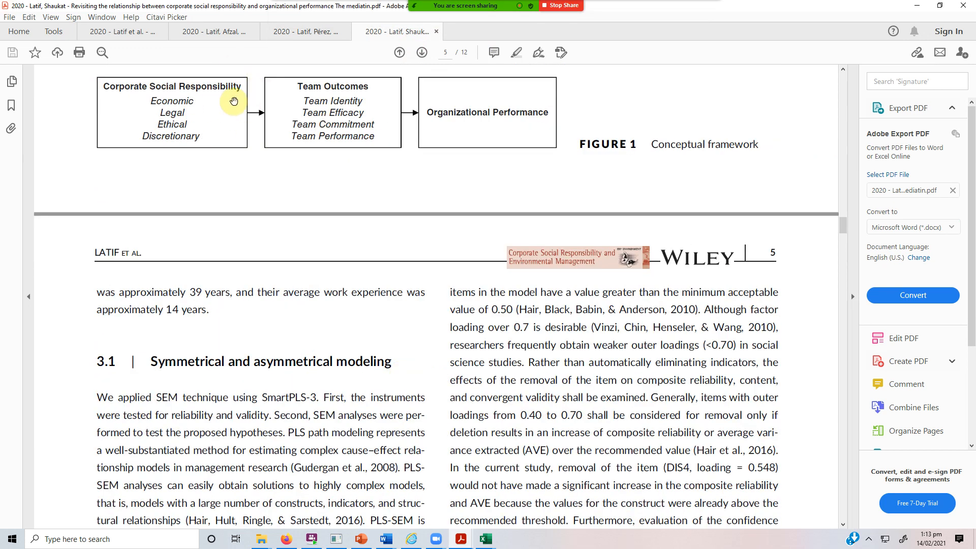
pyautogui.moveTo(298, 83); pyautogui.dragTo(370, 166)
pyautogui.click(370, 166)
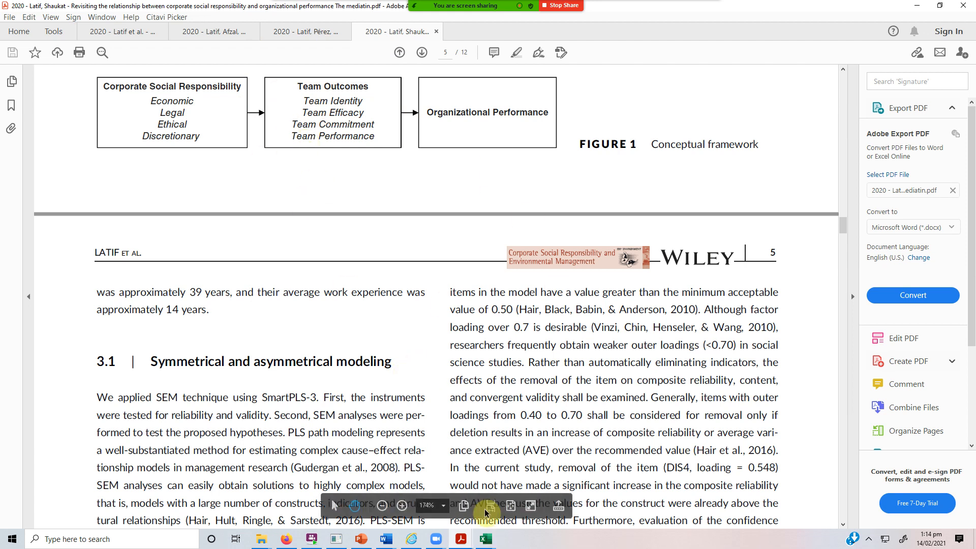
# - Switch to SmartPLS and rearrange the Workshop model with CC above and between OL and OP, placing CC's indicators on top
pyautogui.click(341, 544)
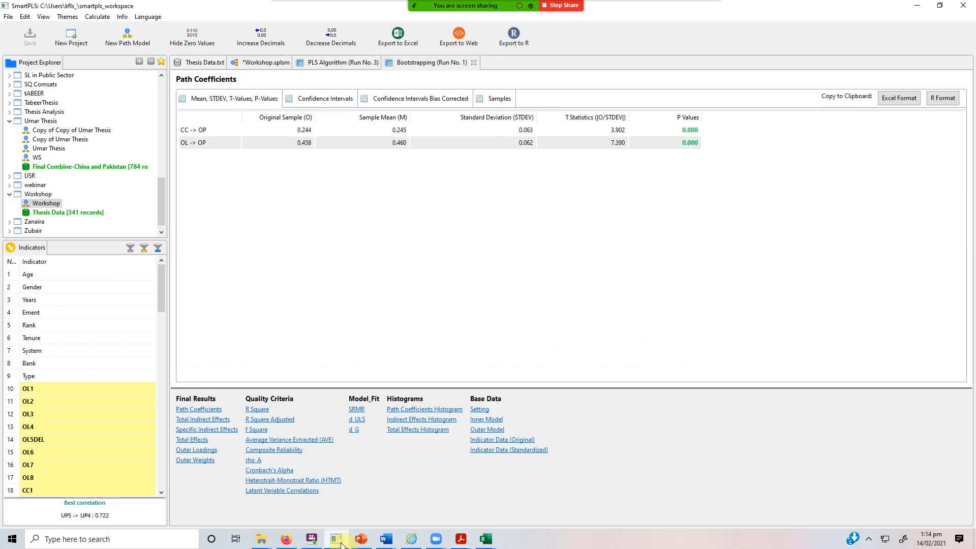
pyautogui.click(342, 64)
pyautogui.click(269, 63)
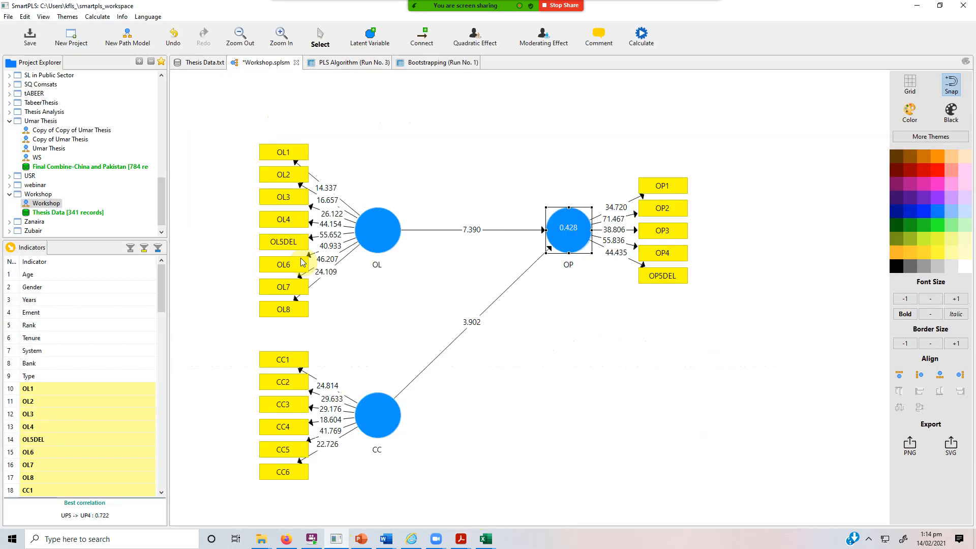
pyautogui.click(321, 44)
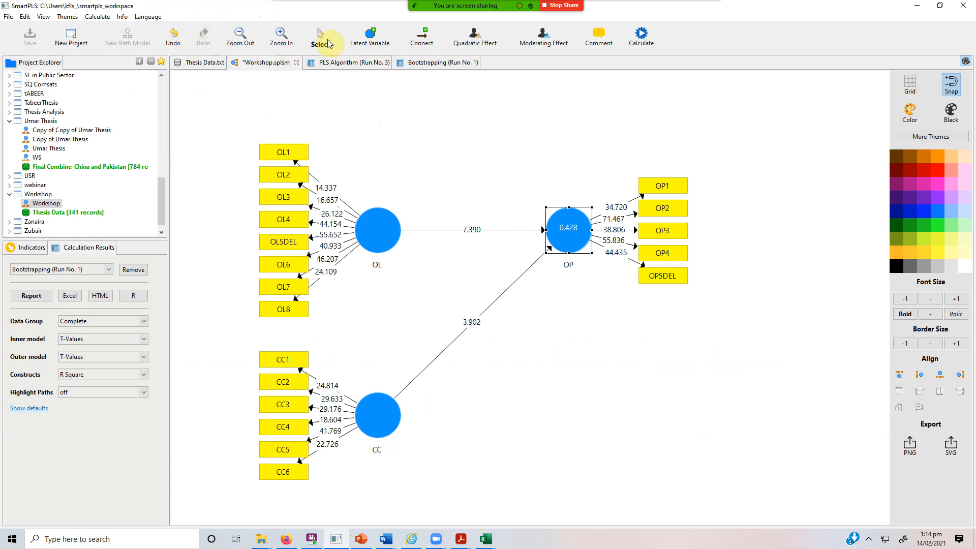
pyautogui.click(373, 409)
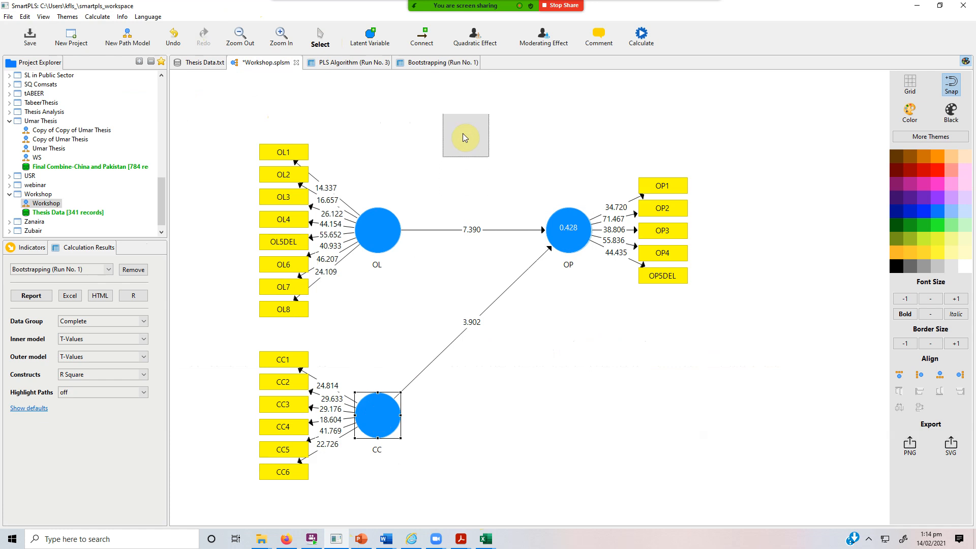
pyautogui.moveTo(469, 144); pyautogui.dragTo(469, 144)
pyautogui.moveTo(568, 224); pyautogui.dragTo(704, 310)
pyautogui.moveTo(381, 242); pyautogui.dragTo(416, 321)
pyautogui.moveTo(477, 144); pyautogui.dragTo(555, 199)
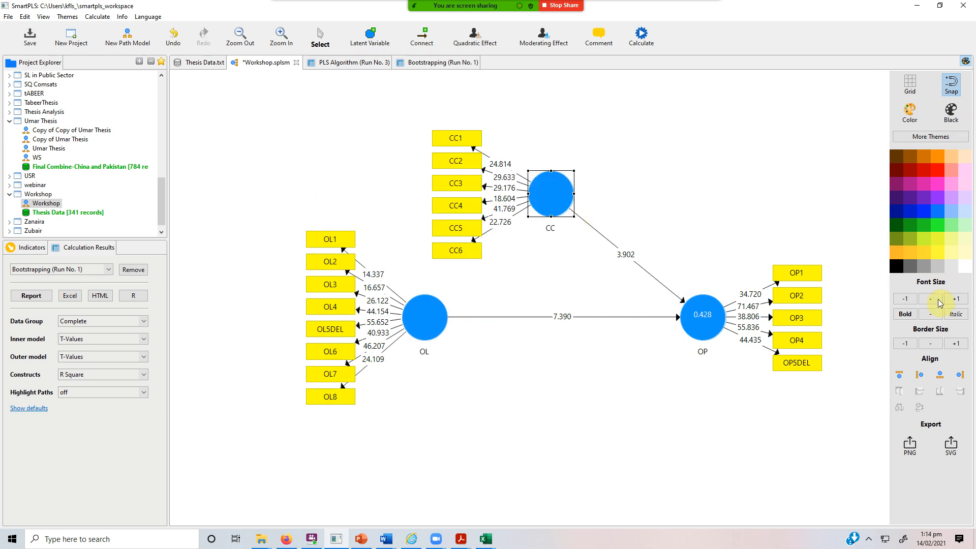
pyautogui.click(899, 376)
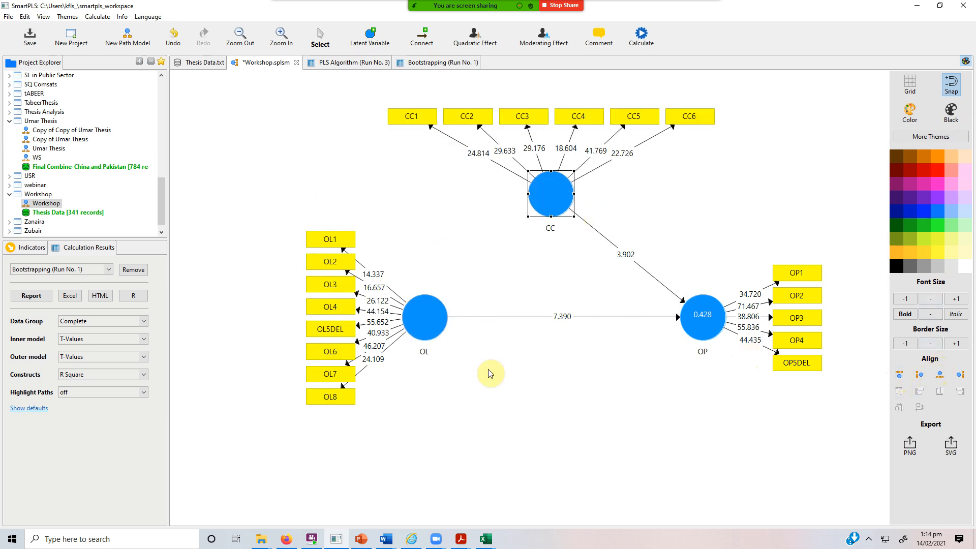
# - Connect OL to CC so that CC mediates the relationship between OL and OP
pyautogui.click(422, 38)
pyautogui.click(429, 323)
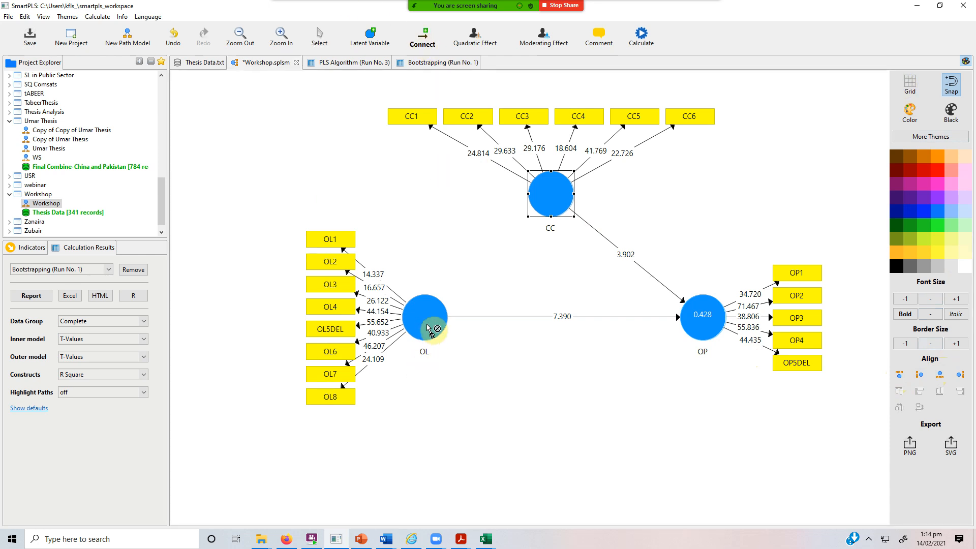
pyautogui.click(542, 210)
pyautogui.click(432, 496)
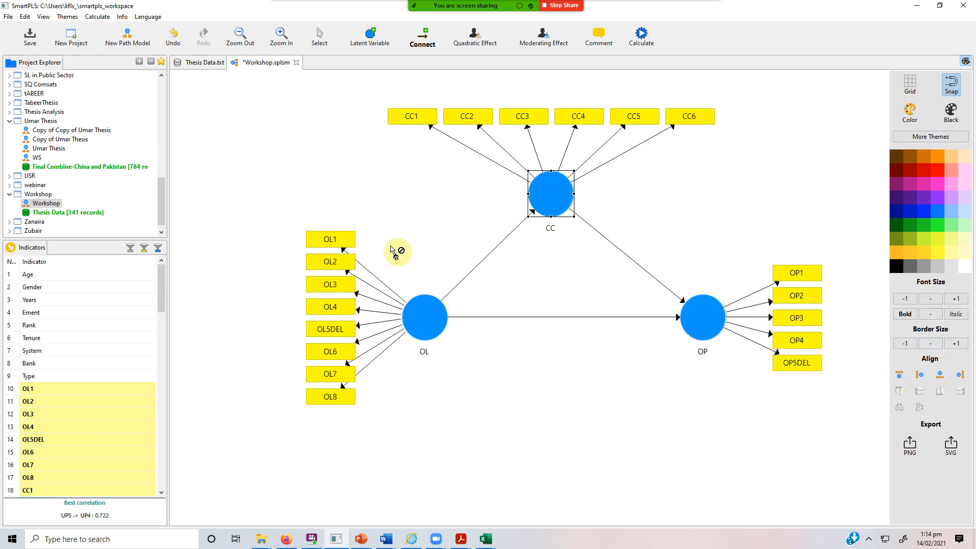
# - Enlarge the model display and shift the whole model so it sits centred on the canvas
pyautogui.click(281, 36)
pyautogui.click(319, 37)
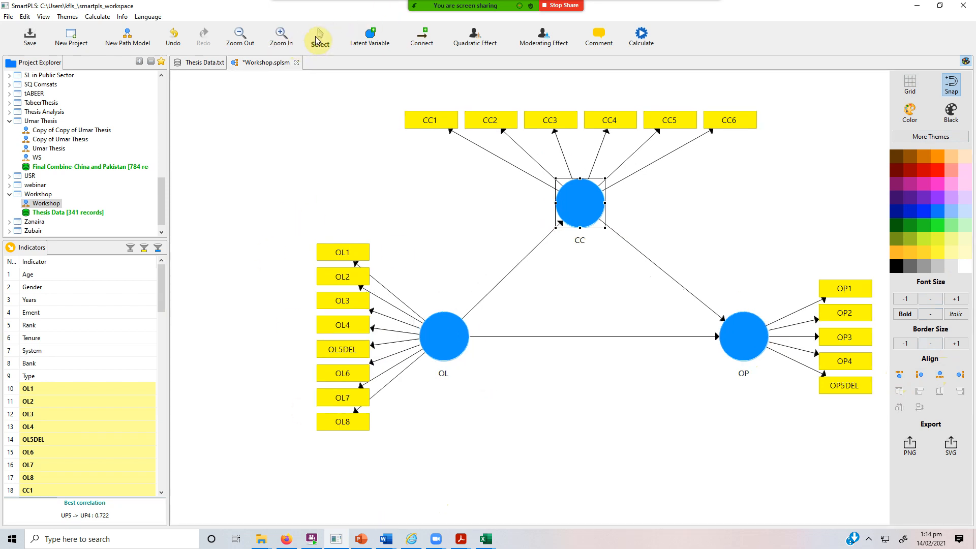
pyautogui.moveTo(282, 88); pyautogui.dragTo(883, 464)
pyautogui.moveTo(444, 341); pyautogui.dragTo(387, 347)
pyautogui.click(239, 261)
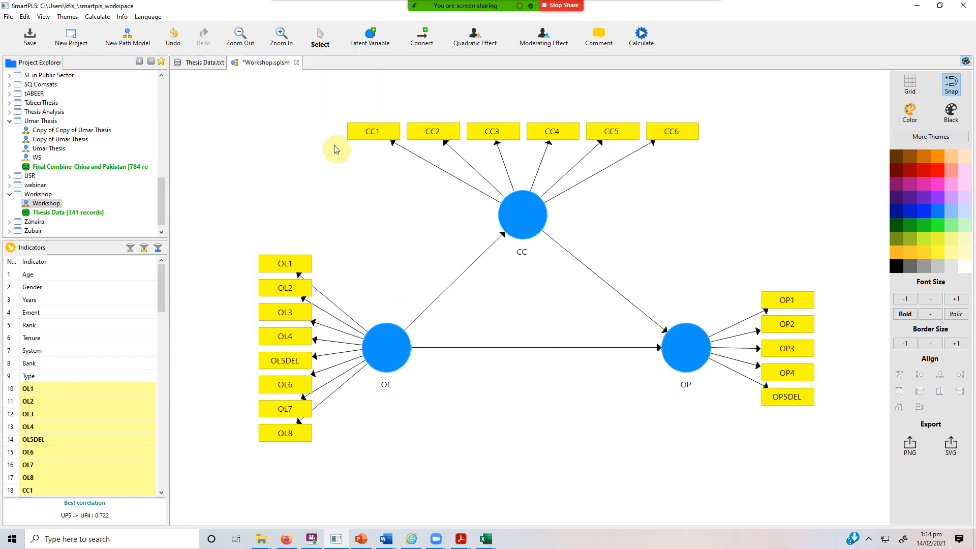
# - Run bootstrapping on the mediation model and show its path coefficients report
pyautogui.moveTo(295, 93); pyautogui.dragTo(787, 253)
pyautogui.moveTo(622, 218); pyautogui.dragTo(850, 486)
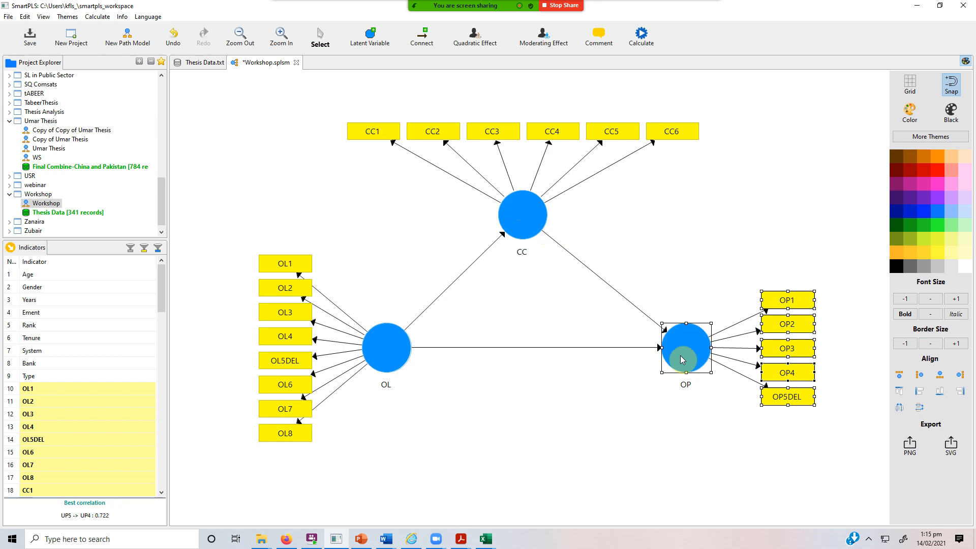
pyautogui.click(644, 41)
pyautogui.click(665, 55)
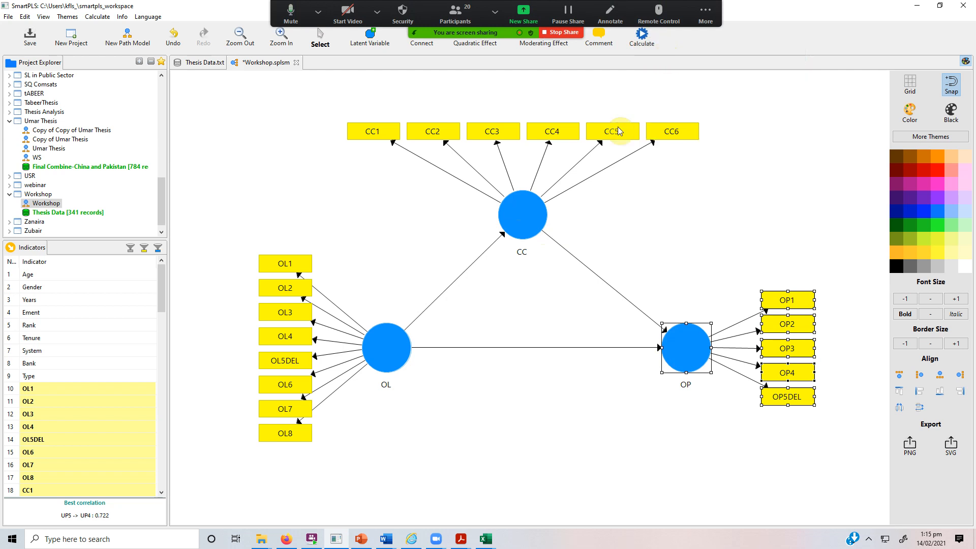
pyautogui.click(746, 350)
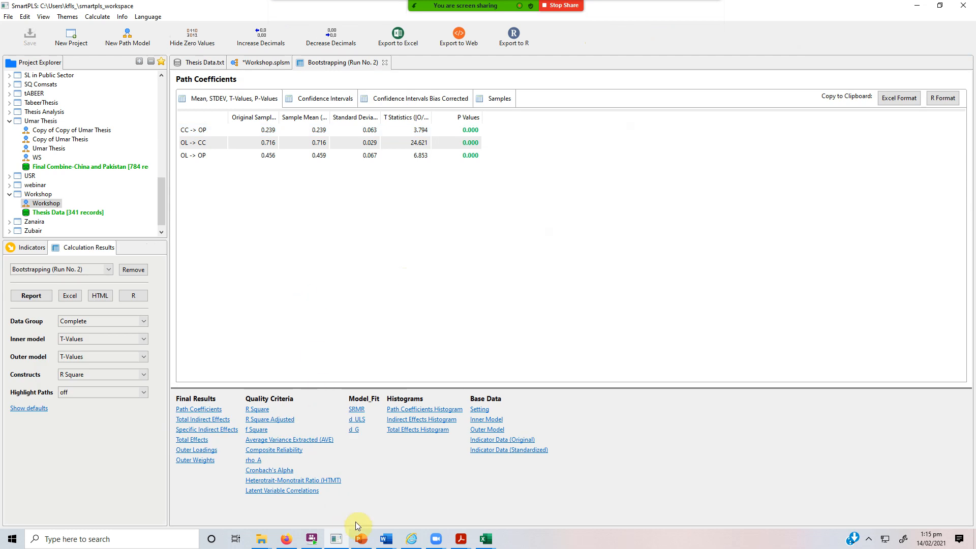
# - Switch to the questionnaire document in Word and add the lines Indirect Effect, Total Effect and Direct Effect below A->B->C
pyautogui.moveTo(386, 538)
pyautogui.click(405, 505)
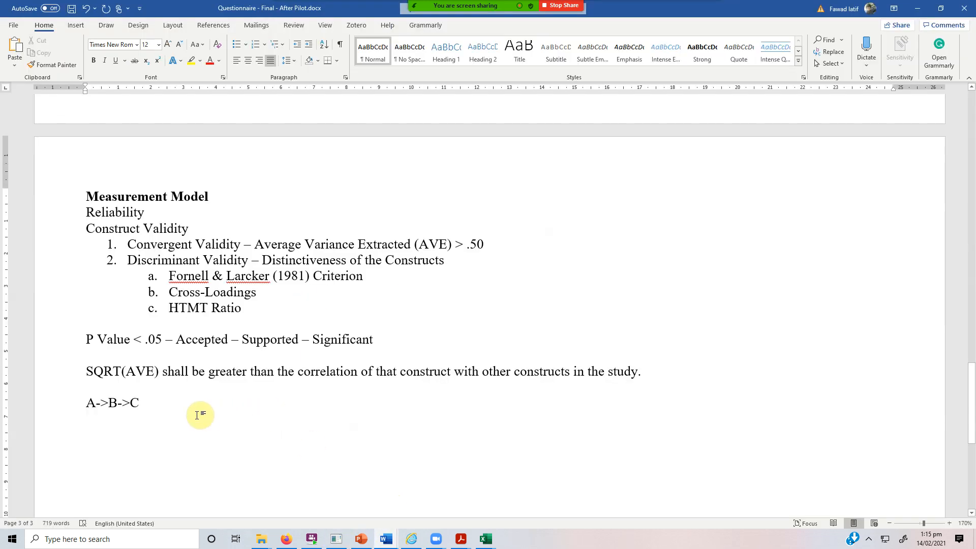
pyautogui.press('Return')
pyautogui.press('Return')
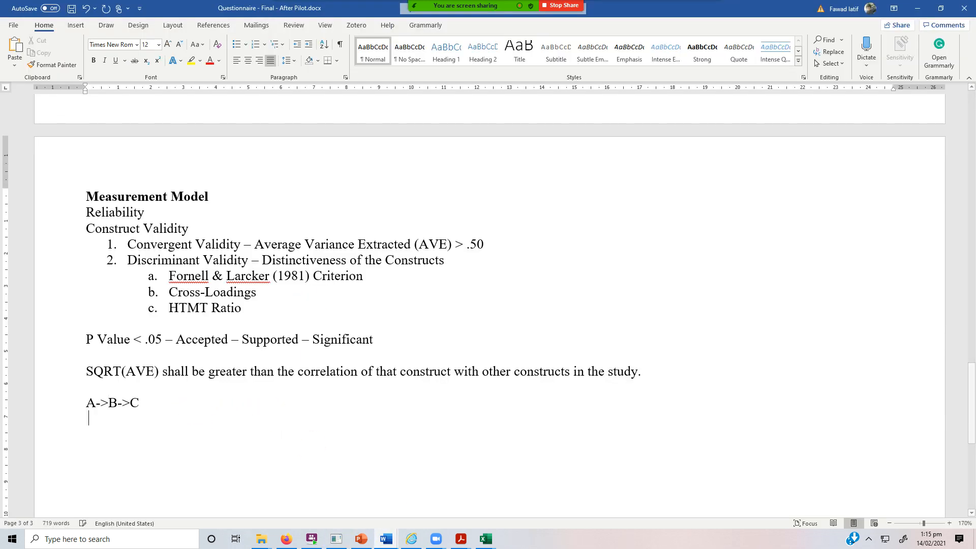
pyautogui.write('Total Effec')
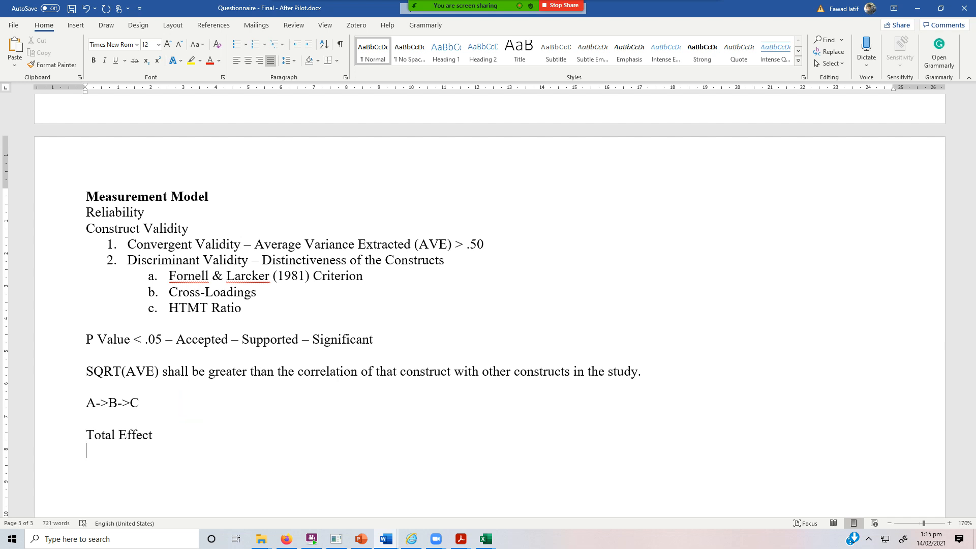
pyautogui.write('t')
pyautogui.click(108, 420)
pyautogui.press('Return')
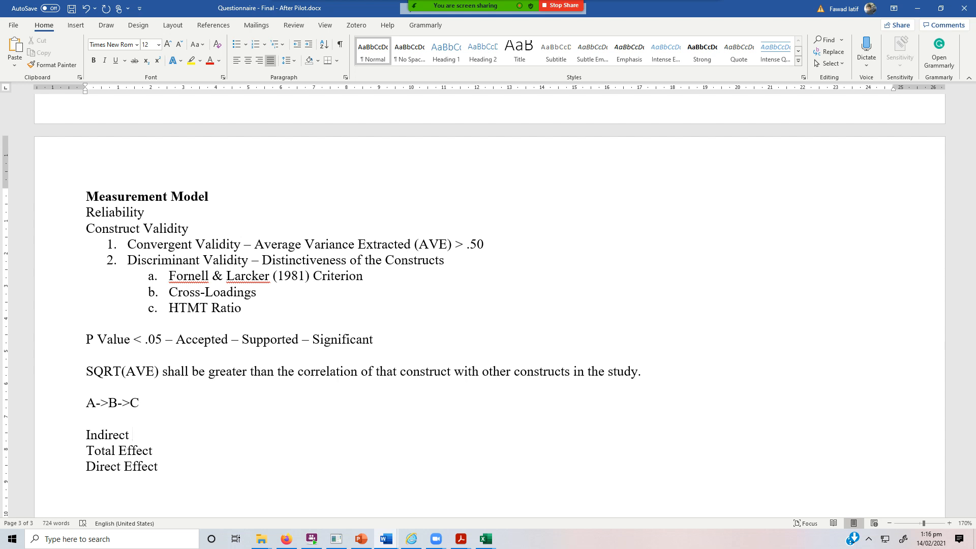
pyautogui.write('Ef')
# - Move the Total Effect line below Direct Effect
pyautogui.hotkey('shift', 'Home')
pyautogui.hotkey('ctrl', 'c')
pyautogui.press('Delete')
pyautogui.press('Delete')
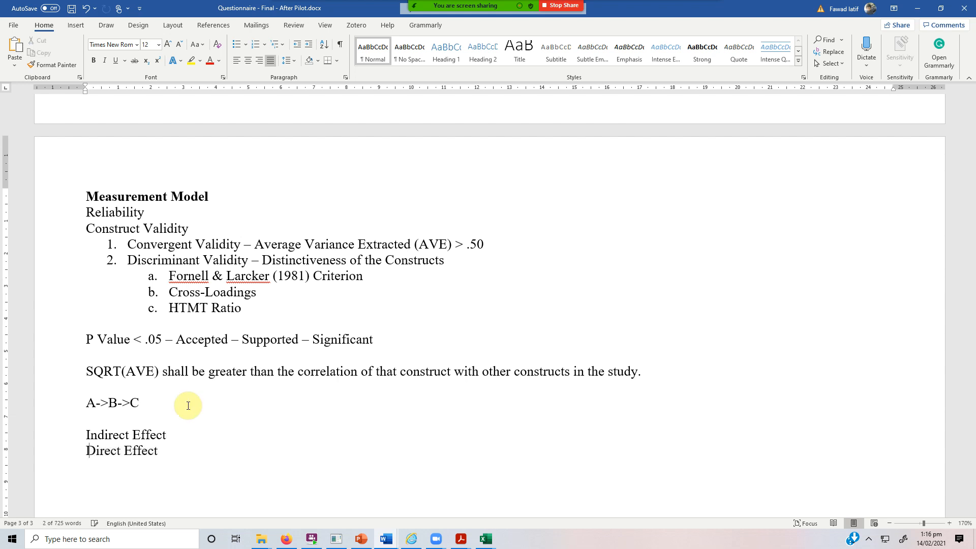
pyautogui.press('Return')
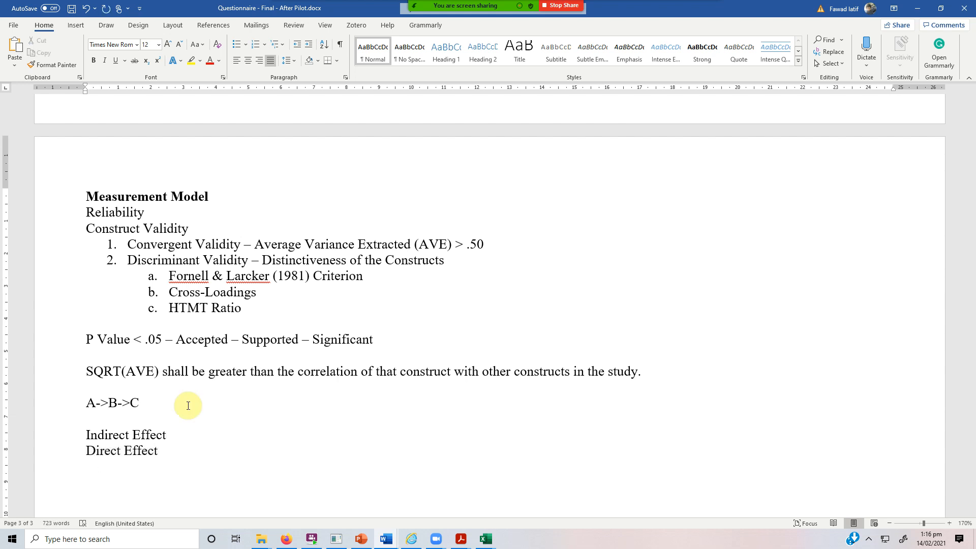
pyautogui.hotkey('ctrl', 'v')
pyautogui.moveTo(172, 434); pyautogui.dragTo(93, 430)
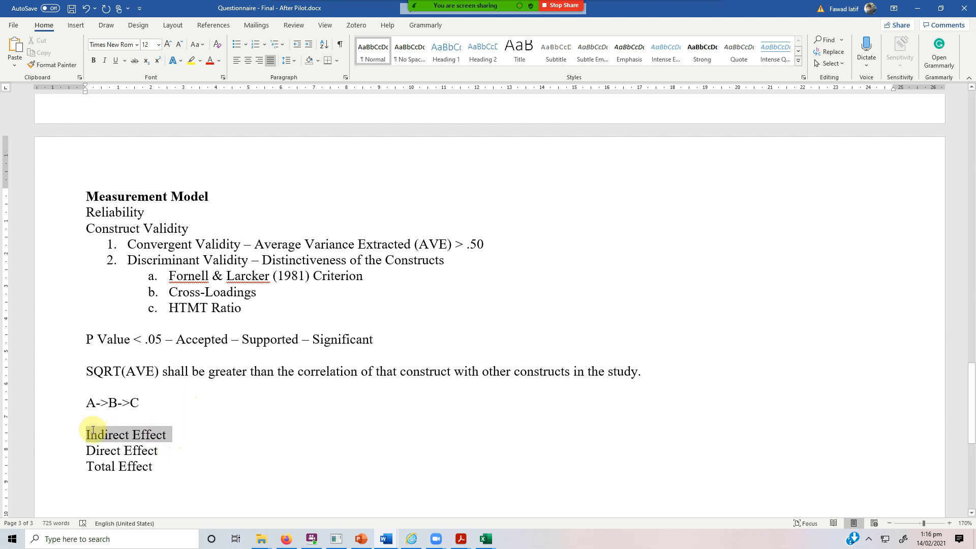
pyautogui.click(153, 480)
# - Switch to SmartPLS and review the bootstrapped mediation model, marking the direct path from OL to OP
pyautogui.click(336, 538)
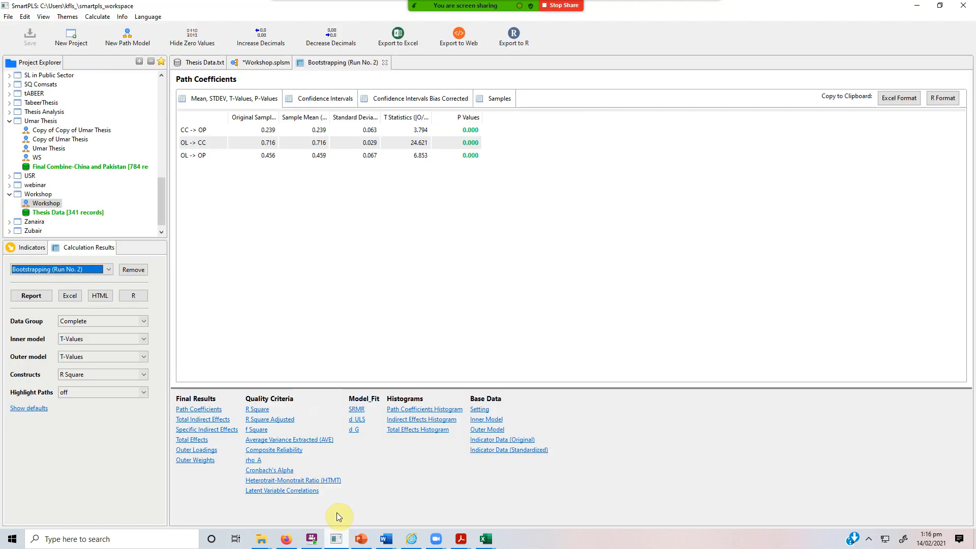
pyautogui.click(261, 64)
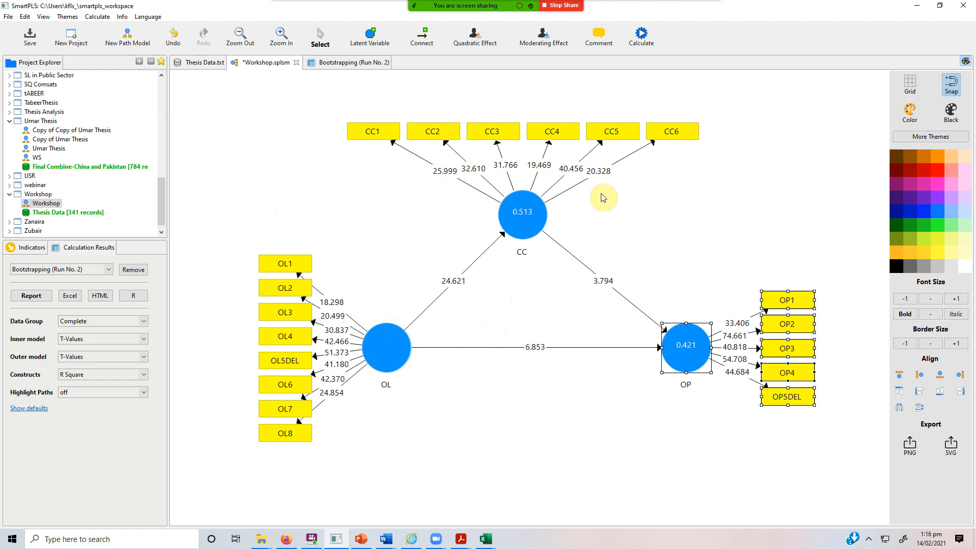
pyautogui.click(565, 348)
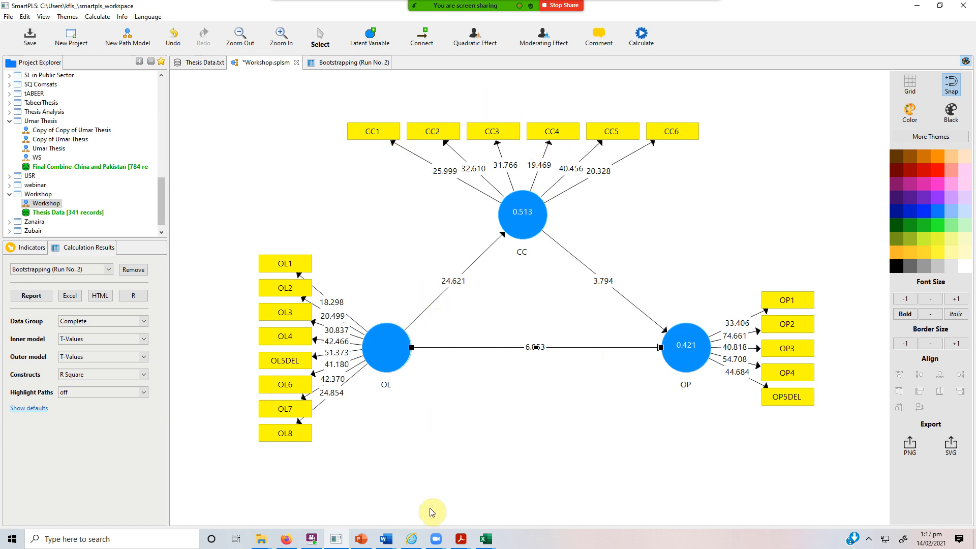
# - Switch to the CSR and organizational performance paper in Adobe Acrobat and read mediation hypothesis H4 about team outcomes
pyautogui.click(460, 536)
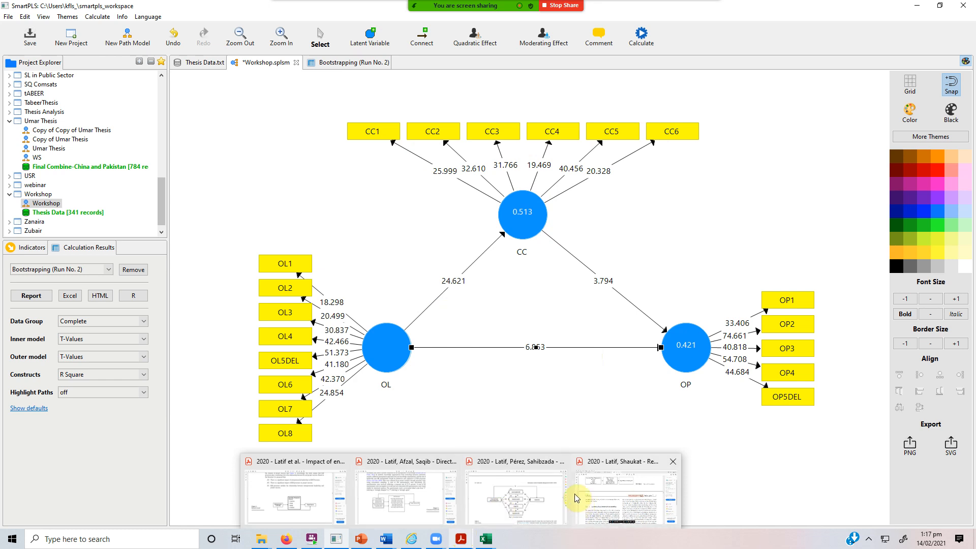
pyautogui.click(619, 500)
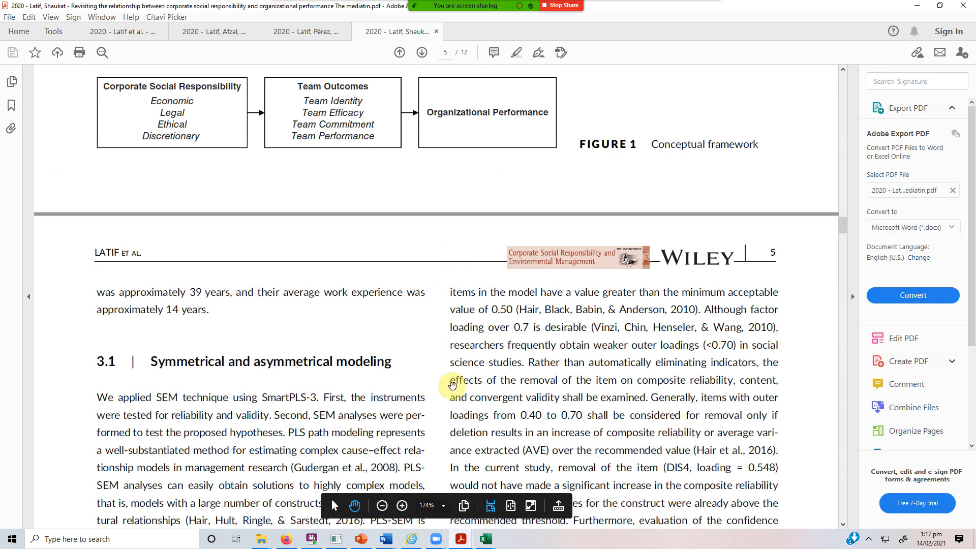
pyautogui.scroll(8, 427, 156)
pyautogui.scroll(9, 411, 111)
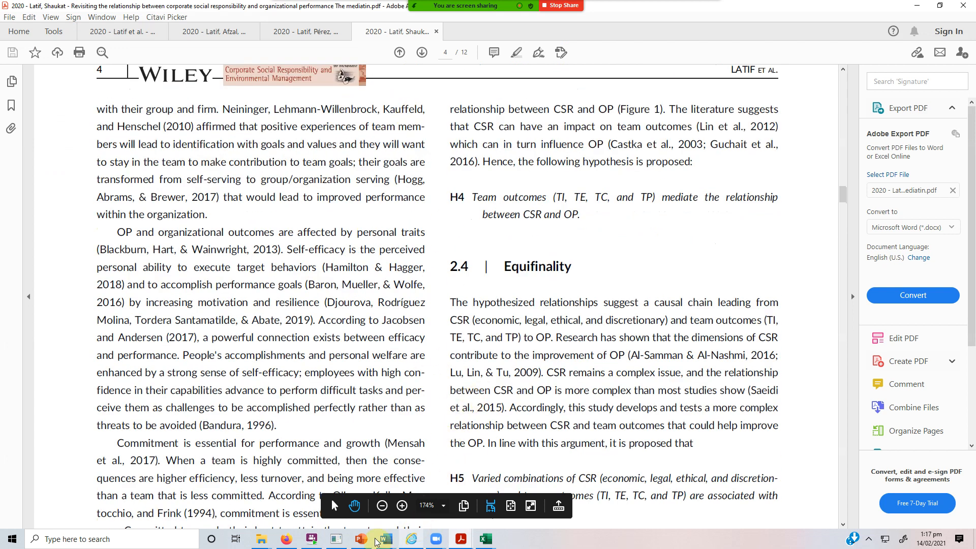
# - Return to SmartPLS and inspect the specific indirect effect of OL on OP through CC, widening the result columns for readability
pyautogui.click(336, 539)
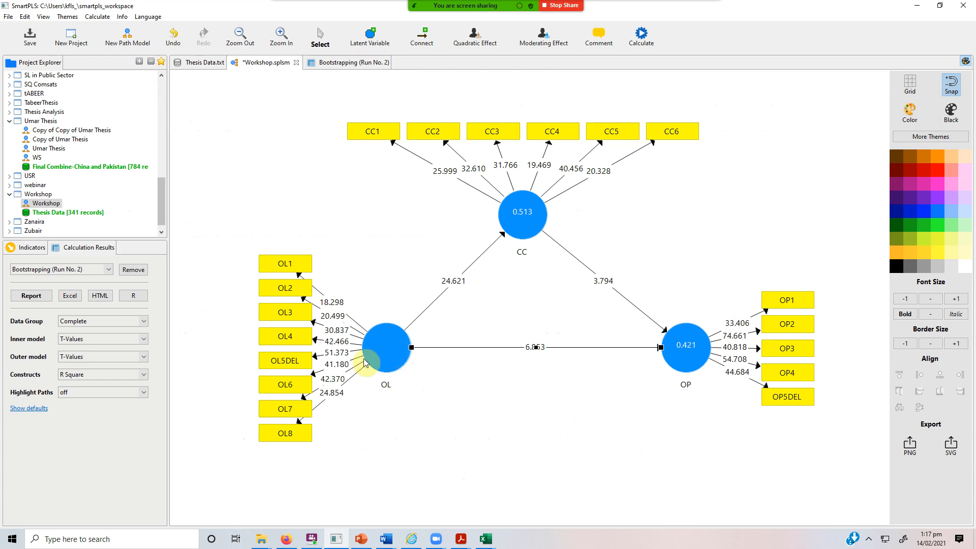
pyautogui.click(334, 61)
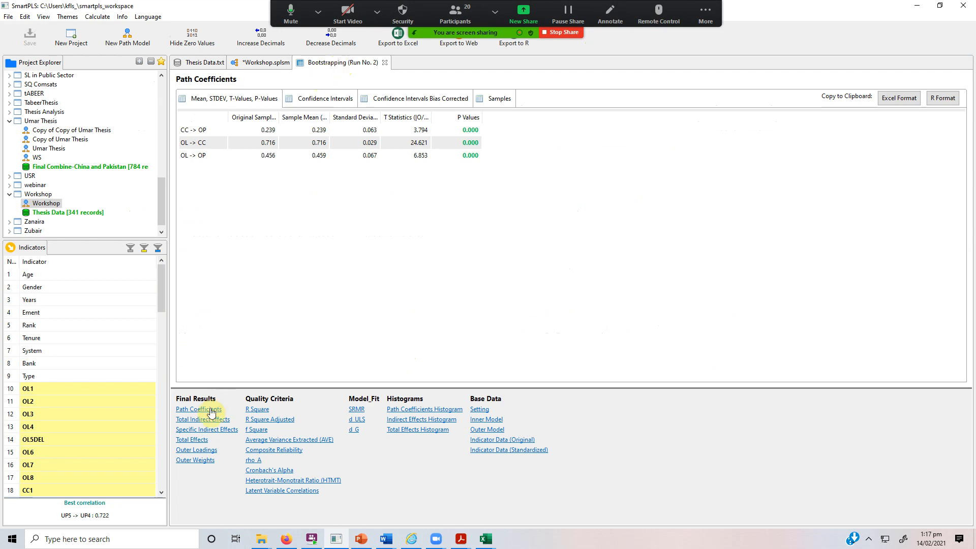
pyautogui.click(207, 430)
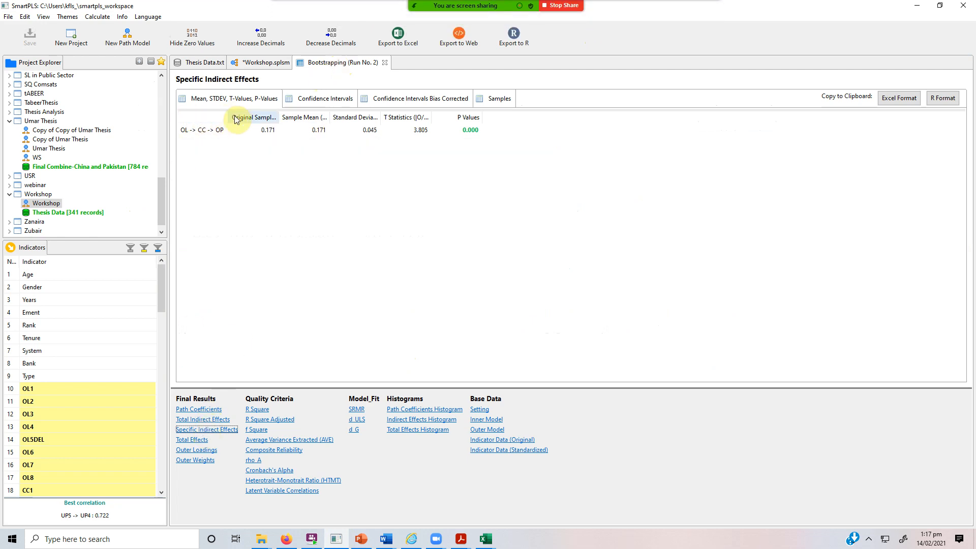
pyautogui.moveTo(224, 118); pyautogui.dragTo(245, 118)
pyautogui.click(188, 130)
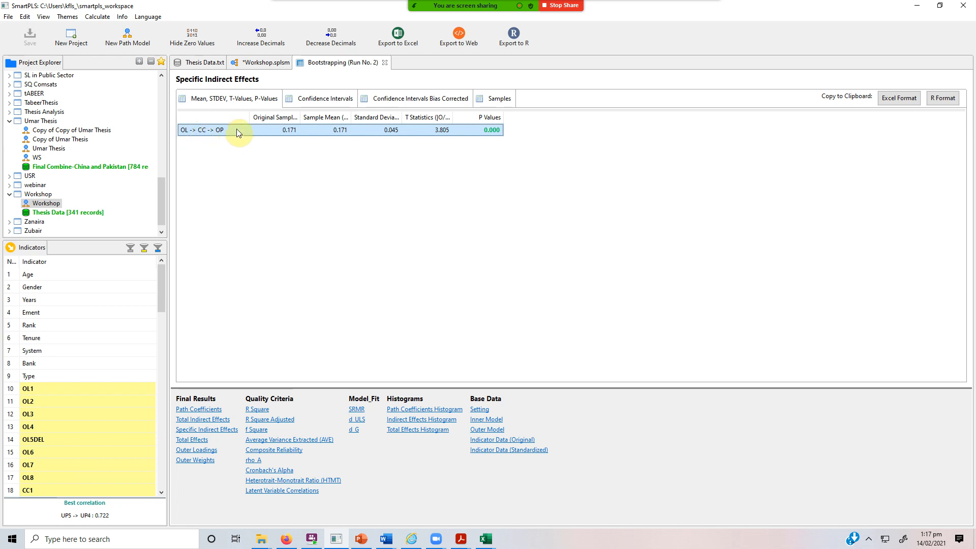
pyautogui.moveTo(298, 119); pyautogui.dragTo(315, 119)
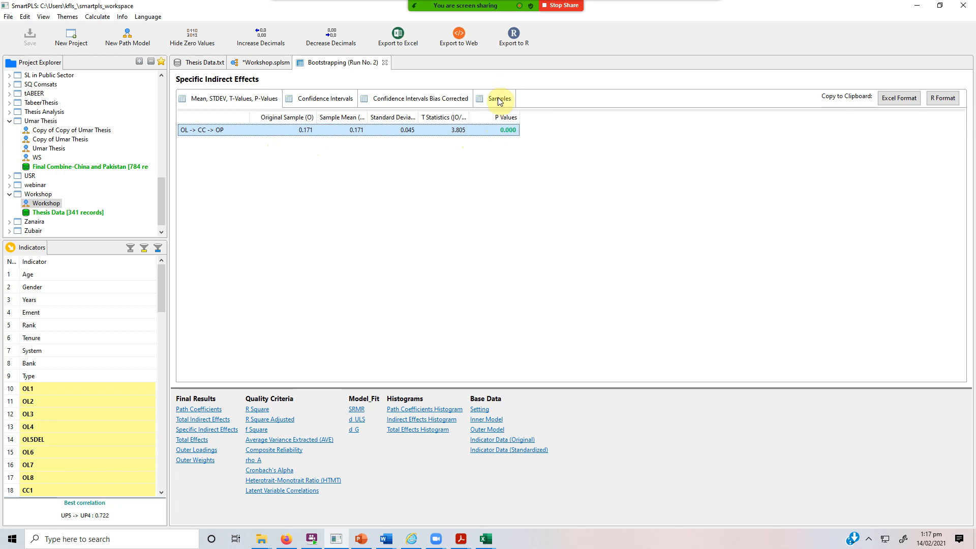
pyautogui.moveTo(468, 116); pyautogui.dragTo(495, 116)
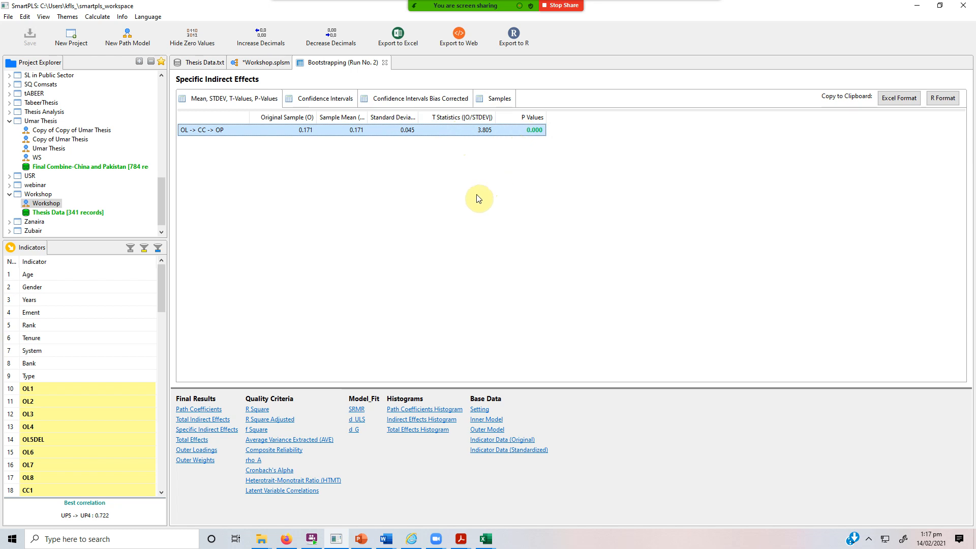
# - Compare the OL and OP constructs in the Workshop model with the Specific Indirect Effects report, ending on the model
pyautogui.click(264, 62)
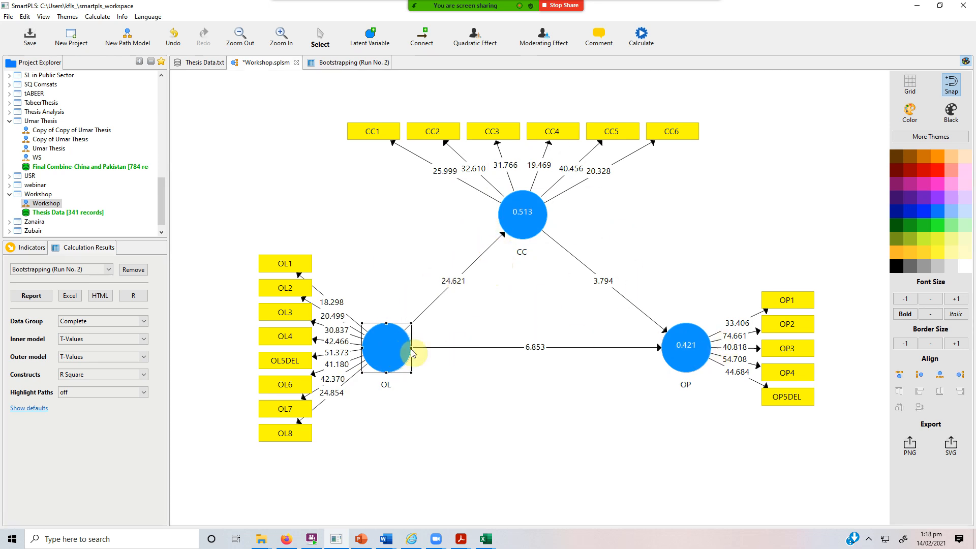
pyautogui.click(682, 347)
pyautogui.click(463, 443)
pyautogui.click(352, 63)
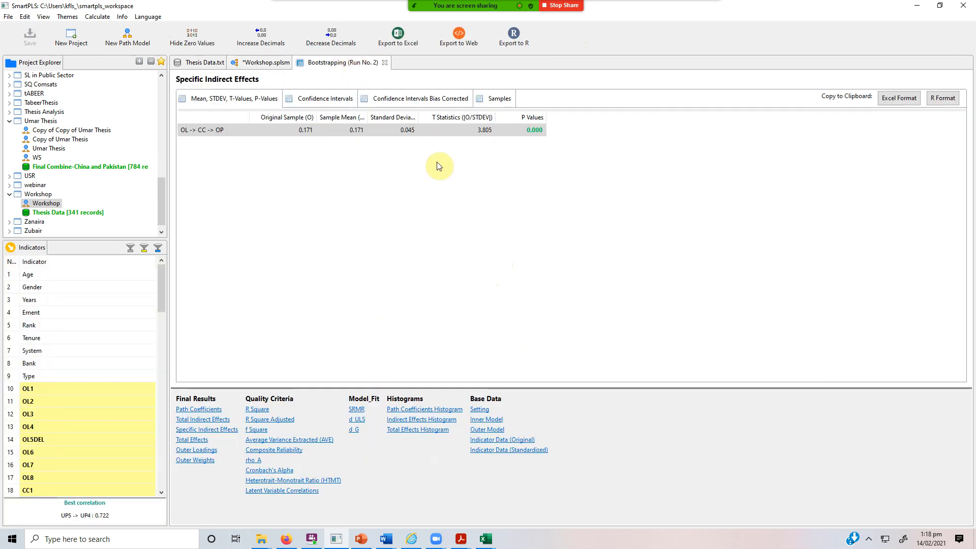
pyautogui.click(266, 63)
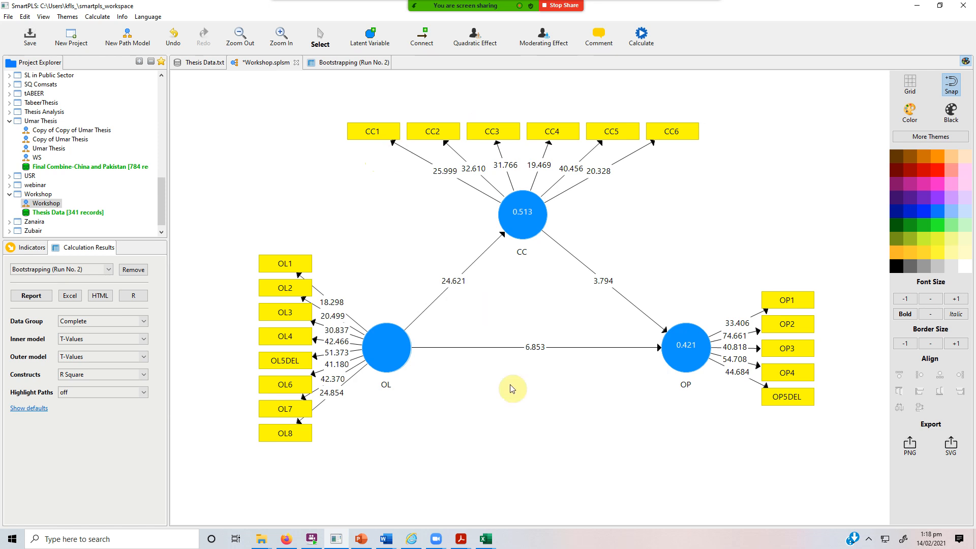
# - Switch to the Questionnaire document in Word and list "Complete Mediation", "Partial Mediation" and "No Mediation" on separate lines below the effect types
pyautogui.click(388, 540)
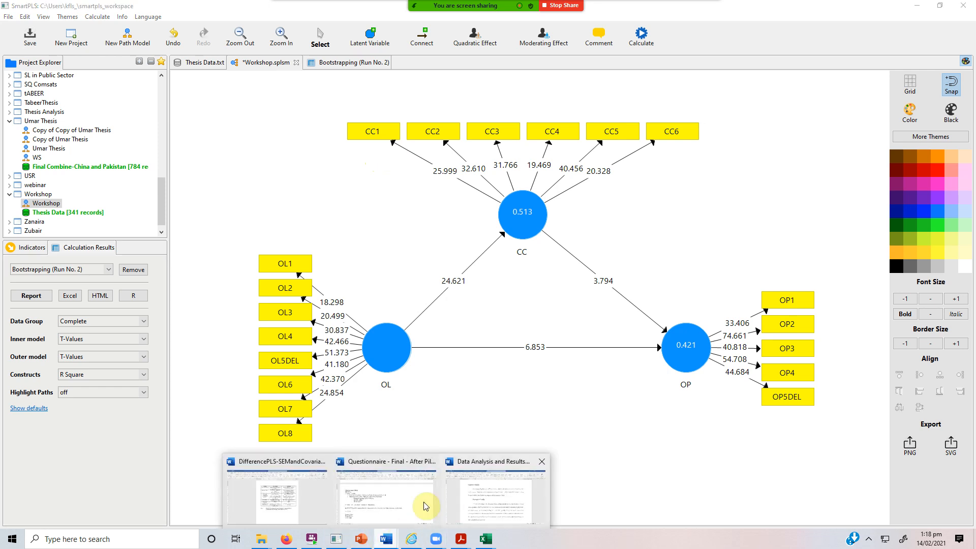
pyautogui.click(385, 501)
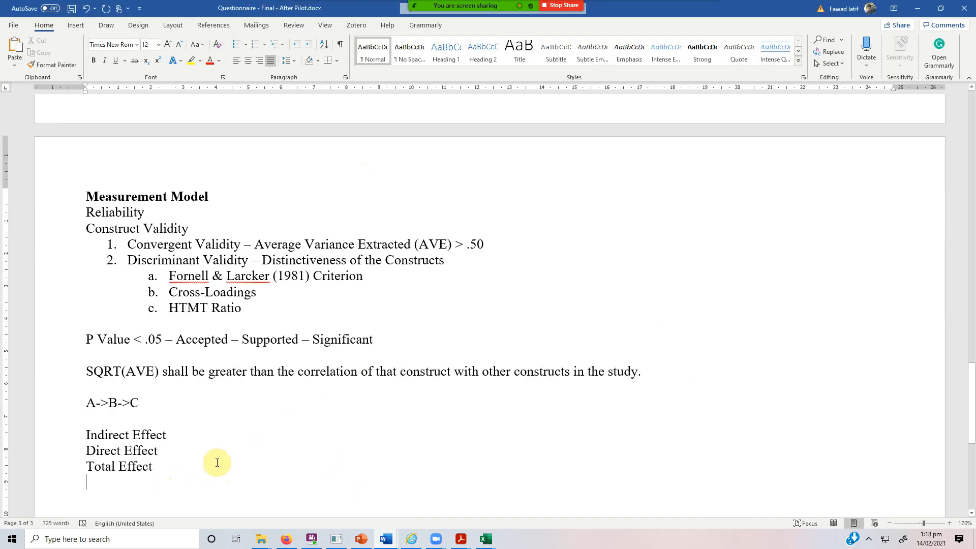
pyautogui.press('Return')
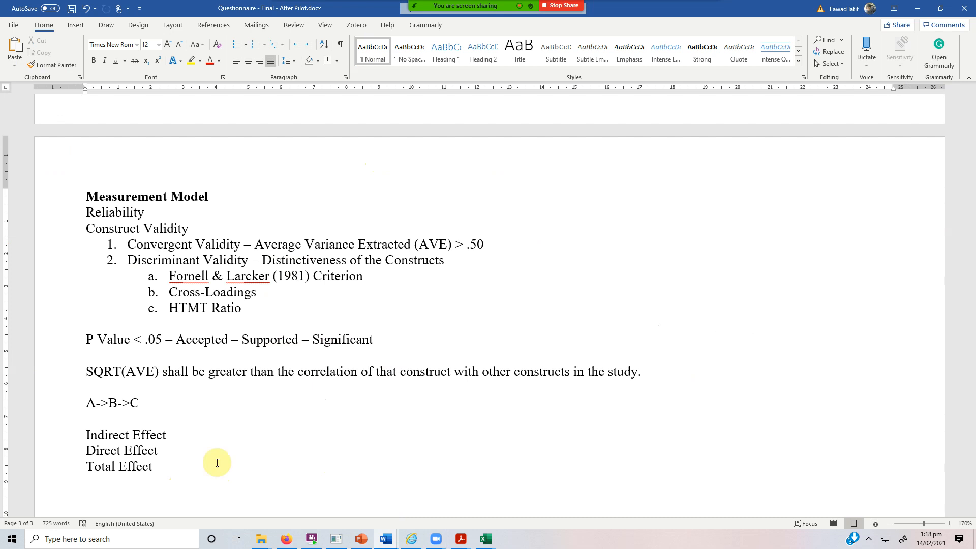
pyautogui.write('Total ')
pyautogui.write('M')
pyautogui.press('BackSpace')
pyautogui.press('BackSpace')
pyautogui.press('BackSpace')
pyautogui.press('BackSpace')
pyautogui.write('Complete Mediation')
pyautogui.press('Return')
pyautogui.write('Pa')
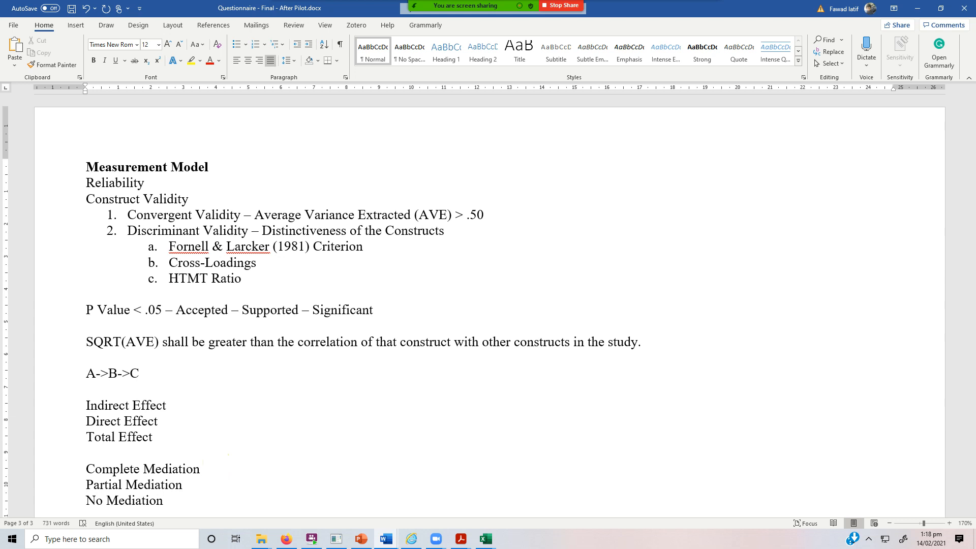
# - Strike through the "No Mediation" line in the notes
pyautogui.hotkey('shift', 'Home')
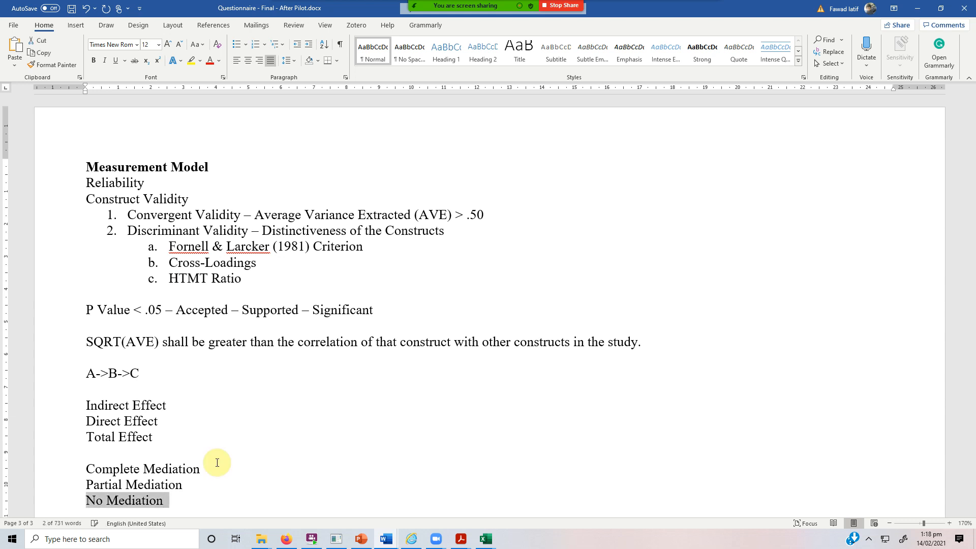
pyautogui.click(134, 61)
pyautogui.click(192, 497)
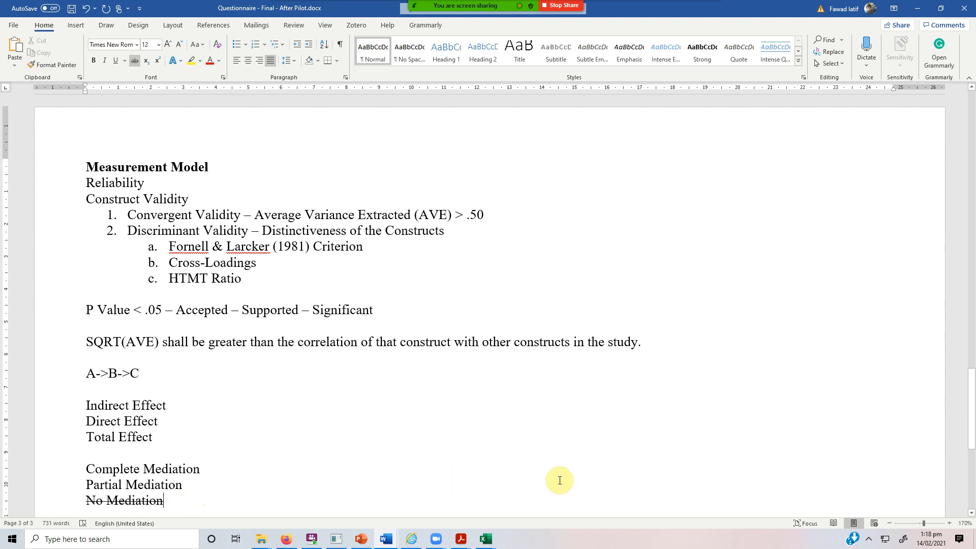
# - Enlarge the notes to 230% and go over the mediation types, marking the Total Effect and Indirect Effect lines
pyautogui.click(949, 523)
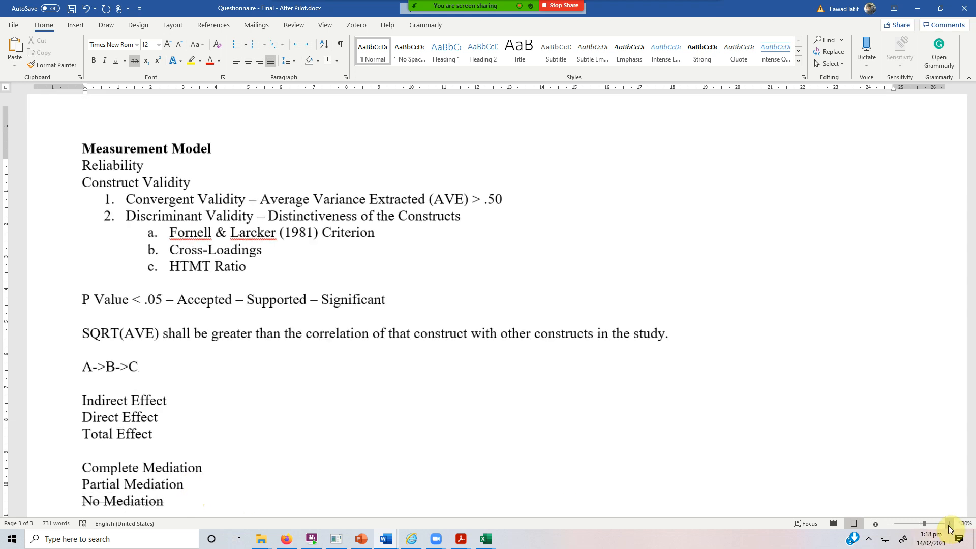
pyautogui.click(949, 525)
pyautogui.click(948, 524)
pyautogui.click(949, 525)
pyautogui.click(949, 525)
pyautogui.click(949, 524)
pyautogui.scroll(-3, 241, 470)
pyautogui.click(234, 287)
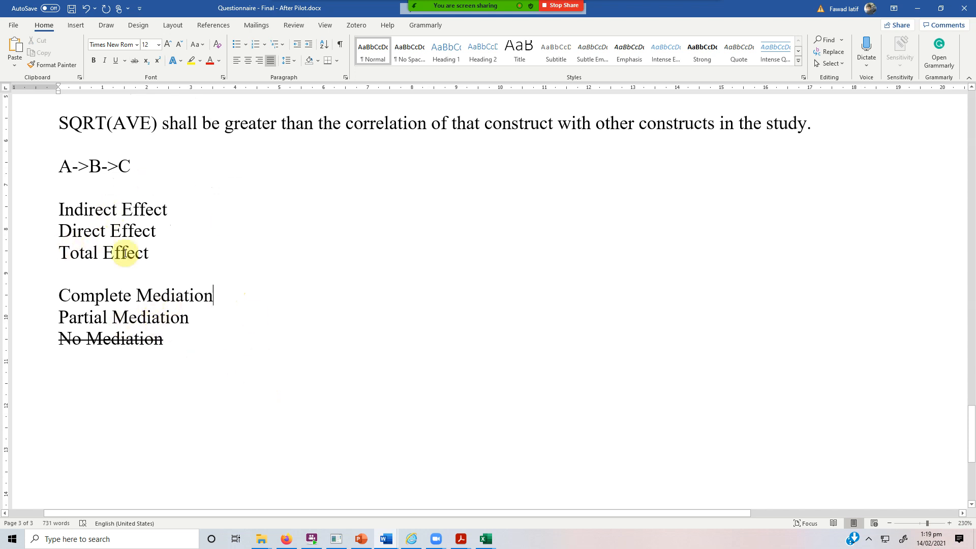
pyautogui.moveTo(58, 253); pyautogui.dragTo(167, 253)
pyautogui.moveTo(59, 209); pyautogui.dragTo(175, 209)
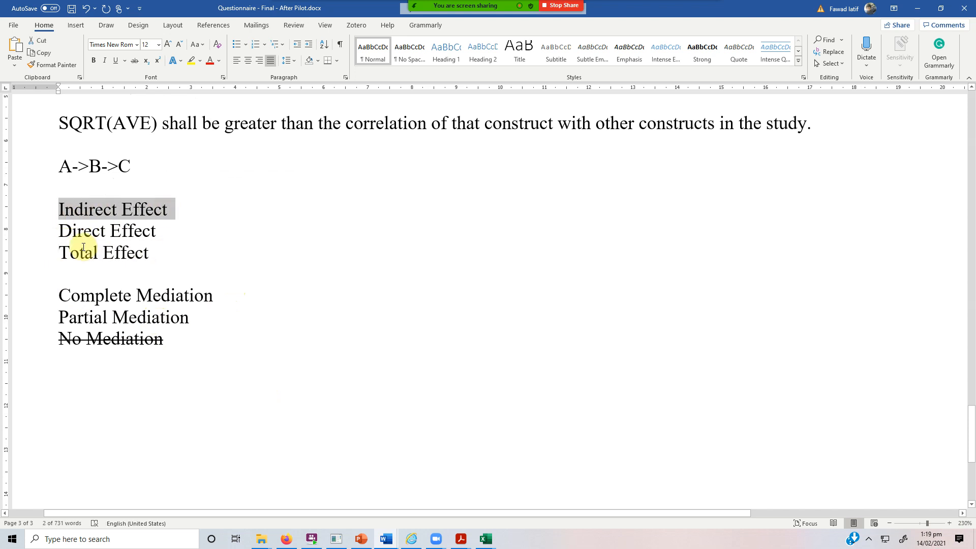
# - Check the specific indirect effect of OL on OP in SmartPLS and note "Significant" beside Indirect Effect in the Word document
pyautogui.click(326, 541)
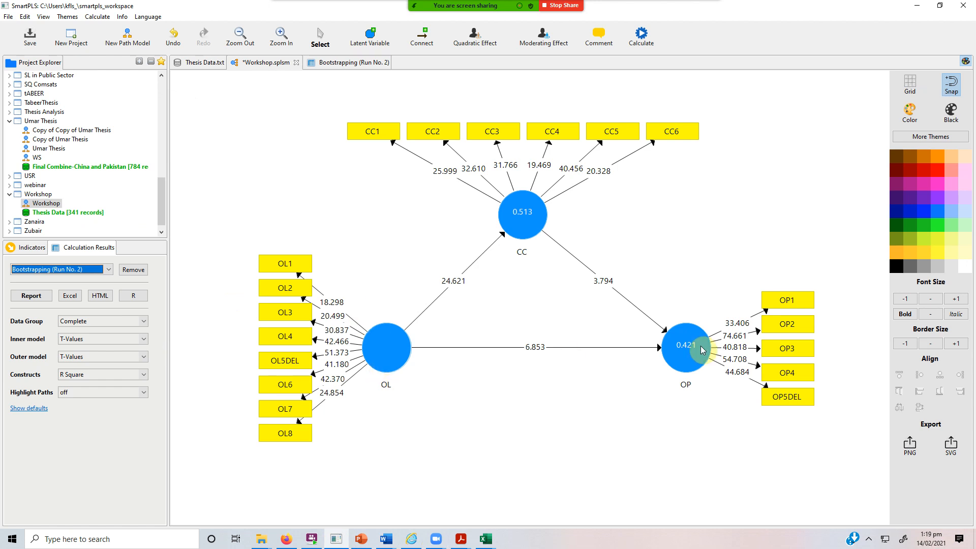
pyautogui.click(326, 67)
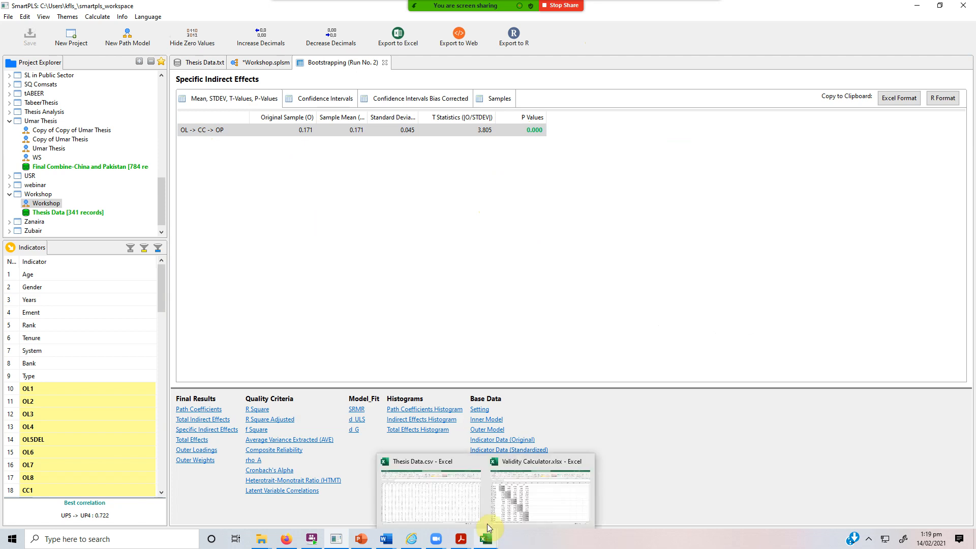
pyautogui.moveTo(386, 538)
pyautogui.click(441, 505)
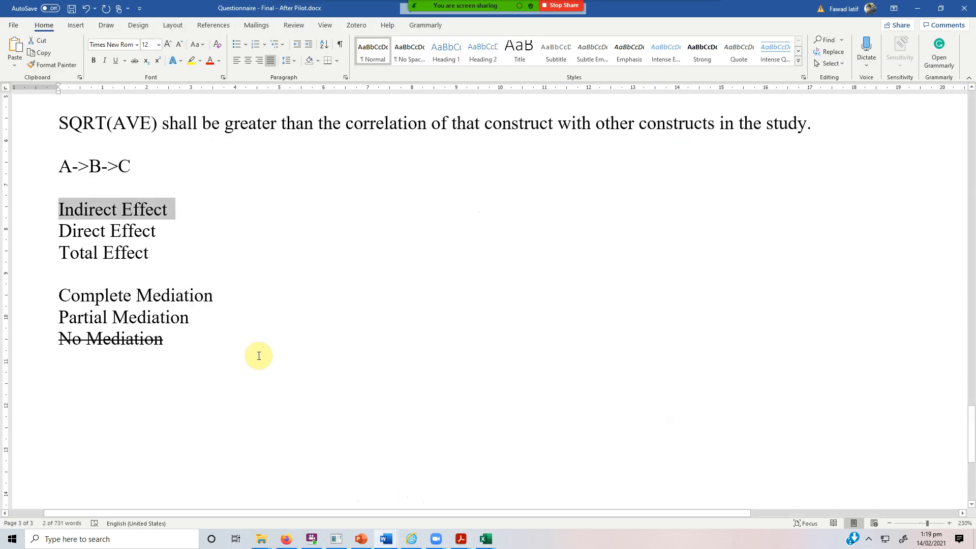
pyautogui.write('- Si')
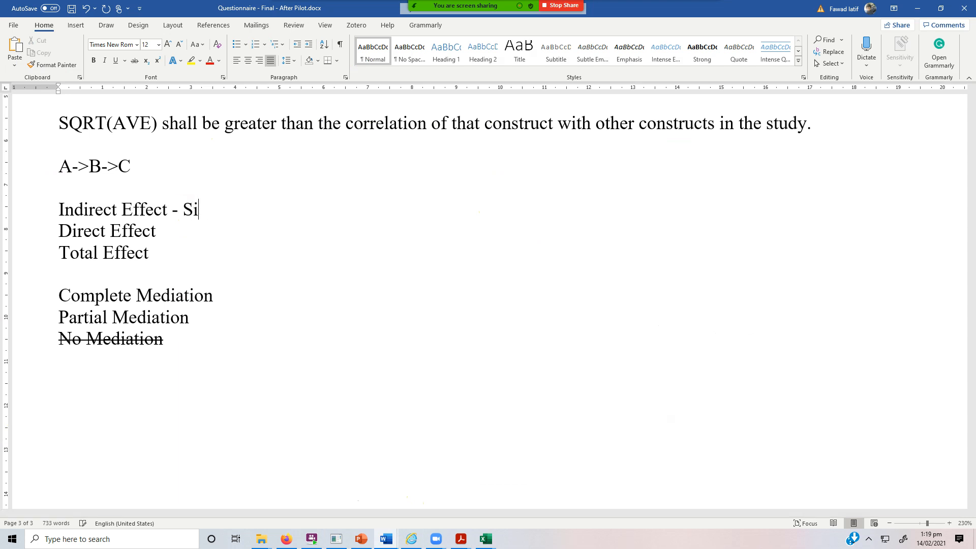
pyautogui.write('nggnificant')
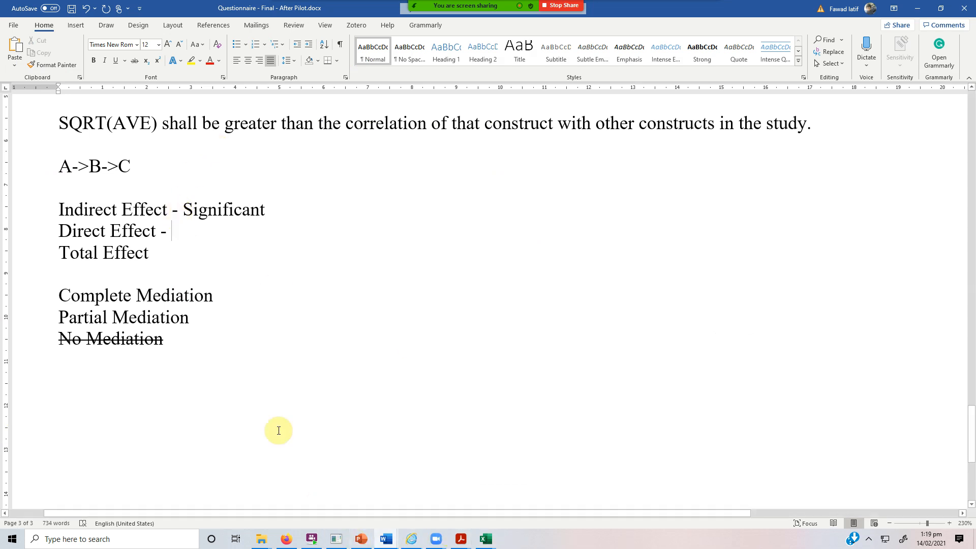
# - Switch to SmartPLS and examine the direct effect of OL on OP in the Workshop model and the Path Coefficients report
pyautogui.click(313, 539)
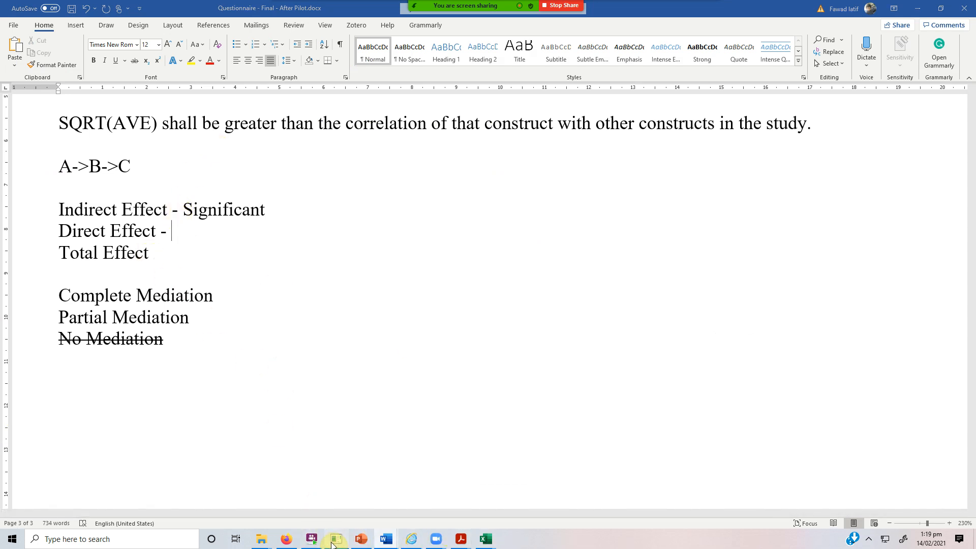
pyautogui.click(266, 62)
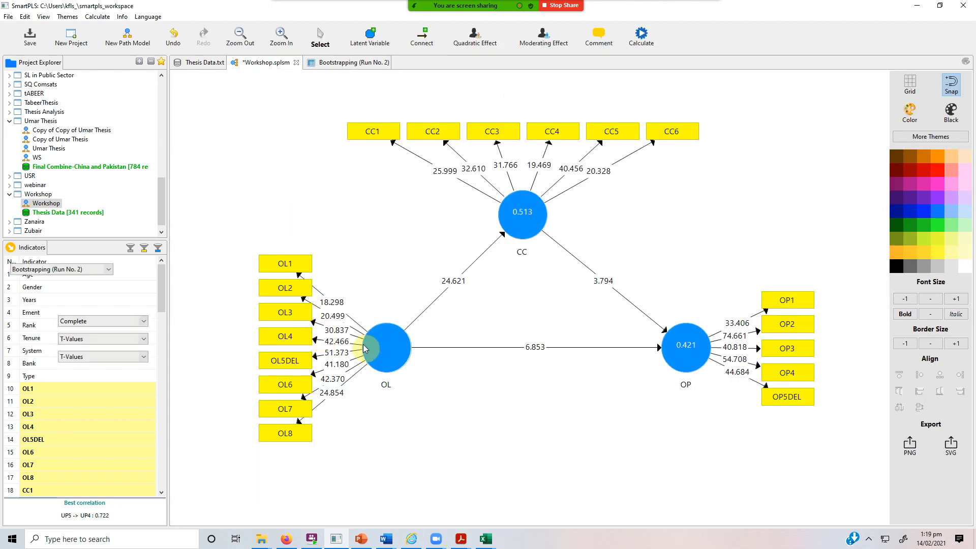
pyautogui.click(667, 361)
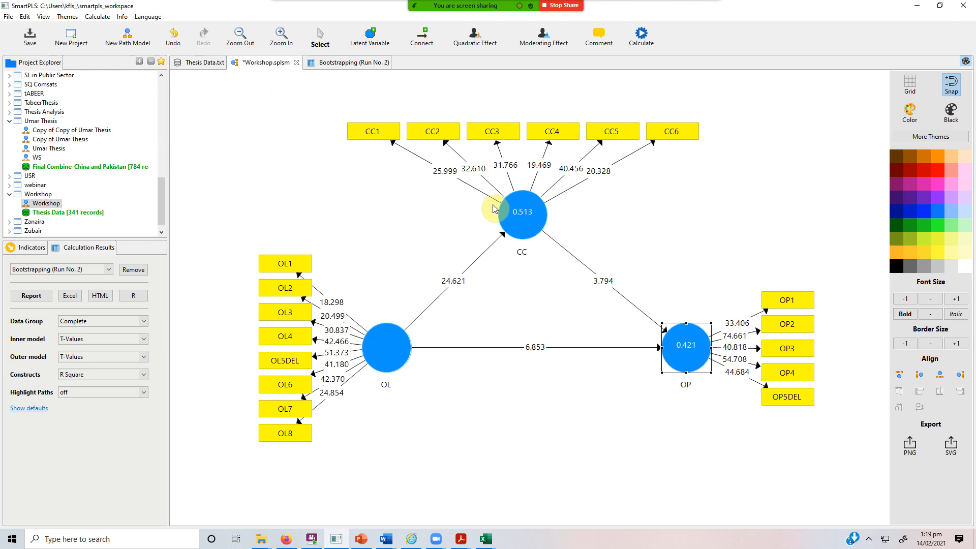
pyautogui.moveTo(493, 207)
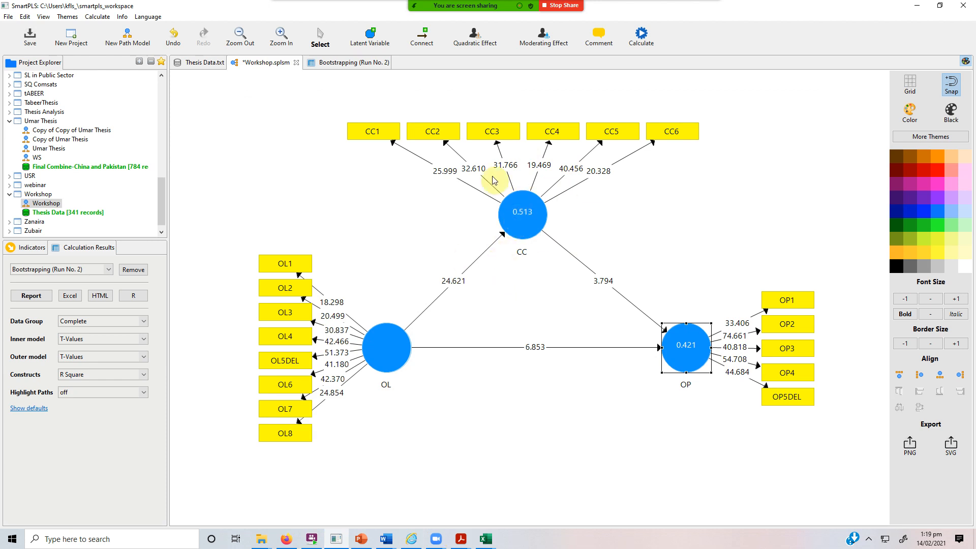
pyautogui.moveTo(504, 248)
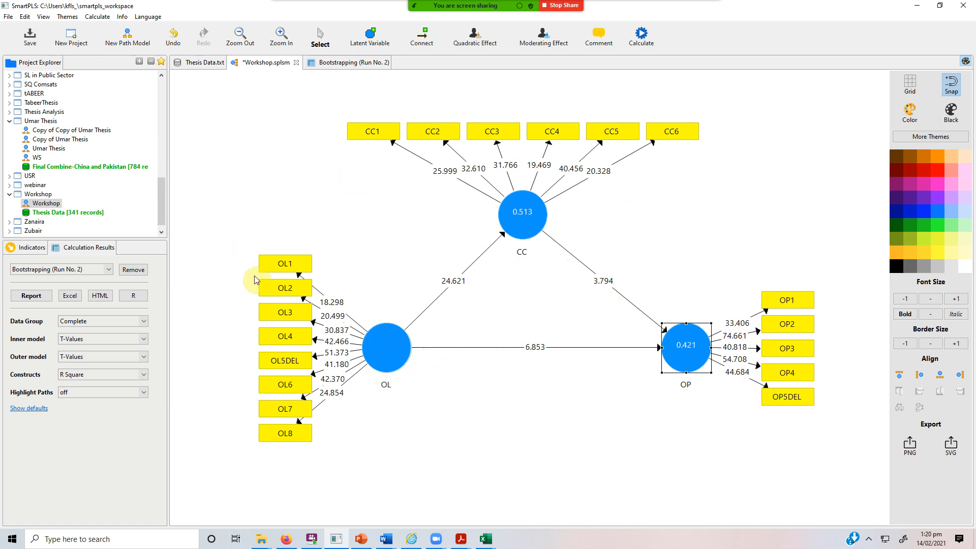
pyautogui.click(338, 62)
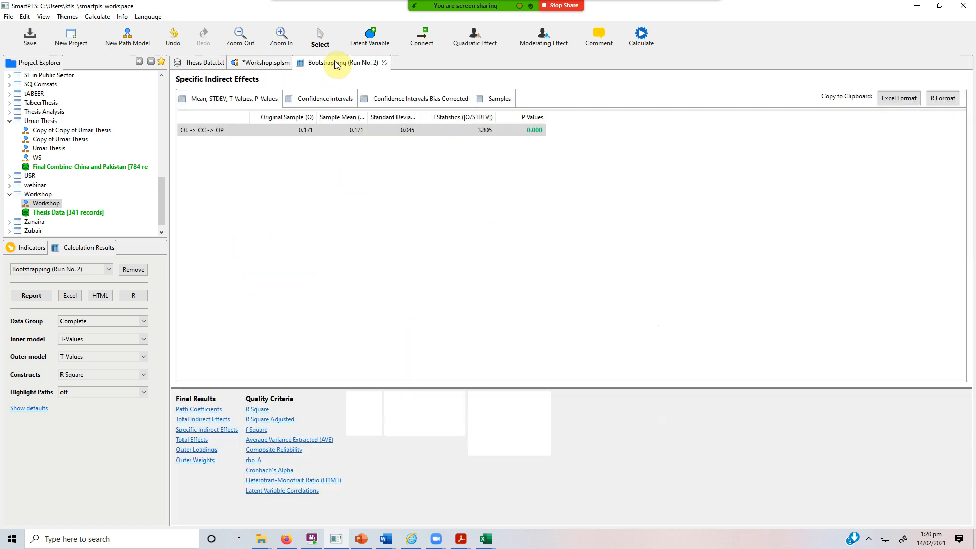
pyautogui.click(199, 409)
pyautogui.moveTo(224, 114); pyautogui.dragTo(249, 115)
pyautogui.click(196, 156)
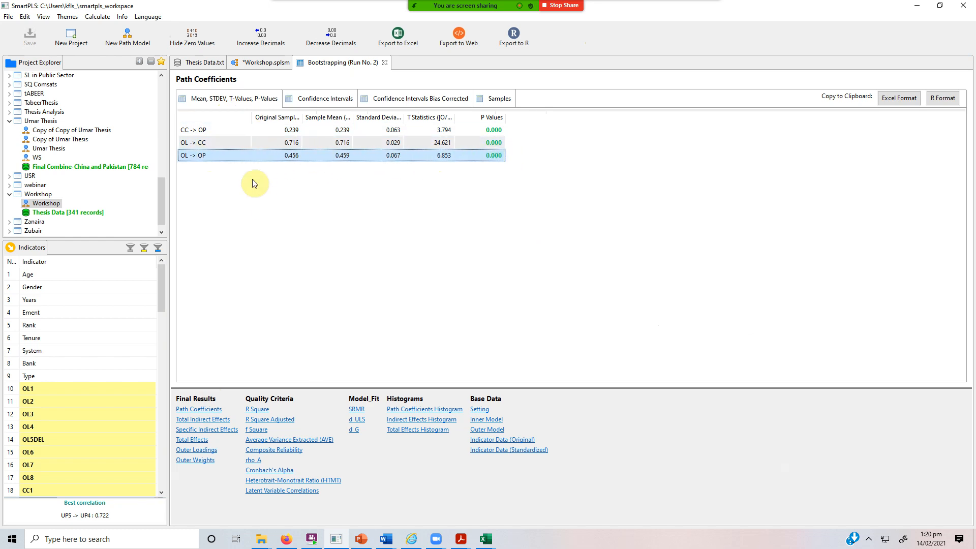
# - Recheck the OL to OP path in the SmartPLS model and note "Significant" beside Direct Effect in the Word notes
pyautogui.click(385, 538)
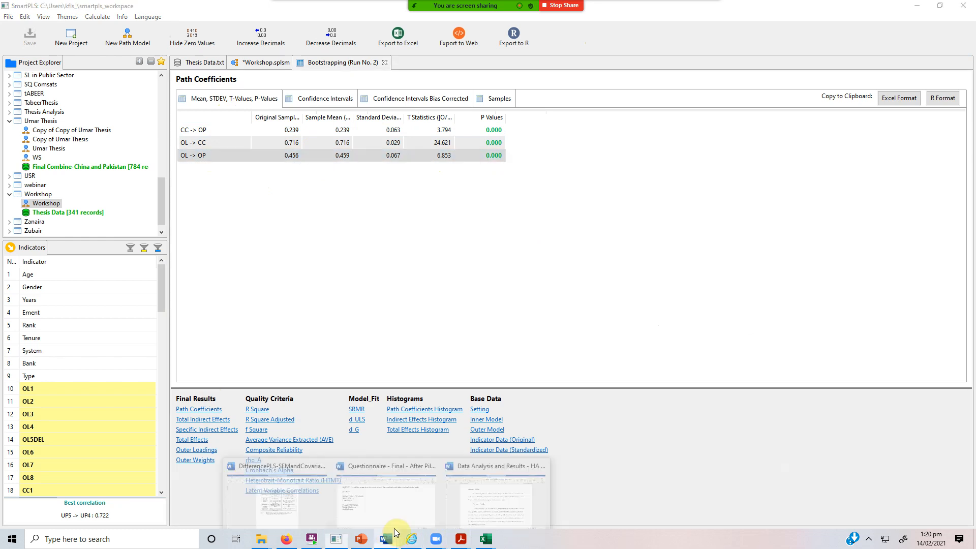
pyautogui.click(364, 503)
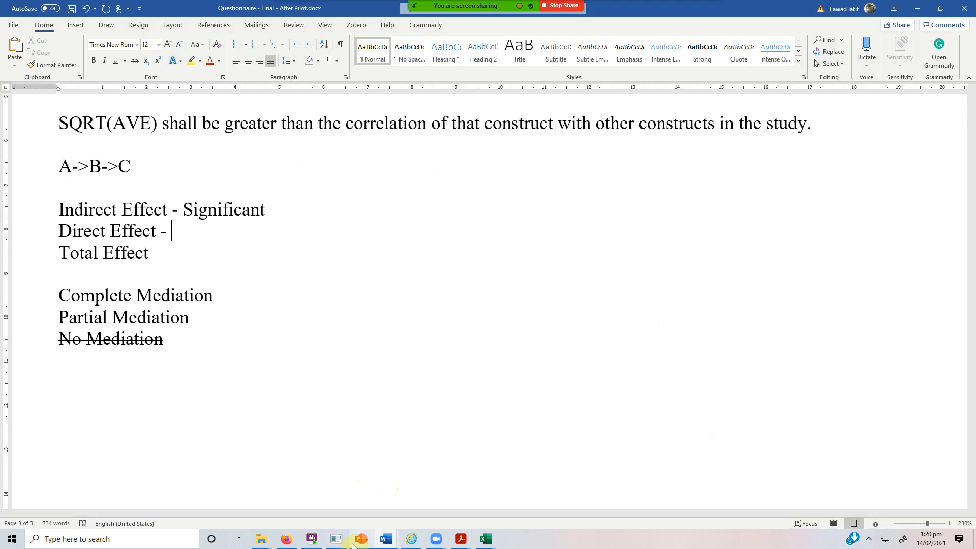
pyautogui.click(336, 538)
pyautogui.click(248, 63)
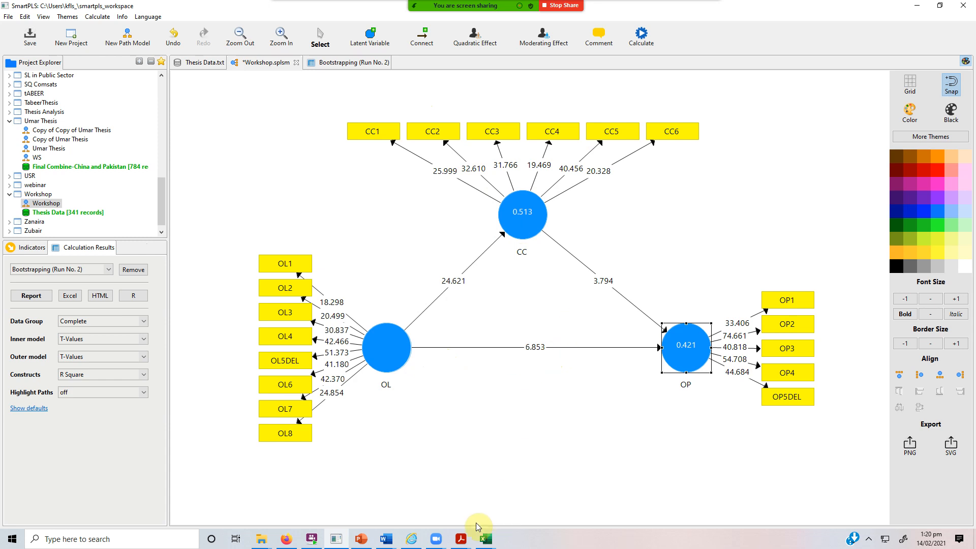
pyautogui.moveTo(387, 542)
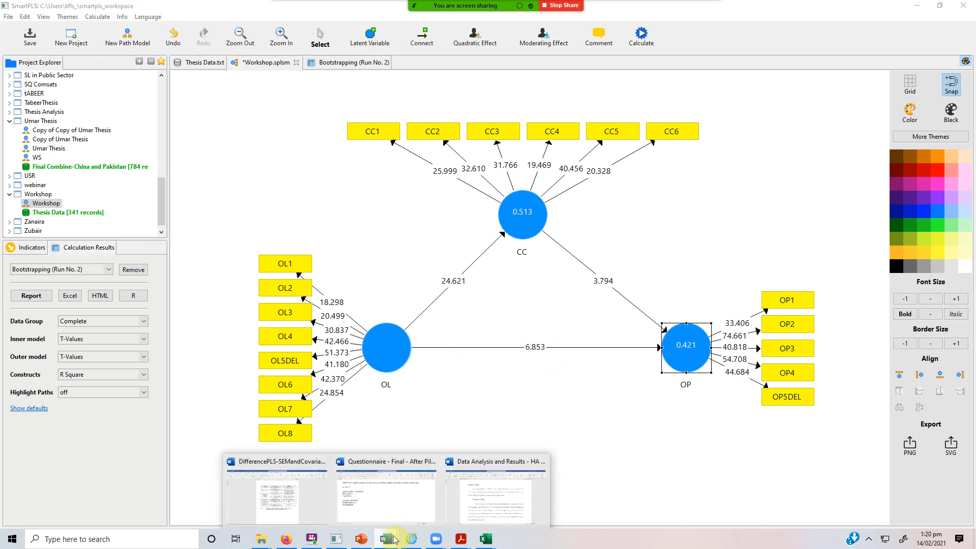
pyautogui.click(416, 504)
pyautogui.write('Significant')
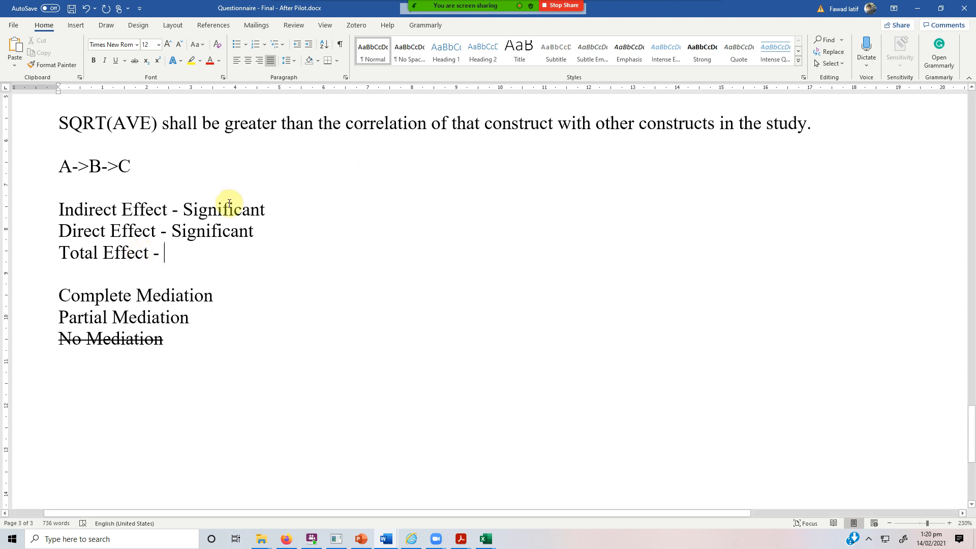
# - Look up the OL to OP row in the SmartPLS Total Effects report and note "Significant" beside Total Effect in Word
pyautogui.click(336, 539)
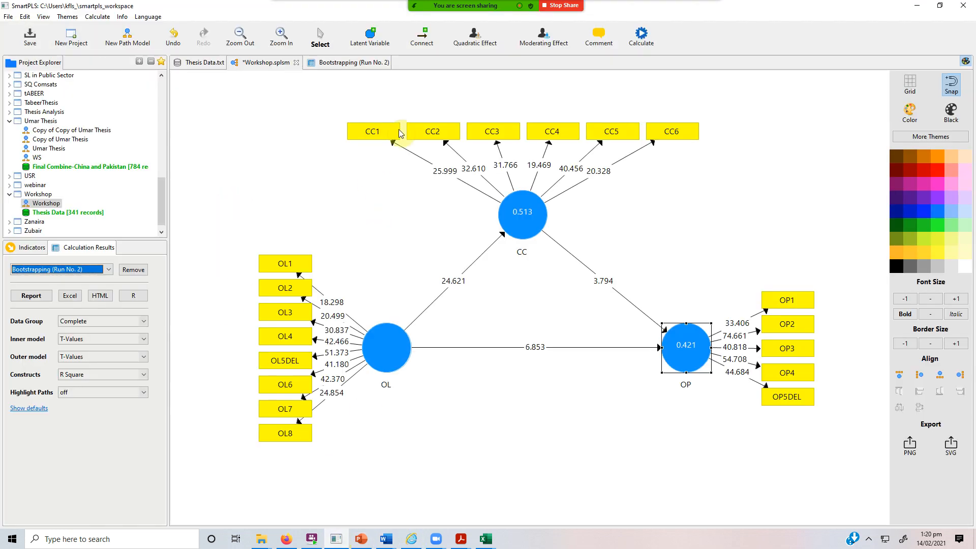
pyautogui.click(351, 62)
pyautogui.click(192, 439)
pyautogui.click(195, 158)
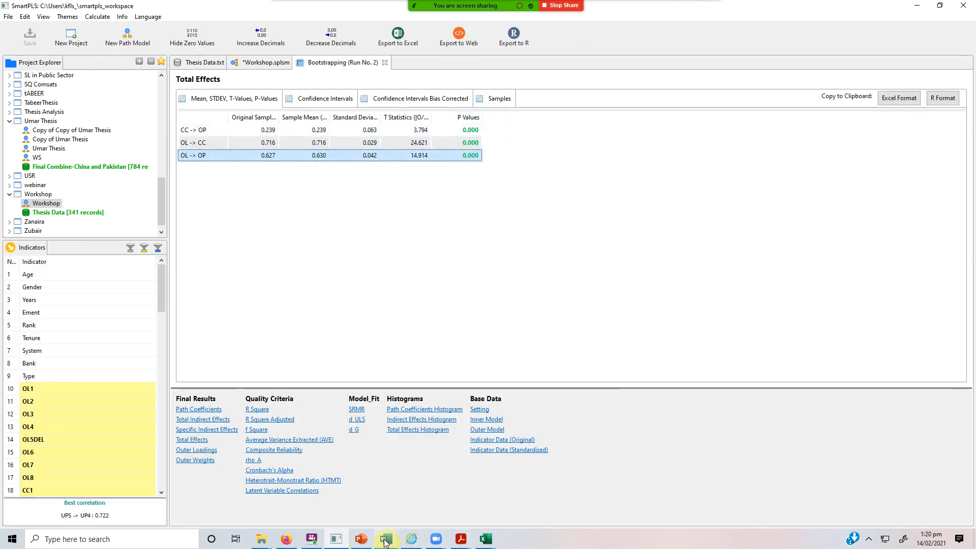
pyautogui.moveTo(384, 542)
pyautogui.click(376, 504)
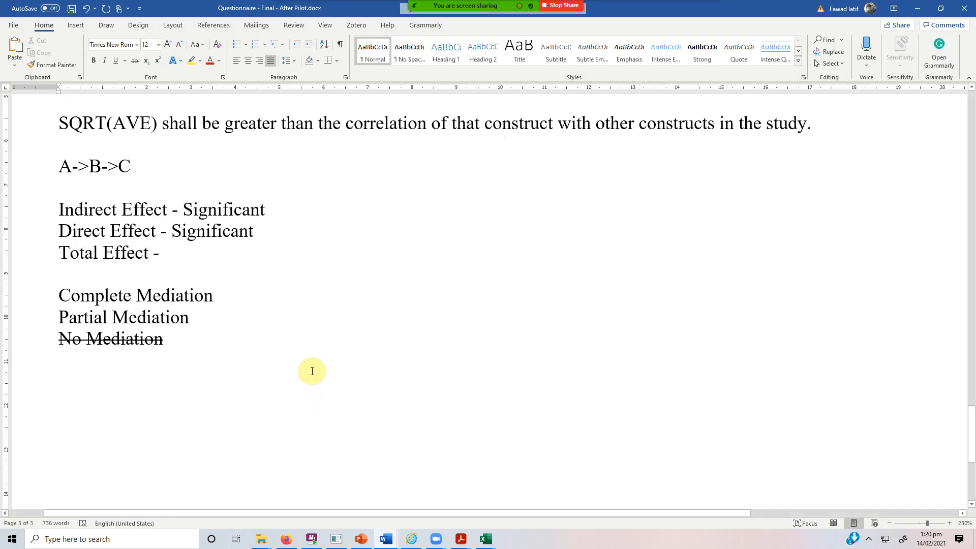
pyautogui.write('Signigi')
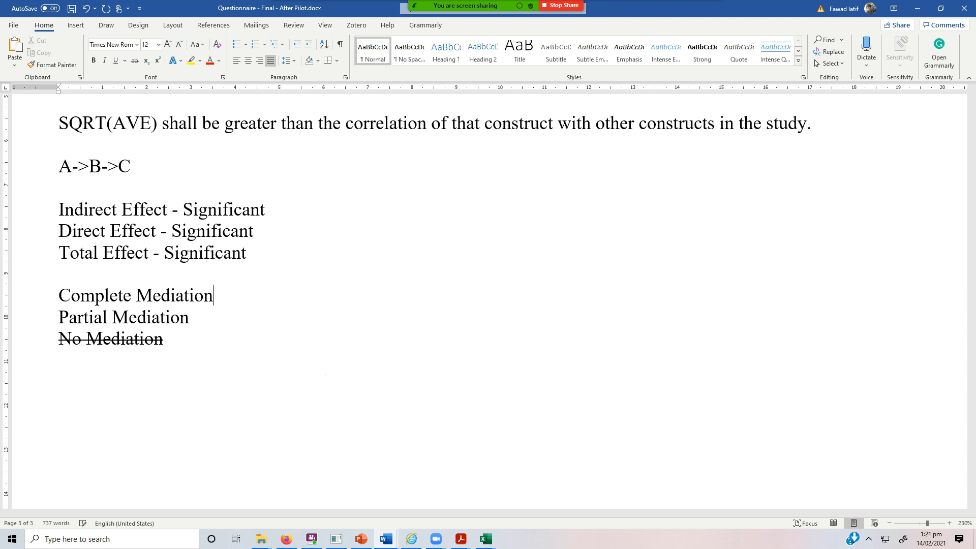
# - Make the "Partial Mediation" line bold to mark it as the applicable mediation type
pyautogui.hotkey('shift', 'Home')
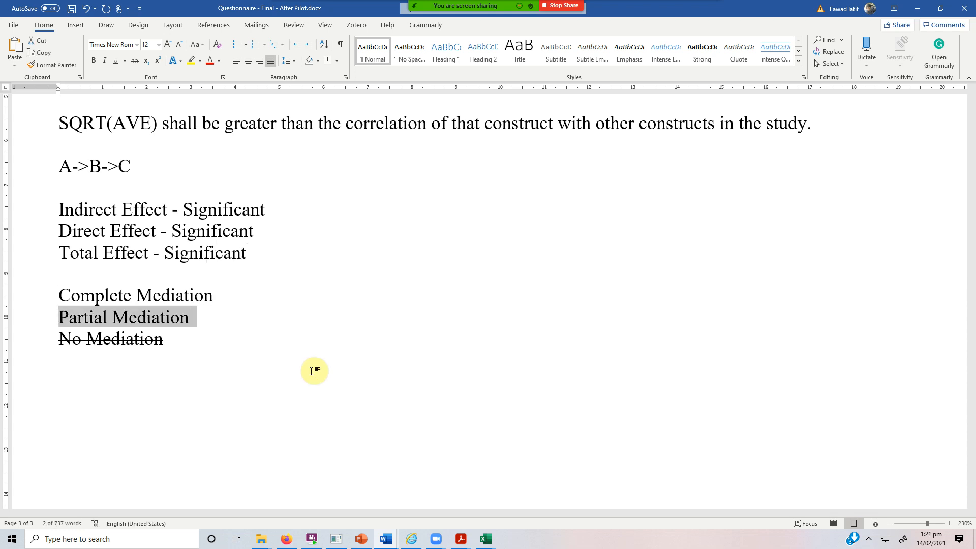
pyautogui.hotkey('ctrl', 'b')
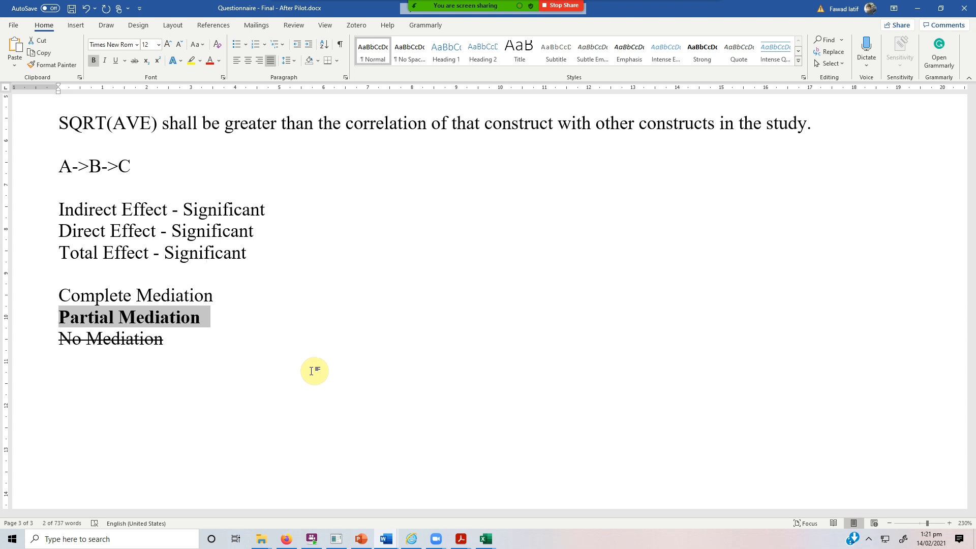
pyautogui.click(278, 230)
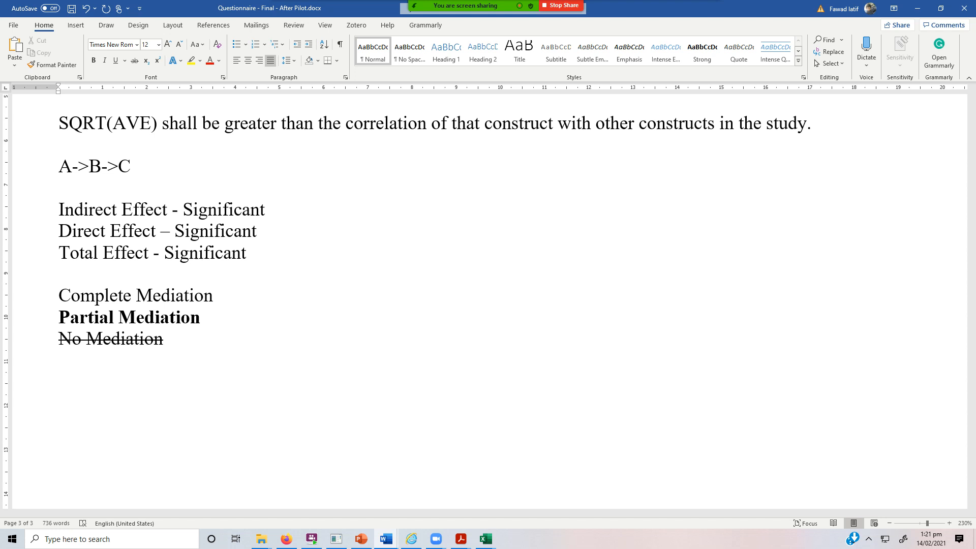
pyautogui.write('/ I')
pyautogui.press('BackSpace')
pyautogui.press('BackSpace')
# - Add the line "With the inclusion of mediation, the direct effect of IV on DV in presence of the mediation is insignifciant" above Complete Mediation
pyautogui.press('Return')
pyautogui.write('With the inclusion of mediation, the dire')
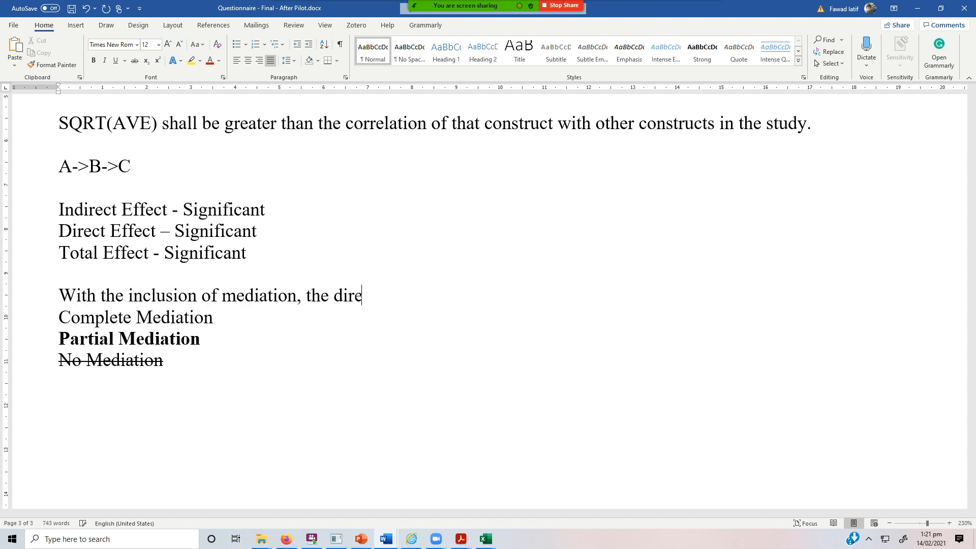
pyautogui.write('ct effect of IV on DV in pres')
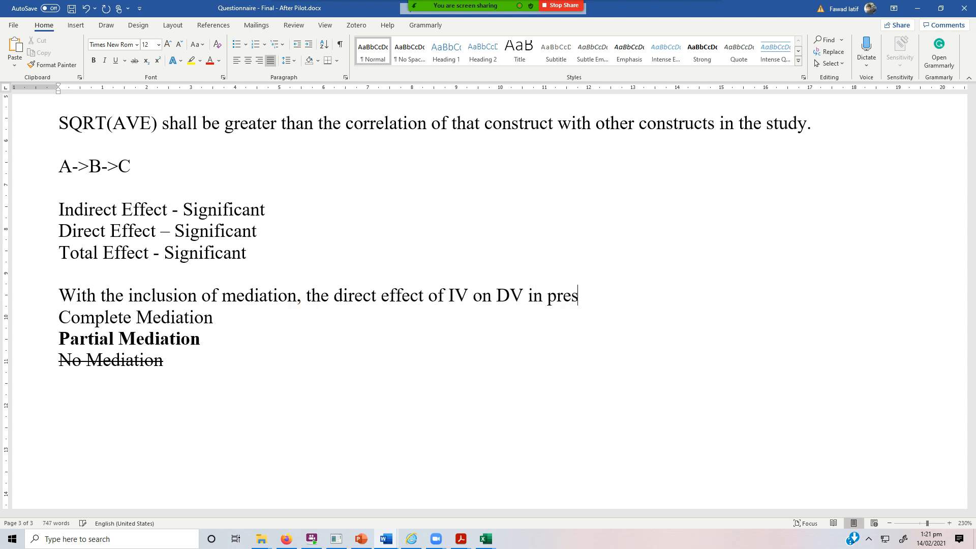
pyautogui.write('ence of the mediation is insignifciant')
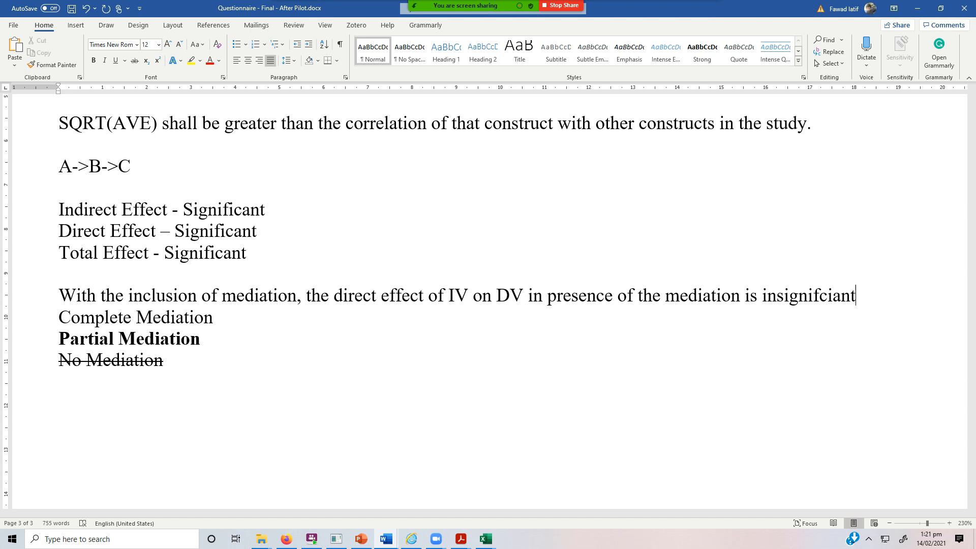
# - Change the first "mediation" in the new sentence to "mediator"
pyautogui.tripleClick(303, 308)
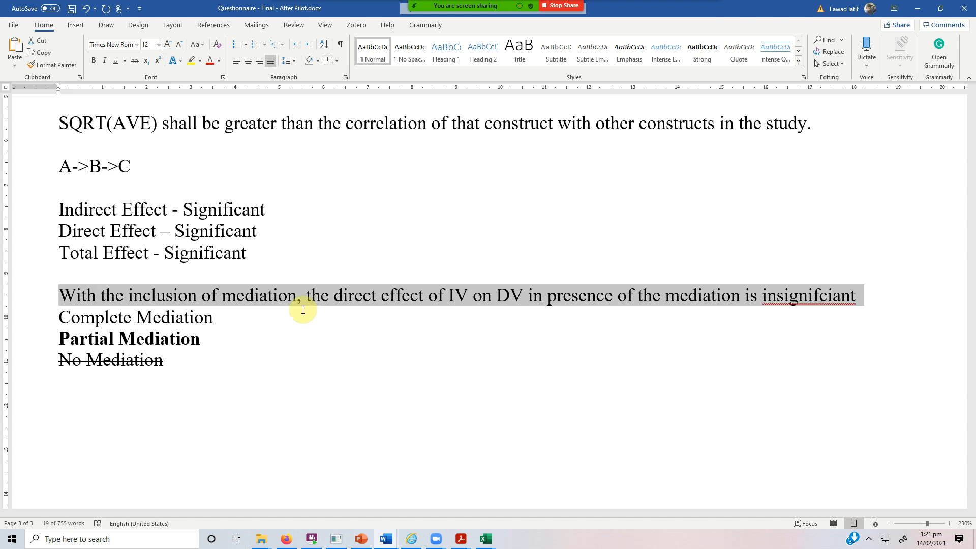
pyautogui.click(275, 305)
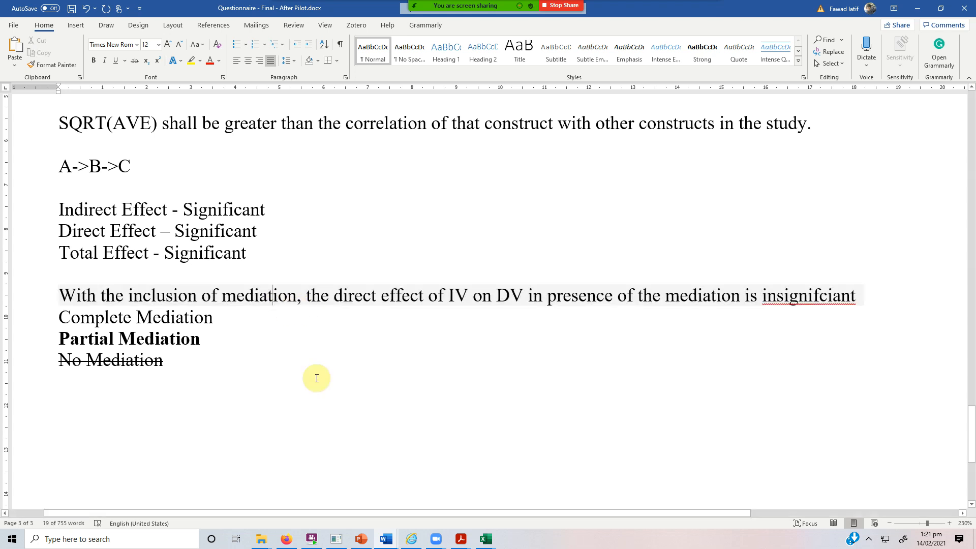
pyautogui.hotkey('shift', 'Right')
pyautogui.hotkey('shift', 'Right')
pyautogui.hotkey('shift', 'Right')
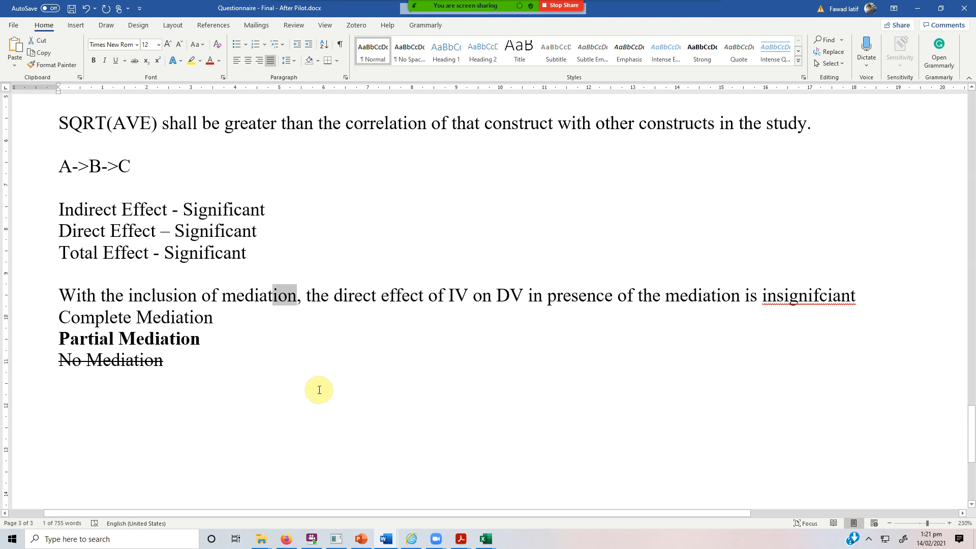
pyautogui.write('or')
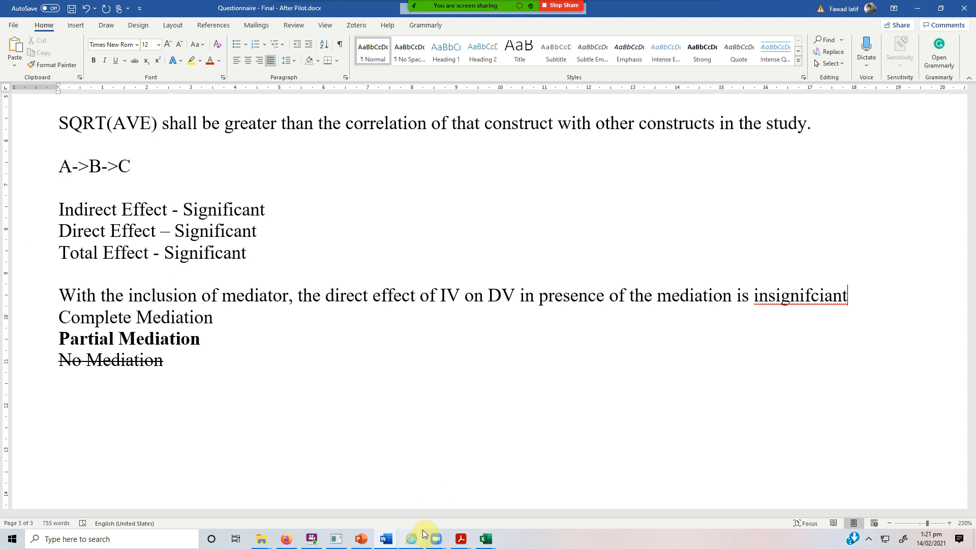
# - Glance at the Workshop model in SmartPLS, then find Table 4, Mediation analysis, in the corporate social responsibility PDF in Acrobat
pyautogui.click(333, 538)
pyautogui.click(262, 61)
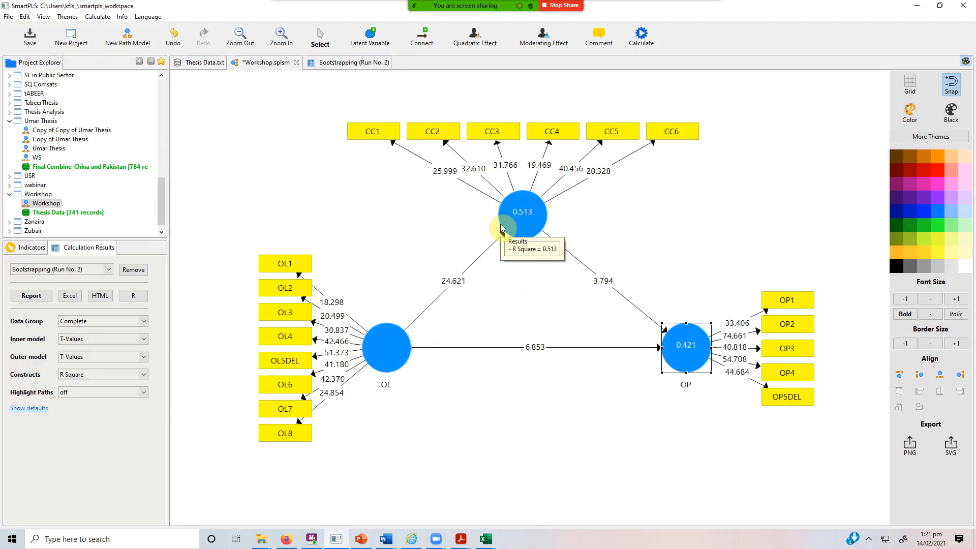
pyautogui.click(461, 539)
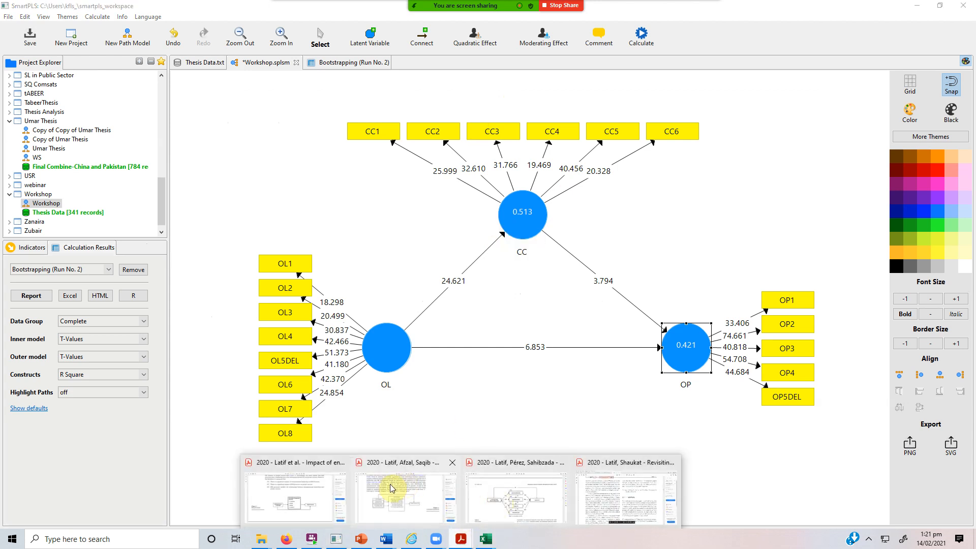
pyautogui.click(607, 495)
pyautogui.scroll(-10, 538, 348)
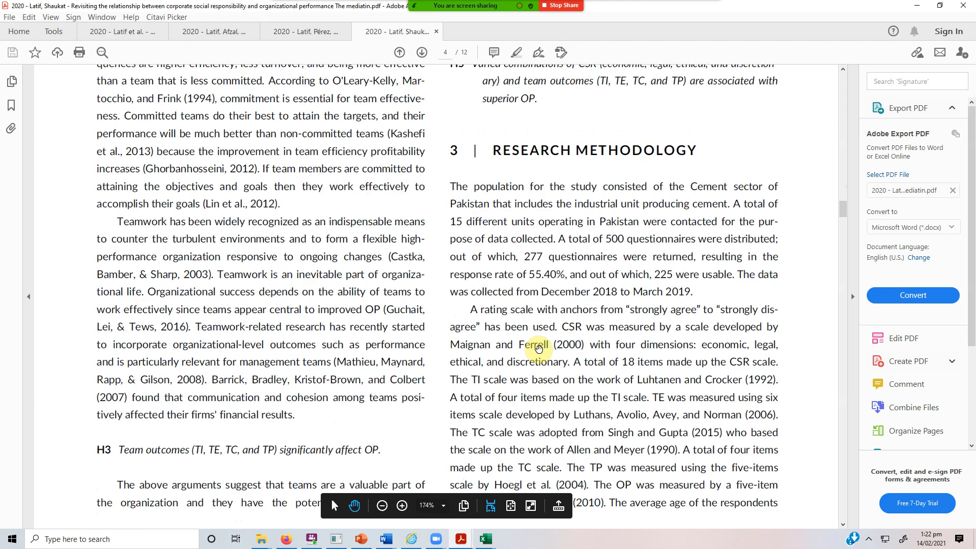
pyautogui.scroll(-10, 538, 349)
pyautogui.scroll(-20, 538, 348)
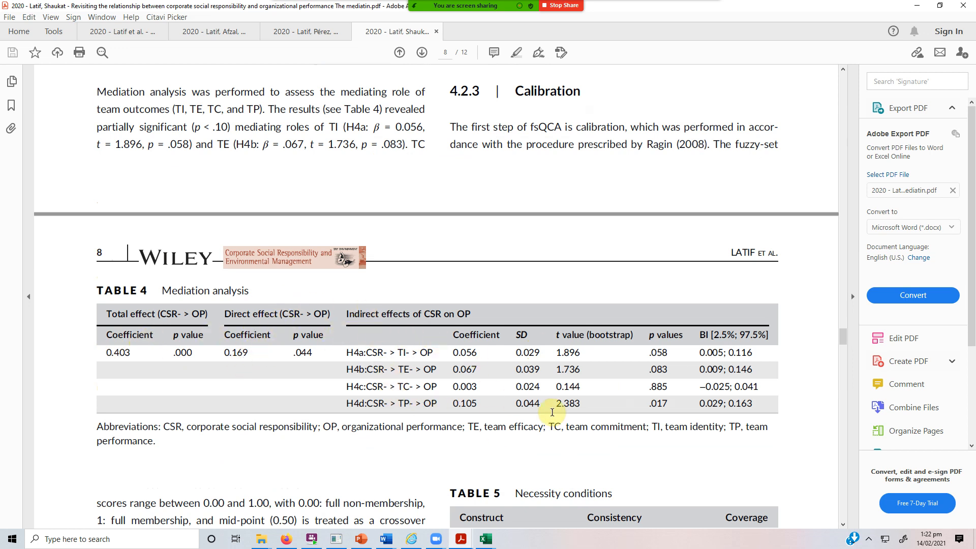
# - Examine the direct effect's p value and the indirect effect rows H4a to H4d in Table 4
pyautogui.moveTo(320, 350); pyautogui.dragTo(297, 351)
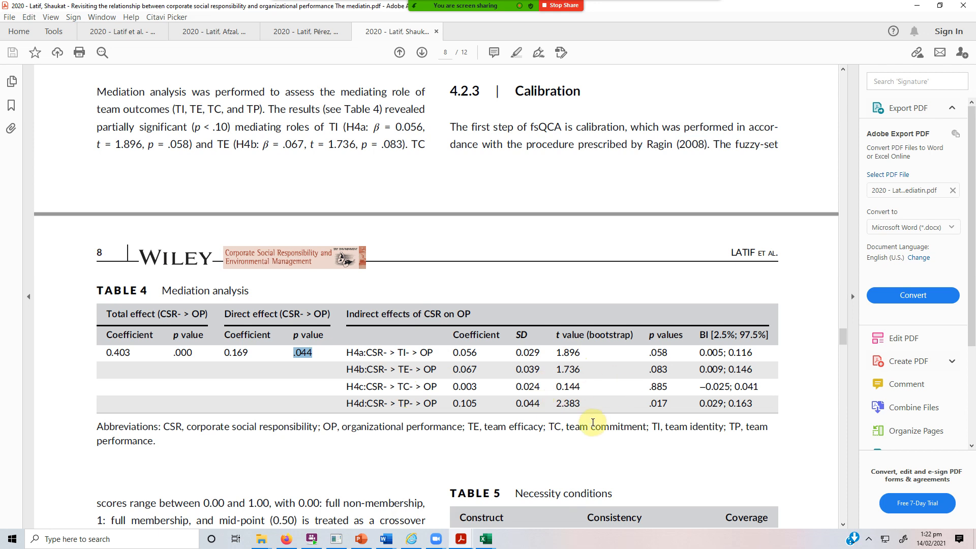
pyautogui.moveTo(647, 407); pyautogui.dragTo(667, 404)
pyautogui.click(756, 403)
pyautogui.moveTo(755, 403); pyautogui.dragTo(419, 409)
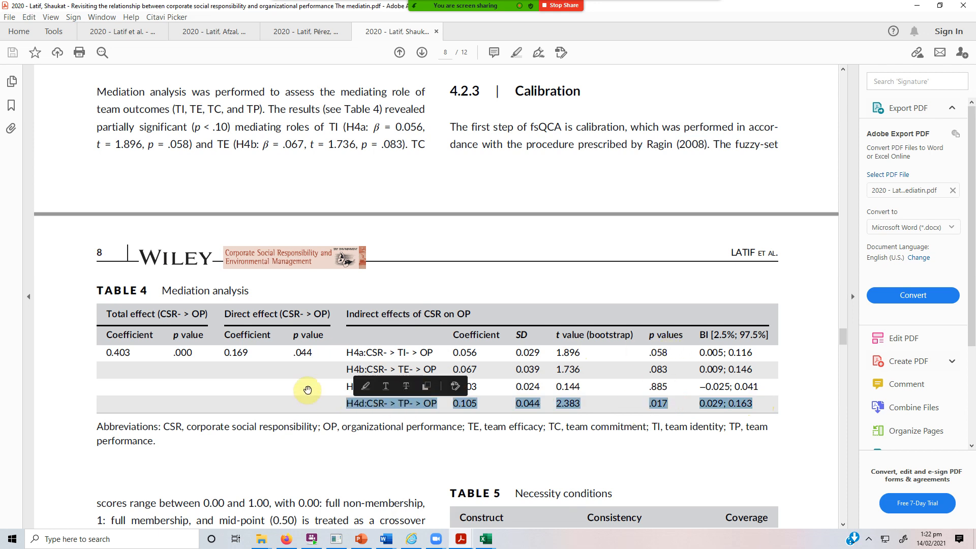
pyautogui.moveTo(347, 351); pyautogui.dragTo(654, 385)
pyautogui.click(812, 410)
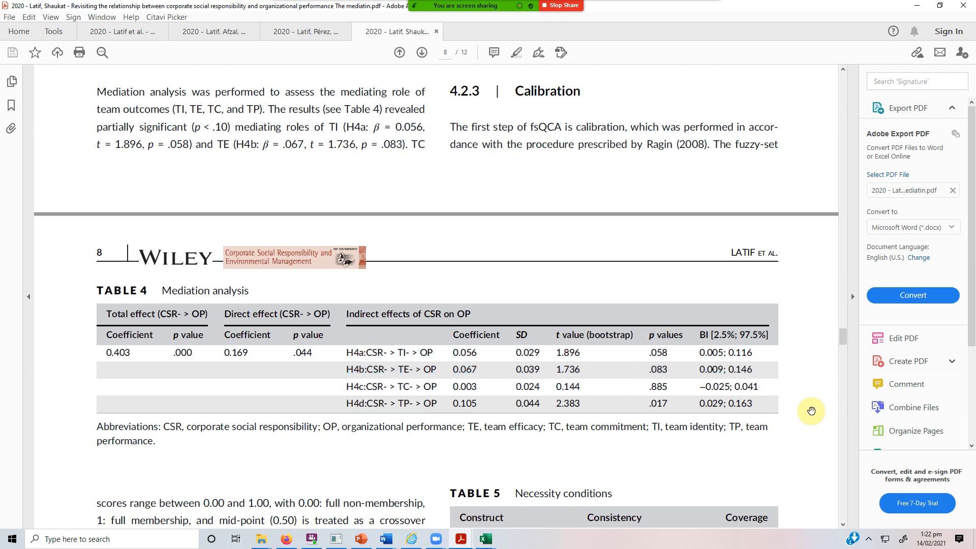
# - Read section 4.2.1 on the mediating roles of TI, TE, TC and TP and compare it with Table 4
pyautogui.scroll(2, 579, 418)
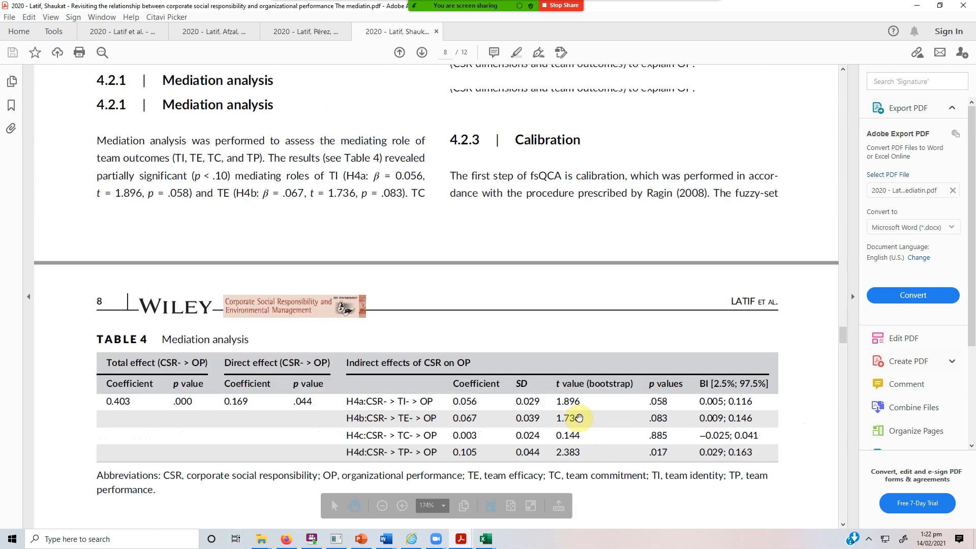
pyautogui.scroll(7, 579, 418)
pyautogui.scroll(-4, 364, 425)
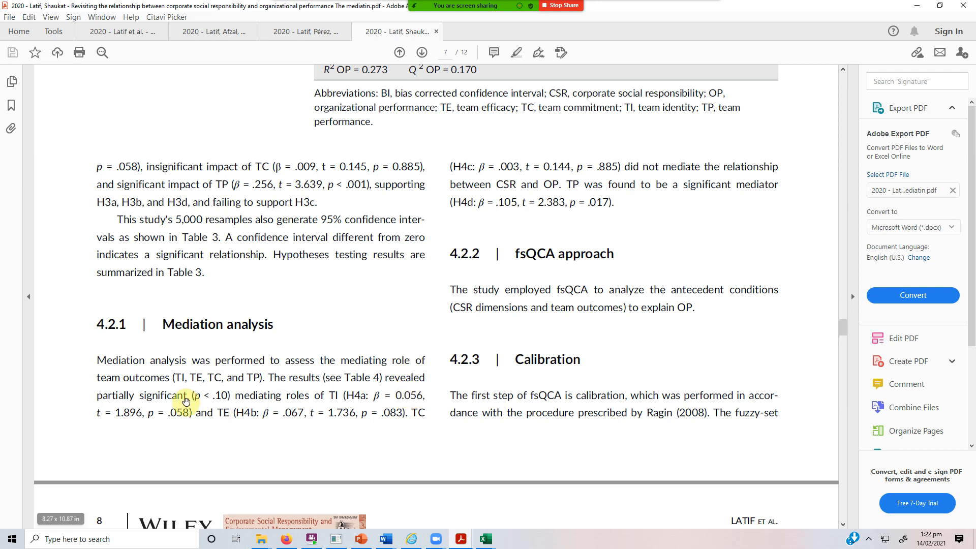
pyautogui.moveTo(192, 396); pyautogui.dragTo(230, 396)
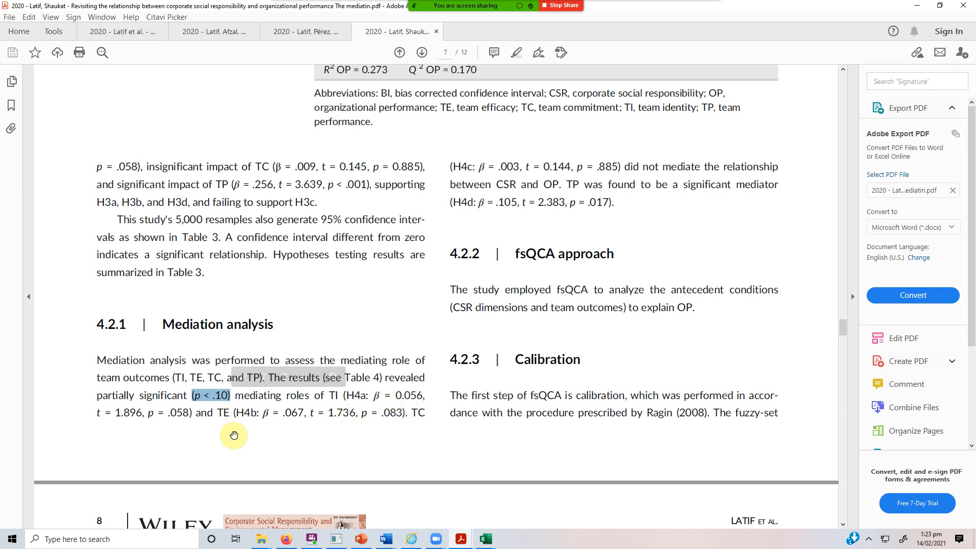
pyautogui.doubleClick(219, 413)
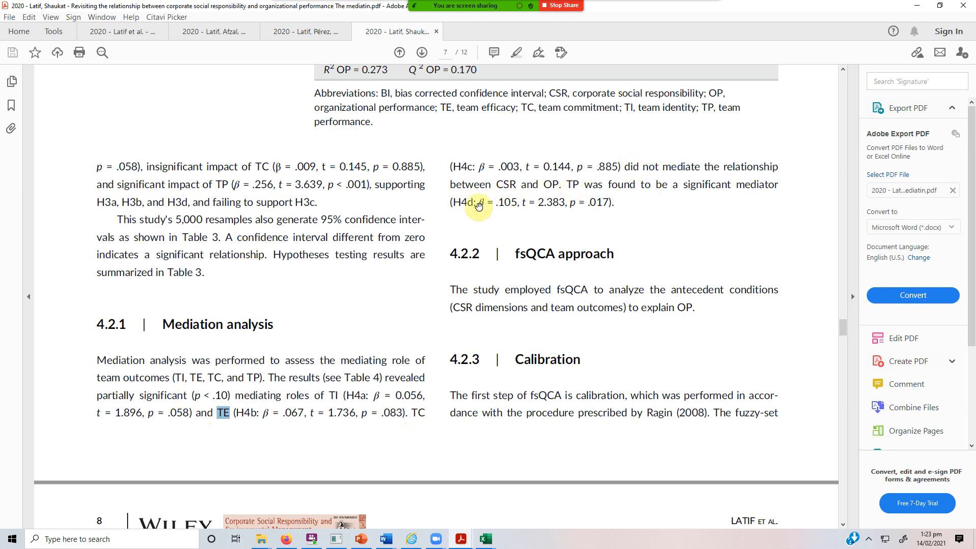
pyautogui.doubleClick(569, 185)
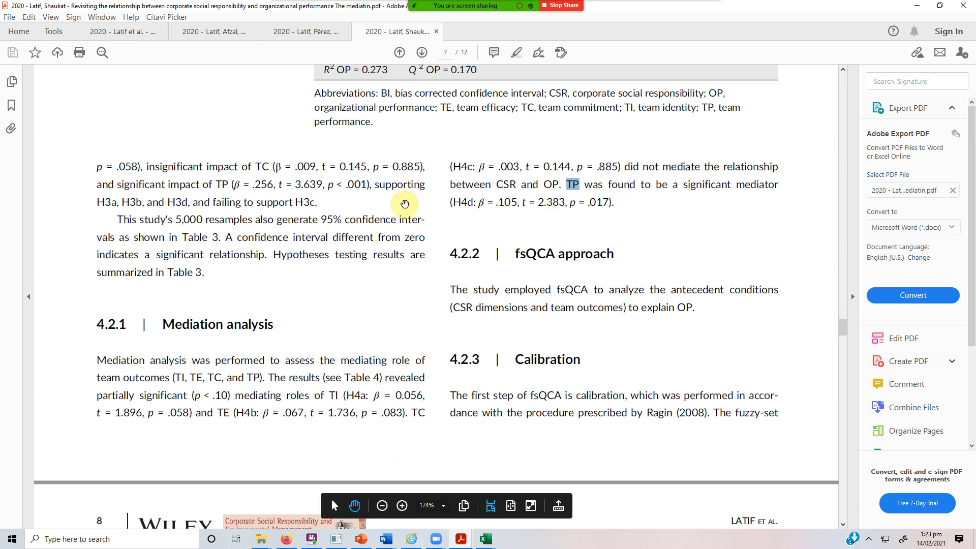
pyautogui.scroll(-6, 404, 204)
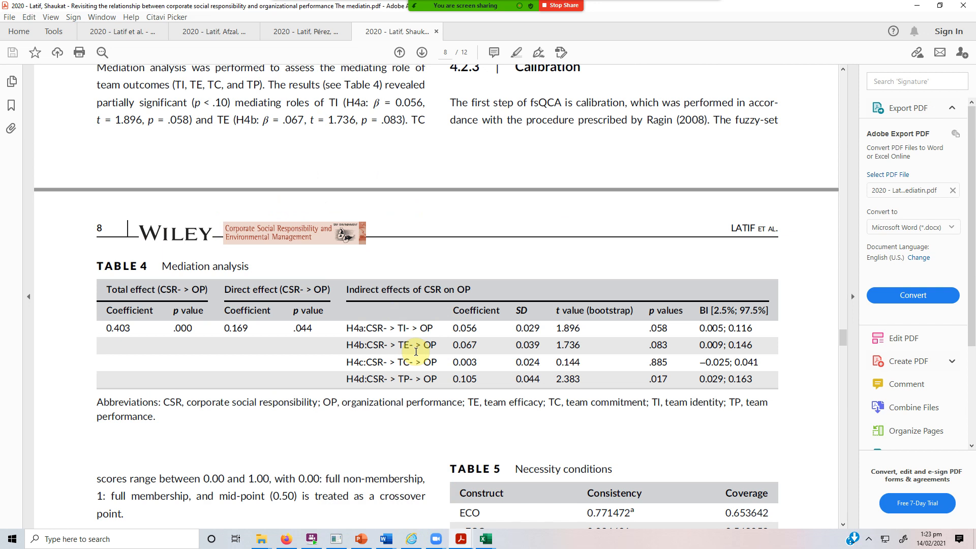
# - Switch to SmartPLS and delete the mediator construct CC from the Workshop model
pyautogui.moveTo(419, 8)
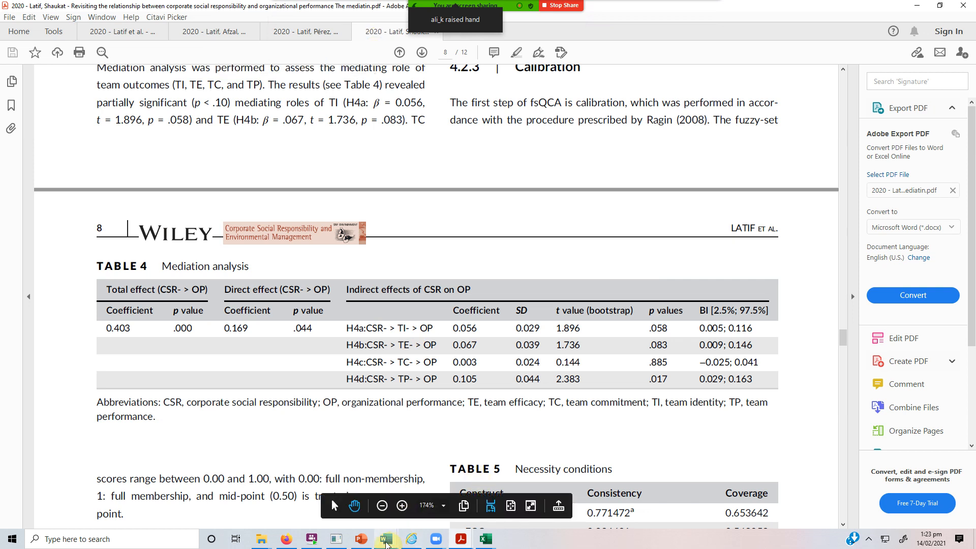
pyautogui.click(387, 540)
pyautogui.click(335, 539)
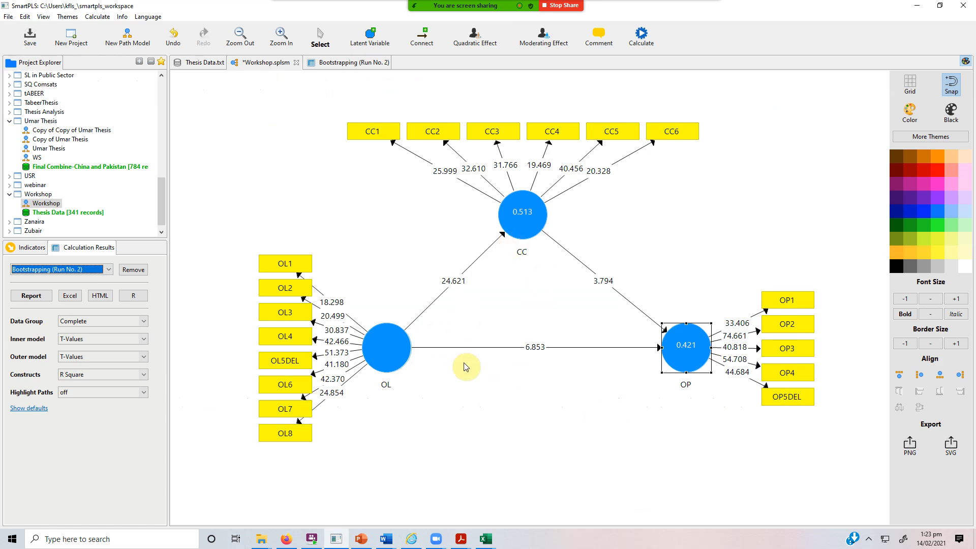
pyautogui.click(520, 234)
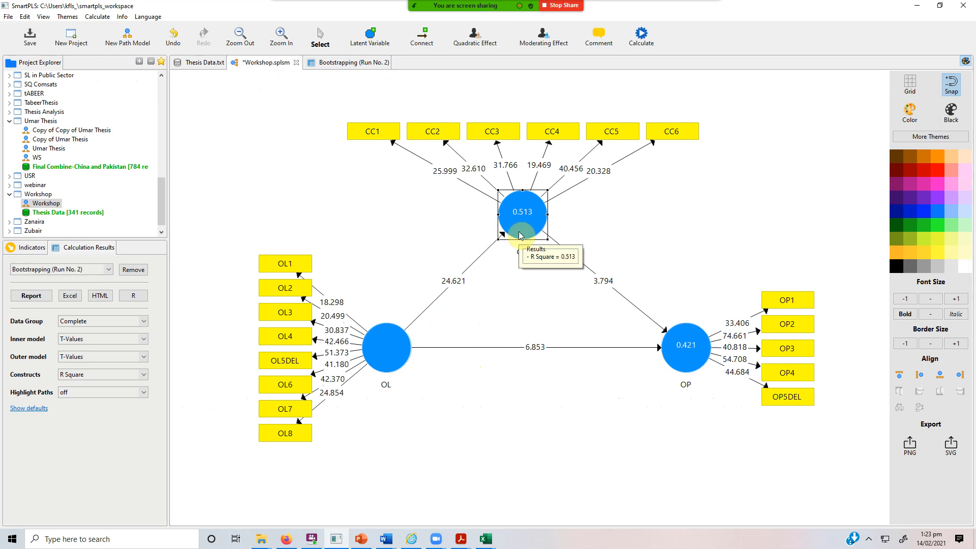
pyautogui.press('Delete')
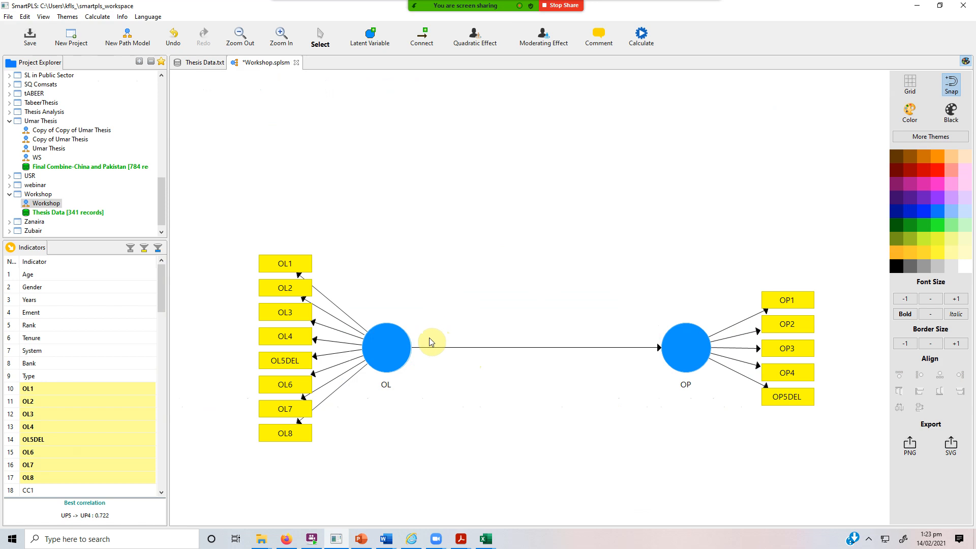
# - Inspect the remaining OL and OP constructs and the direct path between them
pyautogui.moveTo(218, 179); pyautogui.dragTo(852, 475)
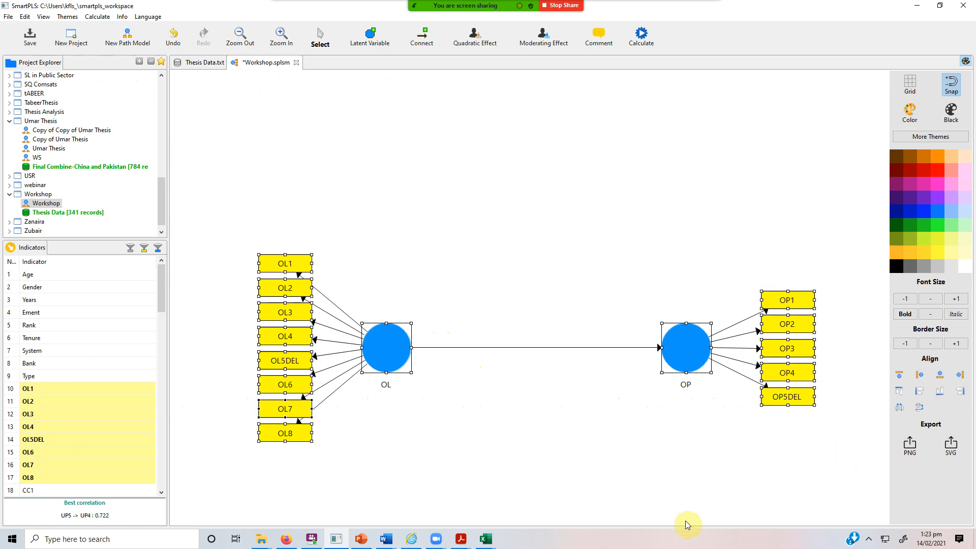
pyautogui.click(392, 358)
pyautogui.click(686, 355)
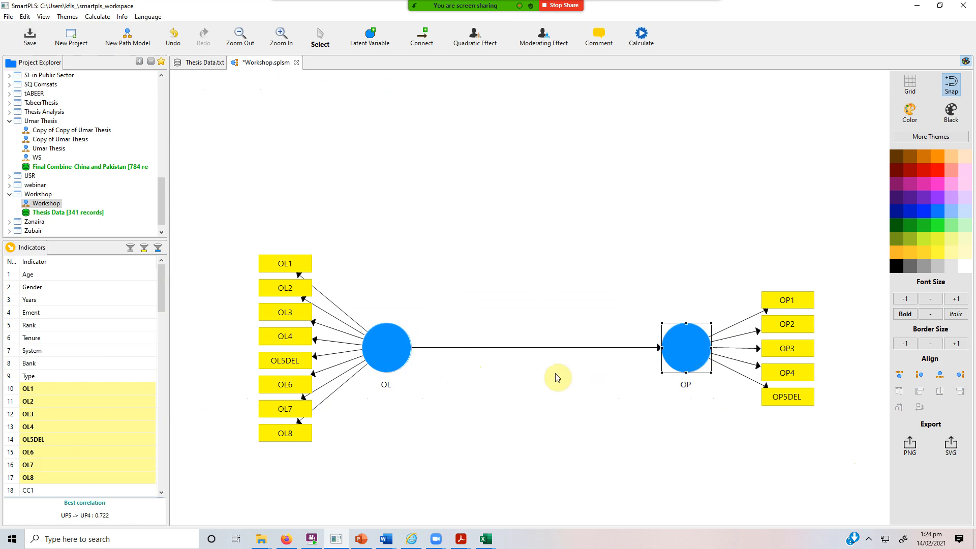
pyautogui.click(535, 348)
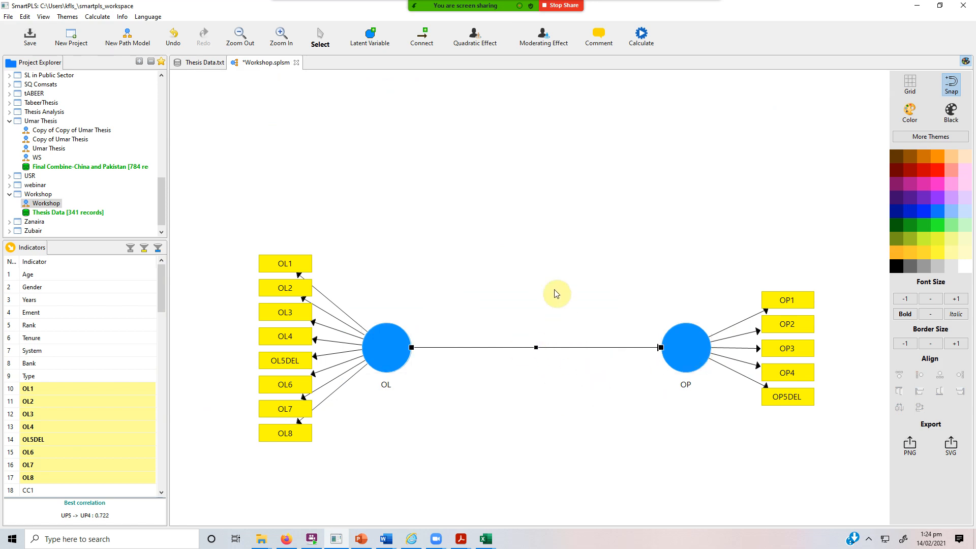
# - In the Word notes, append "The effect of IV on DV without the mediator in the model" to the Total Effect line and make it bold
pyautogui.click(386, 538)
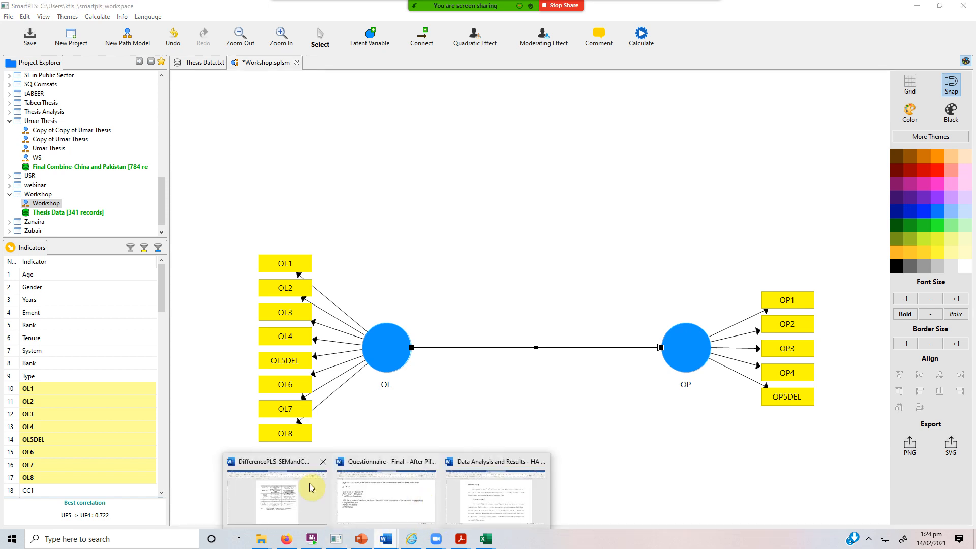
pyautogui.click(376, 517)
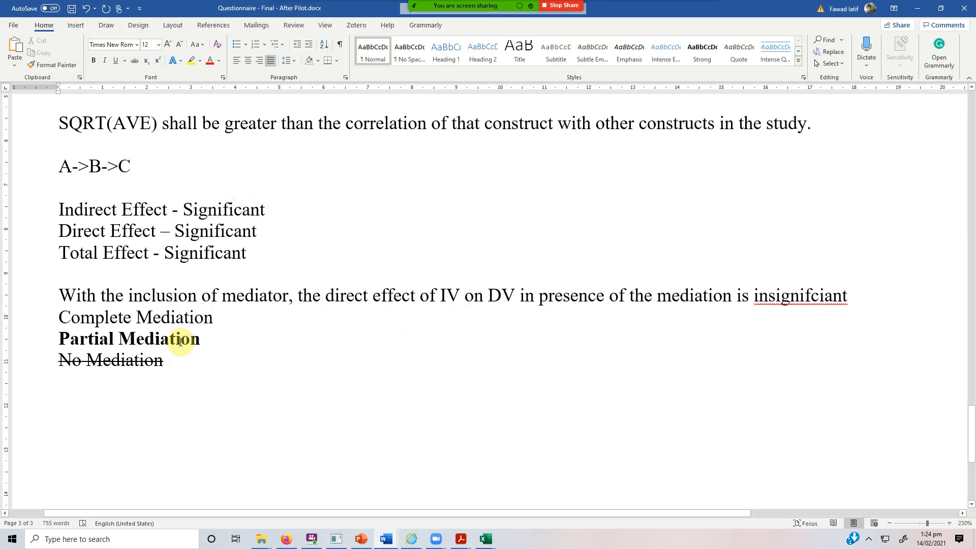
pyautogui.click(266, 252)
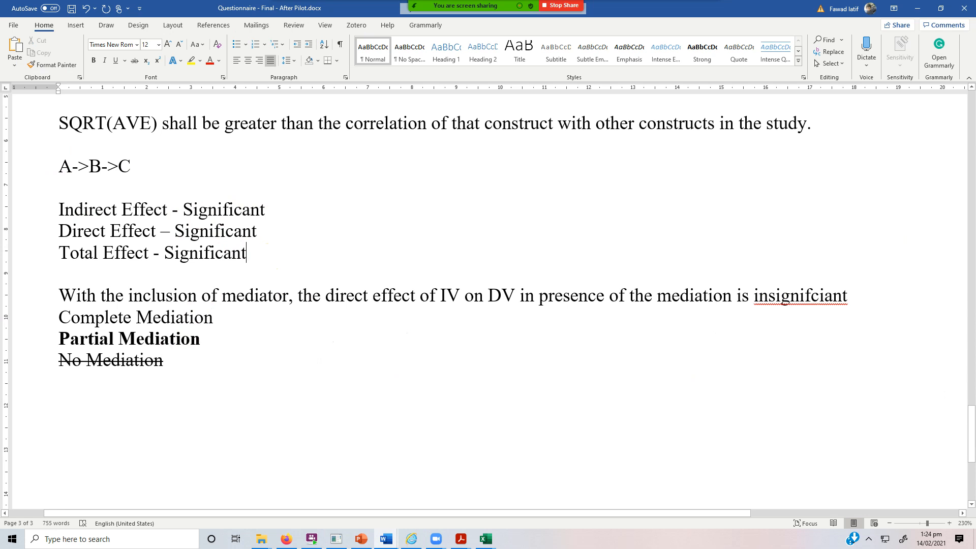
pyautogui.write('- T')
pyautogui.write('he effect of IV ')
pyautogui.write('on DV without the mediator in the m')
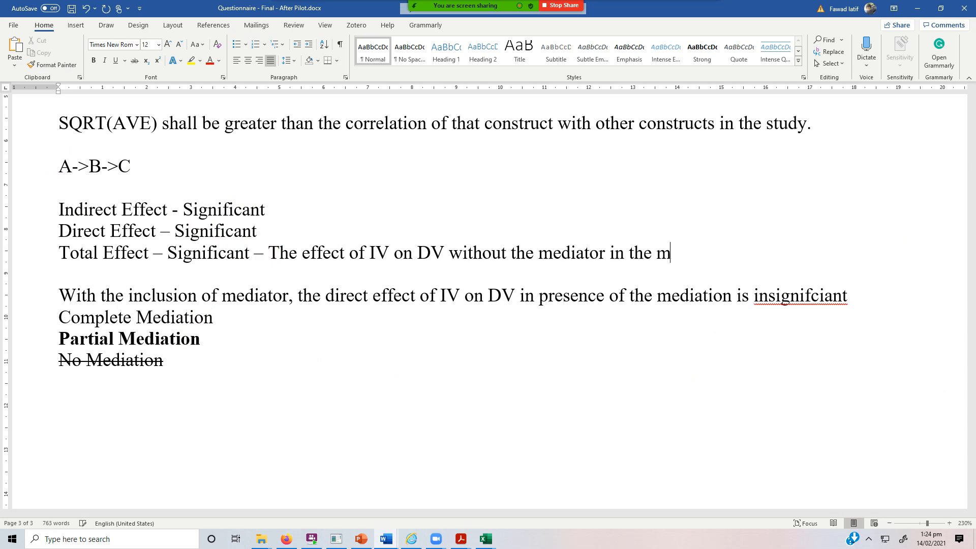
pyautogui.tripleClick(269, 257)
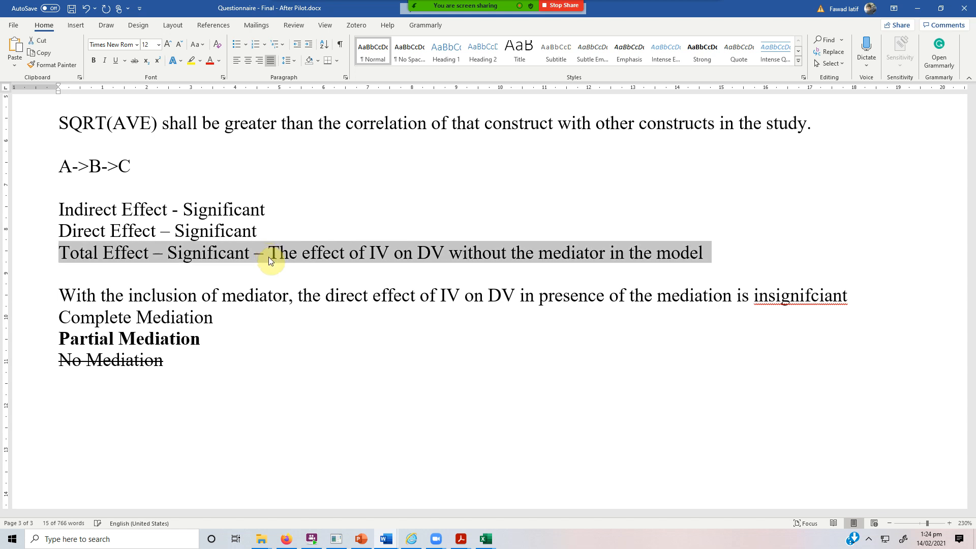
pyautogui.hotkey('ctrl', 'b')
# - Add a dash to the end of the Direct Effect line, and switch to SmartPLS to undo the deletion of mediator CC
pyautogui.click(277, 227)
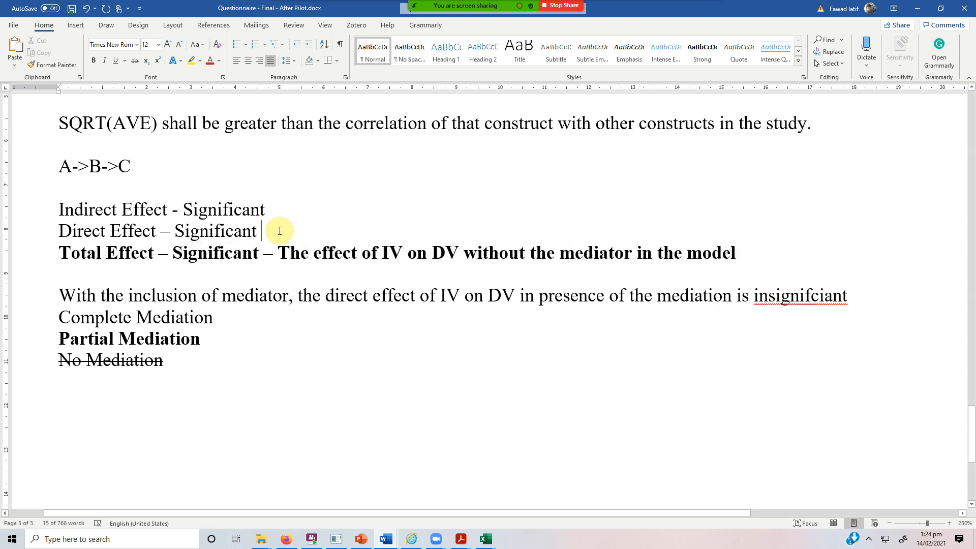
pyautogui.write('-')
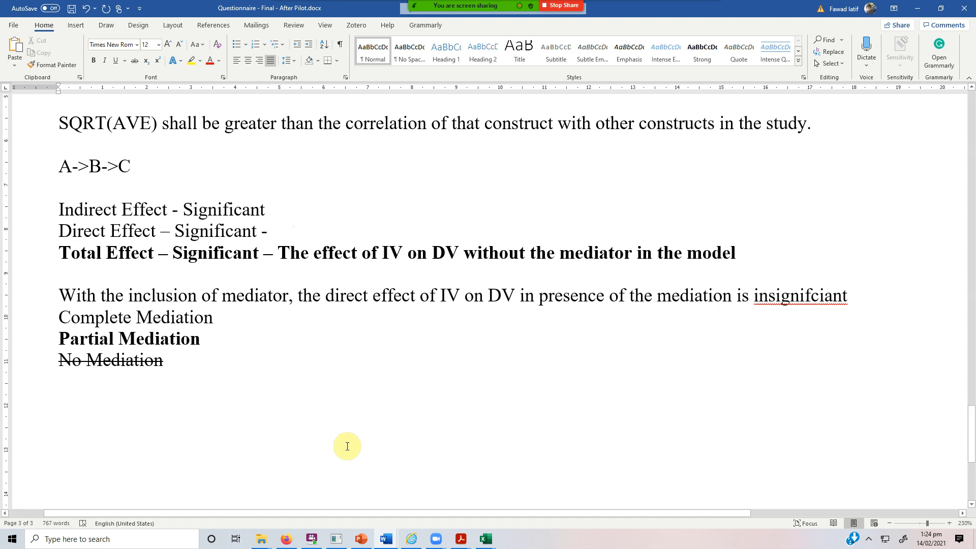
pyautogui.click(336, 539)
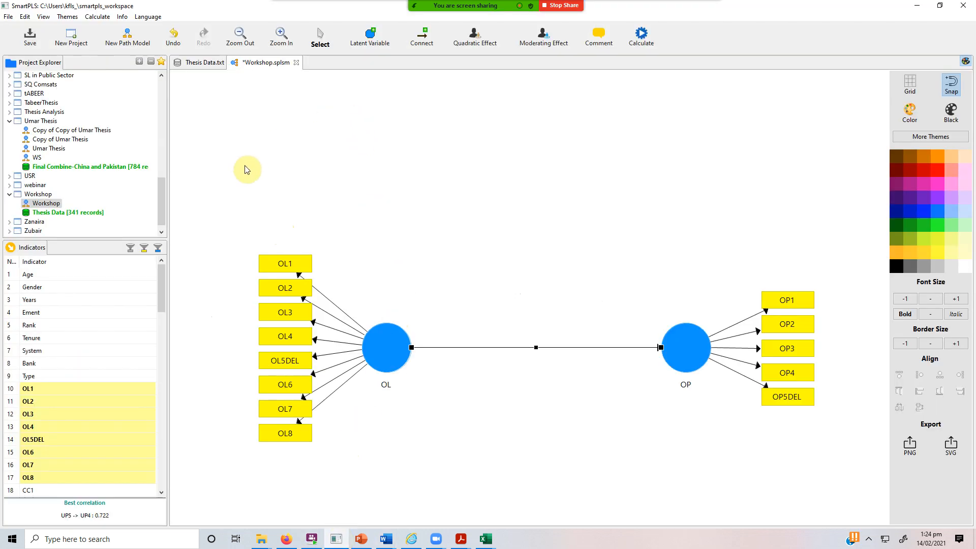
pyautogui.click(177, 43)
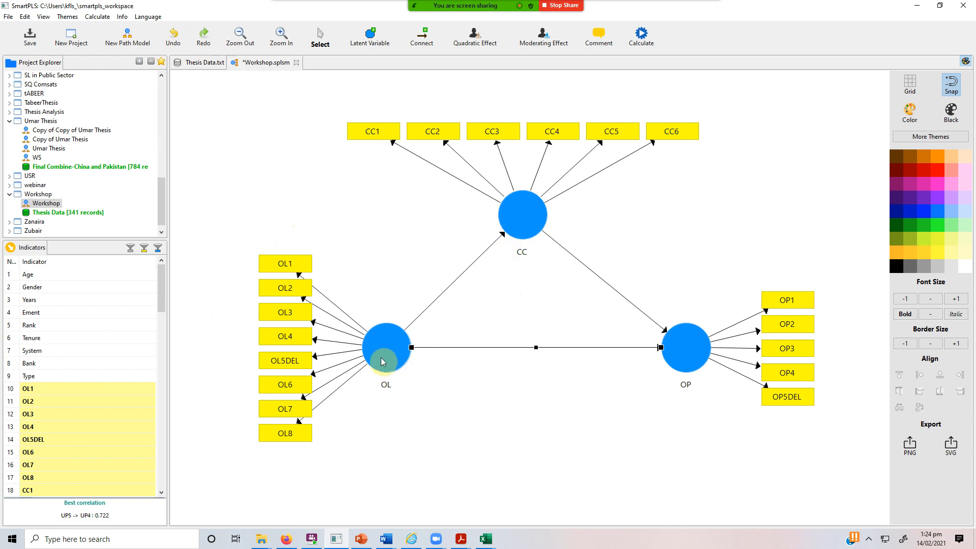
# - Inspect the OL, OP and CC constructs and the direct path from OL to OP in the Workshop model
pyautogui.click(453, 374)
pyautogui.click(391, 358)
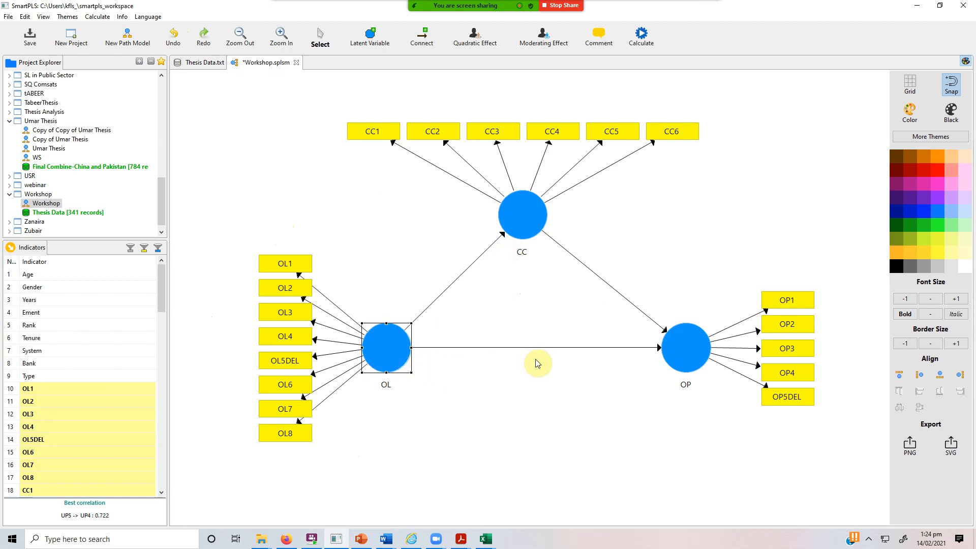
pyautogui.click(531, 348)
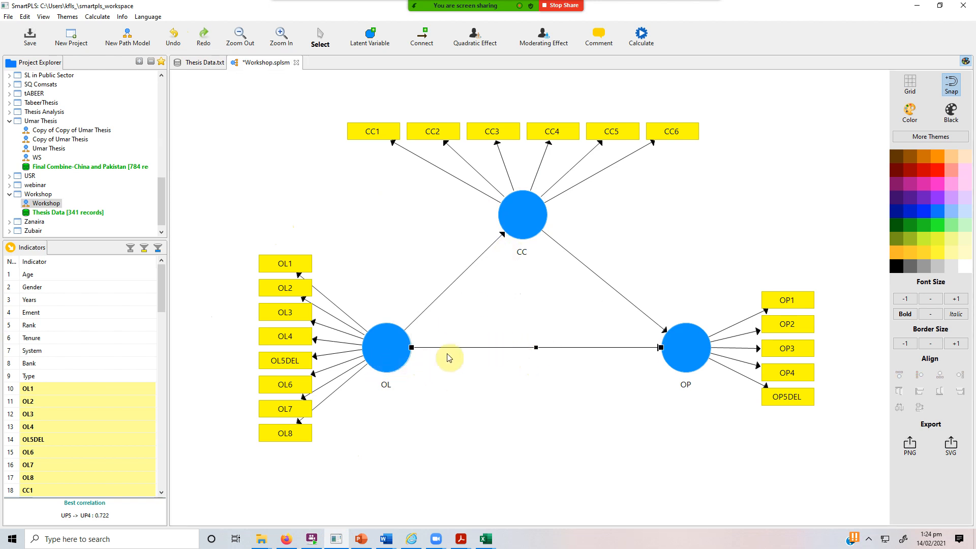
pyautogui.click(447, 292)
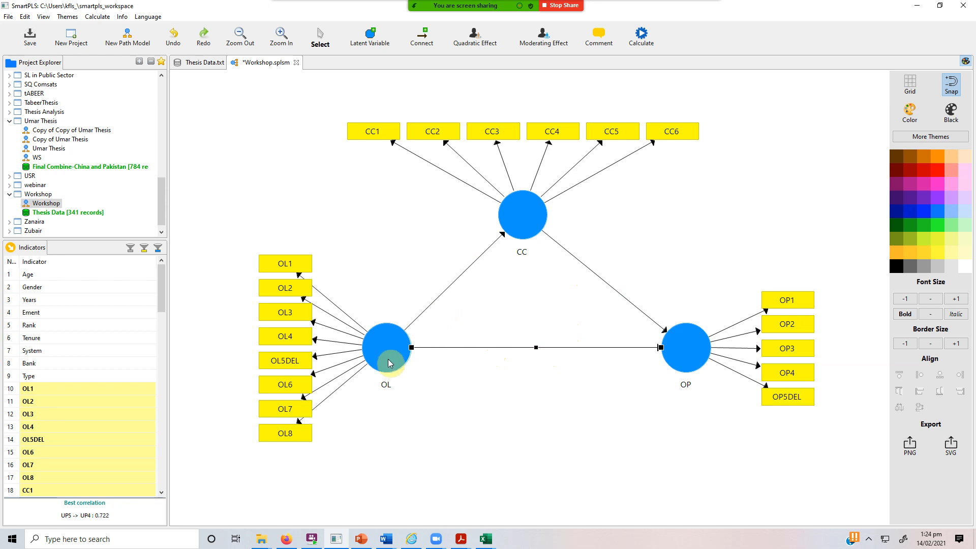
pyautogui.click(668, 359)
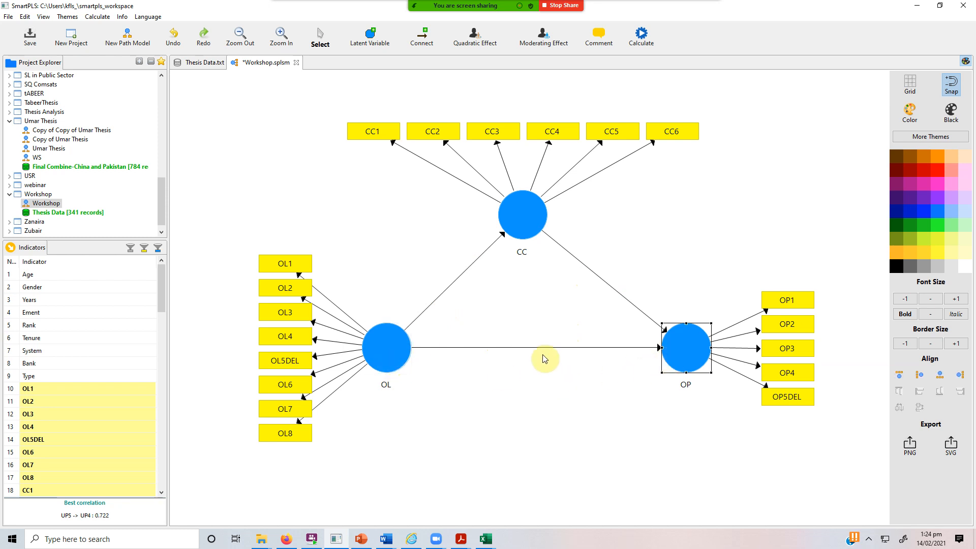
pyautogui.click(523, 218)
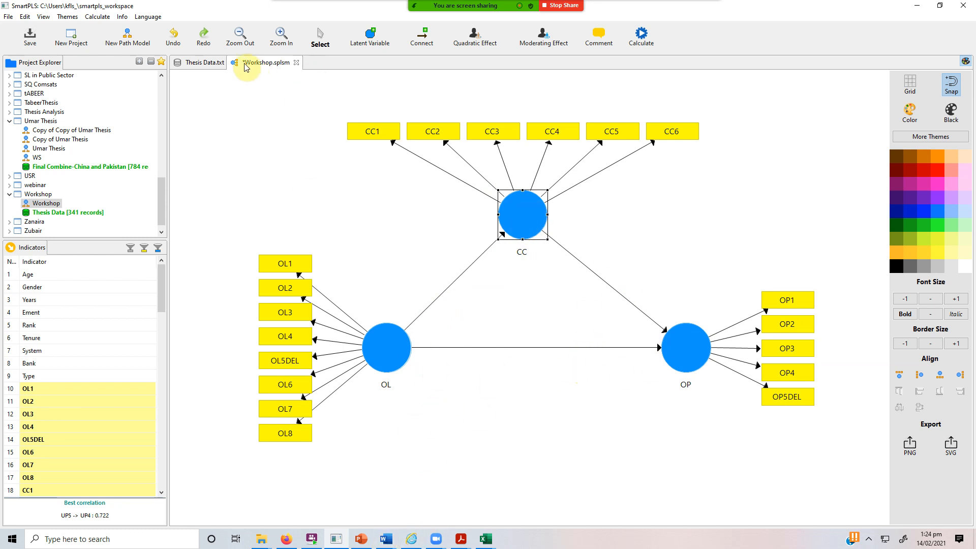
# - Run Complete Bootstrapping on the Workshop model with 500 subsamples, a two-tailed test and a 0.05 significance level
pyautogui.click(631, 42)
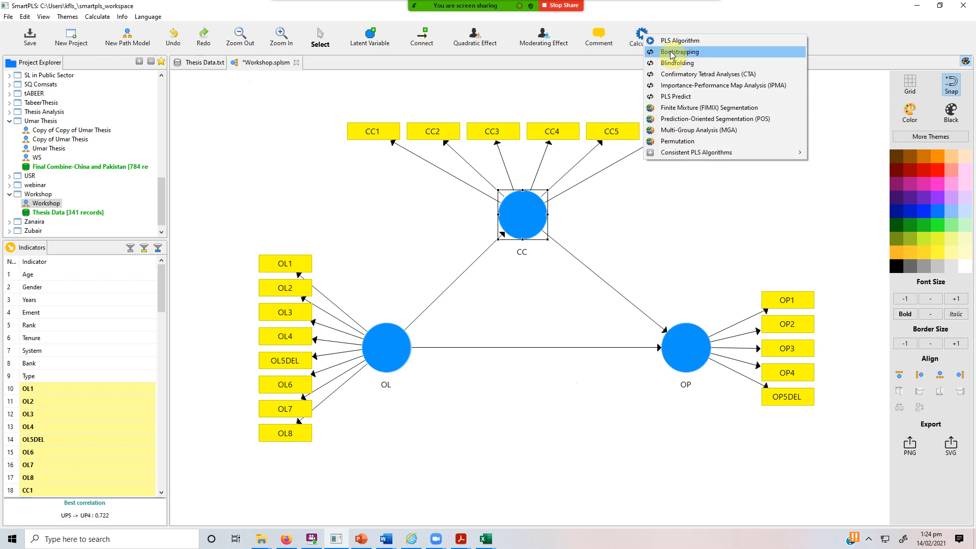
pyautogui.click(648, 51)
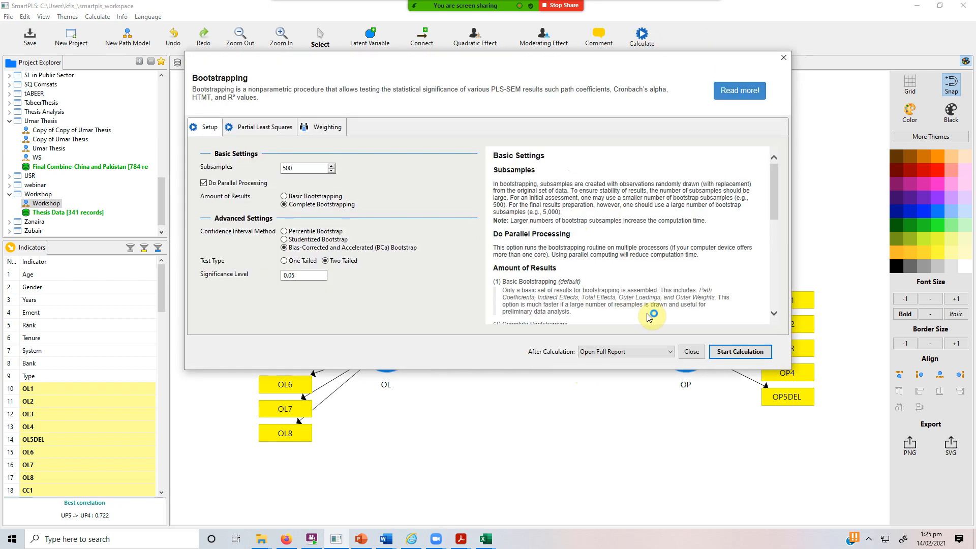
pyautogui.click(721, 352)
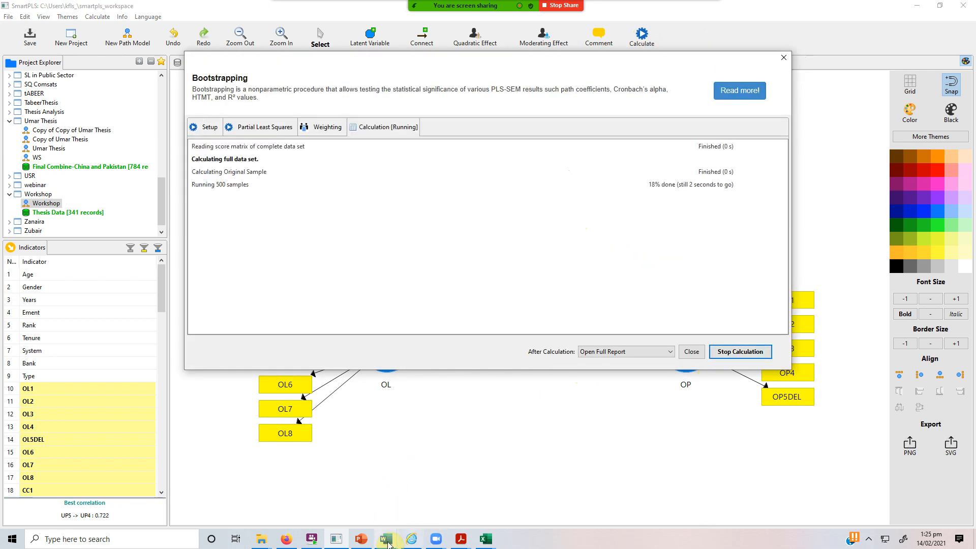
# - In the Word notes, append "The effect of IV on DV in presence of the mediation" to the Direct Effect line in bold
pyautogui.moveTo(389, 542)
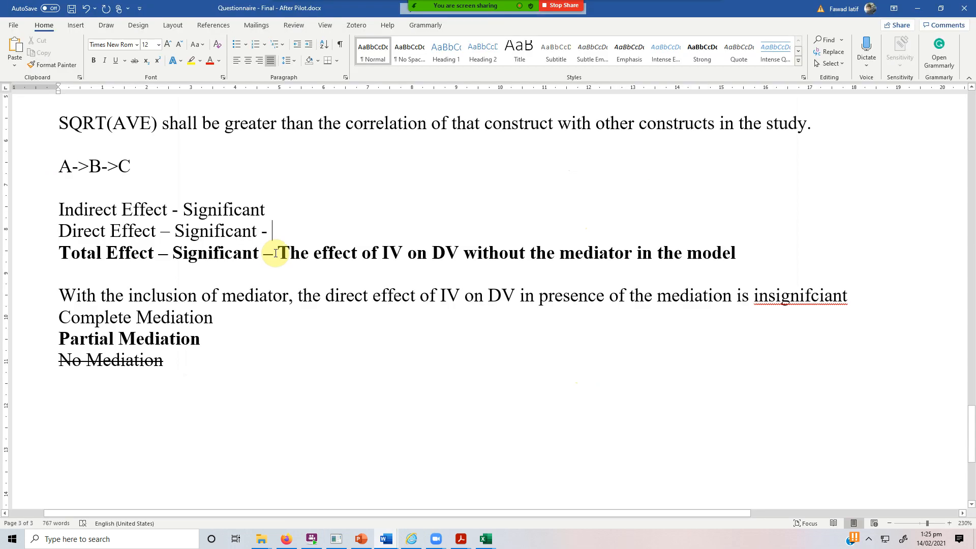
pyautogui.click(395, 503)
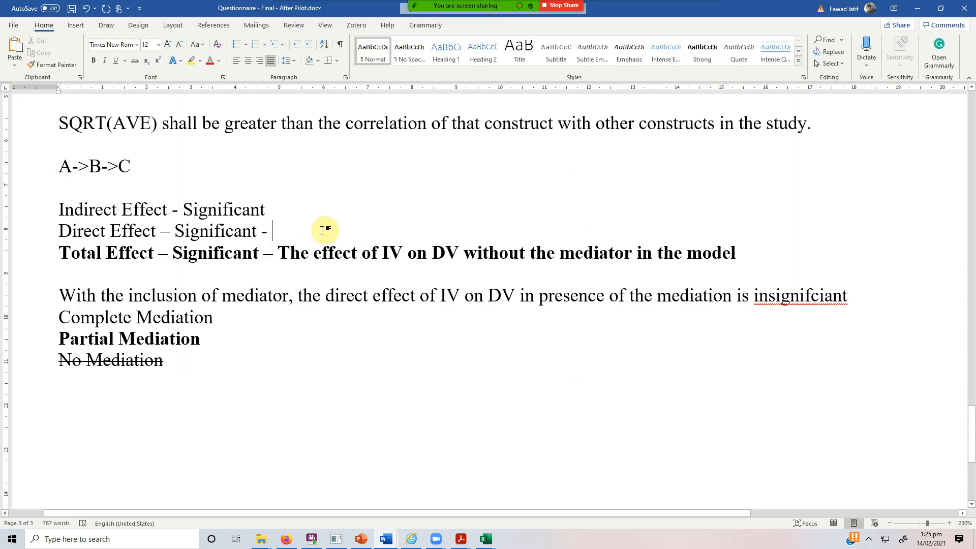
pyautogui.write('THe o')
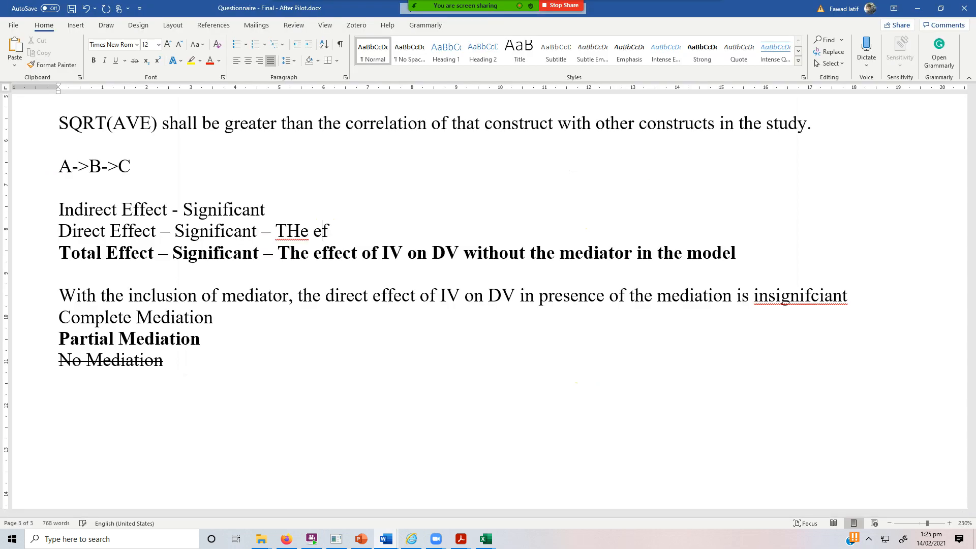
pyautogui.write('ffect of IV on DV in presence of the mediation')
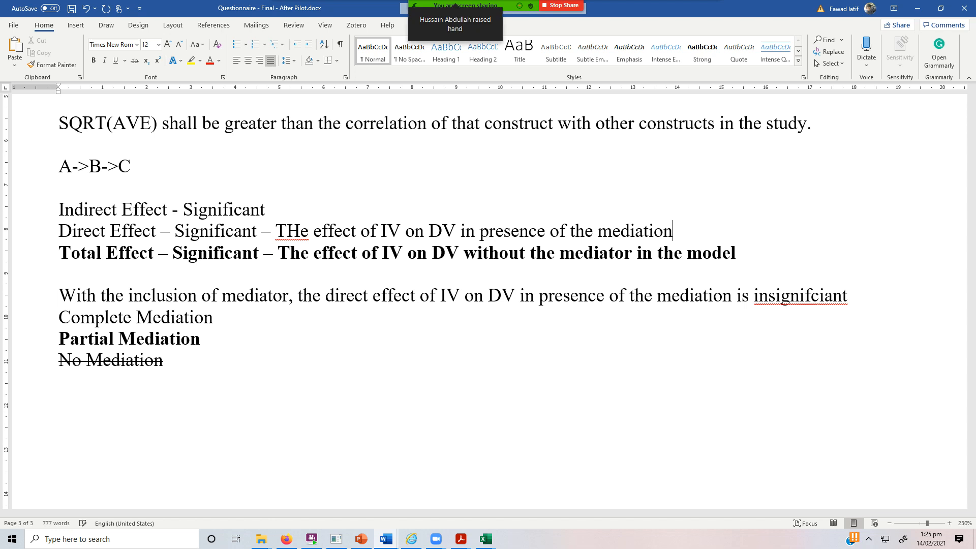
pyautogui.click(287, 231)
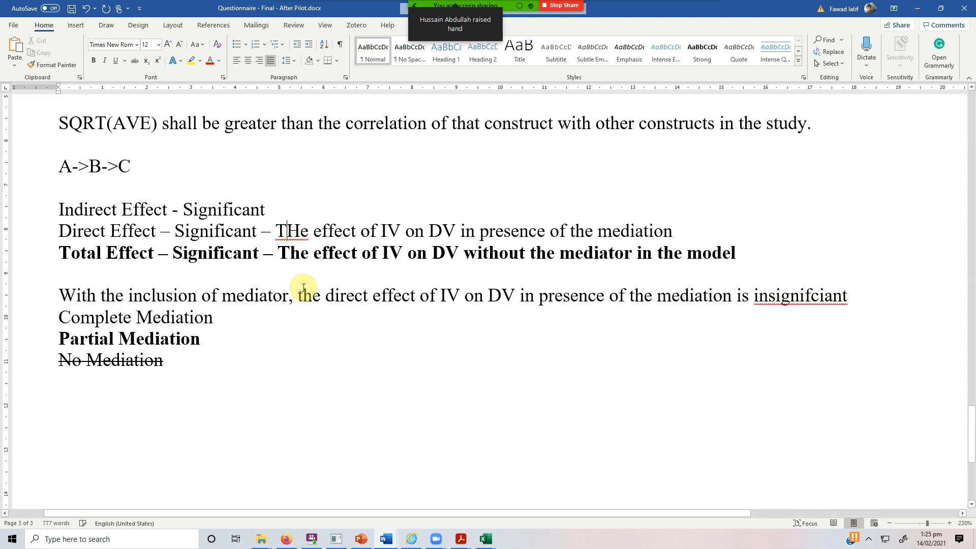
pyautogui.write('h')
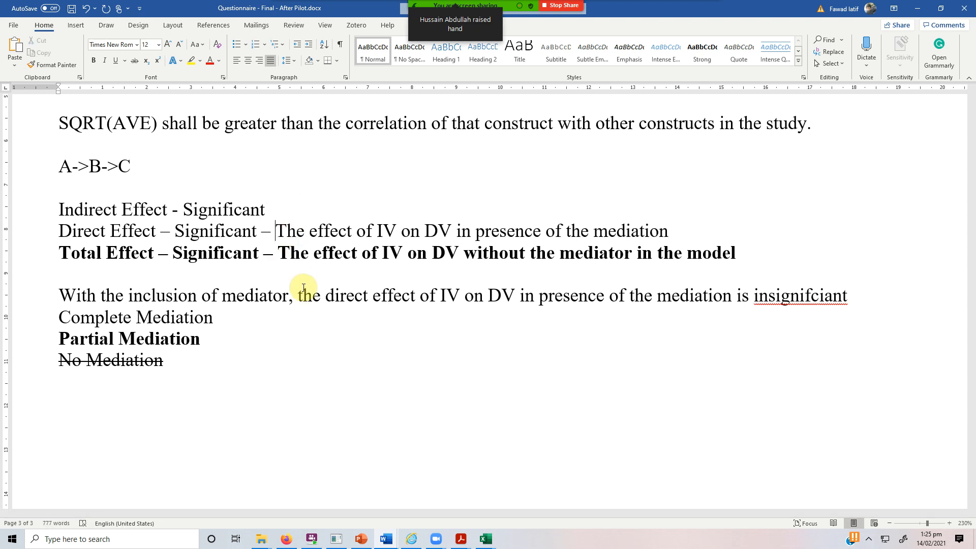
pyautogui.hotkey('shift', 'End')
pyautogui.hotkey('ctrl', 'b')
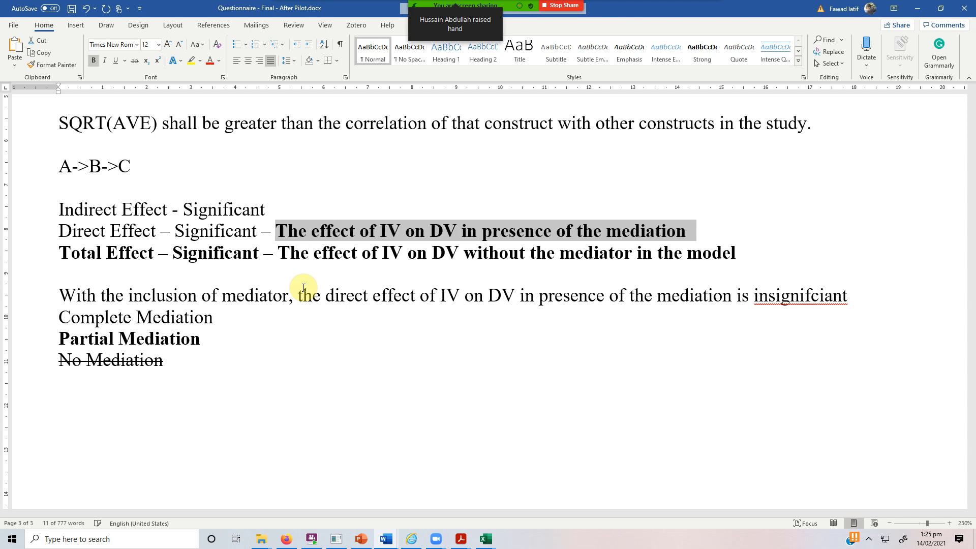
# - Append "– The effect of IV on DV through the MV" to the Indirect Effect line
pyautogui.press('Up')
pyautogui.write('- ')
pyautogui.write('The ')
pyautogui.write('effect of IV on DV ')
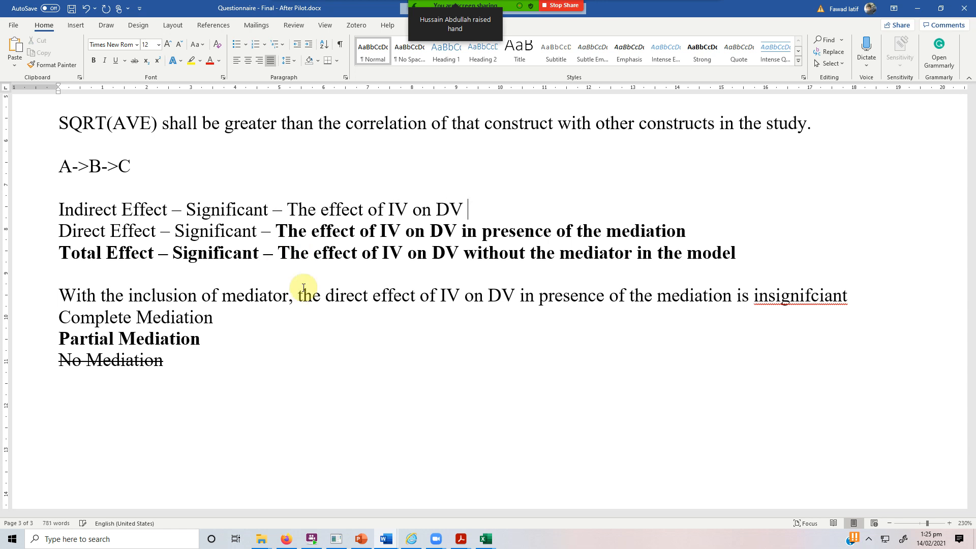
pyautogui.write('through the MV')
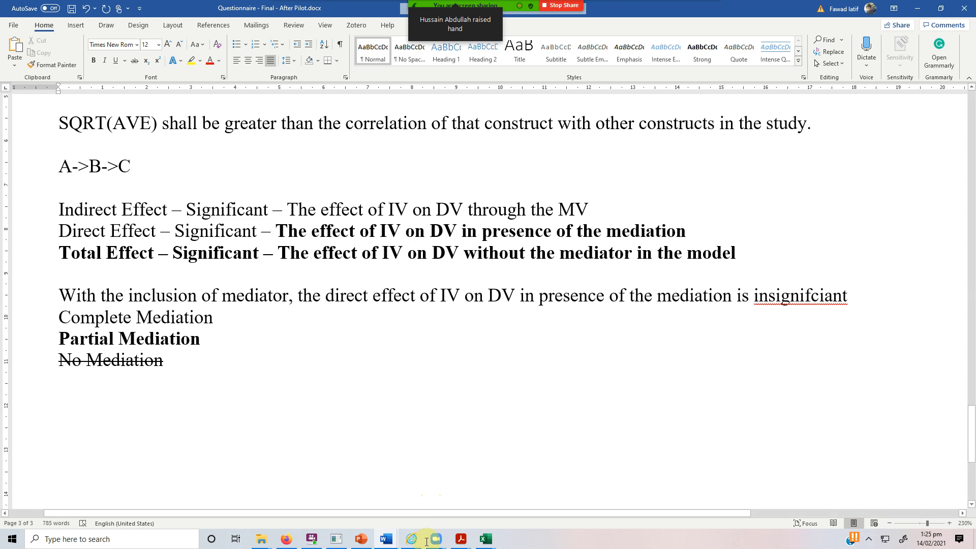
# - Switch to SmartPLS and review the bootstrapped model, the specific indirect effects and the OL -> OP path coefficient
pyautogui.click(336, 539)
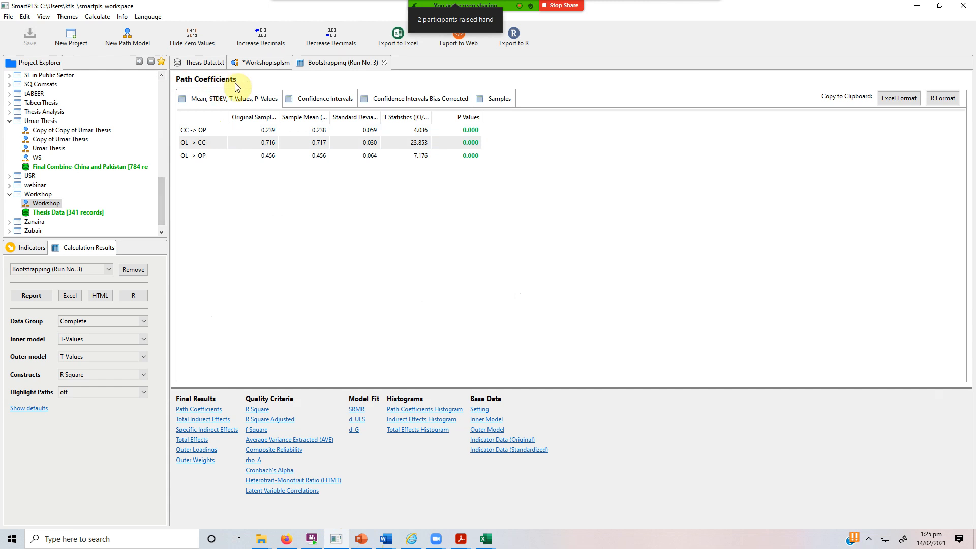
pyautogui.click(258, 68)
pyautogui.click(269, 63)
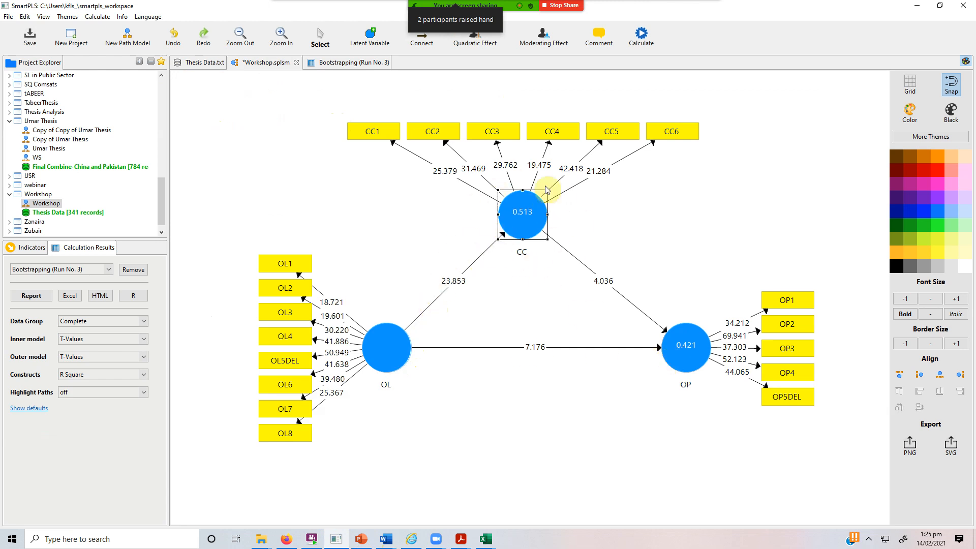
pyautogui.click(364, 69)
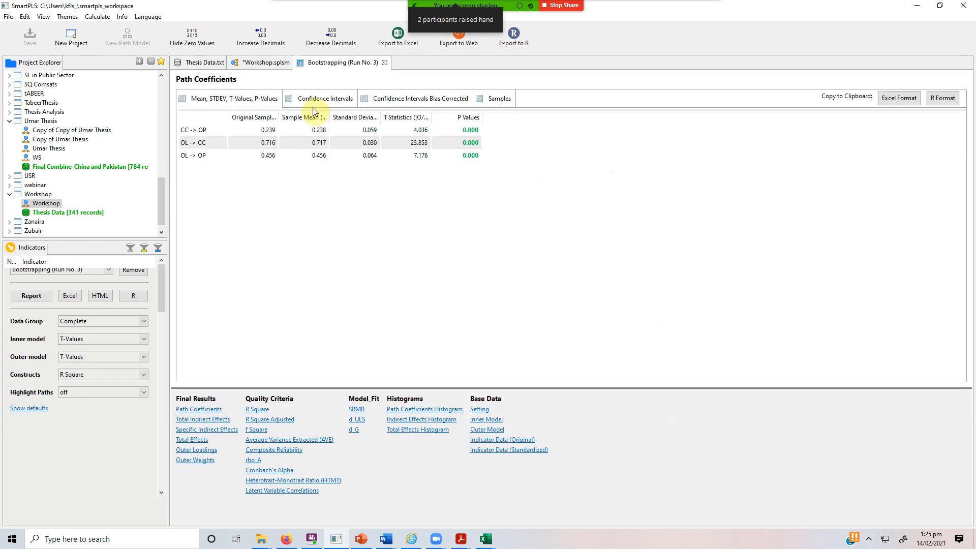
pyautogui.click(215, 430)
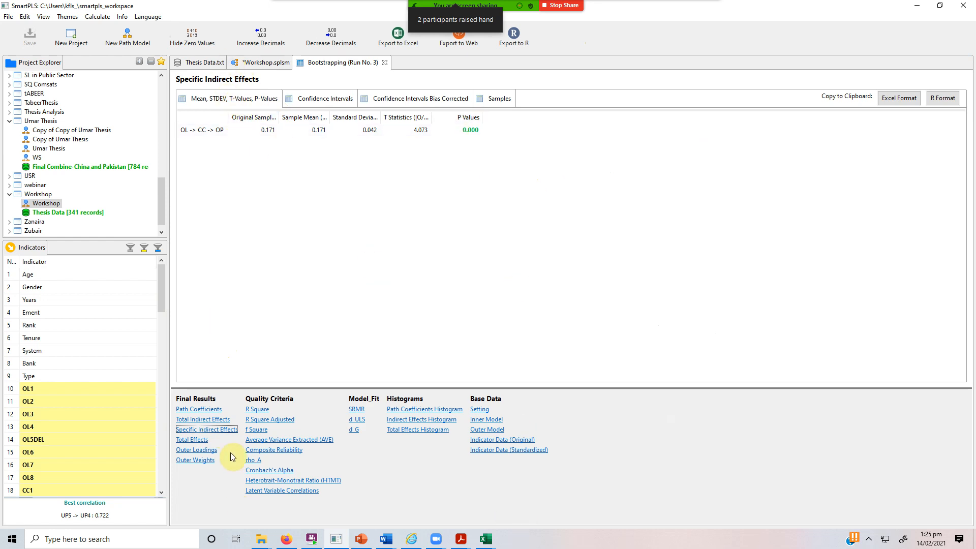
pyautogui.click(207, 409)
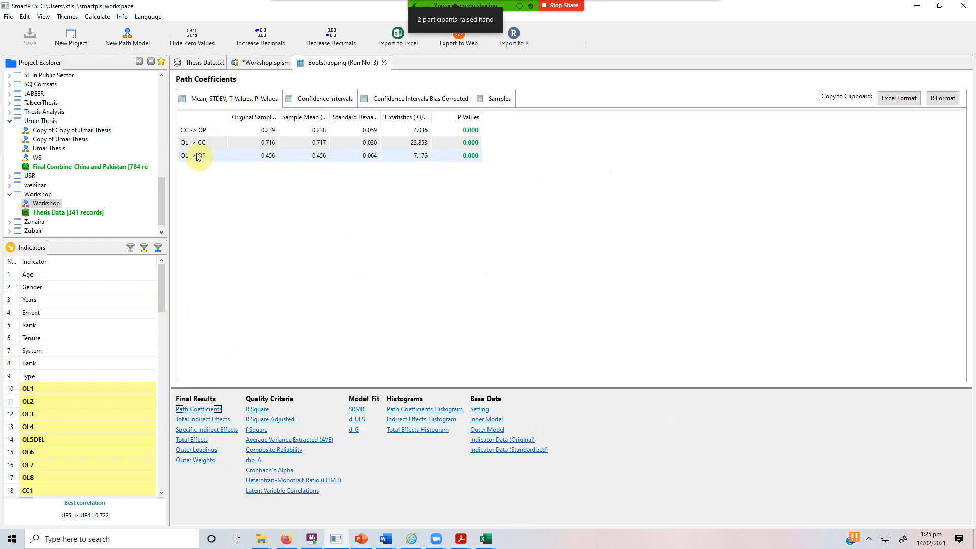
pyautogui.click(198, 156)
# - Compare the effect definitions in the Word notes with the bootstrapped path coefficients and the Workshop path diagram
pyautogui.click(386, 538)
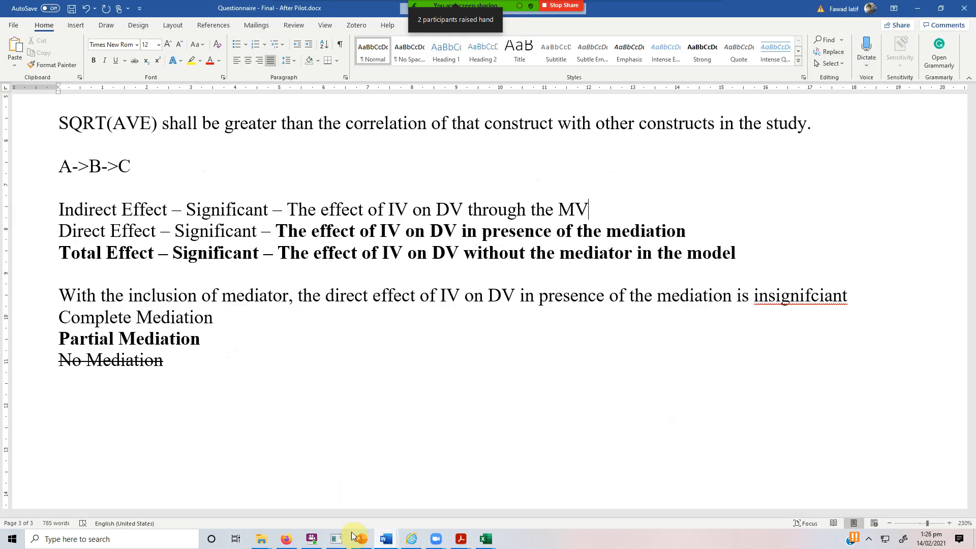
pyautogui.click(335, 538)
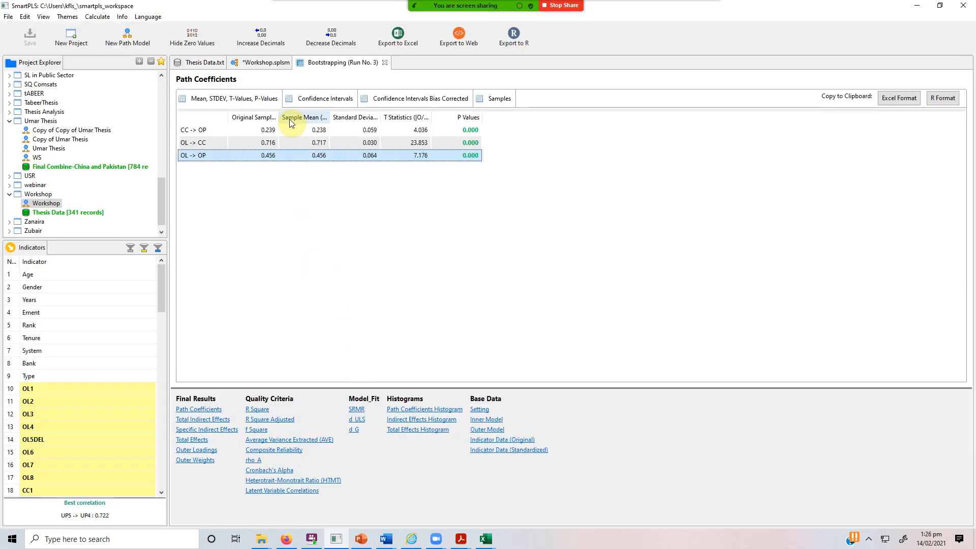
pyautogui.click(264, 62)
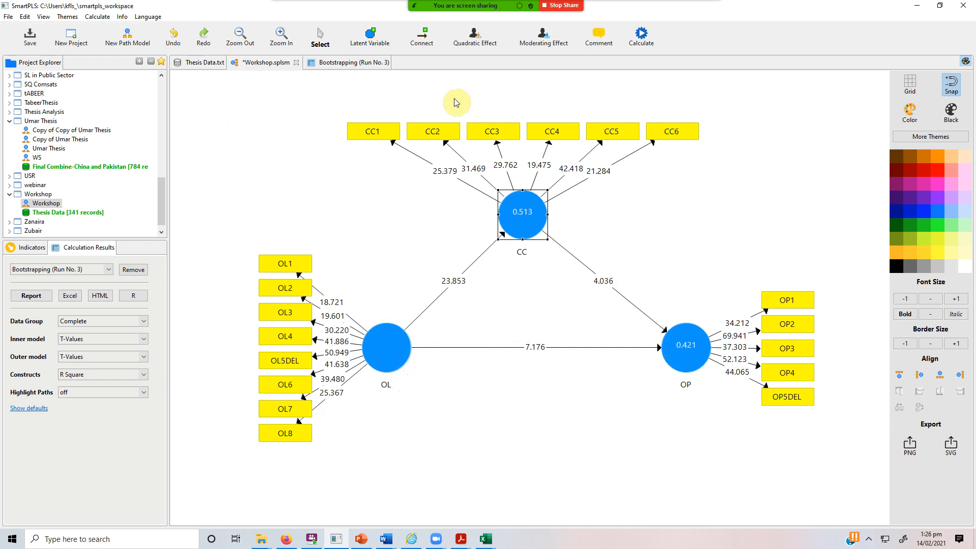
pyautogui.click(389, 544)
pyautogui.click(373, 504)
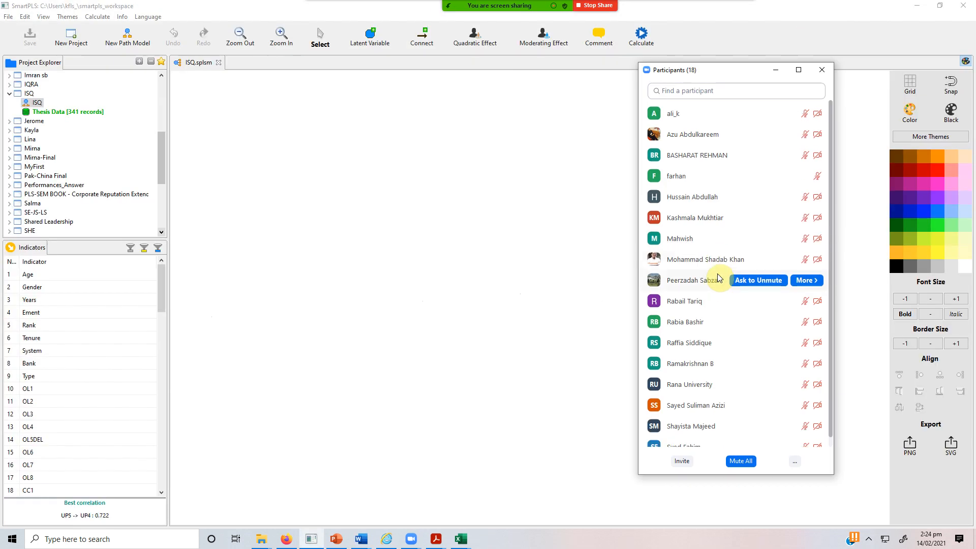
# - Check the Zoom meeting's participant list and chat messages, and dismiss both windows
pyautogui.scroll(-1, 719, 277)
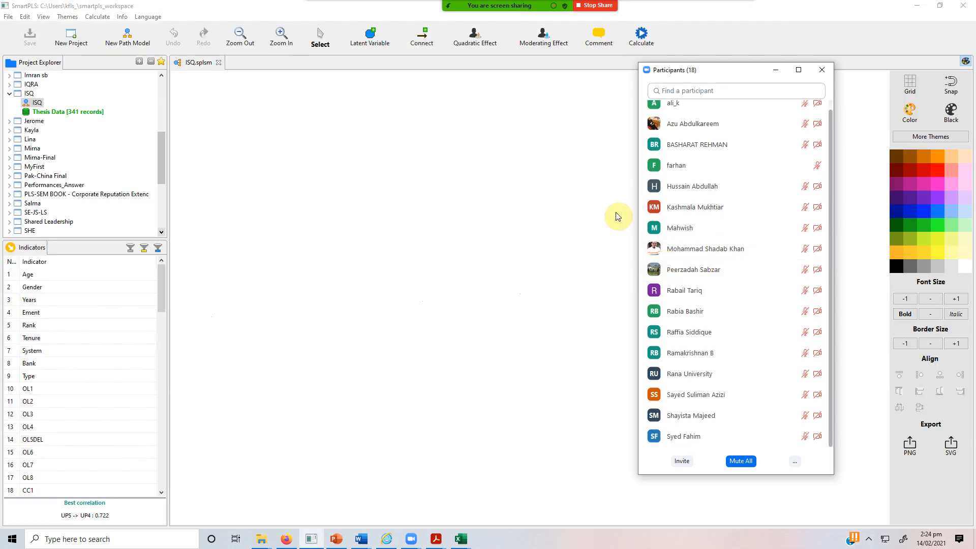
pyautogui.scroll(2, 751, 158)
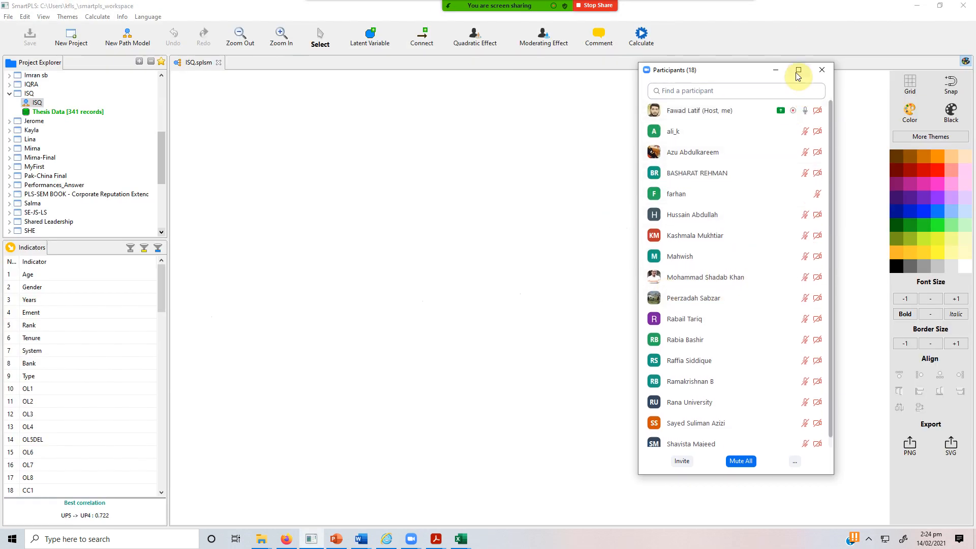
pyautogui.click(775, 70)
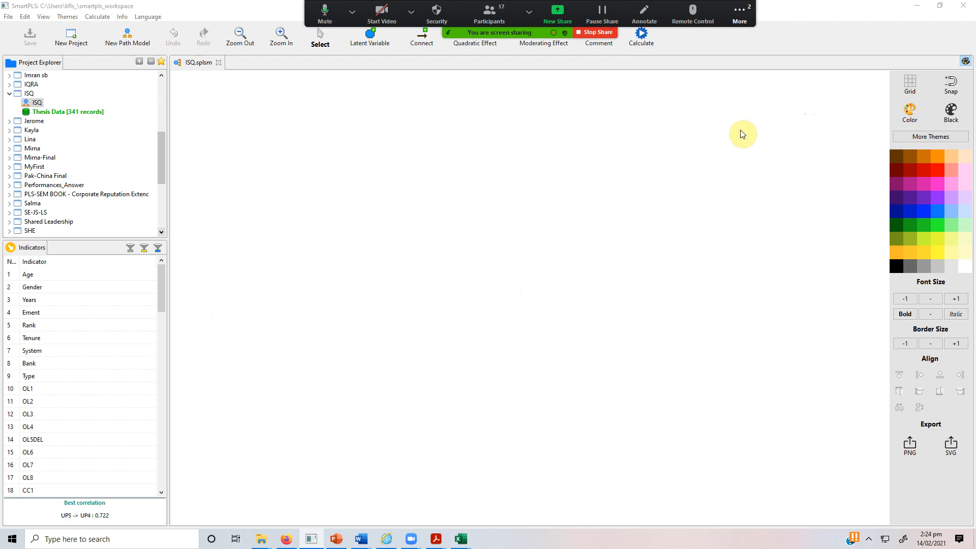
pyautogui.click(740, 11)
pyautogui.click(746, 36)
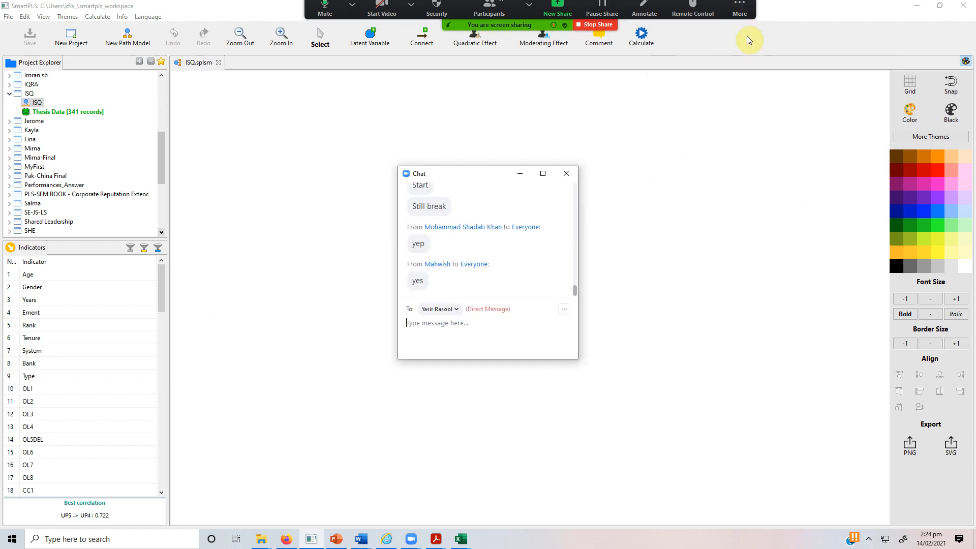
pyautogui.click(565, 173)
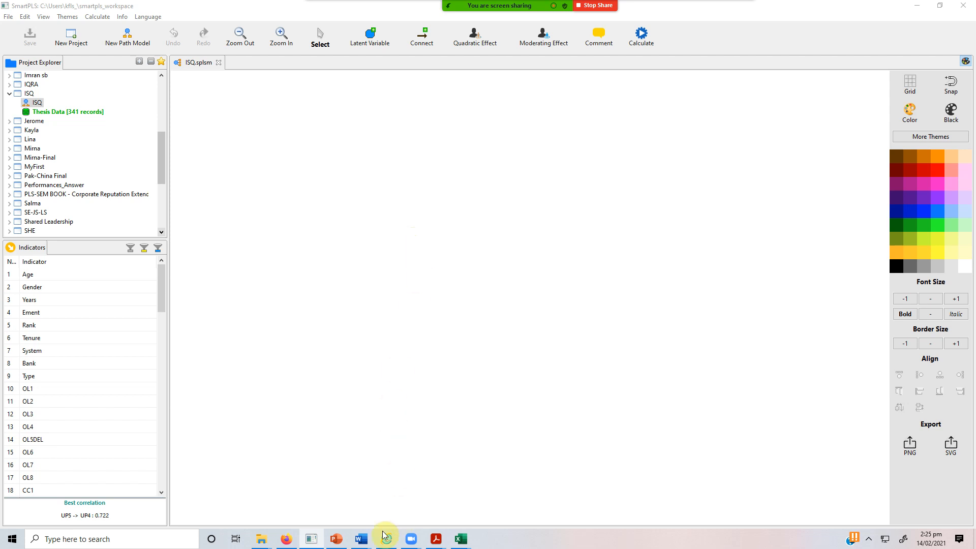
# - Switch to the questionnaire notes in Word, add blank lines below the TE calculation, and return to SmartPLS
pyautogui.moveTo(359, 541)
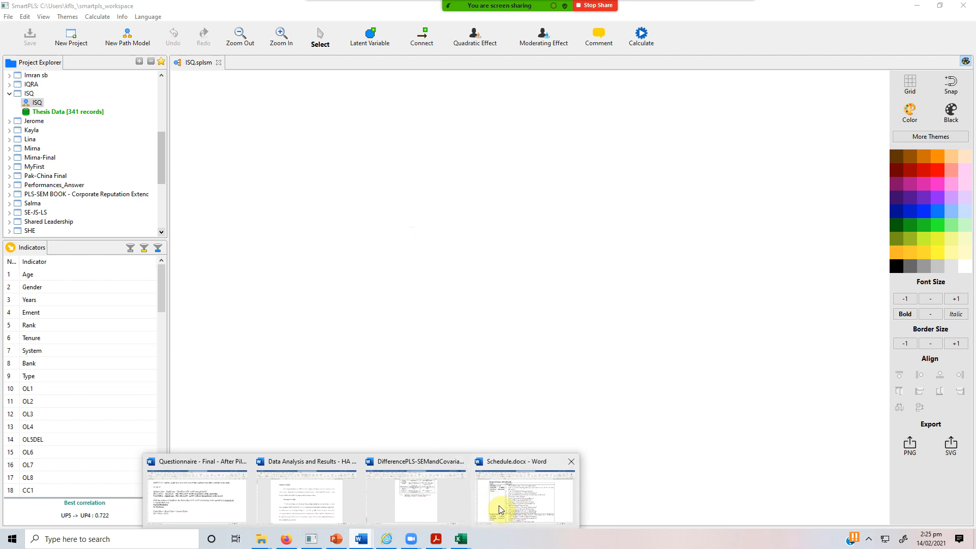
pyautogui.click(196, 496)
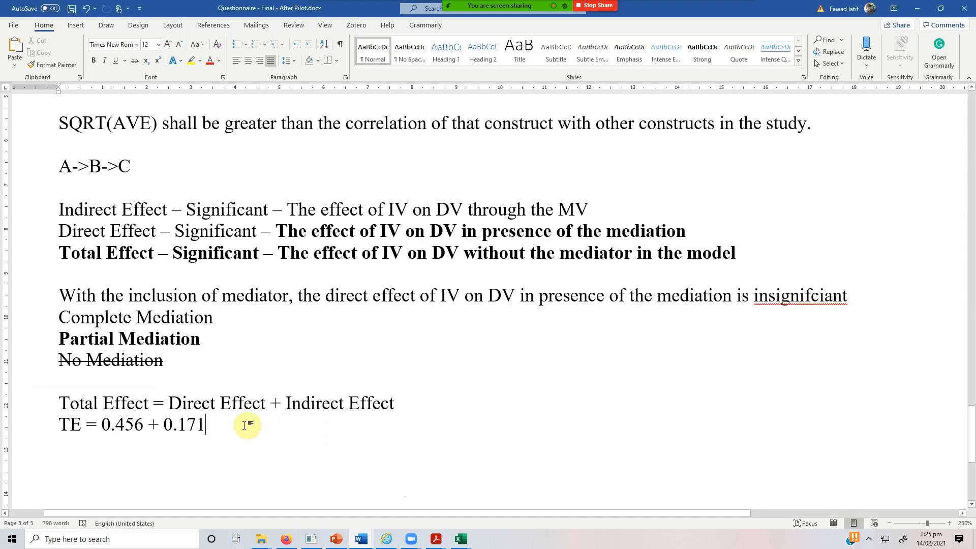
pyautogui.press('Return')
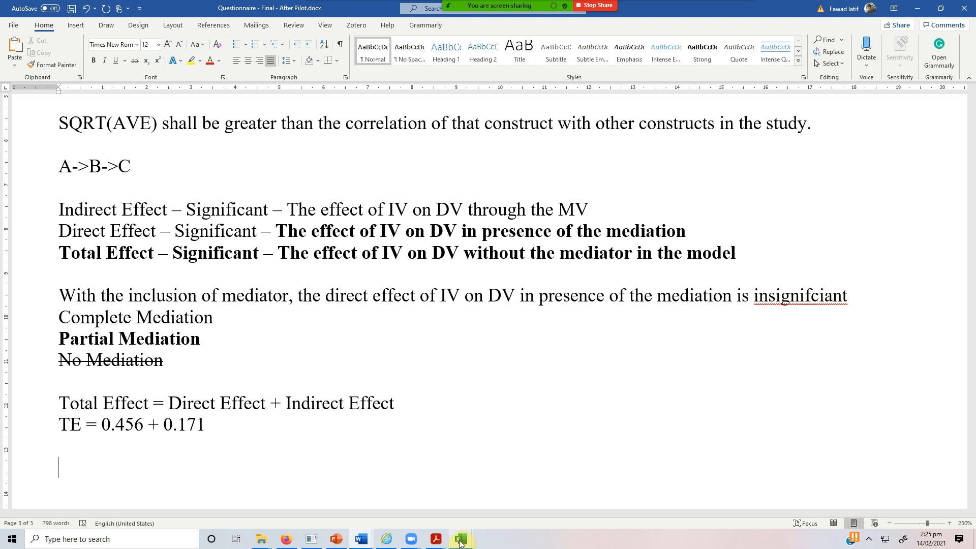
pyautogui.click(287, 540)
pyautogui.click(308, 540)
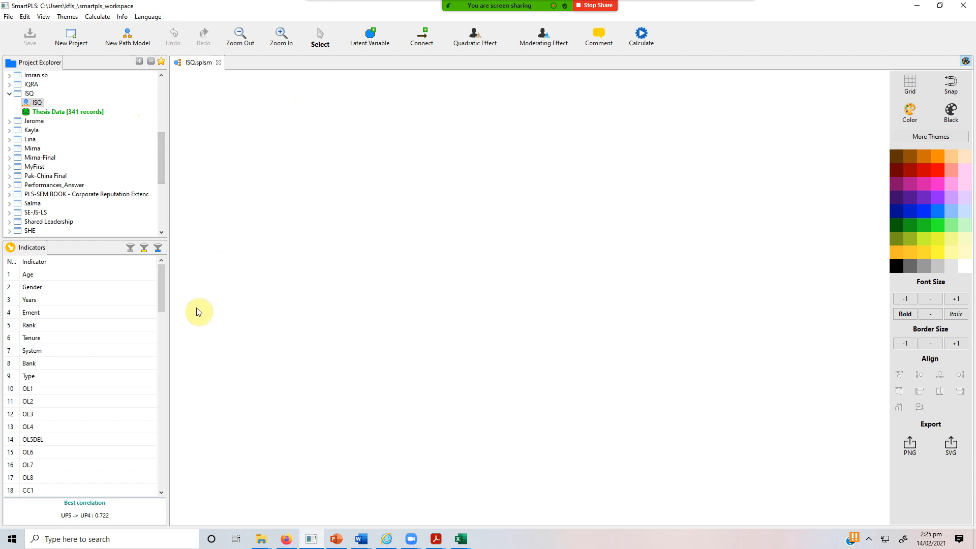
# - Create a latent variable in the empty ISQ model from the indicators CC1 to CC6
pyautogui.click(46, 112)
pyautogui.click(285, 195)
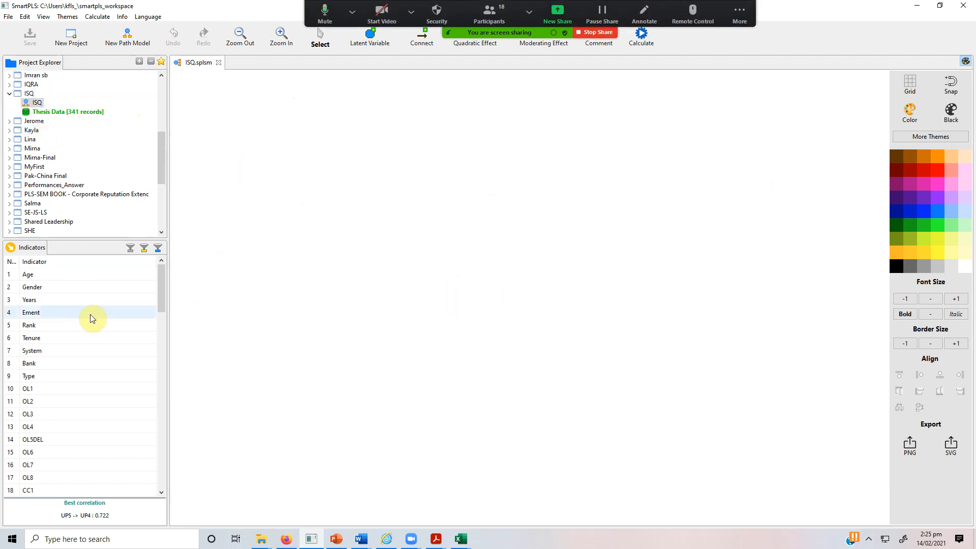
pyautogui.moveTo(157, 304); pyautogui.dragTo(155, 324)
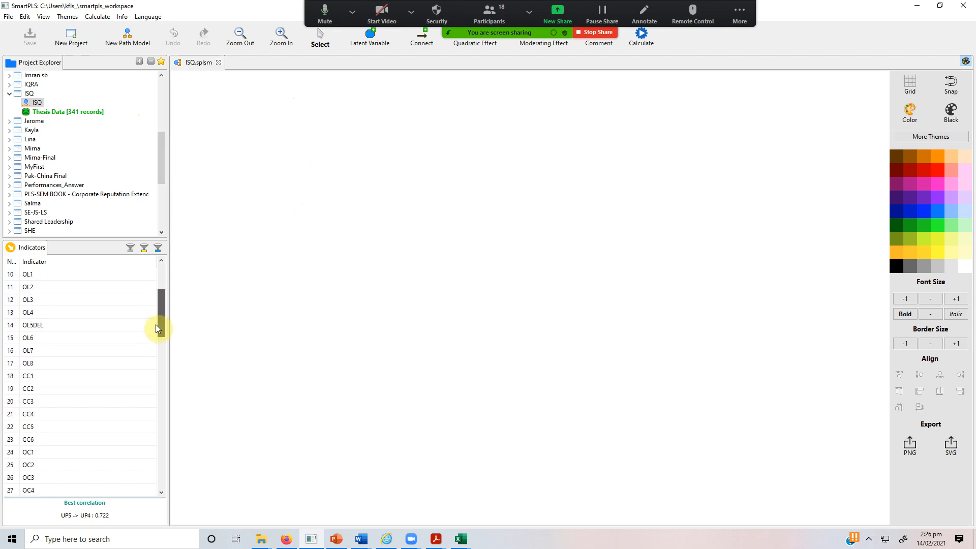
pyautogui.click(39, 378)
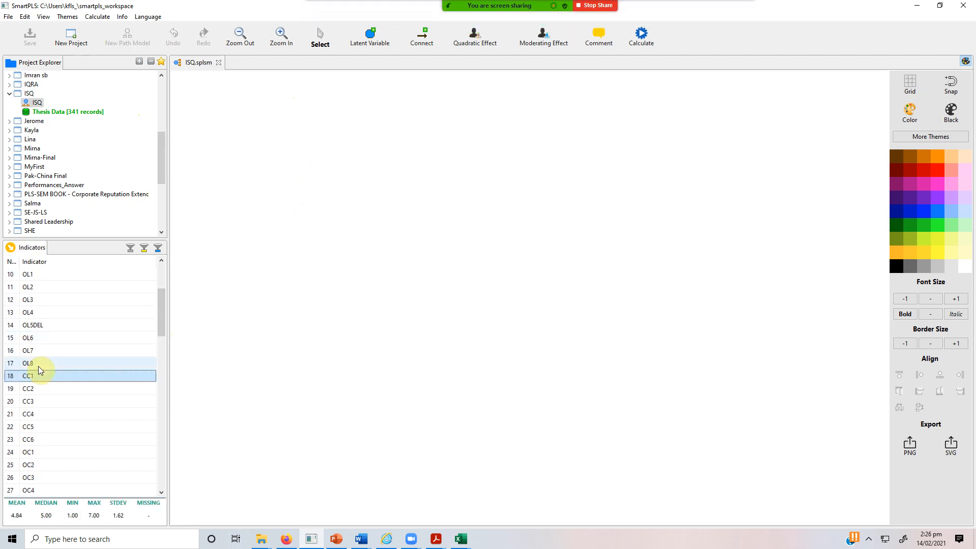
pyautogui.hotkey('shift', 'Down')
pyautogui.hotkey('shift', 'Down')
pyautogui.hotkey('shift', 'Down')
pyautogui.hotkey('shift', 'Down')
pyautogui.hotkey('shift', 'Down')
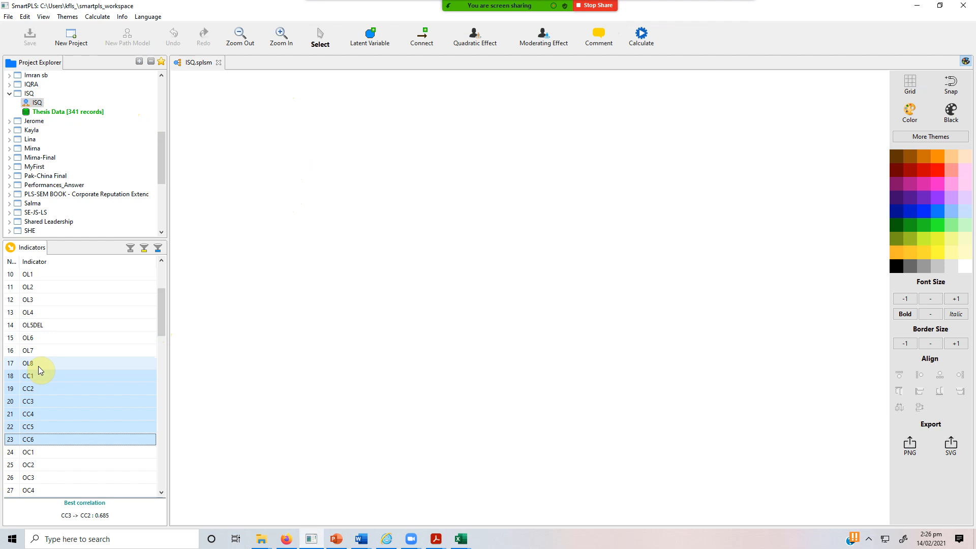
pyautogui.moveTo(49, 415); pyautogui.dragTo(303, 268)
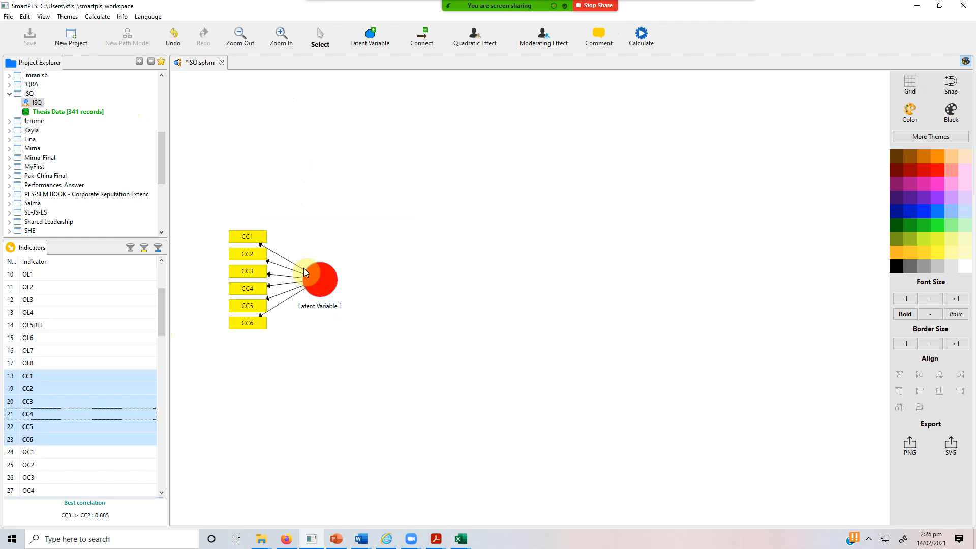
# - Check the variables in Excel's Moderation Graph Results workbook, find the OP indicators in SmartPLS, and recheck the workbook before returning to SmartPLS
pyautogui.click(460, 540)
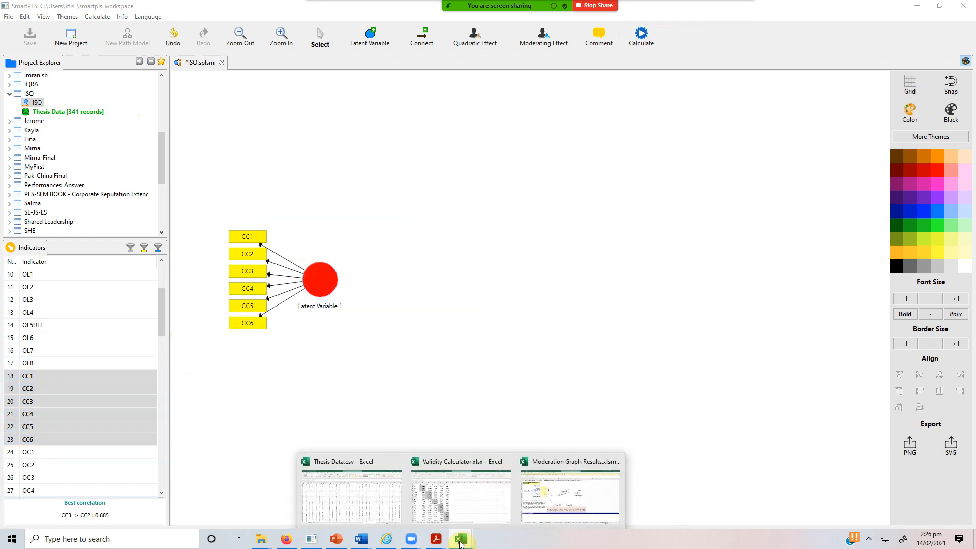
pyautogui.click(562, 495)
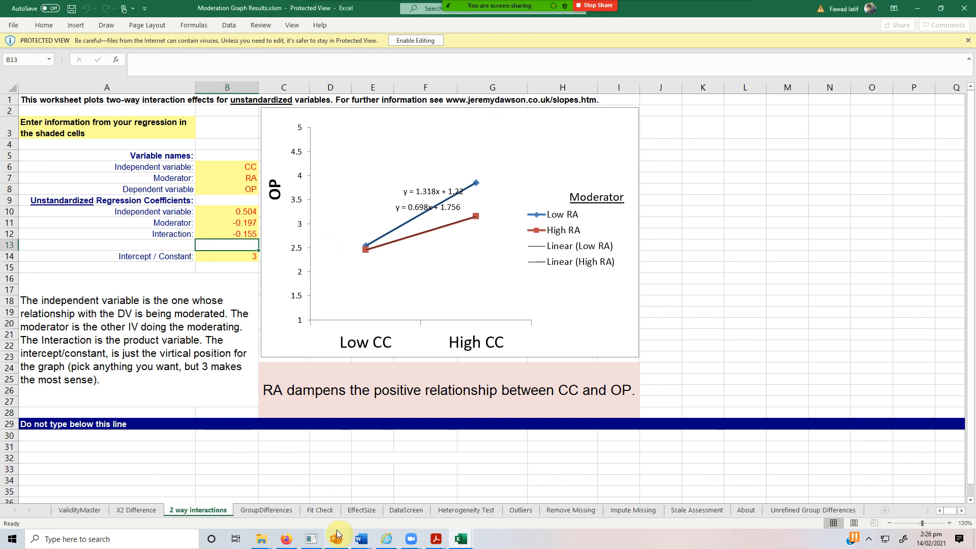
pyautogui.click(286, 539)
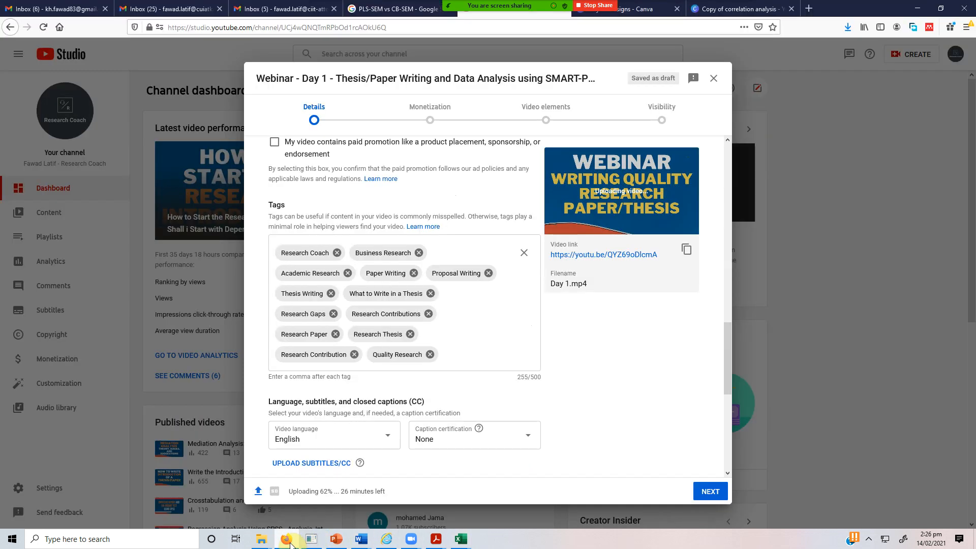
pyautogui.click(319, 539)
pyautogui.scroll(-5, 93, 434)
pyautogui.scroll(-13, 93, 431)
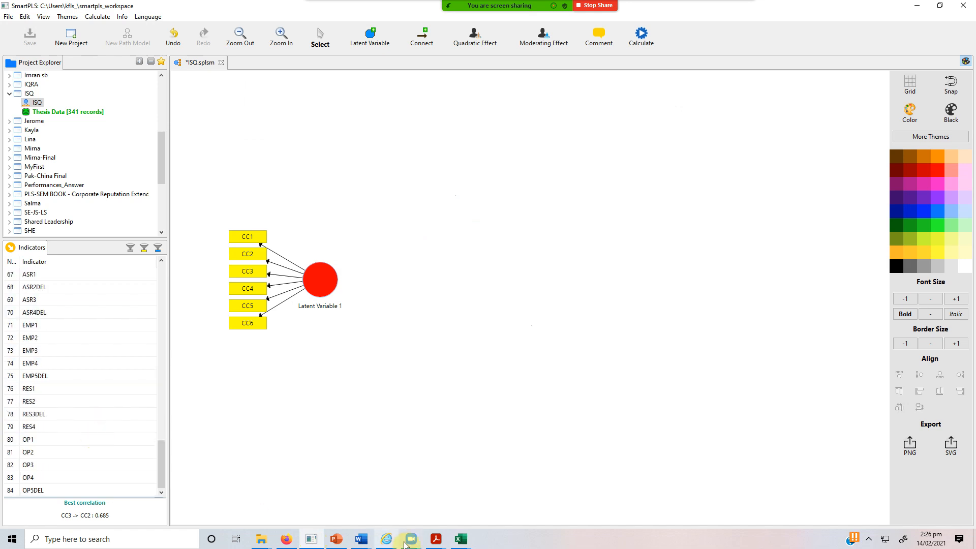
pyautogui.moveTo(461, 538)
pyautogui.click(562, 501)
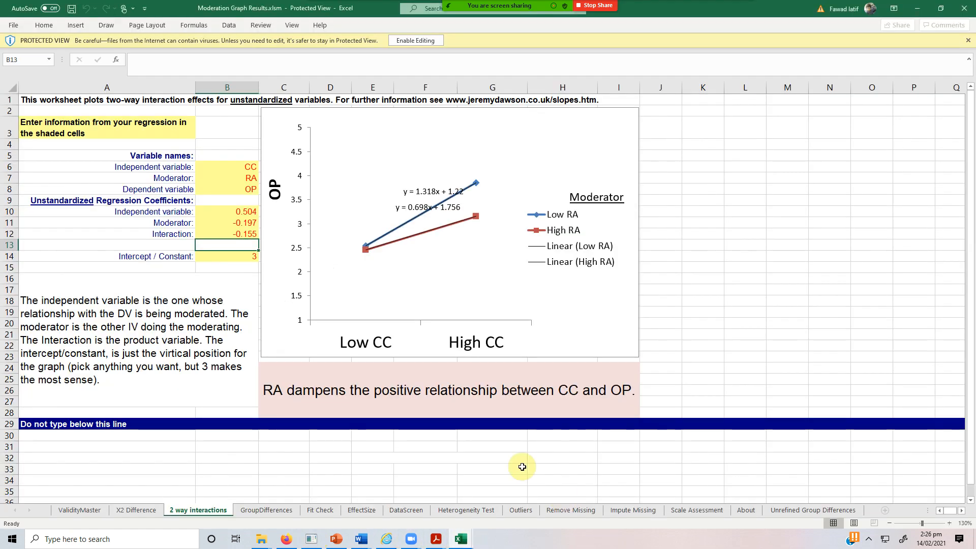
pyautogui.click(315, 541)
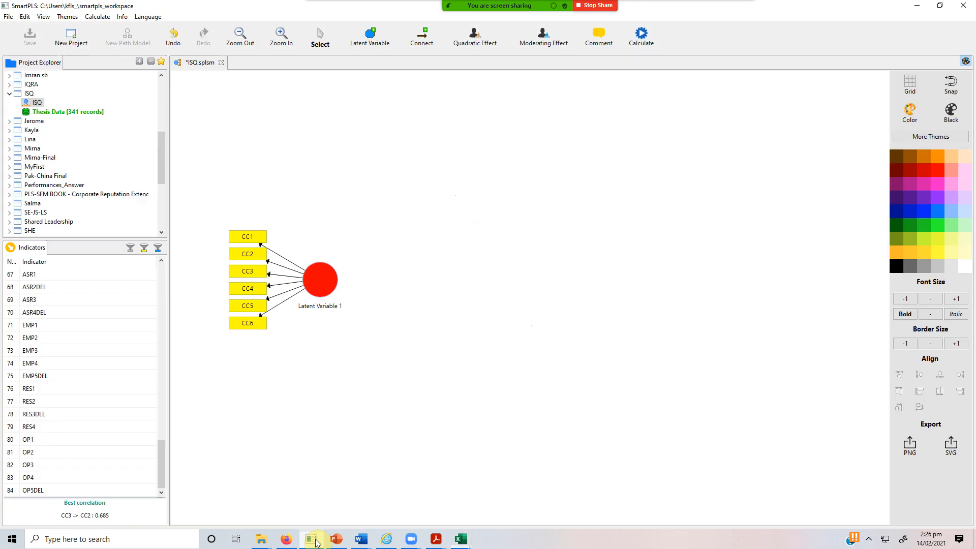
# - Create a second latent variable from OP1 to OP5DEL, placing its indicators on the construct's right side
pyautogui.click(55, 439)
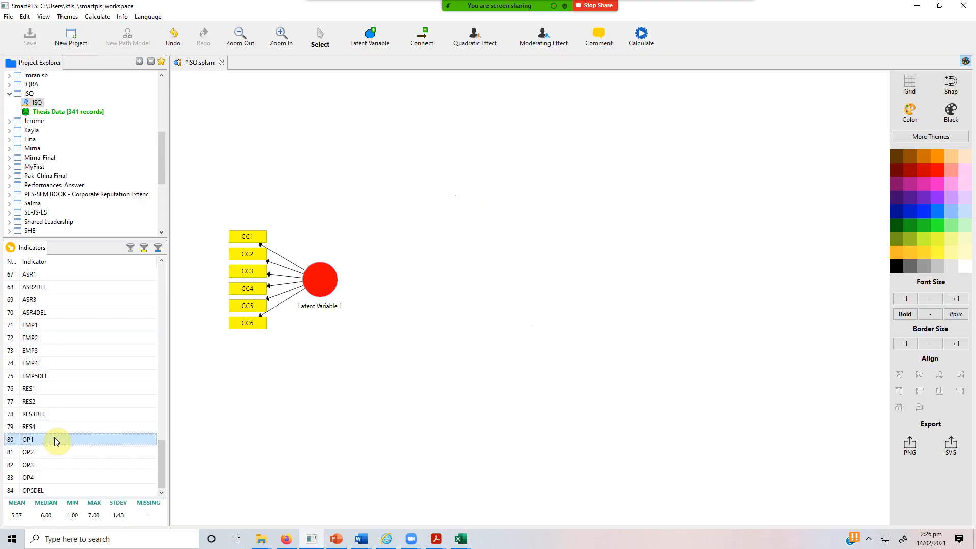
pyautogui.hotkey('shift', 'Down')
pyautogui.hotkey('shift', 'Down')
pyautogui.hotkey('shift', 'Down')
pyautogui.hotkey('shift', 'Down')
pyautogui.moveTo(55, 440); pyautogui.dragTo(568, 269)
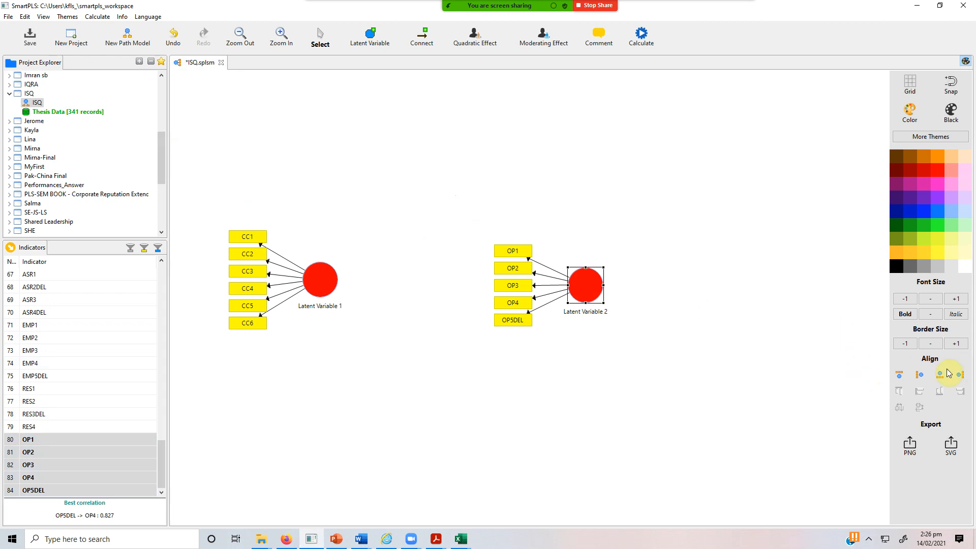
pyautogui.click(961, 376)
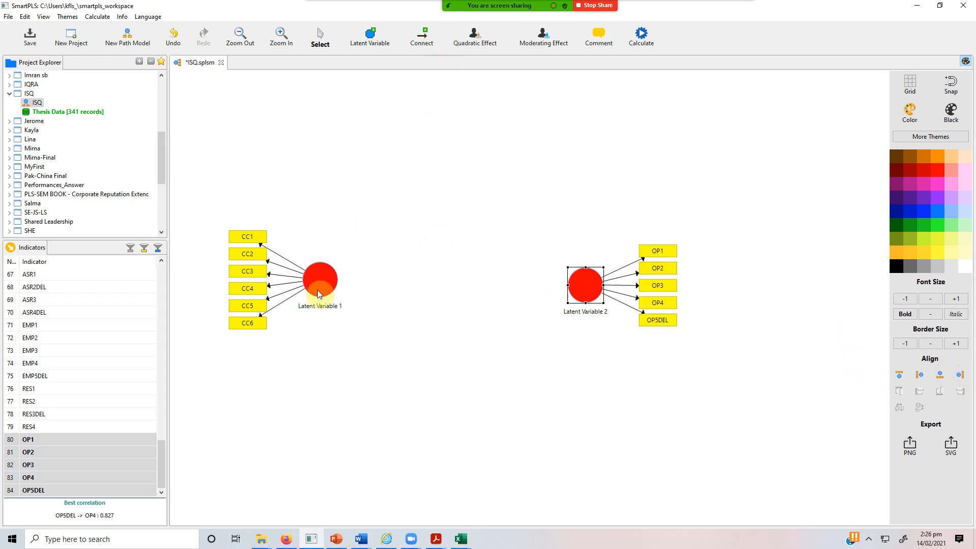
# - Move the CC indicators' construct closer to the second construct with snapping enabled, and rename it CC
pyautogui.moveTo(318, 280); pyautogui.dragTo(374, 285)
pyautogui.click(951, 84)
pyautogui.moveTo(374, 293); pyautogui.dragTo(403, 294)
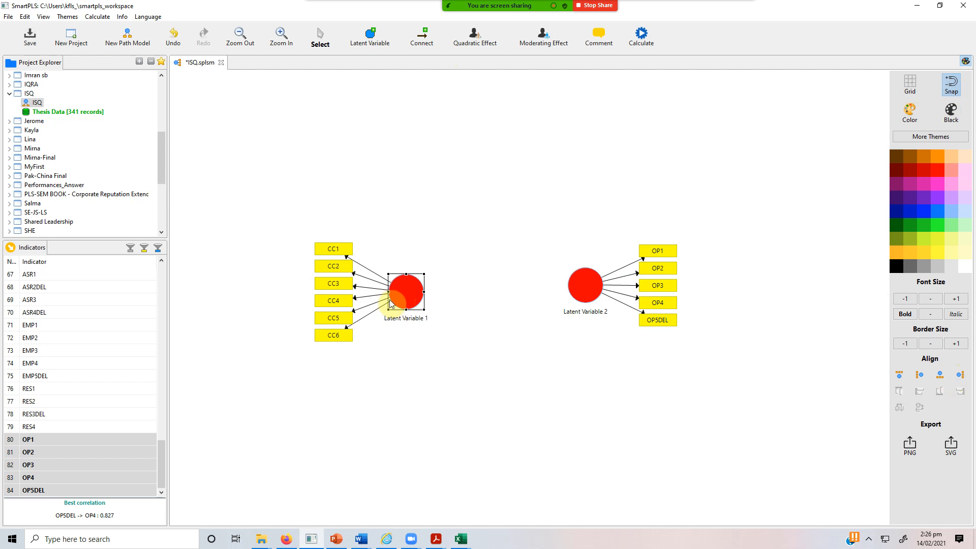
pyautogui.doubleClick(419, 296)
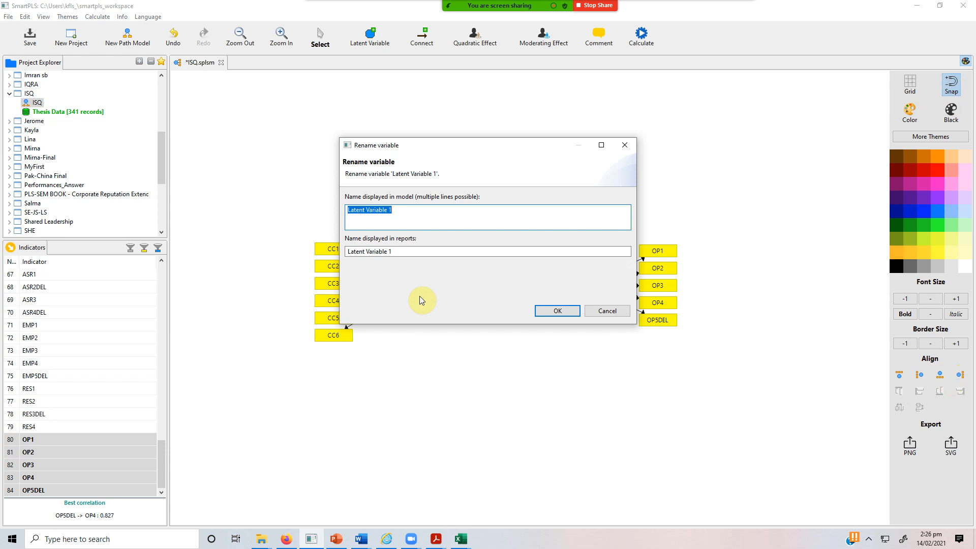
pyautogui.write('CC')
pyautogui.click(557, 311)
# - Line up the OP indicators' construct horizontally with CC and rename it OP
pyautogui.moveTo(578, 288); pyautogui.dragTo(580, 301)
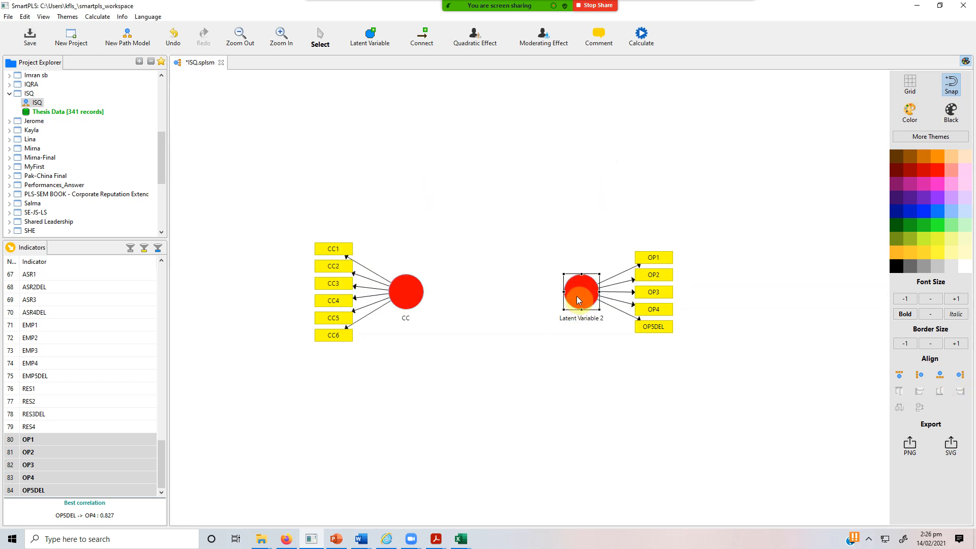
pyautogui.doubleClick(578, 300)
pyautogui.write('OP')
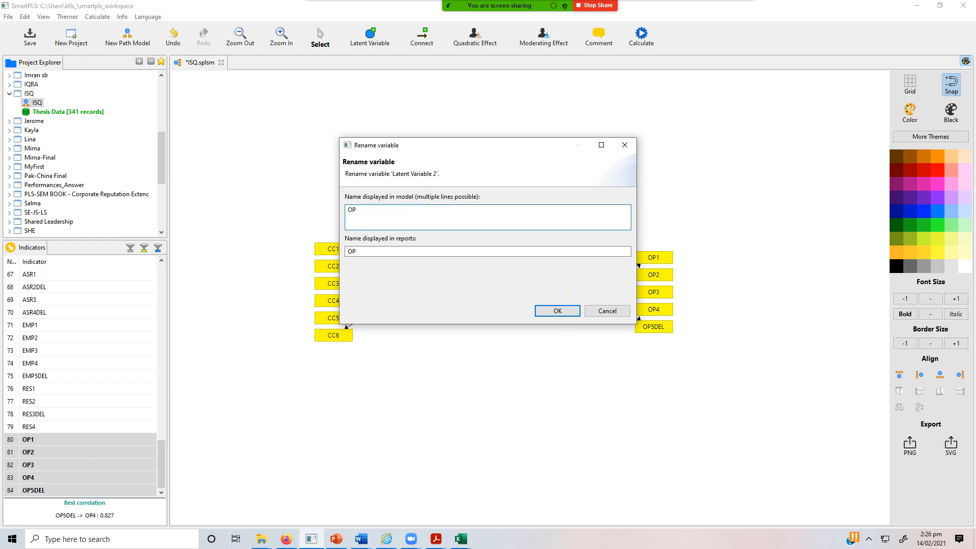
pyautogui.click(559, 310)
# - Connect the CC construct to the OP construct with a path from CC to OP
pyautogui.click(422, 36)
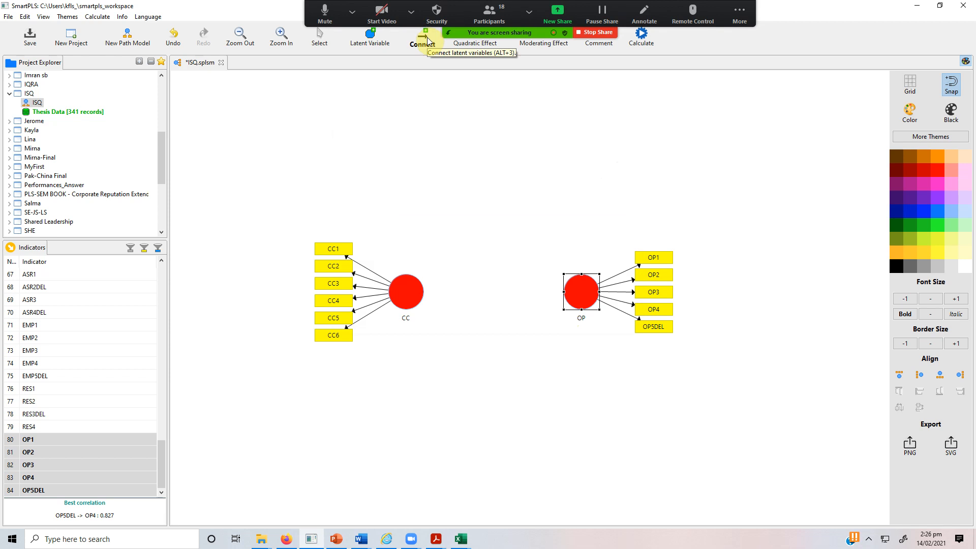
pyautogui.click(406, 291)
pyautogui.click(581, 294)
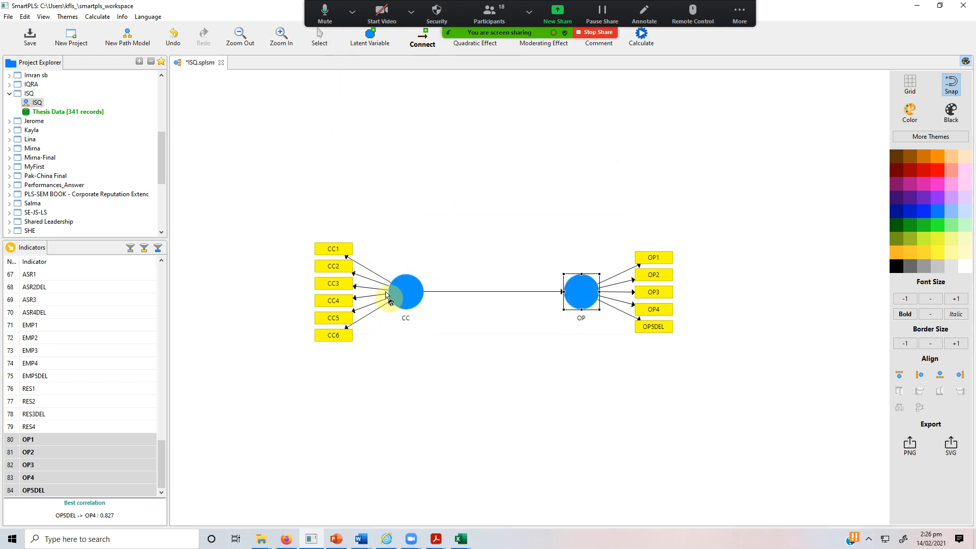
# - Hide the floating Zoom meeting controls
pyautogui.click(739, 12)
pyautogui.click(742, 10)
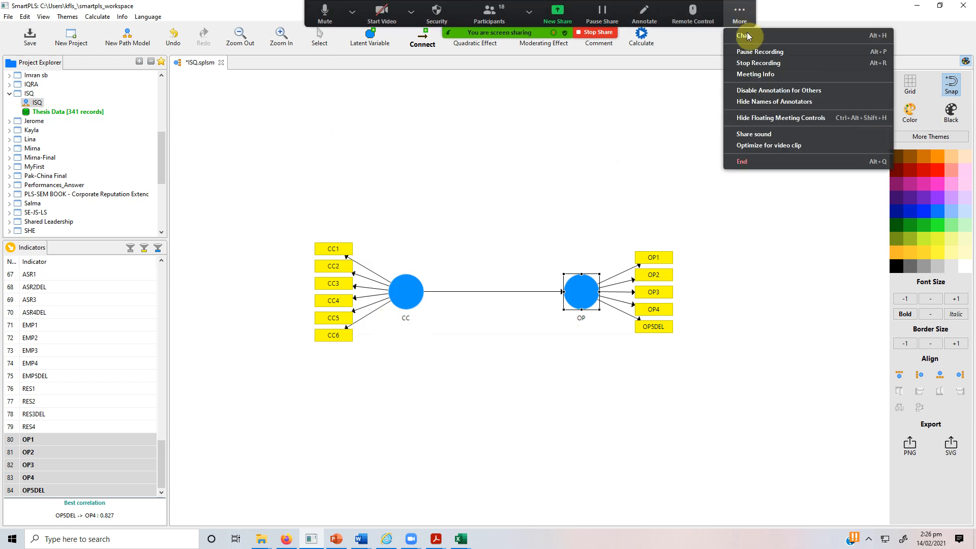
pyautogui.click(762, 102)
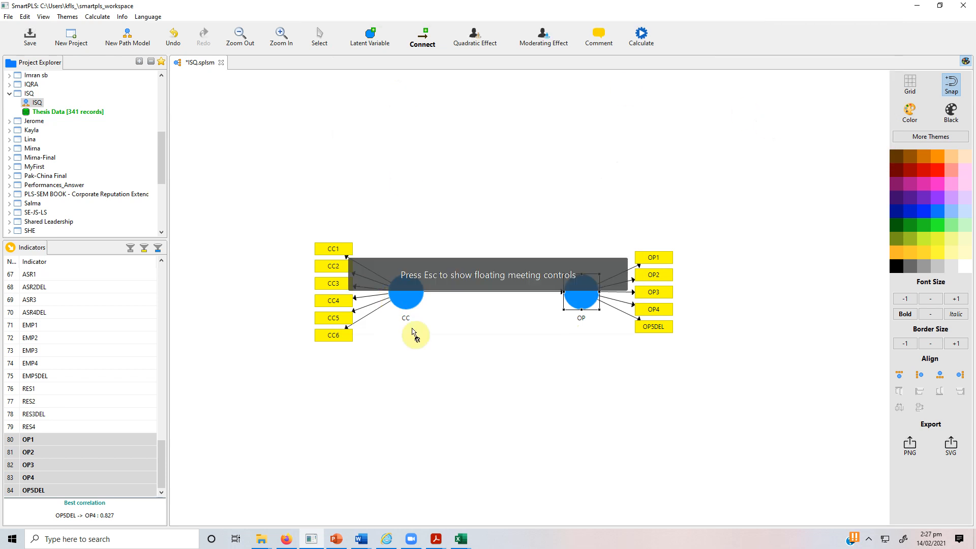
# - Create a latent variable from the indicators RA1 to RA5 above the CC to OP path
pyautogui.click(319, 36)
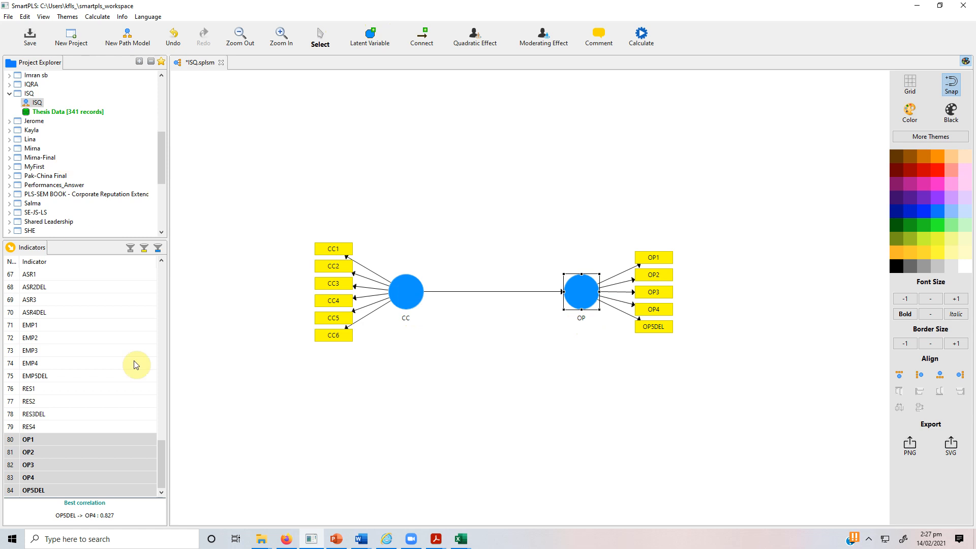
pyautogui.moveTo(161, 459); pyautogui.dragTo(169, 356)
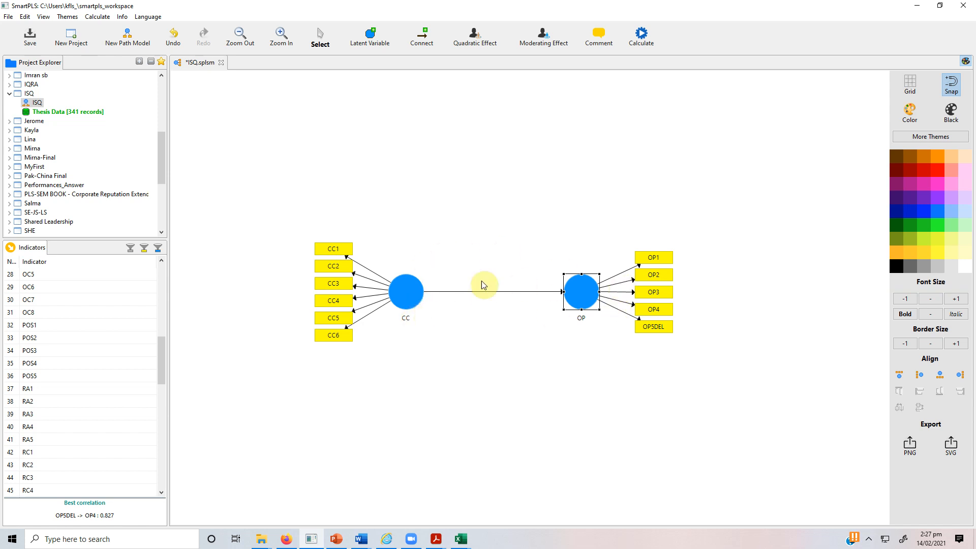
pyautogui.click(38, 388)
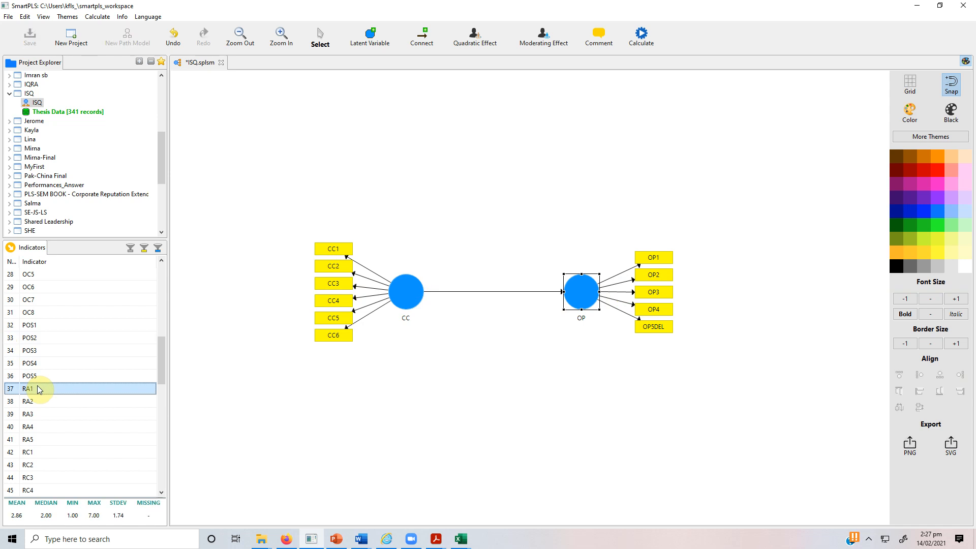
pyautogui.hotkey('shift', 'Down')
pyautogui.hotkey('shift', 'Down')
pyautogui.hotkey('shift', 'Down')
pyautogui.hotkey('shift', 'Down')
pyautogui.hotkey('shift', 'Down')
pyautogui.hotkey('shift', 'Up')
pyautogui.moveTo(39, 390); pyautogui.dragTo(484, 184)
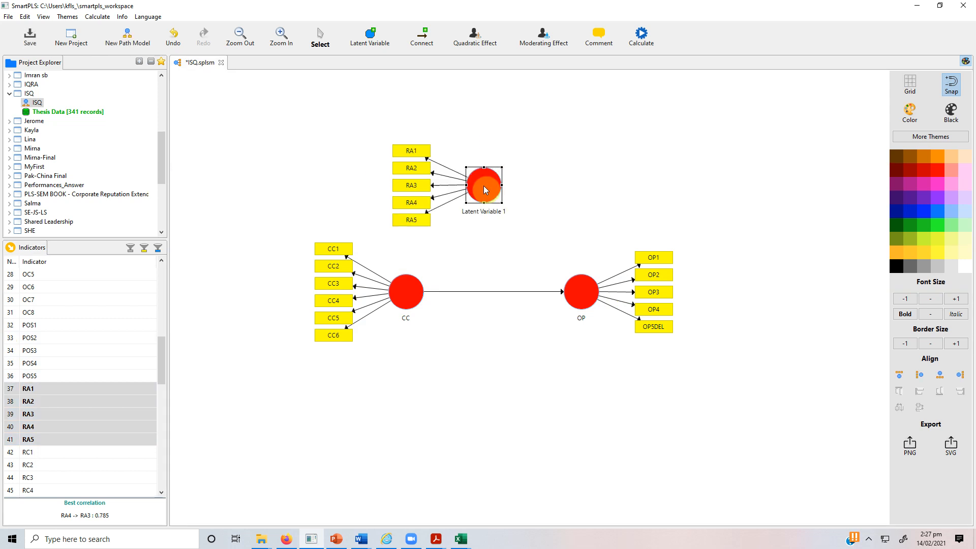
# - Rename the new latent variable above the path as RA
pyautogui.doubleClick(484, 190)
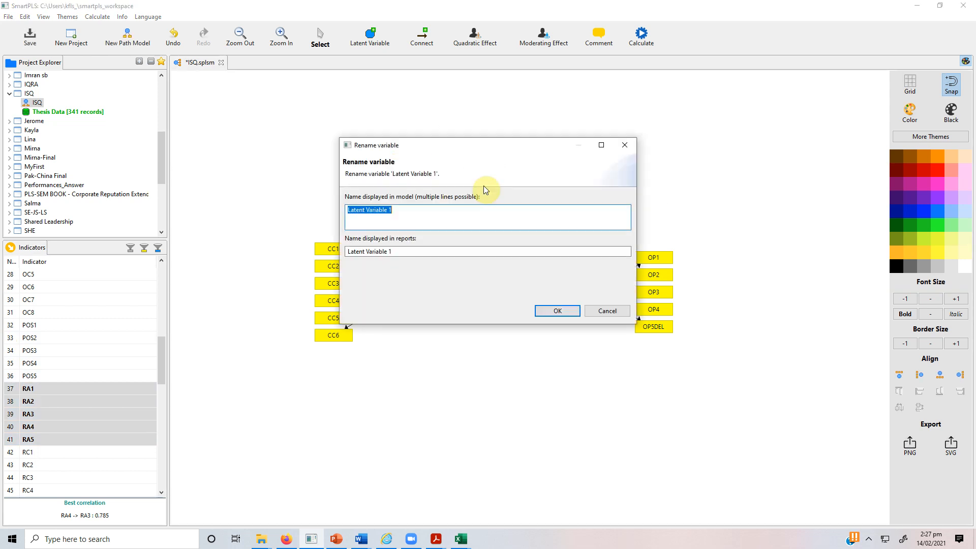
pyautogui.write('RA')
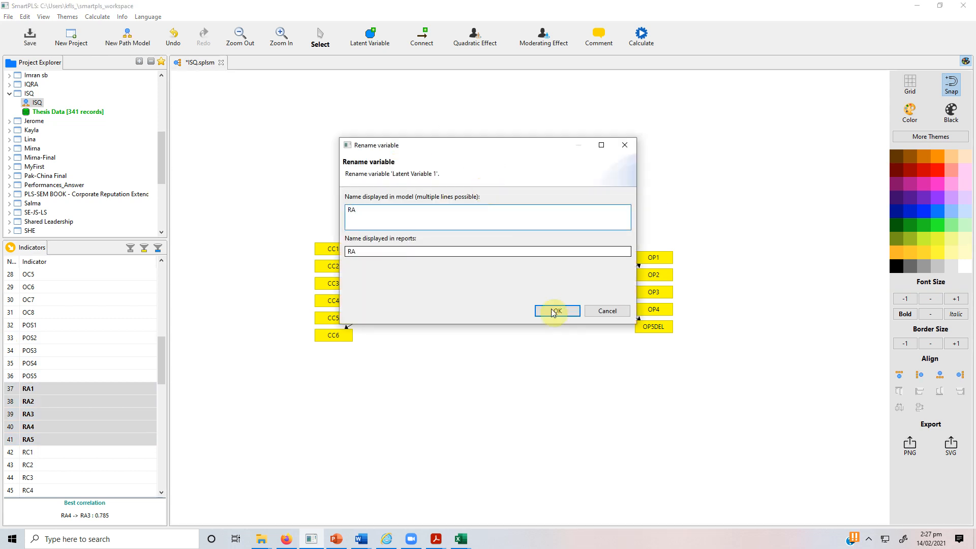
pyautogui.click(554, 314)
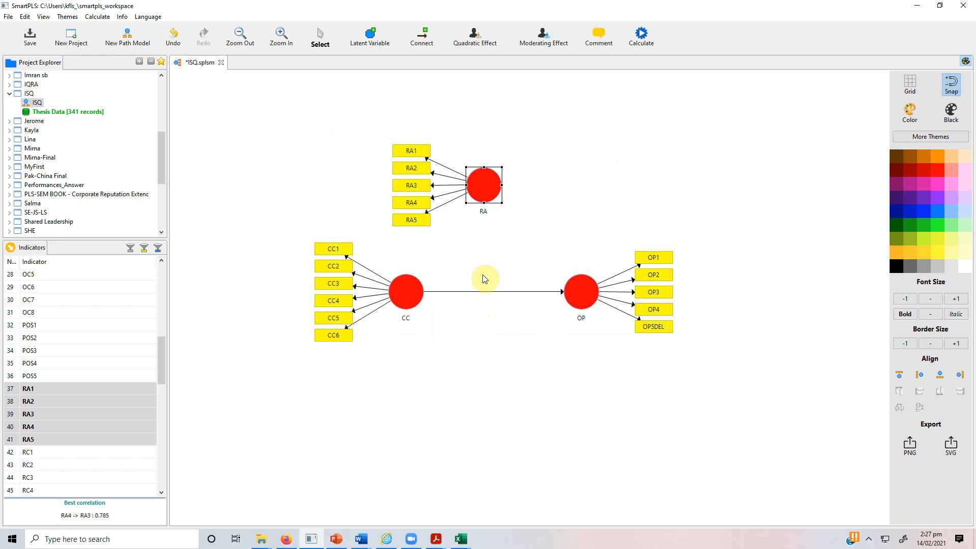
# - Connect the RA construct to the OP construct with a path from RA to OP
pyautogui.moveTo(397, 300)
pyautogui.click(426, 36)
pyautogui.moveTo(483, 193); pyautogui.dragTo(583, 305)
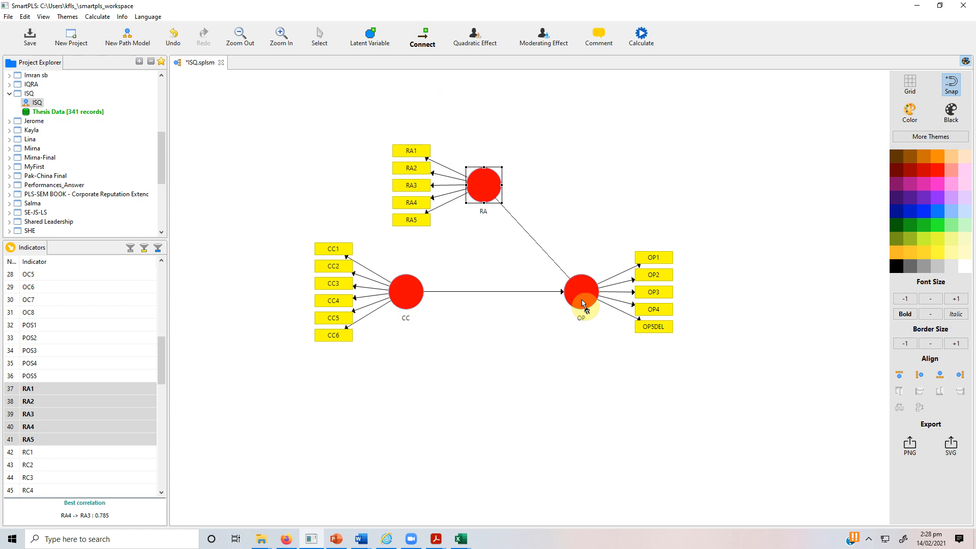
pyautogui.moveTo(584, 305)
pyautogui.mouseDown()
pyautogui.moveTo(414, 299)
pyautogui.moveTo(563, 304)
pyautogui.moveTo(415, 304)
pyautogui.moveTo(555, 300)
pyautogui.moveTo(474, 303)
pyautogui.moveTo(500, 220)
pyautogui.moveTo(533, 270)
pyautogui.moveTo(551, 260)
pyautogui.moveTo(573, 289)
pyautogui.mouseUp()
pyautogui.moveTo(576, 288); pyautogui.dragTo(576, 288)
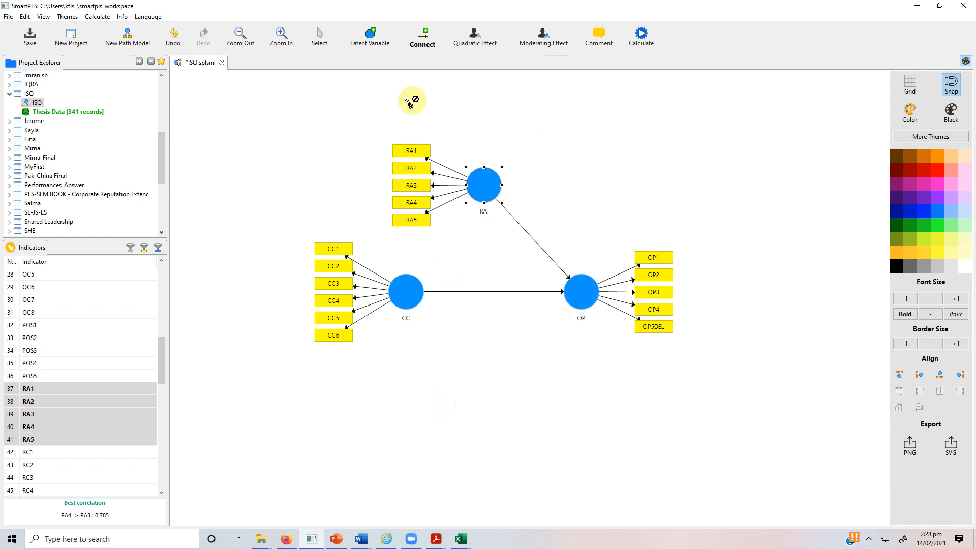
pyautogui.click(325, 35)
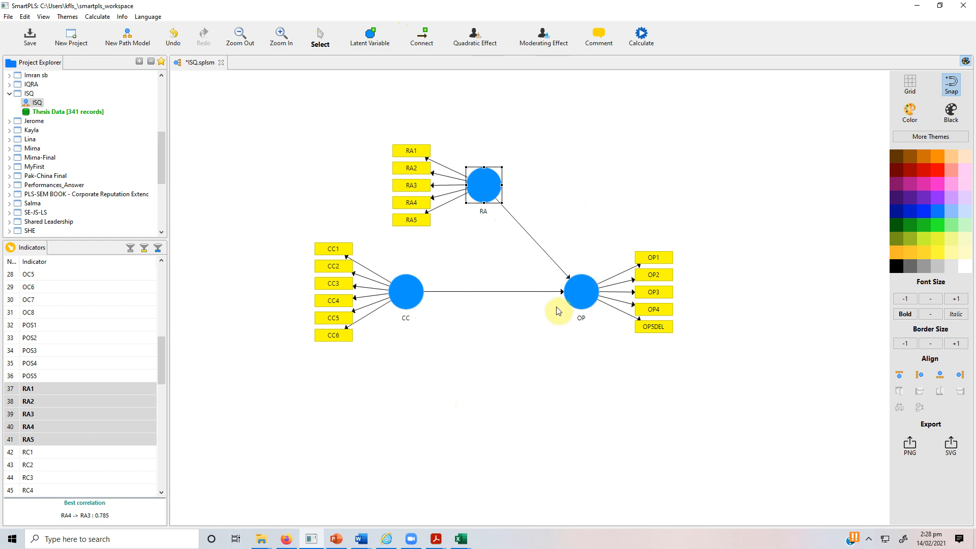
pyautogui.click(588, 306)
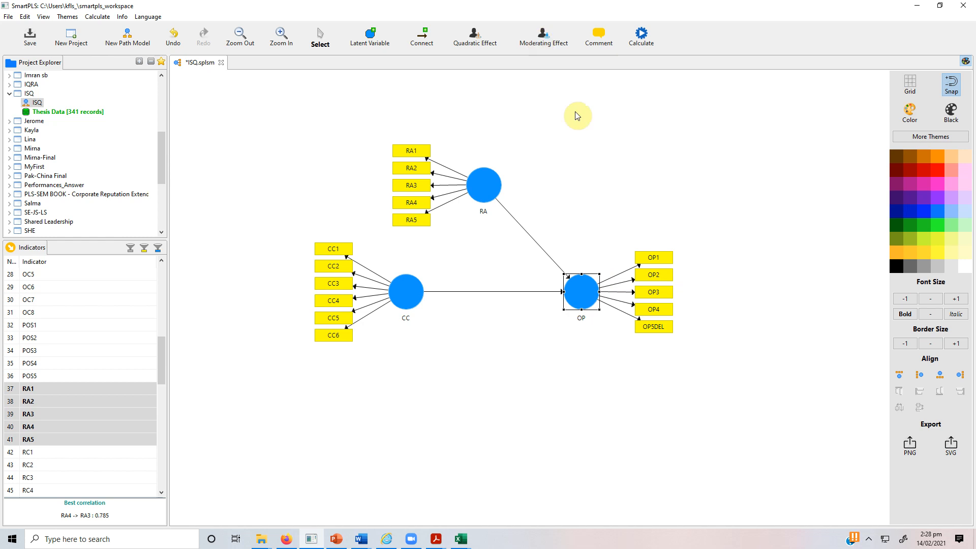
pyautogui.click(544, 38)
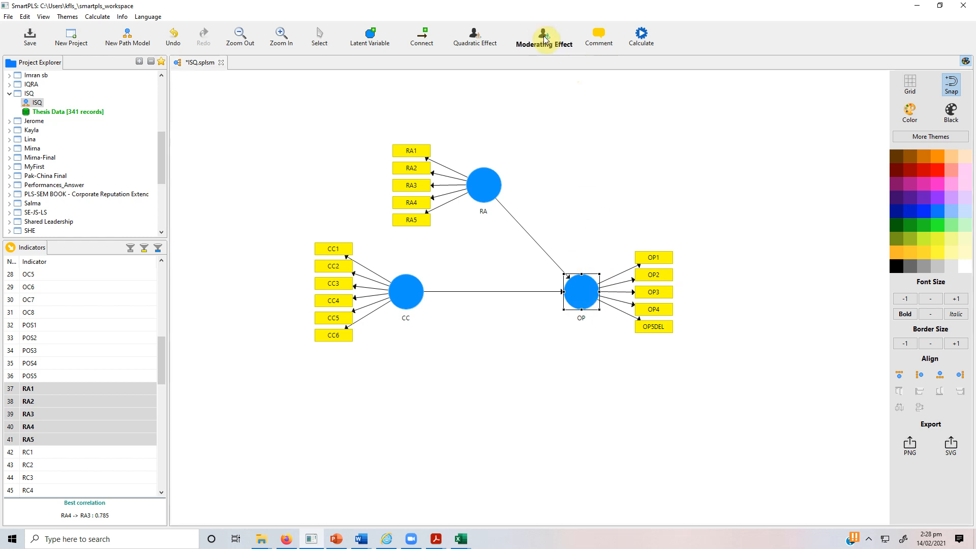
pyautogui.click(586, 294)
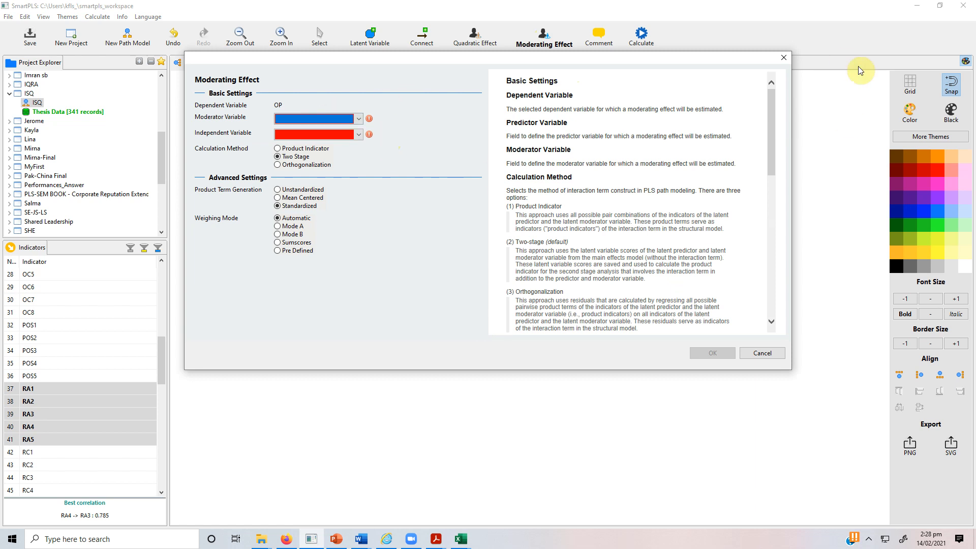
pyautogui.click(782, 61)
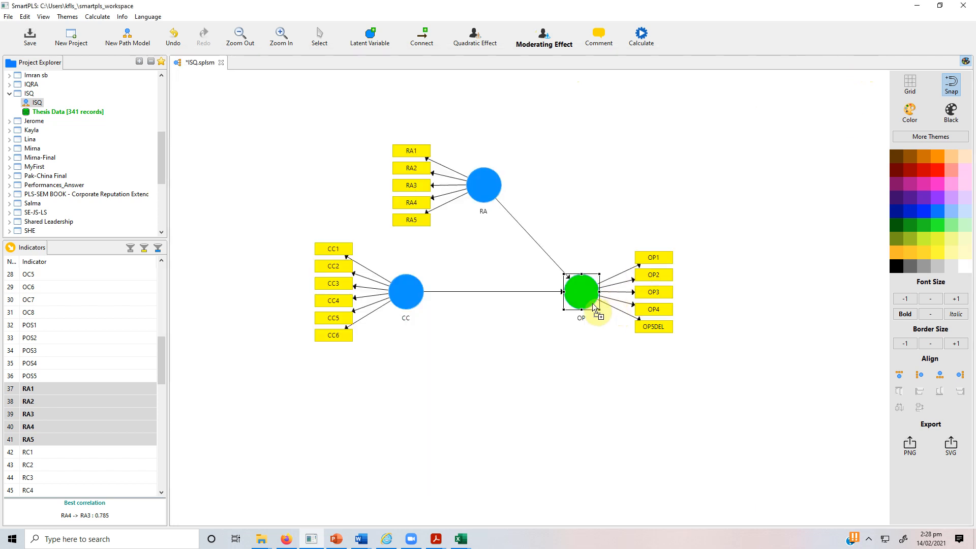
pyautogui.click(316, 37)
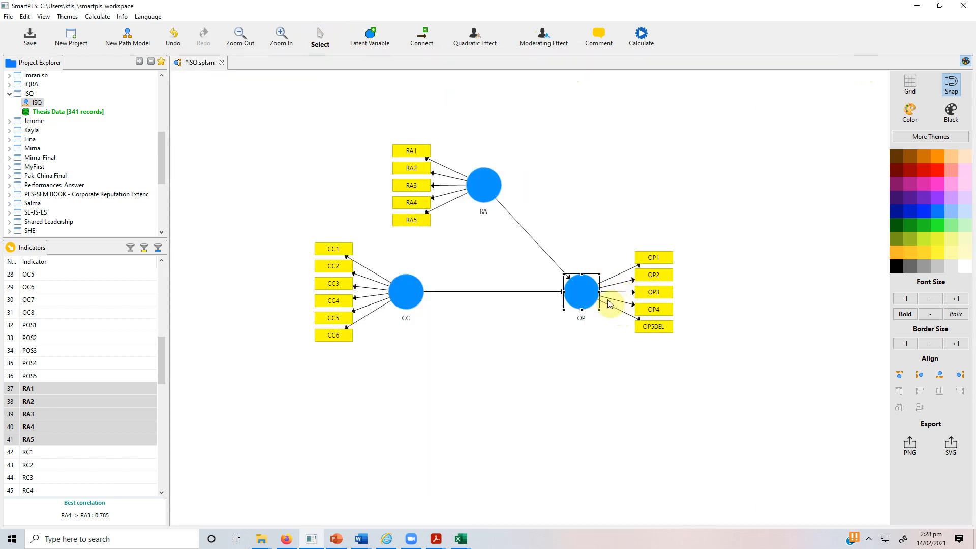
# - Add a moderating effect on OP with RA as the moderator variable and CC as the independent variable
pyautogui.rightClick(586, 296)
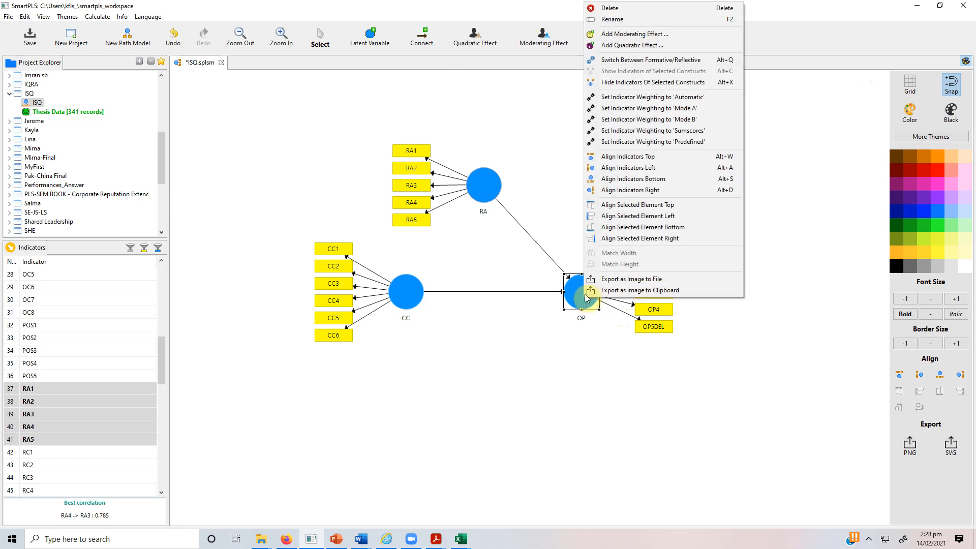
pyautogui.click(635, 36)
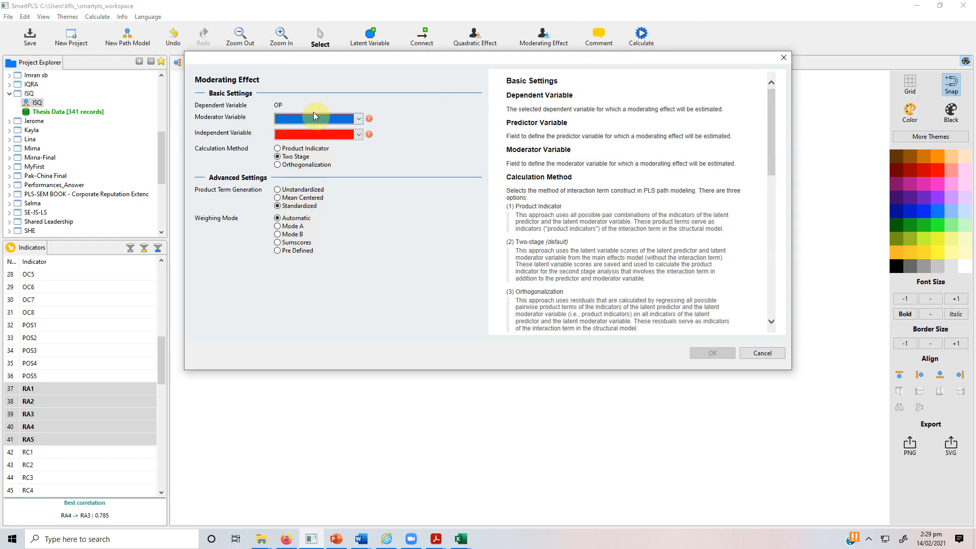
pyautogui.moveTo(230, 67); pyautogui.dragTo(298, 174)
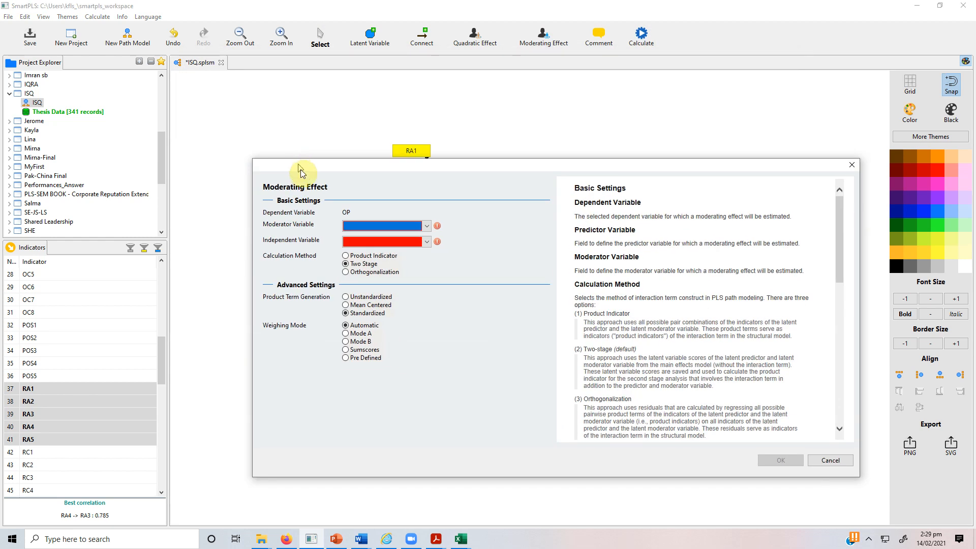
pyautogui.click(379, 227)
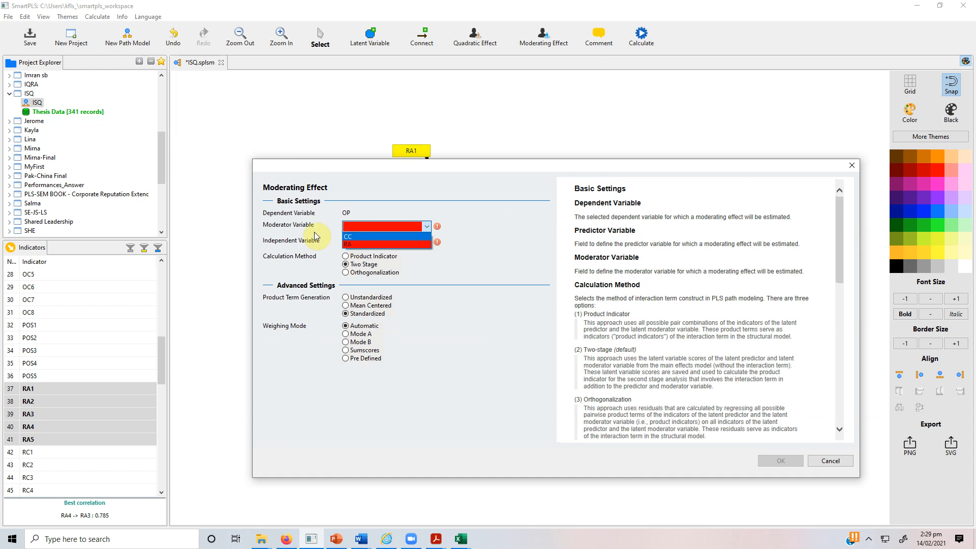
pyautogui.click(368, 245)
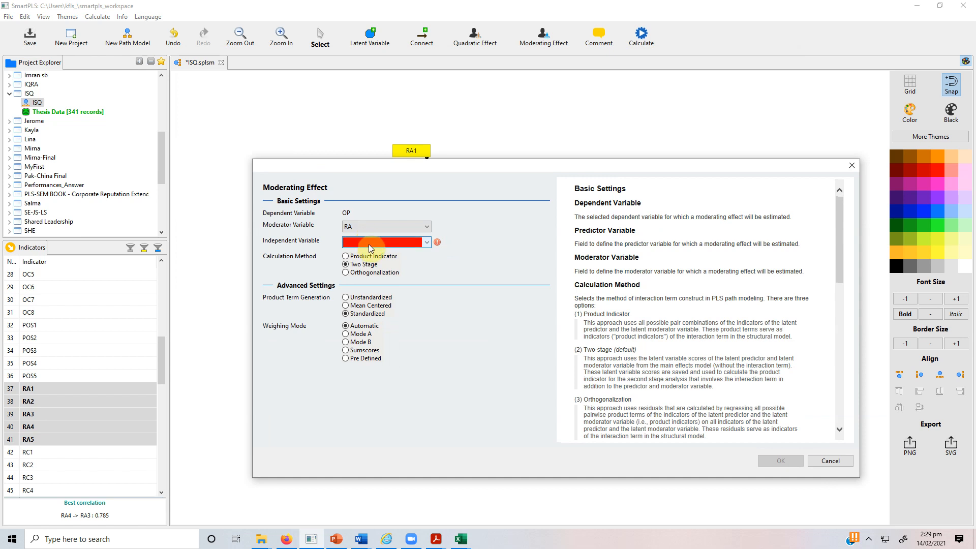
pyautogui.click(369, 244)
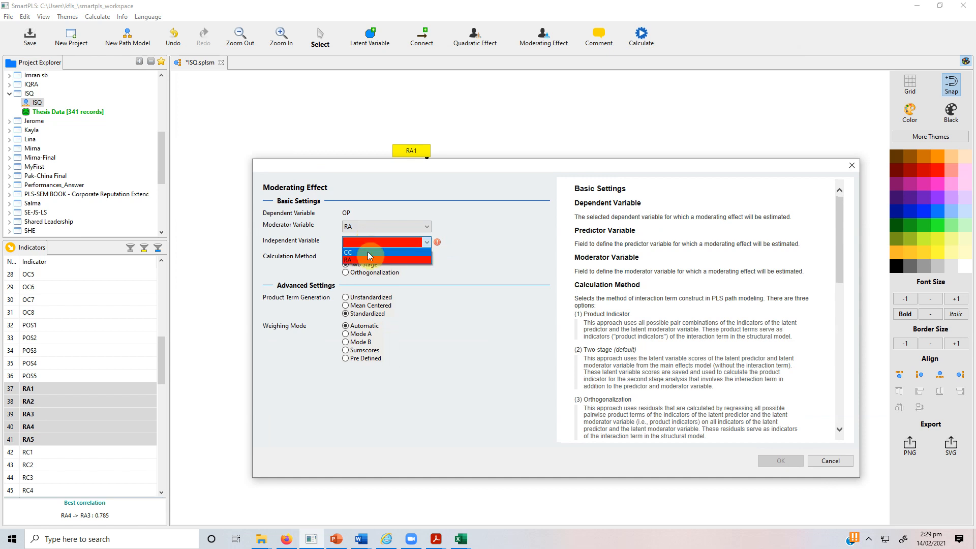
pyautogui.click(369, 252)
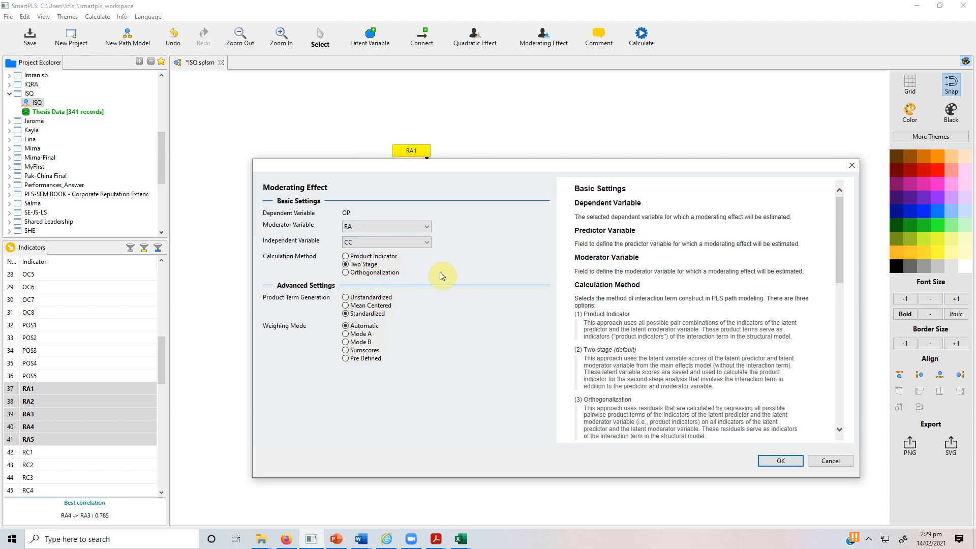
# - Set the moderating effect's calculation method to Product Indicator and create the interaction term
pyautogui.click(366, 256)
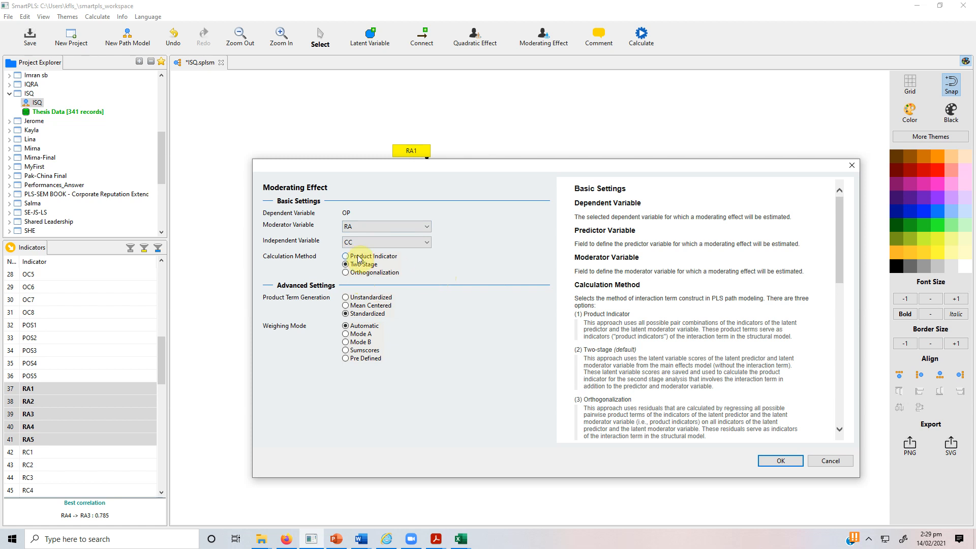
pyautogui.moveTo(396, 164); pyautogui.dragTo(371, 119)
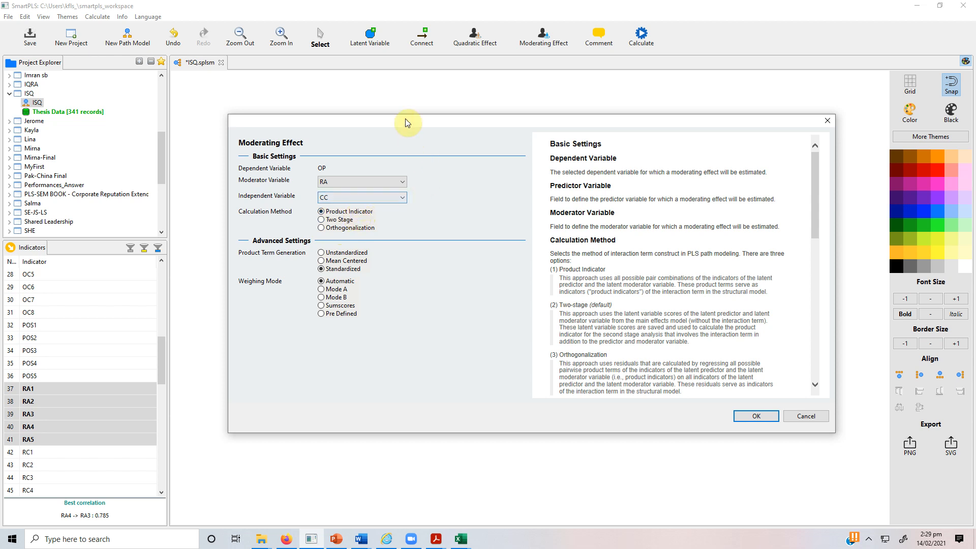
pyautogui.moveTo(404, 118); pyautogui.dragTo(305, 166)
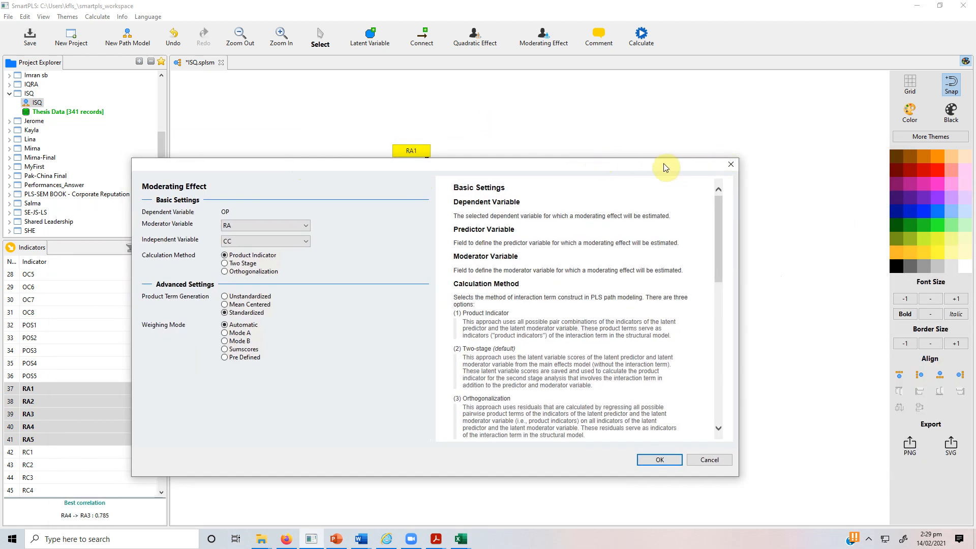
pyautogui.moveTo(664, 167); pyautogui.dragTo(721, 169)
pyautogui.moveTo(197, 171); pyautogui.dragTo(218, 264)
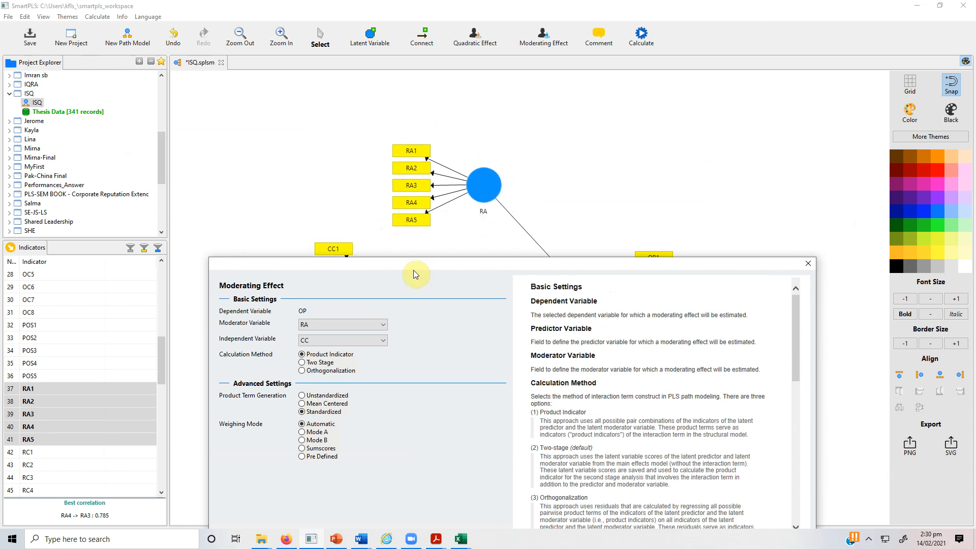
pyautogui.moveTo(409, 270); pyautogui.dragTo(407, 140)
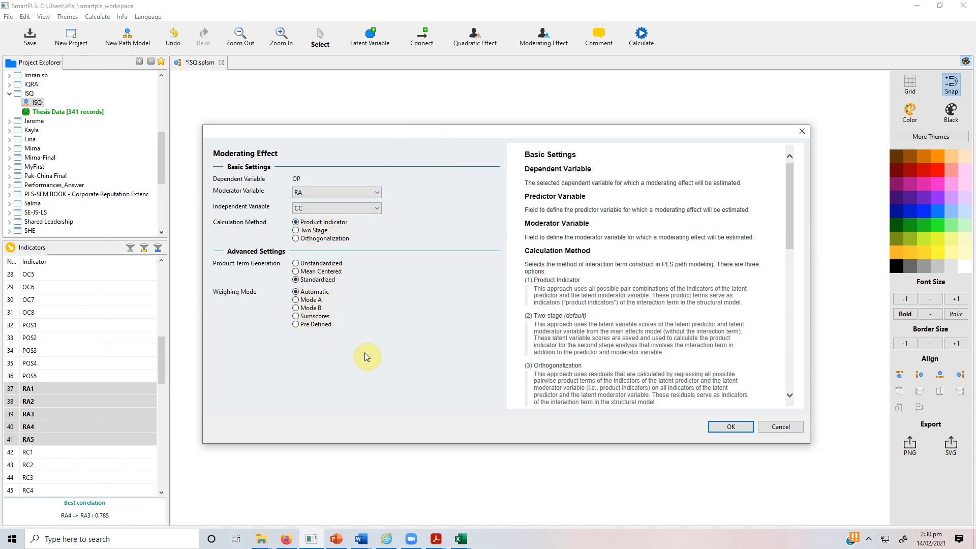
pyautogui.click(731, 427)
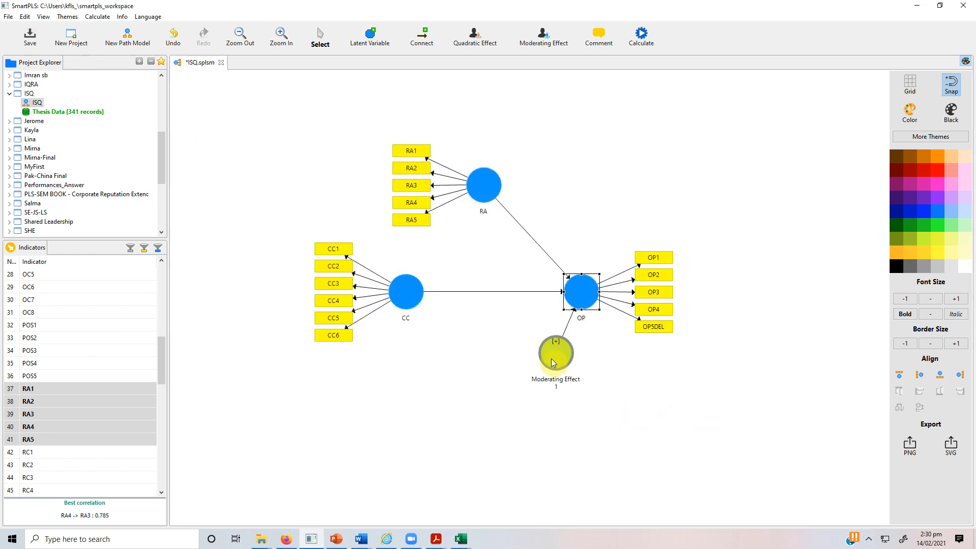
# - Place the moderating effect construct directly below OP and rename it Mod_RA_CC_OP
pyautogui.moveTo(585, 375); pyautogui.dragTo(581, 388)
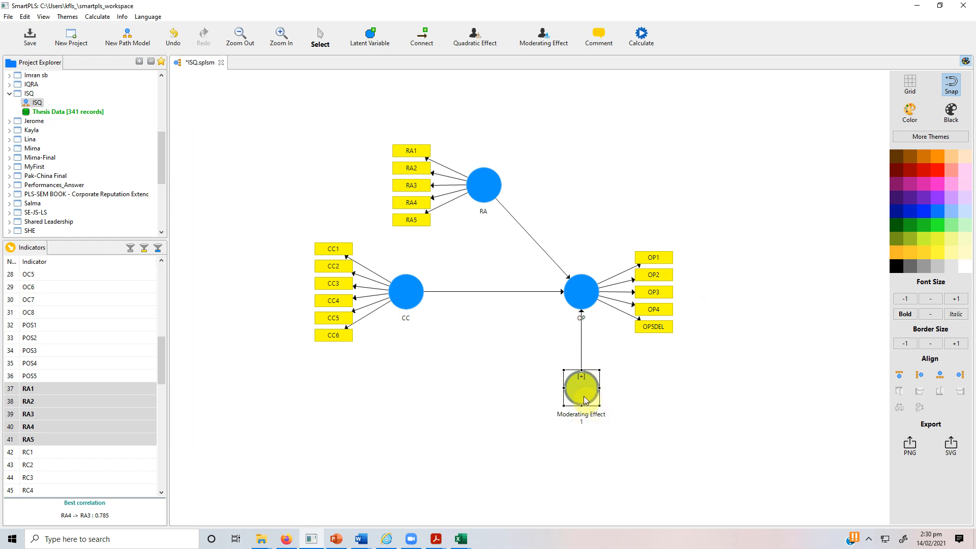
pyautogui.rightClick(584, 400)
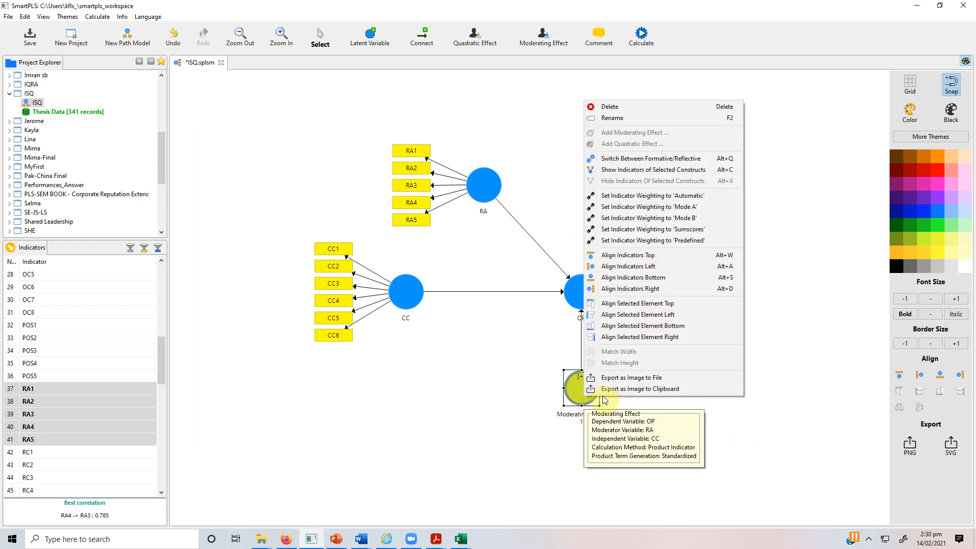
pyautogui.click(582, 407)
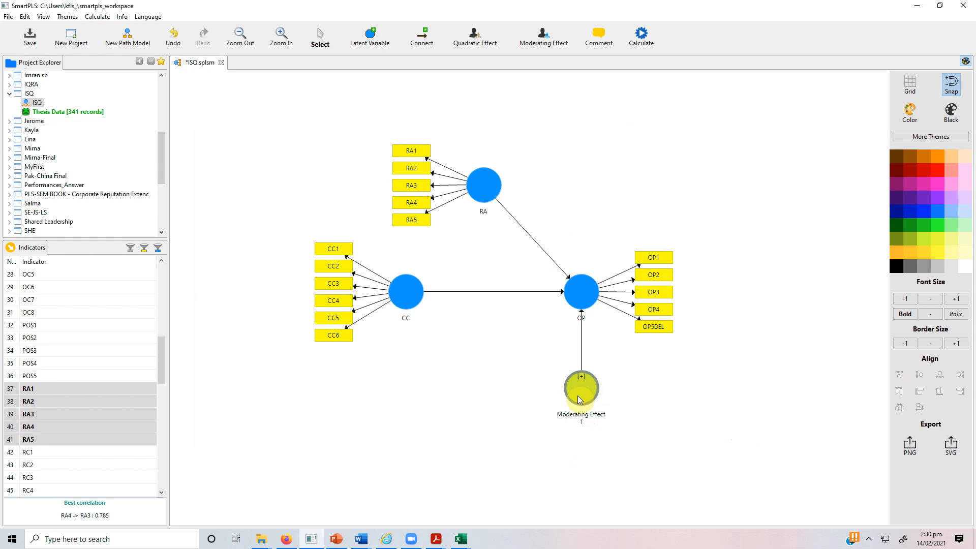
pyautogui.moveTo(585, 387)
pyautogui.rightClick(578, 385)
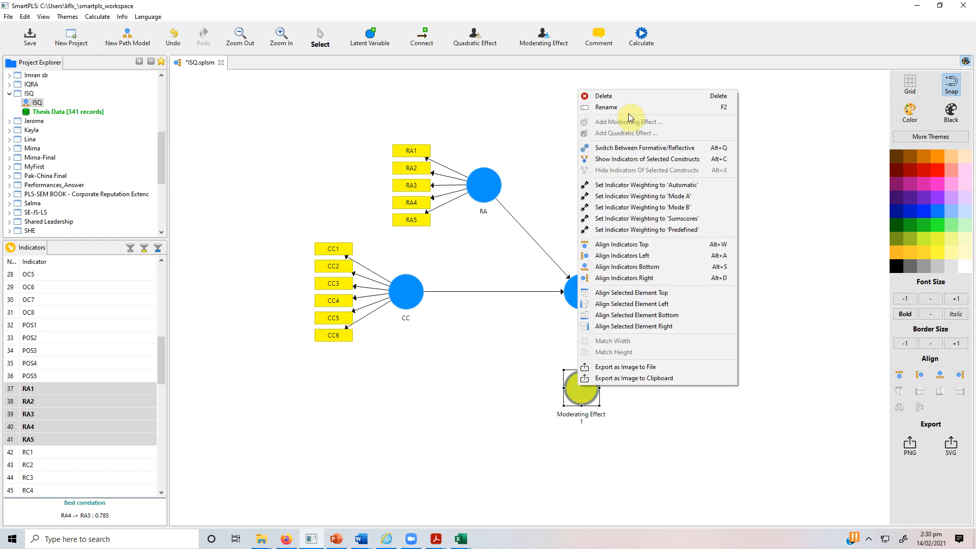
pyautogui.click(605, 108)
pyautogui.write('Mod_RA_C')
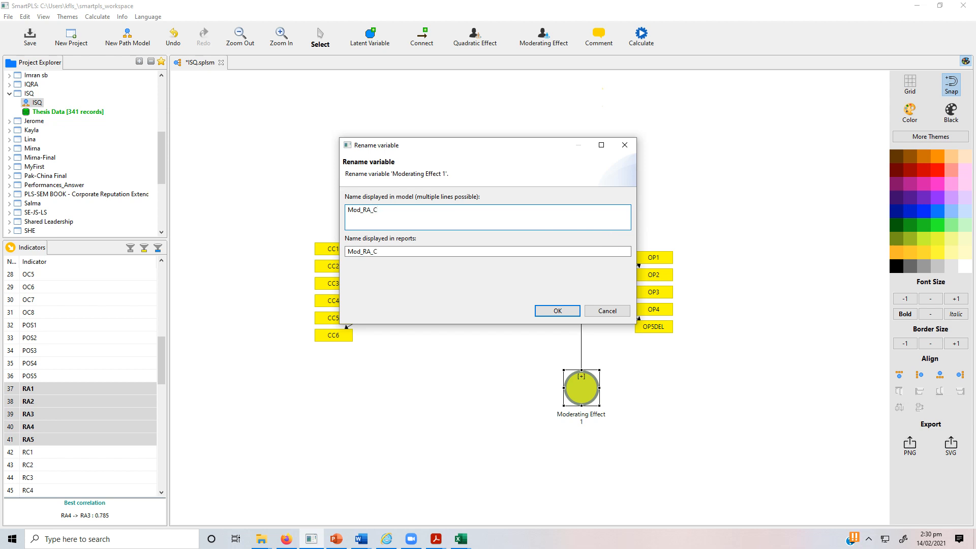
pyautogui.write('C_OP')
pyautogui.click(558, 310)
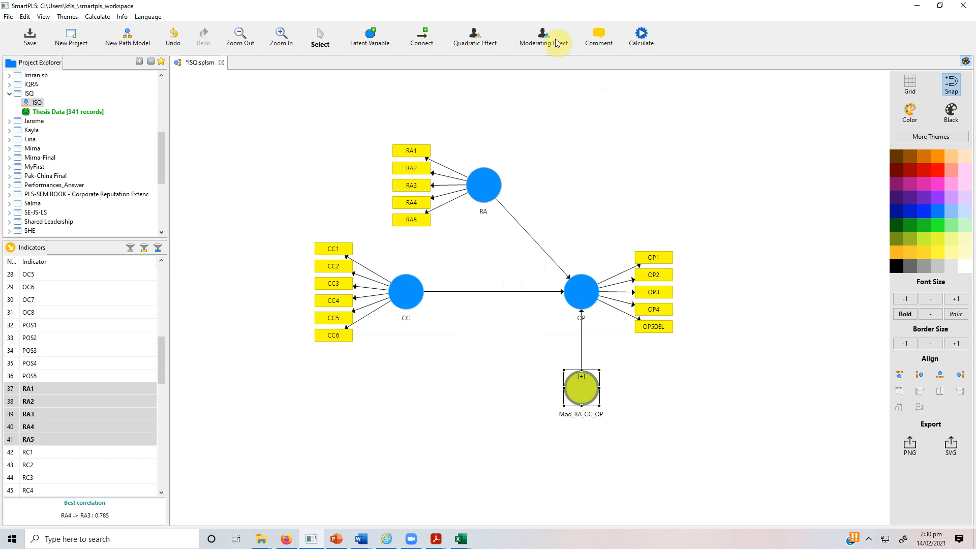
# - Run complete bootstrapping on the moderation model with 500 subsamples and the path weighting scheme, opening the full report
pyautogui.click(640, 35)
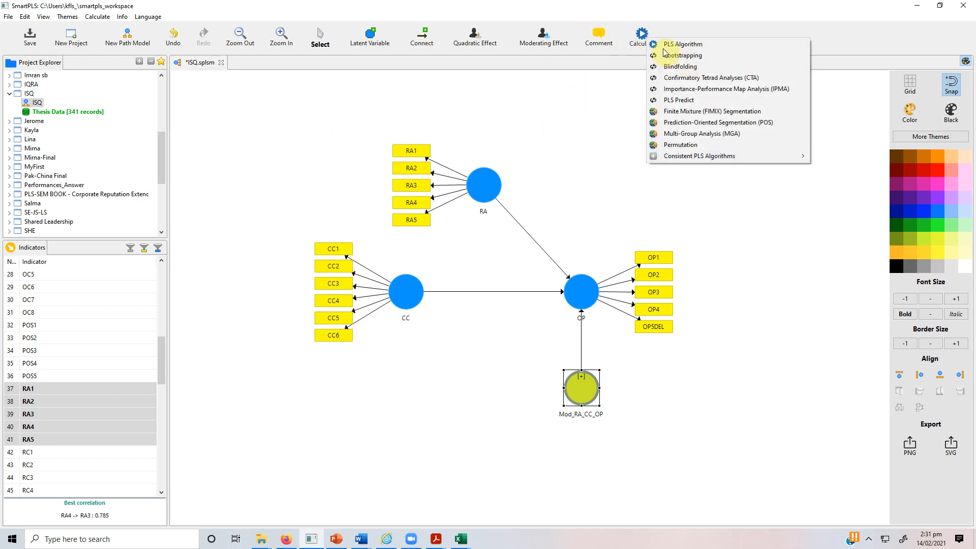
pyautogui.click(684, 56)
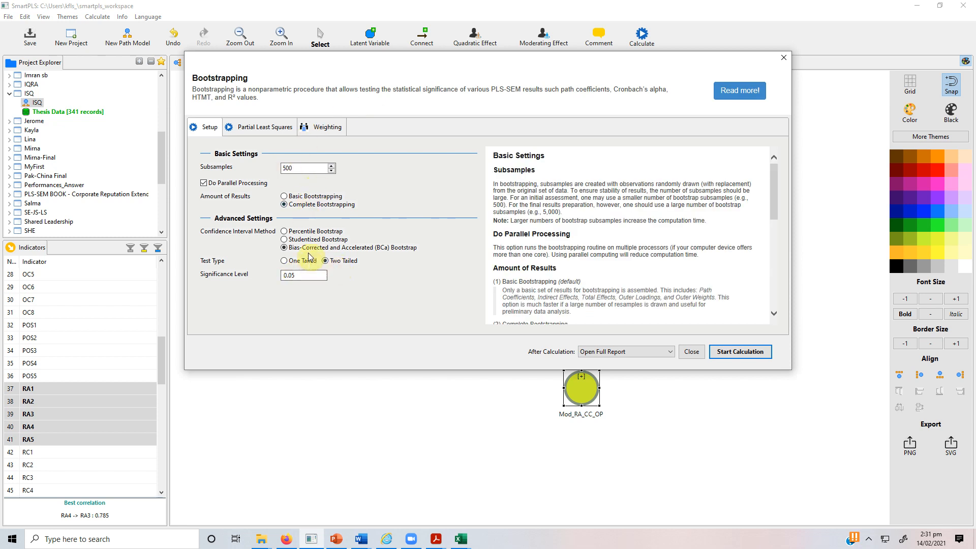
pyautogui.click(264, 127)
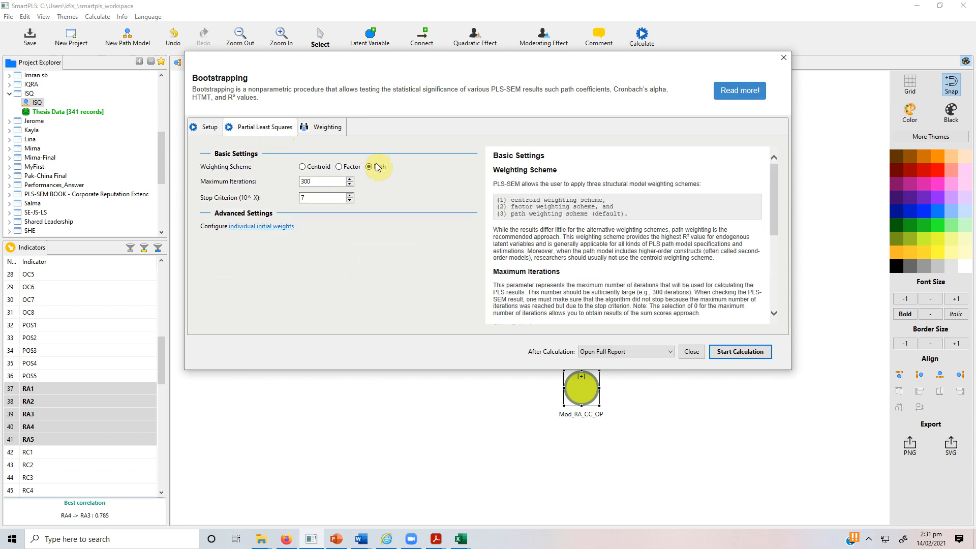
pyautogui.click(746, 351)
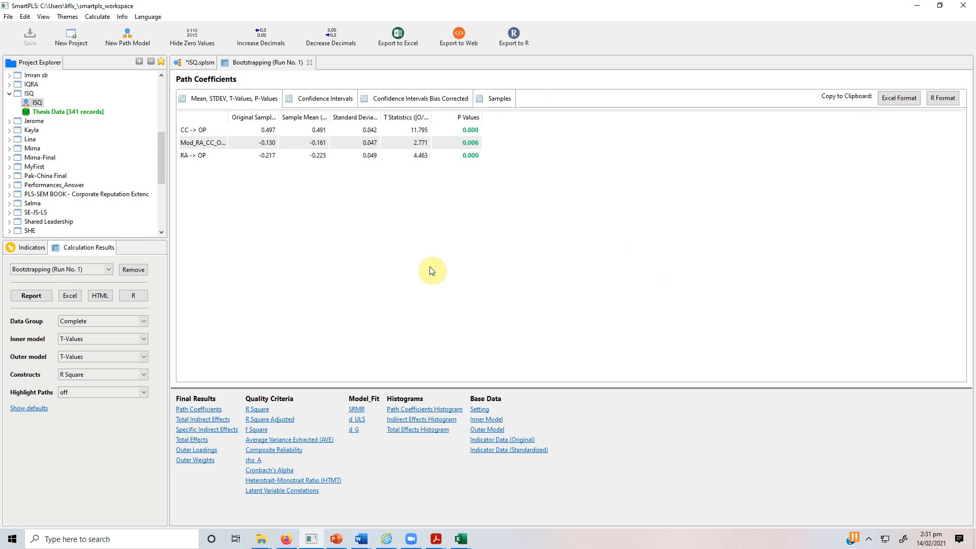
# - Widen the path name column in the bootstrapping report and compare the path coefficients with the model diagram
pyautogui.moveTo(229, 121); pyautogui.dragTo(271, 123)
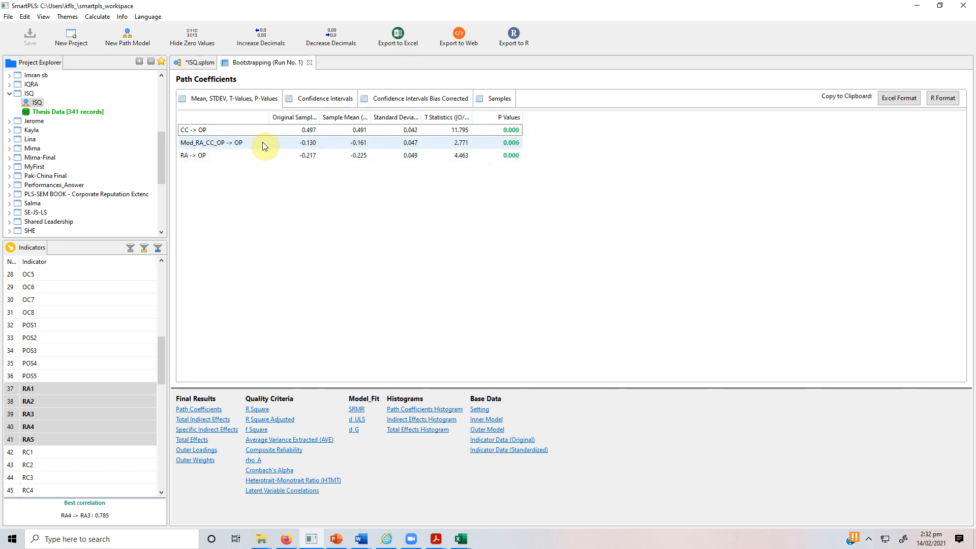
pyautogui.click(200, 63)
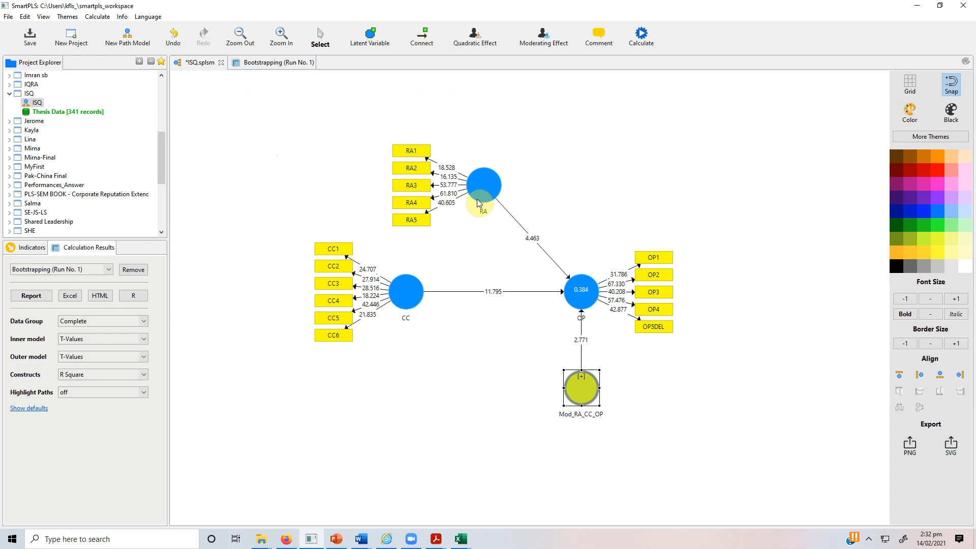
pyautogui.click(419, 306)
pyautogui.click(584, 304)
pyautogui.click(279, 63)
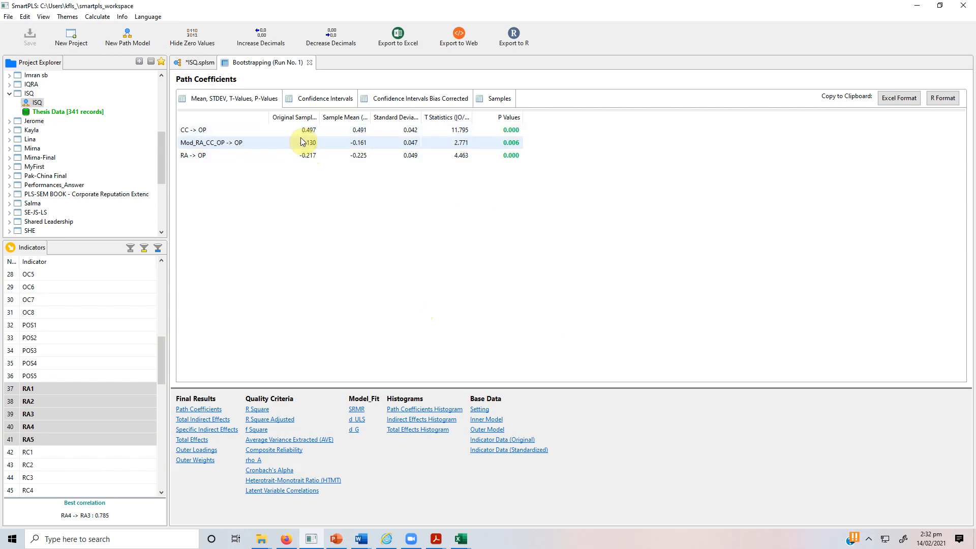
pyautogui.click(206, 62)
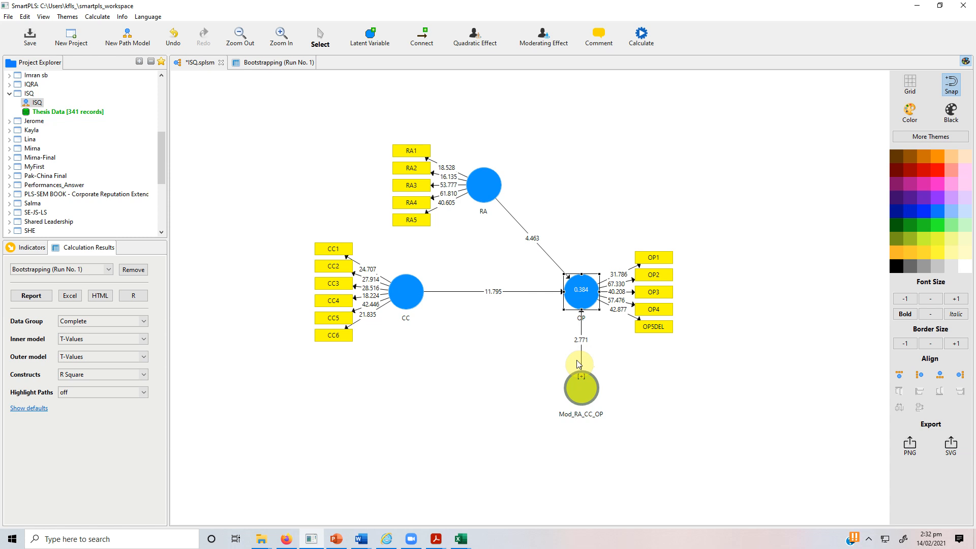
pyautogui.click(271, 63)
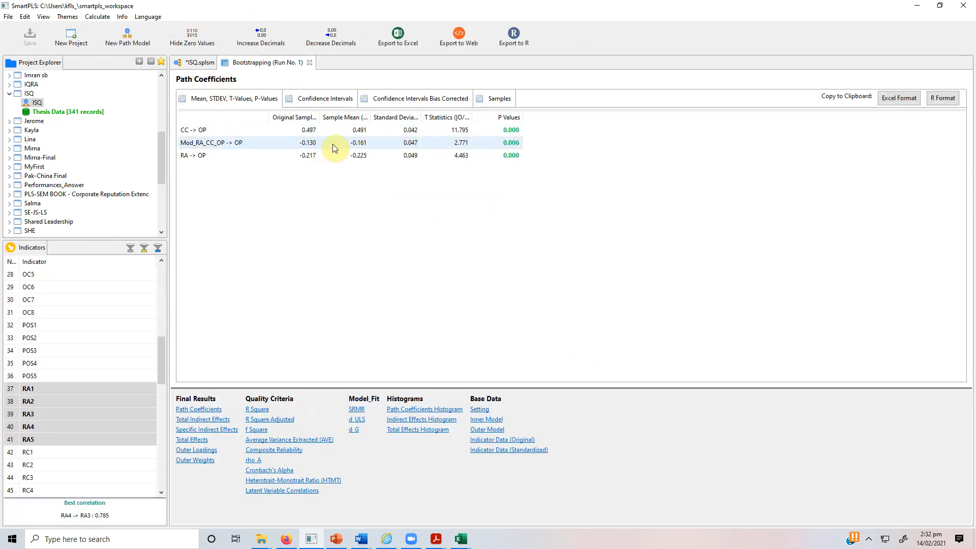
# - Widen the Original Sample column in the bootstrapping path coefficients, and check the two-way interaction plot in the Moderation Graph Results workbook in Excel
pyautogui.moveTo(320, 117); pyautogui.dragTo(354, 117)
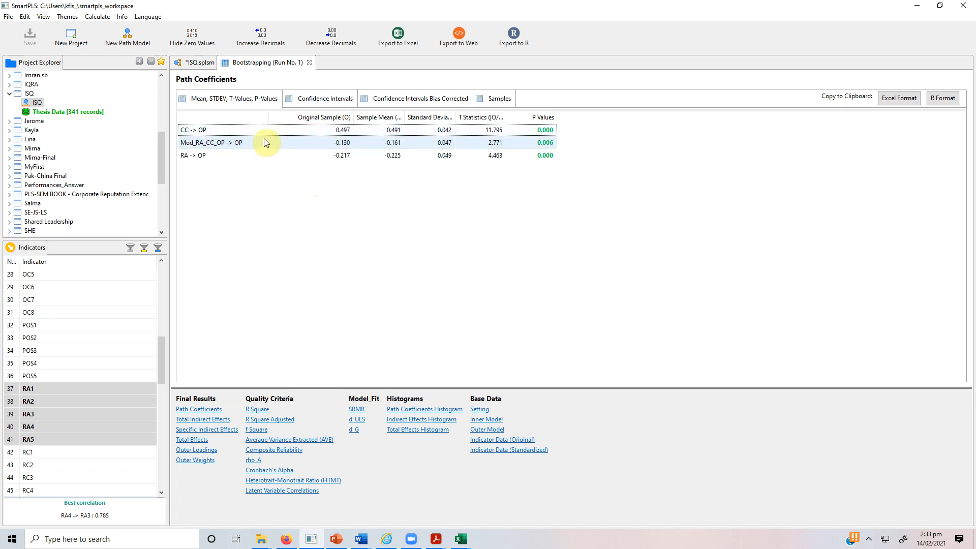
pyautogui.click(187, 65)
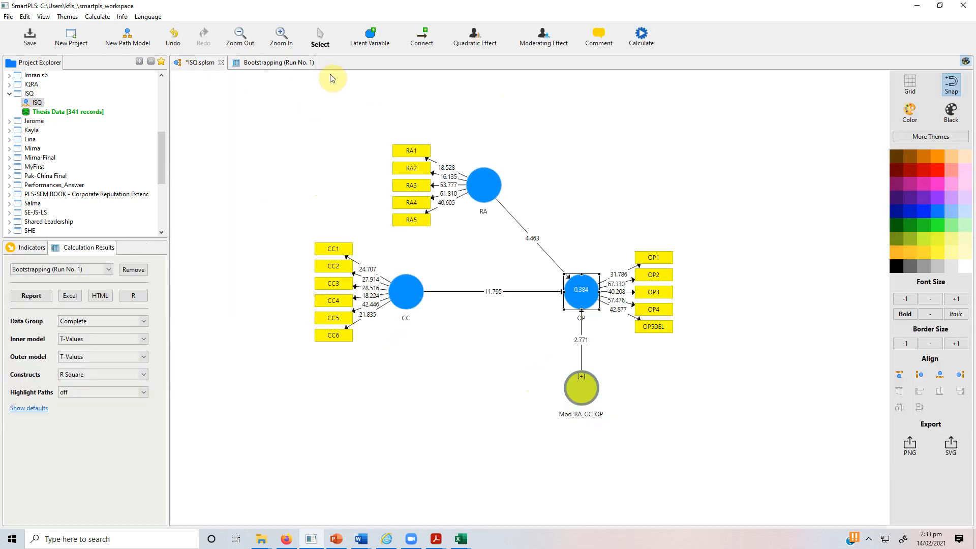
pyautogui.click(640, 38)
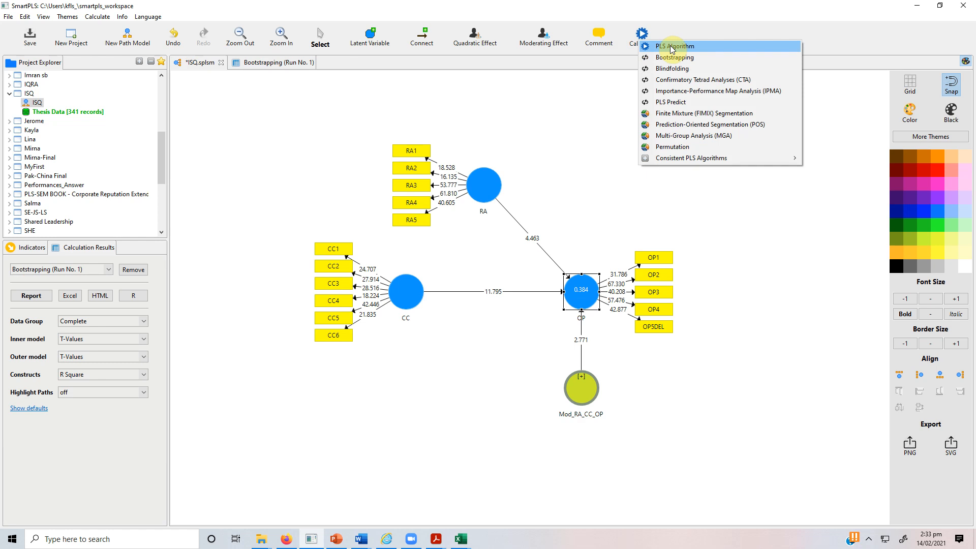
pyautogui.click(461, 538)
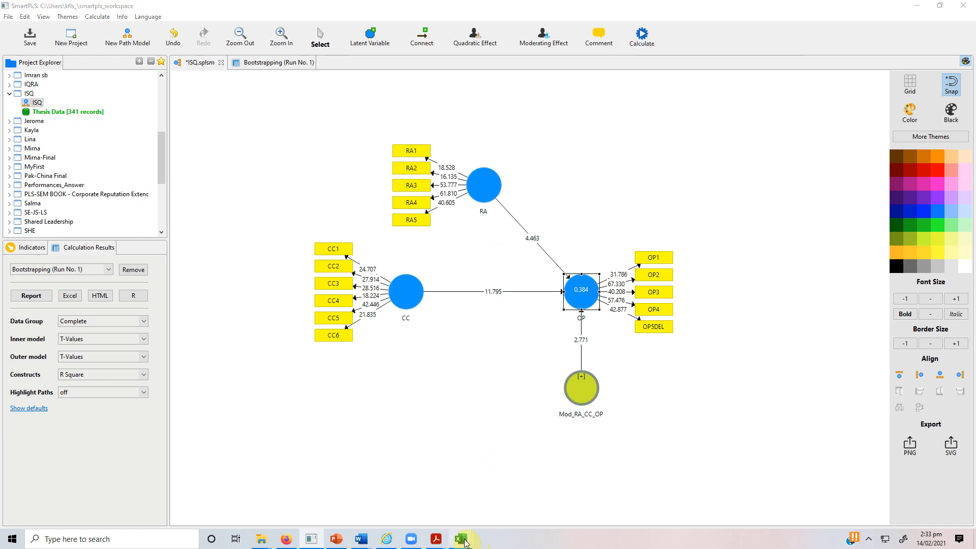
pyautogui.click(537, 500)
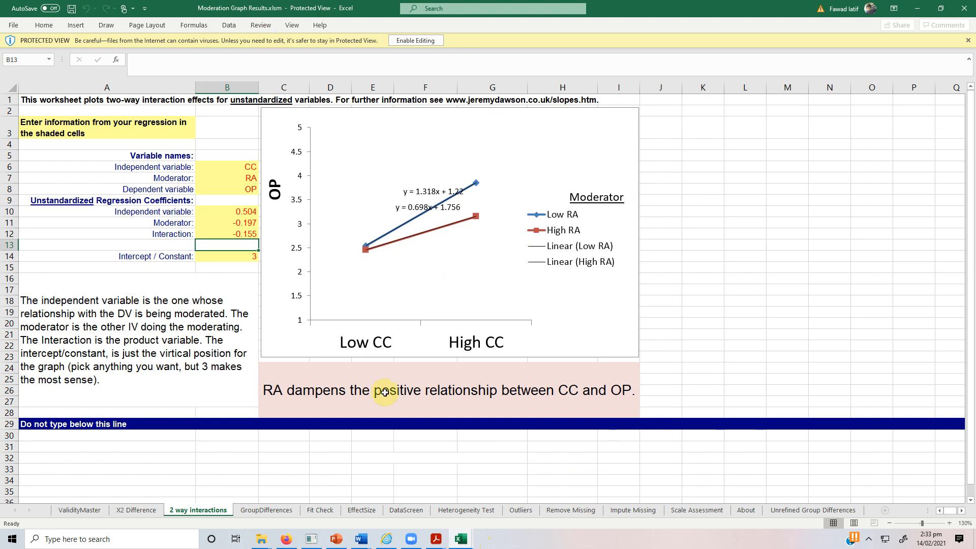
pyautogui.moveTo(307, 544)
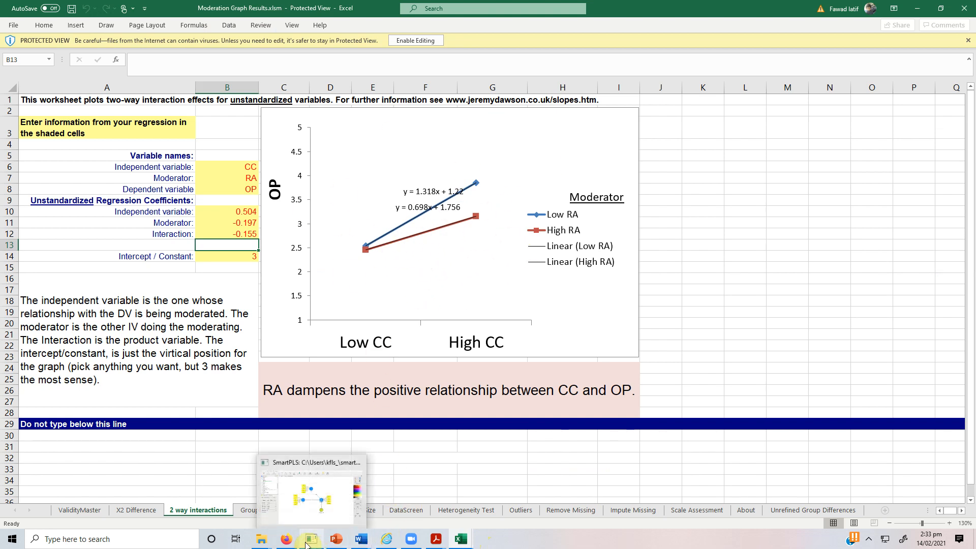
pyautogui.click(310, 516)
pyautogui.click(273, 63)
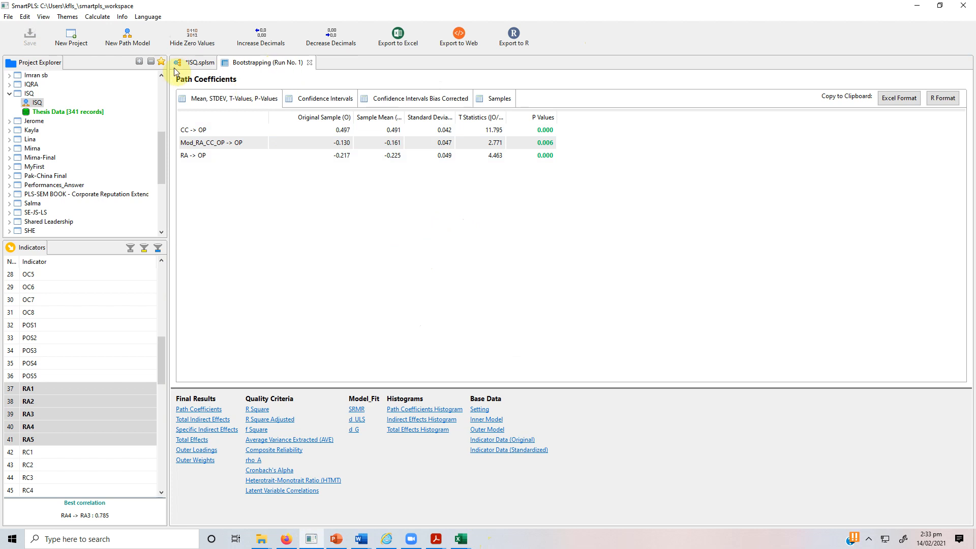
# - Run the PLS Algorithm on the ISQ path model in SmartPLS and open the Simple Slope Analysis of Mod_RA_CC_OP
pyautogui.click(195, 62)
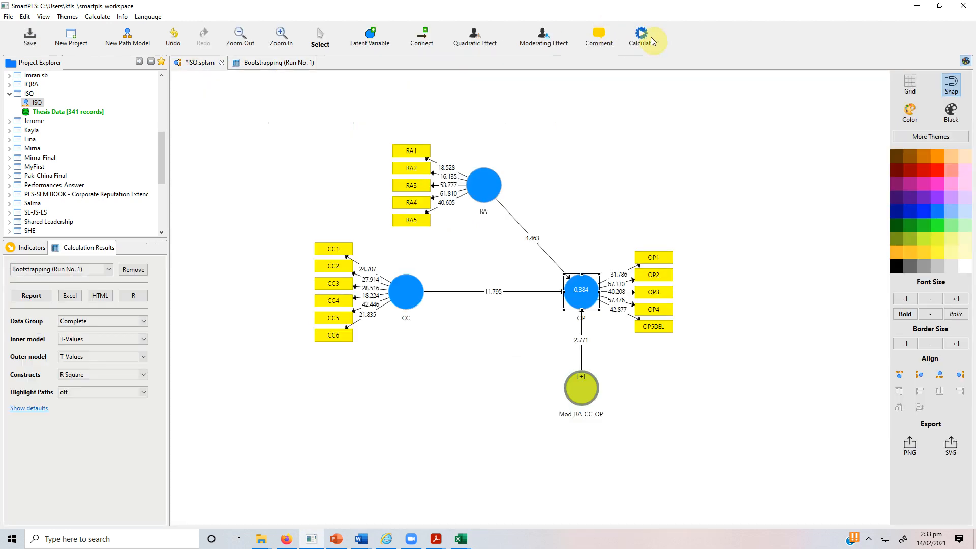
pyautogui.click(635, 40)
pyautogui.click(666, 43)
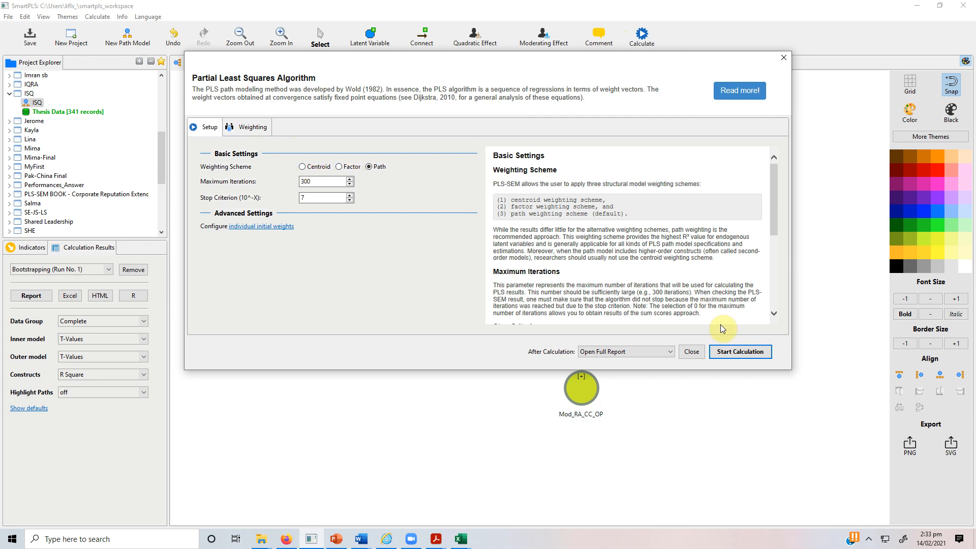
pyautogui.click(742, 352)
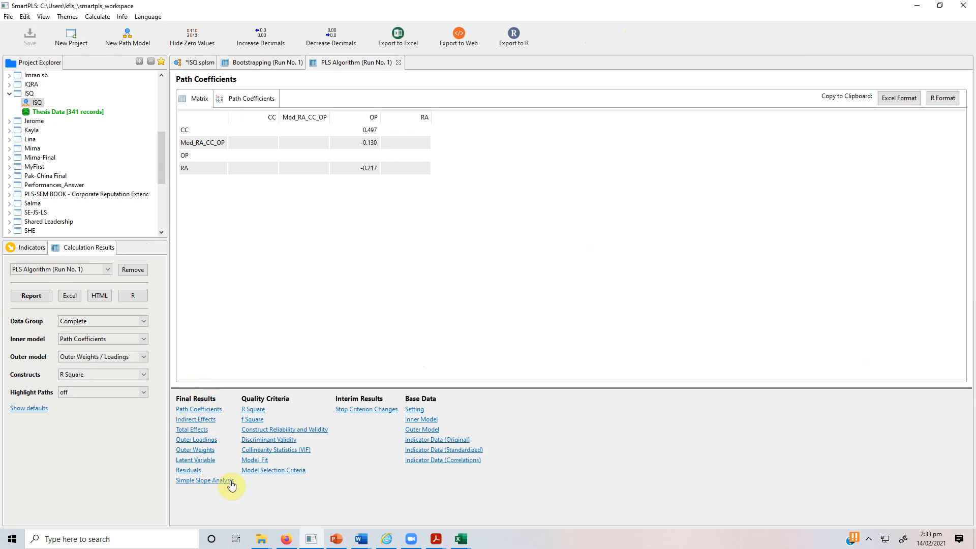
pyautogui.click(225, 482)
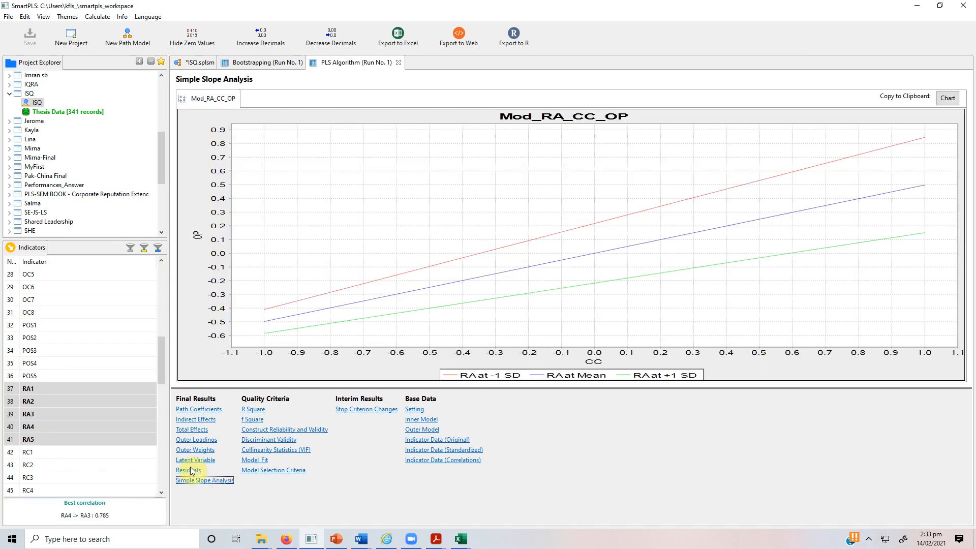
pyautogui.click(947, 100)
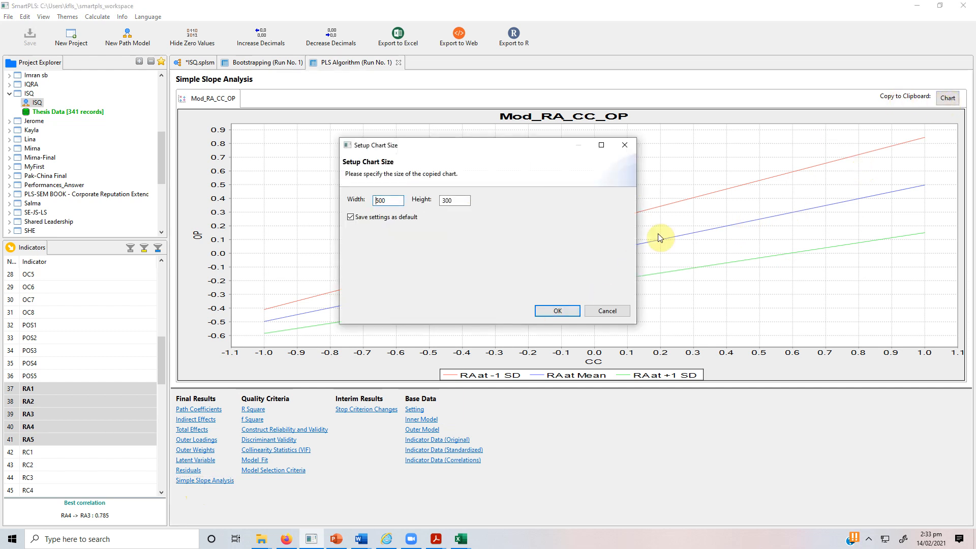
pyautogui.click(610, 310)
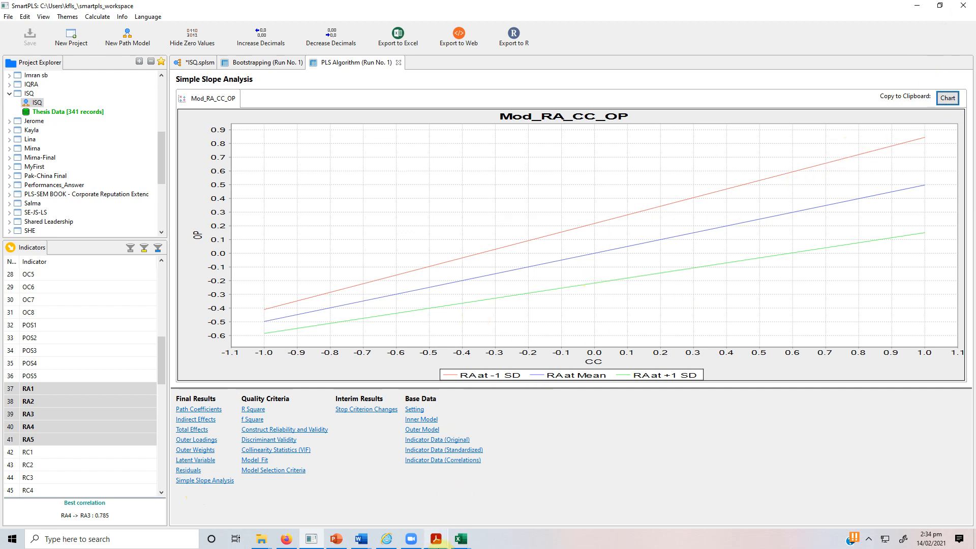
pyautogui.moveTo(466, 543)
pyautogui.click(528, 503)
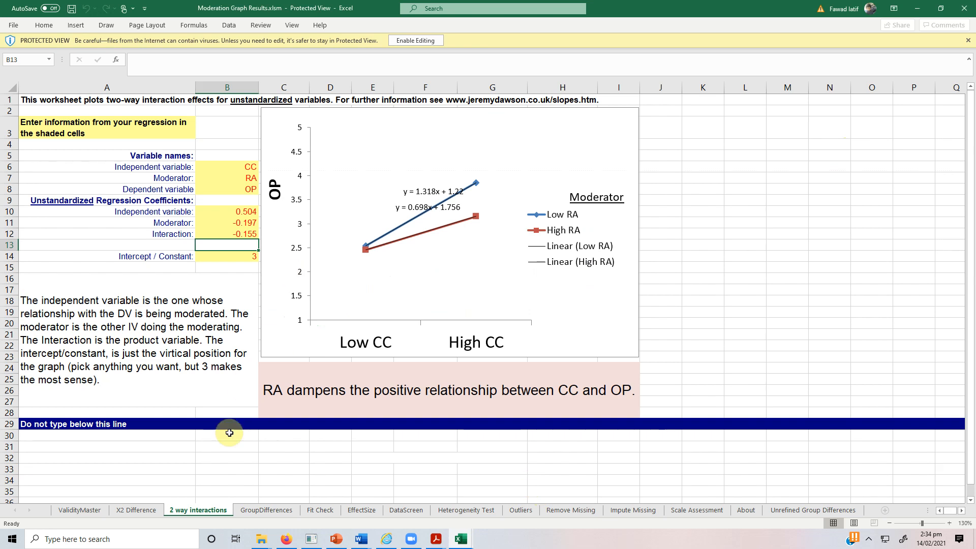
# - Add a new blank worksheet to the Validity Calculator workbook in Excel, undoing the paste of unrelated clipboard text
pyautogui.moveTo(461, 538)
pyautogui.click(456, 493)
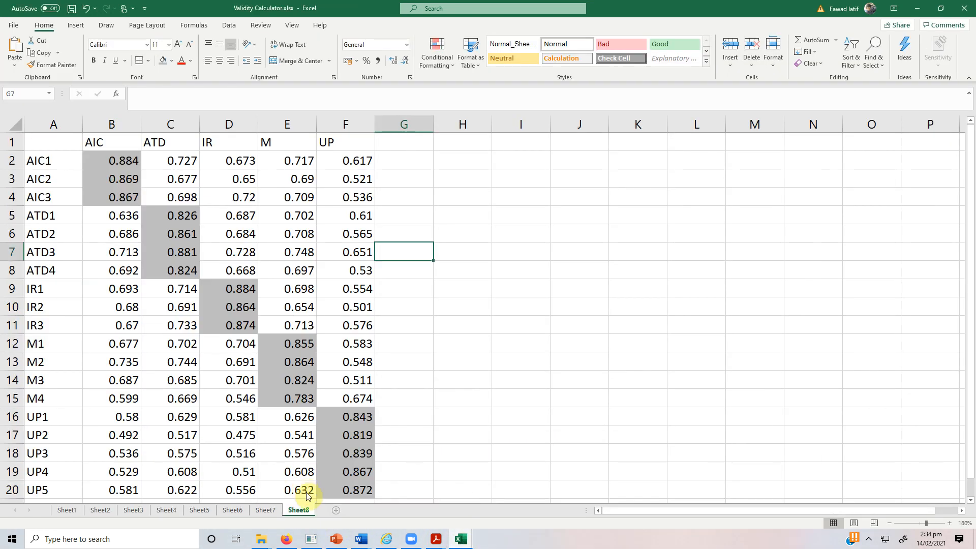
pyautogui.click(335, 509)
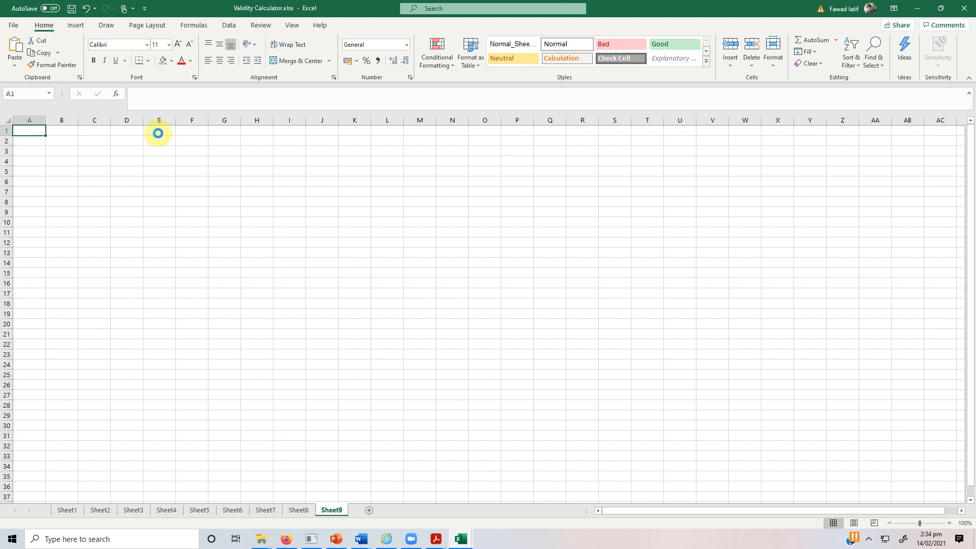
pyautogui.hotkey('ctrl', 'v')
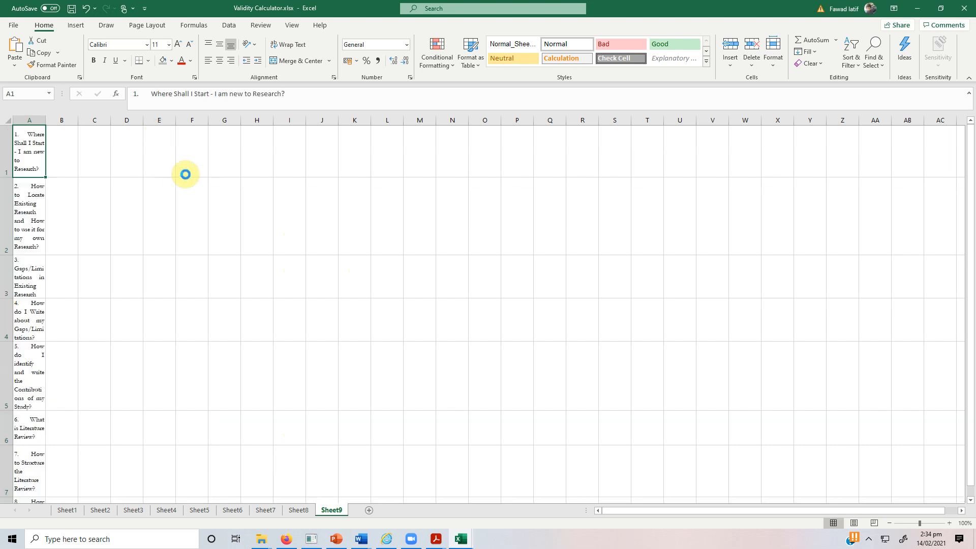
pyautogui.hotkey('ctrl', 'z')
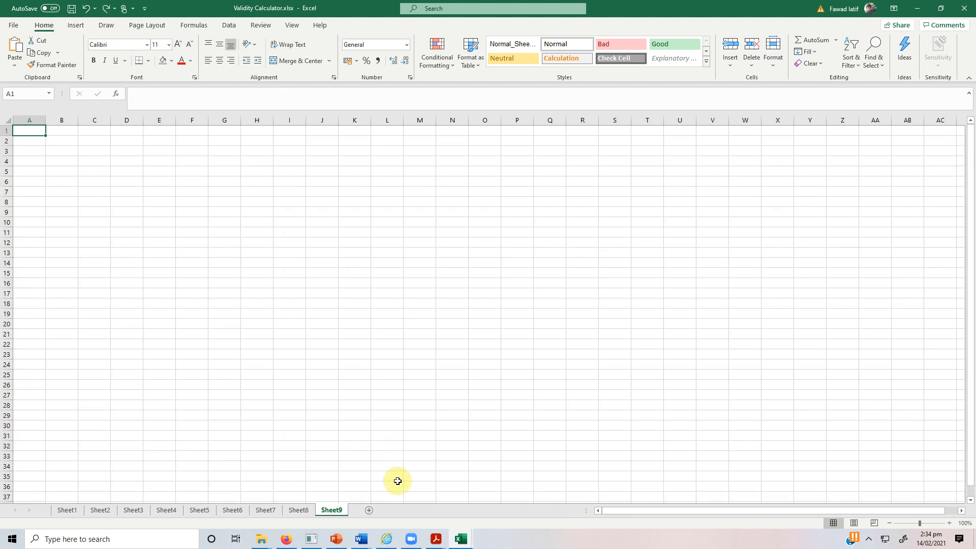
# - Copy the Mod_RA_CC_OP simple slope chart from SmartPLS into the new Excel worksheet and enlarge it to span about columns A to R
pyautogui.click(314, 539)
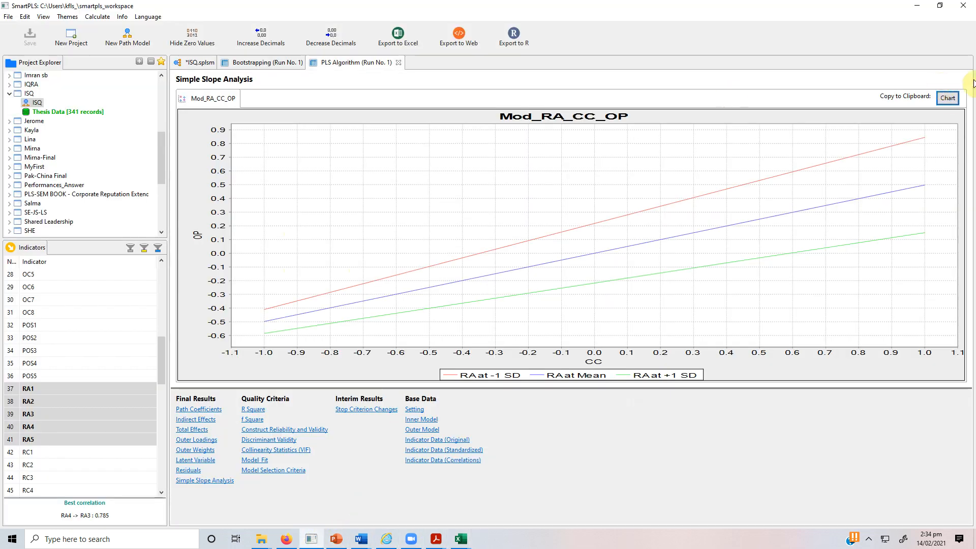
pyautogui.click(947, 98)
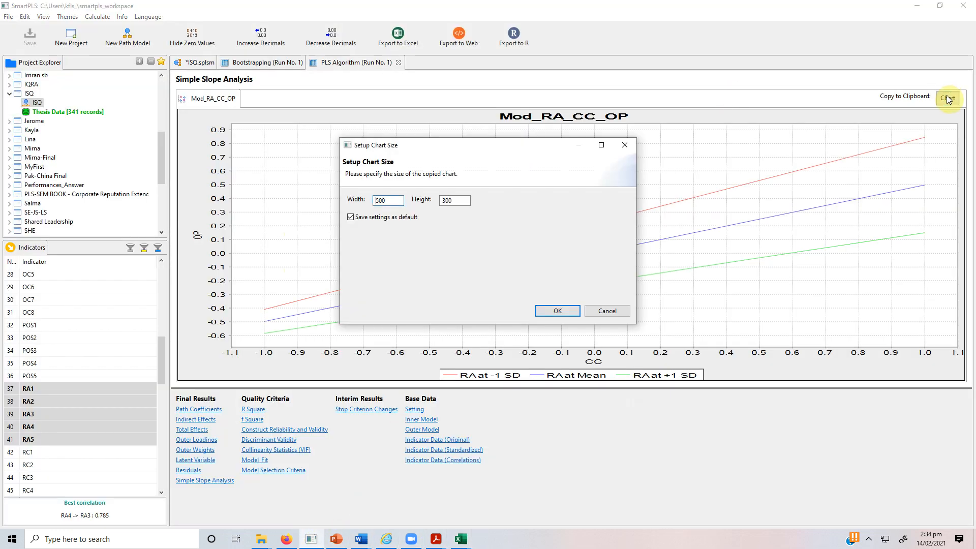
pyautogui.click(541, 310)
pyautogui.moveTo(462, 541)
pyautogui.click(421, 511)
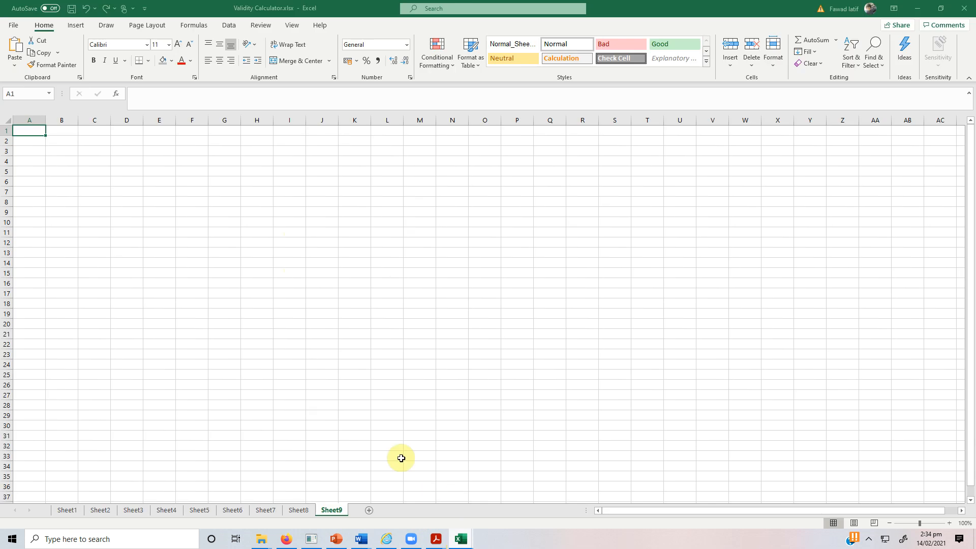
pyautogui.hotkey('ctrl', 'v')
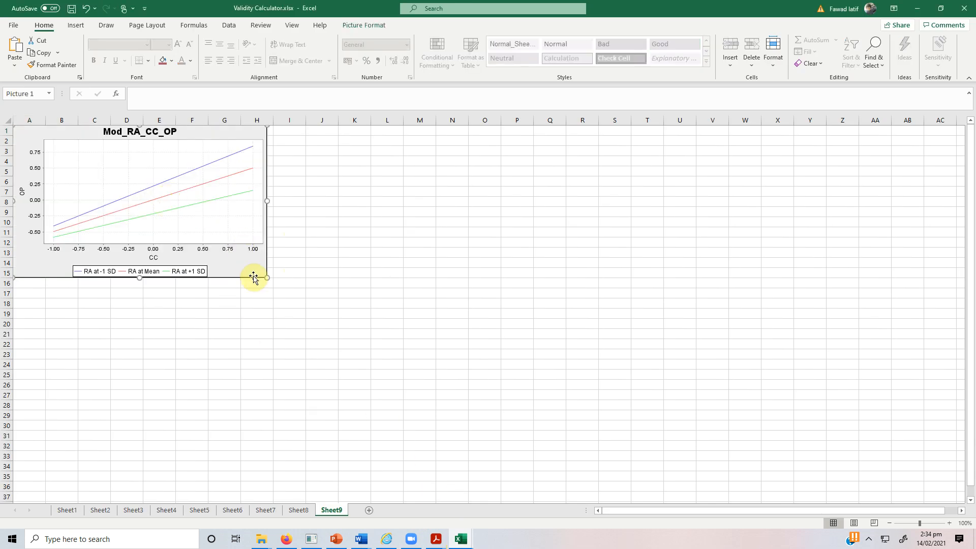
pyautogui.moveTo(362, 331); pyautogui.dragTo(609, 481)
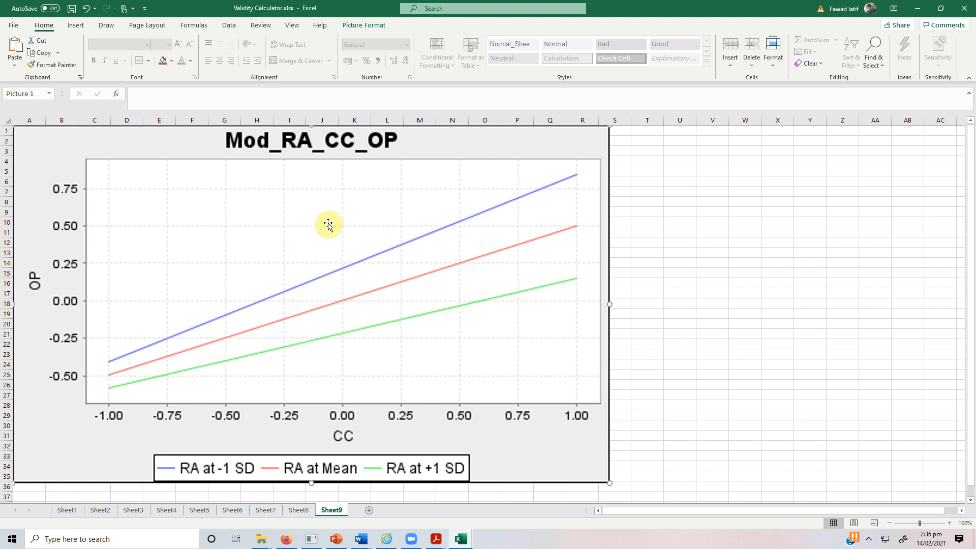
# - In the Moderation Graph Results workbook, change the moderator variable name on the 2 way interactions sheet to POS
pyautogui.moveTo(460, 540)
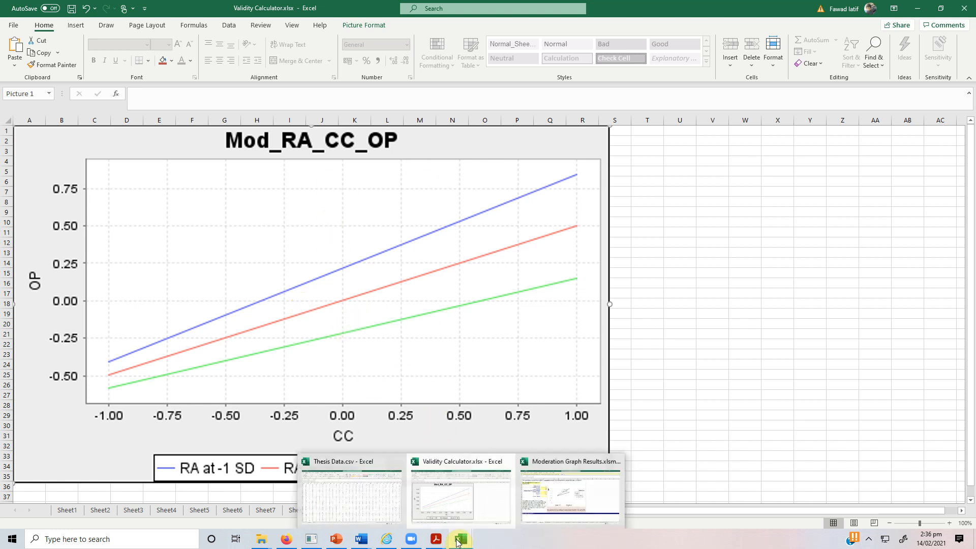
pyautogui.click(562, 495)
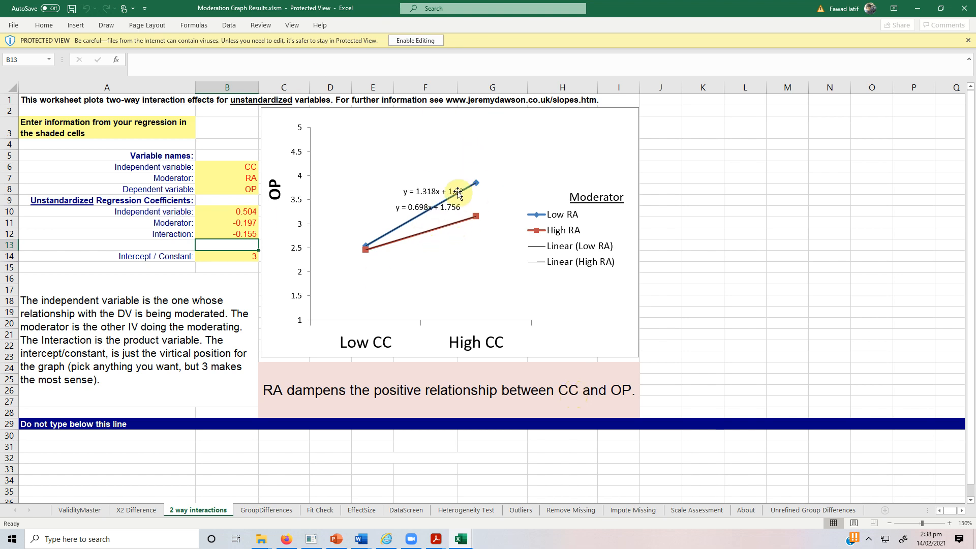
pyautogui.click(224, 224)
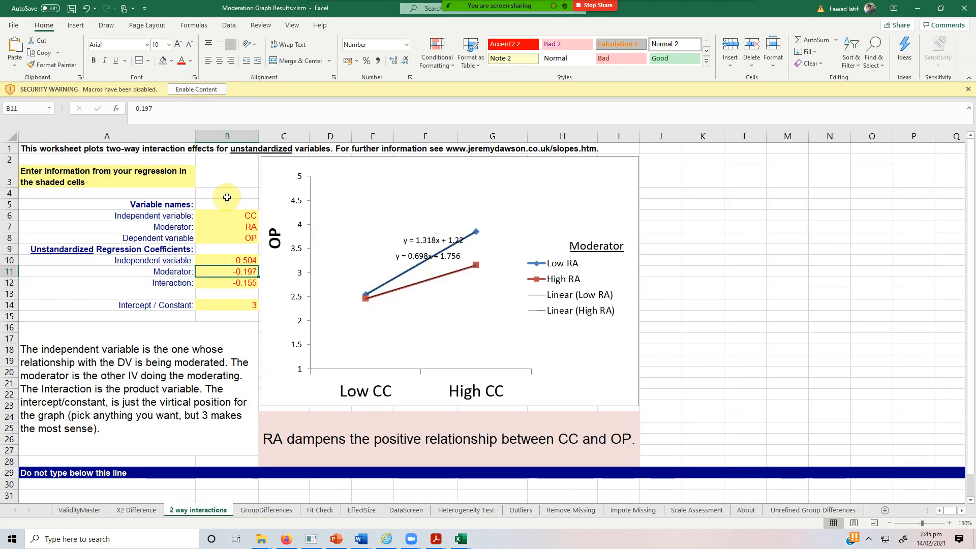
pyautogui.click(238, 228)
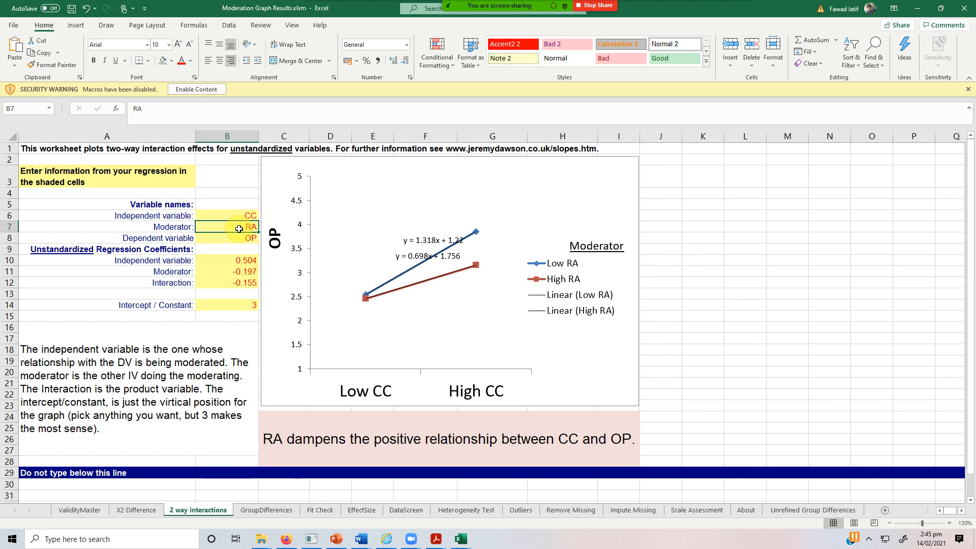
pyautogui.write('POS')
pyautogui.press('Return')
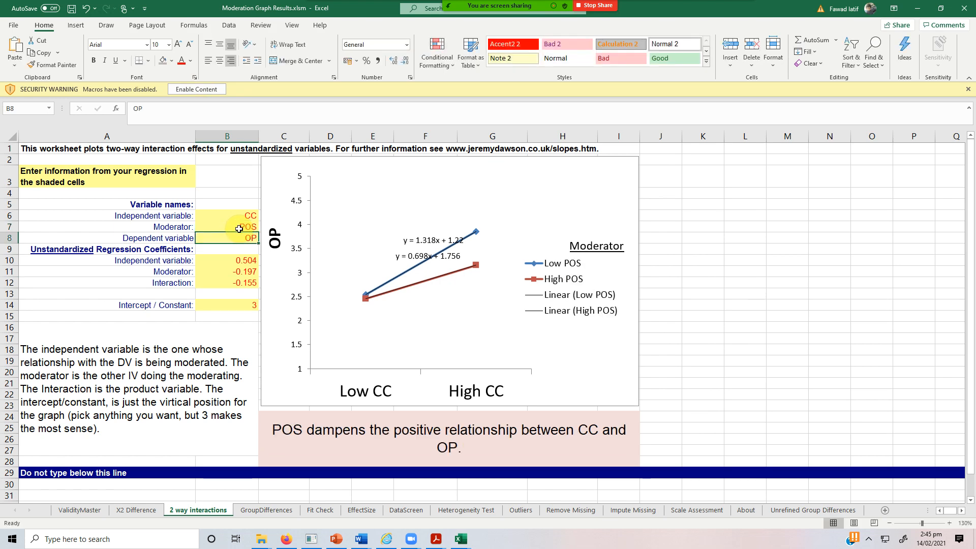
# - Switch to SmartPLS and view the path coefficients of Bootstrapping (Run No. 2) for the POS moderation model
pyautogui.click(237, 262)
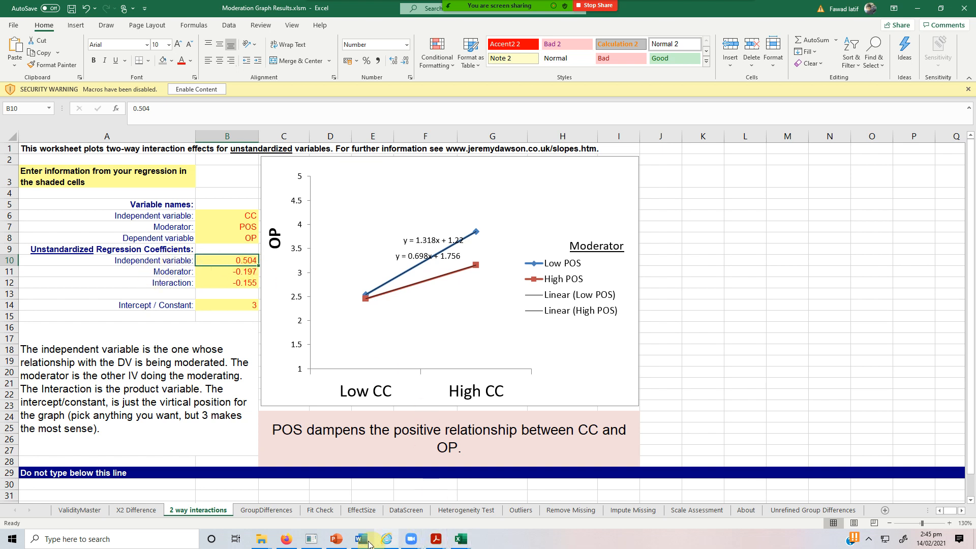
pyautogui.click(311, 538)
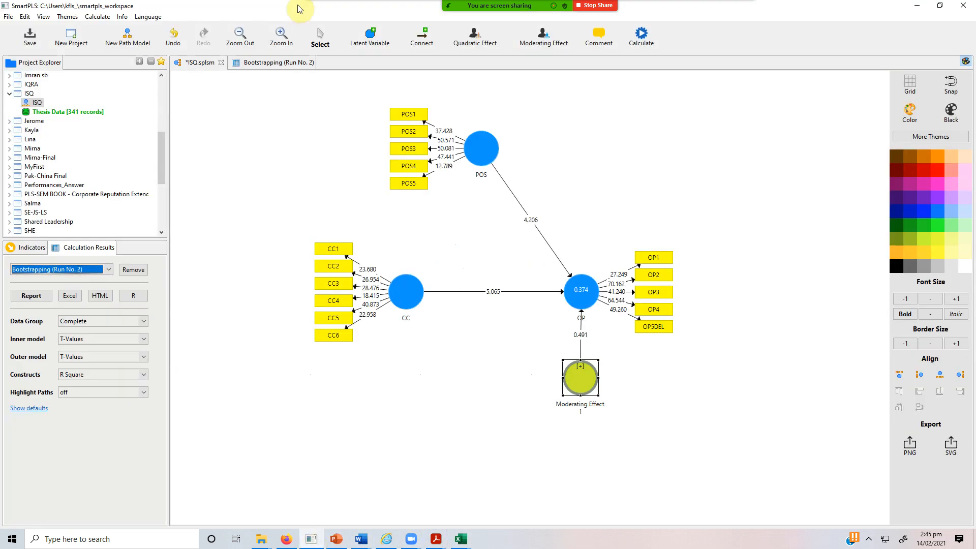
pyautogui.click(292, 62)
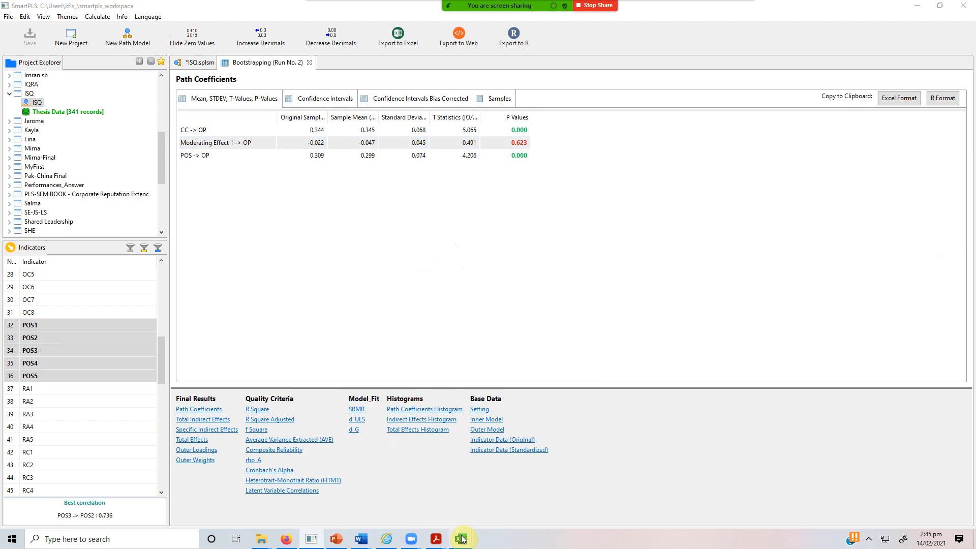
# - Set the Moderator regression coefficient in the Moderation Graph Results workbook in Excel to 0.197 by removing its minus sign
pyautogui.moveTo(461, 539)
pyautogui.click(546, 499)
pyautogui.click(227, 271)
pyautogui.click(173, 110)
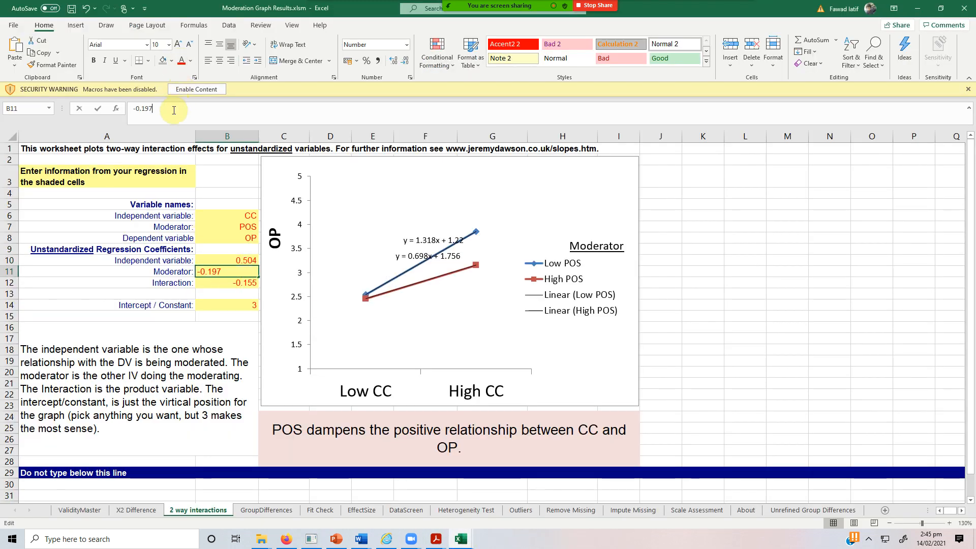
pyautogui.press('Delete')
pyautogui.press('Return')
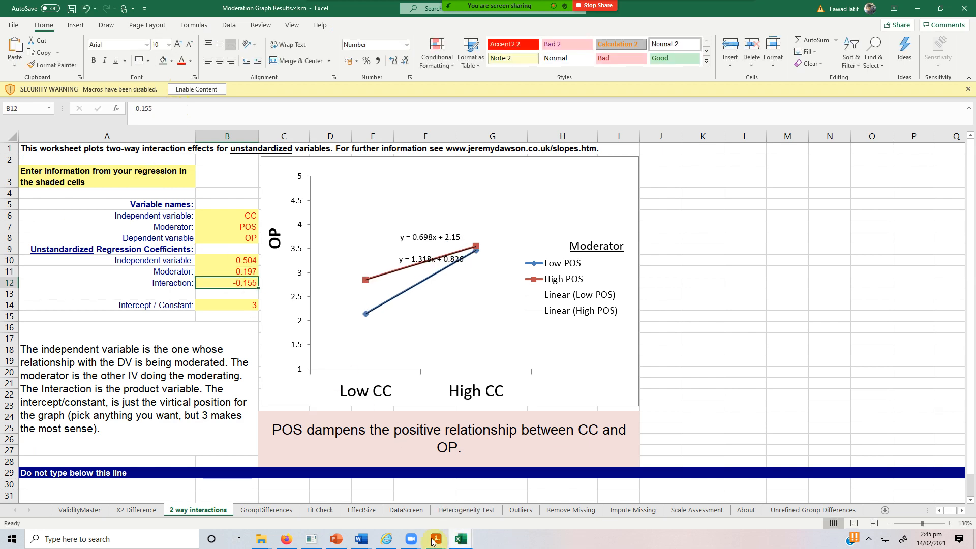
# - Return to SmartPLS and examine the POS -> OP and Moderating Effect 1 -> OP path coefficients
pyautogui.click(311, 540)
pyautogui.click(308, 160)
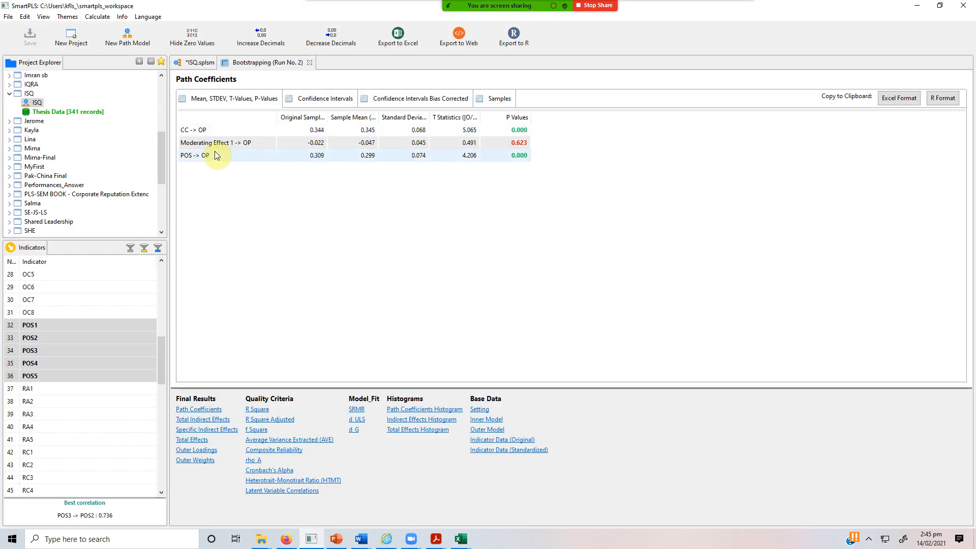
pyautogui.click(271, 146)
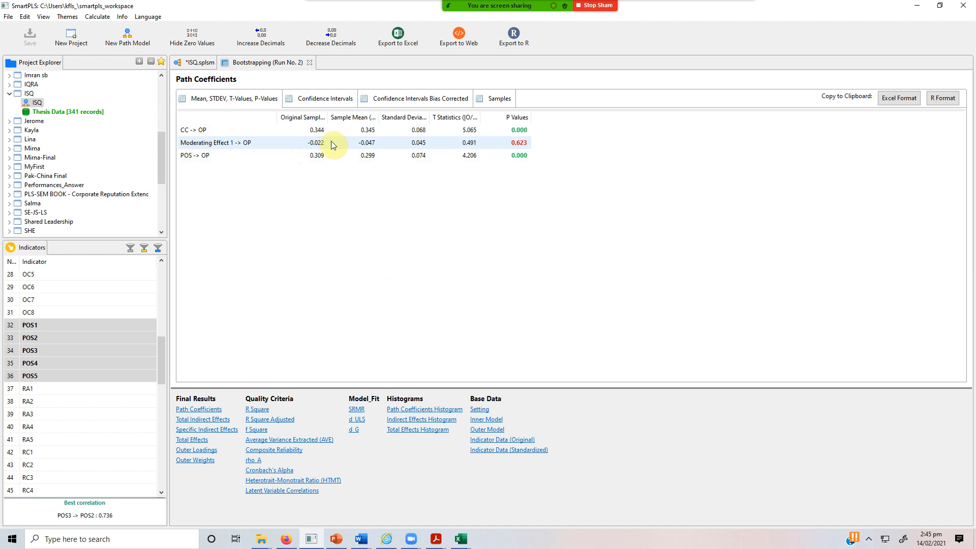
# - Switch to the Moderation Graph Results workbook in Excel and review the POS coefficients and two-way interaction plot
pyautogui.moveTo(460, 538)
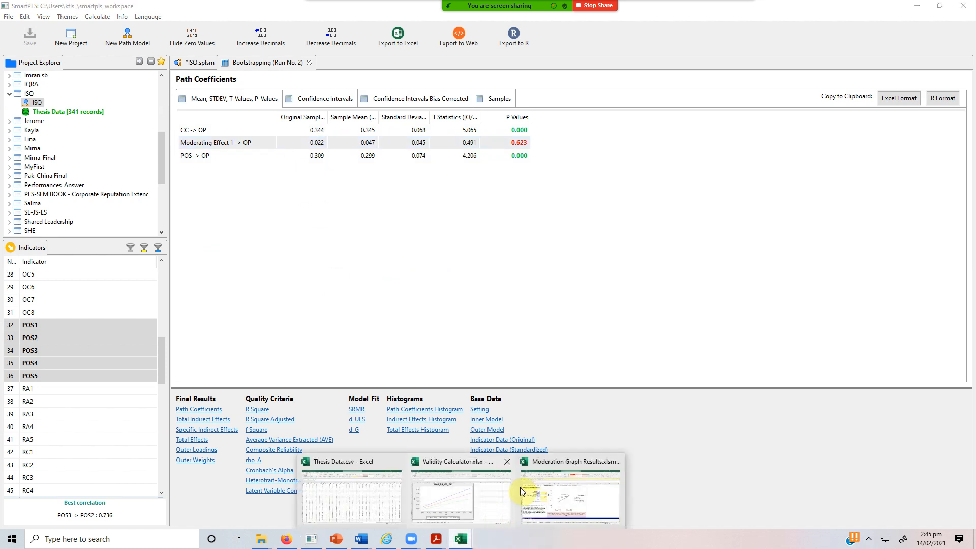
pyautogui.click(528, 495)
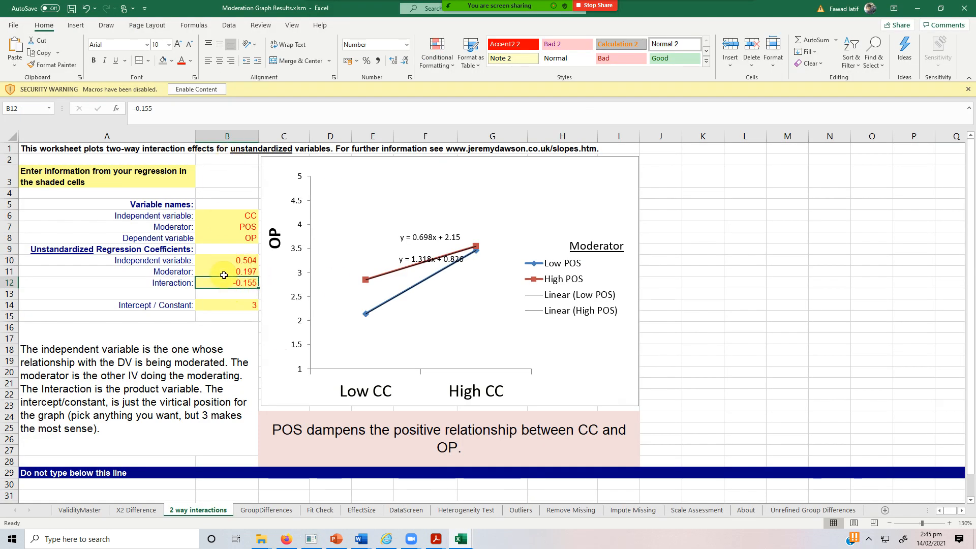
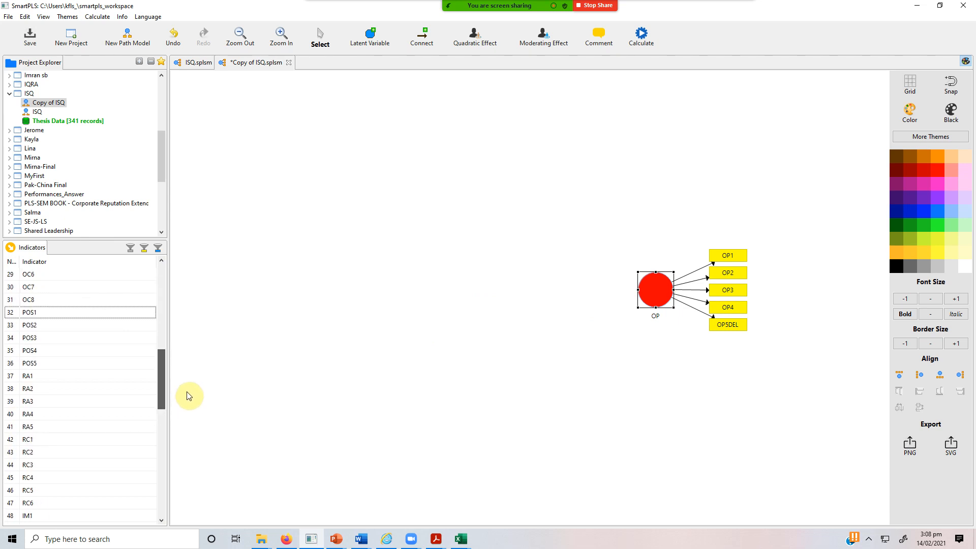
# - In the Copy of ISQ model in SmartPLS, create a latent variable from indicators REL1 to REL5 at the canvas's upper left
pyautogui.click(69, 405)
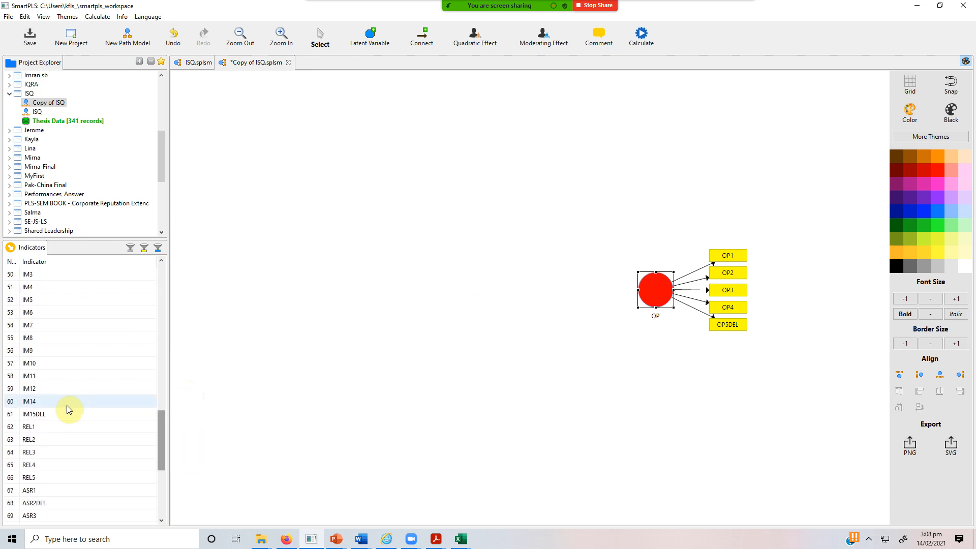
pyautogui.scroll(-1, 66, 403)
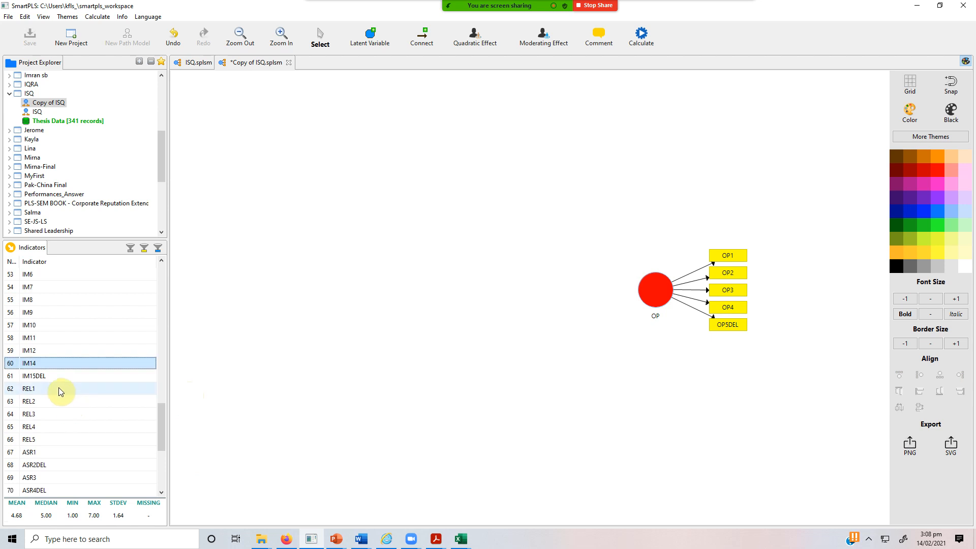
pyautogui.click(59, 388)
pyautogui.hotkey('shift', 'Down')
pyautogui.hotkey('shift', 'Down')
pyautogui.hotkey('shift', 'Down')
pyautogui.hotkey('shift', 'Down')
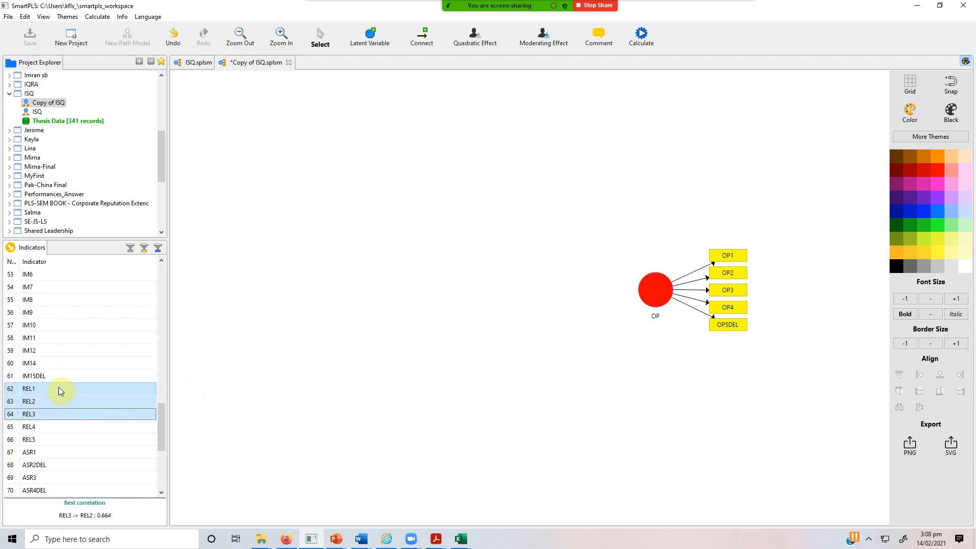
pyautogui.moveTo(59, 387); pyautogui.dragTo(273, 144)
# - Create a latent variable below the REL construct from indicators ASR1, ASR2DEL, ASR3 and ASR4DEL
pyautogui.click(60, 451)
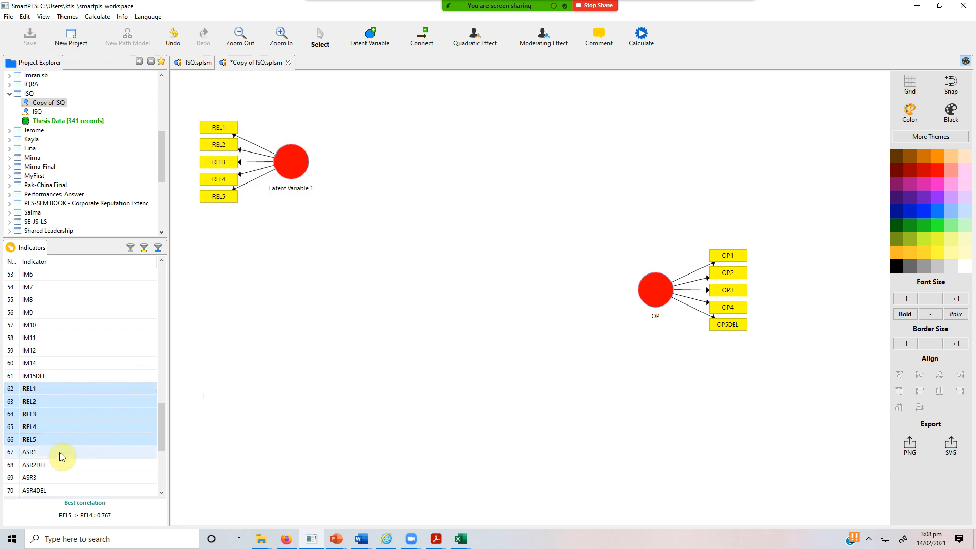
pyautogui.hotkey('shift', 'Down')
pyautogui.hotkey('shift', 'Down')
pyautogui.hotkey('shift', 'Down')
pyautogui.scroll(-1, 59, 453)
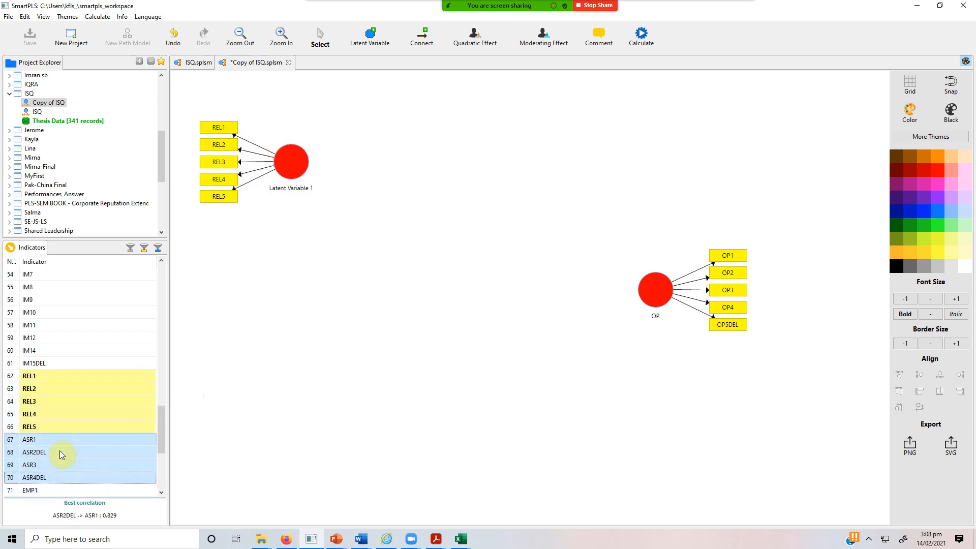
pyautogui.moveTo(61, 454); pyautogui.dragTo(279, 257)
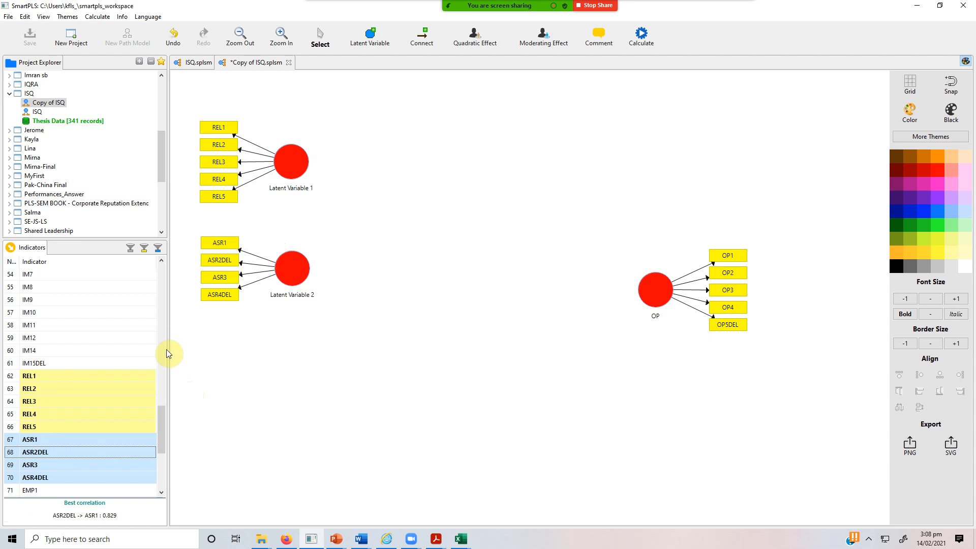
# - Create a latent variable below the ASR construct from indicators EMP1 to EMP4 and EMP5DEL
pyautogui.click(79, 489)
pyautogui.scroll(-3, 98, 362)
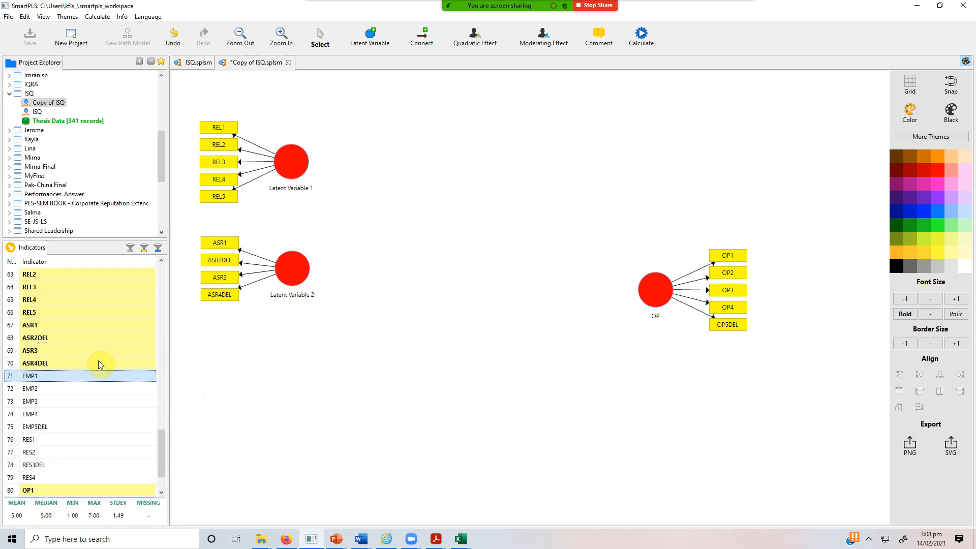
pyautogui.hotkey('shift', 'Down')
pyautogui.hotkey('shift', 'Down')
pyautogui.hotkey('shift', 'Down')
pyautogui.hotkey('shift', 'Down')
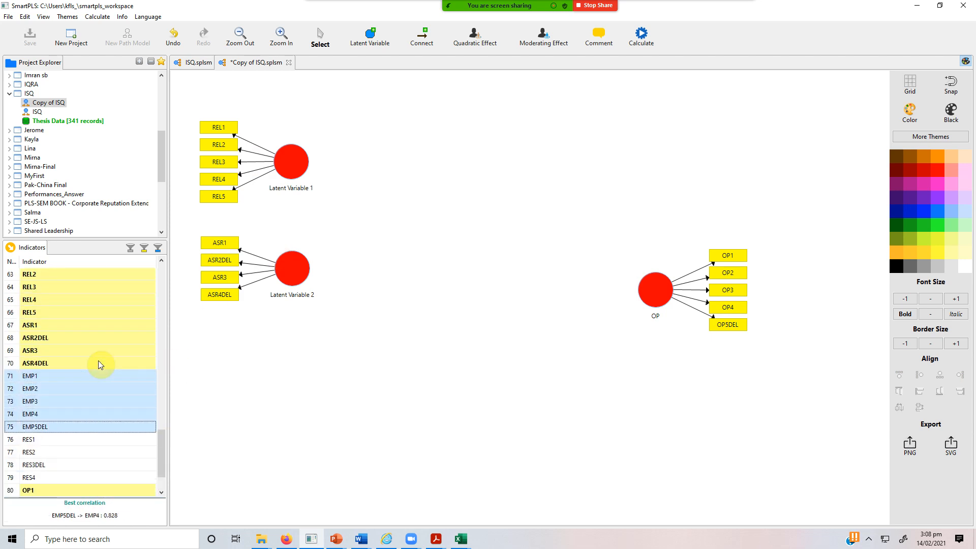
pyautogui.moveTo(102, 401); pyautogui.dragTo(317, 381)
# - Create a latent variable below the EMP construct from indicators RES1, RES2, RES3DEL and RES4
pyautogui.click(51, 440)
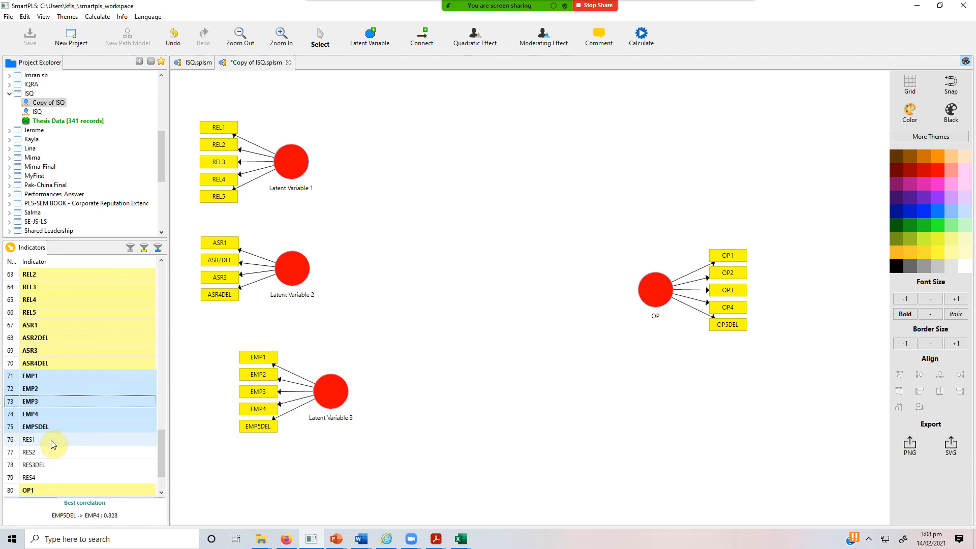
pyautogui.hotkey('shift', 'Down')
pyautogui.hotkey('shift', 'Down')
pyautogui.hotkey('shift', 'Down')
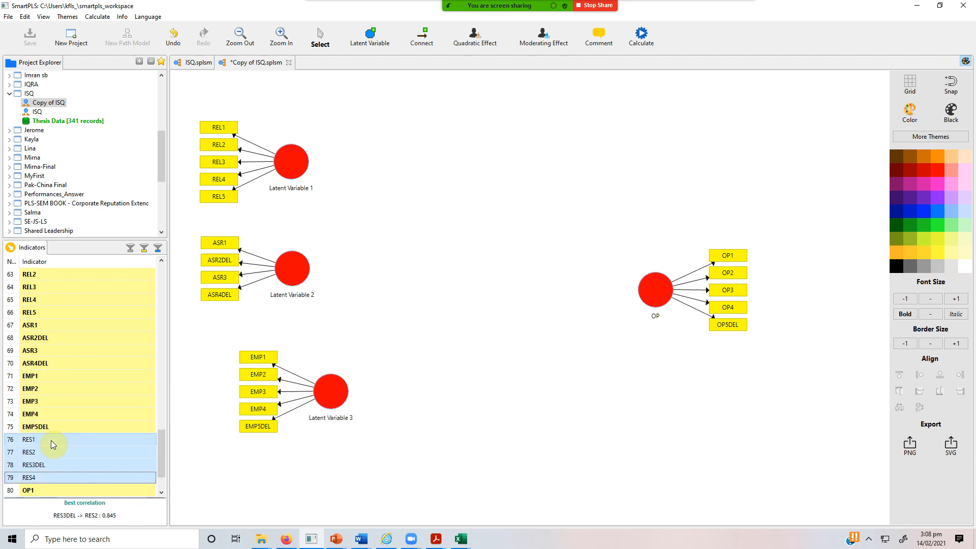
pyautogui.moveTo(51, 440); pyautogui.dragTo(394, 461)
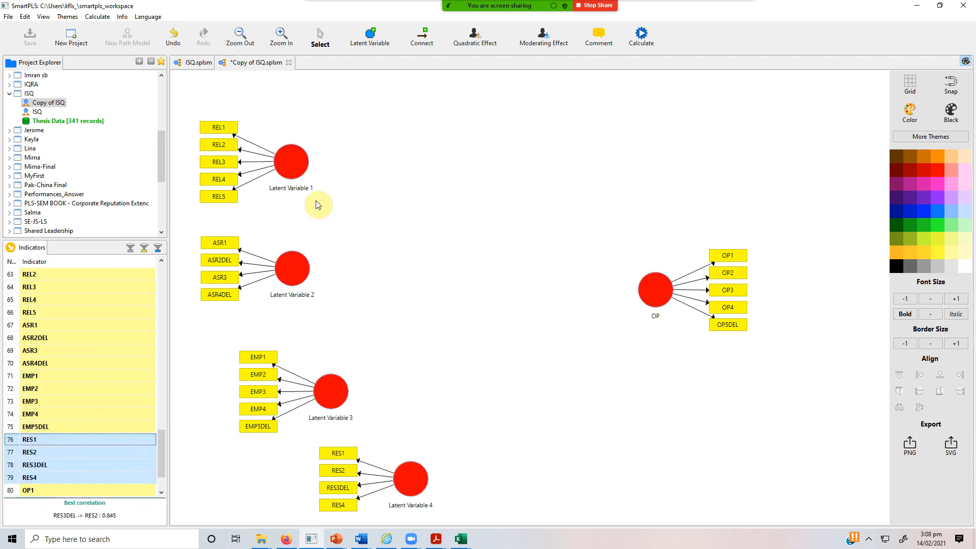
# - Rename the latent variable measured by the REL indicators to REL
pyautogui.click(289, 168)
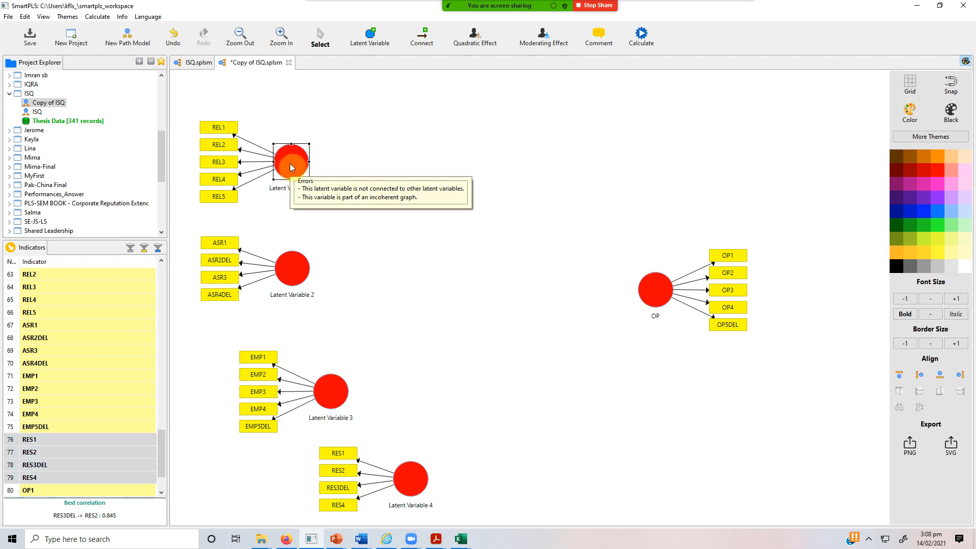
pyautogui.doubleClick(291, 168)
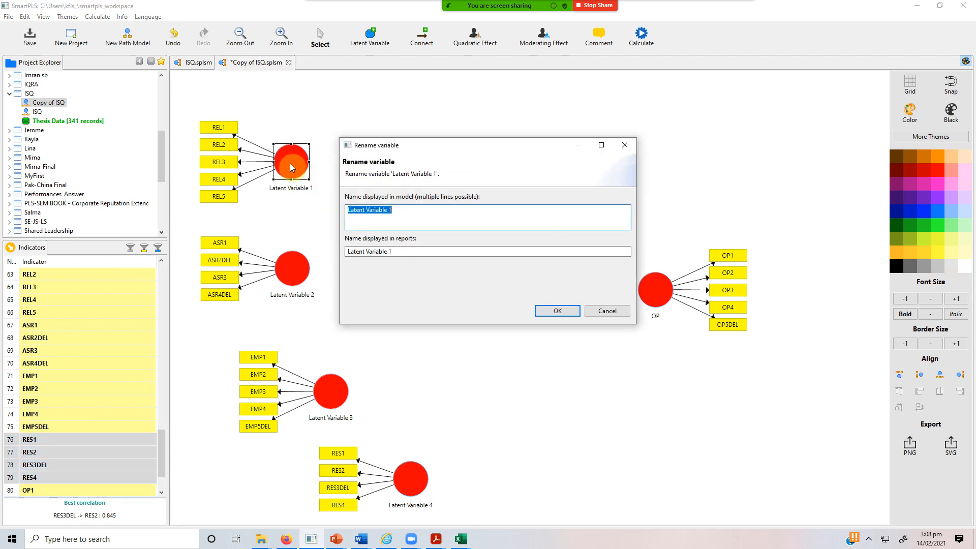
pyautogui.write('re')
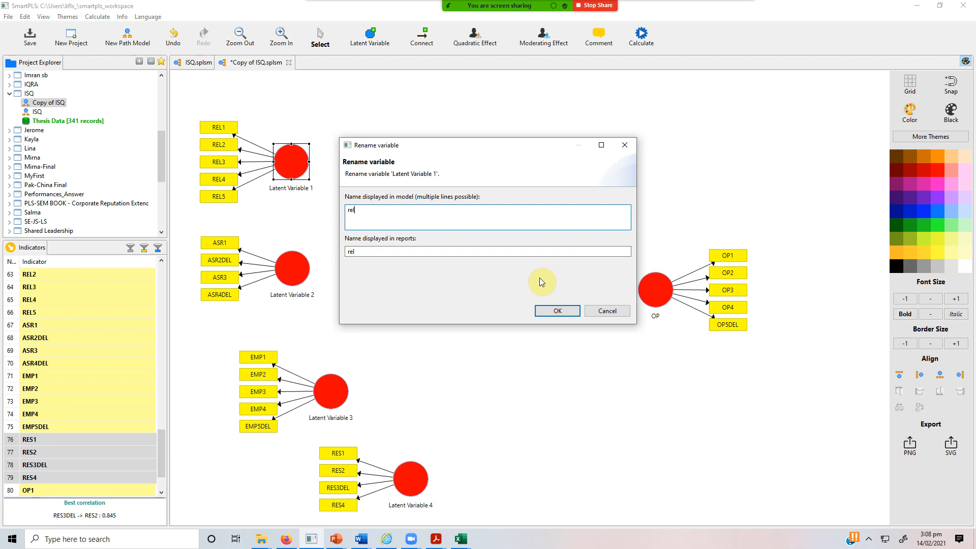
pyautogui.write('l')
pyautogui.press('BackSpace')
pyautogui.press('BackSpace')
pyautogui.press('BackSpace')
pyautogui.write('REL')
pyautogui.click(557, 310)
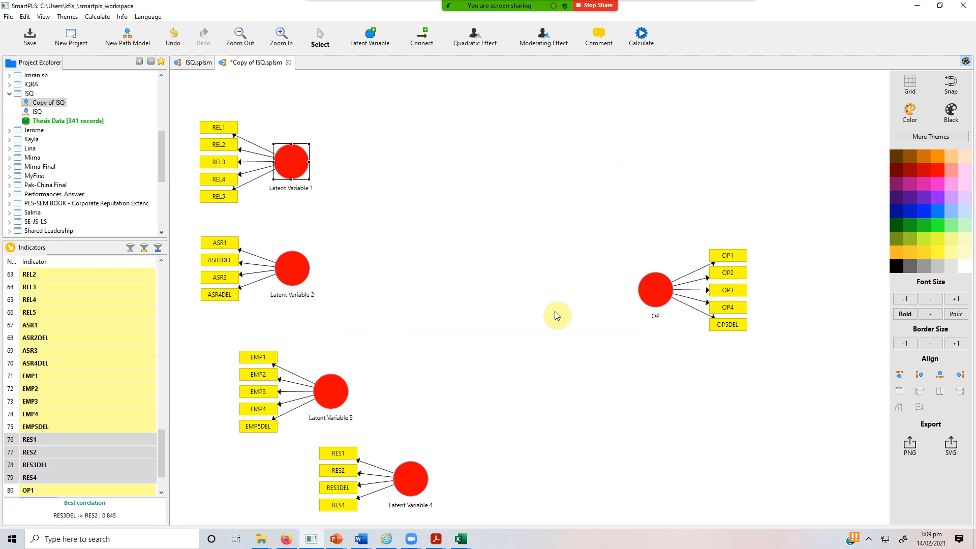
# - Rename the latent variable measured by the ASR indicators to ASR
pyautogui.rightClick(296, 273)
pyautogui.click(321, 254)
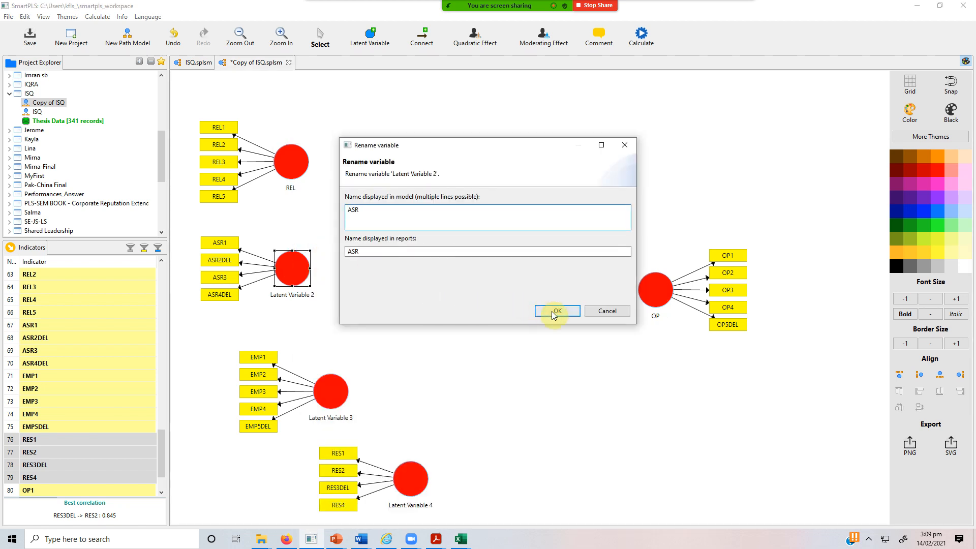
pyautogui.click(556, 311)
# - Rename the latent variable measured by the EMP indicators to EMP
pyautogui.click(331, 397)
pyautogui.rightClick(330, 396)
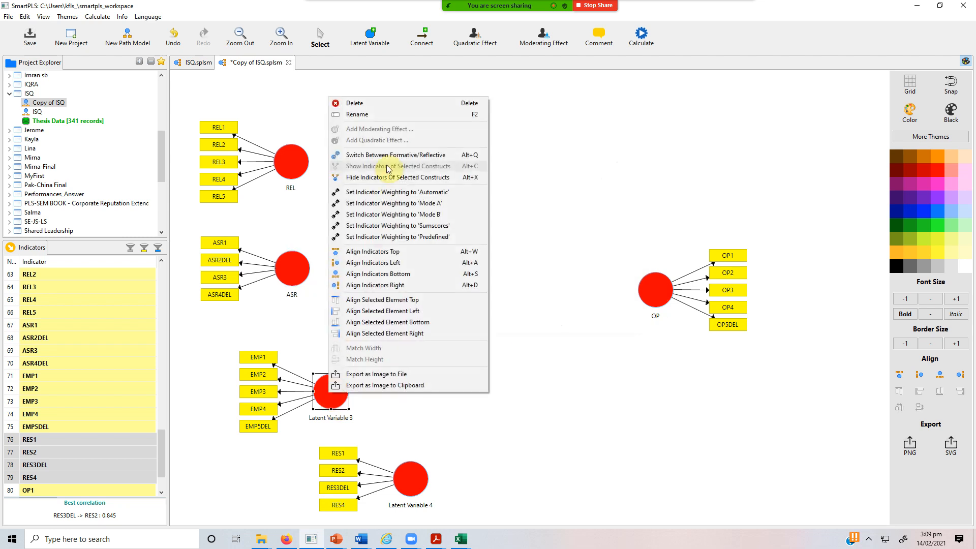
pyautogui.click(382, 113)
pyautogui.write('EMP')
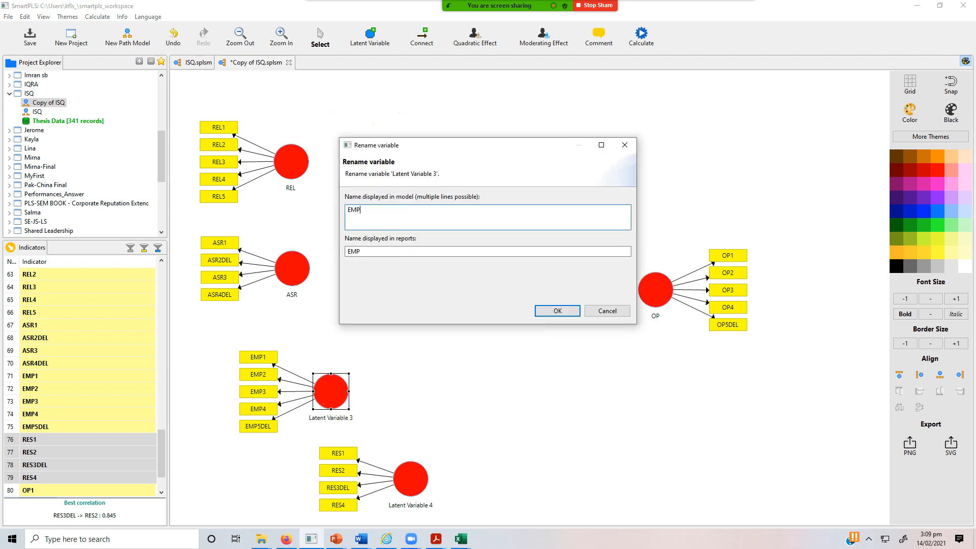
pyautogui.click(557, 311)
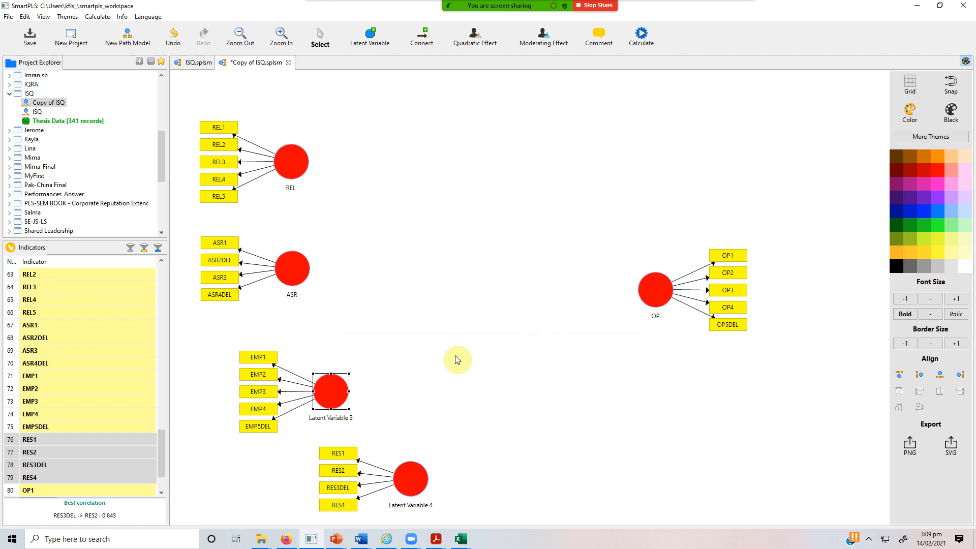
# - Rename the latent variable measured by the RES indicators to RES
pyautogui.rightClick(408, 484)
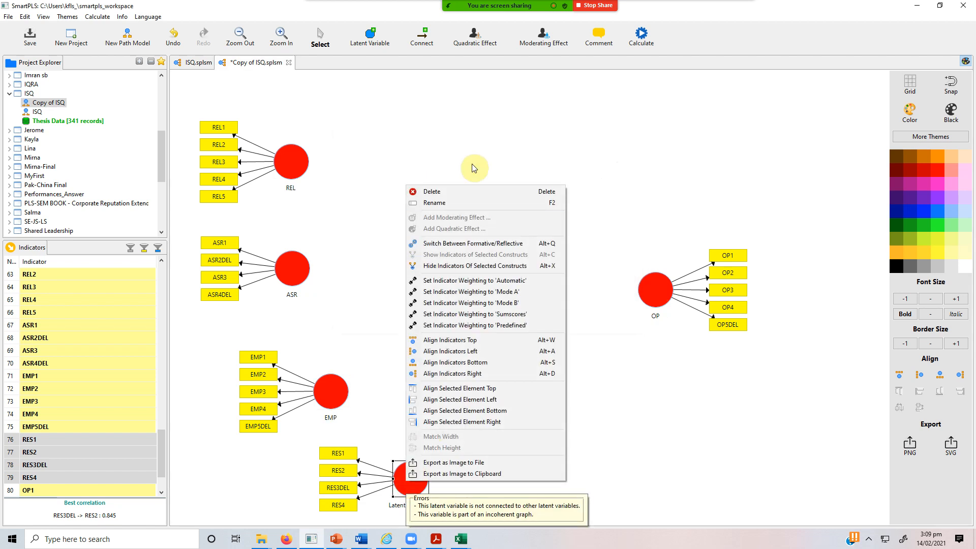
pyautogui.click(473, 203)
pyautogui.write('RES')
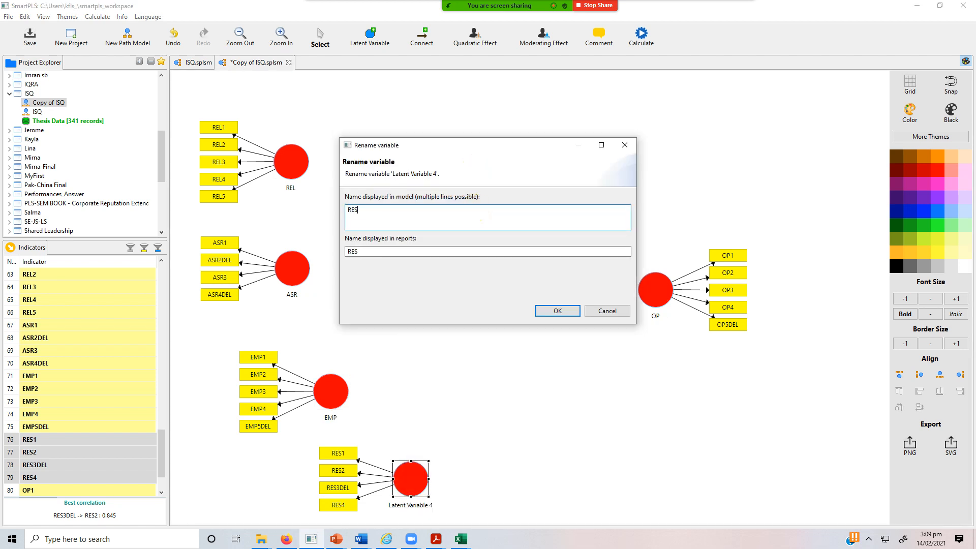
pyautogui.click(550, 313)
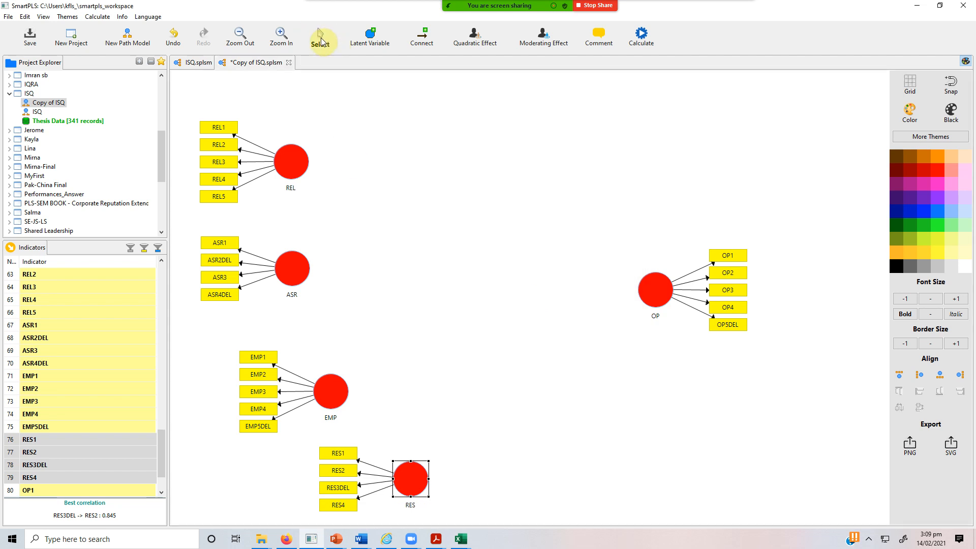
# - Arrange the REL, ASR, EMP and RES constructs in one evenly spaced vertical column with Snap turned on
pyautogui.click(294, 163)
pyautogui.moveTo(356, 137); pyautogui.dragTo(357, 136)
pyautogui.moveTo(304, 262); pyautogui.dragTo(362, 223)
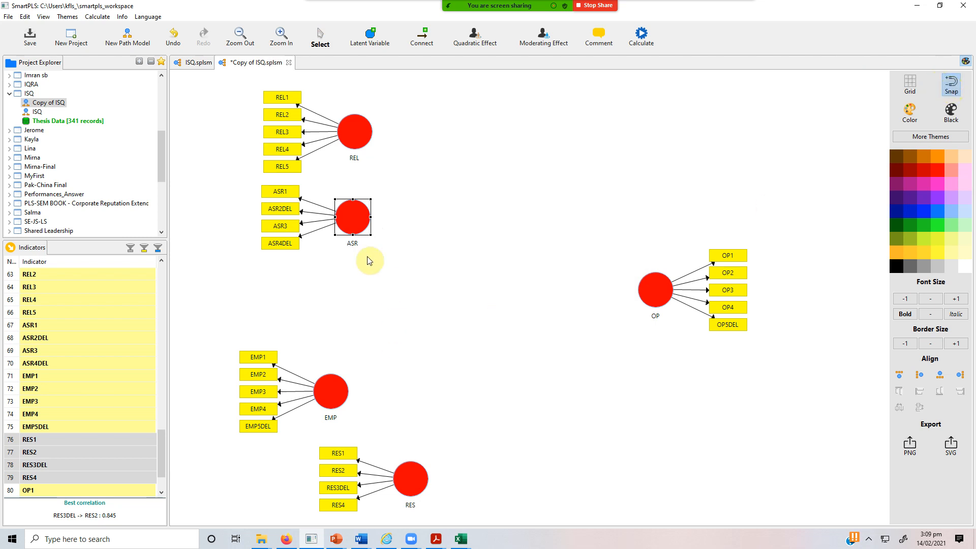
pyautogui.moveTo(325, 394); pyautogui.dragTo(348, 302)
pyautogui.moveTo(419, 495); pyautogui.dragTo(351, 380)
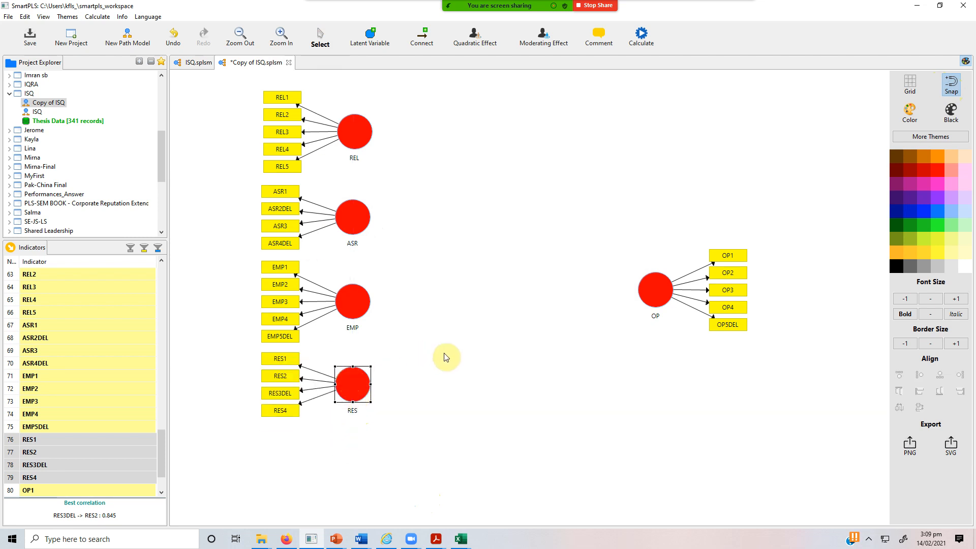
# - Add a new latent variable between the EMP and OP constructs and name it ISQ
pyautogui.scroll(2, 31, 339)
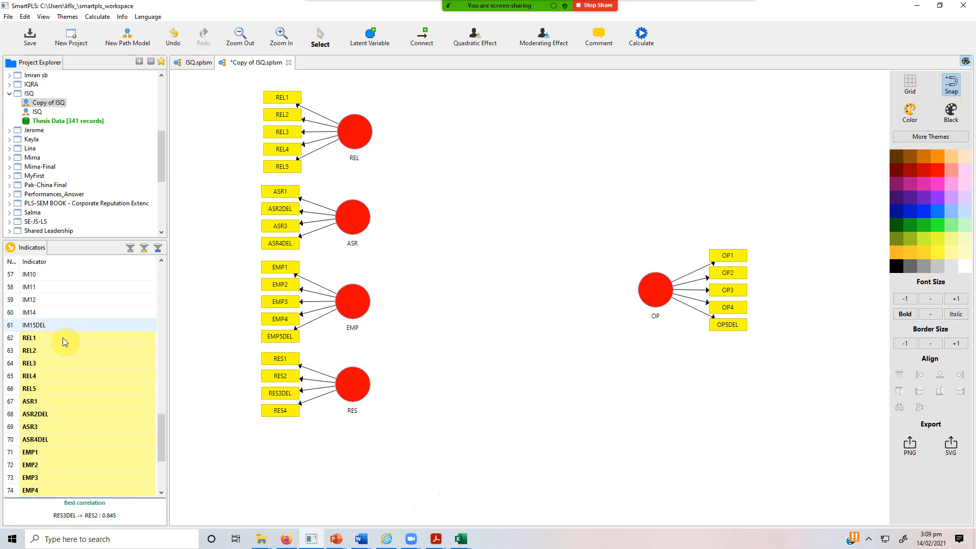
pyautogui.click(372, 40)
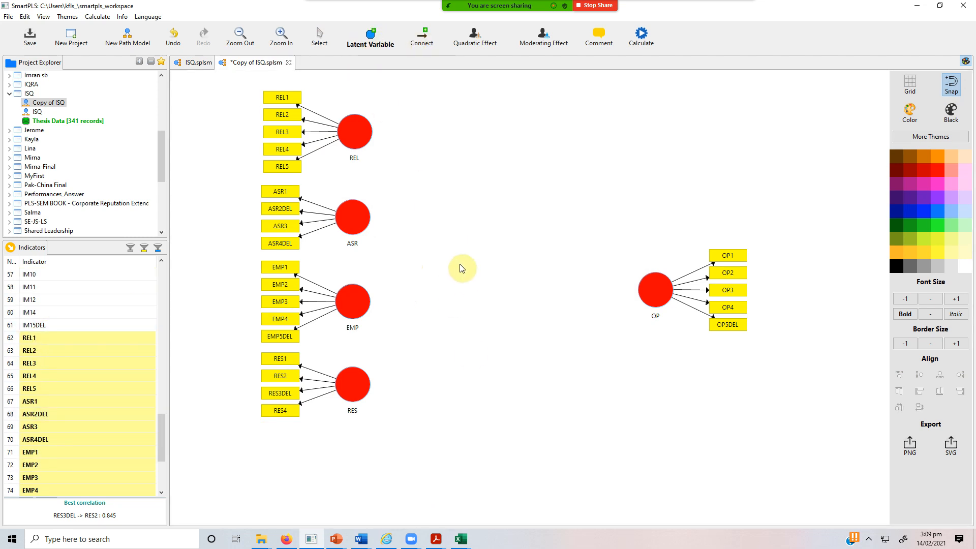
pyautogui.click(460, 264)
pyautogui.rightClick(470, 290)
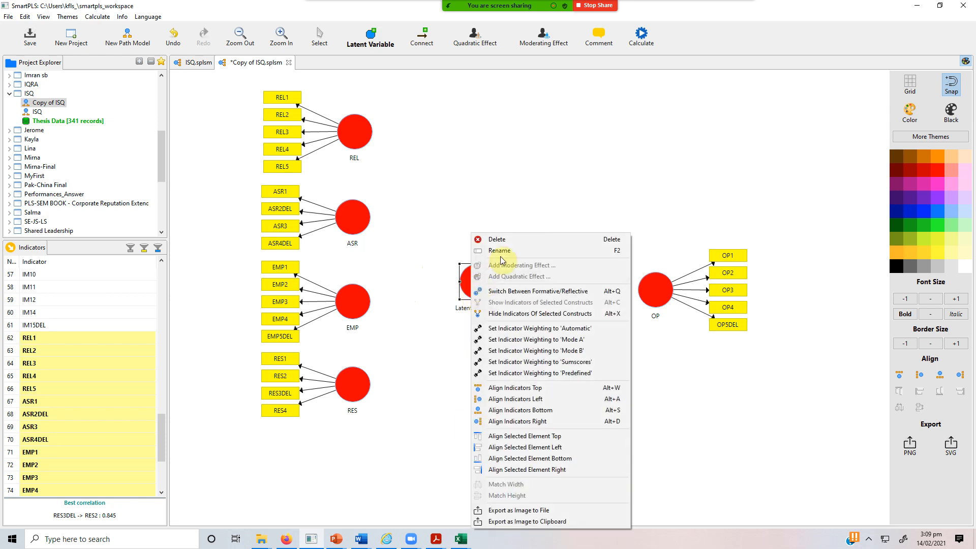
pyautogui.click(501, 253)
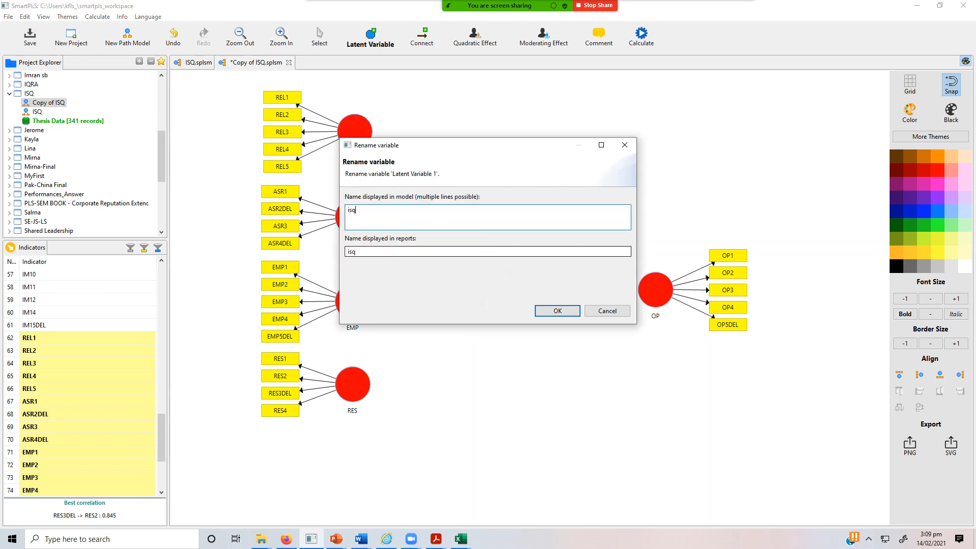
pyautogui.press('BackSpace')
pyautogui.press('BackSpace')
pyautogui.press('BackSpace')
pyautogui.write('ISQ')
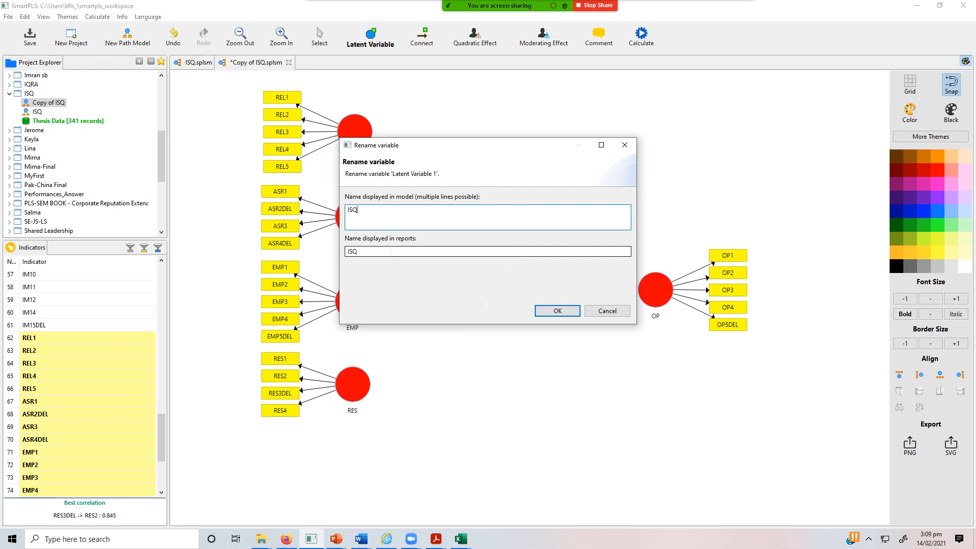
pyautogui.click(553, 311)
# - Move the ISQ construct slightly so it sits level with OP
pyautogui.click(421, 45)
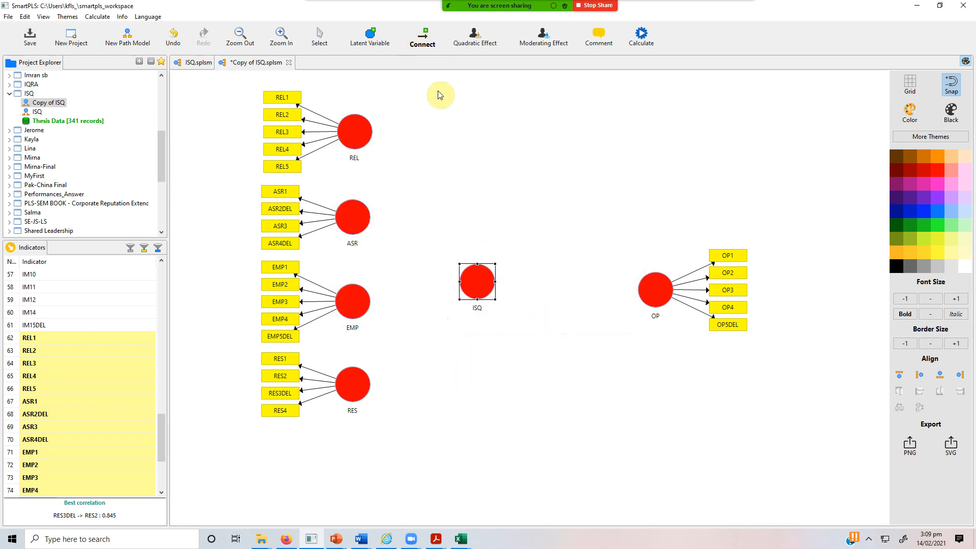
pyautogui.click(325, 40)
pyautogui.moveTo(477, 283); pyautogui.dragTo(493, 294)
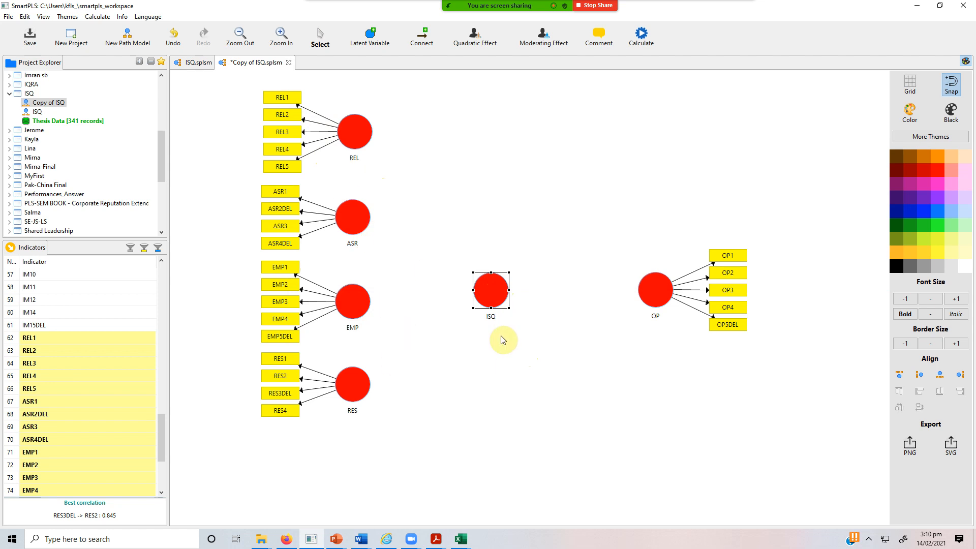
# - Connect ISQ with paths to REL, ASR, EMP and RES, and add a path from ISQ to OP
pyautogui.click(426, 37)
pyautogui.moveTo(486, 291); pyautogui.dragTo(352, 143)
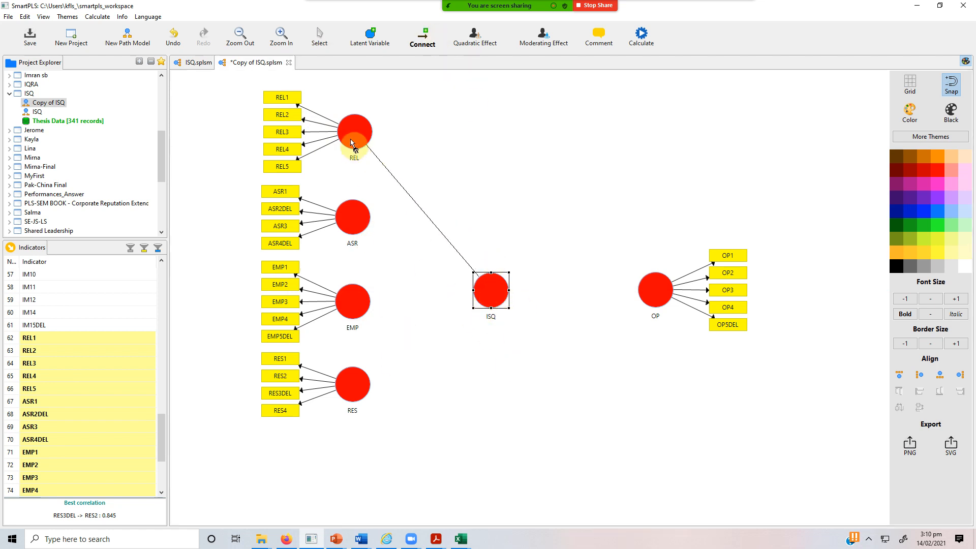
pyautogui.moveTo(490, 288)
pyautogui.mouseDown()
pyautogui.moveTo(379, 252)
pyautogui.moveTo(362, 231)
pyautogui.mouseUp()
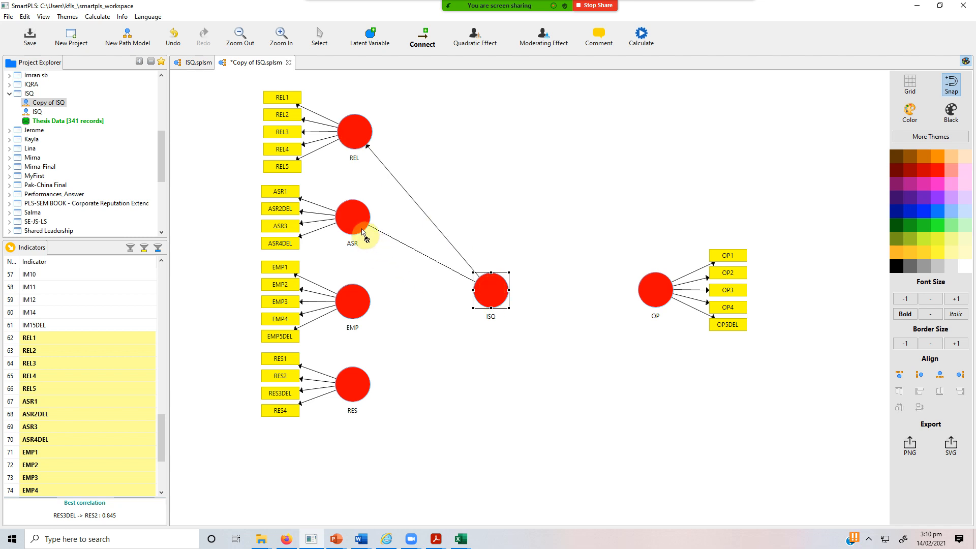
pyautogui.moveTo(491, 287); pyautogui.dragTo(355, 310)
pyautogui.moveTo(485, 294); pyautogui.dragTo(355, 385)
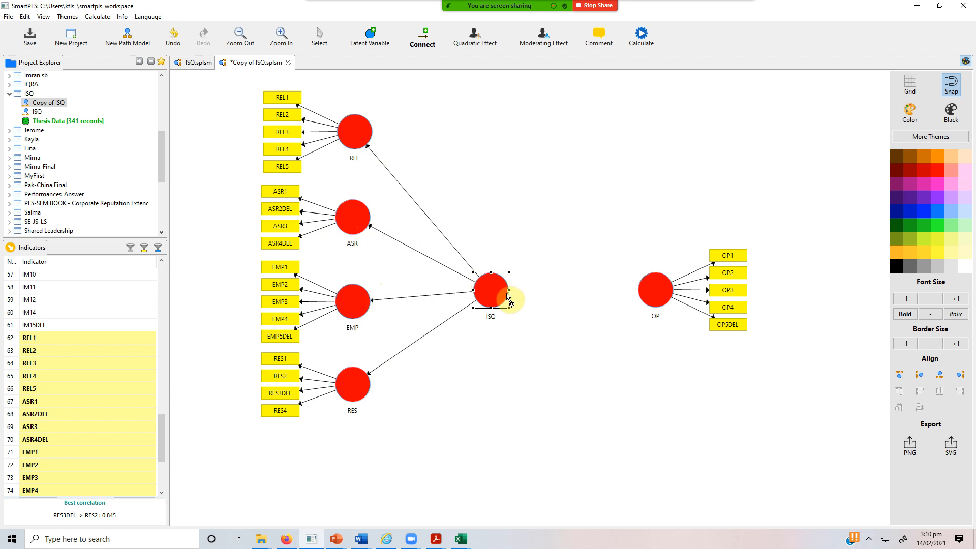
pyautogui.moveTo(497, 302); pyautogui.dragTo(648, 288)
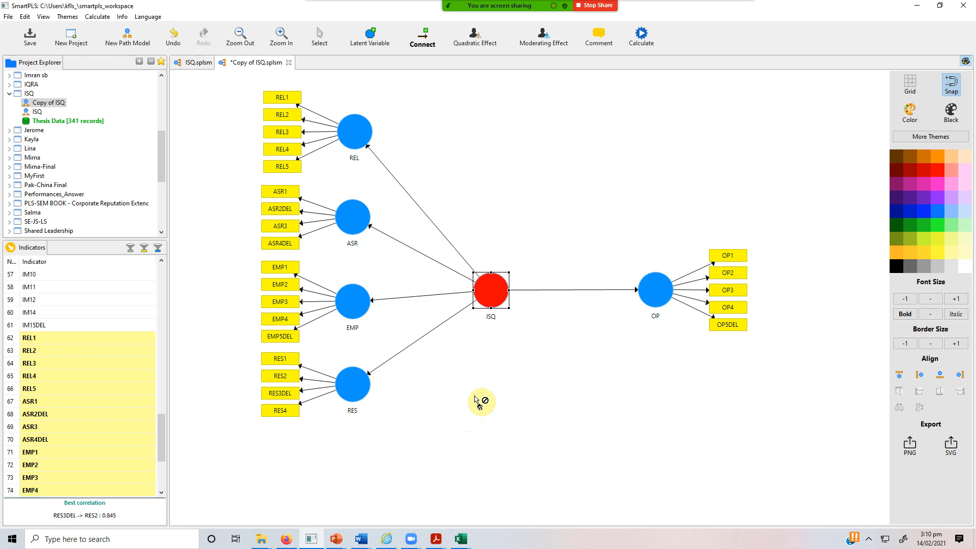
# - Move the ISQ and OP constructs slightly up and closer to the dimensions, keeping them level with each other
pyautogui.click(320, 36)
pyautogui.moveTo(492, 291); pyautogui.dragTo(478, 274)
pyautogui.moveTo(660, 297); pyautogui.dragTo(631, 273)
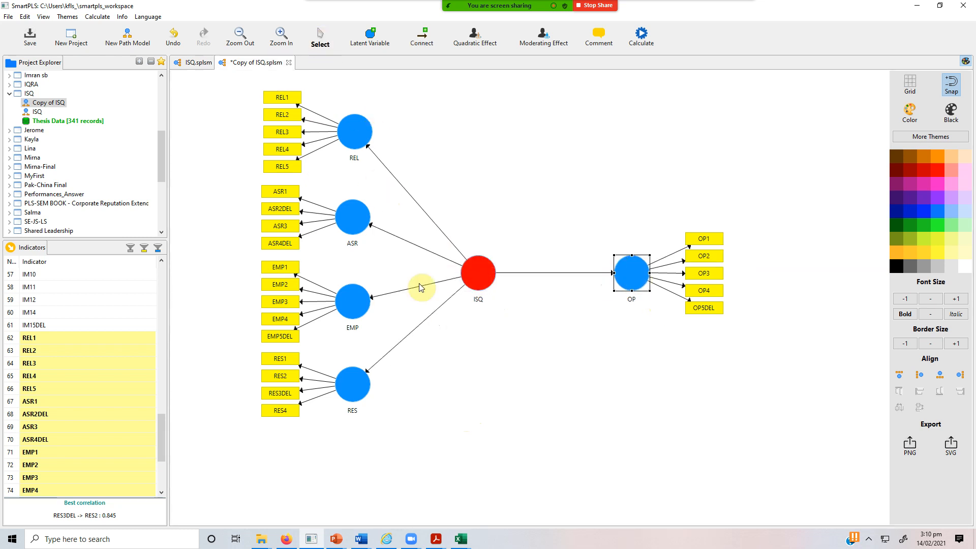
pyautogui.click(477, 279)
pyautogui.press('alt')
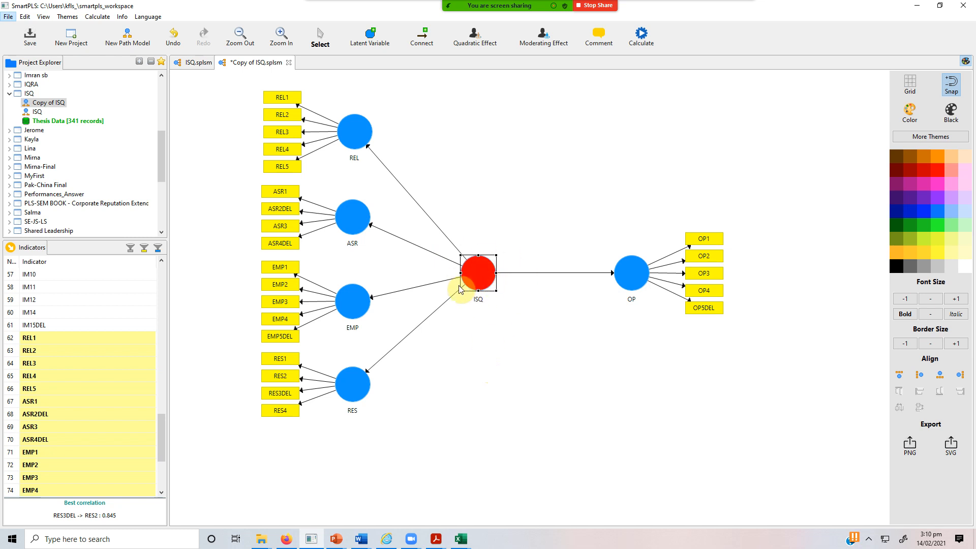
pyautogui.click(342, 106)
pyautogui.moveTo(338, 93); pyautogui.dragTo(340, 472)
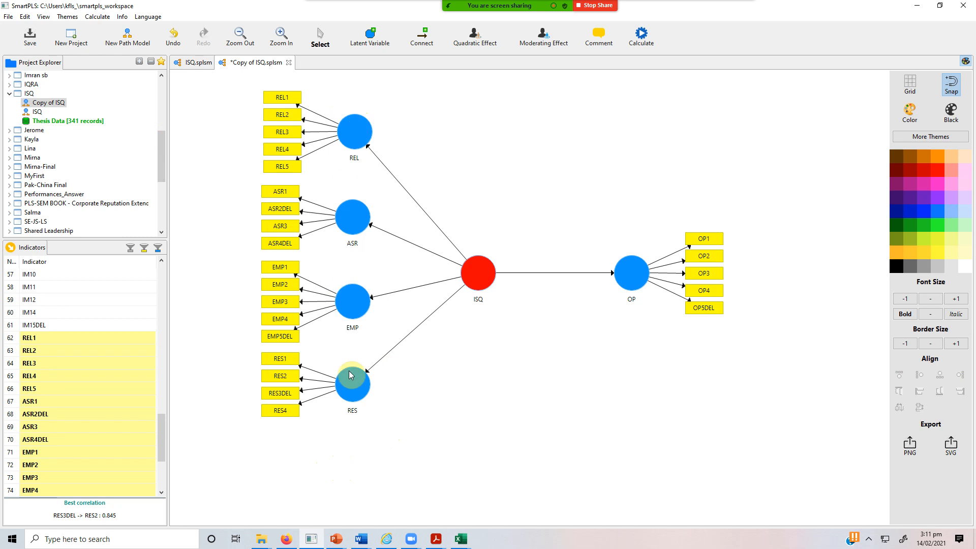
pyautogui.moveTo(243, 77); pyautogui.dragTo(319, 432)
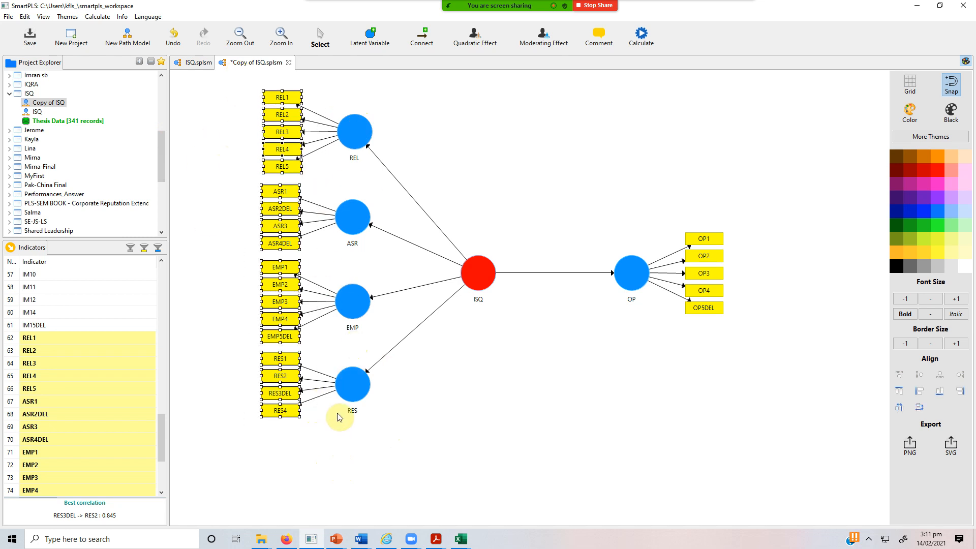
pyautogui.click(473, 275)
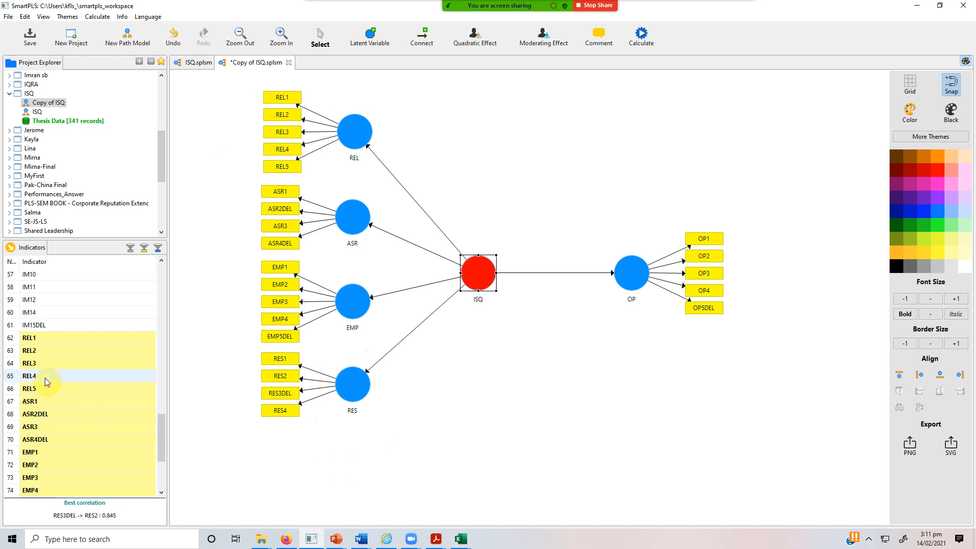
# - Assign all REL, ASR, EMP and RES indicators, from REL1 through RES4, to the ISQ construct as repeated indicators
pyautogui.click(39, 340)
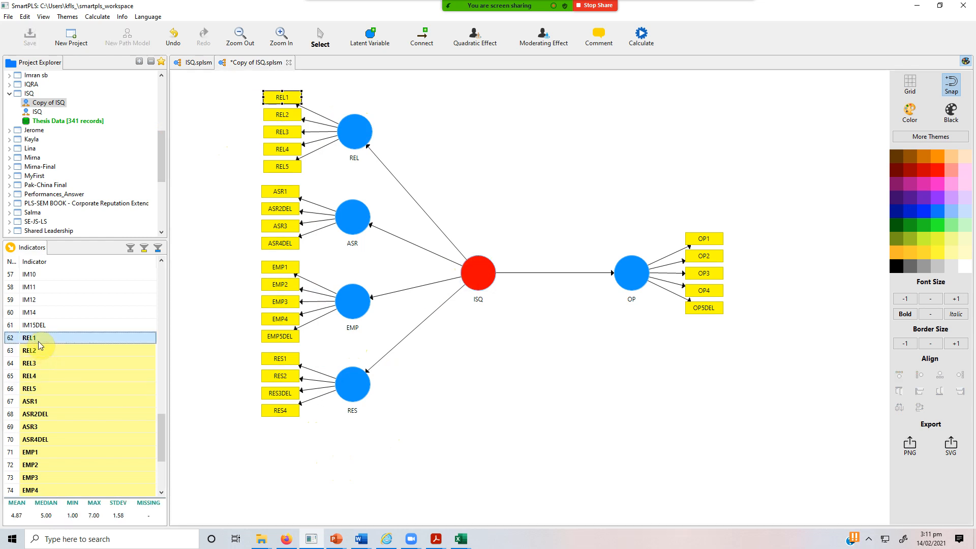
pyautogui.hotkey('shift', 'Down')
pyautogui.hotkey('shift', 'Down')
pyautogui.hotkey('shift', 'Down')
pyautogui.hotkey('shift', 'Down')
pyautogui.hotkey('shift', 'Down')
pyautogui.hotkey('shift', 'Down')
pyautogui.hotkey('shift', 'Down')
pyautogui.hotkey('shift', 'Down')
pyautogui.hotkey('shift', 'Down')
pyautogui.hotkey('shift', 'Down')
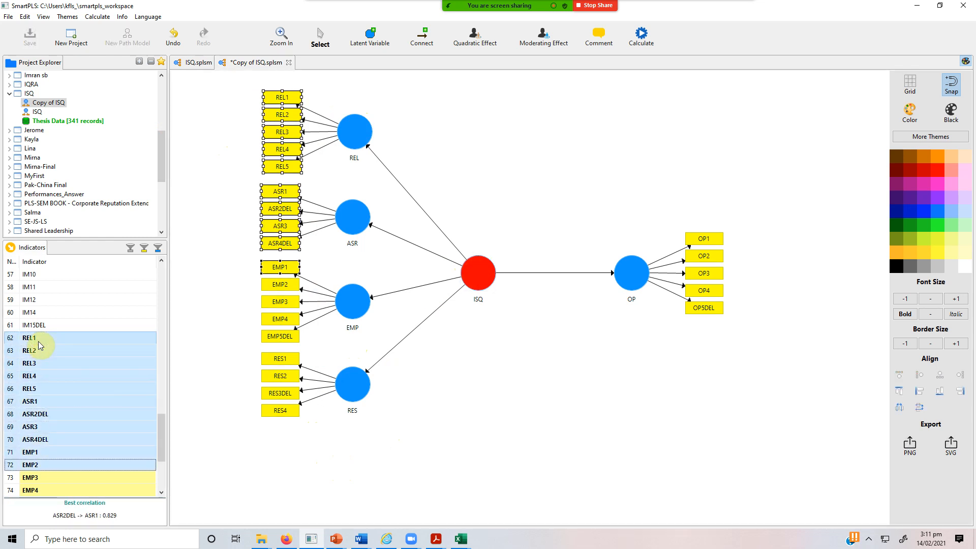
pyautogui.hotkey('shift', 'Down')
pyautogui.hotkey('shift', 'Down')
pyautogui.hotkey('shift', 'Down')
pyautogui.hotkey('shift', 'Down')
pyautogui.hotkey('shift', 'Down')
pyautogui.hotkey('shift', 'Down')
pyautogui.hotkey('shift', 'Down')
pyautogui.hotkey('shift', 'Down')
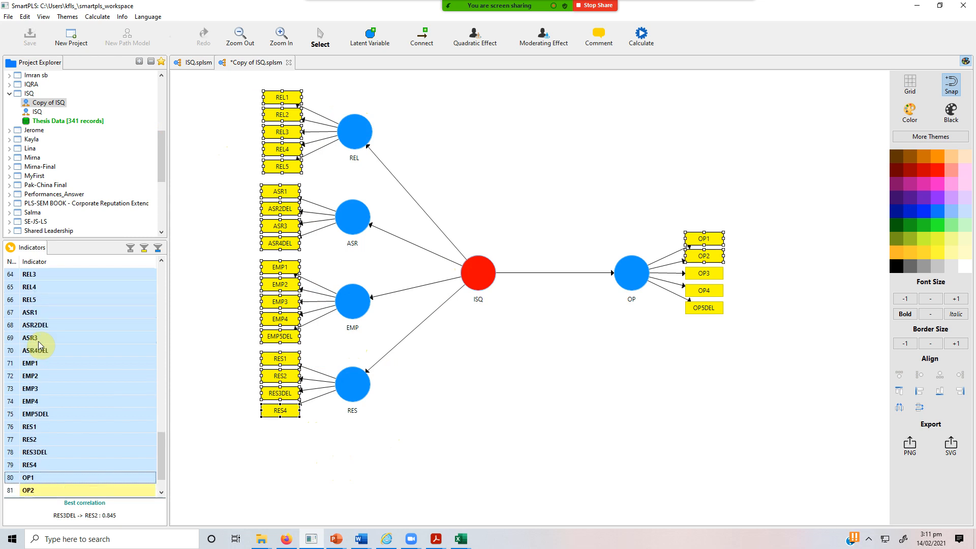
pyautogui.hotkey('shift', 'Up')
pyautogui.moveTo(40, 361); pyautogui.dragTo(475, 279)
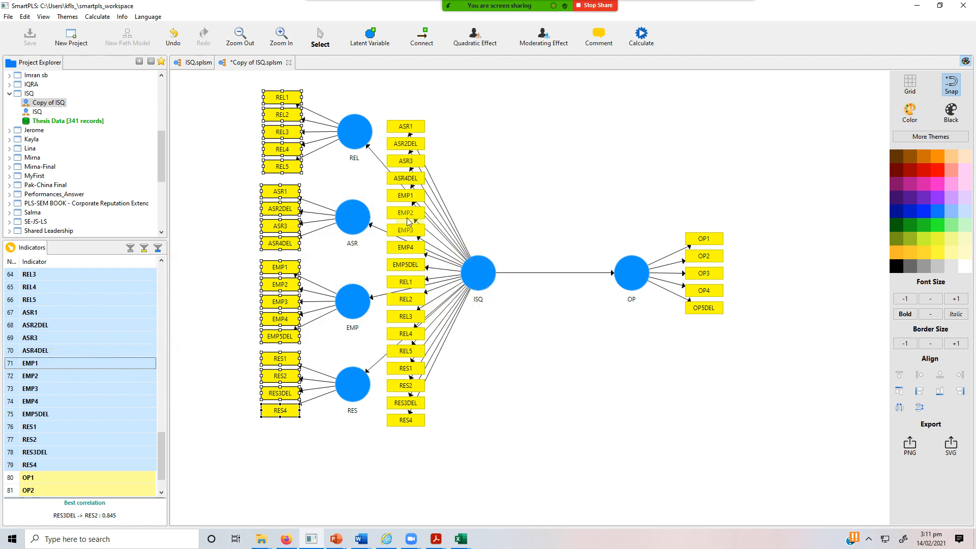
# - Hide the indicators of ISQ and shift the ISQ and OP constructs slightly closer to the dimensions, level with each other
pyautogui.click(475, 273)
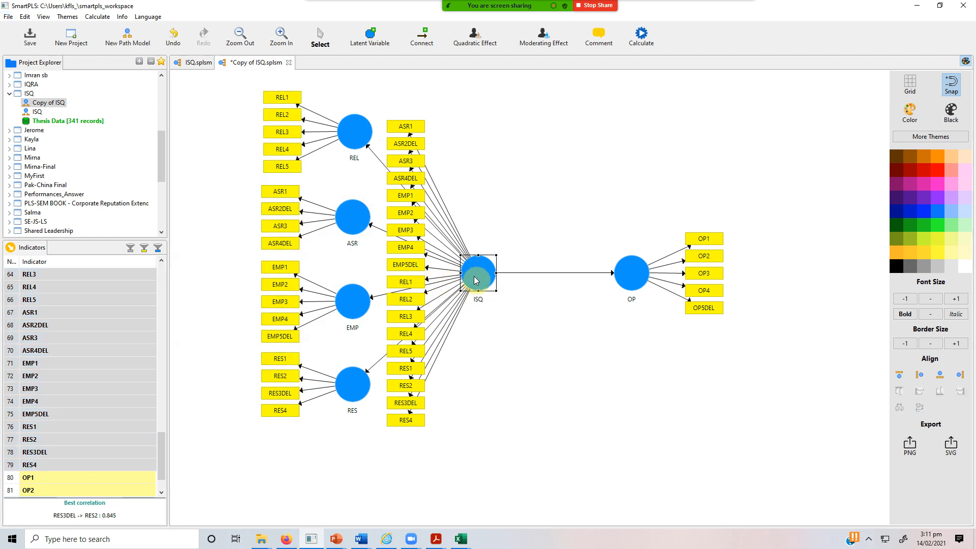
pyautogui.click(478, 260)
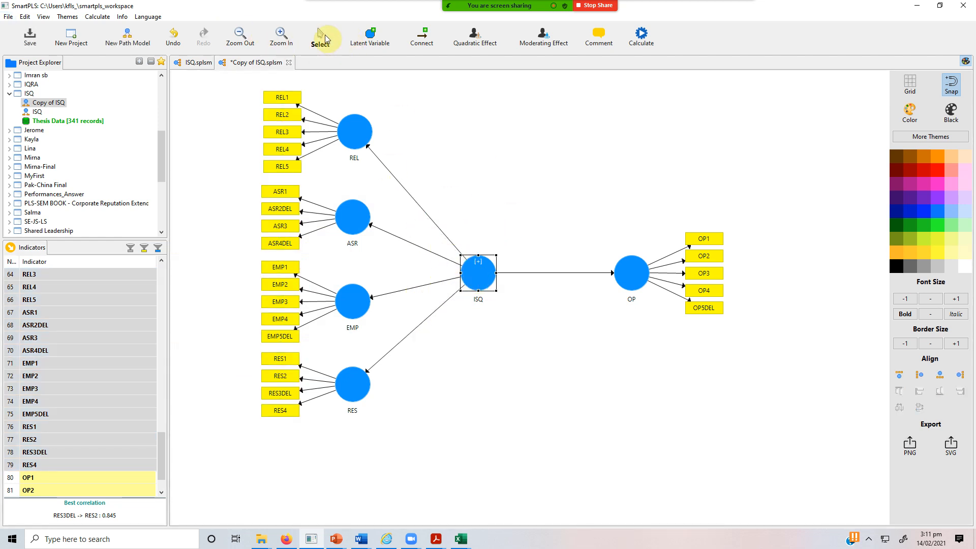
pyautogui.moveTo(480, 272); pyautogui.dragTo(466, 261)
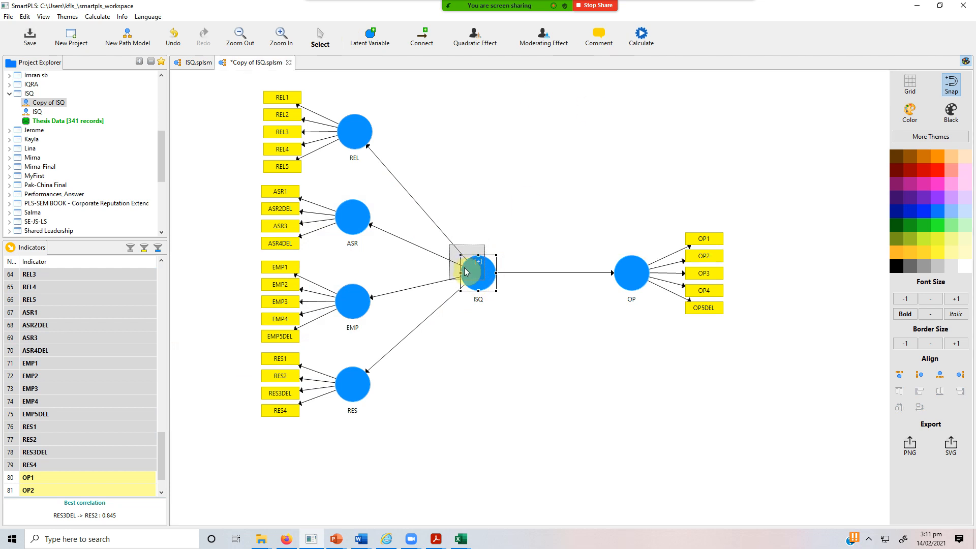
pyautogui.moveTo(639, 278); pyautogui.dragTo(603, 267)
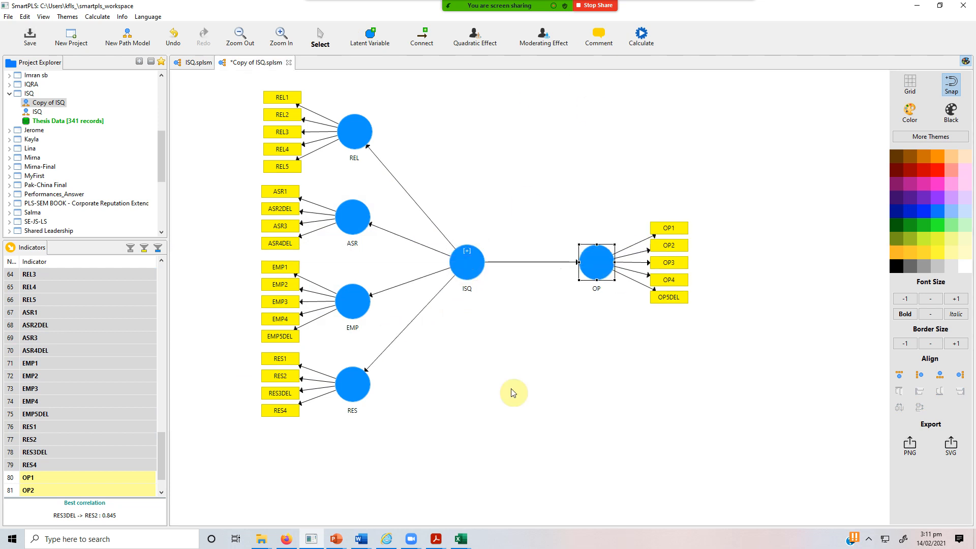
# - Run the PLS Algorithm with the Path weighting scheme, 300 maximum iterations and stop criterion 7, opening the full report
pyautogui.click(642, 43)
pyautogui.click(666, 44)
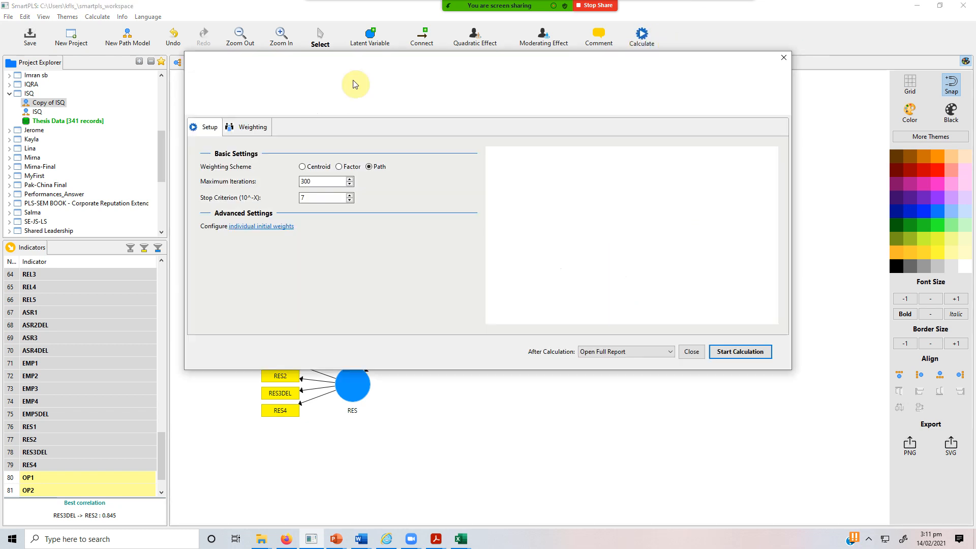
pyautogui.click(740, 351)
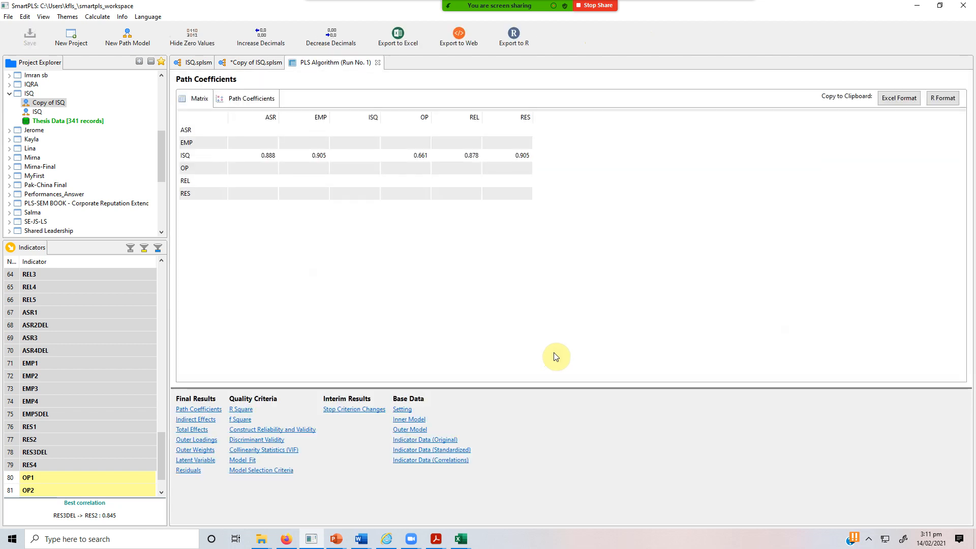
# - Examine Construct Reliability and Validity for ISQ, widening the Average Variance Extracted column to show its full heading
pyautogui.click(259, 430)
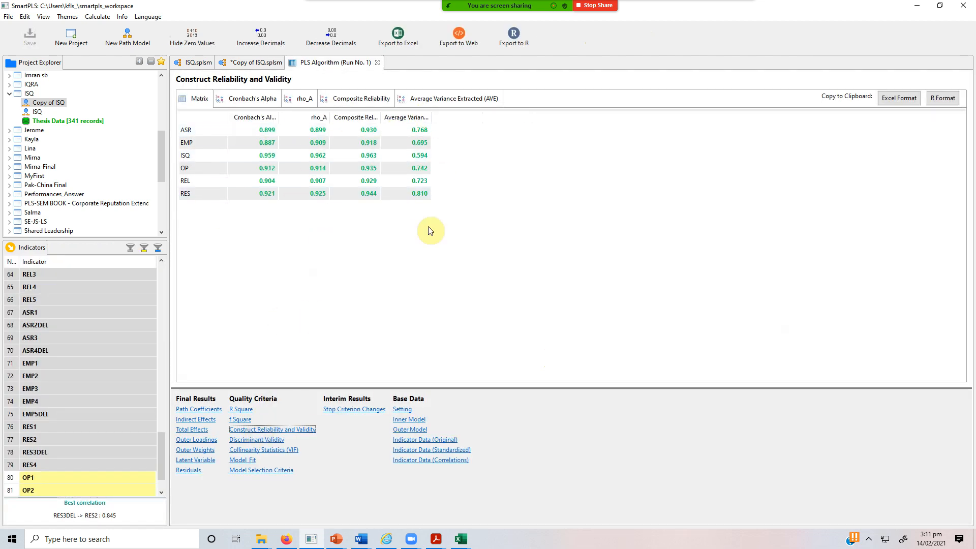
pyautogui.click(190, 158)
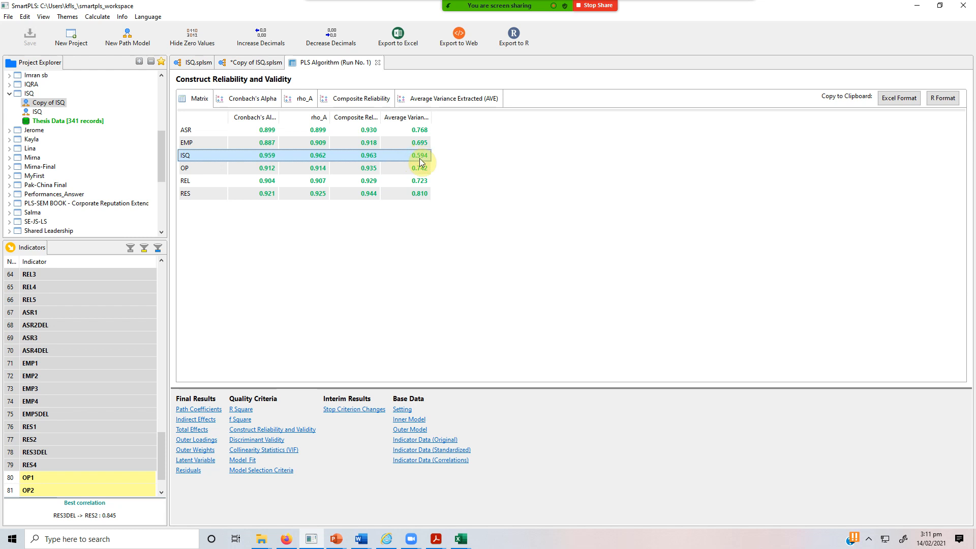
pyautogui.doubleClick(447, 116)
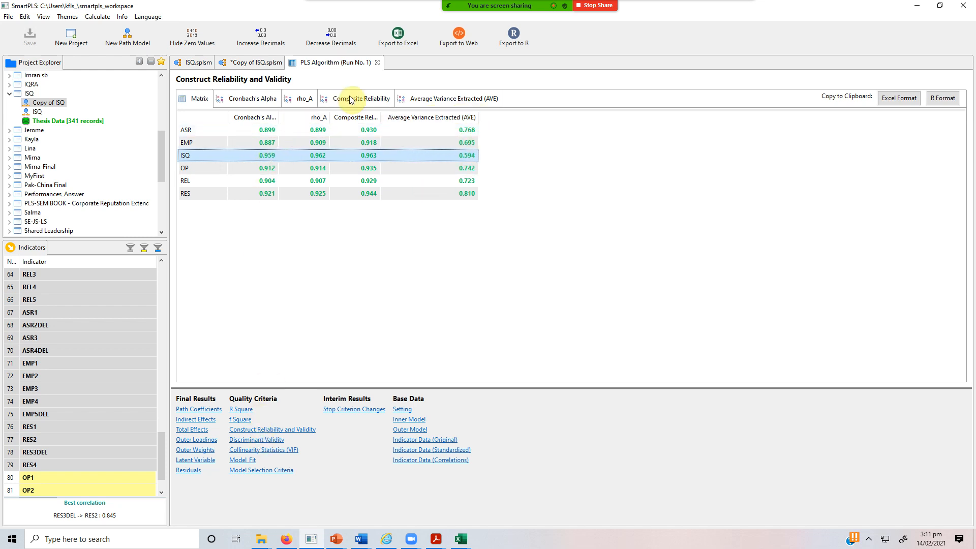
# - Examine the Heterotrait-Monotrait Ratio (HTMT) table under Discriminant Validity and compare it with the calculated path model
pyautogui.click(282, 440)
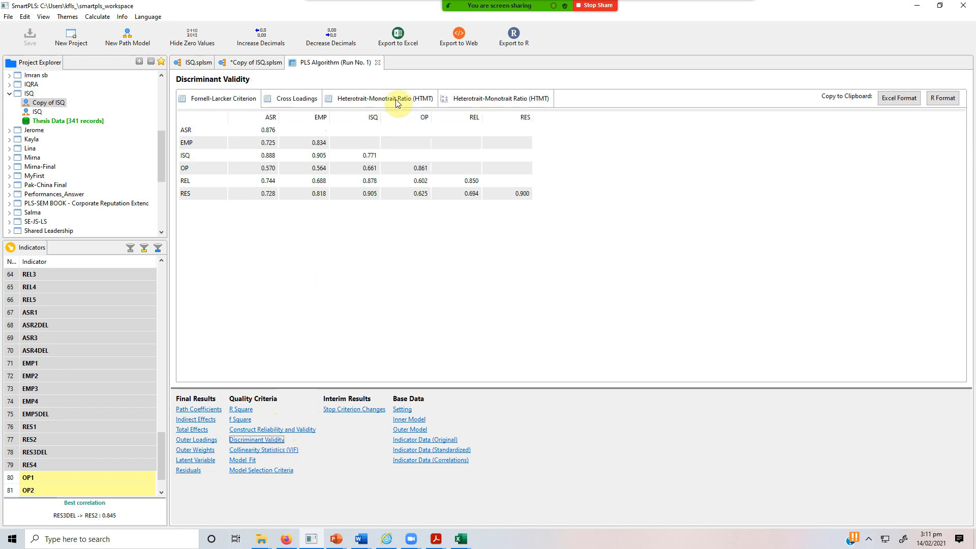
pyautogui.click(358, 98)
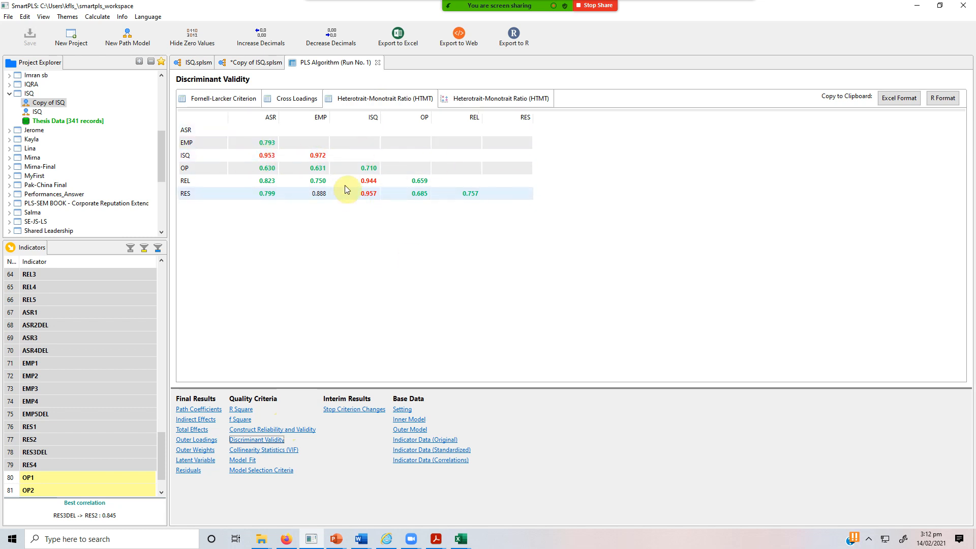
pyautogui.click(250, 65)
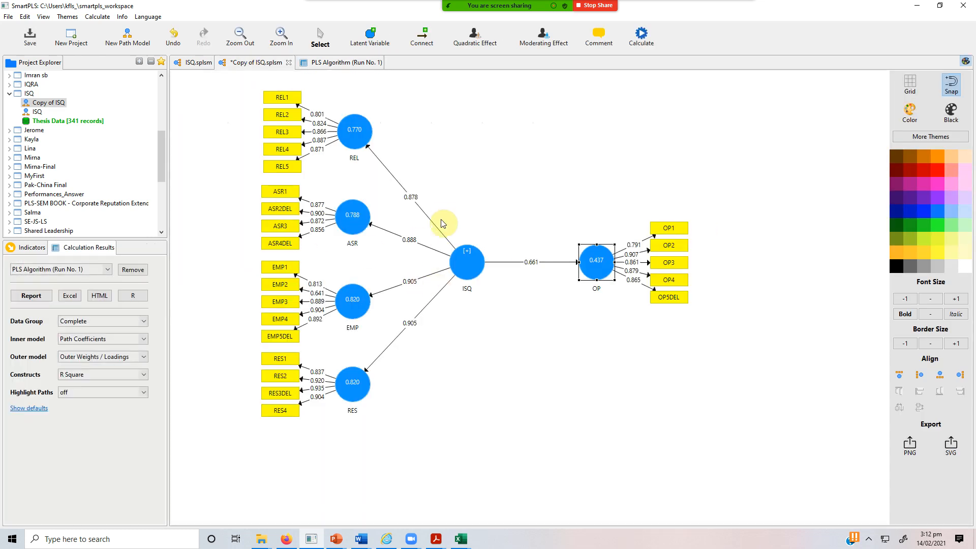
pyautogui.click(351, 63)
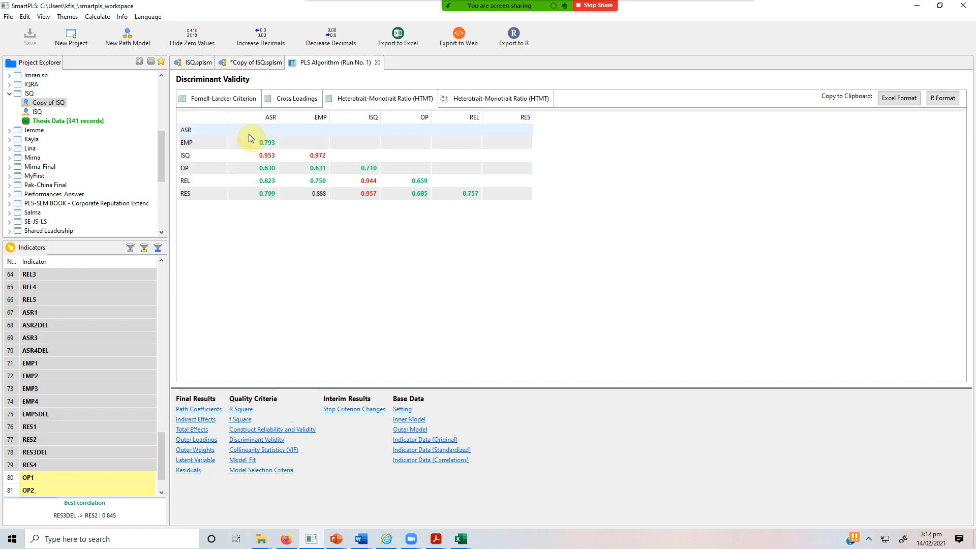
# - Return to the Copy of ISQ model and examine the ISQ construct against its REL, ASR, EMP and RES dimensions
pyautogui.click(246, 64)
pyautogui.click(469, 268)
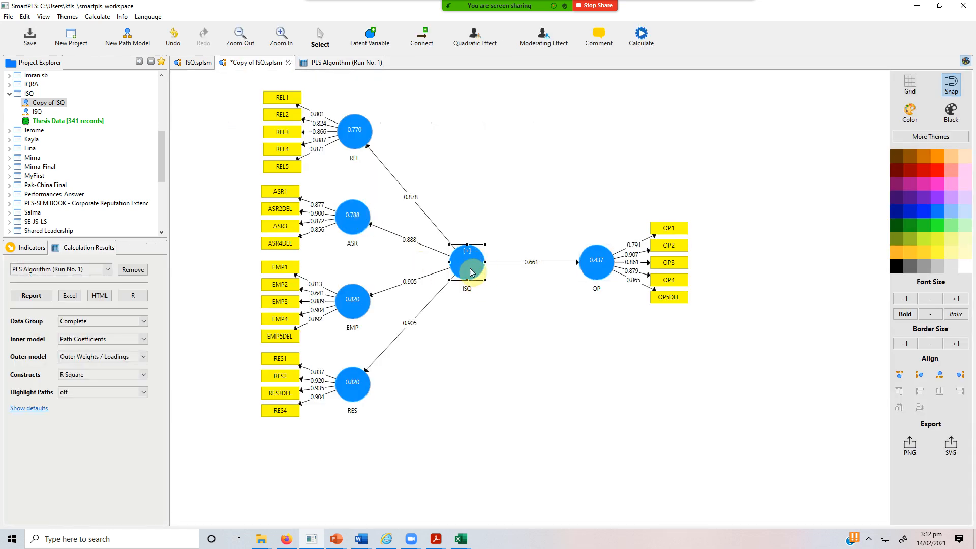
pyautogui.click(366, 138)
pyautogui.keyDown('ctrl'); pyautogui.click(356, 212); pyautogui.keyUp('ctrl')
pyautogui.keyDown('ctrl'); pyautogui.click(358, 300); pyautogui.keyUp('ctrl')
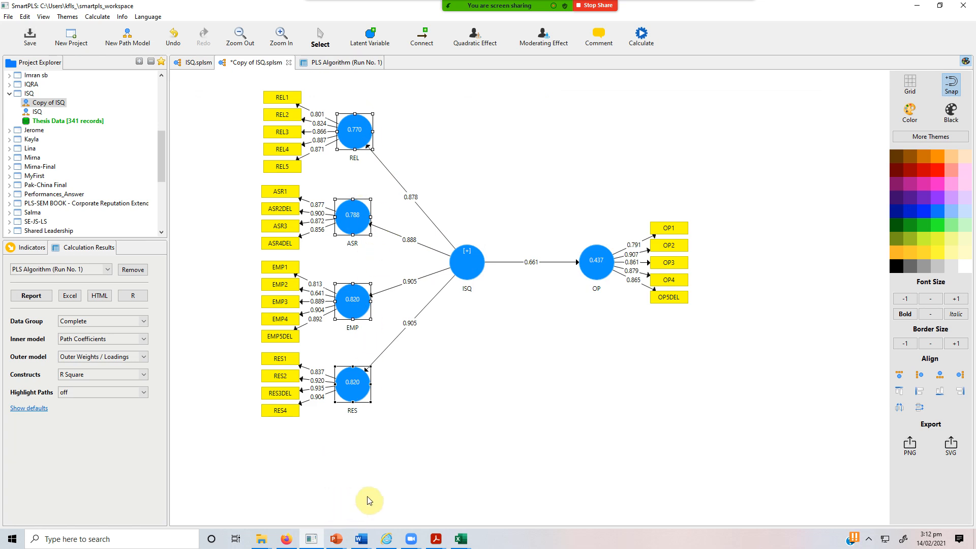
pyautogui.click(478, 269)
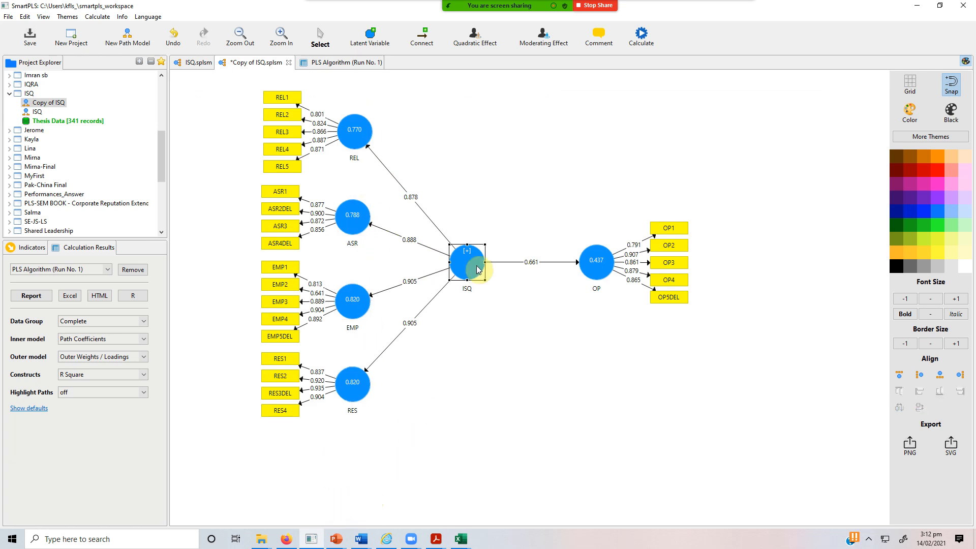
# - Show the repeated indicators of ISQ, compare them with the four dimension constructs, and hide them again
pyautogui.doubleClick(478, 270)
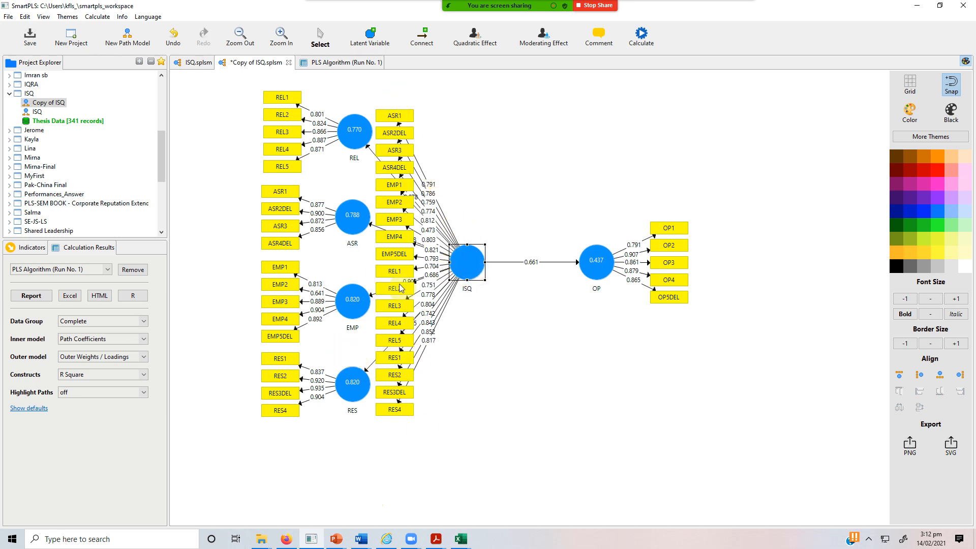
pyautogui.click(350, 149)
pyautogui.click(352, 216)
pyautogui.click(352, 301)
pyautogui.click(352, 384)
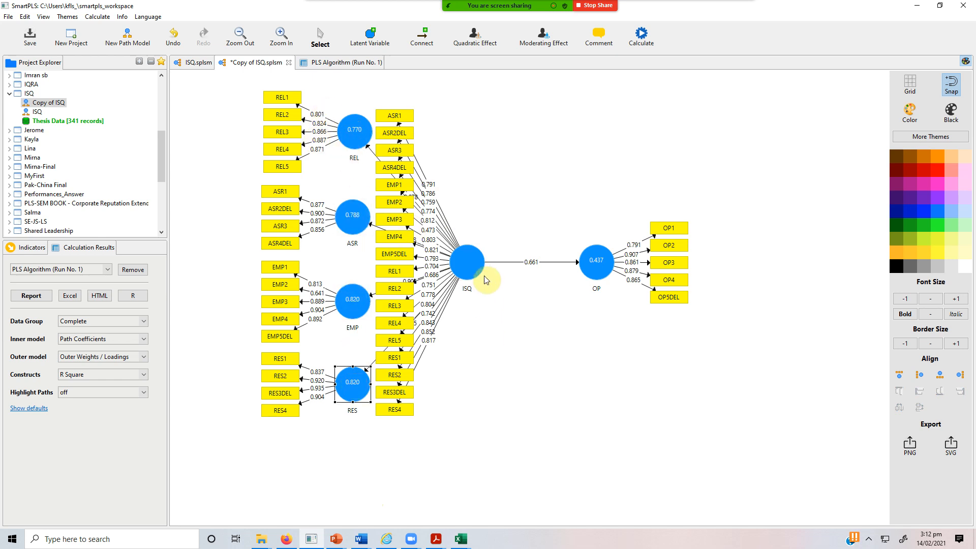
pyautogui.doubleClick(475, 271)
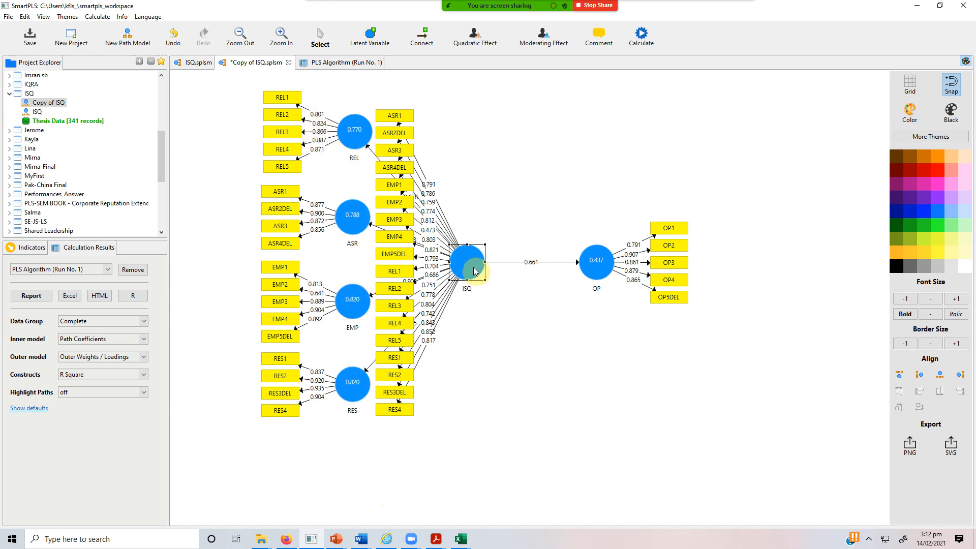
pyautogui.keyDown('ctrl'); pyautogui.click(354, 148); pyautogui.keyUp('ctrl')
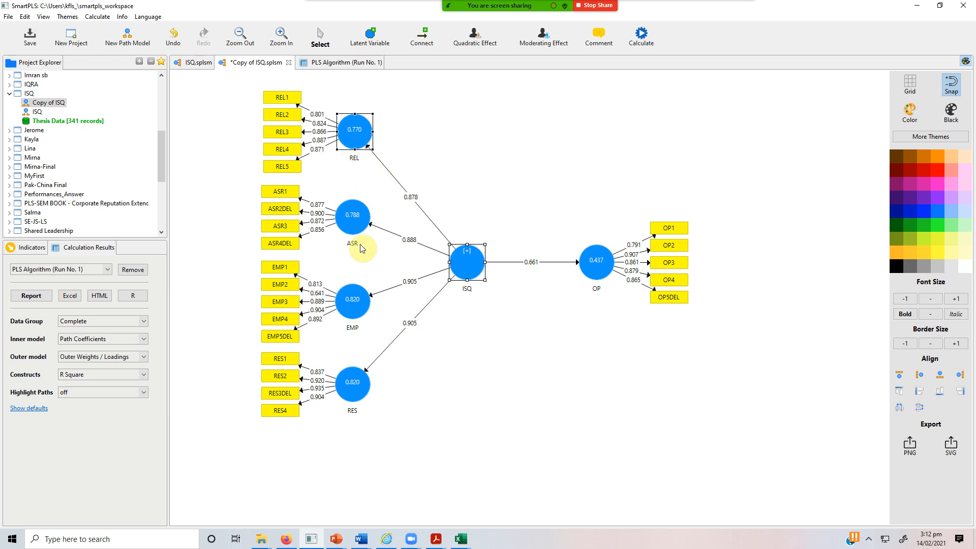
pyautogui.keyDown('ctrl'); pyautogui.click(353, 217); pyautogui.keyUp('ctrl')
pyautogui.keyDown('ctrl'); pyautogui.click(353, 304); pyautogui.keyUp('ctrl')
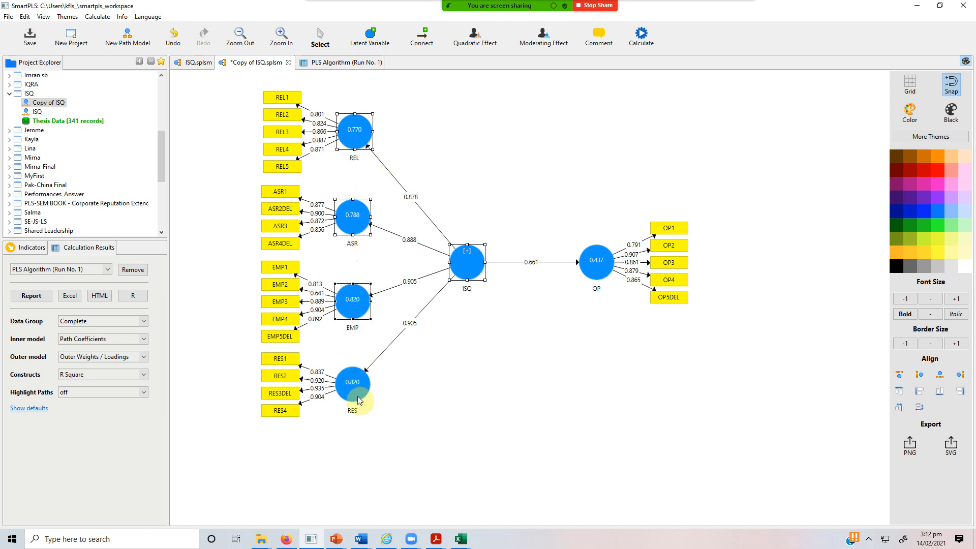
pyautogui.click(468, 279)
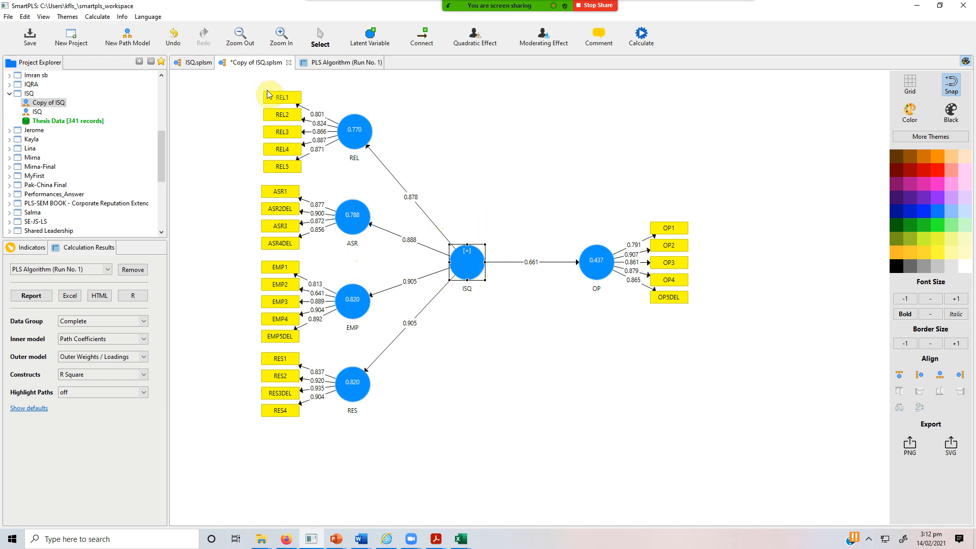
# - Examine the dimension indicators and the REL, ASR, EMP and RES constructs, and check them against the HTMT table
pyautogui.moveTo(247, 81); pyautogui.dragTo(319, 446)
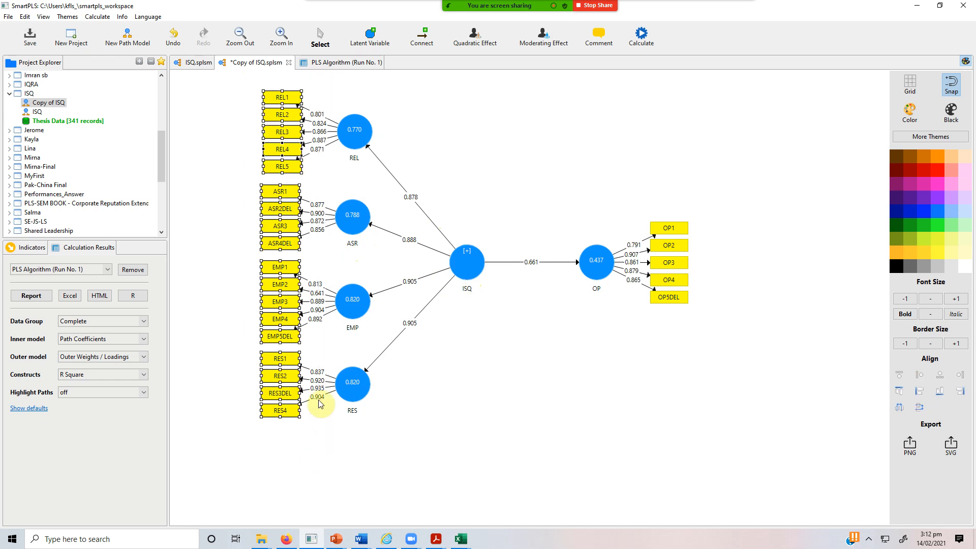
pyautogui.click(353, 135)
pyautogui.click(363, 233)
pyautogui.click(357, 310)
pyautogui.click(354, 388)
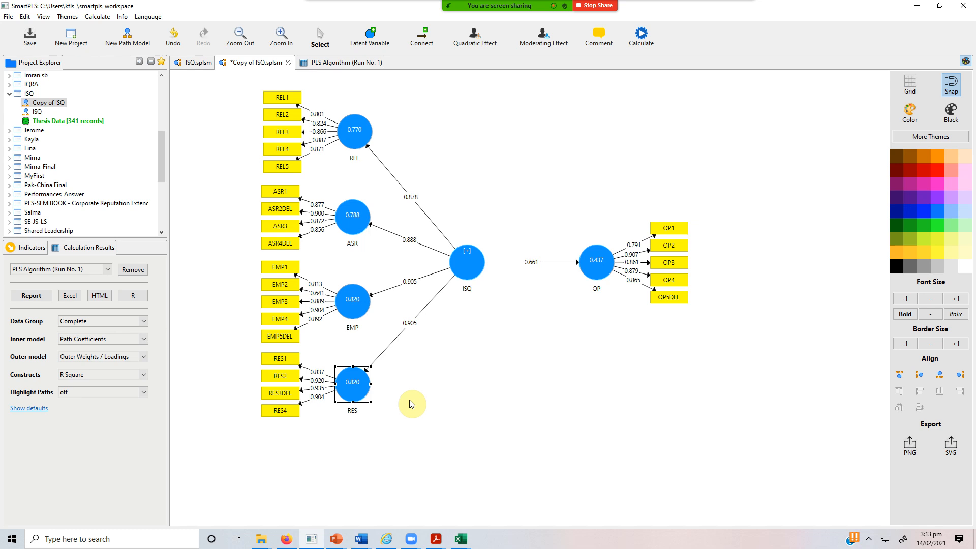
pyautogui.click(315, 62)
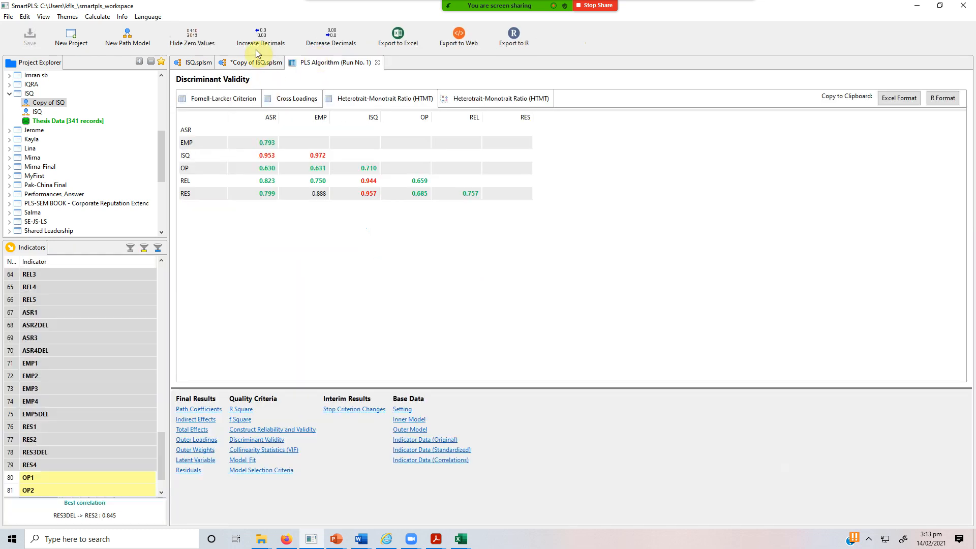
pyautogui.click(258, 65)
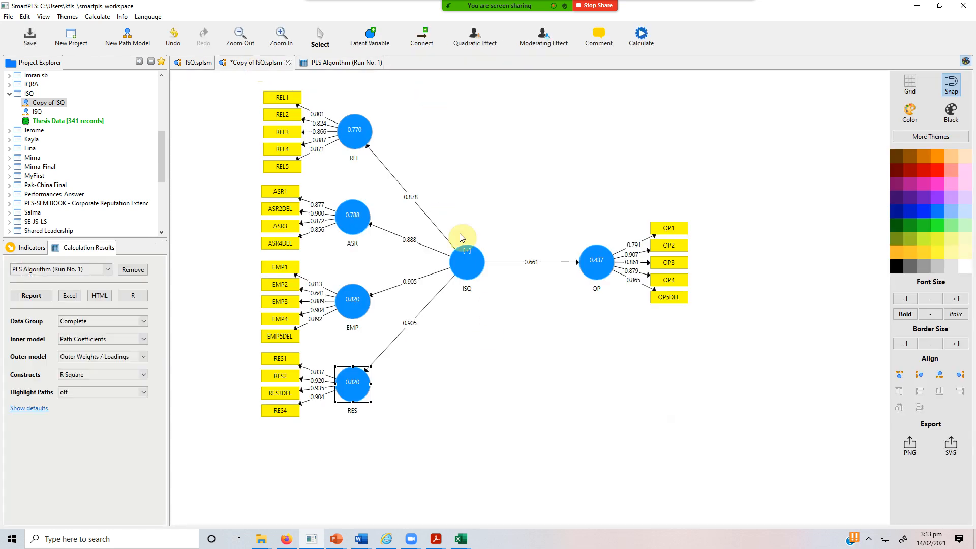
# - Highlight the four dimension constructs together with their indicators in the Copy of ISQ model, and compare them with ISQ
pyautogui.moveTo(238, 74); pyautogui.dragTo(392, 459)
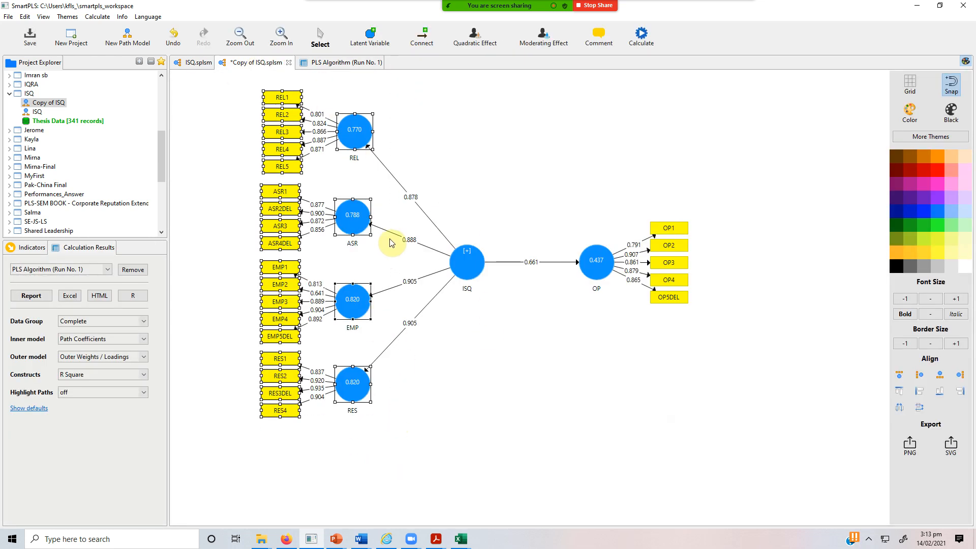
pyautogui.click(456, 263)
pyautogui.click(349, 140)
pyautogui.keyDown('ctrl'); pyautogui.click(362, 218); pyautogui.keyUp('ctrl')
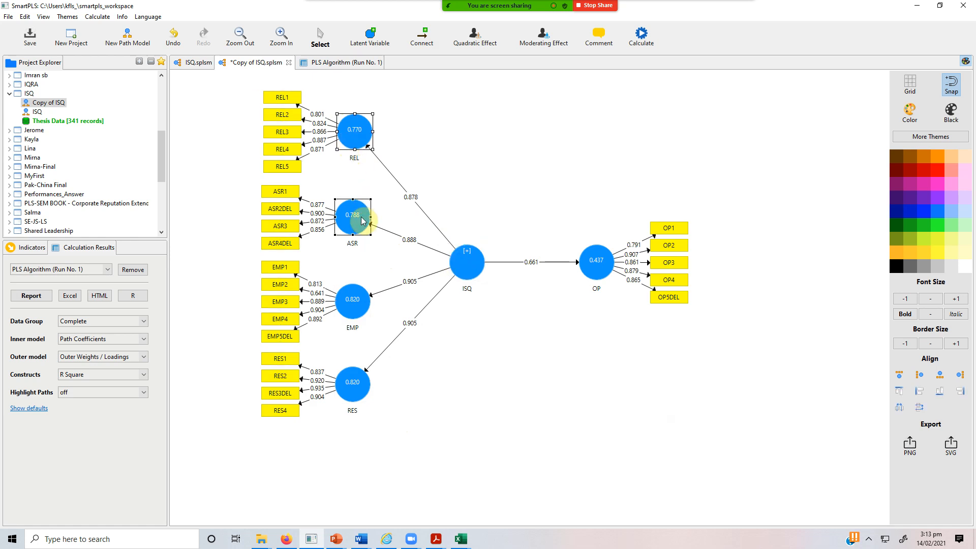
pyautogui.keyDown('ctrl'); pyautogui.click(354, 299); pyautogui.keyUp('ctrl')
pyautogui.keyDown('ctrl'); pyautogui.click(354, 384); pyautogui.keyUp('ctrl')
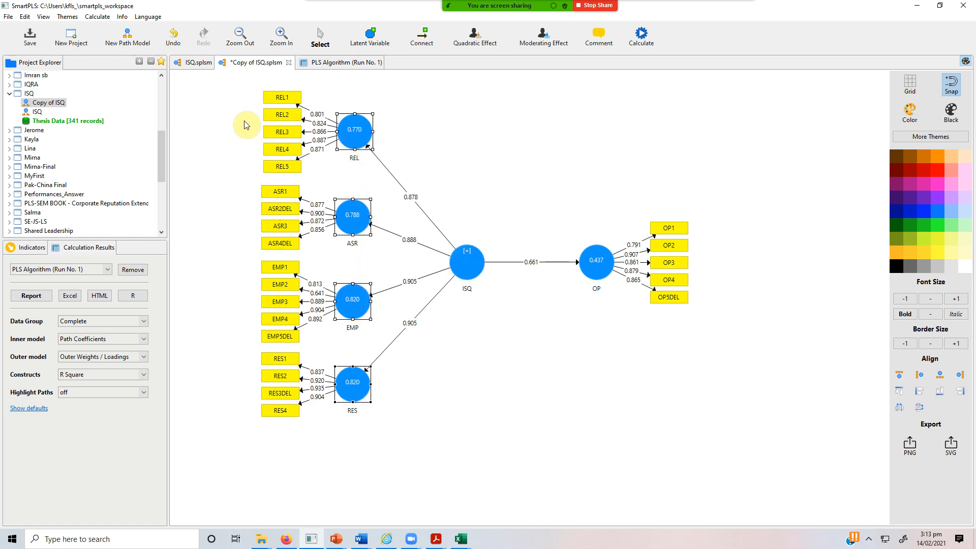
pyautogui.moveTo(236, 79); pyautogui.dragTo(339, 462)
pyautogui.click(459, 468)
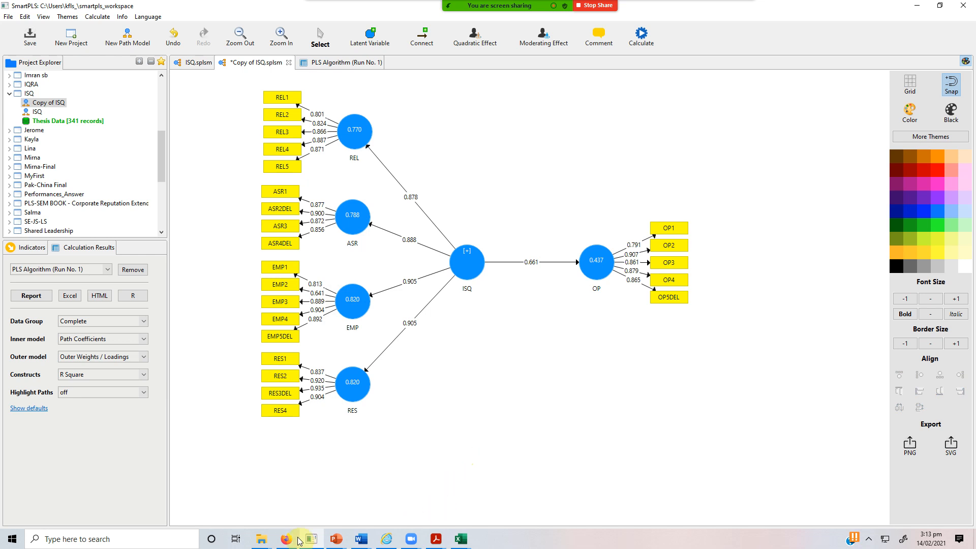
# - Switch to the Concept of Higher Order Constructs presentation in PowerPoint and review slides 28 to 30 on the repeated indicators approach
pyautogui.moveTo(333, 543)
pyautogui.click(386, 496)
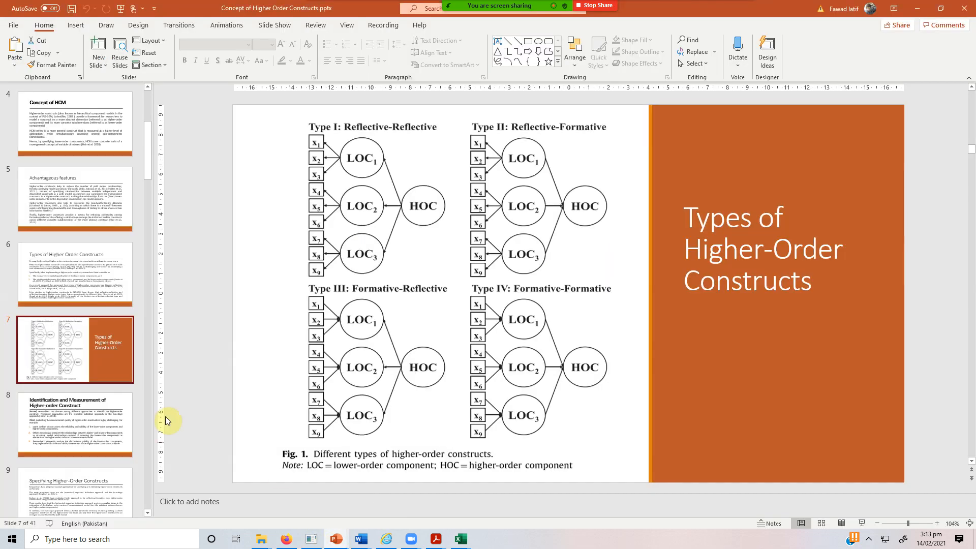
pyautogui.scroll(-1, 117, 409)
pyautogui.scroll(-6, 118, 408)
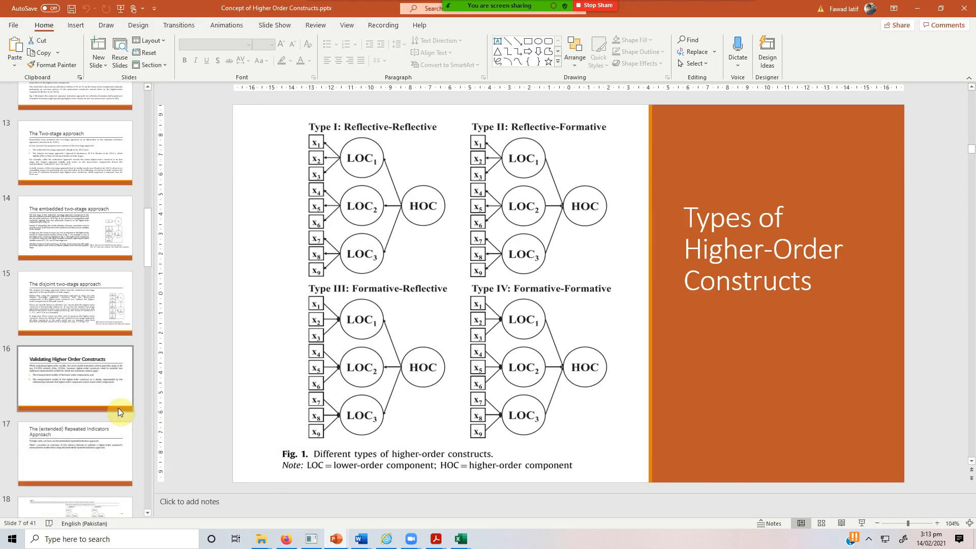
pyautogui.scroll(-8, 118, 400)
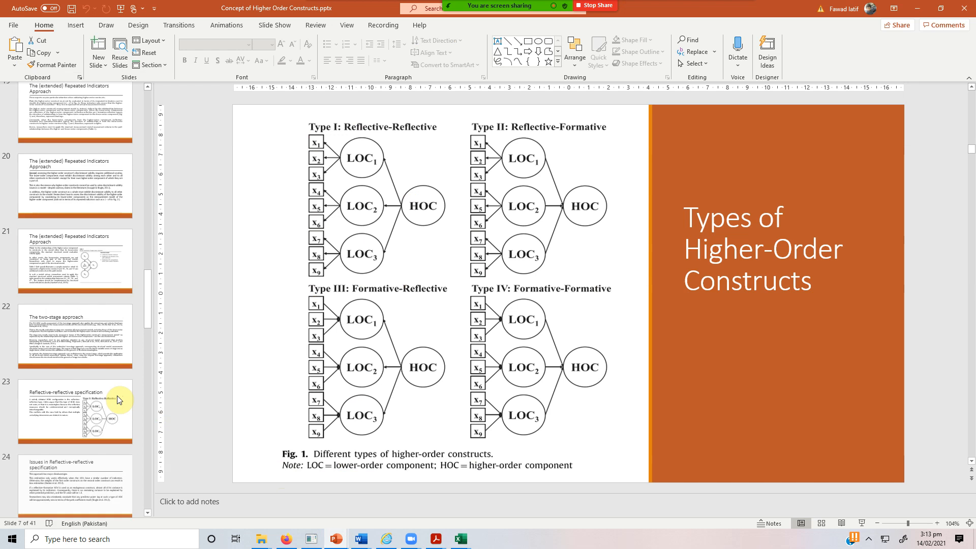
pyautogui.scroll(-4, 117, 396)
pyautogui.click(78, 295)
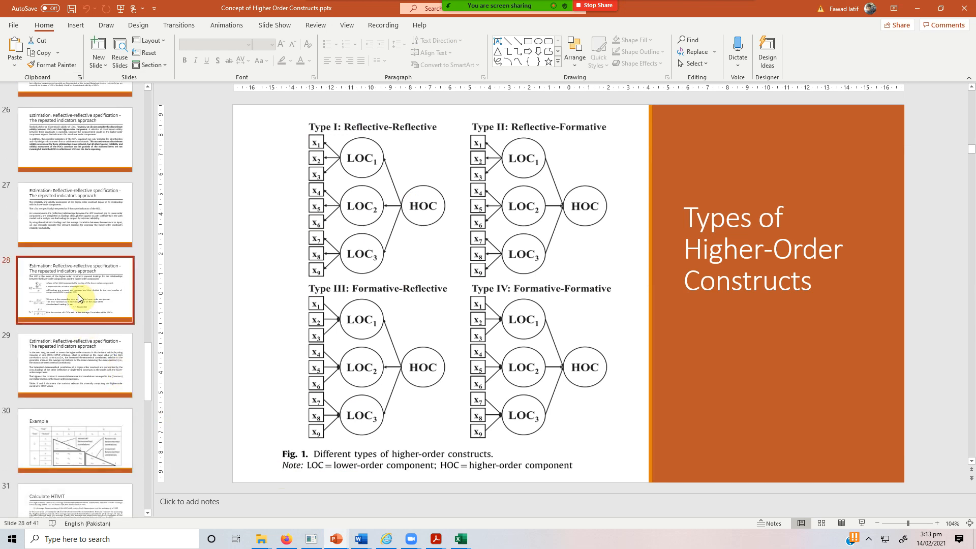
pyautogui.click(86, 374)
pyautogui.click(84, 432)
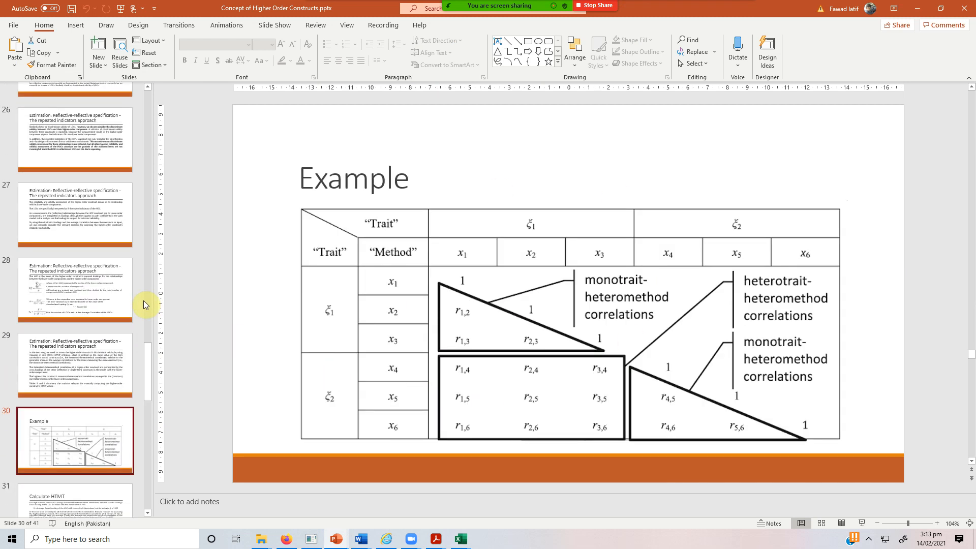
pyautogui.click(72, 288)
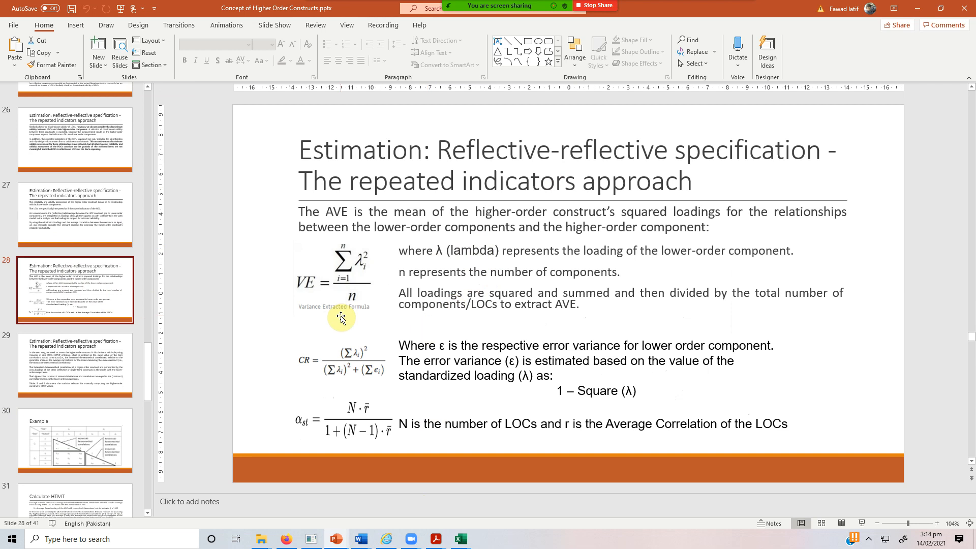
# - Return to SmartPLS, show the Latent Variable scores in the PLS Algorithm report, and copy them in Excel format
pyautogui.click(320, 542)
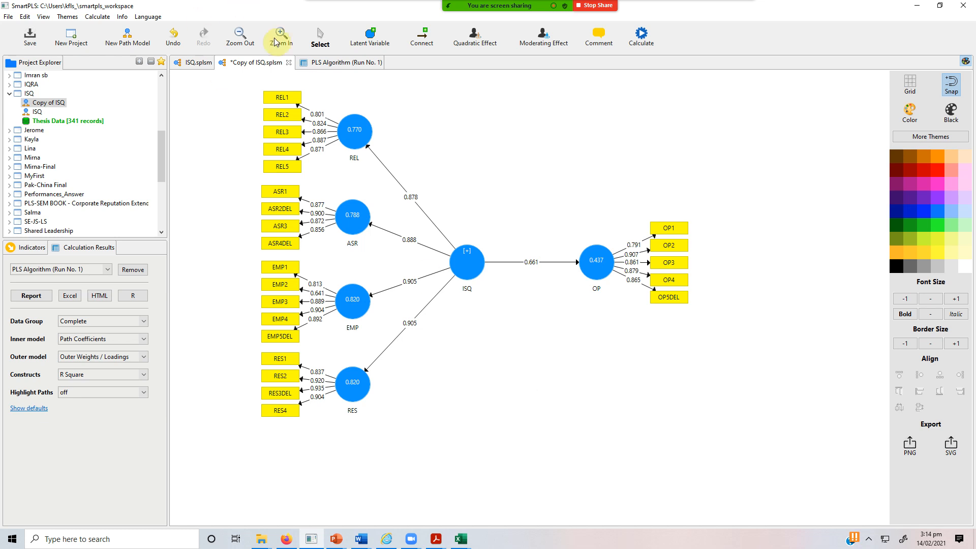
pyautogui.click(335, 64)
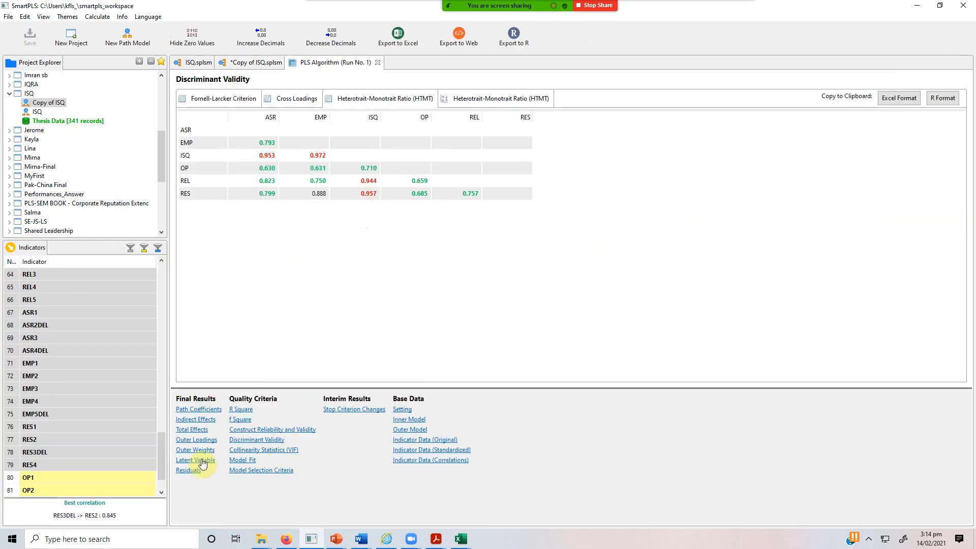
pyautogui.click(199, 460)
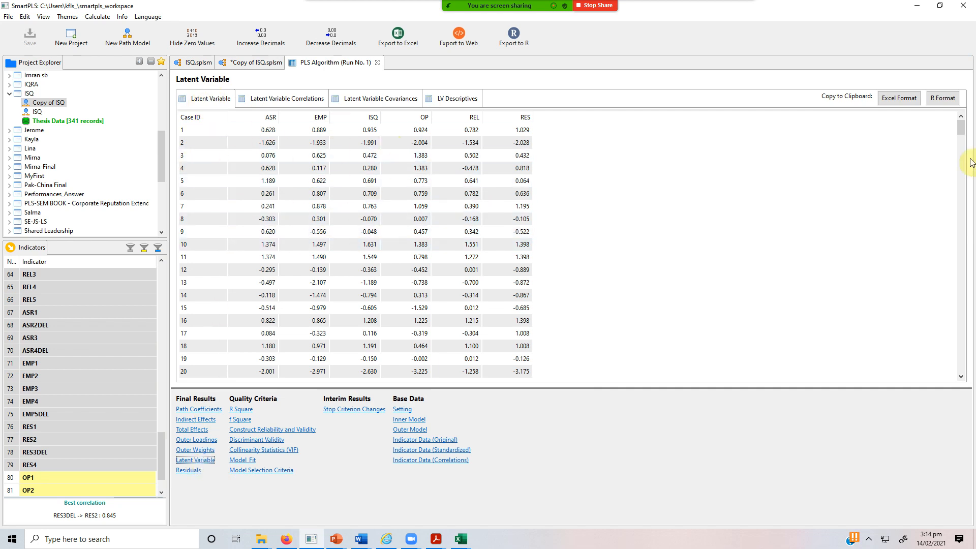
pyautogui.scroll(-1, 964, 136)
pyautogui.moveTo(964, 136); pyautogui.dragTo(960, 365)
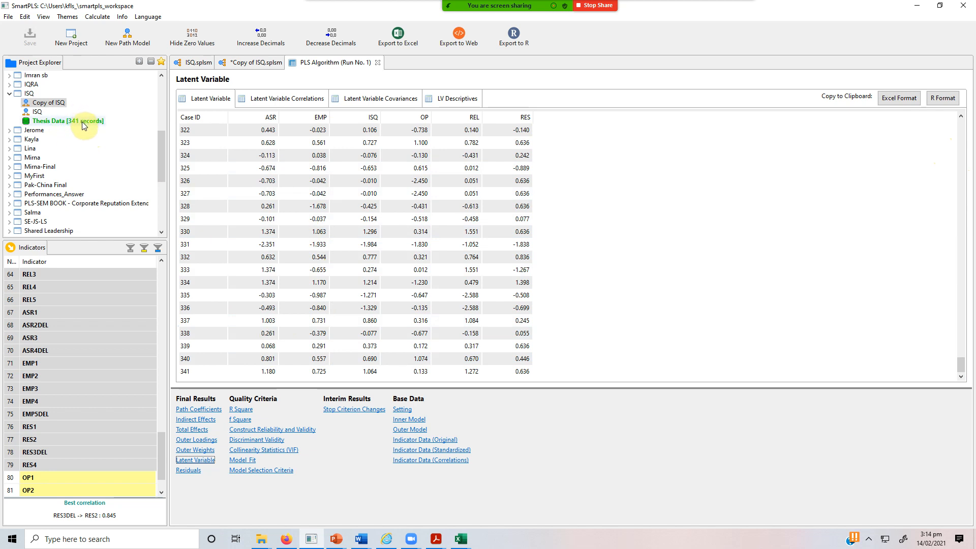
pyautogui.click(239, 63)
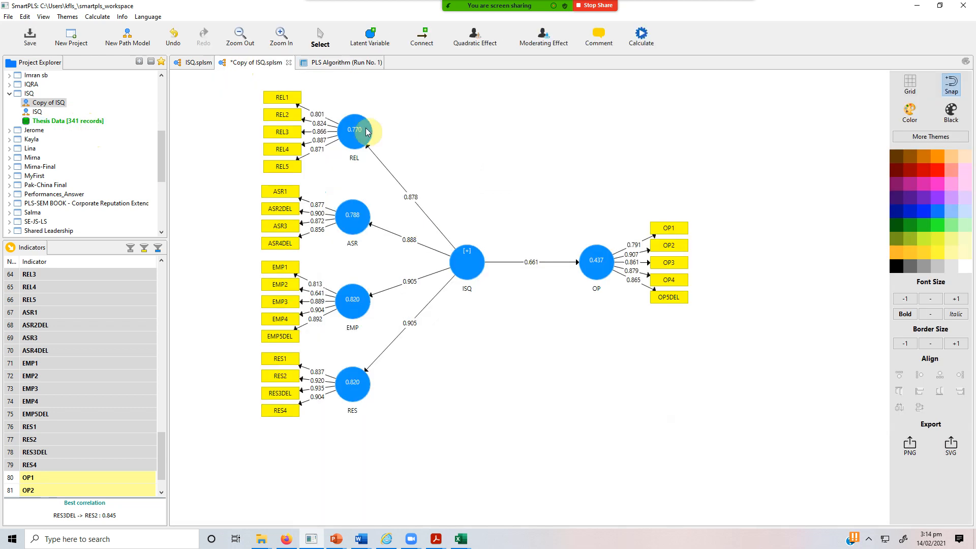
pyautogui.click(351, 62)
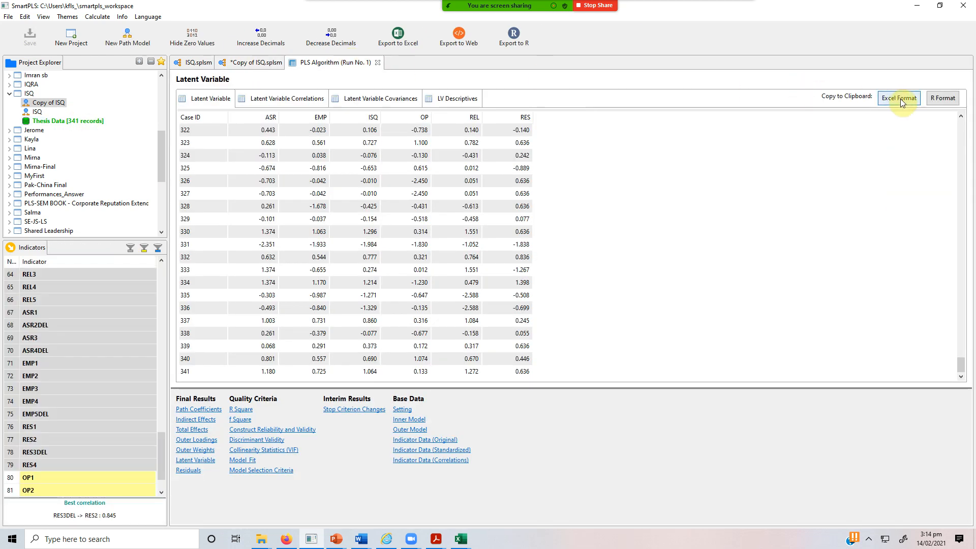
pyautogui.click(894, 99)
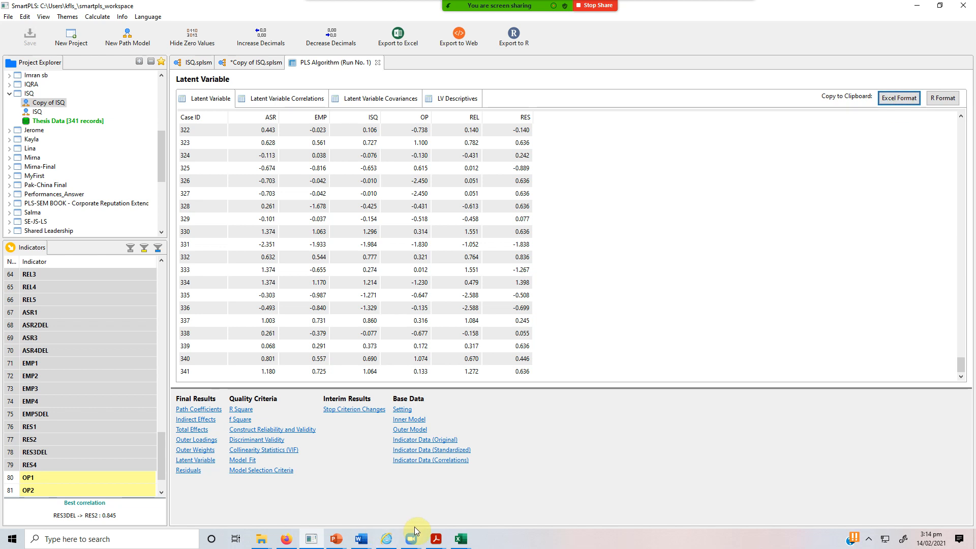
# - Switch to Thesis Data.csv in Excel and paste the latent variable scores from cell CG1, beside the OP5DEL column
pyautogui.click(461, 539)
pyautogui.click(355, 496)
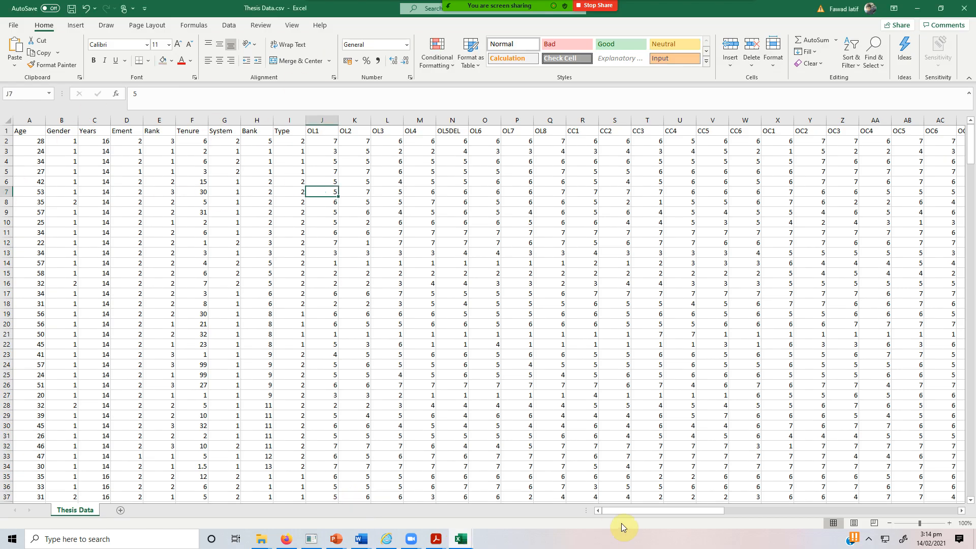
pyautogui.moveTo(620, 510); pyautogui.dragTo(935, 508)
pyautogui.click(961, 511)
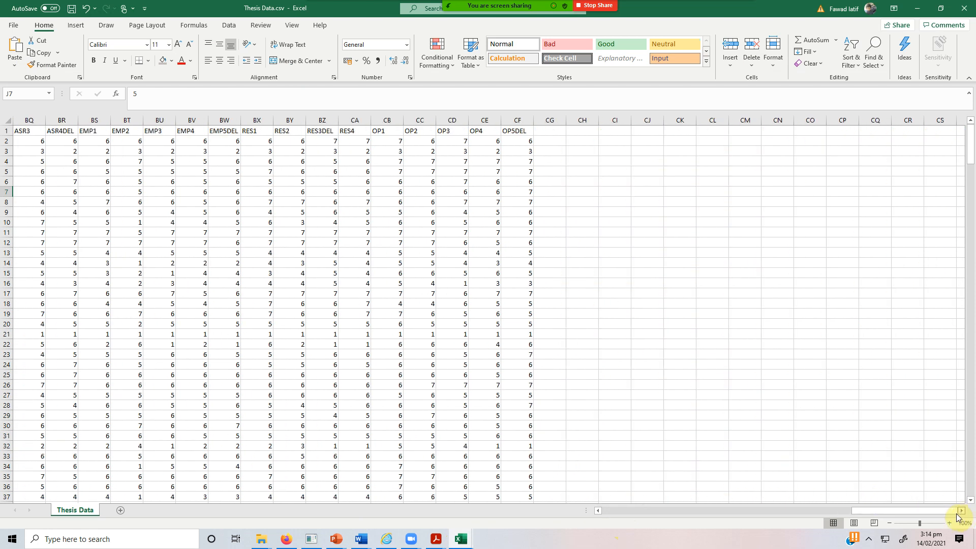
pyautogui.click(514, 132)
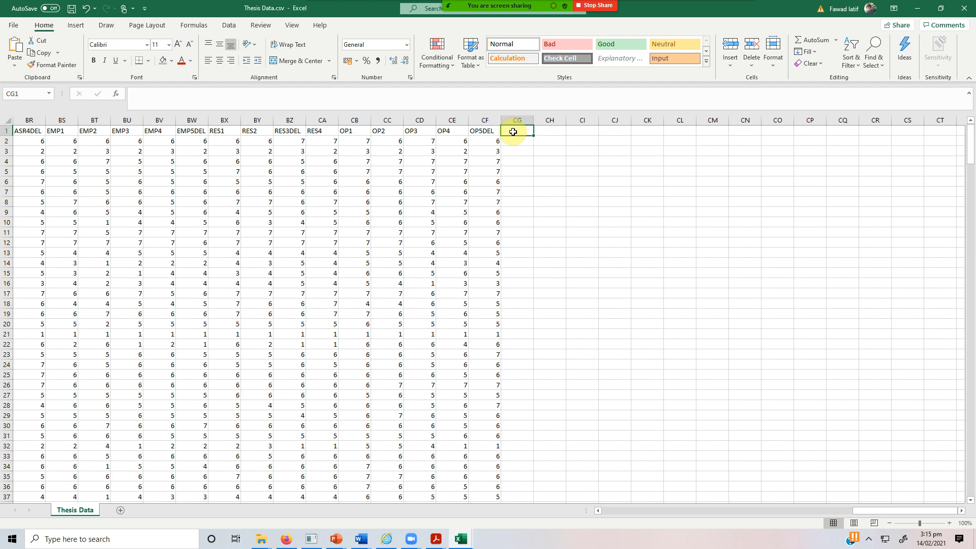
pyautogui.hotkey('ctrl', 'v')
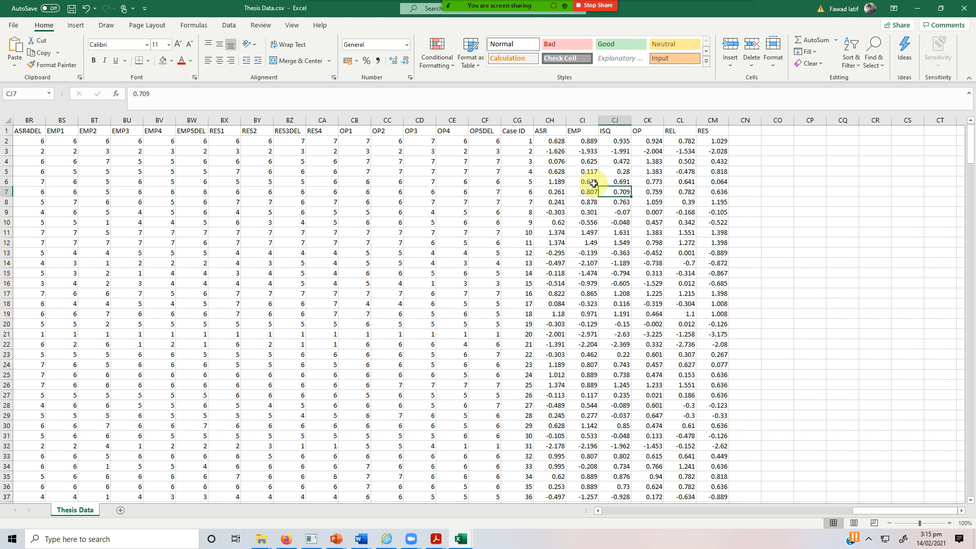
# - Delete the pasted Case ID and ISQ columns from the latent variable scores, and save Thesis Data.csv
pyautogui.click(521, 117)
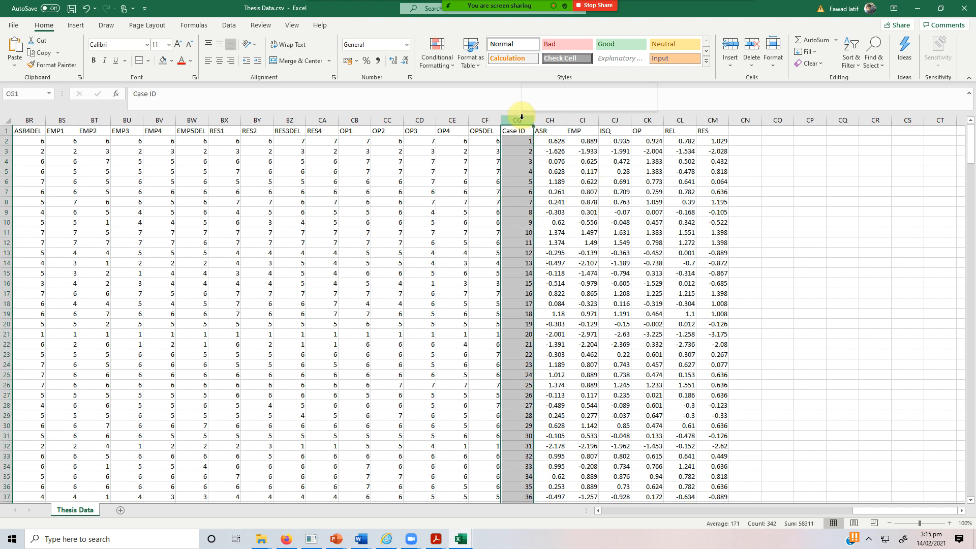
pyautogui.rightClick(521, 118)
pyautogui.click(550, 213)
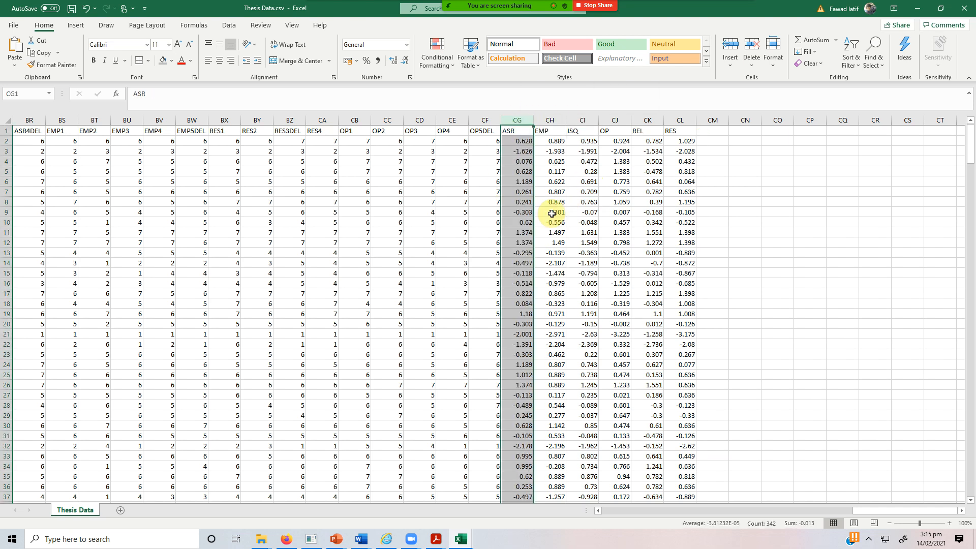
pyautogui.click(585, 119)
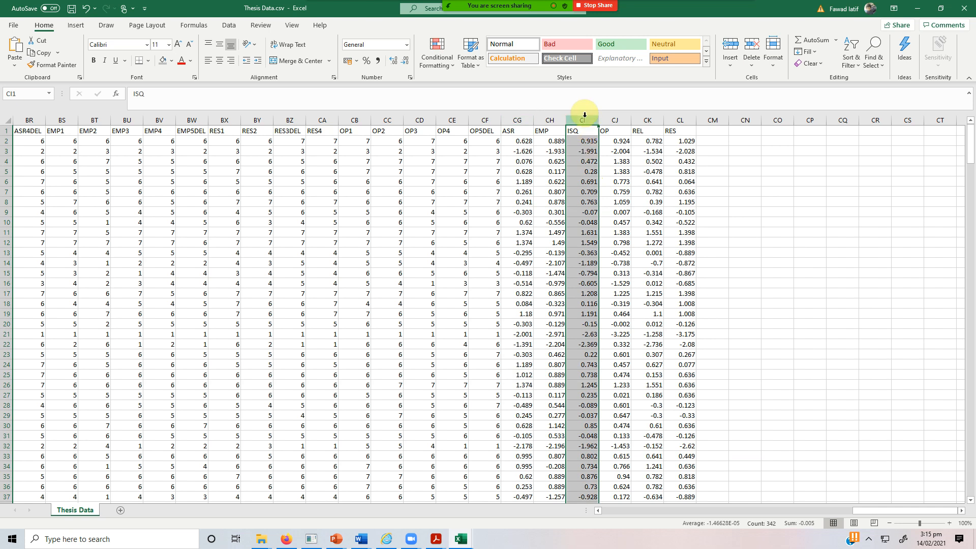
pyautogui.rightClick(585, 117)
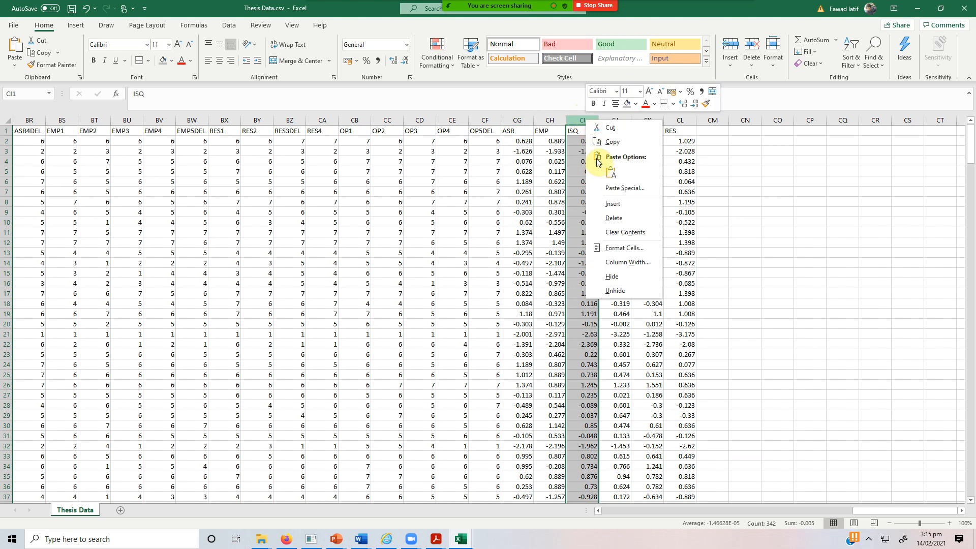
pyautogui.click(615, 218)
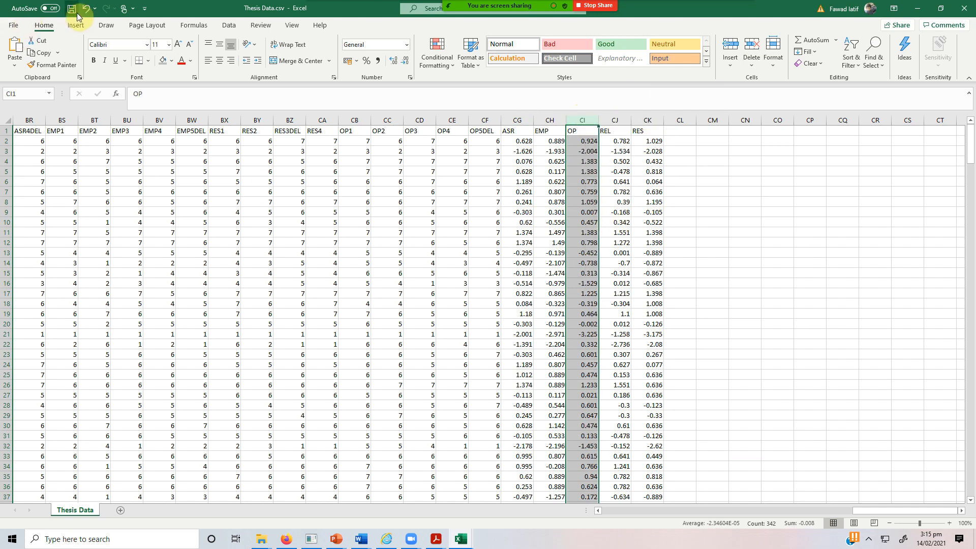
# - Close the PLS Algorithm (Run No. 1) report in SmartPLS, and check the location of Thesis Data.csv among Excel's recent files
pyautogui.click(311, 539)
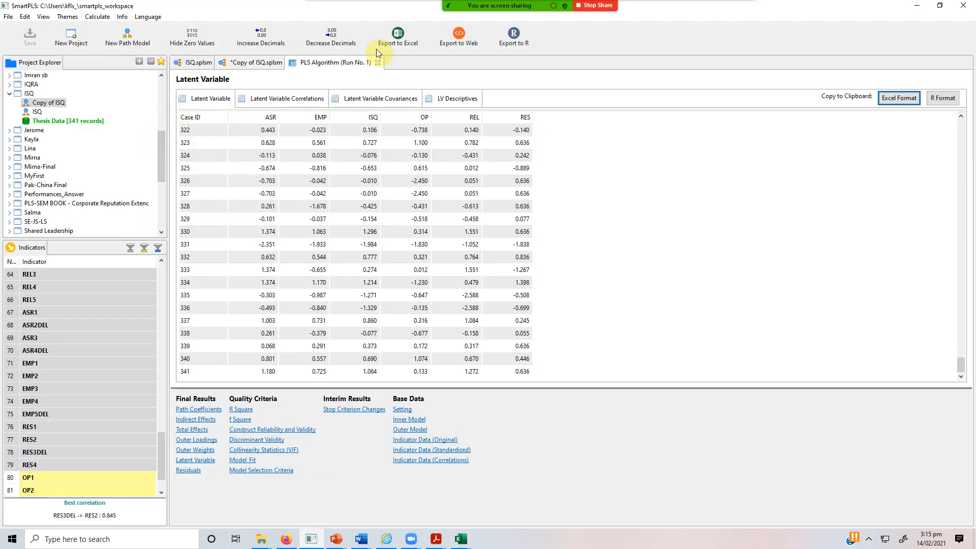
pyautogui.click(377, 62)
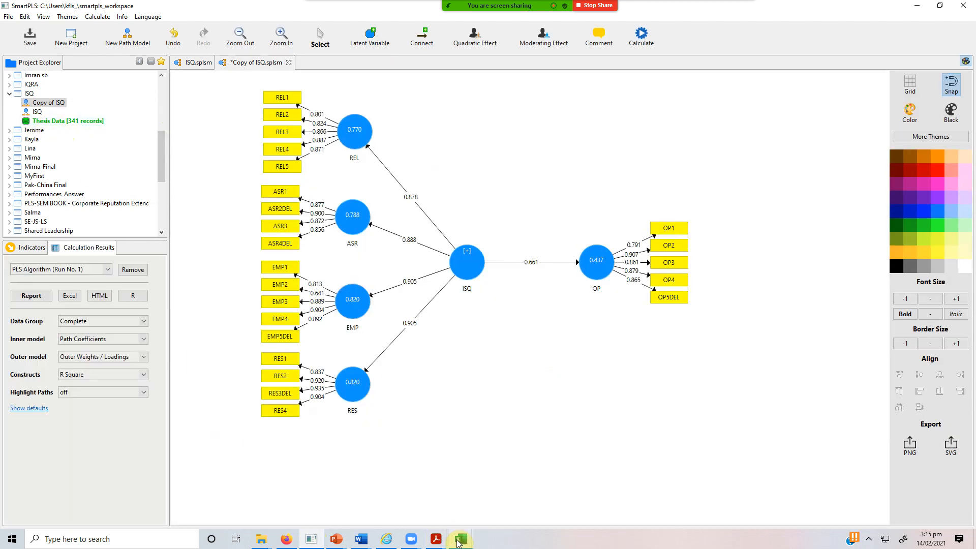
pyautogui.moveTo(459, 543)
pyautogui.click(358, 483)
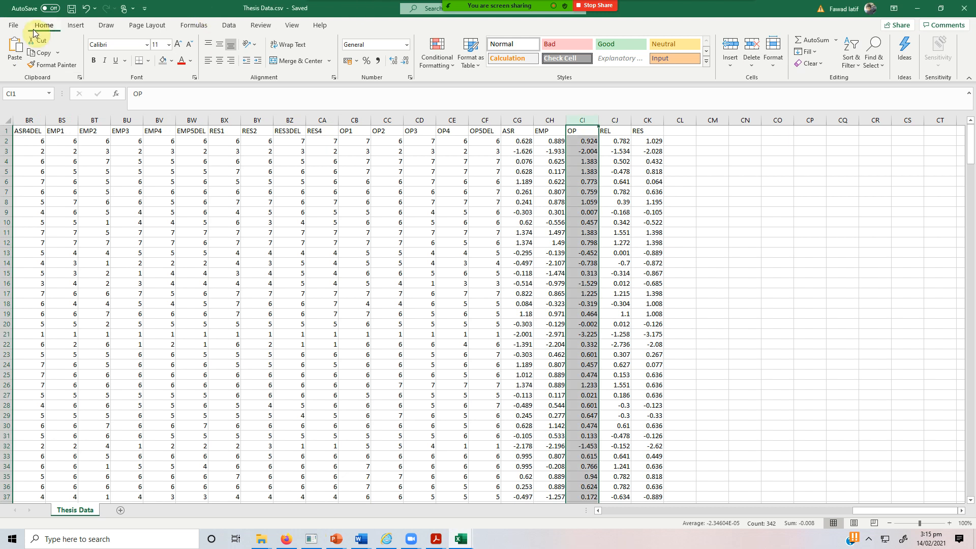
pyautogui.click(17, 25)
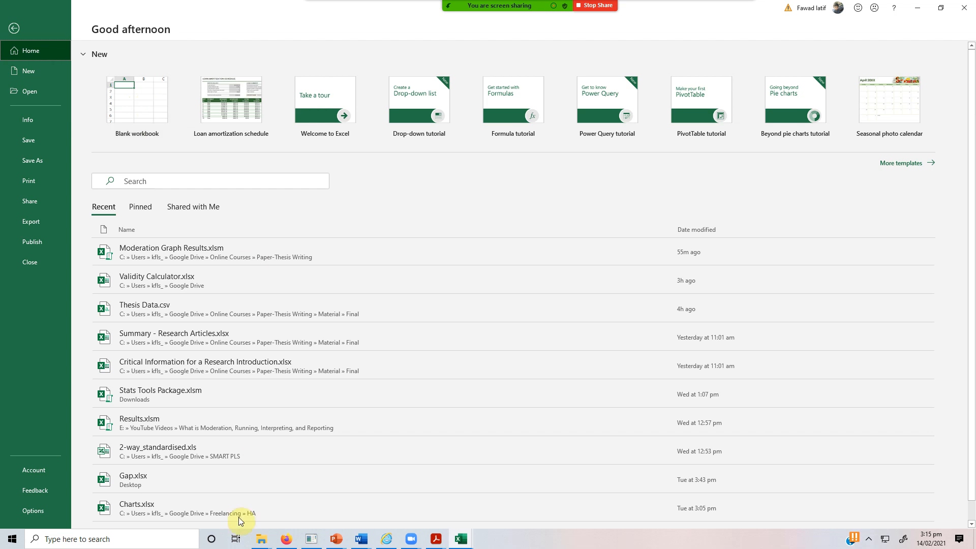
# - Switch to SmartPLS, import Thesis Data.csv into the ISQ project as "Thesis Data LVS", and check its latent variable score indicators
pyautogui.click(311, 539)
pyautogui.rightClick(28, 94)
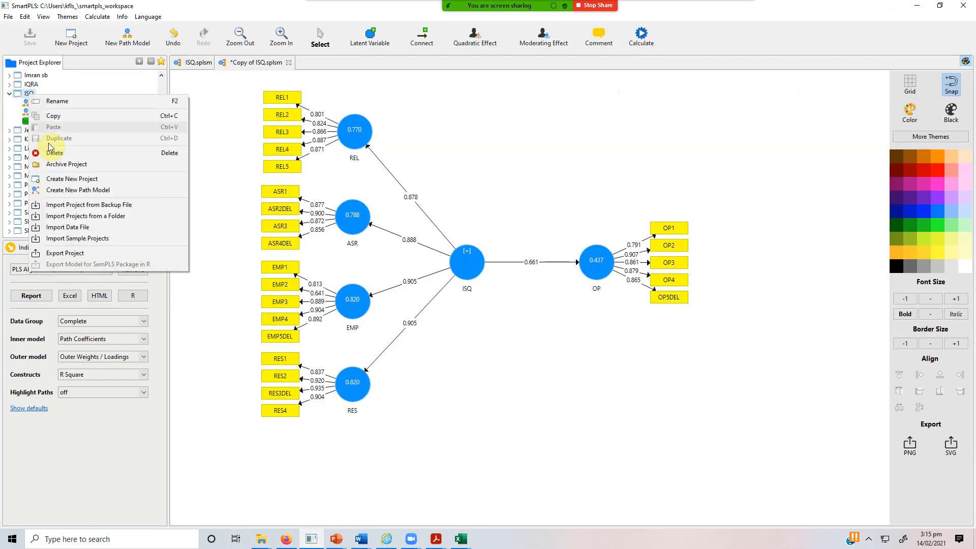
pyautogui.click(74, 228)
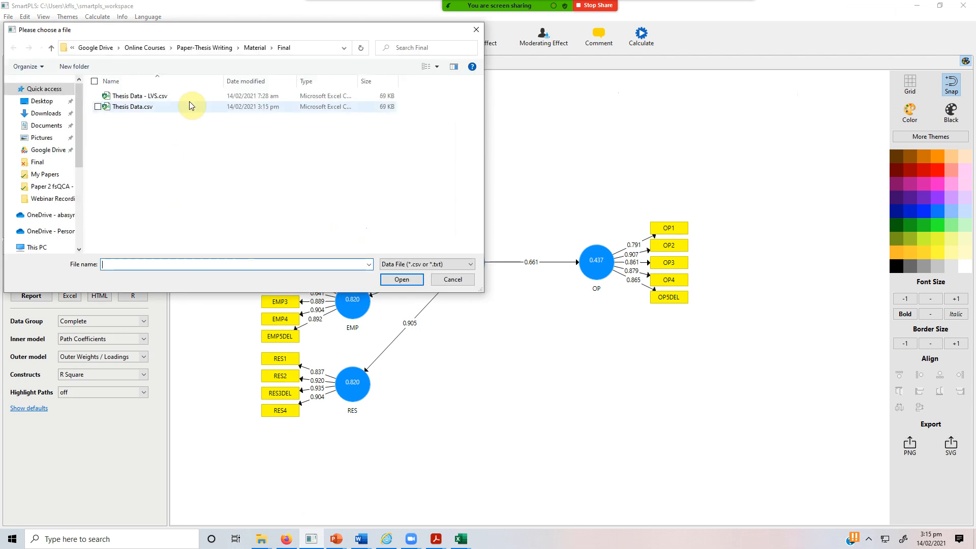
pyautogui.click(153, 106)
pyautogui.click(233, 264)
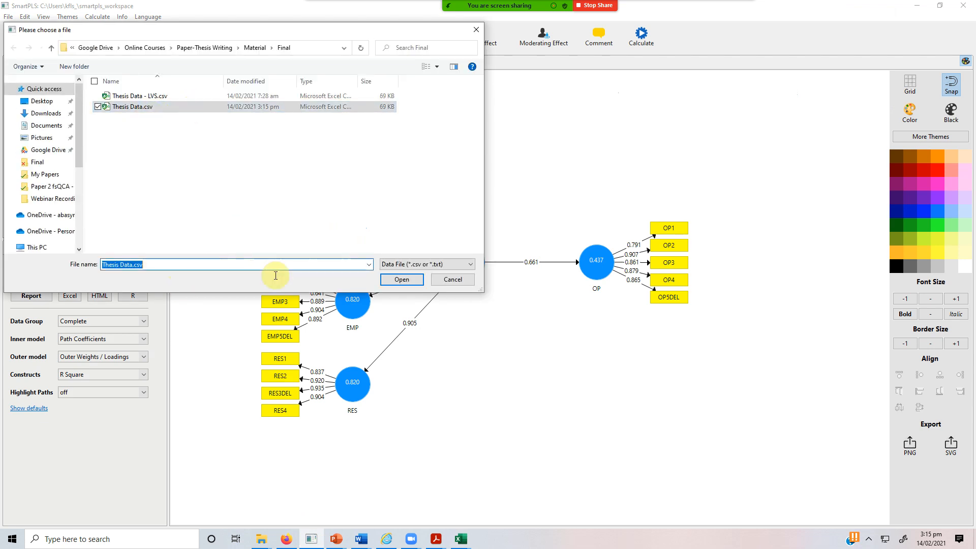
pyautogui.click(387, 280)
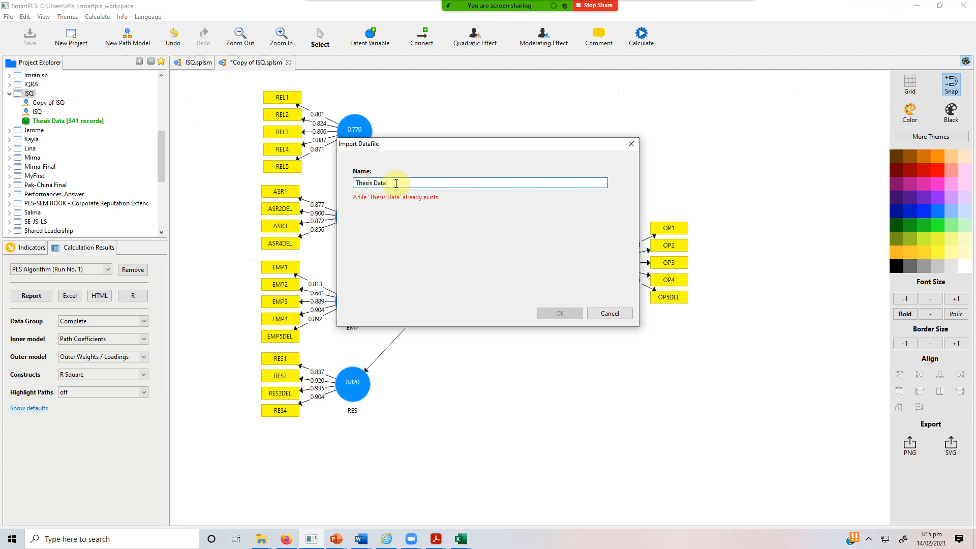
pyautogui.write('LVS')
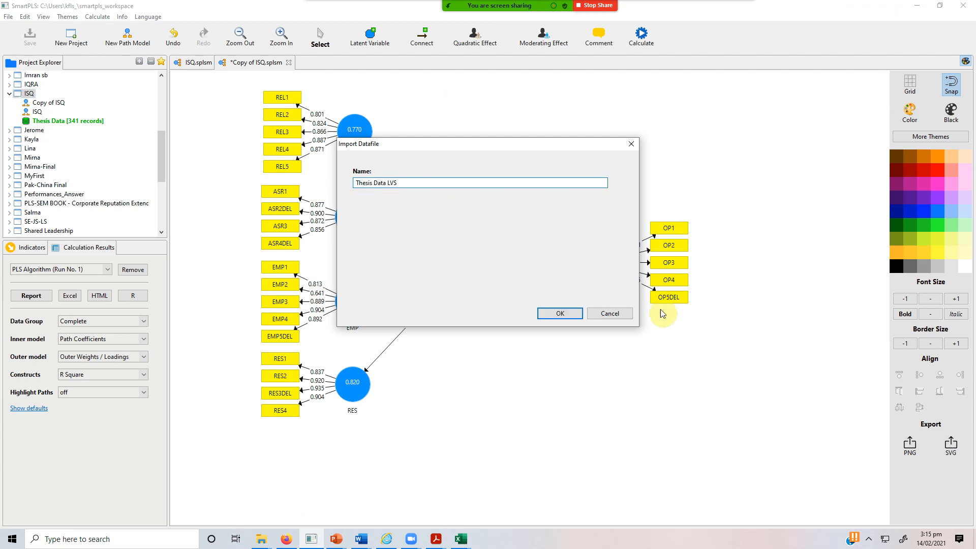
pyautogui.click(544, 314)
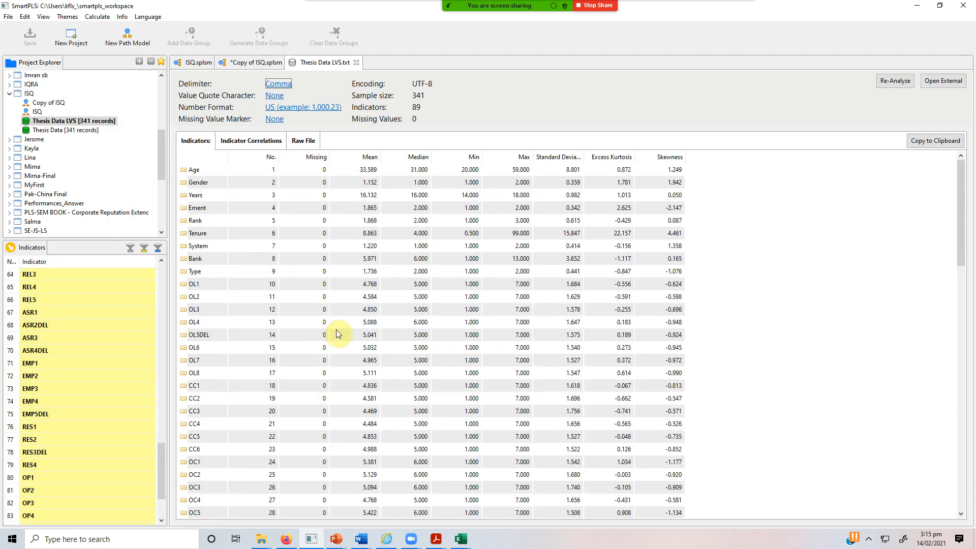
pyautogui.scroll(-2, 154, 472)
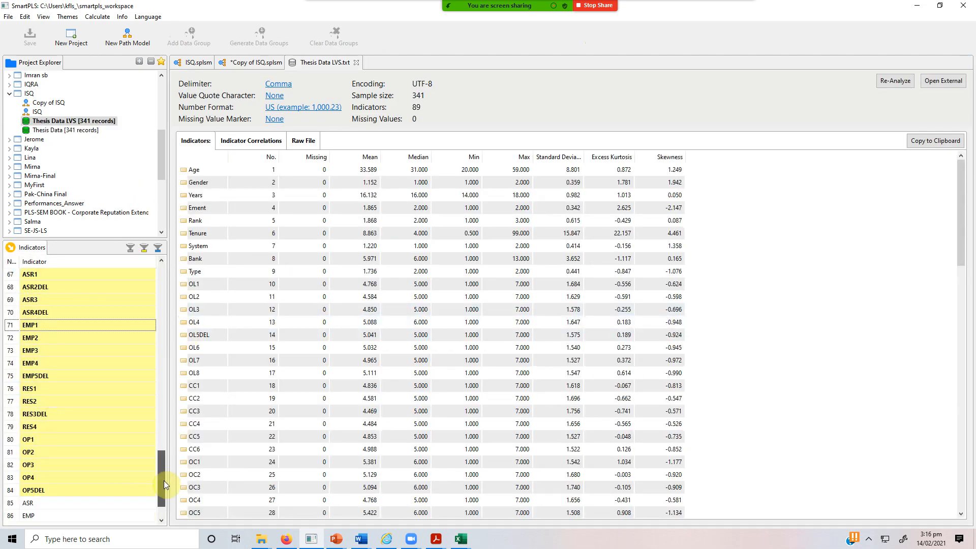
pyautogui.moveTo(65, 464); pyautogui.dragTo(67, 523)
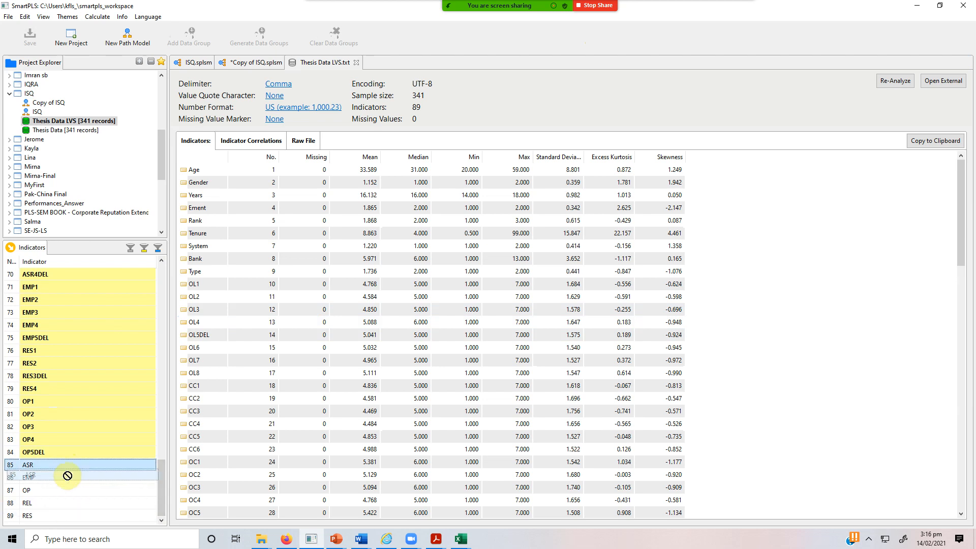
# - Delete the REL, ASR, EMP and RES constructs with their indicators from the Copy of ISQ model
pyautogui.click(260, 61)
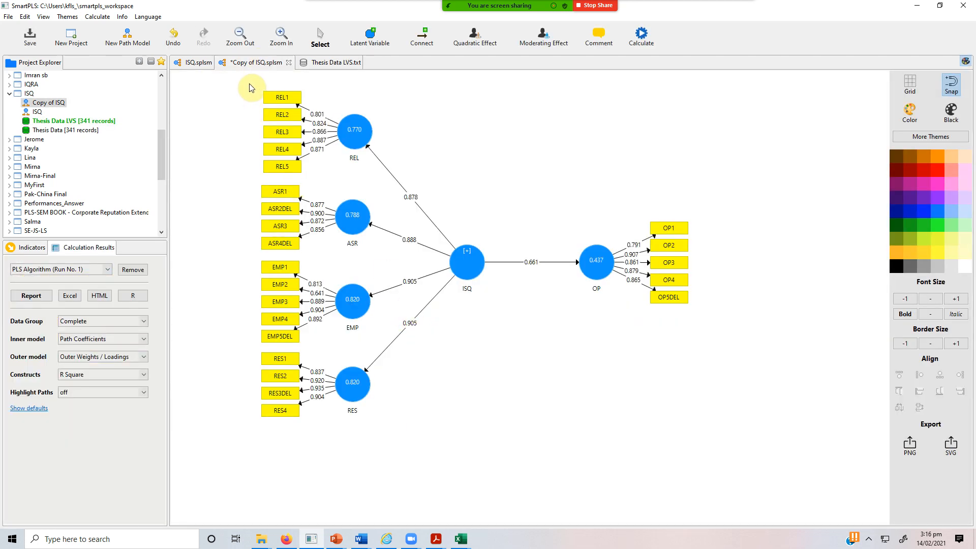
pyautogui.click(478, 266)
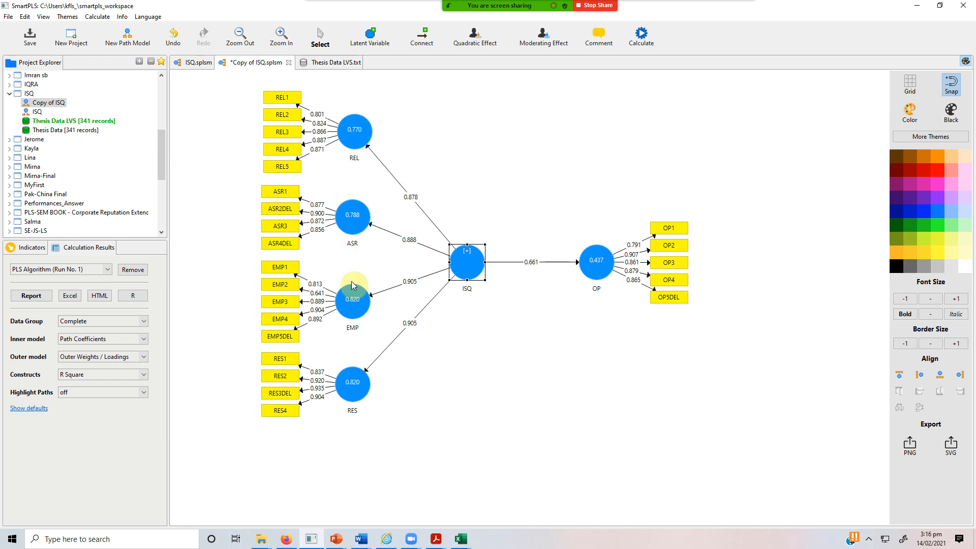
pyautogui.moveTo(249, 79); pyautogui.dragTo(407, 439)
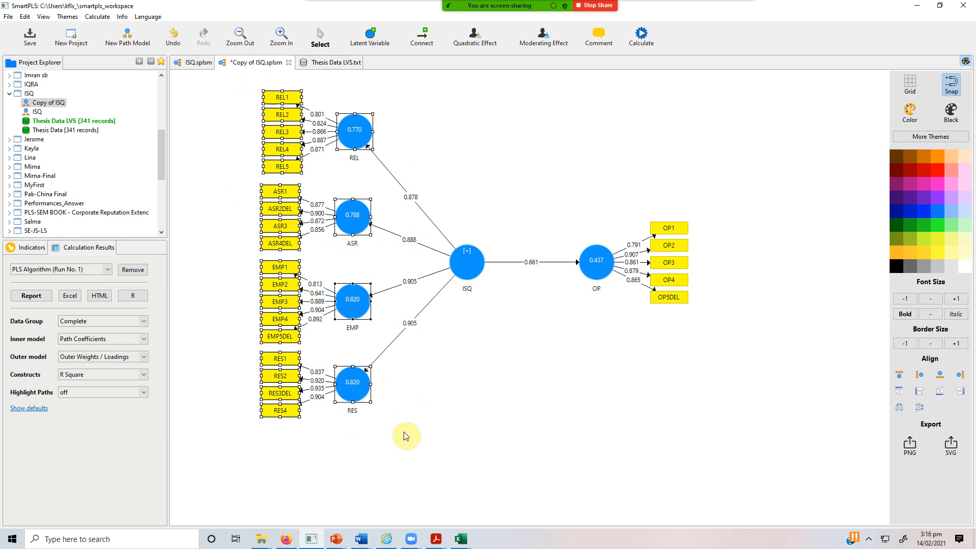
pyautogui.press('Delete')
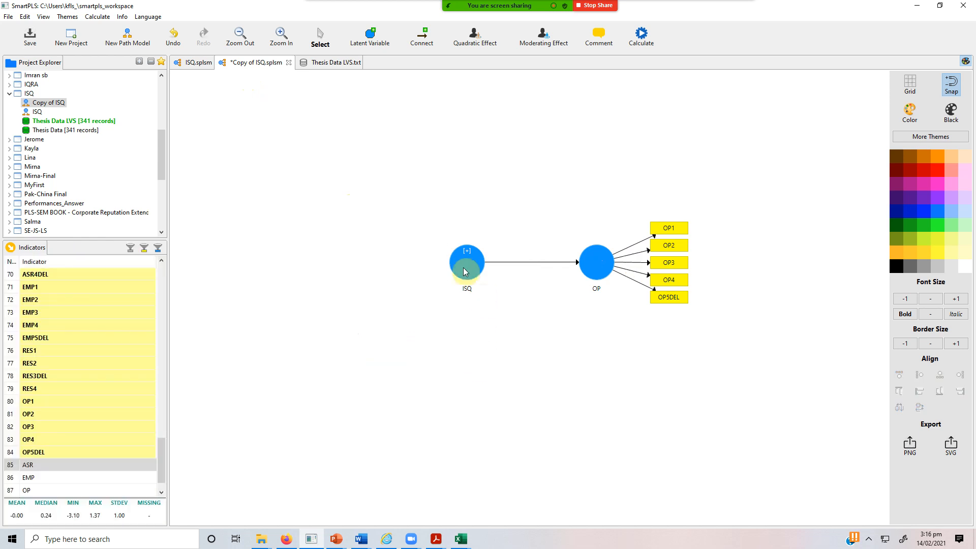
# - Unhide the indicators of the ISQ construct and delete all of them, from ASR1 to RES4
pyautogui.moveTo(463, 270); pyautogui.dragTo(463, 271)
pyautogui.moveTo(357, 91); pyautogui.dragTo(429, 465)
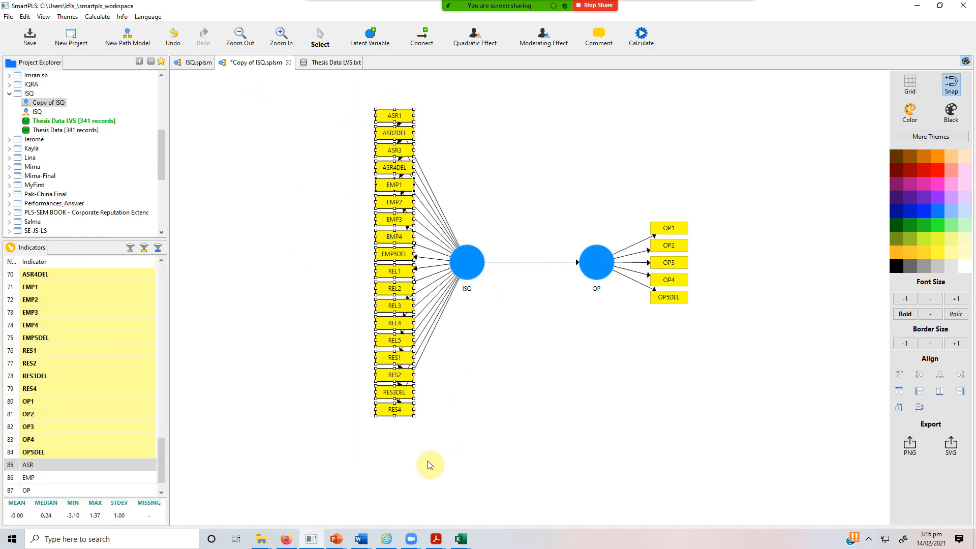
pyautogui.press('Delete')
# - Assign the ASR, EMP, REL and RES latent variable scores as indicators of the ISQ construct
pyautogui.click(38, 465)
pyautogui.scroll(-1, 51, 455)
pyautogui.keyDown('ctrl'); pyautogui.click(56, 452); pyautogui.keyUp('ctrl')
pyautogui.keyDown('ctrl'); pyautogui.click(55, 476); pyautogui.keyUp('ctrl')
pyautogui.keyDown('ctrl'); pyautogui.click(54, 490); pyautogui.keyUp('ctrl')
pyautogui.moveTo(108, 438); pyautogui.dragTo(466, 262)
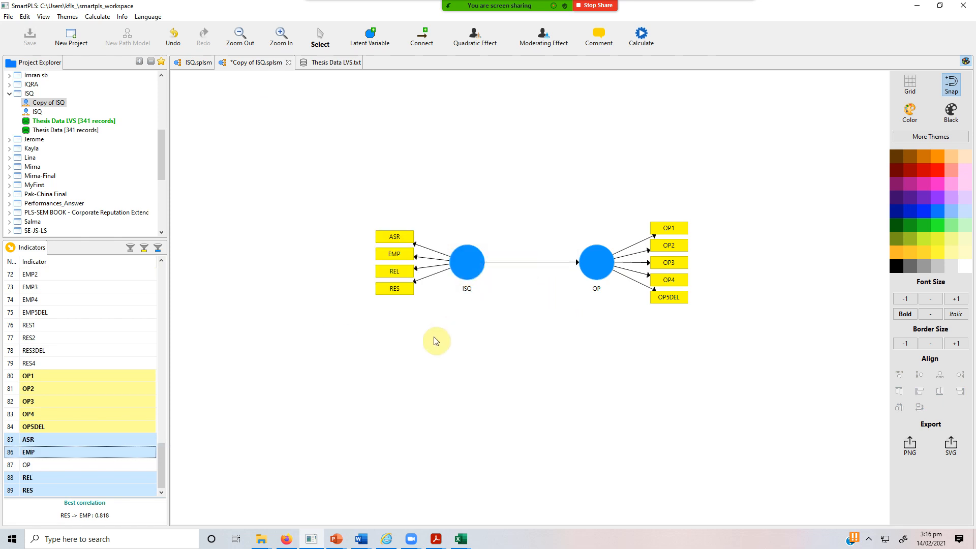
pyautogui.moveTo(350, 197); pyautogui.dragTo(426, 356)
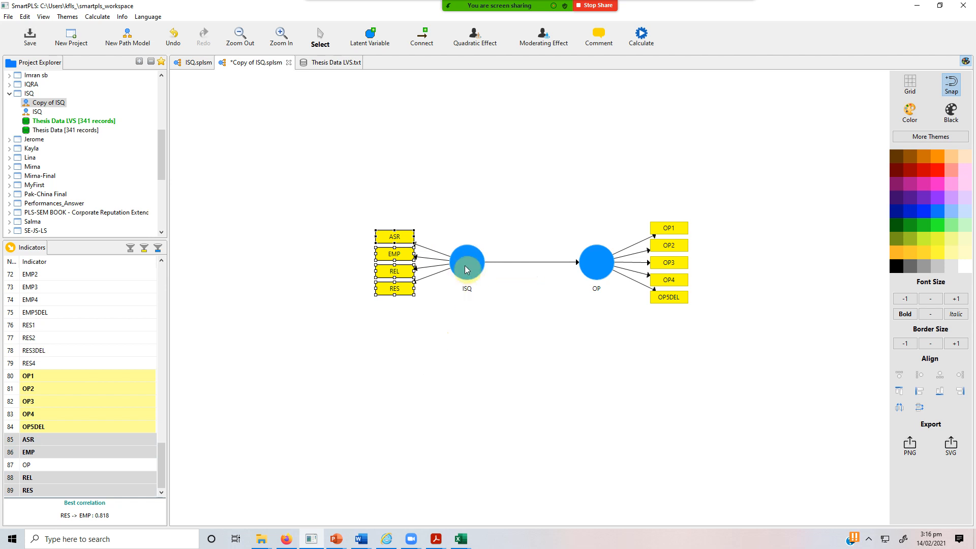
pyautogui.click(425, 438)
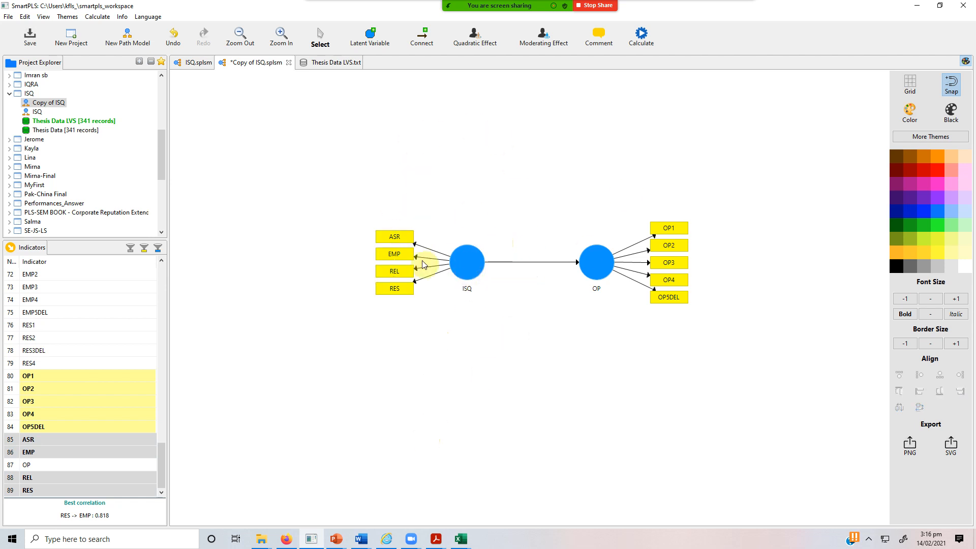
# - Run the PLS Algorithm on the model with the path weighting scheme, 300 maximum iterations and stop criterion 7
pyautogui.click(643, 32)
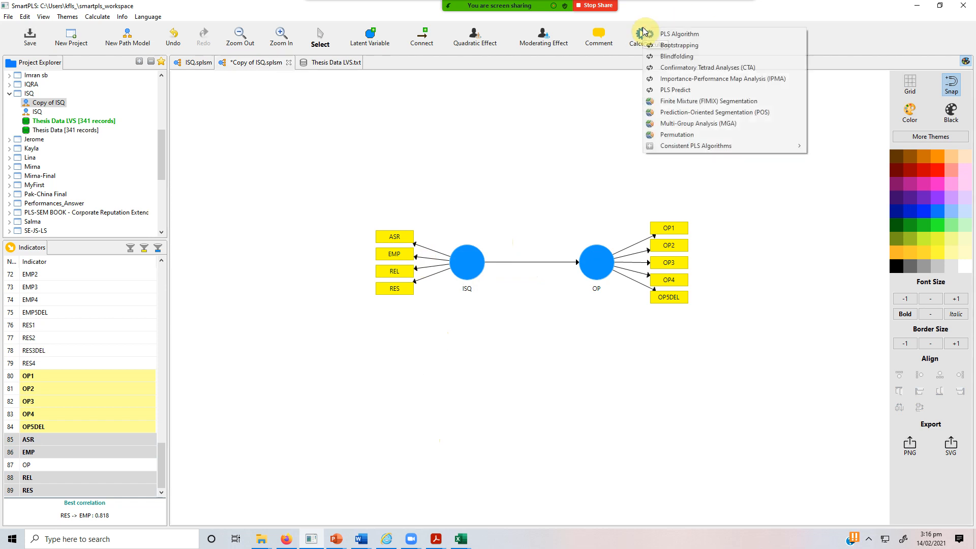
pyautogui.click(671, 34)
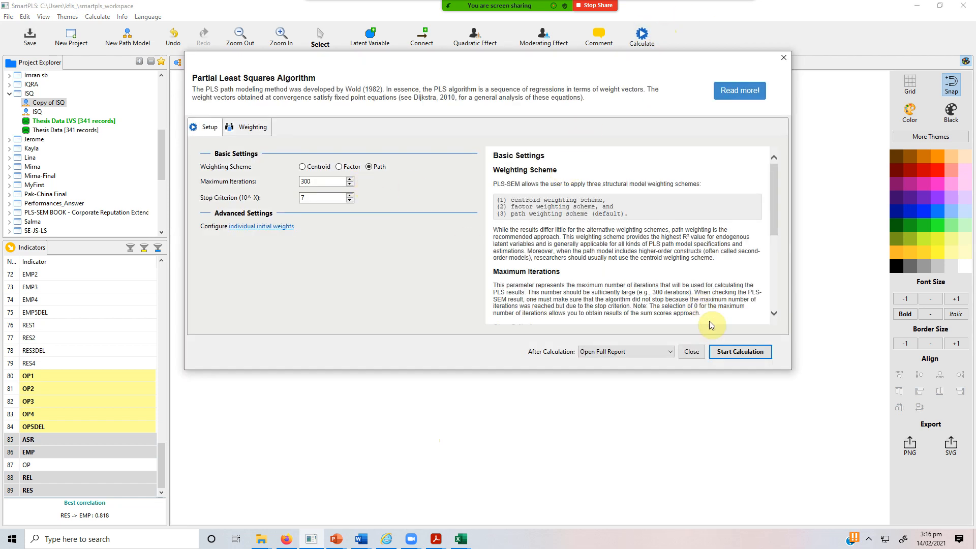
pyautogui.click(726, 352)
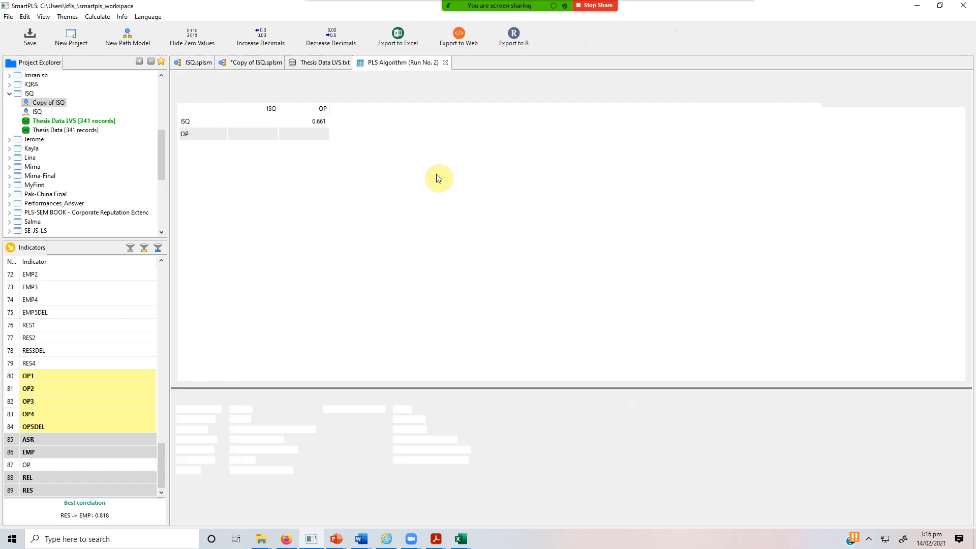
# - Examine ISQ in the Construct Reliability and Validity results, widening the Composite Reliability and Cronbach's Alpha columns to show their full headings
pyautogui.click(286, 431)
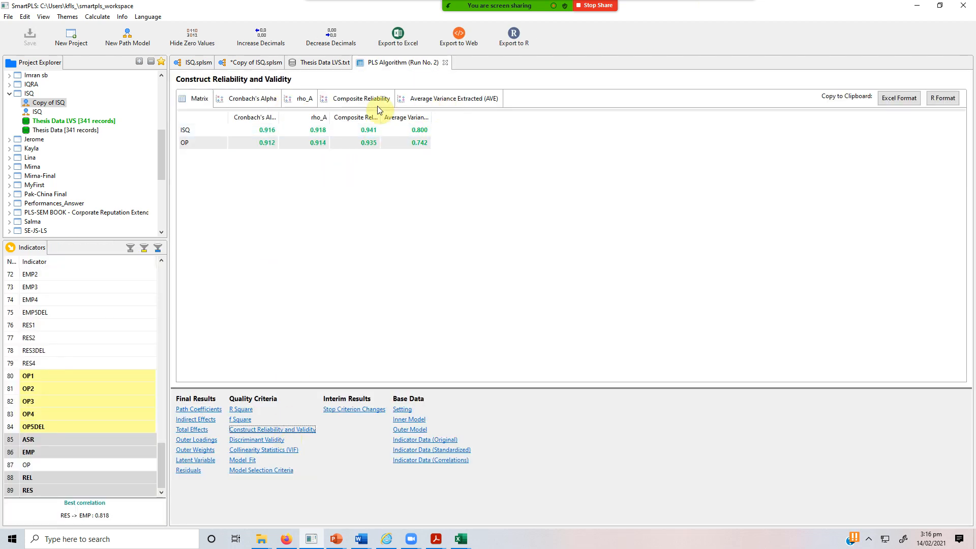
pyautogui.moveTo(378, 117); pyautogui.dragTo(420, 118)
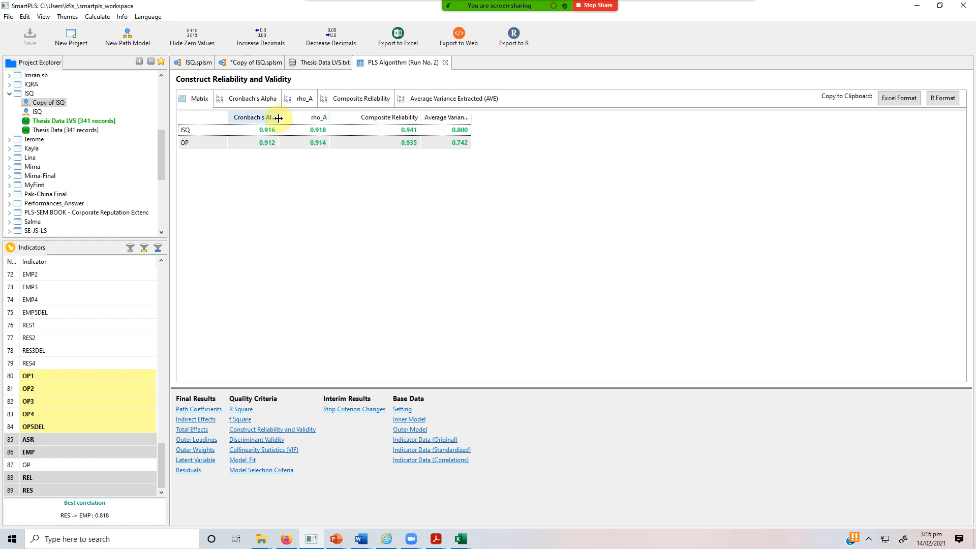
pyautogui.moveTo(279, 118); pyautogui.dragTo(306, 122)
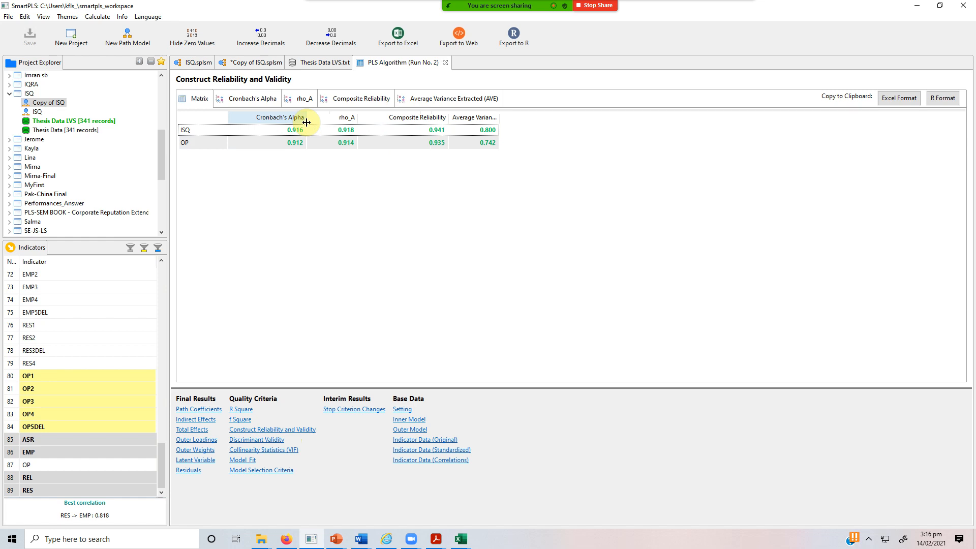
pyautogui.click(203, 130)
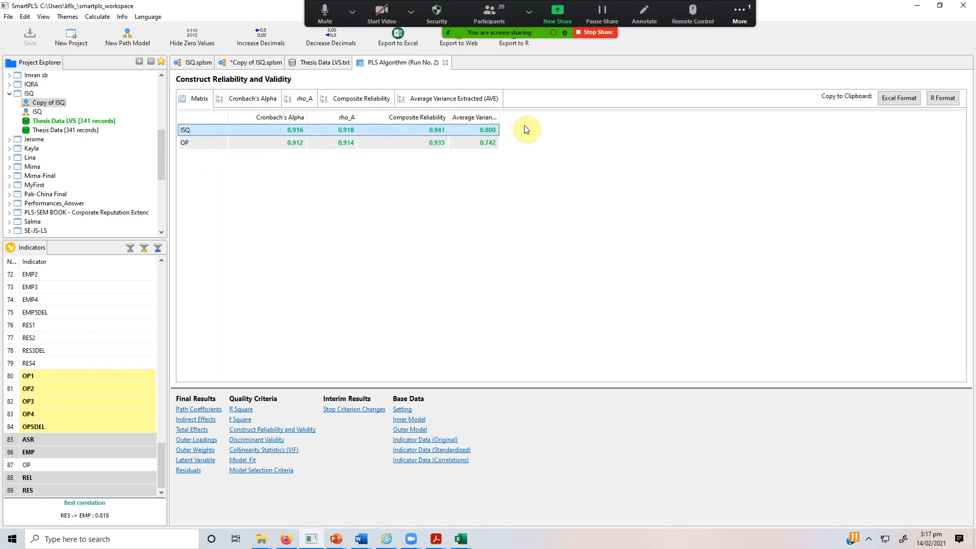
# - Read the meeting chat messages and close the chat window
pyautogui.click(739, 15)
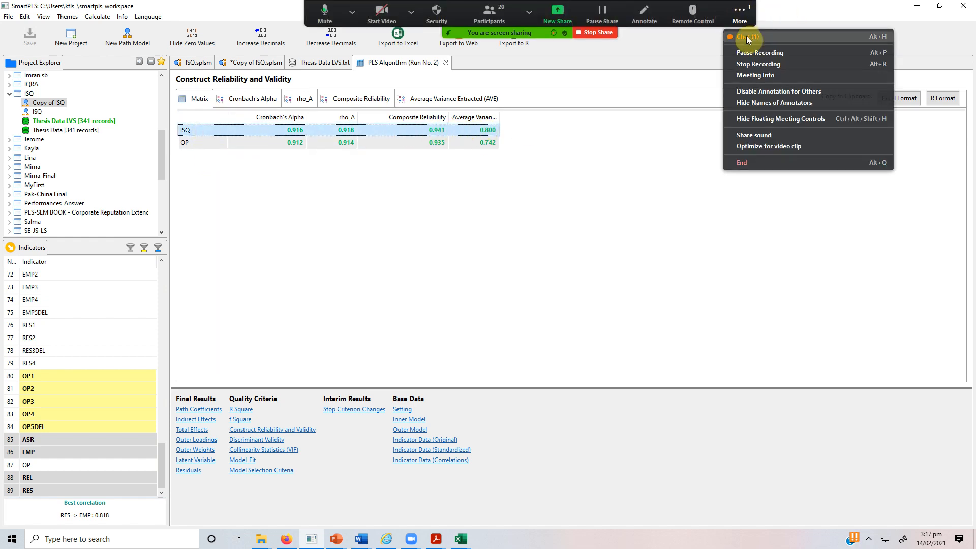
pyautogui.click(746, 36)
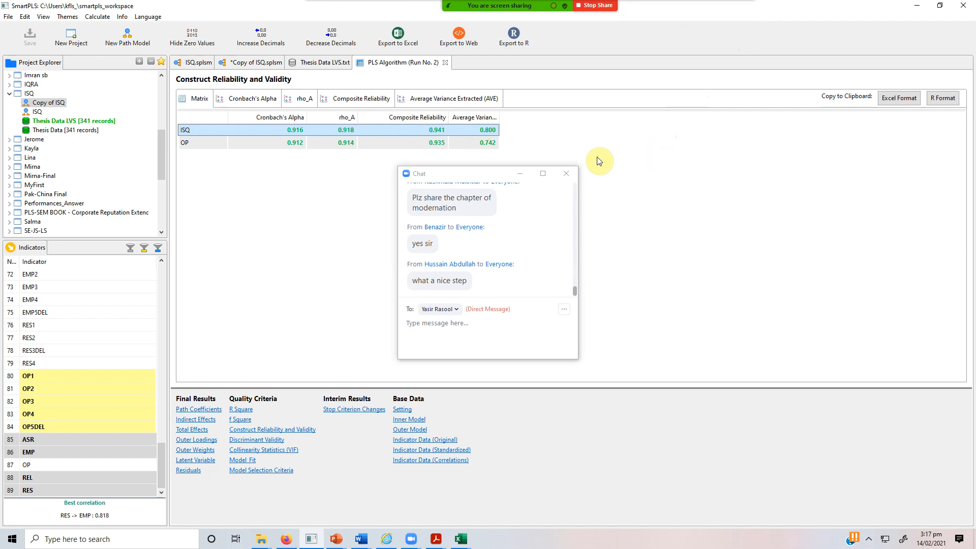
pyautogui.click(564, 174)
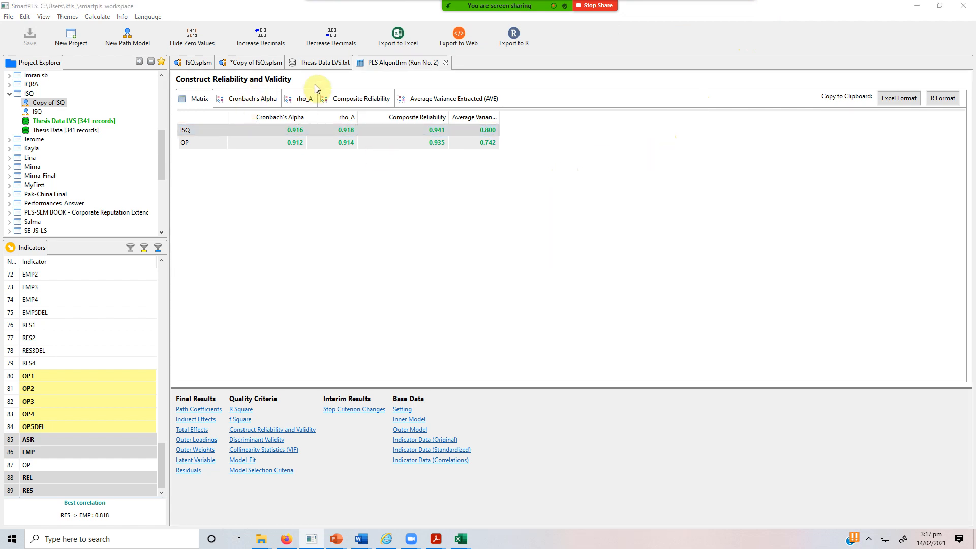
# - Examine the Discriminant Validity (HTMT) results and close the PLS Algorithm (Run No. 2) report
pyautogui.click(272, 441)
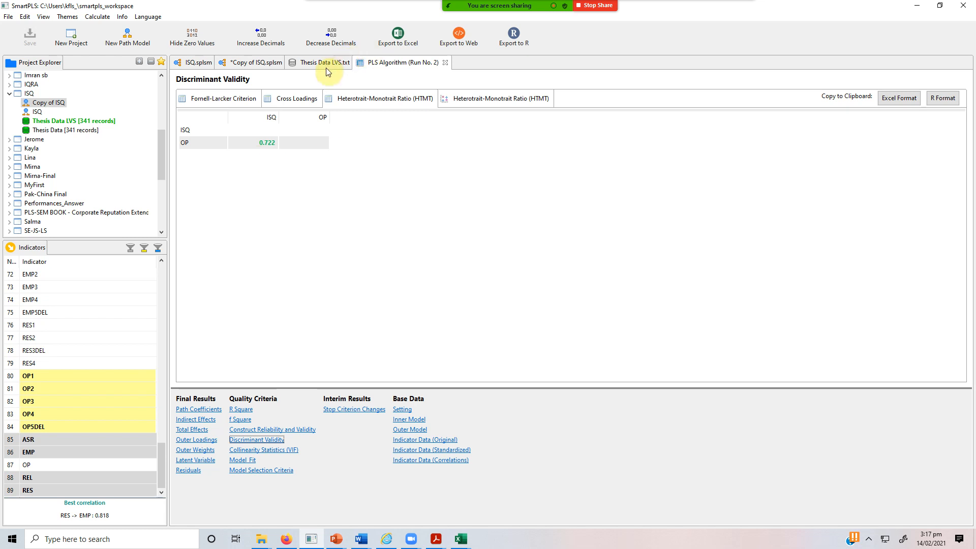
pyautogui.click(446, 63)
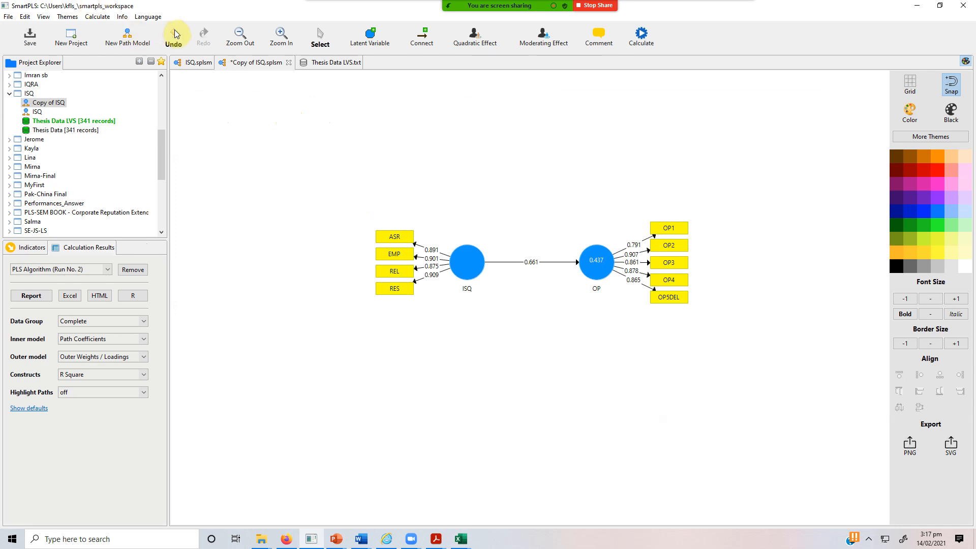
# - Delete the ISQ and OP constructs with all their indicators, emptying the Copy of ISQ model
pyautogui.moveTo(349, 169); pyautogui.dragTo(765, 378)
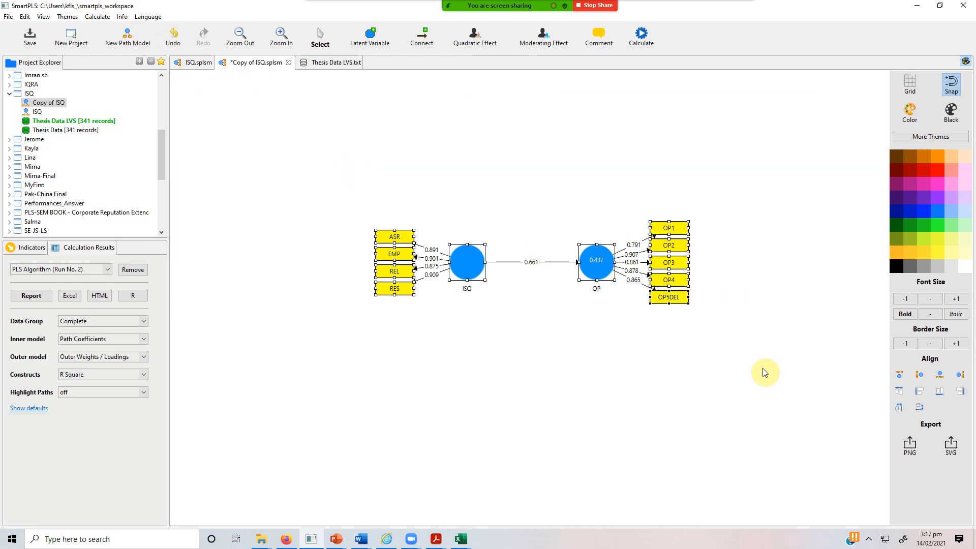
pyautogui.press('Delete')
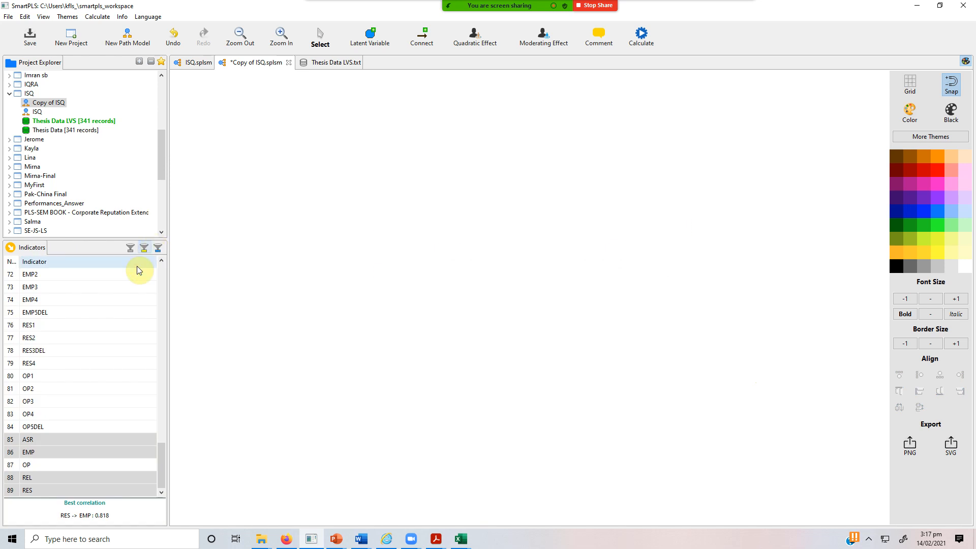
# - Create a latent variable from indicators OP1 to OP5DEL on the empty canvas, and align its indicators on its right side
pyautogui.moveTo(164, 469); pyautogui.dragTo(174, 488)
pyautogui.click(38, 376)
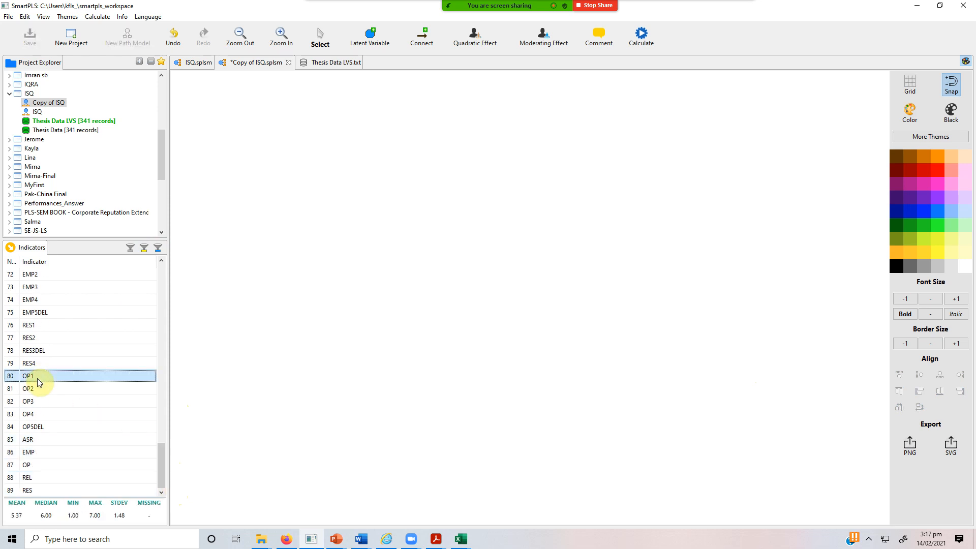
pyautogui.hotkey('shift', 'Up')
pyautogui.hotkey('shift', 'Up')
pyautogui.hotkey('shift', 'Up')
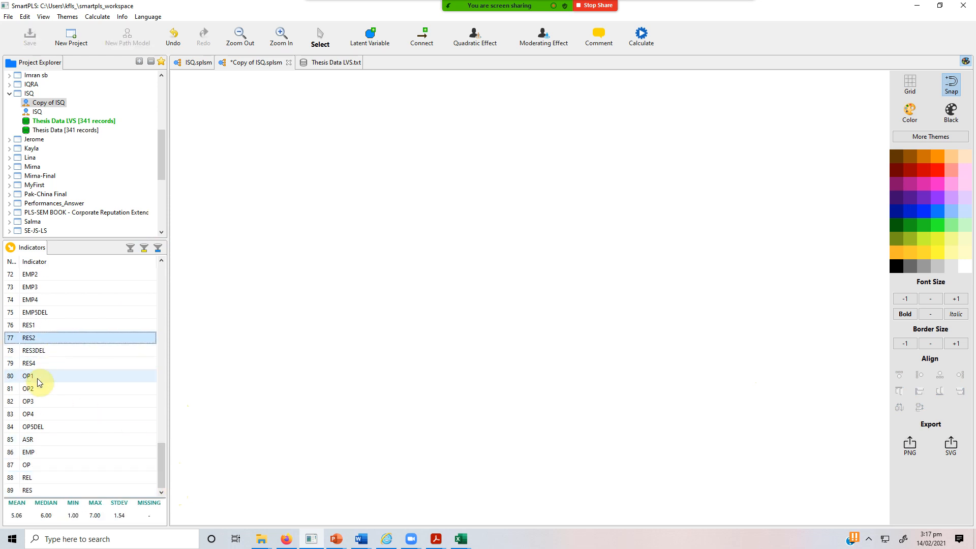
pyautogui.hotkey('shift', 'Down')
pyautogui.hotkey('shift', 'Down')
pyautogui.hotkey('shift', 'Down')
pyautogui.hotkey('shift', 'Down')
pyautogui.hotkey('shift', 'Down')
pyautogui.hotkey('shift', 'Down')
pyautogui.hotkey('shift', 'Down')
pyautogui.moveTo(37, 378); pyautogui.dragTo(697, 274)
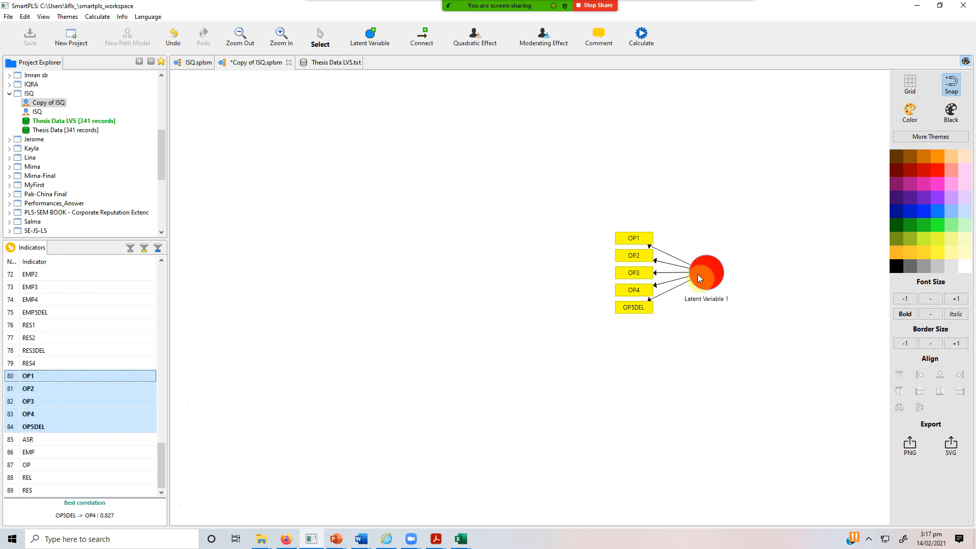
pyautogui.click(698, 274)
pyautogui.click(960, 381)
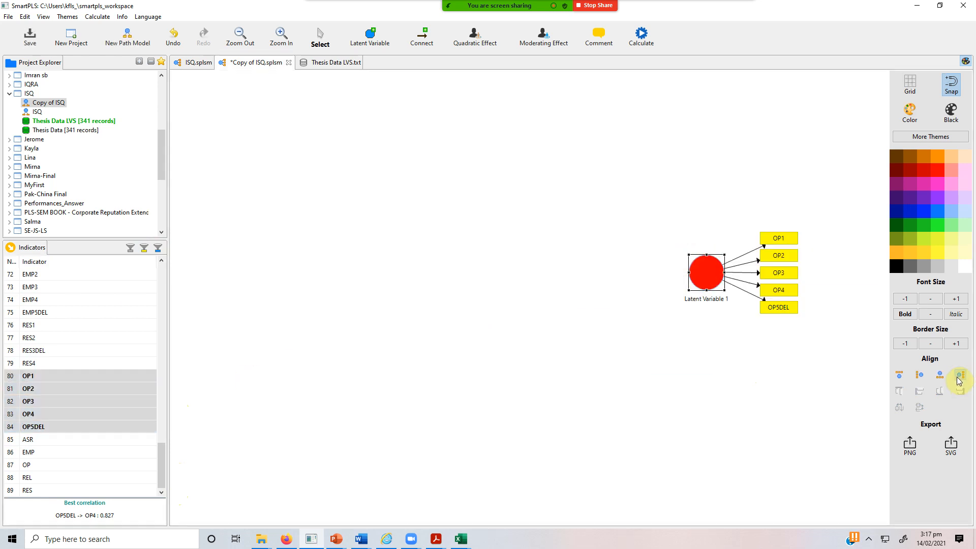
pyautogui.scroll(10, 96, 413)
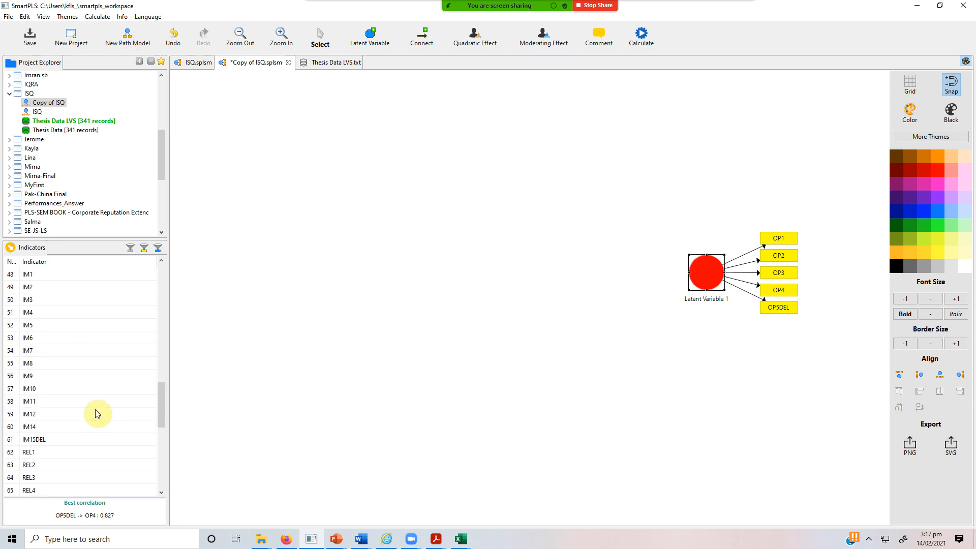
# - Create a latent variable from indicators REL1 to REL5 in the upper-left area of the model canvas
pyautogui.scroll(-4, 97, 413)
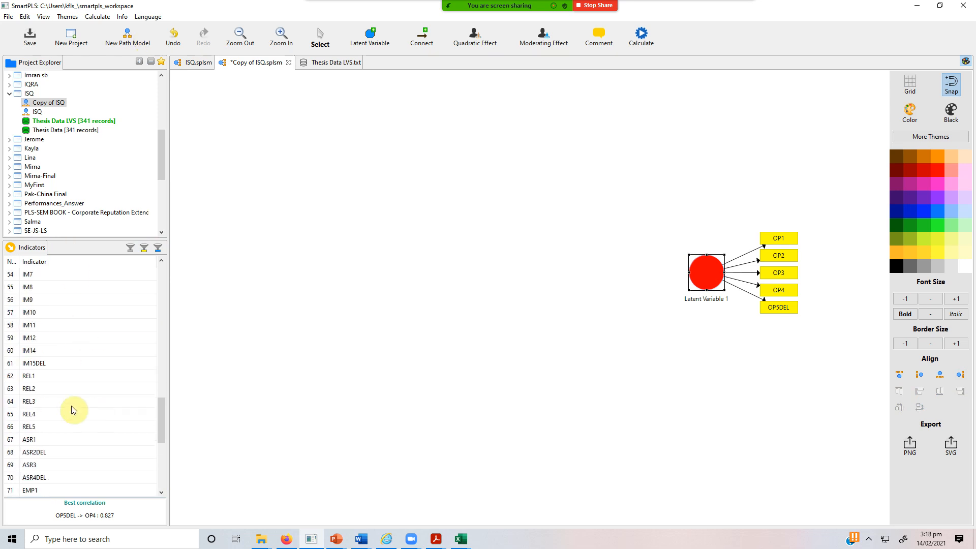
pyautogui.click(45, 376)
pyautogui.hotkey('shift', 'Down')
pyautogui.hotkey('shift', 'Down')
pyautogui.hotkey('shift', 'Down')
pyautogui.hotkey('shift', 'Down')
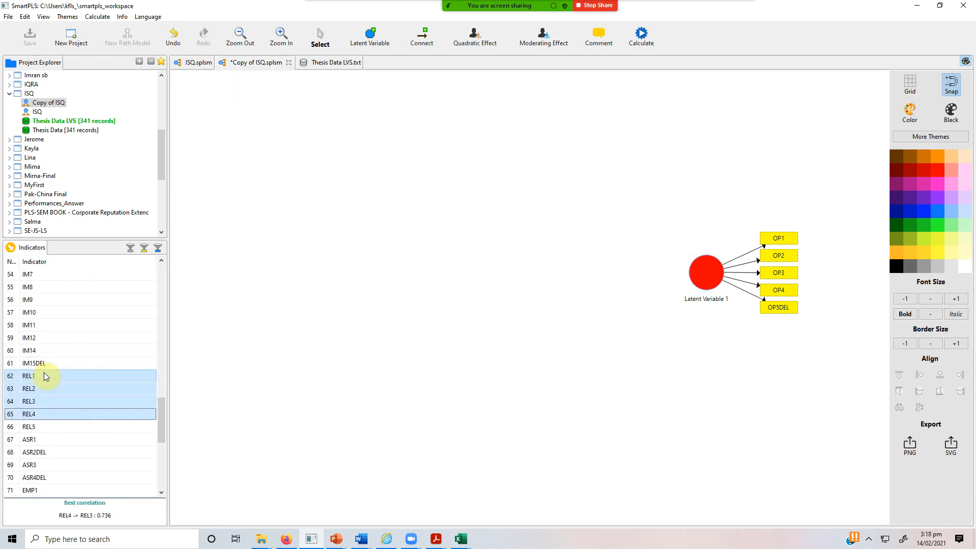
pyautogui.moveTo(50, 375); pyautogui.dragTo(284, 138)
# - Create a latent variable from indicators ASR1 to ASR4DEL below the REL construct
pyautogui.click(24, 439)
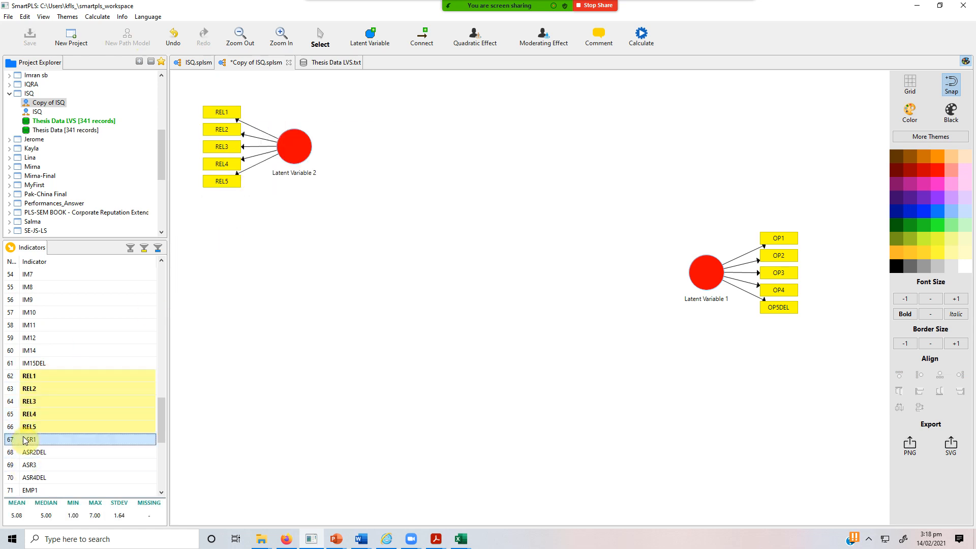
pyautogui.hotkey('shift', 'Down')
pyautogui.hotkey('shift', 'Down')
pyautogui.hotkey('shift', 'Down')
pyautogui.scroll(-1, 24, 440)
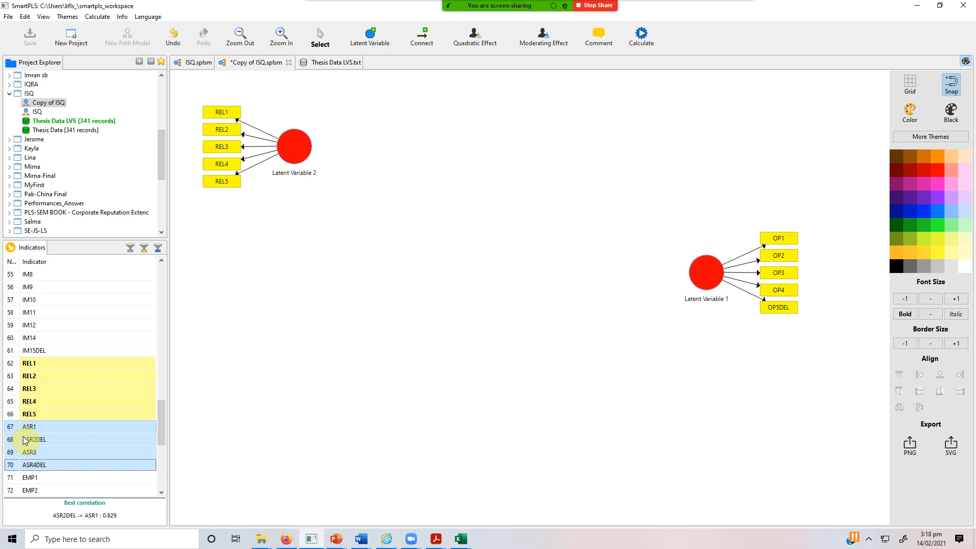
pyautogui.moveTo(29, 438); pyautogui.dragTo(246, 241)
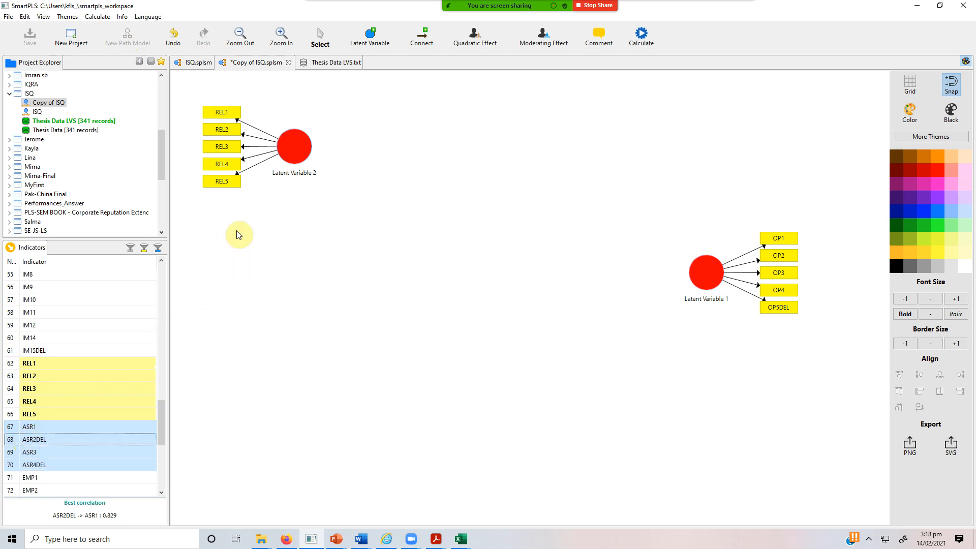
# - Create a latent variable from indicators EMP1 to EMP5DEL below the ASR construct
pyautogui.click(56, 480)
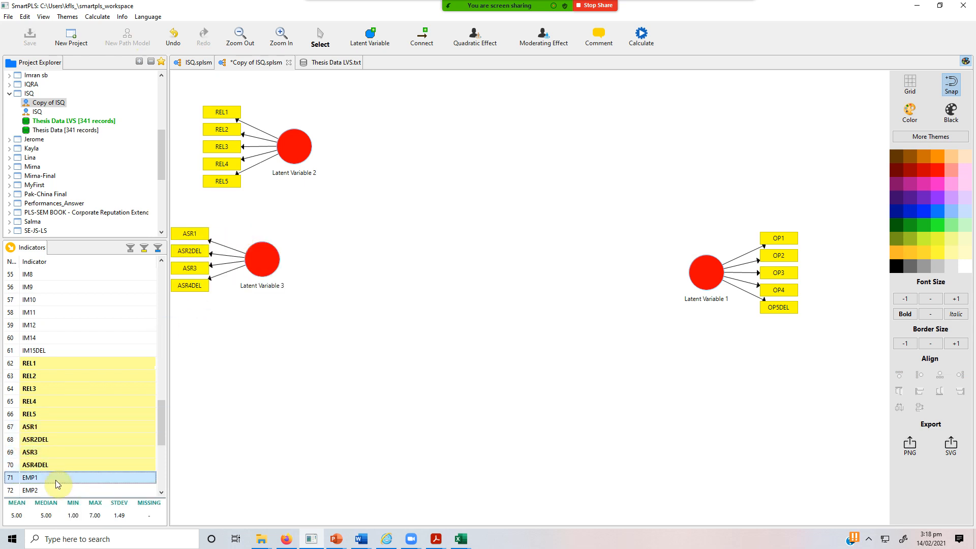
pyautogui.hotkey('shift', 'Down')
pyautogui.hotkey('shift', 'Down')
pyautogui.hotkey('shift', 'Down')
pyautogui.hotkey('shift', 'Down')
pyautogui.hotkey('shift', 'Down')
pyautogui.hotkey('shift', 'Up')
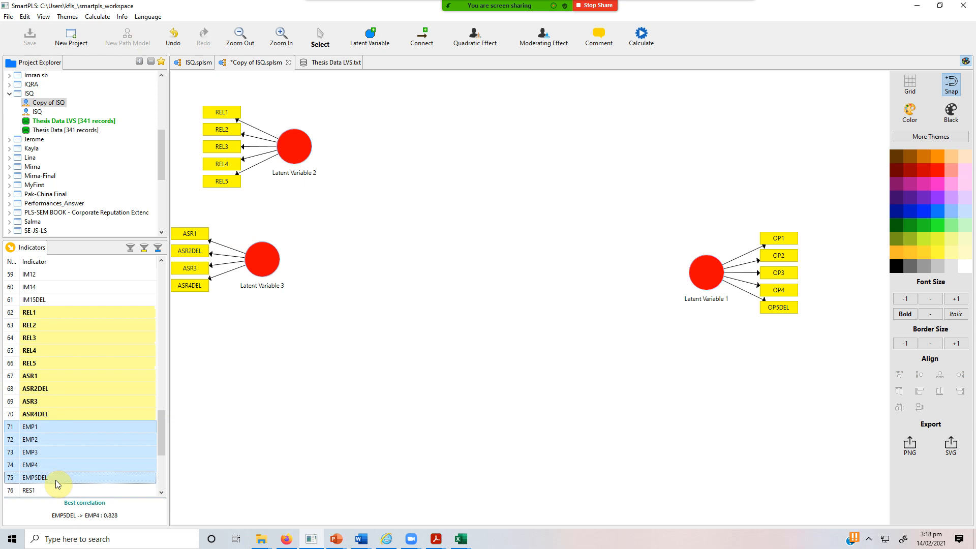
pyautogui.moveTo(56, 464); pyautogui.dragTo(261, 351)
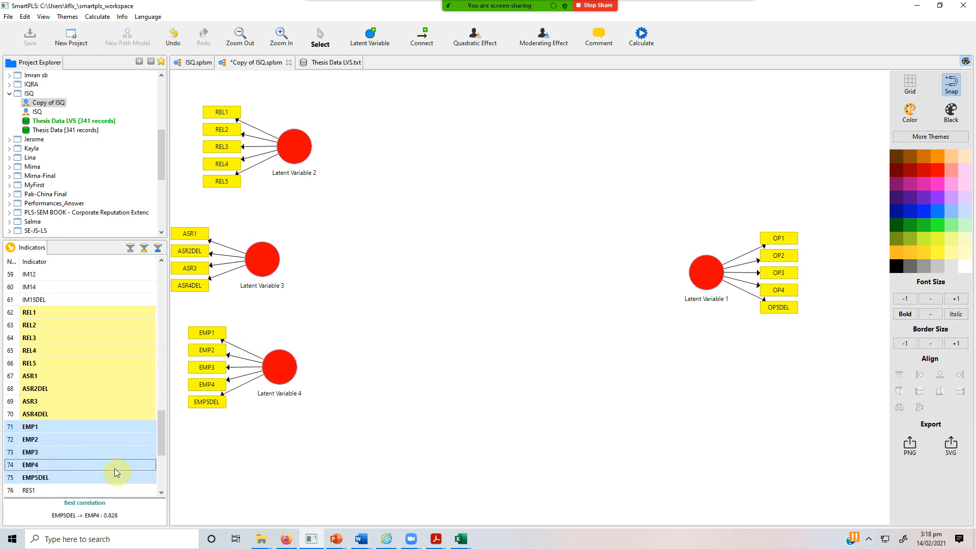
# - Delete the Thesis Data LVS dataset from the ISQ project
pyautogui.click(76, 121)
pyautogui.rightClick(92, 122)
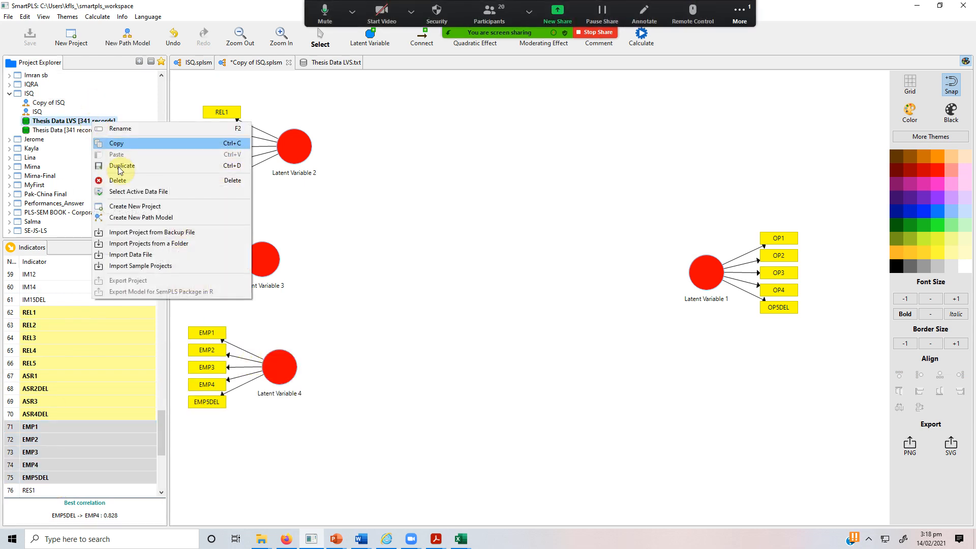
pyautogui.click(118, 180)
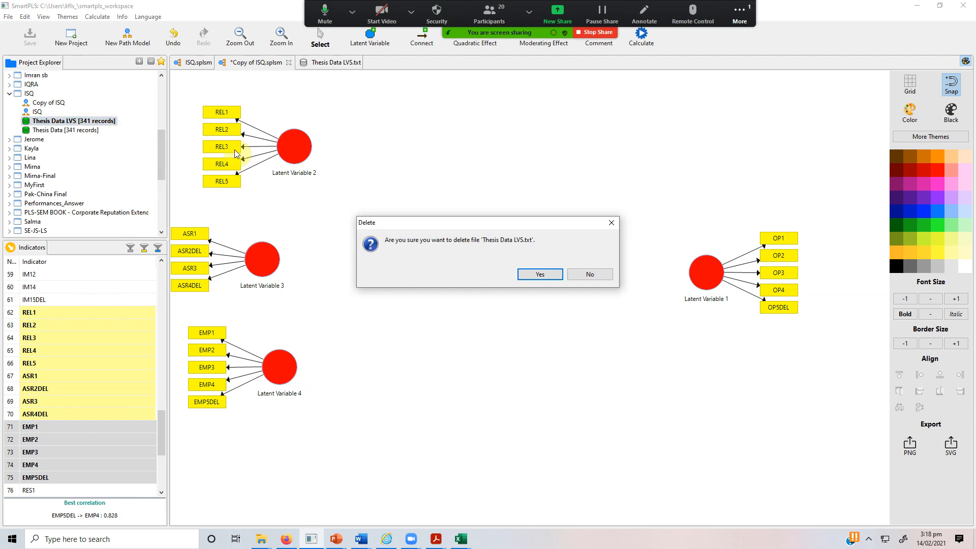
pyautogui.click(521, 278)
# - Check the latest meeting chat messages and close the chat window
pyautogui.click(743, 11)
pyautogui.click(745, 38)
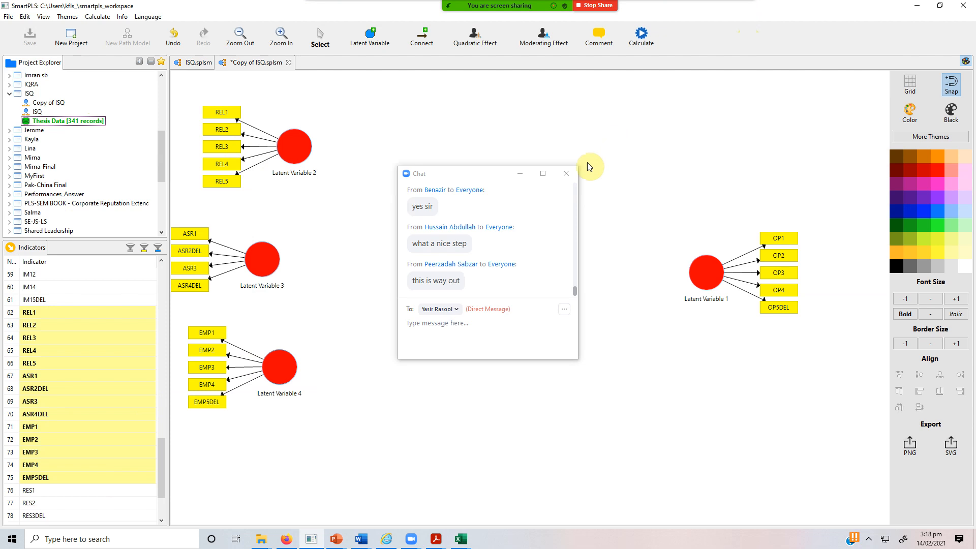
pyautogui.click(565, 173)
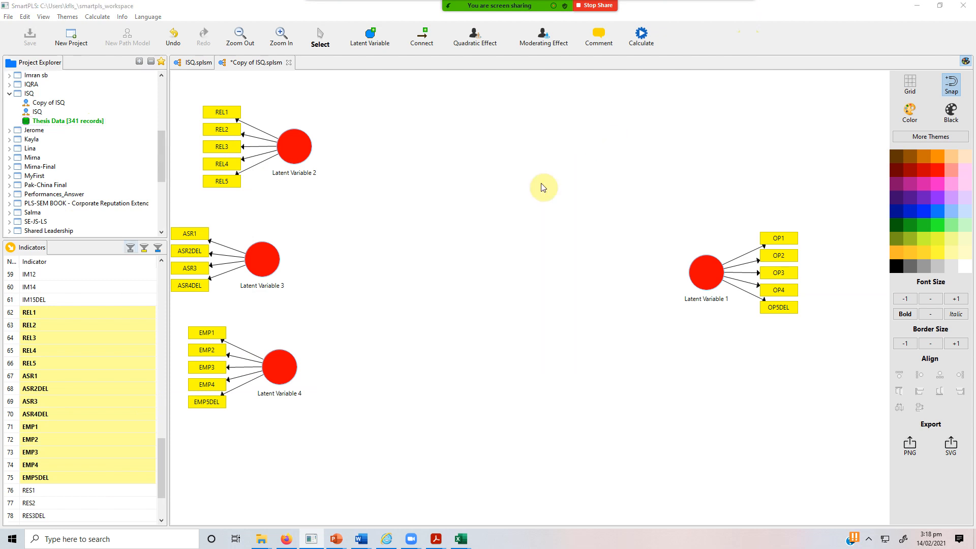
# - Create a latent variable from indicators RES1 to RES4 below the EMP construct
pyautogui.click(55, 496)
pyautogui.hotkey('shift', 'Down')
pyautogui.hotkey('shift', 'Down')
pyautogui.hotkey('shift', 'Down')
pyautogui.hotkey('shift', 'Down')
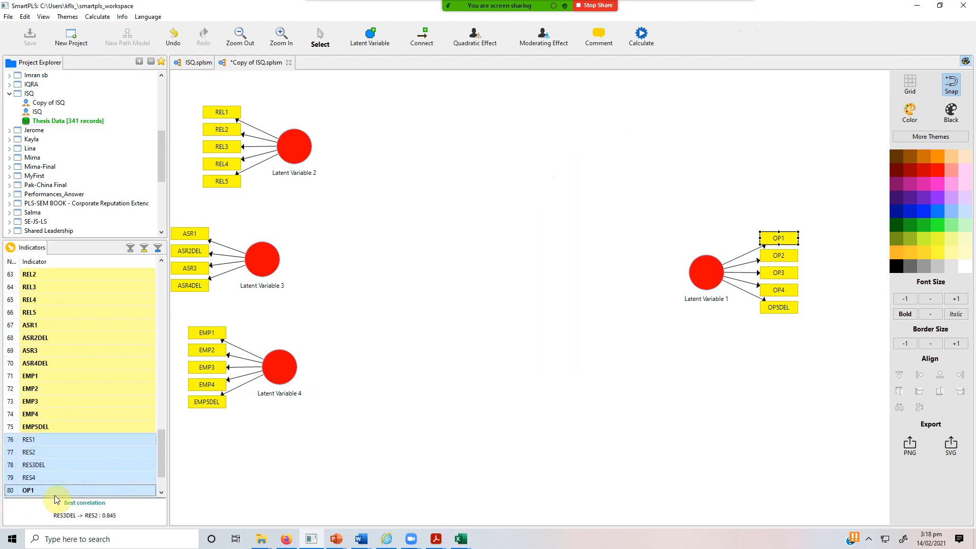
pyautogui.hotkey('shift', 'Up')
pyautogui.moveTo(68, 467); pyautogui.dragTo(312, 487)
# - Arrange the four latent variables for REL, ASR, EMP and RES in one evenly spaced vertical column
pyautogui.moveTo(291, 136); pyautogui.dragTo(395, 126)
pyautogui.click(318, 38)
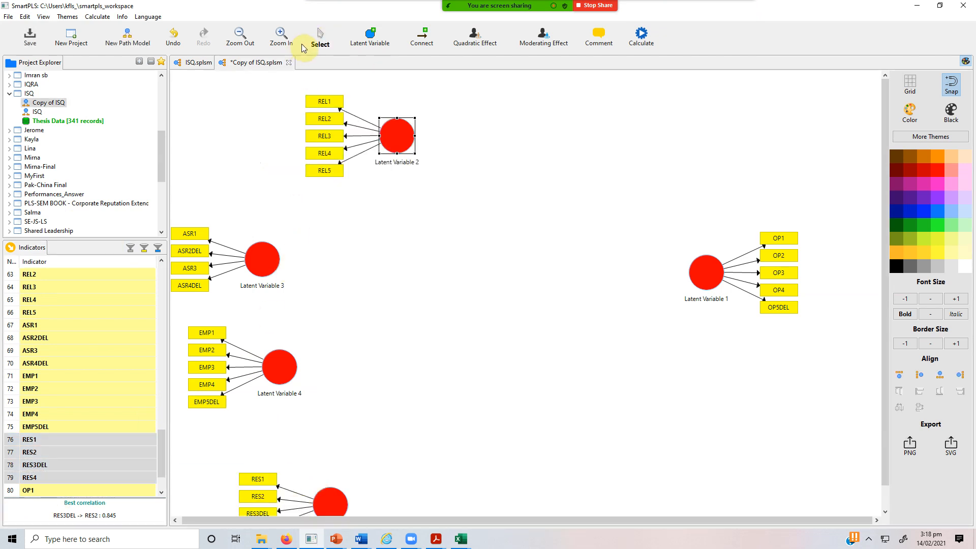
pyautogui.moveTo(276, 244); pyautogui.dragTo(403, 224)
pyautogui.moveTo(276, 364); pyautogui.dragTo(394, 311)
pyautogui.moveTo(396, 236); pyautogui.dragTo(396, 225)
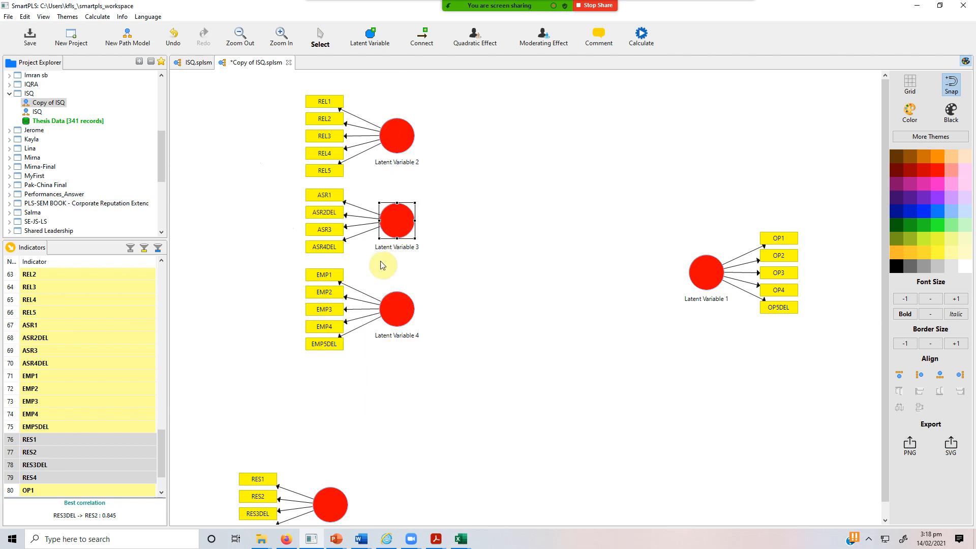
pyautogui.moveTo(400, 426); pyautogui.dragTo(403, 404)
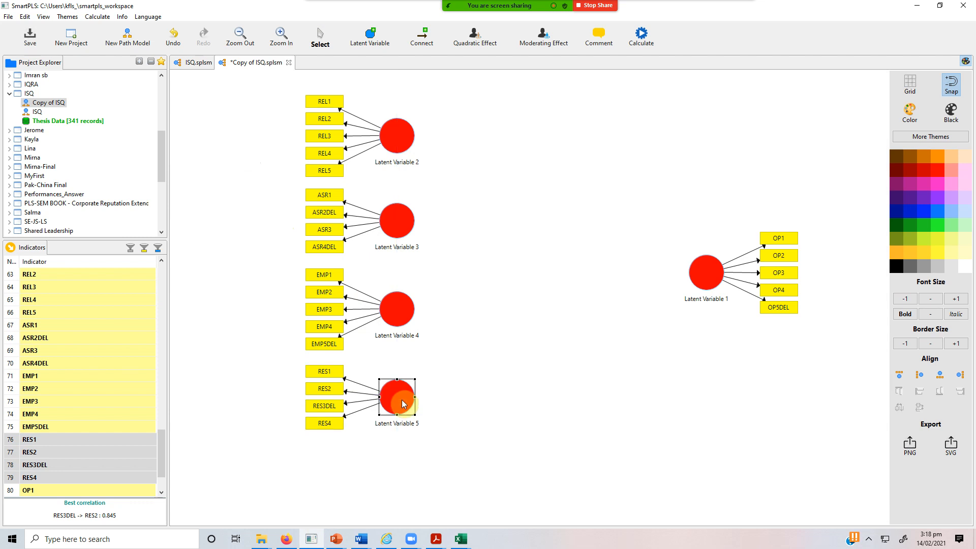
# - Rename the four latent variables in the column REL, ASR, EMP and RES to match their indicators
pyautogui.doubleClick(404, 149)
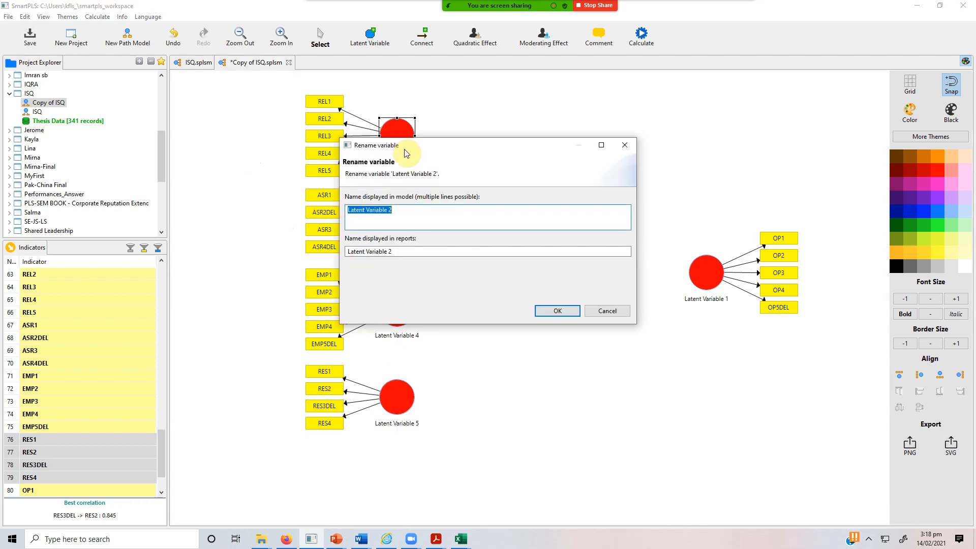
pyautogui.write('REL')
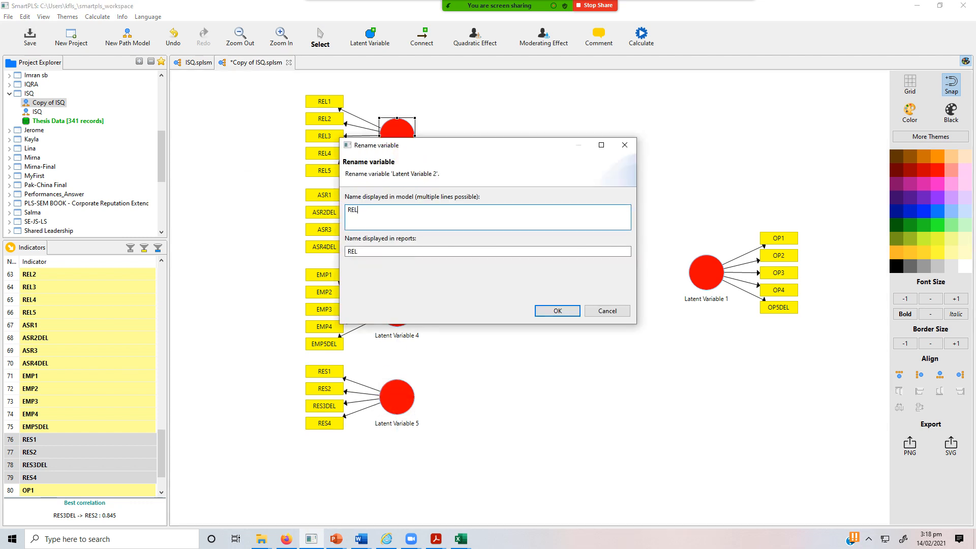
pyautogui.click(557, 310)
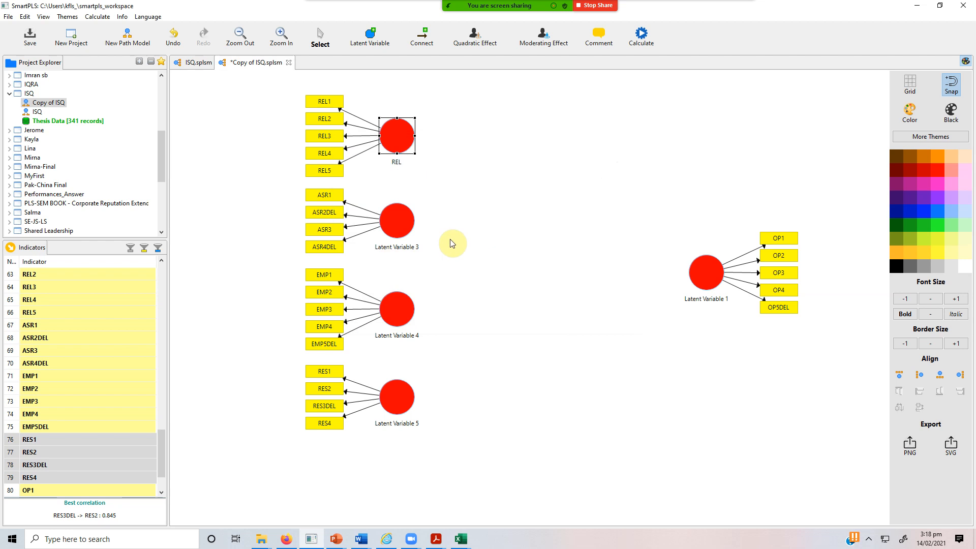
pyautogui.doubleClick(402, 236)
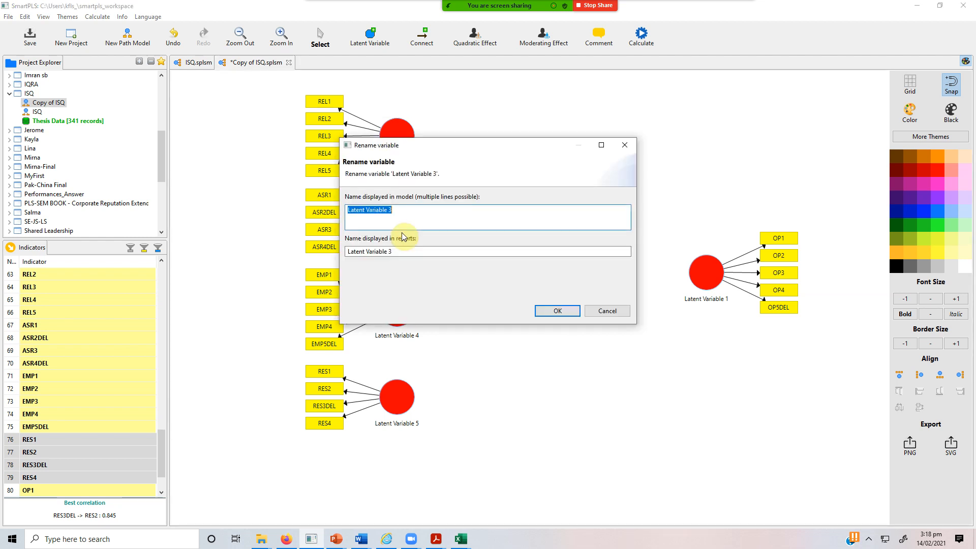
pyautogui.click(557, 310)
pyautogui.doubleClick(401, 311)
pyautogui.write('EMP')
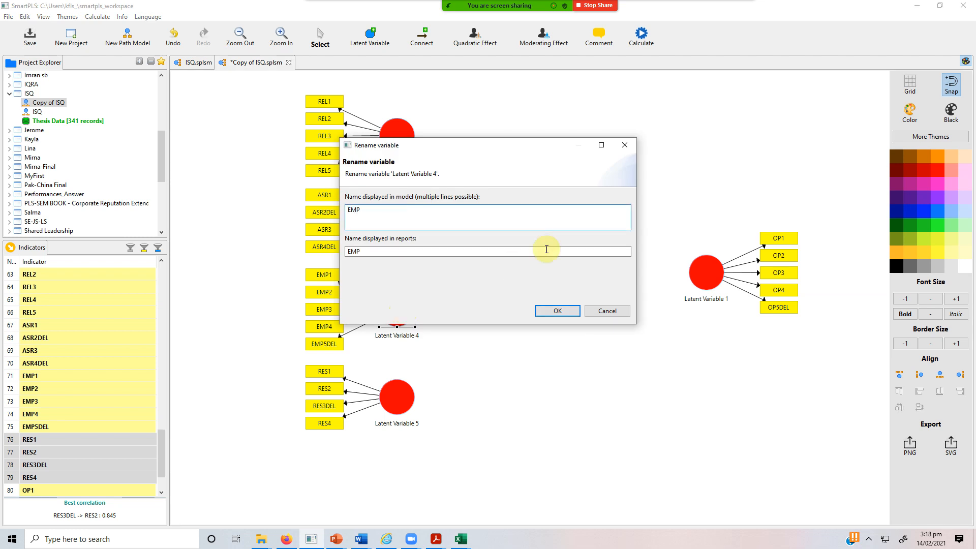
pyautogui.click(557, 311)
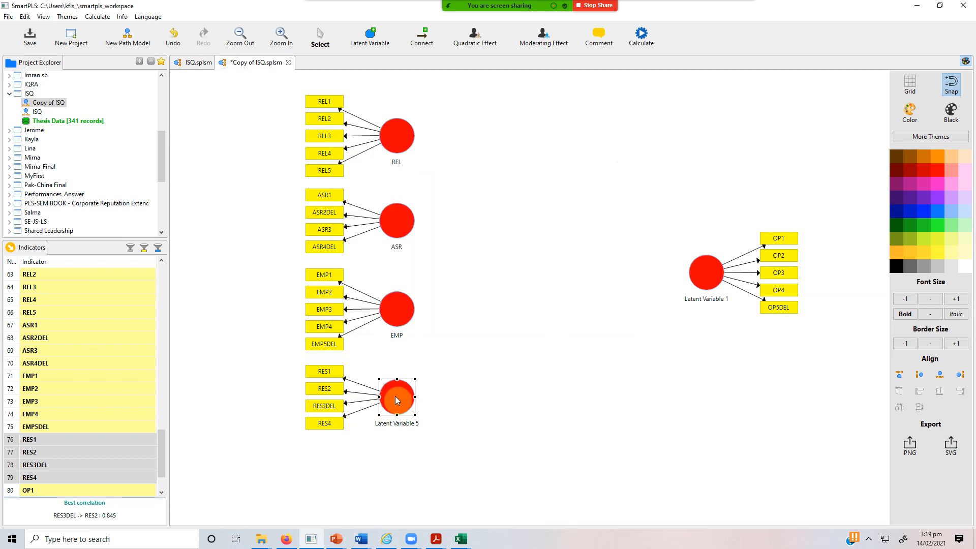
pyautogui.doubleClick(398, 400)
pyautogui.write('RES')
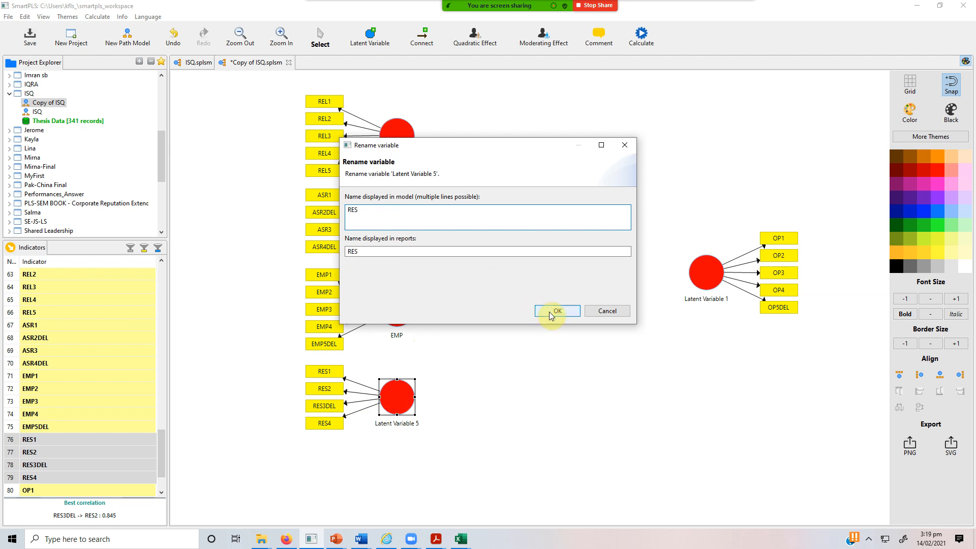
pyautogui.click(557, 311)
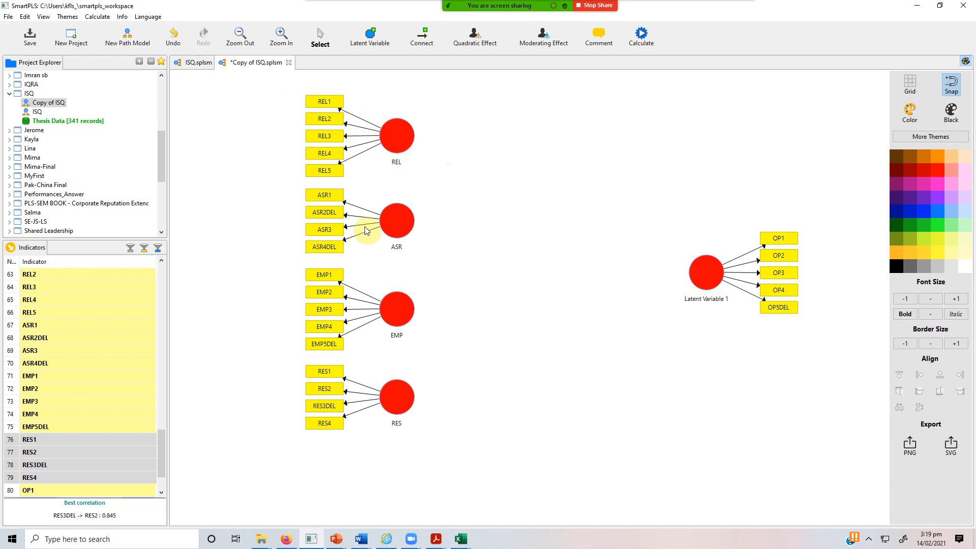
# - Add a latent variable between the dimension column and the OP construct and name it ISQ
pyautogui.click(375, 39)
pyautogui.click(491, 269)
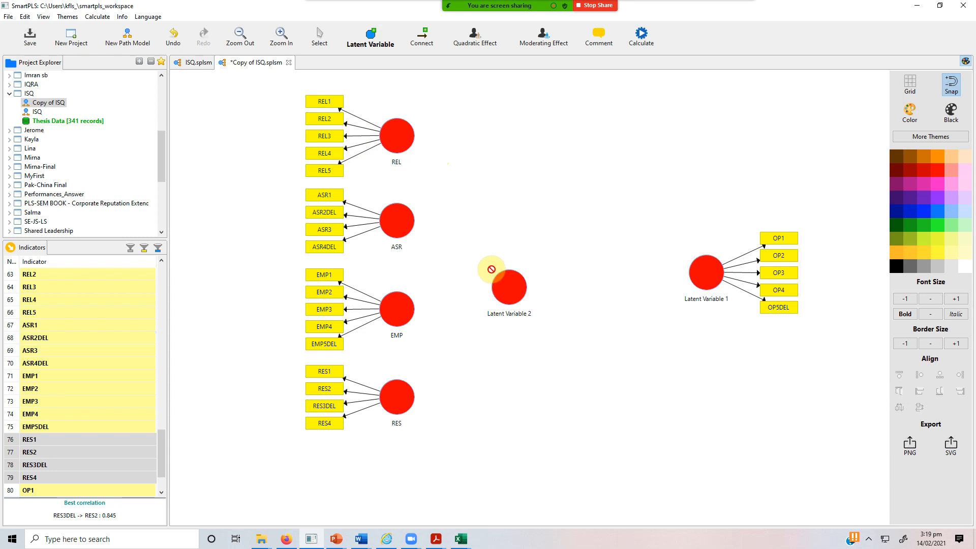
pyautogui.doubleClick(497, 310)
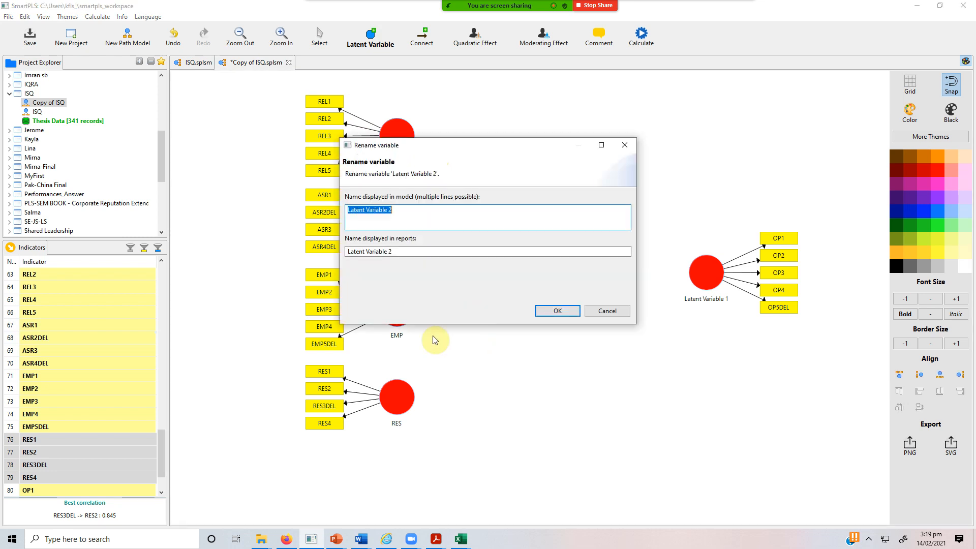
pyautogui.write('ISQ')
pyautogui.click(554, 310)
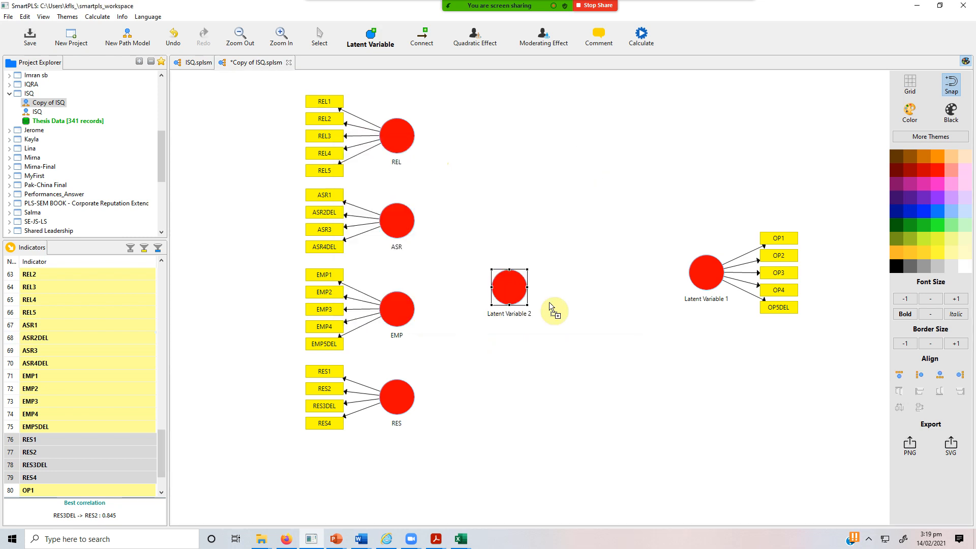
# - Assign all indicators from REL1 to RES4 to the ISQ construct as repeated indicators
pyautogui.moveTo(164, 457)
pyautogui.mouseDown()
pyautogui.moveTo(174, 387)
pyautogui.moveTo(179, 449)
pyautogui.mouseUp()
pyautogui.click(66, 282)
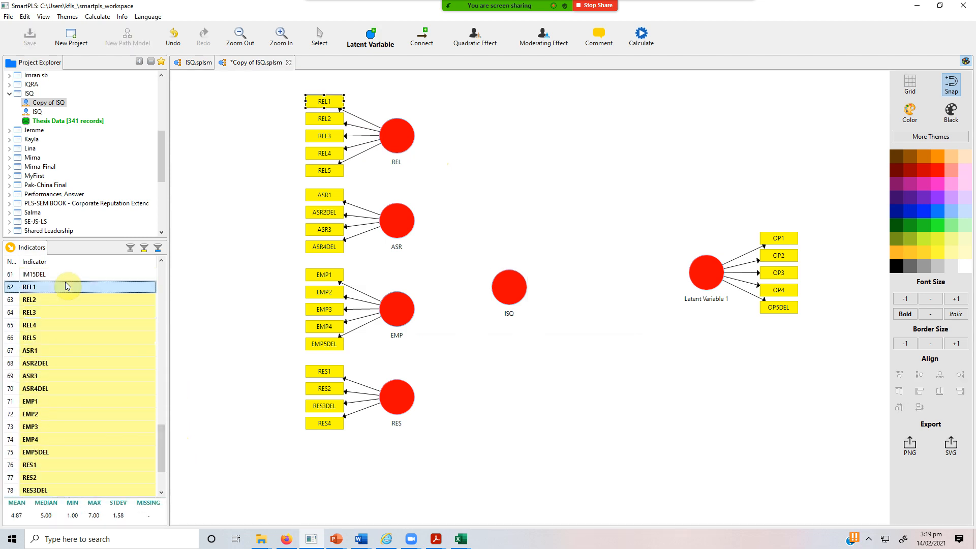
pyautogui.hotkey('shift', 'Down')
pyautogui.hotkey('shift', 'Down')
pyautogui.hotkey('shift', 'Down')
pyautogui.hotkey('shift', 'Down')
pyautogui.hotkey('shift', 'Down')
pyautogui.hotkey('shift', 'Down')
pyautogui.hotkey('shift', 'Down')
pyautogui.hotkey('shift', 'Down')
pyautogui.hotkey('shift', 'Down')
pyautogui.hotkey('shift', 'Down')
pyautogui.hotkey('shift', 'Down')
pyautogui.hotkey('shift', 'Down')
pyautogui.hotkey('shift', 'Down')
pyautogui.hotkey('shift', 'Down')
pyautogui.hotkey('shift', 'Down')
pyautogui.hotkey('shift', 'Down')
pyautogui.hotkey('shift', 'Down')
pyautogui.hotkey('shift', 'Down')
pyautogui.hotkey('shift', 'Down')
pyautogui.hotkey('shift', 'Up')
pyautogui.hotkey('shift', 'Up')
pyautogui.hotkey('shift', 'Up')
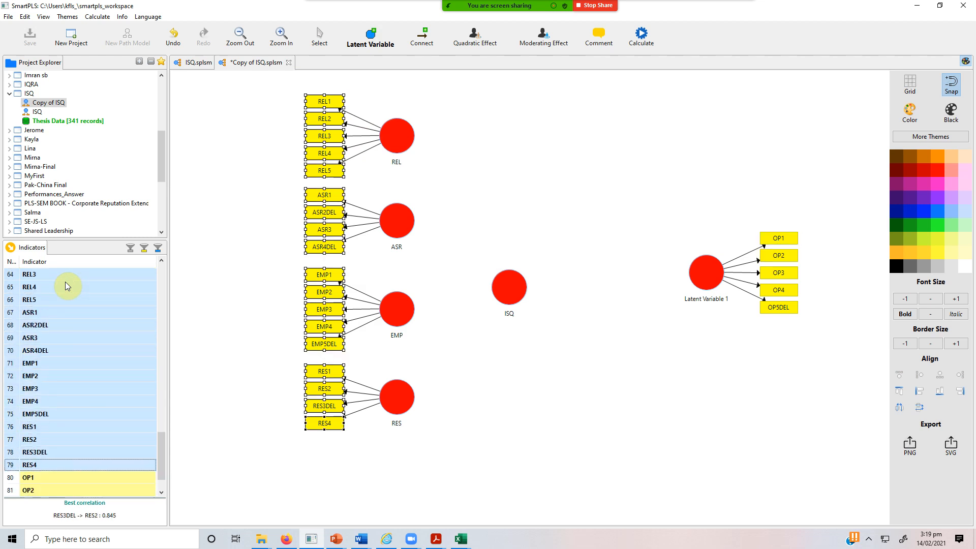
pyautogui.moveTo(65, 311); pyautogui.dragTo(514, 279)
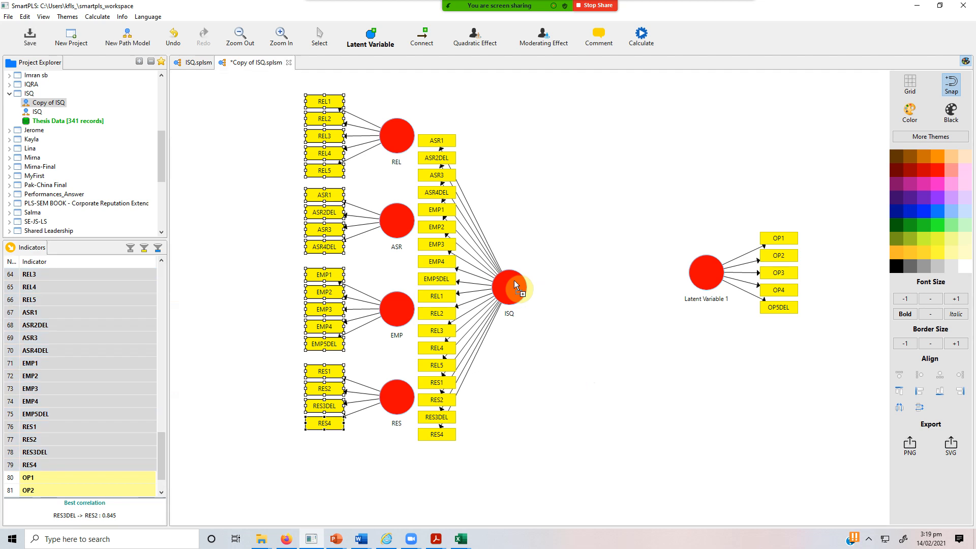
pyautogui.click(514, 280)
pyautogui.click(430, 46)
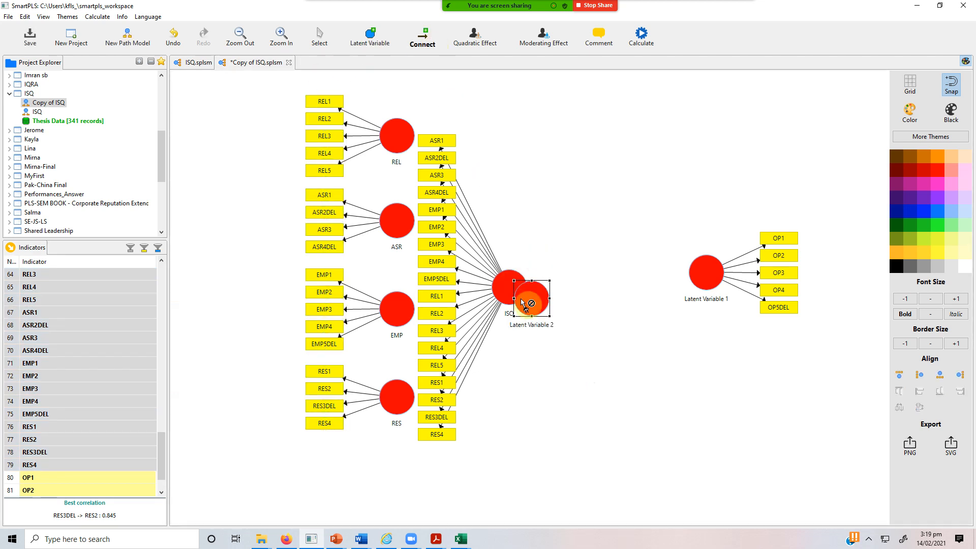
pyautogui.moveTo(530, 292); pyautogui.dragTo(392, 110)
pyautogui.click(318, 35)
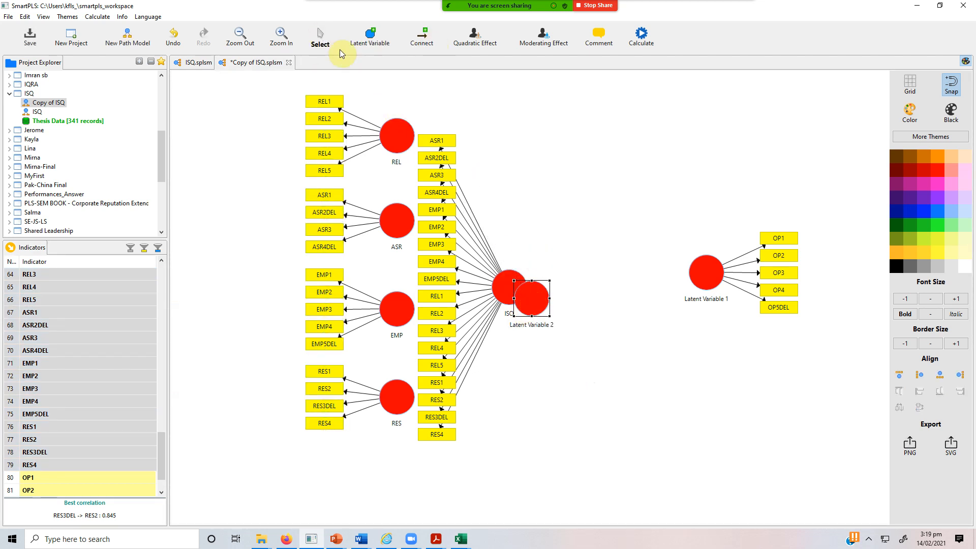
pyautogui.press('Delete')
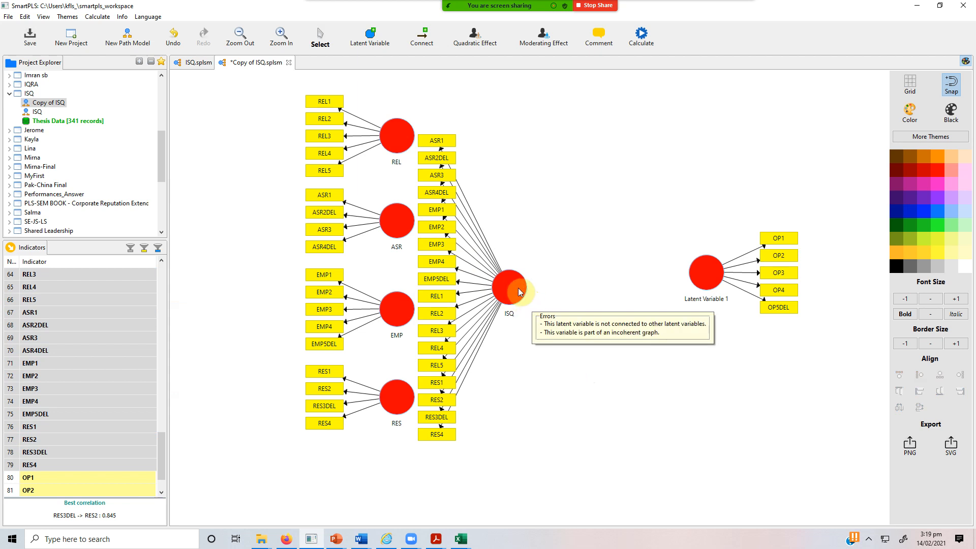
# - Hide the indicators of ISQ and draw paths from REL, ASR, EMP and RES to the ISQ construct
pyautogui.moveTo(507, 284); pyautogui.dragTo(525, 279)
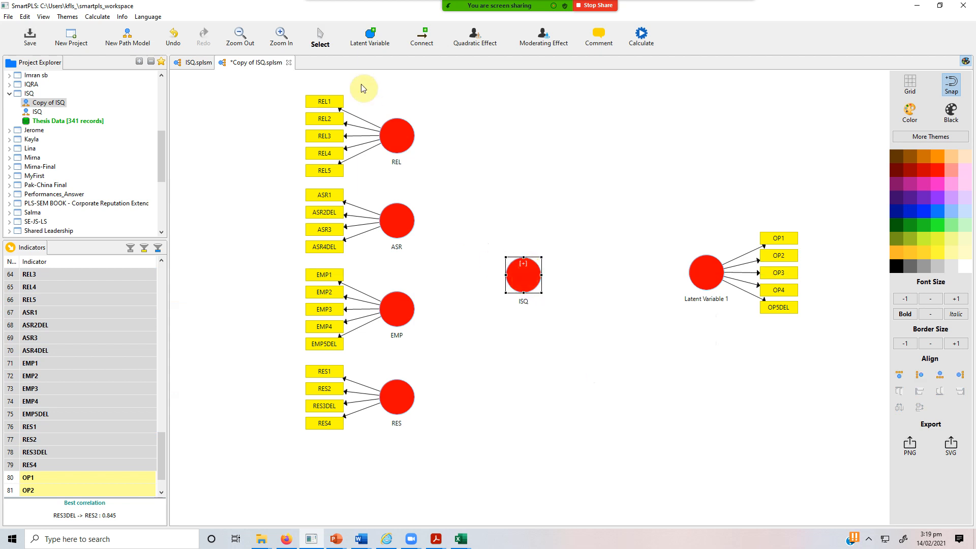
pyautogui.click(425, 37)
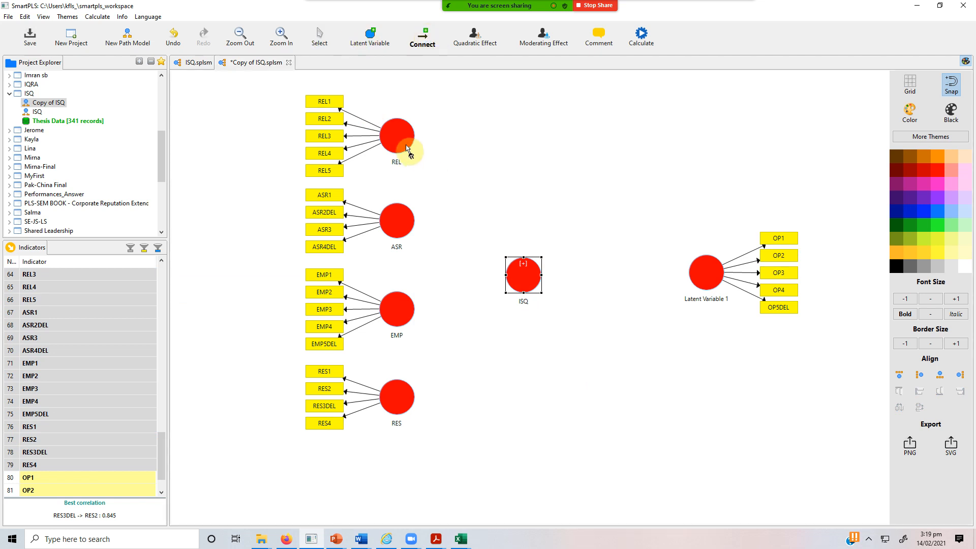
pyautogui.moveTo(400, 142); pyautogui.dragTo(540, 277)
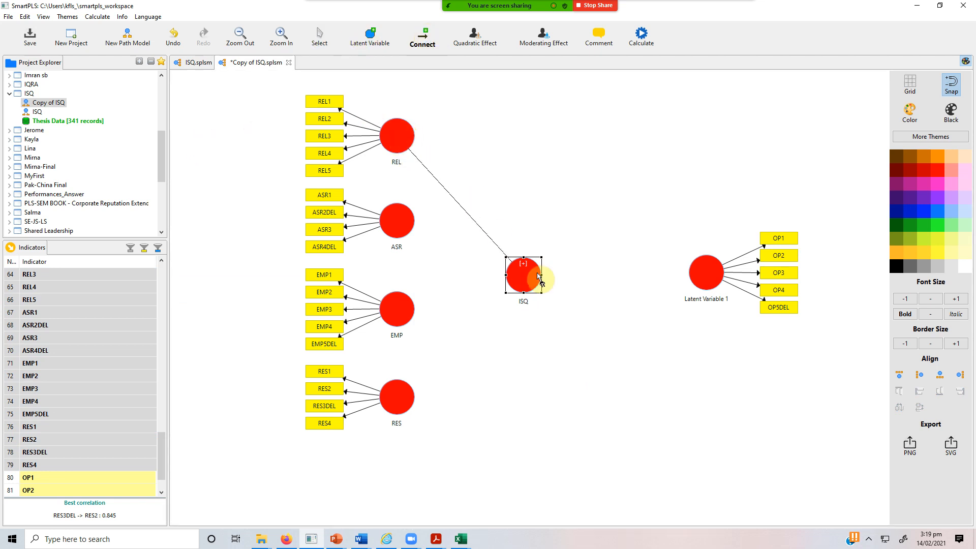
pyautogui.moveTo(396, 220); pyautogui.dragTo(526, 274)
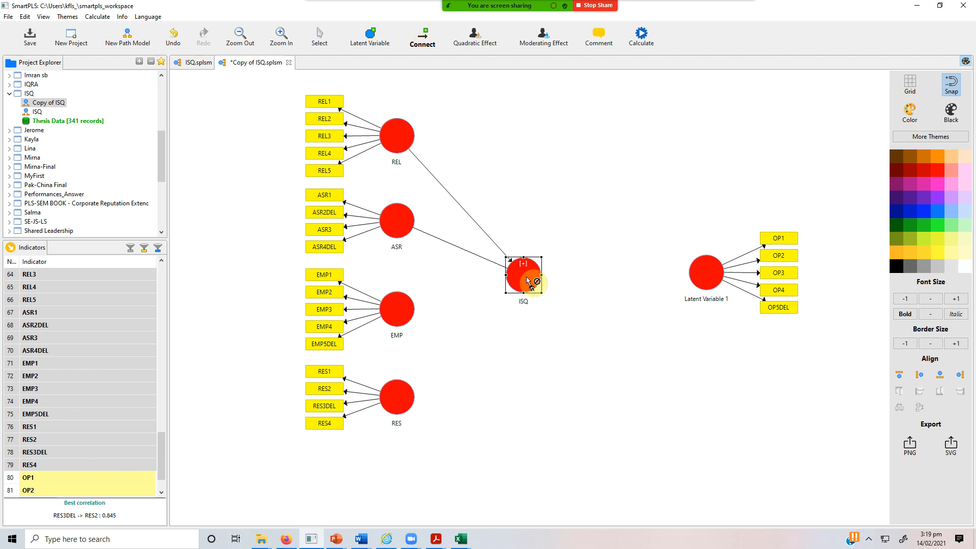
pyautogui.moveTo(395, 331); pyautogui.dragTo(516, 276)
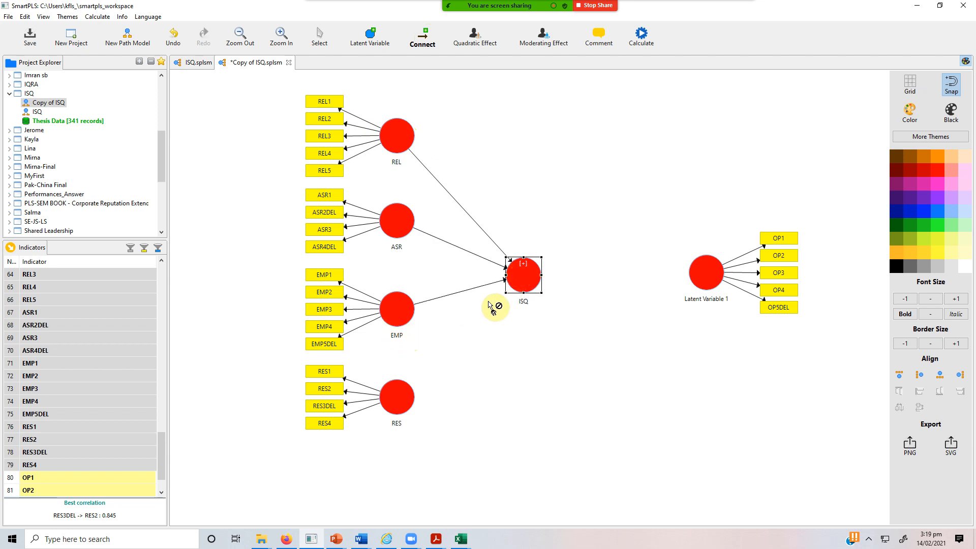
pyautogui.moveTo(408, 401); pyautogui.dragTo(510, 285)
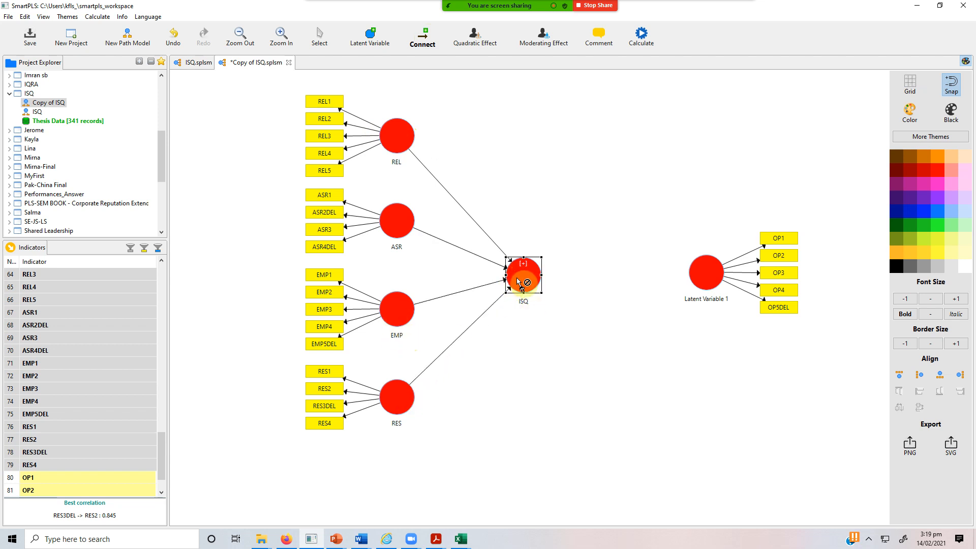
pyautogui.click(326, 37)
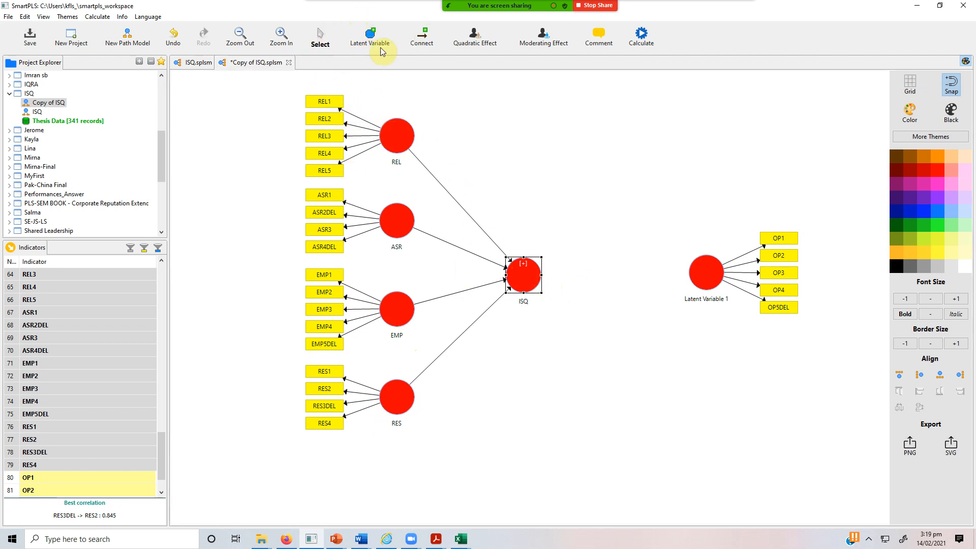
# - Connect ISQ to the latent variable measured by OP1 to OP5DEL with a path
pyautogui.click(419, 45)
pyautogui.click(538, 275)
pyautogui.click(722, 287)
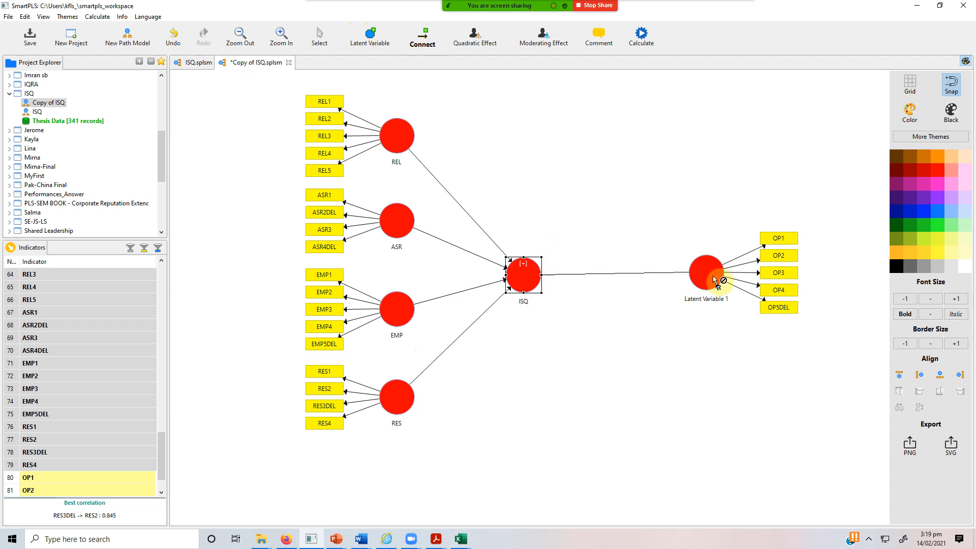
pyautogui.click(319, 36)
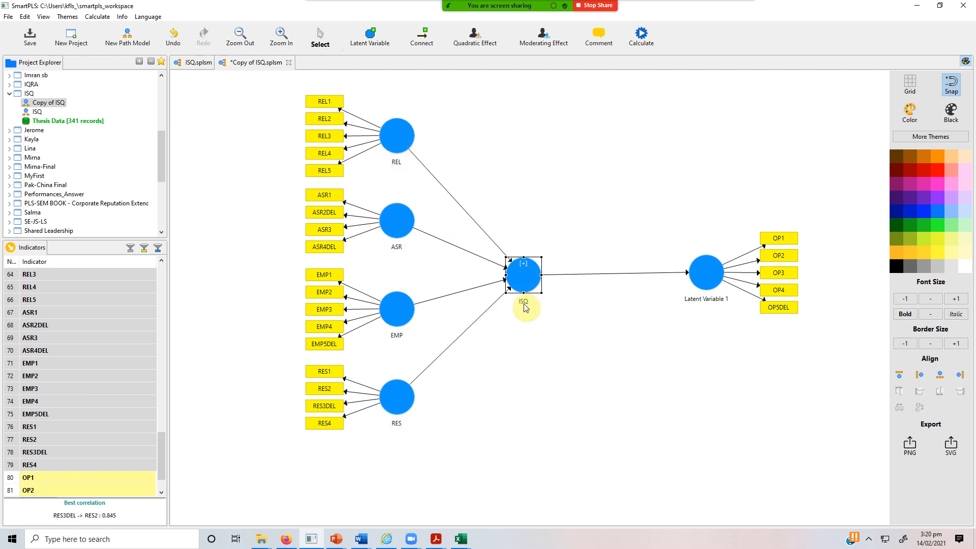
# - Run the PLS Algorithm on the model and return to the path diagram to view the estimates
pyautogui.click(641, 35)
pyautogui.click(685, 46)
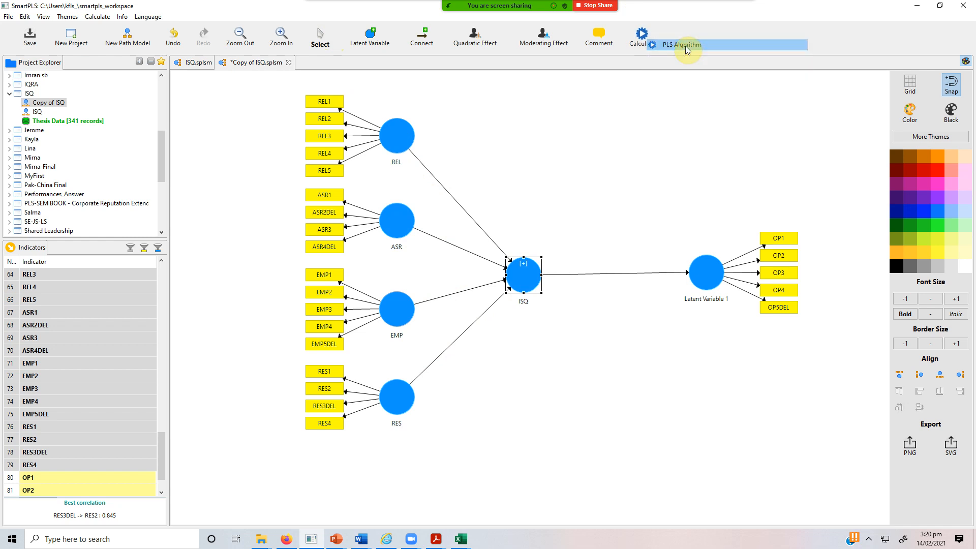
pyautogui.click(758, 346)
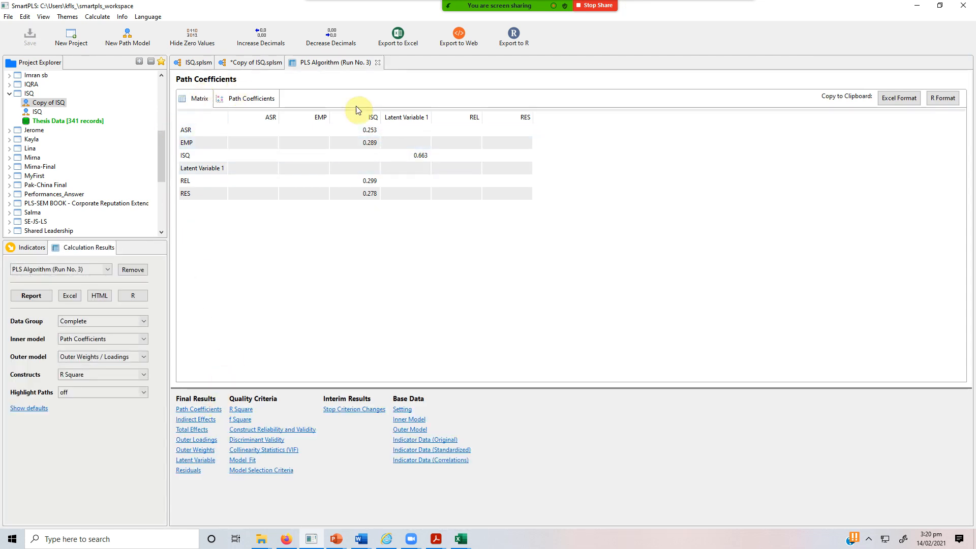
pyautogui.click(256, 62)
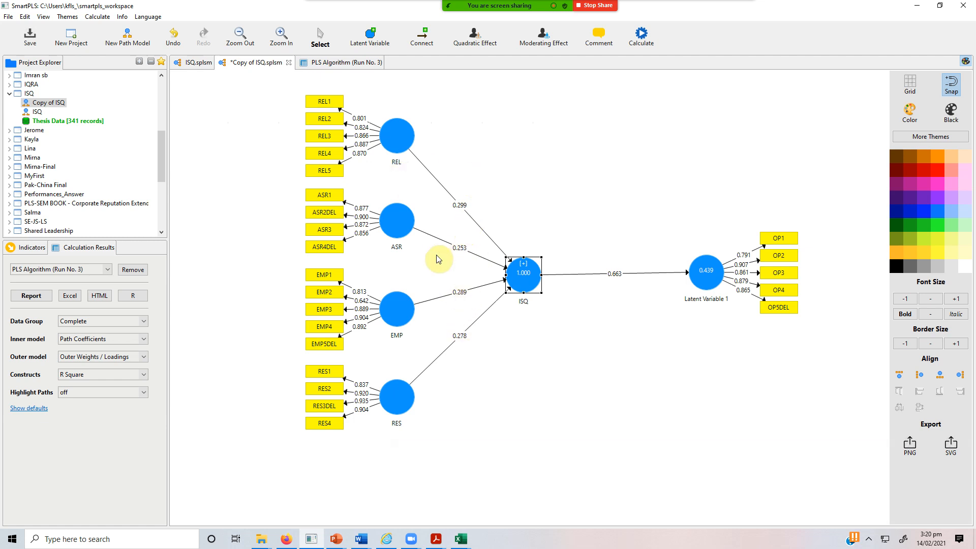
# - Hide the indicators of the REL, ASR, EMP and RES constructs
pyautogui.click(395, 138)
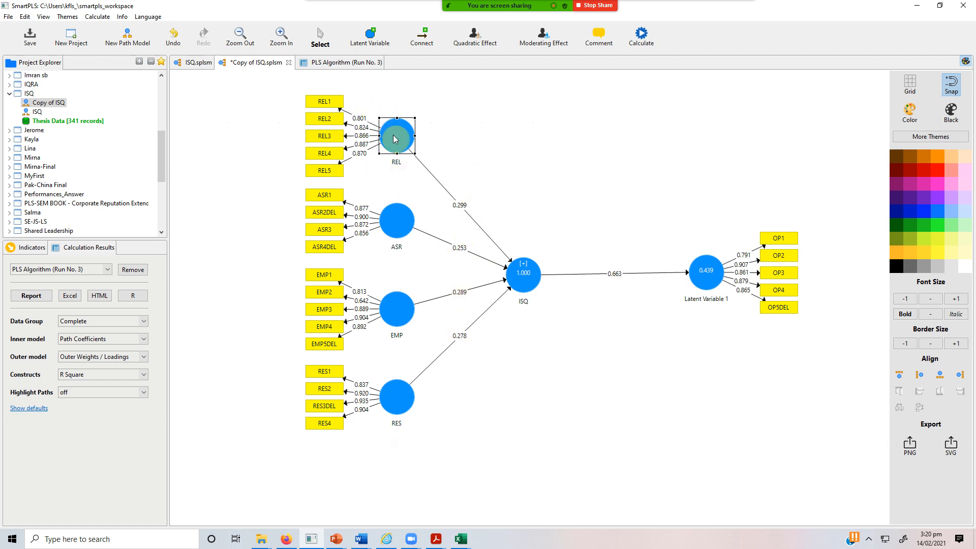
pyautogui.doubleClick(395, 139)
pyautogui.doubleClick(397, 218)
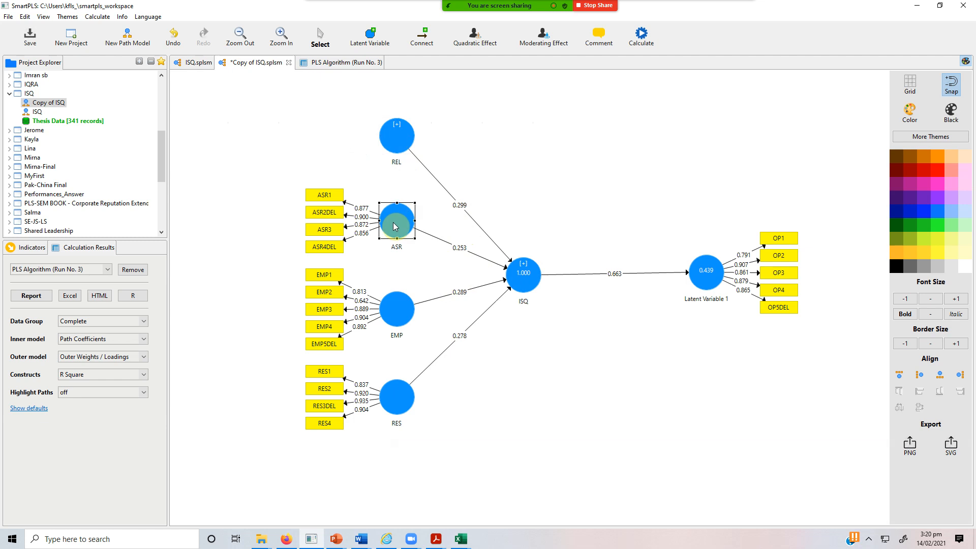
pyautogui.doubleClick(395, 312)
pyautogui.doubleClick(397, 398)
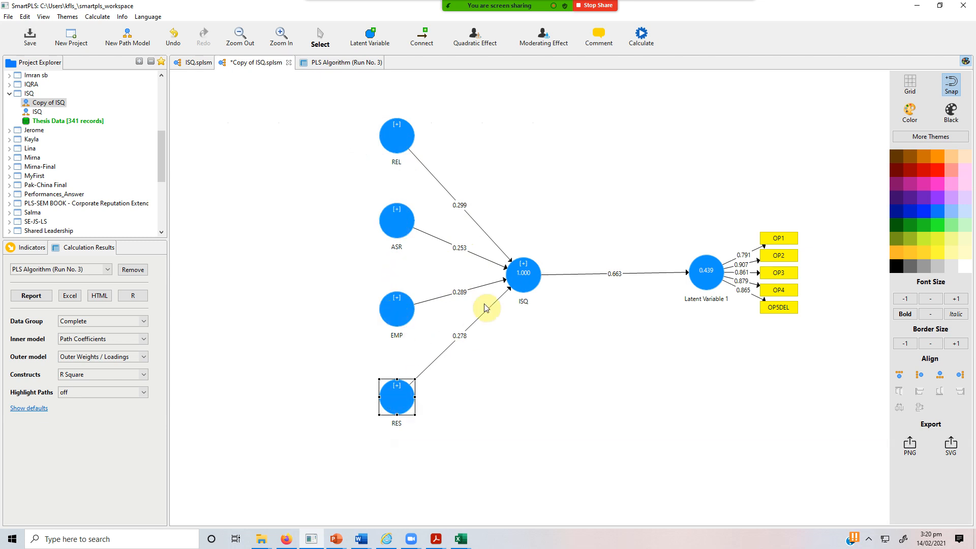
# - Rearrange the four dimensions into a horizontal row above ISQ, in the order RES, EMP, ASR, REL
pyautogui.click(397, 140)
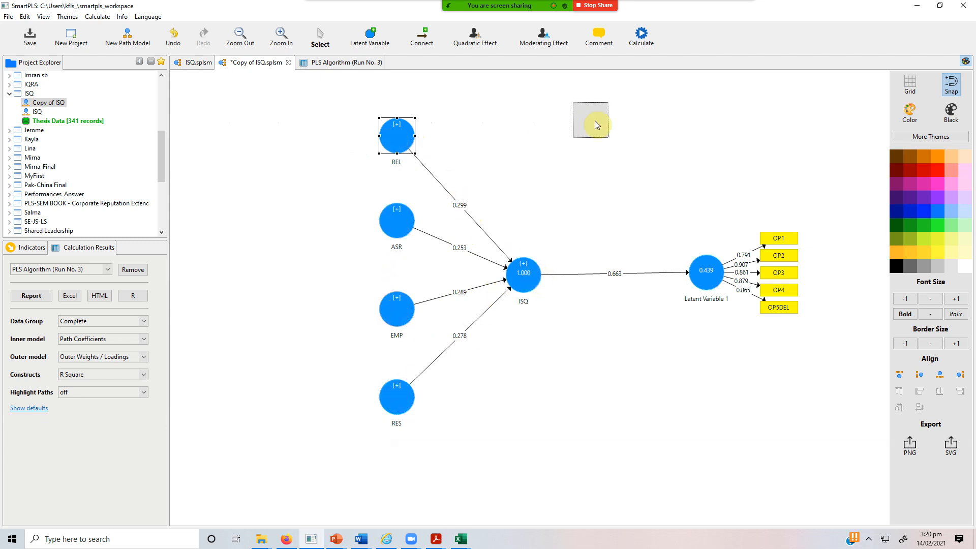
pyautogui.moveTo(614, 123); pyautogui.dragTo(614, 123)
pyautogui.moveTo(395, 218); pyautogui.dragTo(558, 120)
pyautogui.moveTo(394, 323); pyautogui.dragTo(505, 132)
pyautogui.moveTo(390, 412); pyautogui.dragTo(458, 138)
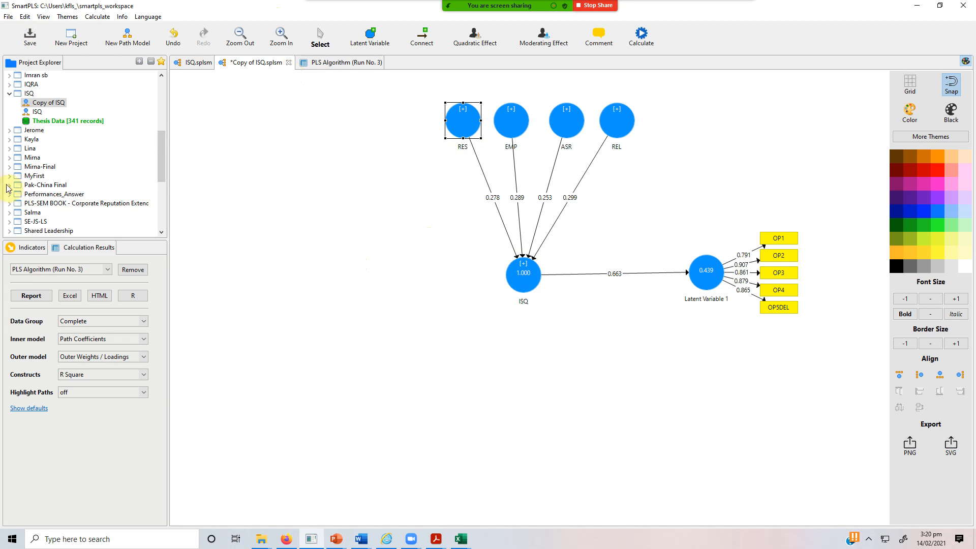
# - Add a latent variable on the side of ISQ opposite the OP construct, measured by indicators OL1 to OL8
pyautogui.click(37, 248)
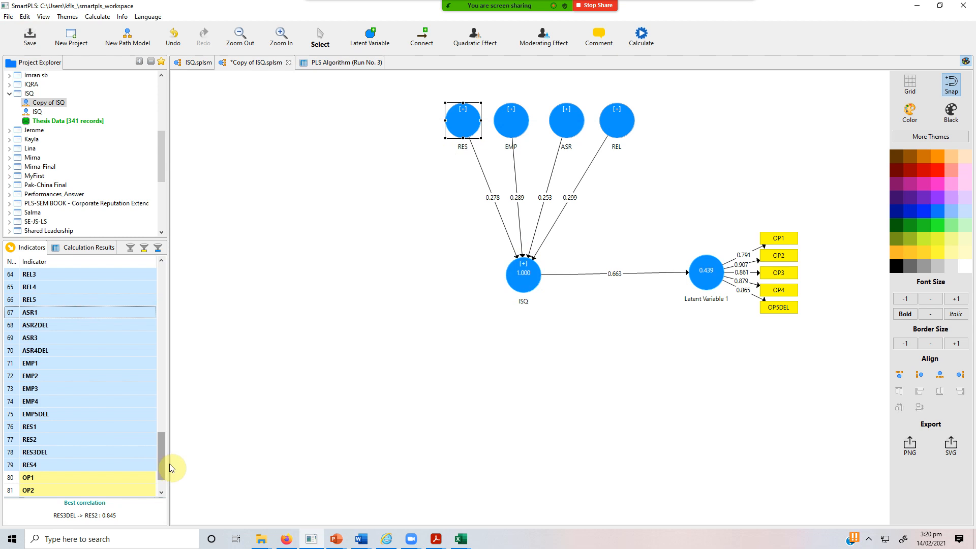
pyautogui.moveTo(162, 456); pyautogui.dragTo(162, 301)
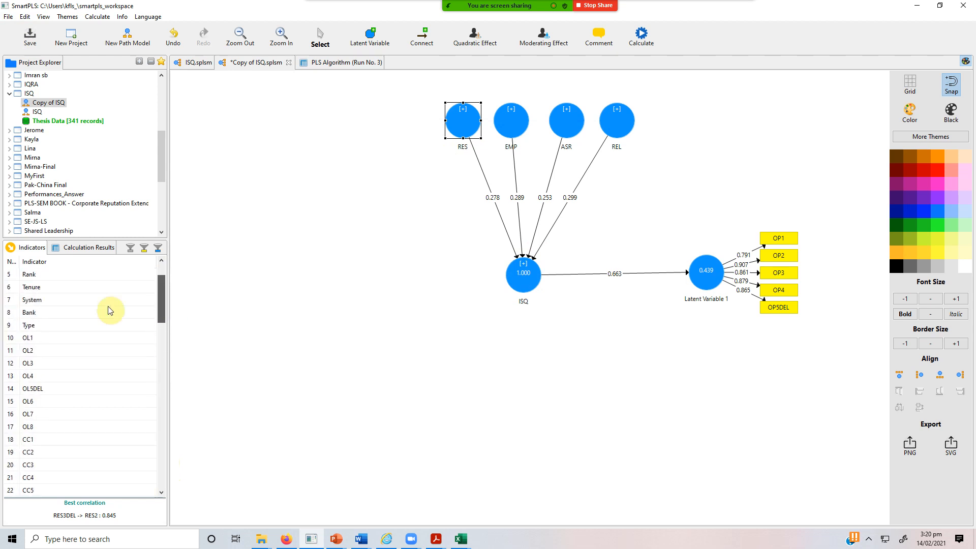
pyautogui.click(84, 339)
pyautogui.hotkey('shift', 'Down')
pyautogui.hotkey('shift', 'Down')
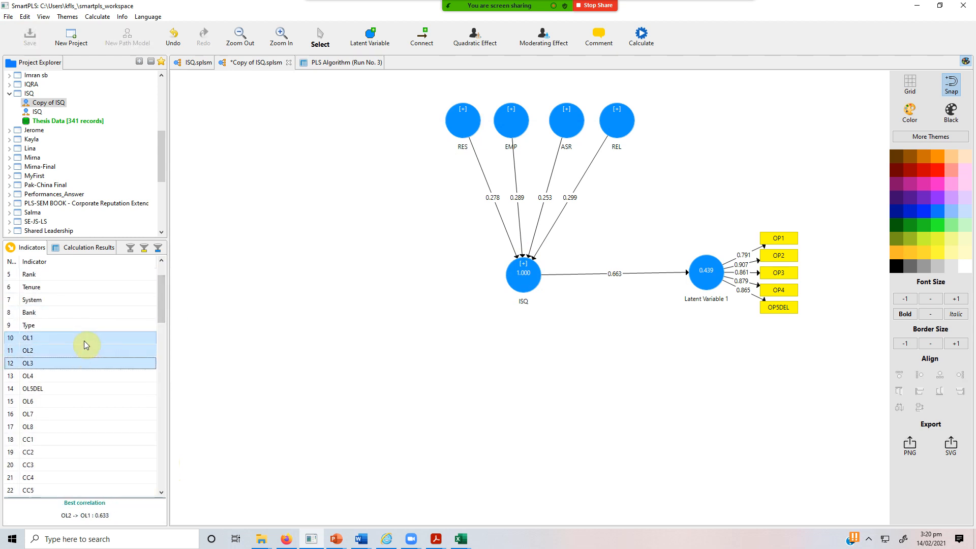
pyautogui.hotkey('shift', 'Down')
pyautogui.hotkey('shift', 'Down')
pyautogui.hotkey('shift', 'Down')
pyautogui.hotkey('shift', 'Down')
pyautogui.hotkey('shift', 'Down')
pyautogui.moveTo(84, 340); pyautogui.dragTo(312, 242)
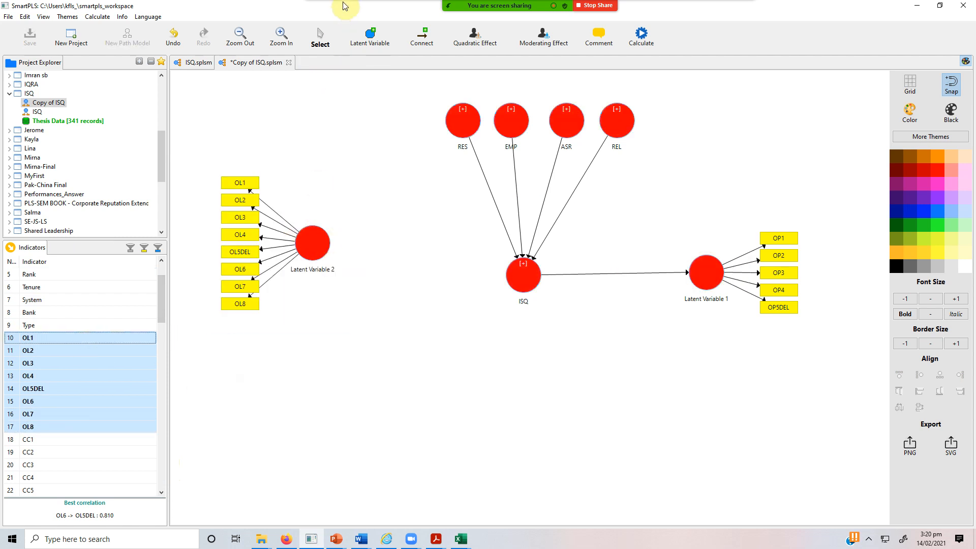
# - Hide the indicators of the OL construct, align it level with ISQ and draw a path from it to ISQ
pyautogui.click(319, 250)
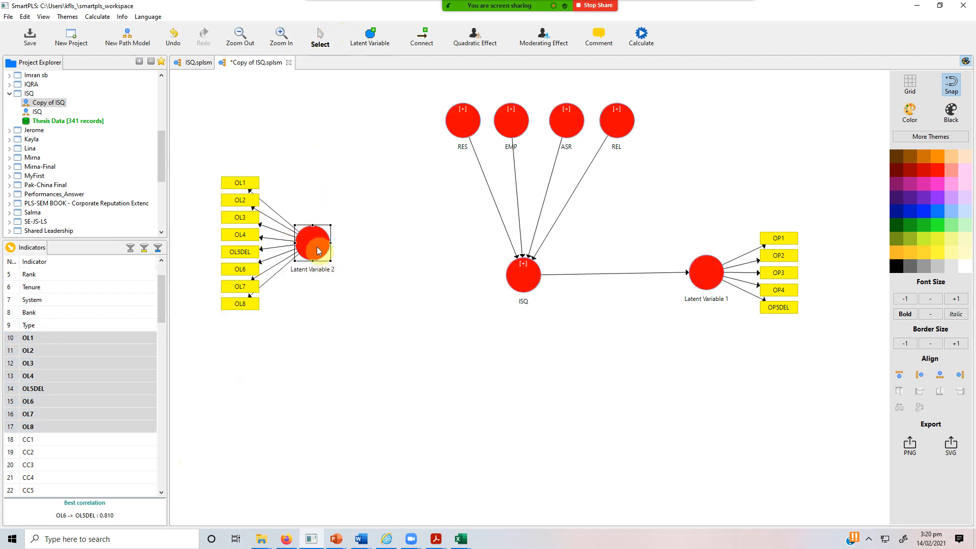
pyautogui.doubleClick(316, 250)
pyautogui.moveTo(317, 250); pyautogui.dragTo(375, 272)
pyautogui.click(428, 40)
pyautogui.click(378, 277)
pyautogui.click(523, 275)
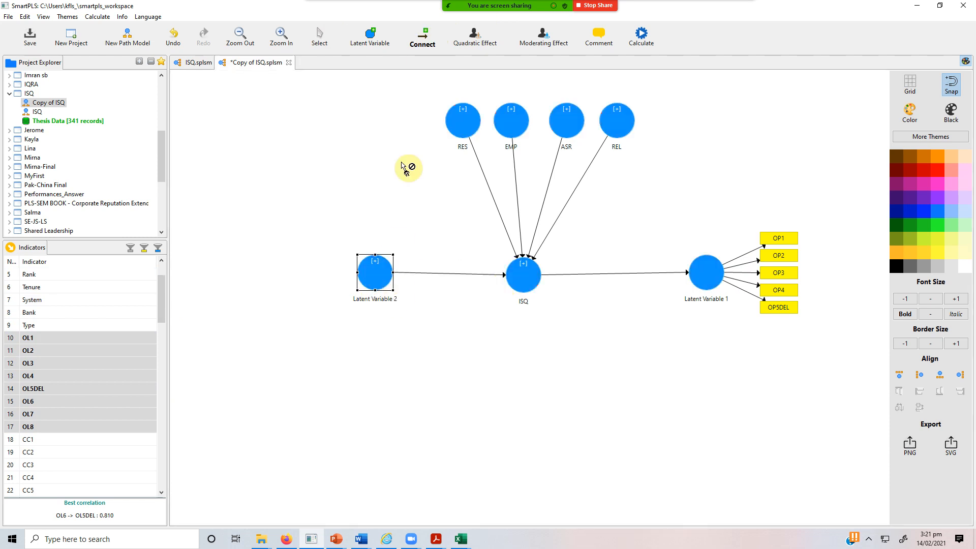
pyautogui.click(319, 36)
pyautogui.moveTo(375, 274); pyautogui.dragTo(379, 276)
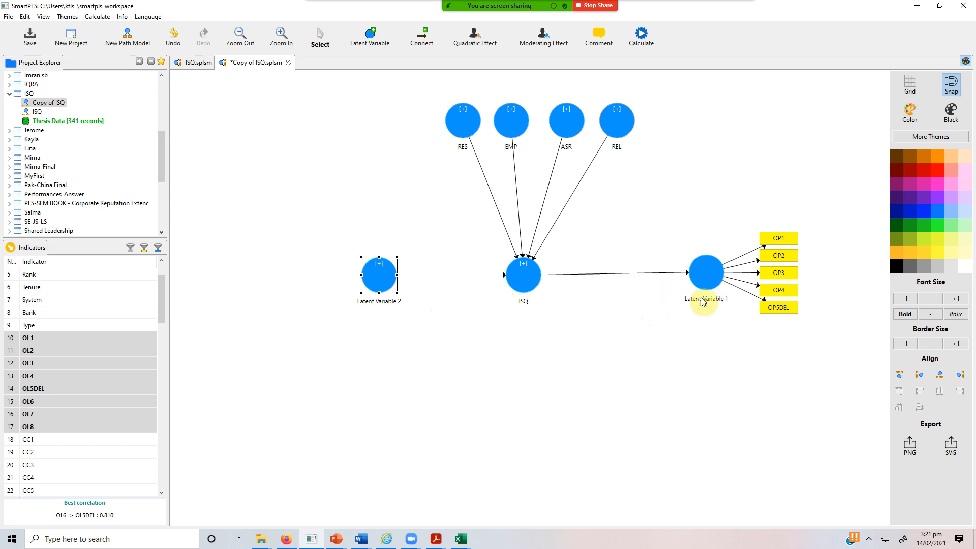
# - Rename Latent Variable 1 as OP and Latent Variable 2 as OL
pyautogui.doubleClick(705, 274)
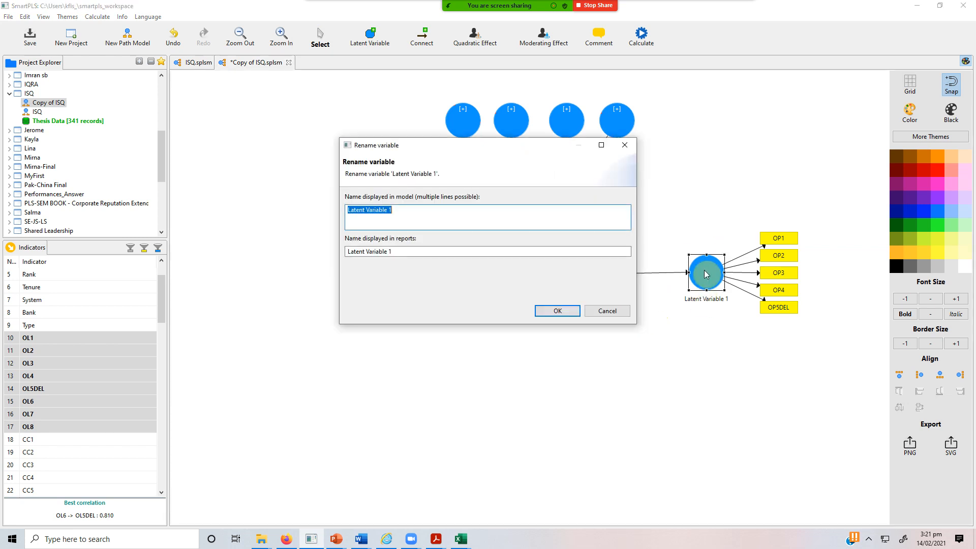
pyautogui.write('OP')
pyautogui.click(558, 311)
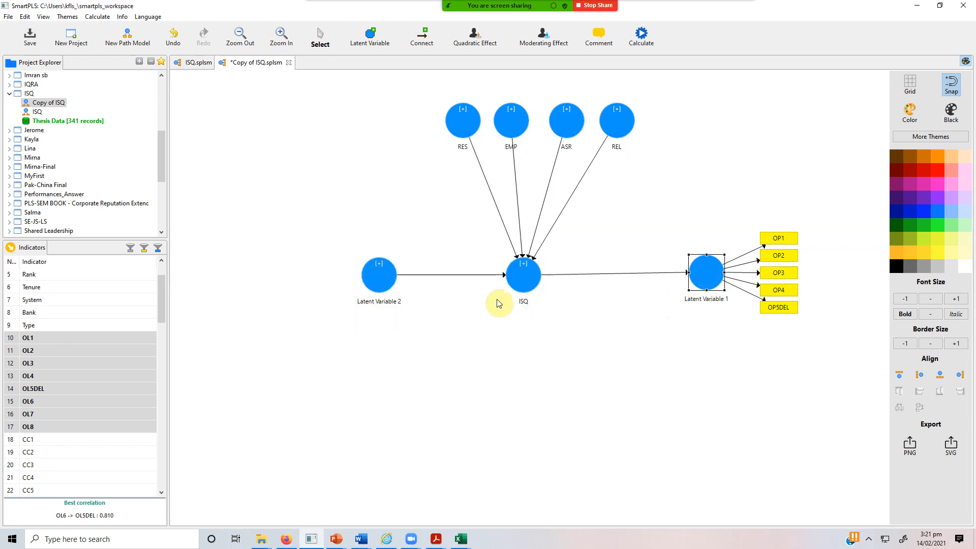
pyautogui.doubleClick(380, 275)
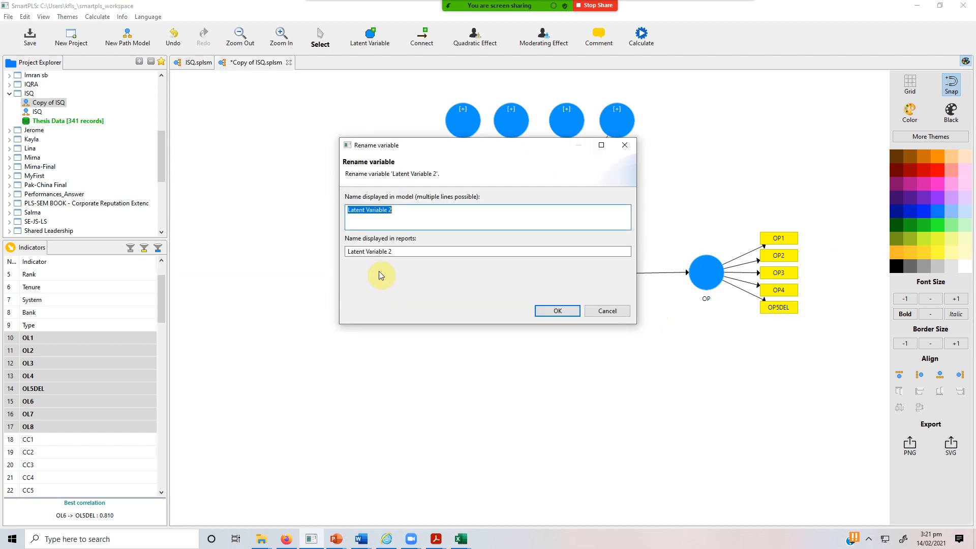
pyautogui.write('OL')
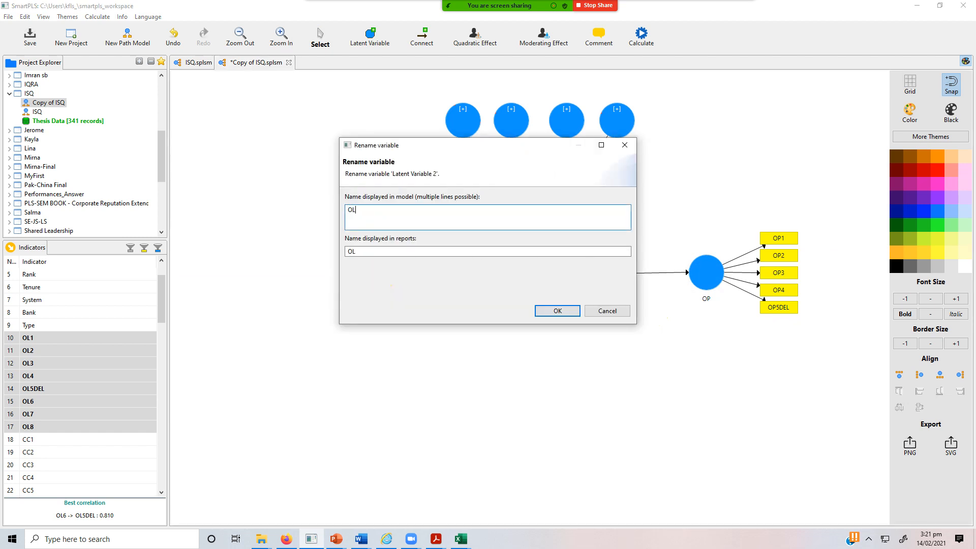
pyautogui.click(532, 311)
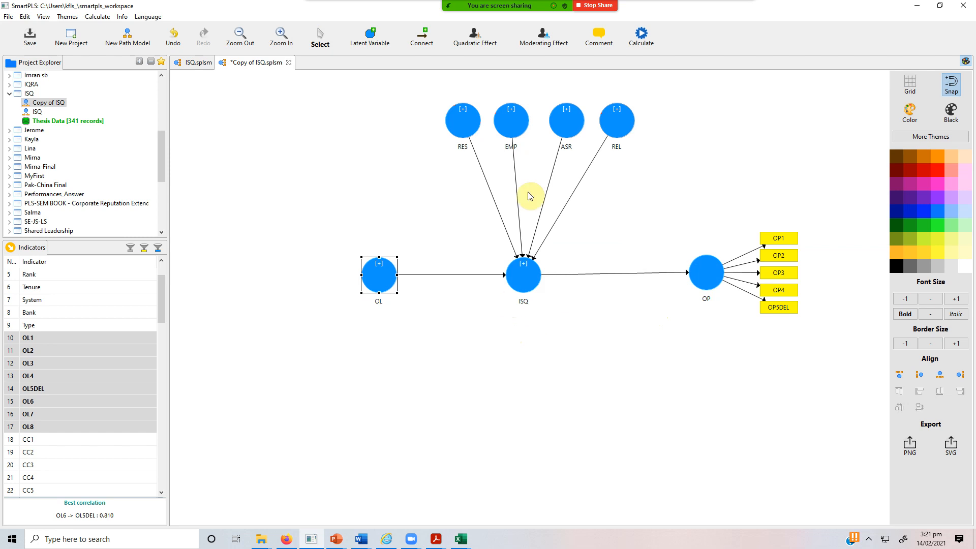
# - Run the PLS Algorithm with path weighting and 300 maximum iterations, and return to the diagram to view the OL path estimate
pyautogui.click(641, 35)
pyautogui.click(643, 38)
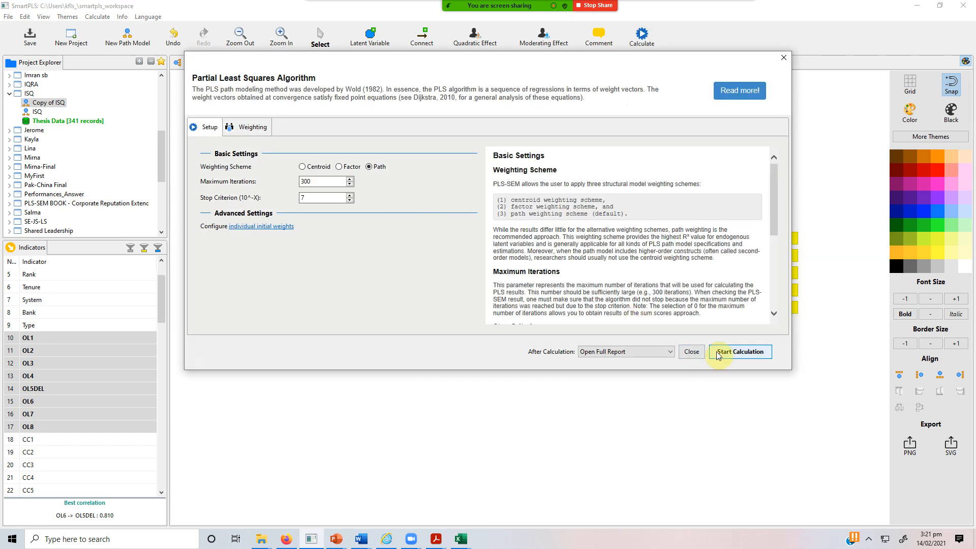
pyautogui.click(718, 354)
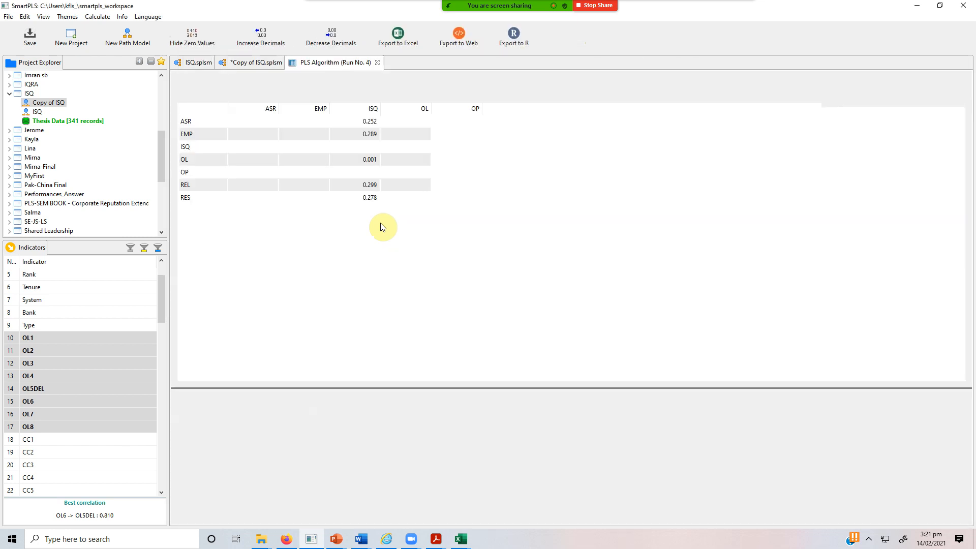
pyautogui.click(243, 64)
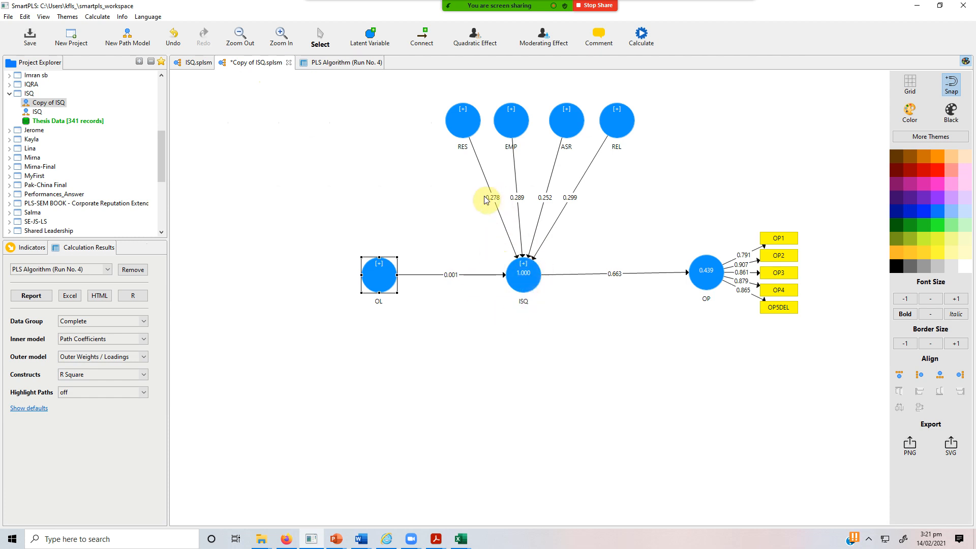
# - Show the repeated indicators of the ISQ construct in the diagram to inspect their loadings
pyautogui.moveTo(406, 91); pyautogui.dragTo(674, 168)
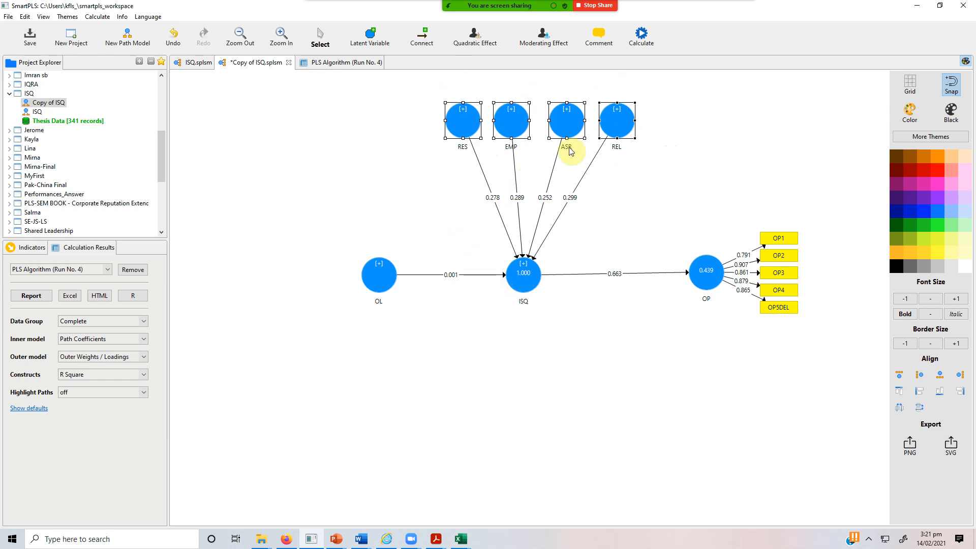
pyautogui.click(528, 293)
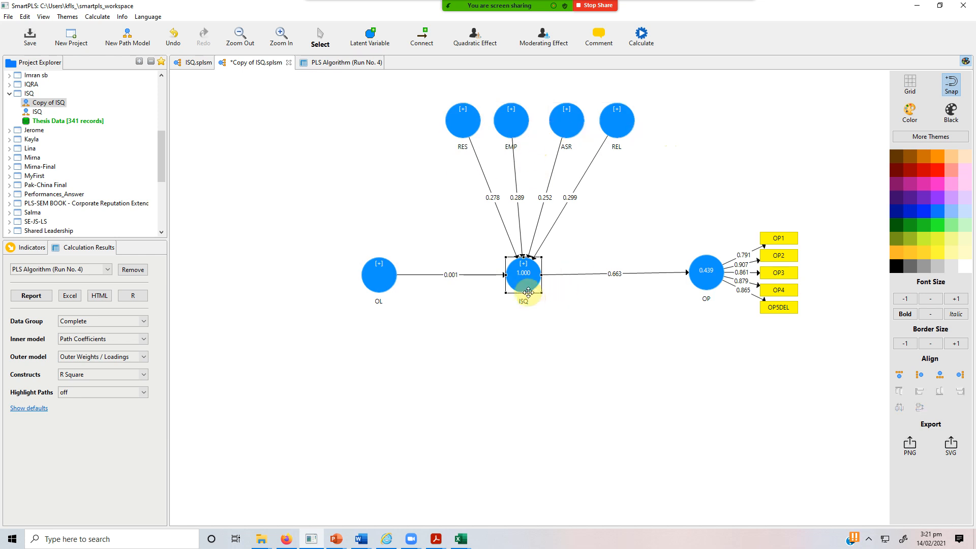
pyautogui.click(545, 374)
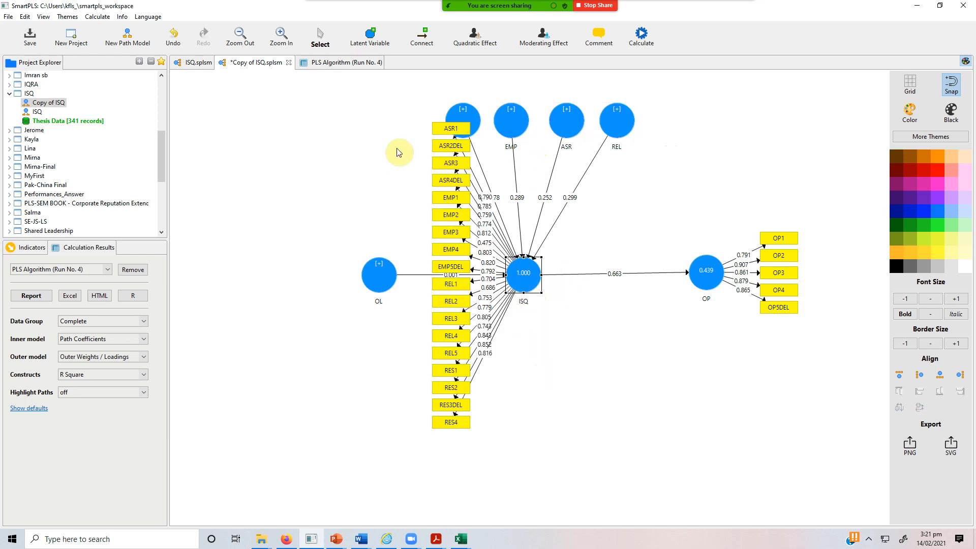
# - Hide the repeated indicators of ISQ again and delete the ISQ construct from the path model
pyautogui.hotkey('ctrl', 'z')
pyautogui.moveTo(338, 235); pyautogui.dragTo(416, 344)
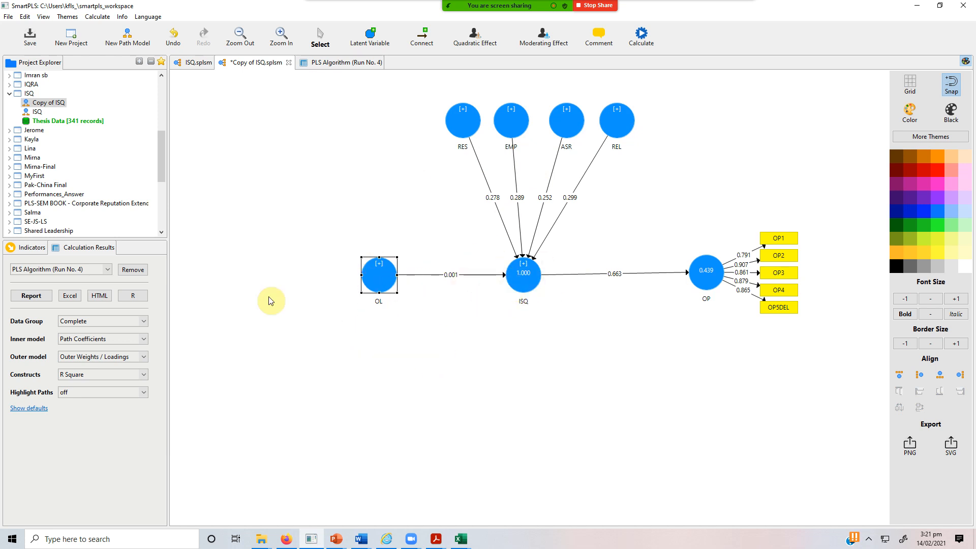
pyautogui.click(31, 249)
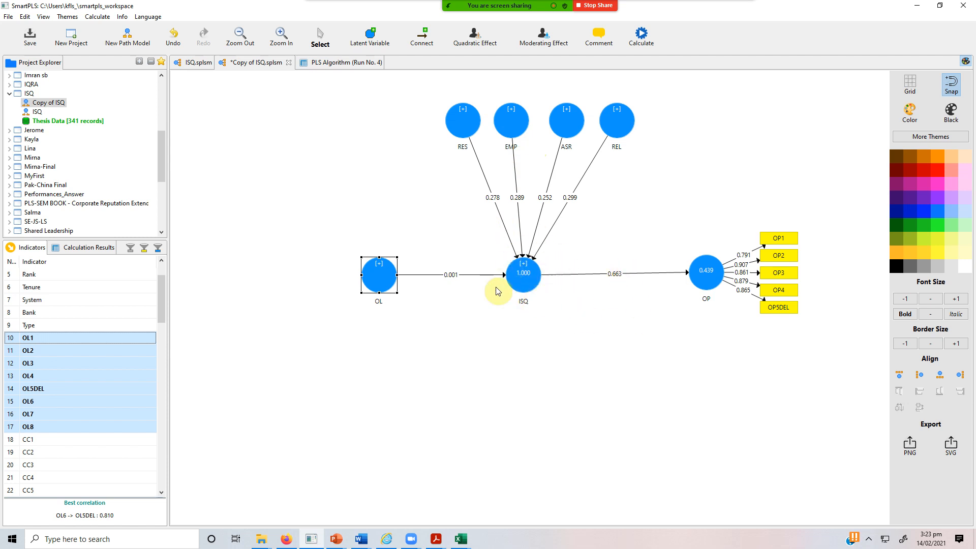
pyautogui.click(522, 287)
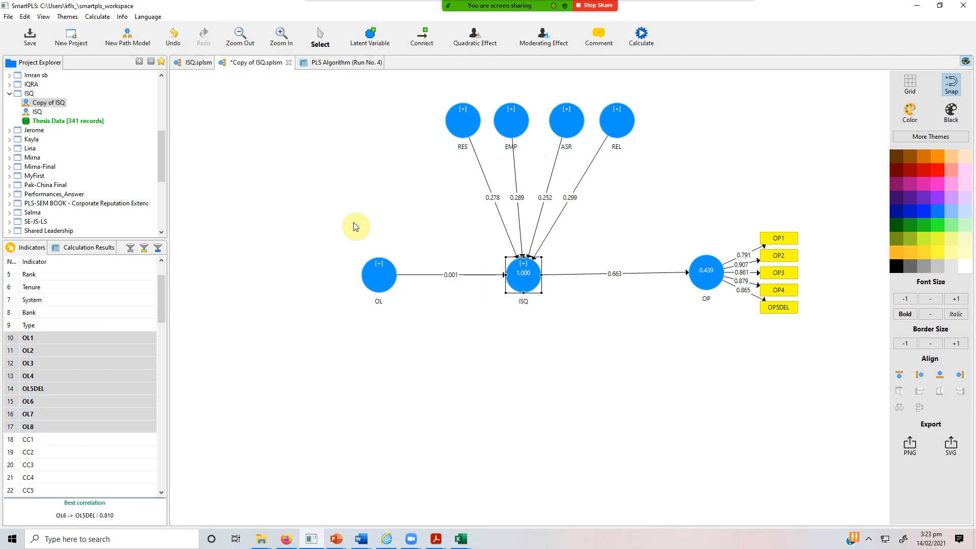
pyautogui.press('Delete')
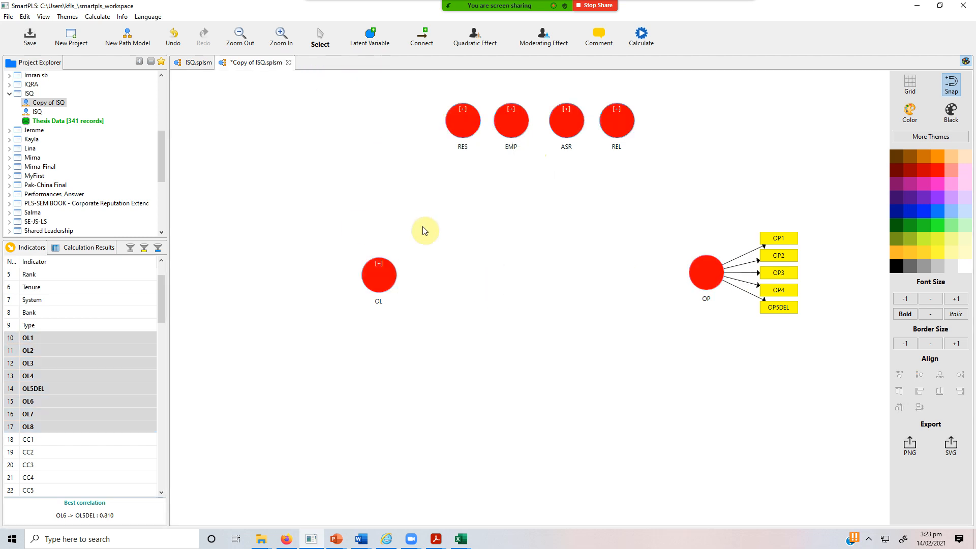
# - Arrange RES, EMP, ASR and REL in a vertical column between the OL and OP constructs
pyautogui.moveTo(526, 197); pyautogui.dragTo(529, 201)
pyautogui.moveTo(513, 124); pyautogui.dragTo(529, 269)
pyautogui.moveTo(573, 115); pyautogui.dragTo(532, 334)
pyautogui.moveTo(619, 150); pyautogui.dragTo(524, 405)
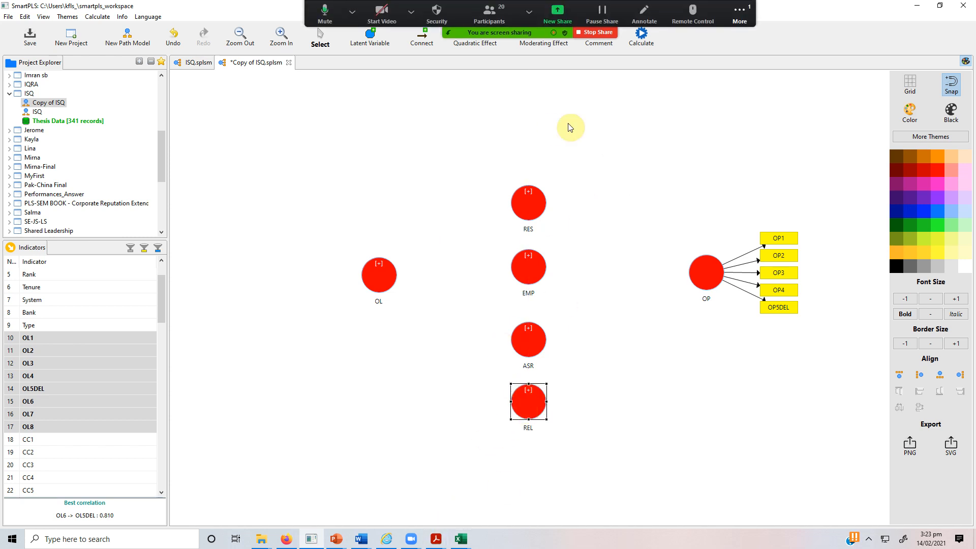
# - Open the Zoom meeting chat to check the new messages
pyautogui.click(741, 15)
pyautogui.click(755, 36)
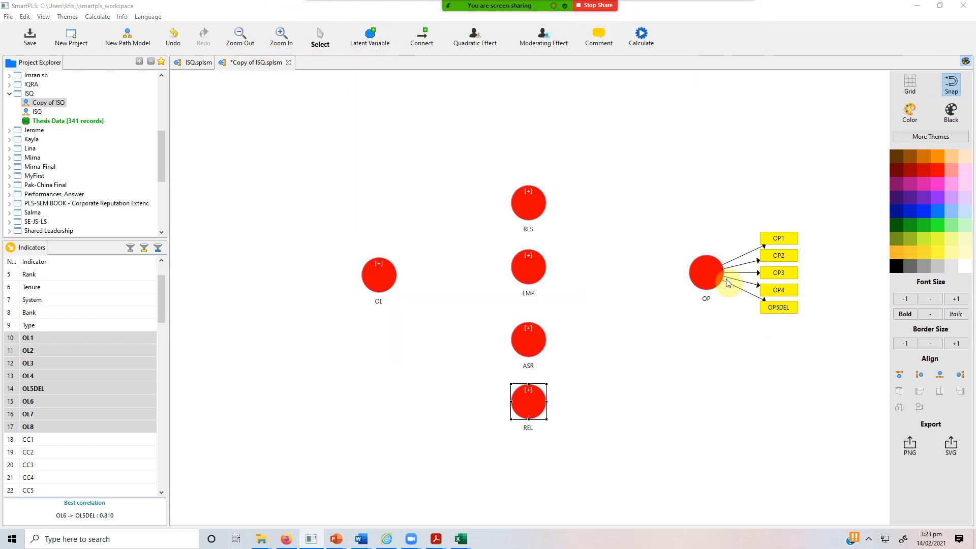
pyautogui.moveTo(711, 283)
pyautogui.click(740, 15)
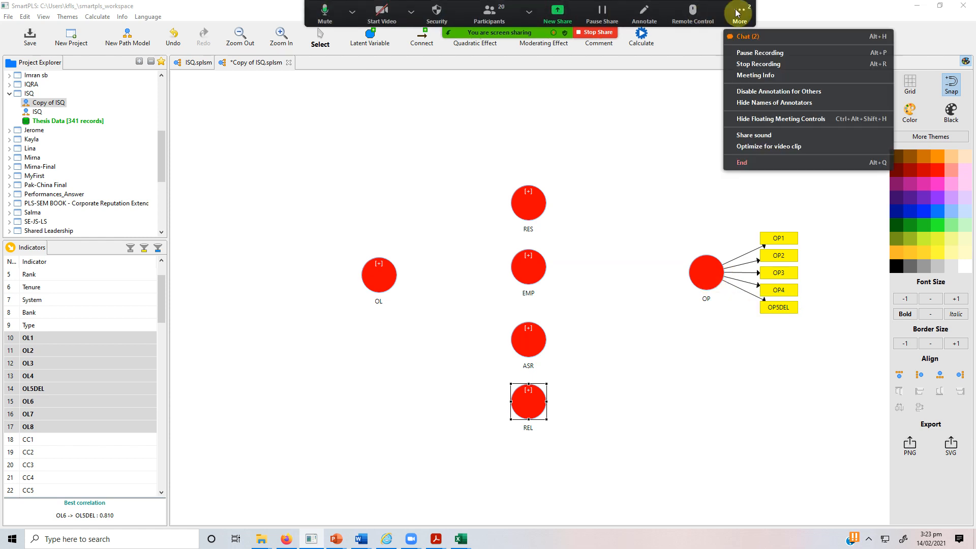
pyautogui.click(742, 37)
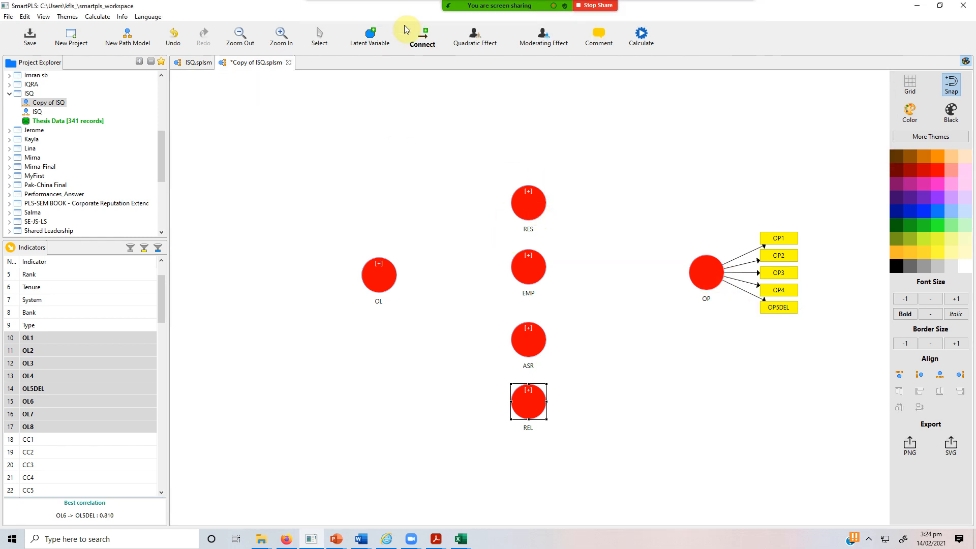
# - Draw paths from OL to each of the four dimensions RES, EMP, ASR and REL
pyautogui.click(380, 272)
pyautogui.click(524, 203)
pyautogui.click(390, 274)
pyautogui.click(515, 272)
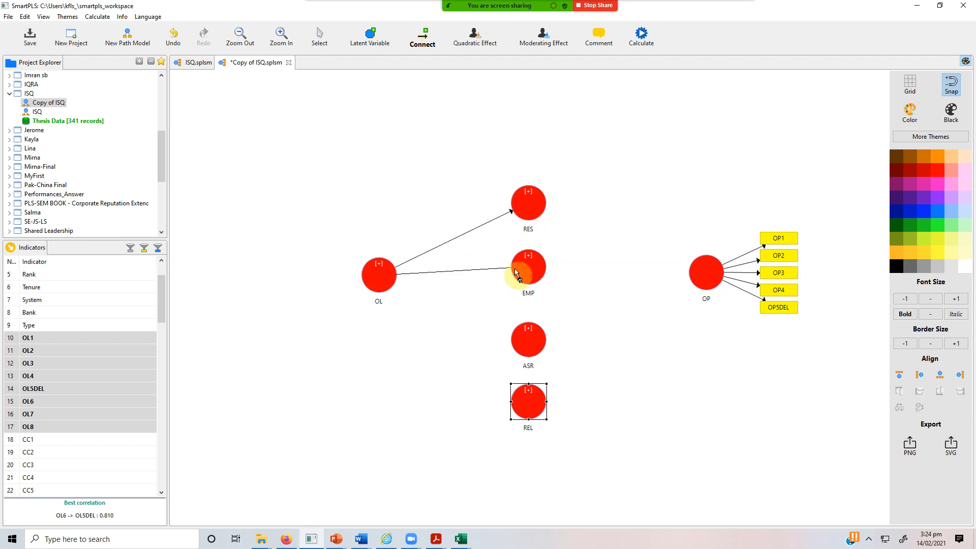
pyautogui.click(381, 279)
pyautogui.click(529, 340)
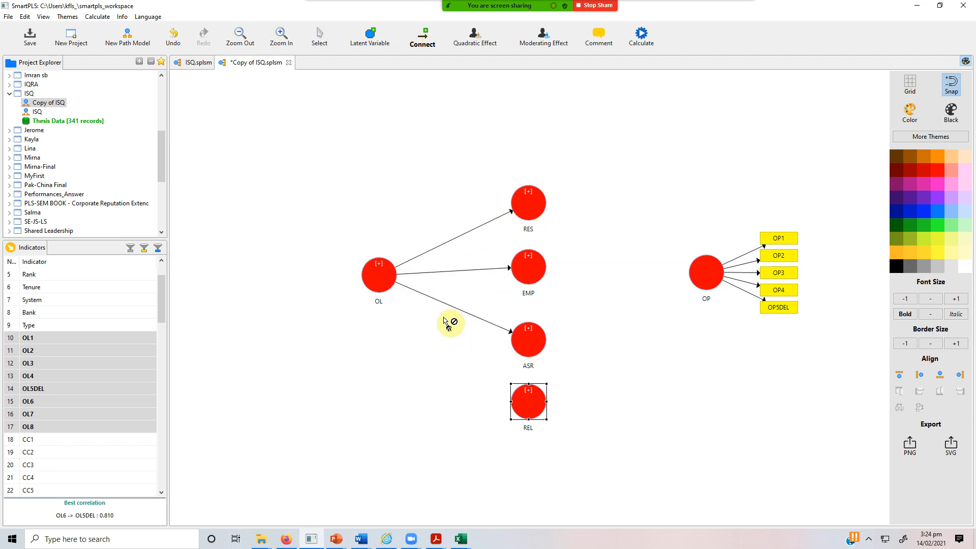
pyautogui.click(387, 288)
pyautogui.click(530, 404)
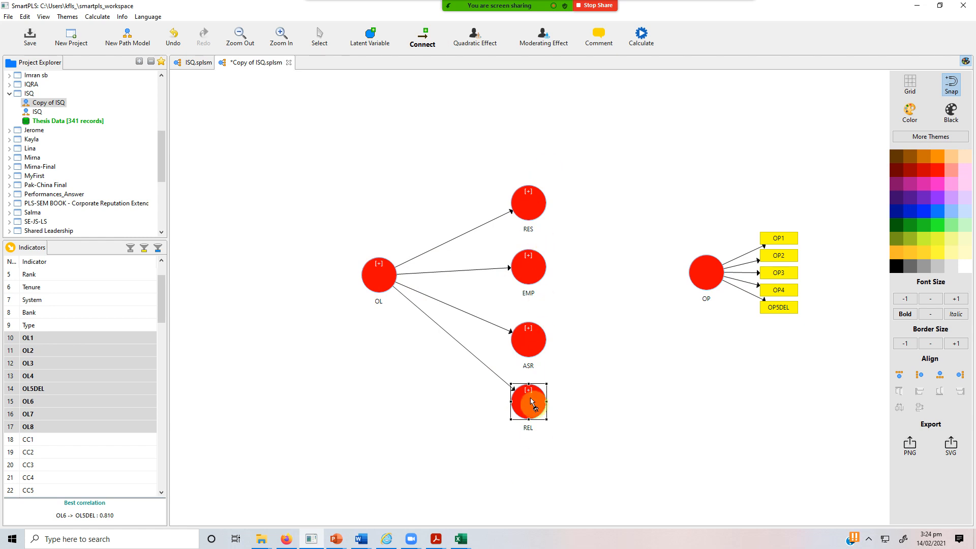
# - Mute all participants in the Zoom meeting from its participants list
pyautogui.moveTo(572, 10)
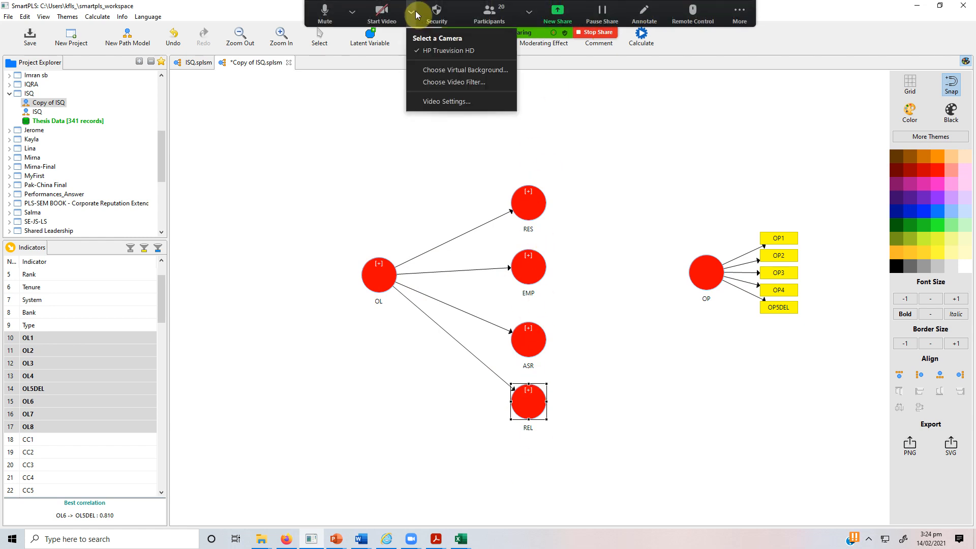
pyautogui.click(478, 10)
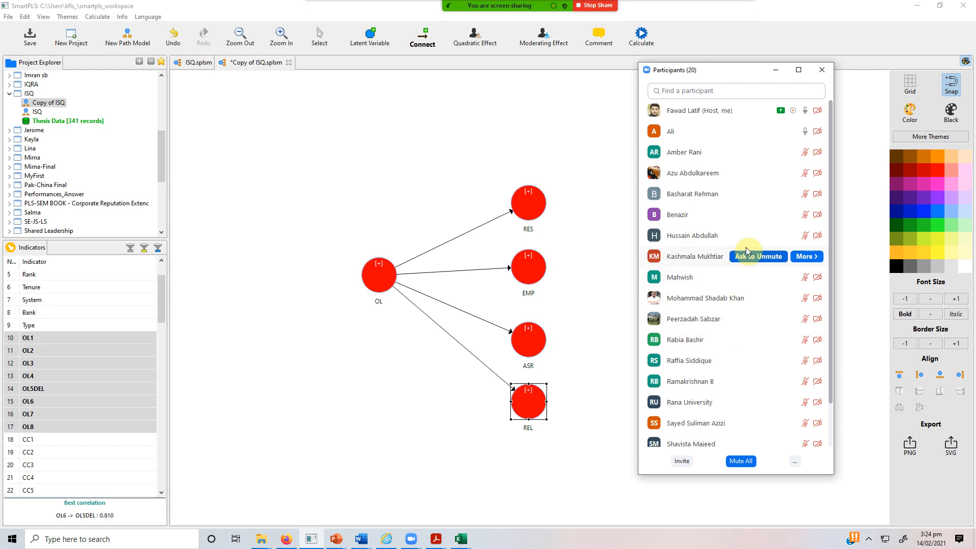
pyautogui.click(745, 461)
pyautogui.click(526, 296)
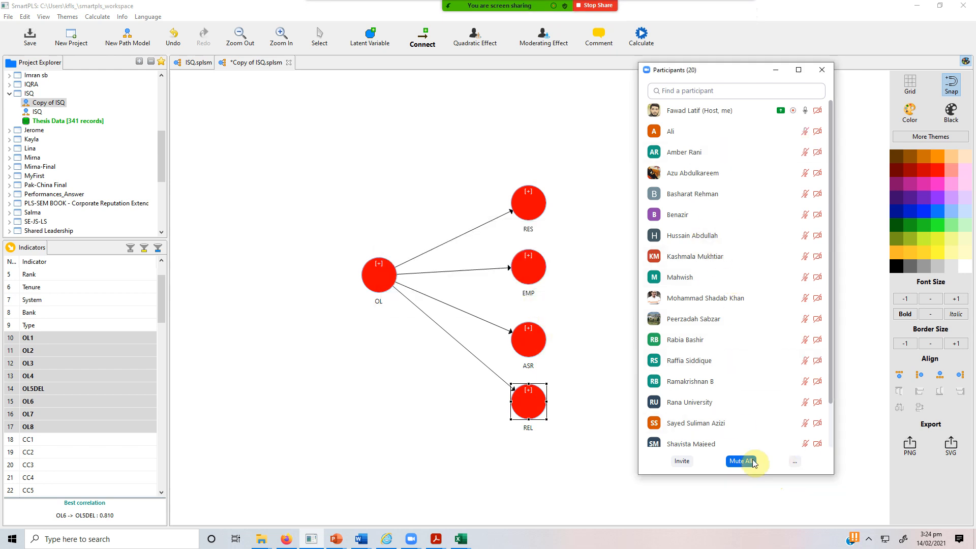
# - Draw paths from each of the dimensions RES, EMP, ASR and REL to the outcome OP
pyautogui.click(541, 203)
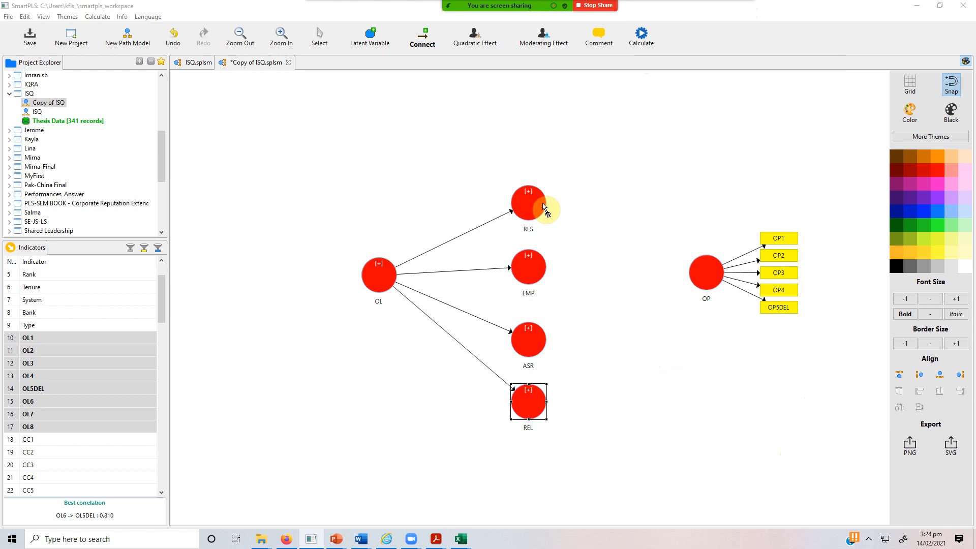
pyautogui.click(703, 272)
pyautogui.click(528, 268)
pyautogui.click(704, 272)
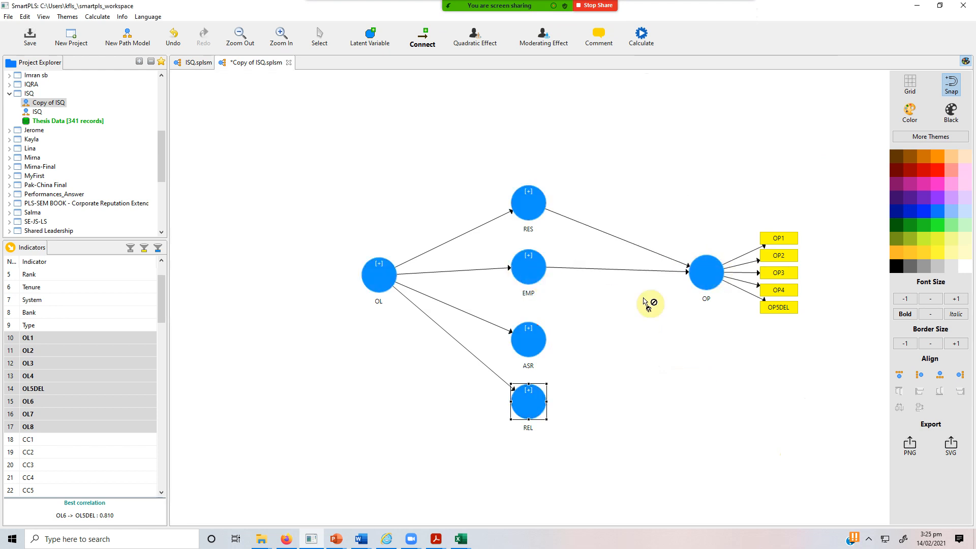
pyautogui.click(534, 345)
pyautogui.click(703, 277)
pyautogui.click(533, 399)
pyautogui.click(701, 281)
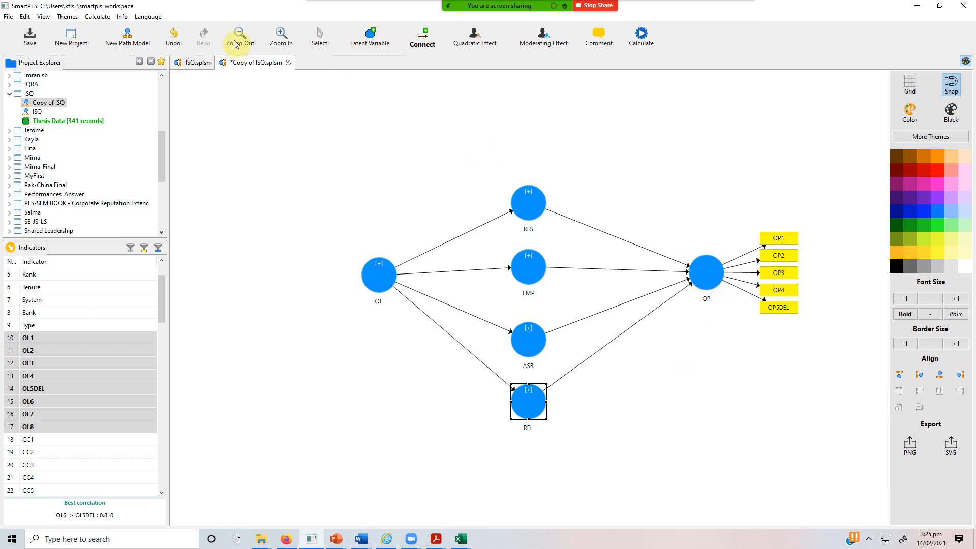
# - Run the PLS Algorithm on the first-order model with path weighting, 300 maximum iterations and the full report
pyautogui.click(320, 46)
pyautogui.click(705, 277)
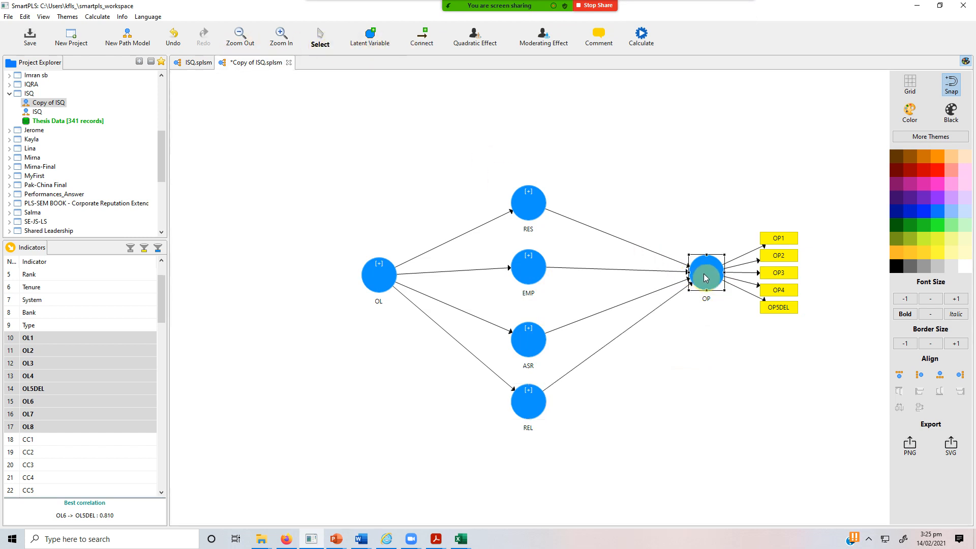
pyautogui.click(705, 277)
pyautogui.click(641, 36)
pyautogui.click(659, 45)
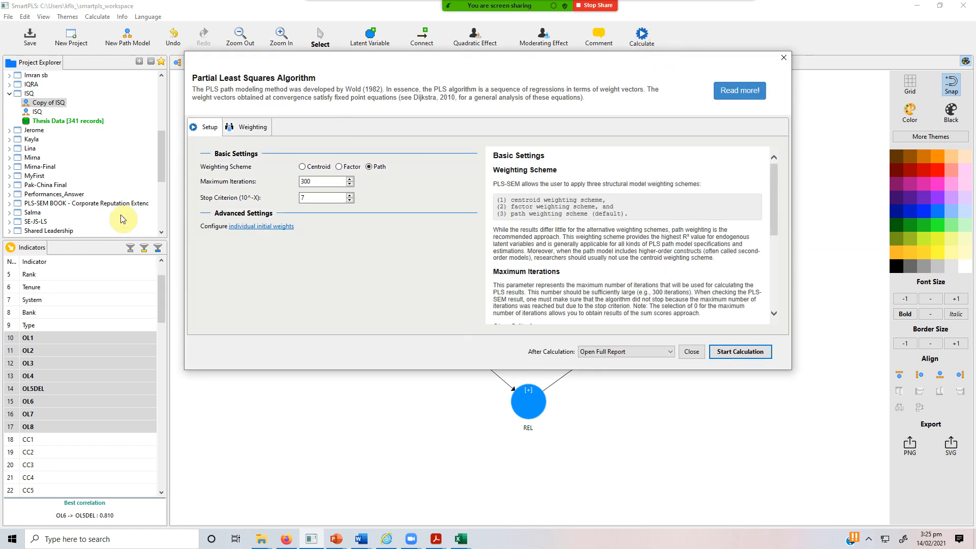
pyautogui.click(736, 351)
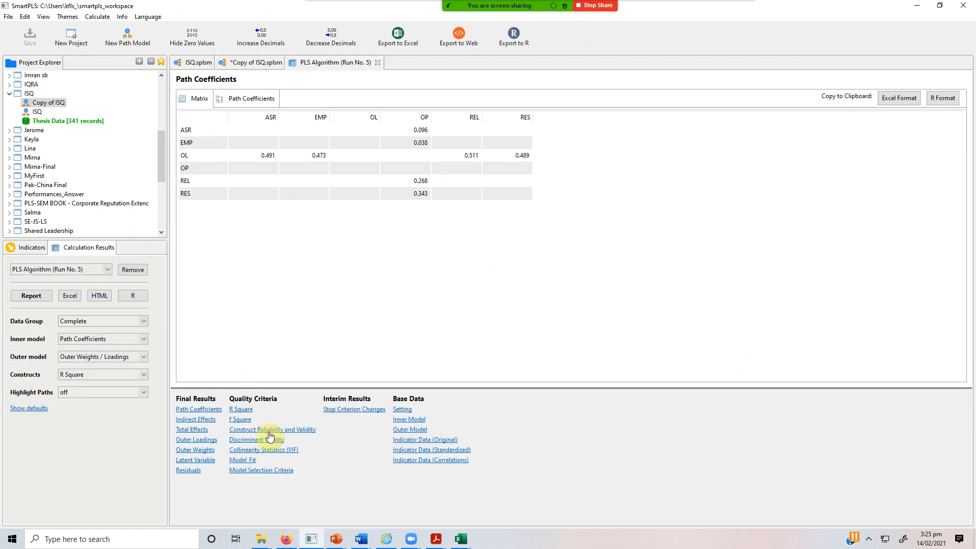
# - Review the construct reliability and discriminant validity results, and copy the latent variable scores in Excel format
pyautogui.click(272, 430)
pyautogui.click(261, 440)
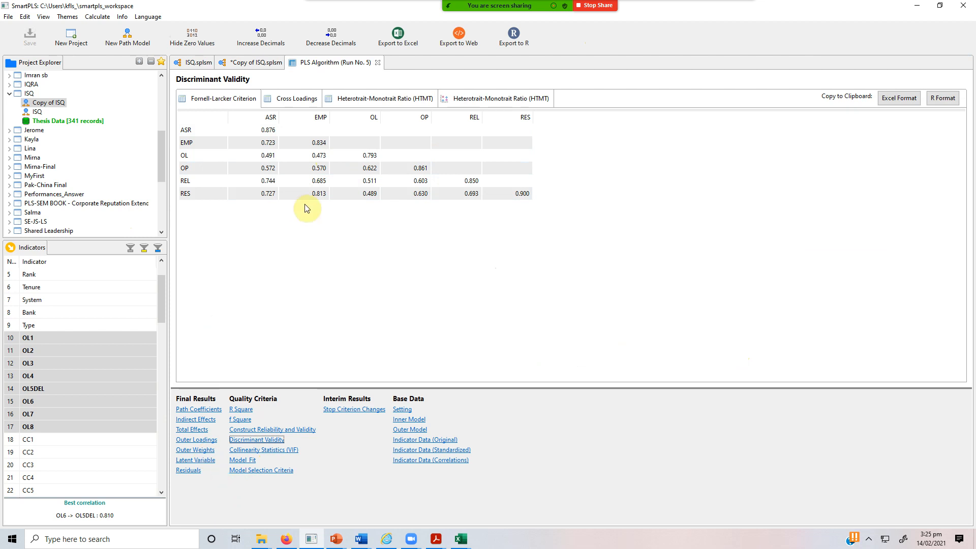
pyautogui.click(196, 461)
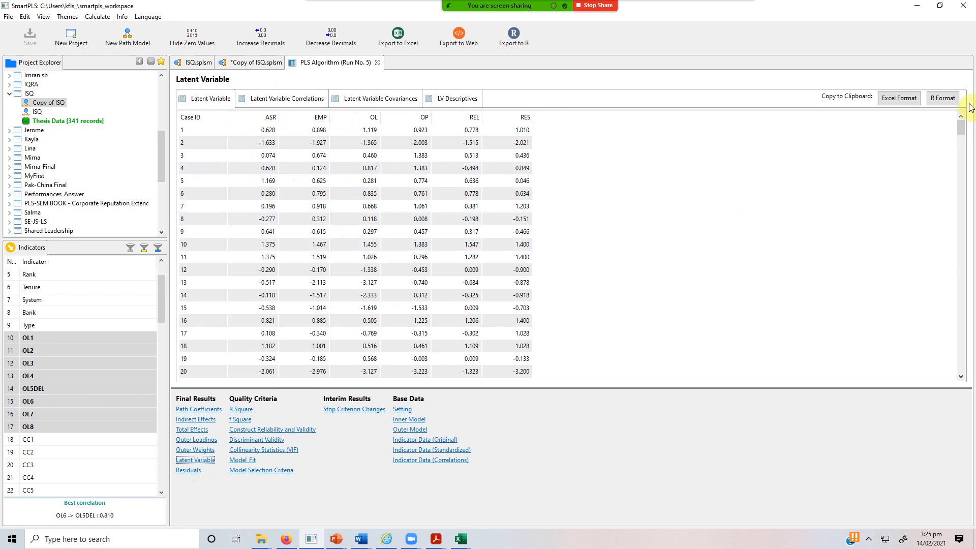
pyautogui.click(899, 100)
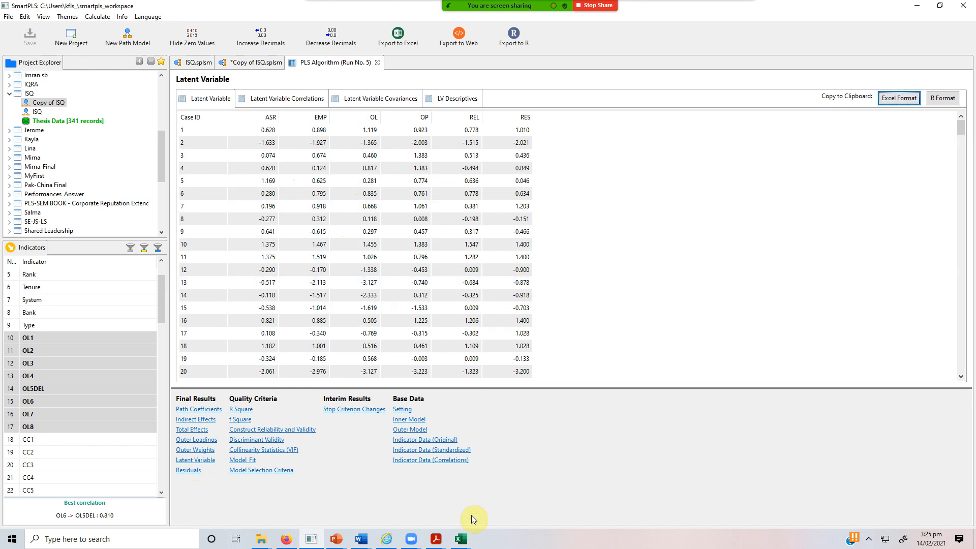
# - Open Thesis Data.csv from the Final folder in Excel and select cell CG2 in the ASR score column
pyautogui.click(458, 541)
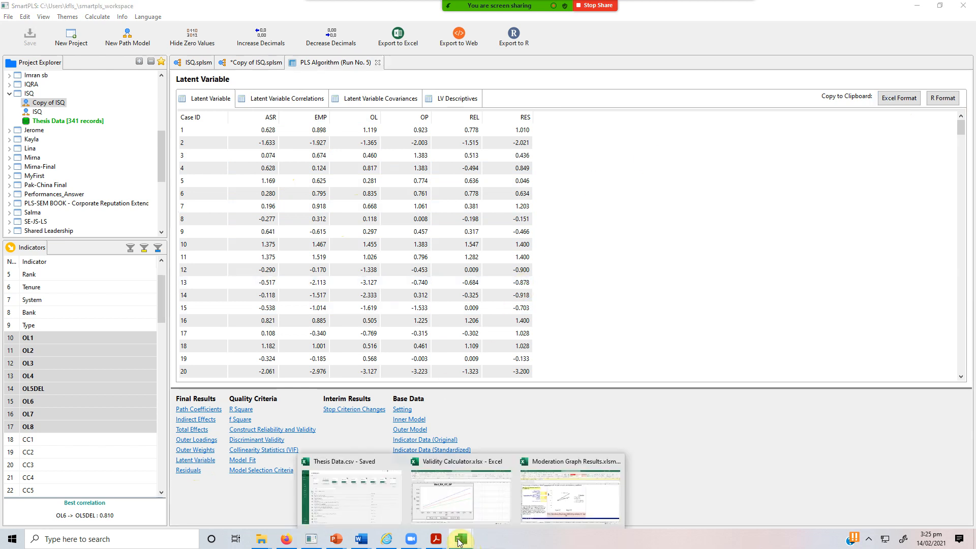
pyautogui.click(362, 492)
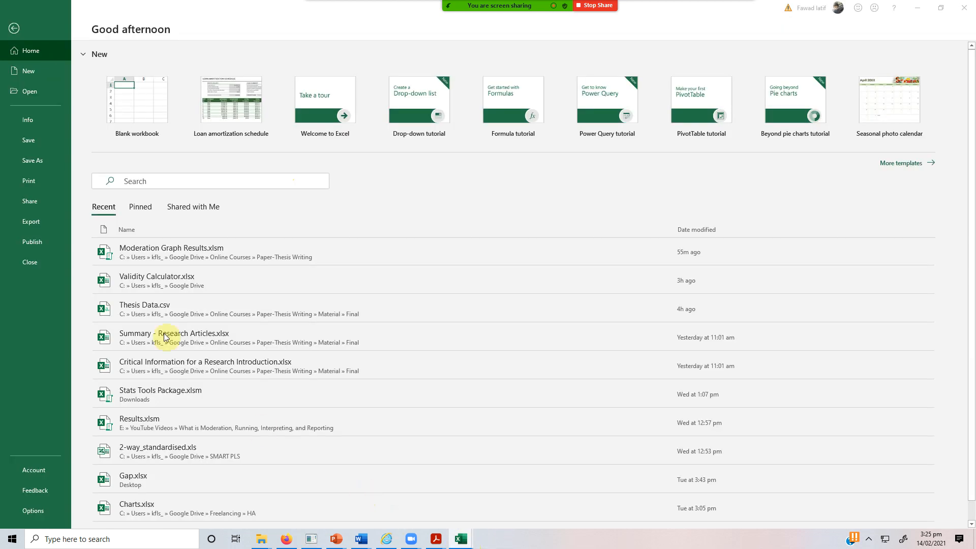
pyautogui.click(269, 543)
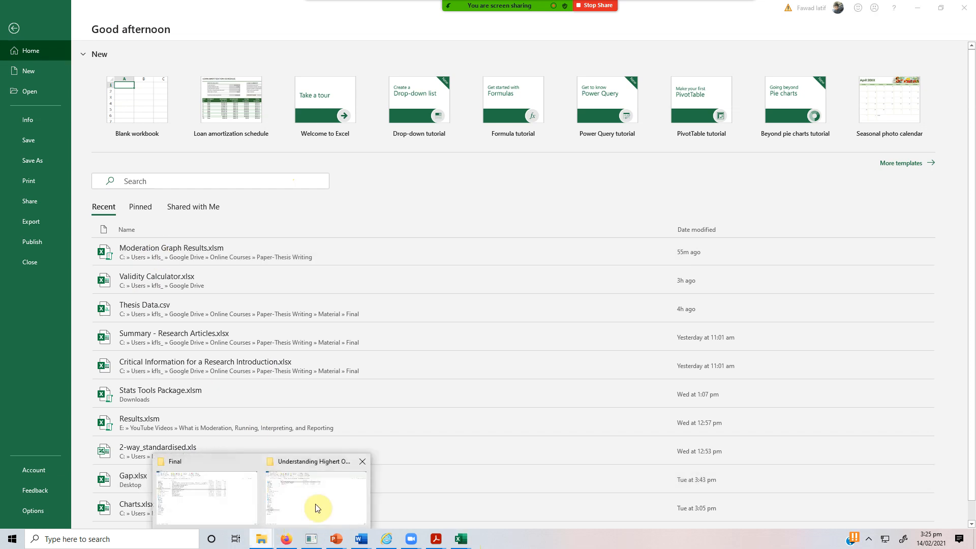
pyautogui.click(315, 508)
pyautogui.click(261, 538)
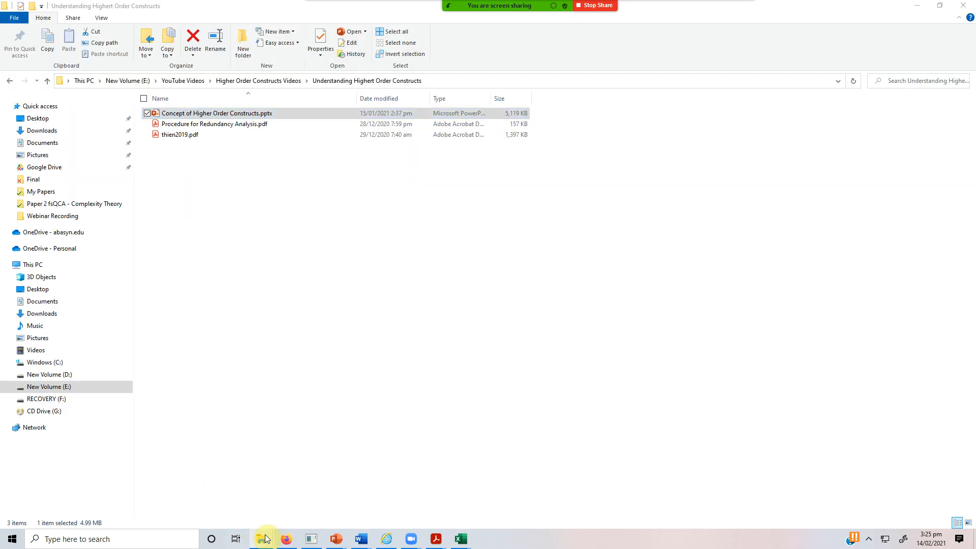
pyautogui.click(209, 498)
pyautogui.doubleClick(198, 222)
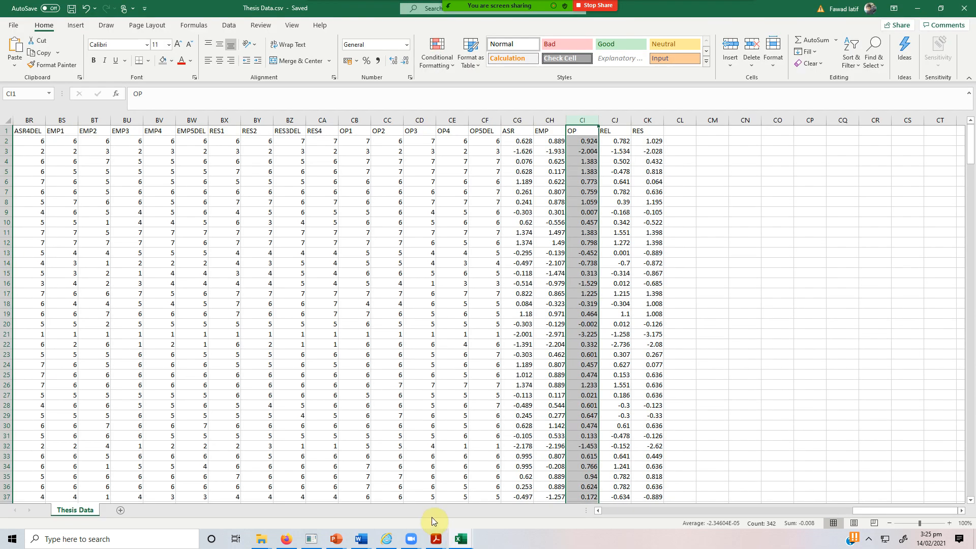
pyautogui.click(522, 142)
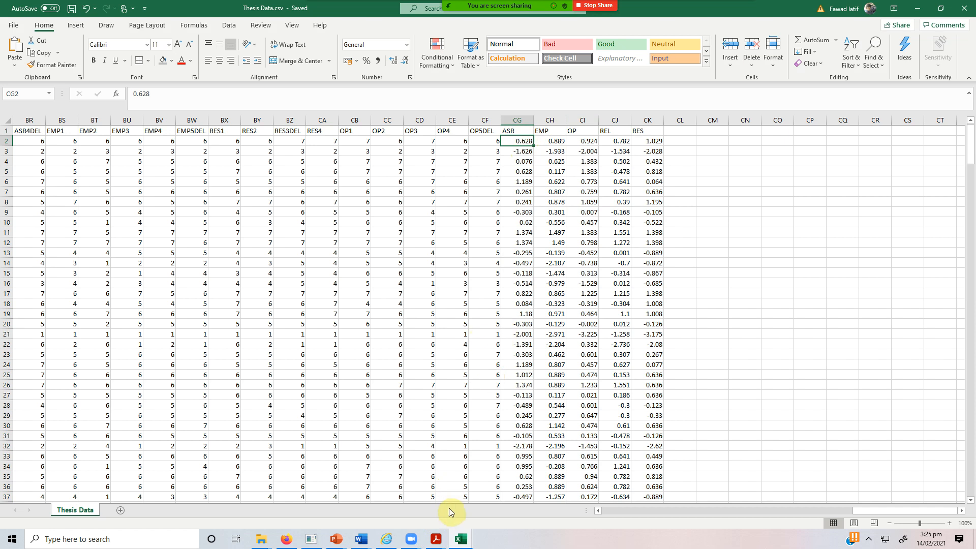
# - Delete the old ASR, EMP, OP, REL and RES score columns from Thesis Data.csv in Excel, and return to the SmartPLS latent variable report
pyautogui.moveTo(408, 543)
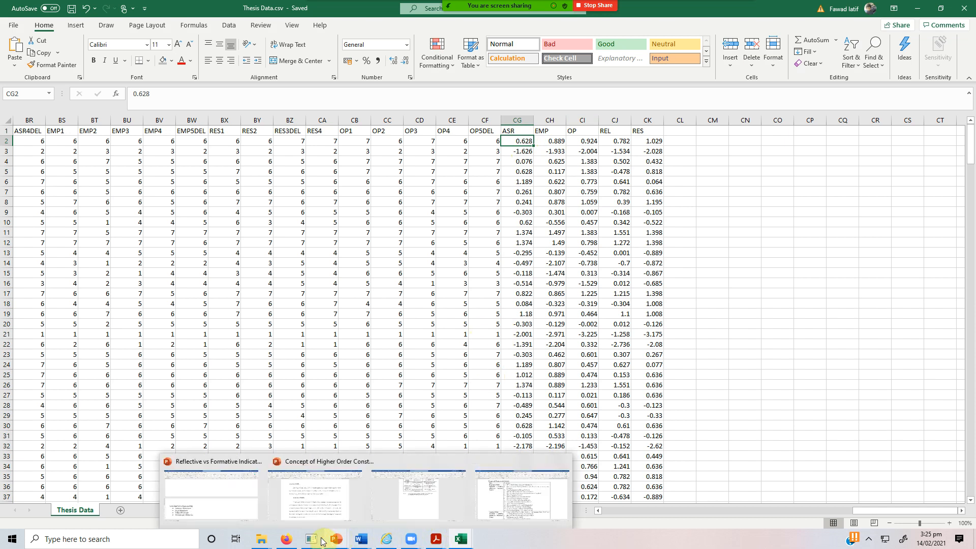
pyautogui.hotkey('alt', 'Tab')
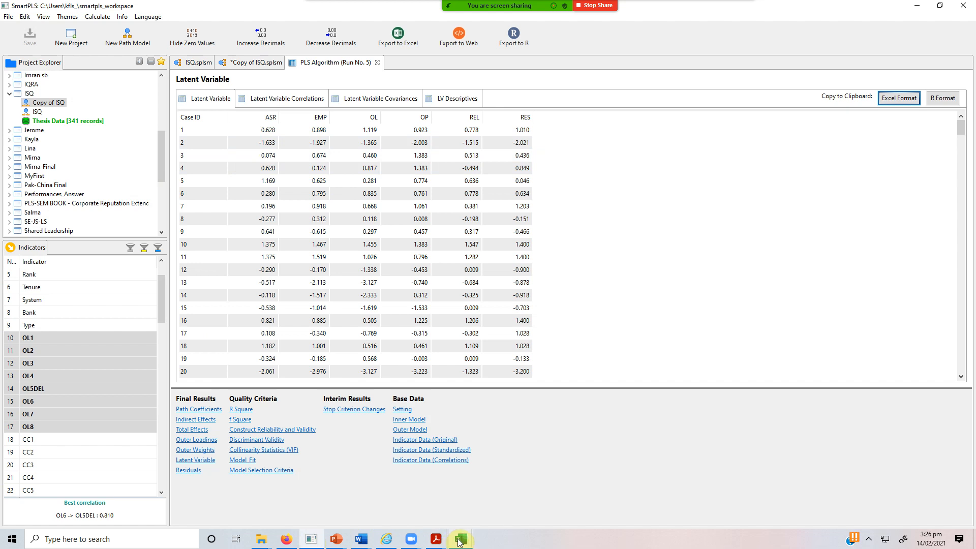
pyautogui.moveTo(461, 540)
pyautogui.click(402, 461)
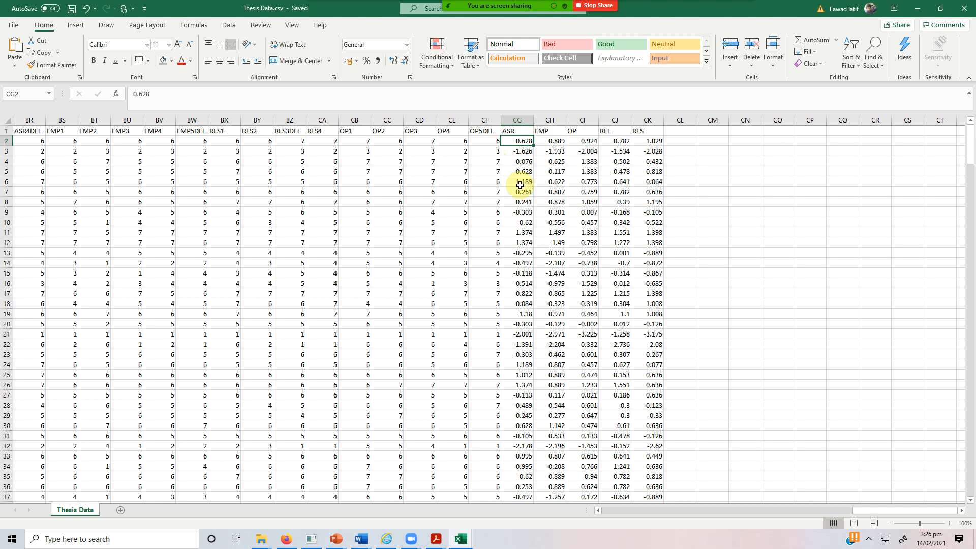
pyautogui.moveTo(513, 120); pyautogui.dragTo(642, 117)
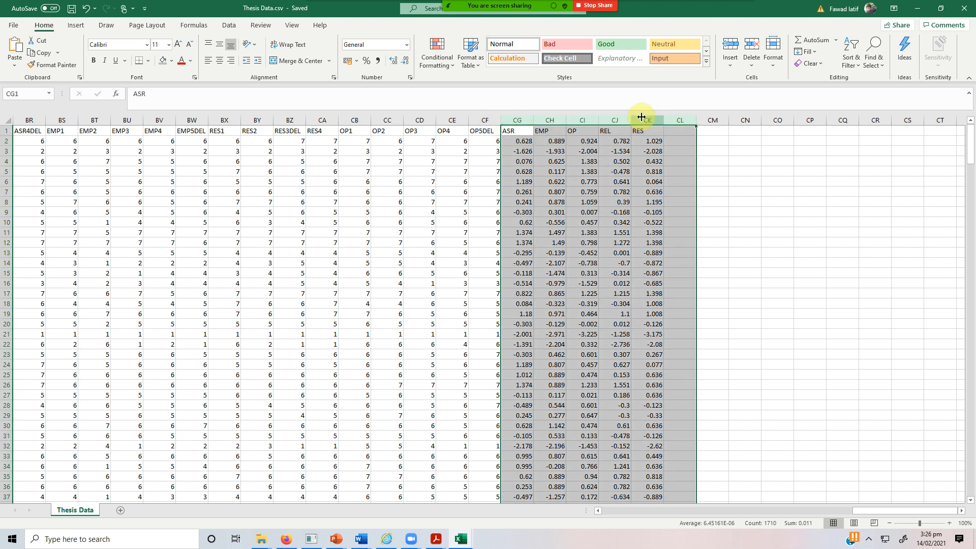
pyautogui.rightClick(641, 116)
pyautogui.click(682, 216)
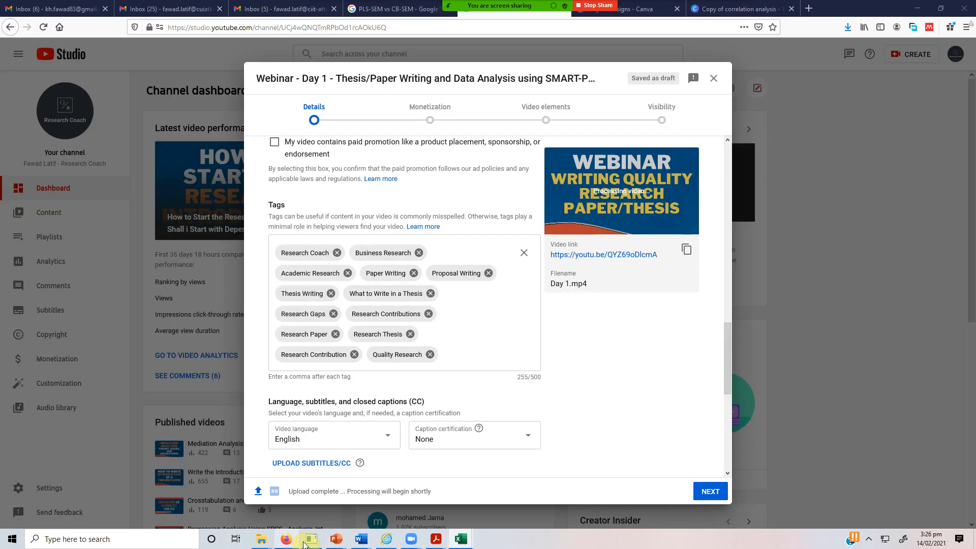
pyautogui.click(311, 539)
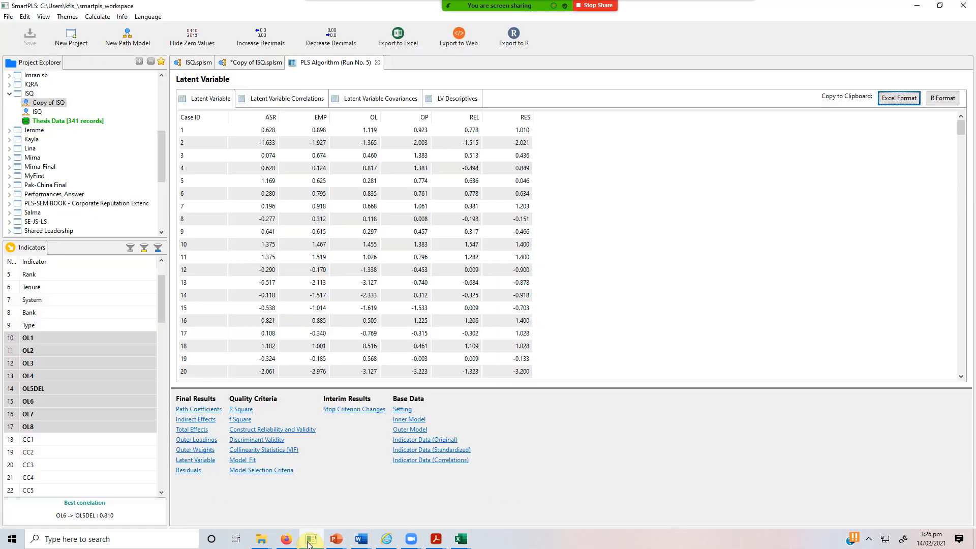
# - Copy the latent variable scores in Excel format, paste them from cell CG1 of Thesis Data.csv in Excel, and delete the Case ID column before saving
pyautogui.click(898, 99)
pyautogui.moveTo(459, 540)
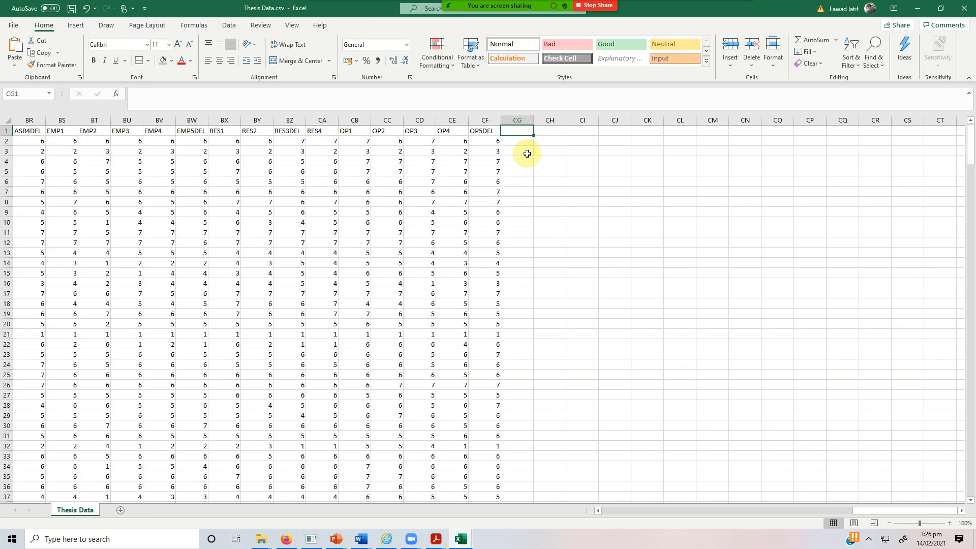
pyautogui.hotkey('ctrl', 'v')
pyautogui.click(518, 122)
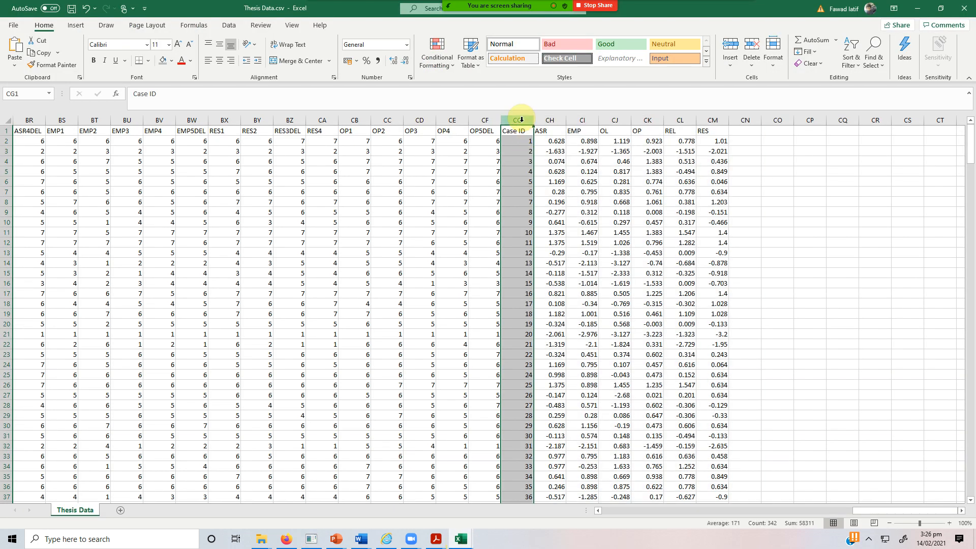
pyautogui.rightClick(524, 123)
pyautogui.click(549, 220)
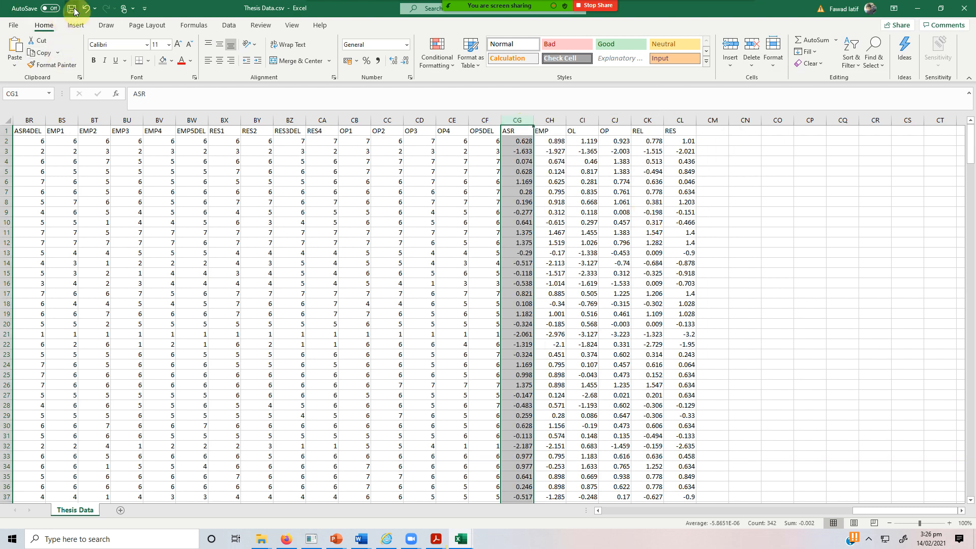
# - Switch to SmartPLS and import Thesis Data.csv into the ISQ project as Thesis Data - LVS, closing its data view
pyautogui.click(311, 540)
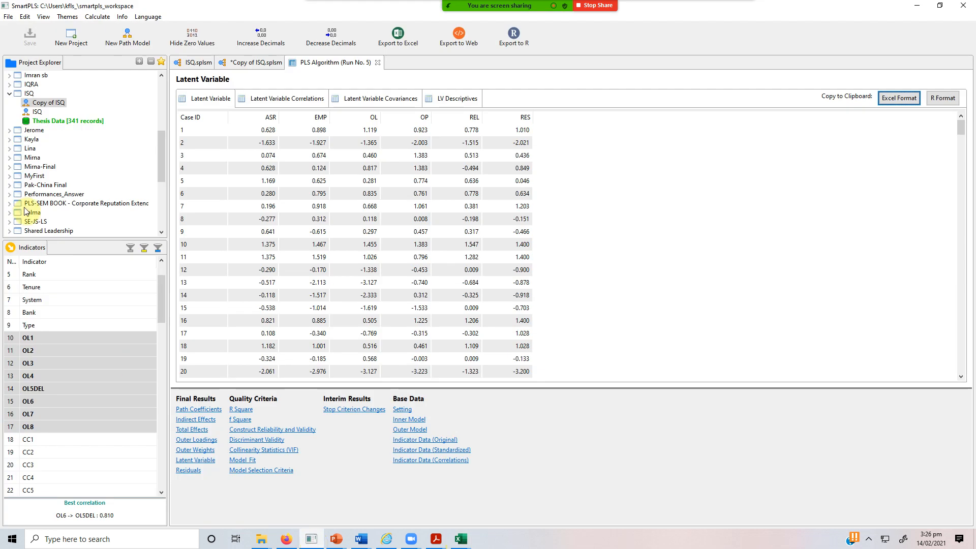
pyautogui.rightClick(28, 94)
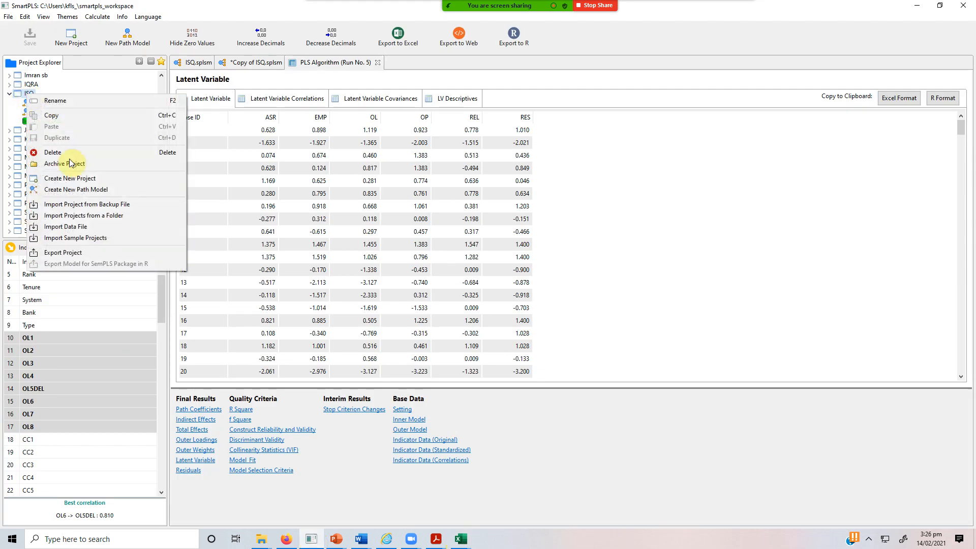
pyautogui.click(70, 230)
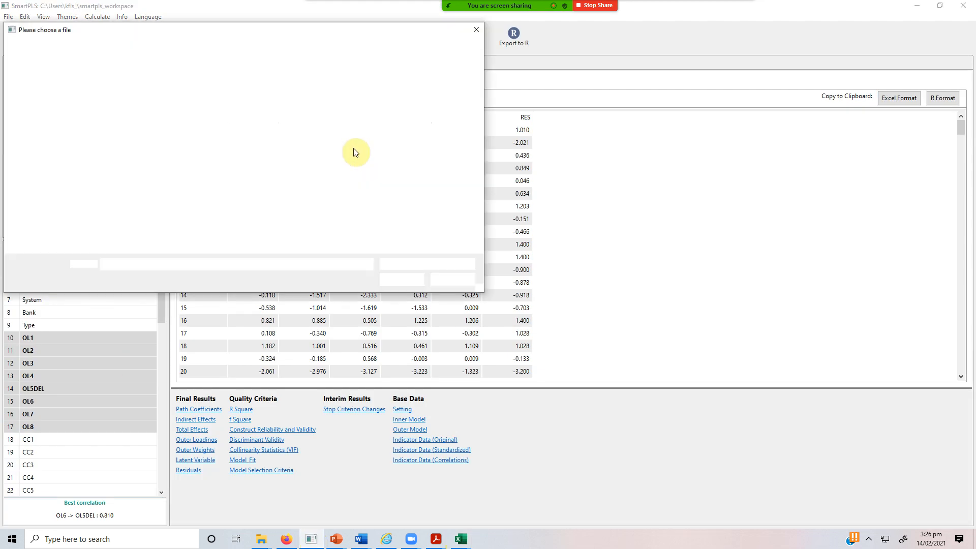
pyautogui.click(120, 109)
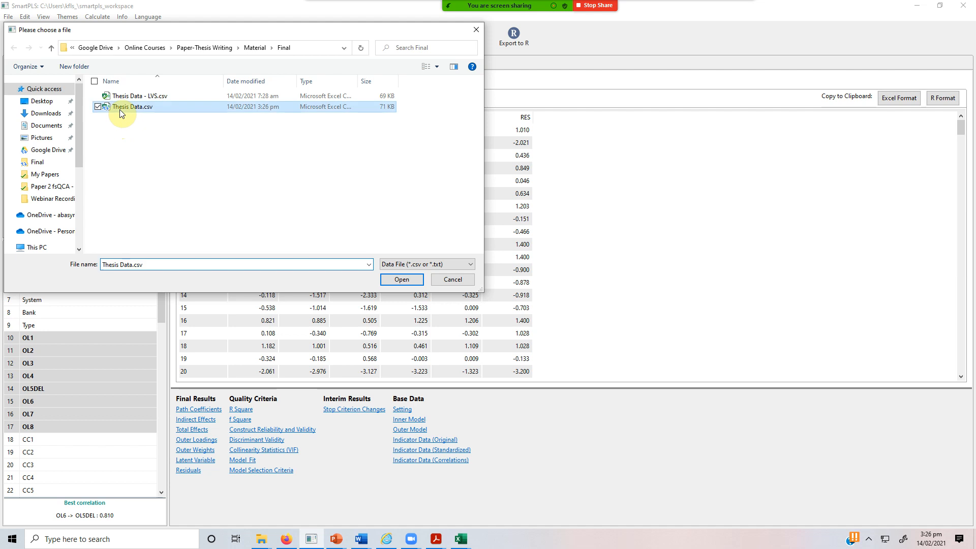
pyautogui.click(394, 284)
pyautogui.write('- LVS')
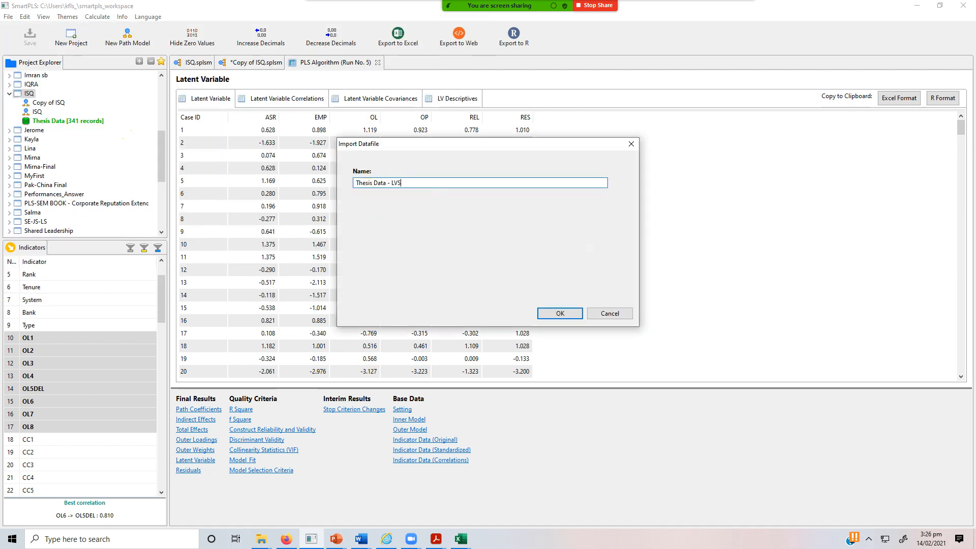
pyautogui.press('Return')
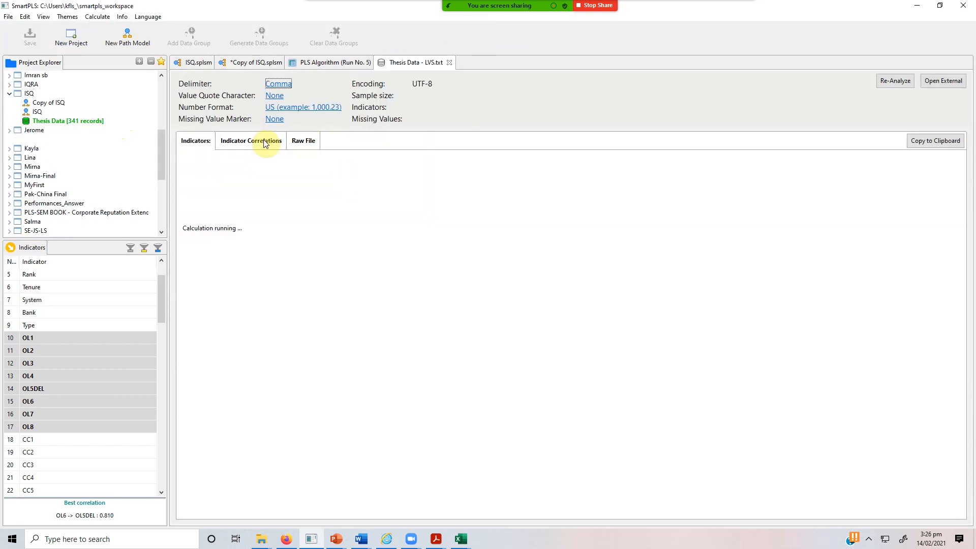
pyautogui.click(451, 63)
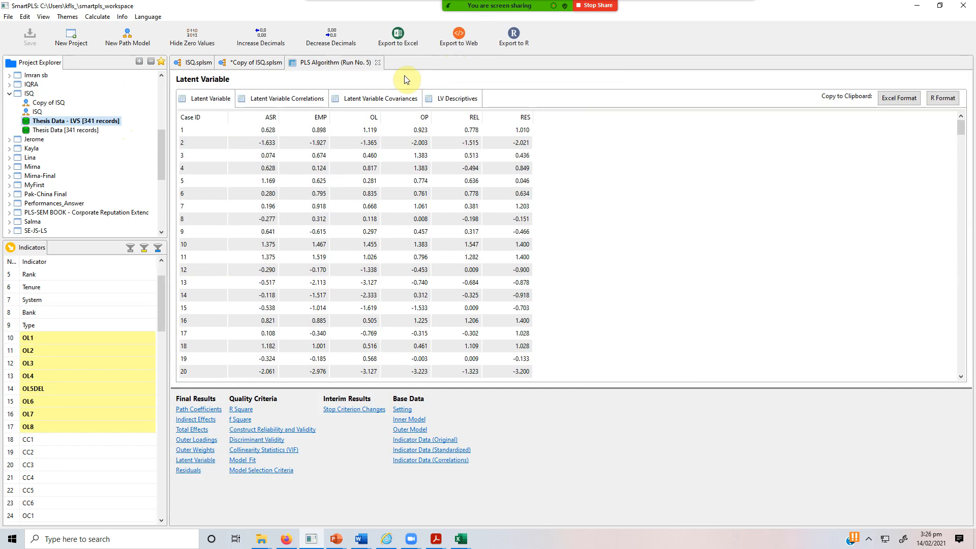
# - Close the PLS Algorithm report and delete the RES, EMP, ASR and REL constructs from the Copy of ISQ model
pyautogui.click(379, 63)
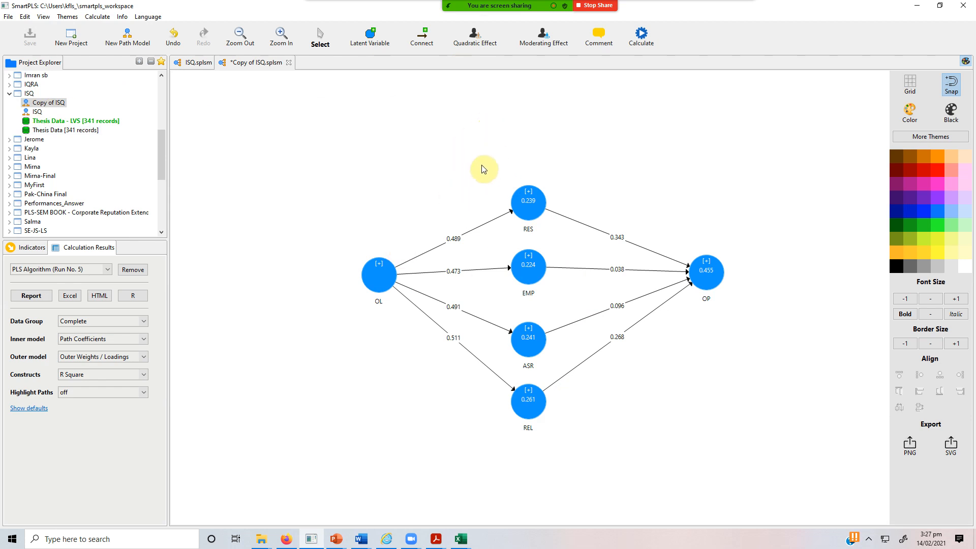
pyautogui.moveTo(483, 166); pyautogui.dragTo(585, 498)
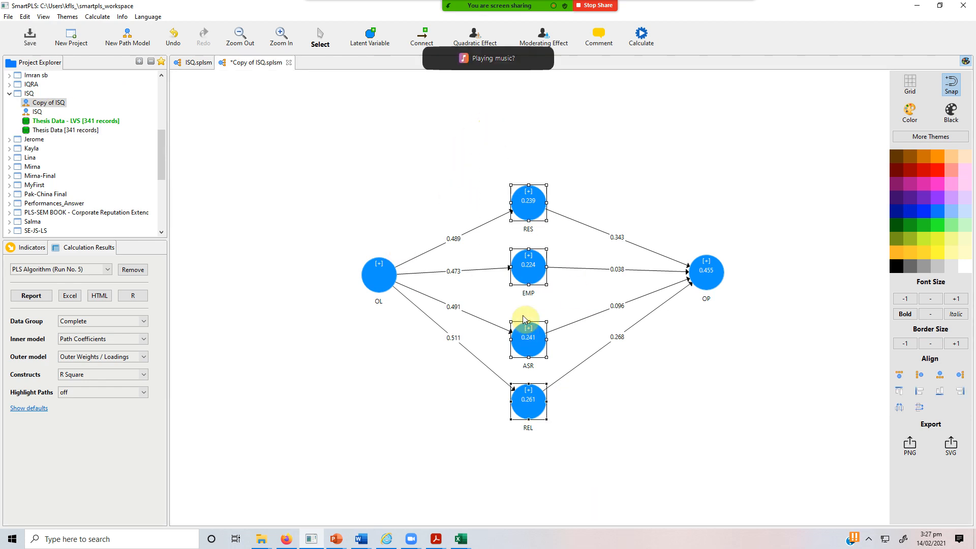
pyautogui.press('Delete')
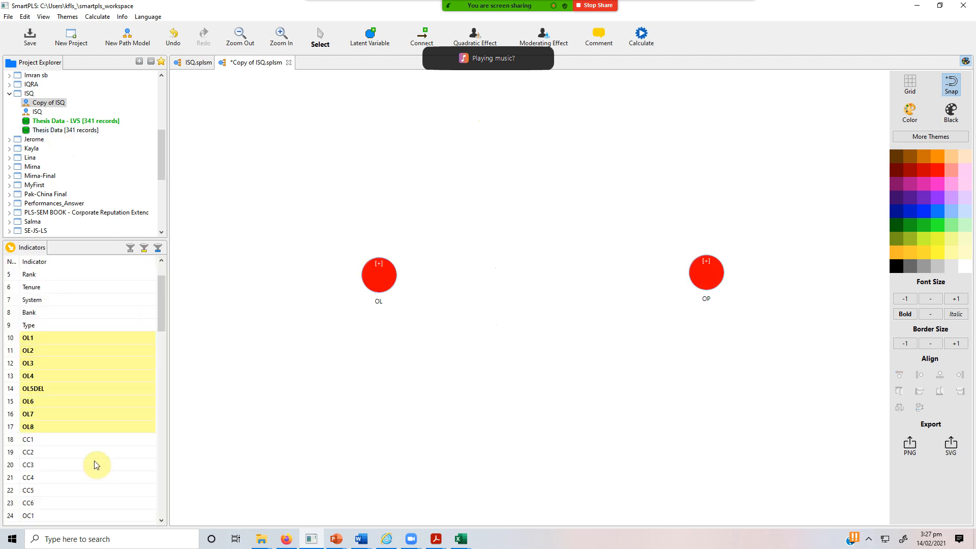
# - Add a new construct between OL and OP using the ASR, EMP, REL and RES score variables as its indicators
pyautogui.moveTo(160, 328); pyautogui.dragTo(126, 498)
pyautogui.click(76, 453)
pyautogui.keyDown('ctrl'); pyautogui.click(76, 464); pyautogui.keyUp('ctrl')
pyautogui.keyDown('ctrl'); pyautogui.click(73, 477); pyautogui.keyUp('ctrl')
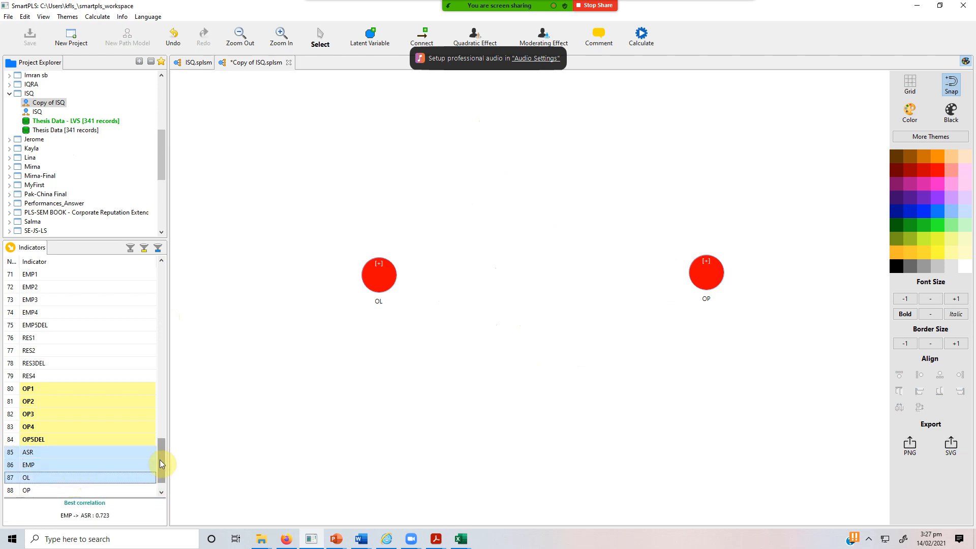
pyautogui.moveTo(160, 459); pyautogui.dragTo(161, 495)
pyautogui.keyDown('ctrl'); pyautogui.click(65, 452); pyautogui.keyUp('ctrl')
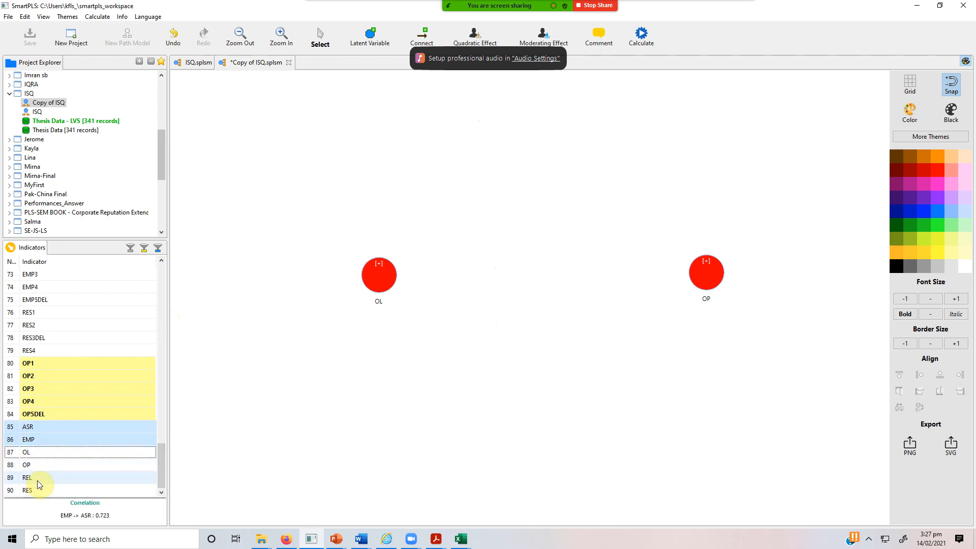
pyautogui.keyDown('ctrl'); pyautogui.click(37, 481); pyautogui.keyUp('ctrl')
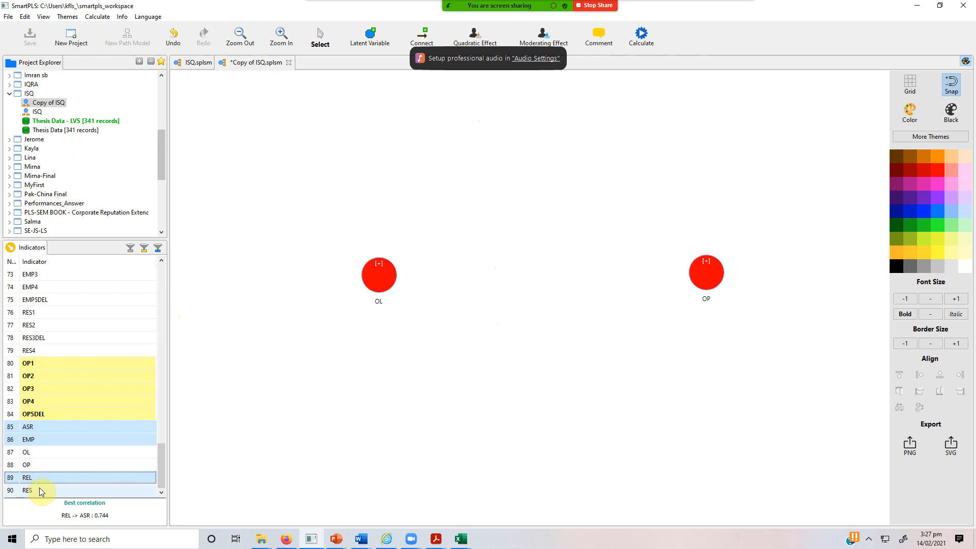
pyautogui.keyDown('ctrl'); pyautogui.click(38, 487); pyautogui.keyUp('ctrl')
pyautogui.moveTo(57, 440); pyautogui.dragTo(543, 253)
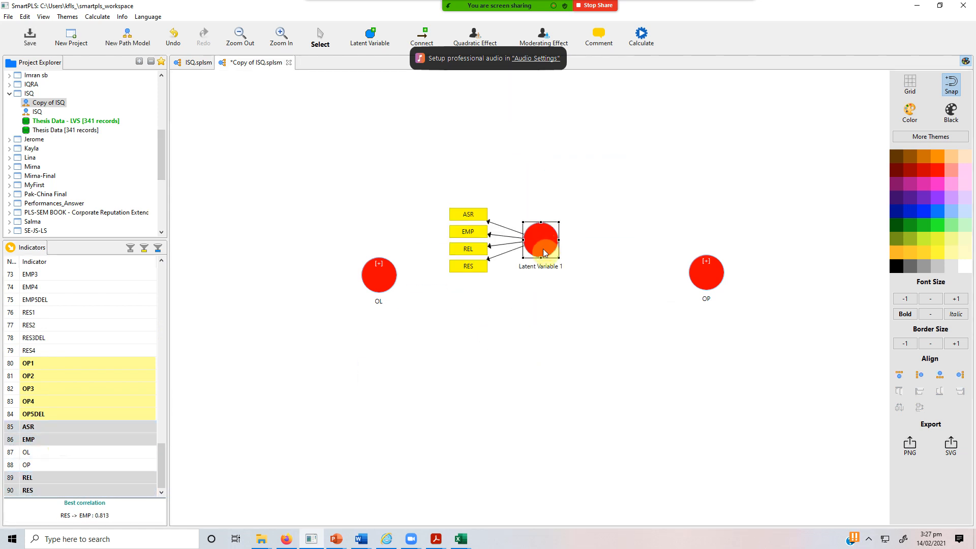
# - Rename the new construct as ISQ
pyautogui.doubleClick(544, 252)
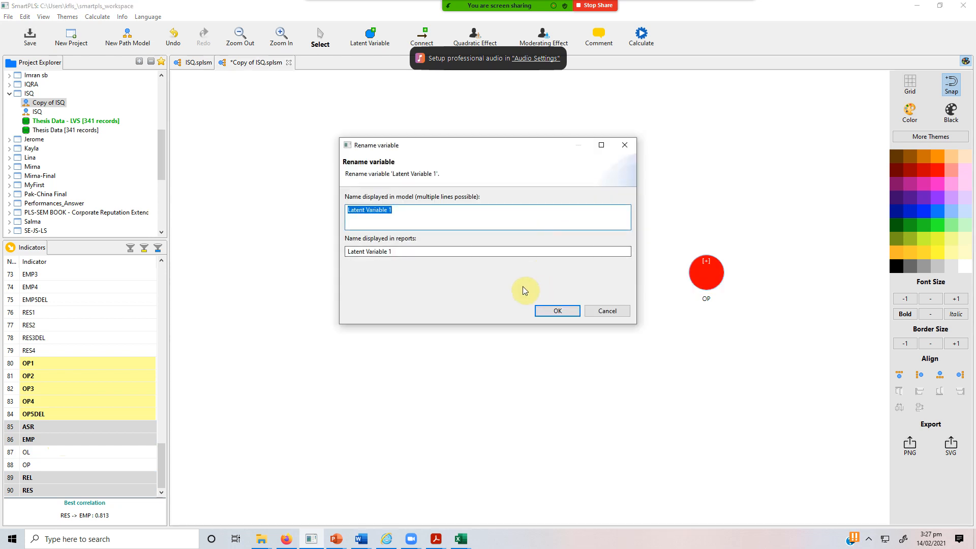
pyautogui.press('BackSpace')
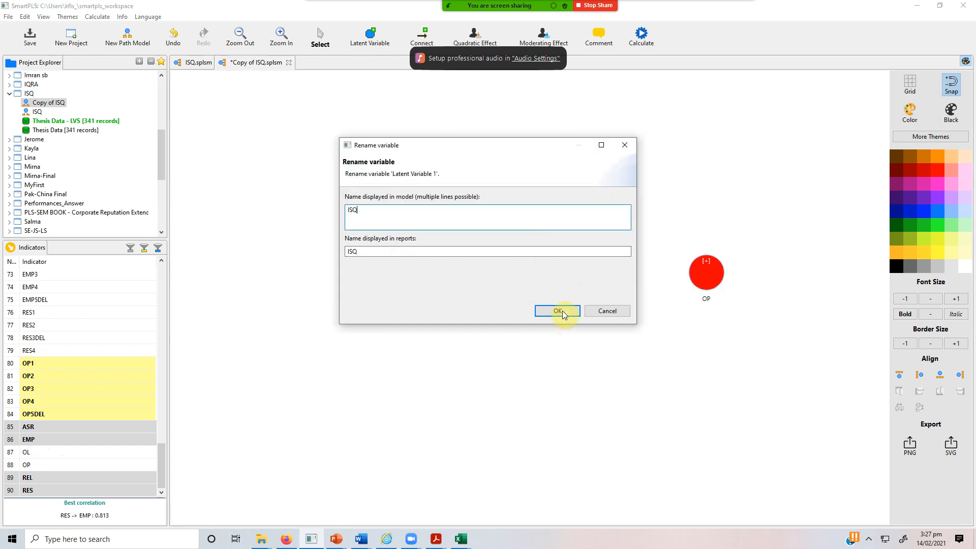
pyautogui.click(559, 311)
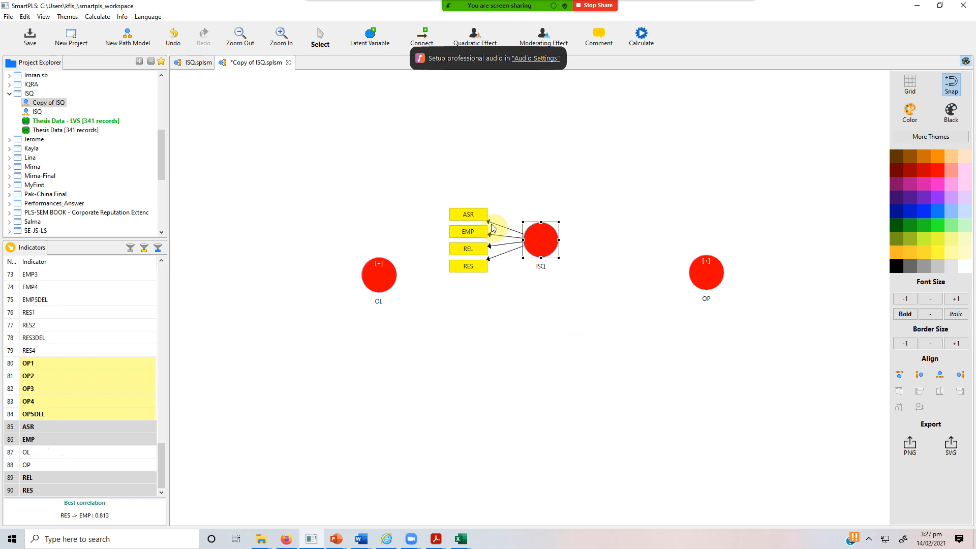
# - Switch the ISQ construct from reflective to formative measurement and align its indicators above it
pyautogui.rightClick(540, 235)
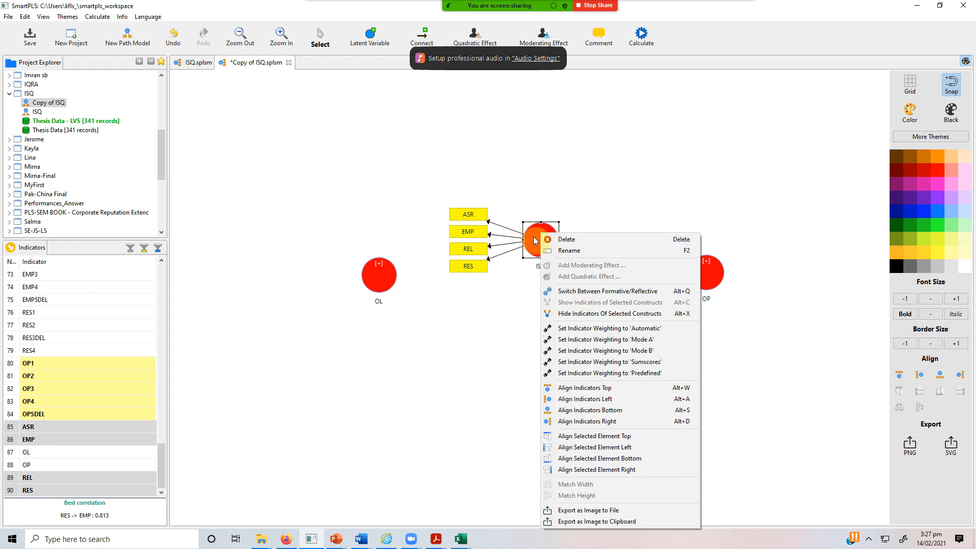
pyautogui.click(618, 295)
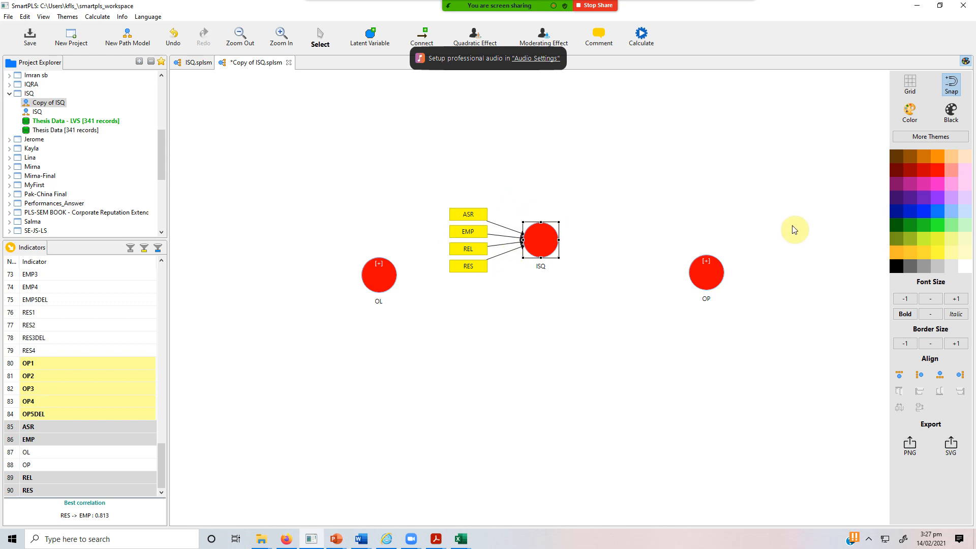
pyautogui.click(900, 377)
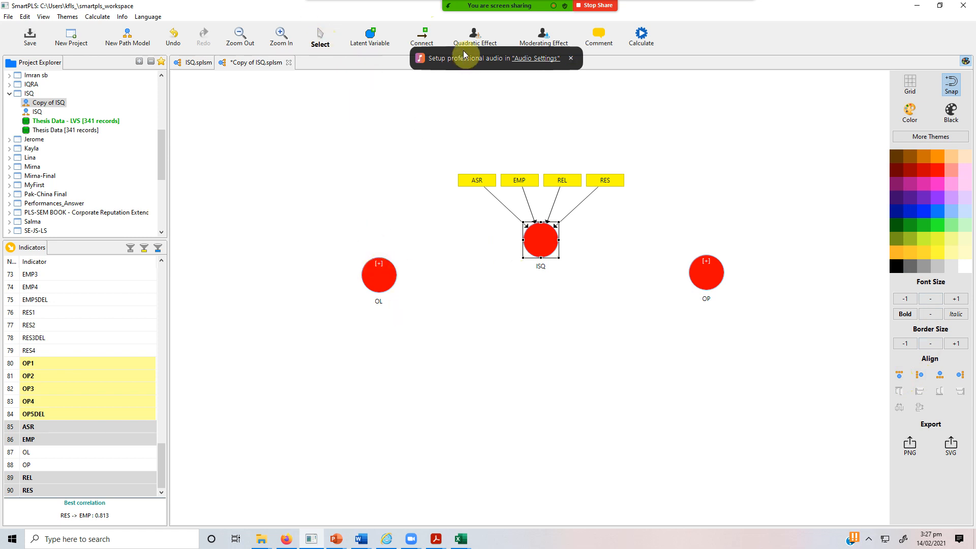
# - Connect OL to ISQ, ISQ to OP, and OL directly to OP with structural paths
pyautogui.click(426, 37)
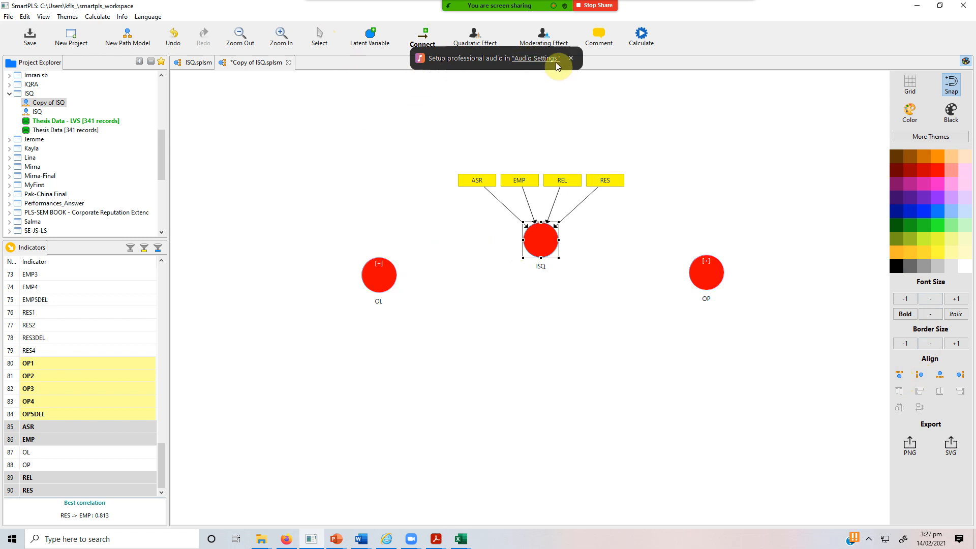
pyautogui.click(571, 58)
pyautogui.click(382, 288)
pyautogui.click(527, 248)
pyautogui.click(538, 237)
pyautogui.click(703, 271)
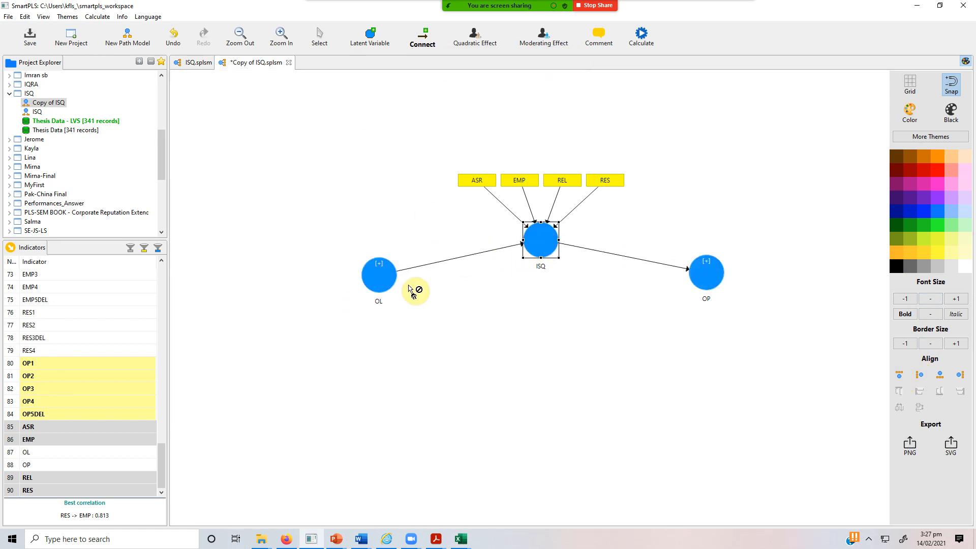
pyautogui.click(379, 274)
pyautogui.click(694, 284)
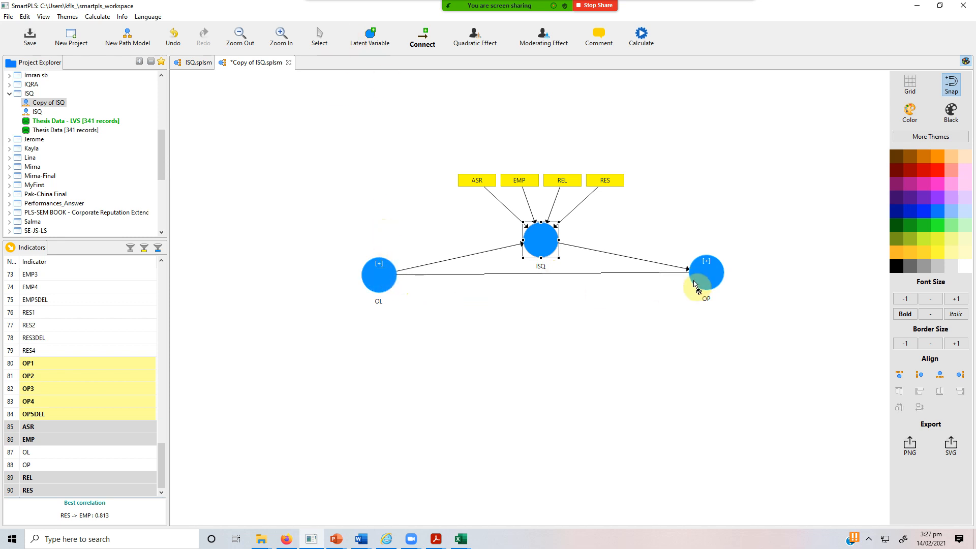
# - Reposition OL and OP lower and closer together so the model forms a triangle beneath ISQ
pyautogui.click(319, 38)
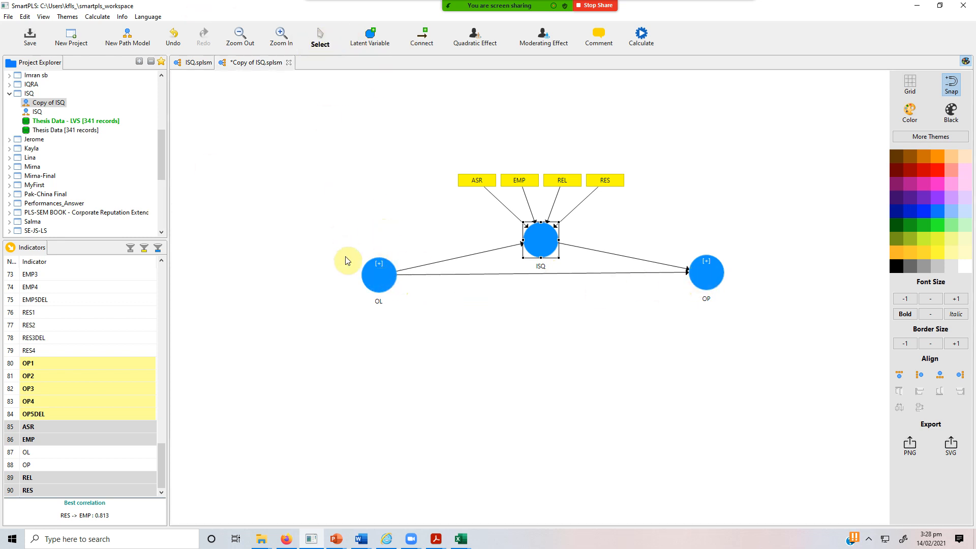
pyautogui.moveTo(384, 293); pyautogui.dragTo(406, 325)
pyautogui.moveTo(712, 283); pyautogui.dragTo(684, 314)
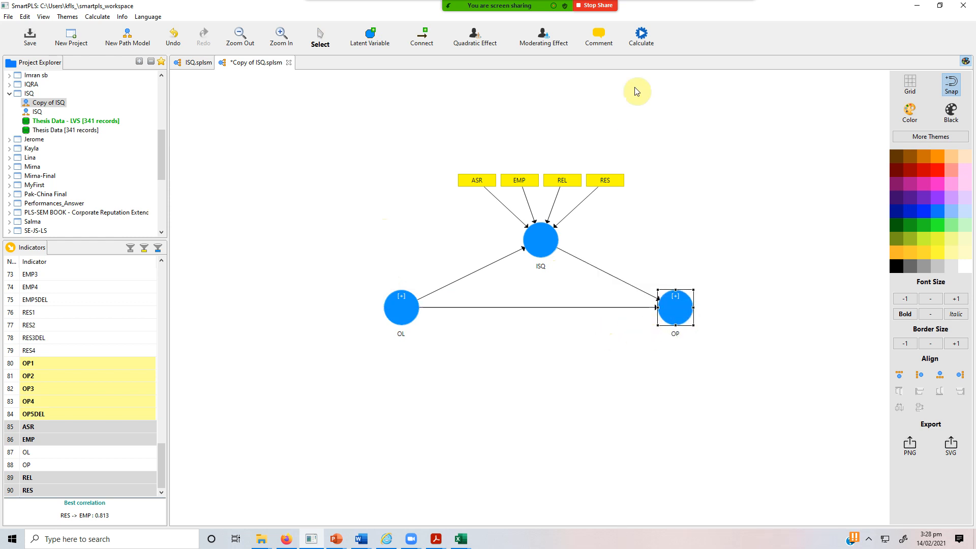
# - Run the PLS Algorithm on the higher-order model with path weighting, 300 maximum iterations and the full report, and view the estimates on the diagram
pyautogui.click(641, 35)
pyautogui.click(655, 36)
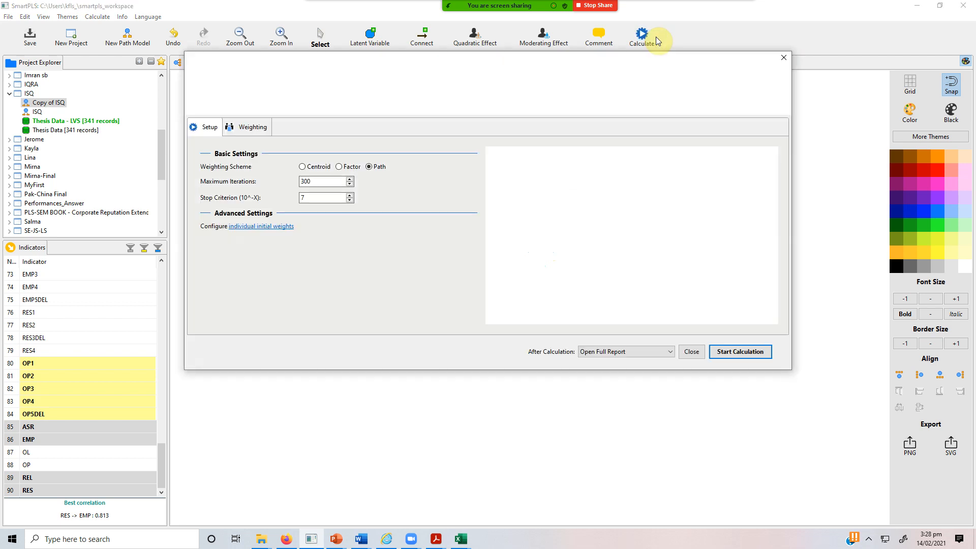
pyautogui.click(716, 351)
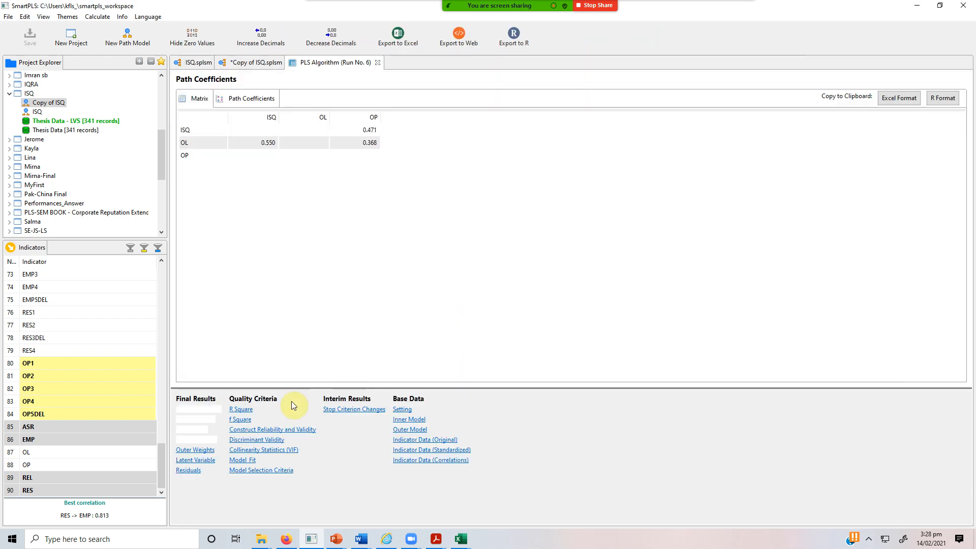
pyautogui.click(229, 67)
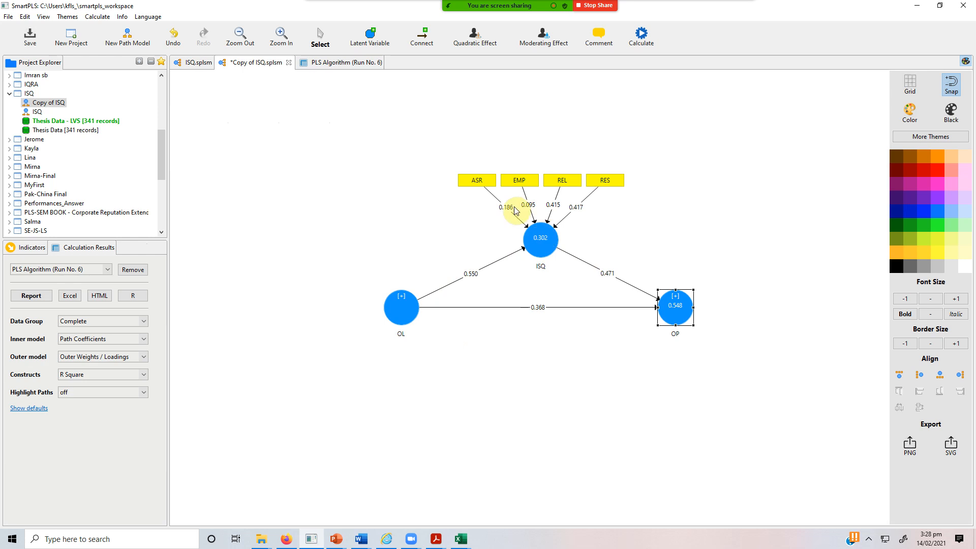
pyautogui.moveTo(538, 239)
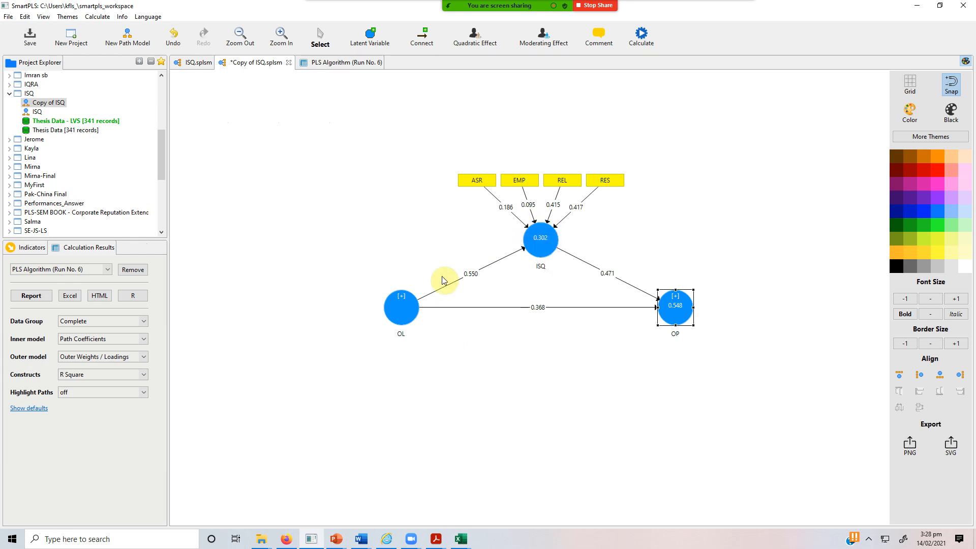
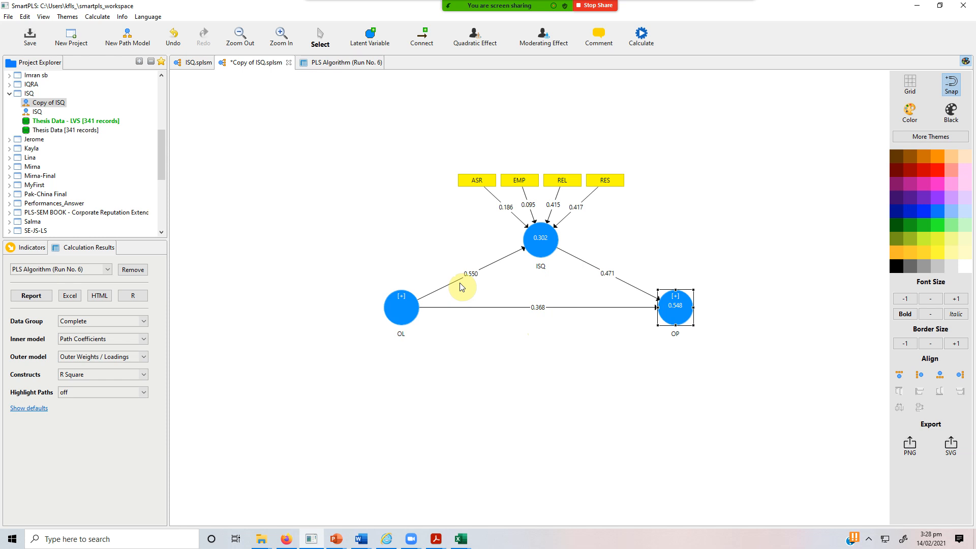
# - Switch to the Concept of Higher Order Constructs.pptx presentation in PowerPoint
pyautogui.click(435, 538)
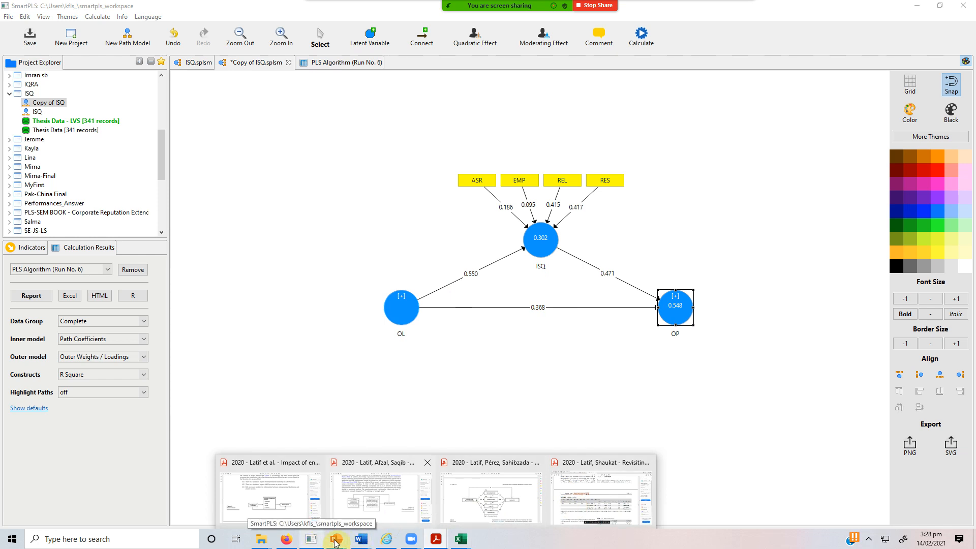
pyautogui.moveTo(336, 539)
pyautogui.click(391, 499)
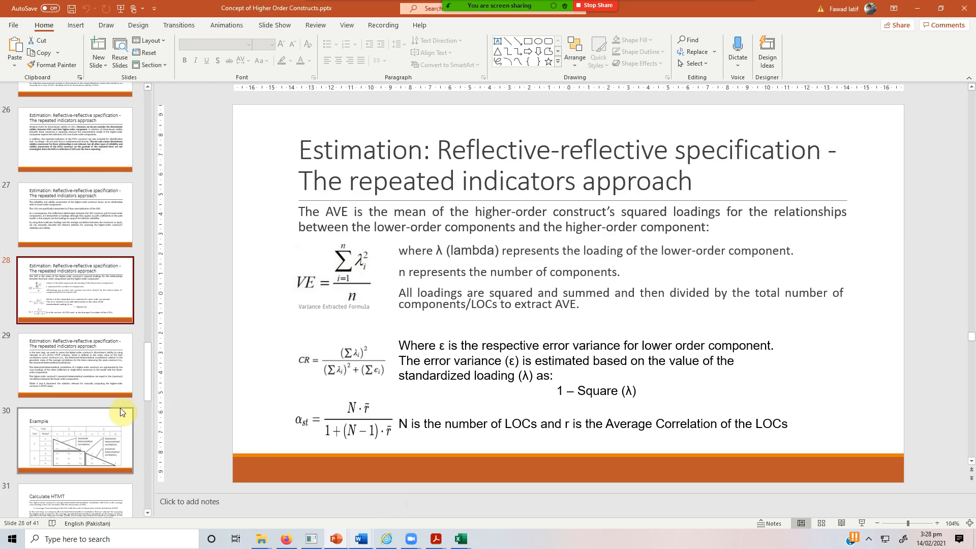
# - Find and show the slide with Table 1 on measurement model assessment under the extended repeated indicators approach
pyautogui.scroll(-10, 113, 413)
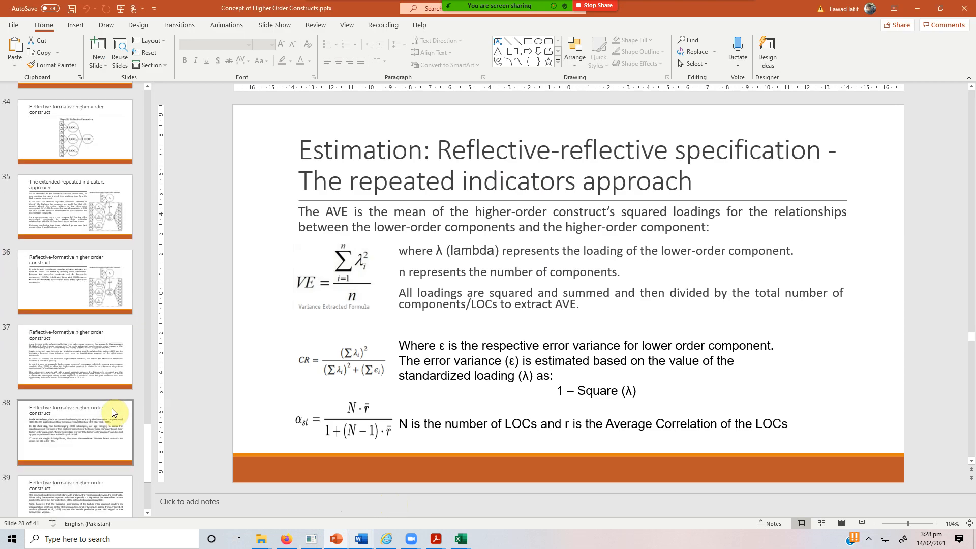
pyautogui.scroll(7, 112, 408)
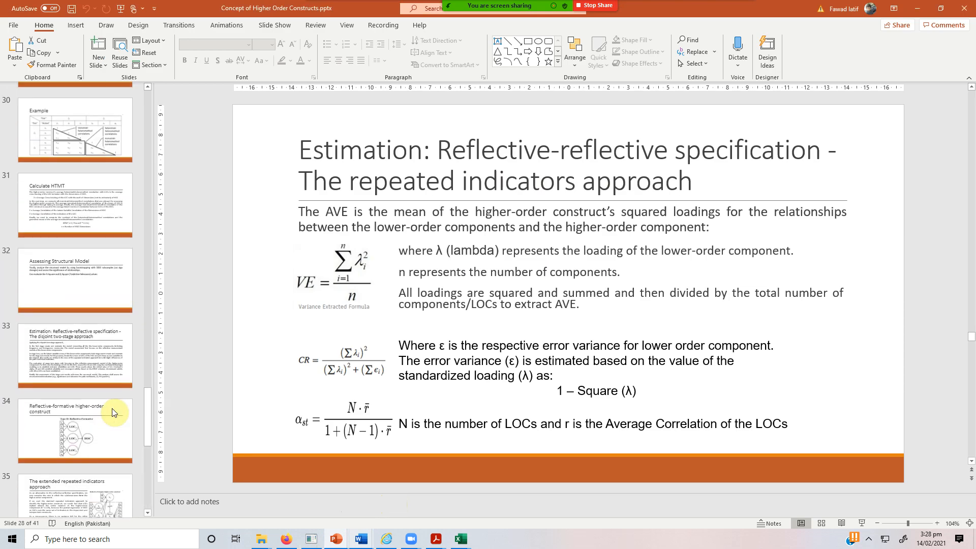
pyautogui.scroll(10, 112, 407)
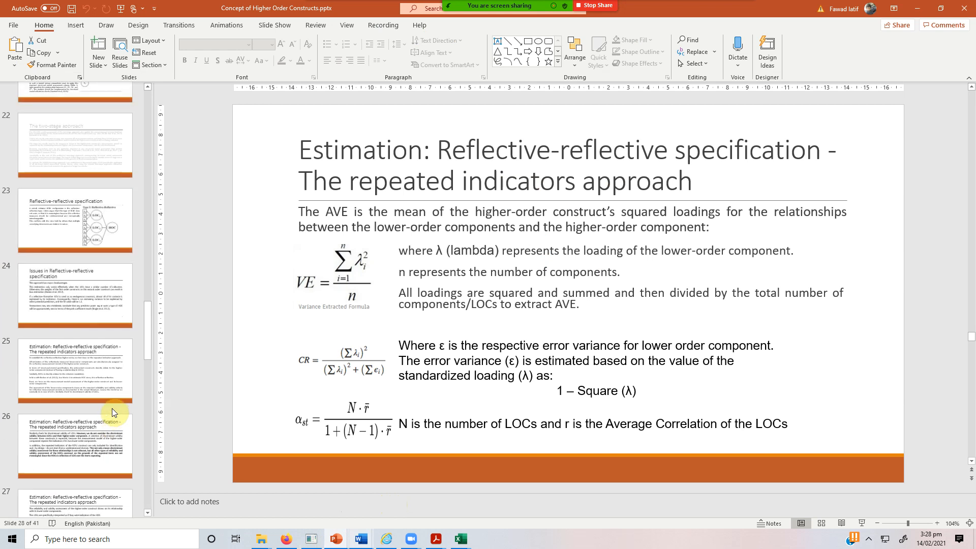
pyautogui.scroll(4, 112, 407)
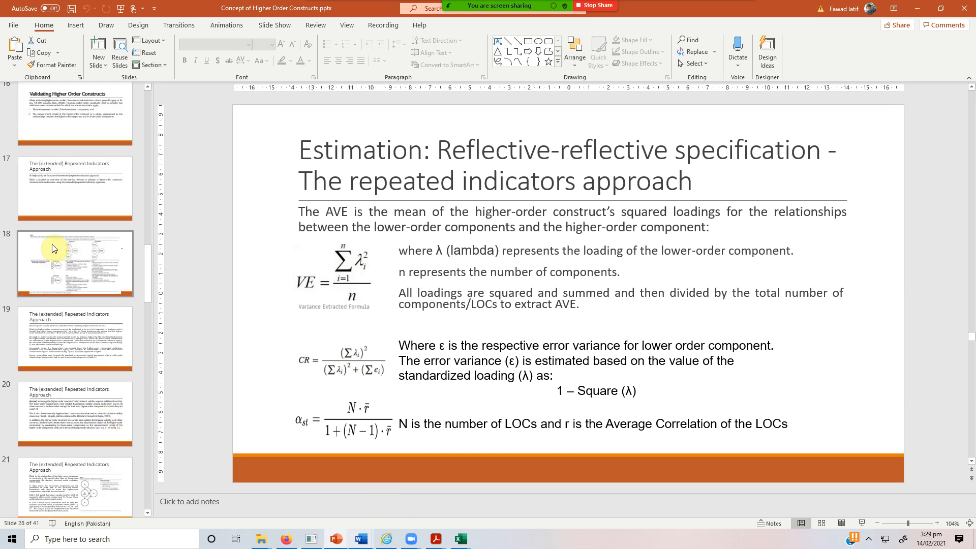
pyautogui.click(53, 248)
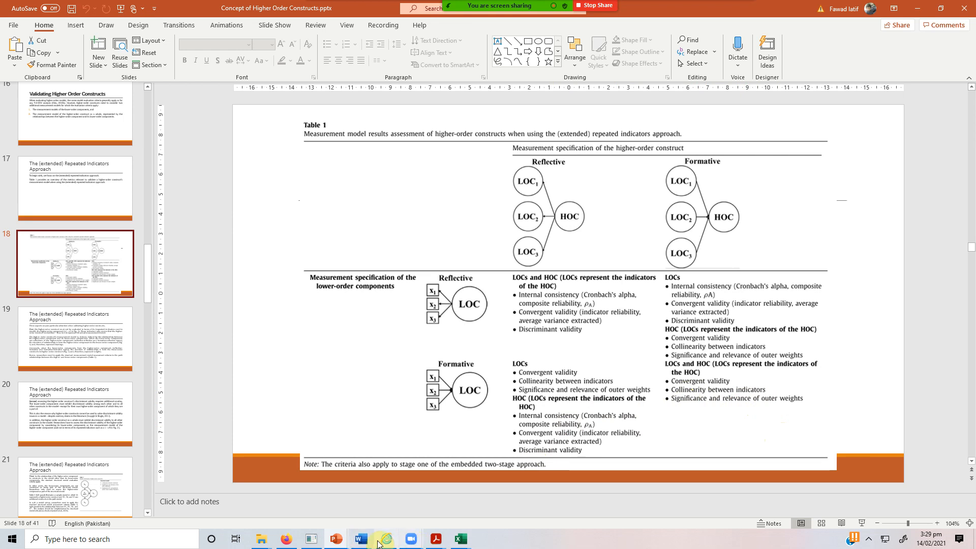
# - Switch to SmartPLS and examine the outer VIF values of ASR, EMP, REL and RES in the PLS Algorithm report
pyautogui.click(319, 541)
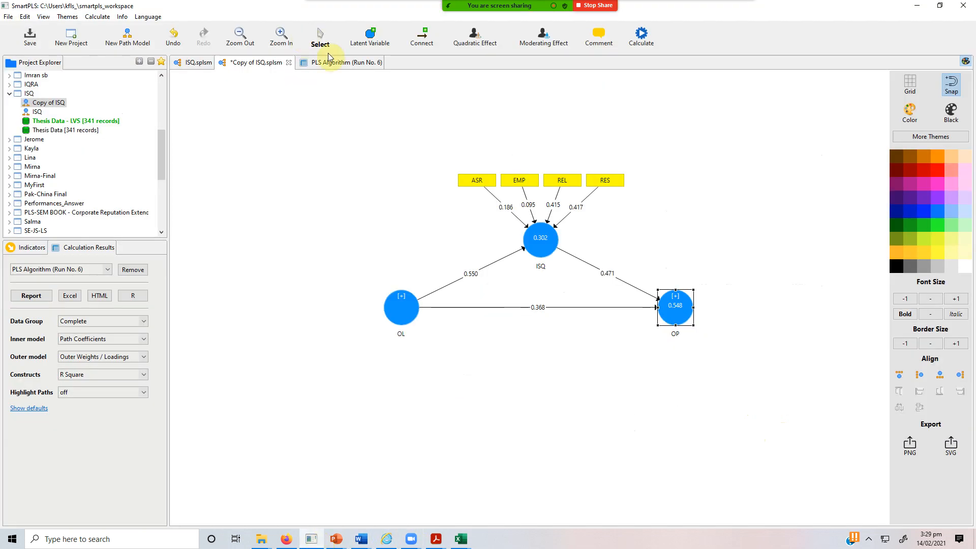
pyautogui.click(341, 66)
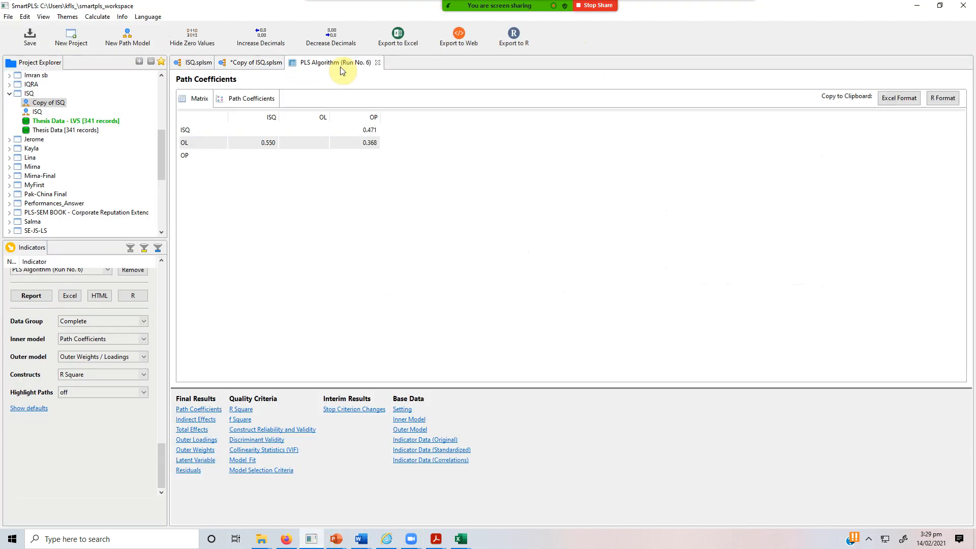
pyautogui.click(283, 452)
pyautogui.click(219, 145)
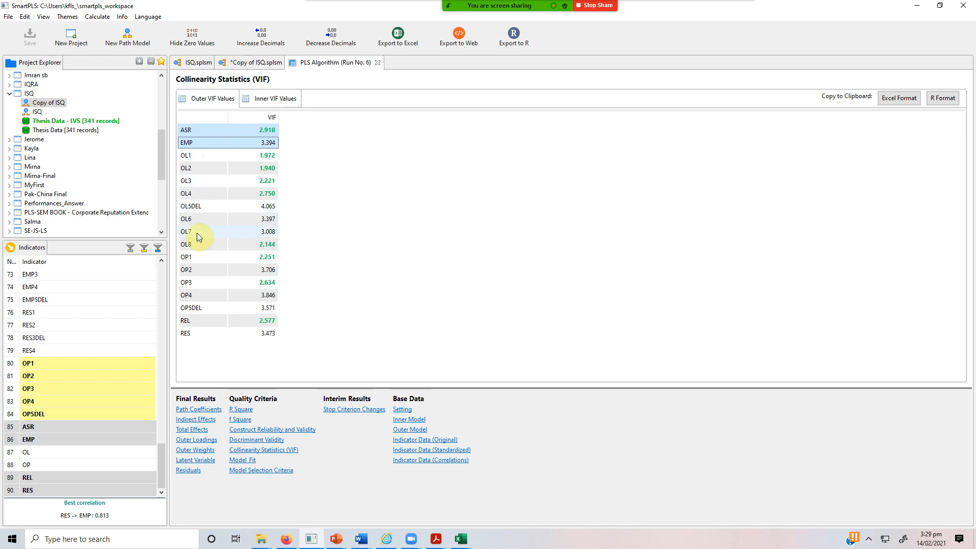
pyautogui.moveTo(200, 326); pyautogui.dragTo(203, 334)
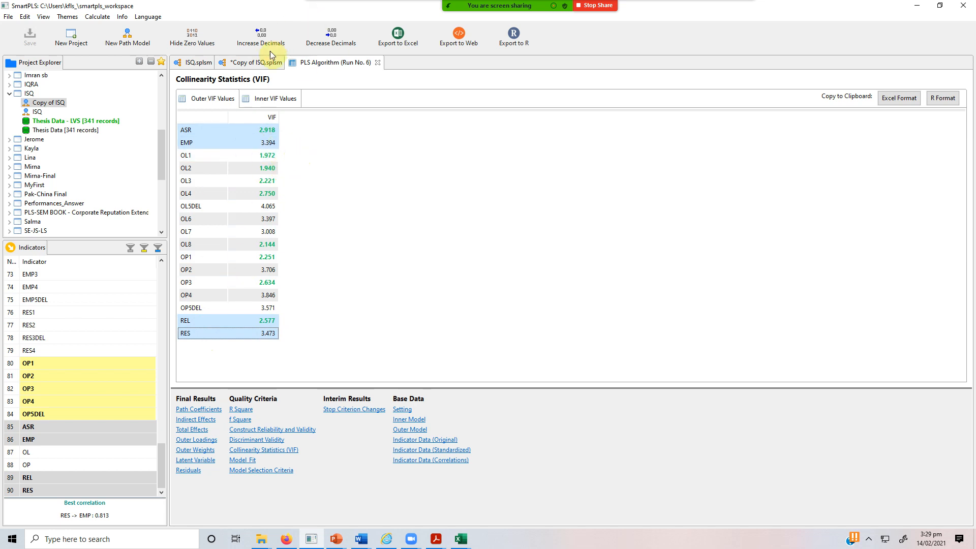
# - Check ISQ and its formative indicators on the Copy of ISQ diagram, and return to the collinearity statistics
pyautogui.click(262, 63)
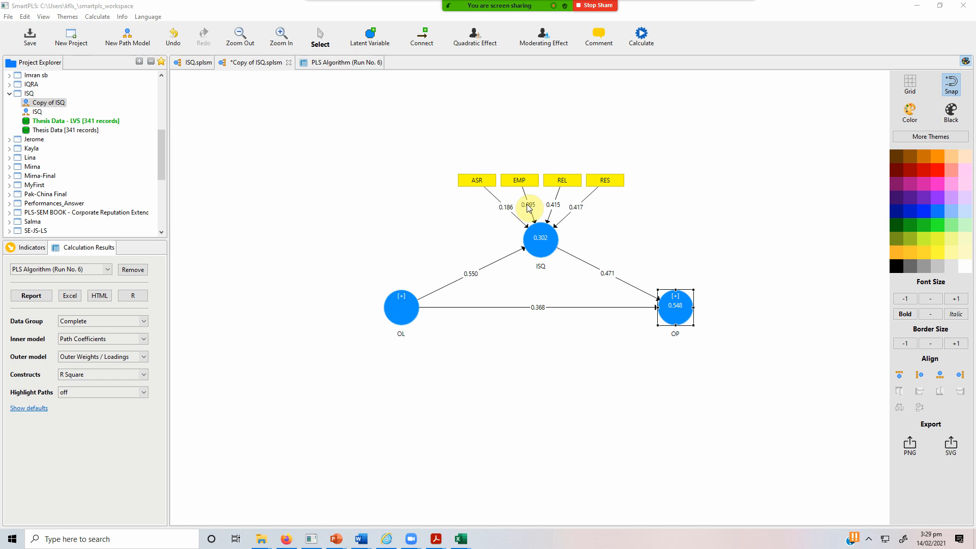
pyautogui.click(540, 250)
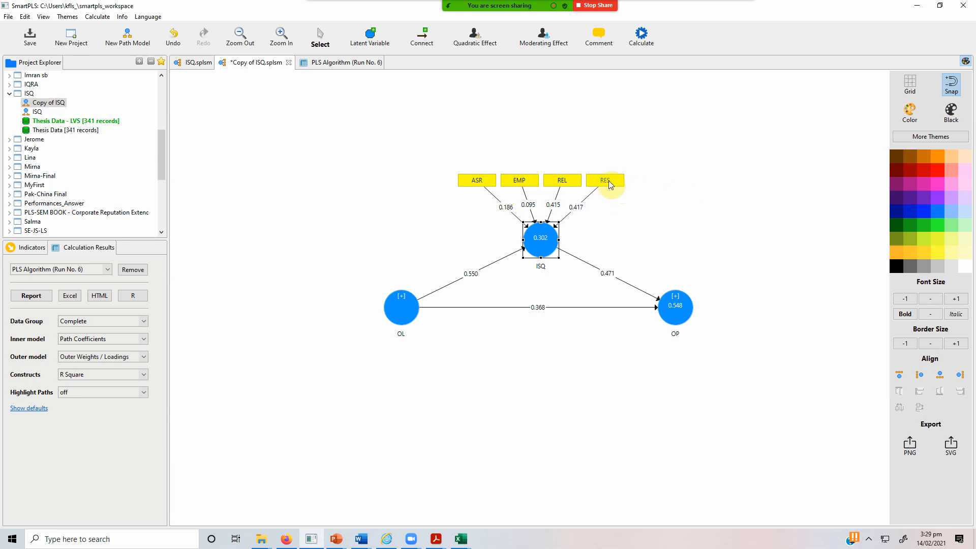
pyautogui.click(331, 62)
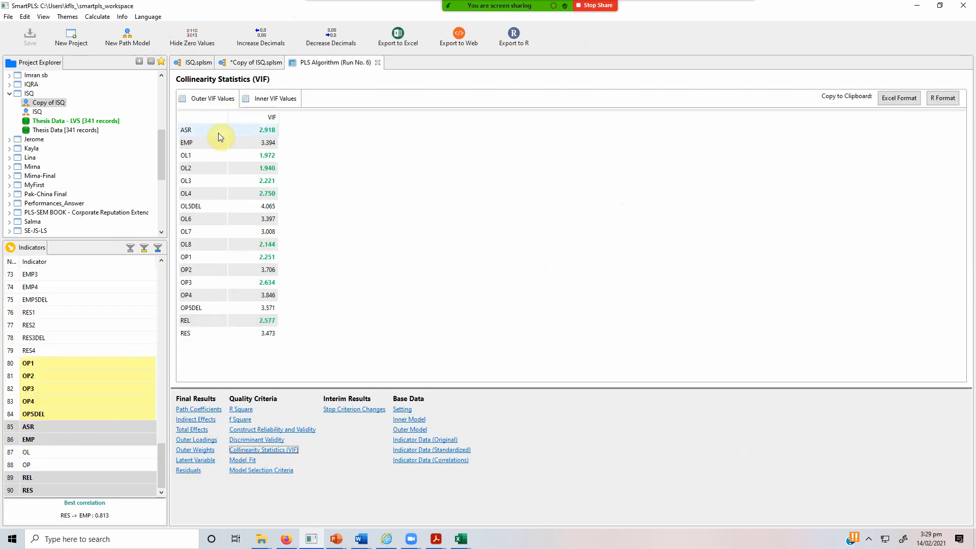
# - Check the Zoom meeting chat for new messages and close the chat window
pyautogui.click(739, 15)
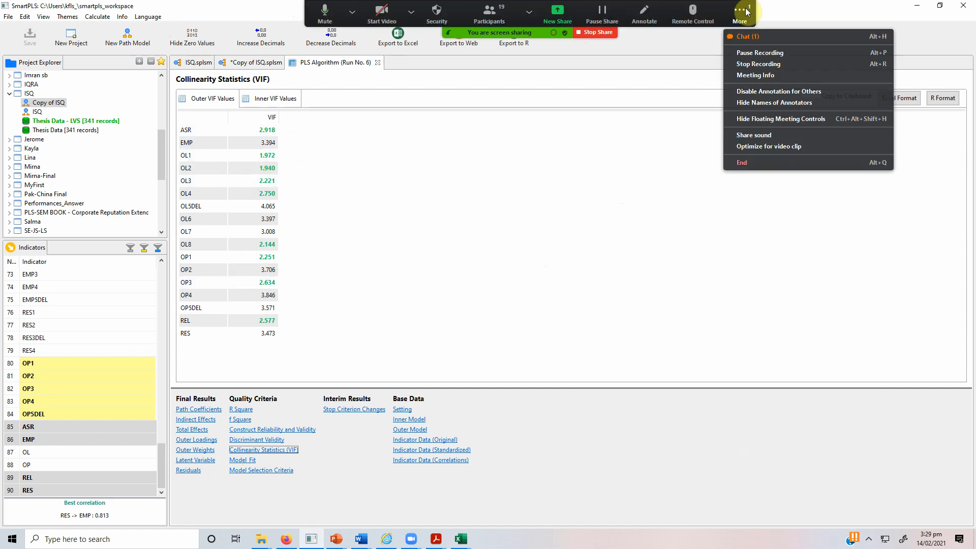
pyautogui.click(754, 38)
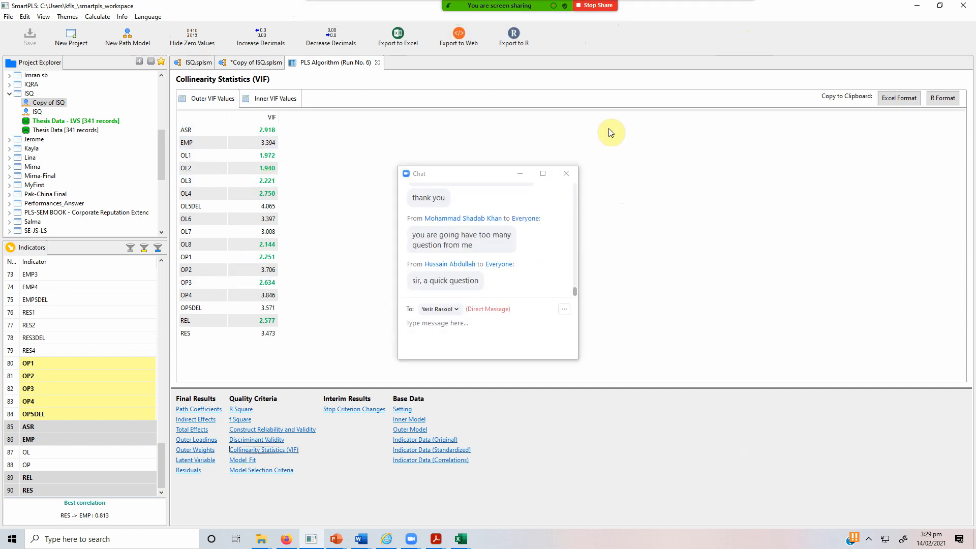
pyautogui.click(566, 173)
# - Run complete Bootstrapping on the Copy of ISQ model with 500 subsamples, BCa intervals, two-tailed testing at 0.05 and the full report
pyautogui.click(255, 62)
pyautogui.click(644, 39)
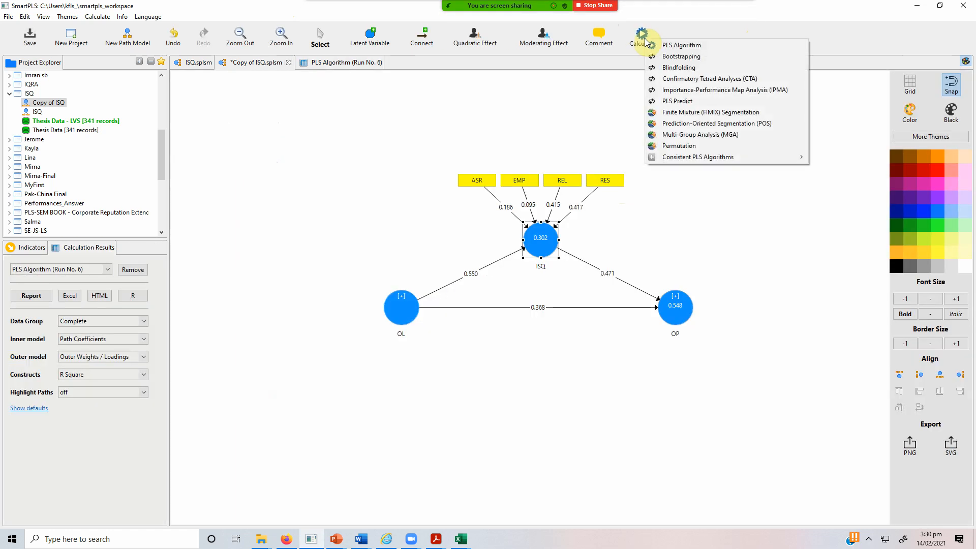
pyautogui.click(680, 55)
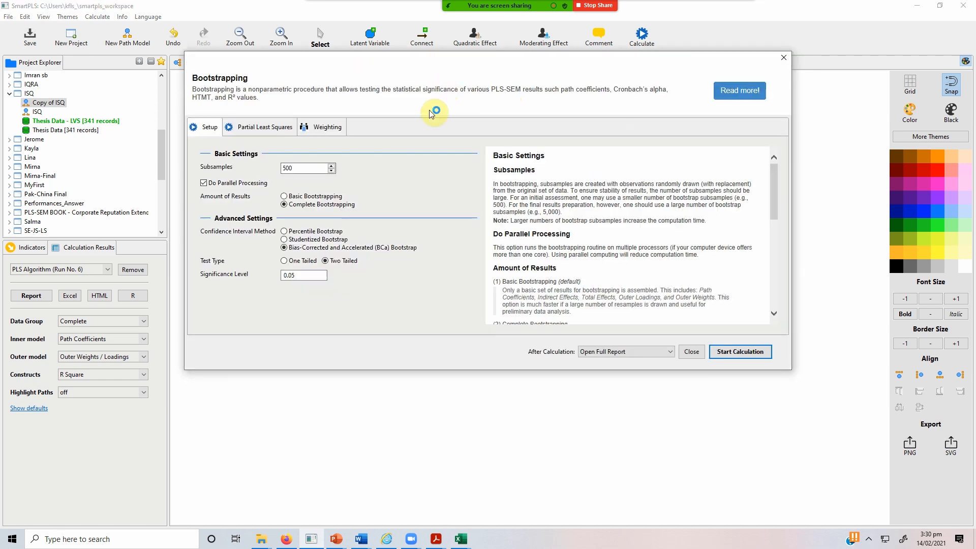
pyautogui.click(282, 127)
pyautogui.click(308, 127)
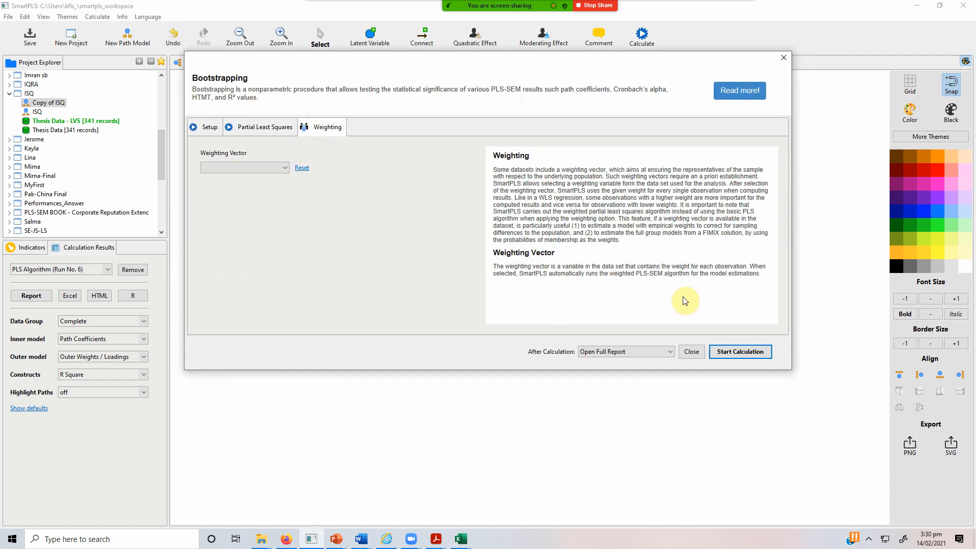
pyautogui.click(738, 352)
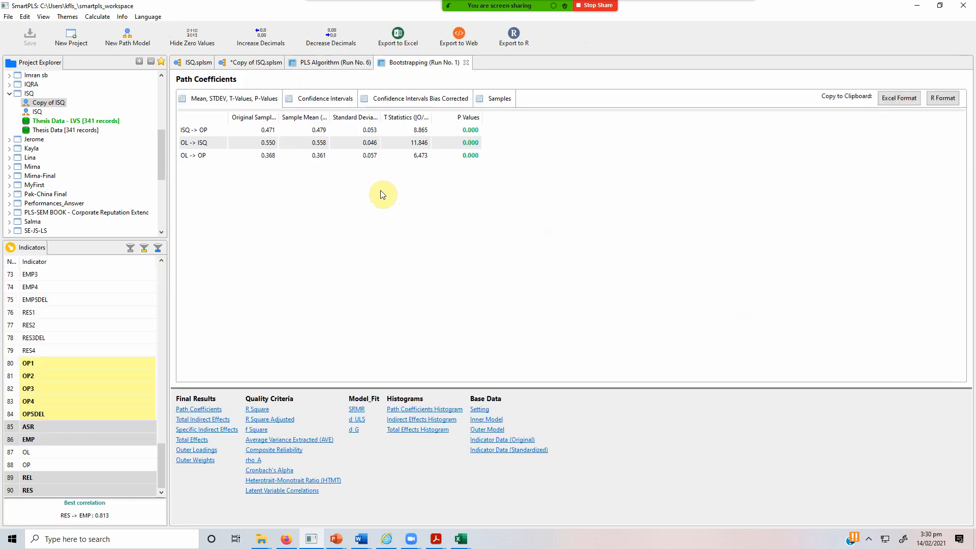
# - Examine the bootstrapped outer weights and their significance, highlighting the ASR, EMP, REL and RES rows for ISQ
pyautogui.click(196, 461)
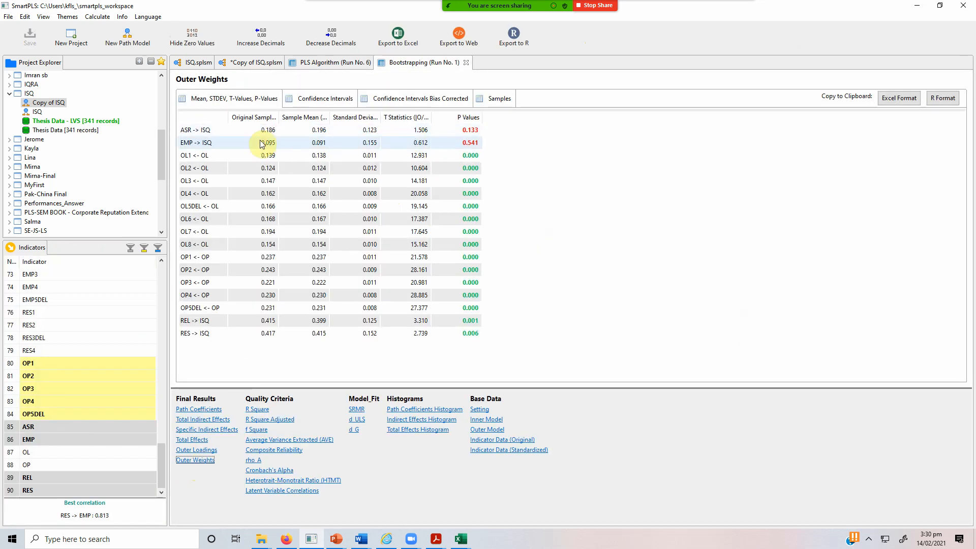
pyautogui.moveTo(228, 114); pyautogui.dragTo(261, 114)
pyautogui.click(206, 131)
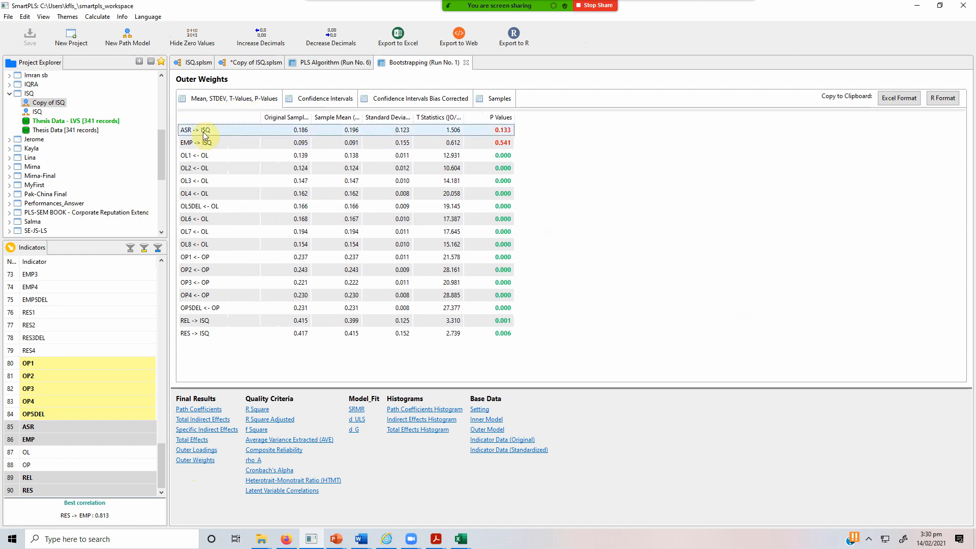
pyautogui.keyDown('shift'); pyautogui.click(205, 143); pyautogui.keyUp('shift')
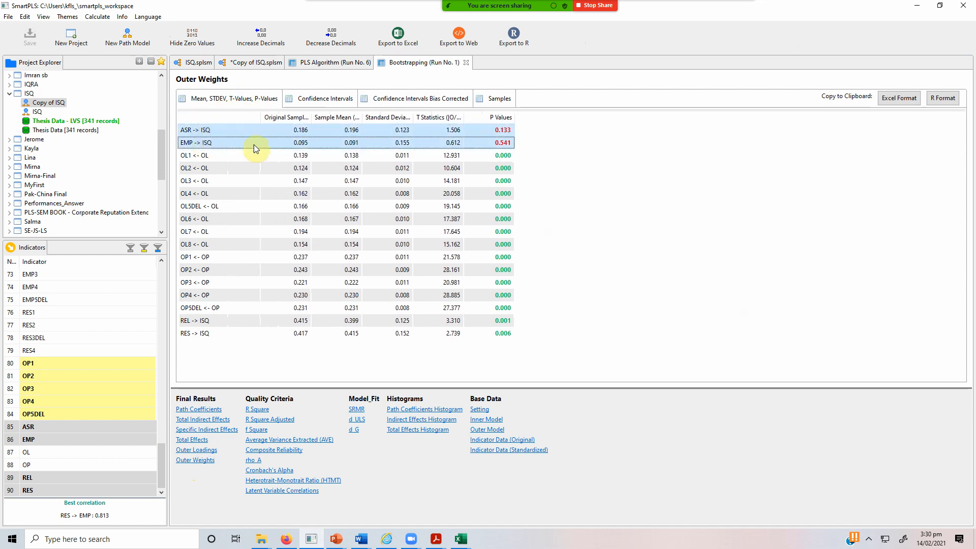
pyautogui.keyDown('ctrl'); pyautogui.click(191, 321); pyautogui.keyUp('ctrl')
pyautogui.keyDown('ctrl'); pyautogui.click(191, 333); pyautogui.keyUp('ctrl')
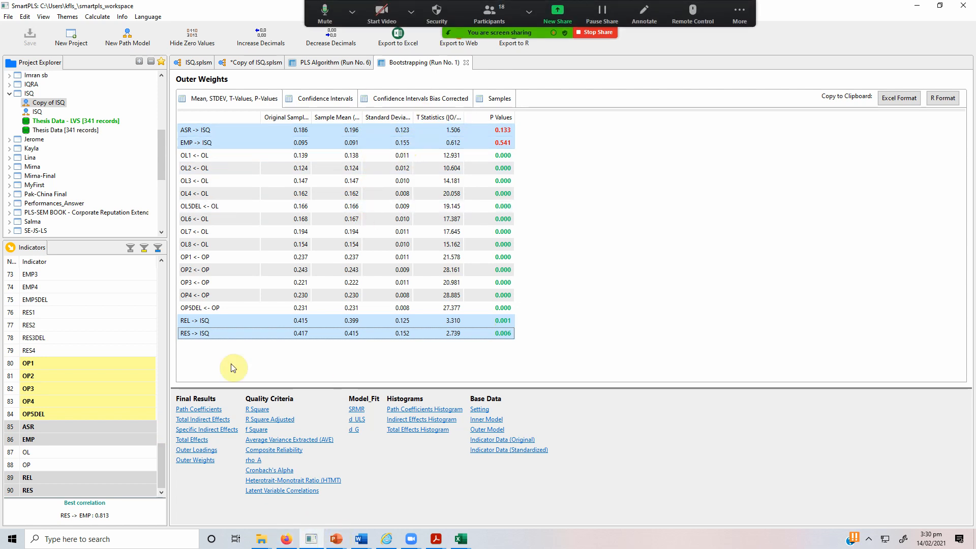
# - Compare the bootstrapped outer loadings of the ISQ indicators, especially ASR and EMP, with their outer weights
pyautogui.click(203, 450)
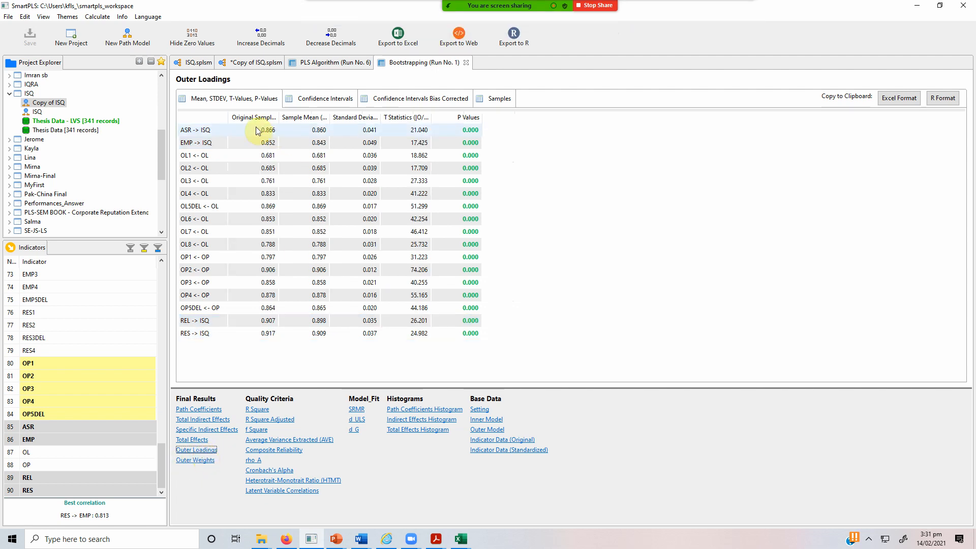
pyautogui.click(269, 144)
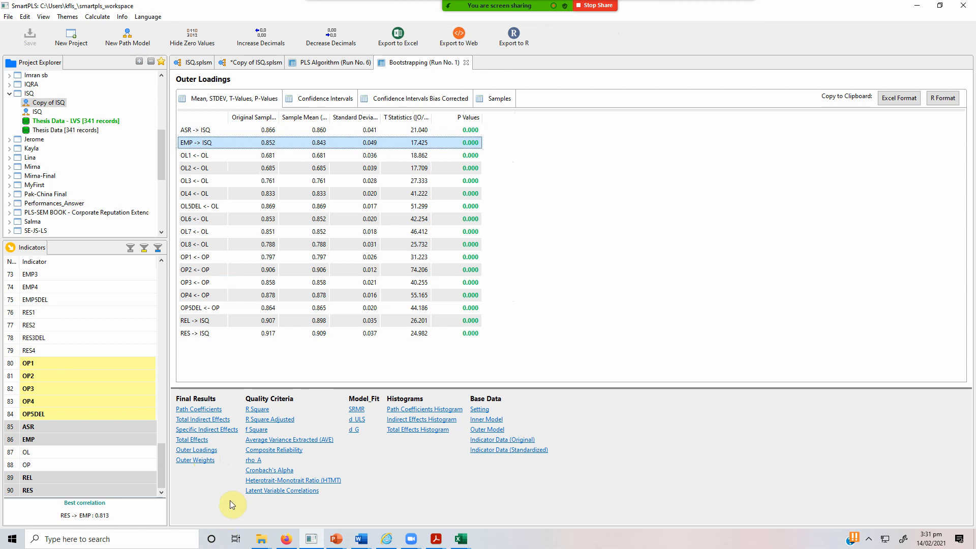
pyautogui.click(195, 460)
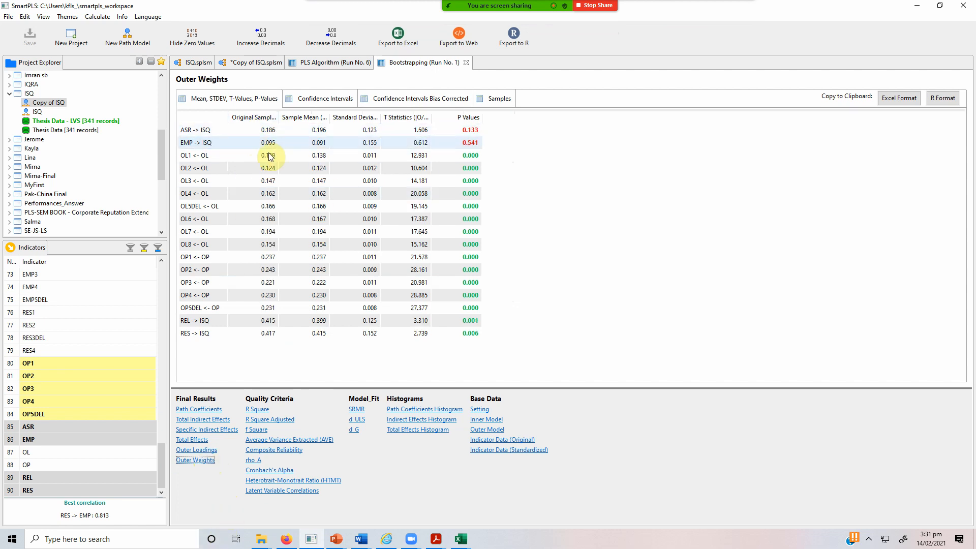
pyautogui.click(199, 450)
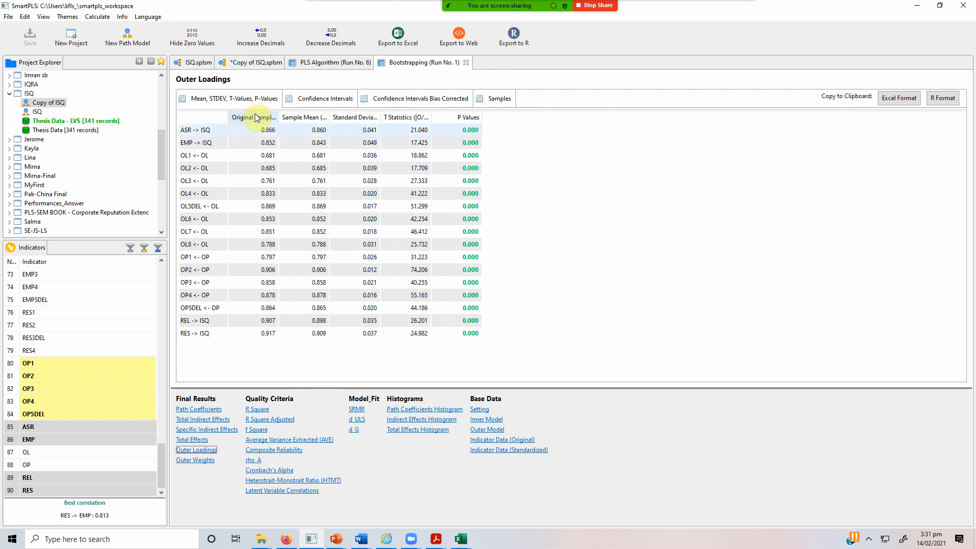
pyautogui.click(205, 459)
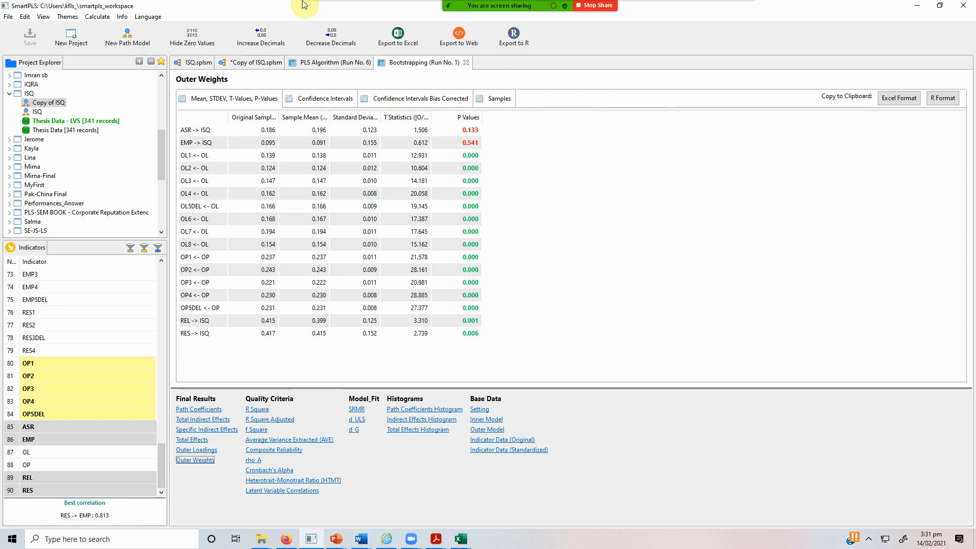
# - Revisit the VIF results and view the bootstrapping t-values on the Copy of ISQ diagram
pyautogui.click(315, 67)
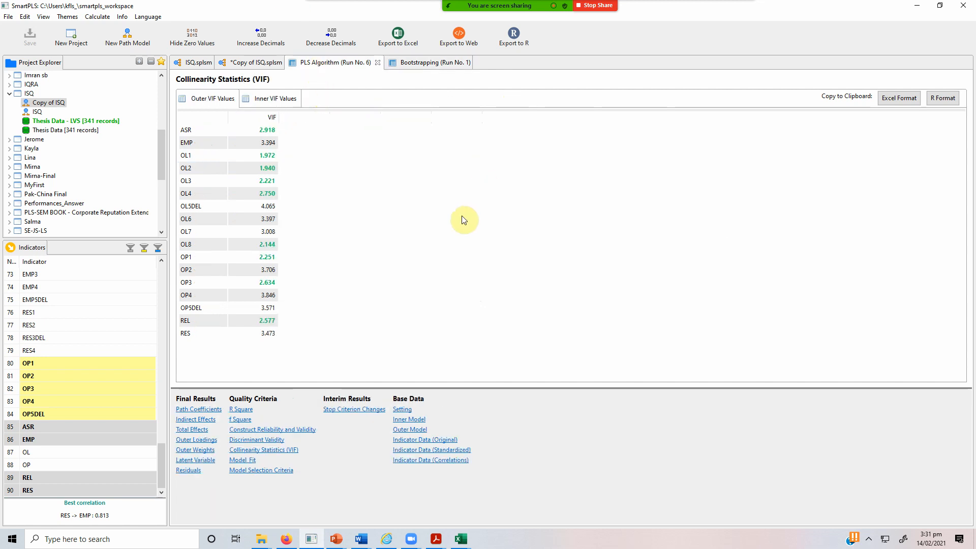
pyautogui.click(265, 63)
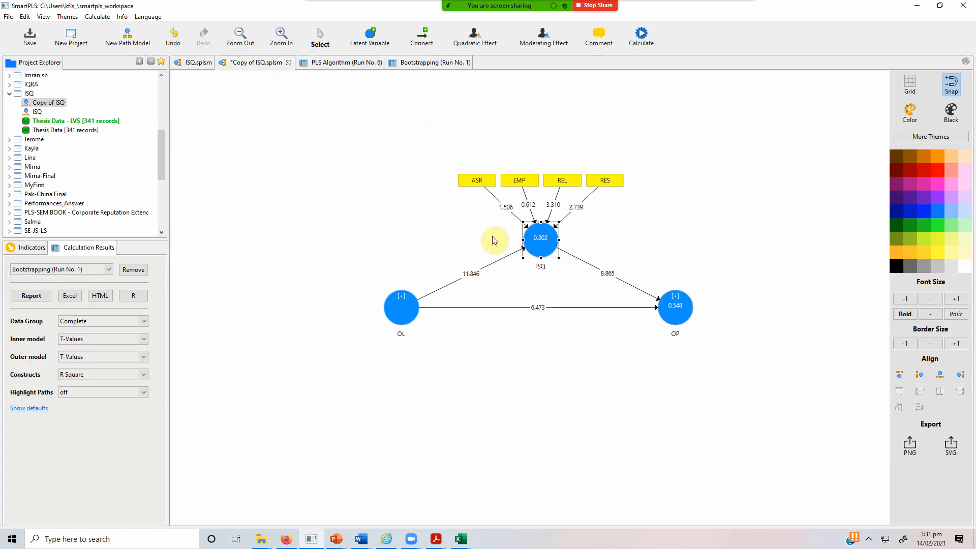